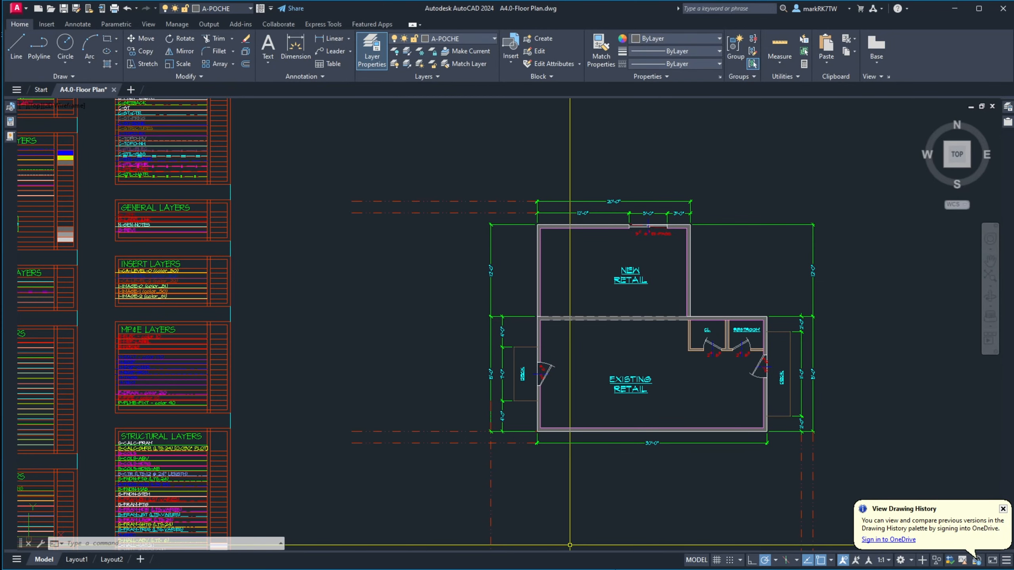
Create a new drawing from the template 2024 Standard Full Drawing Template.dwt.
{"action": "mouse_move", "coordinate": [666, 569]}
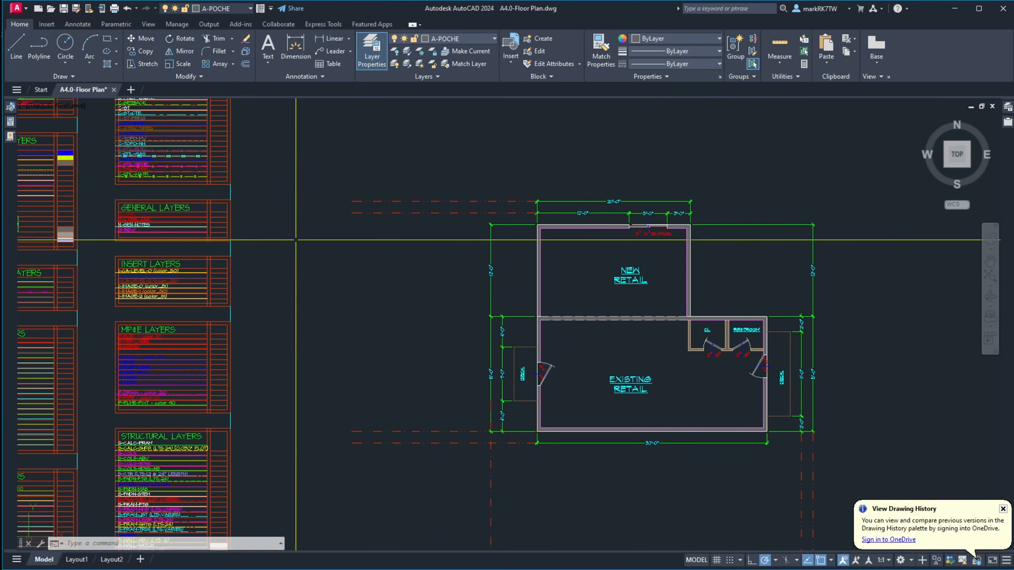
{"action": "left_click", "coordinate": [38, 8]}
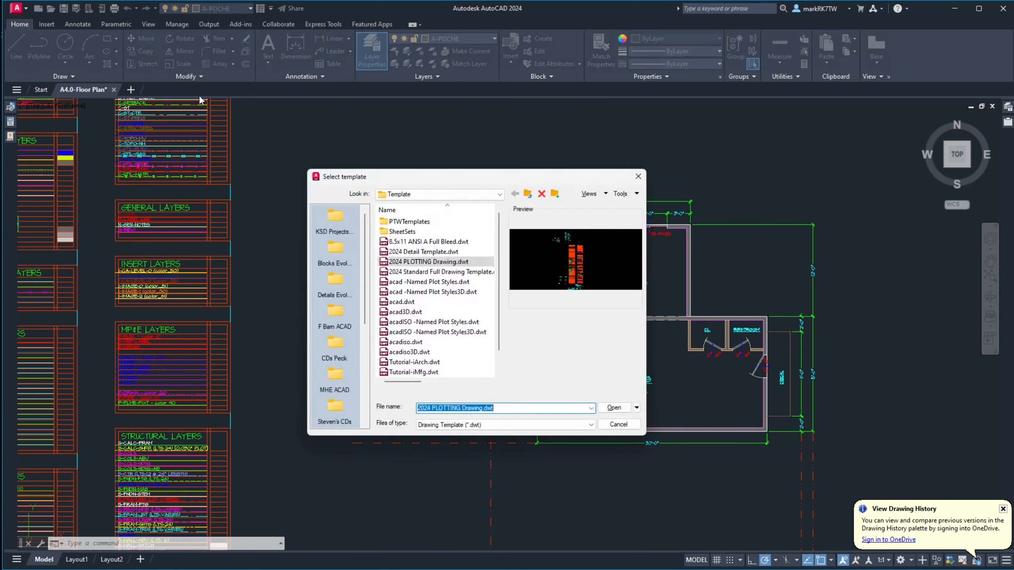
{"action": "left_click", "coordinate": [417, 273]}
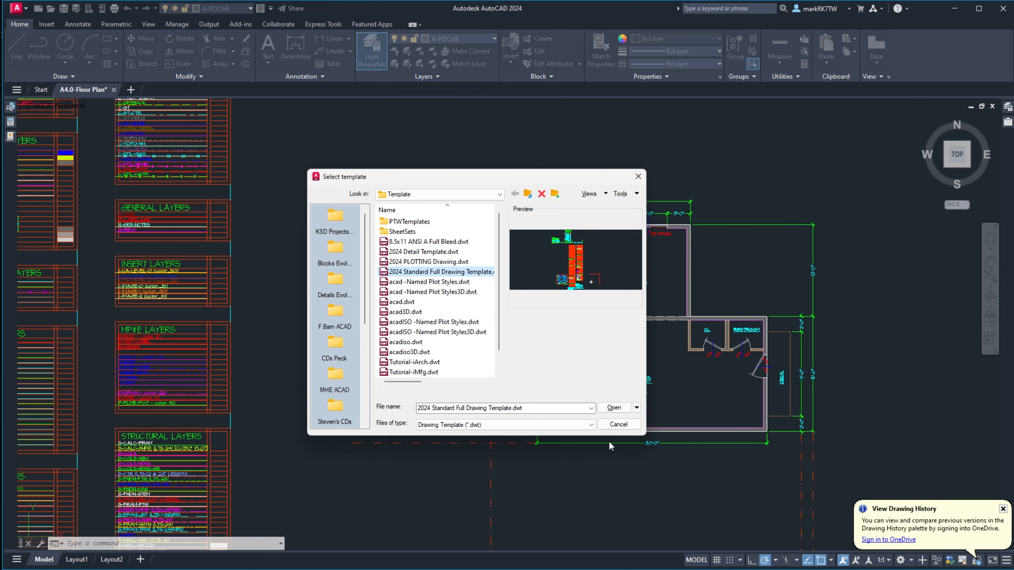
{"action": "left_click", "coordinate": [618, 408]}
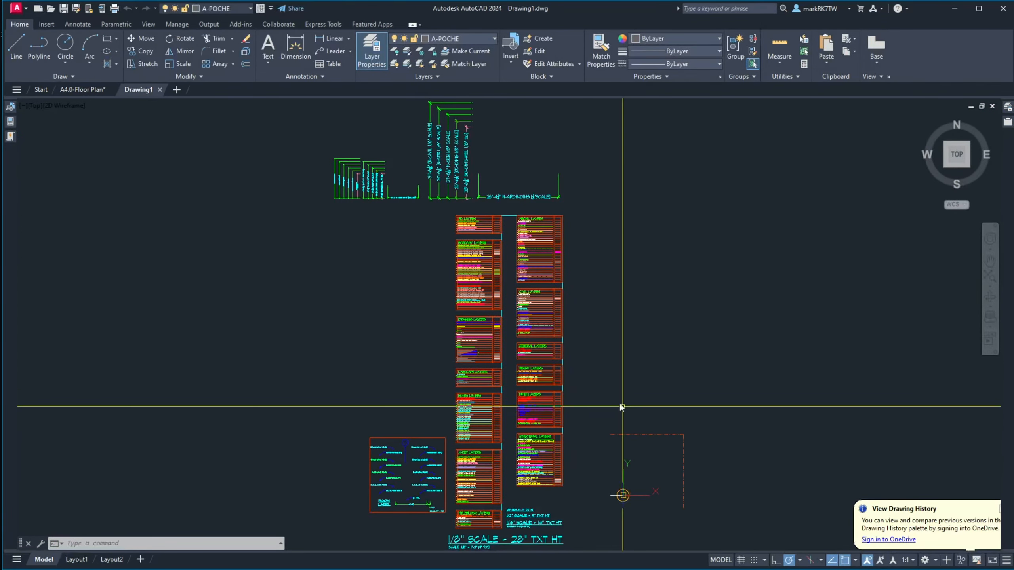
Attach A4.0-Floor Plan.dwg on layer X-REF-ABs-LVL-1 as an overlay reference with insertion point 0,0,0 and scale 1.00.
{"action": "left_click", "coordinate": [493, 39]}
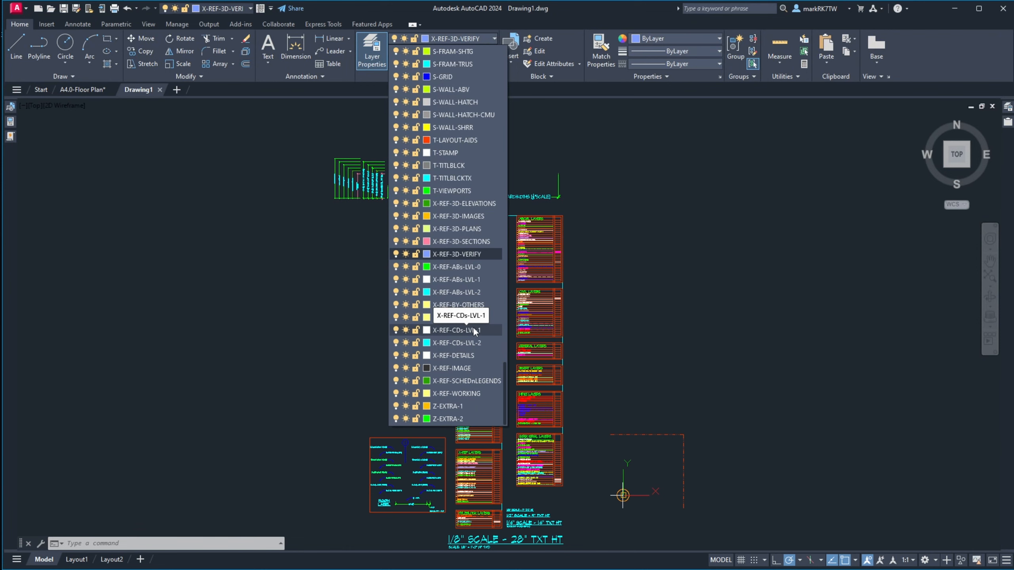
{"action": "left_click", "coordinate": [467, 279]}
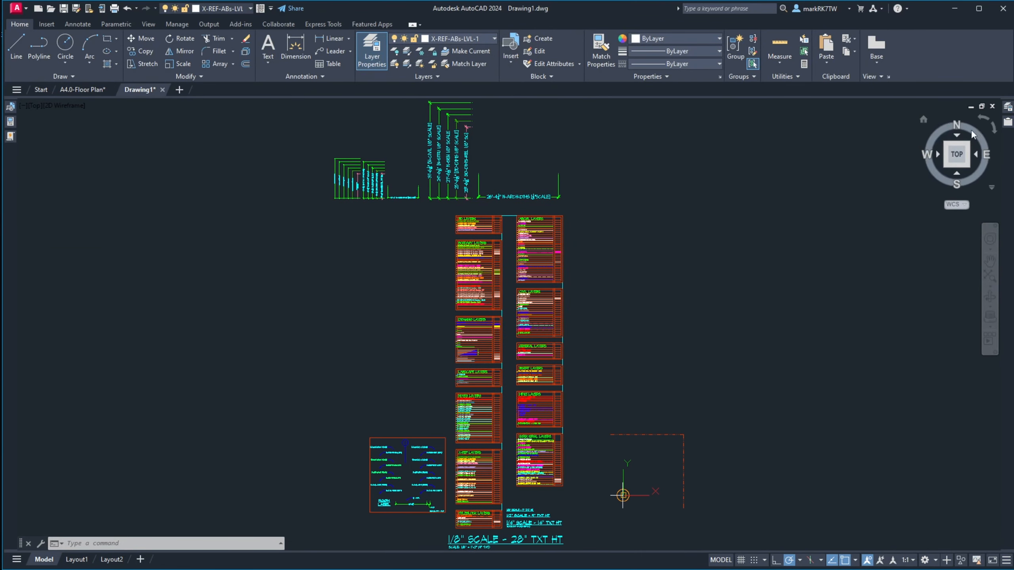
{"action": "left_click", "coordinate": [1006, 124]}
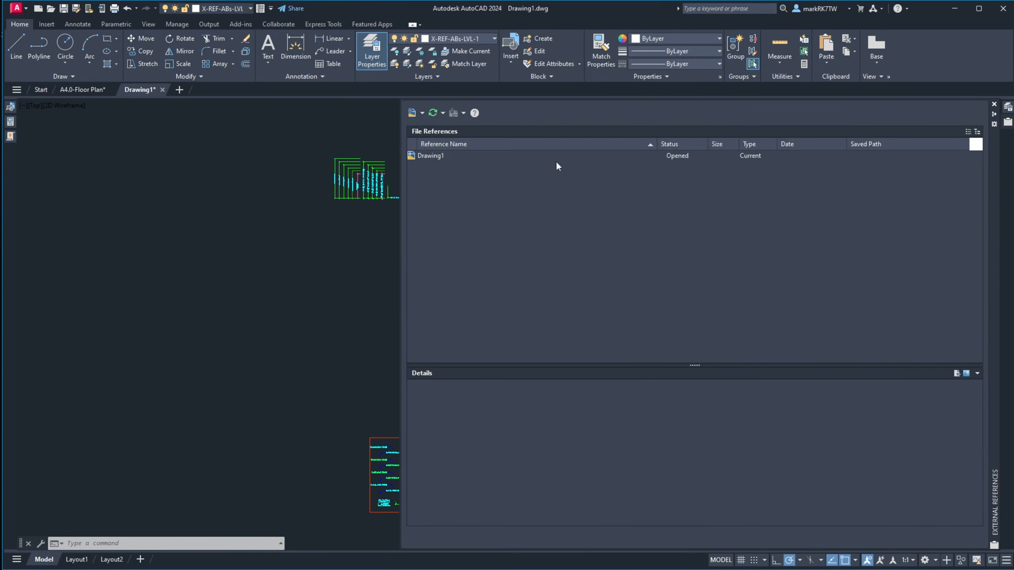
{"action": "left_click", "coordinate": [410, 113]}
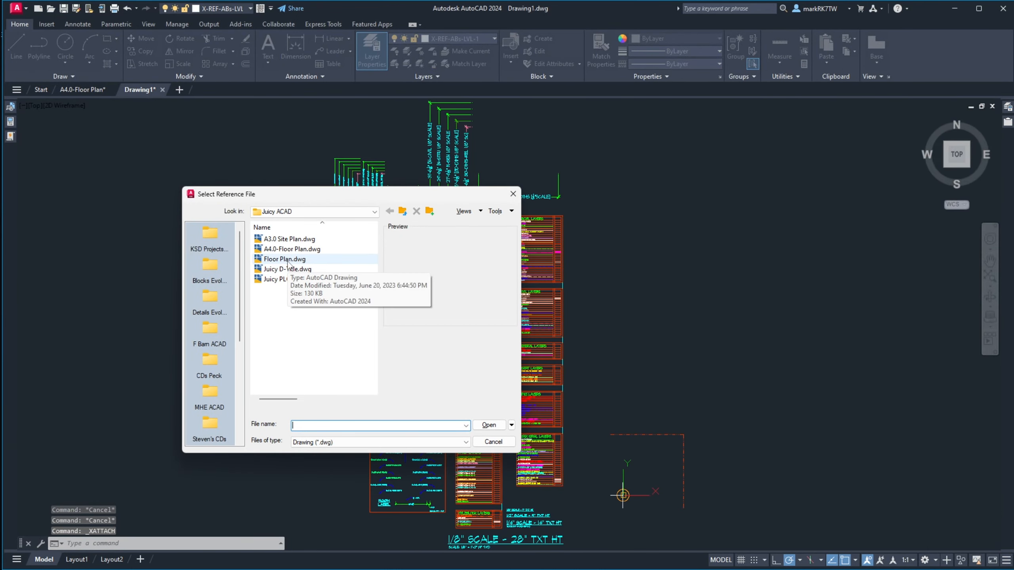
{"action": "left_click", "coordinate": [284, 249]}
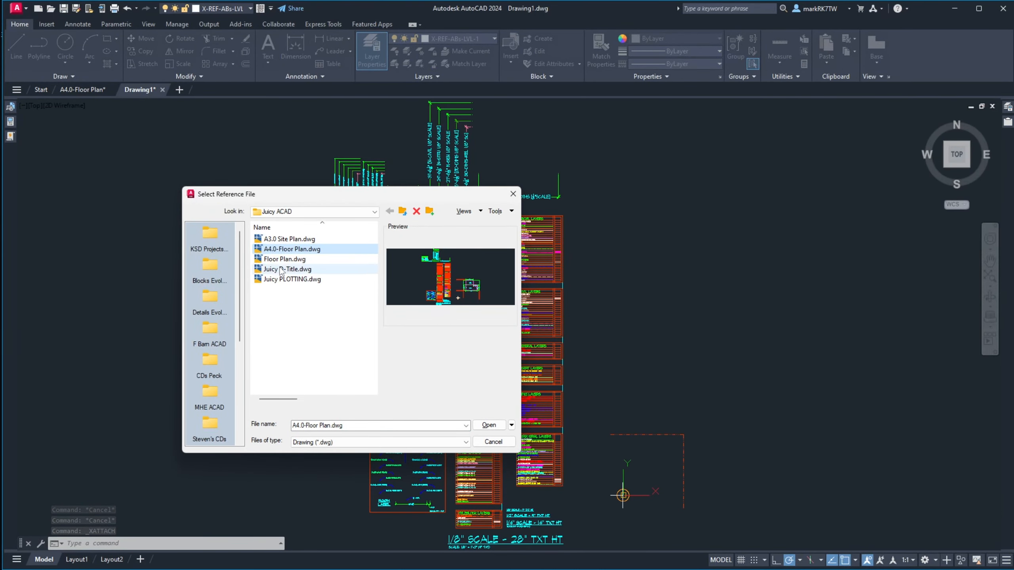
{"action": "left_click", "coordinate": [485, 425]}
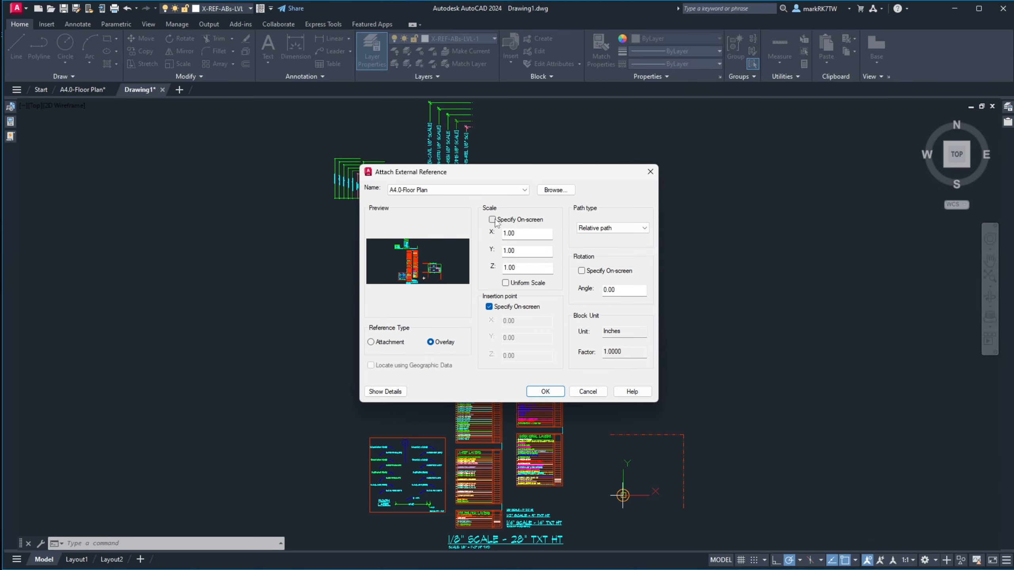
{"action": "left_click", "coordinate": [489, 307]}
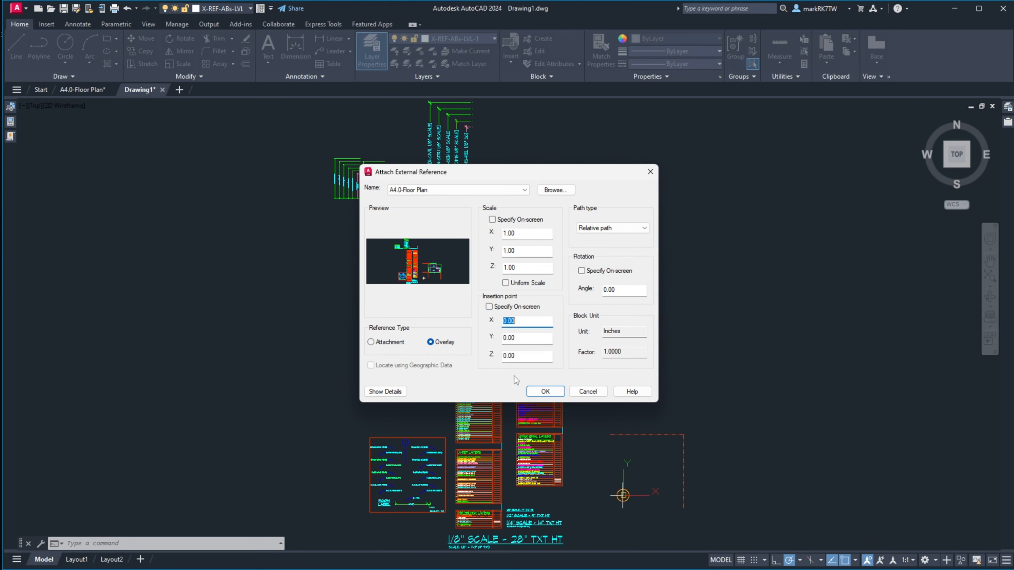
{"action": "left_click", "coordinate": [545, 392]}
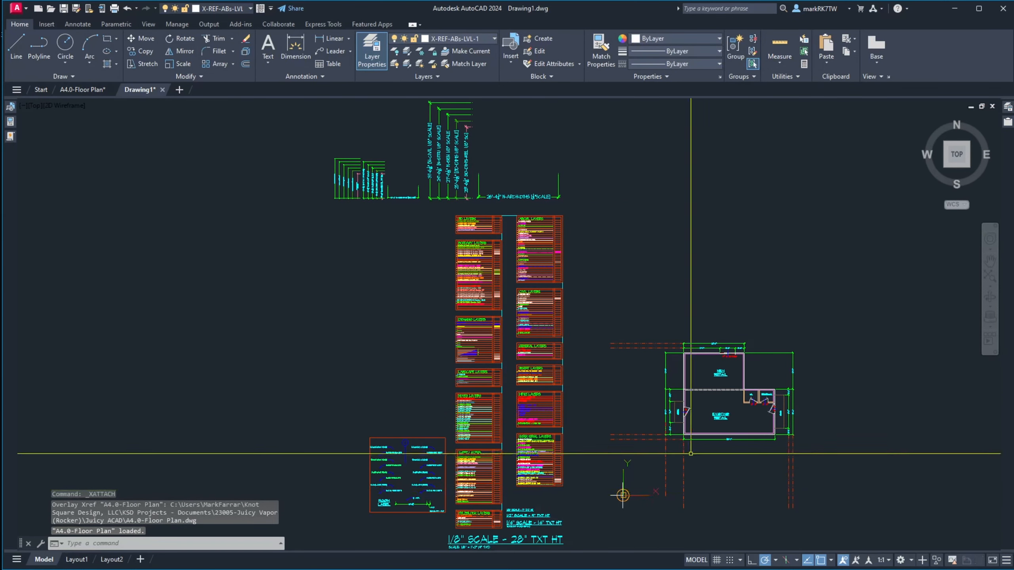
Clip the attached floor plan reference with a rectangular XCLIP boundary drawn closely around the plan and its dimensions.
{"action": "type", "text": "xc"}
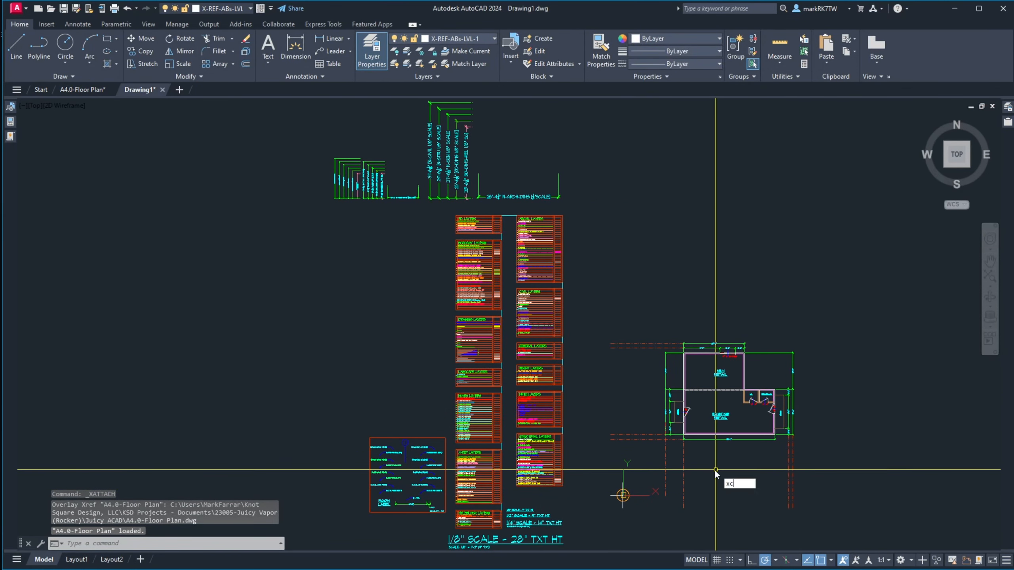
{"action": "key", "text": "Return"}
{"action": "left_click", "coordinate": [685, 412]}
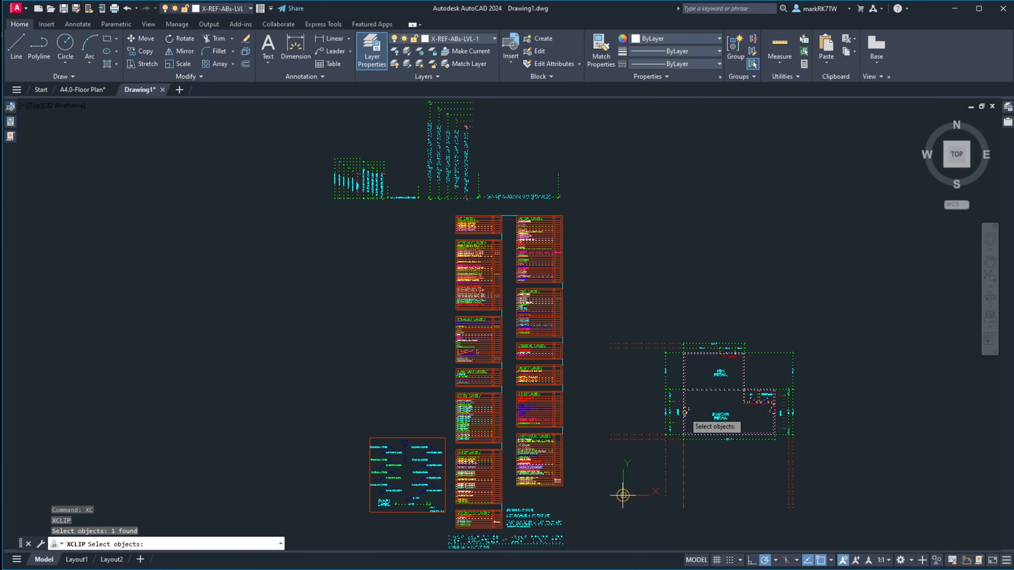
{"action": "key", "text": "Return"}
{"action": "key", "text": "Return"}
{"action": "key", "text": "Return"}
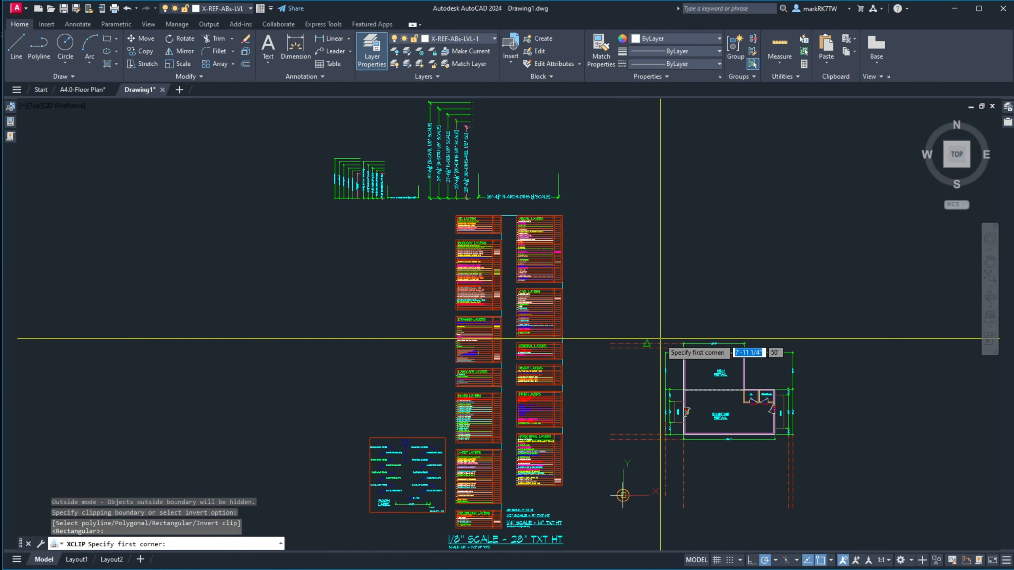
{"action": "scroll", "coordinate": [659, 338], "scroll_direction": "up", "scroll_amount": 2}
{"action": "scroll", "coordinate": [659, 339], "scroll_direction": "up", "scroll_amount": 2}
{"action": "left_click", "coordinate": [672, 360]}
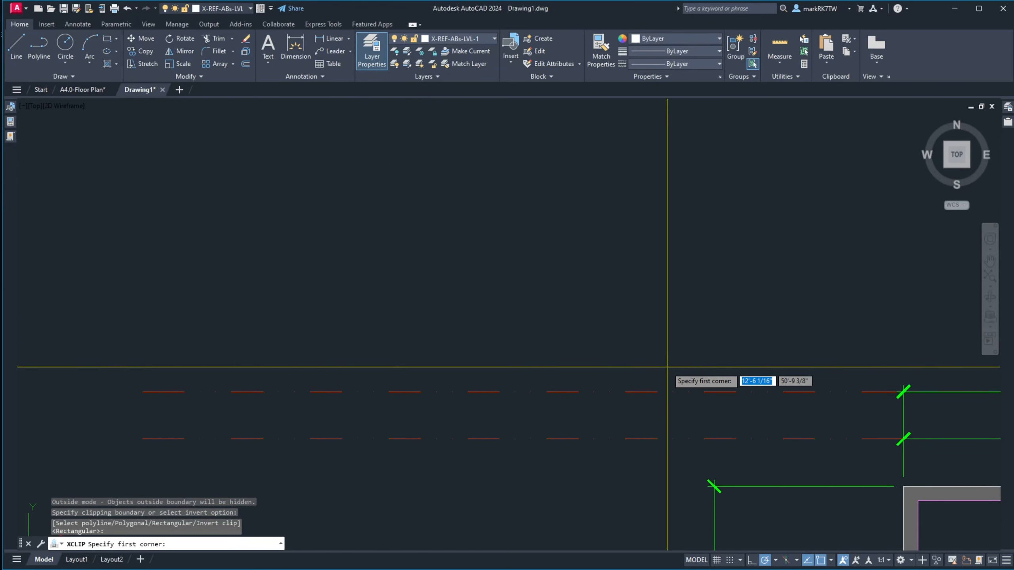
{"action": "scroll", "coordinate": [668, 365], "scroll_direction": "down", "scroll_amount": 4}
{"action": "scroll", "coordinate": [795, 467], "scroll_direction": "up", "scroll_amount": 3}
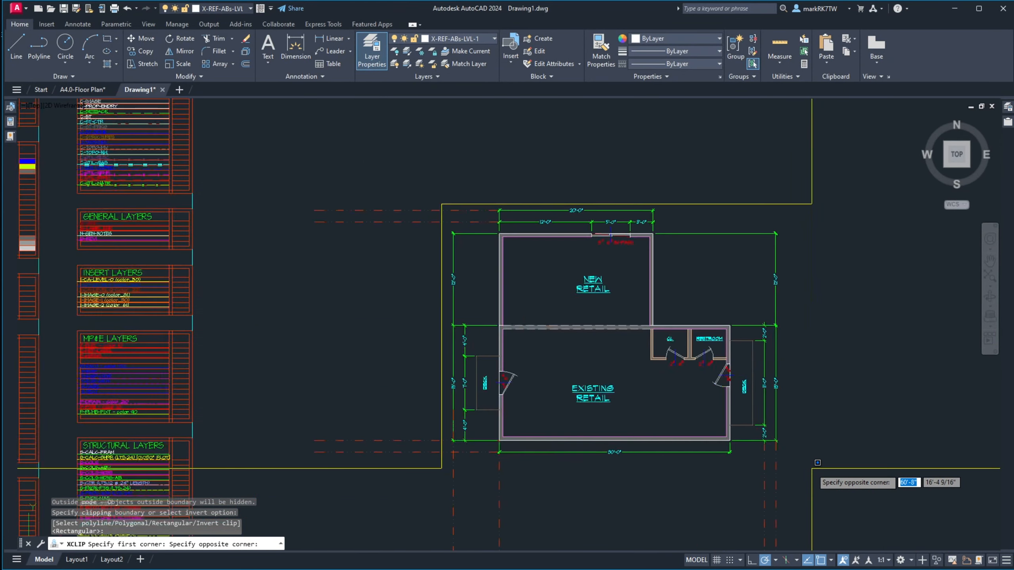
{"action": "scroll", "coordinate": [803, 463], "scroll_direction": "up", "scroll_amount": 4}
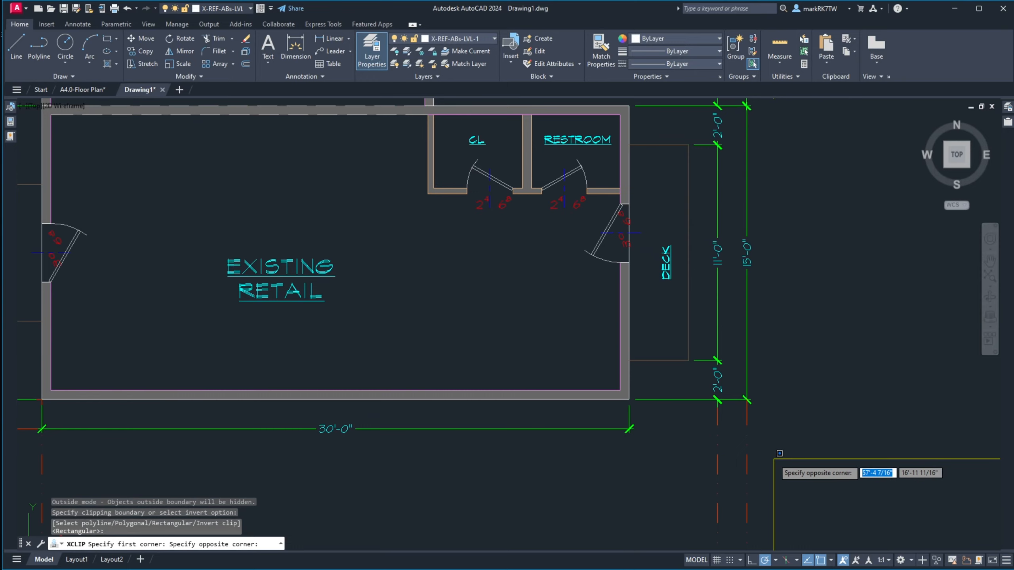
{"action": "left_click", "coordinate": [772, 459]}
{"action": "scroll", "coordinate": [772, 459], "scroll_direction": "down", "scroll_amount": 5}
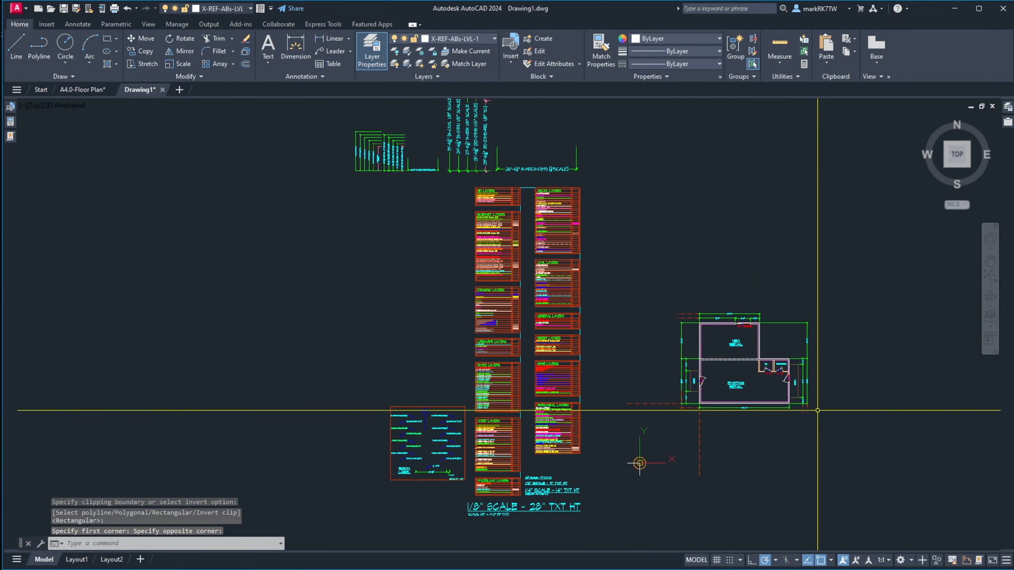
{"action": "left_click", "coordinate": [726, 449]}
{"action": "left_click", "coordinate": [687, 436]}
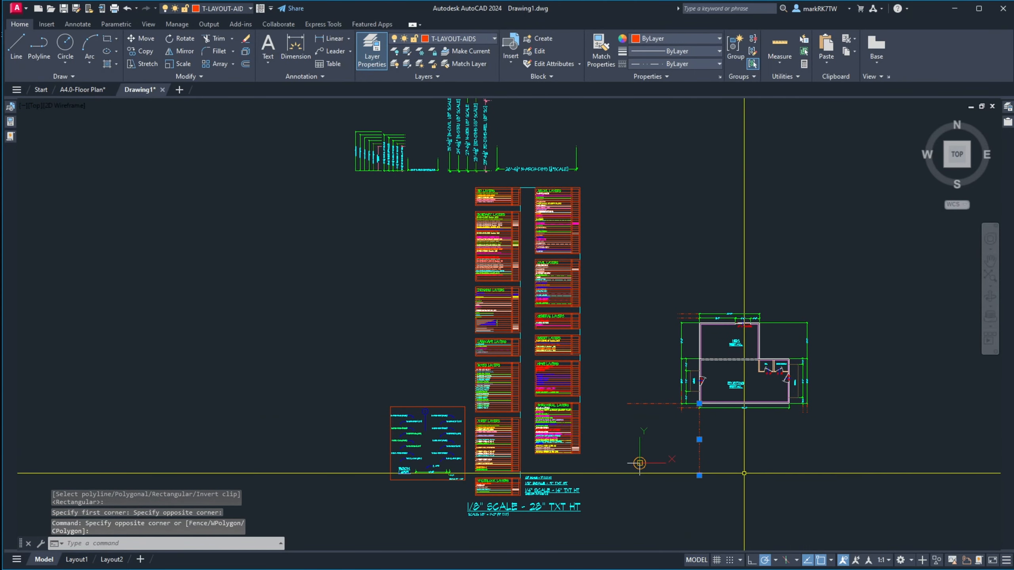
{"action": "key", "text": "Escape"}
{"action": "scroll", "coordinate": [691, 401], "scroll_direction": "up", "scroll_amount": 7}
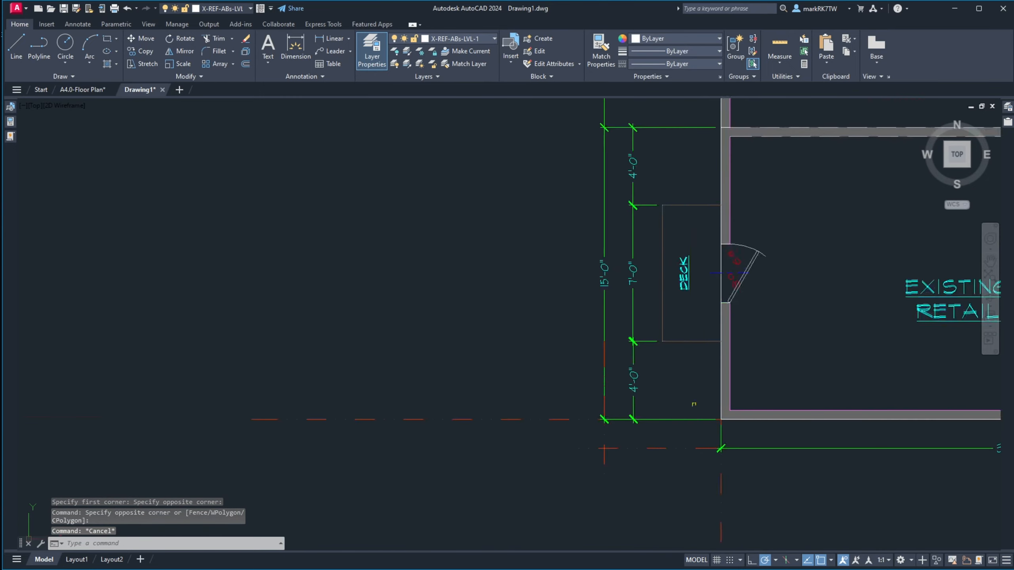
{"action": "scroll", "coordinate": [619, 453], "scroll_direction": "down", "scroll_amount": 6}
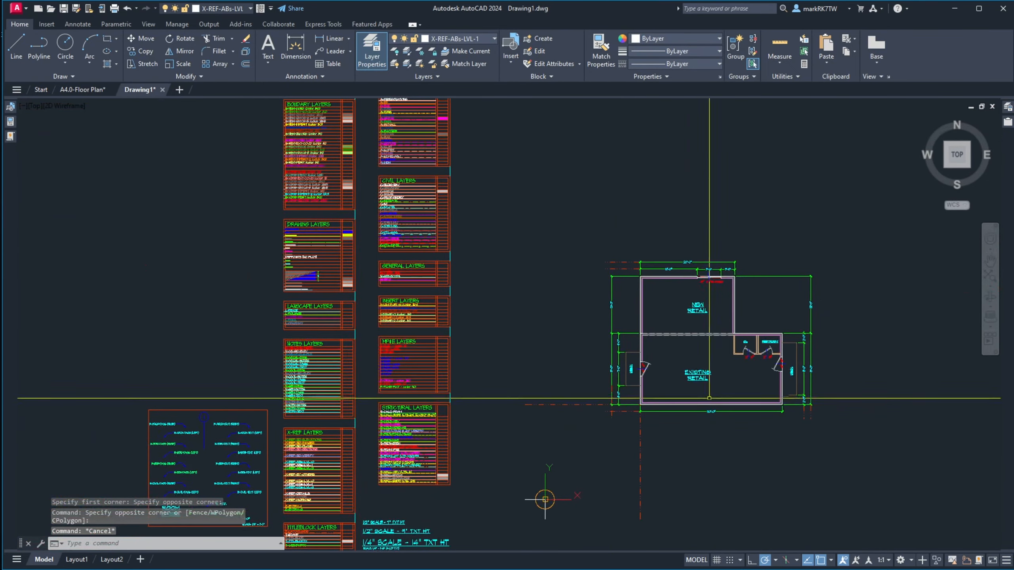
Erase the vertical and horizontal dashed layout lines that meet at the floor plan's lower-left corner.
{"action": "type", "text": "e"}
{"action": "key", "text": "Return"}
{"action": "left_click", "coordinate": [662, 446]}
{"action": "left_click", "coordinate": [627, 441]}
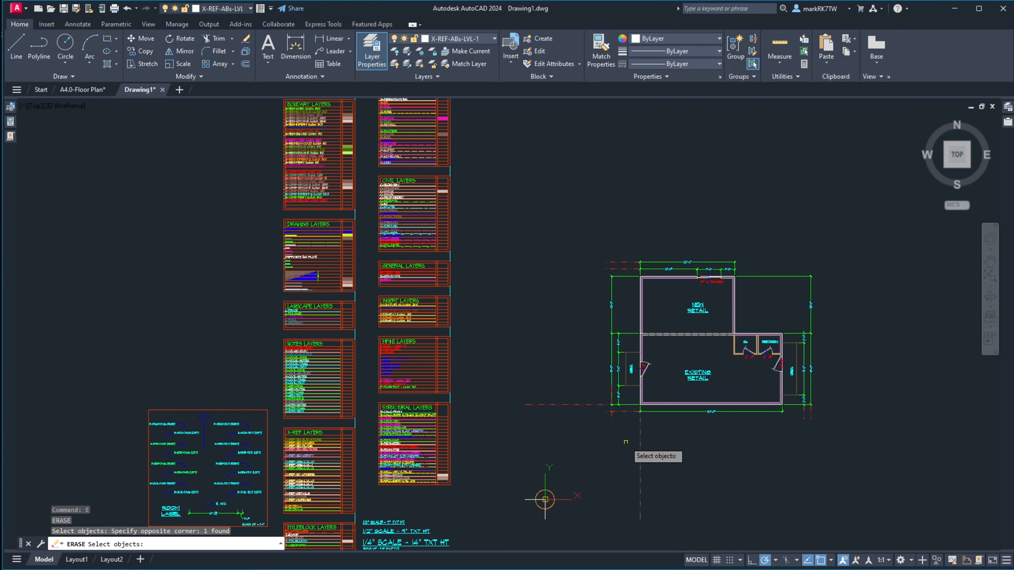
{"action": "left_click", "coordinate": [575, 426]}
{"action": "left_click", "coordinate": [547, 386]}
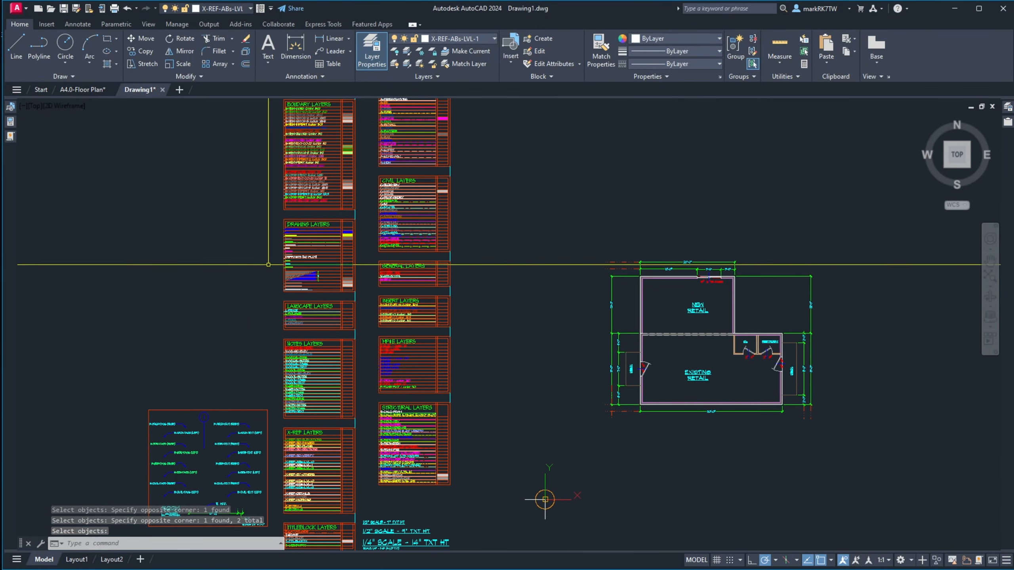
{"action": "left_click", "coordinate": [78, 91]}
{"action": "type", "text": "e"}
{"action": "key", "text": "Return"}
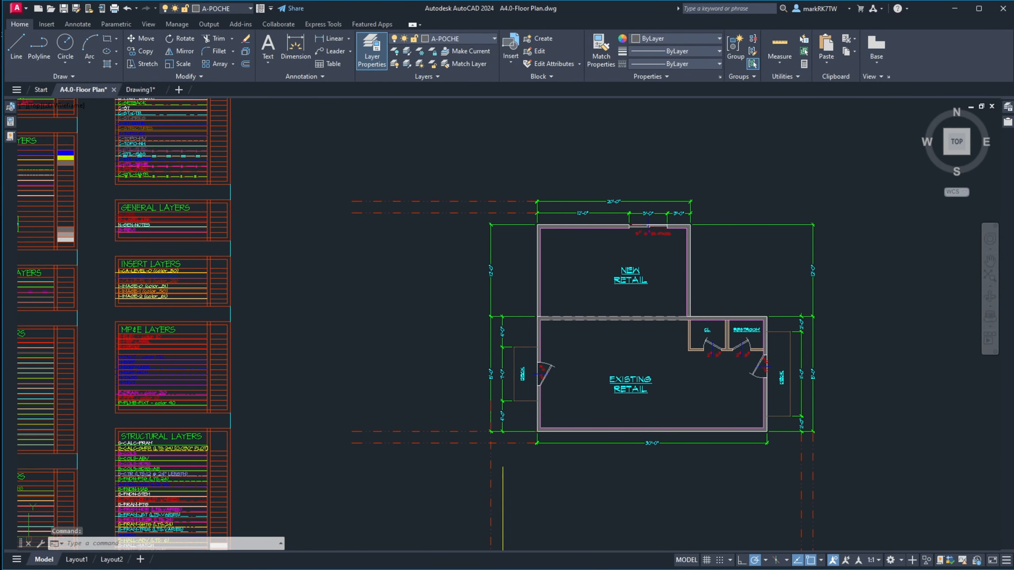
{"action": "left_click", "coordinate": [503, 464]}
{"action": "left_click", "coordinate": [474, 440]}
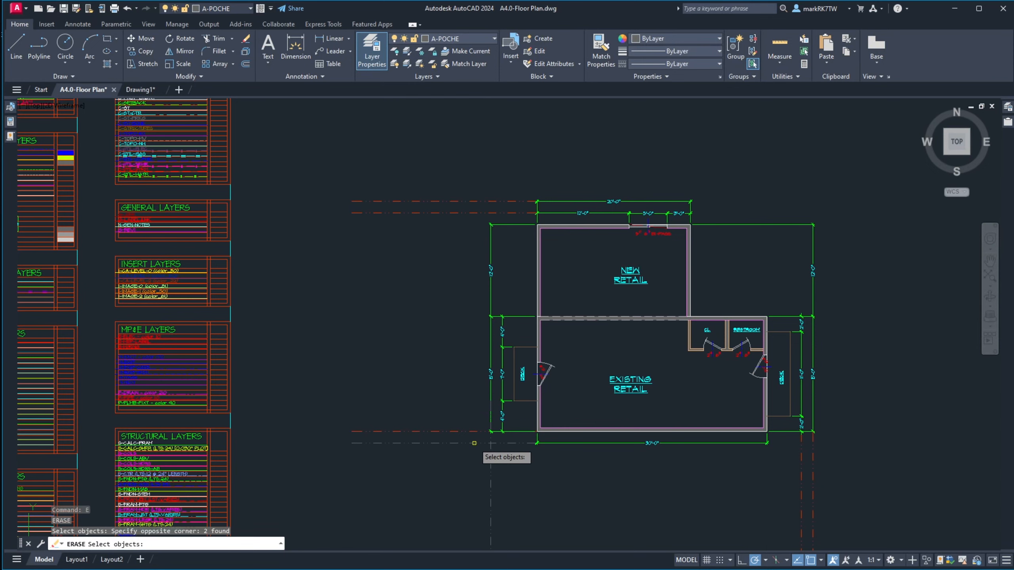
{"action": "key", "text": "Escape"}
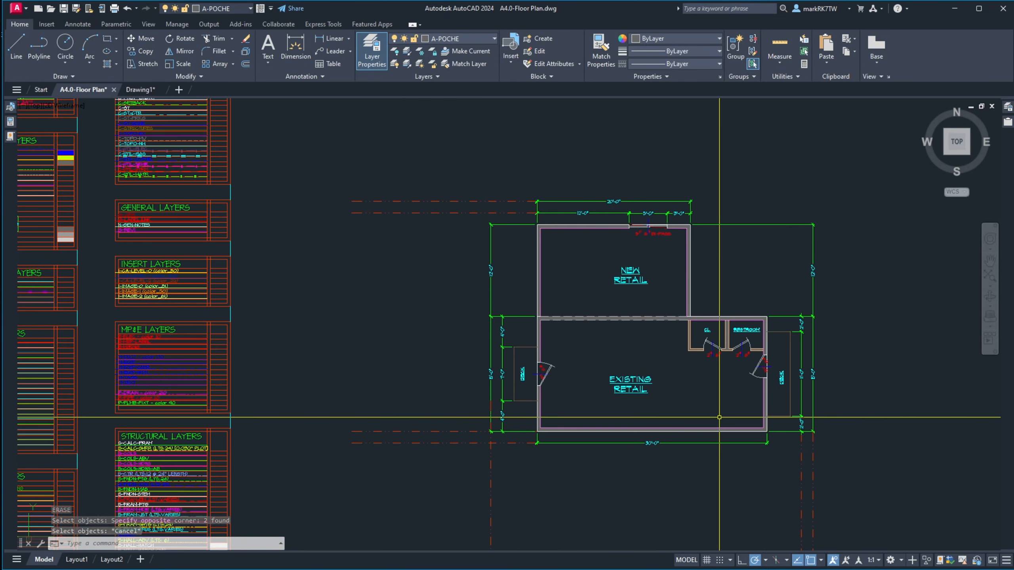
{"action": "left_click", "coordinate": [150, 88]}
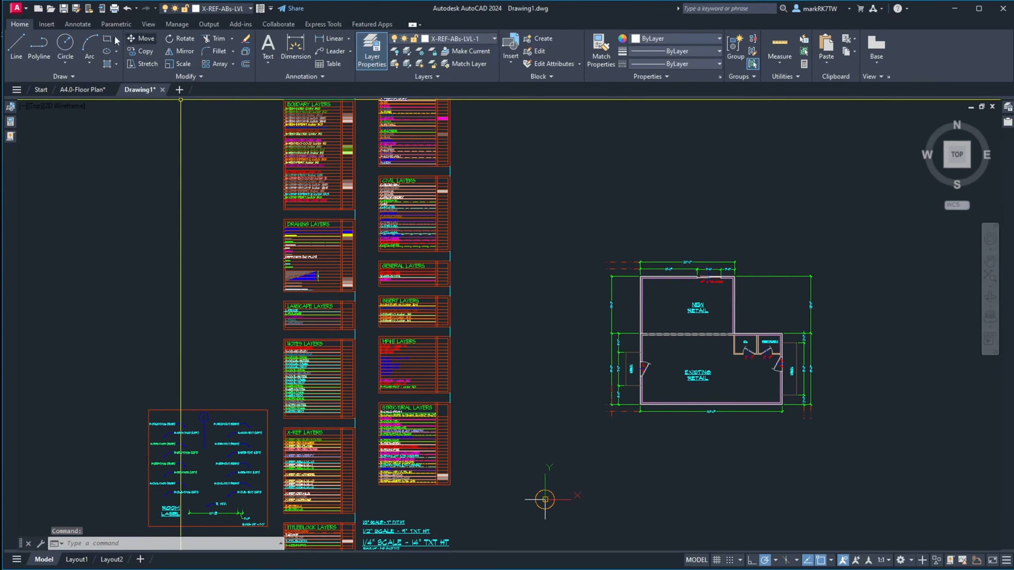
Save the new drawing as Juicy Working in the Juicy ACAD folder.
{"action": "left_click", "coordinate": [63, 10]}
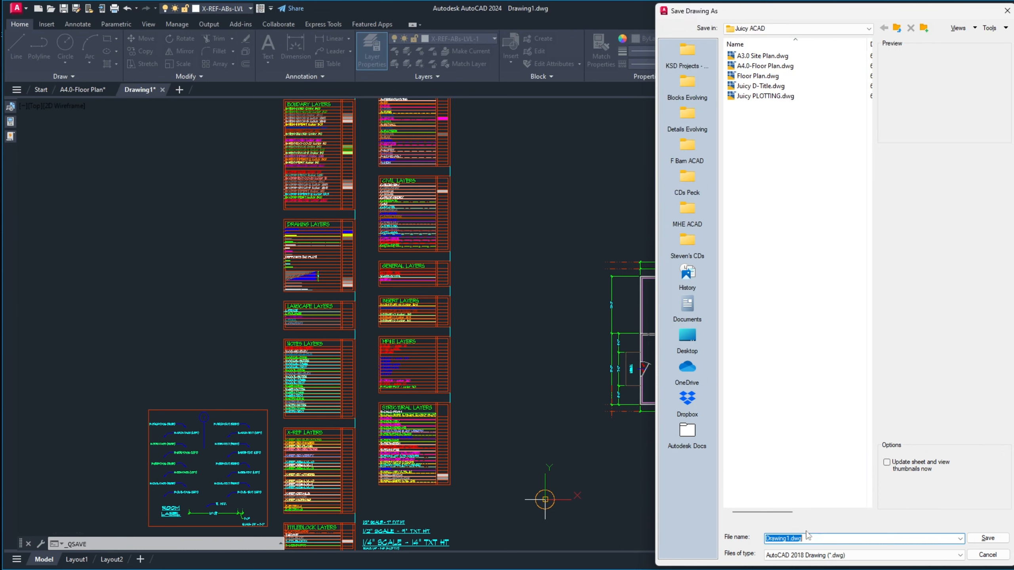
{"action": "type", "text": "Ju"}
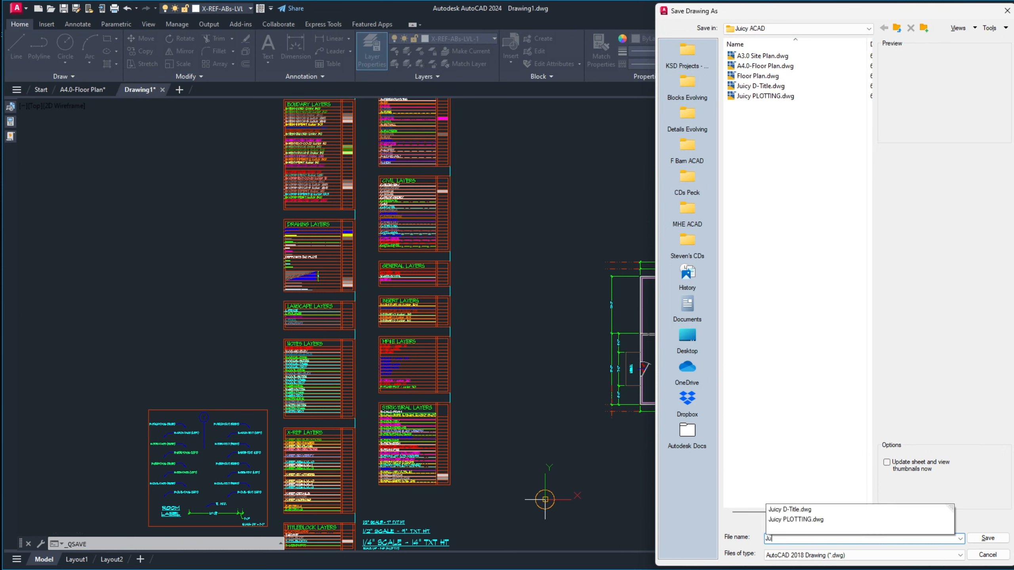
{"action": "type", "text": "ciy"}
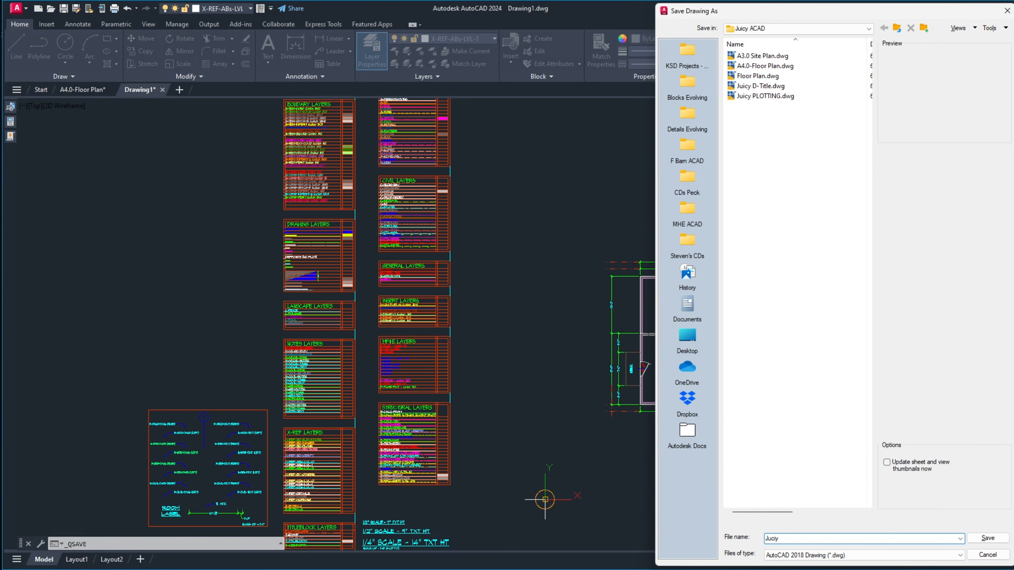
{"action": "key", "text": "BackSpace"}
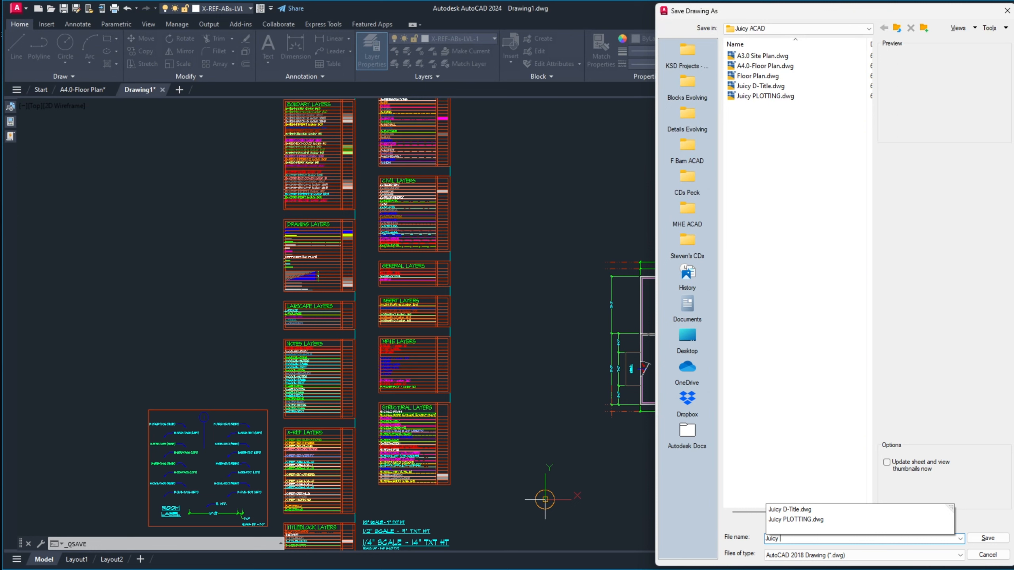
{"action": "type", "text": "Working"}
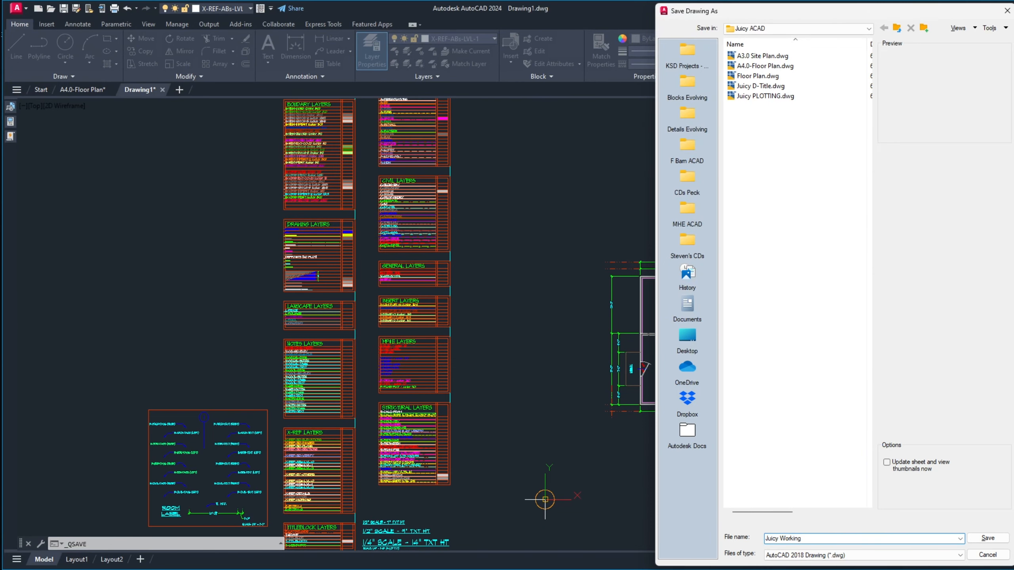
{"action": "left_click", "coordinate": [990, 537]}
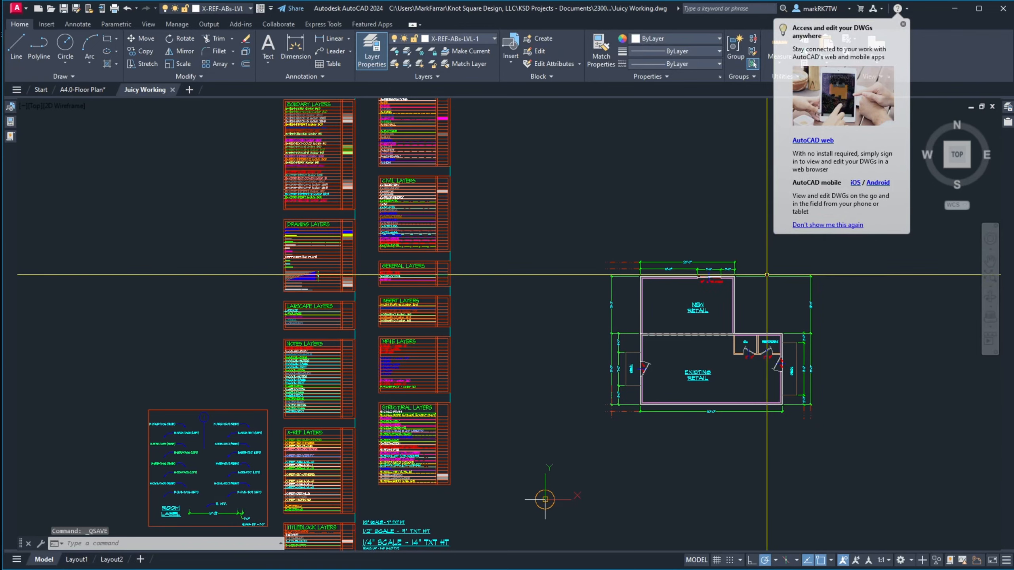
{"action": "scroll", "coordinate": [379, 313], "scroll_direction": "down", "scroll_amount": 2}
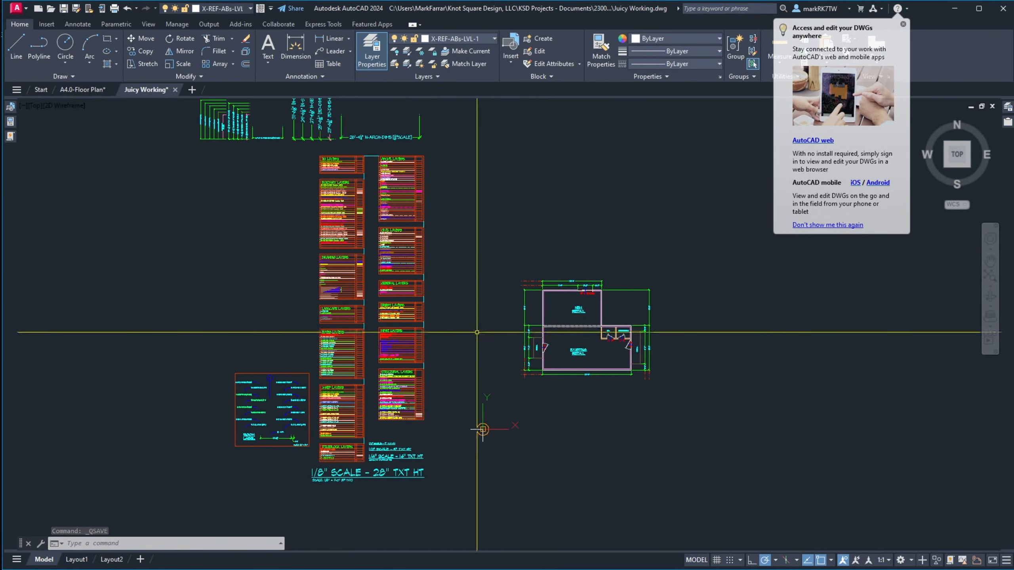
Turn off the UCS icon at the drawing's origin with the UCSICON command.
{"action": "scroll", "coordinate": [443, 408], "scroll_direction": "up", "scroll_amount": 3}
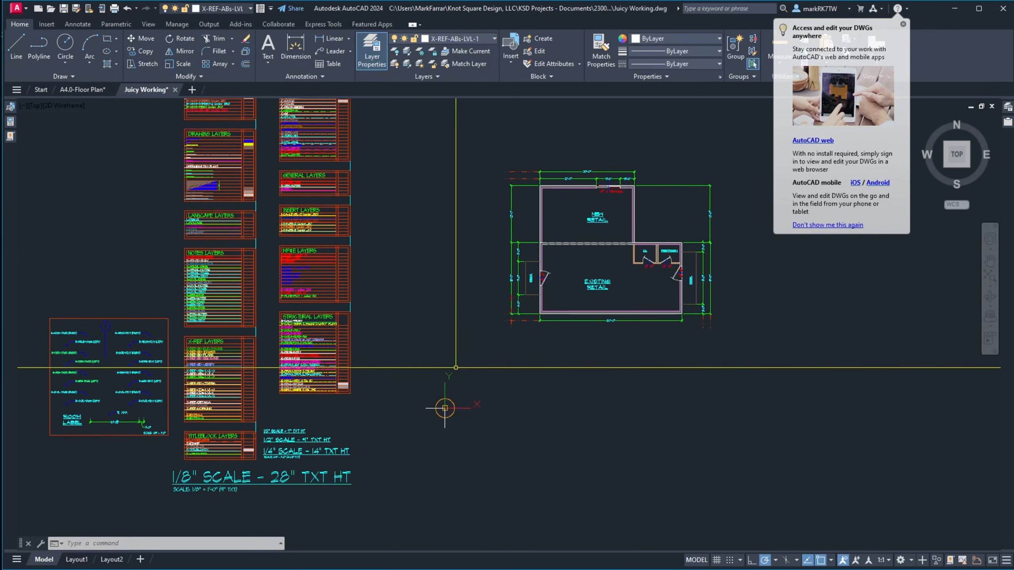
{"action": "type", "text": "u"}
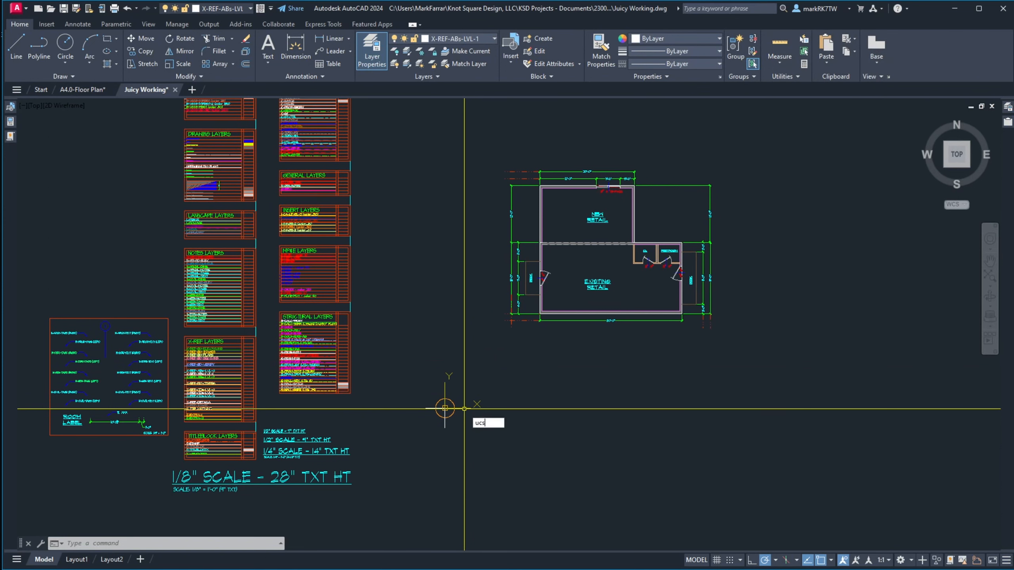
{"action": "type", "text": "cs"}
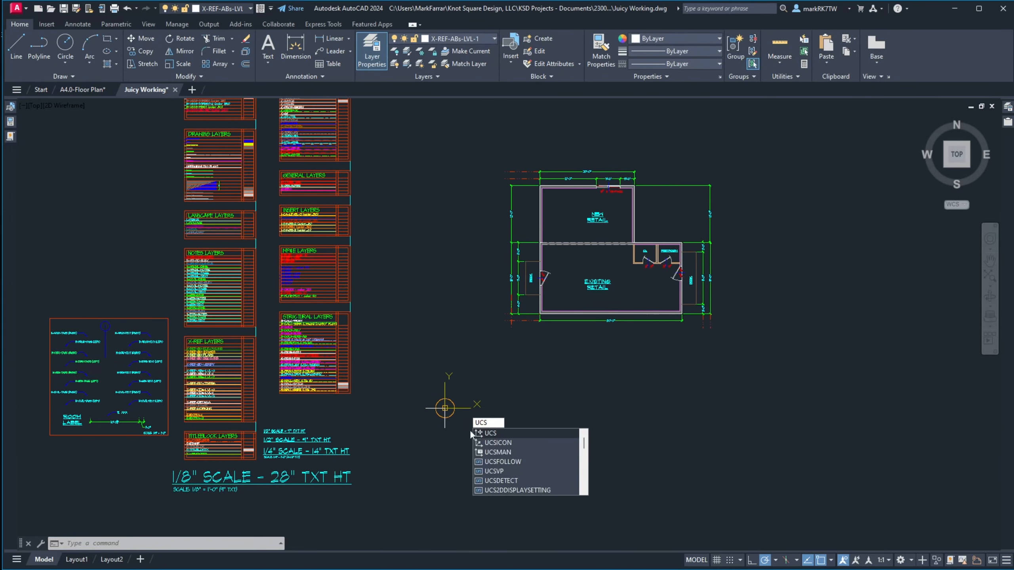
{"action": "left_click", "coordinate": [511, 441]}
{"action": "key", "text": "Down"}
{"action": "key", "text": "Return"}
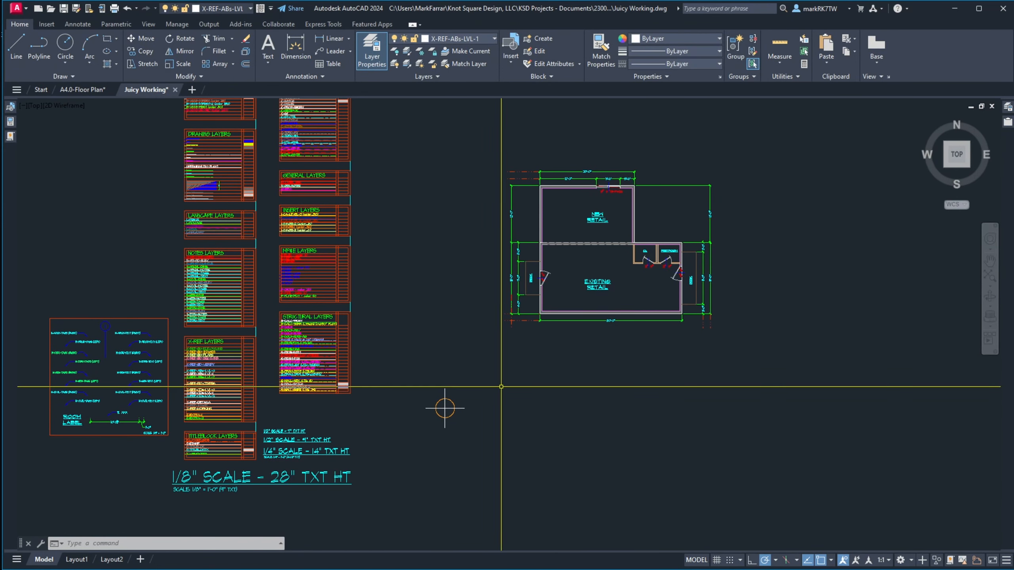
Stretch the lower-left corner of the floor plan's clip boundary outward past the origin marker.
{"action": "left_click", "coordinate": [446, 410]}
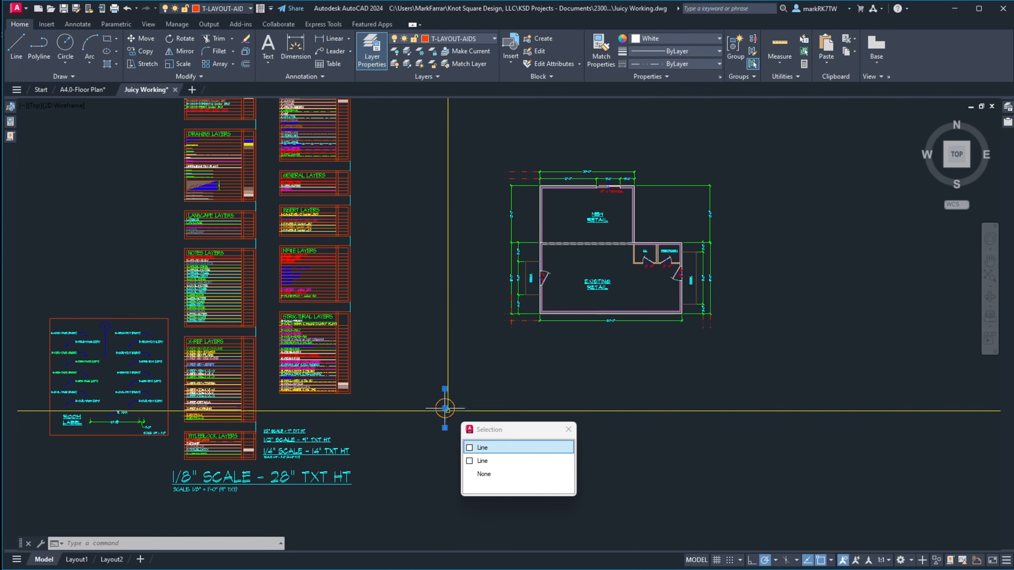
{"action": "left_click", "coordinate": [483, 447]}
{"action": "left_click", "coordinate": [524, 327]}
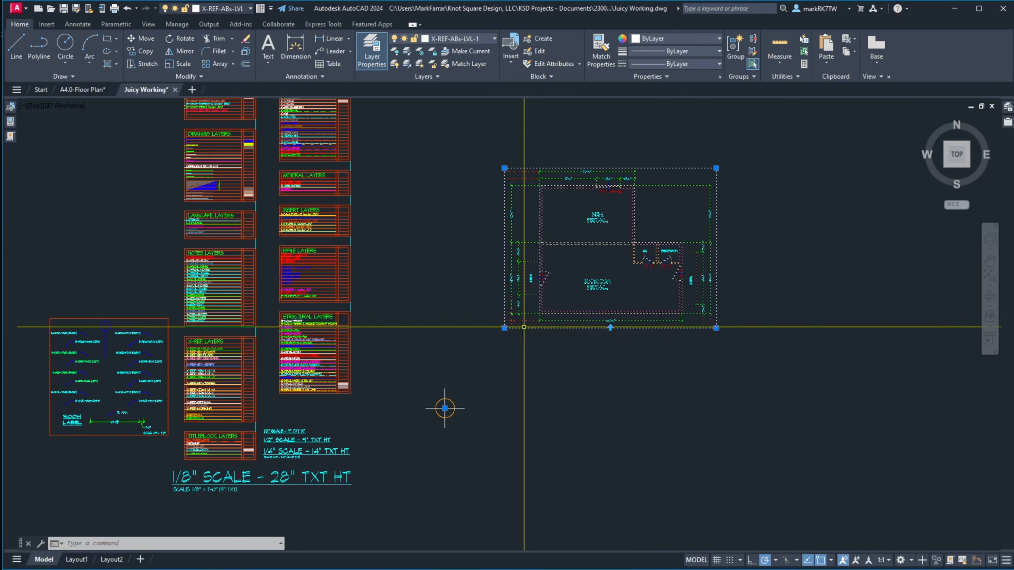
{"action": "left_click", "coordinate": [505, 328]}
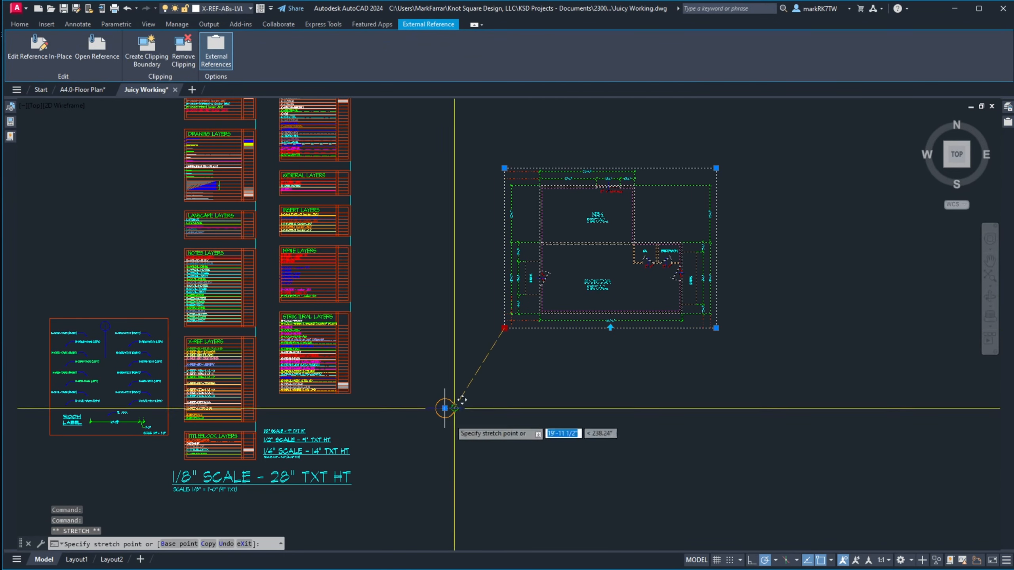
{"action": "key", "text": "Escape"}
{"action": "key", "text": "Escape"}
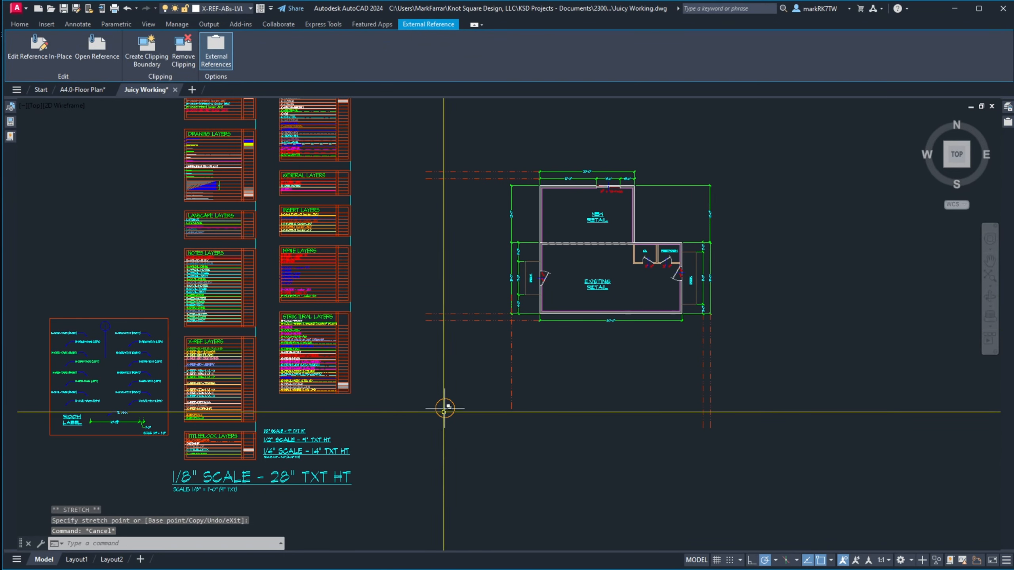
Pull the lower-left corner of the floor plan's clip boundary back in close around the plan and its dimensions.
{"action": "left_click", "coordinate": [445, 408]}
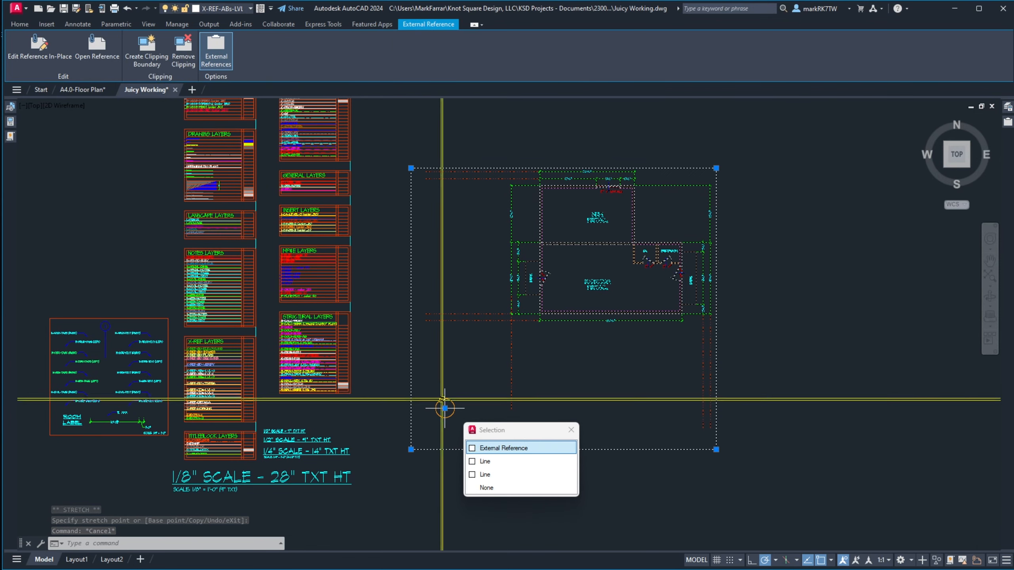
{"action": "left_click", "coordinate": [411, 449]}
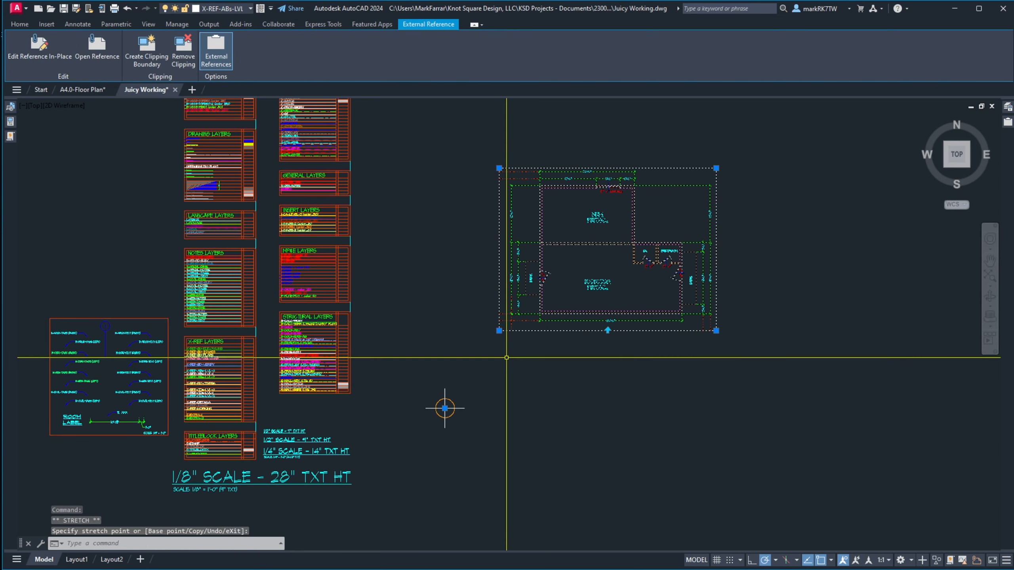
{"action": "key", "text": "Escape"}
{"action": "scroll", "coordinate": [445, 407], "scroll_direction": "down", "scroll_amount": 3}
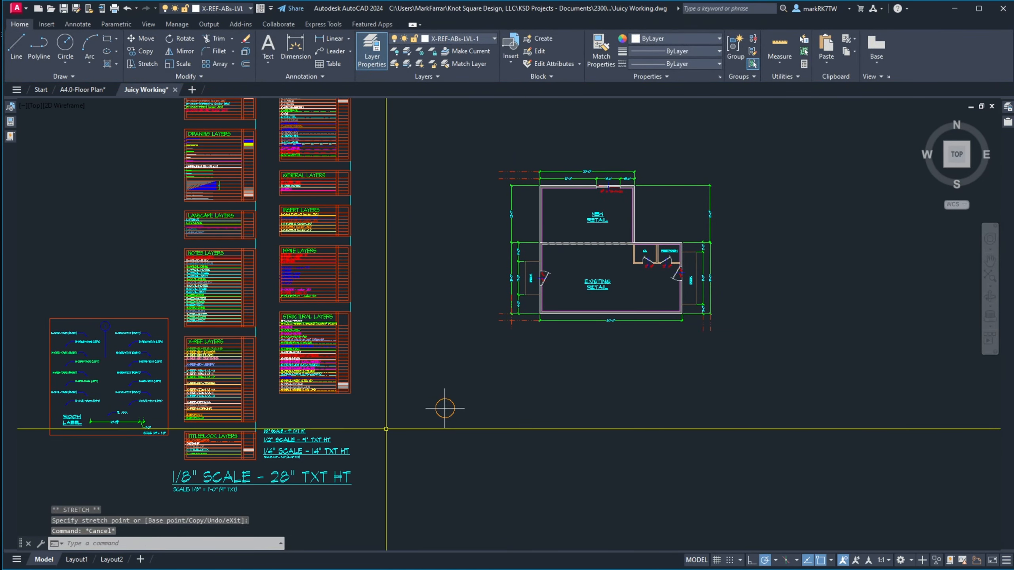
{"action": "scroll", "coordinate": [437, 407], "scroll_direction": "up", "scroll_amount": 1}
{"action": "scroll", "coordinate": [459, 389], "scroll_direction": "down", "scroll_amount": 2}
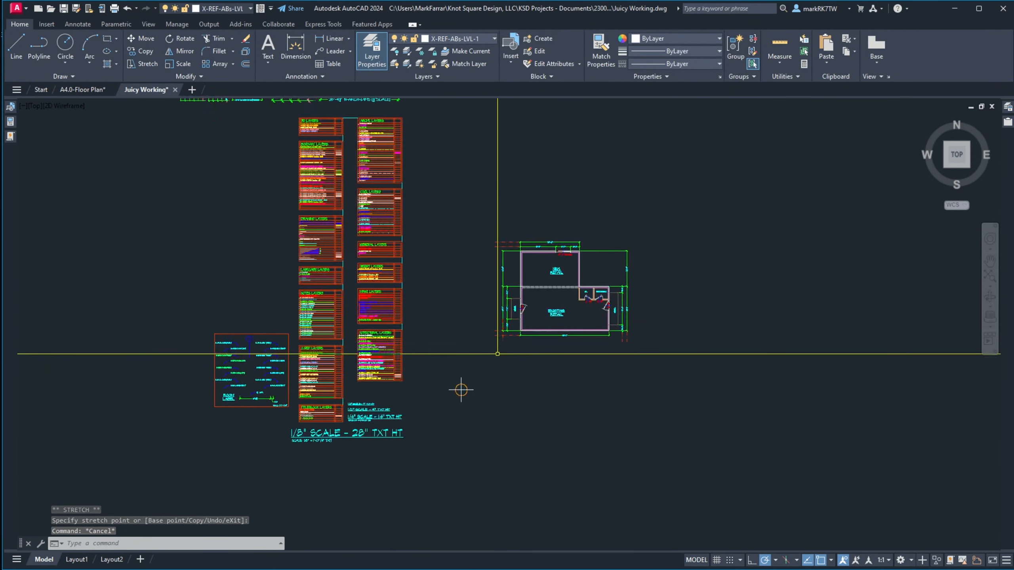
{"action": "scroll", "coordinate": [427, 332], "scroll_direction": "up", "scroll_amount": 3}
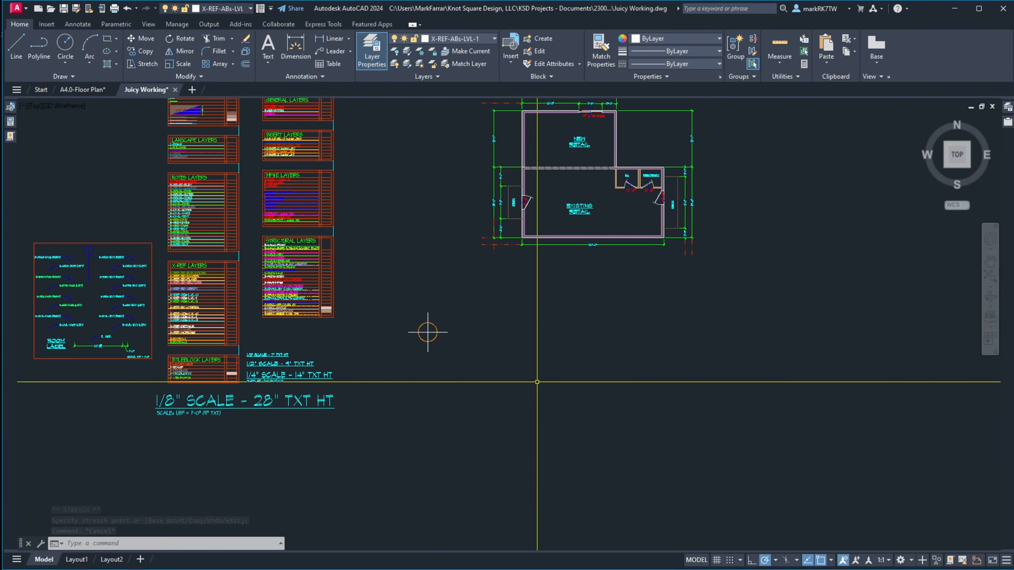
{"action": "scroll", "coordinate": [411, 315], "scroll_direction": "down", "scroll_amount": 4}
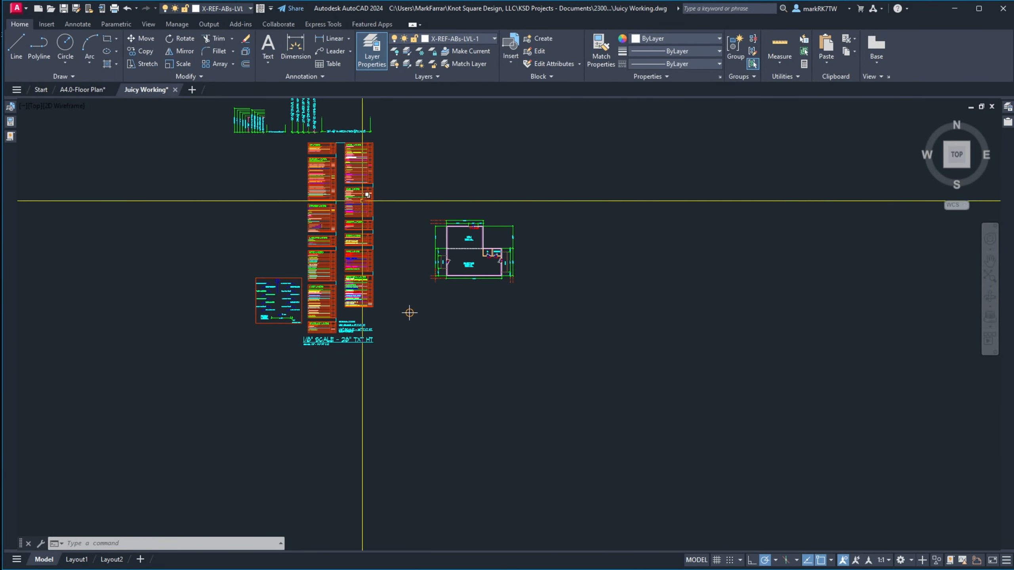
Make D-OBJECT-DARK from the Drawing layer filter the current layer.
{"action": "left_click", "coordinate": [467, 38]}
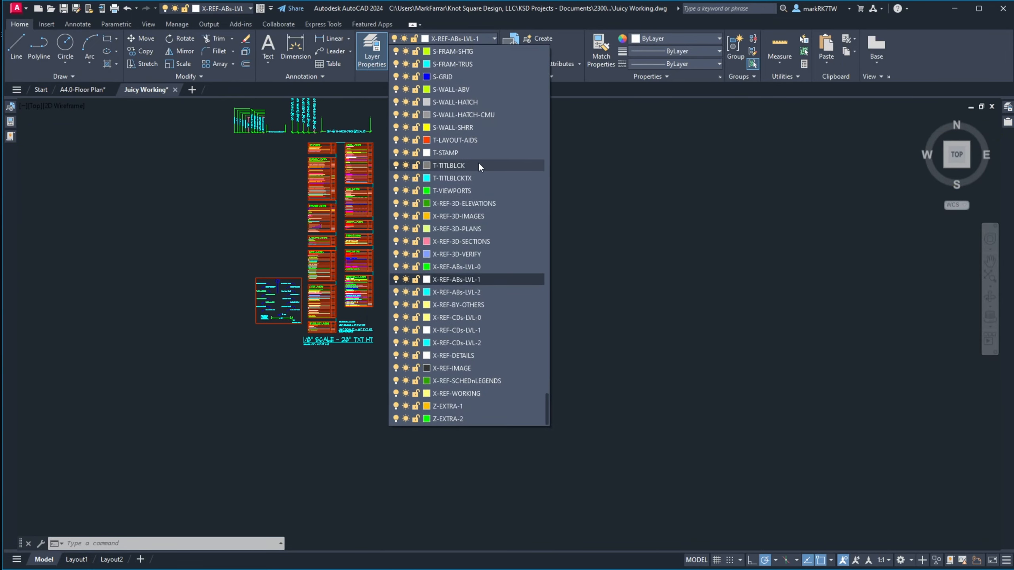
{"action": "scroll", "coordinate": [478, 164], "scroll_direction": "up", "scroll_amount": 10}
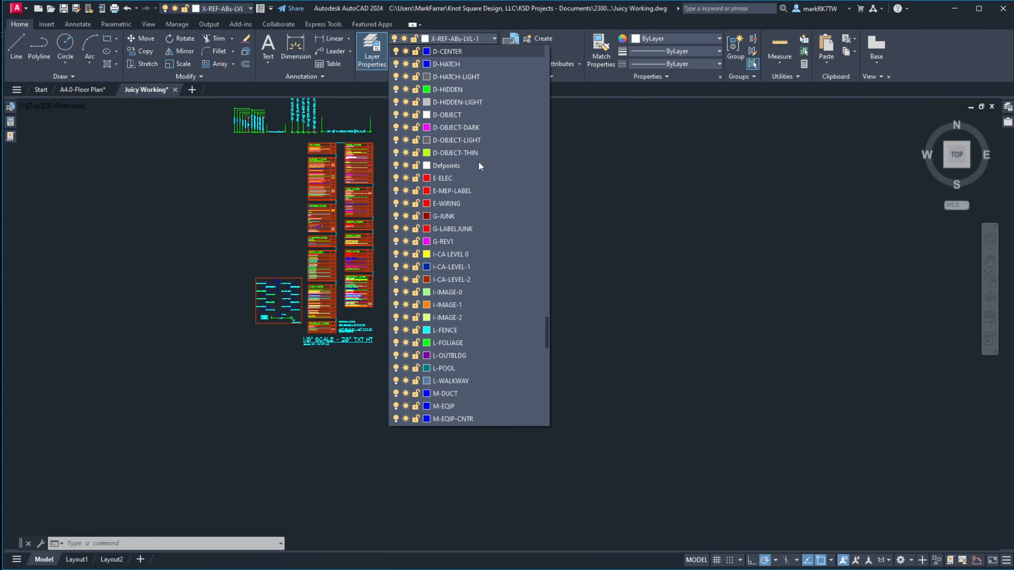
{"action": "left_click", "coordinate": [1009, 112]}
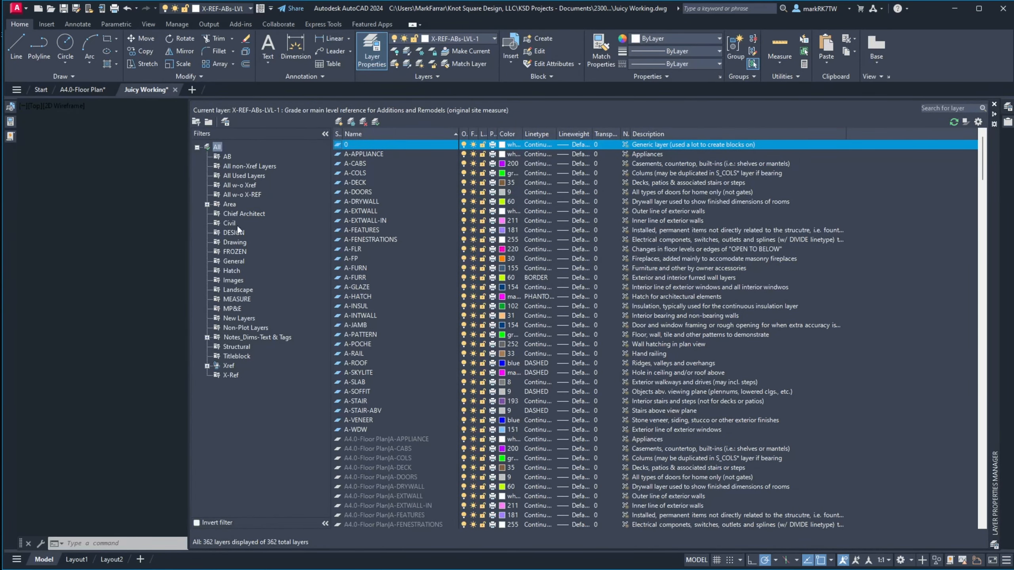
{"action": "left_click", "coordinate": [237, 243]}
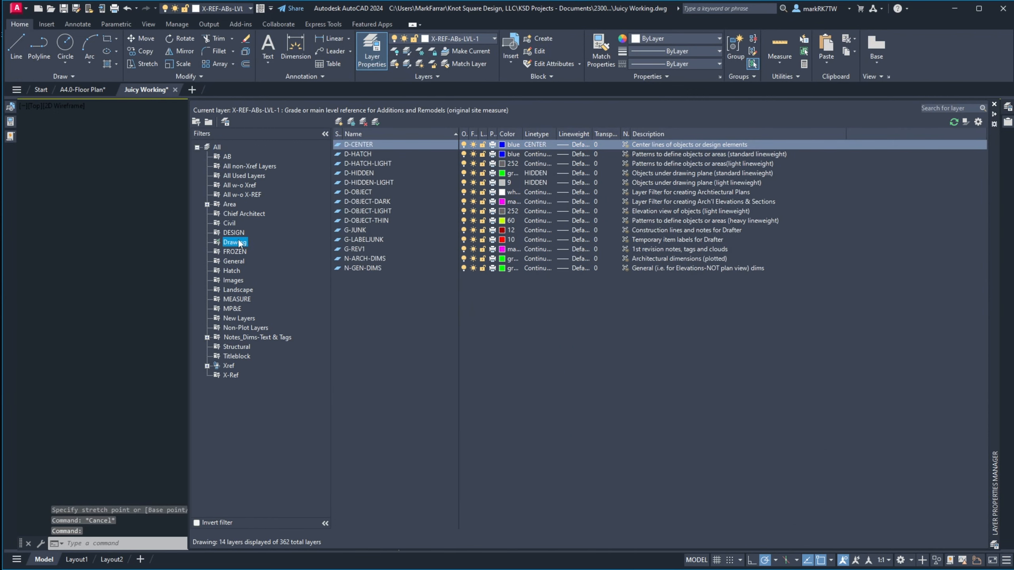
{"action": "double_click", "coordinate": [362, 201]}
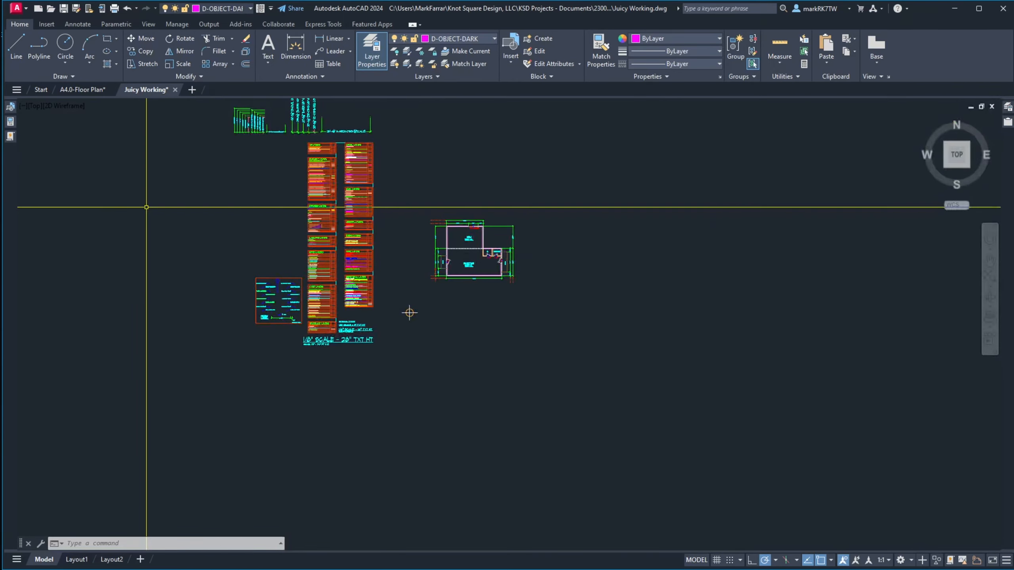
{"action": "scroll", "coordinate": [439, 330], "scroll_direction": "up", "scroll_amount": 3}
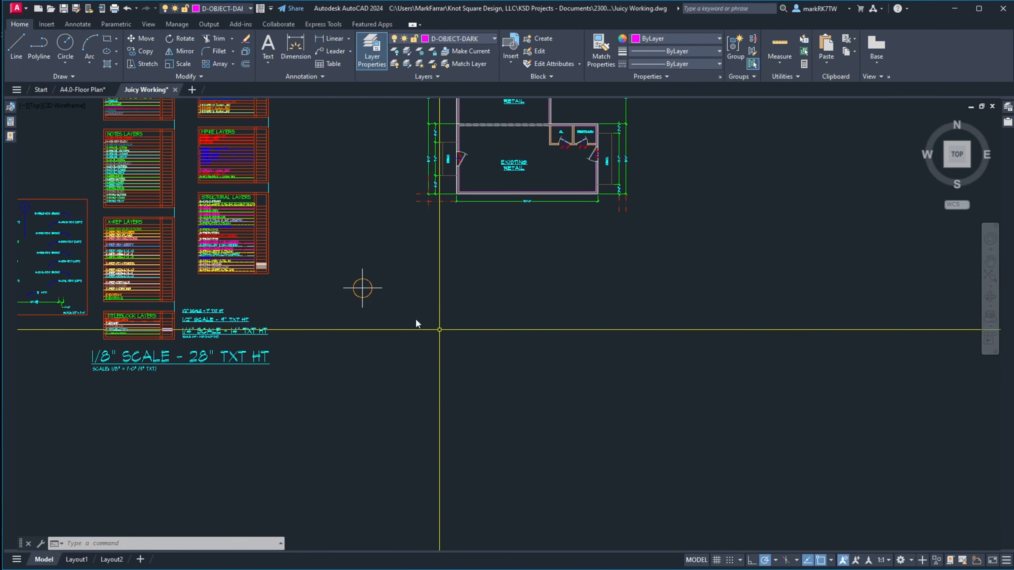
{"action": "type", "text": "l"}
{"action": "key", "text": "Return"}
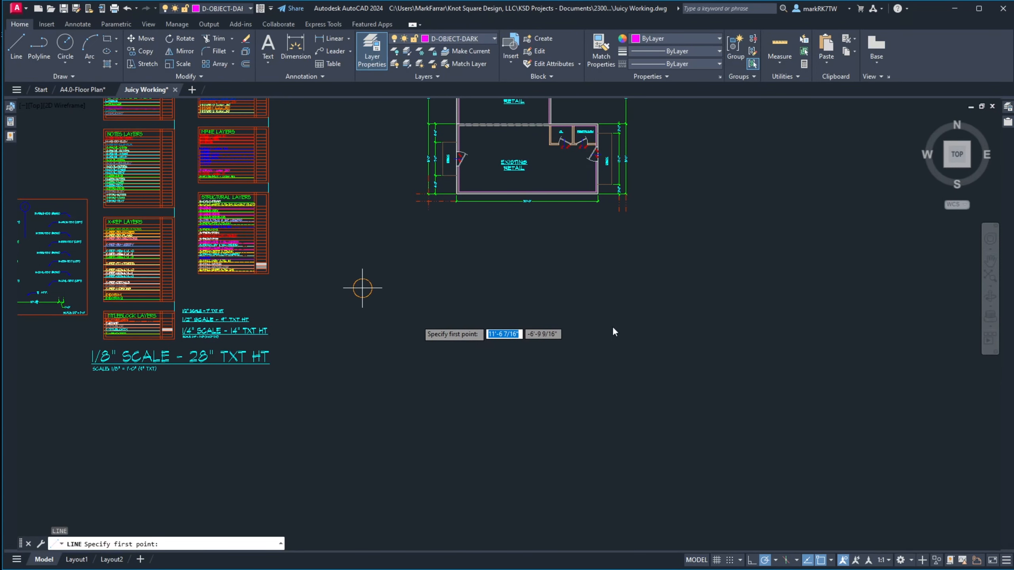
{"action": "key", "text": "Escape"}
{"action": "key", "text": "Escape"}
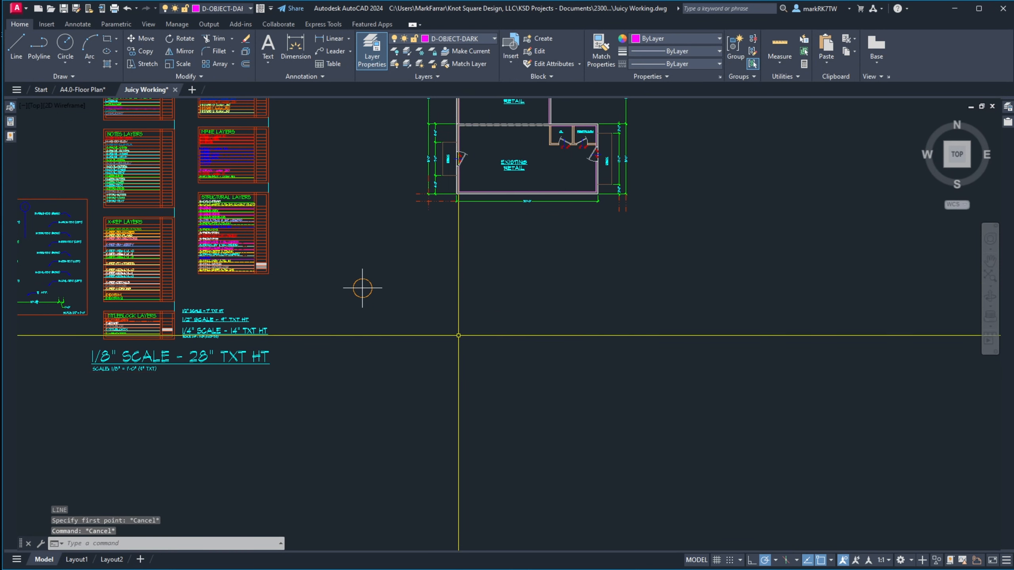
Draw a horizontal construction line (XLINE) below the floor plan, about 9'-7" below the origin.
{"action": "type", "text": "xl"}
{"action": "key", "text": "Return"}
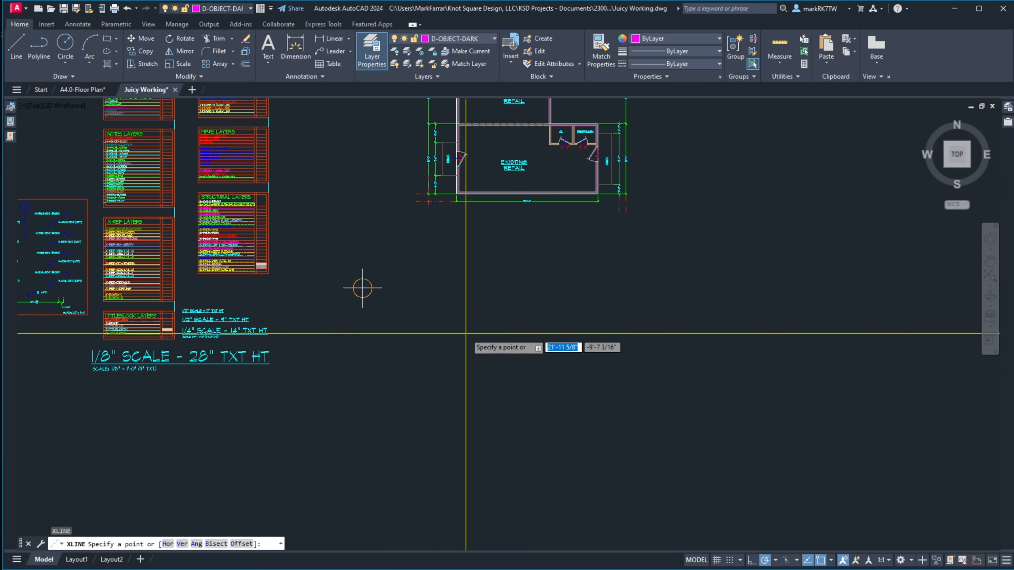
{"action": "type", "text": "h"}
{"action": "key", "text": "Return"}
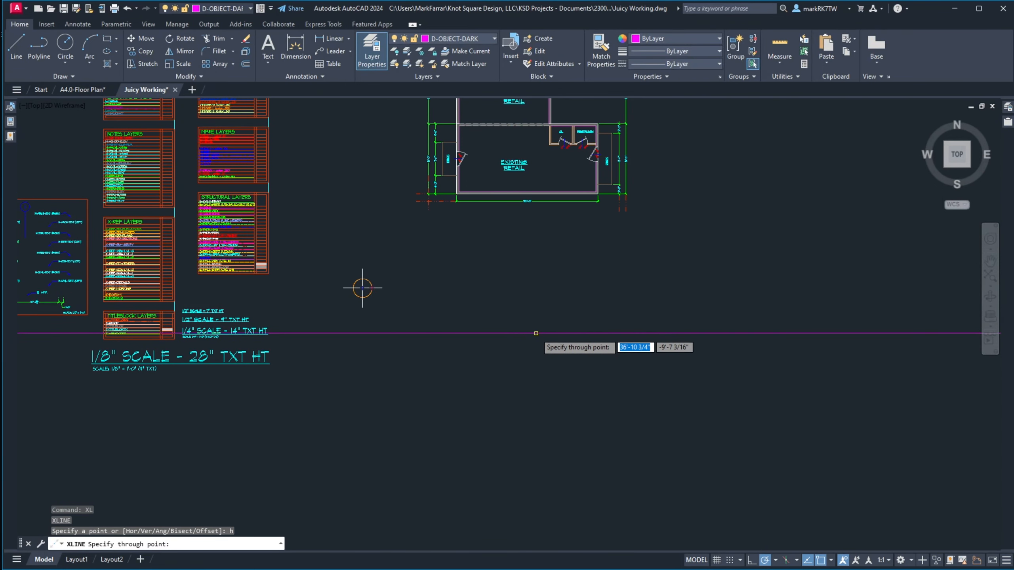
{"action": "left_click", "coordinate": [535, 333]}
{"action": "key", "text": "Escape"}
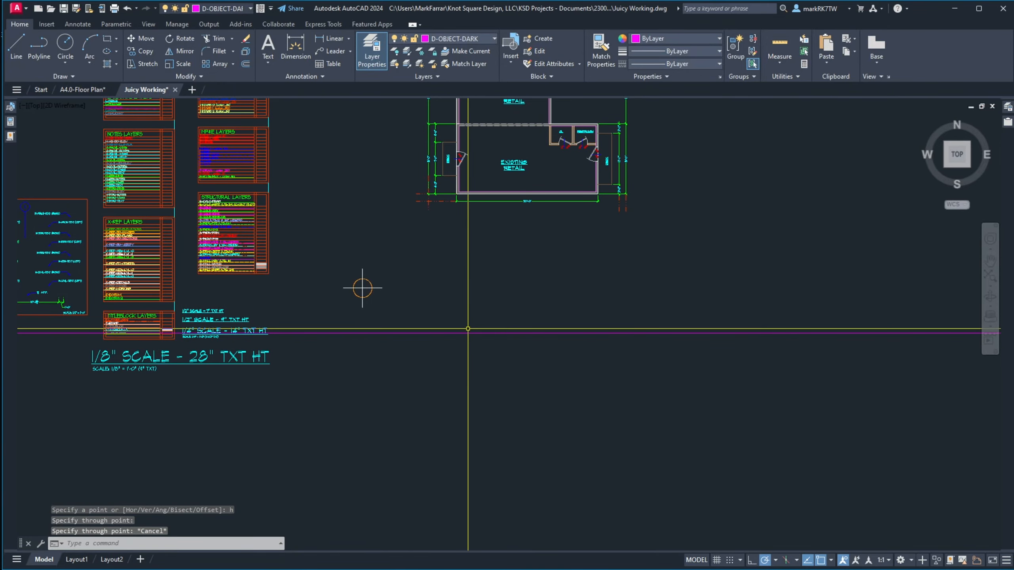
Copy the clipped floor plan reference 75' horizontally to the right of the original.
{"action": "scroll", "coordinate": [362, 288], "scroll_direction": "down", "scroll_amount": 5}
{"action": "scroll", "coordinate": [402, 287], "scroll_direction": "up", "scroll_amount": 7}
{"action": "scroll", "coordinate": [379, 389], "scroll_direction": "down", "scroll_amount": 4}
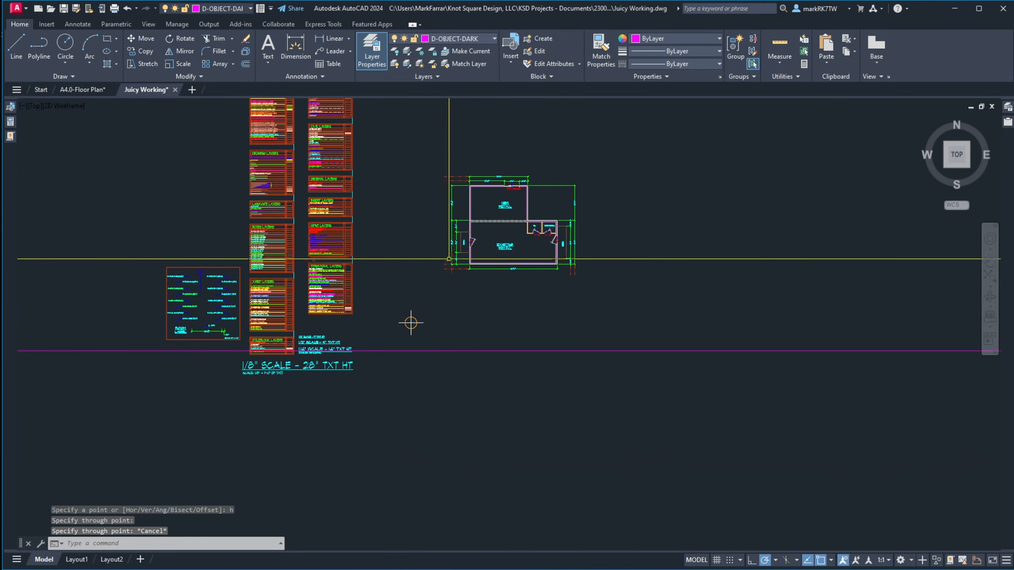
{"action": "scroll", "coordinate": [374, 373], "scroll_direction": "up", "scroll_amount": 2}
{"action": "type", "text": "co"}
{"action": "key", "text": "Return"}
{"action": "left_click", "coordinate": [554, 266]}
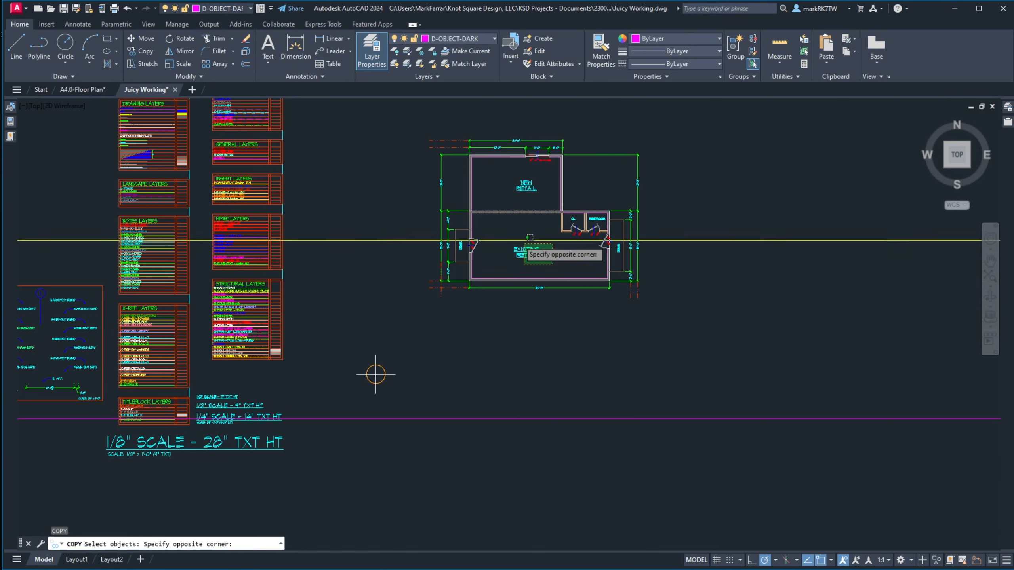
{"action": "left_click", "coordinate": [519, 241]}
{"action": "key", "text": "Return"}
{"action": "scroll", "coordinate": [400, 319], "scroll_direction": "down", "scroll_amount": 4}
{"action": "scroll", "coordinate": [399, 319], "scroll_direction": "down", "scroll_amount": 2}
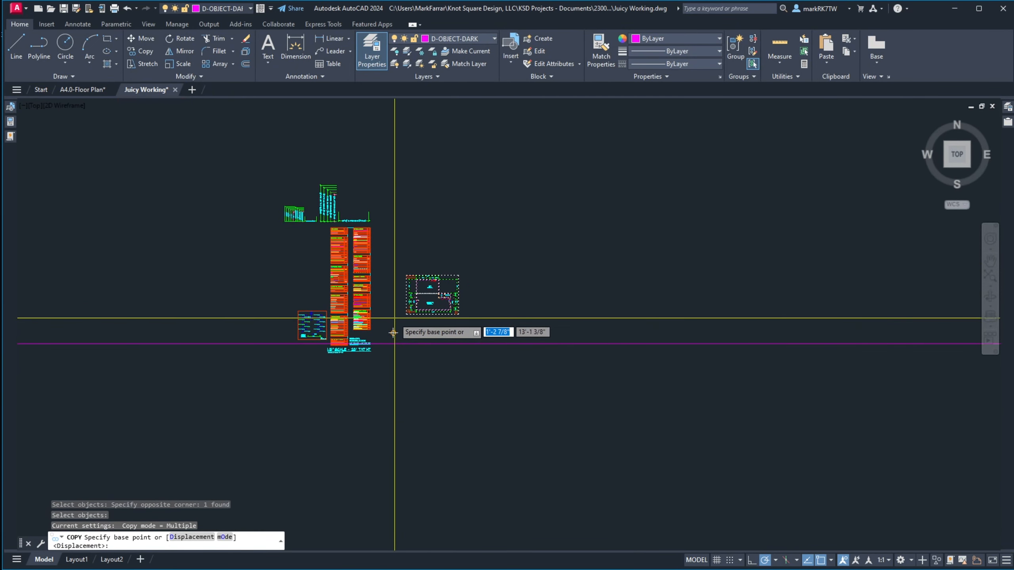
{"action": "left_click", "coordinate": [409, 317]}
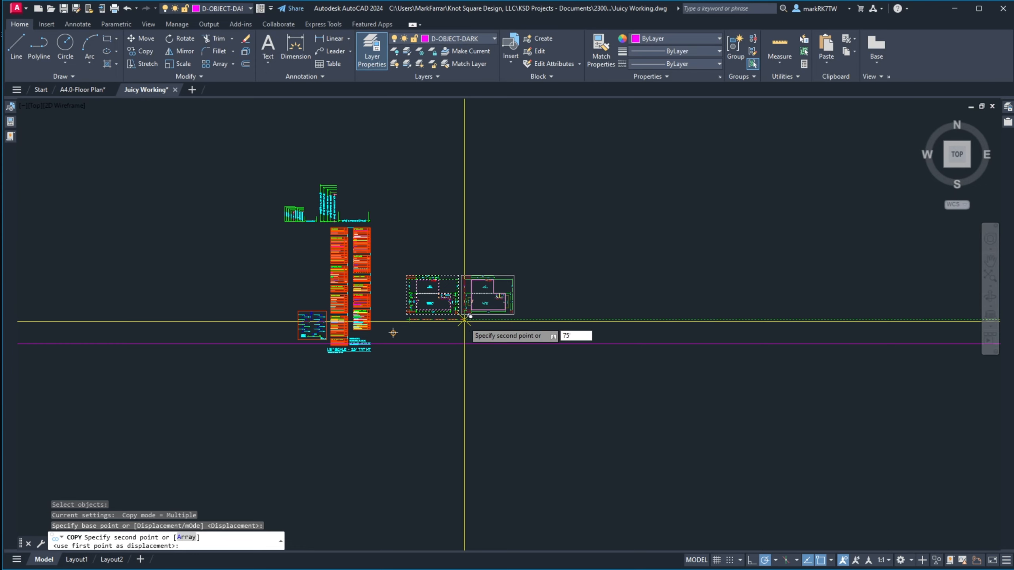
{"action": "key", "text": "Return"}
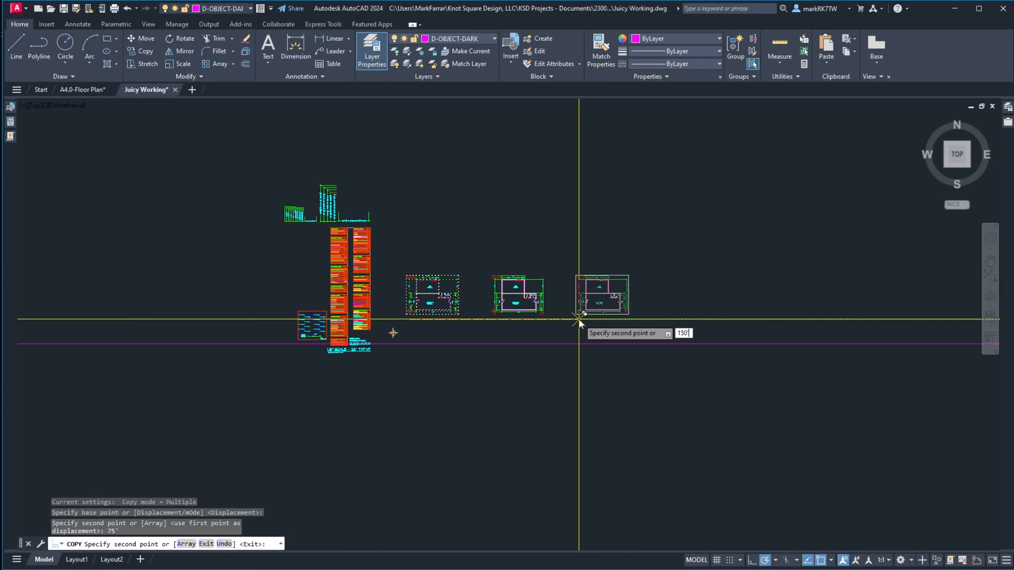
Place a second copy of the floor plan reference 150' to the right of the original and finish copying.
{"action": "type", "text": "150'"}
{"action": "key", "text": "Return"}
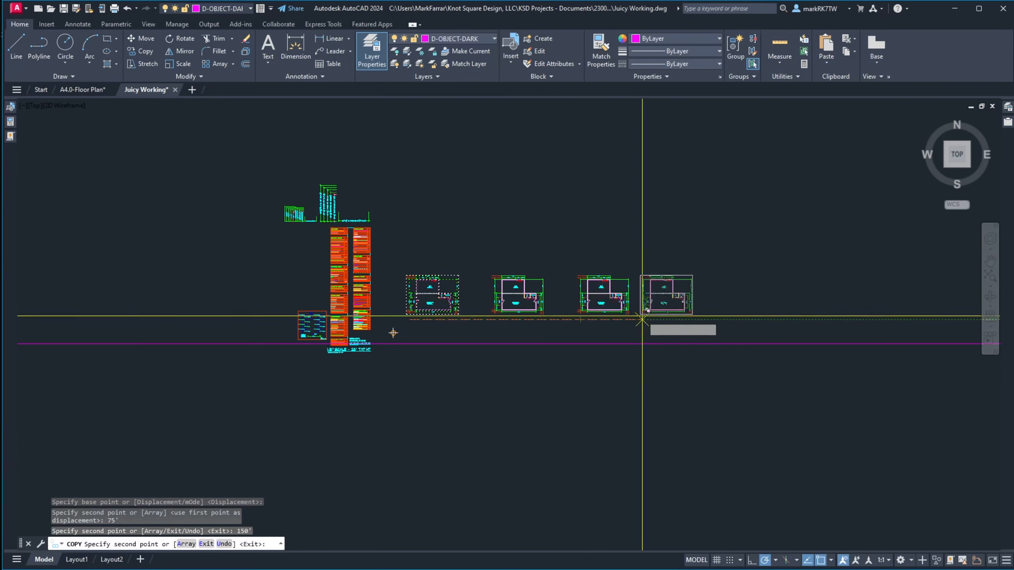
{"action": "key", "text": "Return"}
Copy the second floor plan reference 150' to the right as a fourth plan, using the first and third plans' lower-left corners as displacement points.
{"action": "key", "text": "Return"}
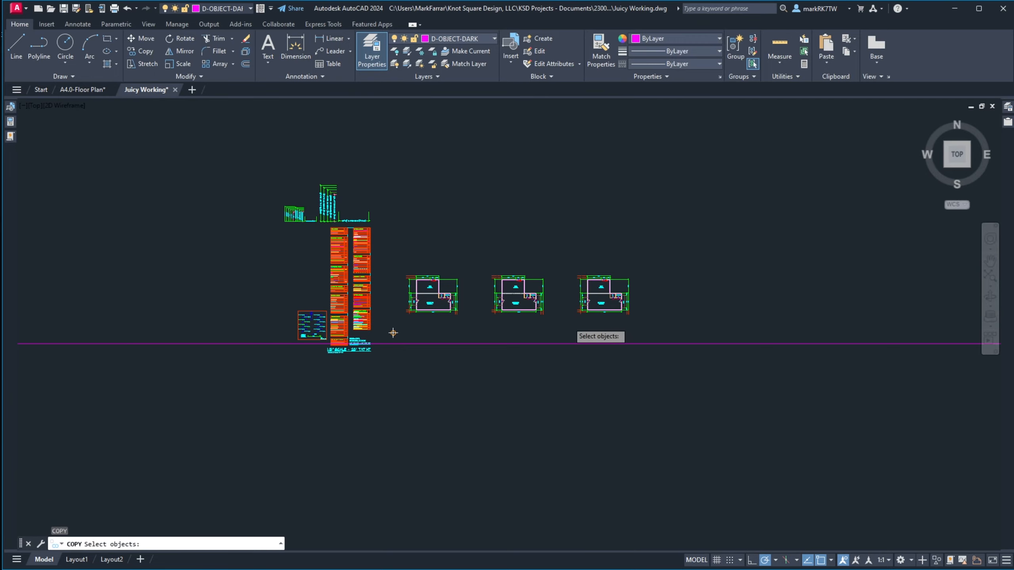
{"action": "left_click", "coordinate": [557, 319]}
{"action": "left_click", "coordinate": [519, 292]}
{"action": "key", "text": "Return"}
{"action": "scroll", "coordinate": [520, 318], "scroll_direction": "up", "scroll_amount": 12}
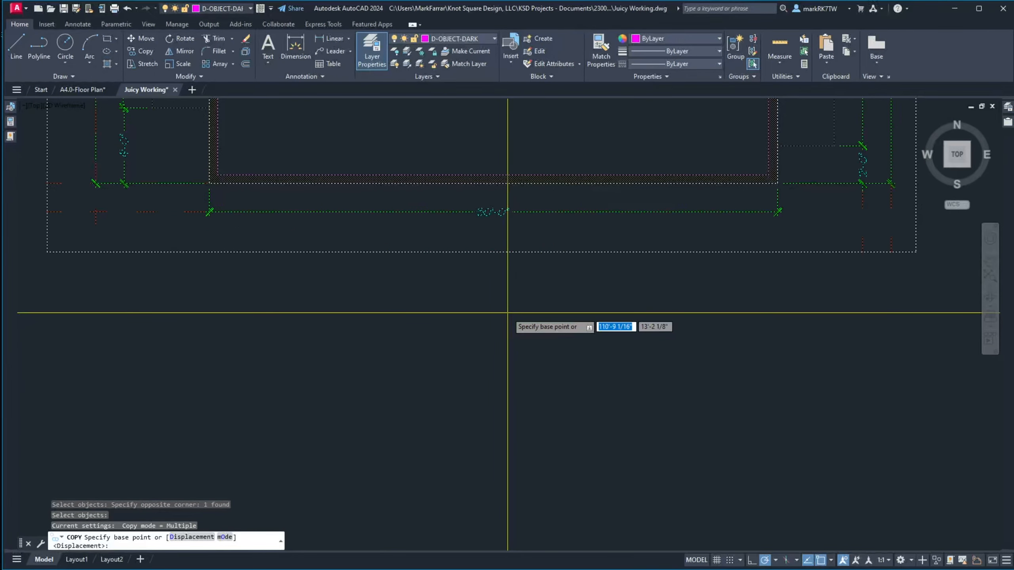
{"action": "scroll", "coordinate": [507, 312], "scroll_direction": "down", "scroll_amount": 10}
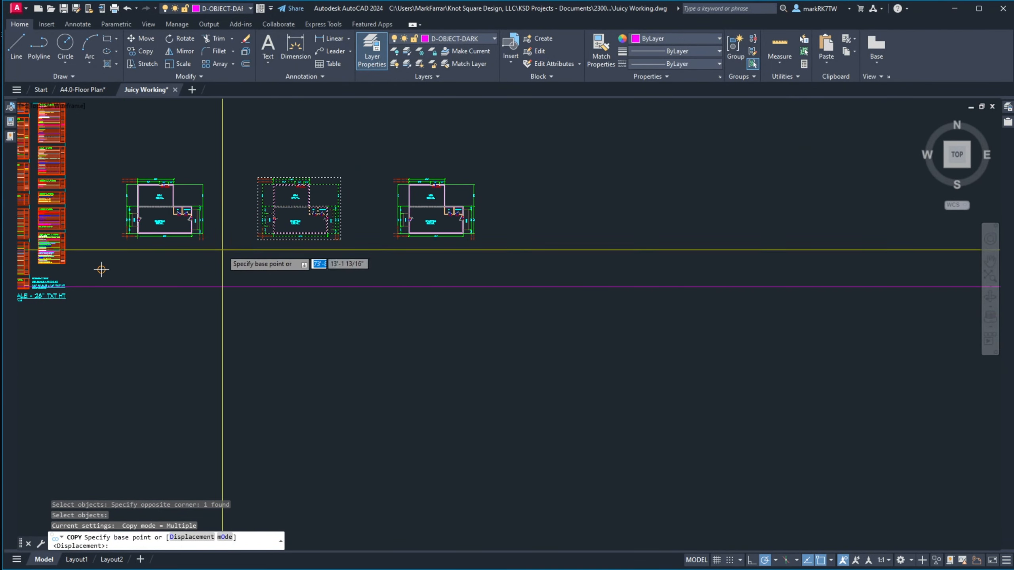
{"action": "scroll", "coordinate": [209, 249], "scroll_direction": "up", "scroll_amount": 8}
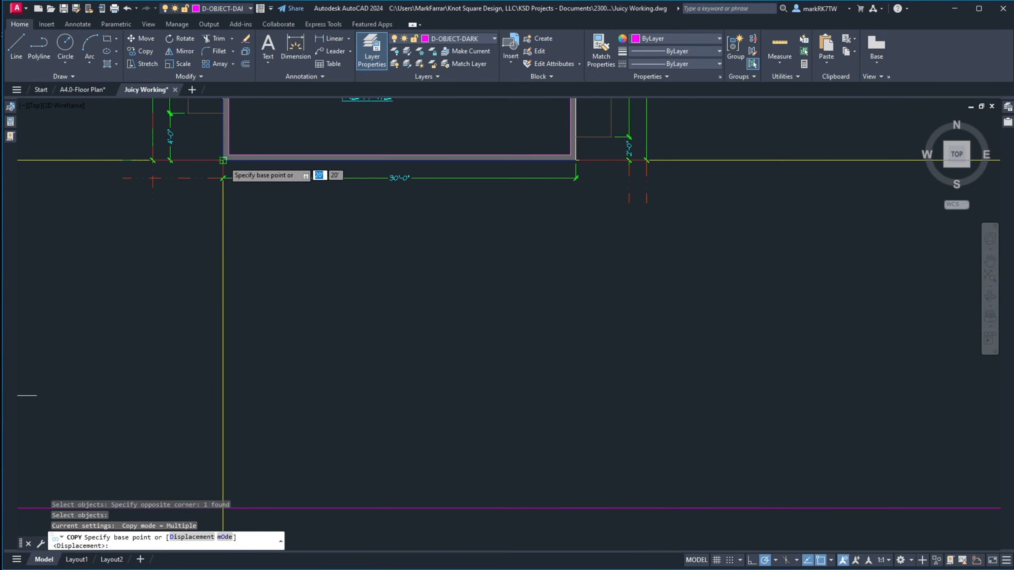
{"action": "left_click", "coordinate": [222, 158]}
{"action": "scroll", "coordinate": [200, 180], "scroll_direction": "down", "scroll_amount": 10}
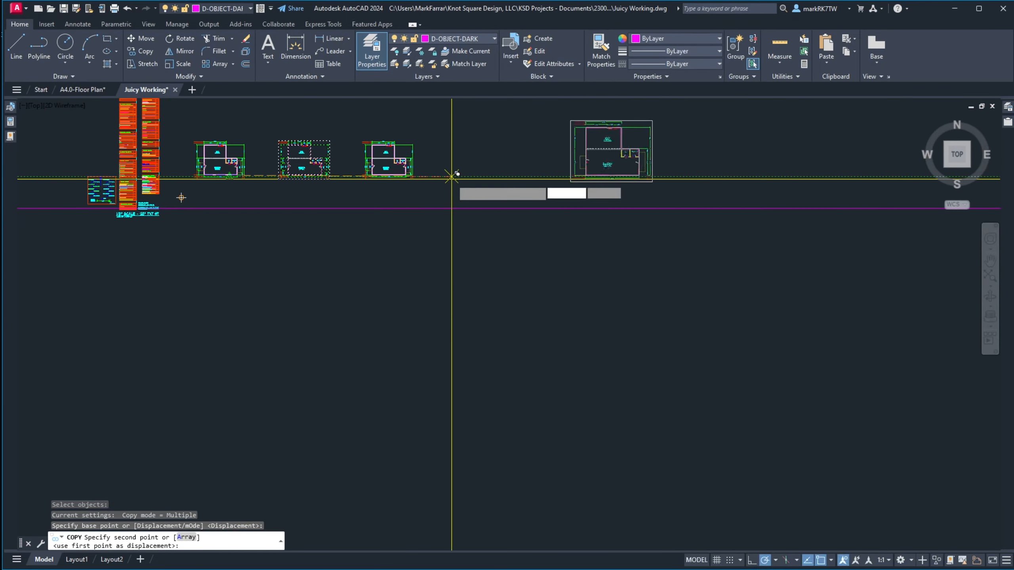
{"action": "scroll", "coordinate": [255, 176], "scroll_direction": "up", "scroll_amount": 8}
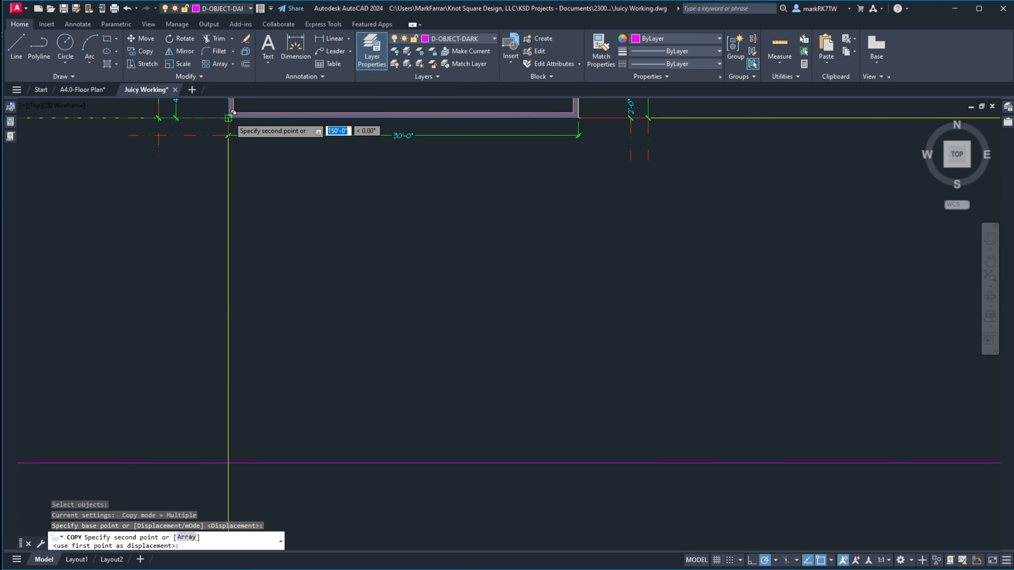
{"action": "left_click", "coordinate": [233, 113]}
{"action": "key", "text": "Return"}
{"action": "scroll", "coordinate": [345, 303], "scroll_direction": "down", "scroll_amount": 10}
{"action": "scroll", "coordinate": [344, 303], "scroll_direction": "up", "scroll_amount": 6}
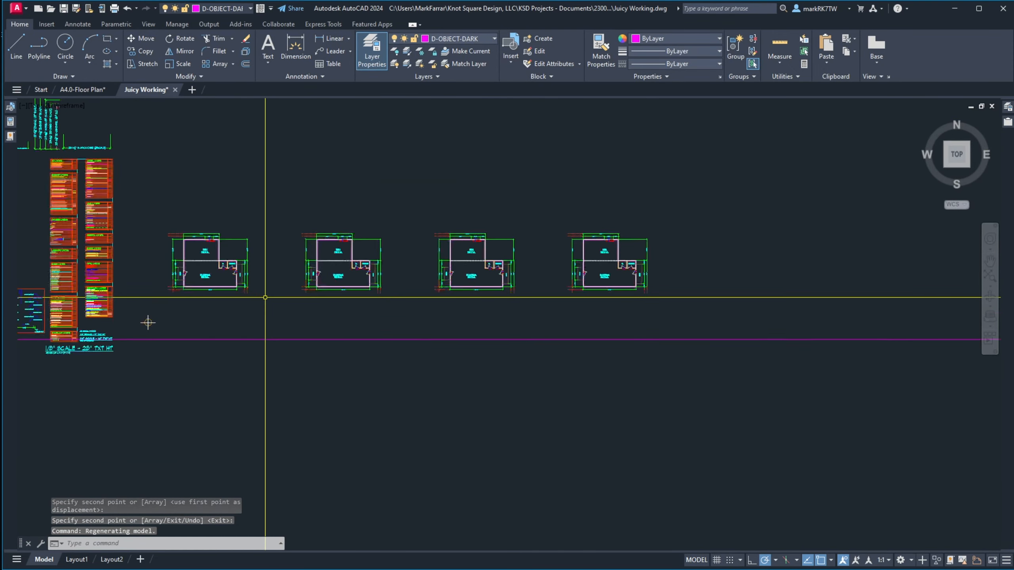
Rotate the second floor plan reference 90 degrees about a point near its centre.
{"action": "type", "text": "ro"}
{"action": "key", "text": "Return"}
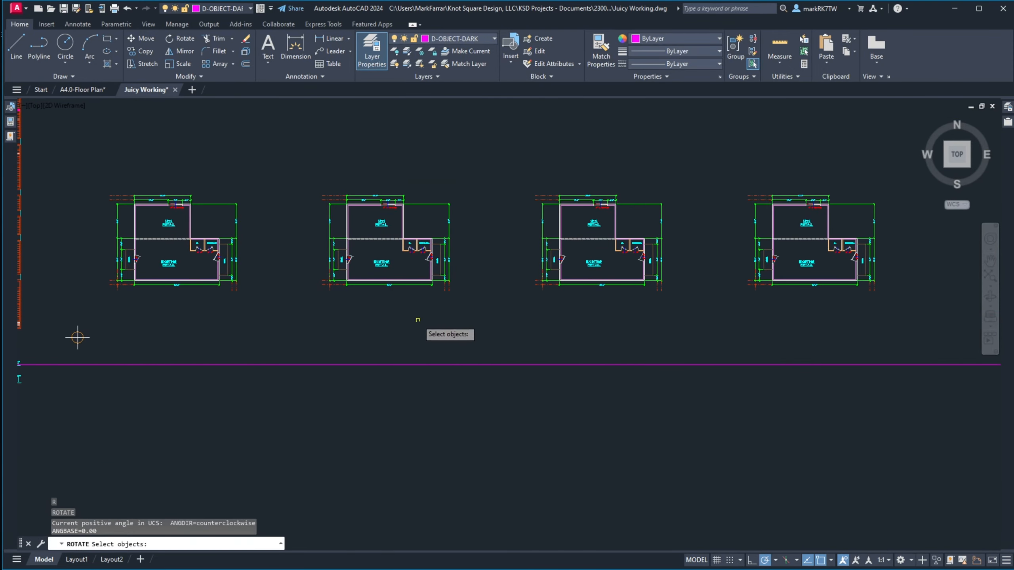
{"action": "left_click", "coordinate": [417, 310]}
{"action": "left_click", "coordinate": [368, 231]}
{"action": "key", "text": "Return"}
{"action": "left_click", "coordinate": [385, 242]}
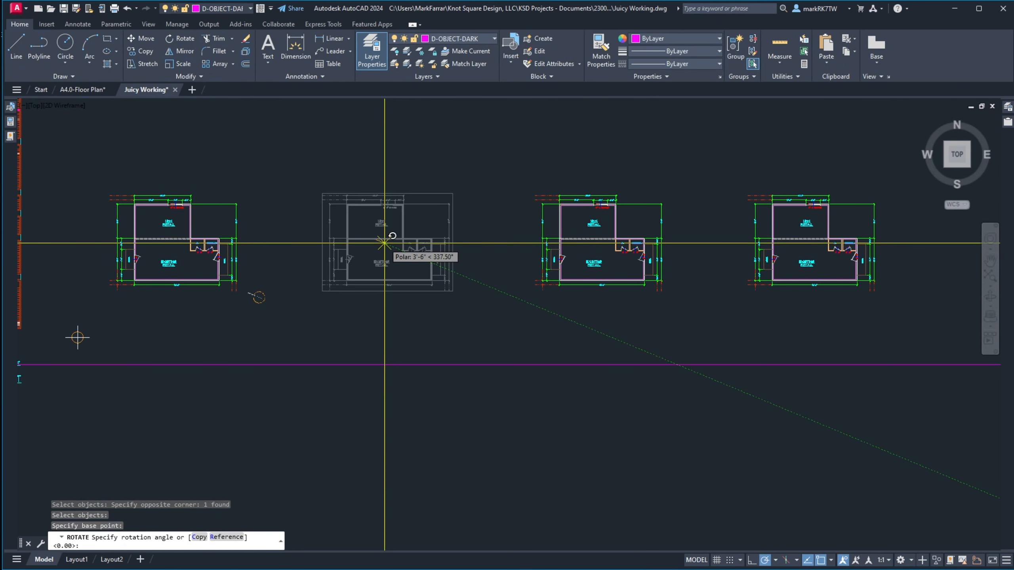
{"action": "type", "text": "90"}
{"action": "key", "text": "Return"}
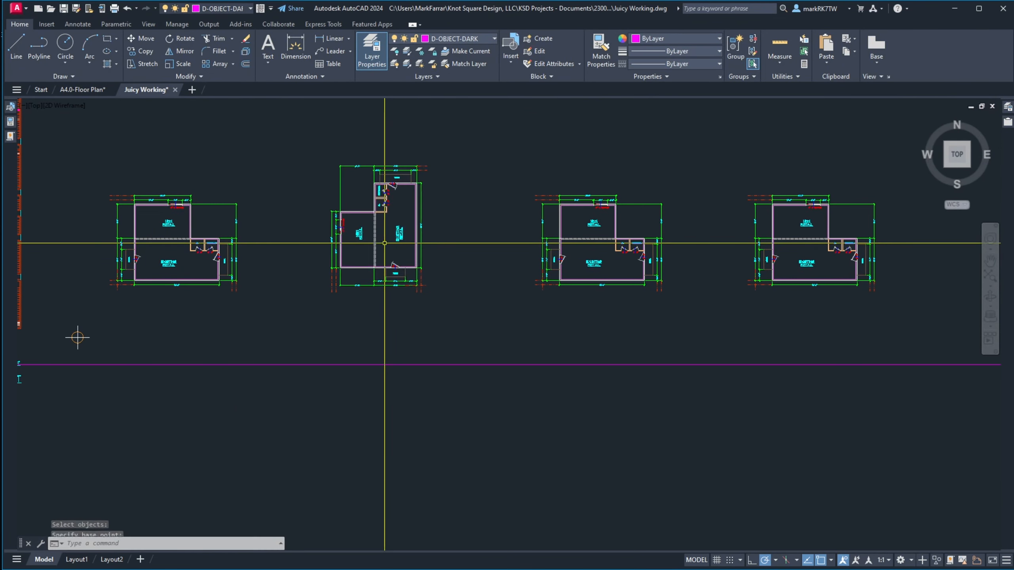
Rotate the third floor plan reference 180 degrees about a point on the dashed wall between the two retail rooms.
{"action": "key", "text": "Return"}
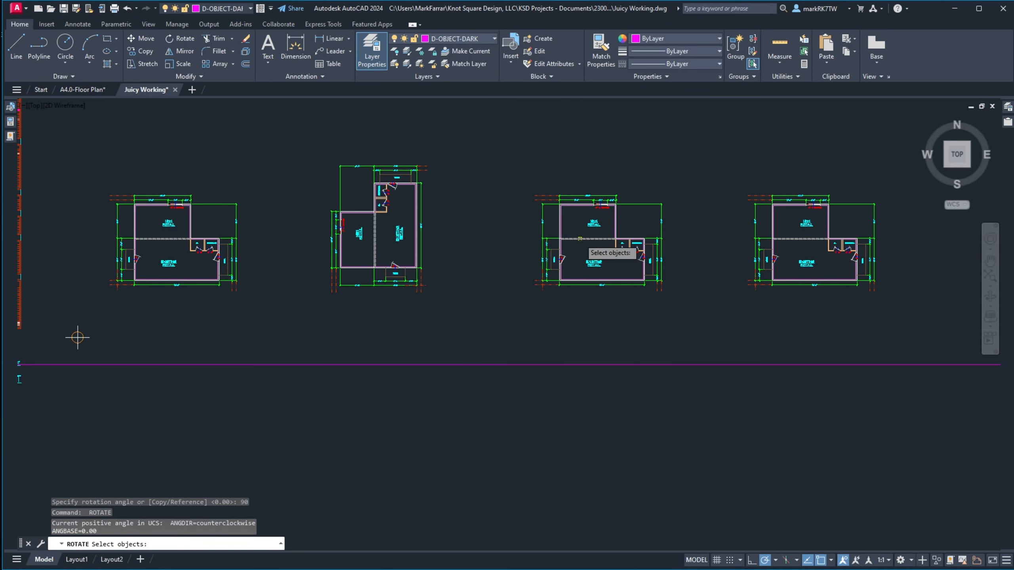
{"action": "left_click", "coordinate": [590, 239]}
{"action": "key", "text": "Return"}
{"action": "left_click", "coordinate": [587, 239]}
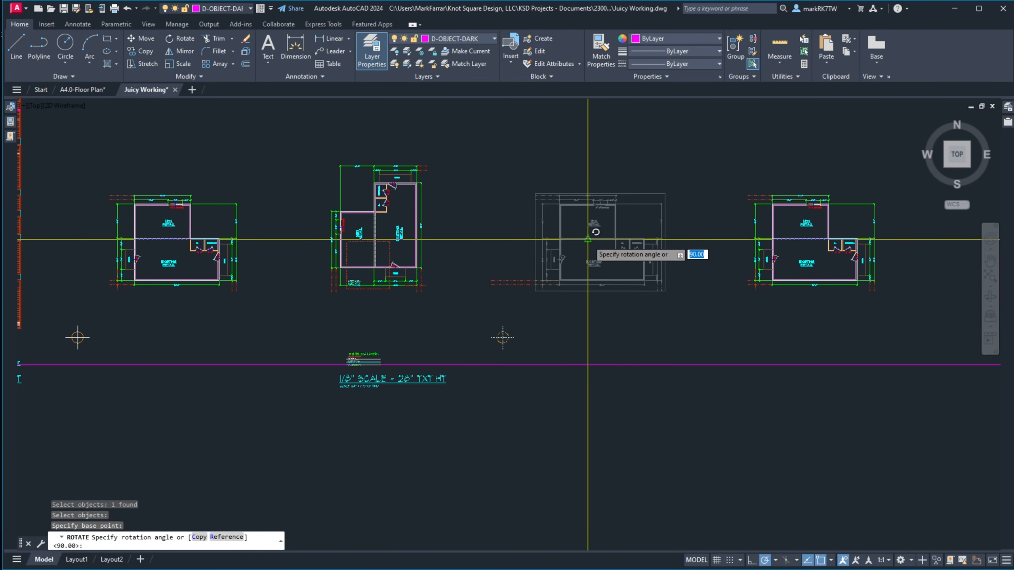
{"action": "type", "text": "180"}
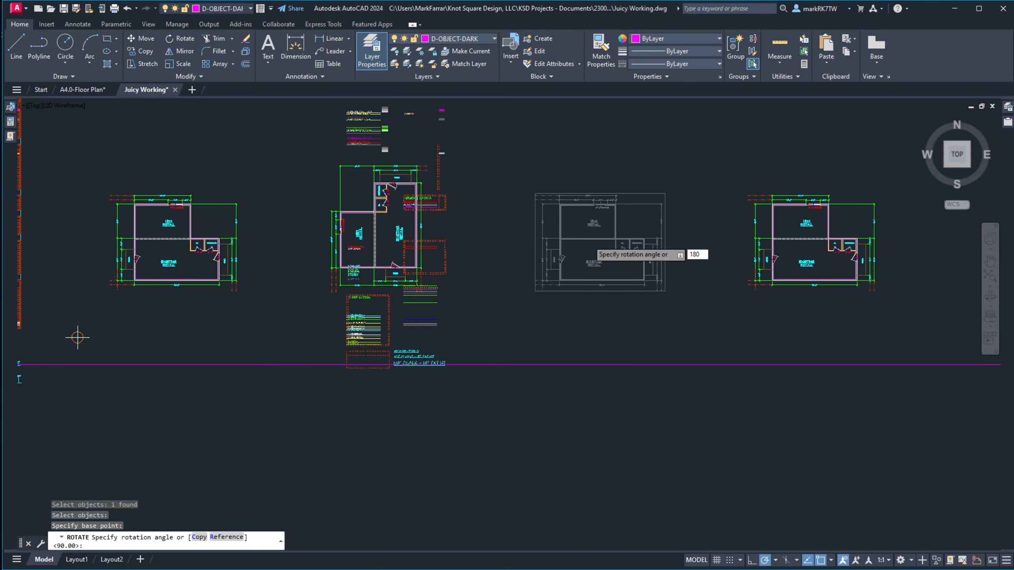
{"action": "key", "text": "Return"}
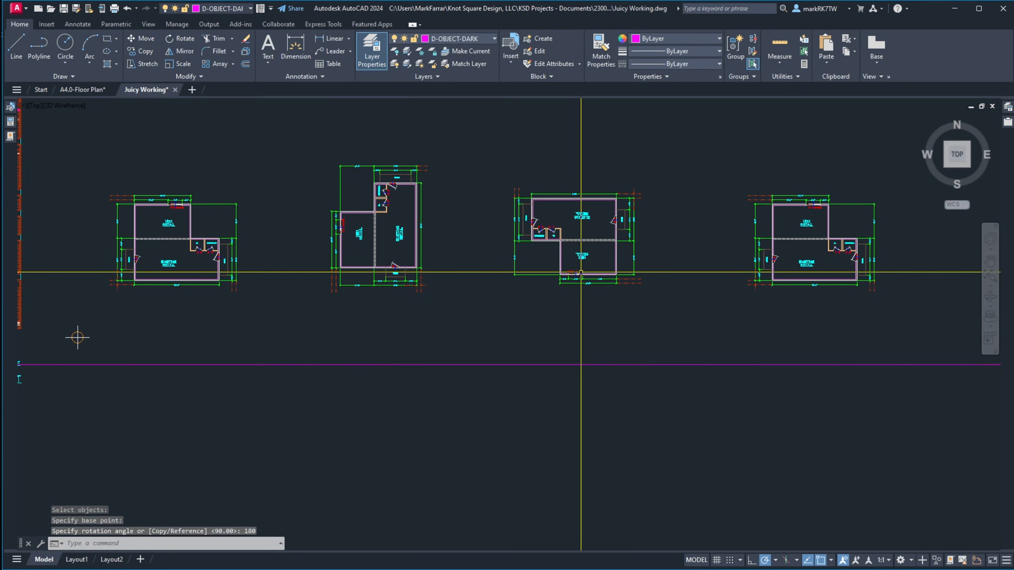
Rotate the fourth floor plan reference 270 degrees about a point on the dashed wall between its retail rooms.
{"action": "key", "text": "Return"}
{"action": "left_click", "coordinate": [795, 239]}
{"action": "key", "text": "Return"}
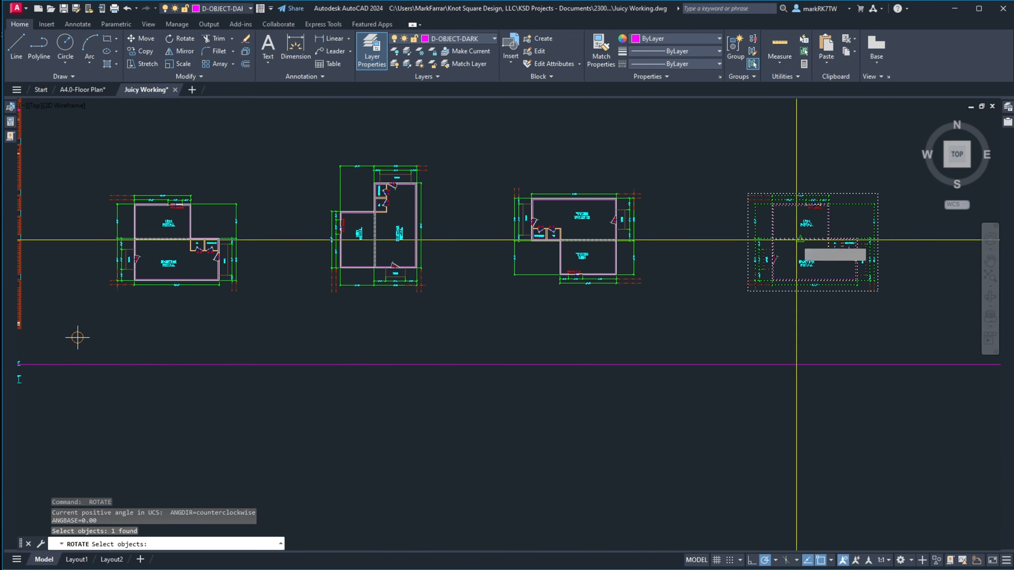
{"action": "left_click", "coordinate": [800, 240]}
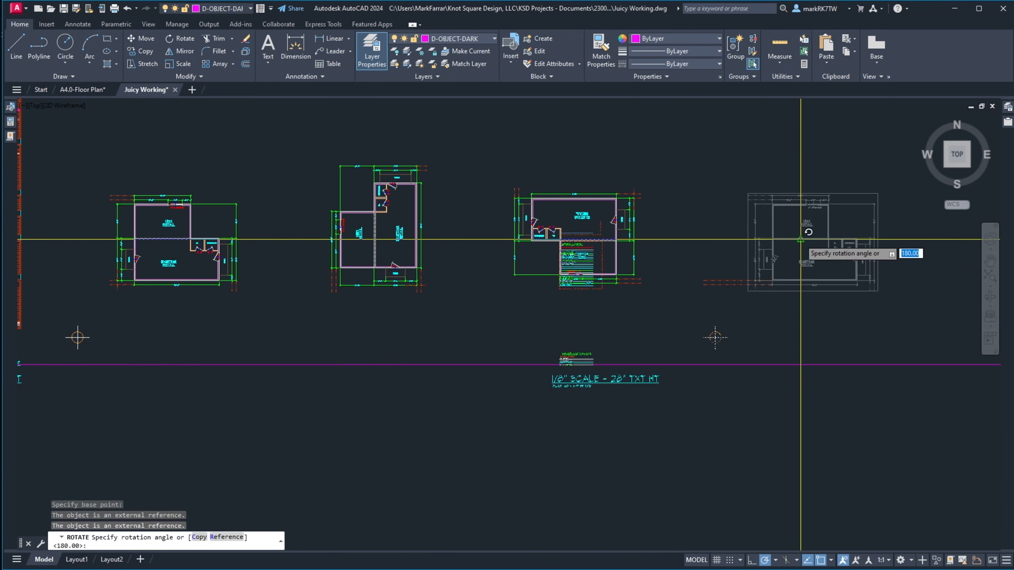
{"action": "type", "text": "270"}
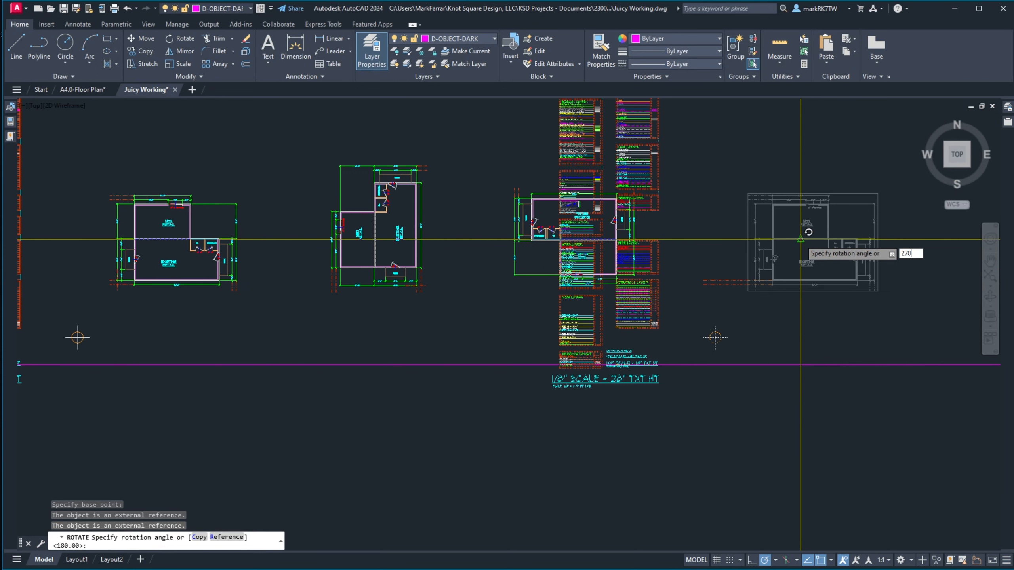
{"action": "key", "text": "Return"}
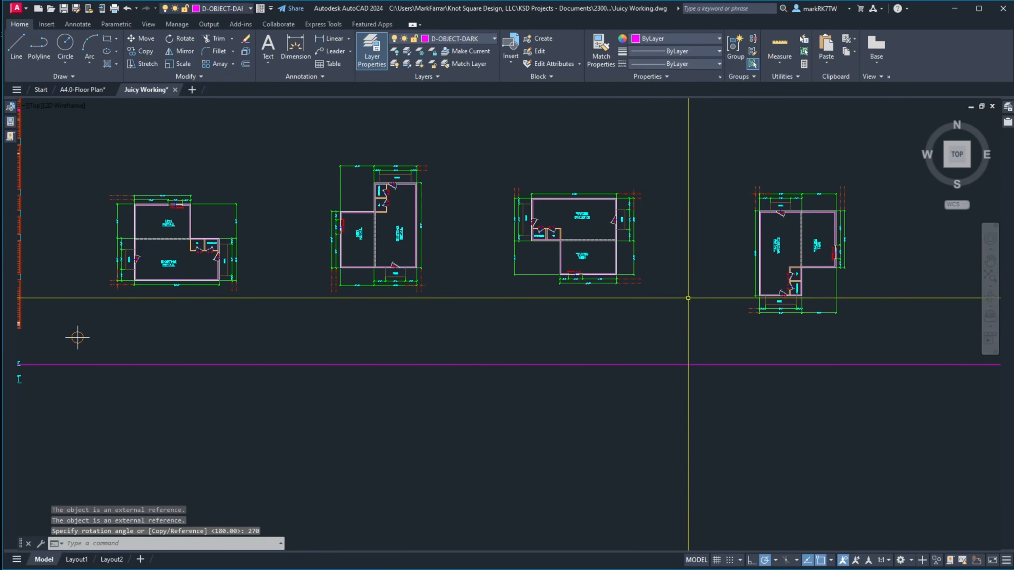
Make D-OBJECT the current layer.
{"action": "scroll", "coordinate": [305, 322], "scroll_direction": "down", "scroll_amount": 3}
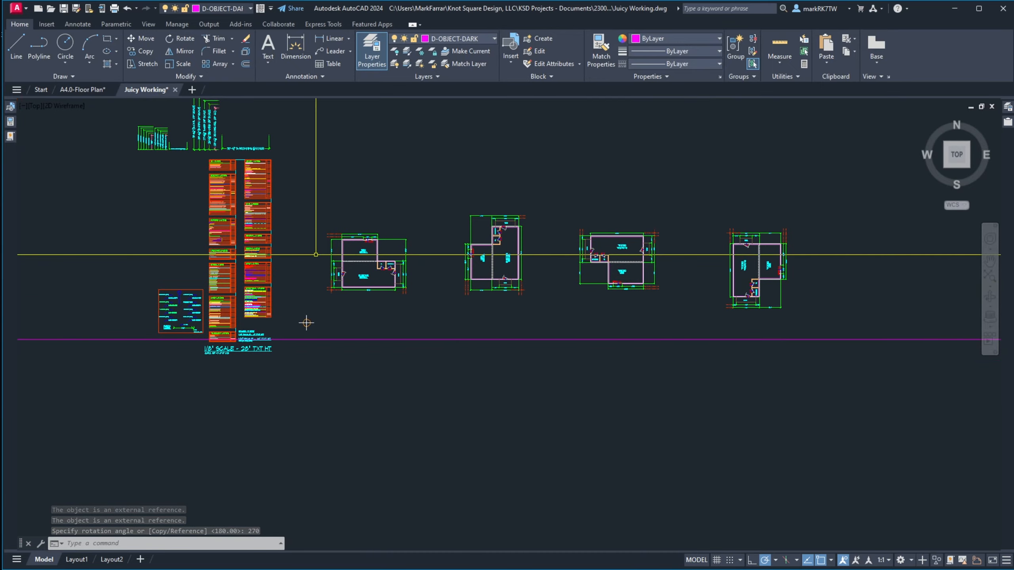
{"action": "scroll", "coordinate": [305, 322], "scroll_direction": "up", "scroll_amount": 5}
{"action": "scroll", "coordinate": [380, 363], "scroll_direction": "down", "scroll_amount": 5}
{"action": "scroll", "coordinate": [463, 333], "scroll_direction": "up", "scroll_amount": 3}
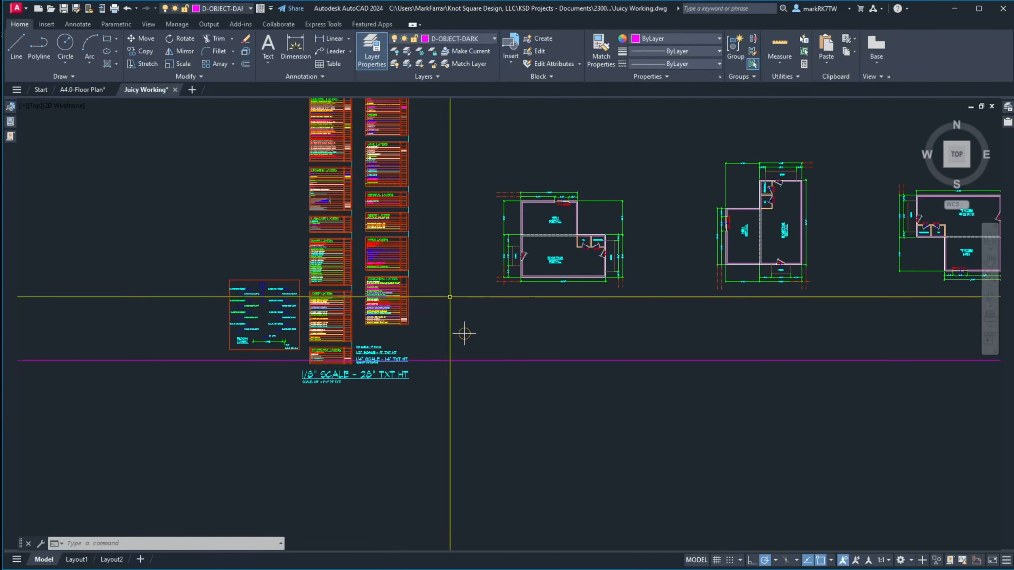
{"action": "scroll", "coordinate": [464, 332], "scroll_direction": "up", "scroll_amount": 3}
{"action": "scroll", "coordinate": [396, 344], "scroll_direction": "up", "scroll_amount": 3}
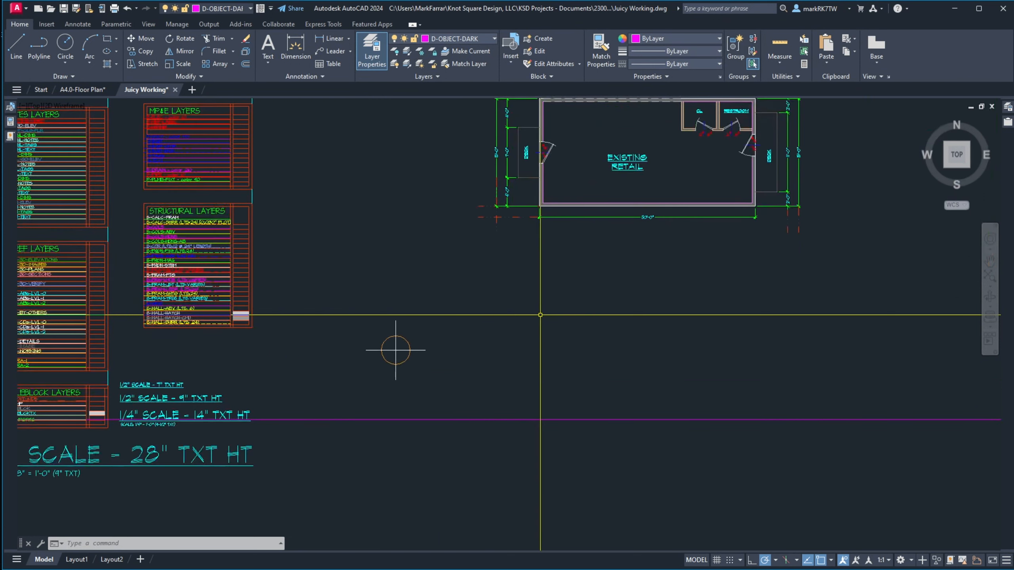
{"action": "left_click", "coordinate": [486, 39]}
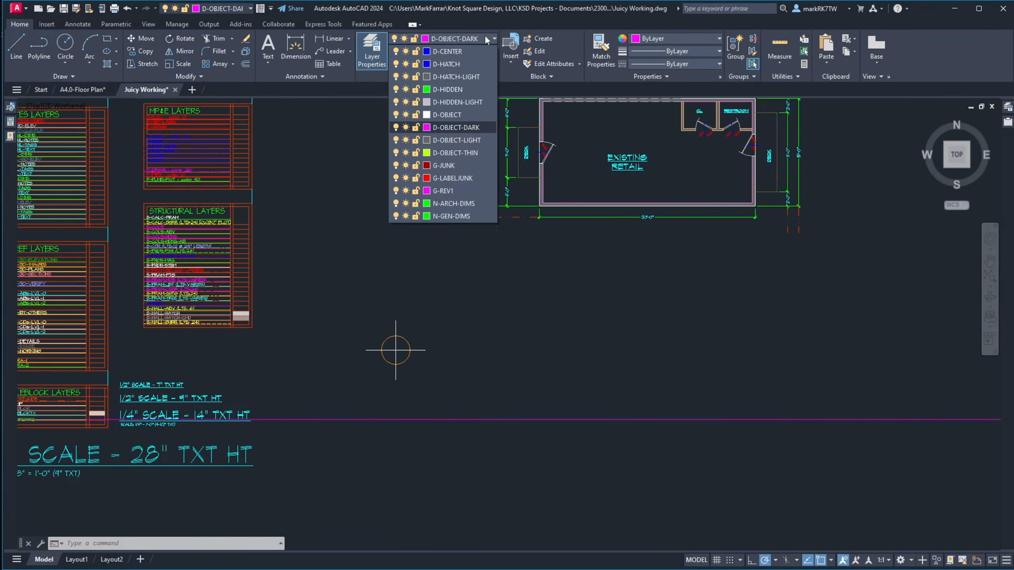
{"action": "left_click", "coordinate": [449, 114]}
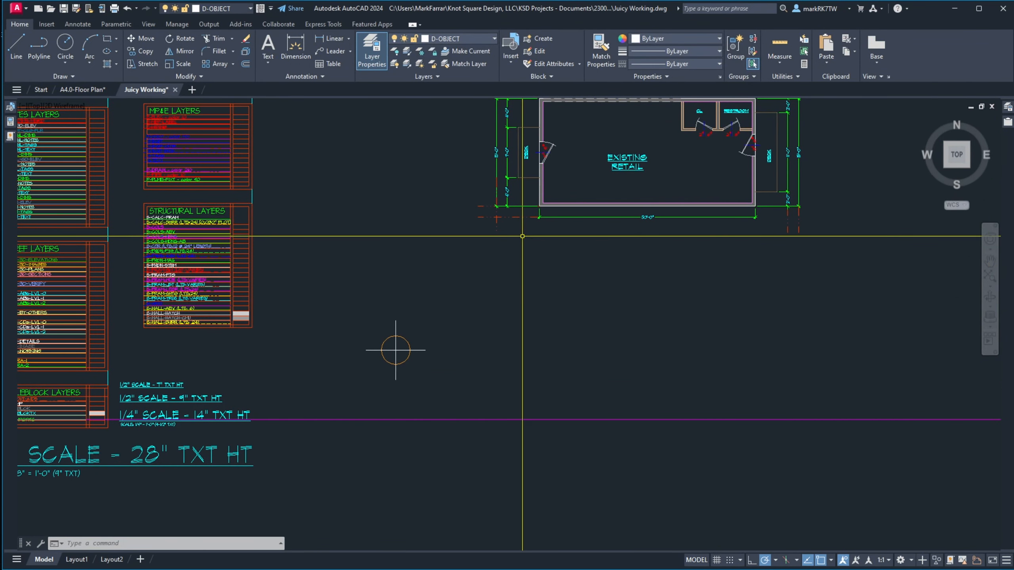
Draw vertical construction lines (XLINE) through the lower-left and lower-right exterior wall corners of the first floor plan.
{"action": "type", "text": "xl"}
{"action": "key", "text": "Return"}
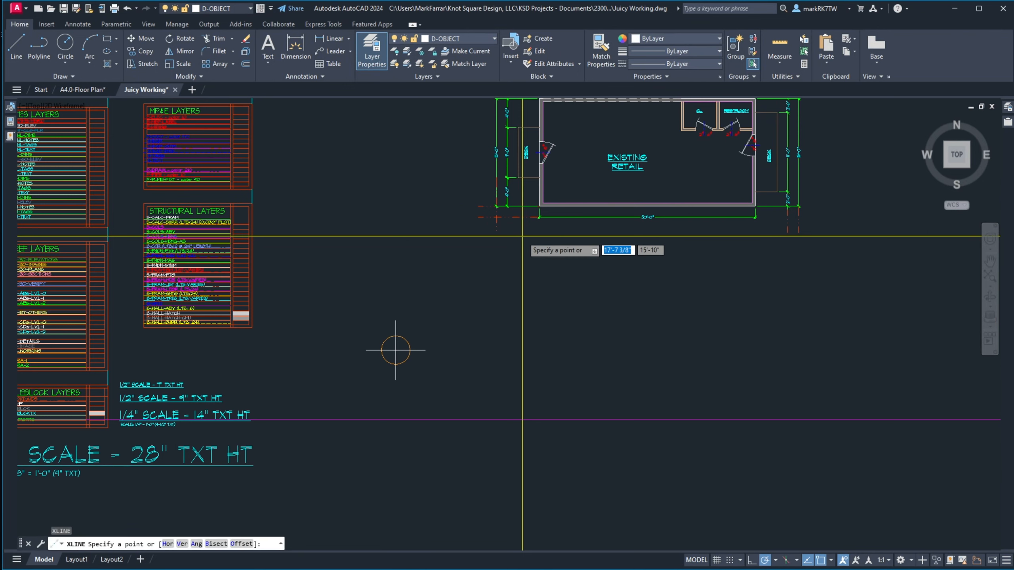
{"action": "type", "text": "v"}
{"action": "key", "text": "Return"}
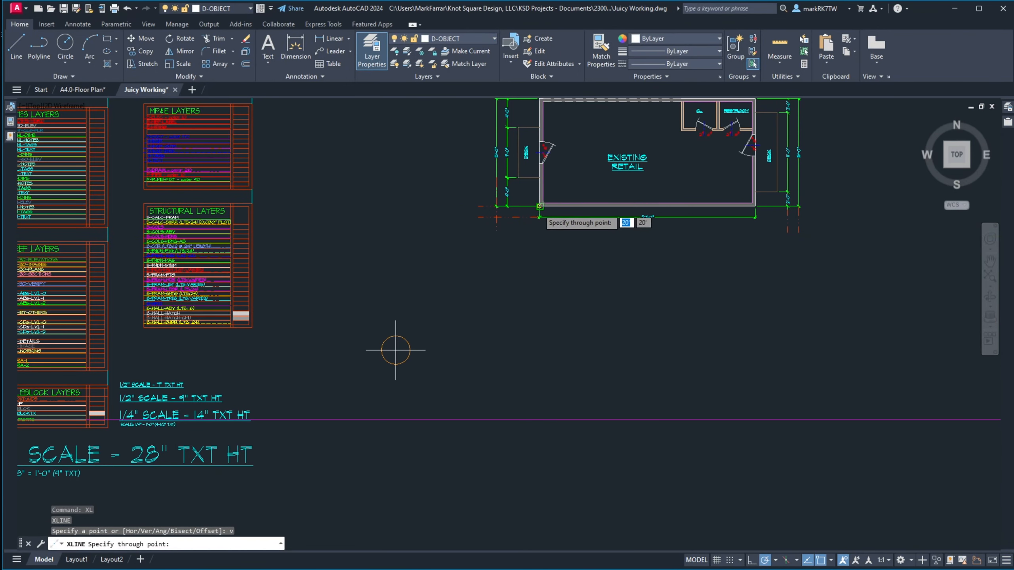
{"action": "scroll", "coordinate": [539, 210], "scroll_direction": "up", "scroll_amount": 10}
{"action": "scroll", "coordinate": [538, 209], "scroll_direction": "down", "scroll_amount": 12}
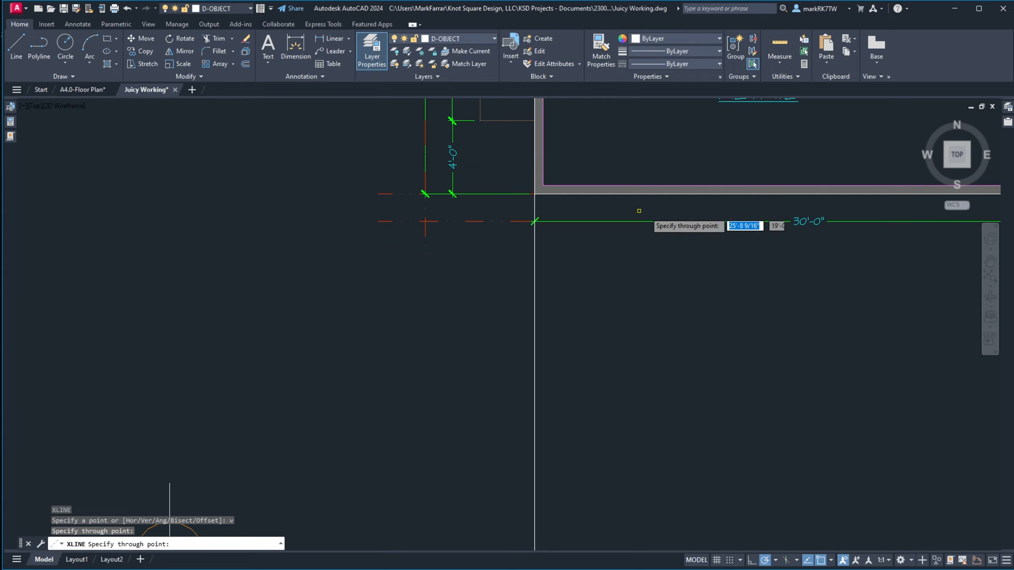
{"action": "scroll", "coordinate": [569, 217], "scroll_direction": "up", "scroll_amount": 6}
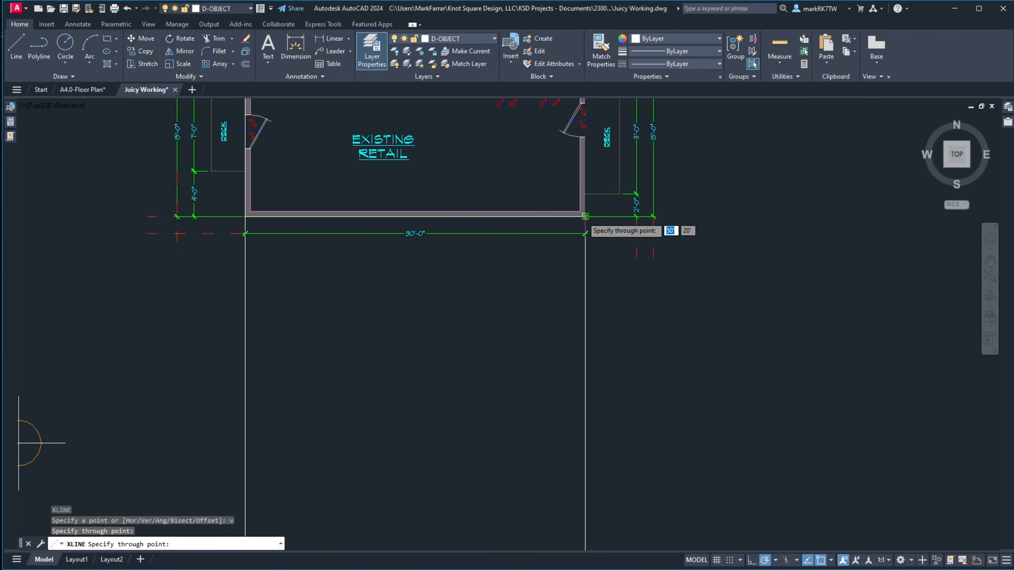
{"action": "left_click", "coordinate": [585, 216]}
Add vertical construction lines through the second plan's two lower exterior corners and the joint where the dashed middle wall meets the lower wall.
{"action": "scroll", "coordinate": [500, 246], "scroll_direction": "down", "scroll_amount": 6}
{"action": "scroll", "coordinate": [643, 220], "scroll_direction": "up", "scroll_amount": 5}
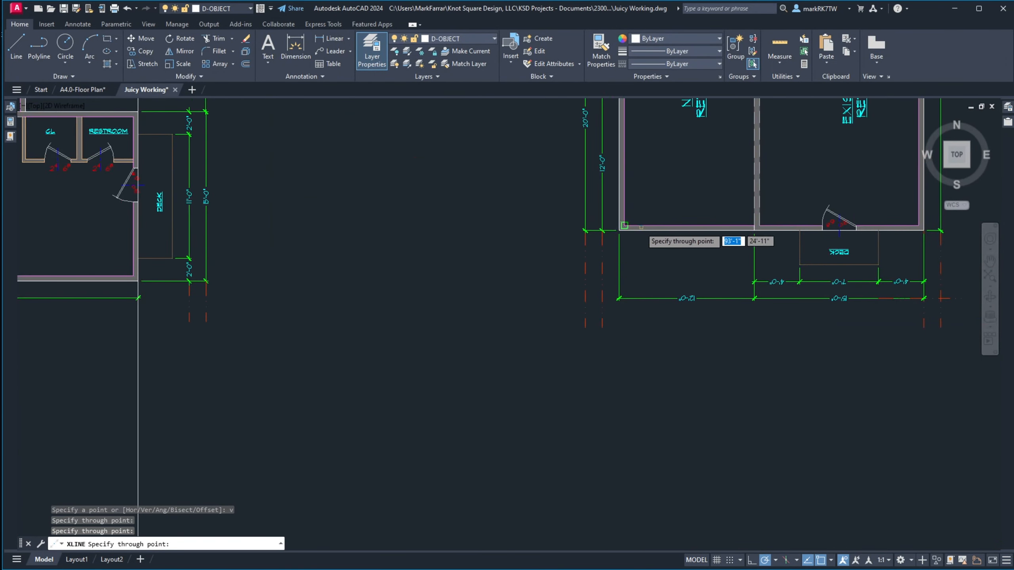
{"action": "left_click", "coordinate": [620, 233]}
{"action": "scroll", "coordinate": [620, 233], "scroll_direction": "down", "scroll_amount": 5}
{"action": "scroll", "coordinate": [733, 239], "scroll_direction": "up", "scroll_amount": 5}
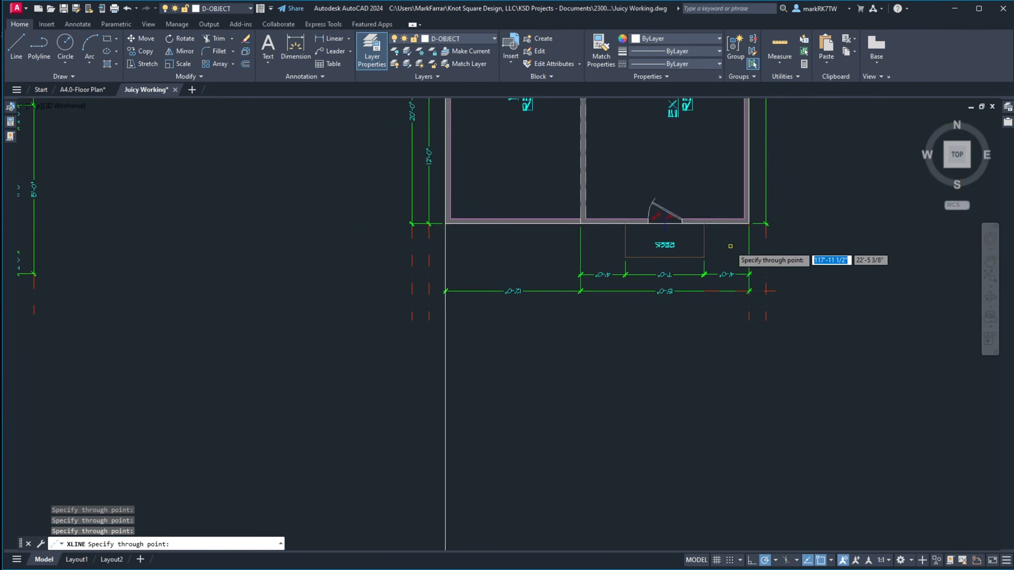
{"action": "scroll", "coordinate": [730, 246], "scroll_direction": "up", "scroll_amount": 4}
{"action": "left_click", "coordinate": [778, 188]}
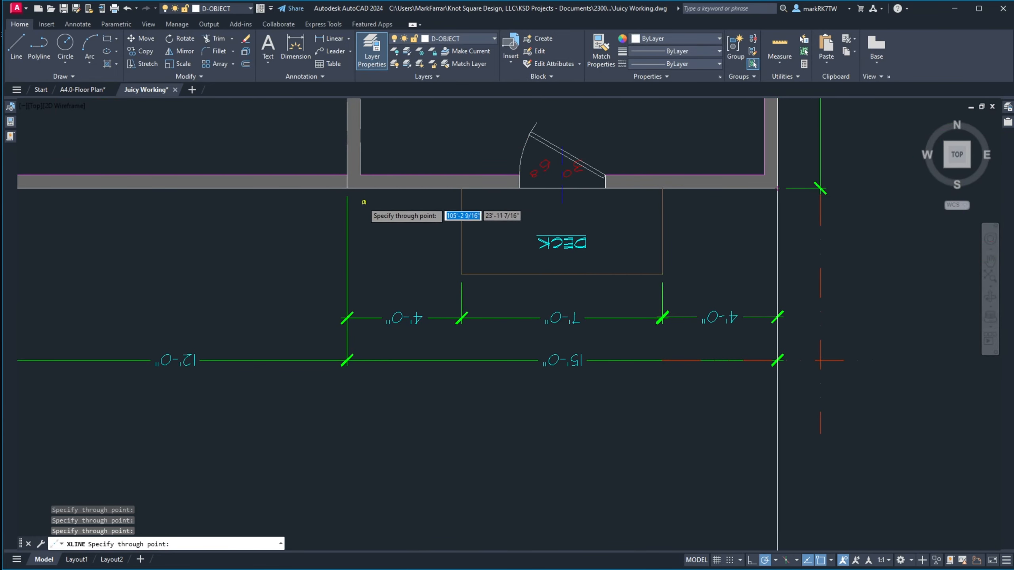
{"action": "left_click", "coordinate": [347, 188]}
Add vertical construction lines through the third plan's upper-room left corner and both lower corners of the new retail room.
{"action": "scroll", "coordinate": [248, 231], "scroll_direction": "down", "scroll_amount": 5}
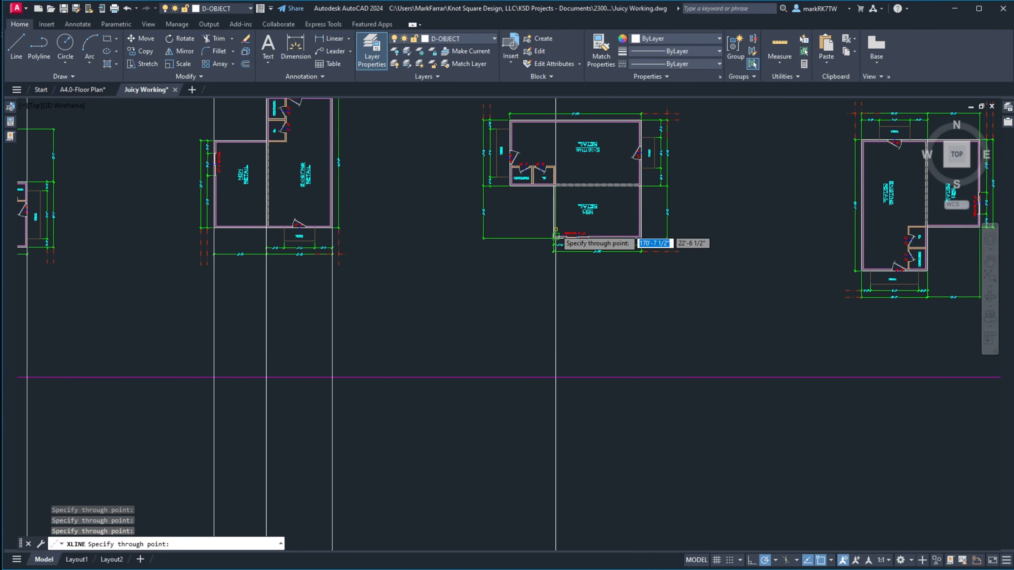
{"action": "scroll", "coordinate": [555, 235], "scroll_direction": "up", "scroll_amount": 4}
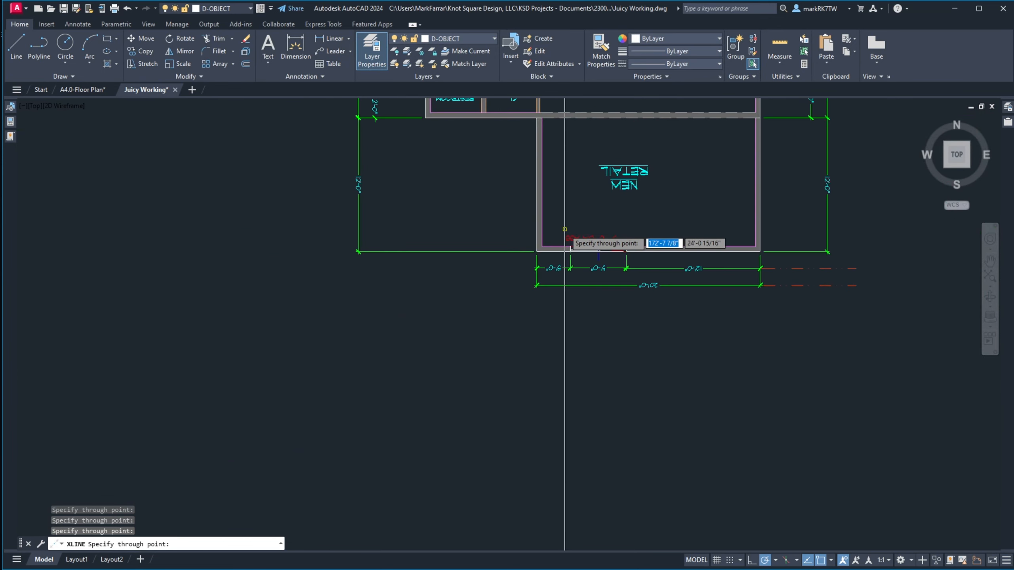
{"action": "left_click", "coordinate": [425, 117]}
{"action": "left_click", "coordinate": [536, 251]}
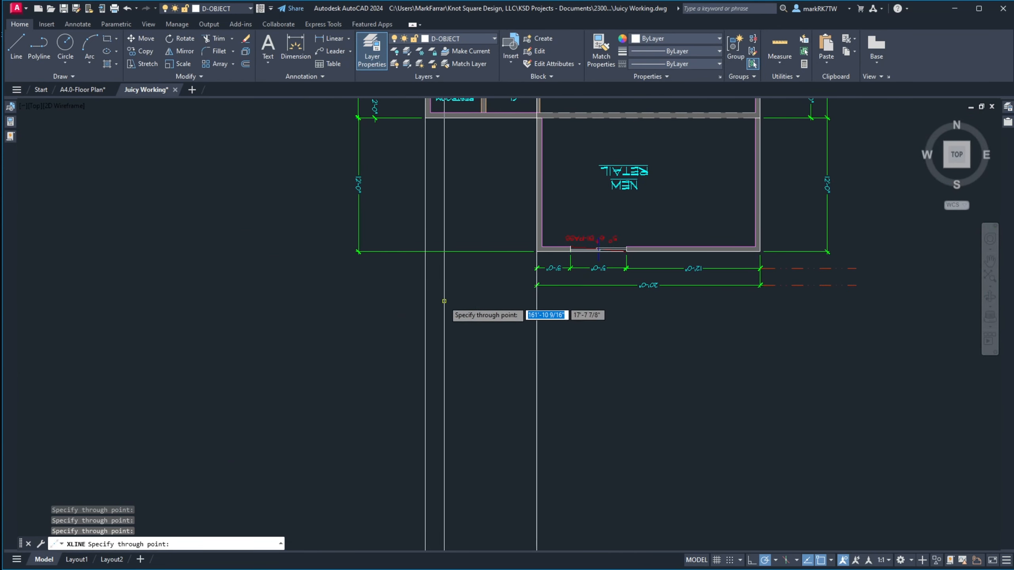
{"action": "scroll", "coordinate": [444, 300], "scroll_direction": "down", "scroll_amount": 3}
{"action": "scroll", "coordinate": [546, 295], "scroll_direction": "up", "scroll_amount": 3}
{"action": "left_click", "coordinate": [467, 274]}
Add vertical construction lines through the fourth plan's two lower exterior corners and the new retail room's lower-right corner.
{"action": "scroll", "coordinate": [402, 301], "scroll_direction": "down", "scroll_amount": 2}
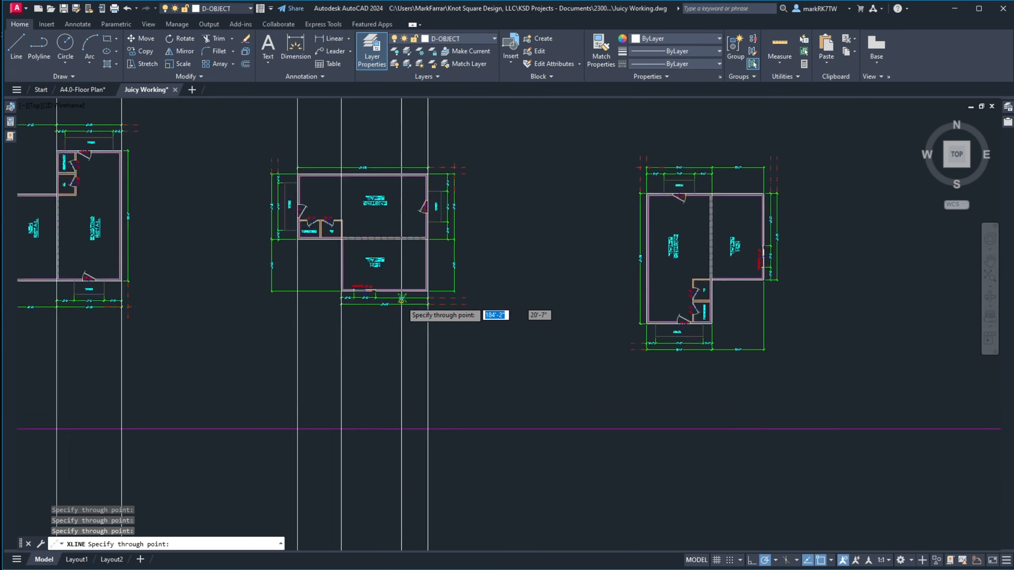
{"action": "scroll", "coordinate": [401, 300], "scroll_direction": "down", "scroll_amount": 5}
{"action": "scroll", "coordinate": [499, 302], "scroll_direction": "up", "scroll_amount": 7}
{"action": "left_click", "coordinate": [498, 304]}
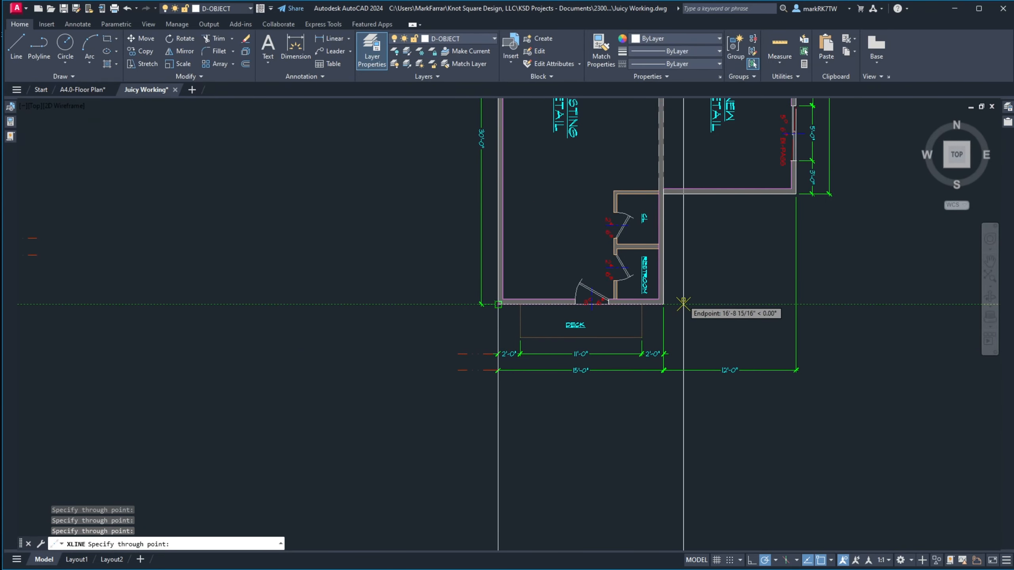
{"action": "left_click", "coordinate": [663, 304]}
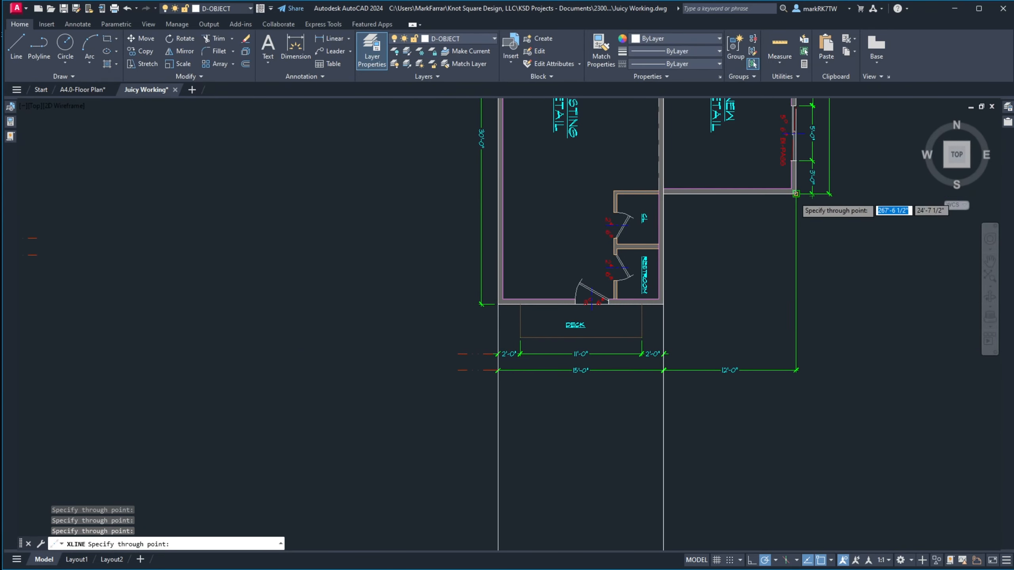
{"action": "left_click", "coordinate": [796, 194]}
{"action": "key", "text": "Return"}
Trim off the parts of all vertical construction lines that extend below the horizontal magenta baseline.
{"action": "scroll", "coordinate": [686, 247], "scroll_direction": "down", "scroll_amount": 5}
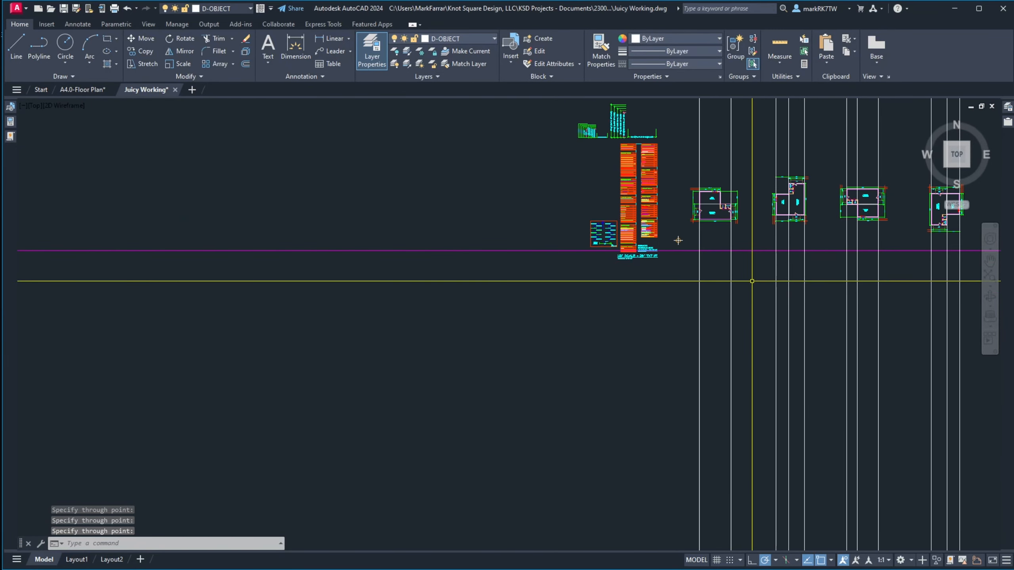
{"action": "scroll", "coordinate": [677, 240], "scroll_direction": "down", "scroll_amount": 4}
{"action": "scroll", "coordinate": [679, 276], "scroll_direction": "up", "scroll_amount": 2}
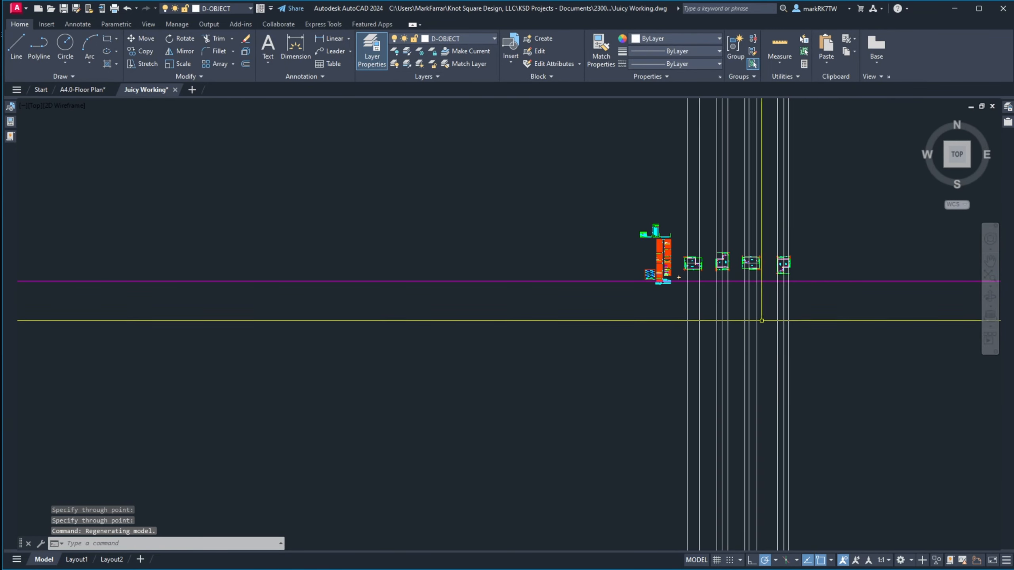
{"action": "type", "text": "tr"}
{"action": "key", "text": "Return"}
{"action": "left_click", "coordinate": [870, 318]}
{"action": "left_click", "coordinate": [839, 263]}
{"action": "key", "text": "Return"}
{"action": "left_click", "coordinate": [859, 312]}
{"action": "left_click", "coordinate": [567, 328]}
{"action": "key", "text": "Return"}
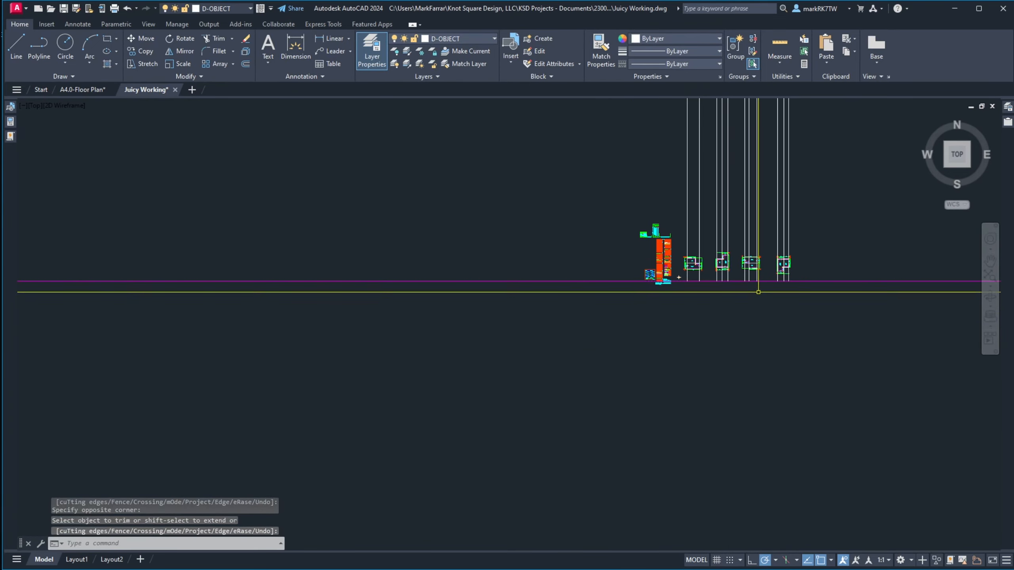
{"action": "scroll", "coordinate": [758, 280], "scroll_direction": "up", "scroll_amount": 5}
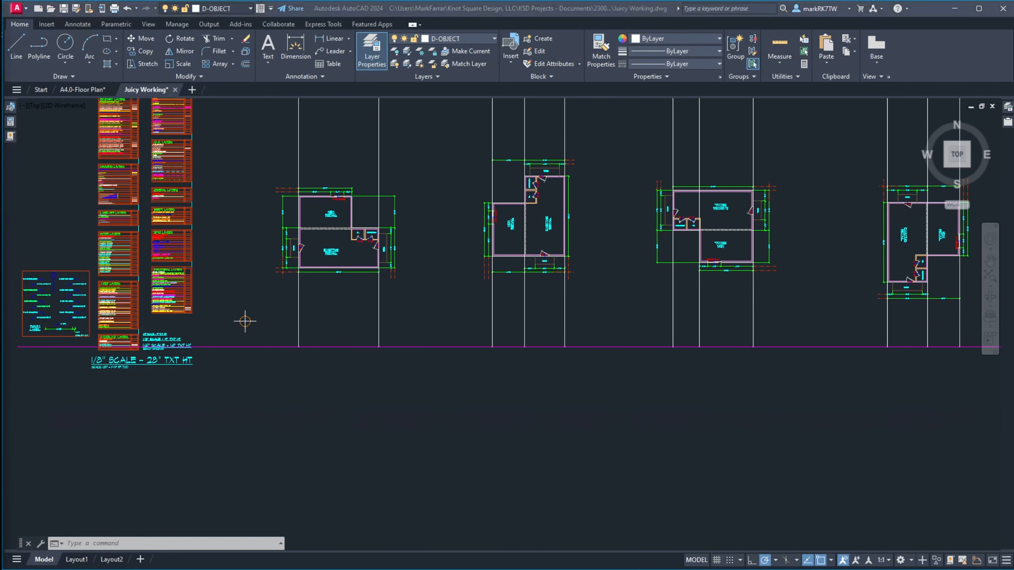
Switch to File Explorer and open Butte Addition Sketches_20230525.pdf from the From Owner folder.
{"action": "key", "text": "alt+Tab"}
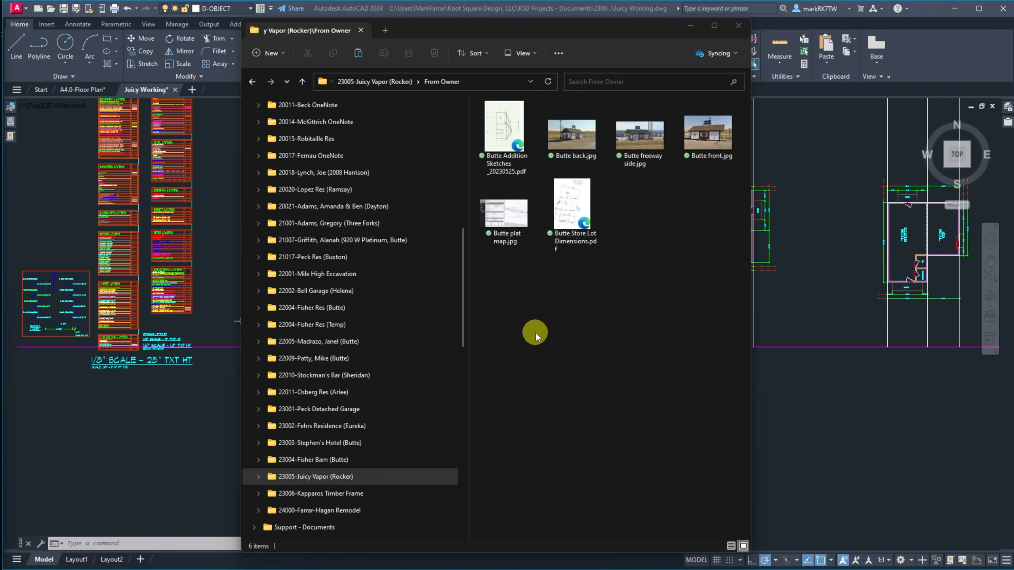
{"action": "left_click", "coordinate": [504, 132]}
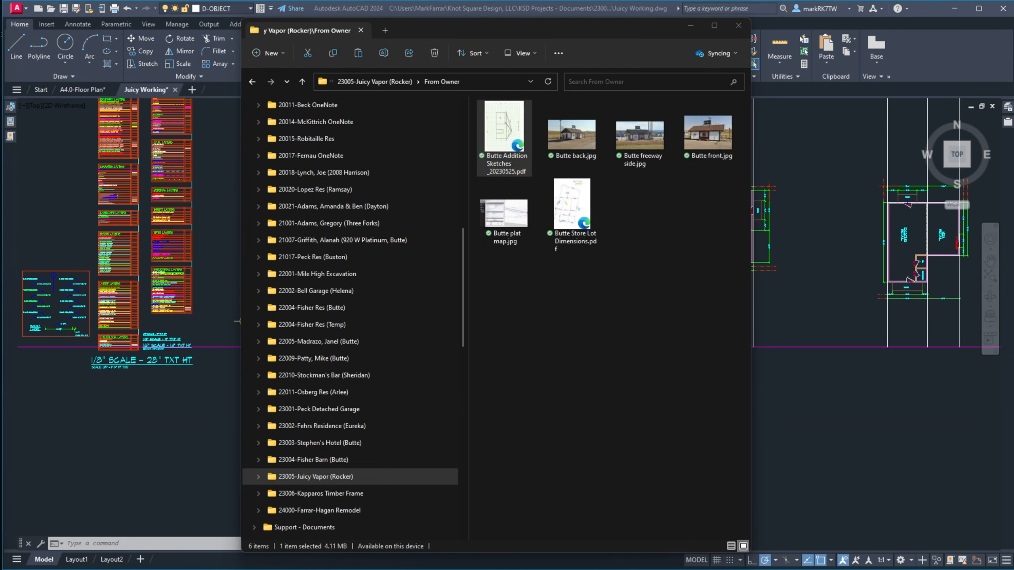
{"action": "mouse_move", "coordinate": [1013, 55]}
{"action": "left_mouse_down"}
{"action": "mouse_move", "coordinate": [1013, 65]}
{"action": "mouse_move", "coordinate": [808, 49]}
{"action": "mouse_move", "coordinate": [759, 30]}
{"action": "left_mouse_up"}
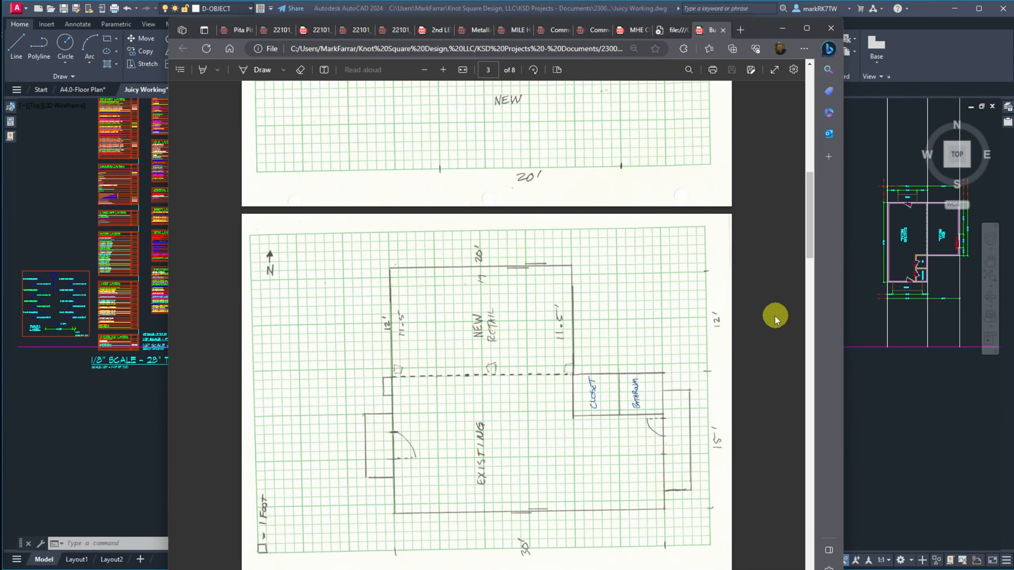
Examine the owner's sketches for the south-facing and east-facing elevations, including wall heights, roof shape and floor plan layout.
{"action": "scroll", "coordinate": [494, 434], "scroll_direction": "down", "scroll_amount": 2}
{"action": "scroll", "coordinate": [494, 434], "scroll_direction": "up", "scroll_amount": 6}
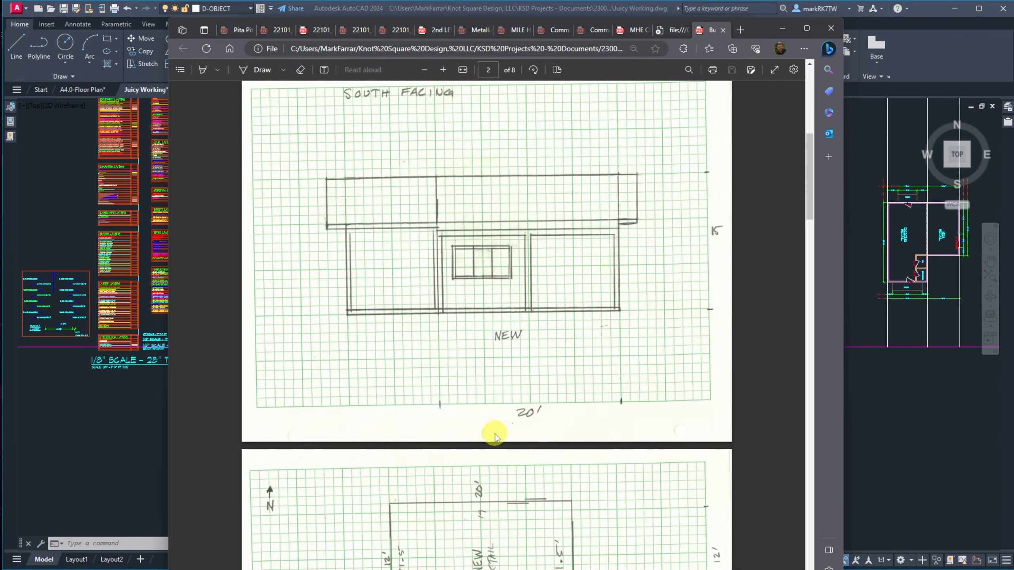
{"action": "scroll", "coordinate": [495, 434], "scroll_direction": "down", "scroll_amount": 7}
{"action": "scroll", "coordinate": [494, 433], "scroll_direction": "up", "scroll_amount": 7}
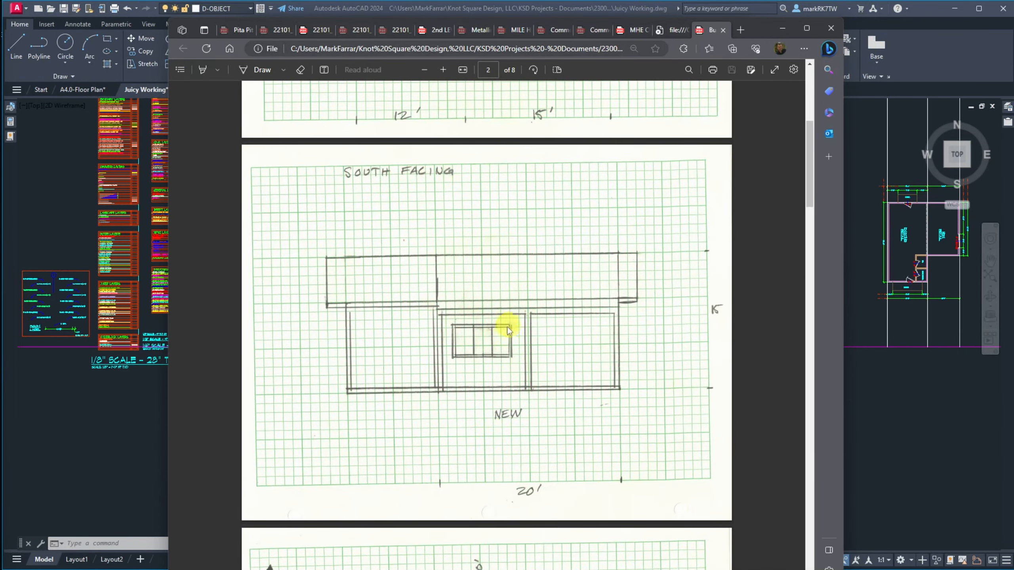
{"action": "scroll", "coordinate": [625, 391], "scroll_direction": "down", "scroll_amount": 2}
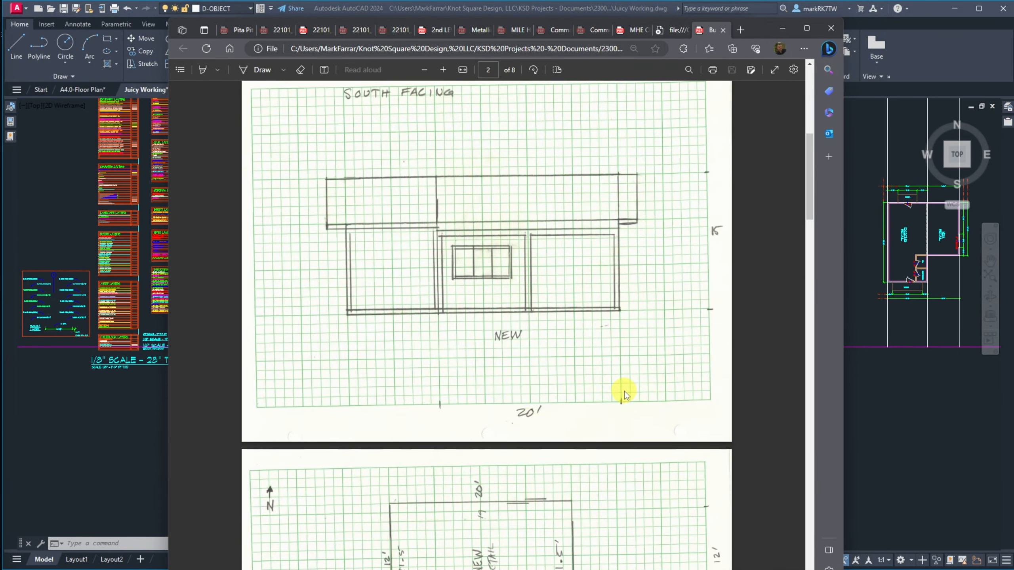
{"action": "scroll", "coordinate": [624, 392], "scroll_direction": "up", "scroll_amount": 2}
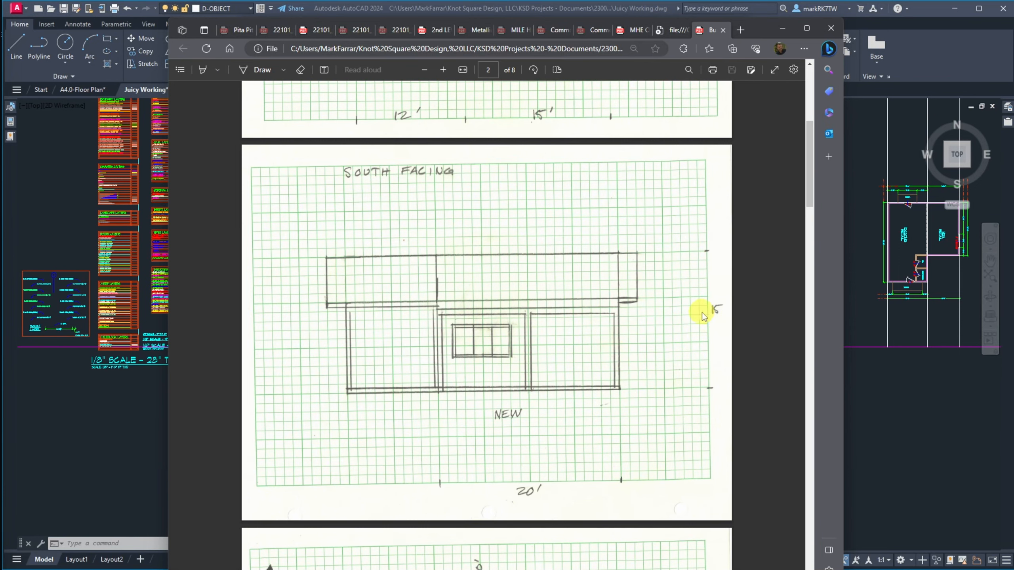
{"action": "scroll", "coordinate": [692, 316], "scroll_direction": "down", "scroll_amount": 15}
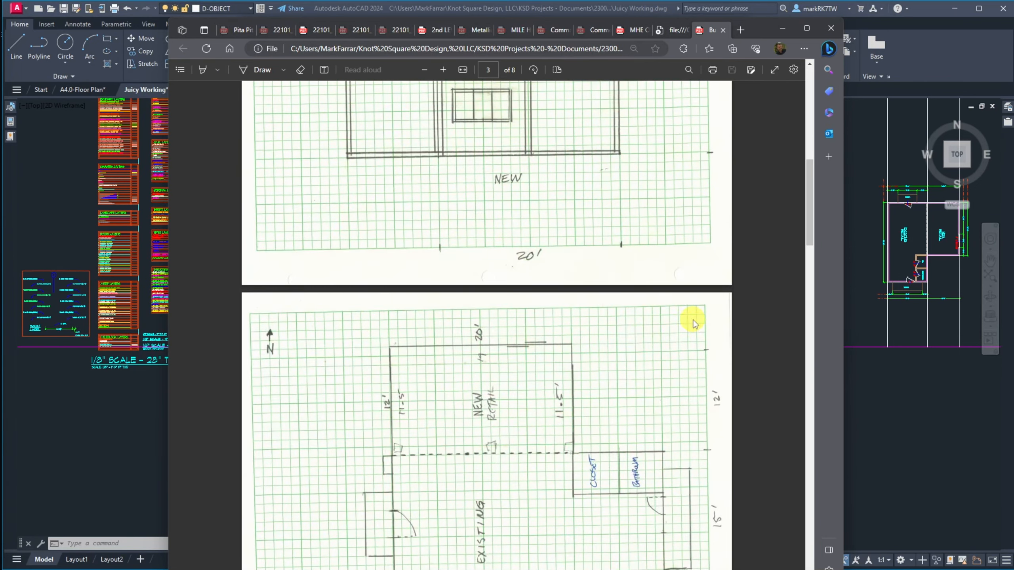
{"action": "scroll", "coordinate": [689, 321], "scroll_direction": "down", "scroll_amount": 20}
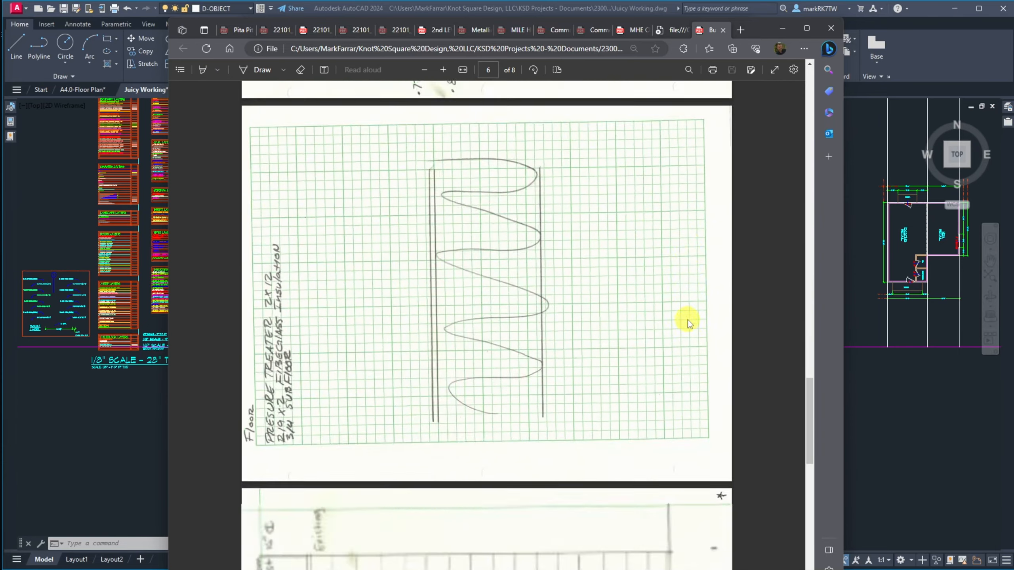
{"action": "scroll", "coordinate": [688, 323], "scroll_direction": "up", "scroll_amount": 20}
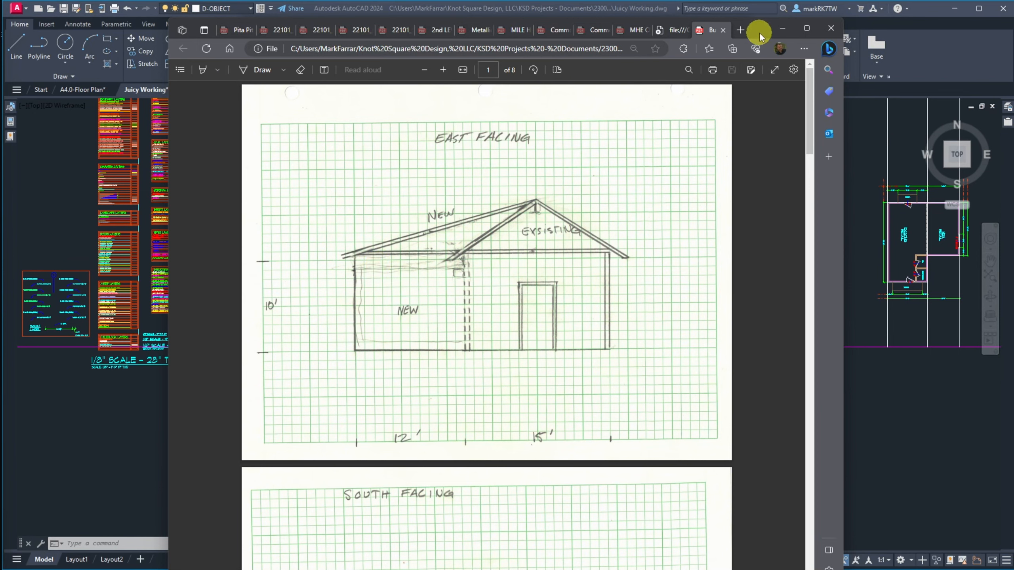
{"action": "left_click_drag", "start_coordinate": [760, 33], "coordinate": [1013, 52]}
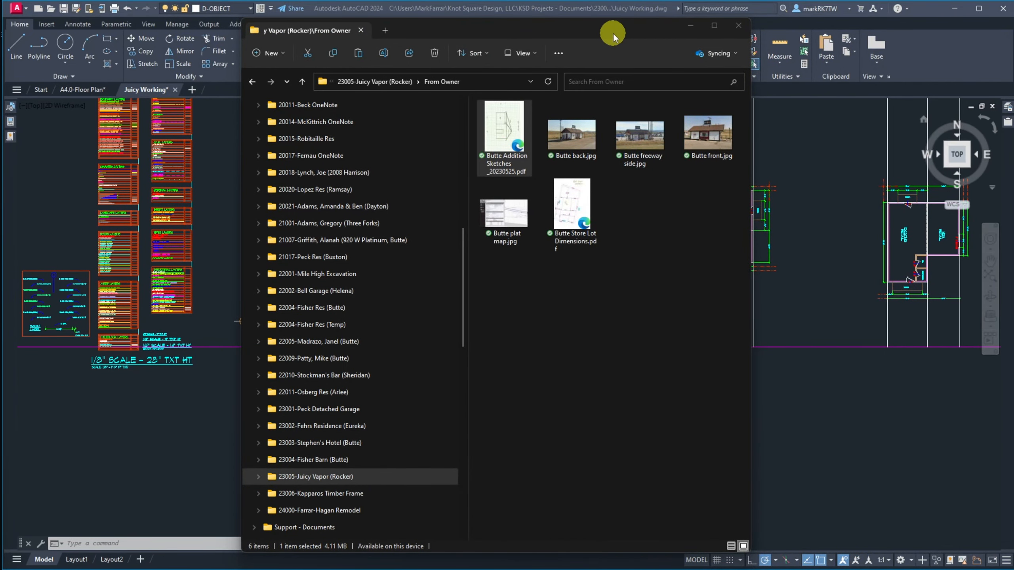
In File Explorer, collapse KSD Projects - Documents and expand Support - Documents down to ACAD and its Blocks Evolving folder.
{"action": "left_click", "coordinate": [600, 32]}
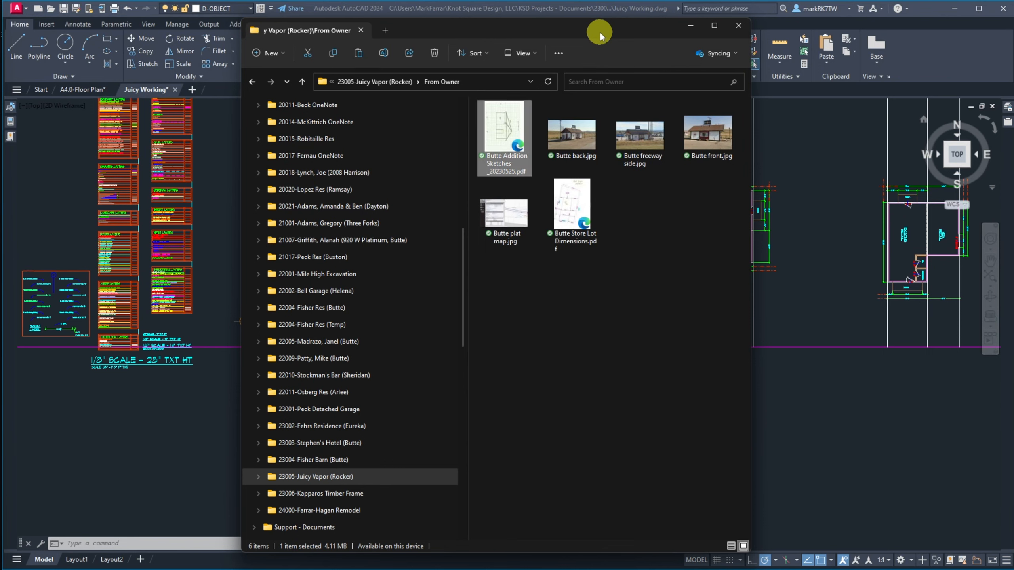
{"action": "scroll", "coordinate": [287, 403], "scroll_direction": "up", "scroll_amount": 5}
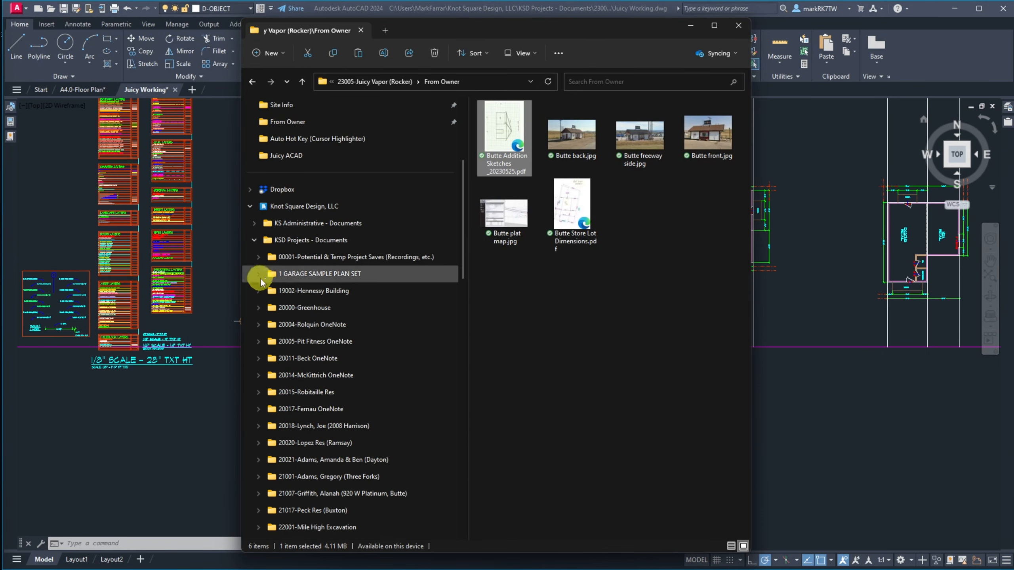
{"action": "left_click", "coordinate": [254, 239]}
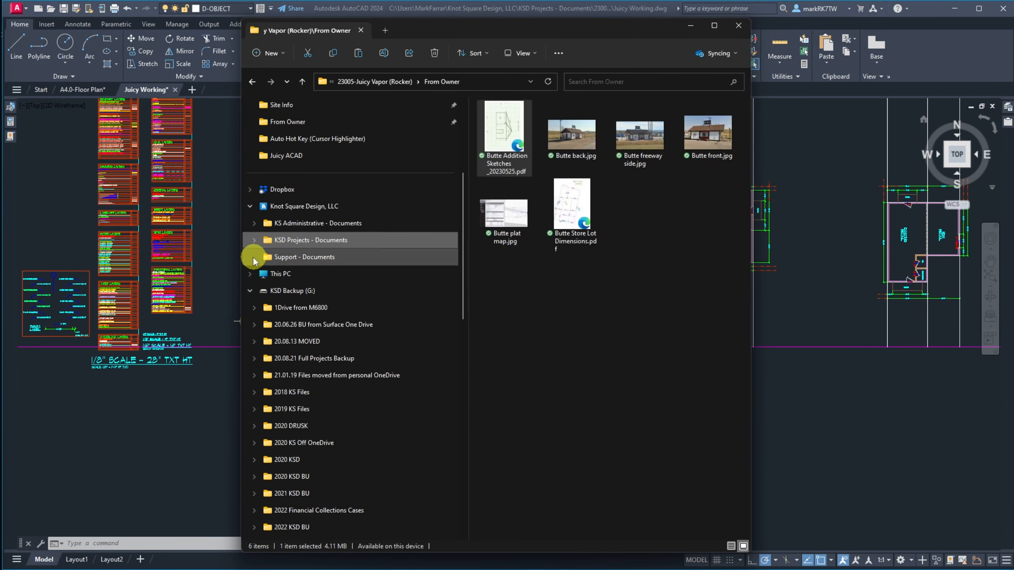
{"action": "left_click", "coordinate": [253, 258]}
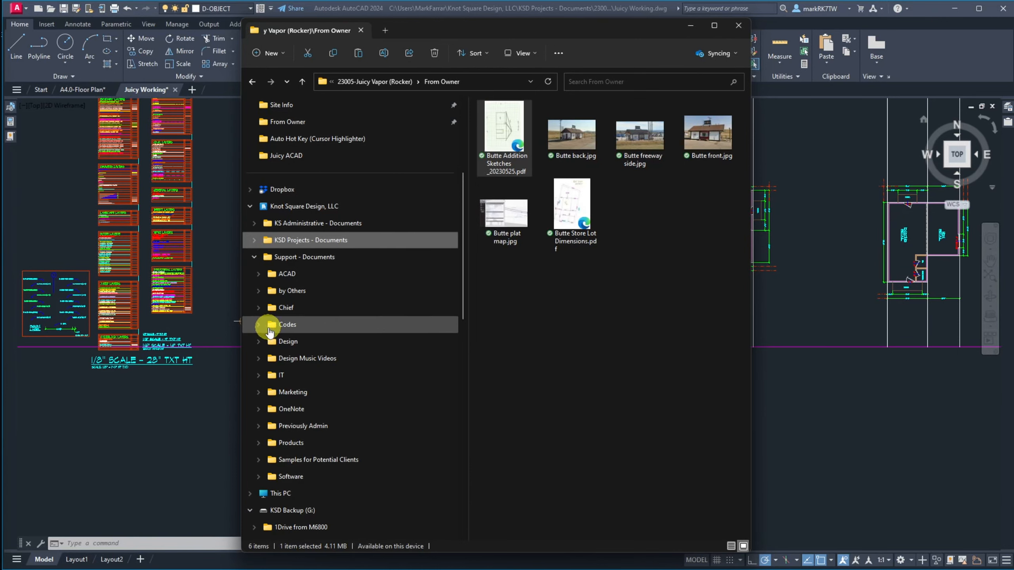
{"action": "left_click", "coordinate": [258, 274]}
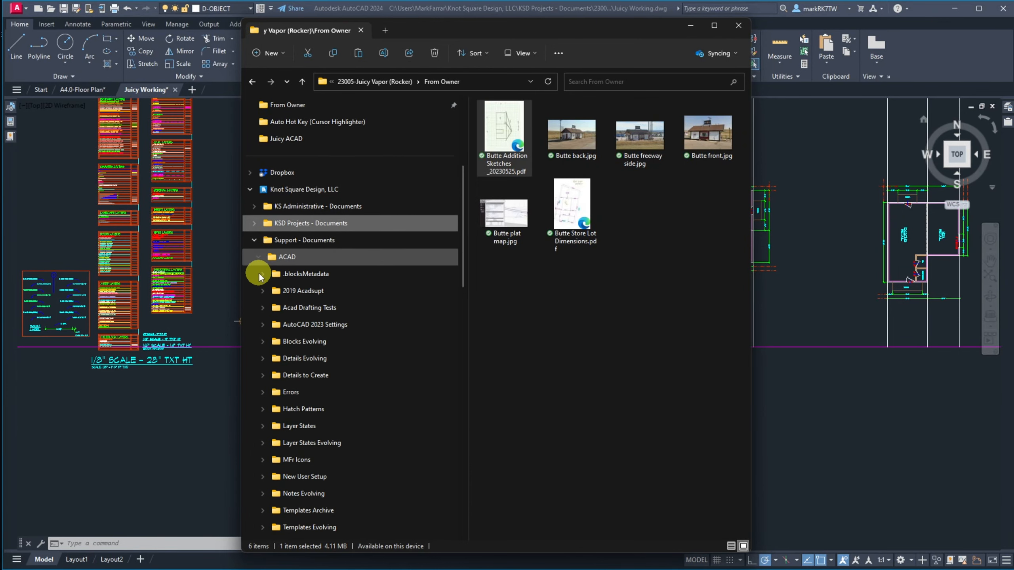
{"action": "left_click", "coordinate": [264, 342]}
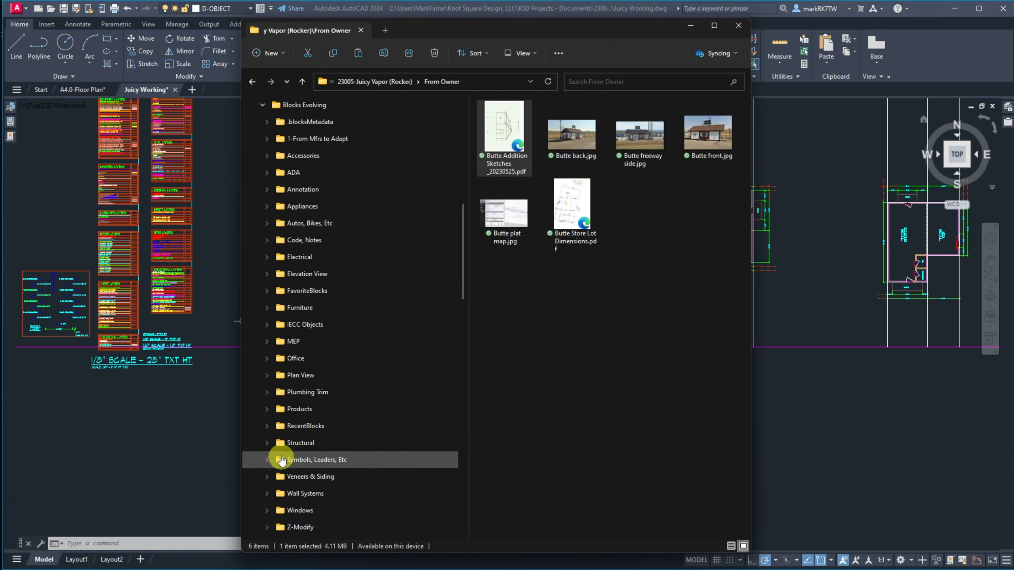
Expand the Structural blocks folder and locate 2x6-10 Pre-Cut Stud w Plates.dwg in its Dim'l Lumber subfolder.
{"action": "left_click", "coordinate": [267, 443]}
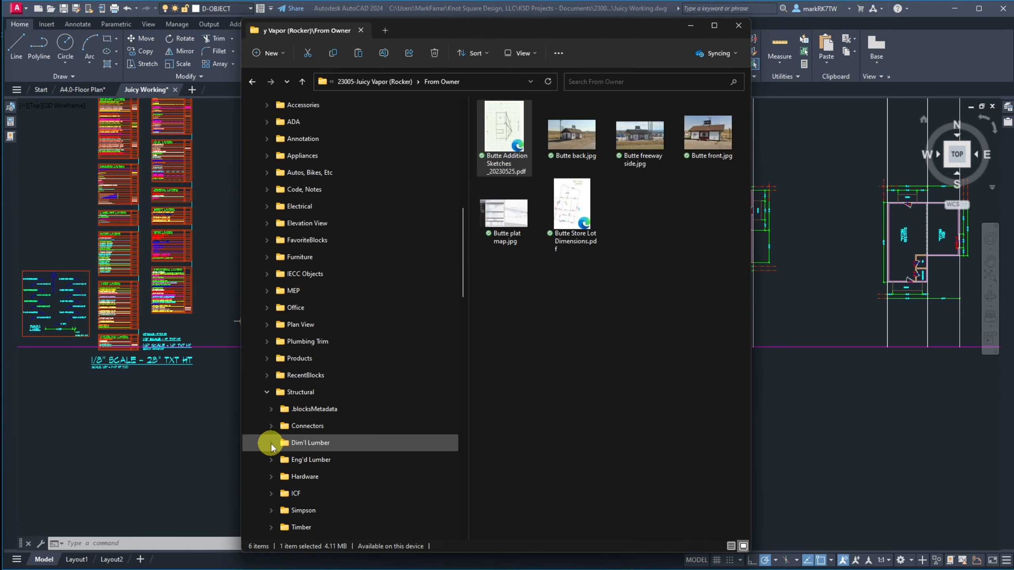
{"action": "left_click", "coordinate": [271, 444]}
{"action": "left_click", "coordinate": [303, 443]}
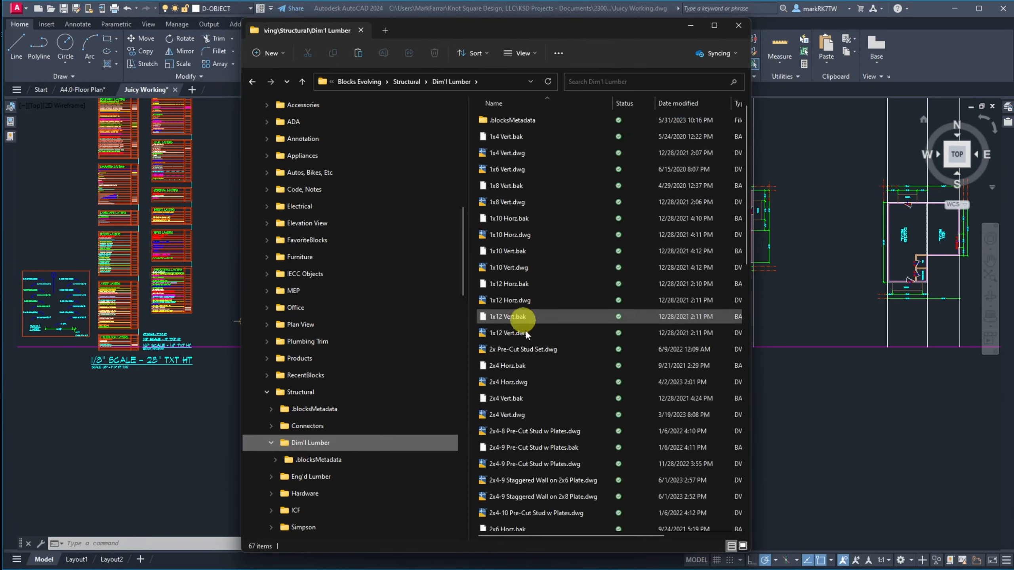
{"action": "scroll", "coordinate": [529, 446], "scroll_direction": "down", "scroll_amount": 9}
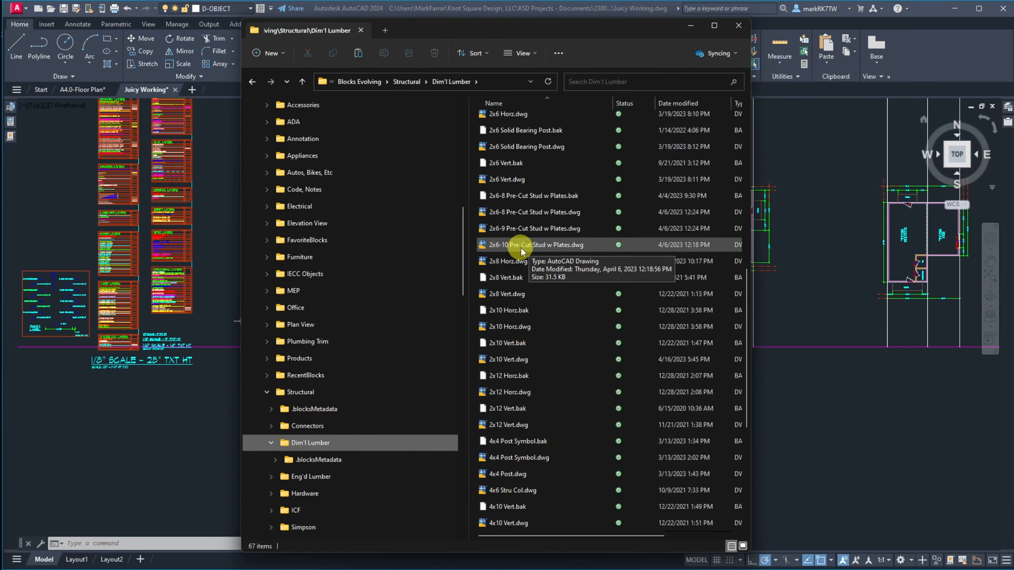
{"action": "left_click", "coordinate": [520, 250]}
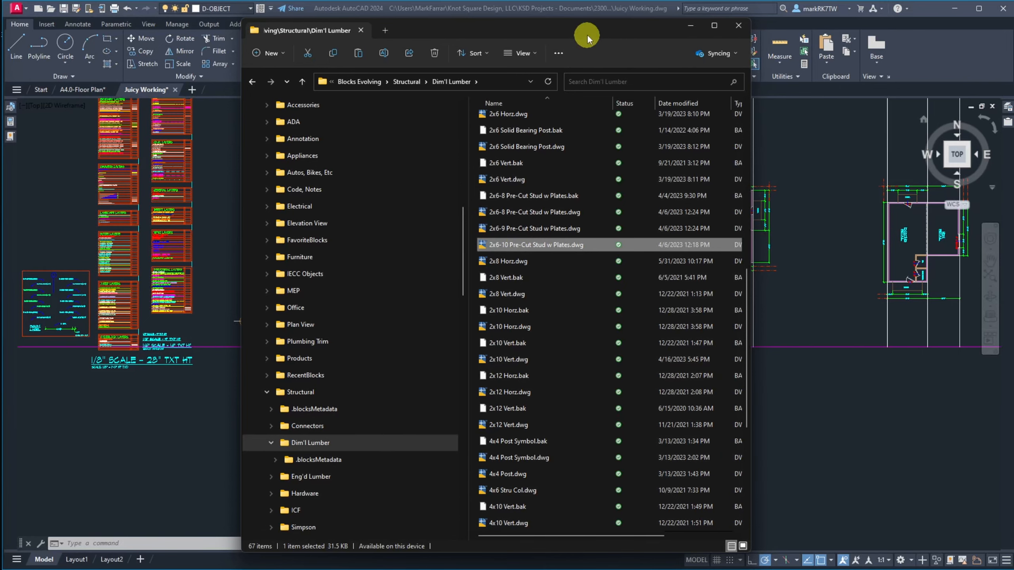
{"action": "left_click_drag", "start_coordinate": [586, 36], "coordinate": [1013, 48]}
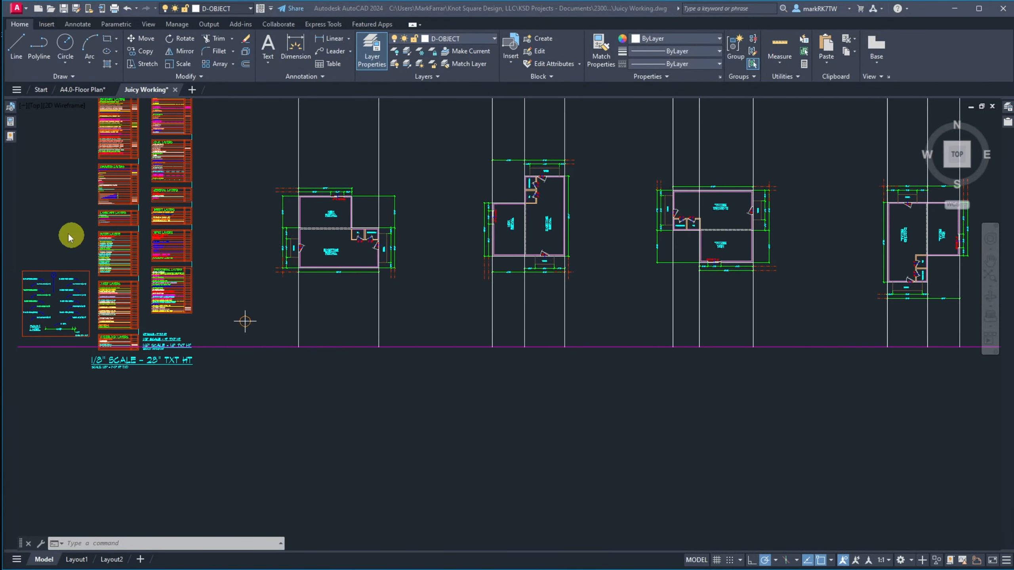
Leave the file-opening dialog and bring up the block libraries for inserting a block into Juicy Working.
{"action": "left_click", "coordinate": [54, 8]}
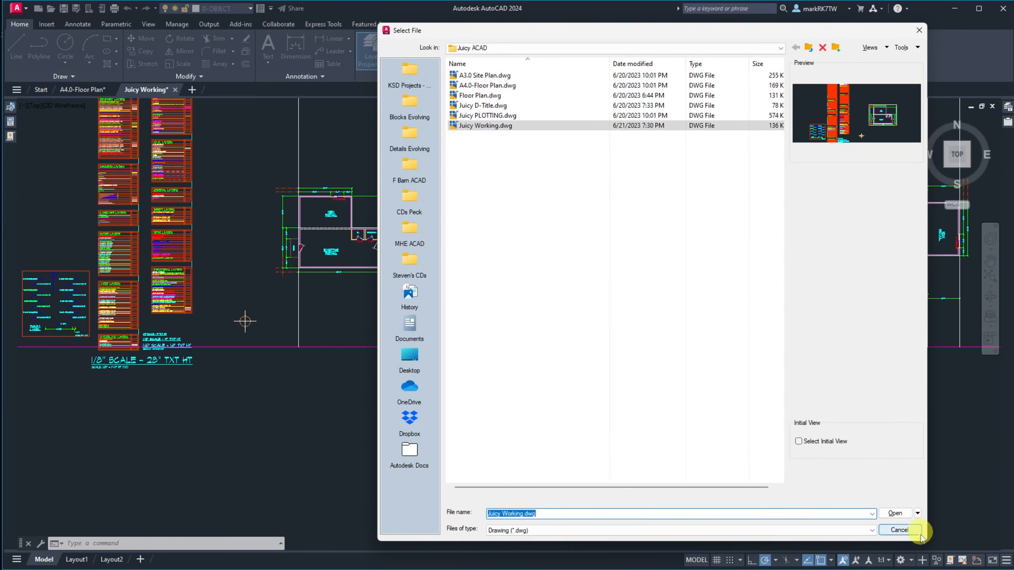
{"action": "left_click", "coordinate": [903, 531]}
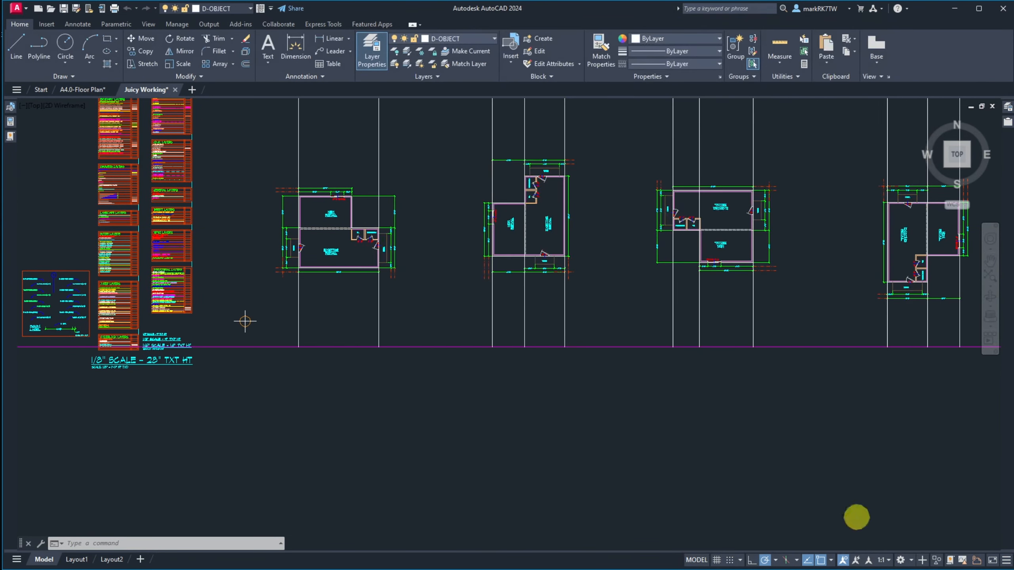
{"action": "left_click", "coordinate": [47, 24]}
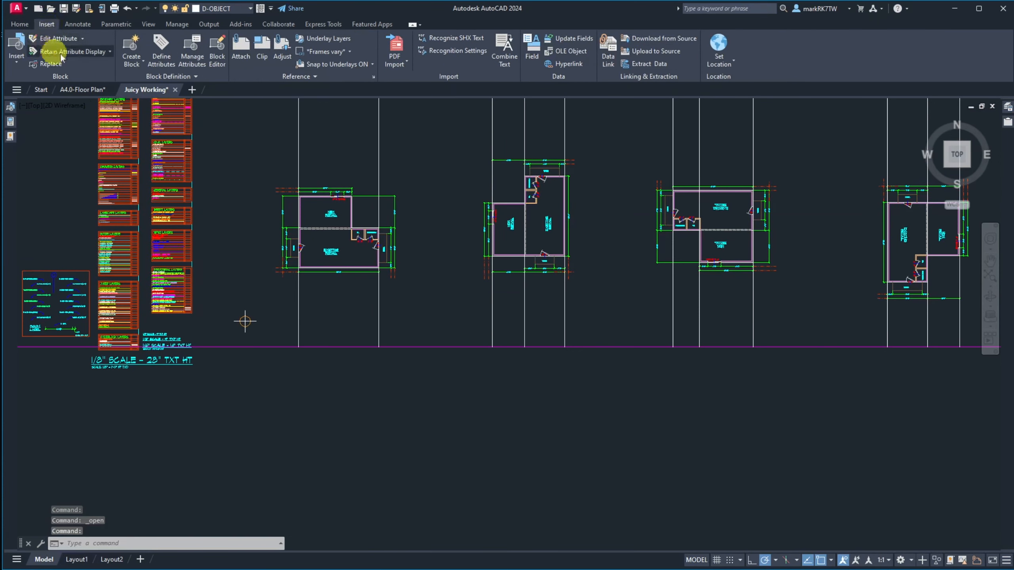
{"action": "mouse_move", "coordinate": [6, 107]}
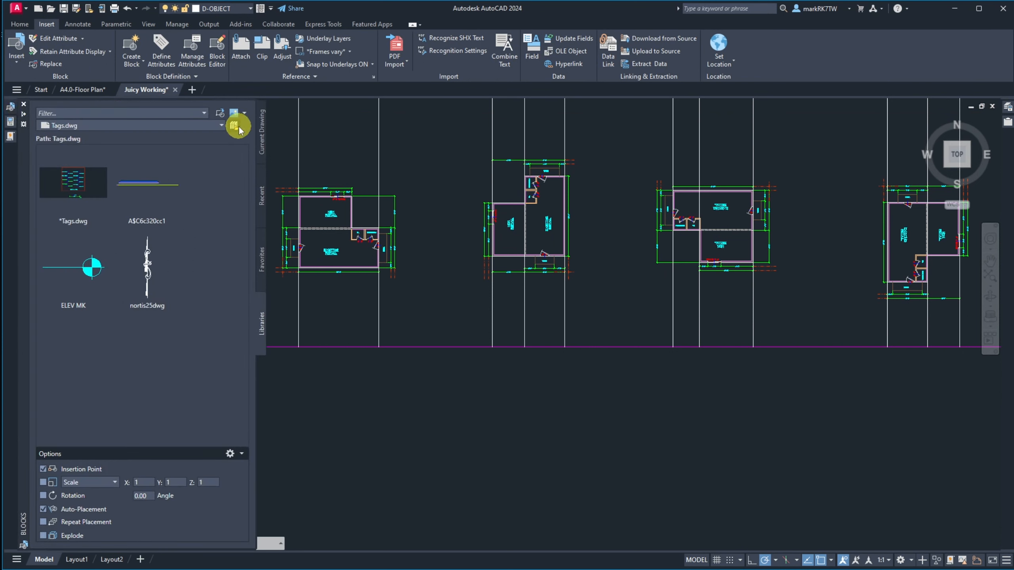
{"action": "left_click", "coordinate": [263, 197]}
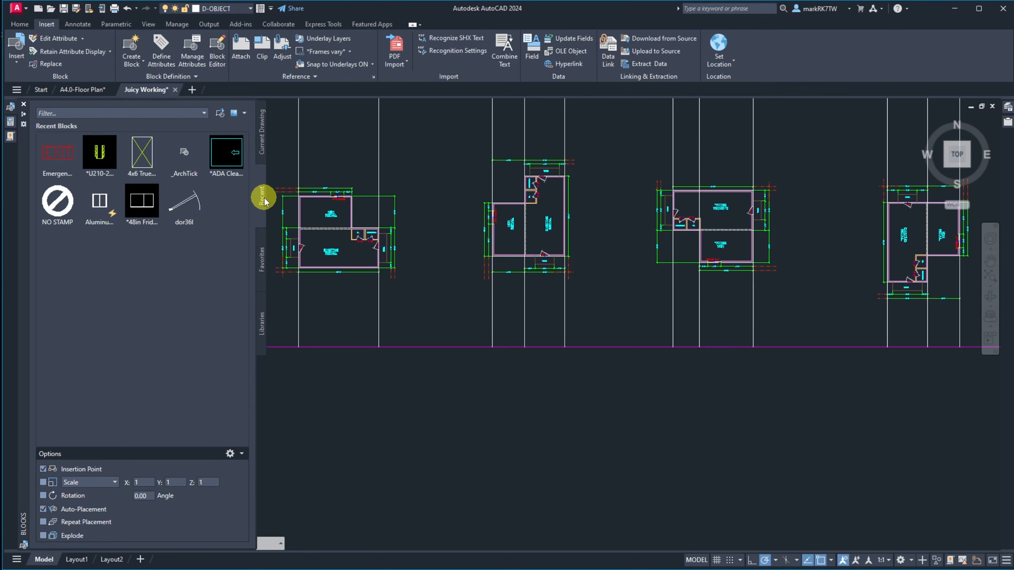
{"action": "left_click", "coordinate": [260, 256]}
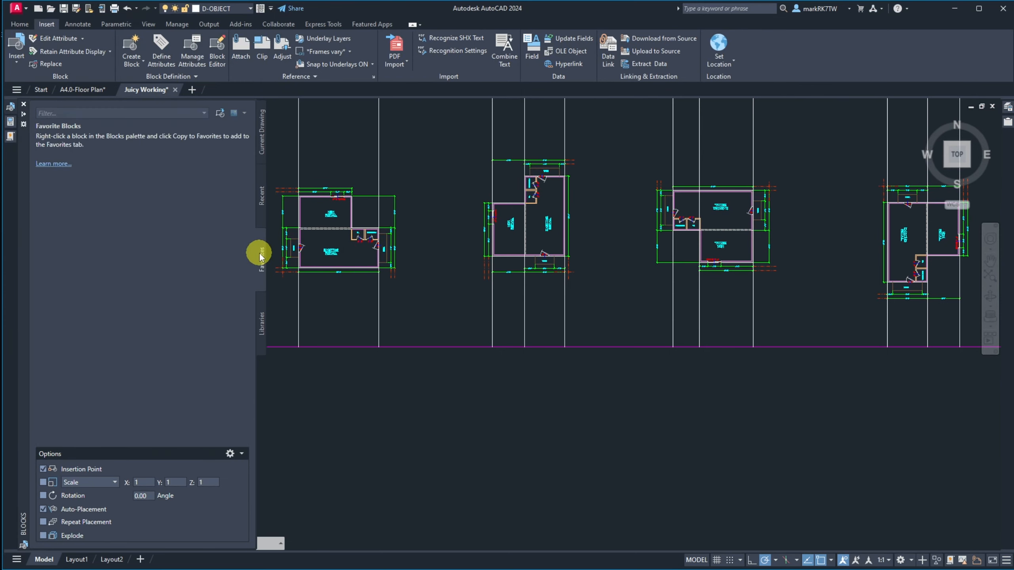
{"action": "left_click", "coordinate": [262, 319]}
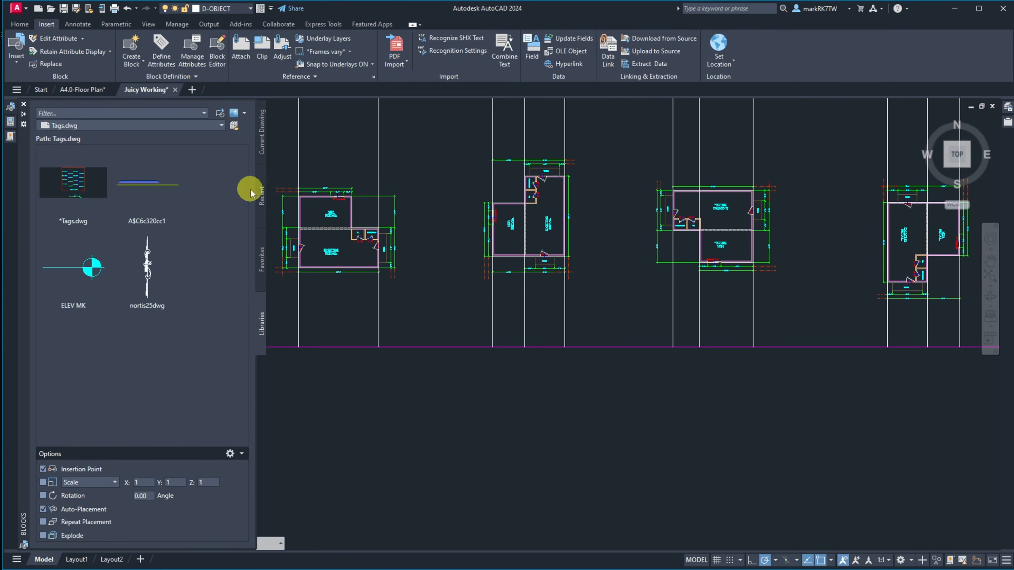
Load 2x6-10 Pre-Cut Stud w Plates.dwg from the Dim'l Lumber folder of the Structural blocks as the block library.
{"action": "left_click", "coordinate": [234, 127]}
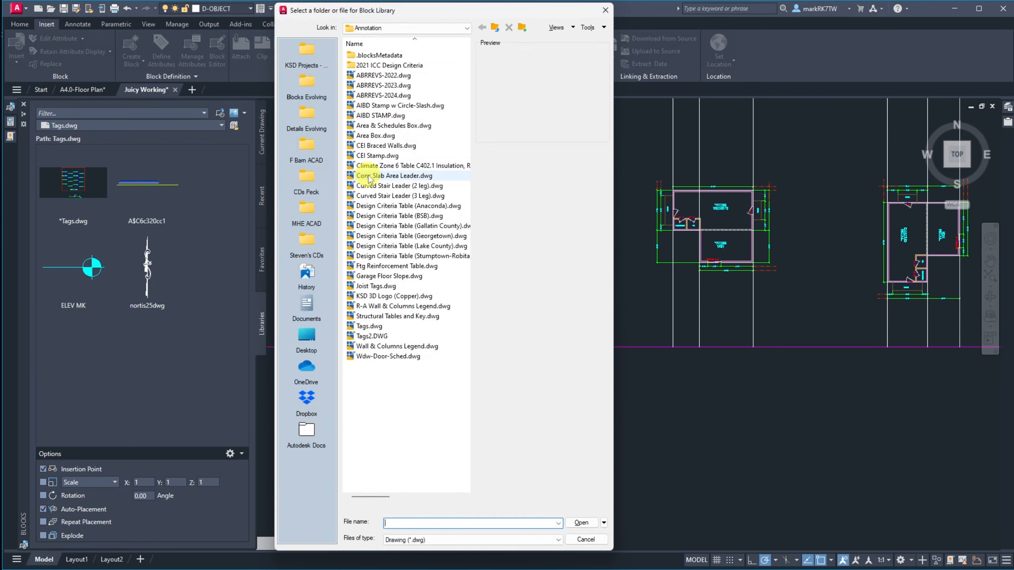
{"action": "left_click", "coordinate": [495, 28]}
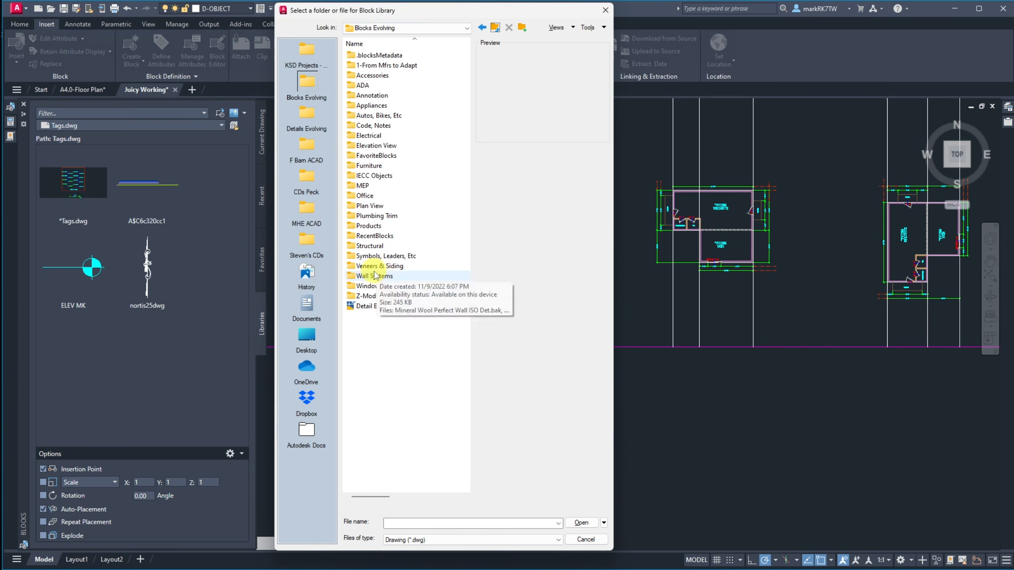
{"action": "double_click", "coordinate": [358, 249]}
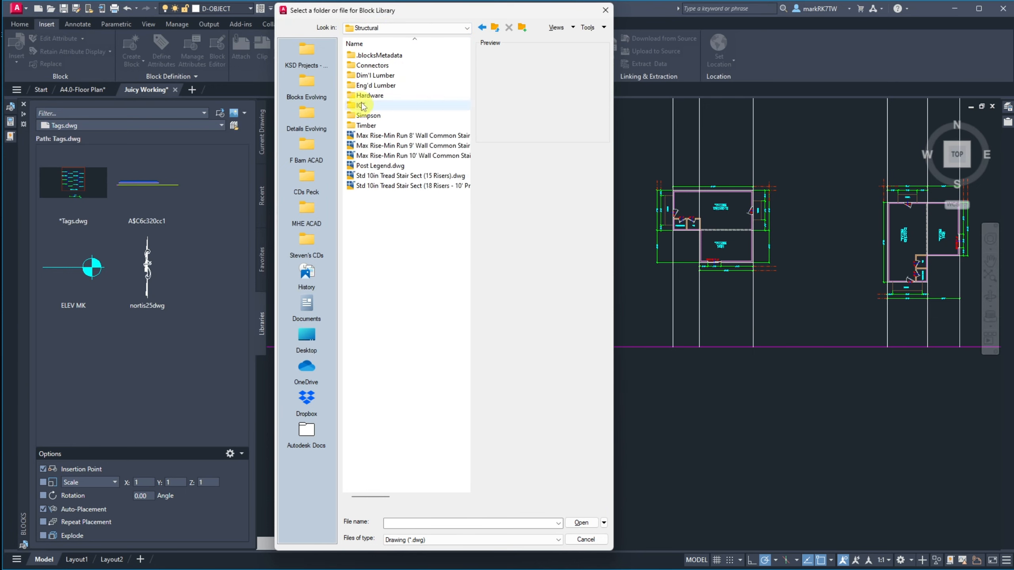
{"action": "double_click", "coordinate": [367, 75]}
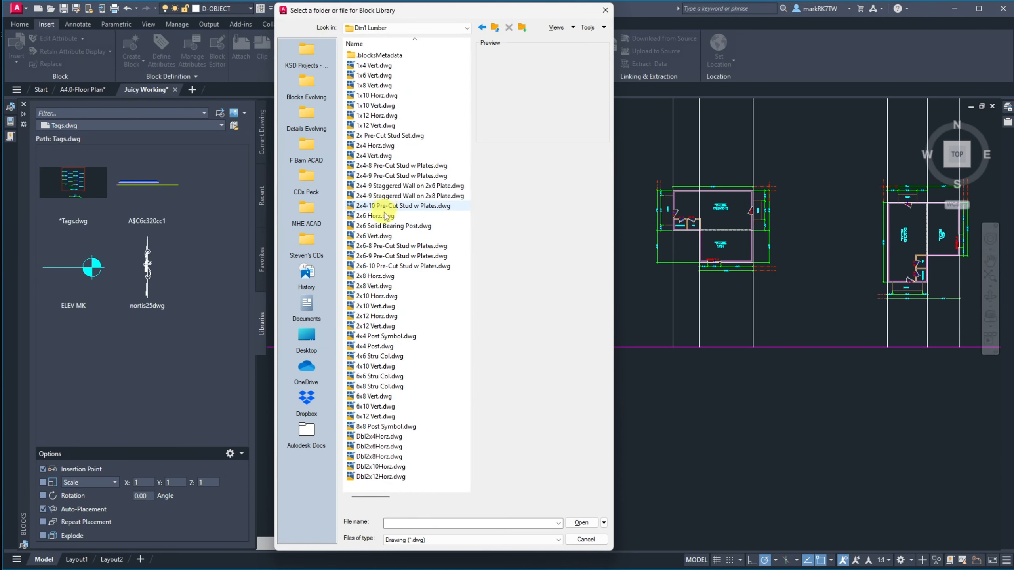
{"action": "double_click", "coordinate": [381, 267]}
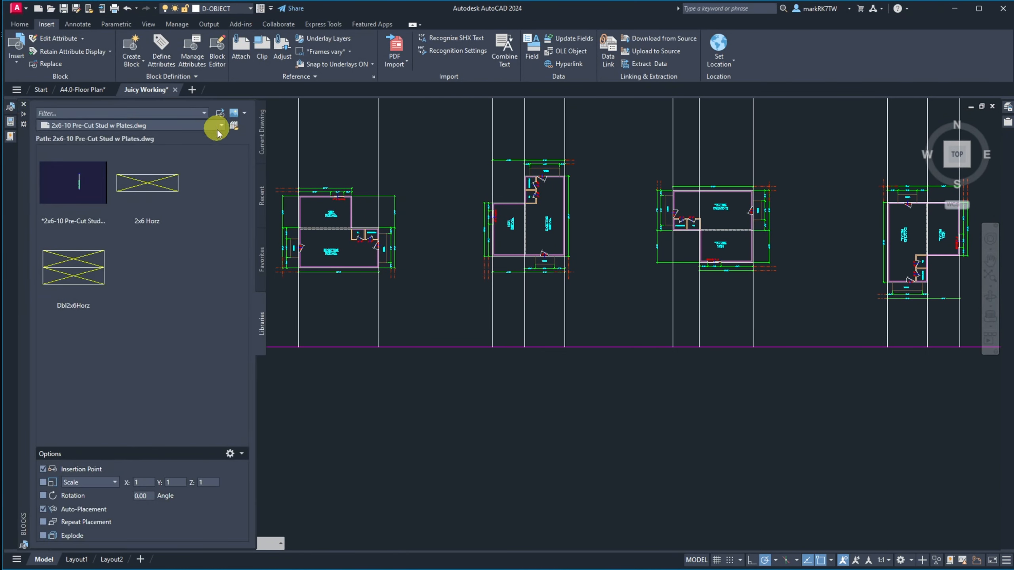
Insert the 2x6-10 Pre-Cut Stud w Plates block where the first plan's left construction line meets the magenta baseline.
{"action": "left_click", "coordinate": [70, 195]}
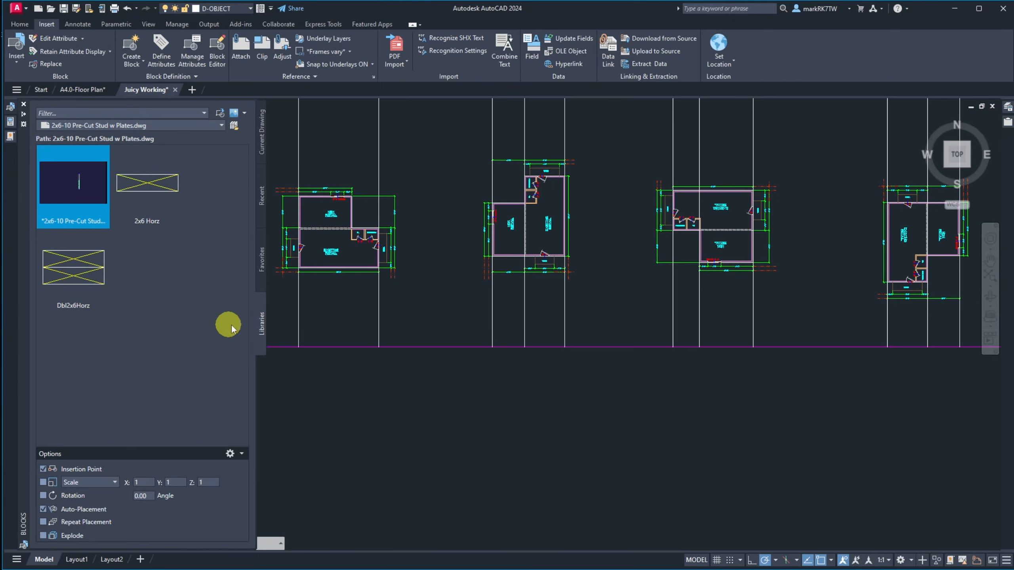
{"action": "scroll", "coordinate": [299, 334], "scroll_direction": "up", "scroll_amount": 8}
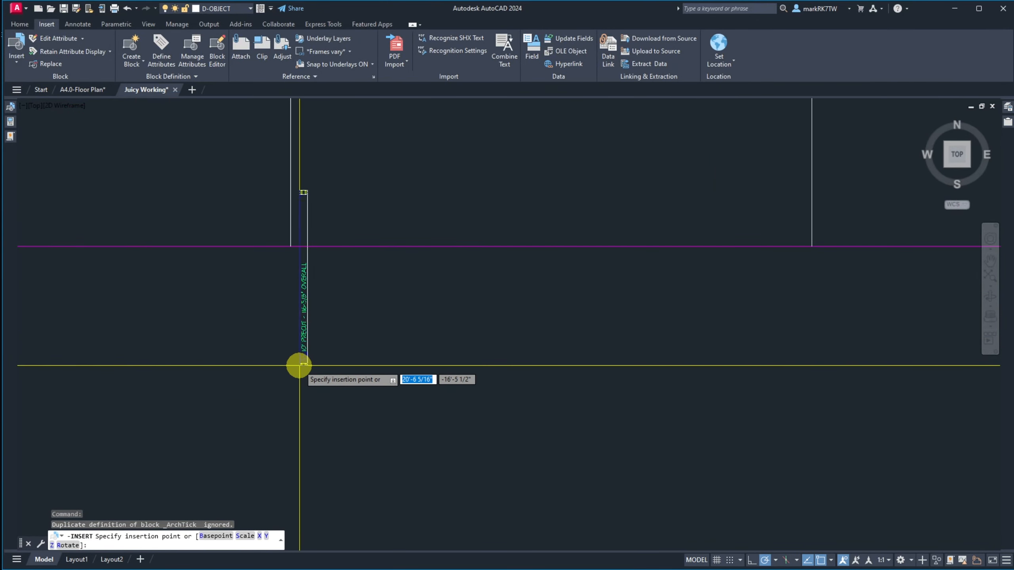
{"action": "left_click", "coordinate": [291, 245]}
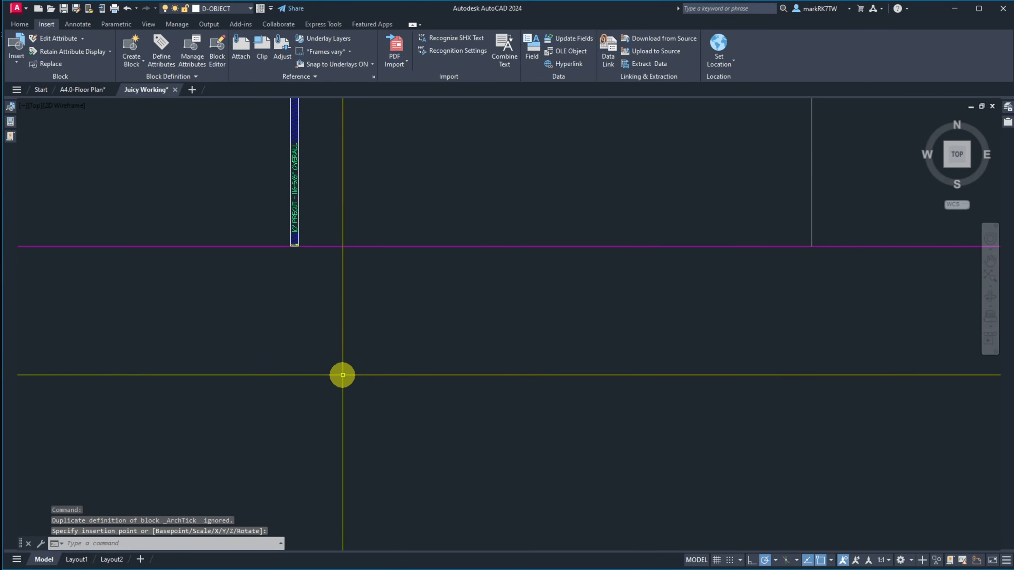
Examine the inserted stud wall and check its height against the owner's east-facing elevation sketch.
{"action": "scroll", "coordinate": [342, 373], "scroll_direction": "down", "scroll_amount": 4}
{"action": "scroll", "coordinate": [324, 303], "scroll_direction": "up", "scroll_amount": 8}
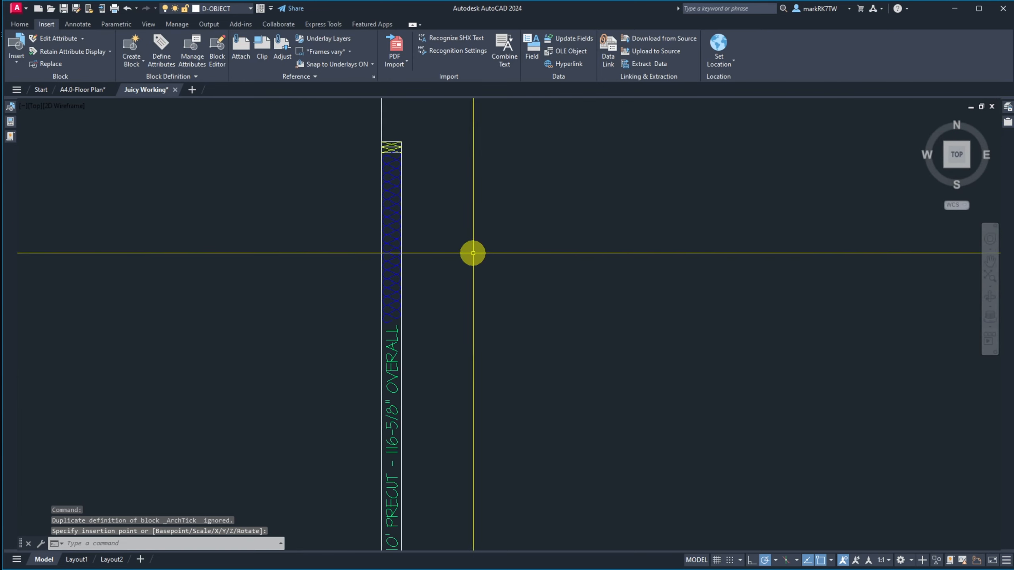
{"action": "scroll", "coordinate": [474, 256], "scroll_direction": "down", "scroll_amount": 2}
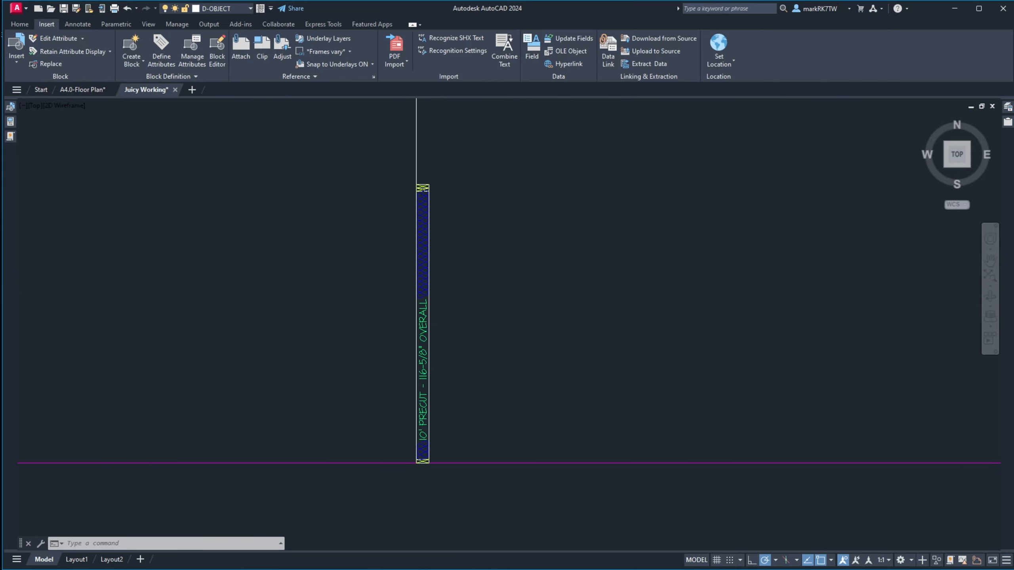
{"action": "mouse_move", "coordinate": [1013, 110]}
{"action": "left_mouse_down"}
{"action": "mouse_move", "coordinate": [1013, 96]}
{"action": "mouse_move", "coordinate": [901, 35]}
{"action": "left_mouse_up"}
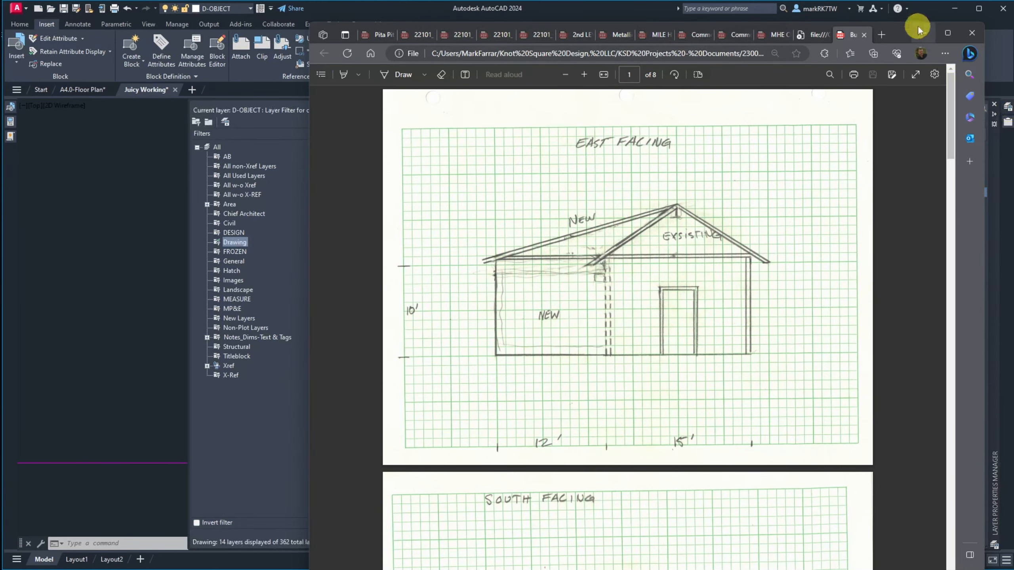
{"action": "left_click", "coordinate": [924, 13]}
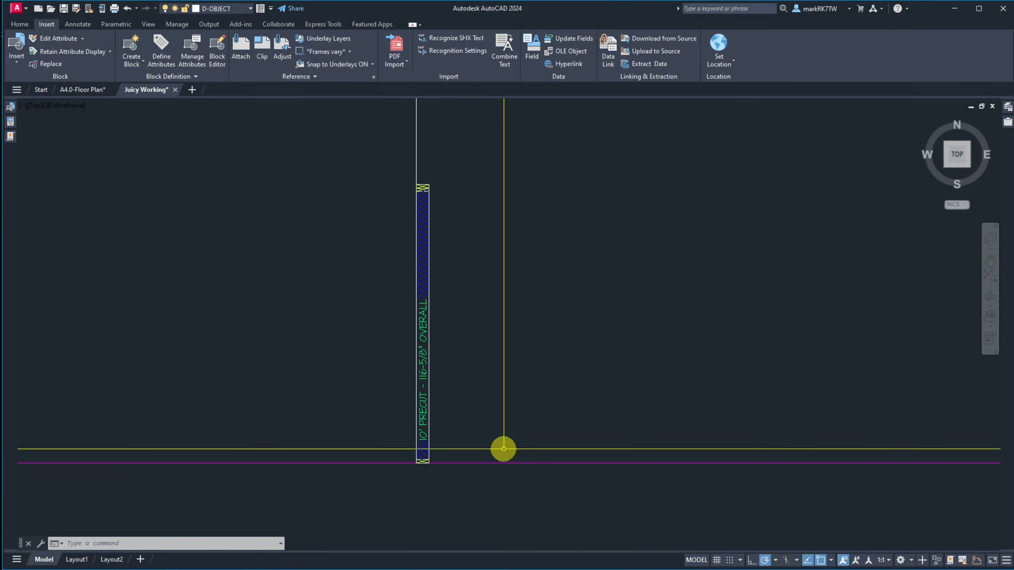
{"action": "scroll", "coordinate": [453, 486], "scroll_direction": "down", "scroll_amount": 6}
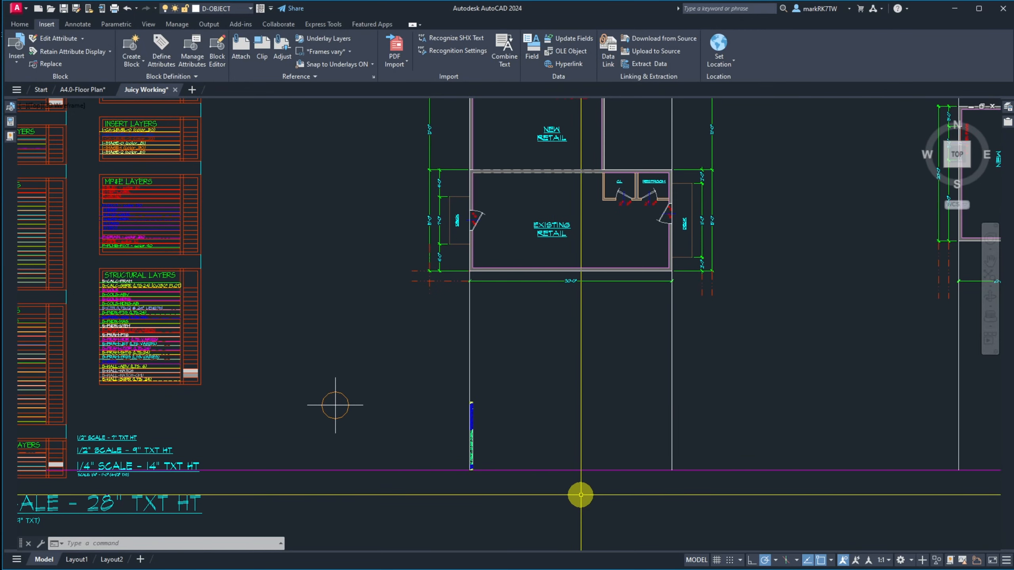
{"action": "type", "text": "l"}
{"action": "key", "text": "Return"}
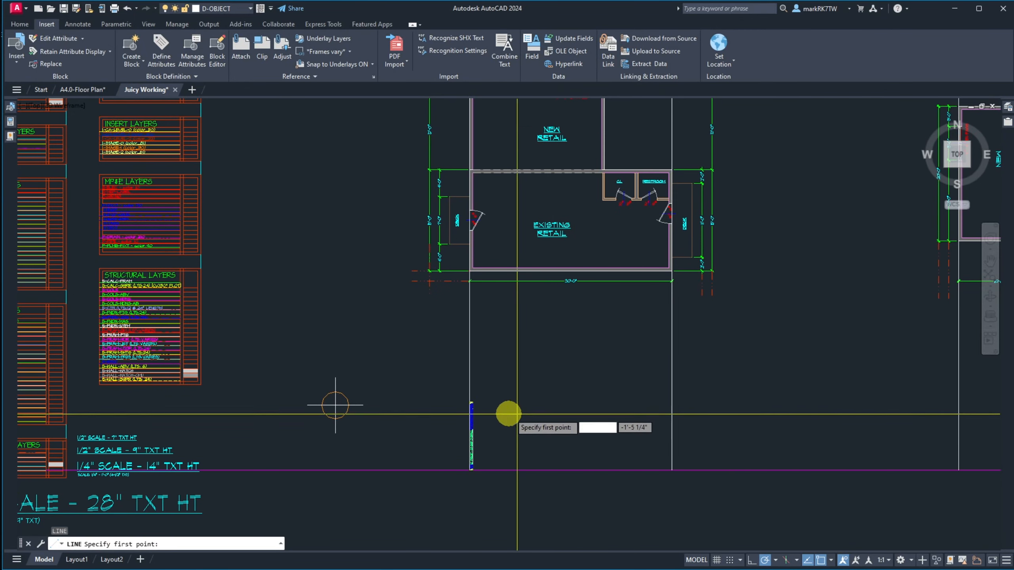
{"action": "scroll", "coordinate": [506, 415], "scroll_direction": "up", "scroll_amount": 8}
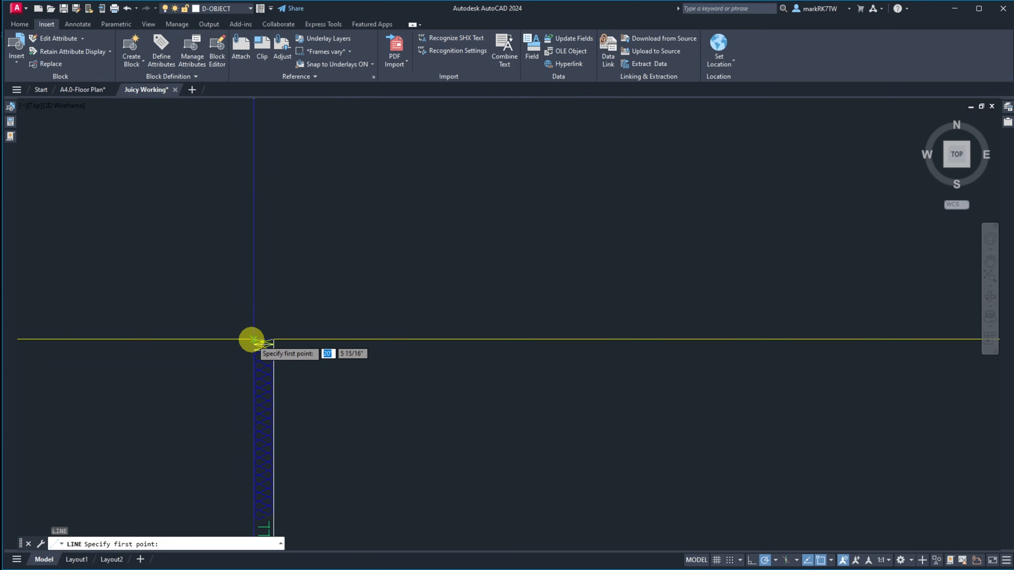
{"action": "key", "text": "Escape"}
Make G-JUNK the current layer and draw a diagonal line from the stud wall's top outer corner to the right construction line's baseline end.
{"action": "left_click", "coordinate": [248, 13]}
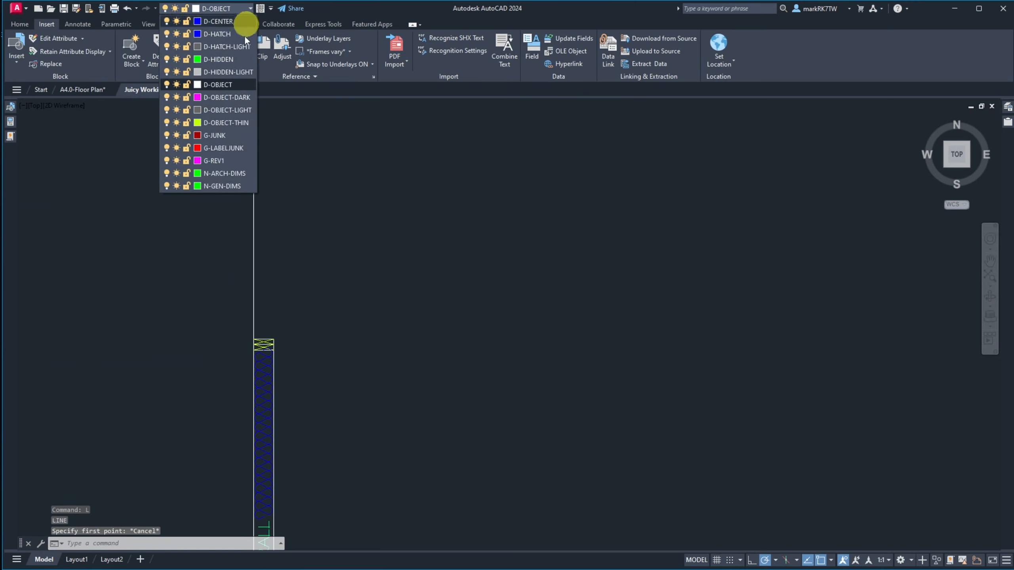
{"action": "left_click", "coordinate": [223, 120]}
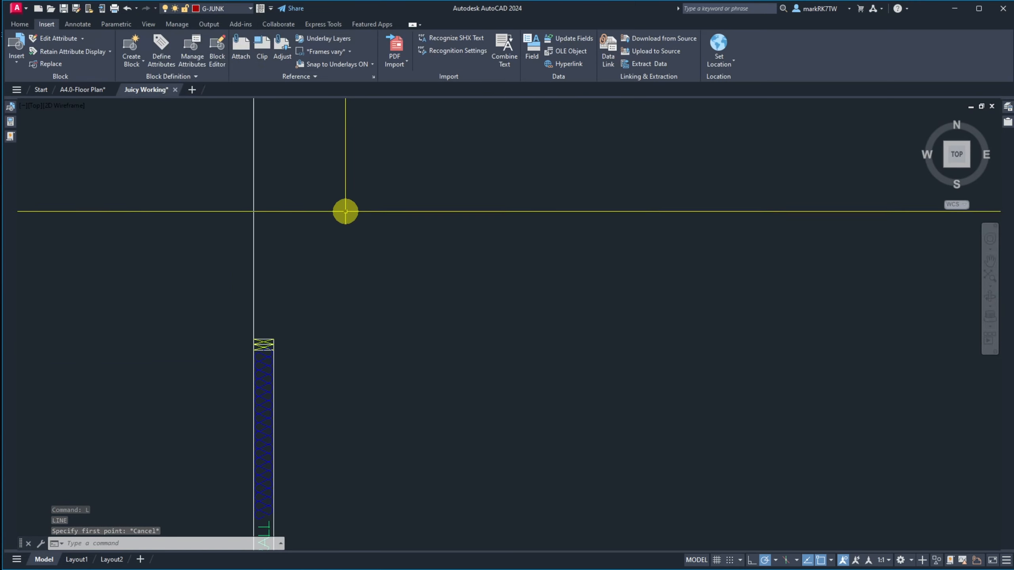
{"action": "type", "text": "l"}
{"action": "key", "text": "Return"}
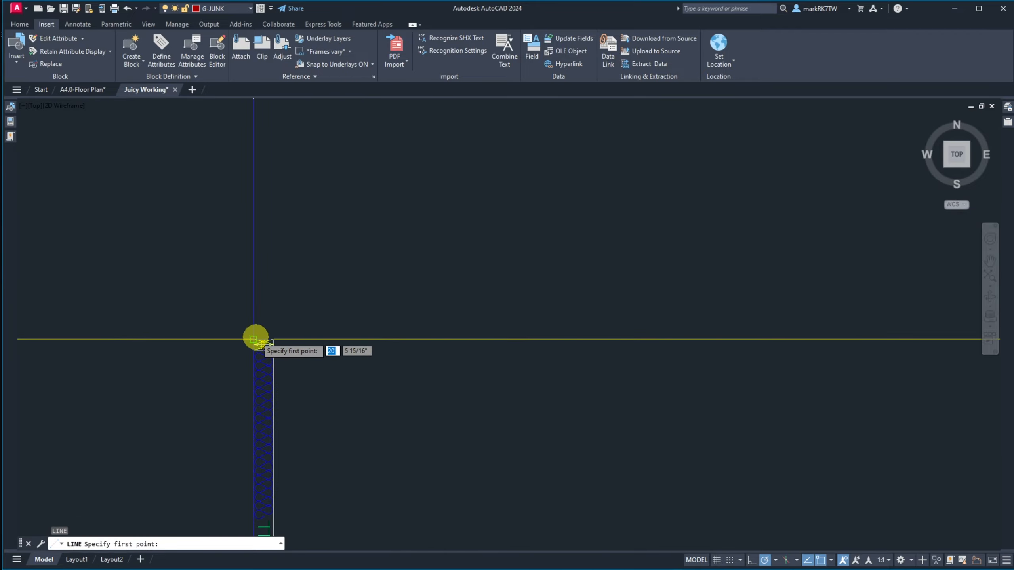
{"action": "left_click", "coordinate": [254, 339]}
{"action": "scroll", "coordinate": [137, 172], "scroll_direction": "down", "scroll_amount": 5}
{"action": "scroll", "coordinate": [344, 272], "scroll_direction": "up", "scroll_amount": 3}
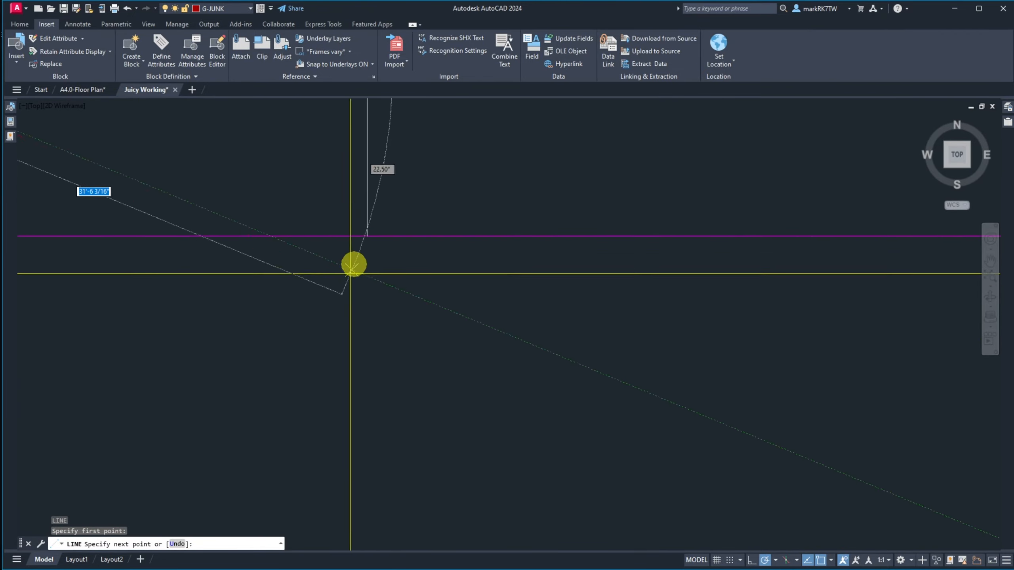
{"action": "key", "text": "Return"}
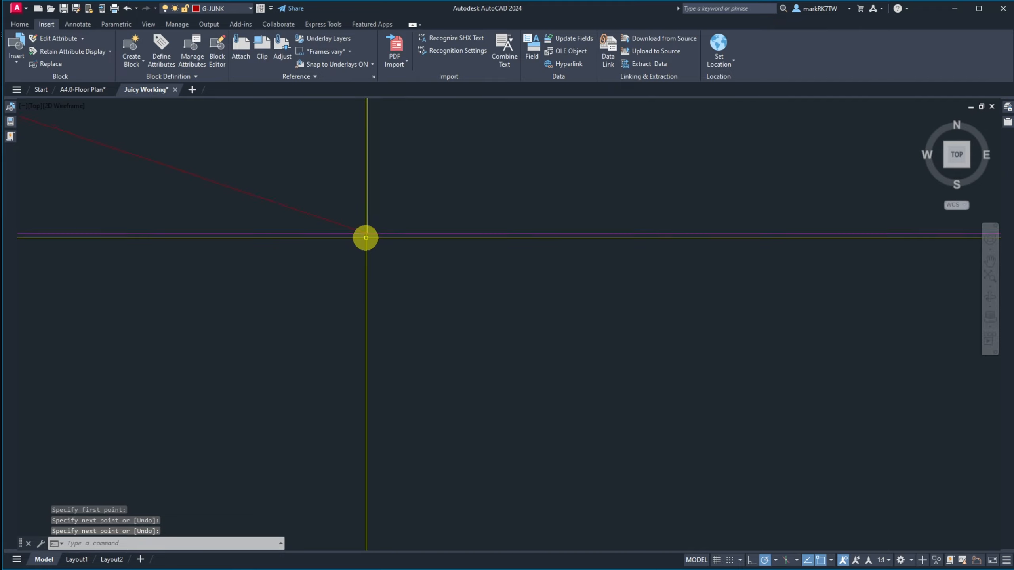
Mirror the stud wall block about a vertical axis through the diagonal line's midpoint, keeping the original.
{"action": "mouse_move", "coordinate": [365, 237]}
{"action": "middle_mouse_down"}
{"action": "mouse_move", "coordinate": [387, 164]}
{"action": "mouse_move", "coordinate": [482, 306]}
{"action": "middle_mouse_up"}
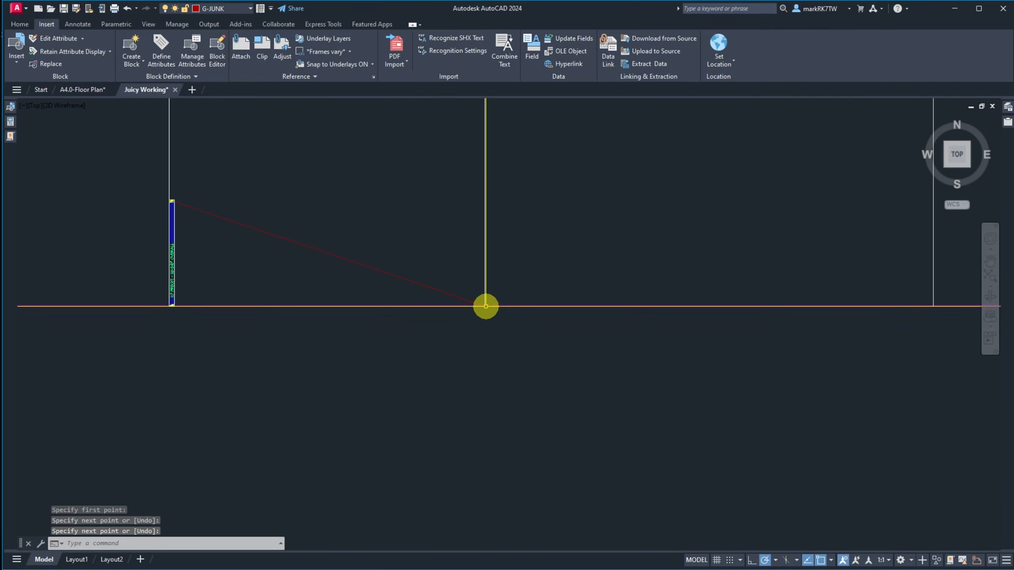
{"action": "scroll", "coordinate": [483, 305], "scroll_direction": "down", "scroll_amount": 2}
{"action": "scroll", "coordinate": [258, 237], "scroll_direction": "up", "scroll_amount": 7}
{"action": "scroll", "coordinate": [724, 314], "scroll_direction": "down", "scroll_amount": 1}
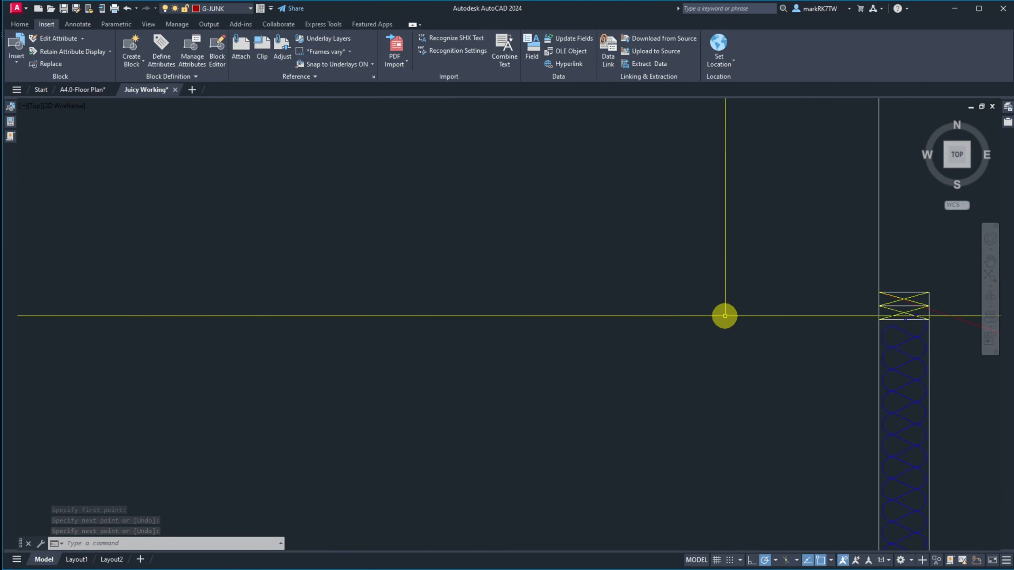
{"action": "scroll", "coordinate": [603, 272], "scroll_direction": "down", "scroll_amount": 4}
{"action": "scroll", "coordinate": [603, 272], "scroll_direction": "down", "scroll_amount": 6}
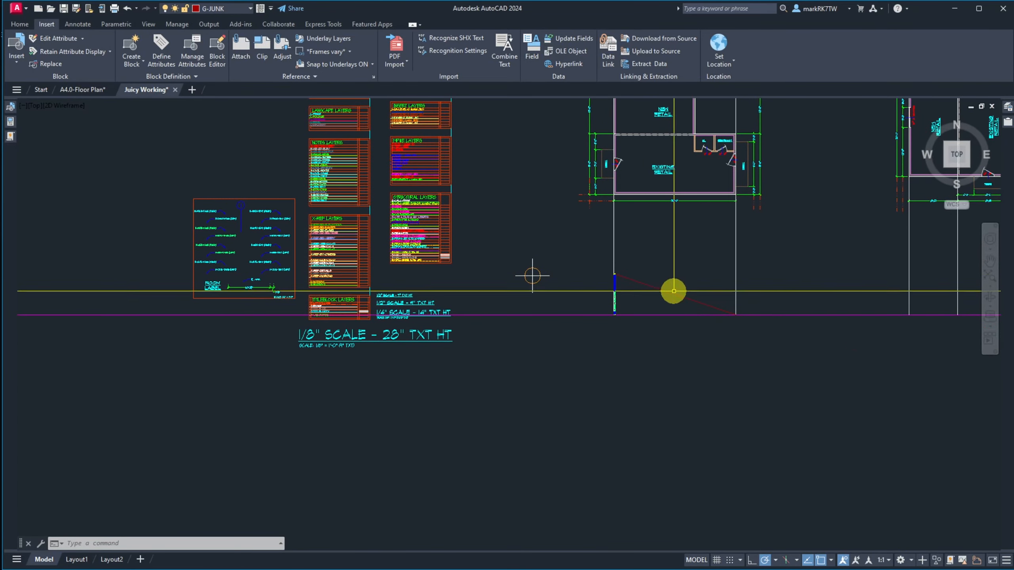
{"action": "type", "text": "MI"}
{"action": "key", "text": "Return"}
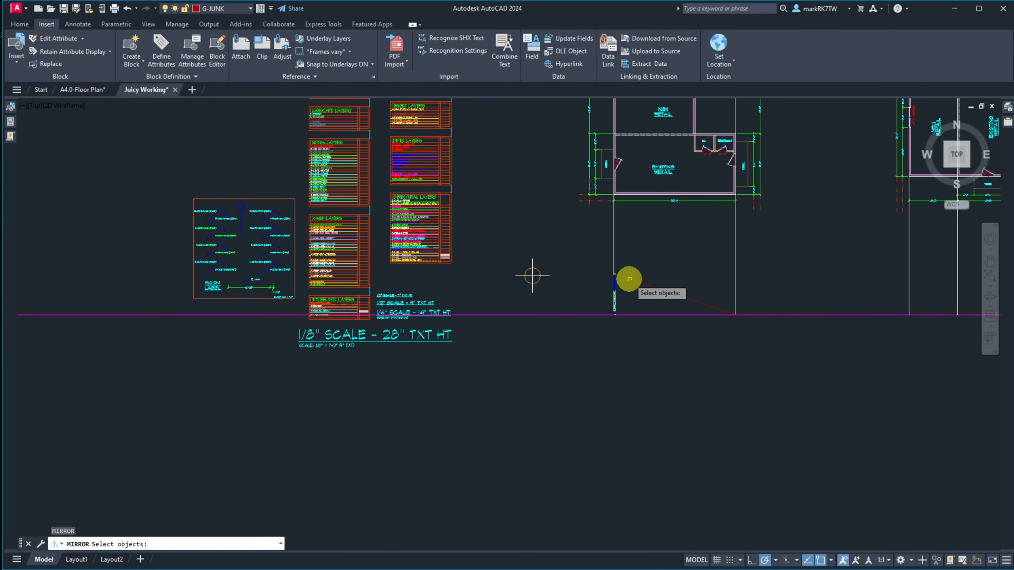
{"action": "left_click", "coordinate": [601, 259]}
{"action": "left_click", "coordinate": [639, 337]}
{"action": "key", "text": "Return"}
{"action": "left_click", "coordinate": [670, 295]}
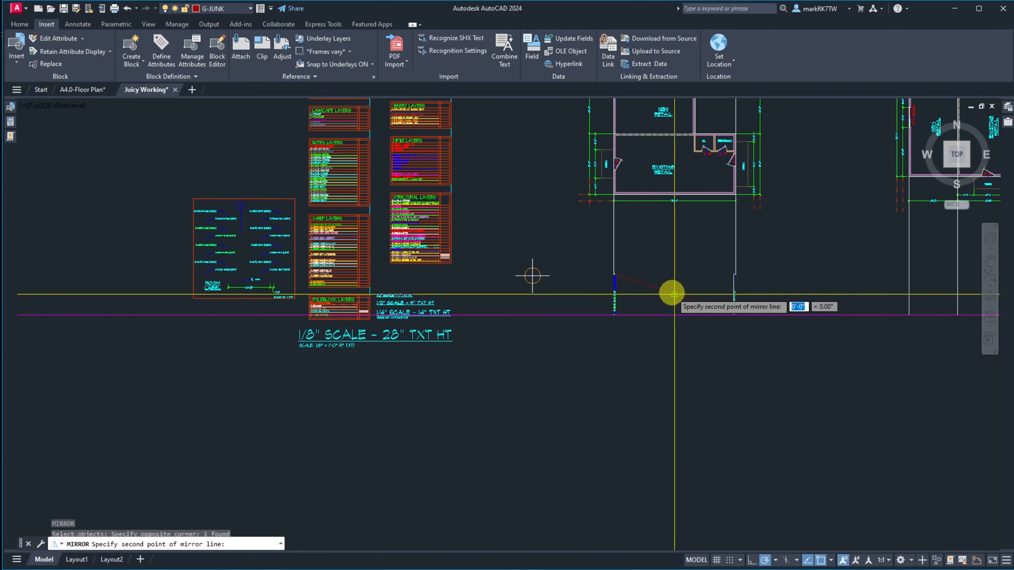
{"action": "left_click", "coordinate": [671, 260]}
{"action": "key", "text": "Return"}
{"action": "scroll", "coordinate": [752, 307], "scroll_direction": "up", "scroll_amount": 10}
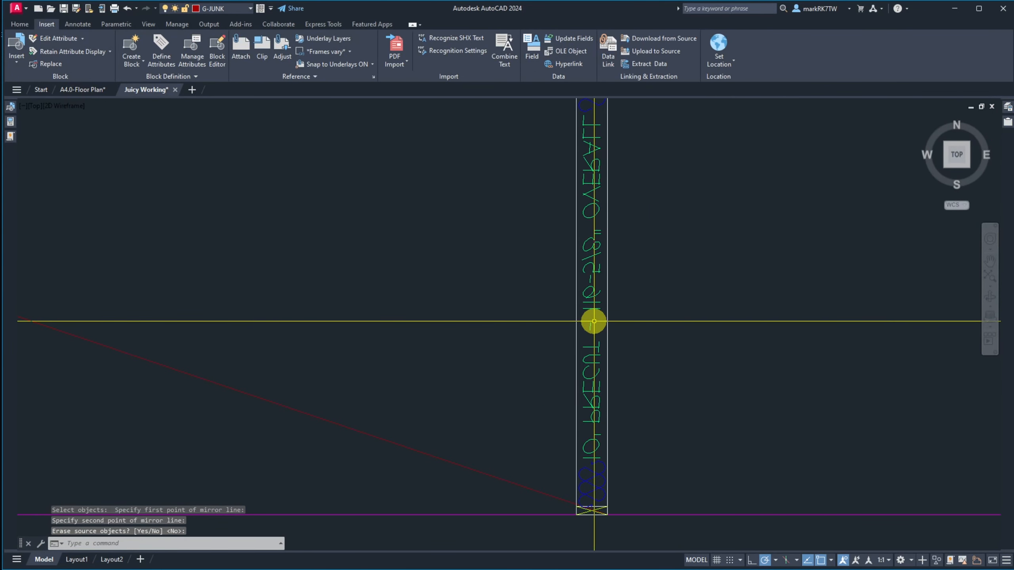
{"action": "type", "text": "M"}
{"action": "key", "text": "Return"}
{"action": "left_click", "coordinate": [592, 317]}
{"action": "left_click", "coordinate": [579, 286]}
{"action": "key", "text": "Return"}
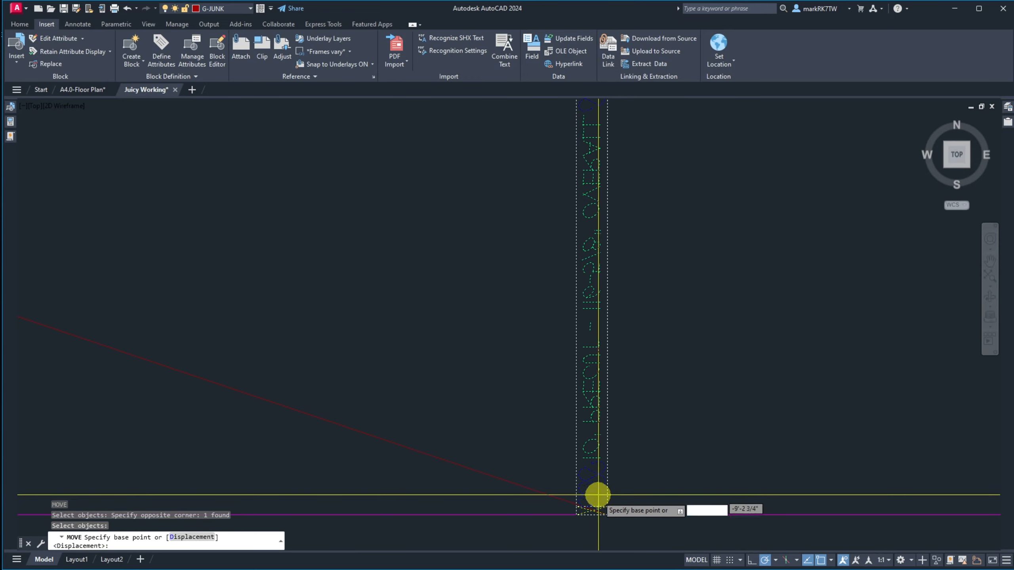
{"action": "left_click", "coordinate": [592, 511]}
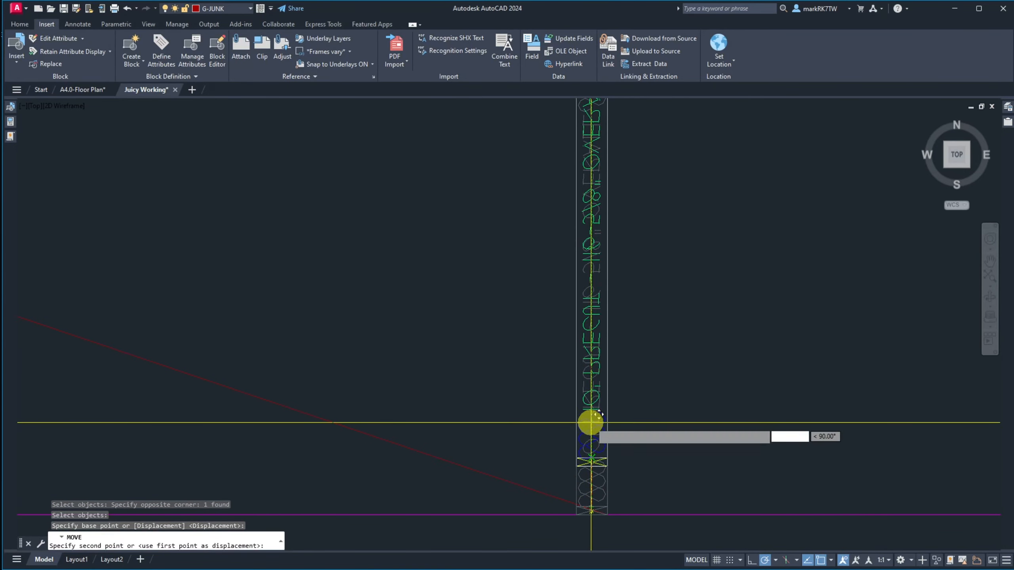
{"action": "key", "text": "Escape"}
{"action": "key", "text": "Escape"}
{"action": "type", "text": "MI"}
{"action": "key", "text": "Return"}
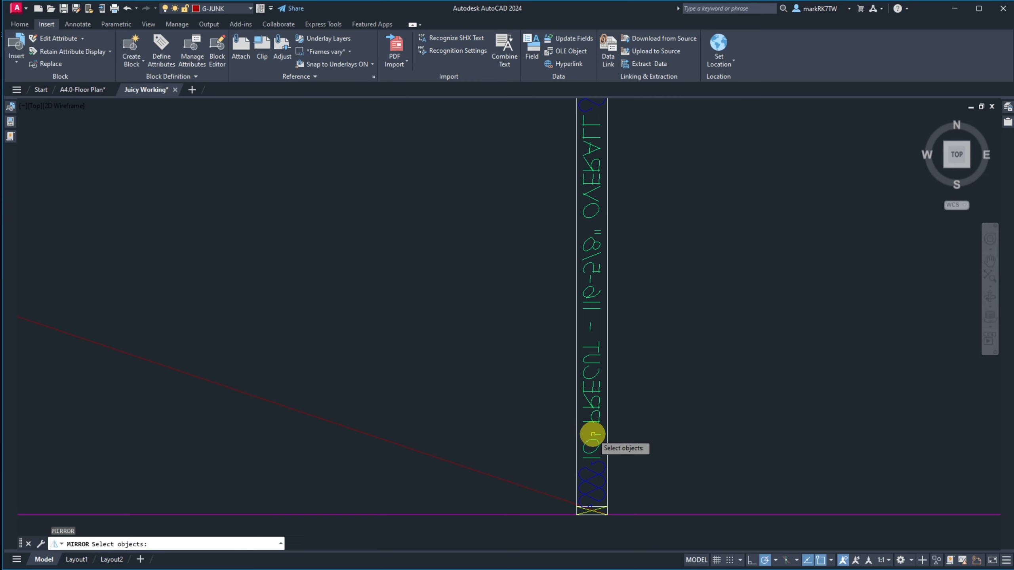
{"action": "left_click", "coordinate": [597, 505]}
{"action": "key", "text": "Return"}
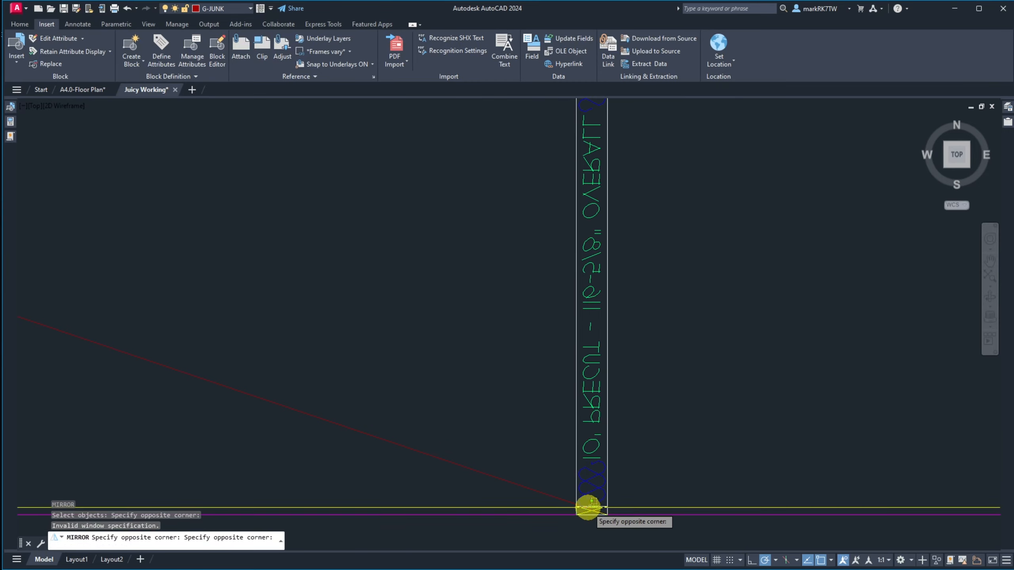
{"action": "left_click", "coordinate": [586, 508]}
{"action": "key", "text": "Return"}
{"action": "left_click", "coordinate": [592, 507]}
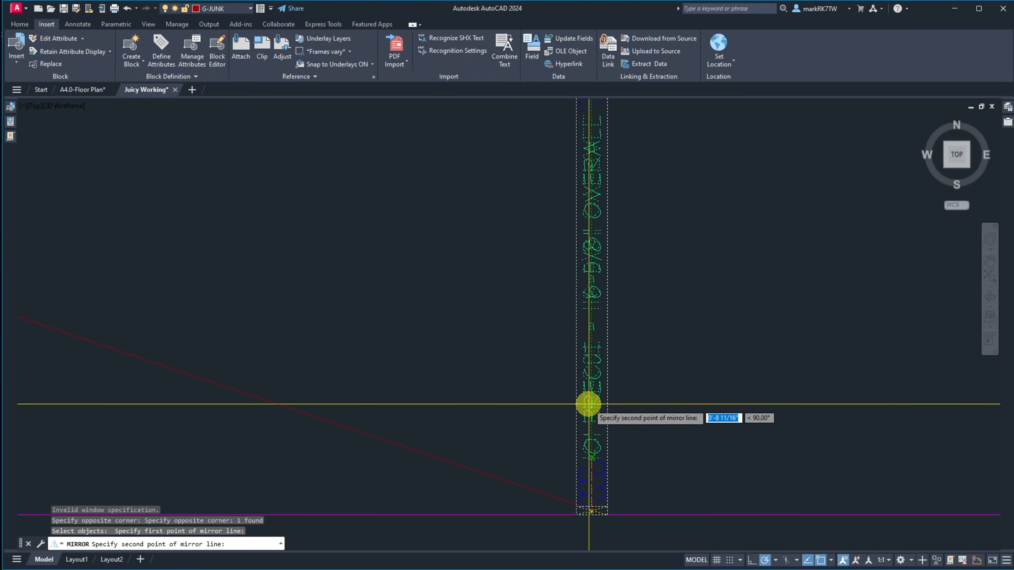
{"action": "type", "text": "y"}
{"action": "key", "text": "Return"}
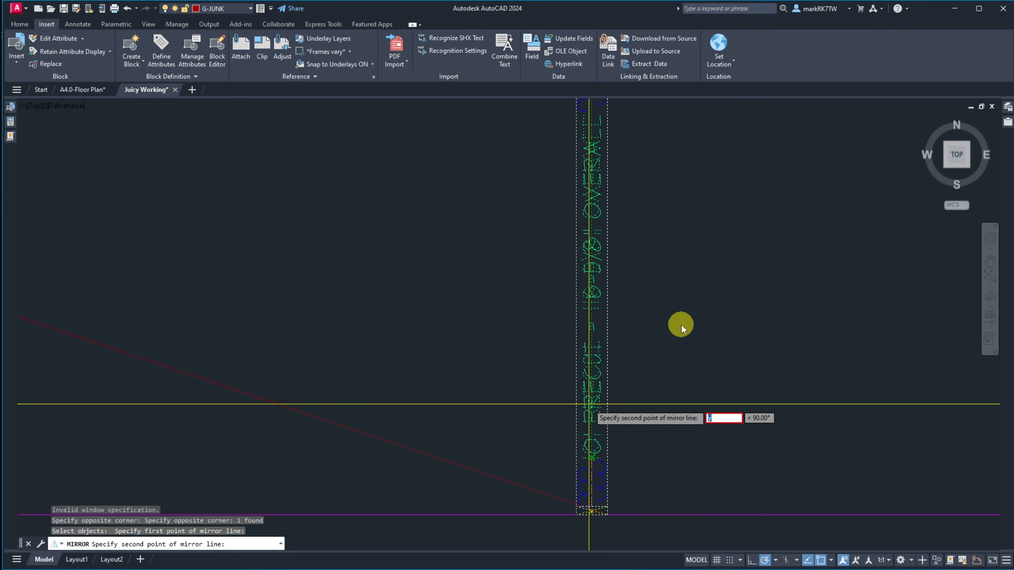
{"action": "left_click", "coordinate": [681, 324]}
{"action": "key", "text": "Escape"}
{"action": "key", "text": "Escape"}
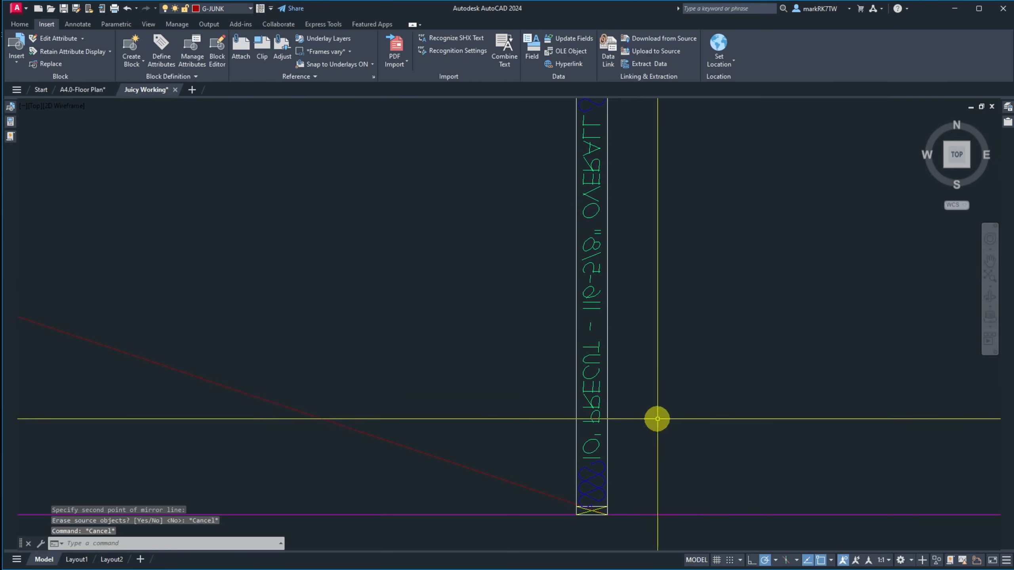
Mirror the right stud wall block about its own vertical centreline, erasing the source so its label reads correctly.
{"action": "type", "text": "mi"}
{"action": "key", "text": "Return"}
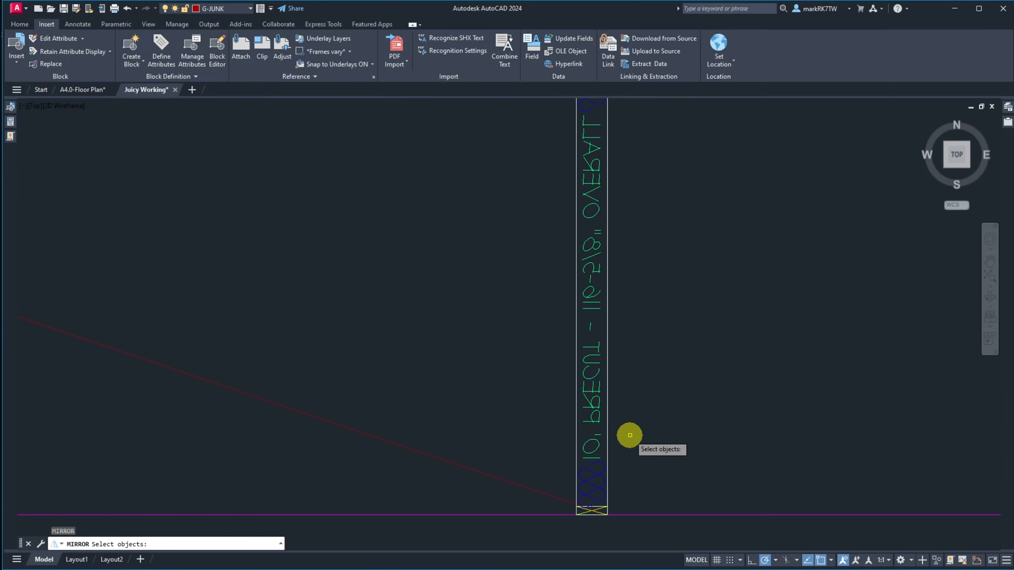
{"action": "left_click", "coordinate": [595, 456]}
{"action": "left_click", "coordinate": [590, 464]}
{"action": "key", "text": "Return"}
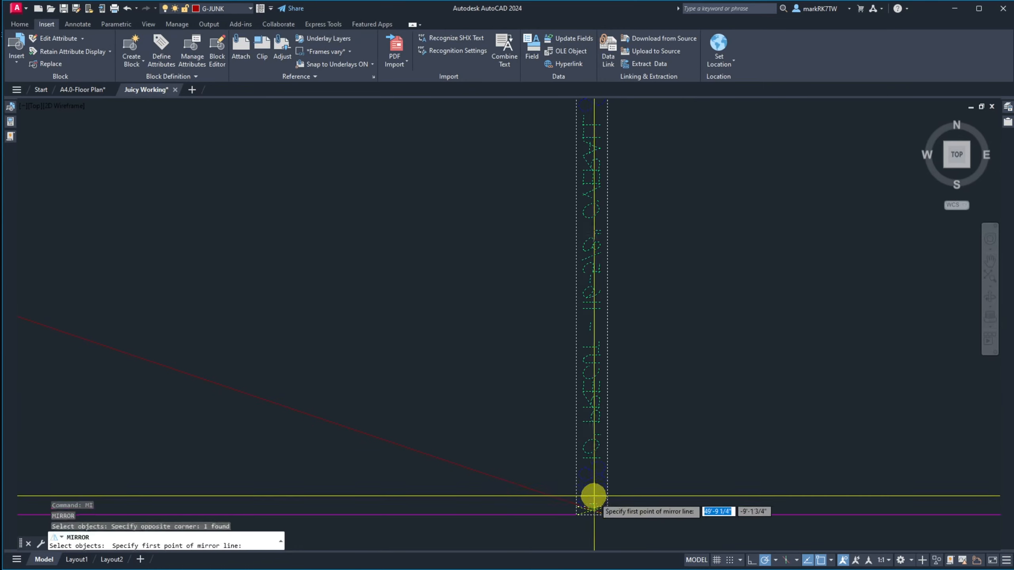
{"action": "scroll", "coordinate": [593, 512], "scroll_direction": "up", "scroll_amount": 5}
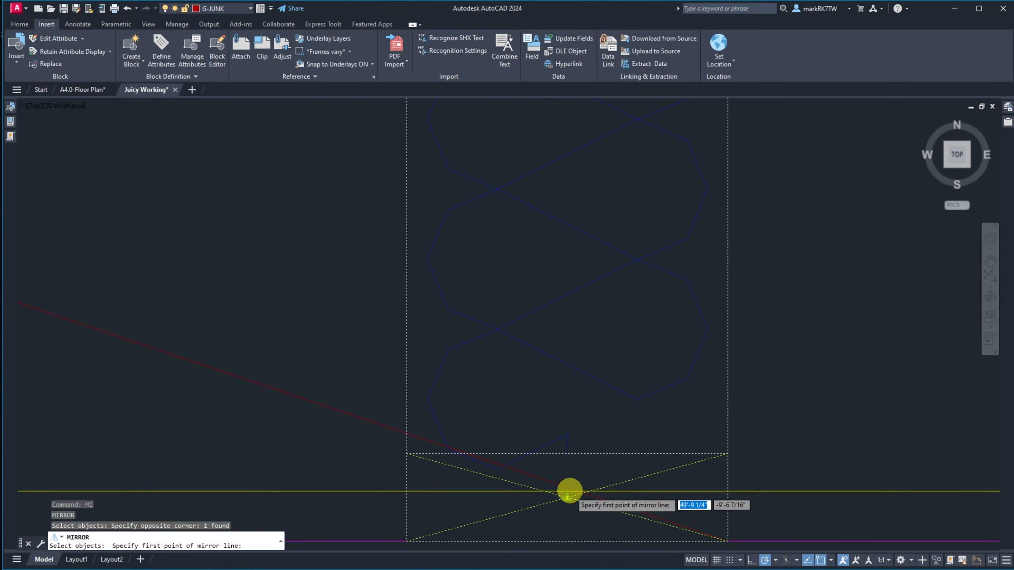
{"action": "left_click", "coordinate": [567, 501]}
{"action": "scroll", "coordinate": [566, 502], "scroll_direction": "down", "scroll_amount": 6}
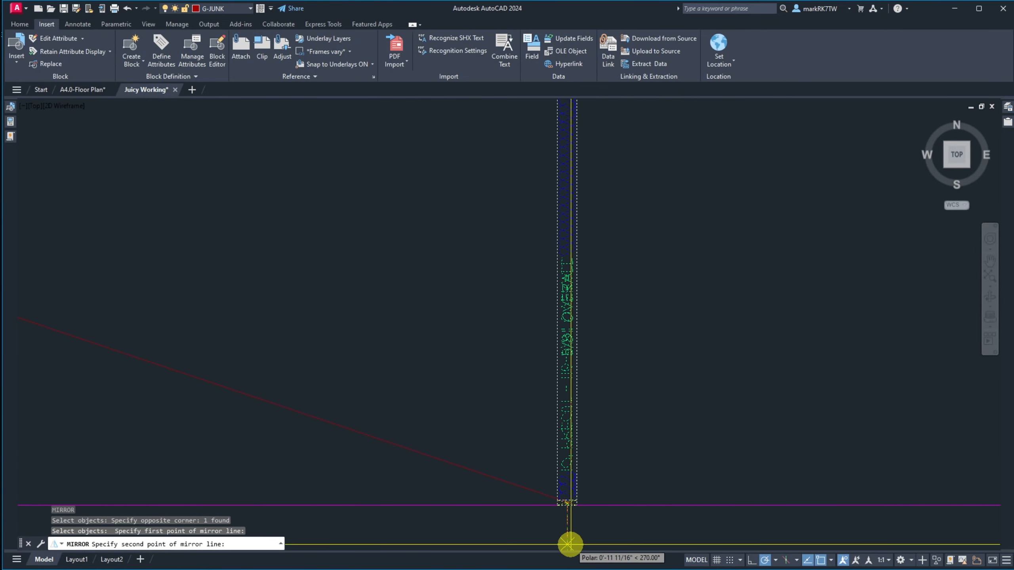
{"action": "left_click", "coordinate": [569, 540]}
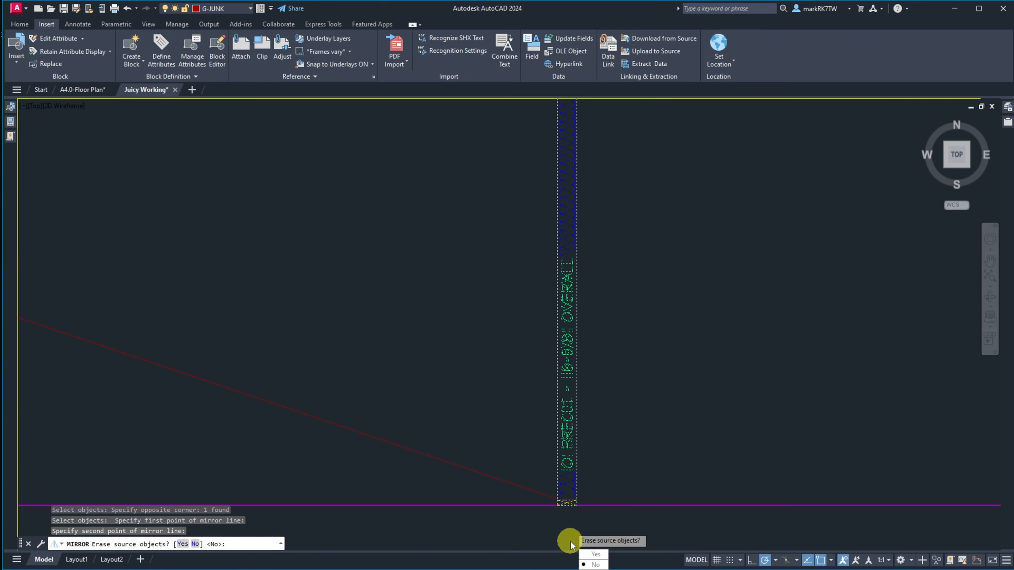
{"action": "type", "text": "y"}
{"action": "key", "text": "Return"}
Stretch the diagonal line's baseline end up to the right stud wall's top outer corner, making the line horizontal.
{"action": "scroll", "coordinate": [650, 435], "scroll_direction": "down", "scroll_amount": 6}
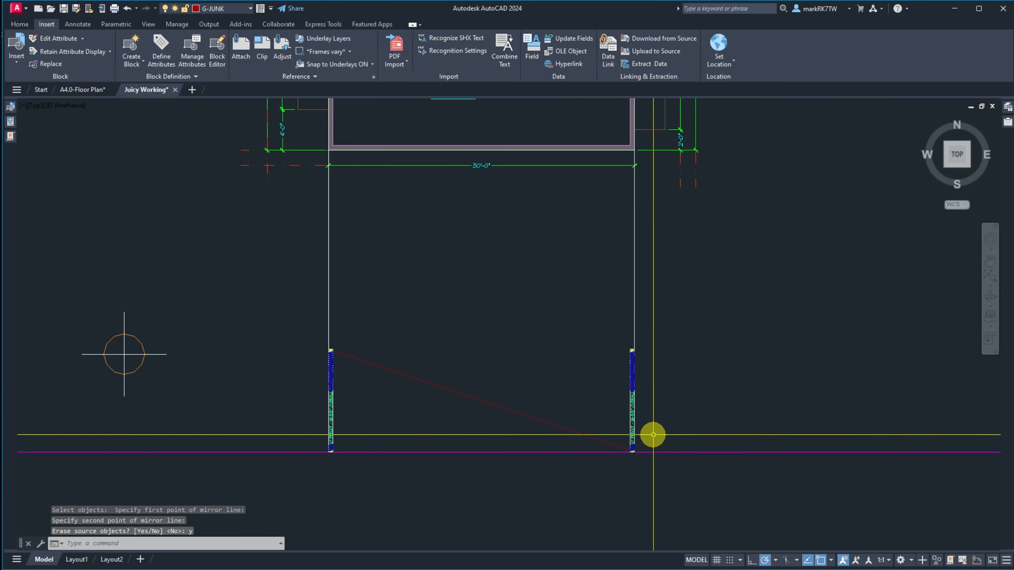
{"action": "scroll", "coordinate": [536, 377], "scroll_direction": "up", "scroll_amount": 2}
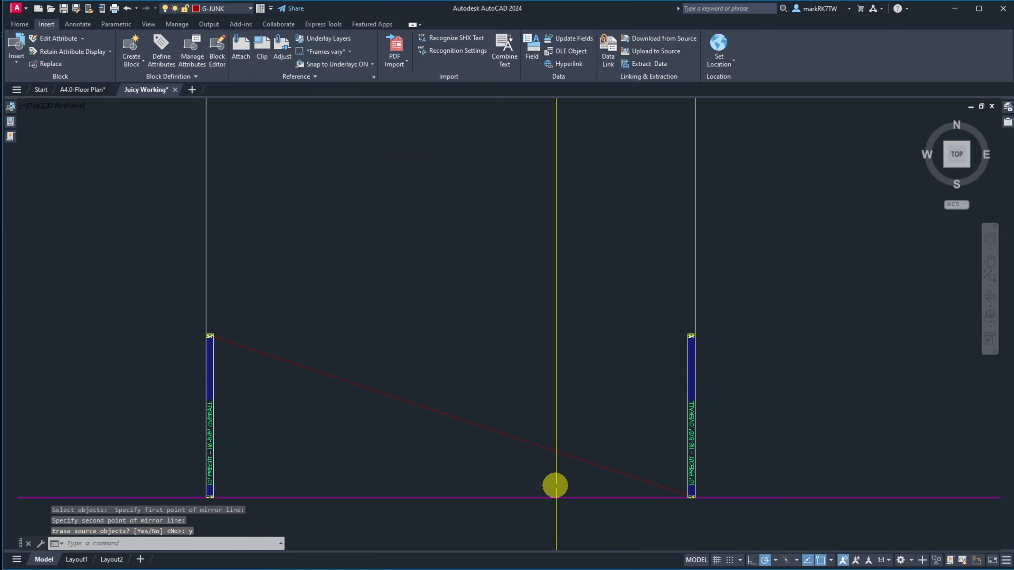
{"action": "left_click", "coordinate": [561, 471]}
{"action": "left_click", "coordinate": [538, 423]}
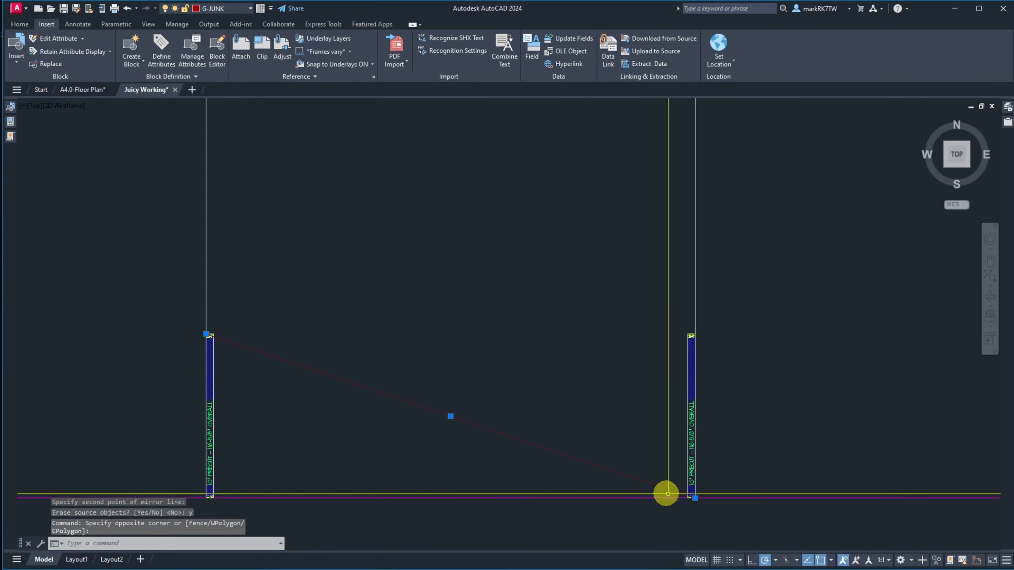
{"action": "left_click", "coordinate": [695, 498]}
{"action": "key", "text": "Down"}
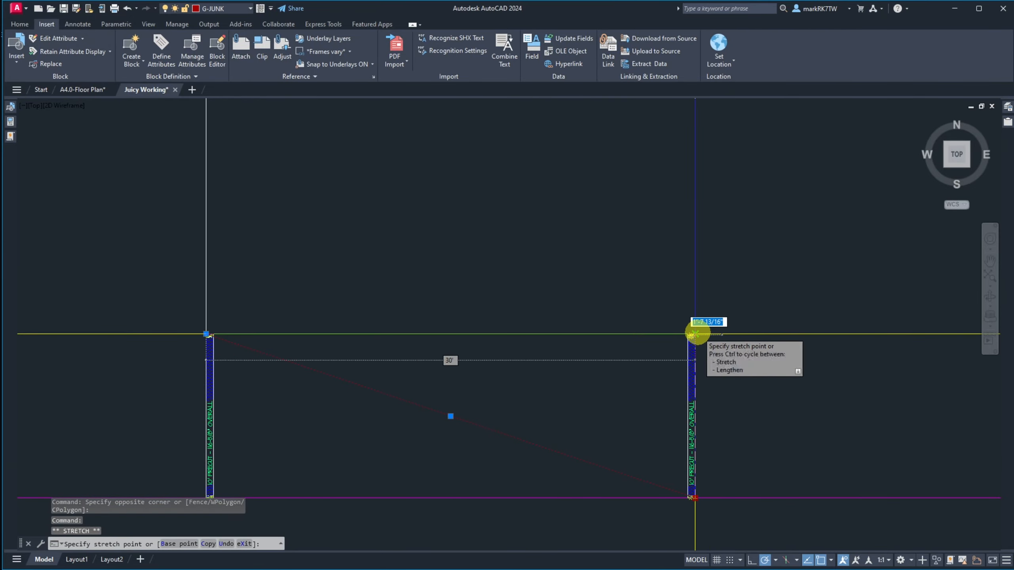
{"action": "left_click", "coordinate": [695, 330]}
Match the horizontal top line's properties to the first plan's left vertical construction line.
{"action": "scroll", "coordinate": [522, 332], "scroll_direction": "down", "scroll_amount": 3}
{"action": "scroll", "coordinate": [517, 328], "scroll_direction": "up", "scroll_amount": 2}
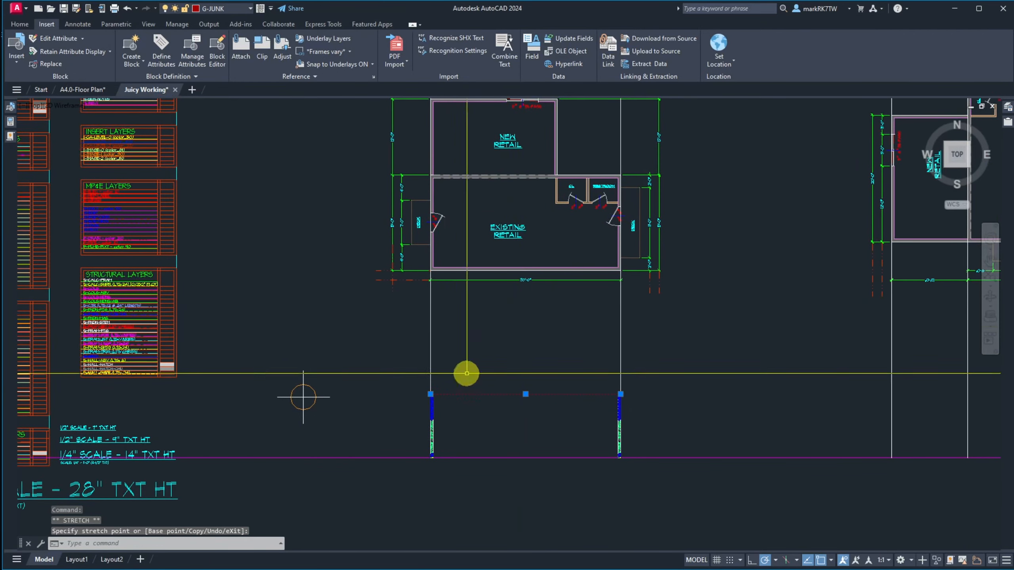
{"action": "scroll", "coordinate": [464, 425], "scroll_direction": "up", "scroll_amount": 2}
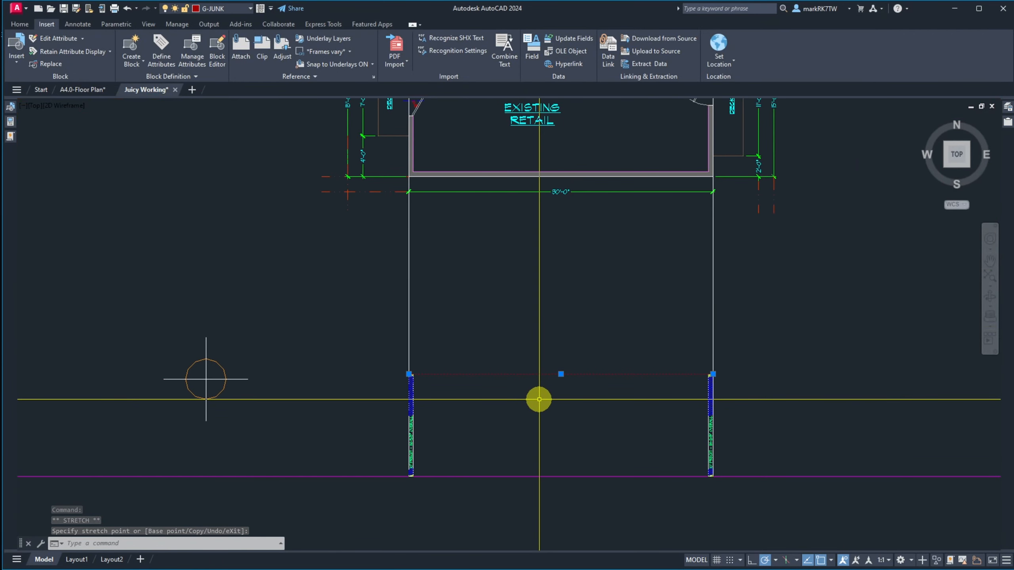
{"action": "key", "text": "Escape"}
{"action": "type", "text": "ma"}
{"action": "key", "text": "Return"}
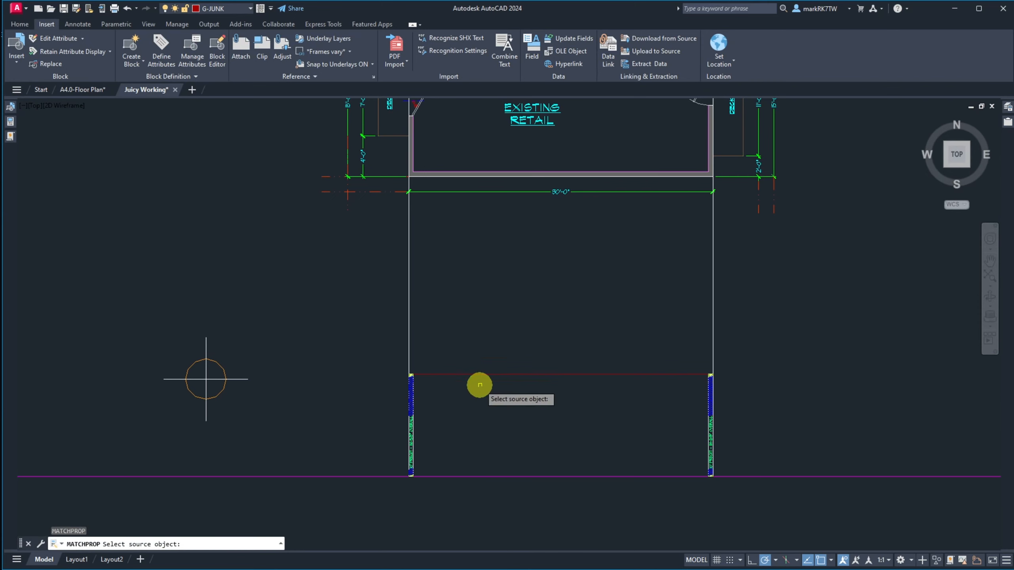
{"action": "left_click", "coordinate": [440, 374]}
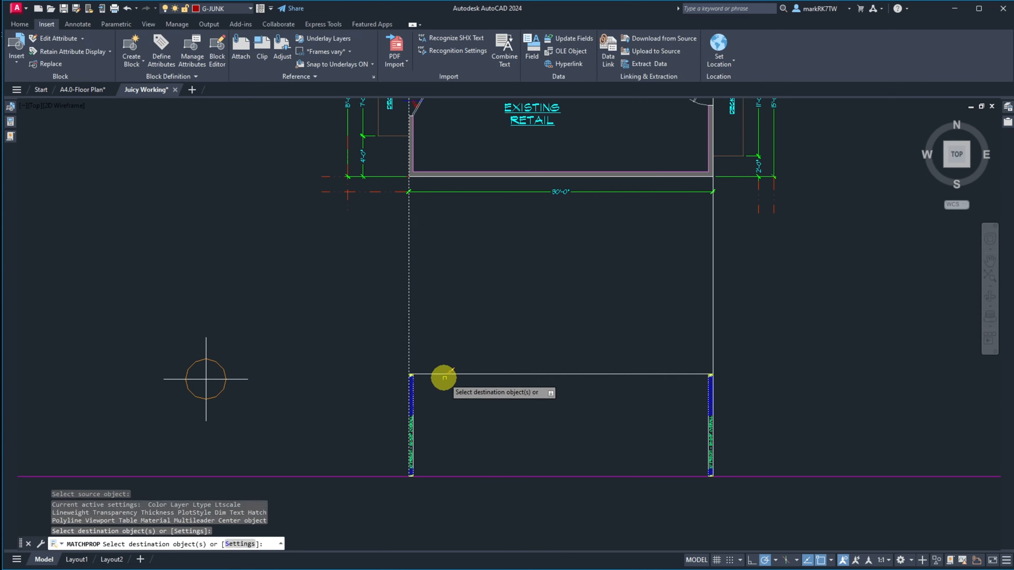
{"action": "key", "text": "Return"}
Trim both vertical construction lines above the horizontal top line, using that line as the cutting edge.
{"action": "type", "text": "tr"}
{"action": "key", "text": "Return"}
{"action": "left_click", "coordinate": [518, 402]}
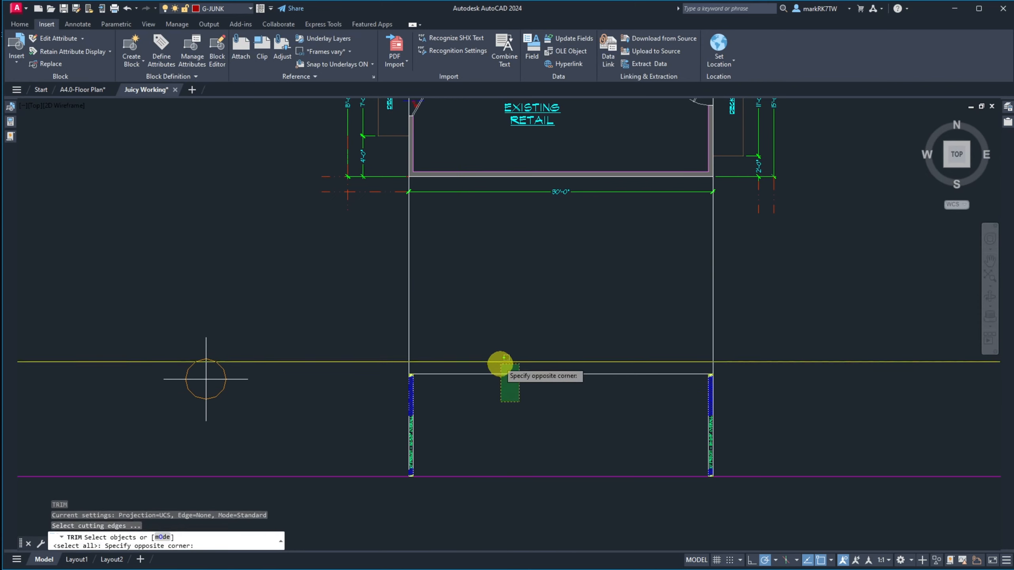
{"action": "left_click", "coordinate": [500, 362]}
{"action": "key", "text": "Return"}
{"action": "left_click", "coordinate": [762, 333]}
{"action": "left_click", "coordinate": [240, 370]}
{"action": "key", "text": "Return"}
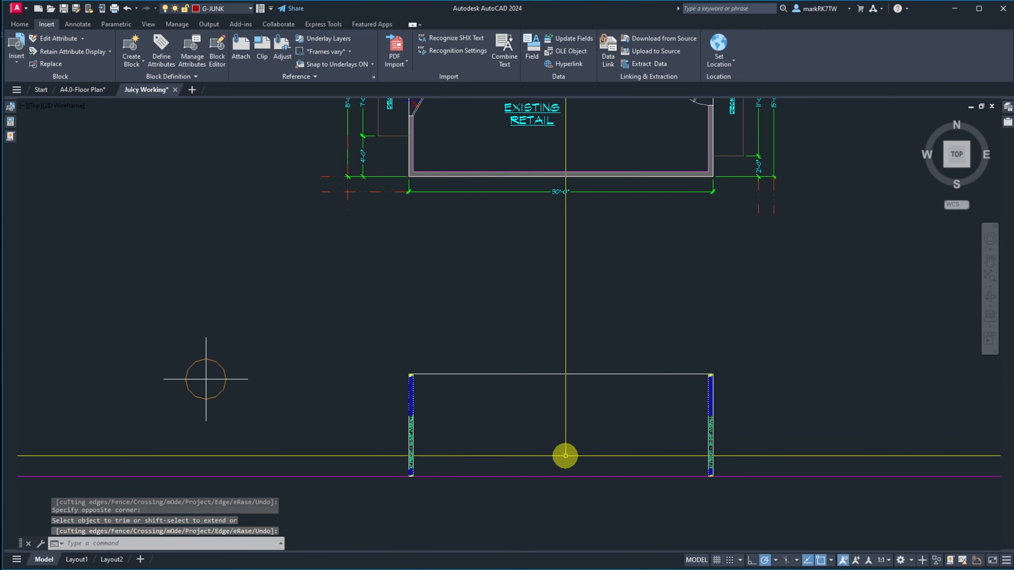
Copy the second floor plan with its three construction lines along the baseline to beyond the fourth plan.
{"action": "scroll", "coordinate": [547, 500], "scroll_direction": "down", "scroll_amount": 3}
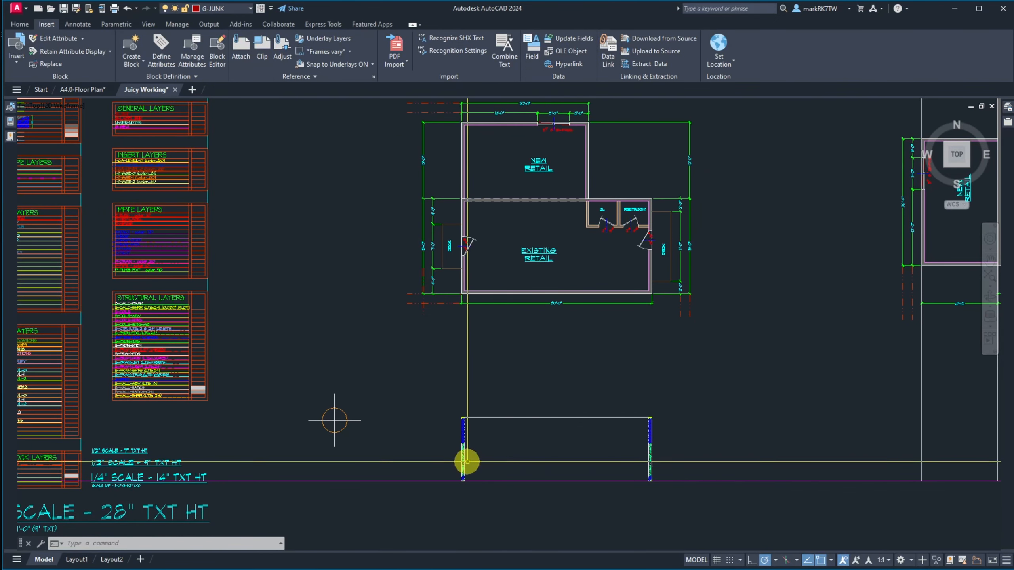
{"action": "scroll", "coordinate": [550, 525], "scroll_direction": "up", "scroll_amount": 4}
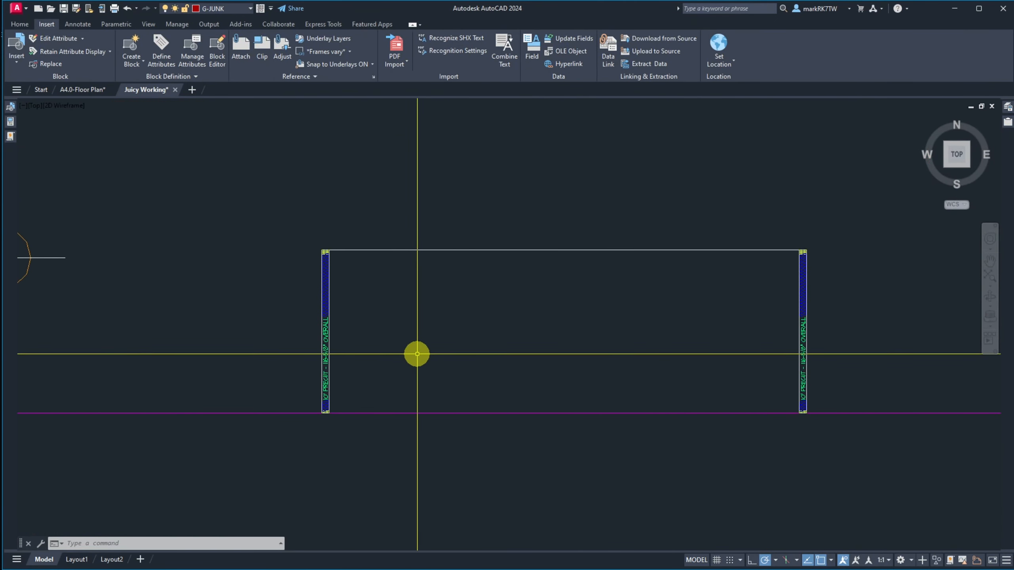
{"action": "scroll", "coordinate": [349, 358], "scroll_direction": "down", "scroll_amount": 8}
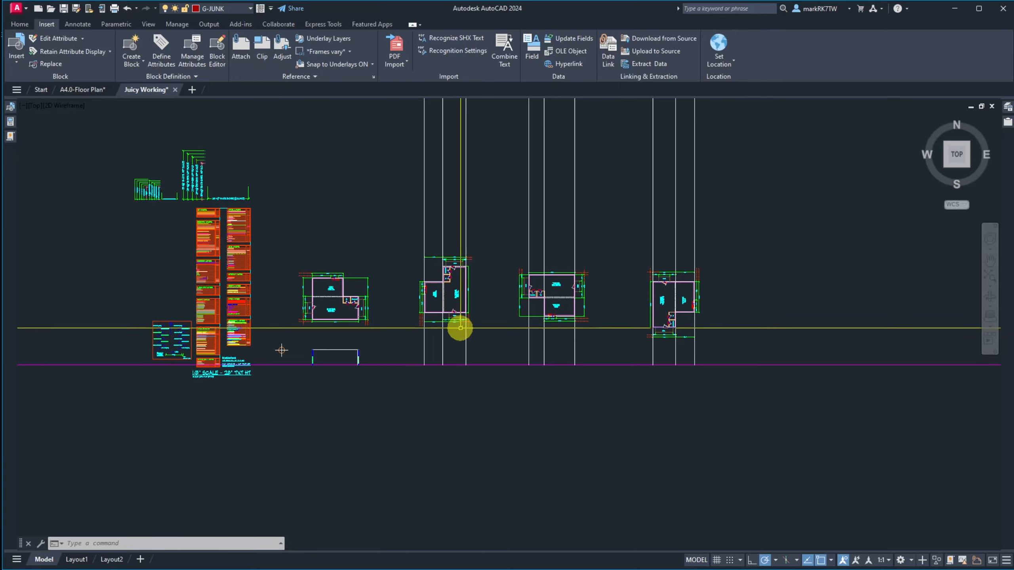
{"action": "scroll", "coordinate": [439, 314], "scroll_direction": "up", "scroll_amount": 8}
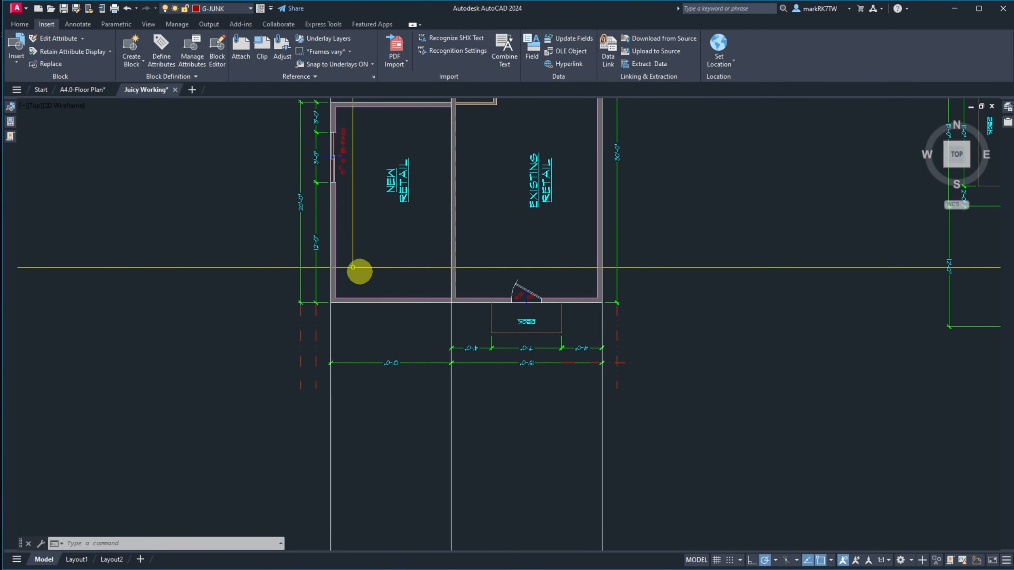
{"action": "scroll", "coordinate": [344, 267], "scroll_direction": "down", "scroll_amount": 10}
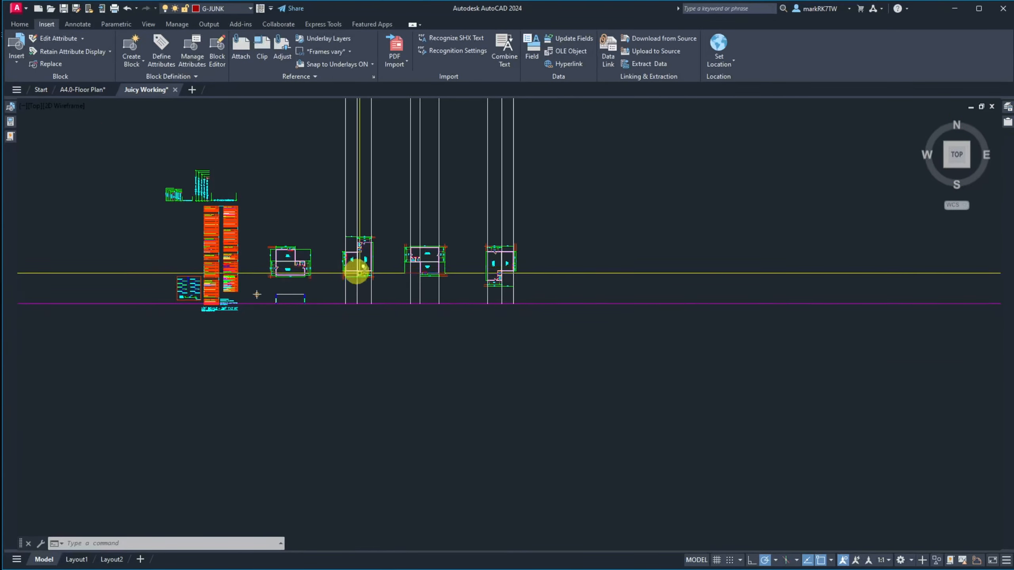
{"action": "type", "text": "o"}
{"action": "key", "text": "Return"}
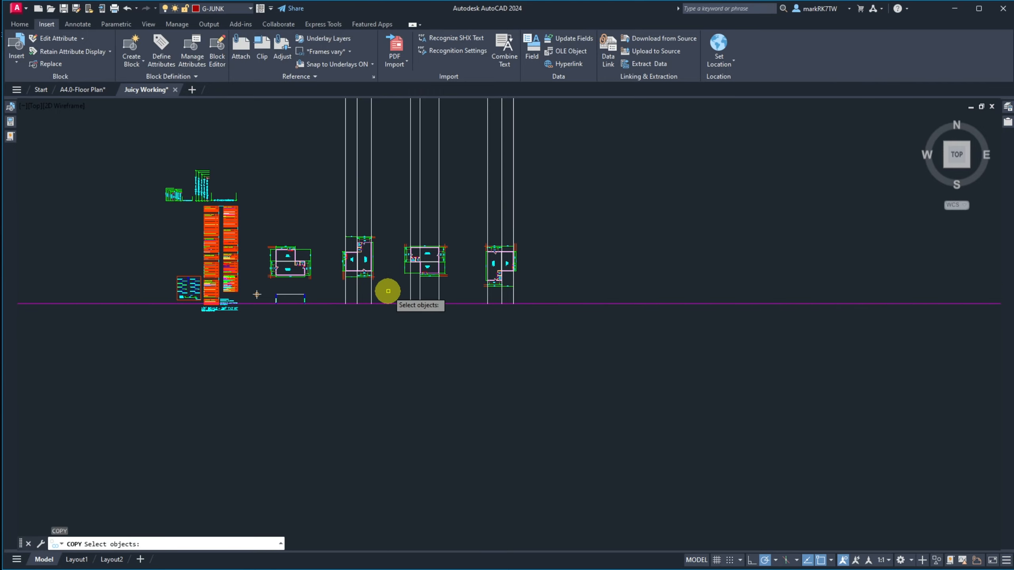
{"action": "left_click", "coordinate": [389, 291]}
{"action": "left_click", "coordinate": [327, 244]}
{"action": "key", "text": "Return"}
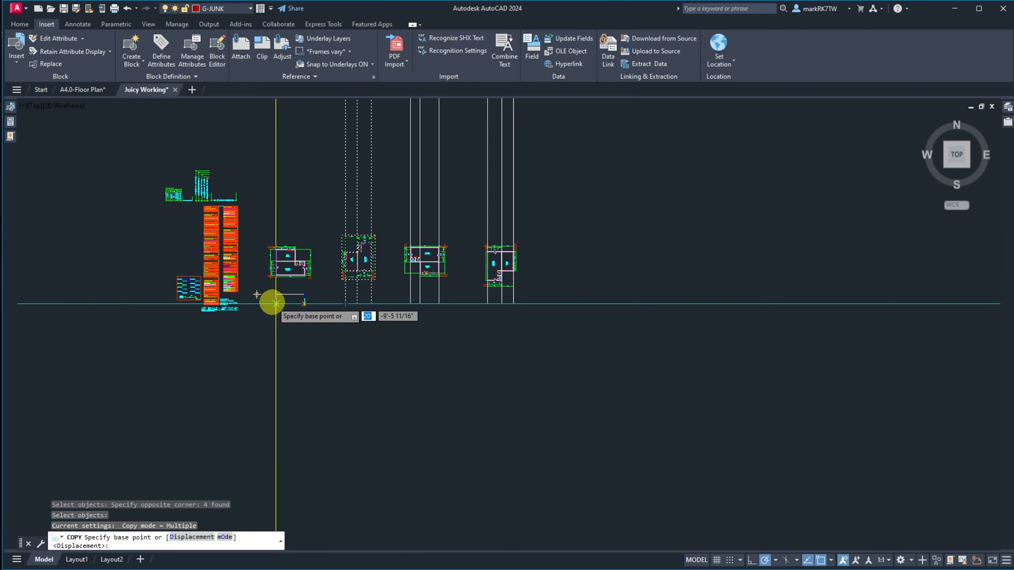
{"action": "left_click", "coordinate": [275, 303]}
{"action": "left_click", "coordinate": [516, 303]}
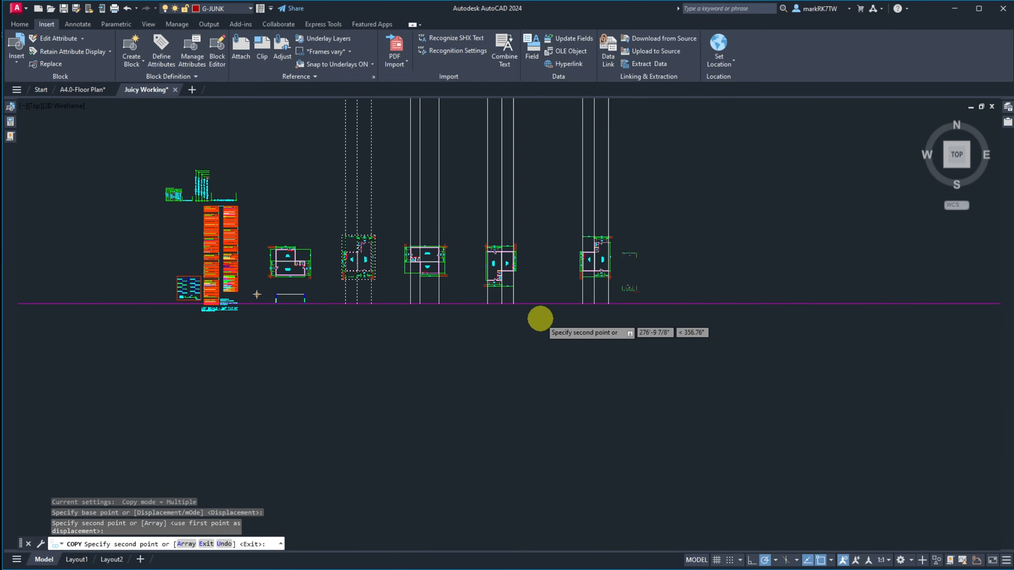
{"action": "key", "text": "Escape"}
Move the copied floor plan and its construction lines closer to the fourth plan.
{"action": "type", "text": "m"}
{"action": "key", "text": "space"}
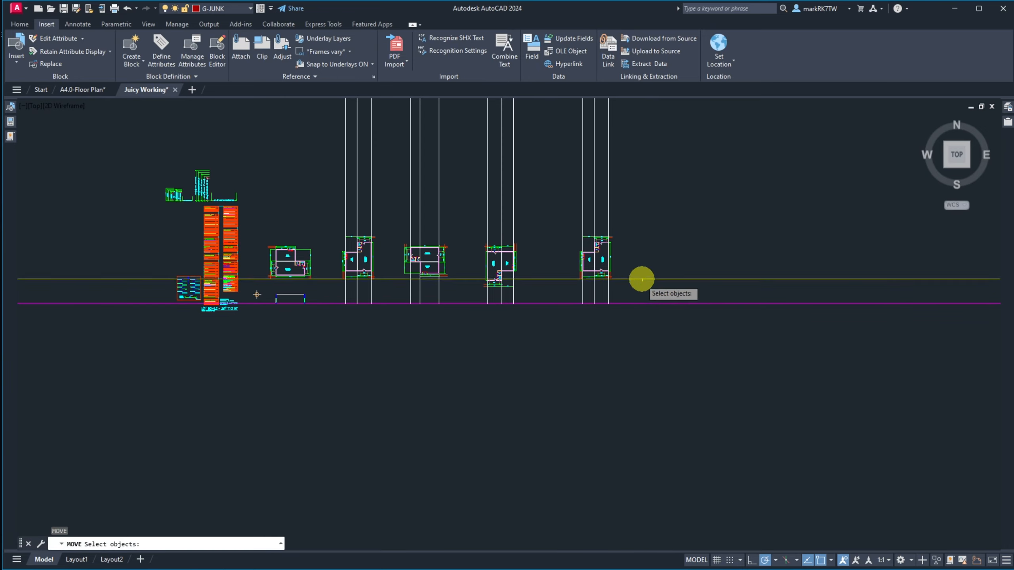
{"action": "left_click", "coordinate": [641, 278]}
{"action": "left_click", "coordinate": [564, 223]}
{"action": "key", "text": "space"}
{"action": "left_click", "coordinate": [685, 250]}
{"action": "key", "text": "Escape"}
{"action": "key", "text": "Escape"}
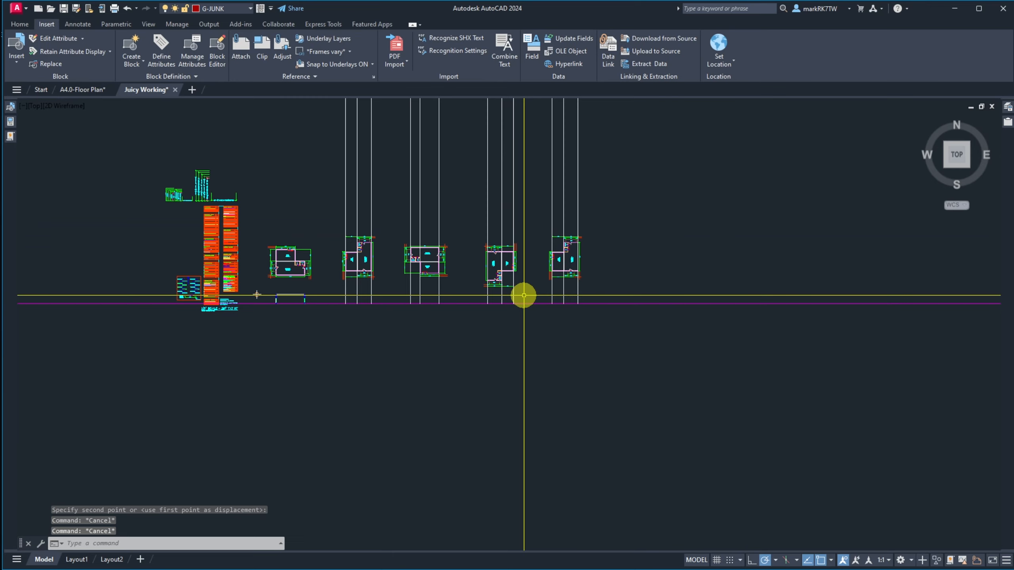
Copy the first elevation's left pre-cut stud wall block from its bottom outer corner to the fifth plan's left construction line at the baseline.
{"action": "scroll", "coordinate": [278, 301], "scroll_direction": "up", "scroll_amount": 6}
{"action": "type", "text": "co"}
{"action": "key", "text": "space"}
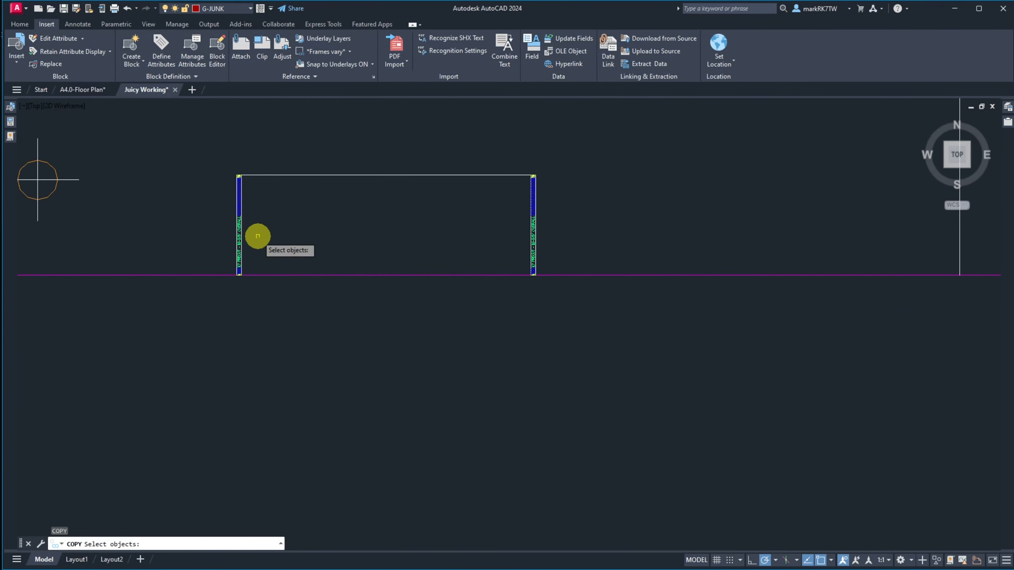
{"action": "left_click", "coordinate": [257, 236]}
{"action": "left_click", "coordinate": [242, 227]}
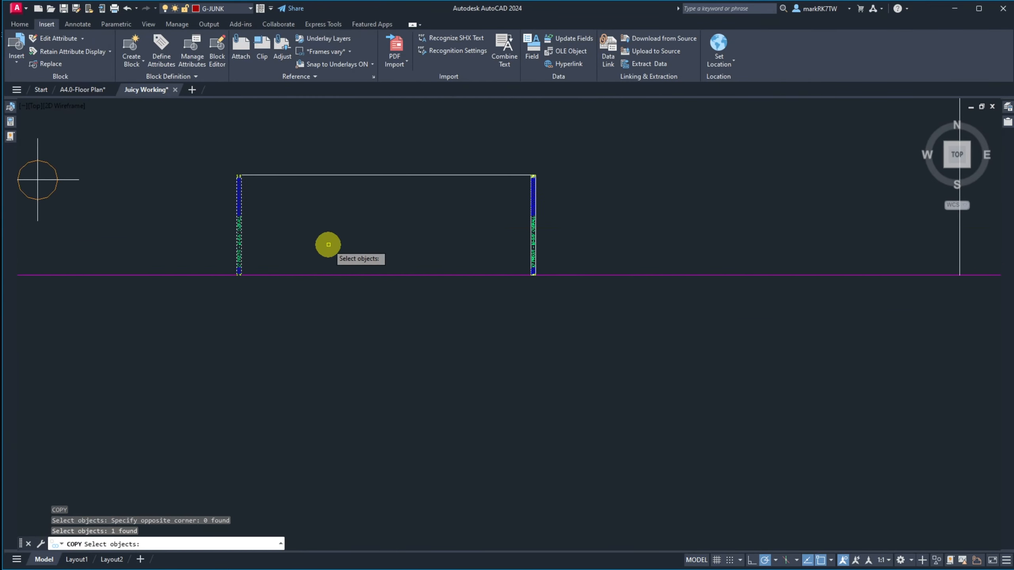
{"action": "scroll", "coordinate": [218, 286], "scroll_direction": "up", "scroll_amount": 8}
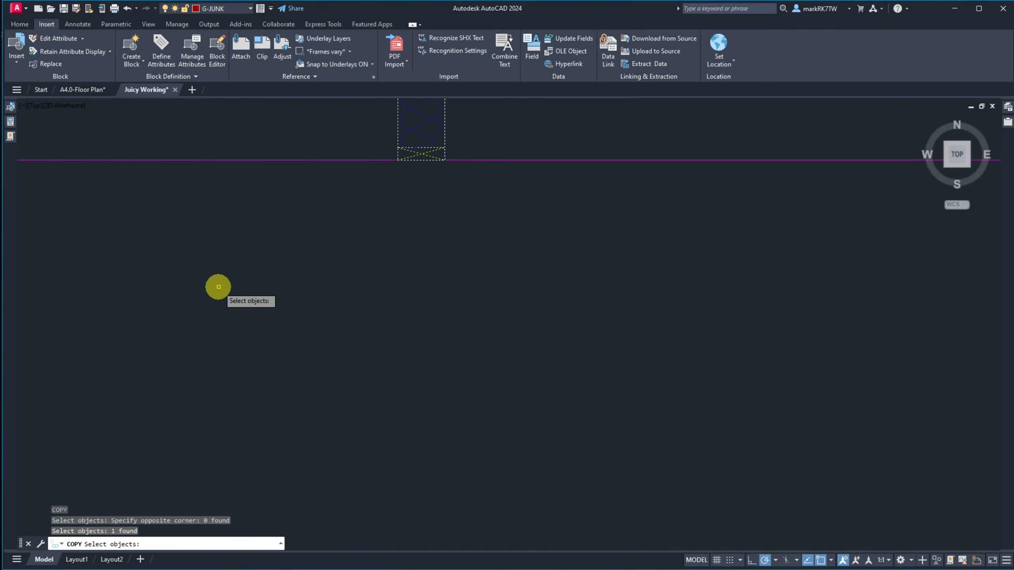
{"action": "key", "text": "Return"}
{"action": "left_click", "coordinate": [393, 160]}
{"action": "scroll", "coordinate": [281, 265], "scroll_direction": "down", "scroll_amount": 8}
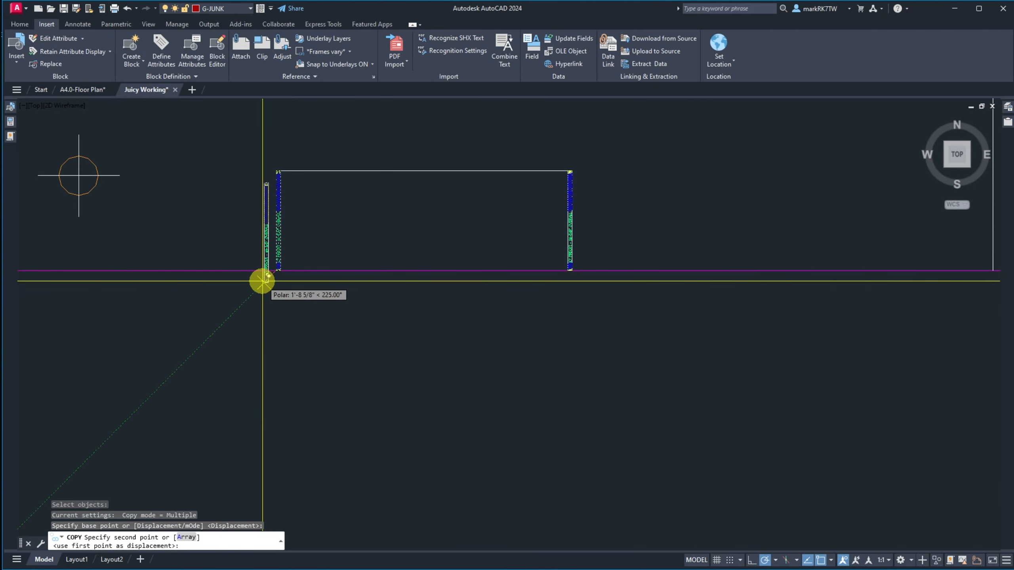
{"action": "scroll", "coordinate": [734, 280], "scroll_direction": "up", "scroll_amount": 3}
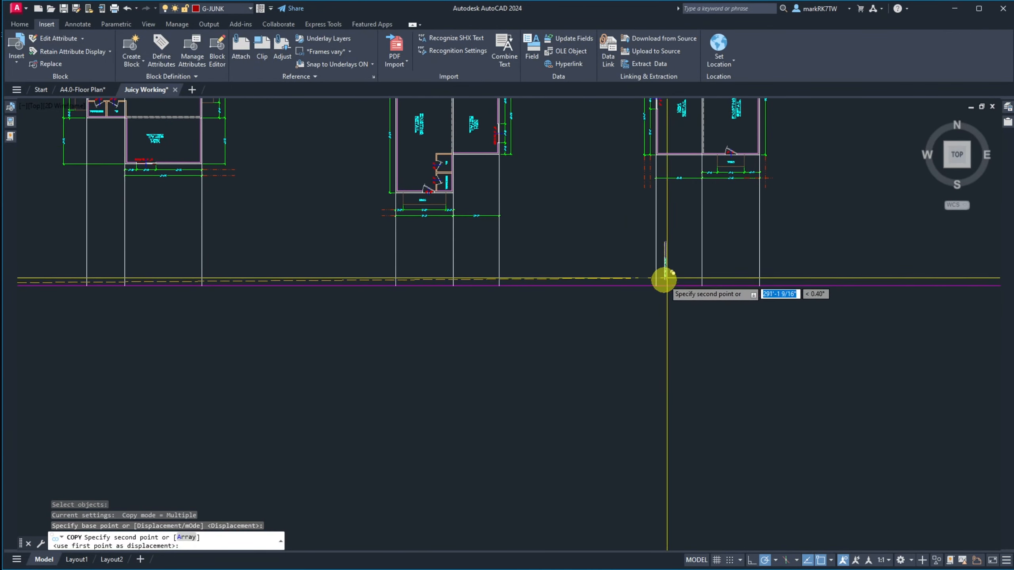
{"action": "left_click", "coordinate": [655, 286]}
{"action": "key", "text": "Escape"}
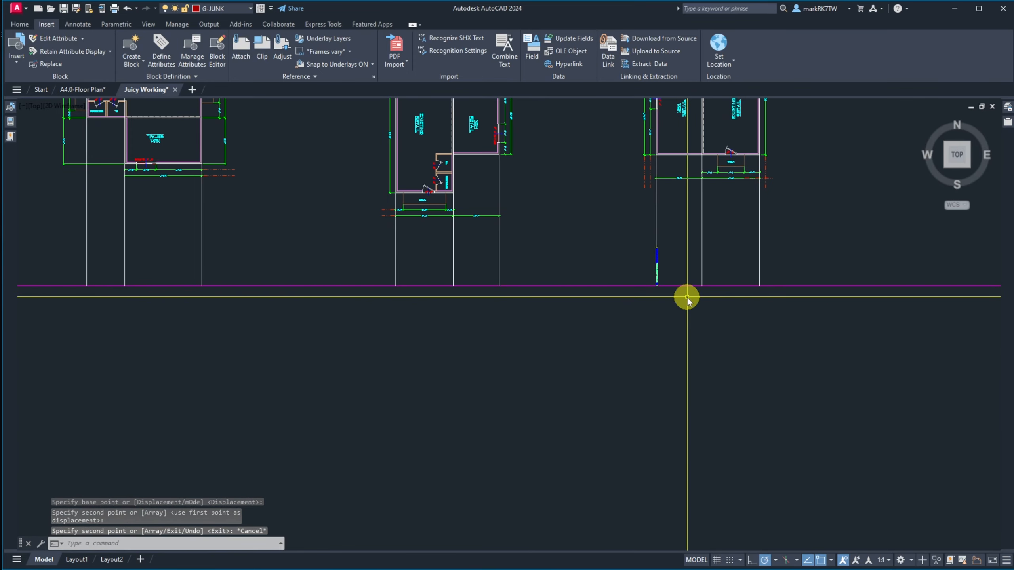
Put both pre-cut stud wall blocks of the first elevation on the G-JUNK layer.
{"action": "scroll", "coordinate": [731, 267], "scroll_direction": "down", "scroll_amount": 3}
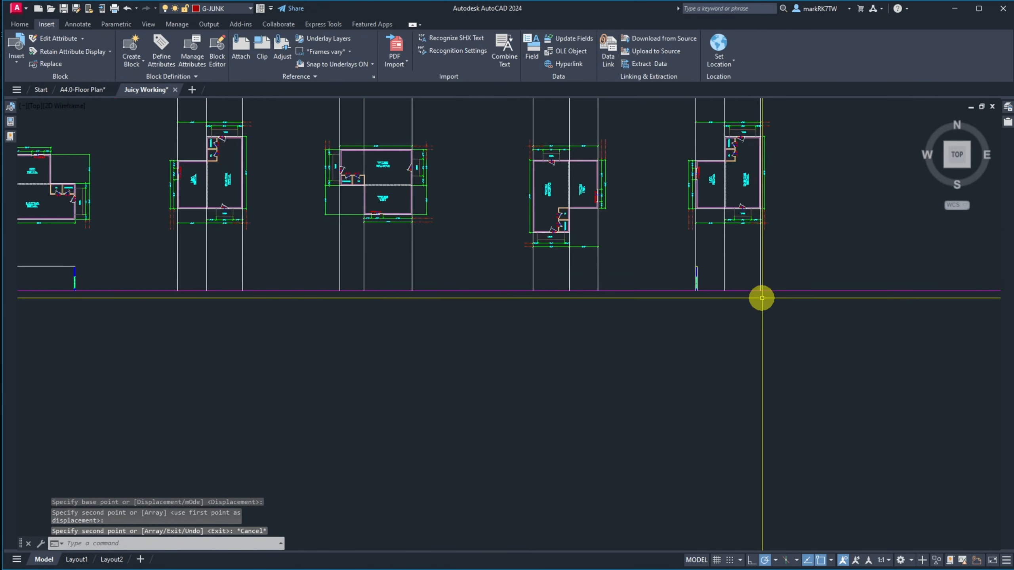
{"action": "scroll", "coordinate": [712, 281], "scroll_direction": "up", "scroll_amount": 5}
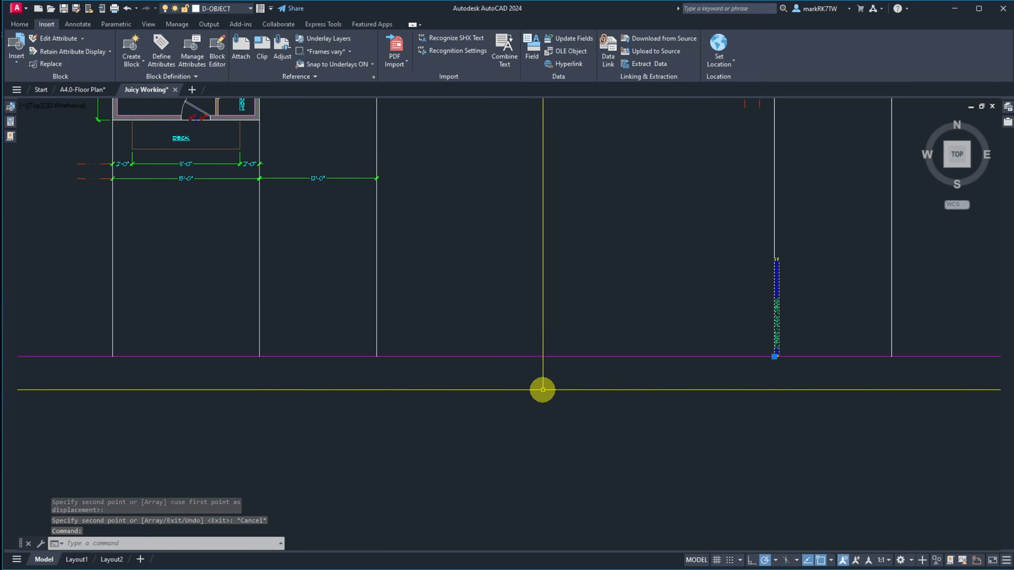
{"action": "key", "text": "Escape"}
{"action": "scroll", "coordinate": [775, 407], "scroll_direction": "down", "scroll_amount": 5}
{"action": "scroll", "coordinate": [319, 395], "scroll_direction": "up", "scroll_amount": 5}
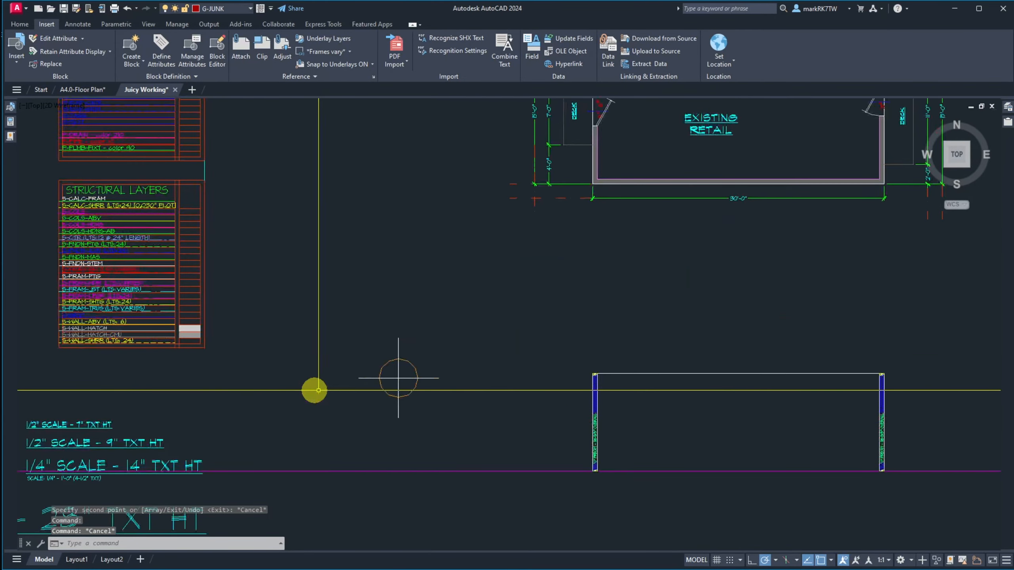
{"action": "scroll", "coordinate": [459, 369], "scroll_direction": "down", "scroll_amount": 5}
{"action": "scroll", "coordinate": [611, 398], "scroll_direction": "up", "scroll_amount": 6}
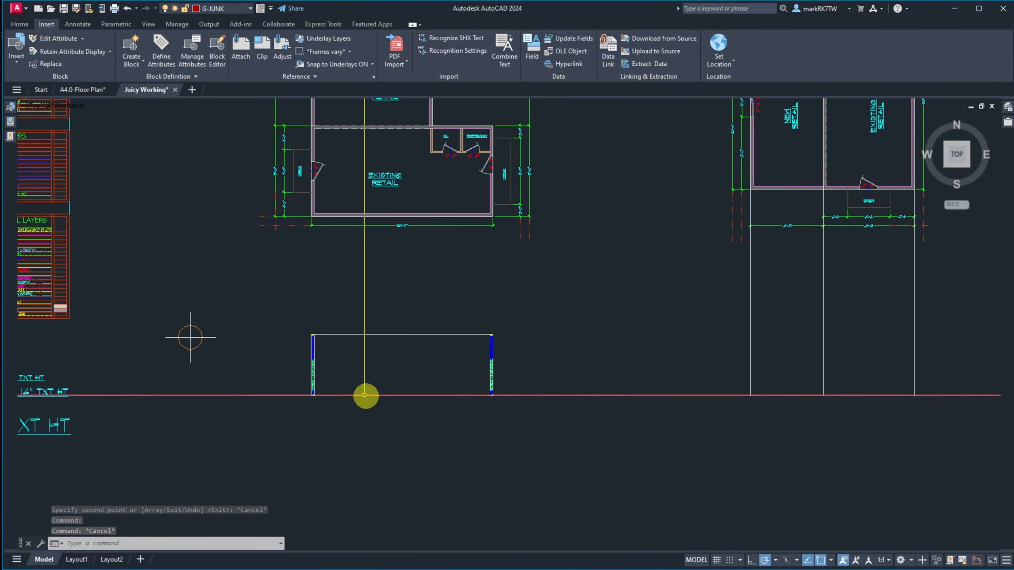
{"action": "scroll", "coordinate": [754, 346], "scroll_direction": "down", "scroll_amount": 5}
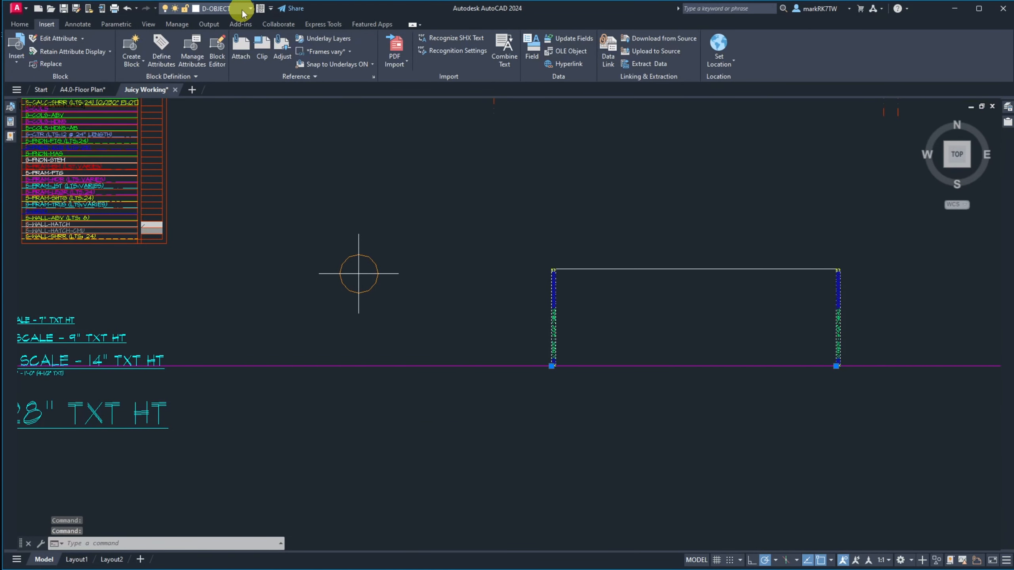
{"action": "left_click", "coordinate": [242, 12]}
{"action": "left_click", "coordinate": [204, 136]}
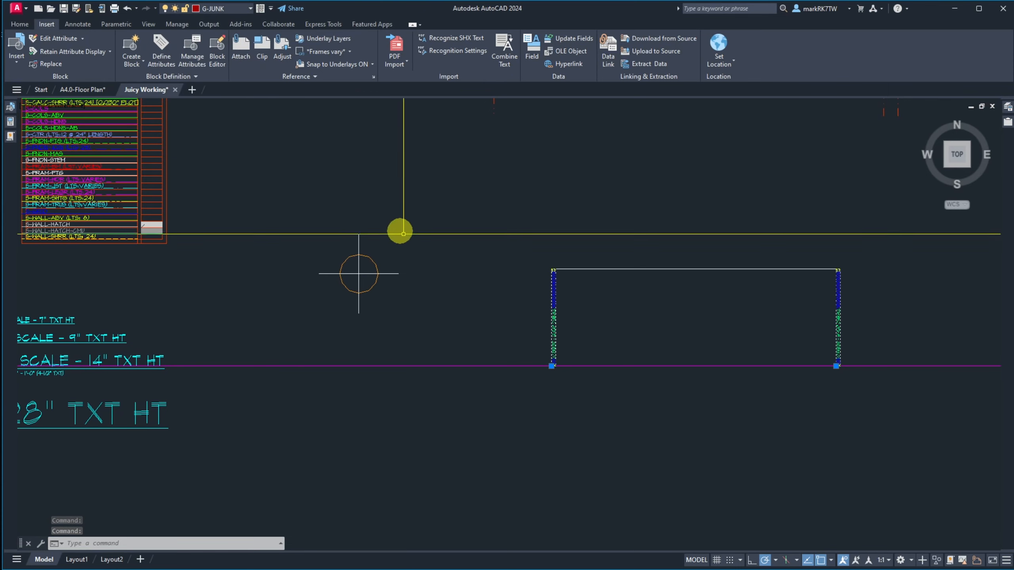
{"action": "key", "text": "Escape"}
Check which layer the first elevation's left stud wall block is on.
{"action": "scroll", "coordinate": [617, 347], "scroll_direction": "up", "scroll_amount": 7}
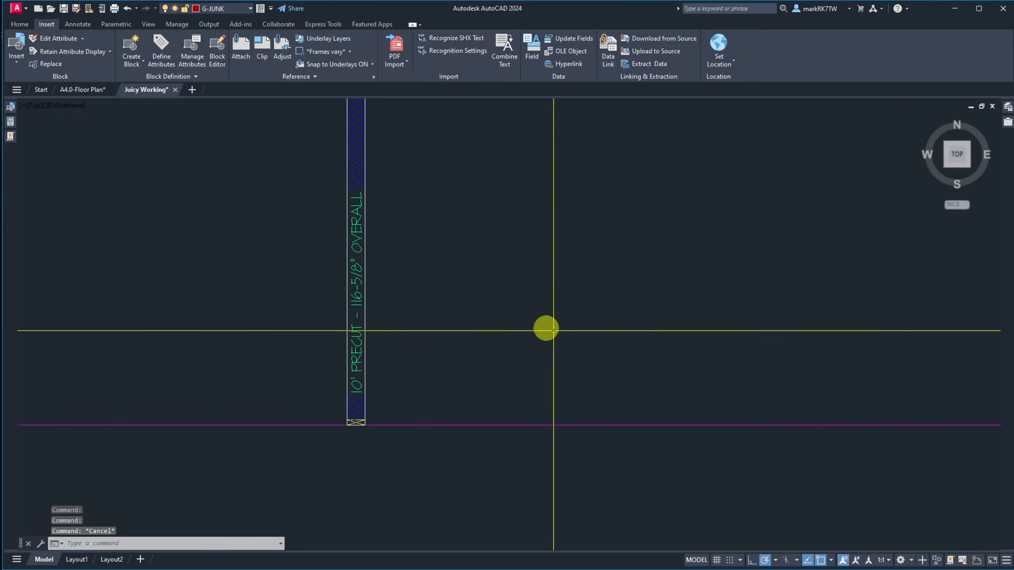
{"action": "left_click", "coordinate": [383, 355]}
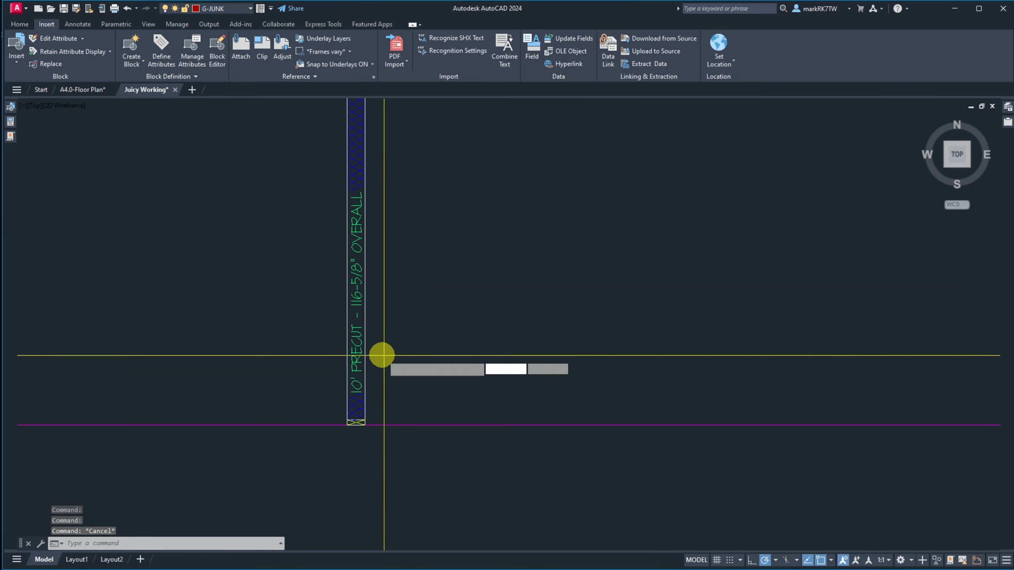
{"action": "left_click", "coordinate": [356, 310]}
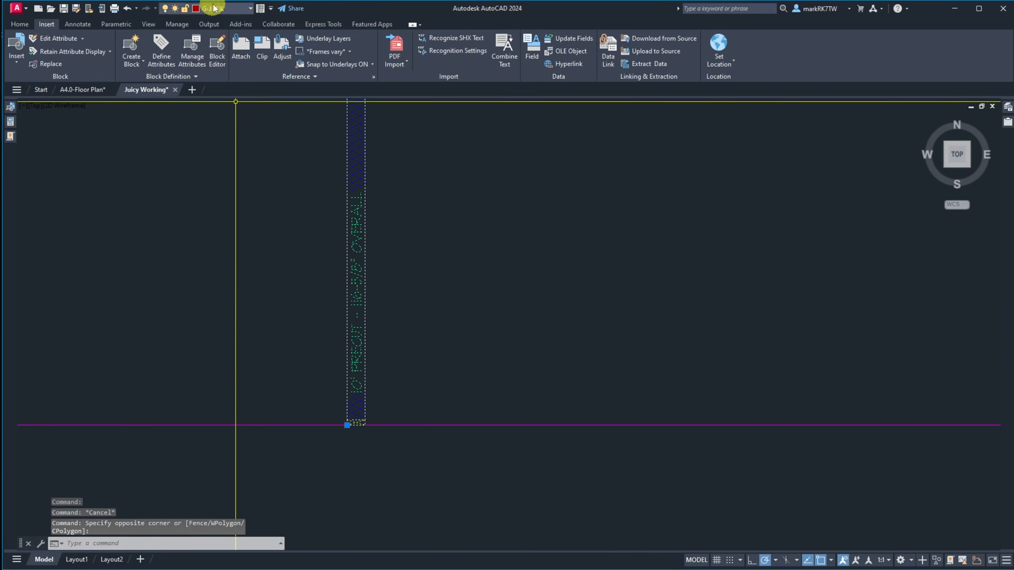
{"action": "key", "text": "Escape"}
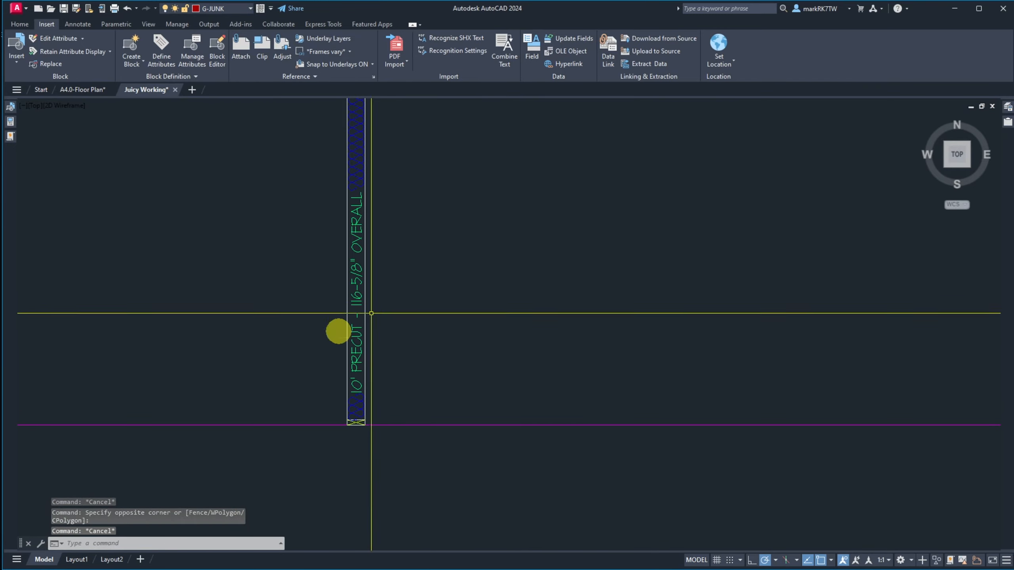
Make D-OBJECT the current layer and draw a vertical line along the left stud wall's outer edge from its top to the baseline.
{"action": "scroll", "coordinate": [311, 399], "scroll_direction": "down", "scroll_amount": 5}
{"action": "scroll", "coordinate": [294, 443], "scroll_direction": "up", "scroll_amount": 2}
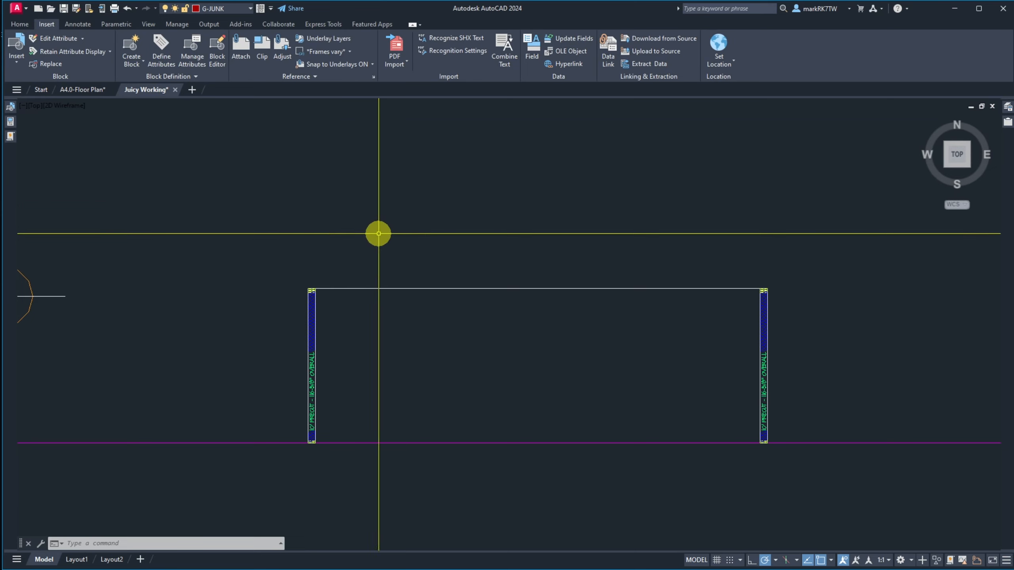
{"action": "left_click", "coordinate": [216, 12]}
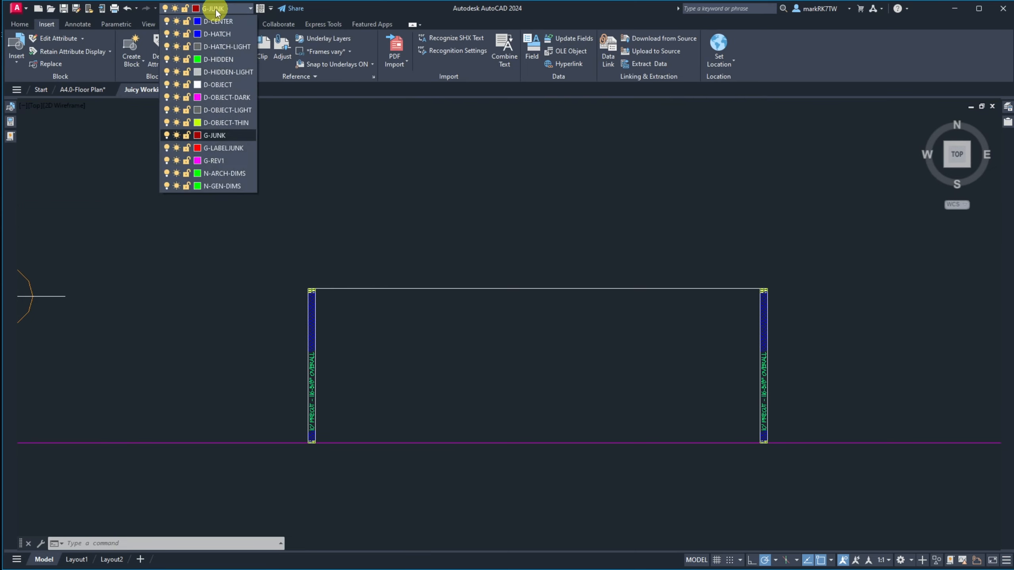
{"action": "left_click", "coordinate": [221, 84]}
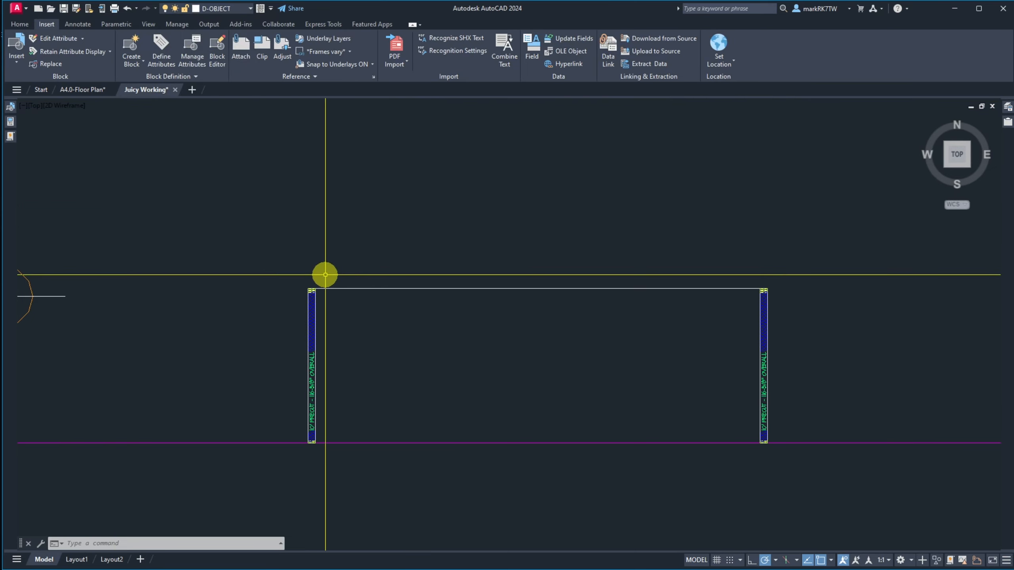
{"action": "type", "text": "l"}
{"action": "key", "text": "Return"}
{"action": "left_click", "coordinate": [310, 289]}
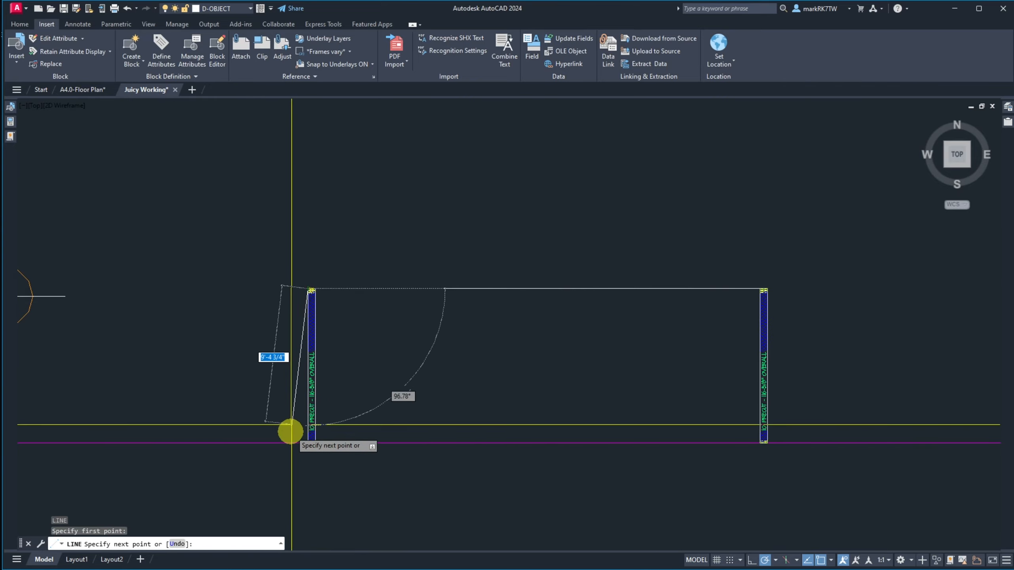
{"action": "left_click", "coordinate": [302, 446]}
{"action": "key", "text": "Return"}
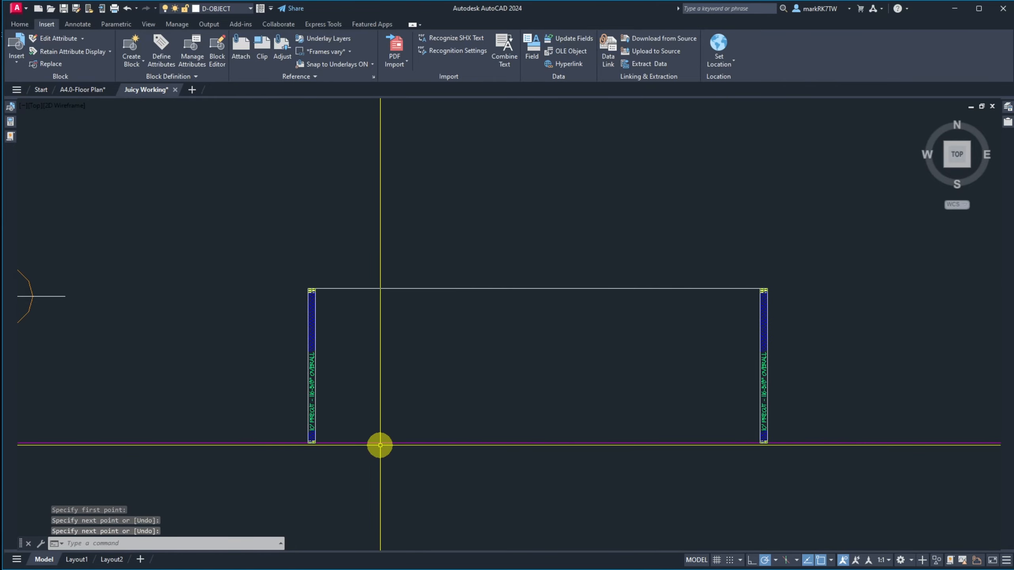
Mirror the left wall's outer edge lines about the midpoint of the horizontal top line, keeping the source objects.
{"action": "type", "text": "mi"}
{"action": "key", "text": "Return"}
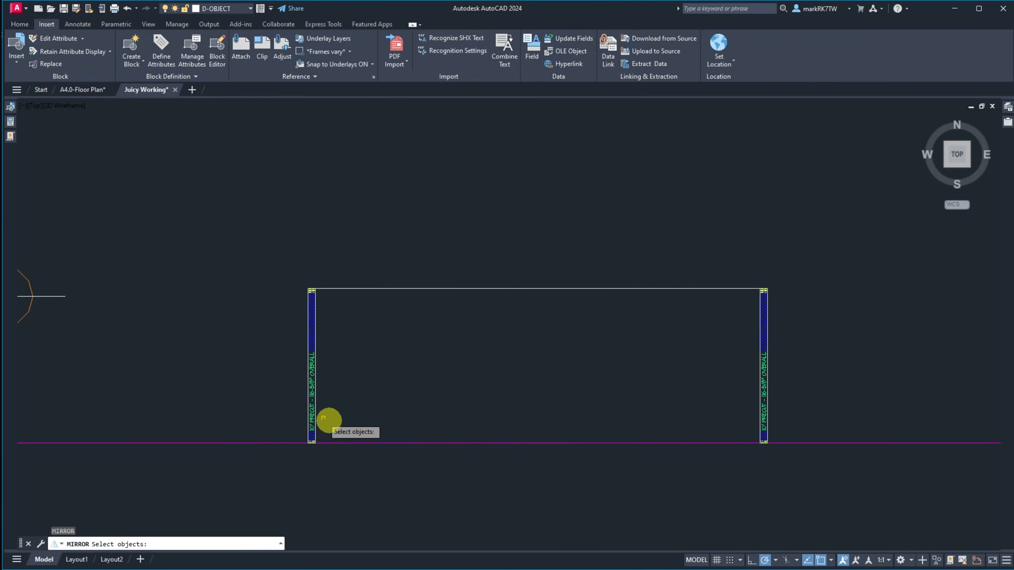
{"action": "left_click", "coordinate": [271, 264]}
{"action": "left_click", "coordinate": [312, 513]}
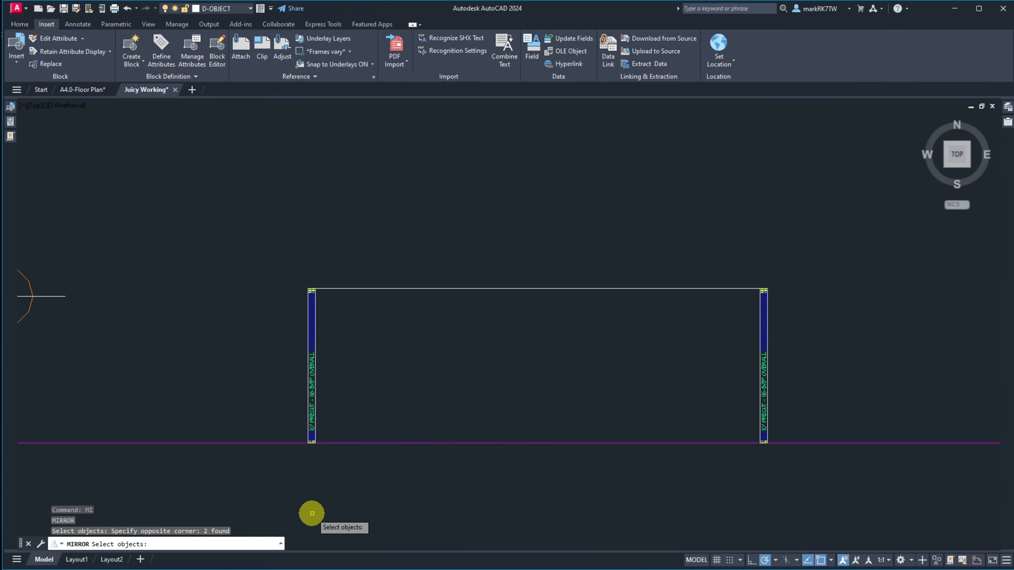
{"action": "key", "text": "Return"}
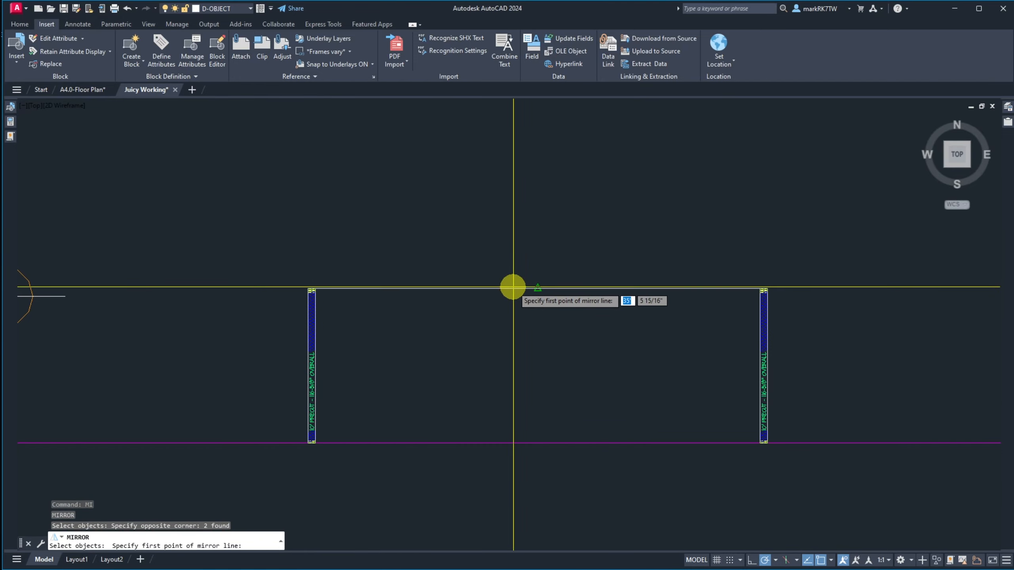
{"action": "left_click", "coordinate": [537, 288]}
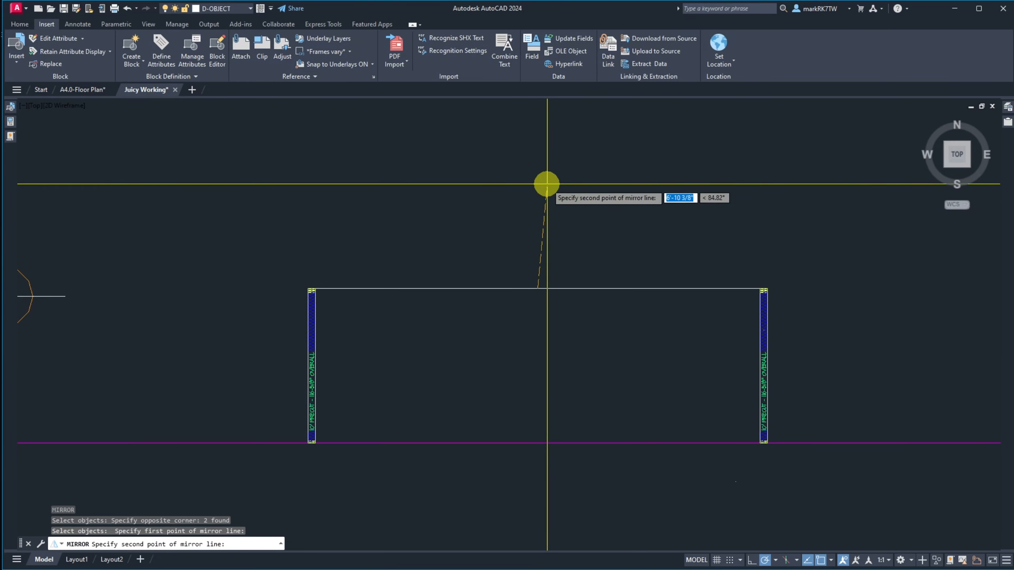
{"action": "left_click", "coordinate": [539, 199]}
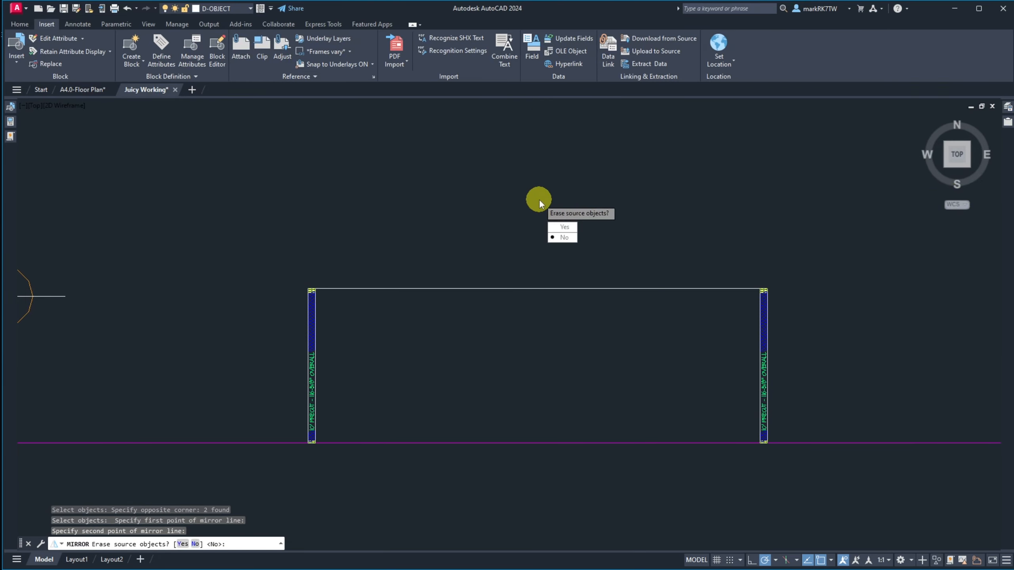
{"action": "key", "text": "Return"}
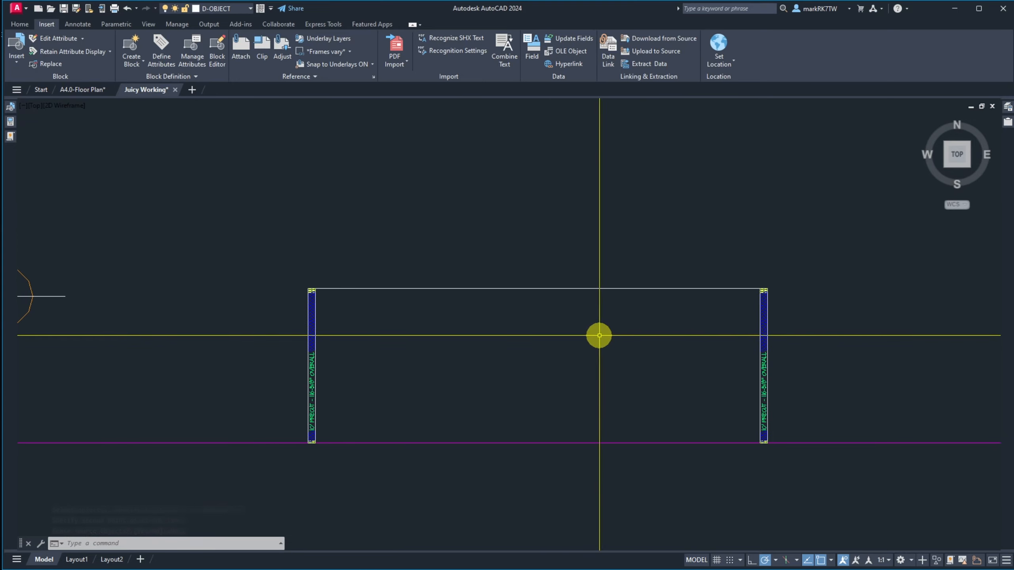
Copy the left stud wall's outer edge lines 7/16" outward, away from the wall.
{"action": "scroll", "coordinate": [248, 403], "scroll_direction": "up", "scroll_amount": 2}
{"action": "scroll", "coordinate": [249, 404], "scroll_direction": "up", "scroll_amount": 3}
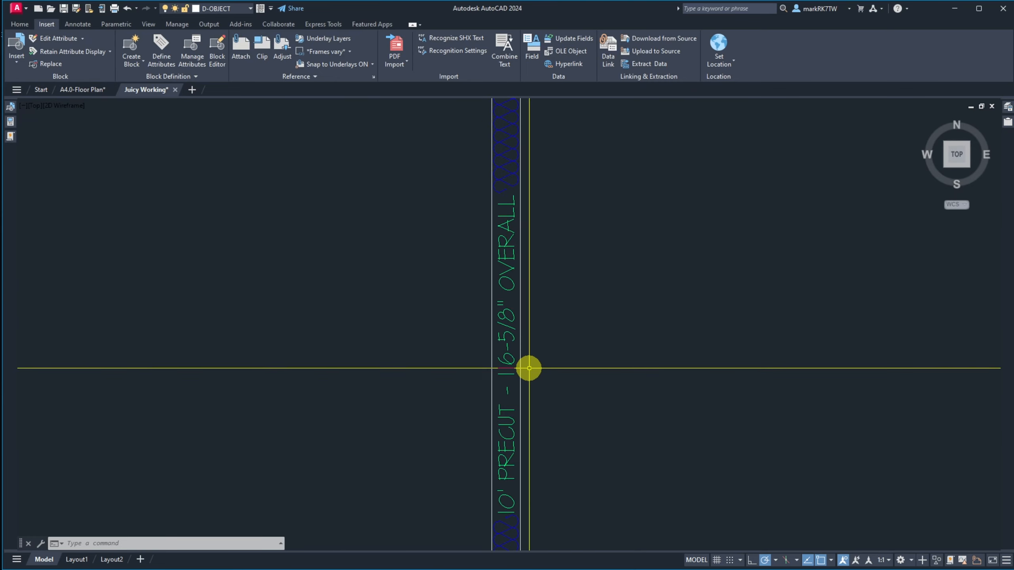
{"action": "scroll", "coordinate": [527, 367], "scroll_direction": "down", "scroll_amount": 3}
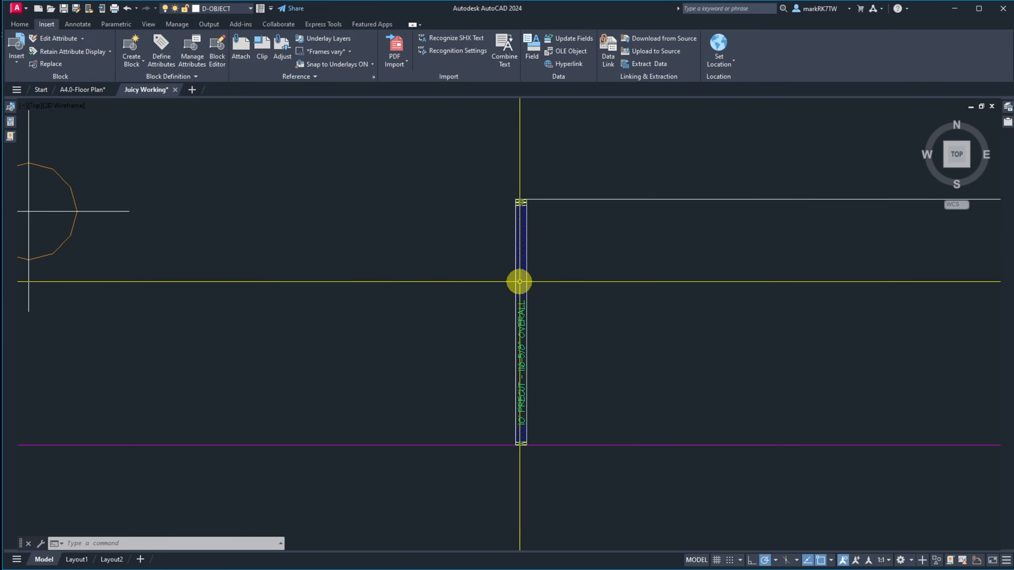
{"action": "type", "text": "co"}
{"action": "key", "text": "Return"}
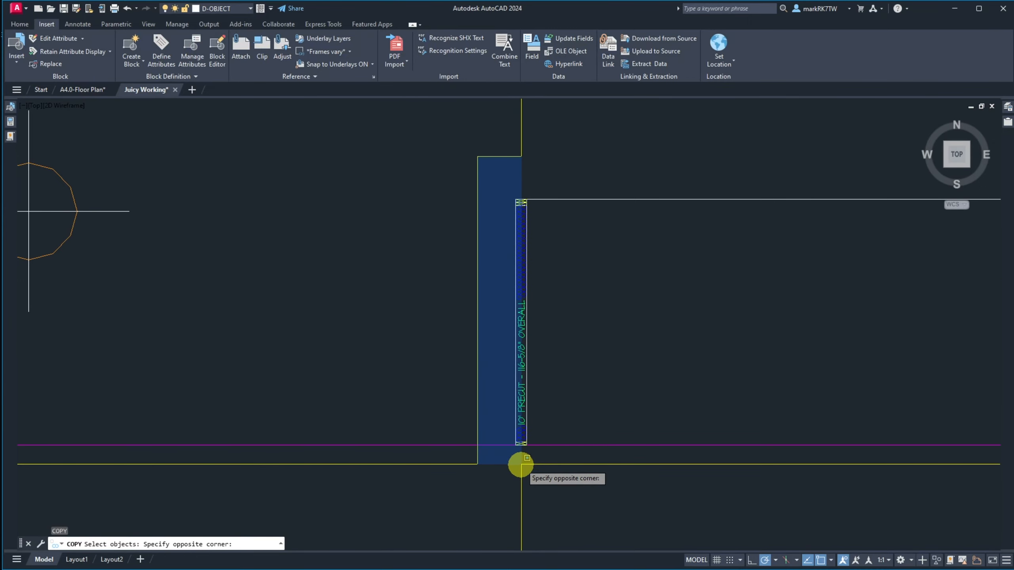
{"action": "left_click", "coordinate": [521, 464]}
{"action": "key", "text": "Return"}
{"action": "left_click", "coordinate": [732, 357]}
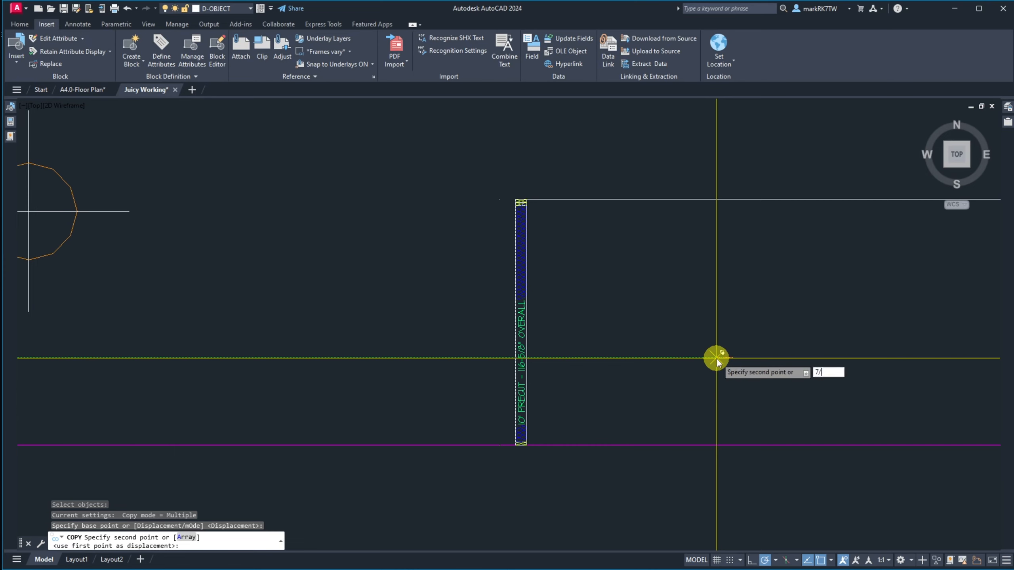
{"action": "key", "text": "Return"}
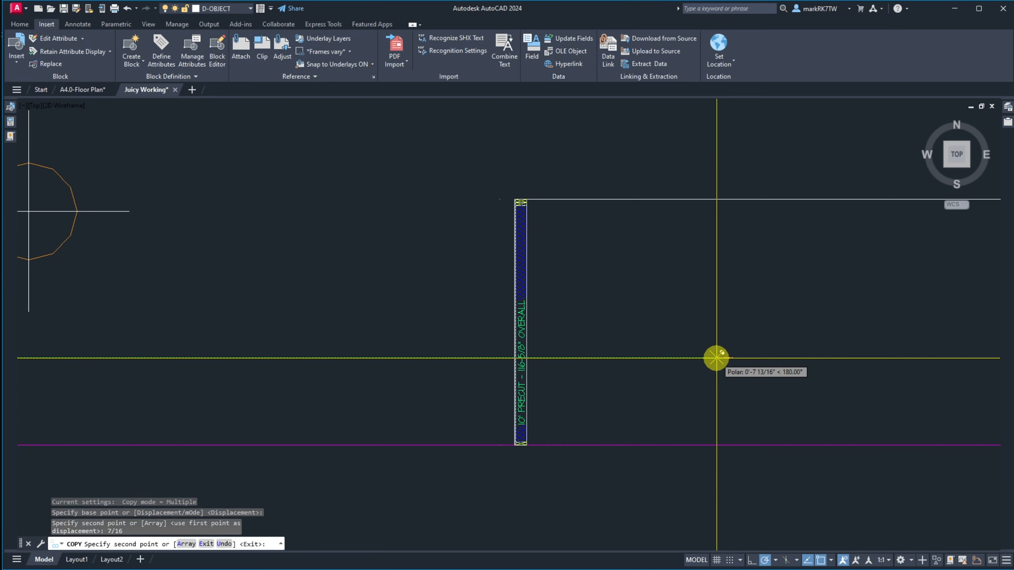
{"action": "key", "text": "Escape"}
Move one of the duplicate lines on the left wall's outer edge onto the sheathing line, using their top endpoints.
{"action": "scroll", "coordinate": [520, 202], "scroll_direction": "up", "scroll_amount": 8}
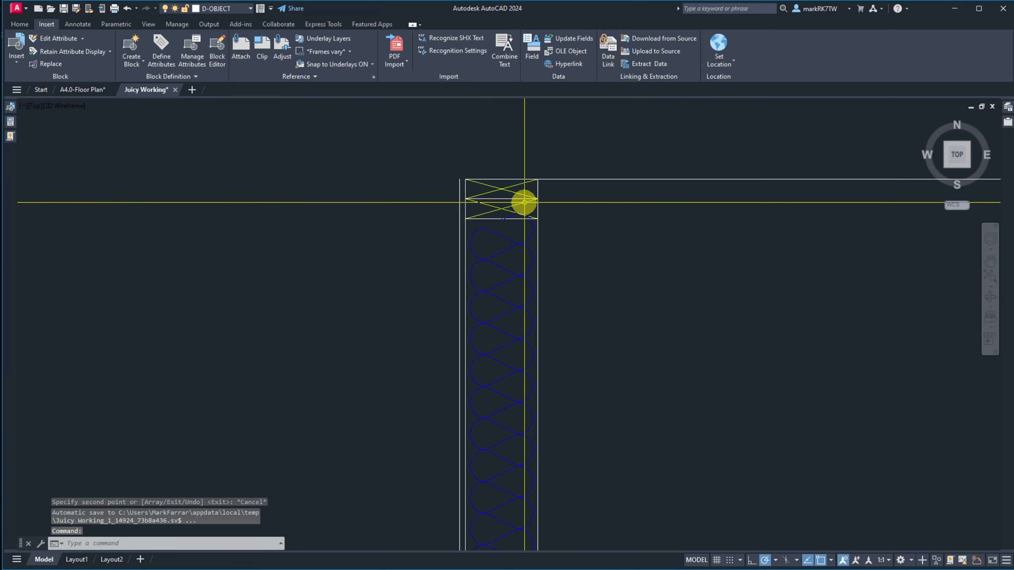
{"action": "scroll", "coordinate": [452, 197], "scroll_direction": "up", "scroll_amount": 4}
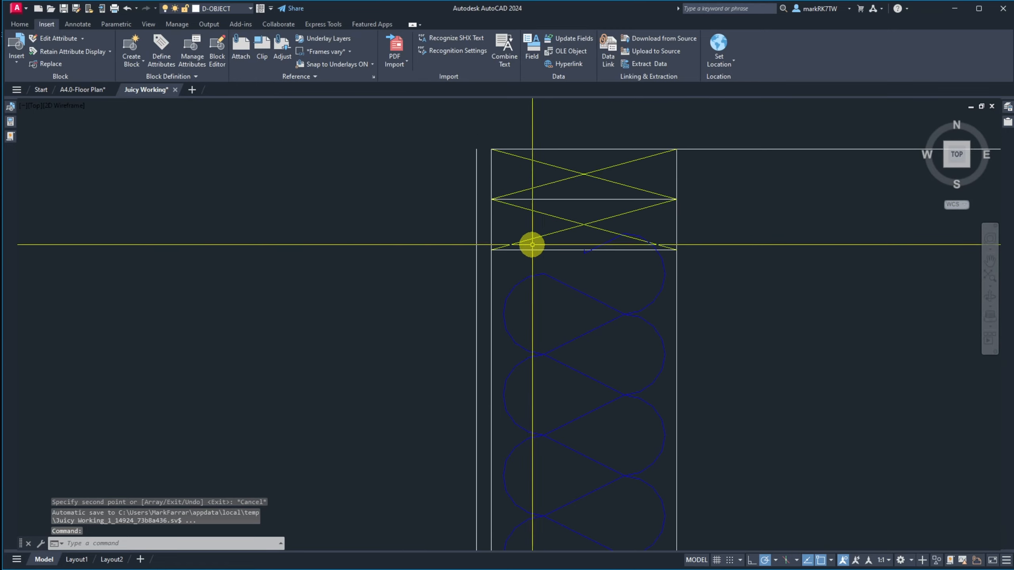
{"action": "left_click", "coordinate": [491, 290]}
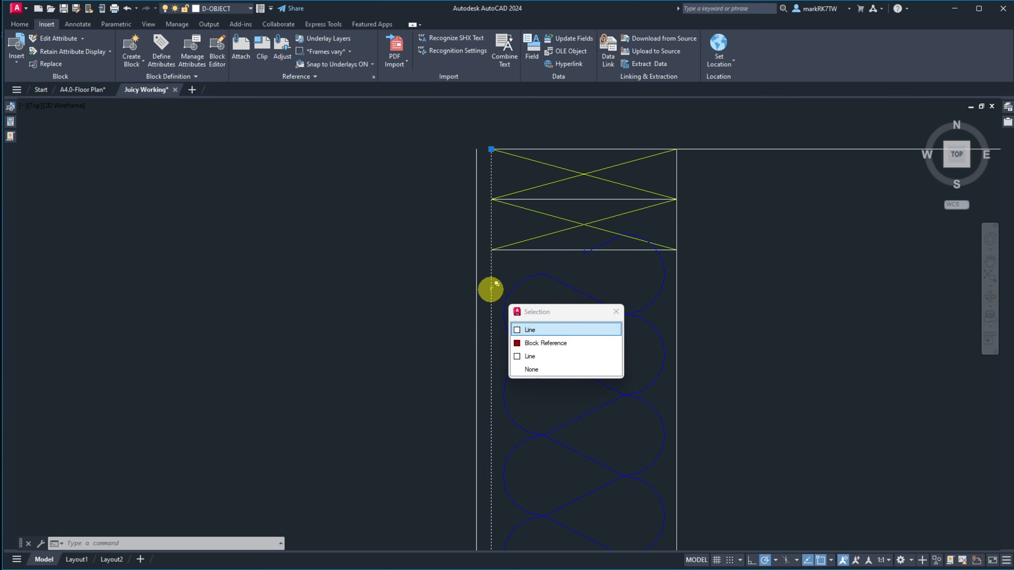
{"action": "left_click", "coordinate": [539, 331]}
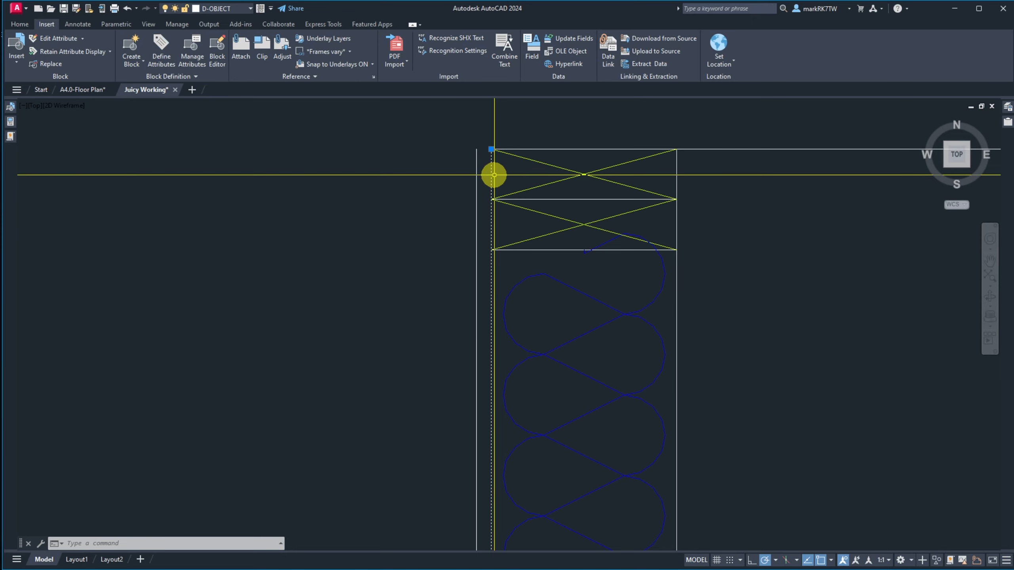
{"action": "type", "text": "m"}
{"action": "key", "text": "space"}
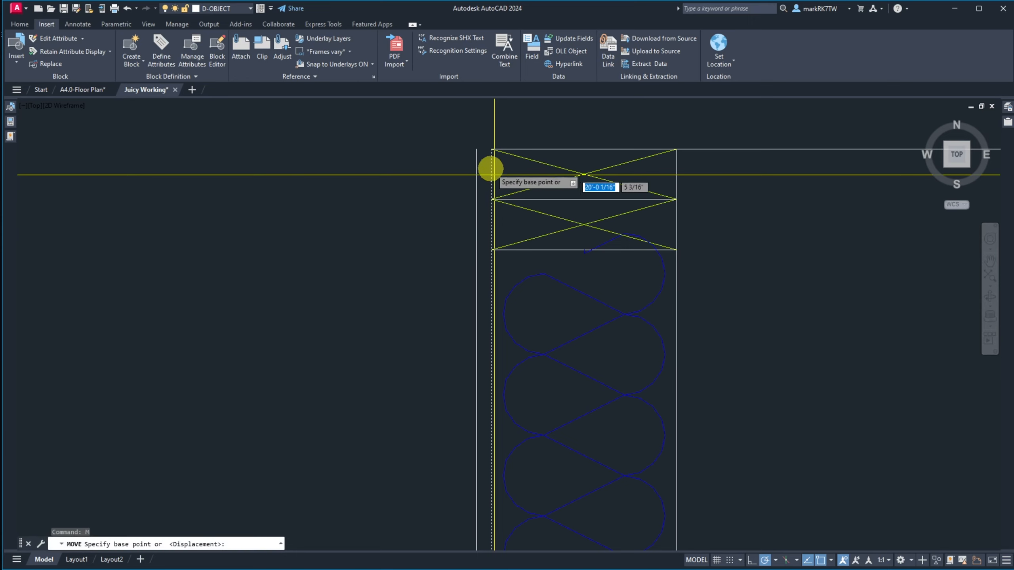
{"action": "left_click", "coordinate": [491, 149]}
{"action": "left_click", "coordinate": [477, 149]}
{"action": "key", "text": "space"}
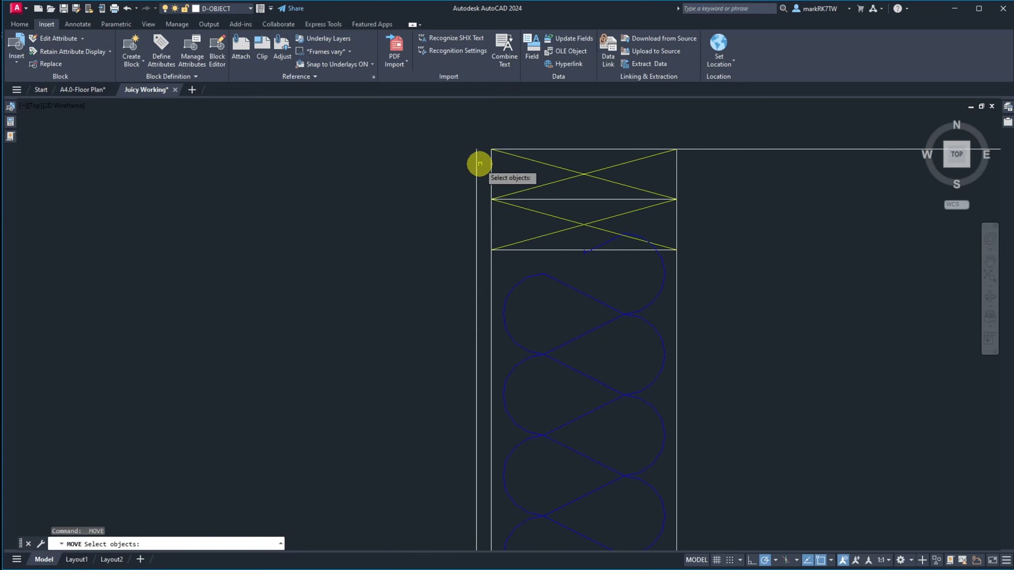
{"action": "key", "text": "Escape"}
{"action": "key", "text": "Escape"}
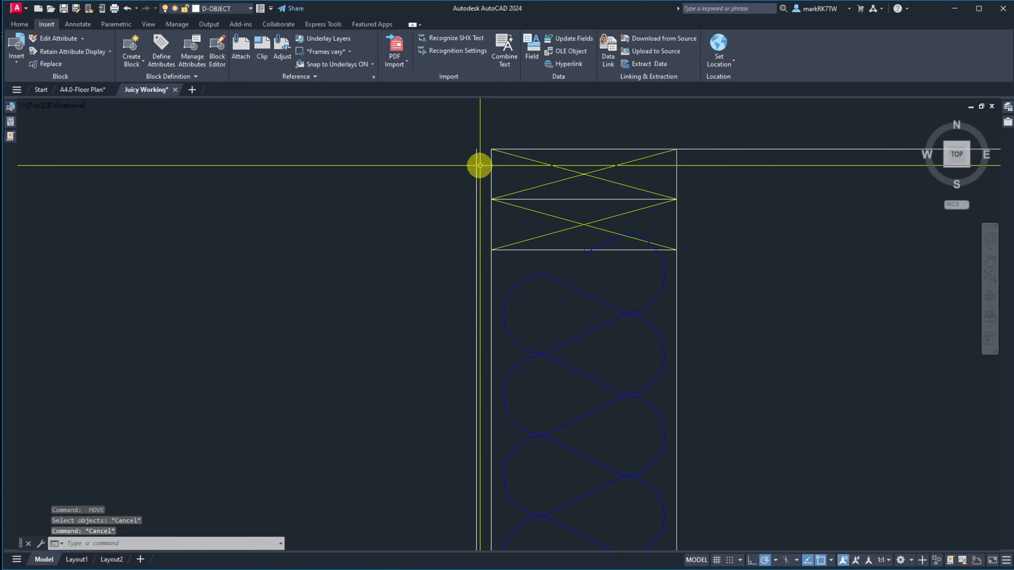
{"action": "type", "text": "m"}
{"action": "key", "text": "space"}
{"action": "left_click", "coordinate": [476, 164]}
{"action": "key", "text": "space"}
{"action": "left_click", "coordinate": [455, 180]}
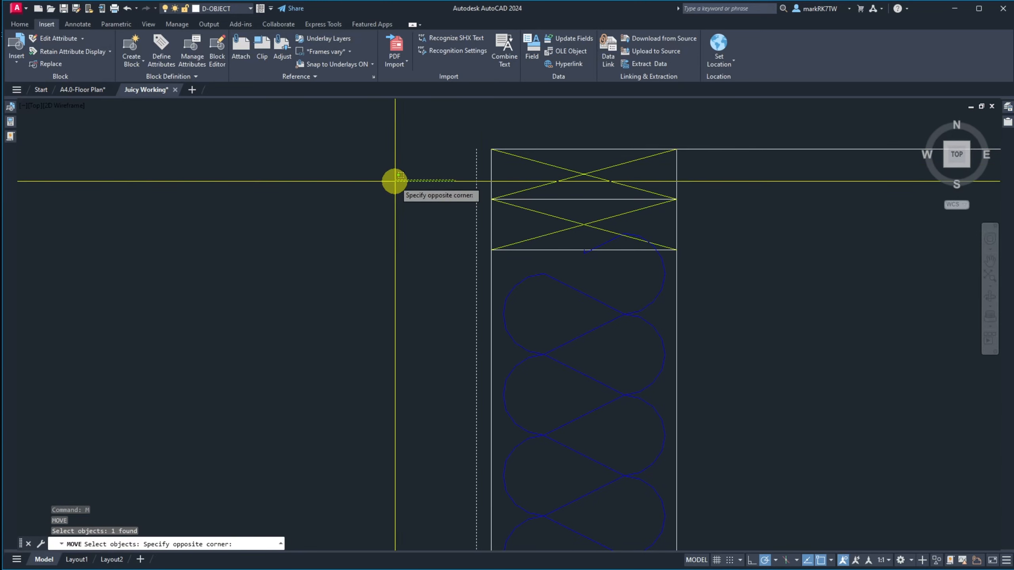
{"action": "key", "text": "Escape"}
{"action": "key", "text": "Escape"}
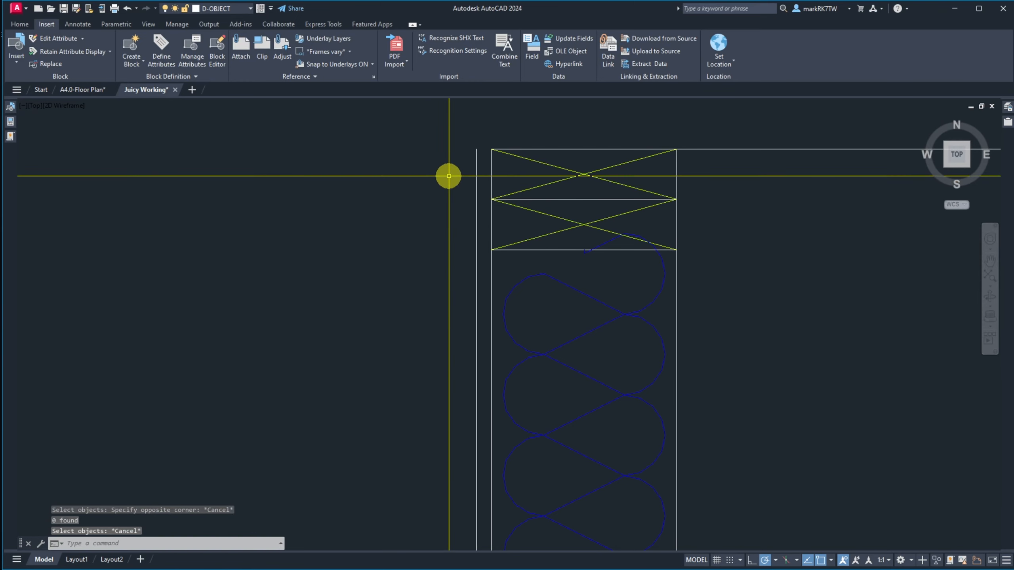
Move one of the overlapping left wall sheathing lines 1" outward, away from the wall.
{"action": "type", "text": "m"}
{"action": "key", "text": "space"}
{"action": "left_click", "coordinate": [474, 186]}
{"action": "key", "text": "space"}
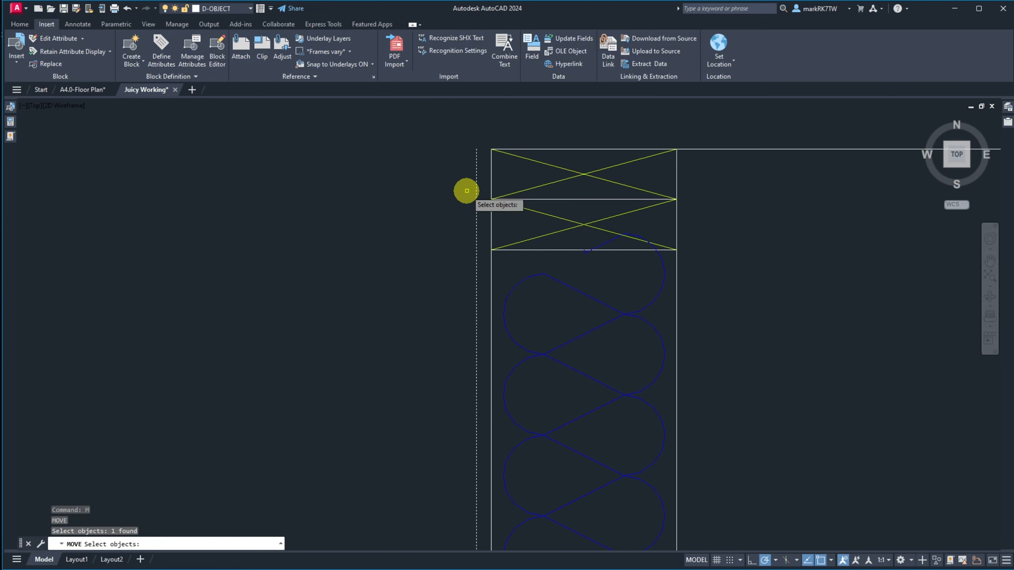
{"action": "key", "text": "space"}
{"action": "left_click", "coordinate": [465, 190]}
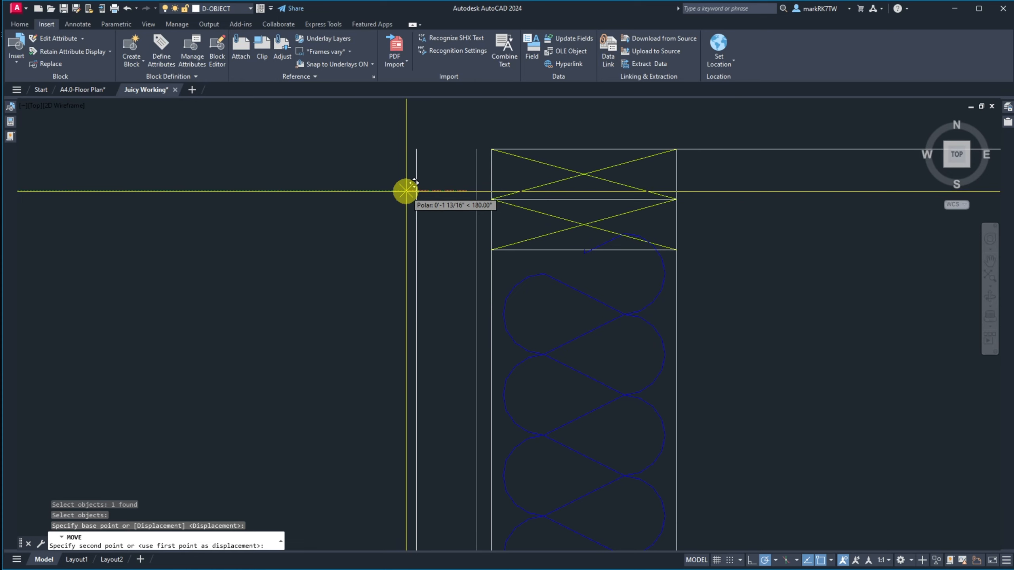
{"action": "type", "text": "1"}
{"action": "key", "text": "Return"}
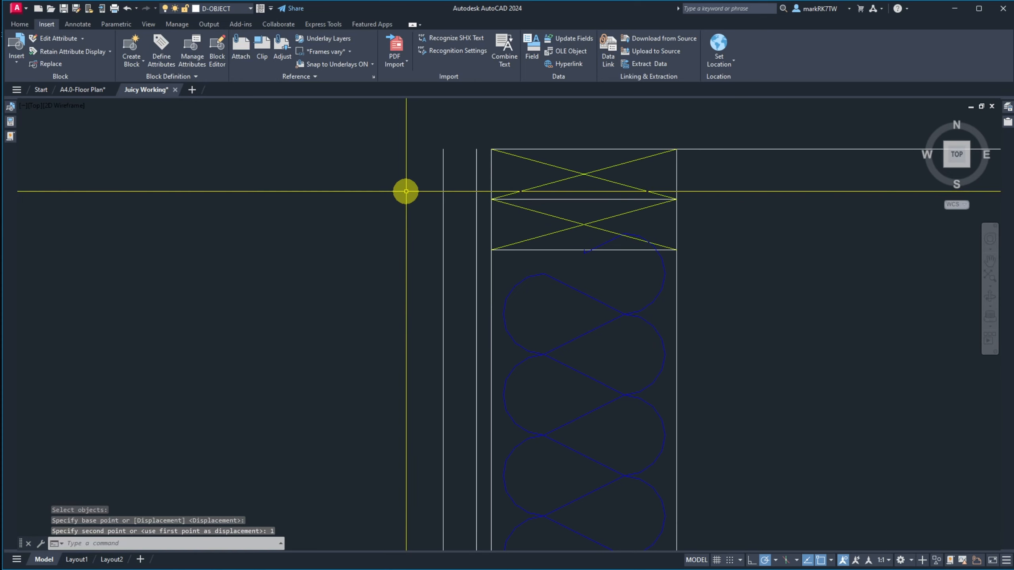
Erase the duplicate lines on the left wall's sheathing face and on the stud wall's outer edge.
{"action": "left_click", "coordinate": [477, 187]}
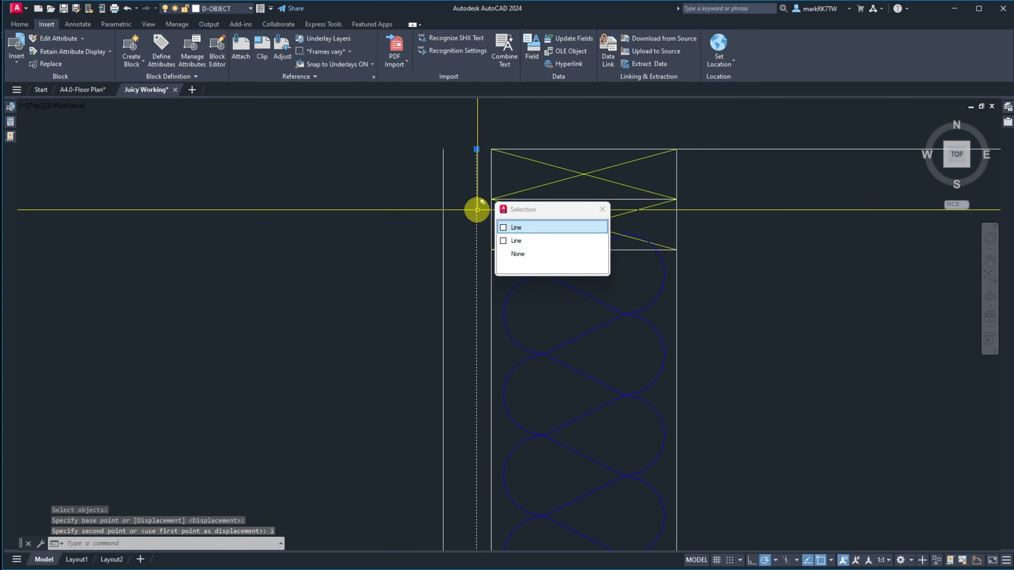
{"action": "left_click", "coordinate": [527, 228]}
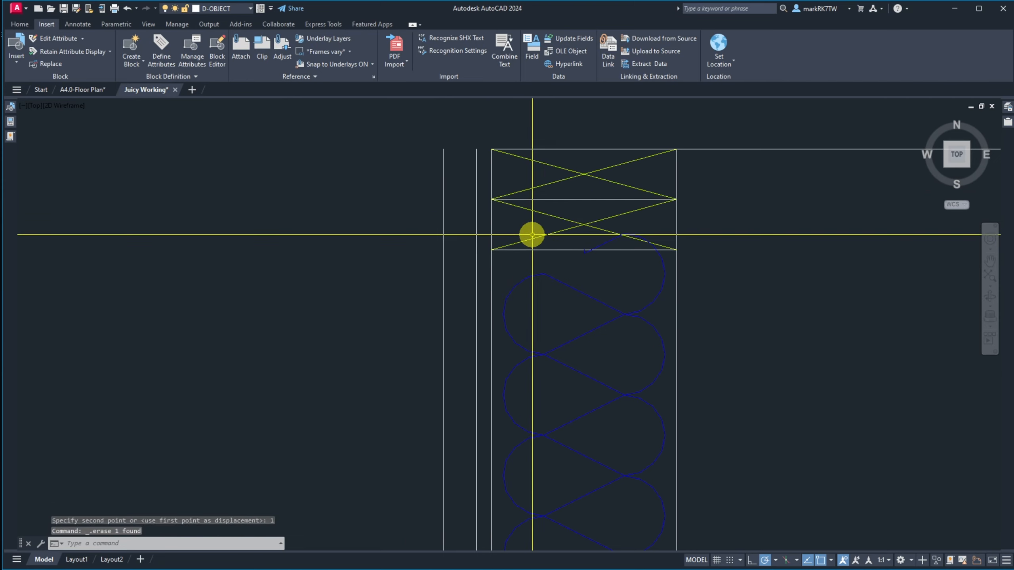
{"action": "left_click", "coordinate": [492, 295]}
{"action": "left_click", "coordinate": [534, 350]}
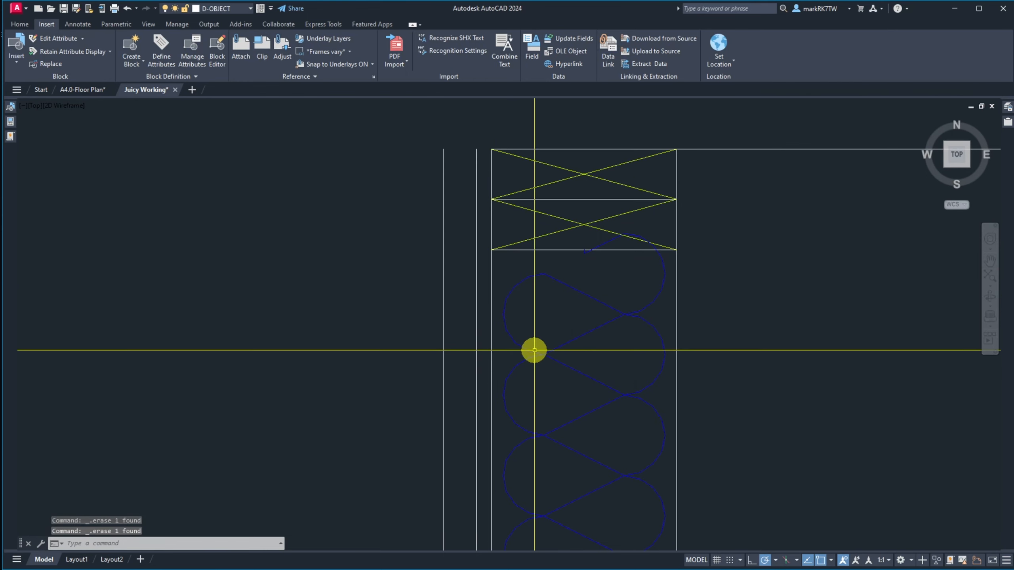
{"action": "key", "text": "Escape"}
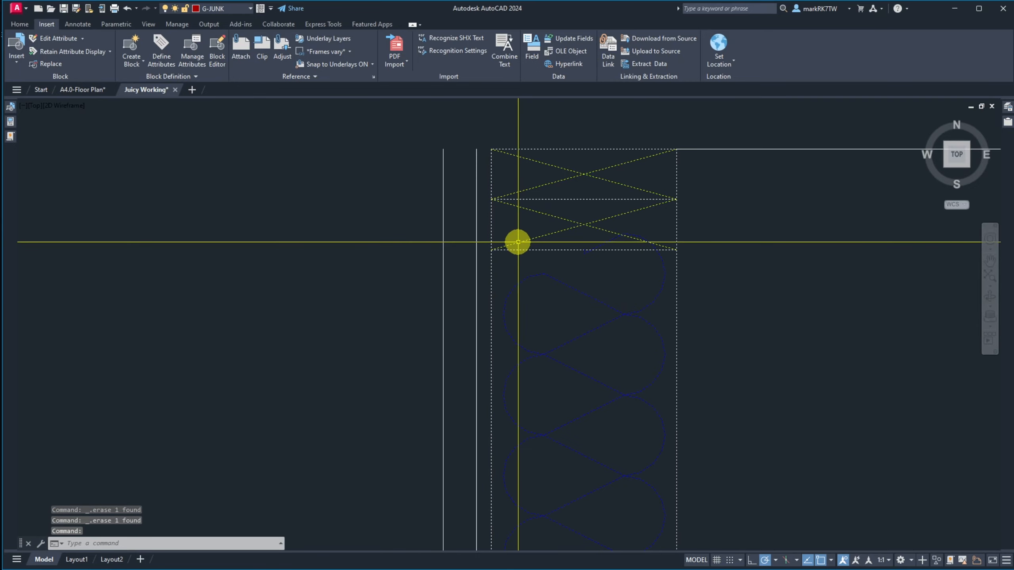
Move one of the overlapping lines on the right stud wall's outer edge 7/16" outward, away from the wall.
{"action": "scroll", "coordinate": [348, 202], "scroll_direction": "down", "scroll_amount": 6}
{"action": "scroll", "coordinate": [348, 202], "scroll_direction": "down", "scroll_amount": 6}
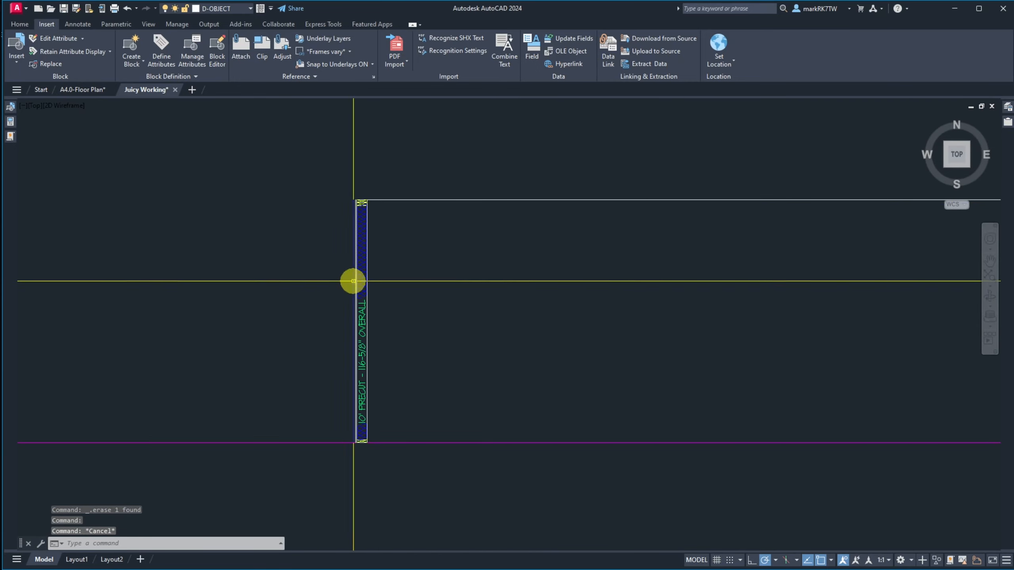
{"action": "scroll", "coordinate": [353, 280], "scroll_direction": "down", "scroll_amount": 4}
{"action": "scroll", "coordinate": [607, 305], "scroll_direction": "up", "scroll_amount": 2}
{"action": "scroll", "coordinate": [607, 304], "scroll_direction": "up", "scroll_amount": 5}
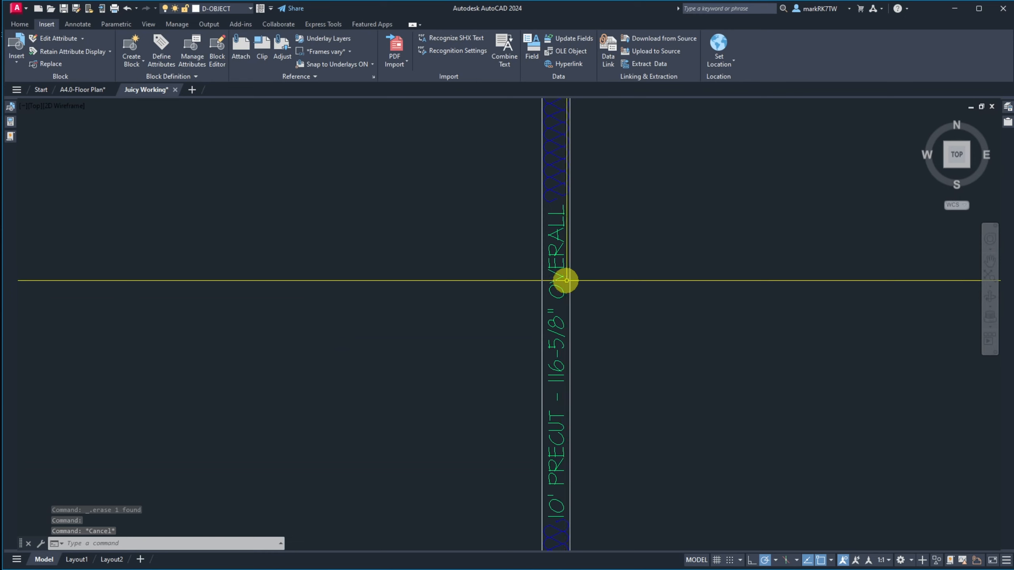
{"action": "left_click", "coordinate": [585, 307]}
{"action": "left_click", "coordinate": [597, 324]}
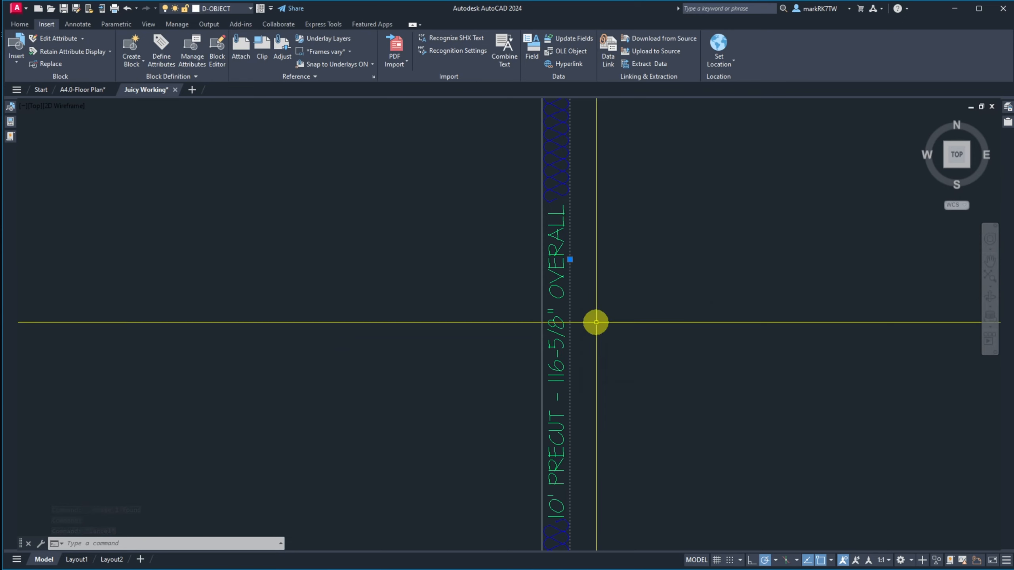
{"action": "type", "text": "m"}
{"action": "key", "text": "Return"}
{"action": "left_click", "coordinate": [625, 366]}
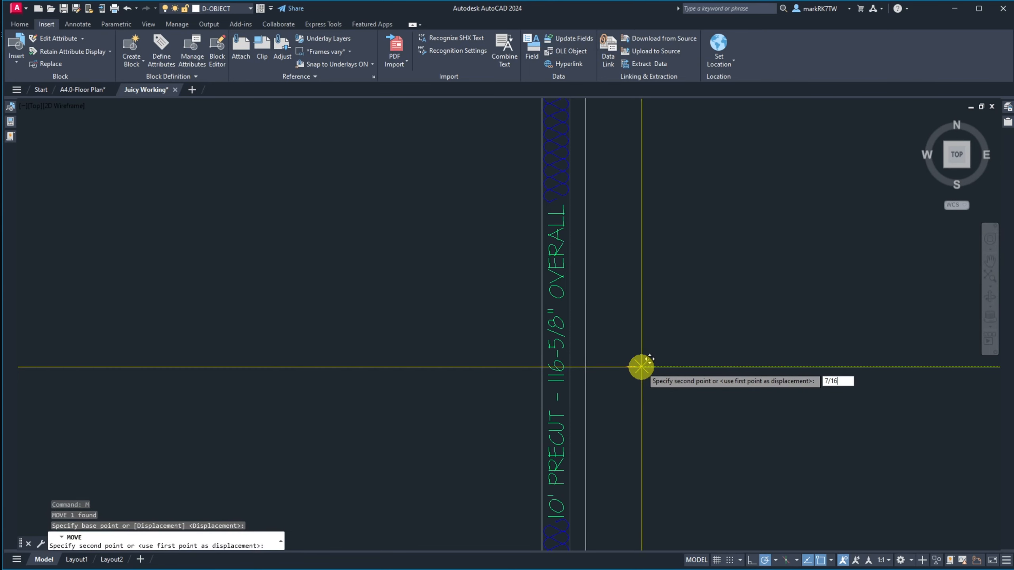
{"action": "key", "text": "Return"}
Move another line from the right stud wall's outer edge 1-7/16" outward, away from the wall.
{"action": "key", "text": "Return"}
{"action": "key", "text": "Return"}
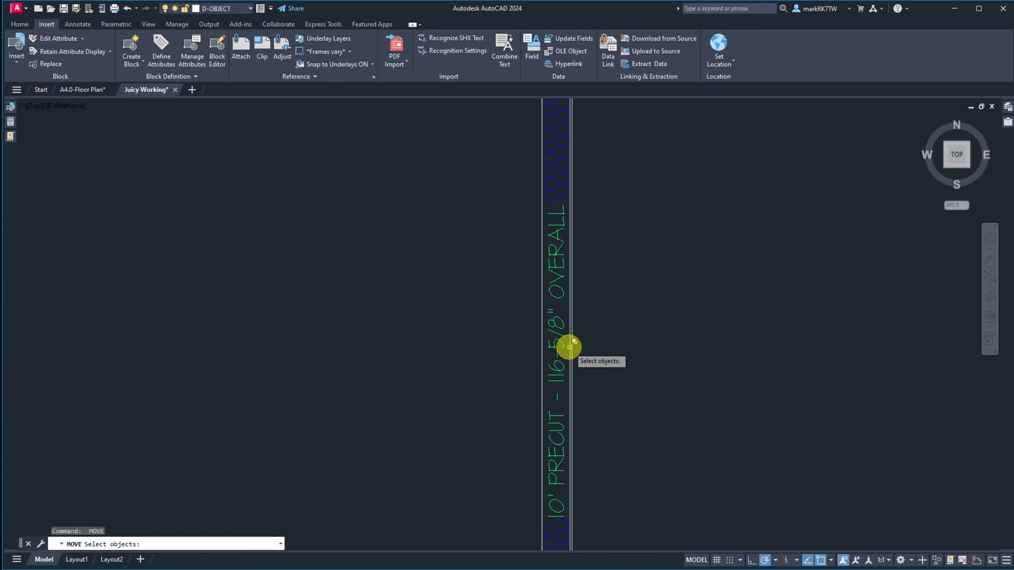
{"action": "left_click", "coordinate": [570, 345]}
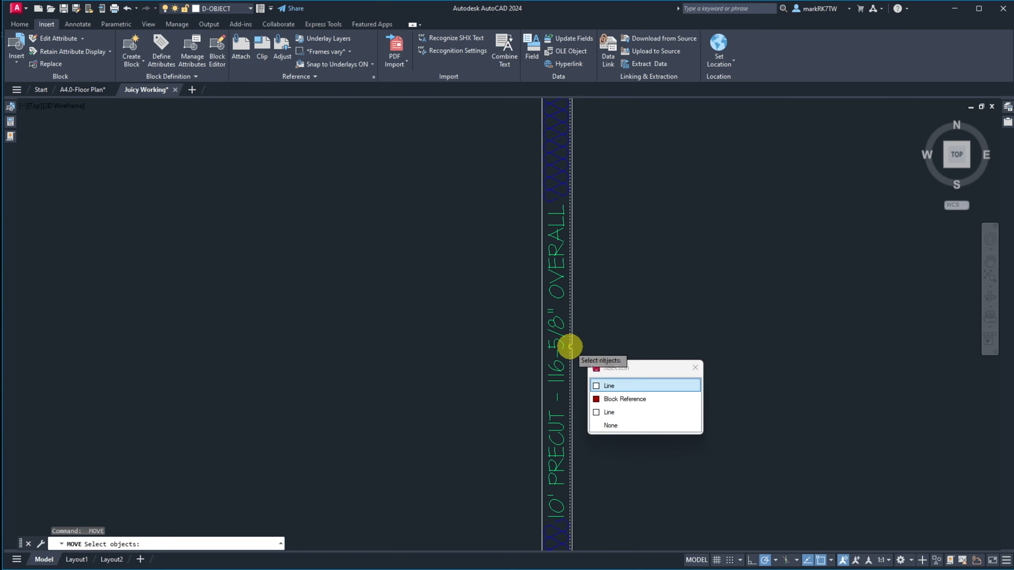
{"action": "left_click", "coordinate": [605, 386]}
{"action": "key", "text": "Return"}
{"action": "left_click", "coordinate": [604, 383]}
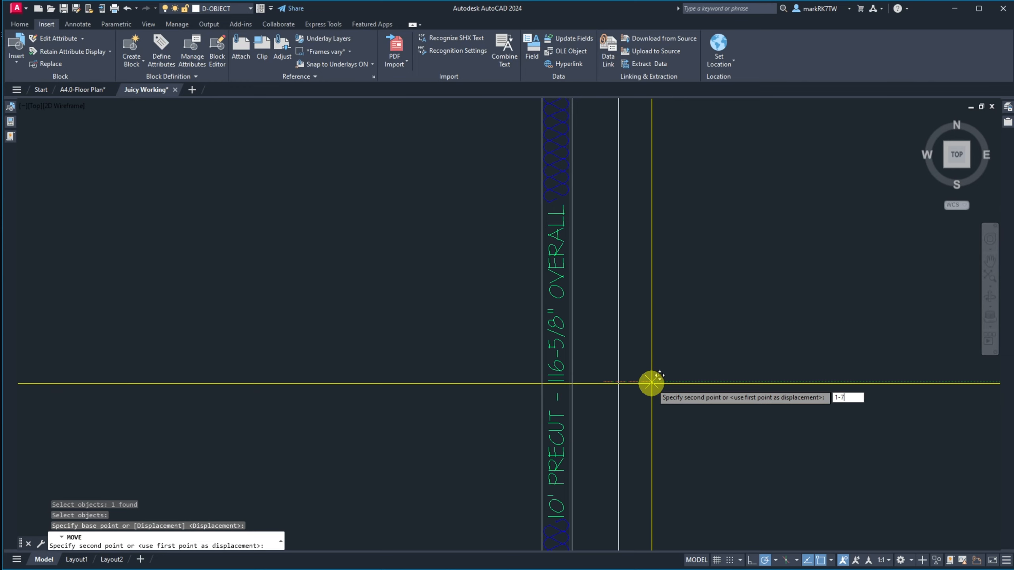
{"action": "type", "text": "1-7/16"}
{"action": "key", "text": "Return"}
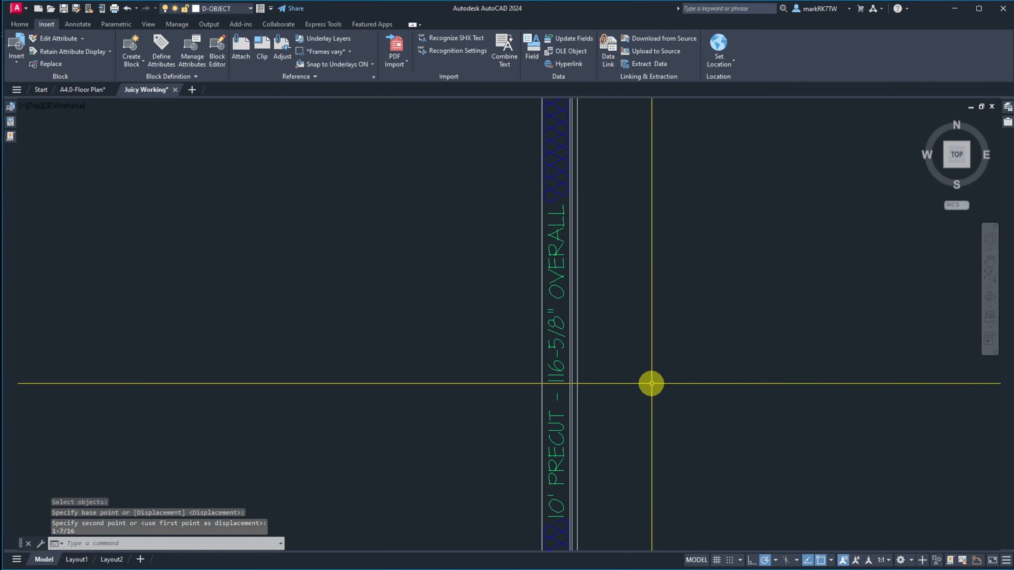
Erase the two leftover overlapping lines along the right stud wall's outer edge.
{"action": "type", "text": "e"}
{"action": "key", "text": "Return"}
{"action": "left_click", "coordinate": [570, 393]}
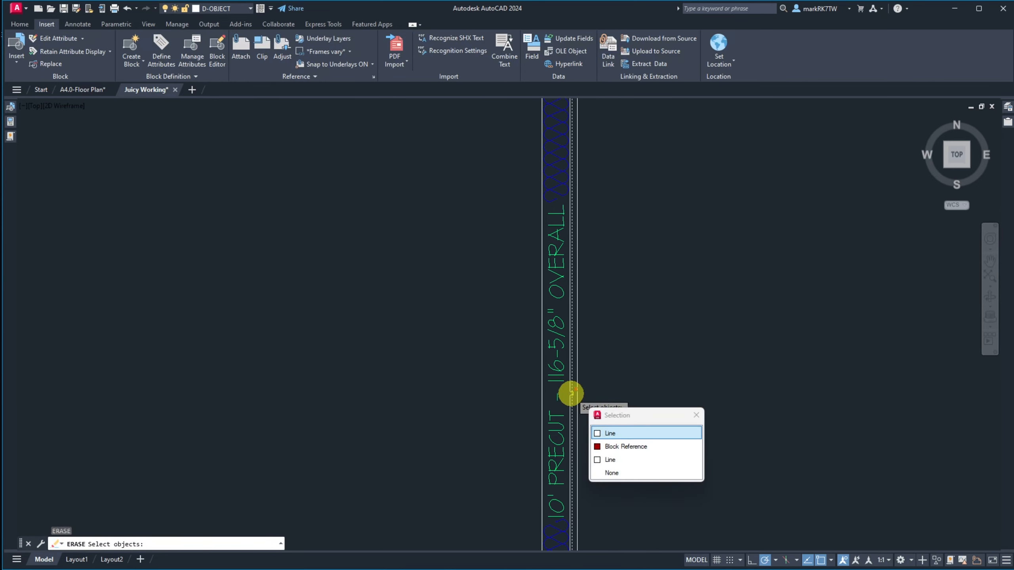
{"action": "key", "text": "Return"}
{"action": "key", "text": "Return"}
{"action": "key", "text": "Return"}
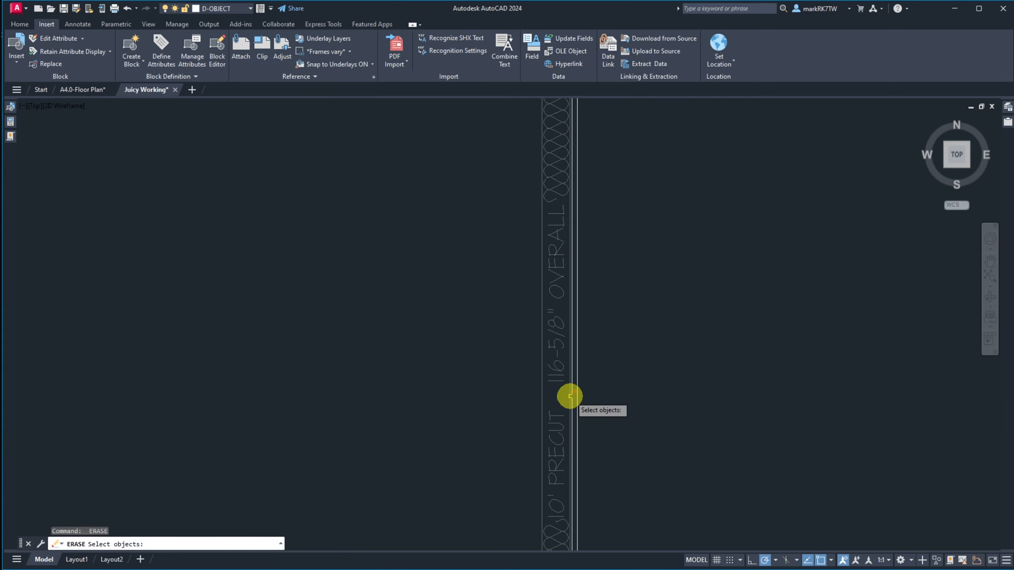
{"action": "left_click", "coordinate": [570, 396]}
{"action": "left_click", "coordinate": [615, 442]}
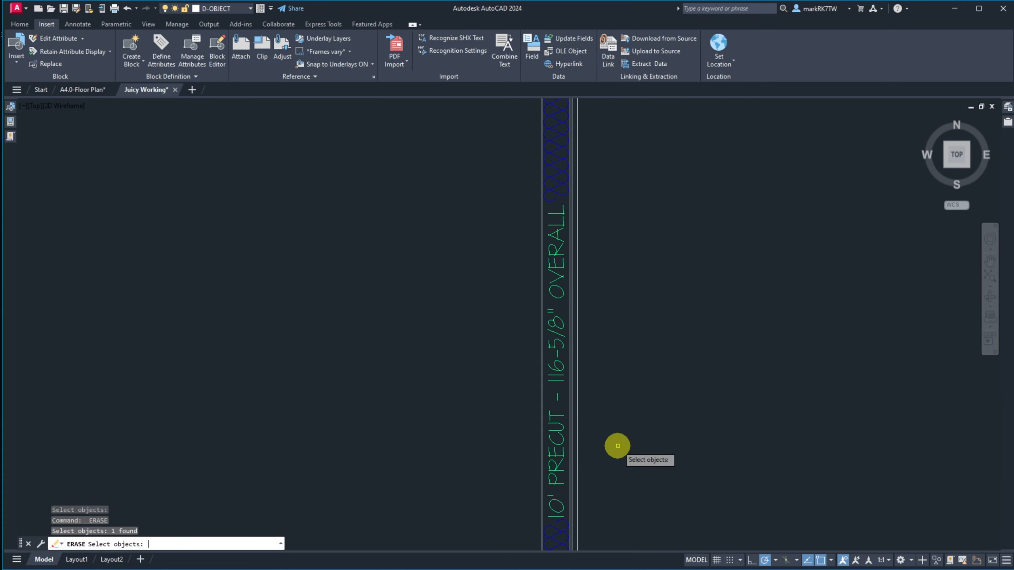
{"action": "key", "text": "Return"}
Copy the left stud wall block from its lower outer corner to the second elevation's left reference line at the baseline.
{"action": "scroll", "coordinate": [731, 316], "scroll_direction": "down", "scroll_amount": 5}
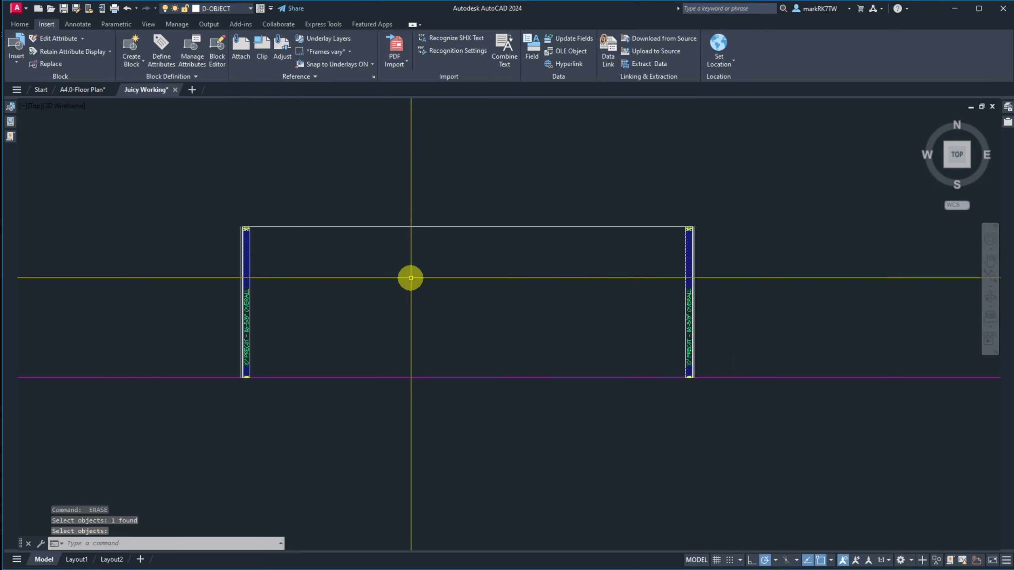
{"action": "scroll", "coordinate": [264, 240], "scroll_direction": "up", "scroll_amount": 2}
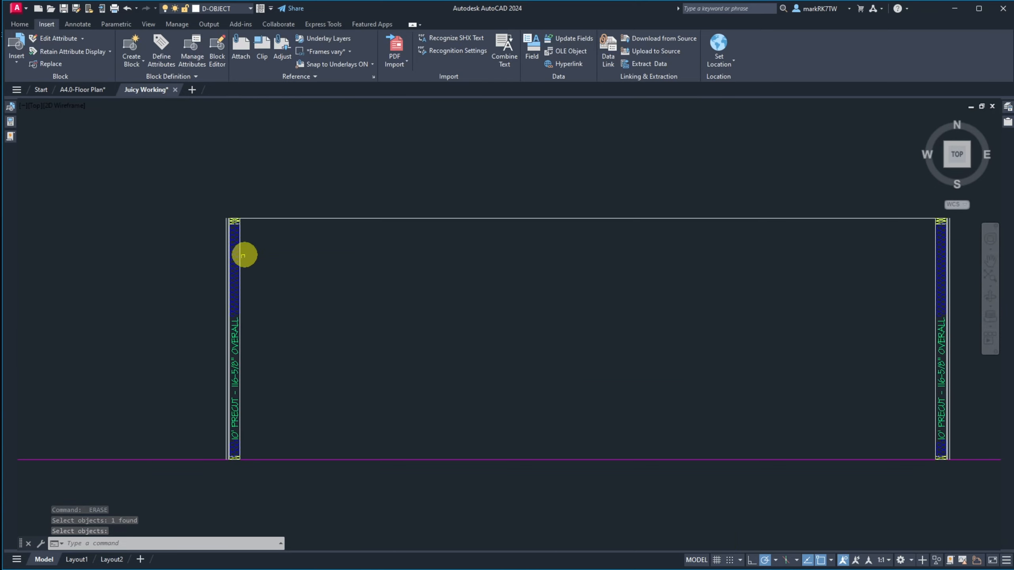
{"action": "scroll", "coordinate": [224, 259], "scroll_direction": "down", "scroll_amount": 2}
{"action": "scroll", "coordinate": [281, 249], "scroll_direction": "down", "scroll_amount": 4}
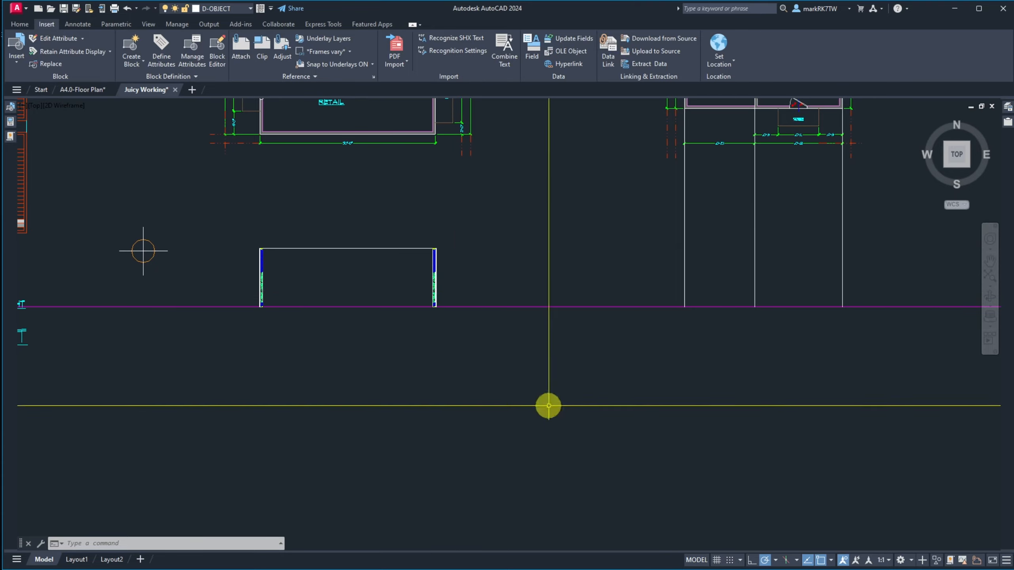
{"action": "scroll", "coordinate": [247, 279], "scroll_direction": "up", "scroll_amount": 6}
{"action": "type", "text": "co"}
{"action": "key", "text": "space"}
{"action": "left_click", "coordinate": [332, 293]}
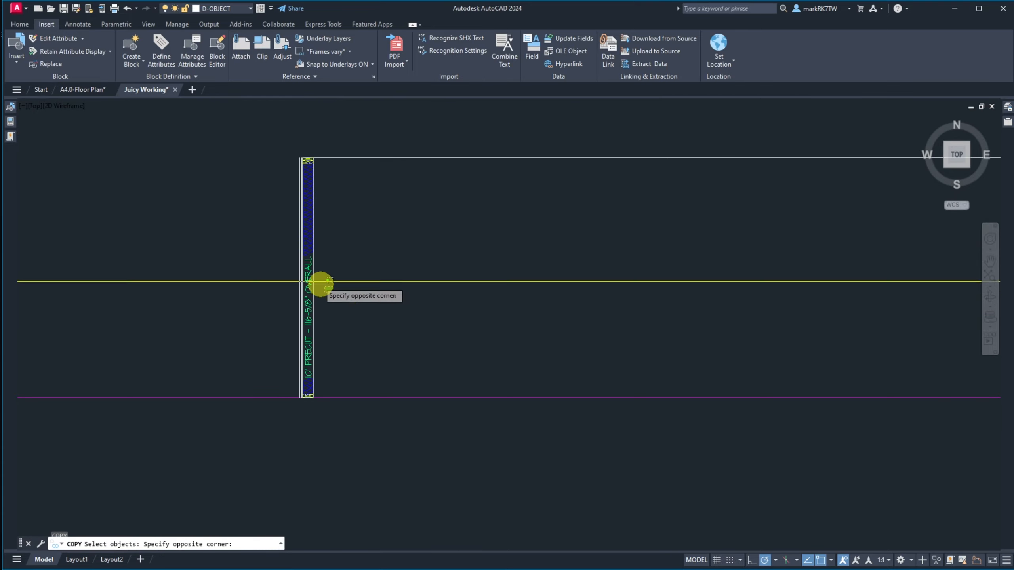
{"action": "left_click", "coordinate": [311, 258]}
{"action": "scroll", "coordinate": [315, 416], "scroll_direction": "up", "scroll_amount": 8}
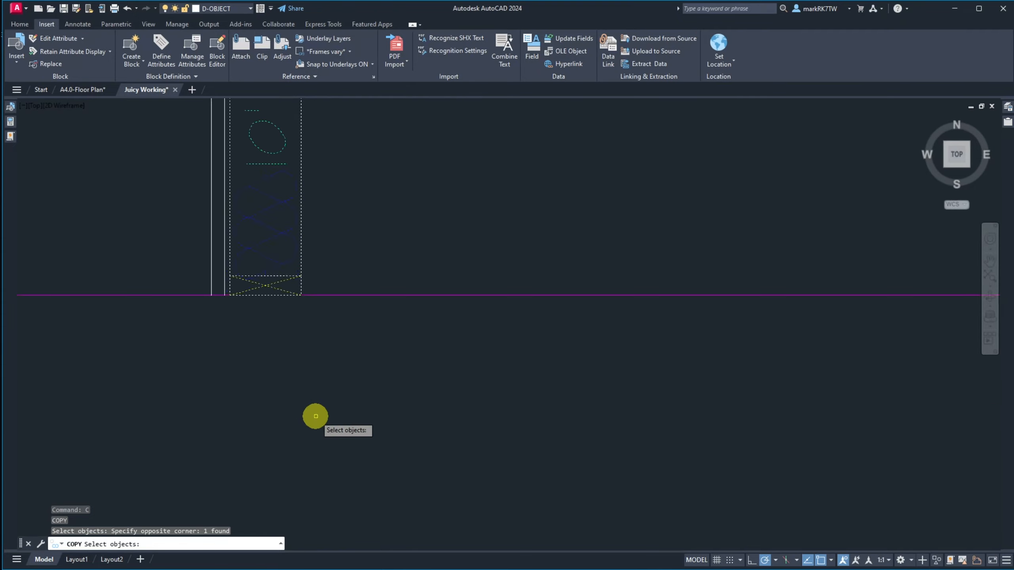
{"action": "key", "text": "Return"}
{"action": "left_click", "coordinate": [230, 295]}
{"action": "scroll", "coordinate": [190, 322], "scroll_direction": "down", "scroll_amount": 5}
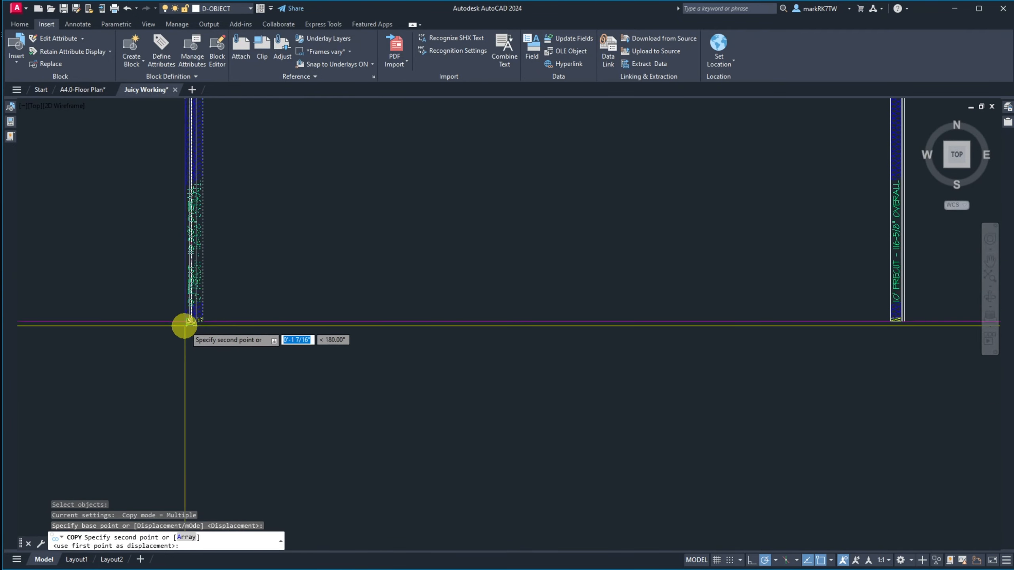
{"action": "scroll", "coordinate": [678, 339], "scroll_direction": "down", "scroll_amount": 5}
{"action": "scroll", "coordinate": [708, 344], "scroll_direction": "up", "scroll_amount": 6}
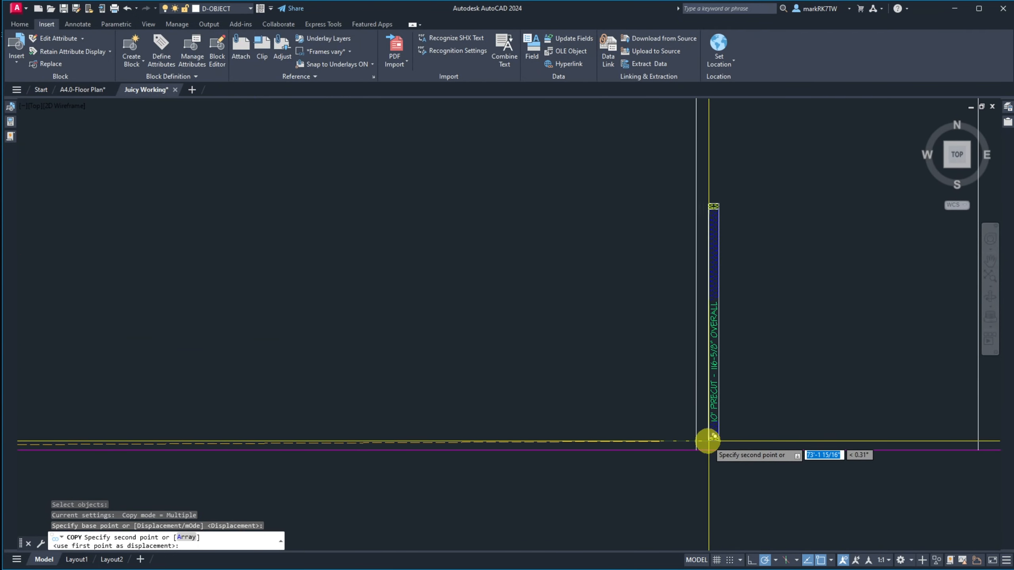
{"action": "left_click", "coordinate": [700, 444]}
{"action": "key", "text": "Return"}
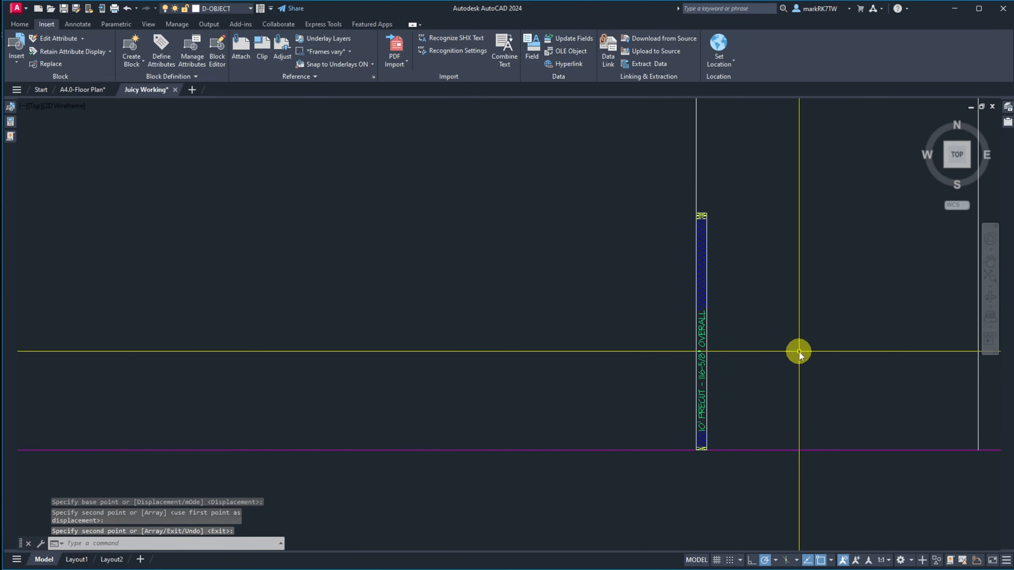
Erase the reference line above the second elevation's left stud wall.
{"action": "scroll", "coordinate": [799, 351], "scroll_direction": "down", "scroll_amount": 5}
{"action": "type", "text": "e"}
{"action": "key", "text": "Return"}
{"action": "left_click", "coordinate": [762, 296]}
{"action": "left_click", "coordinate": [814, 299]}
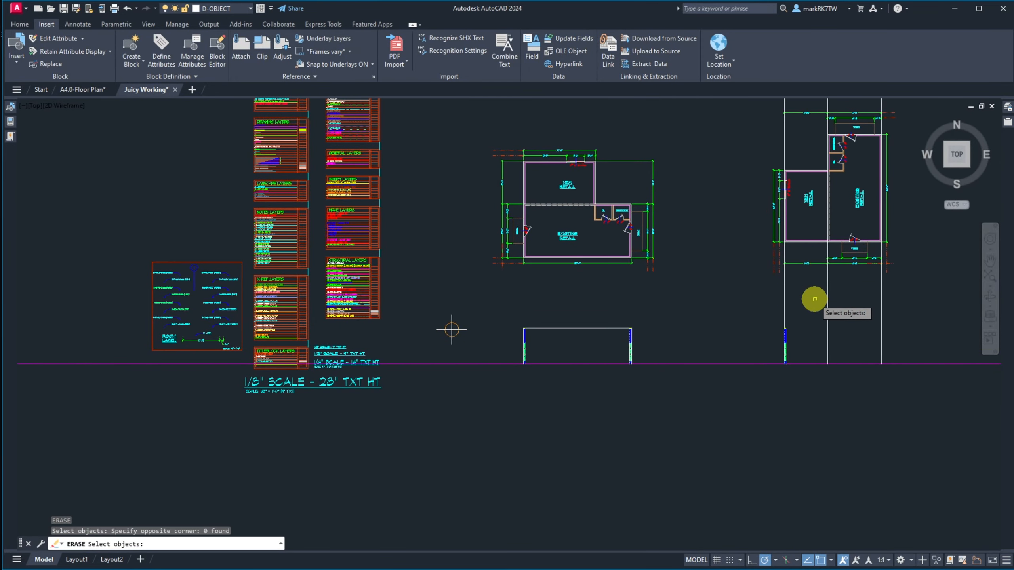
{"action": "left_click", "coordinate": [808, 298]}
{"action": "left_click", "coordinate": [766, 296]}
Copy the first elevation's right stud wall block from its lower outer corner to the second elevation's right reference line at the baseline.
{"action": "scroll", "coordinate": [600, 349], "scroll_direction": "up", "scroll_amount": 8}
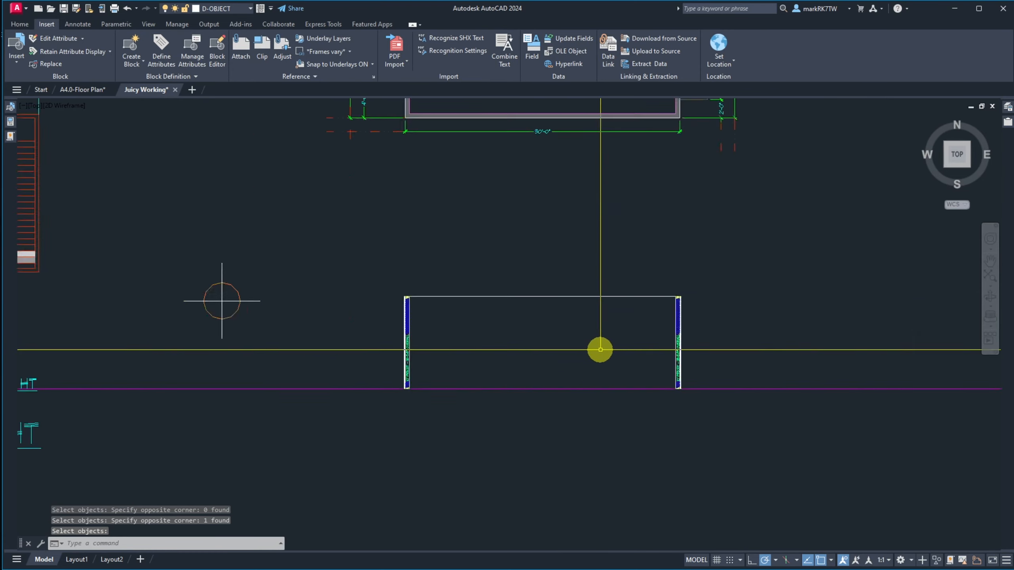
{"action": "type", "text": "co"}
{"action": "key", "text": "Return"}
{"action": "left_click", "coordinate": [893, 387]}
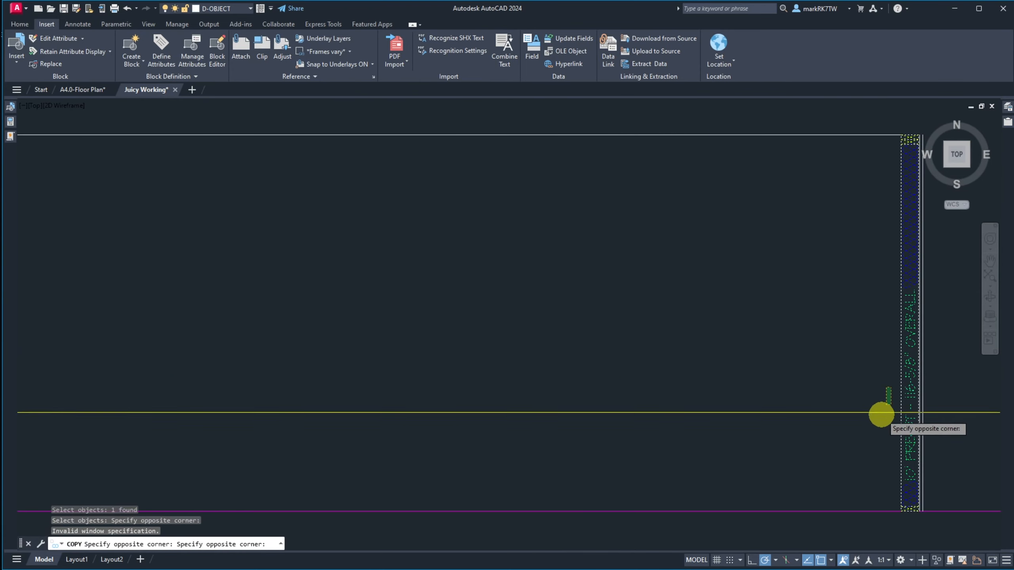
{"action": "left_click", "coordinate": [812, 479]}
{"action": "key", "text": "Return"}
{"action": "left_click", "coordinate": [914, 516]}
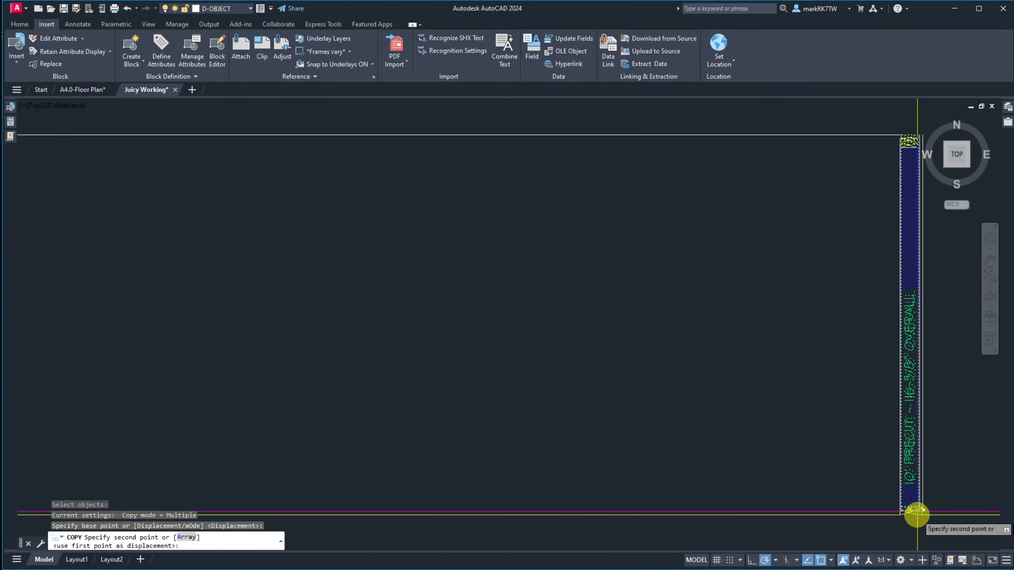
{"action": "scroll", "coordinate": [671, 448], "scroll_direction": "down", "scroll_amount": 6}
{"action": "scroll", "coordinate": [948, 468], "scroll_direction": "up", "scroll_amount": 4}
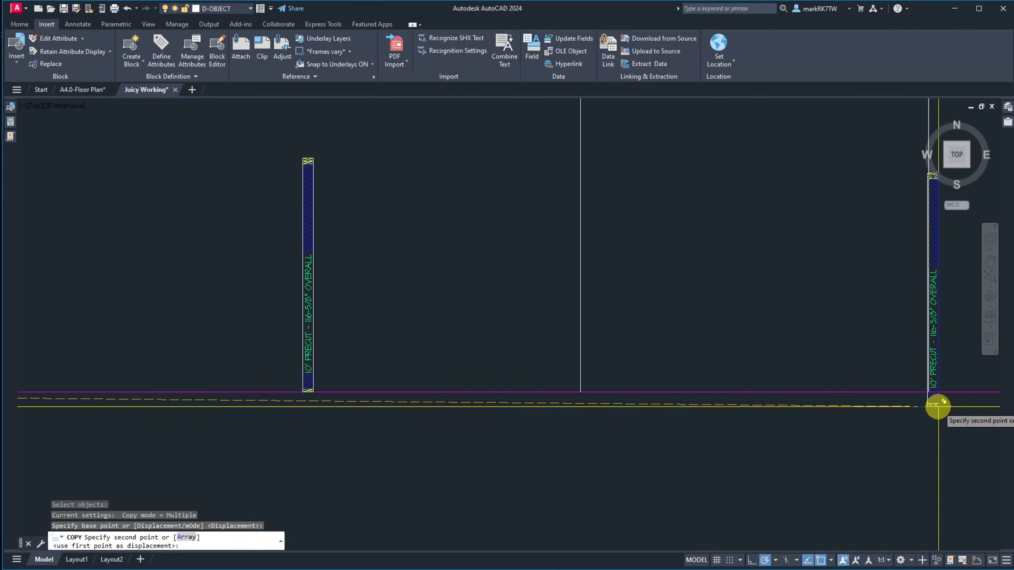
{"action": "left_click", "coordinate": [923, 391]}
{"action": "key", "text": "Return"}
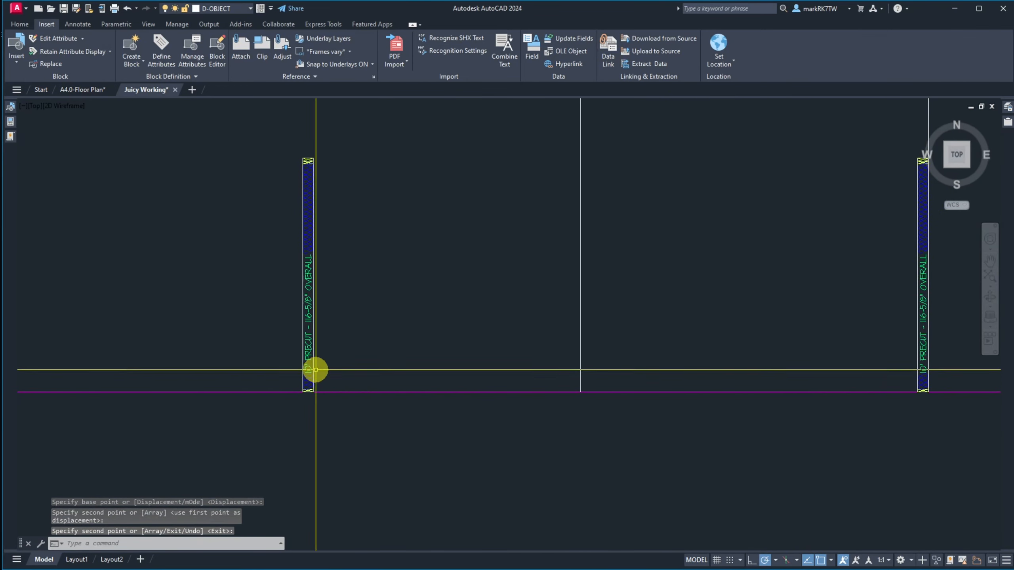
{"action": "scroll", "coordinate": [557, 405], "scroll_direction": "down", "scroll_amount": 3}
{"action": "scroll", "coordinate": [277, 393], "scroll_direction": "down", "scroll_amount": 2}
{"action": "scroll", "coordinate": [108, 356], "scroll_direction": "up", "scroll_amount": 2}
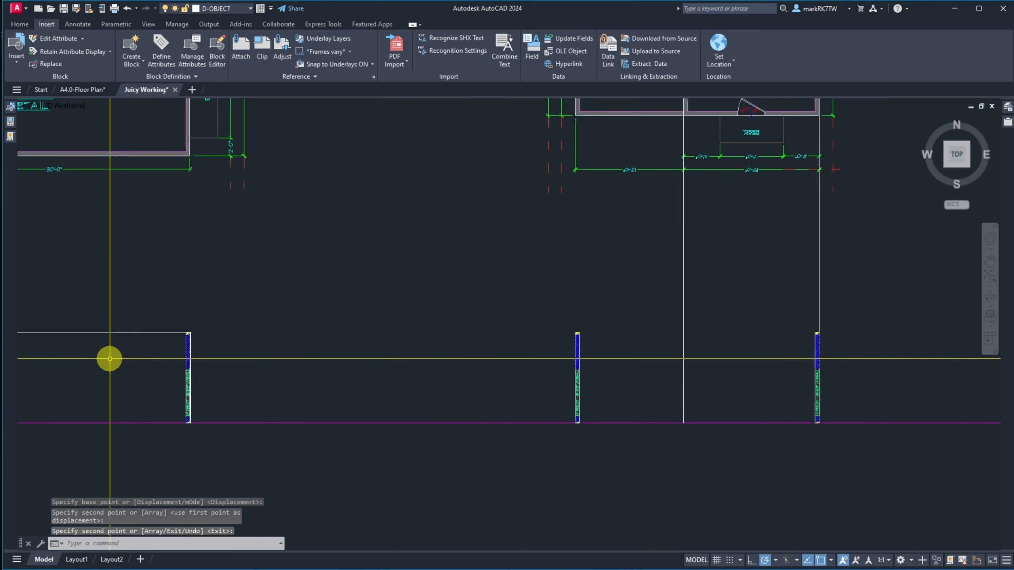
{"action": "scroll", "coordinate": [584, 443], "scroll_direction": "up", "scroll_amount": 5}
{"action": "scroll", "coordinate": [855, 451], "scroll_direction": "up", "scroll_amount": 1}
{"action": "scroll", "coordinate": [855, 451], "scroll_direction": "up", "scroll_amount": 3}
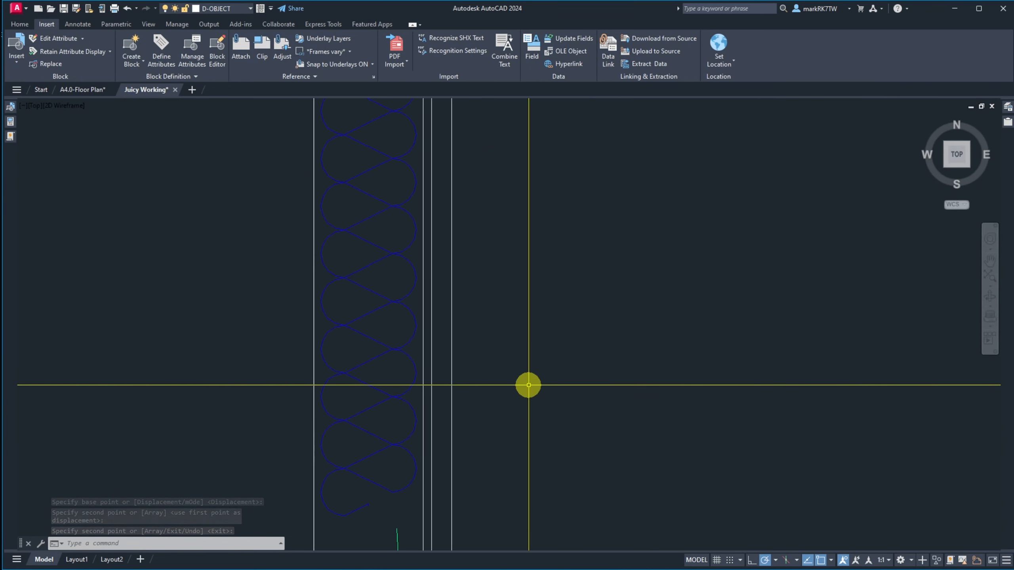
{"action": "type", "text": "m"}
{"action": "key", "text": "Return"}
{"action": "key", "text": "Escape"}
{"action": "key", "text": "Escape"}
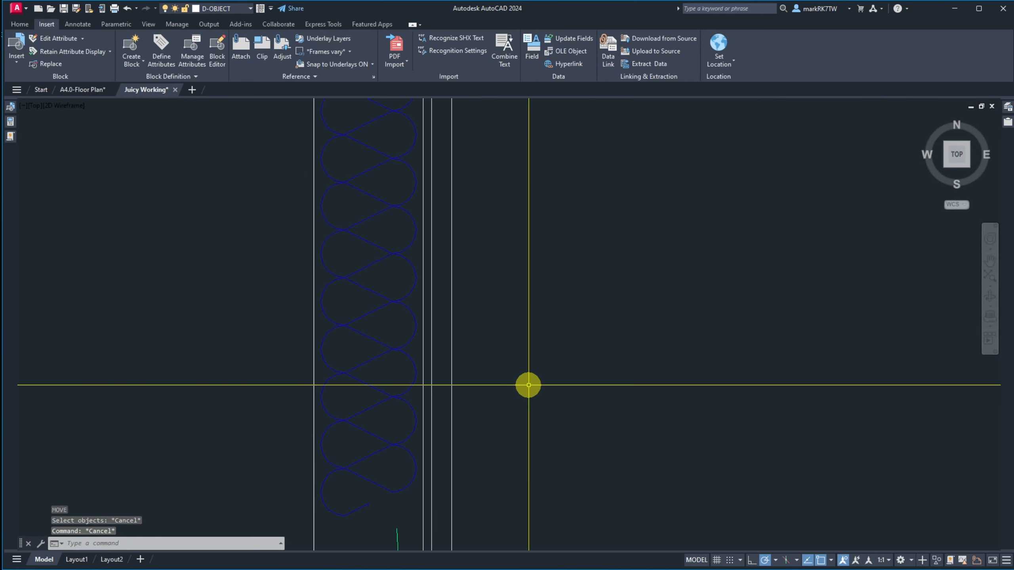
Copy the first elevation's right sheathing and finish lines from the stud wall's upper outer corner to the second elevation's right wall's matching corner.
{"action": "key", "text": "Return"}
{"action": "left_click", "coordinate": [528, 385]}
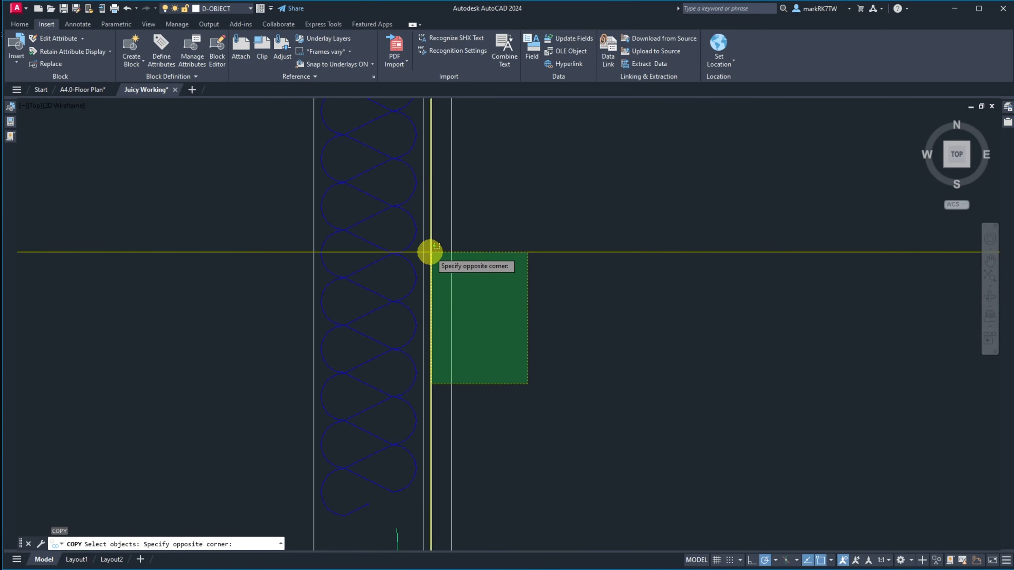
{"action": "left_click", "coordinate": [433, 260]}
{"action": "key", "text": "Return"}
{"action": "scroll", "coordinate": [439, 268], "scroll_direction": "down", "scroll_amount": 3}
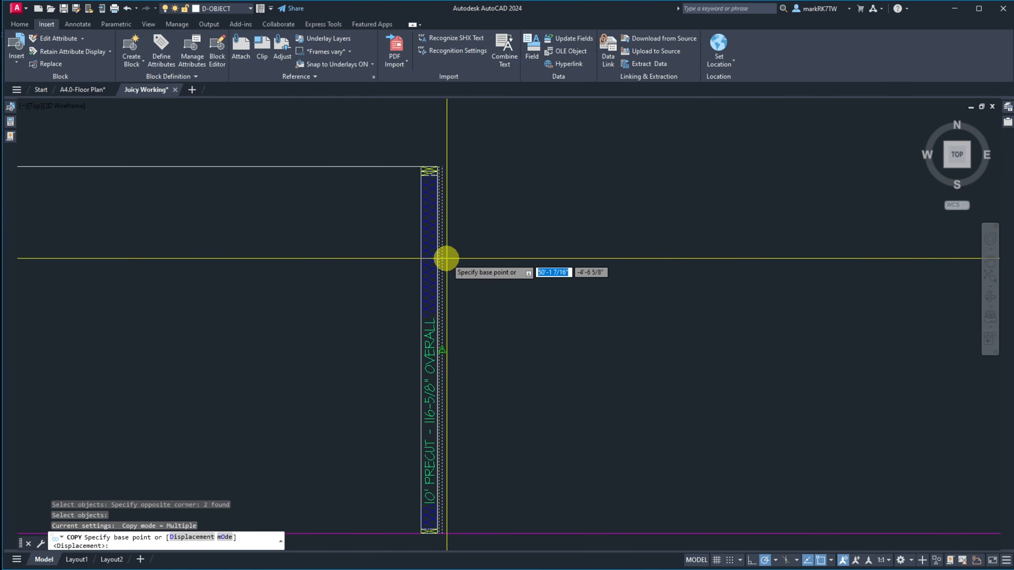
{"action": "left_click", "coordinate": [437, 165]}
{"action": "scroll", "coordinate": [525, 186], "scroll_direction": "down", "scroll_amount": 3}
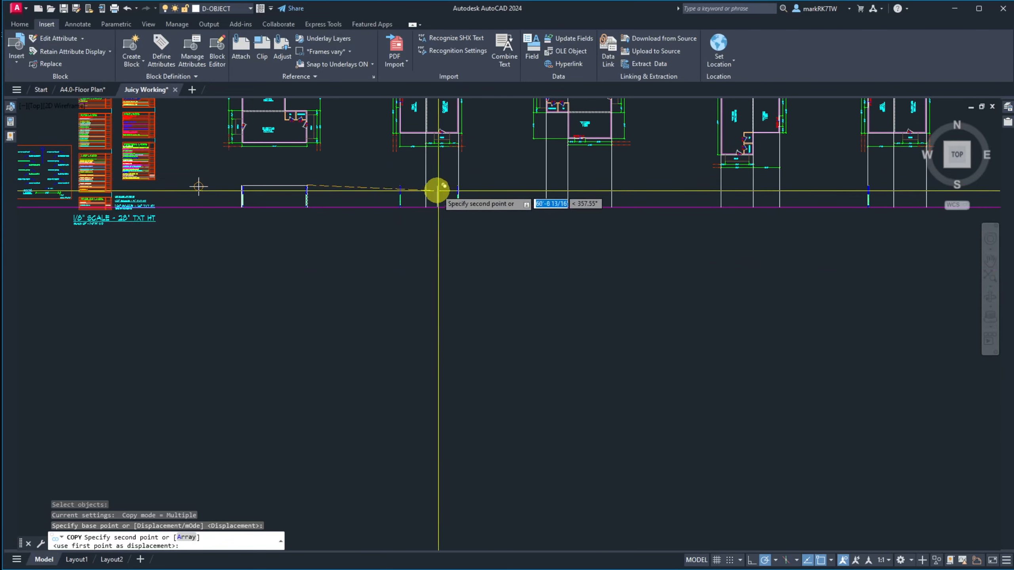
{"action": "scroll", "coordinate": [452, 184], "scroll_direction": "up", "scroll_amount": 3}
{"action": "left_click", "coordinate": [766, 153]}
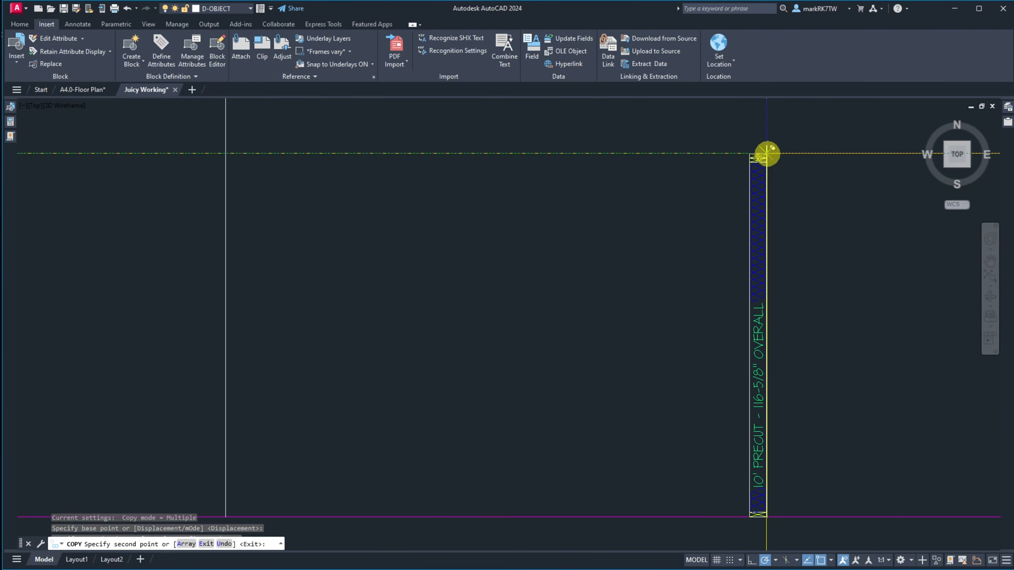
{"action": "key", "text": "Return"}
Erase the reference line above the second elevation's right stud wall.
{"action": "type", "text": "e"}
{"action": "key", "text": "Return"}
{"action": "left_click", "coordinate": [799, 140]}
{"action": "left_click", "coordinate": [743, 122]}
{"action": "key", "text": "Return"}
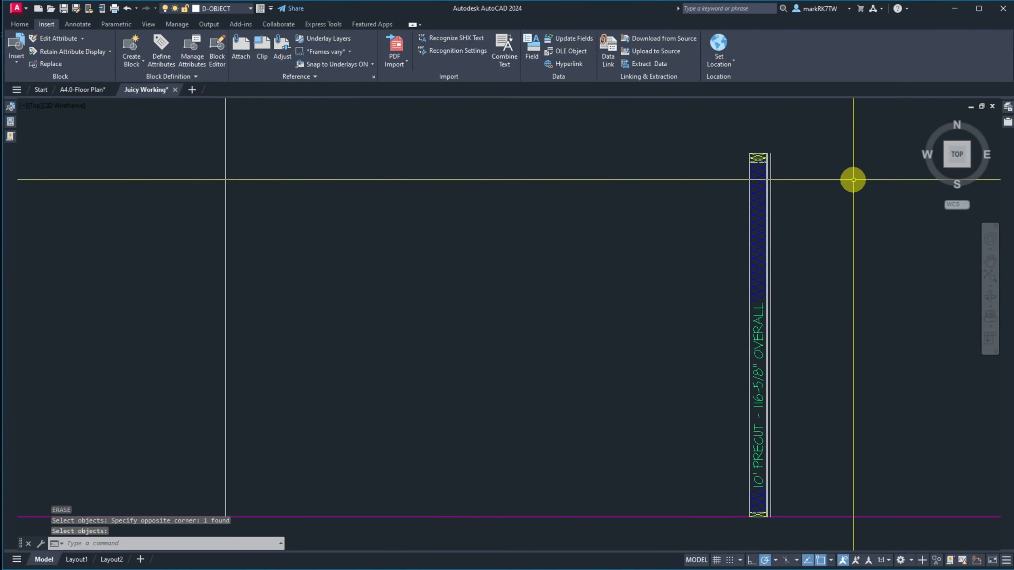
Copy the first elevation's left sheathing and finish lines from the stud wall's upper outer corner to the second elevation's left wall's matching corner.
{"action": "scroll", "coordinate": [853, 180], "scroll_direction": "down", "scroll_amount": 8}
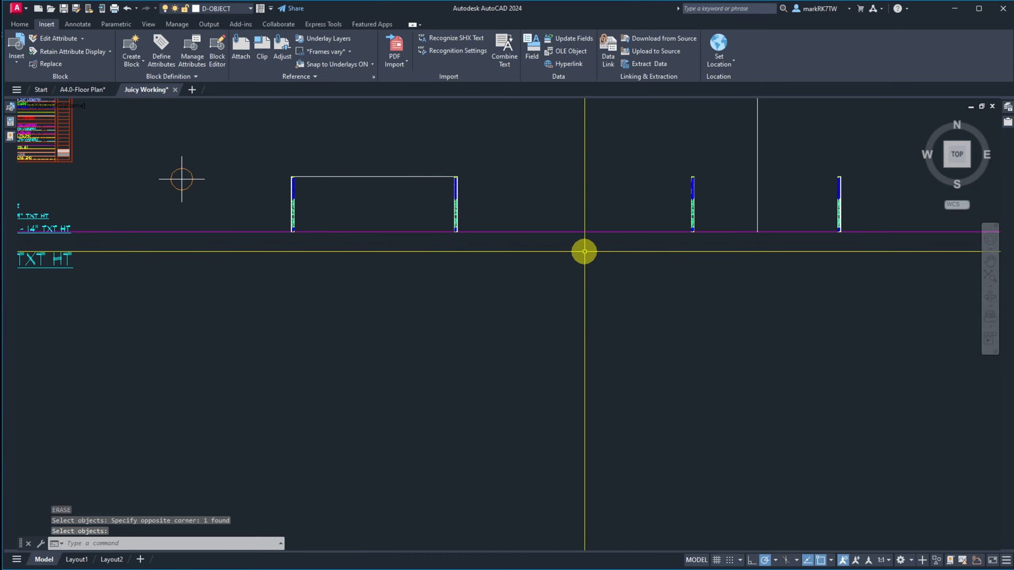
{"action": "scroll", "coordinate": [585, 251], "scroll_direction": "down", "scroll_amount": 2}
{"action": "scroll", "coordinate": [371, 223], "scroll_direction": "up", "scroll_amount": 12}
{"action": "type", "text": "co"}
{"action": "key", "text": "Return"}
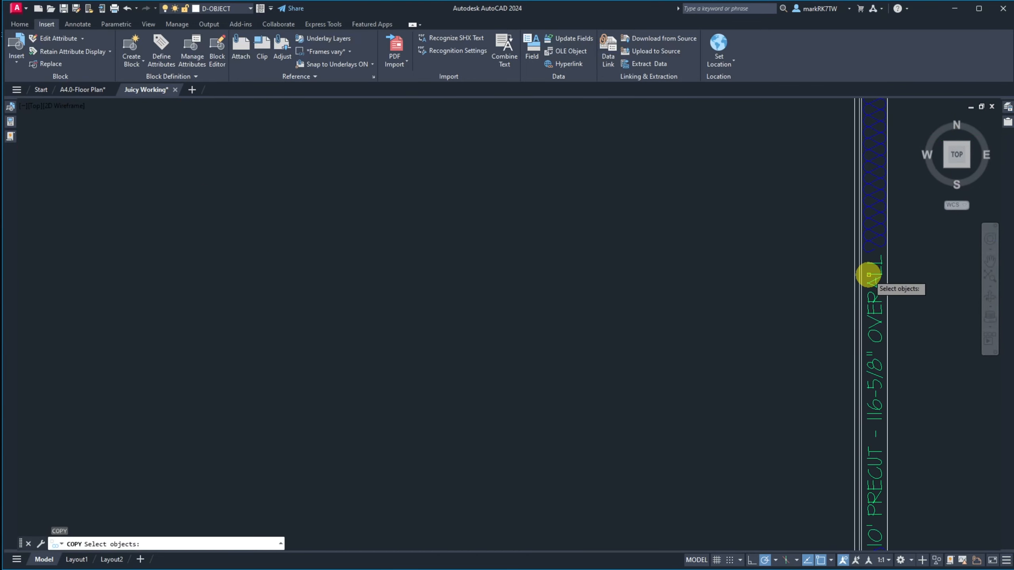
{"action": "scroll", "coordinate": [869, 275], "scroll_direction": "up", "scroll_amount": 6}
{"action": "left_click", "coordinate": [830, 280]}
{"action": "left_click", "coordinate": [797, 267]}
{"action": "scroll", "coordinate": [738, 359], "scroll_direction": "down", "scroll_amount": 7}
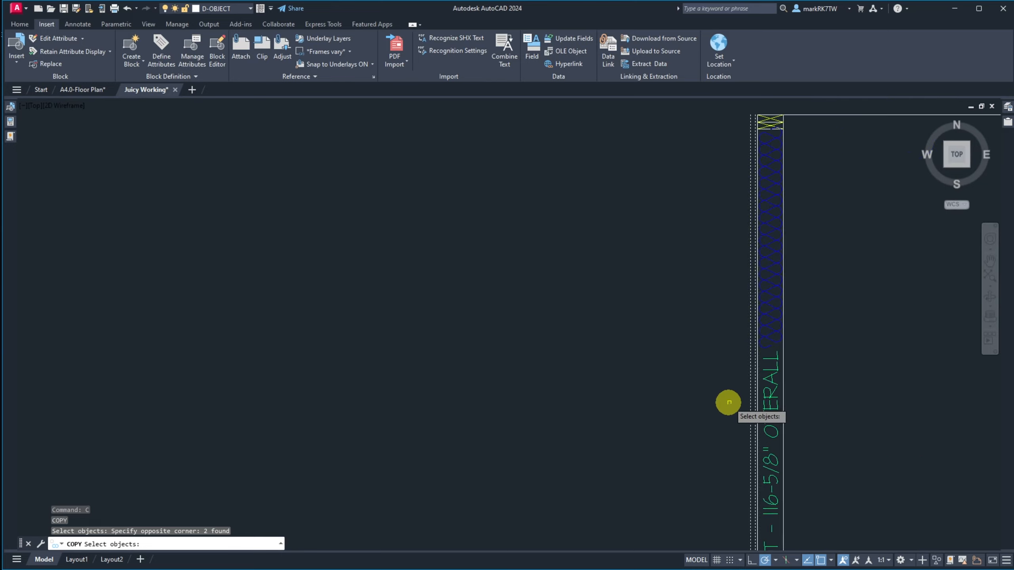
{"action": "key", "text": "Return"}
{"action": "left_click", "coordinate": [747, 226]}
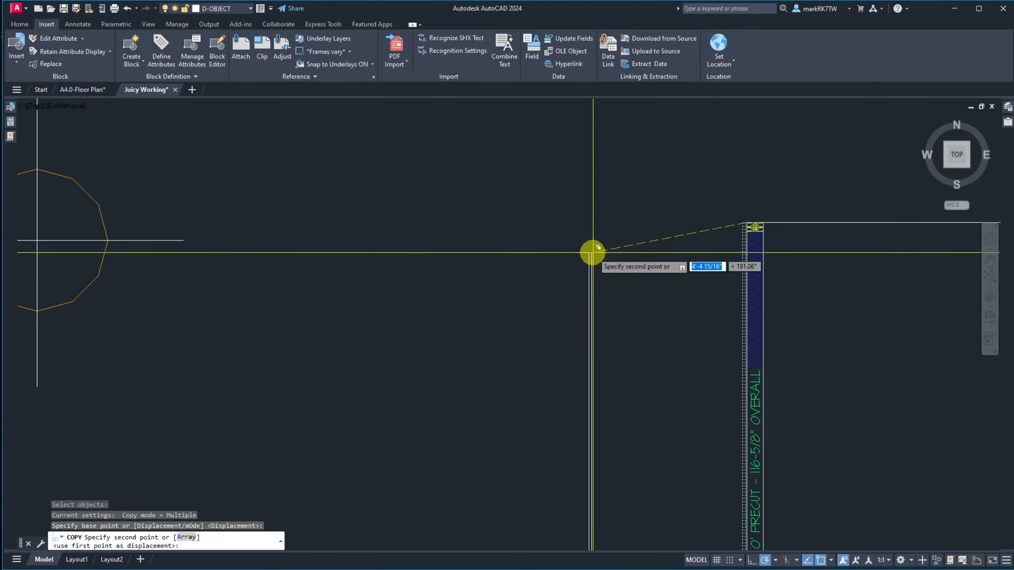
{"action": "scroll", "coordinate": [541, 249], "scroll_direction": "down", "scroll_amount": 4}
{"action": "scroll", "coordinate": [784, 252], "scroll_direction": "up", "scroll_amount": 9}
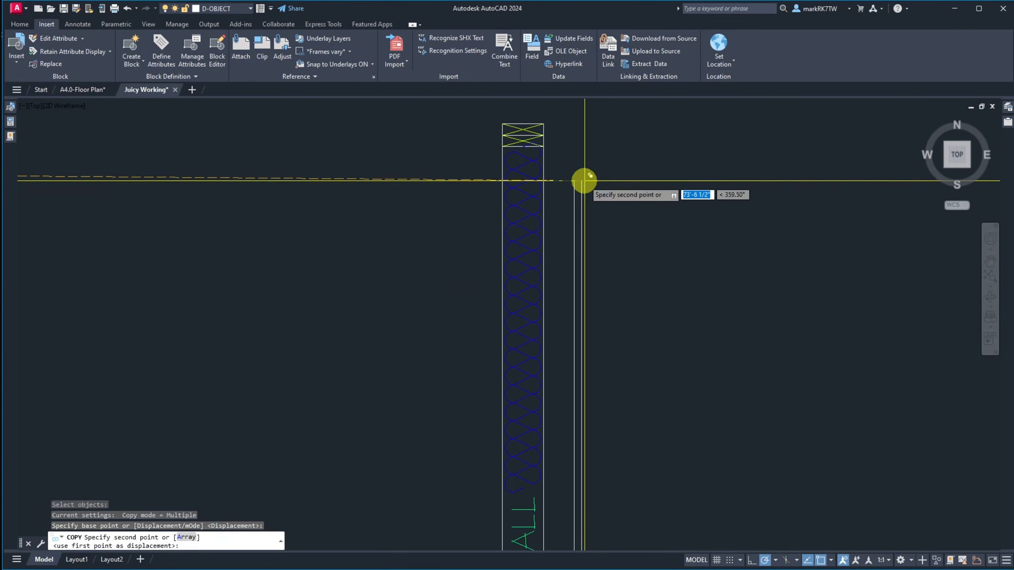
{"action": "left_click", "coordinate": [504, 122]}
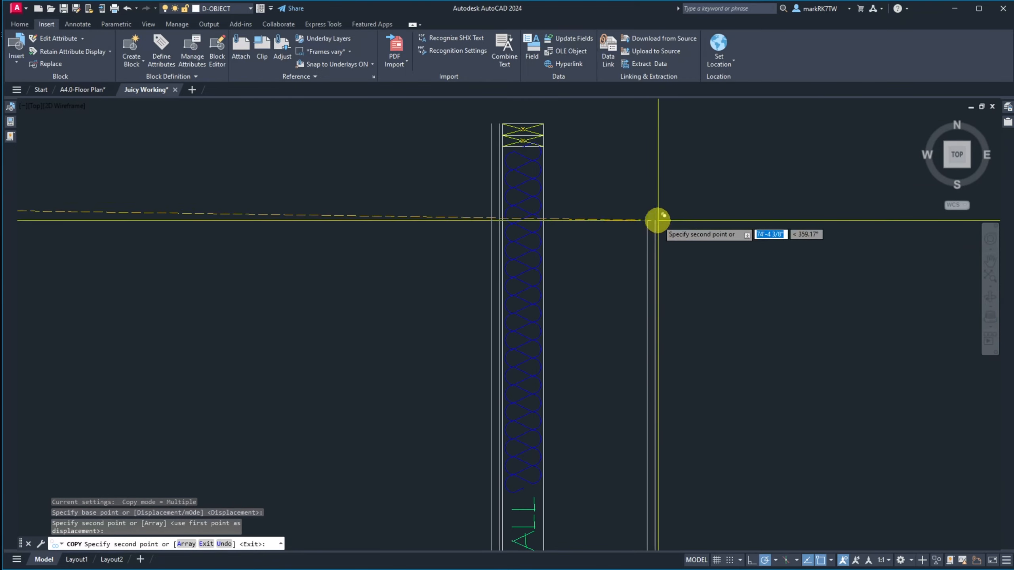
{"action": "key", "text": "Escape"}
Copy the second elevation's left stud wall with its two outer lines, from the block's lower outer corner to the middle reference line at the baseline.
{"action": "scroll", "coordinate": [395, 286], "scroll_direction": "down", "scroll_amount": 6}
{"action": "scroll", "coordinate": [631, 337], "scroll_direction": "down", "scroll_amount": 4}
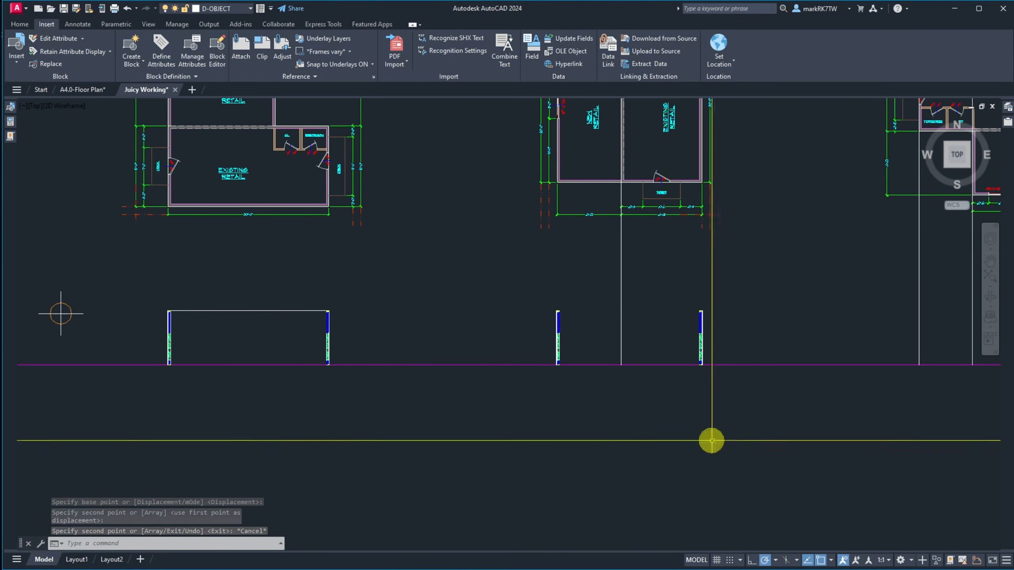
{"action": "scroll", "coordinate": [543, 380], "scroll_direction": "down", "scroll_amount": 4}
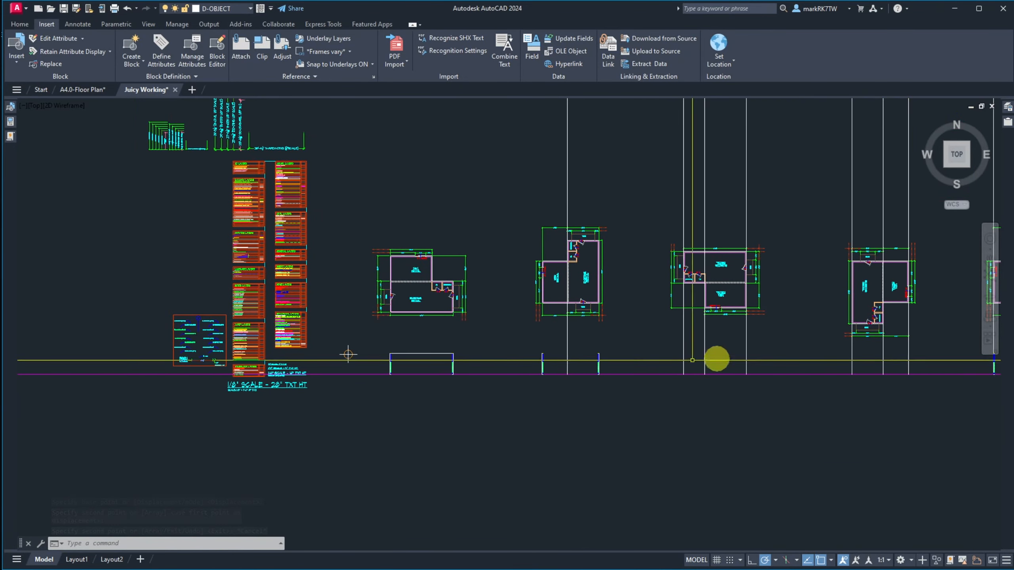
{"action": "scroll", "coordinate": [678, 359], "scroll_direction": "down", "scroll_amount": 5}
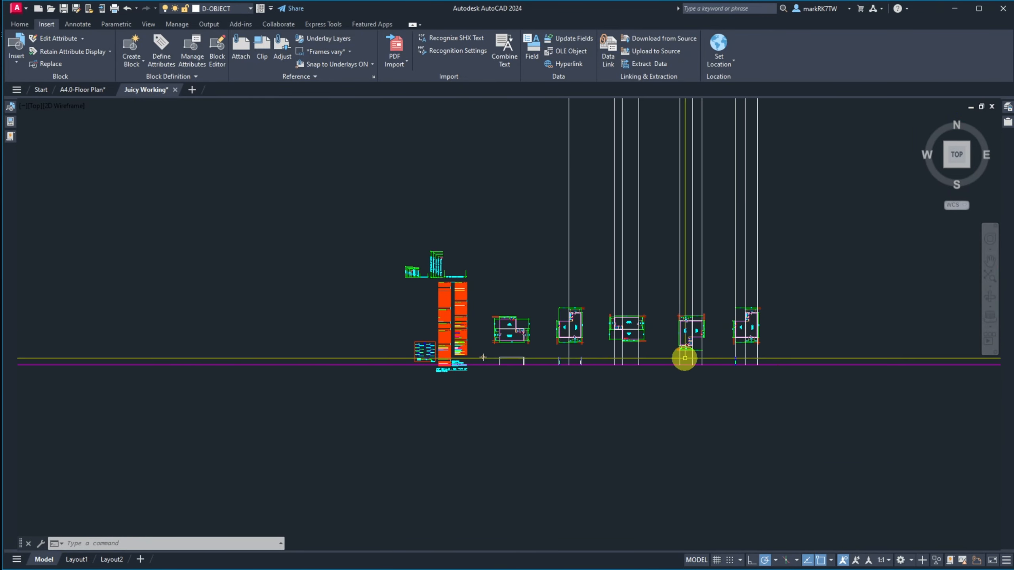
{"action": "scroll", "coordinate": [588, 355], "scroll_direction": "up", "scroll_amount": 8}
{"action": "scroll", "coordinate": [588, 355], "scroll_direction": "down", "scroll_amount": 5}
{"action": "scroll", "coordinate": [398, 419], "scroll_direction": "up", "scroll_amount": 3}
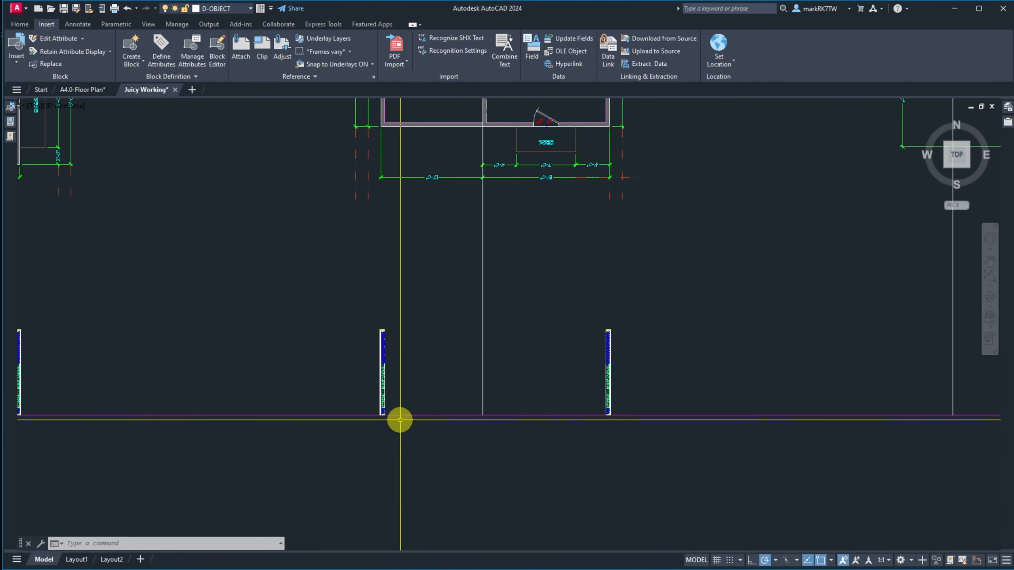
{"action": "scroll", "coordinate": [462, 390], "scroll_direction": "down", "scroll_amount": 3}
{"action": "scroll", "coordinate": [482, 375], "scroll_direction": "up", "scroll_amount": 4}
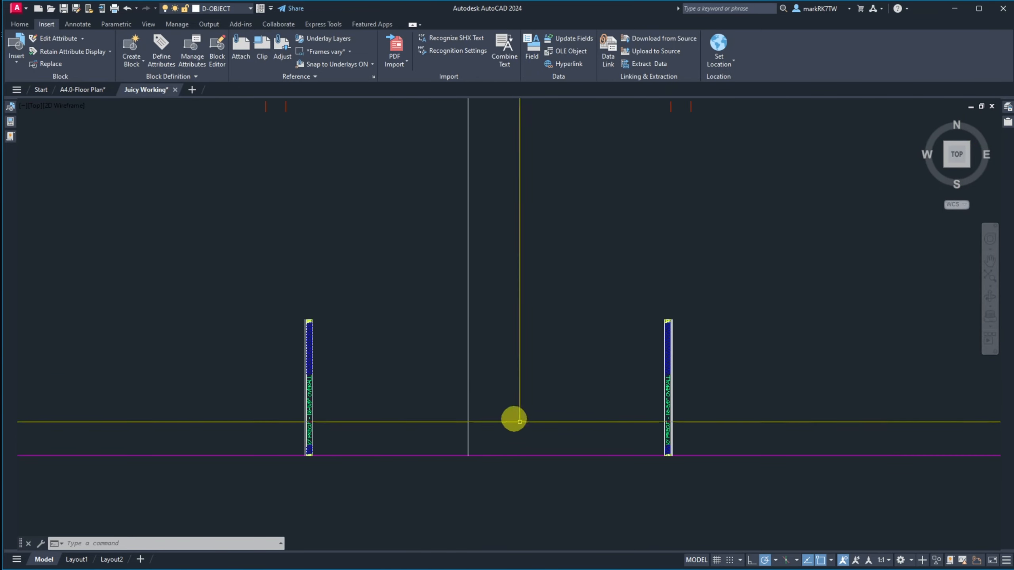
{"action": "left_click", "coordinate": [357, 409]}
{"action": "left_click", "coordinate": [290, 304]}
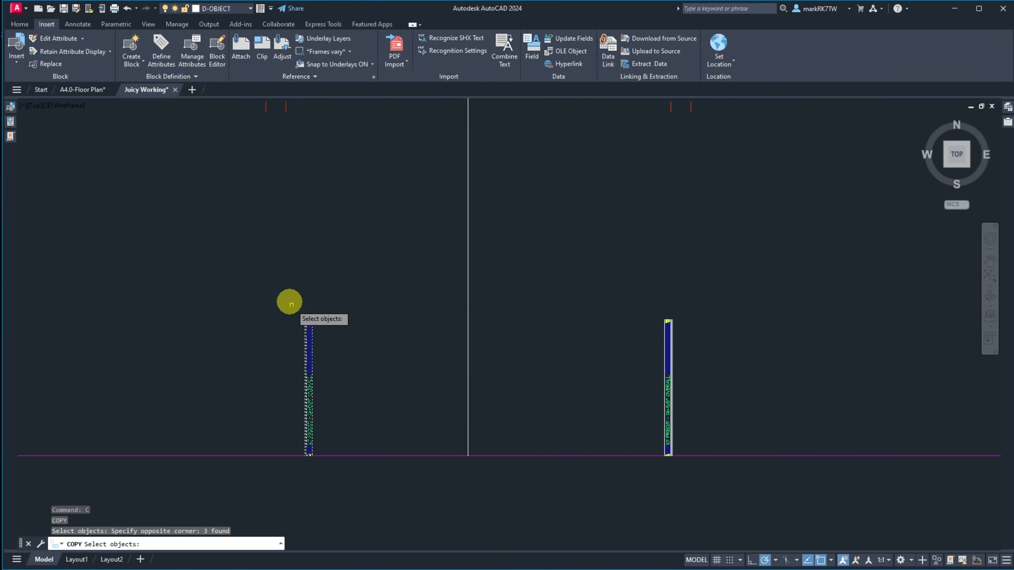
{"action": "key", "text": "Return"}
{"action": "scroll", "coordinate": [306, 489], "scroll_direction": "up", "scroll_amount": 10}
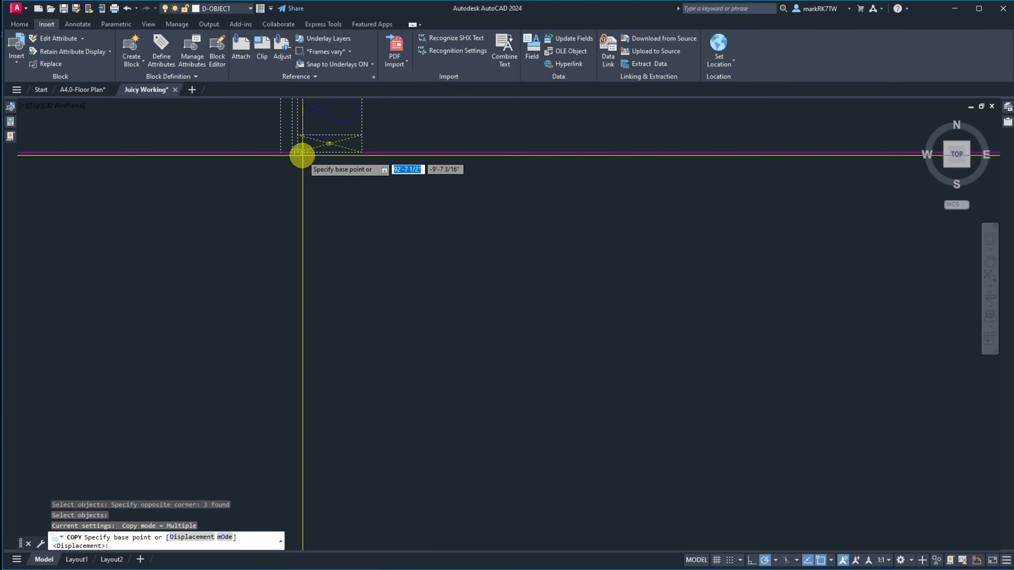
{"action": "left_click", "coordinate": [297, 152]}
{"action": "scroll", "coordinate": [297, 154], "scroll_direction": "down", "scroll_amount": 8}
{"action": "scroll", "coordinate": [463, 282], "scroll_direction": "up", "scroll_amount": 5}
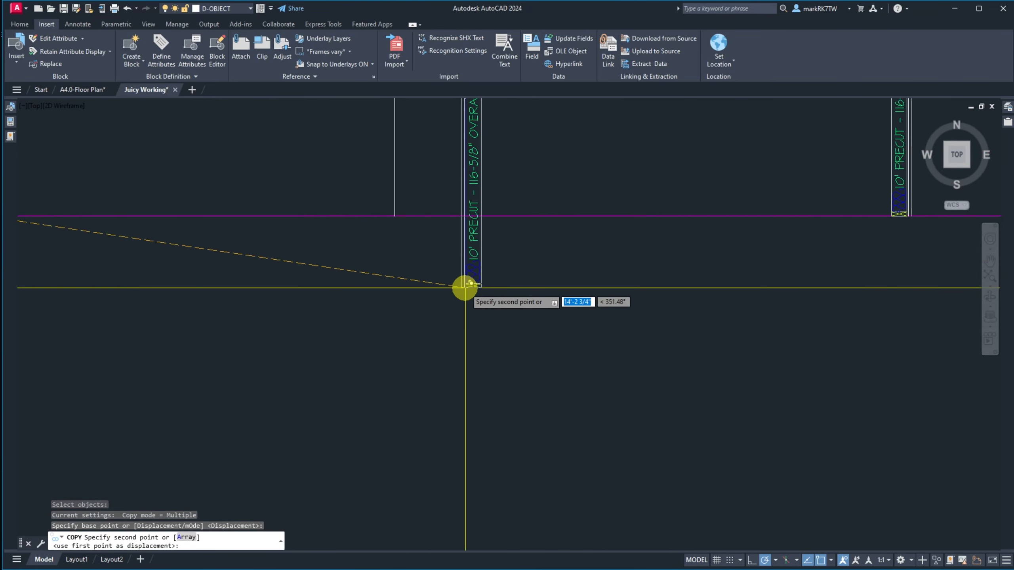
{"action": "left_click", "coordinate": [397, 216]}
{"action": "key", "text": "Escape"}
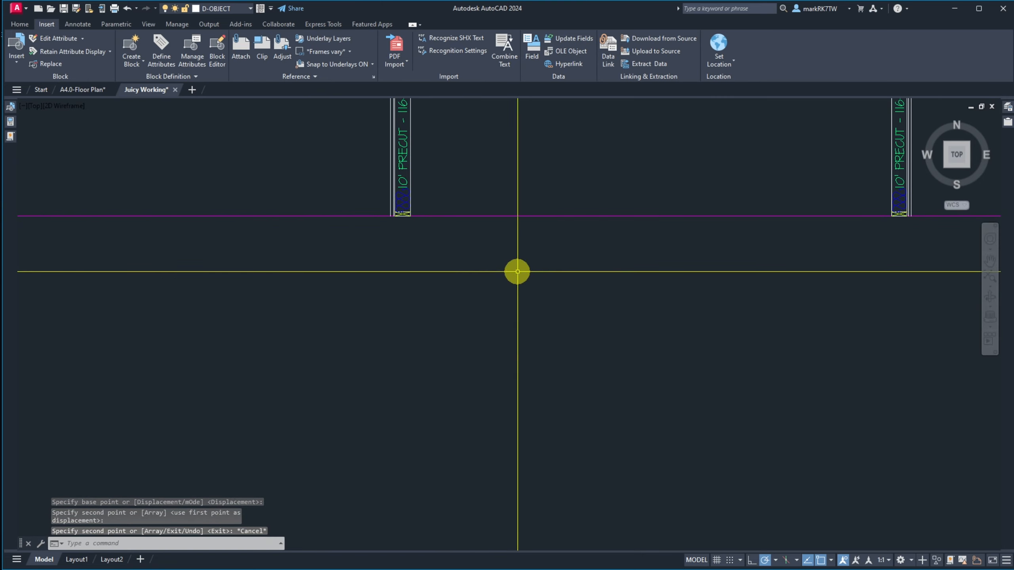
Erase the reference line above the second elevation's middle stud wall.
{"action": "scroll", "coordinate": [516, 271], "scroll_direction": "down", "scroll_amount": 5}
{"action": "scroll", "coordinate": [357, 244], "scroll_direction": "up", "scroll_amount": 3}
{"action": "type", "text": "e"}
{"action": "key", "text": "Return"}
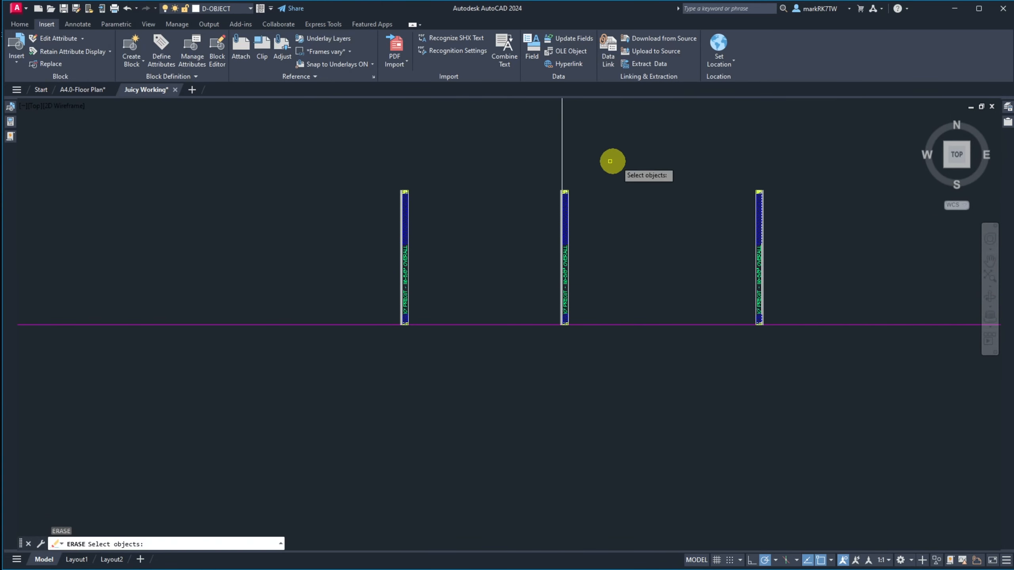
{"action": "left_click", "coordinate": [610, 161]}
{"action": "left_click", "coordinate": [493, 139]}
{"action": "key", "text": "Return"}
Switch to the PDF sketches in the browser, examine the East Facing elevation's roof and wall layout, and return to the AutoCAD drawing.
{"action": "scroll", "coordinate": [545, 392], "scroll_direction": "down", "scroll_amount": 4}
{"action": "scroll", "coordinate": [550, 384], "scroll_direction": "up", "scroll_amount": 2}
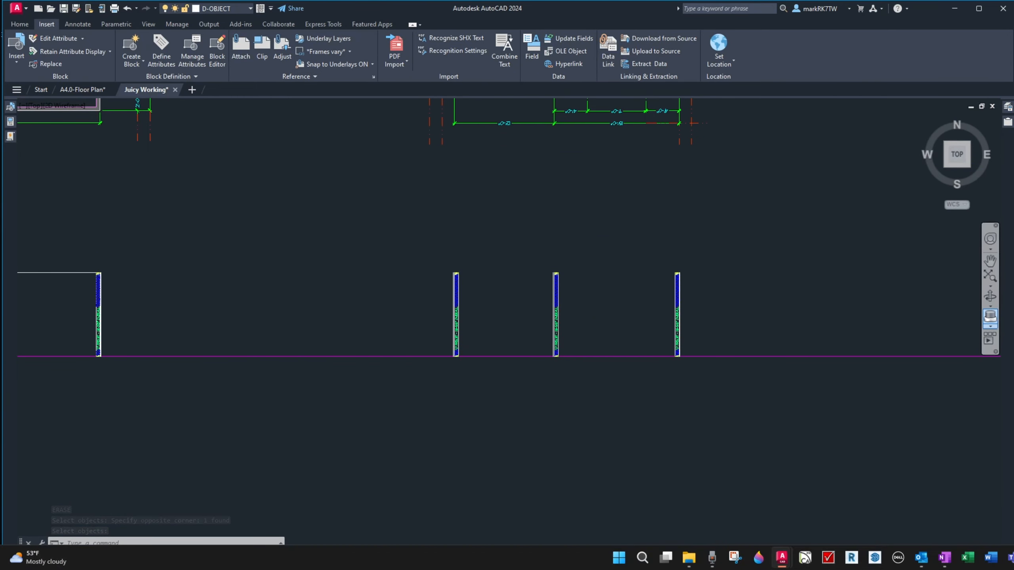
{"action": "key", "text": "alt+Tab"}
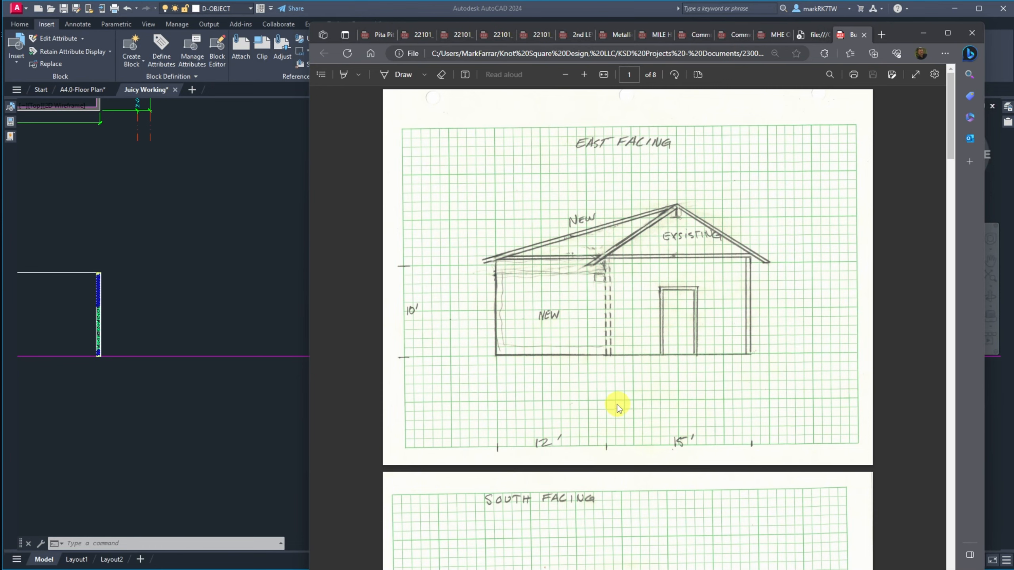
{"action": "left_click", "coordinate": [245, 251]}
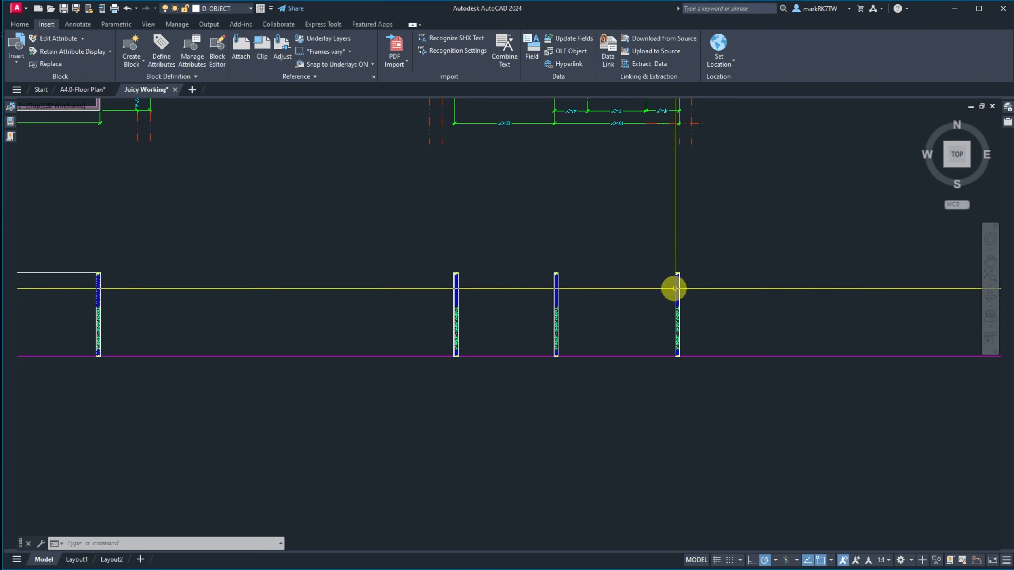
{"action": "mouse_move", "coordinate": [816, 563]}
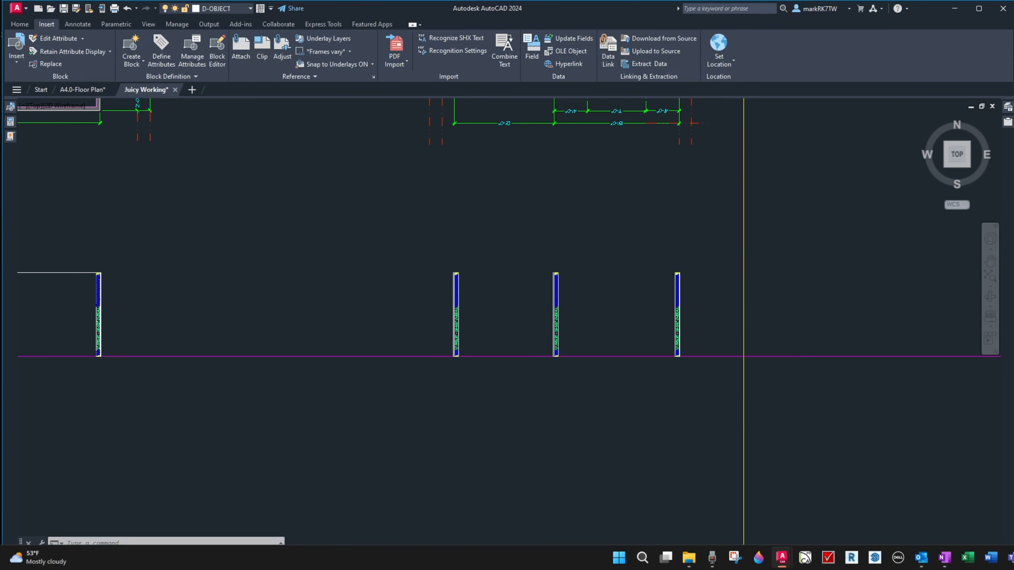
{"action": "left_click", "coordinate": [1013, 557]}
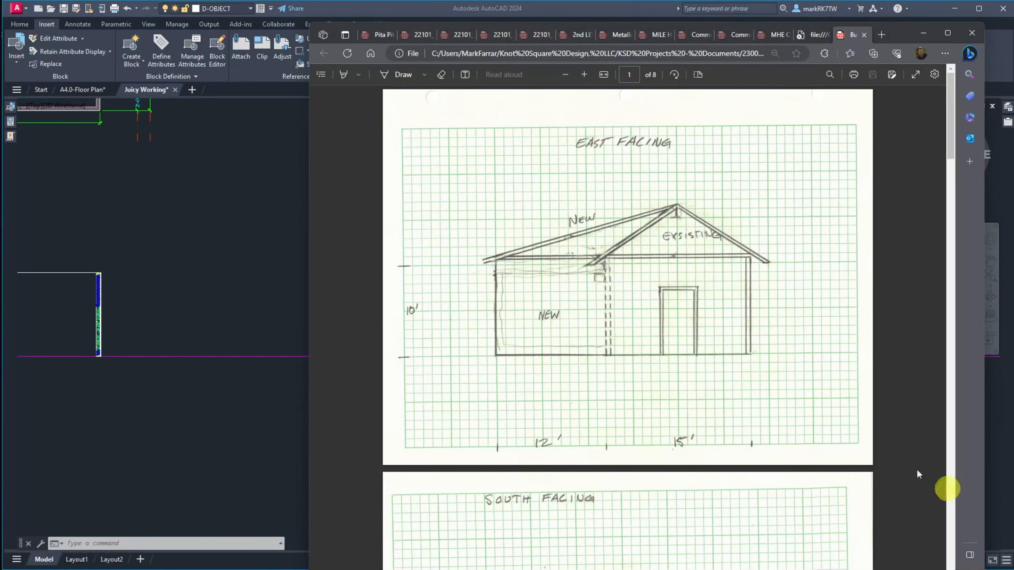
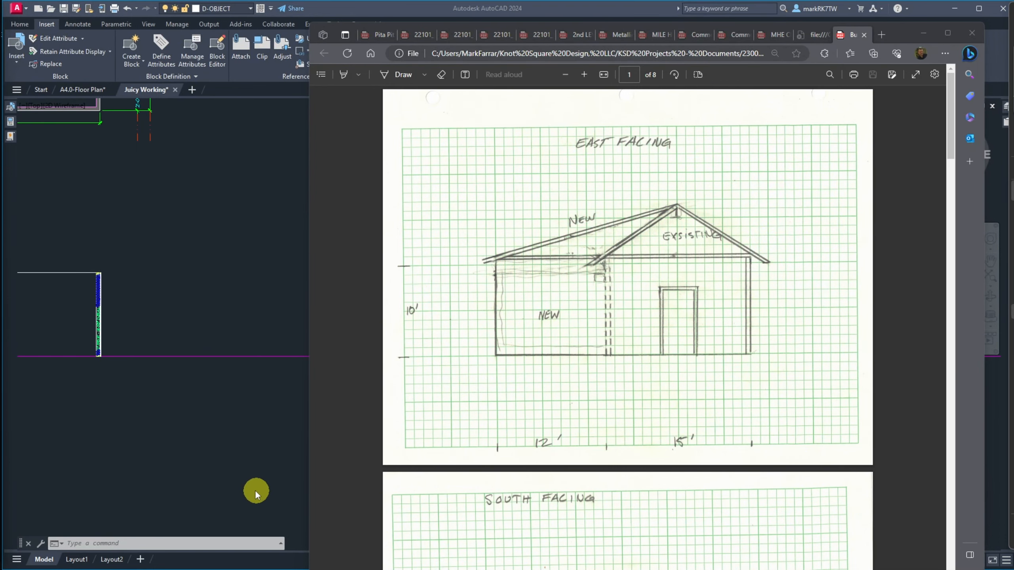
{"action": "left_click", "coordinate": [251, 463]}
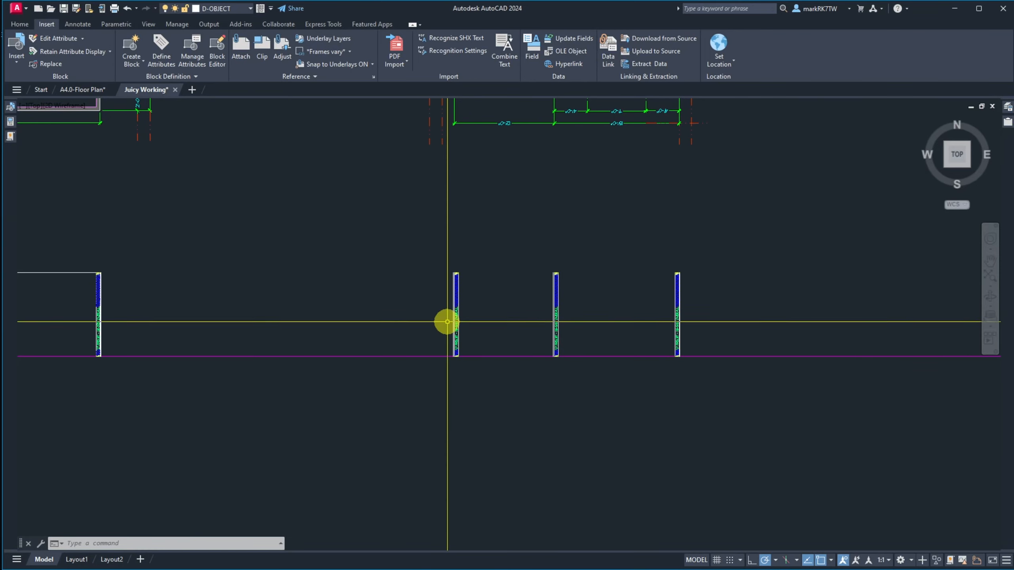
Draw a roof pitch triangle between the second elevation's left and middle walls, rising 6.5", running 10" to the right, and closing at its start.
{"action": "type", "text": "l"}
{"action": "key", "text": "Return"}
{"action": "scroll", "coordinate": [488, 285], "scroll_direction": "up", "scroll_amount": 6}
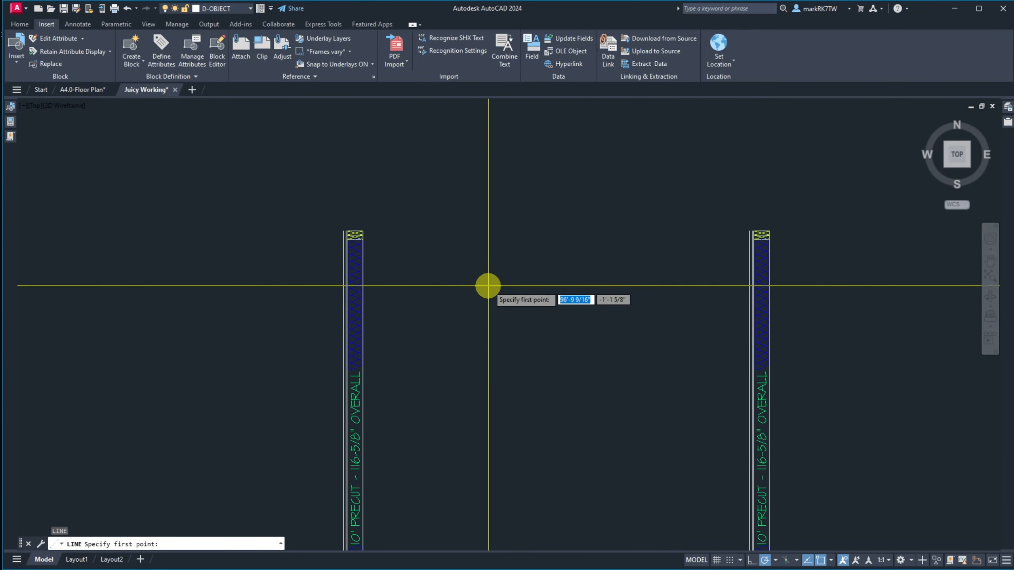
{"action": "left_click", "coordinate": [488, 285]}
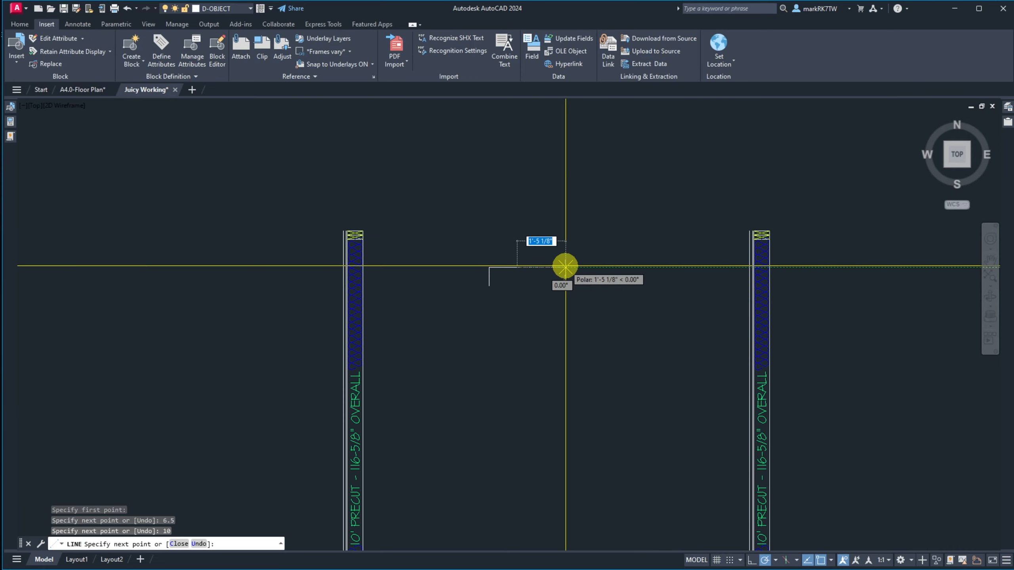
{"action": "left_click", "coordinate": [490, 286]}
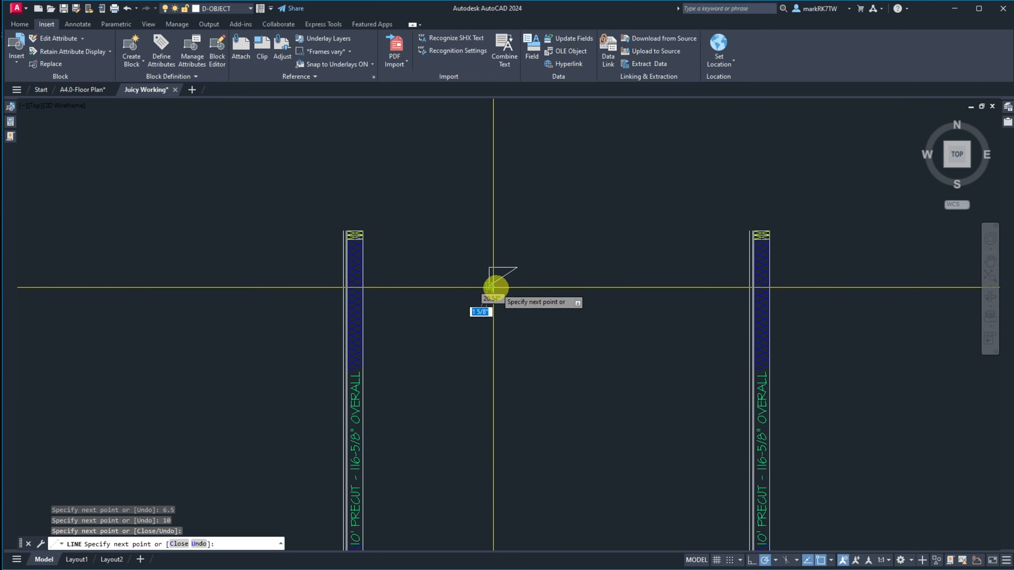
Offset the triangle's vertical line 12 inches to the right.
{"action": "key", "text": "Escape"}
{"action": "scroll", "coordinate": [510, 287], "scroll_direction": "up", "scroll_amount": 6}
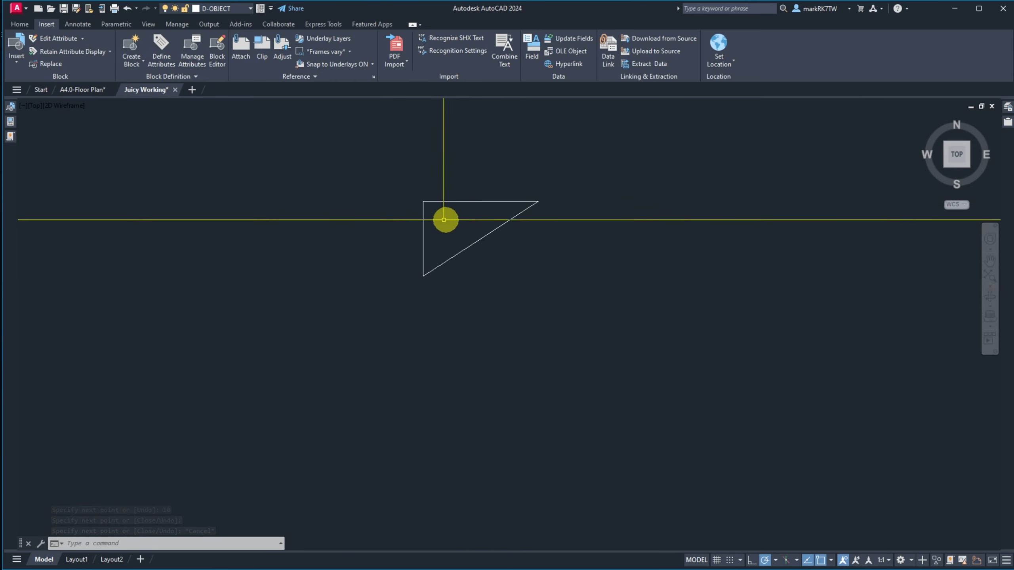
{"action": "key", "text": "Return"}
{"action": "type", "text": "12"}
{"action": "key", "text": "Return"}
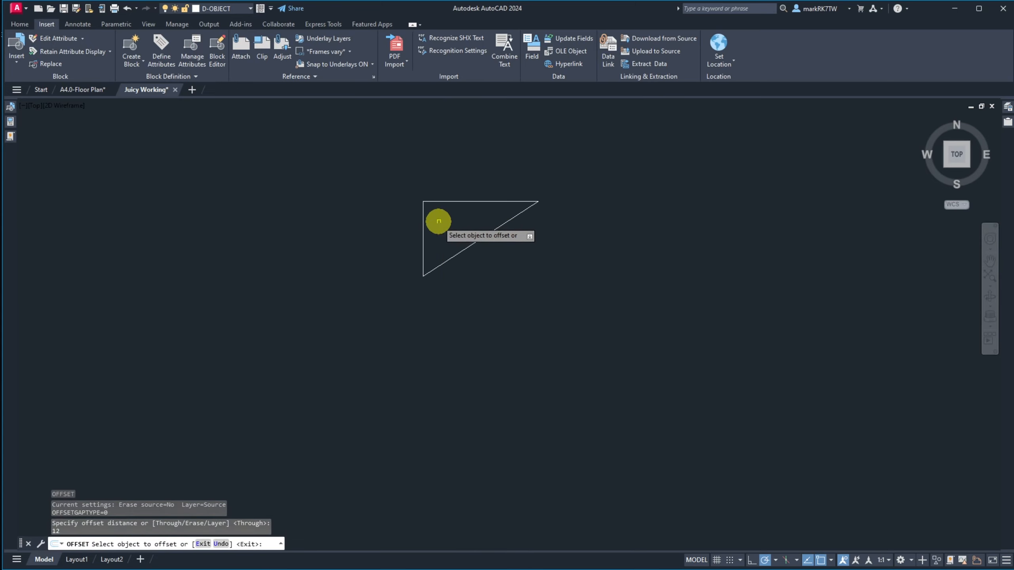
{"action": "left_click", "coordinate": [422, 226]}
{"action": "left_click", "coordinate": [506, 226]}
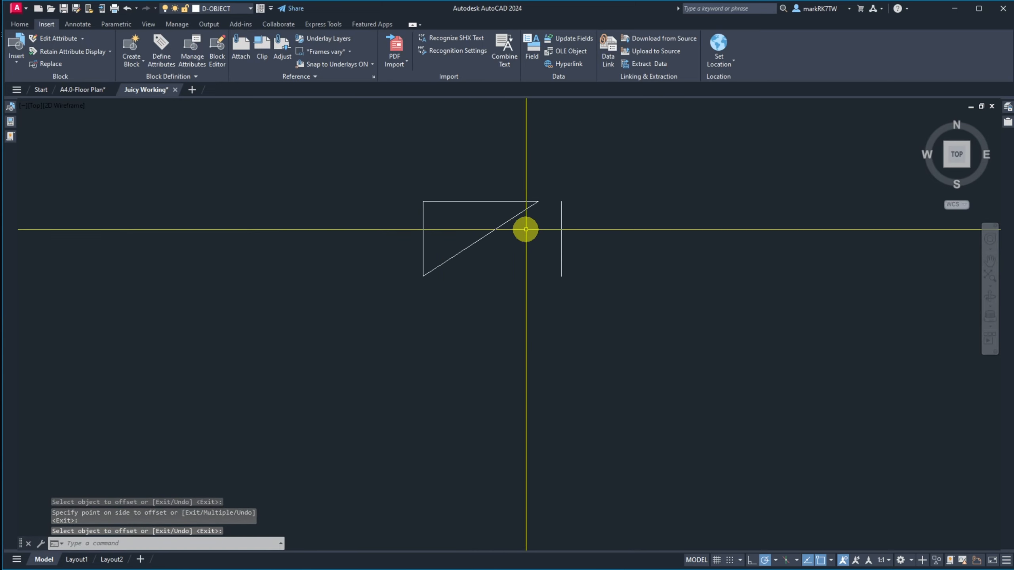
Move the diagonal line by its upper endpoint onto the top end of the offset vertical line.
{"action": "type", "text": "m"}
{"action": "key", "text": "Return"}
{"action": "left_click", "coordinate": [526, 229]}
{"action": "left_click", "coordinate": [503, 213]}
{"action": "key", "text": "Return"}
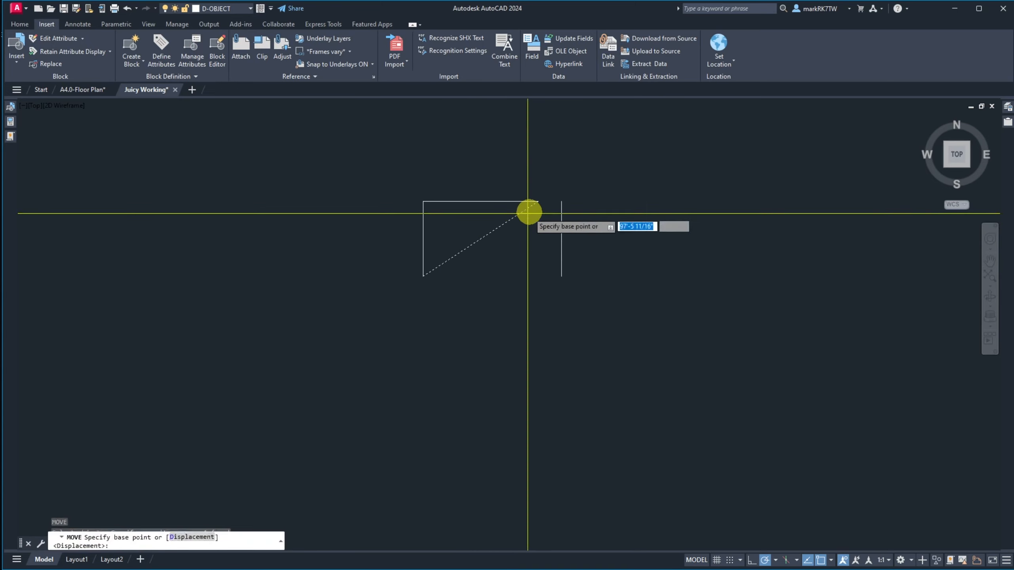
{"action": "left_click", "coordinate": [537, 202]}
{"action": "left_click", "coordinate": [561, 202]}
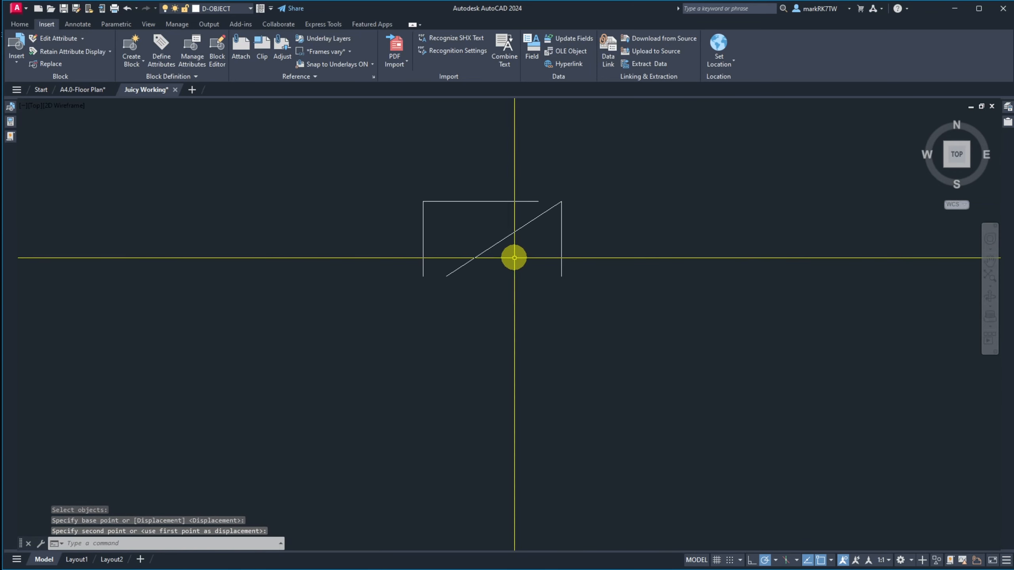
Chamfer the diagonal and the left vertical line with zero distance so they meet in a corner.
{"action": "type", "text": "cha"}
{"action": "key", "text": "Return"}
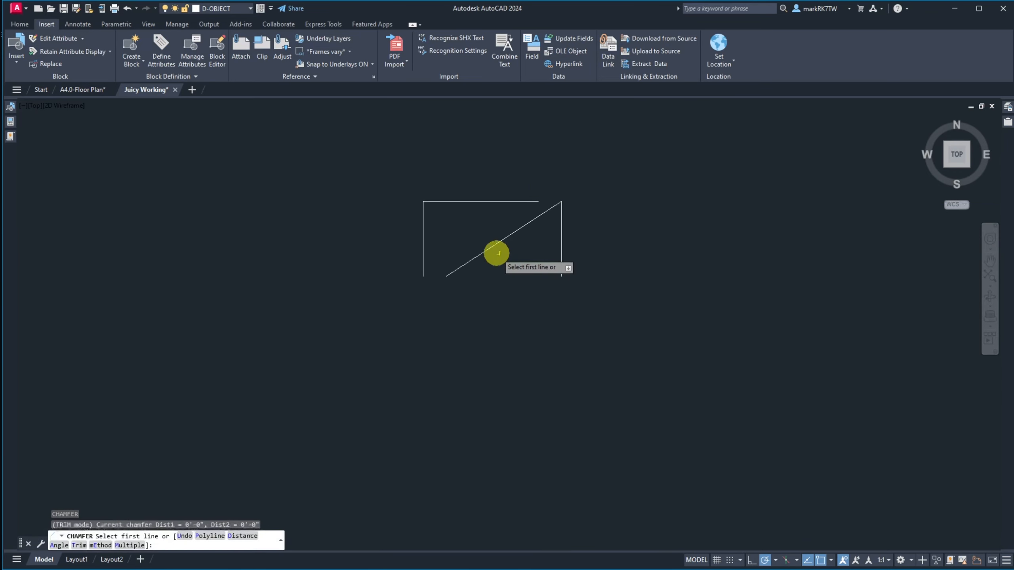
{"action": "left_click", "coordinate": [478, 252]}
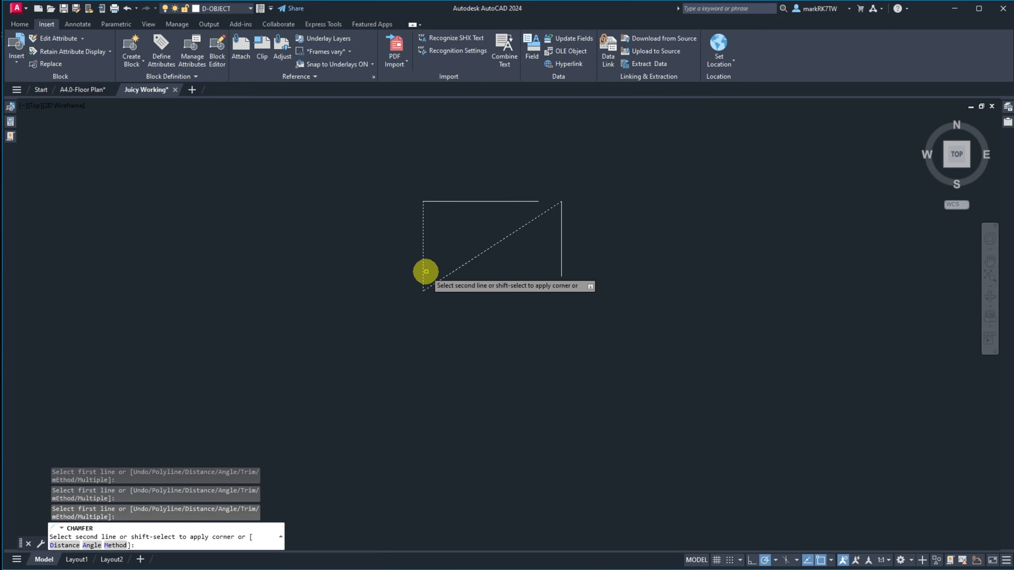
{"action": "left_click", "coordinate": [423, 272]}
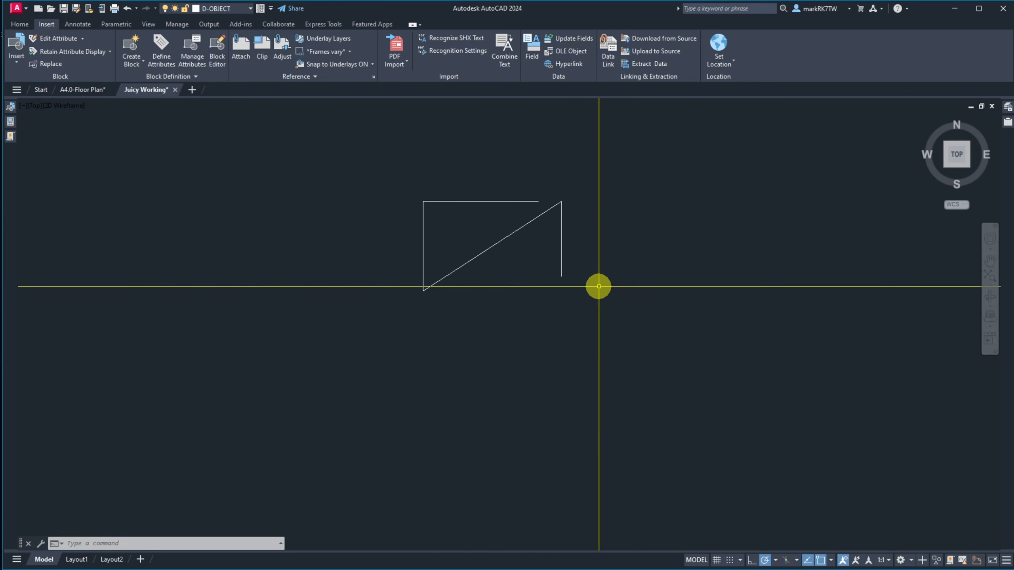
Move the horizontal line from the top of the left vertical line down to its lower corner with the diagonal.
{"action": "type", "text": "m"}
{"action": "key", "text": "space"}
{"action": "left_click", "coordinate": [517, 211]}
{"action": "left_click", "coordinate": [504, 197]}
{"action": "key", "text": "space"}
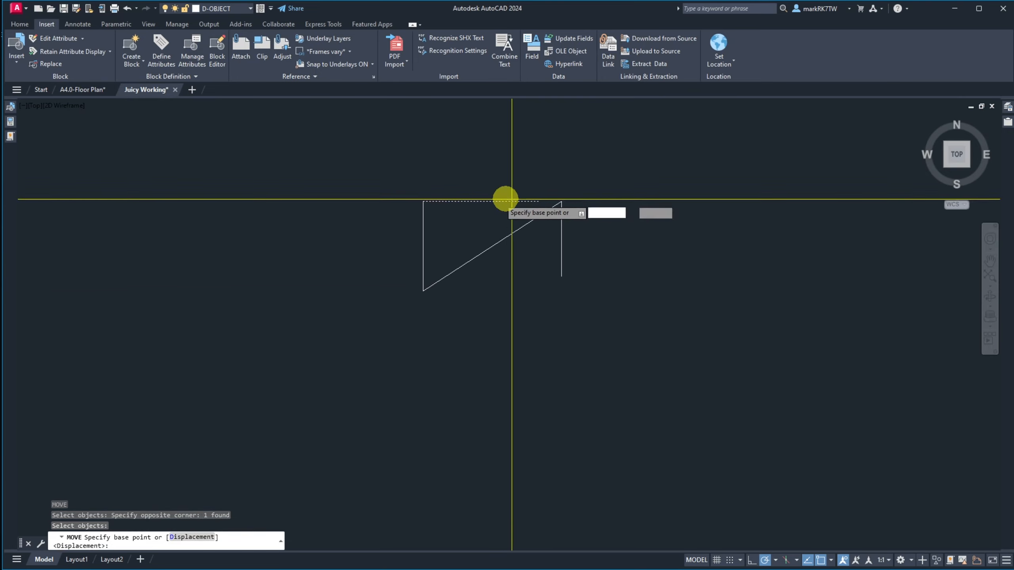
{"action": "left_click", "coordinate": [423, 201]}
{"action": "left_click", "coordinate": [423, 290]}
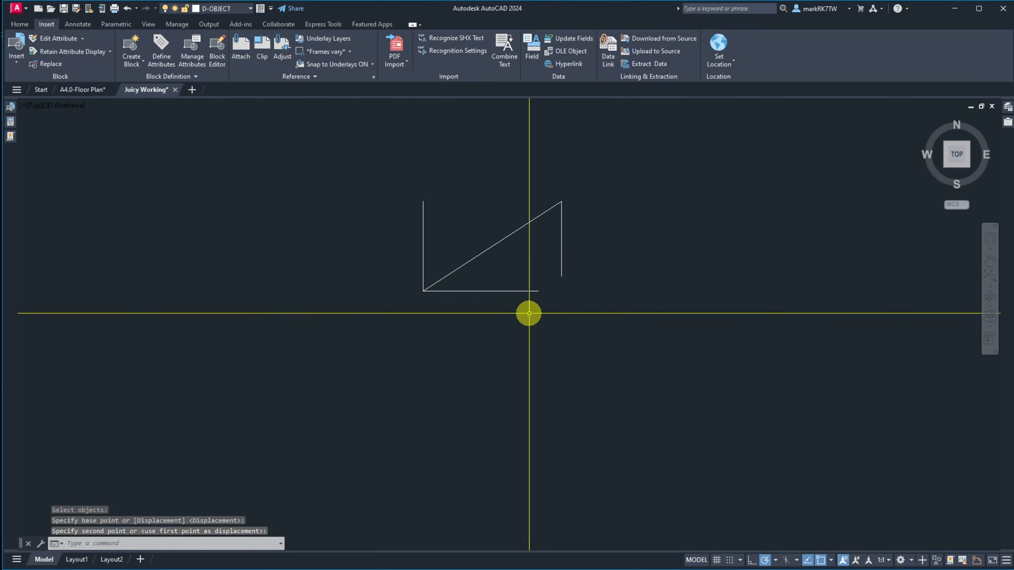
Chamfer the horizontal base line and the right vertical line with zero distance to close the lower right corner.
{"action": "type", "text": "cha"}
{"action": "key", "text": "space"}
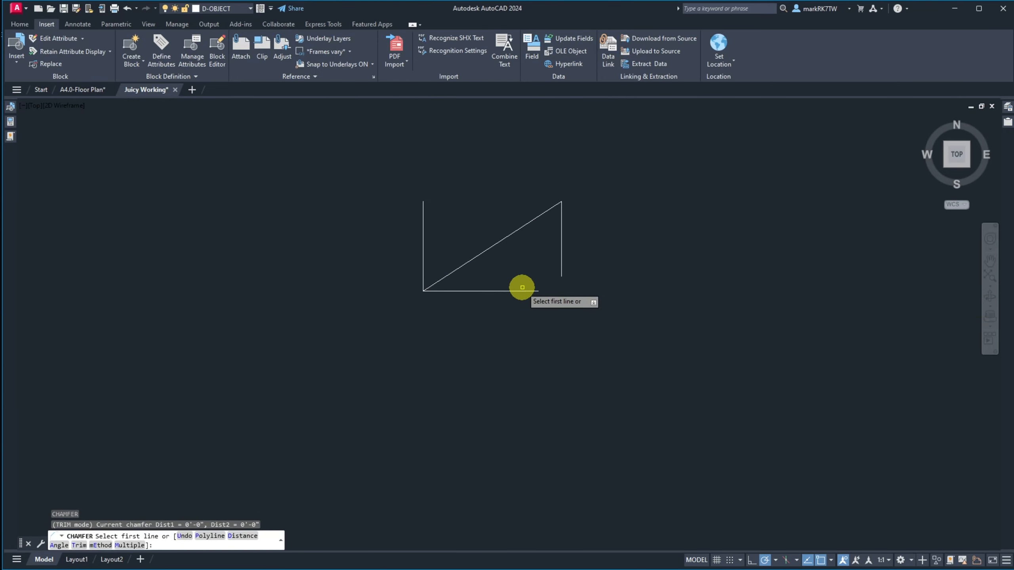
{"action": "left_click", "coordinate": [523, 291]}
{"action": "left_click", "coordinate": [558, 274]}
{"action": "left_click", "coordinate": [561, 277]}
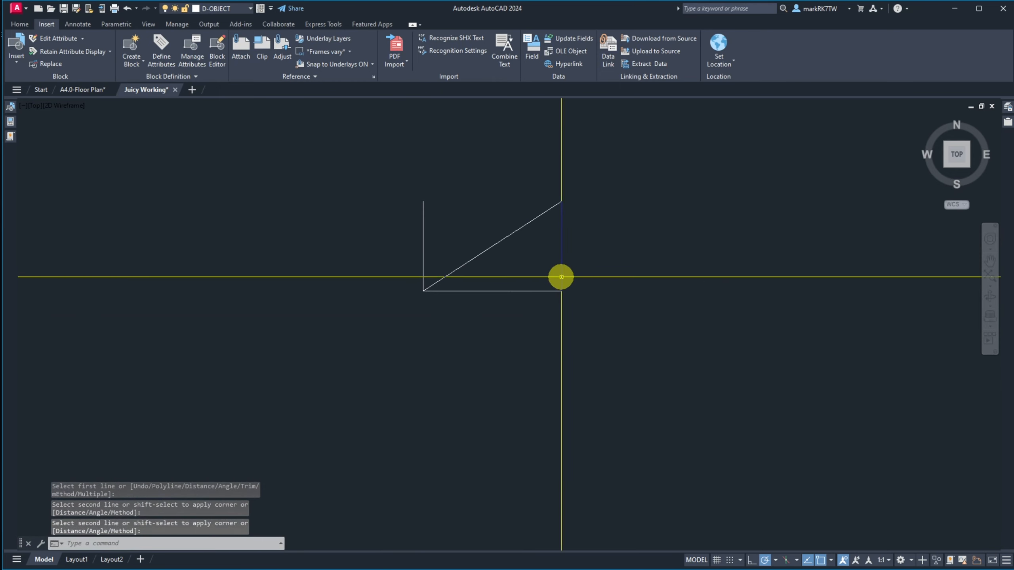
Select the triangle's right vertical line to check its properties, and look over the wall sections around it.
{"action": "left_click", "coordinate": [561, 268]}
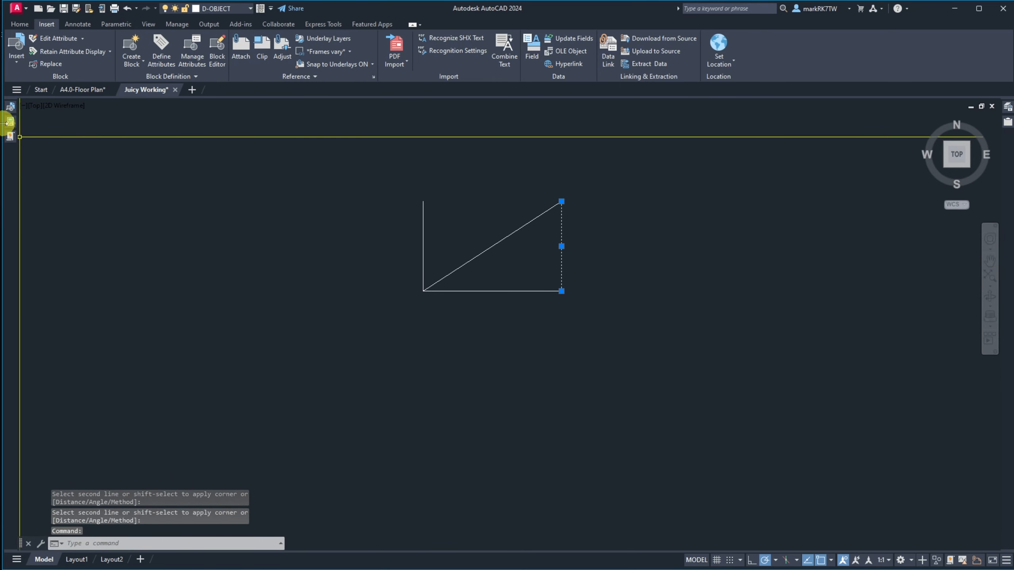
{"action": "left_click", "coordinate": [10, 122]}
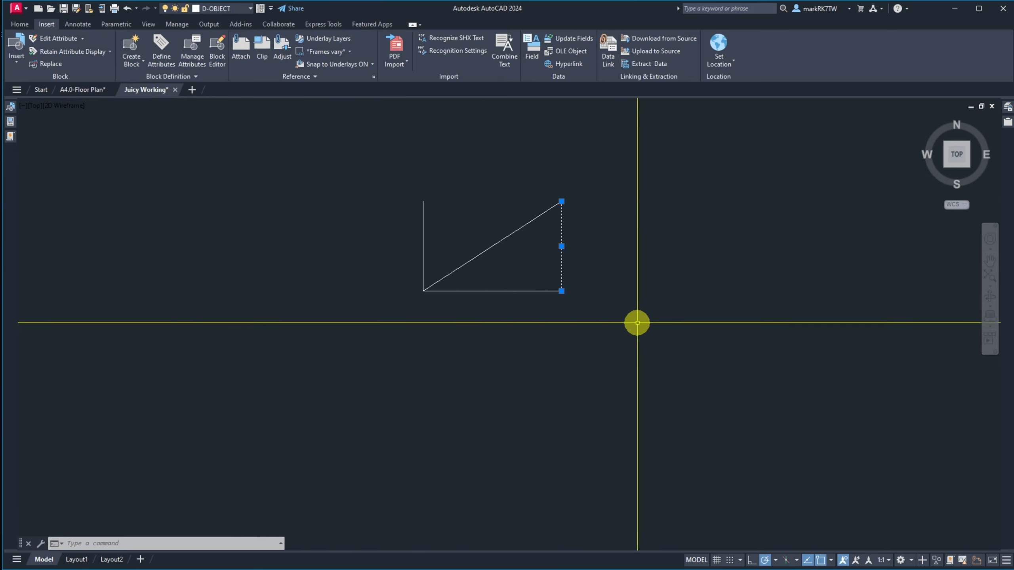
{"action": "scroll", "coordinate": [618, 311], "scroll_direction": "down", "scroll_amount": 10}
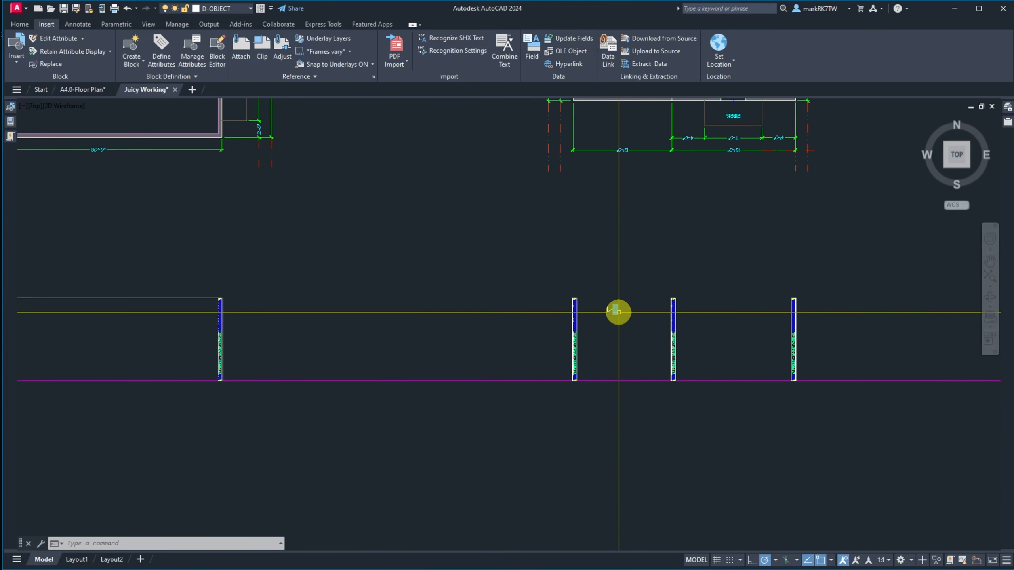
{"action": "scroll", "coordinate": [618, 312], "scroll_direction": "down", "scroll_amount": 4}
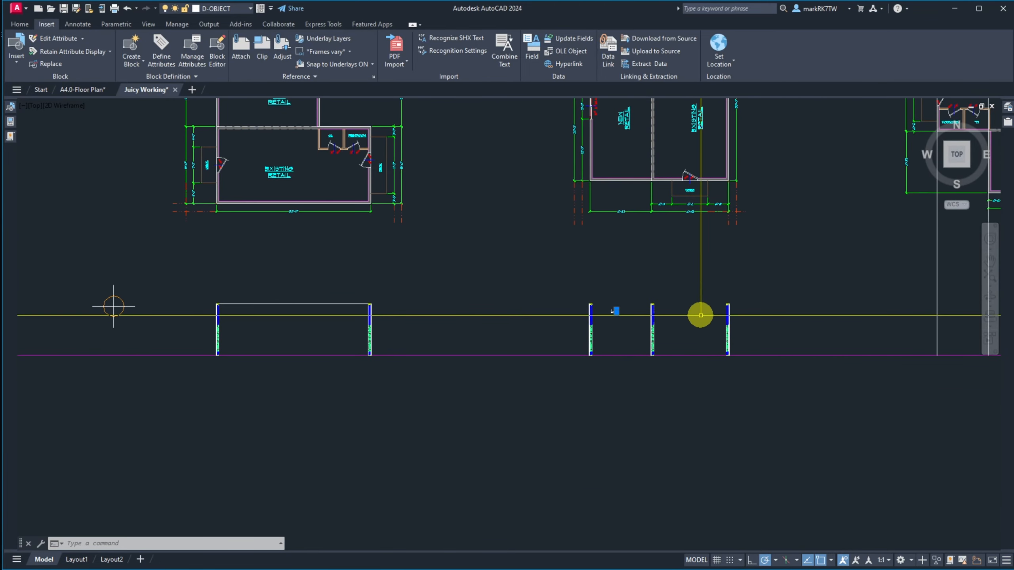
{"action": "scroll", "coordinate": [700, 315], "scroll_direction": "up", "scroll_amount": 5}
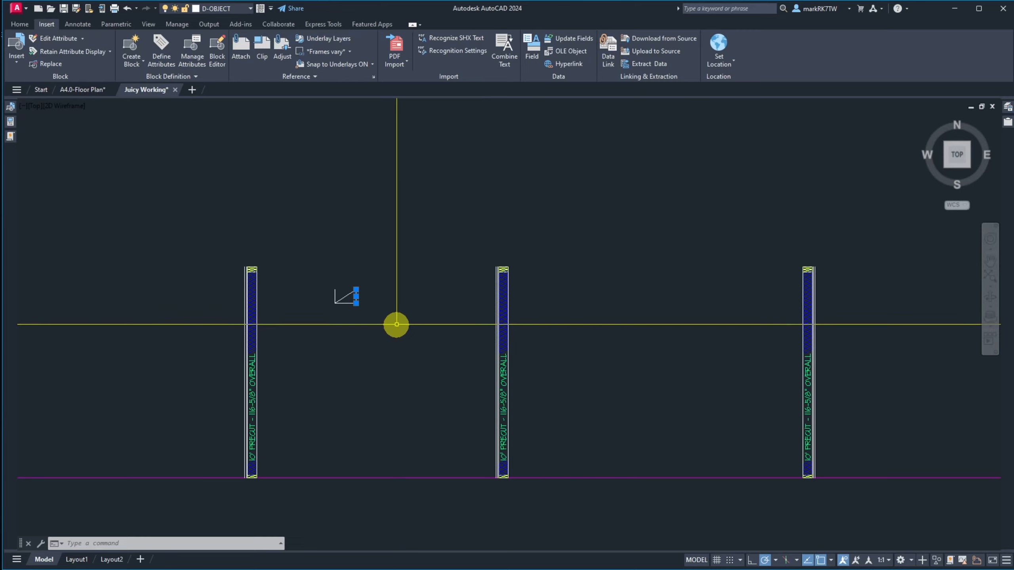
{"action": "key", "text": "Escape"}
{"action": "scroll", "coordinate": [362, 290], "scroll_direction": "up", "scroll_amount": 5}
{"action": "scroll", "coordinate": [344, 280], "scroll_direction": "down", "scroll_amount": 3}
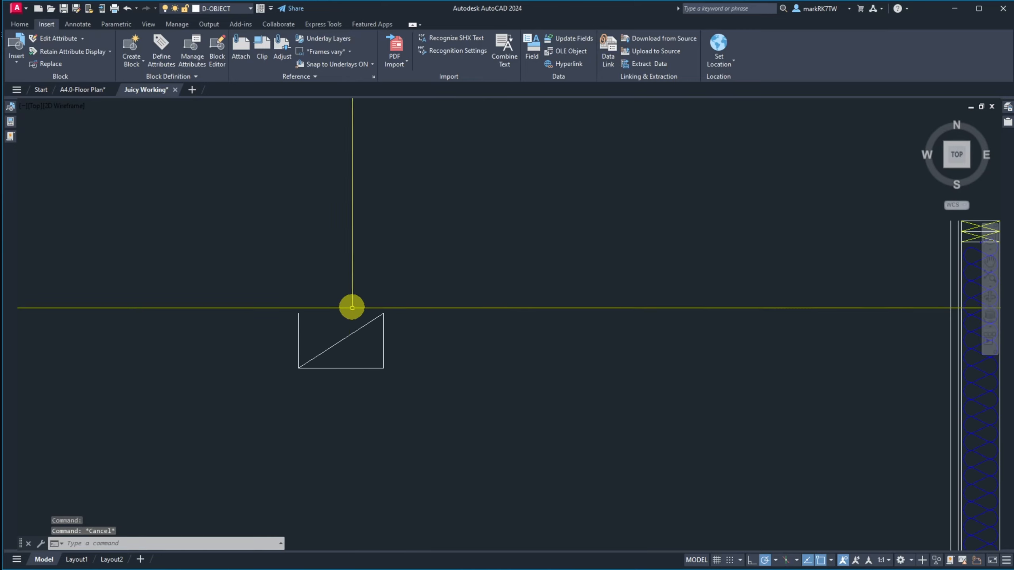
Erase the right vertical line of the triangle.
{"action": "scroll", "coordinate": [351, 305], "scroll_direction": "up", "scroll_amount": 3}
{"action": "type", "text": "e"}
{"action": "key", "text": "Return"}
{"action": "left_click", "coordinate": [442, 385]}
{"action": "left_click", "coordinate": [395, 371]}
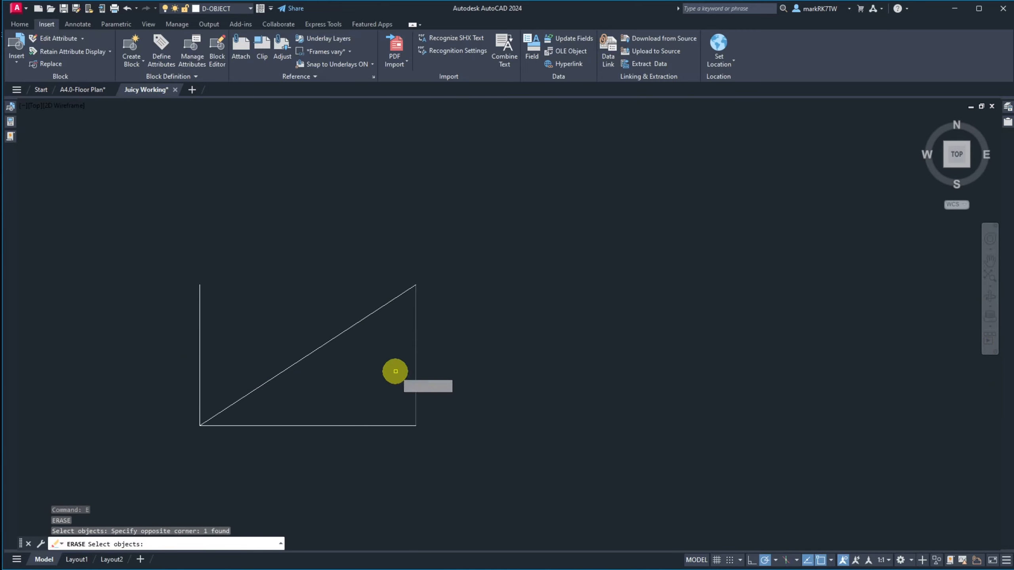
{"action": "key", "text": "Return"}
Offset the left vertical line 8 inches to the right.
{"action": "type", "text": "o"}
{"action": "key", "text": "Return"}
{"action": "type", "text": "8"}
{"action": "key", "text": "Return"}
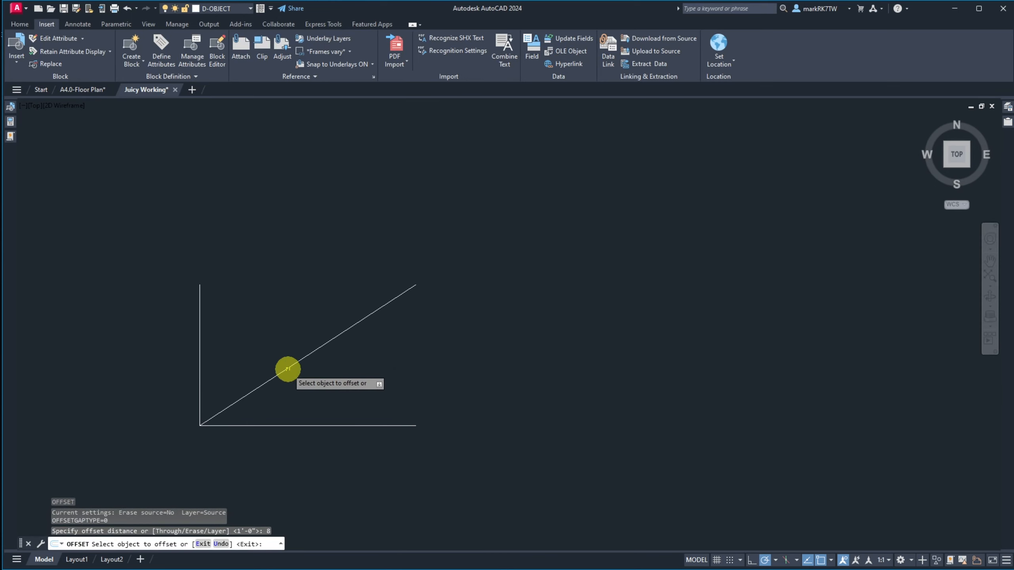
{"action": "left_click", "coordinate": [200, 364]}
{"action": "left_click", "coordinate": [271, 363]}
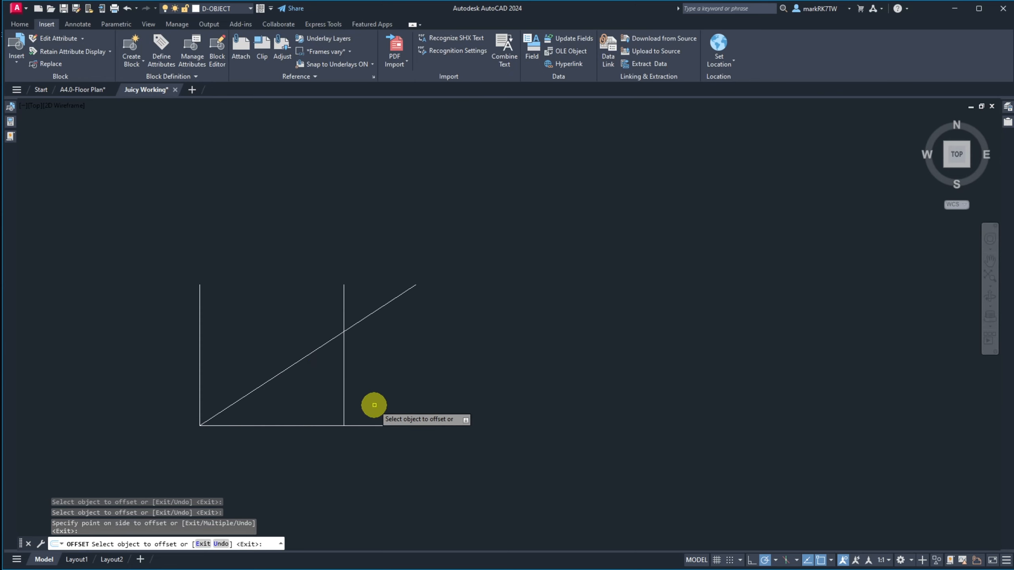
{"action": "key", "text": "Escape"}
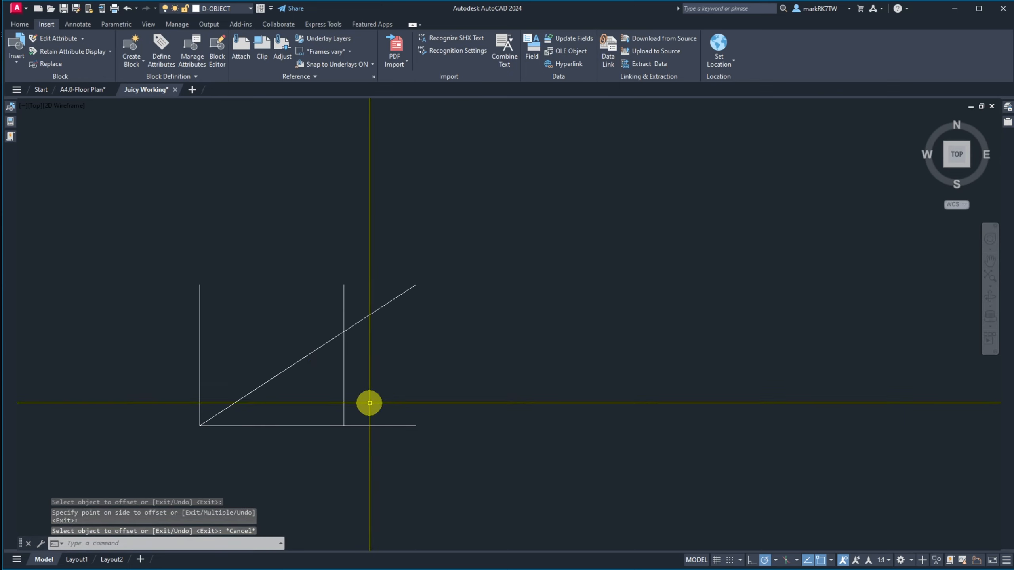
Undo the last offset and the erasure of the right vertical line.
{"action": "type", "text": "u"}
{"action": "key", "text": "Return"}
{"action": "type", "text": "u"}
{"action": "key", "text": "Return"}
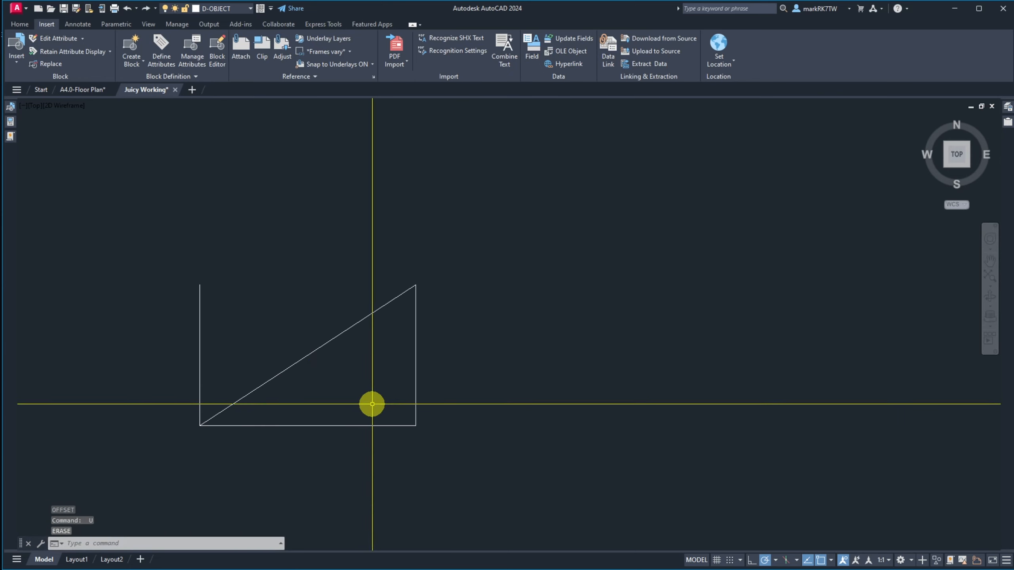
Offset the base line 8 inches upward and stretch the diagonal's upper endpoint to the right end of the new line.
{"action": "type", "text": "o"}
{"action": "key", "text": "Return"}
{"action": "type", "text": "8"}
{"action": "key", "text": "Return"}
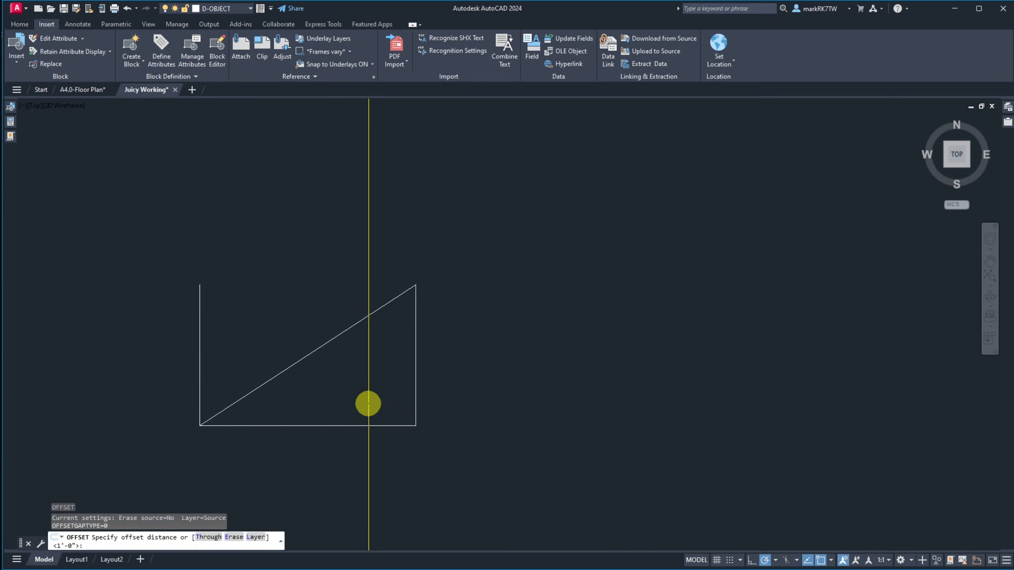
{"action": "left_click", "coordinate": [371, 426]}
{"action": "left_click", "coordinate": [369, 400]}
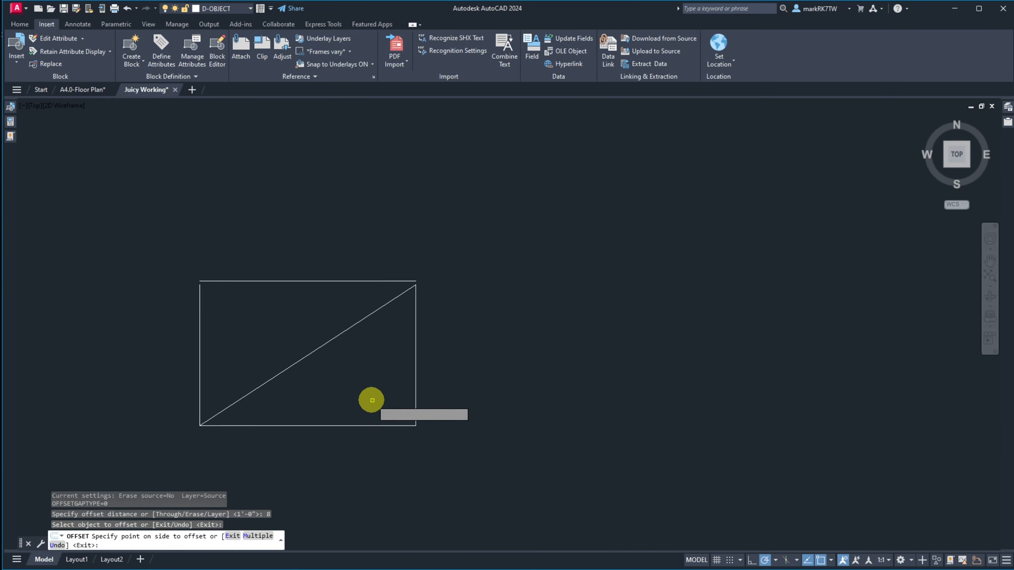
{"action": "key", "text": "Escape"}
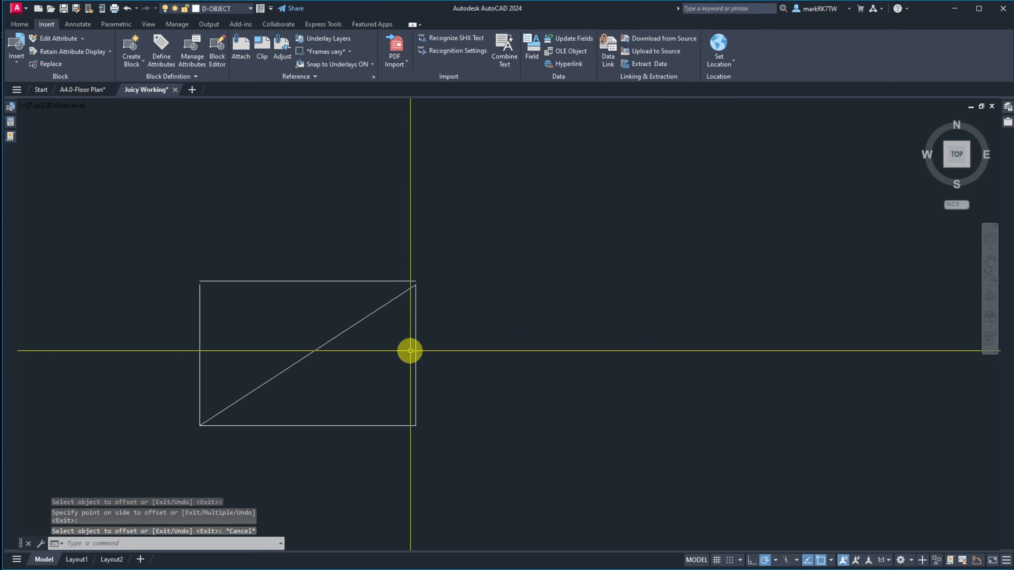
{"action": "left_click", "coordinate": [403, 292]}
{"action": "left_click", "coordinate": [415, 282]}
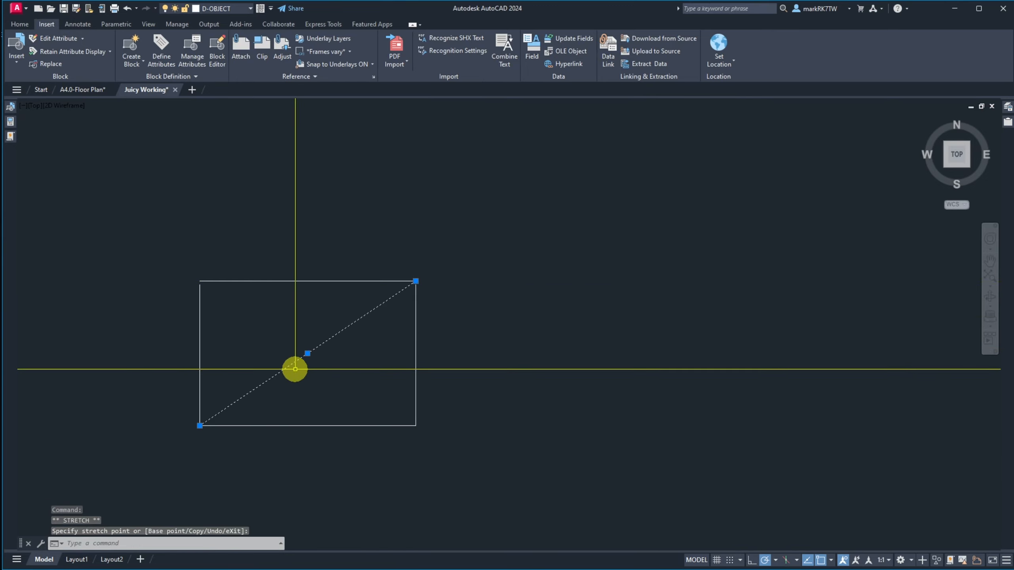
Move the diagonal by its midpoint onto the upper left corner of the top plate on the leftmost wall section.
{"action": "scroll", "coordinate": [273, 272], "scroll_direction": "down", "scroll_amount": 5}
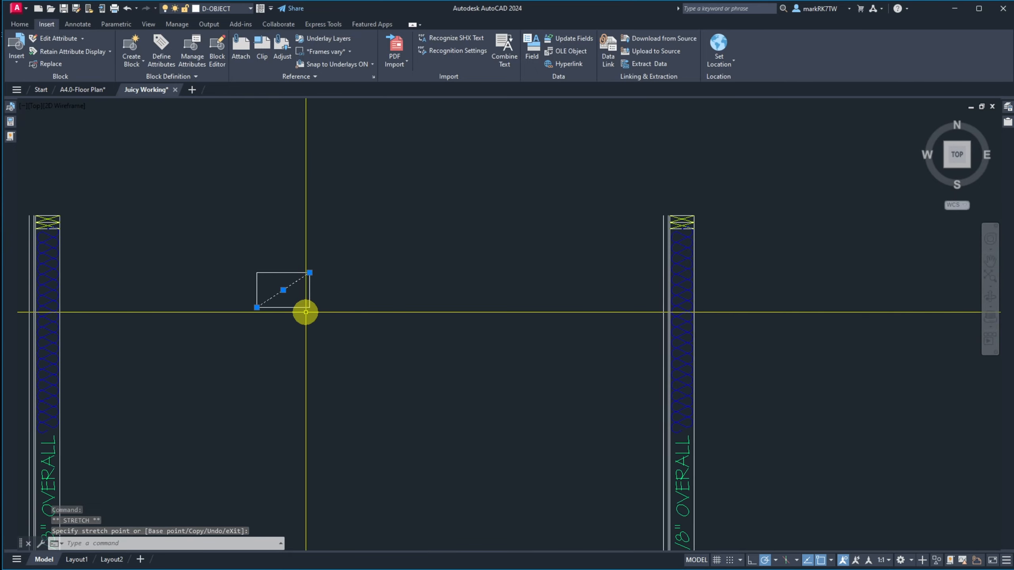
{"action": "type", "text": "m"}
{"action": "key", "text": "Return"}
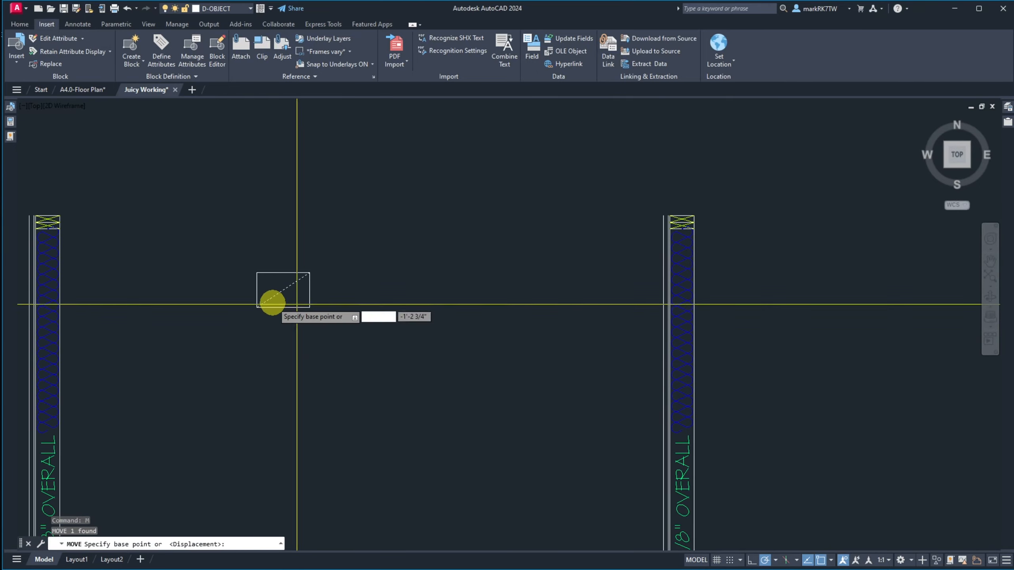
{"action": "left_click", "coordinate": [283, 290]}
{"action": "scroll", "coordinate": [383, 240], "scroll_direction": "down", "scroll_amount": 6}
{"action": "scroll", "coordinate": [374, 238], "scroll_direction": "up", "scroll_amount": 8}
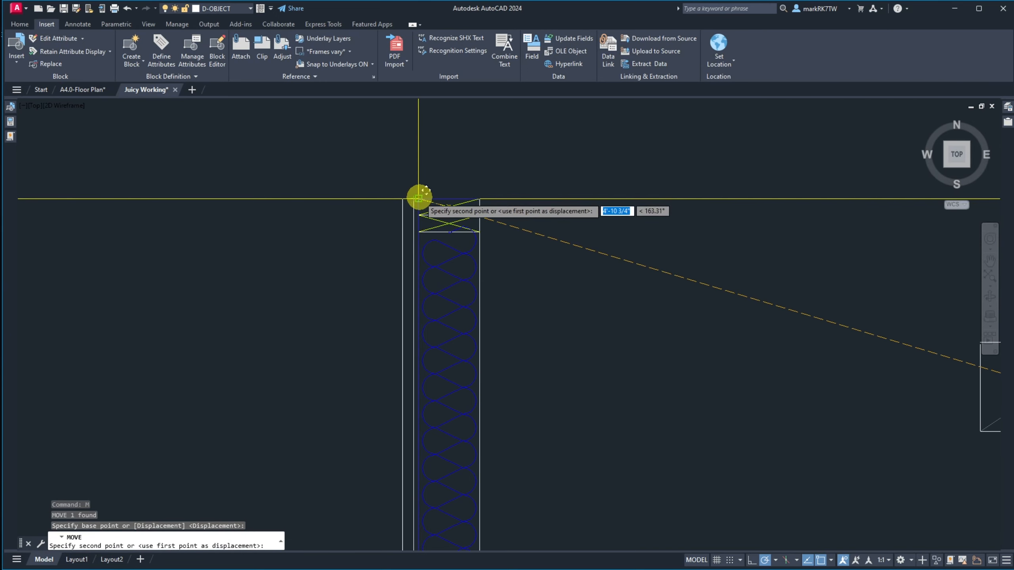
{"action": "left_click", "coordinate": [418, 197]}
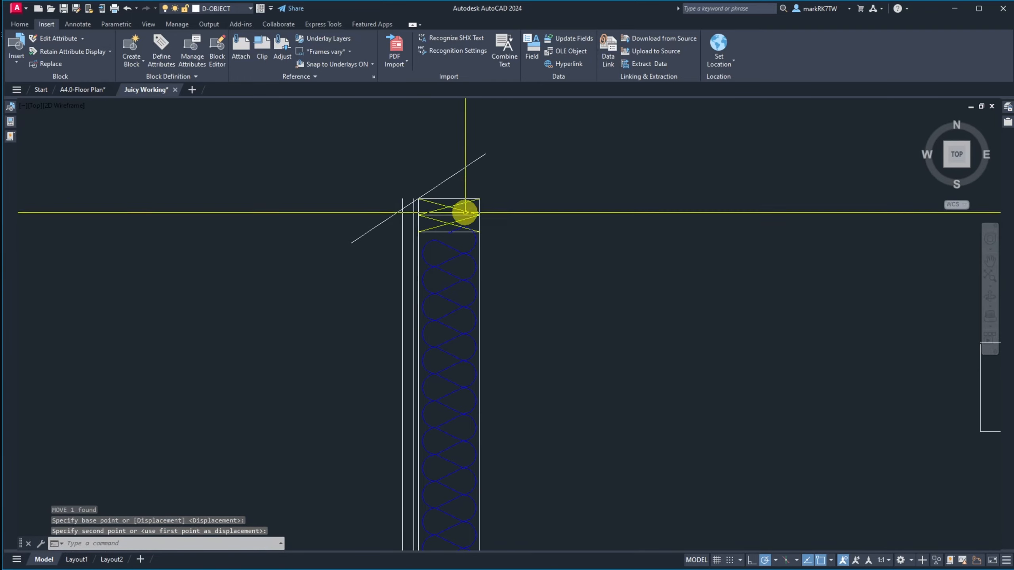
Erase the four leftover construction lines of the rectangle between the wall sections.
{"action": "scroll", "coordinate": [401, 222], "scroll_direction": "down", "scroll_amount": 5}
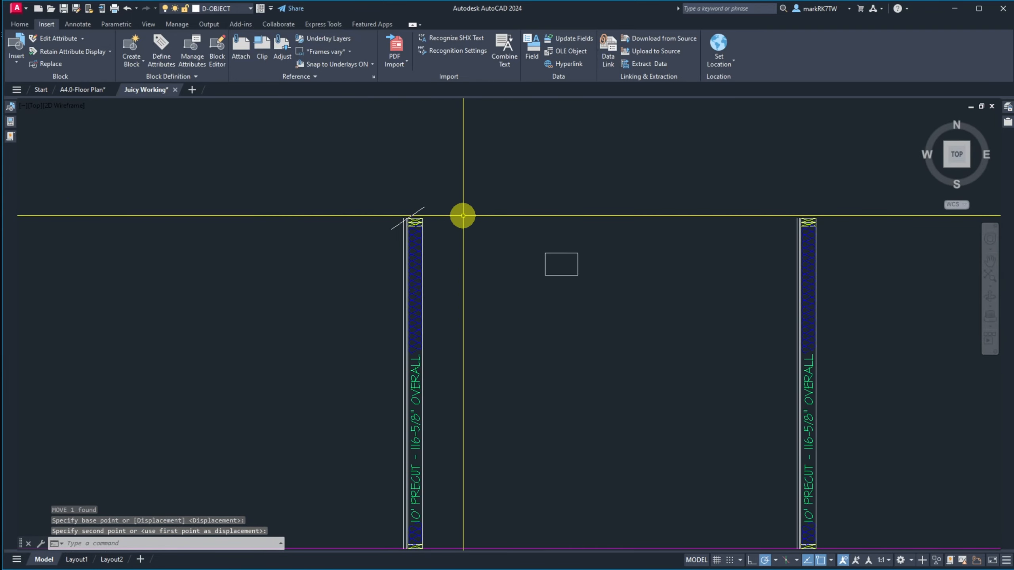
{"action": "scroll", "coordinate": [462, 216], "scroll_direction": "up", "scroll_amount": 3}
{"action": "scroll", "coordinate": [500, 271], "scroll_direction": "down", "scroll_amount": 8}
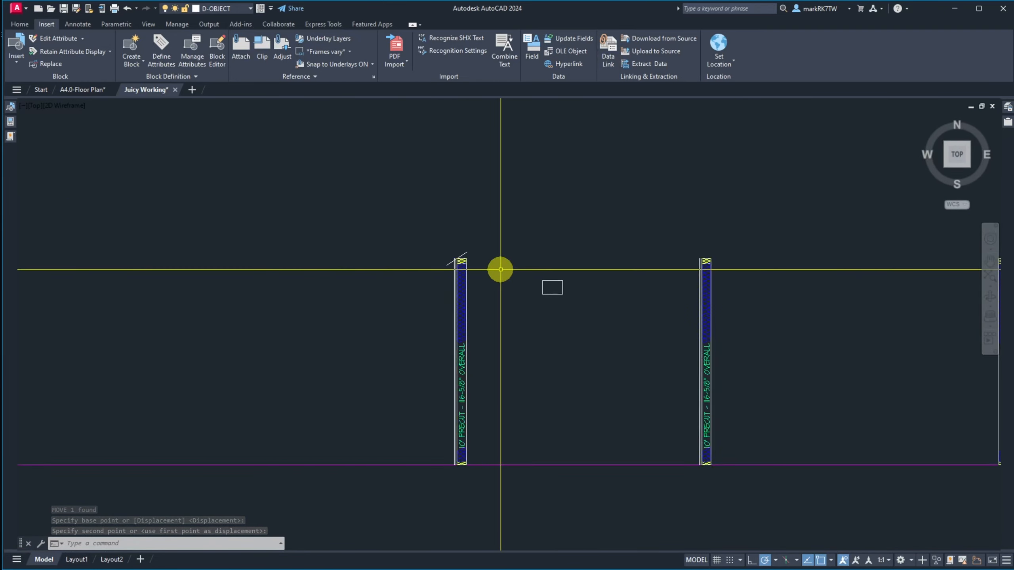
{"action": "type", "text": "e"}
{"action": "key", "text": "Return"}
{"action": "left_click", "coordinate": [564, 291]}
{"action": "left_click", "coordinate": [508, 231]}
{"action": "key", "text": "Return"}
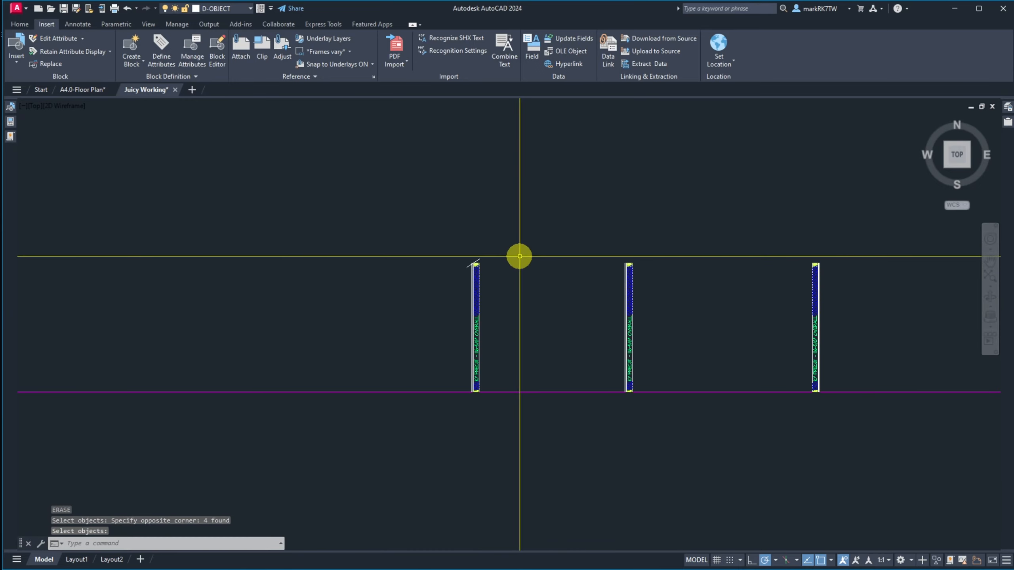
{"action": "scroll", "coordinate": [518, 254], "scroll_direction": "up", "scroll_amount": 4}
{"action": "scroll", "coordinate": [516, 254], "scroll_direction": "down", "scroll_amount": 4}
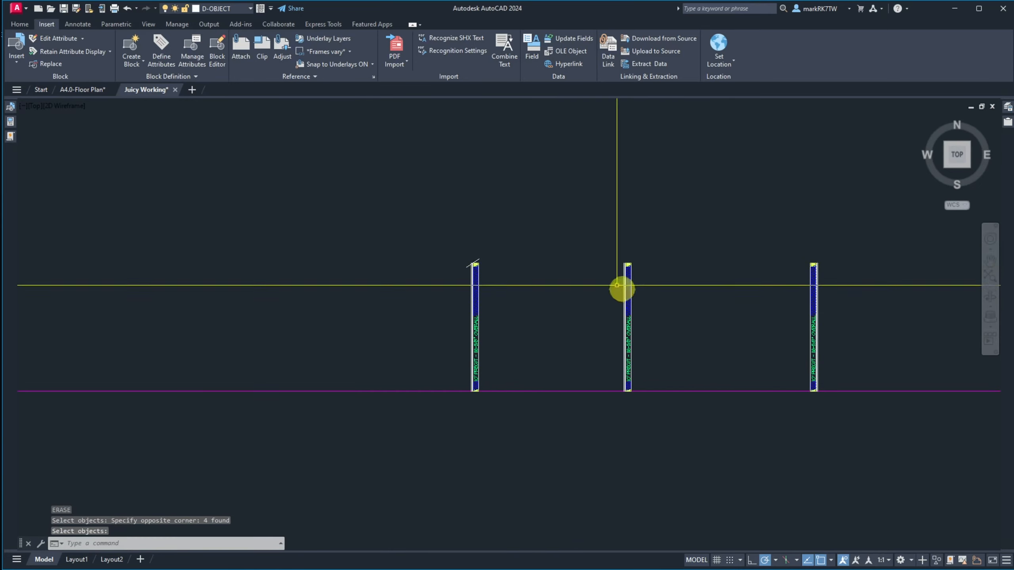
Move the roof slope line from the left wall's top plate corner to the upper left corner of the middle wall's top plate.
{"action": "scroll", "coordinate": [463, 256], "scroll_direction": "up", "scroll_amount": 4}
{"action": "scroll", "coordinate": [481, 256], "scroll_direction": "down", "scroll_amount": 3}
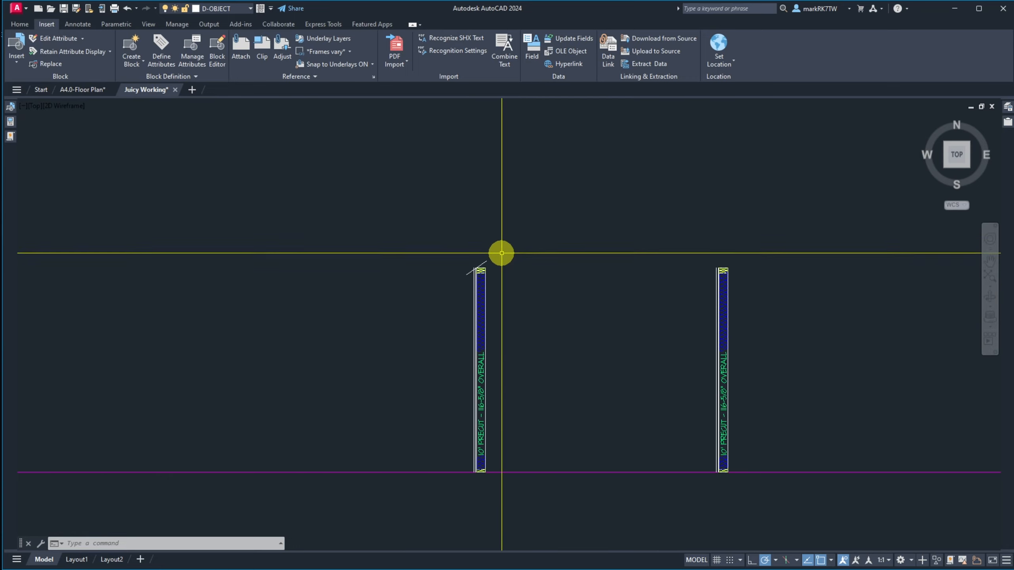
{"action": "scroll", "coordinate": [489, 290], "scroll_direction": "down", "scroll_amount": 4}
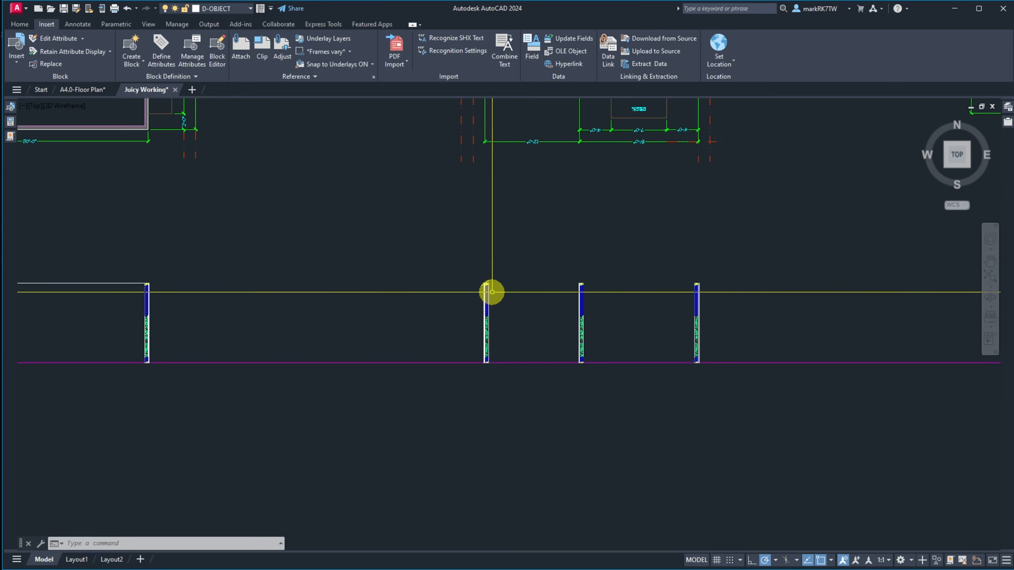
{"action": "scroll", "coordinate": [678, 296], "scroll_direction": "up", "scroll_amount": 6}
{"action": "scroll", "coordinate": [463, 267], "scroll_direction": "down", "scroll_amount": 5}
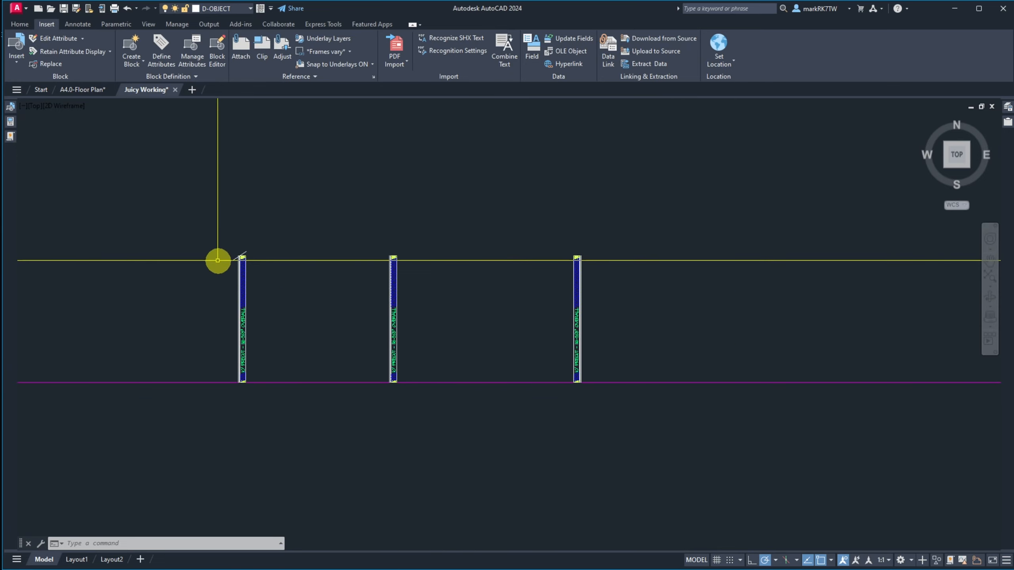
{"action": "scroll", "coordinate": [215, 260], "scroll_direction": "up", "scroll_amount": 7}
{"action": "type", "text": "m"}
{"action": "key", "text": "Return"}
{"action": "left_click", "coordinate": [410, 217]}
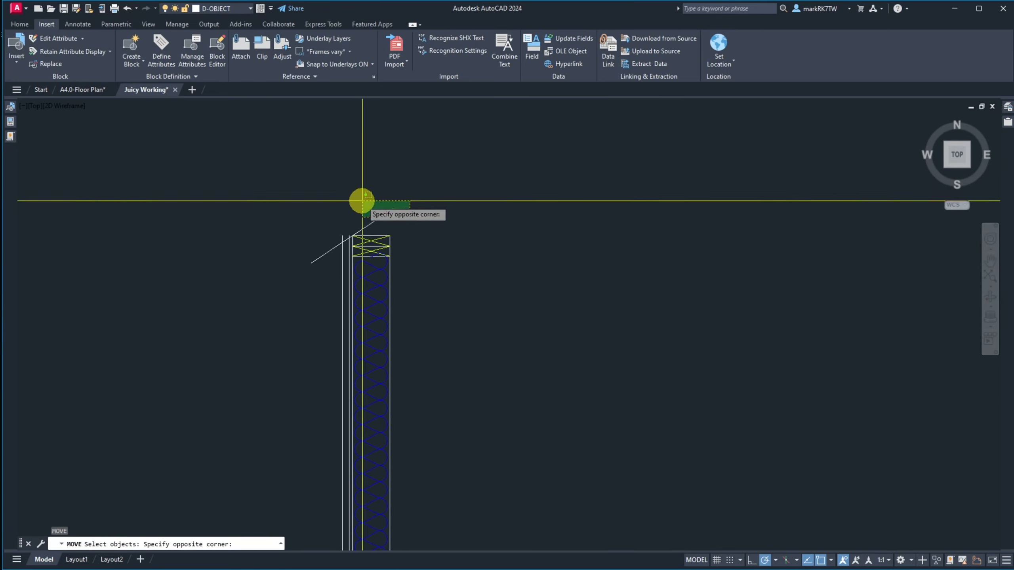
{"action": "left_click", "coordinate": [361, 201]}
{"action": "key", "text": "Return"}
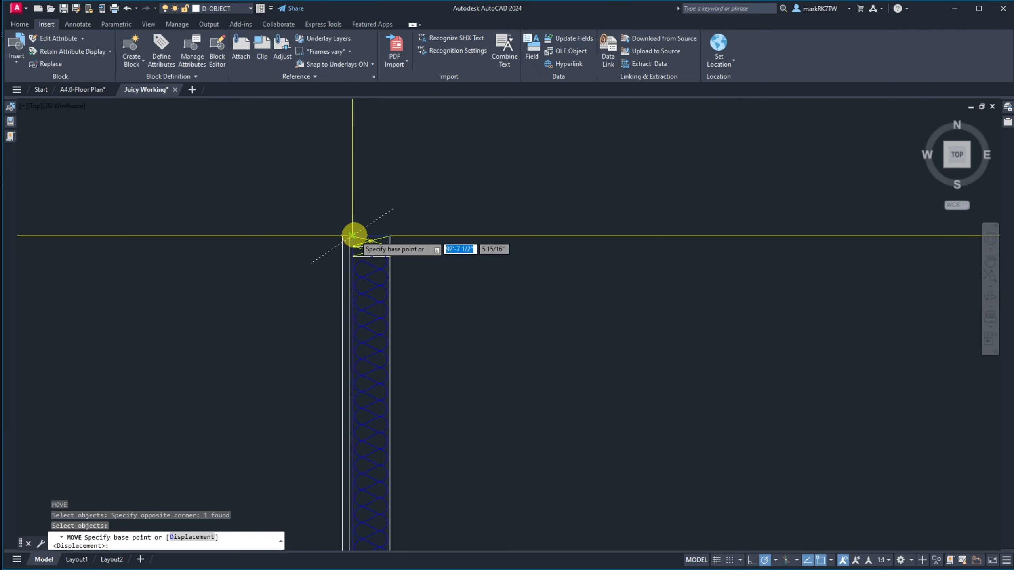
{"action": "left_click", "coordinate": [353, 235]}
{"action": "scroll", "coordinate": [468, 181], "scroll_direction": "down", "scroll_amount": 5}
{"action": "scroll", "coordinate": [542, 165], "scroll_direction": "up", "scroll_amount": 5}
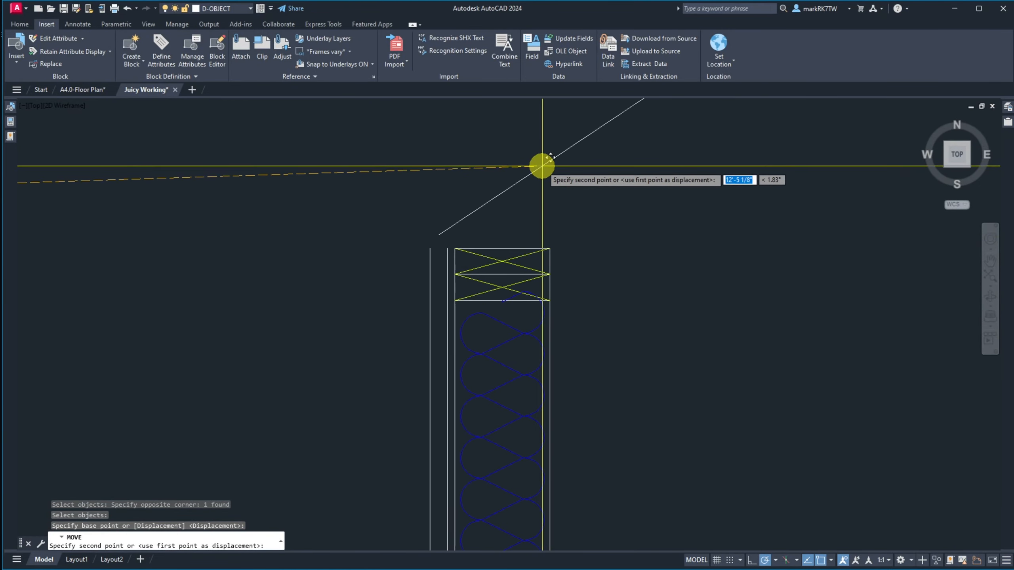
{"action": "left_click", "coordinate": [455, 248]}
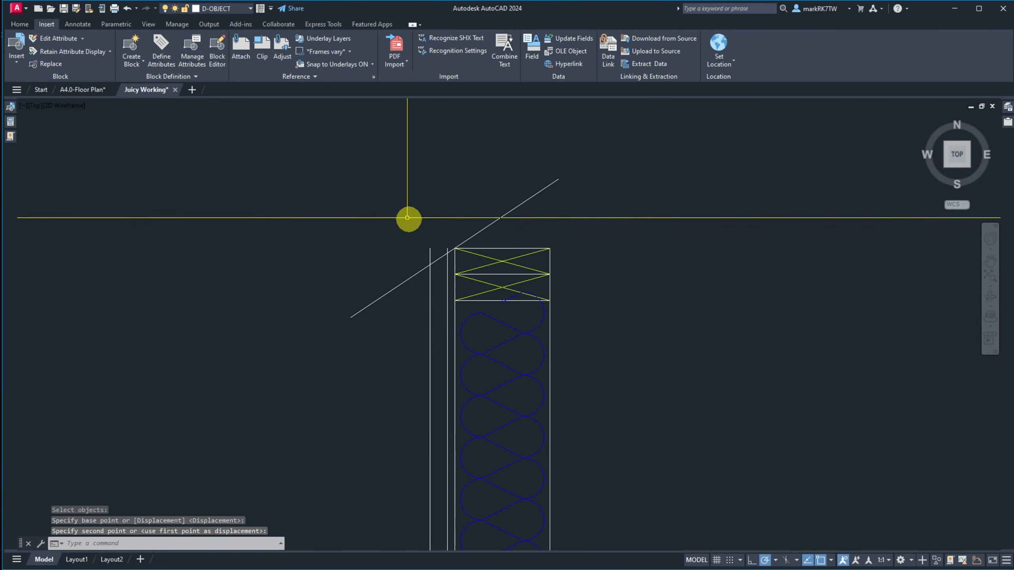
Offset the outer face line of the second section's left wall 12 inches outward to the left.
{"action": "scroll", "coordinate": [344, 275], "scroll_direction": "down", "scroll_amount": 5}
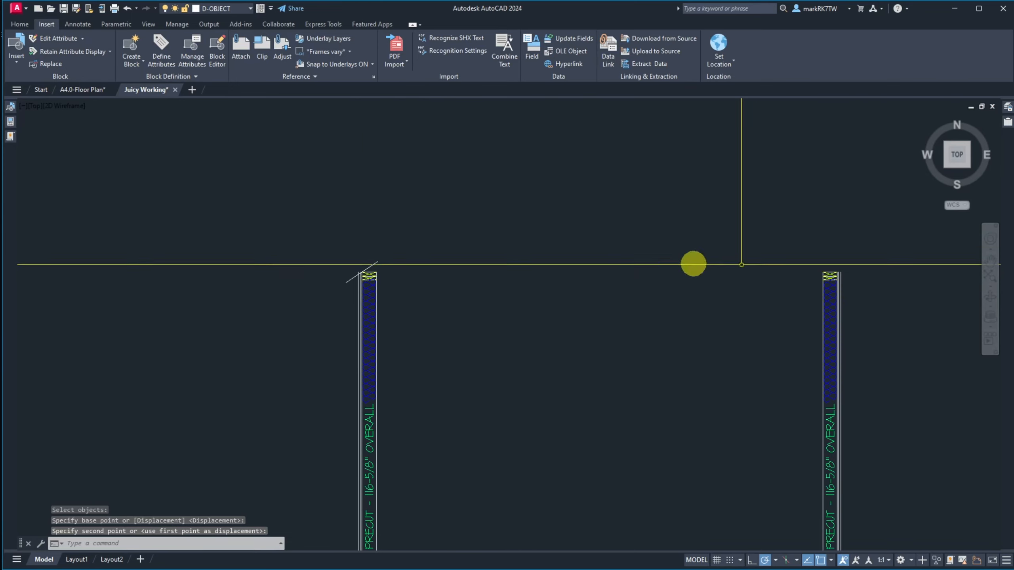
{"action": "scroll", "coordinate": [750, 258], "scroll_direction": "down", "scroll_amount": 4}
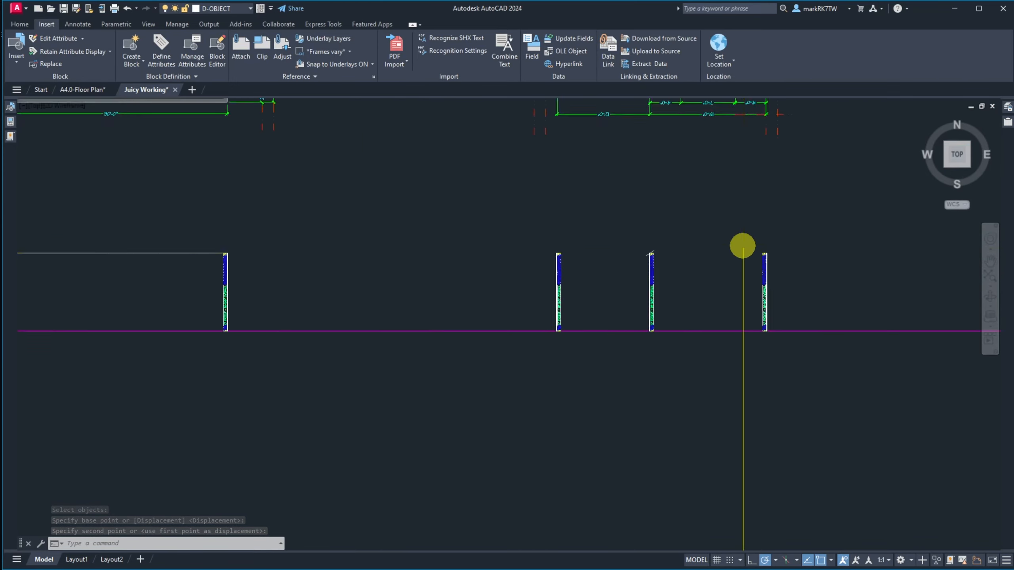
{"action": "scroll", "coordinate": [742, 244], "scroll_direction": "up", "scroll_amount": 2}
{"action": "scroll", "coordinate": [732, 308], "scroll_direction": "down", "scroll_amount": 3}
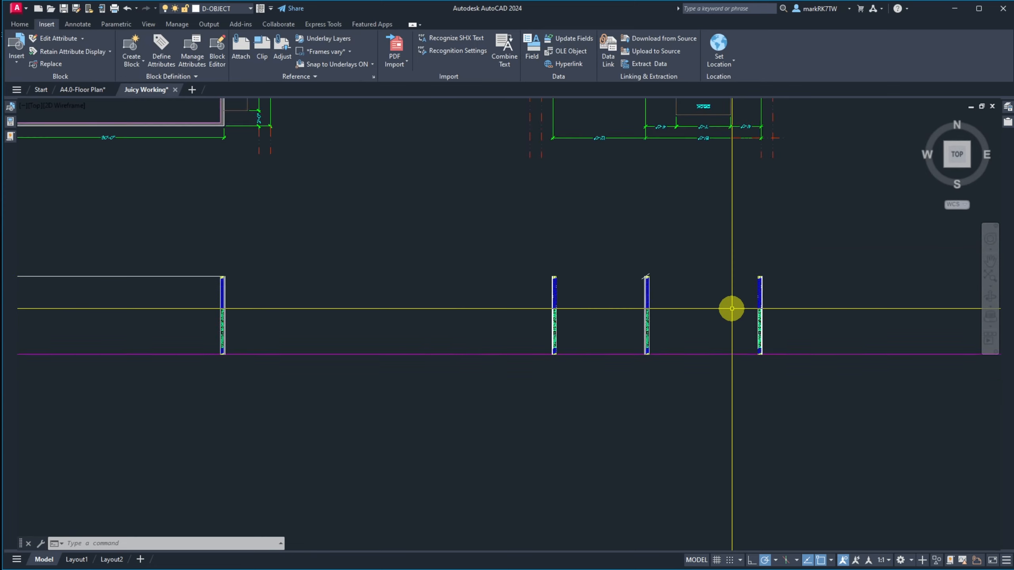
{"action": "scroll", "coordinate": [517, 352], "scroll_direction": "up", "scroll_amount": 5}
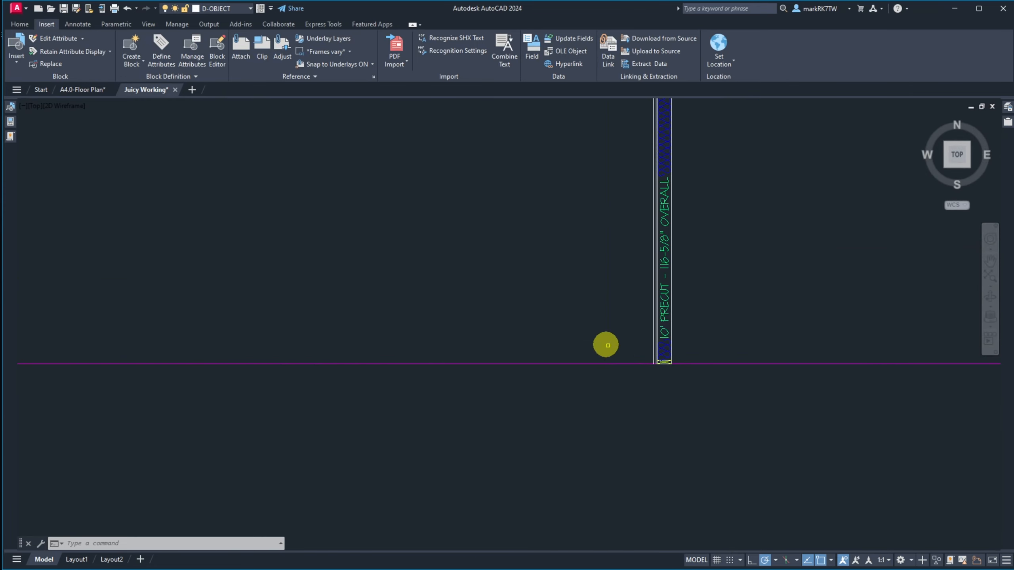
{"action": "scroll", "coordinate": [619, 347], "scroll_direction": "up", "scroll_amount": 3}
{"action": "type", "text": "o"}
{"action": "key", "text": "Return"}
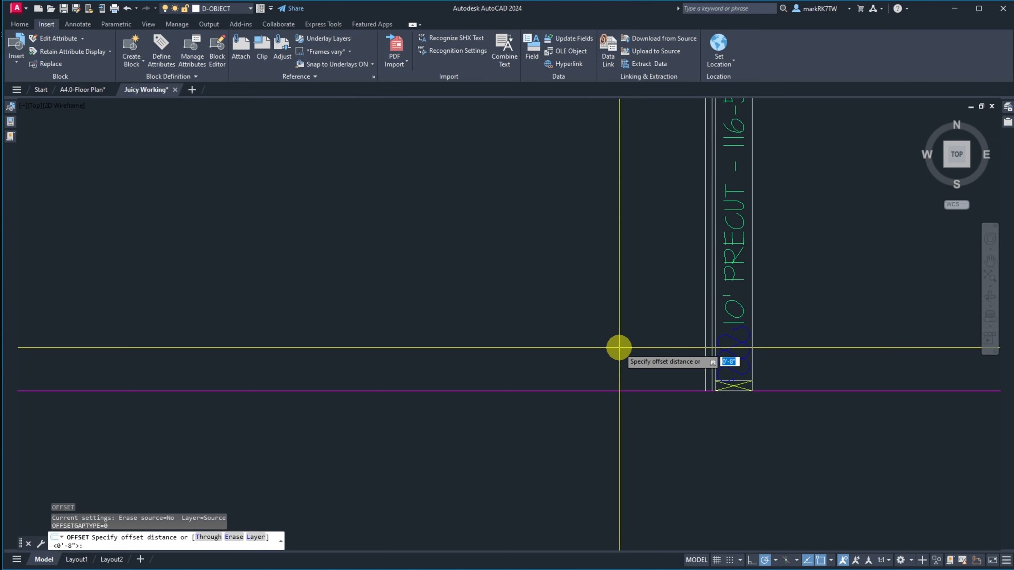
{"action": "key", "text": "Return"}
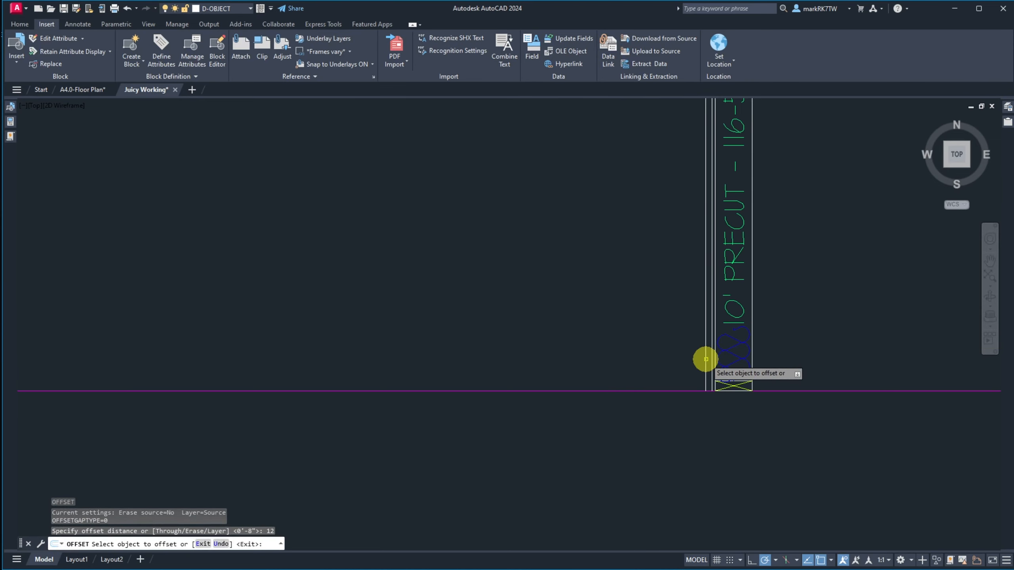
{"action": "left_click", "coordinate": [705, 359]}
{"action": "left_click", "coordinate": [679, 355]}
Offset the outer face line of the second section's right wall 12 inches outward to the right.
{"action": "scroll", "coordinate": [459, 353], "scroll_direction": "down", "scroll_amount": 5}
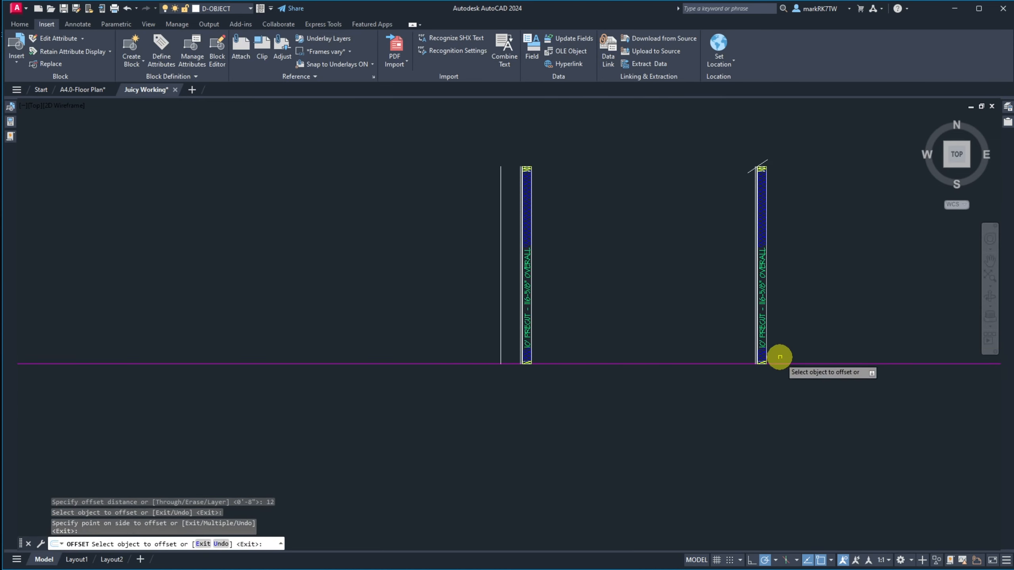
{"action": "scroll", "coordinate": [697, 358], "scroll_direction": "down", "scroll_amount": 3}
{"action": "scroll", "coordinate": [830, 355], "scroll_direction": "up", "scroll_amount": 8}
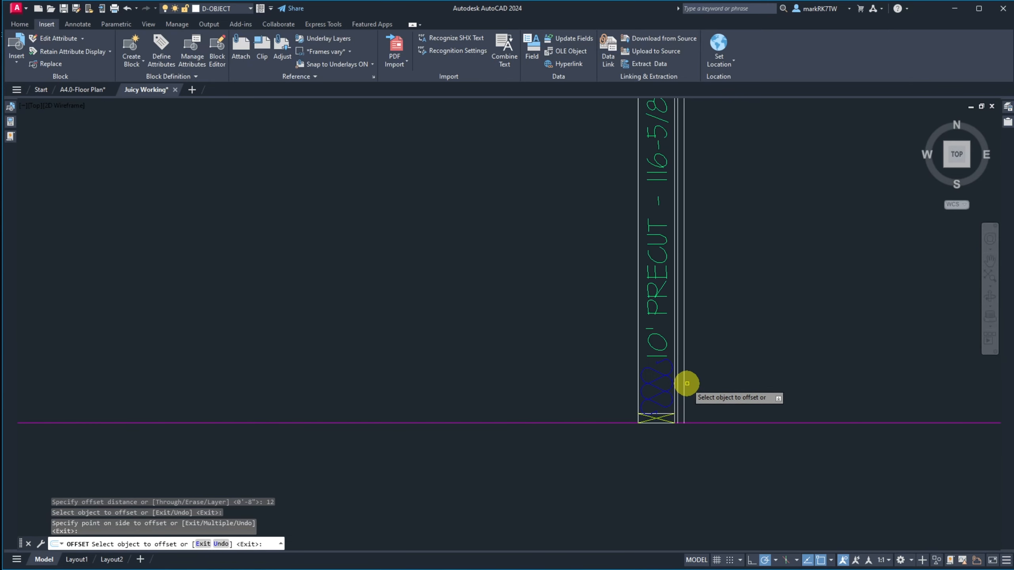
{"action": "left_click", "coordinate": [682, 386]}
{"action": "left_click", "coordinate": [728, 385]}
Offset the leftmost vertical projection line below the third floor plan 12 inches to the left.
{"action": "scroll", "coordinate": [534, 360], "scroll_direction": "down", "scroll_amount": 8}
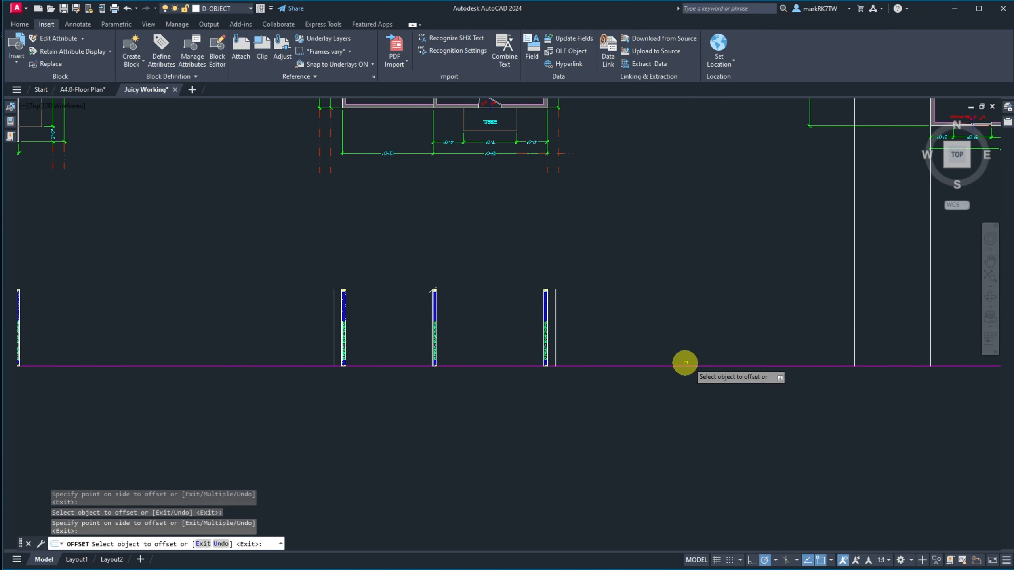
{"action": "left_click", "coordinate": [854, 350]}
{"action": "left_click", "coordinate": [798, 351]}
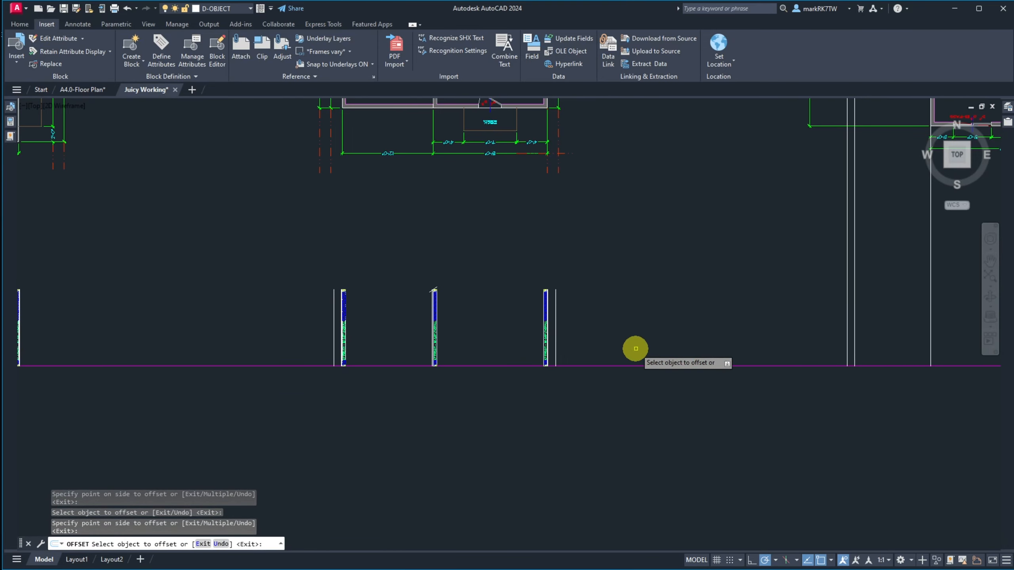
Offset the outer face line of the first section's right wall 12 inches outward to the right.
{"action": "scroll", "coordinate": [635, 347], "scroll_direction": "down", "scroll_amount": 4}
{"action": "scroll", "coordinate": [254, 347], "scroll_direction": "up", "scroll_amount": 8}
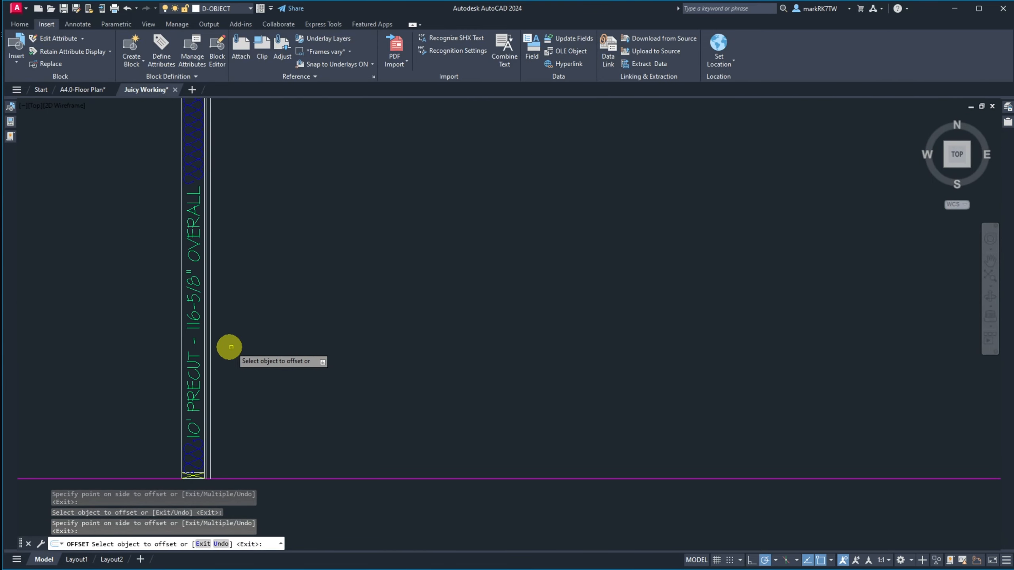
{"action": "left_click", "coordinate": [210, 348]}
{"action": "left_click", "coordinate": [275, 352]}
{"action": "scroll", "coordinate": [448, 290], "scroll_direction": "down", "scroll_amount": 8}
{"action": "key", "text": "Escape"}
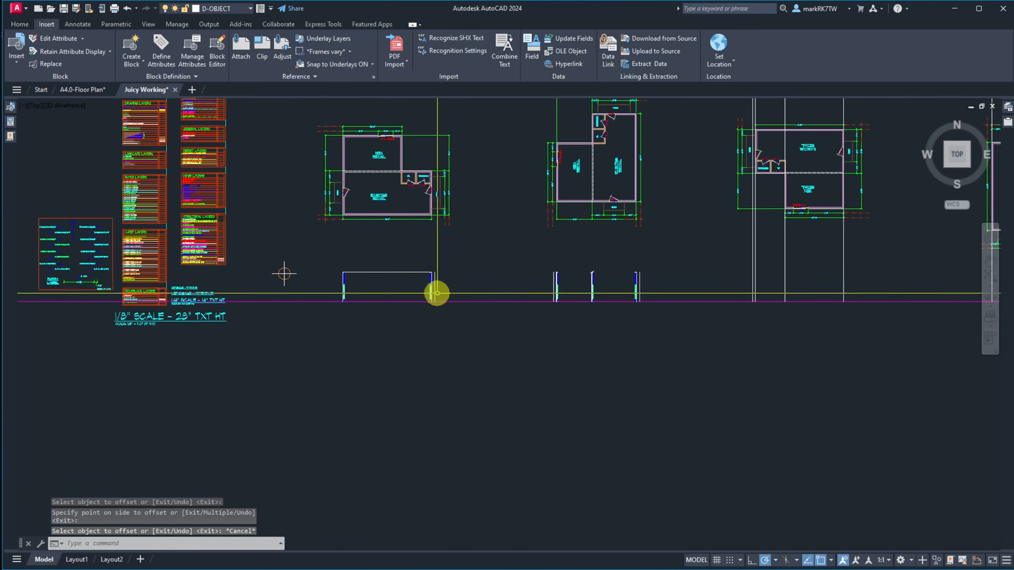
Trim the magenta base line between the first and second sections, using their facing offset lines as cutting edges.
{"action": "scroll", "coordinate": [577, 302], "scroll_direction": "up", "scroll_amount": 4}
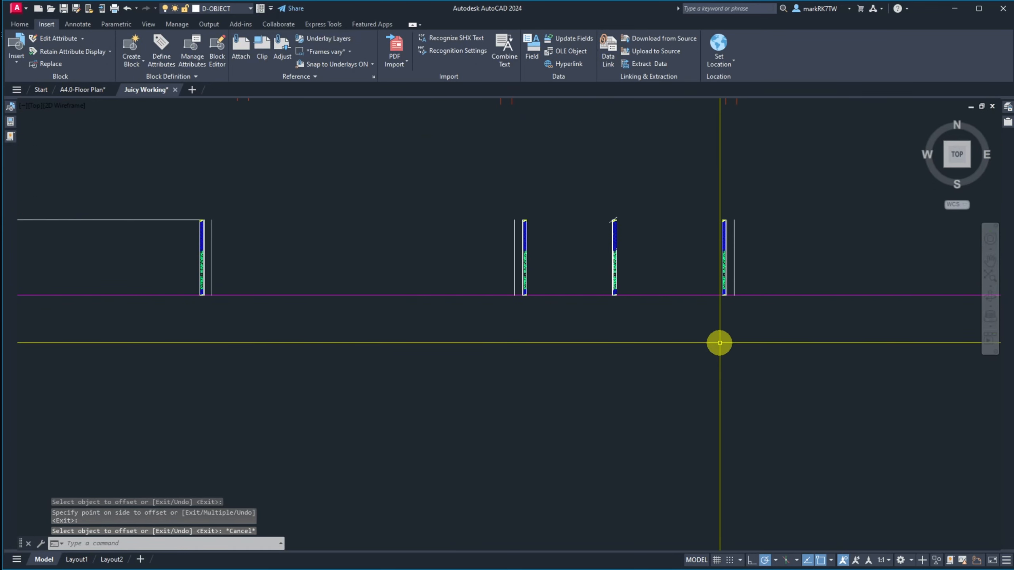
{"action": "type", "text": "tr"}
{"action": "key", "text": "Return"}
{"action": "left_click", "coordinate": [519, 263]}
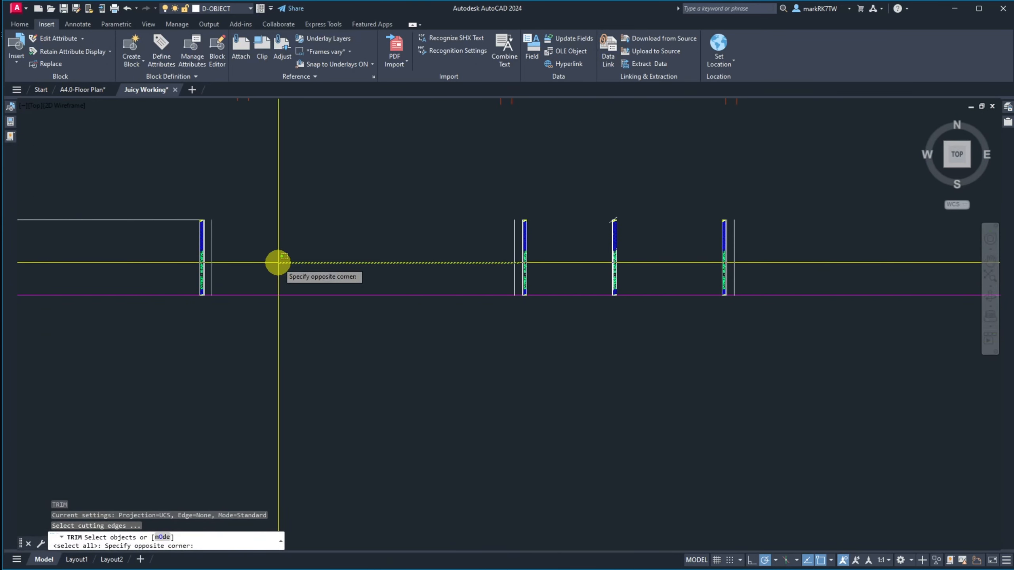
{"action": "left_click", "coordinate": [211, 243]}
{"action": "key", "text": "Return"}
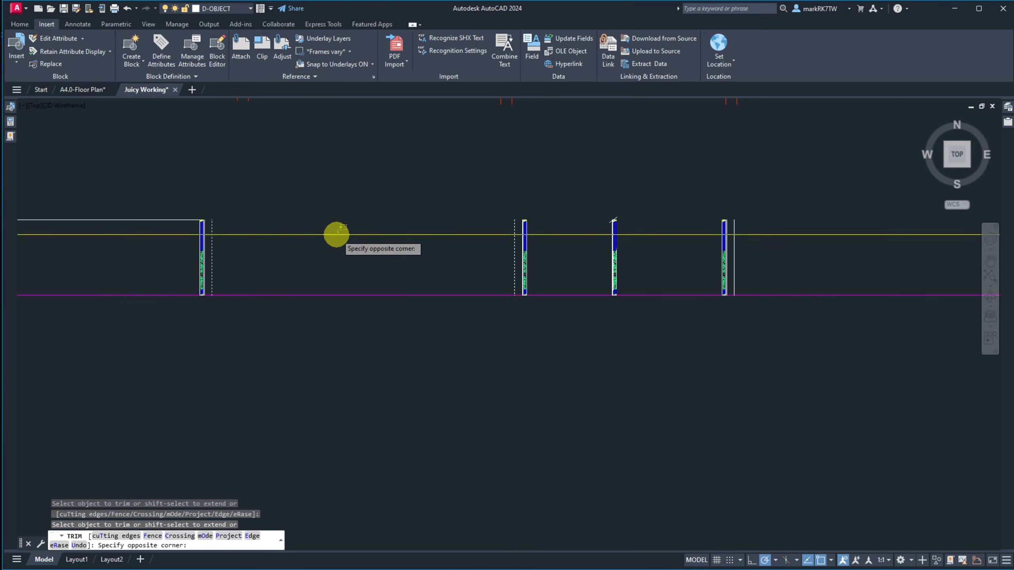
Trim the magenta base line between the second section's right offset line and the third section's left offset line.
{"action": "scroll", "coordinate": [516, 327], "scroll_direction": "down", "scroll_amount": 4}
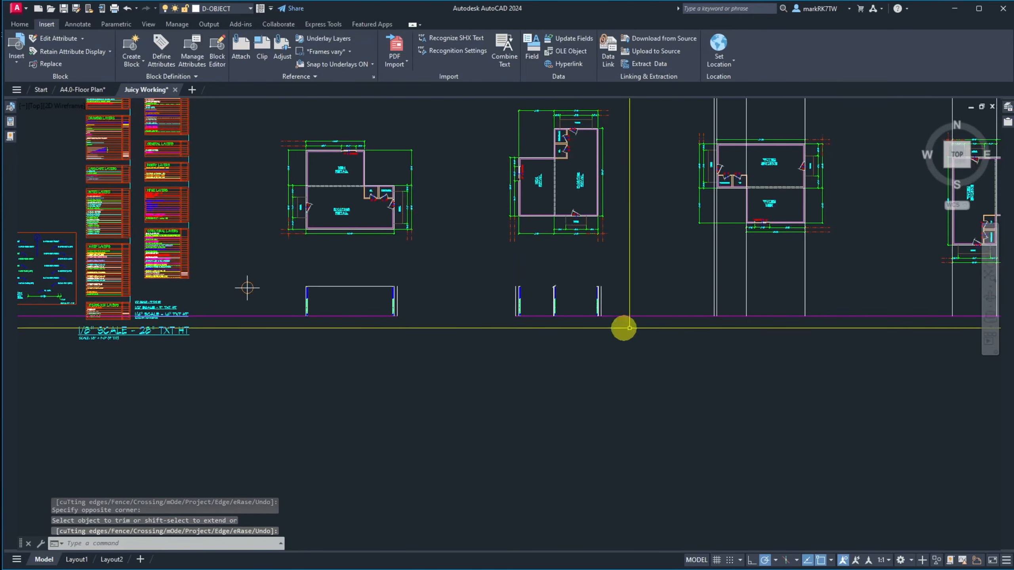
{"action": "scroll", "coordinate": [683, 327], "scroll_direction": "up", "scroll_amount": 6}
{"action": "key", "text": "Return"}
{"action": "left_click", "coordinate": [813, 272]}
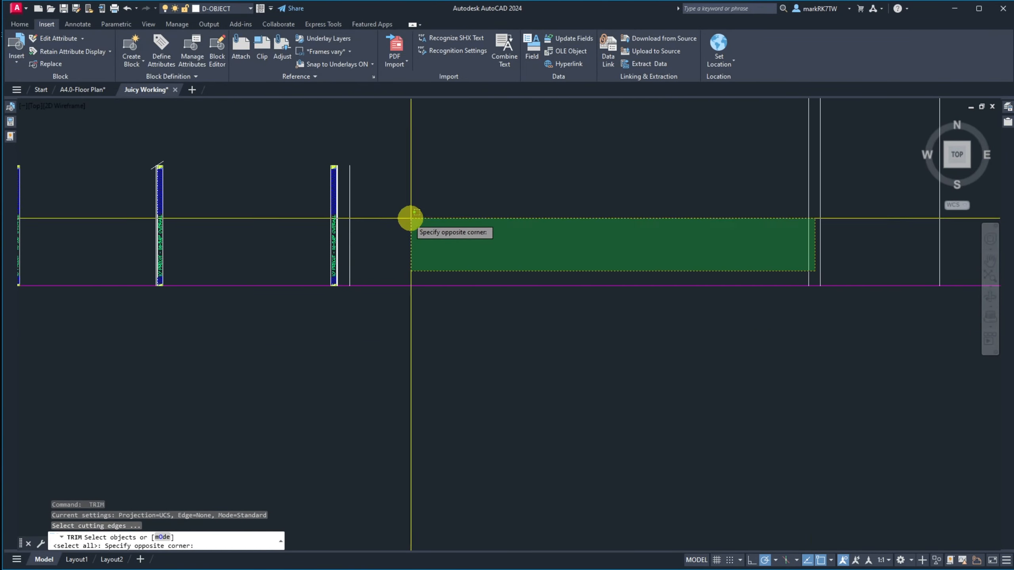
{"action": "left_click", "coordinate": [347, 201]}
{"action": "key", "text": "Return"}
{"action": "key", "text": "Return"}
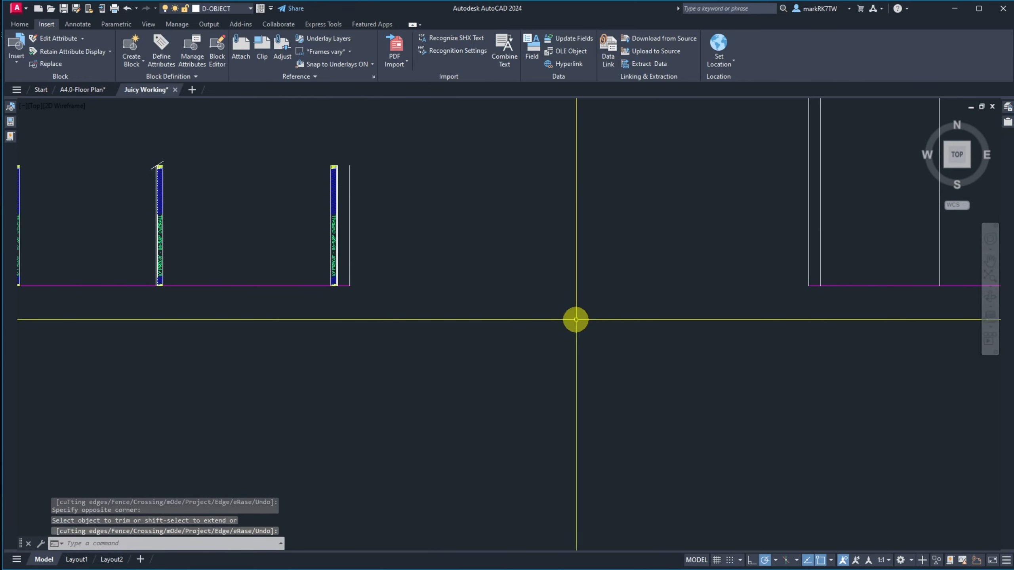
Load Grade Symbol.dwg from the Symbols, Leaders, Etc folder in Blocks Evolving as the block library.
{"action": "scroll", "coordinate": [586, 320], "scroll_direction": "down", "scroll_amount": 6}
{"action": "scroll", "coordinate": [413, 309], "scroll_direction": "up", "scroll_amount": 2}
{"action": "scroll", "coordinate": [413, 308], "scroll_direction": "up", "scroll_amount": 2}
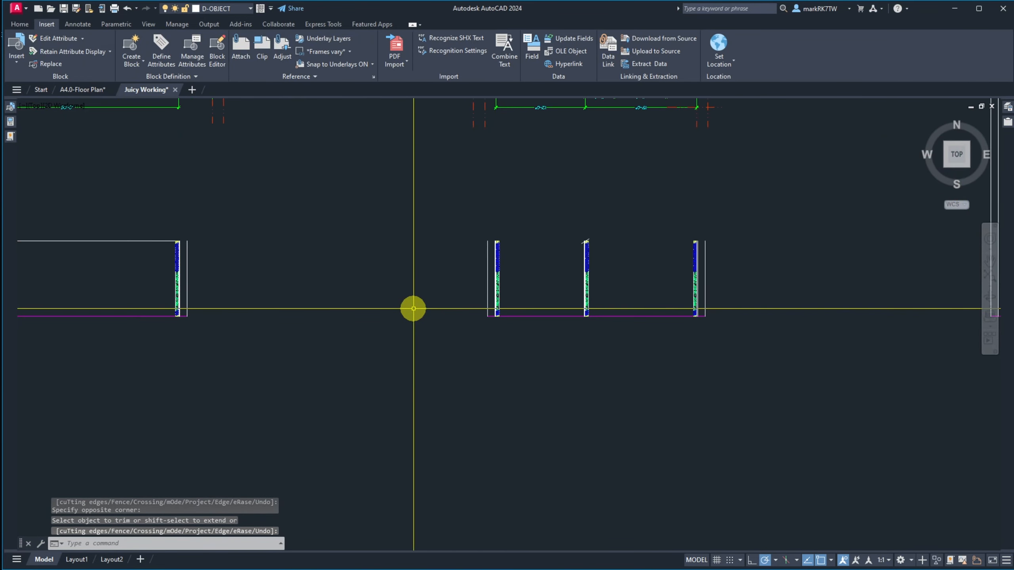
{"action": "mouse_move", "coordinate": [11, 126]}
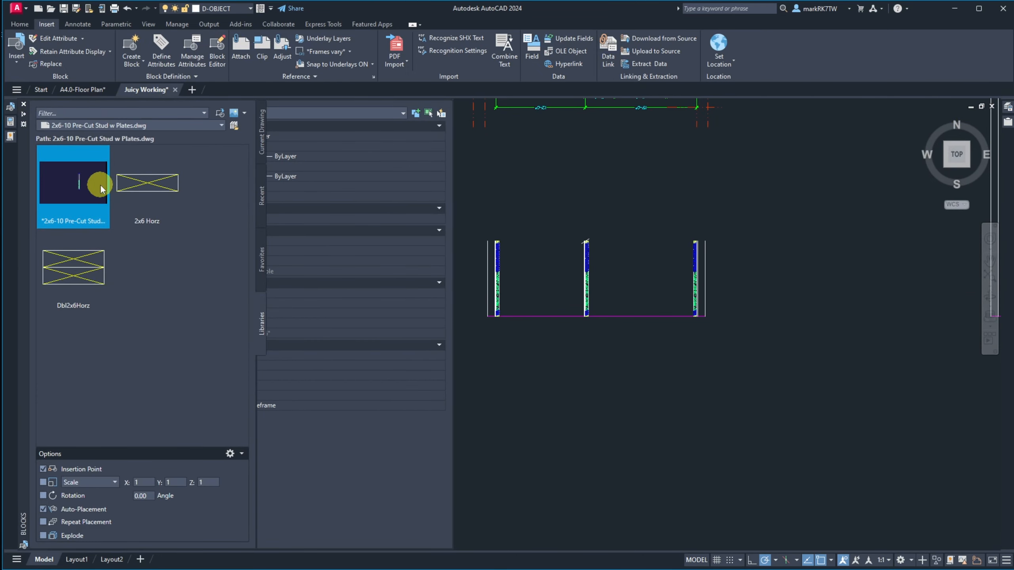
{"action": "left_click", "coordinate": [234, 127]}
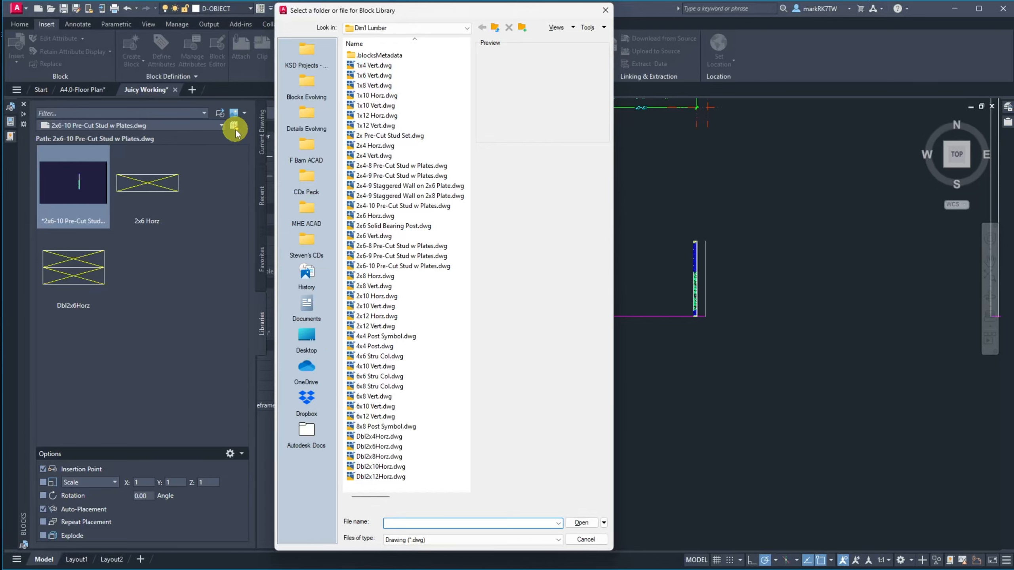
{"action": "left_click", "coordinate": [304, 96]}
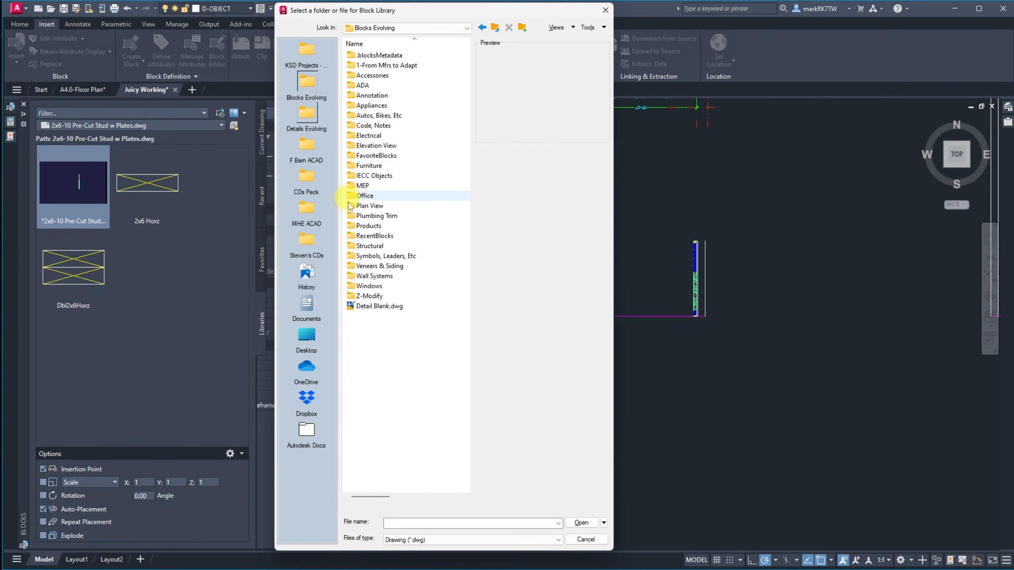
{"action": "double_click", "coordinate": [369, 257]}
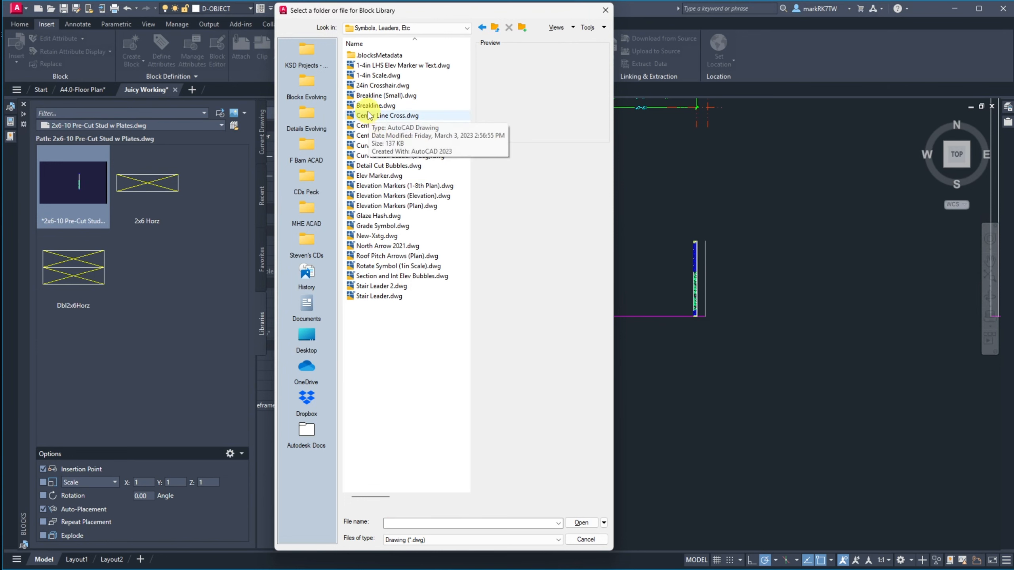
{"action": "left_click", "coordinate": [375, 226]}
{"action": "left_click", "coordinate": [585, 539]}
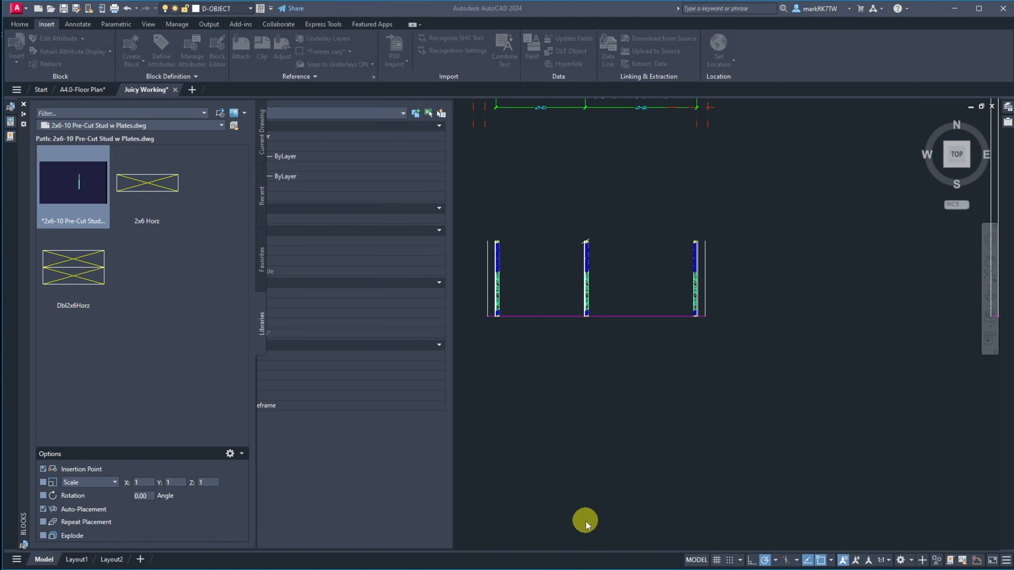
Insert the Grade Symbol block at the base of the three-wall section's left wall, ending its ground line on the outer face.
{"action": "key", "text": "ctrl+1"}
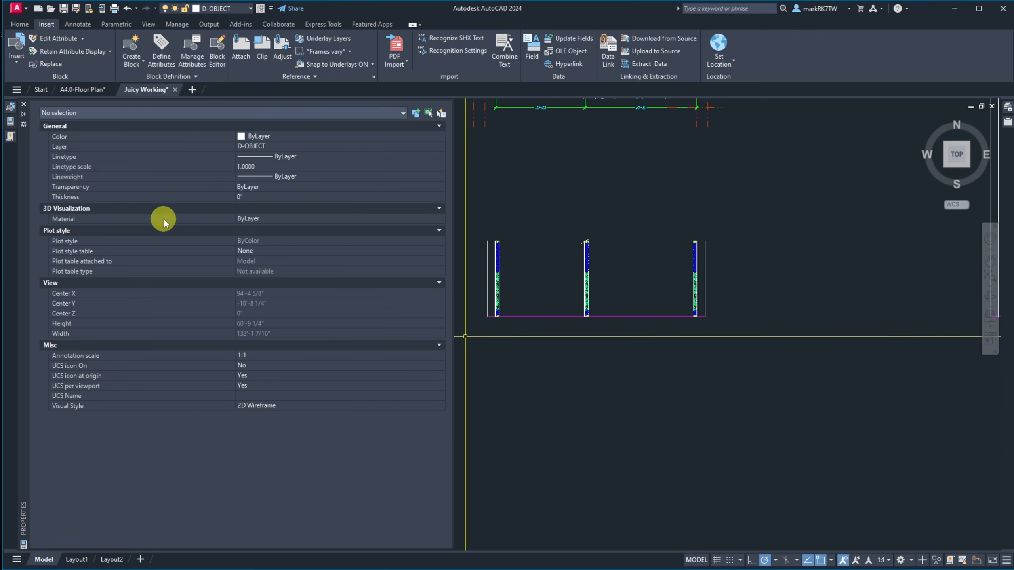
{"action": "left_click", "coordinate": [16, 118]}
{"action": "left_click", "coordinate": [68, 172]}
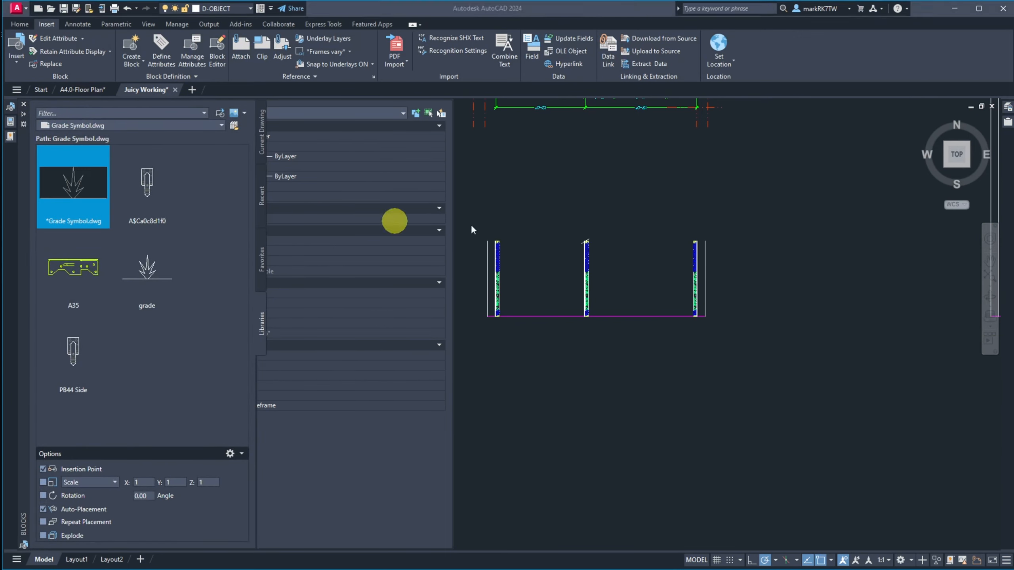
{"action": "scroll", "coordinate": [733, 321], "scroll_direction": "up", "scroll_amount": 6}
{"action": "scroll", "coordinate": [733, 321], "scroll_direction": "down", "scroll_amount": 5}
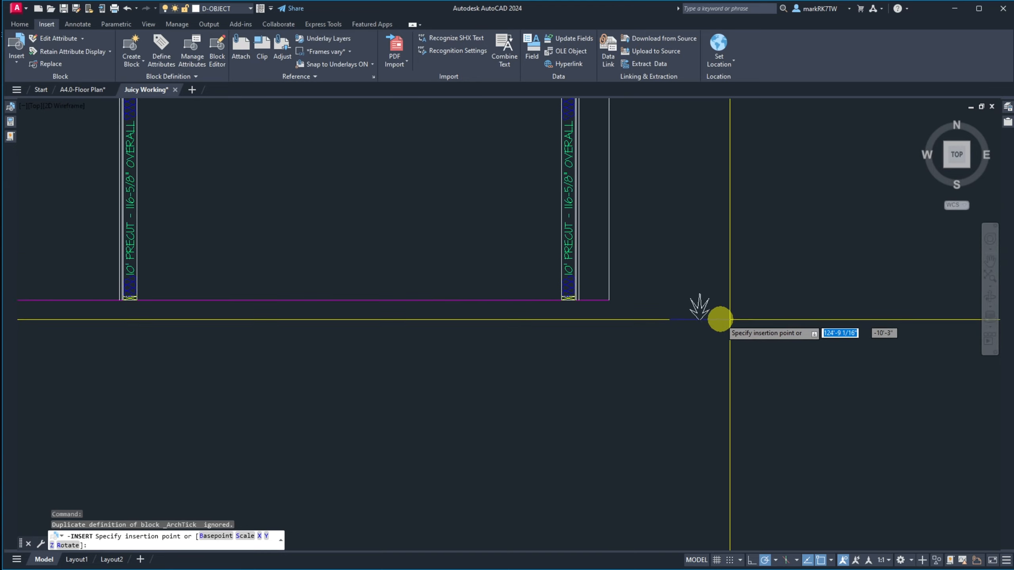
{"action": "scroll", "coordinate": [296, 320], "scroll_direction": "up", "scroll_amount": 5}
{"action": "scroll", "coordinate": [551, 360], "scroll_direction": "up", "scroll_amount": 3}
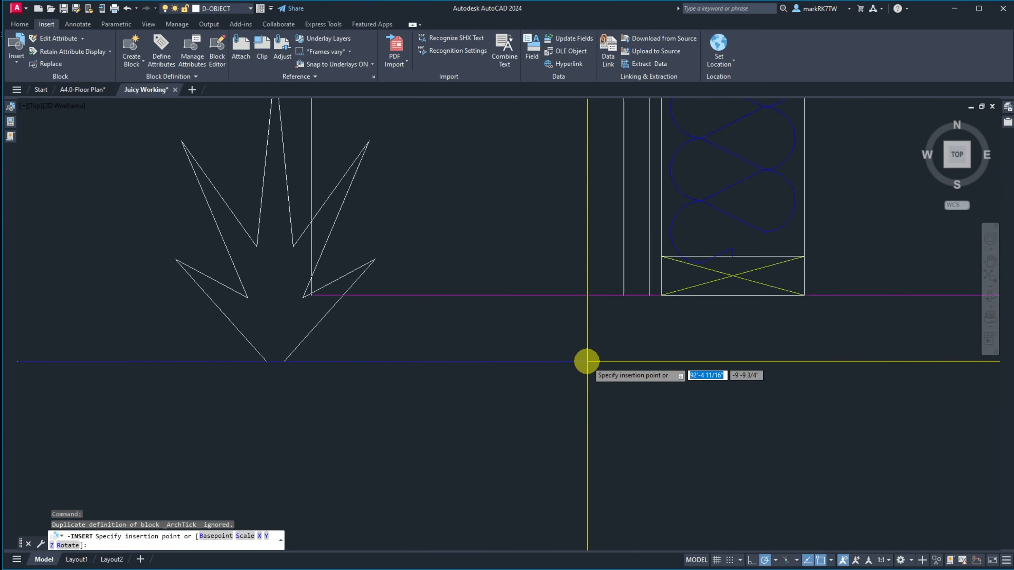
{"action": "left_click", "coordinate": [618, 295]}
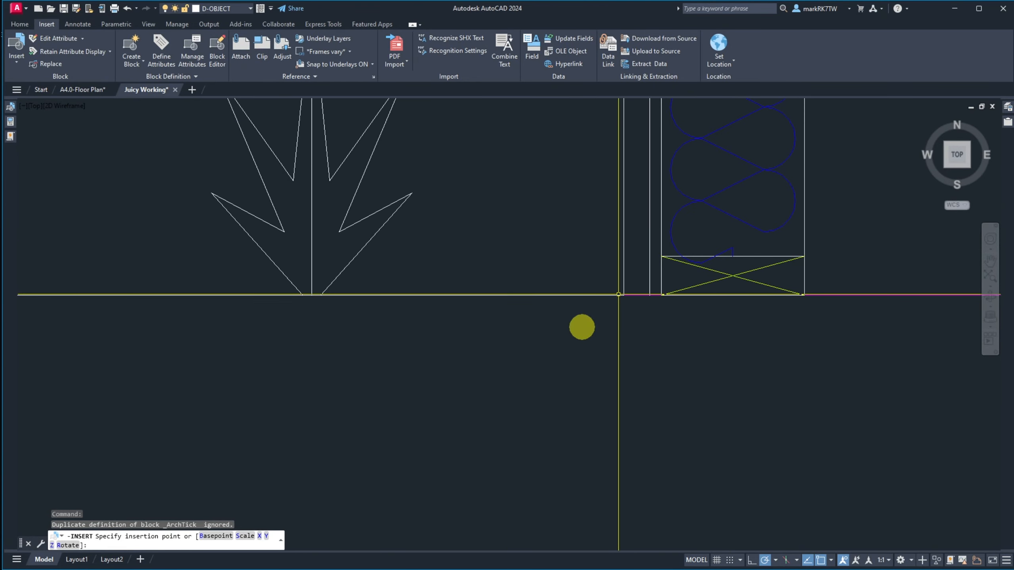
{"action": "scroll", "coordinate": [427, 283], "scroll_direction": "down", "scroll_amount": 4}
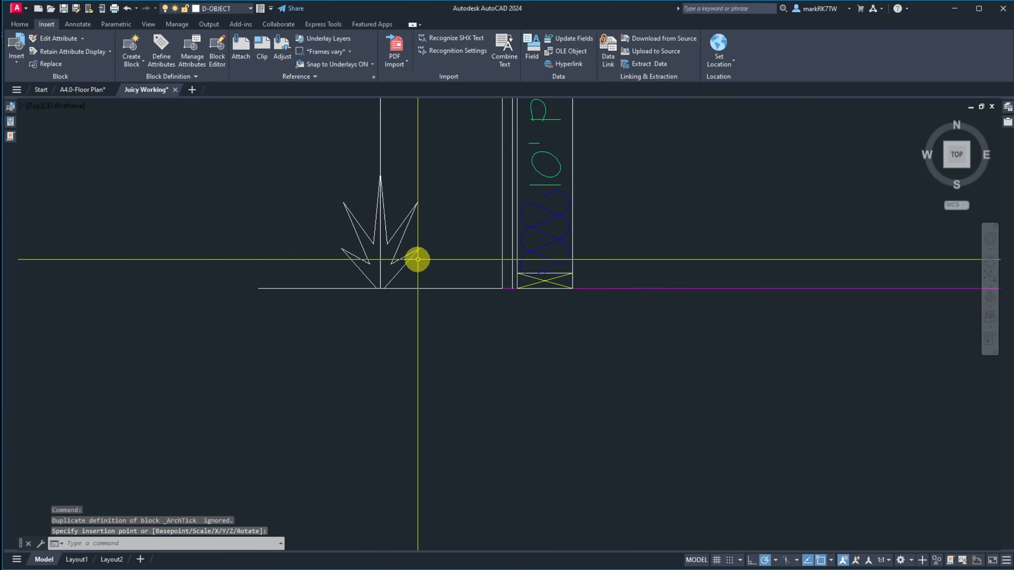
{"action": "key", "text": "Escape"}
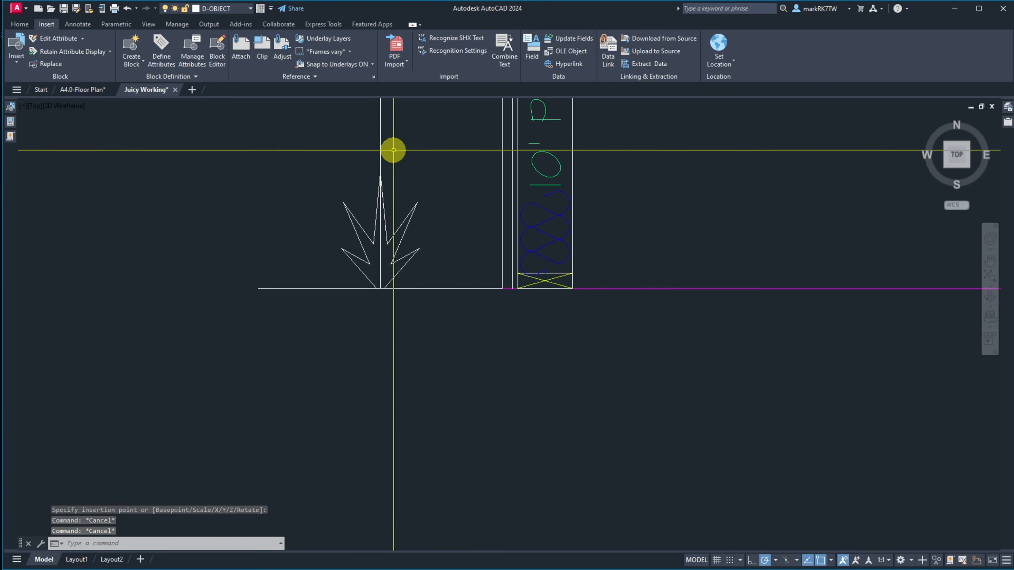
Erase the vertical offset line running through the grade symbol outside the left wall.
{"action": "type", "text": "e"}
{"action": "key", "text": "Return"}
{"action": "left_click", "coordinate": [391, 148]}
{"action": "left_click", "coordinate": [371, 144]}
{"action": "key", "text": "Return"}
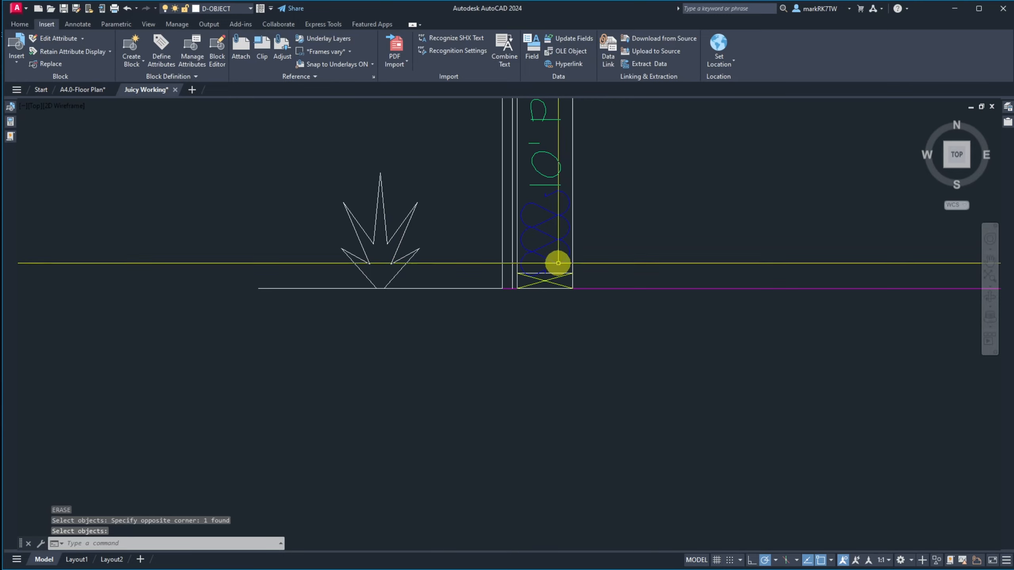
Stretch the left end of the magenta base line back to the left wall's outer face.
{"action": "key", "text": "Return"}
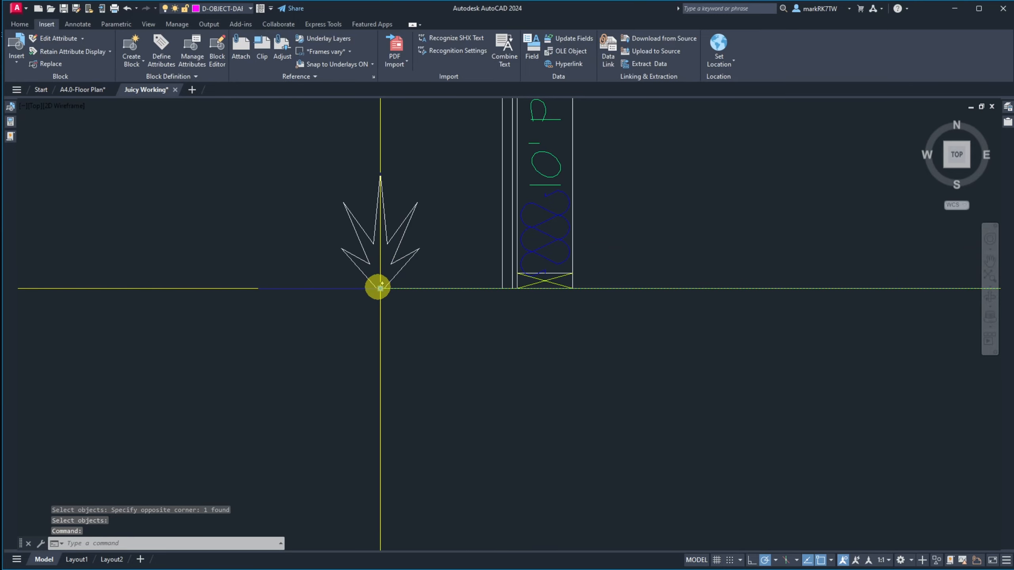
{"action": "left_click", "coordinate": [380, 288]}
{"action": "left_click", "coordinate": [497, 290]}
{"action": "scroll", "coordinate": [287, 348], "scroll_direction": "down", "scroll_amount": 6}
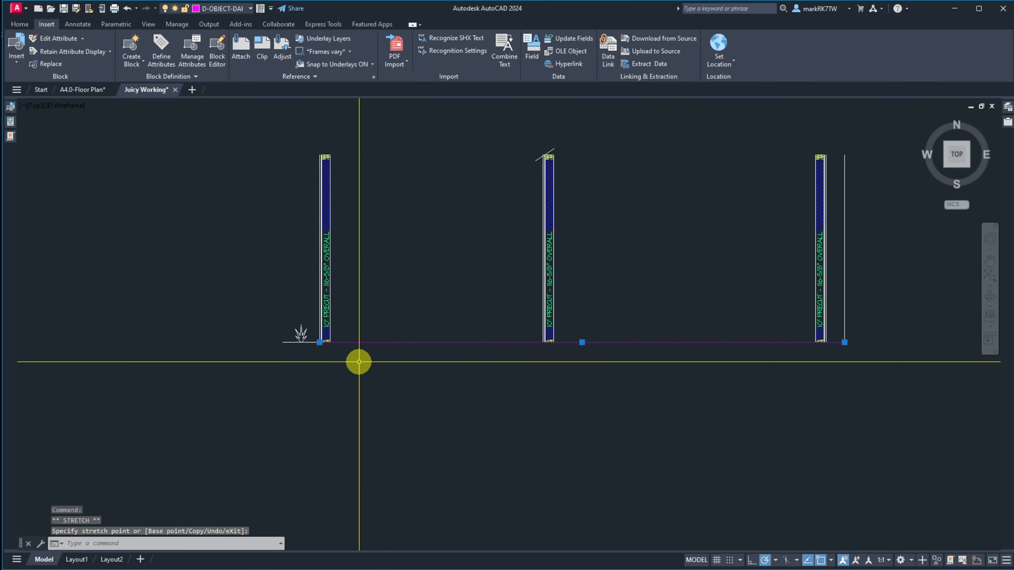
Match the outer face lines of the left and right walls to the magenta base line's properties.
{"action": "type", "text": "a"}
{"action": "key", "text": "Return"}
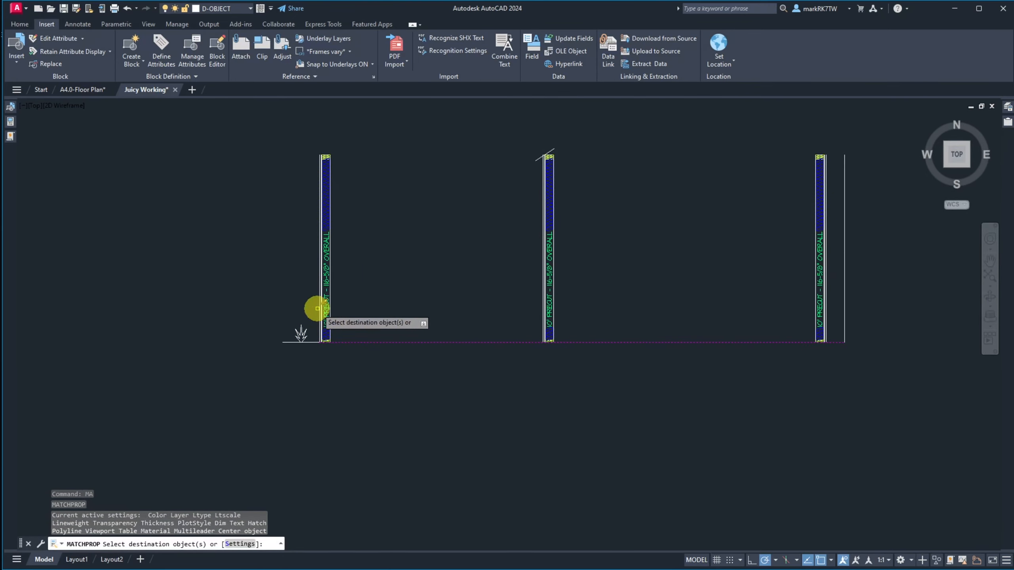
{"action": "left_click", "coordinate": [319, 306]}
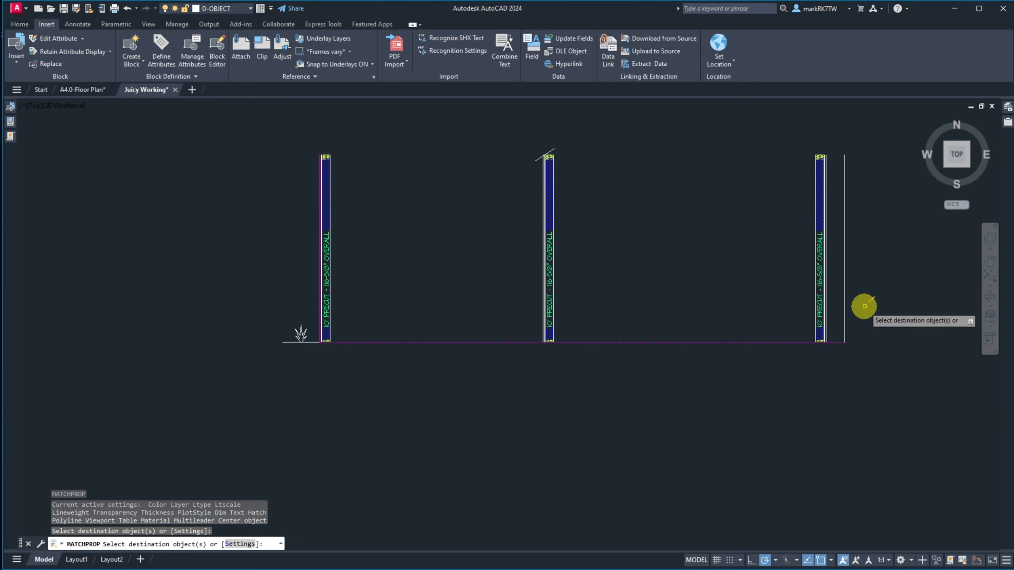
{"action": "scroll", "coordinate": [864, 306], "scroll_direction": "up", "scroll_amount": 6}
{"action": "left_click", "coordinate": [611, 339]}
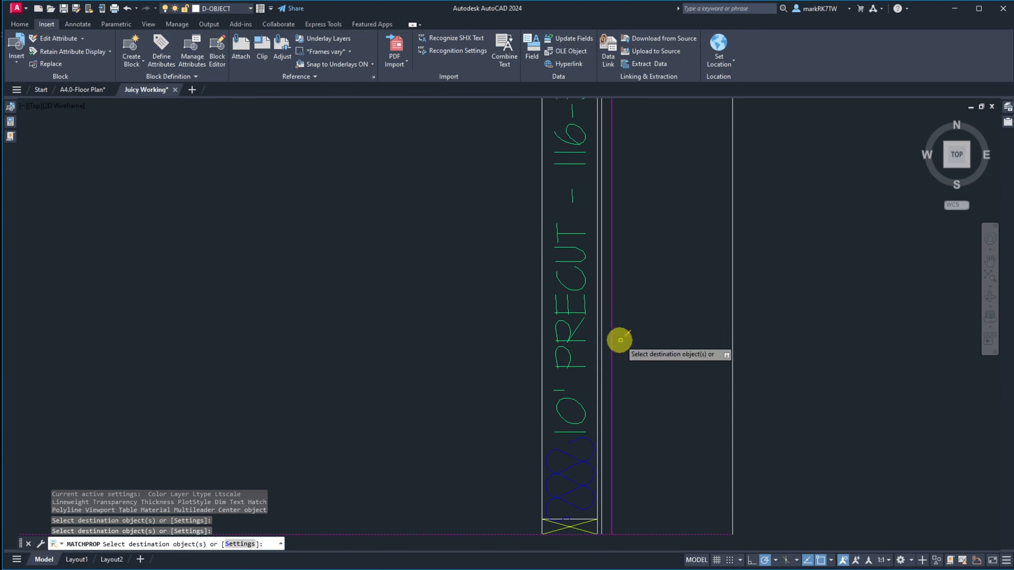
{"action": "key", "text": "Return"}
{"action": "scroll", "coordinate": [620, 340], "scroll_direction": "down", "scroll_amount": 6}
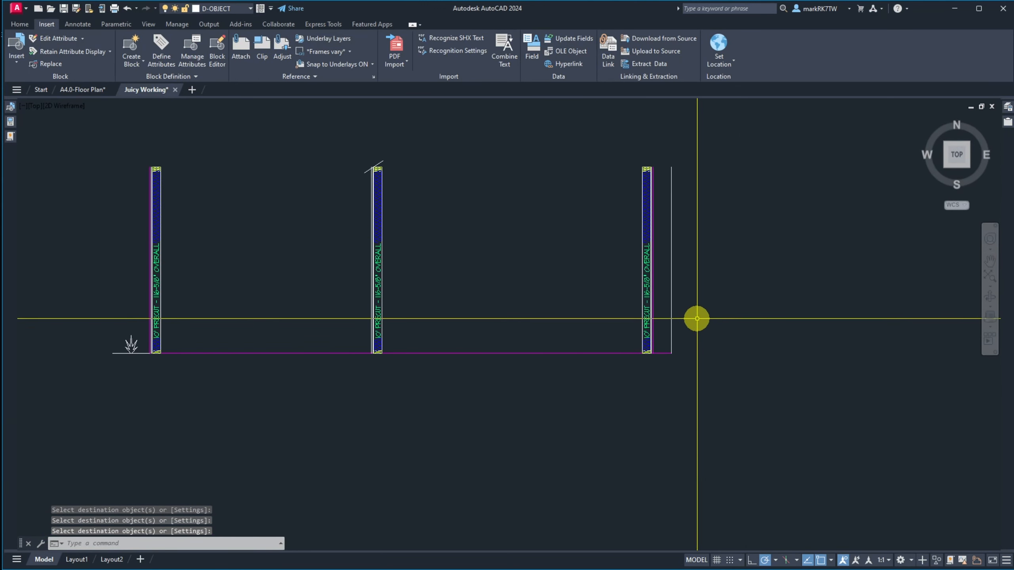
Stretch the right end of the magenta base line back to the right wall's outer face.
{"action": "scroll", "coordinate": [665, 367], "scroll_direction": "up", "scroll_amount": 6}
{"action": "left_click", "coordinate": [647, 314]}
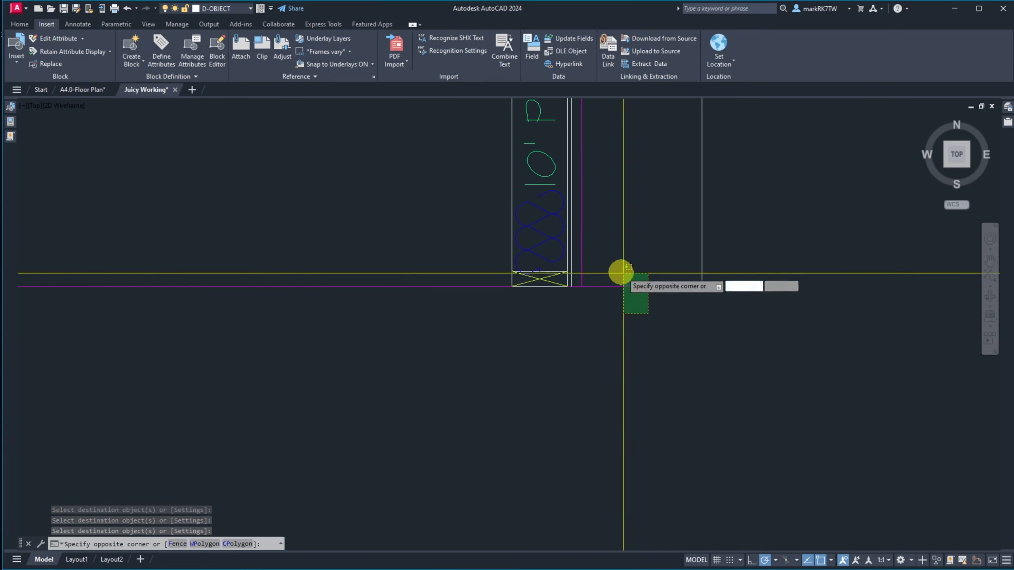
{"action": "left_click", "coordinate": [620, 272]}
{"action": "left_click", "coordinate": [702, 286]}
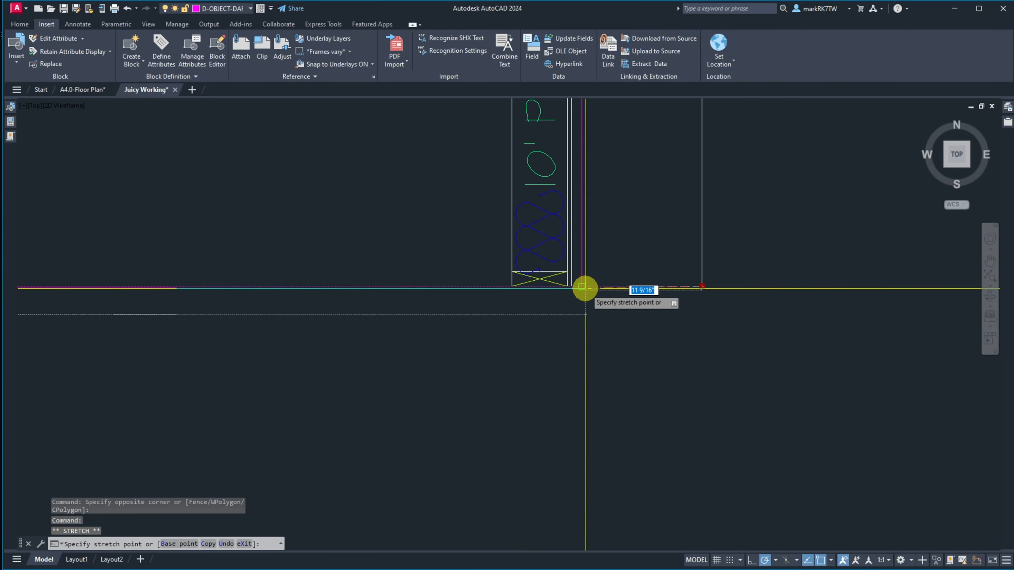
{"action": "scroll", "coordinate": [744, 335], "scroll_direction": "down", "scroll_amount": 7}
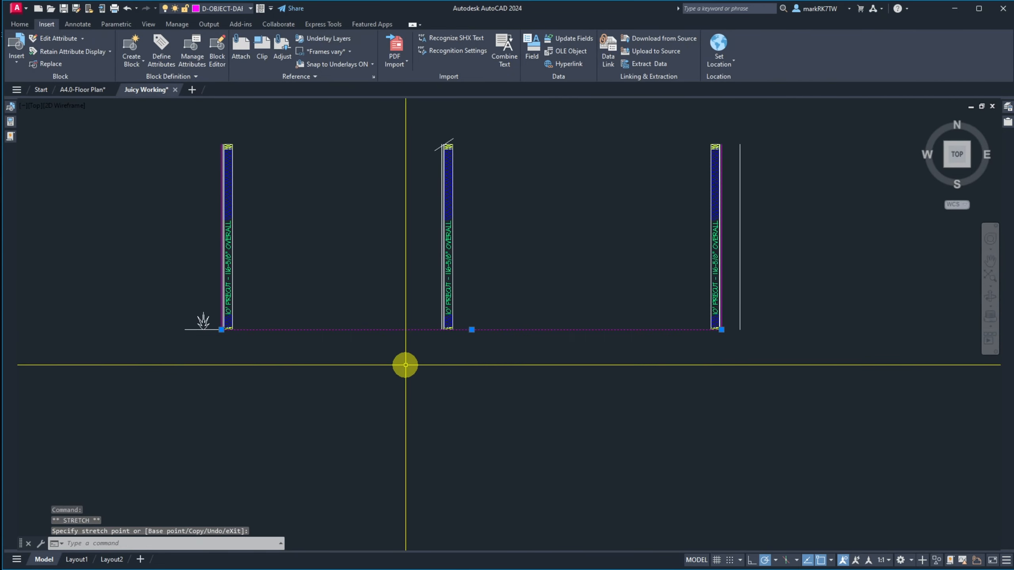
{"action": "key", "text": "Escape"}
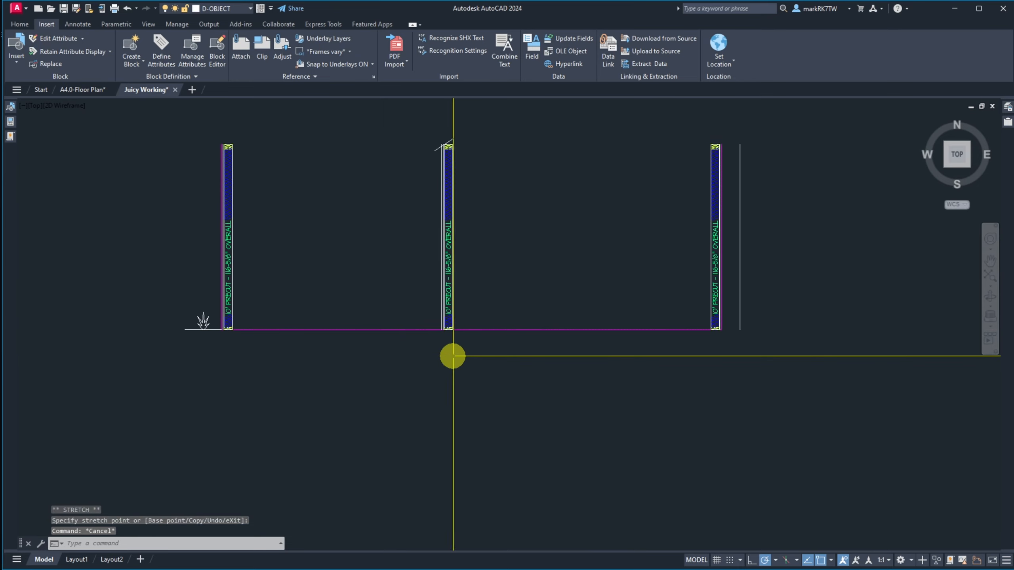
Erase the remaining vertical offset line outside the right wall.
{"action": "type", "text": "e"}
{"action": "key", "text": "space"}
{"action": "left_click", "coordinate": [752, 304]}
{"action": "left_click", "coordinate": [728, 297]}
{"action": "key", "text": "space"}
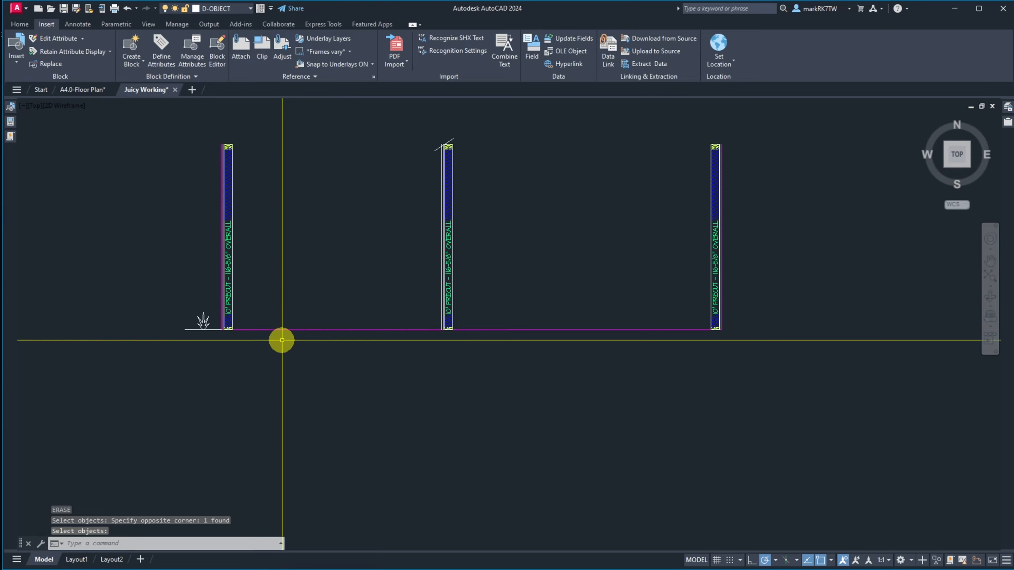
Copy the grade symbol from its ground line's left end to the base of the right wall's outer face.
{"action": "type", "text": "co"}
{"action": "key", "text": "space"}
{"action": "left_click", "coordinate": [209, 346]}
{"action": "left_click", "coordinate": [188, 315]}
{"action": "key", "text": "space"}
{"action": "left_click", "coordinate": [185, 330]}
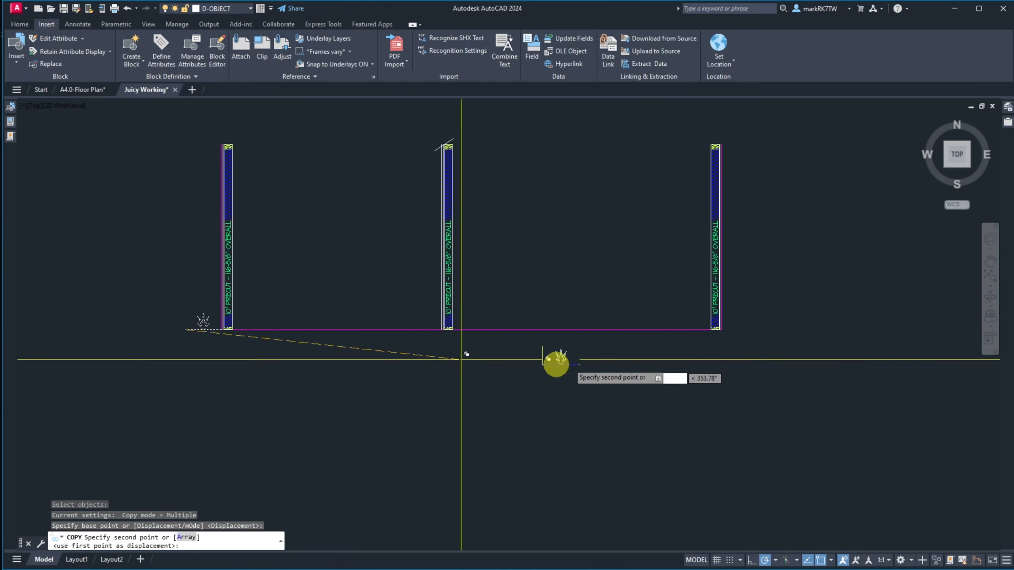
{"action": "left_click", "coordinate": [725, 330]}
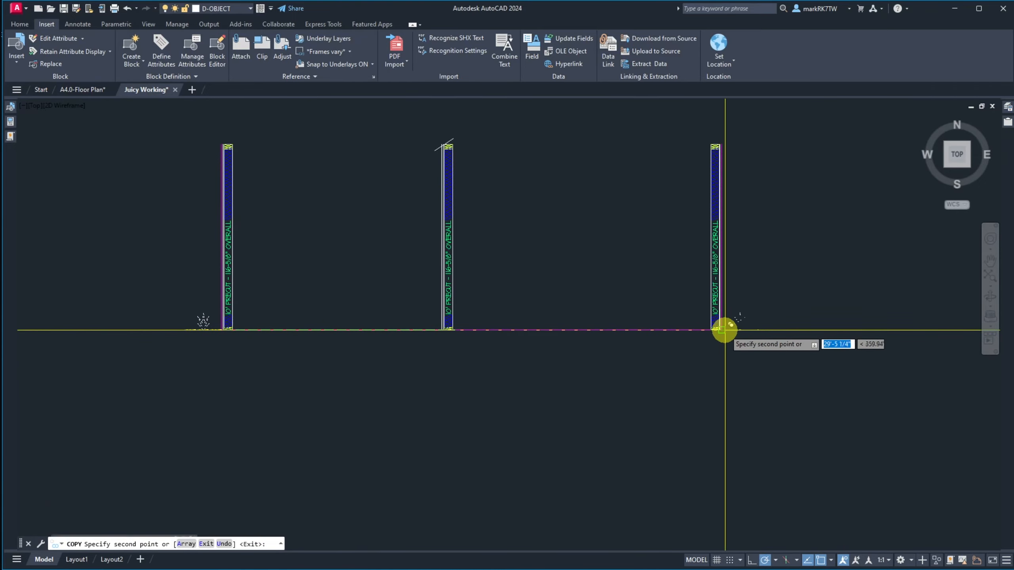
{"action": "key", "text": "Escape"}
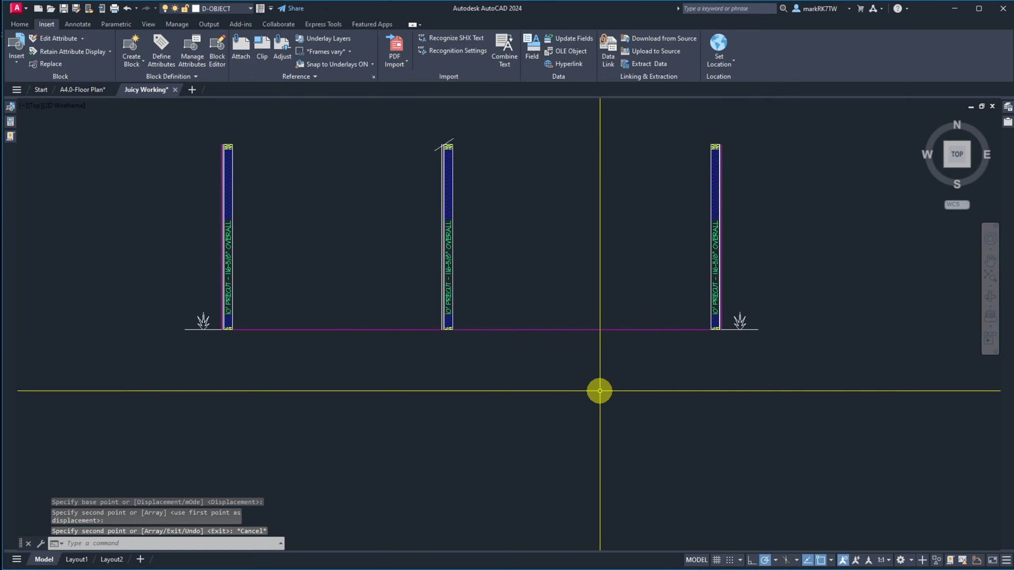
{"action": "scroll", "coordinate": [543, 380], "scroll_direction": "down", "scroll_amount": 4}
{"action": "scroll", "coordinate": [547, 371], "scroll_direction": "up", "scroll_amount": 8}
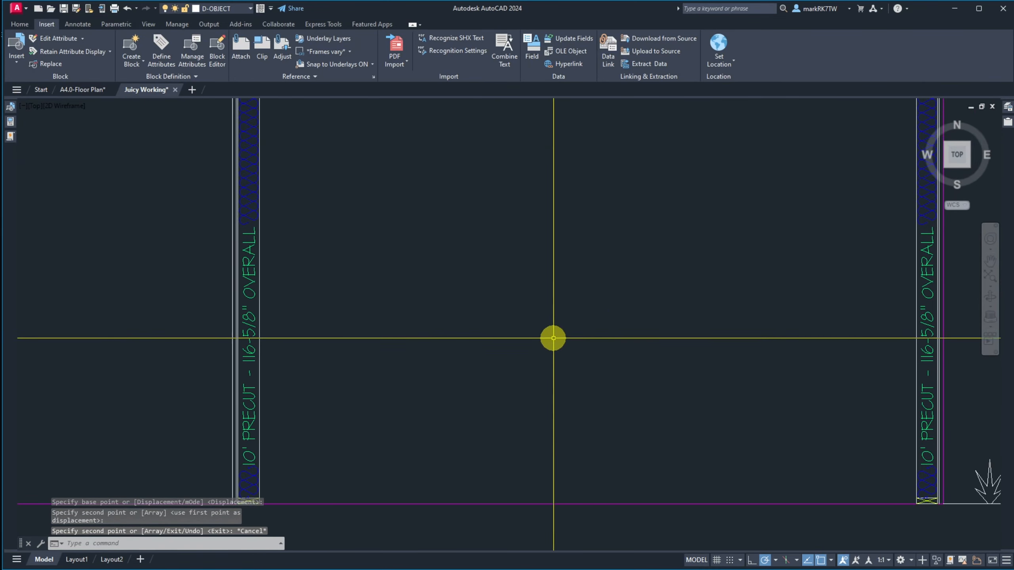
{"action": "scroll", "coordinate": [553, 338], "scroll_direction": "down", "scroll_amount": 5}
{"action": "scroll", "coordinate": [673, 216], "scroll_direction": "up", "scroll_amount": 5}
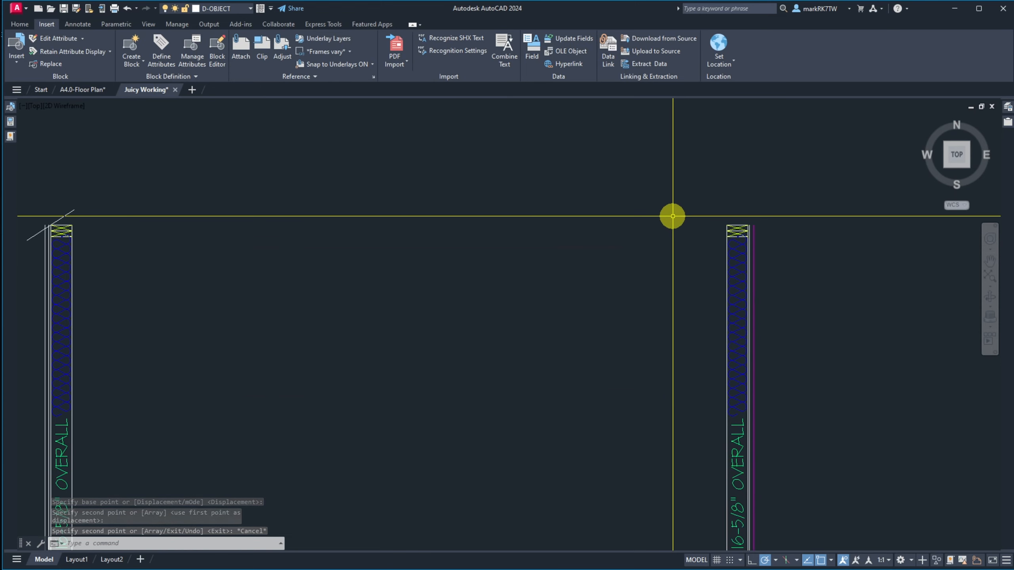
{"action": "type", "text": "l"}
{"action": "key", "text": "Return"}
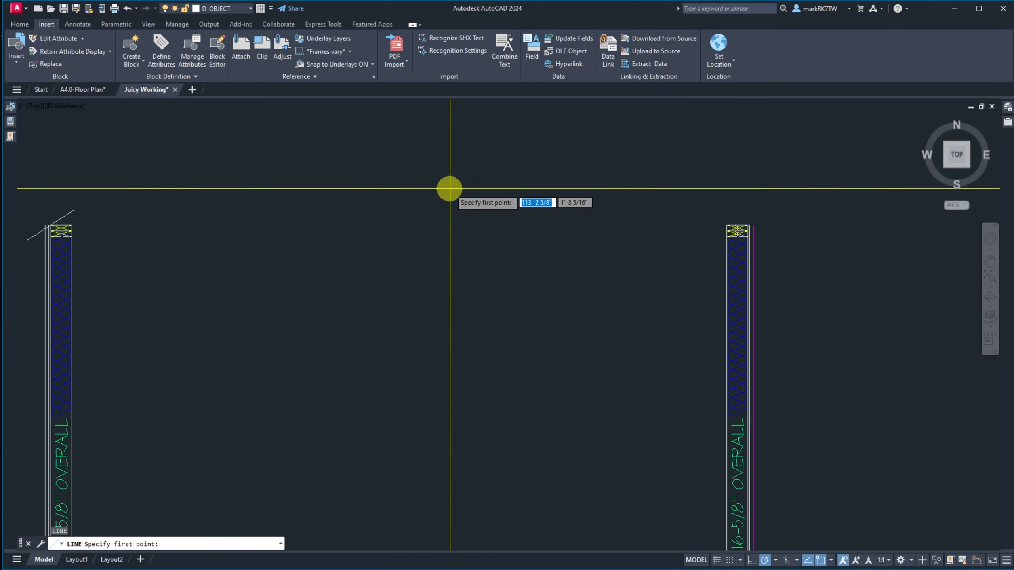
{"action": "key", "text": "Escape"}
{"action": "key", "text": "Escape"}
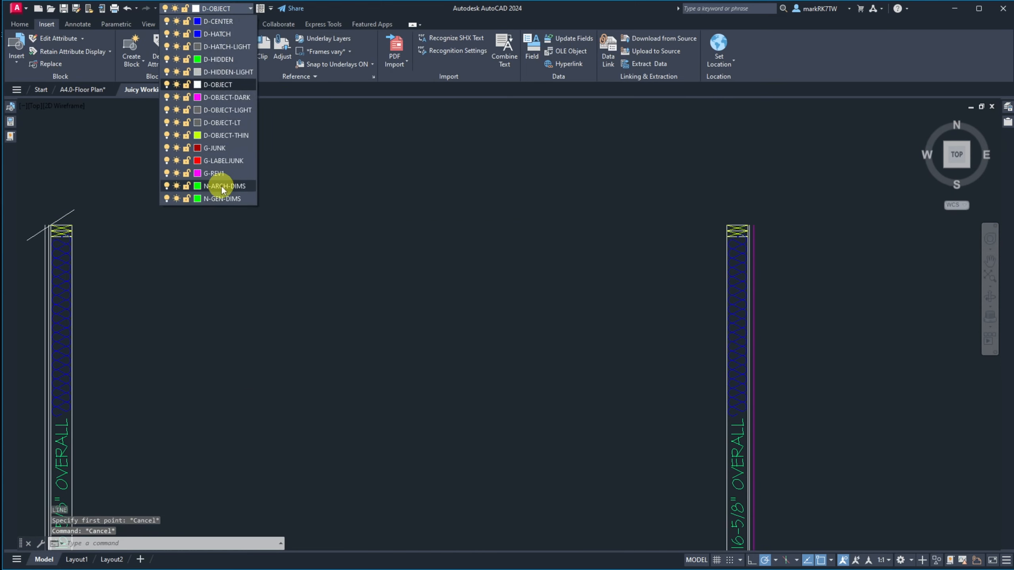
On layer G-JUNK, draw a diagonal line from the right wall's top inner corner to the middle wall's bottom right corner.
{"action": "left_click", "coordinate": [227, 149]}
{"action": "key", "text": "space"}
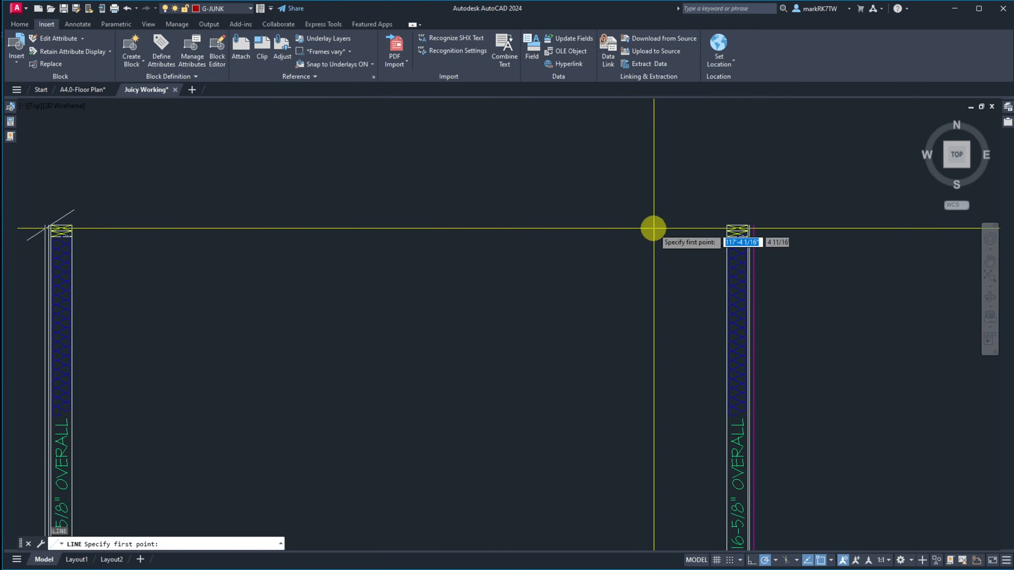
{"action": "left_click", "coordinate": [714, 224]}
{"action": "scroll", "coordinate": [703, 216], "scroll_direction": "down", "scroll_amount": 5}
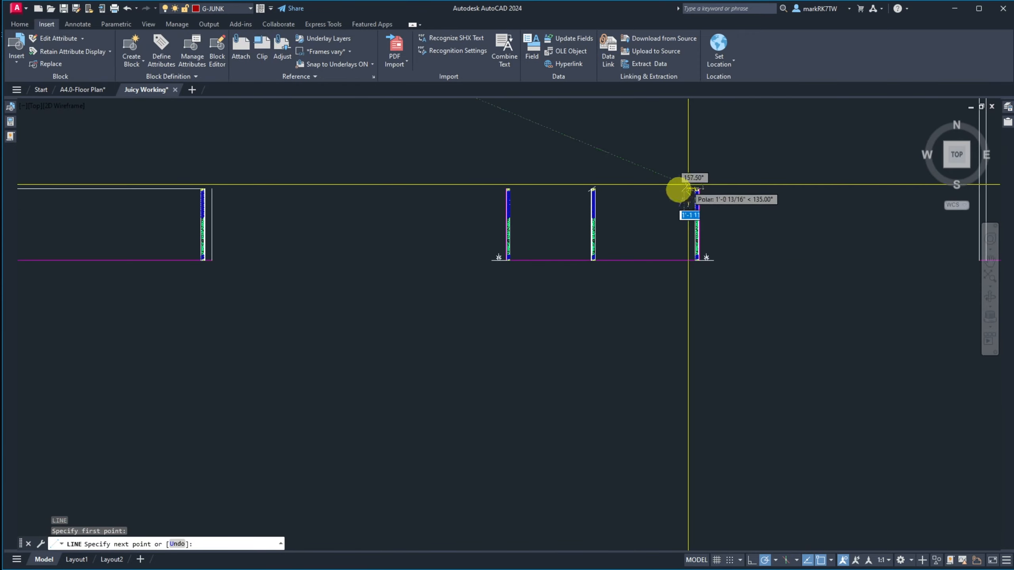
{"action": "scroll", "coordinate": [605, 260], "scroll_direction": "up", "scroll_amount": 6}
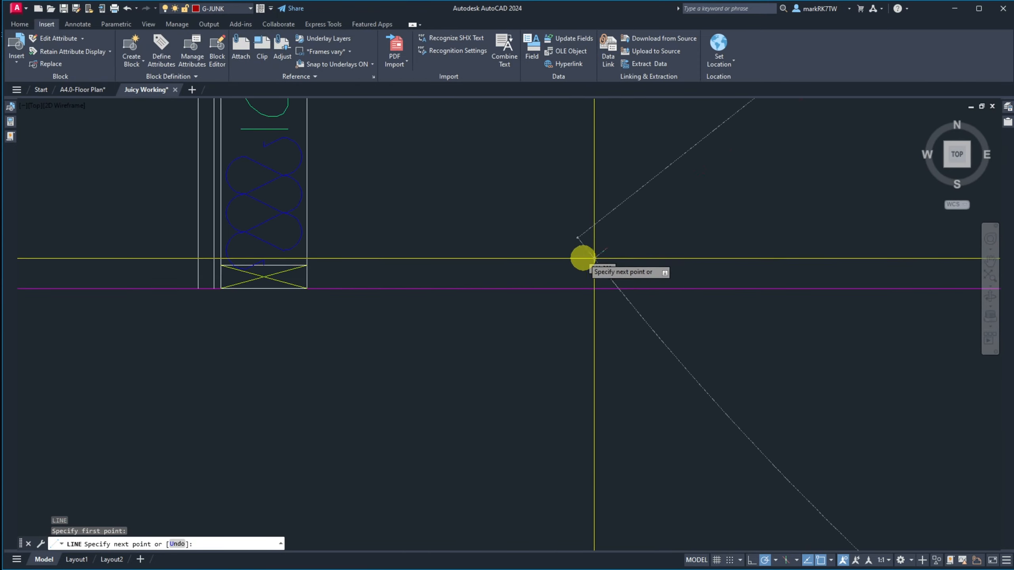
{"action": "left_click", "coordinate": [306, 288]}
{"action": "key", "text": "Escape"}
{"action": "scroll", "coordinate": [481, 406], "scroll_direction": "down", "scroll_amount": 5}
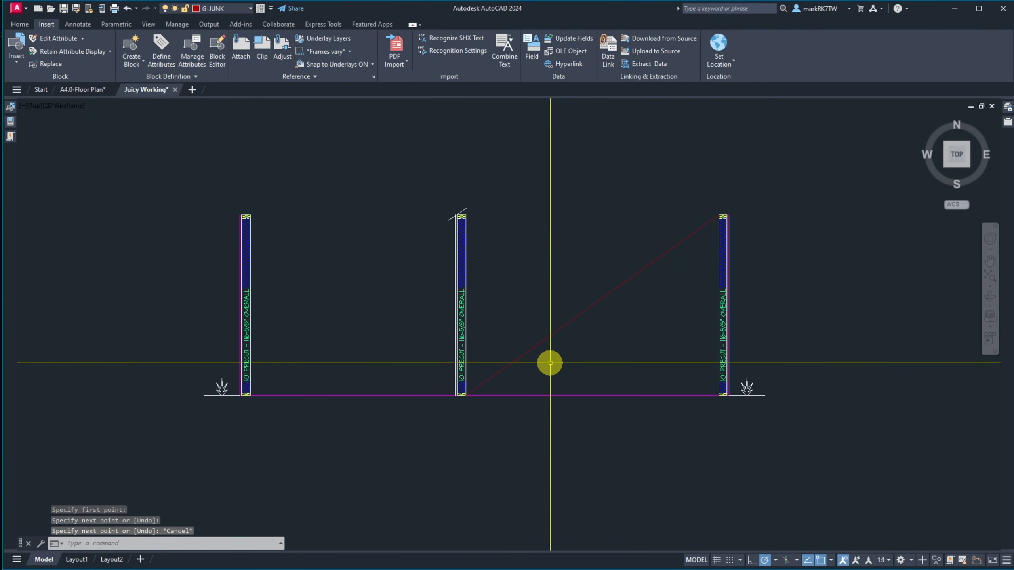
Mirror the middle wall's roof slope line onto the right wall about a vertical axis through the diagonal's midpoint, keeping the original.
{"action": "type", "text": "mi"}
{"action": "key", "text": "Return"}
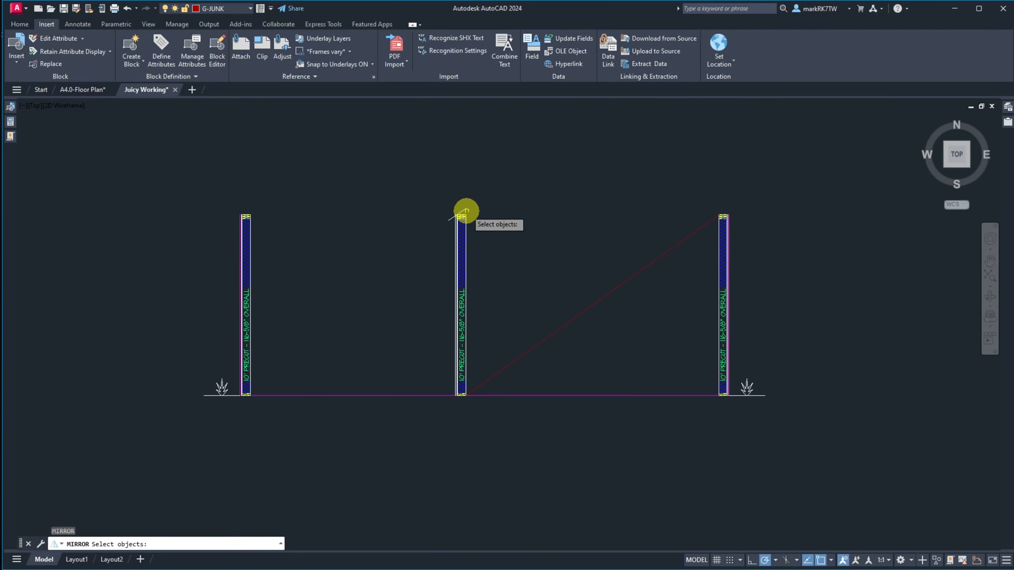
{"action": "key", "text": "Return"}
{"action": "left_click", "coordinate": [592, 305]}
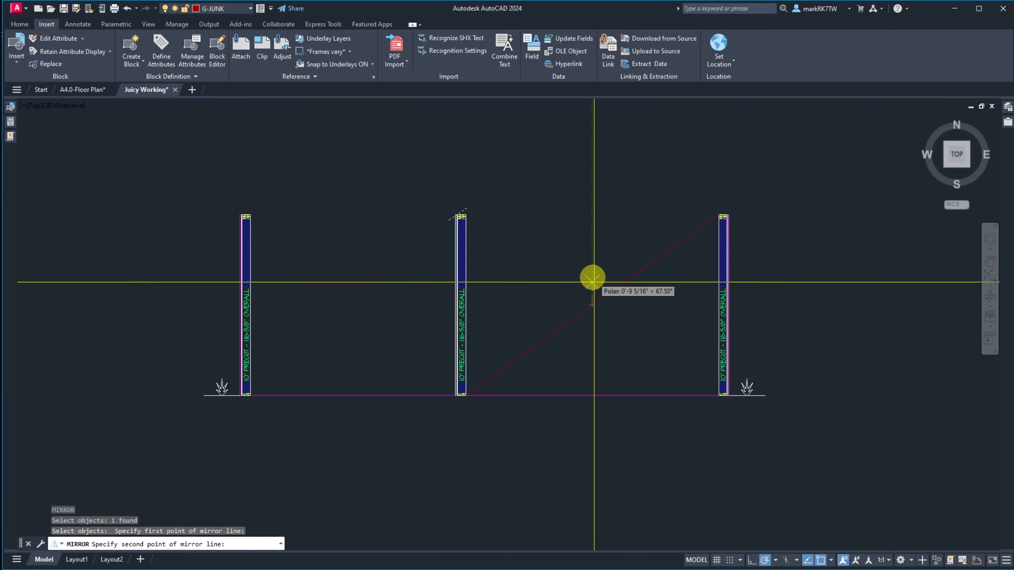
{"action": "left_click", "coordinate": [587, 255]}
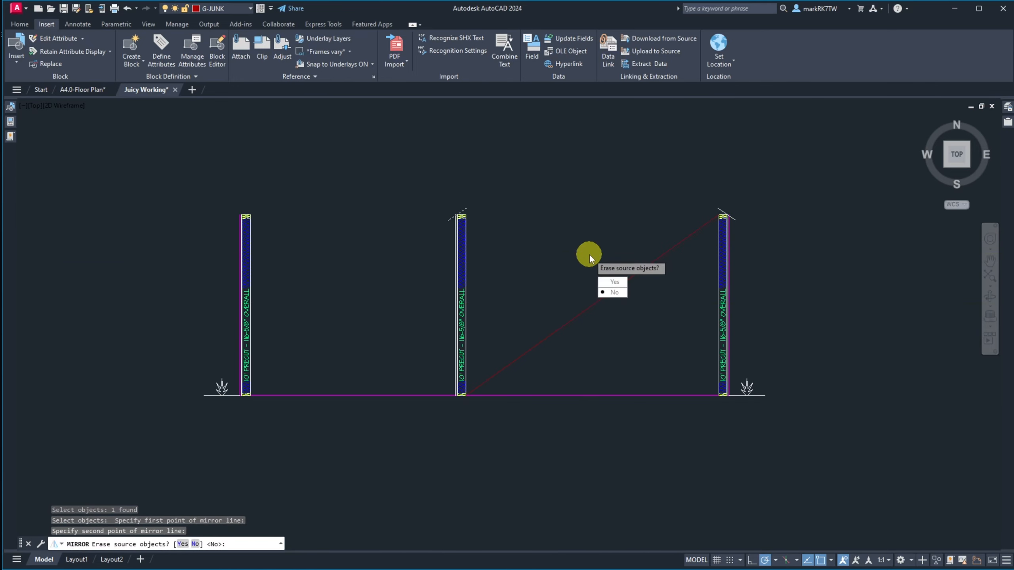
{"action": "key", "text": "Return"}
Chamfer the middle and right walls' roof slope lines with zero distances so they meet at the ridge.
{"action": "type", "text": "cha"}
{"action": "key", "text": "Return"}
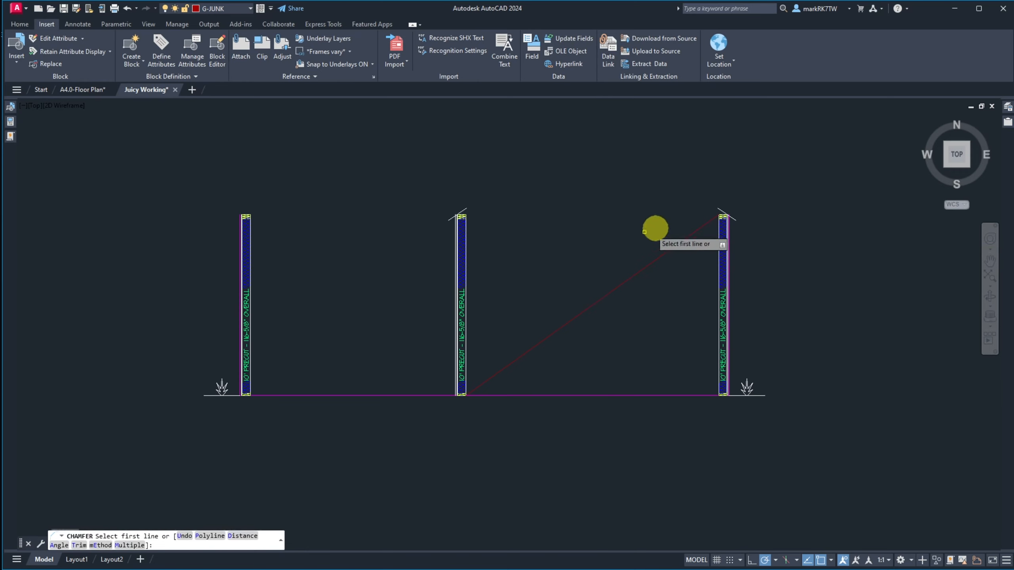
{"action": "left_click", "coordinate": [717, 210]}
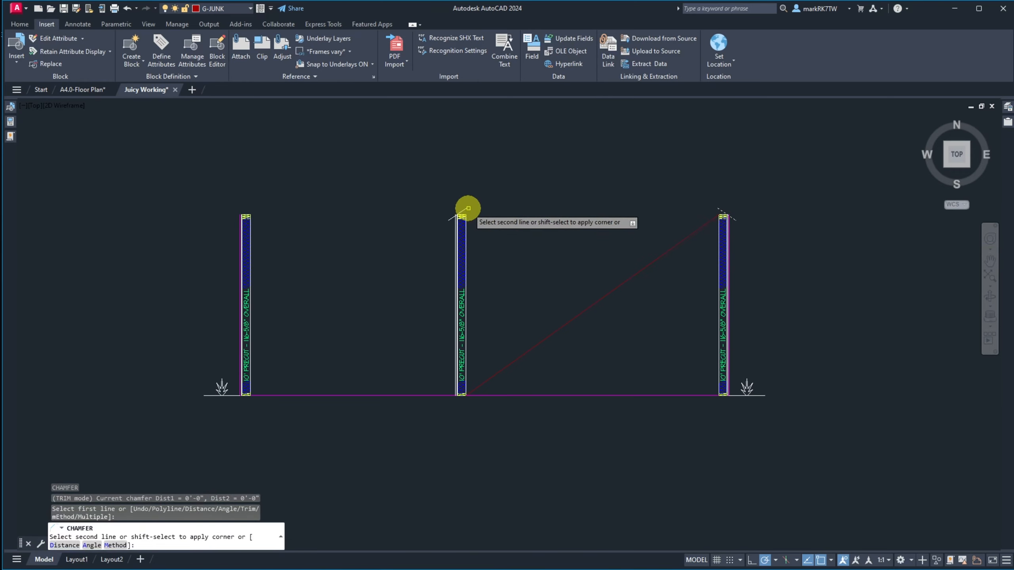
{"action": "left_click", "coordinate": [446, 206]}
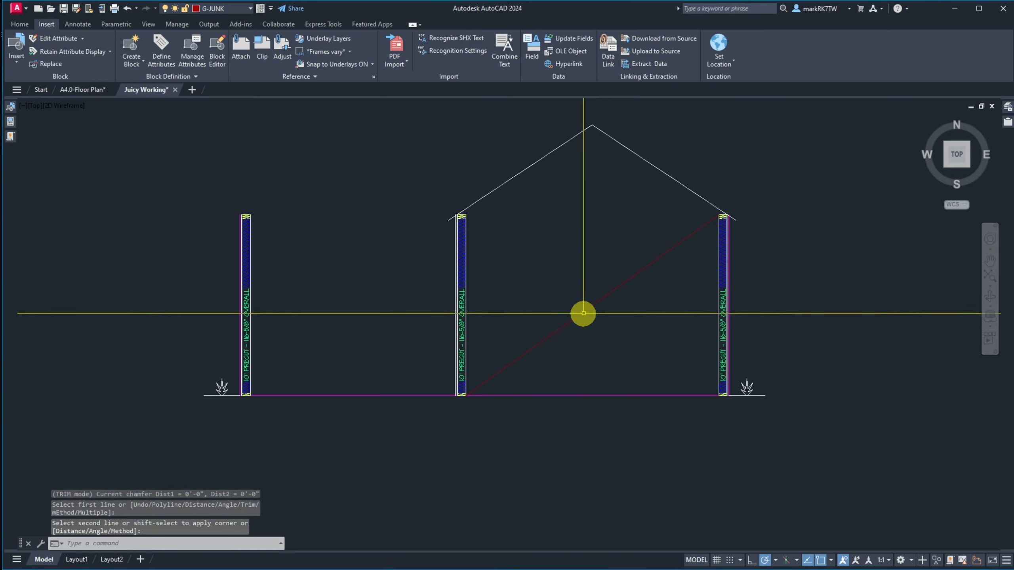
Switch to the browser to check the roof shape in the hand-drawn East Facing sketch, and return to the section drawing.
{"action": "scroll", "coordinate": [578, 262], "scroll_direction": "down", "scroll_amount": 6}
{"action": "scroll", "coordinate": [578, 262], "scroll_direction": "up", "scroll_amount": 2}
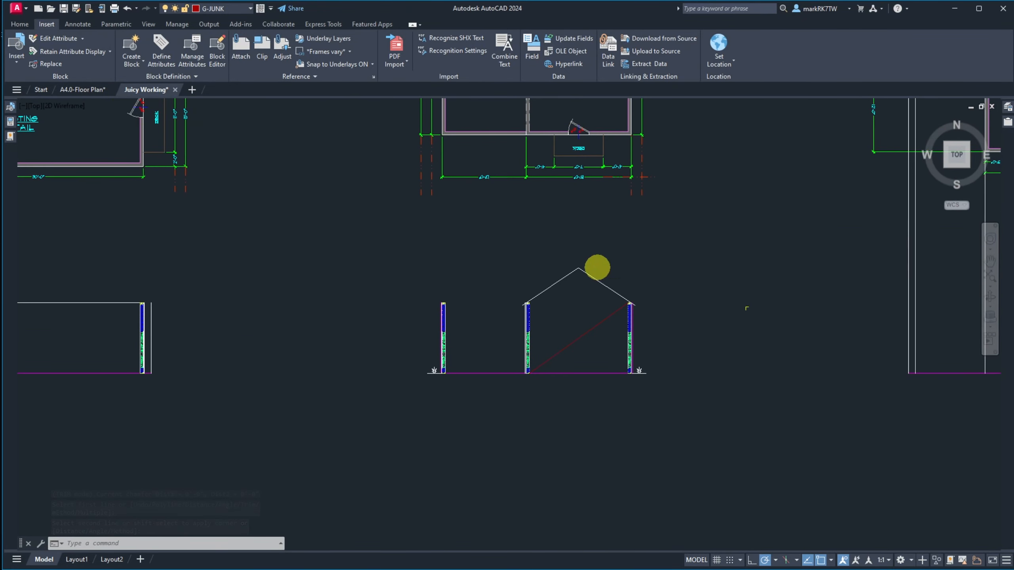
{"action": "mouse_move", "coordinate": [945, 560]}
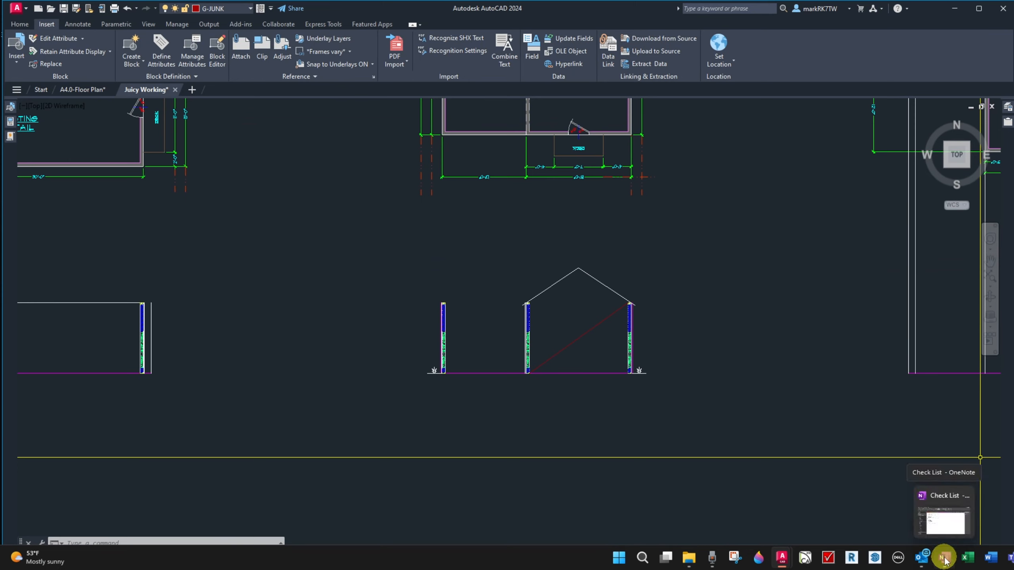
{"action": "left_click", "coordinate": [945, 558]}
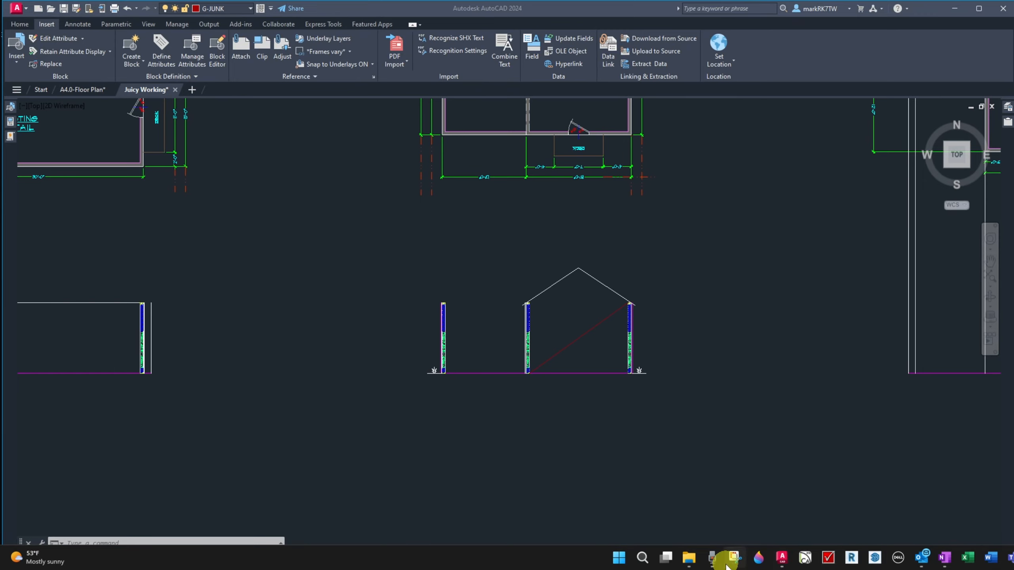
{"action": "left_click", "coordinate": [1009, 558]}
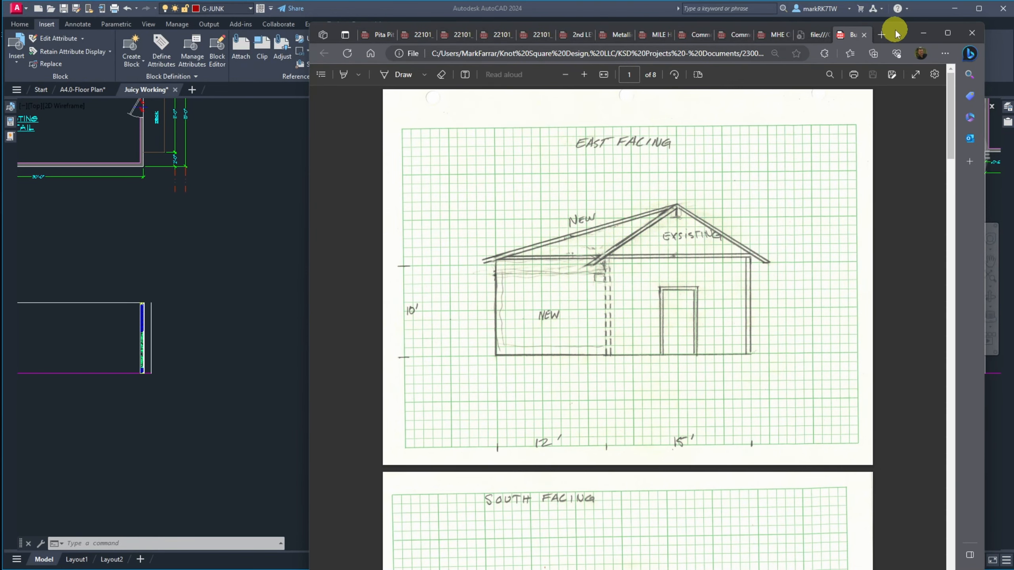
{"action": "left_click", "coordinate": [923, 33]}
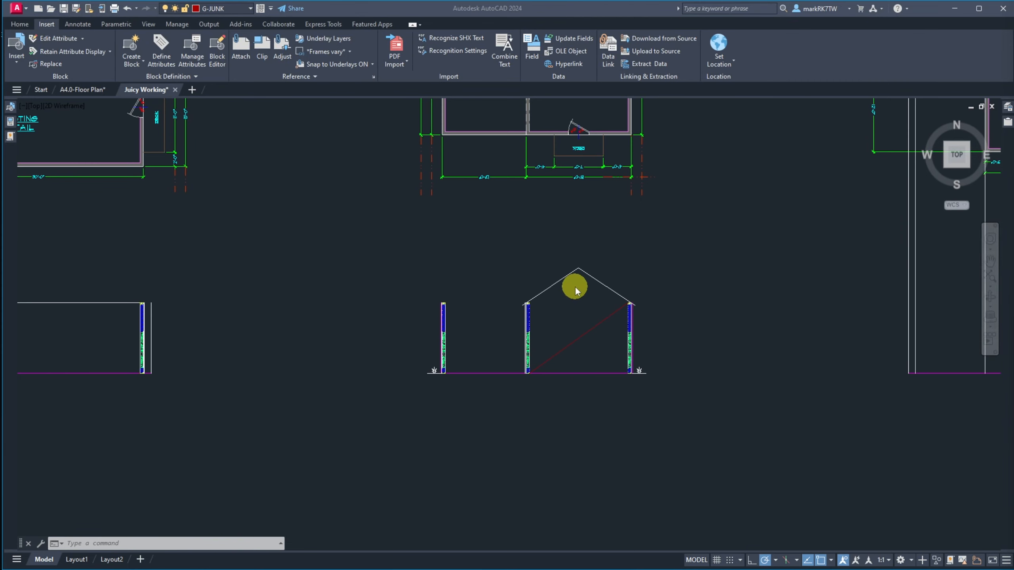
Offset the roof slope lines by 7.25 inches, the right slope to its upper side and the left slope to its lower side.
{"action": "scroll", "coordinate": [574, 286], "scroll_direction": "up", "scroll_amount": 4}
{"action": "left_click", "coordinate": [568, 271]}
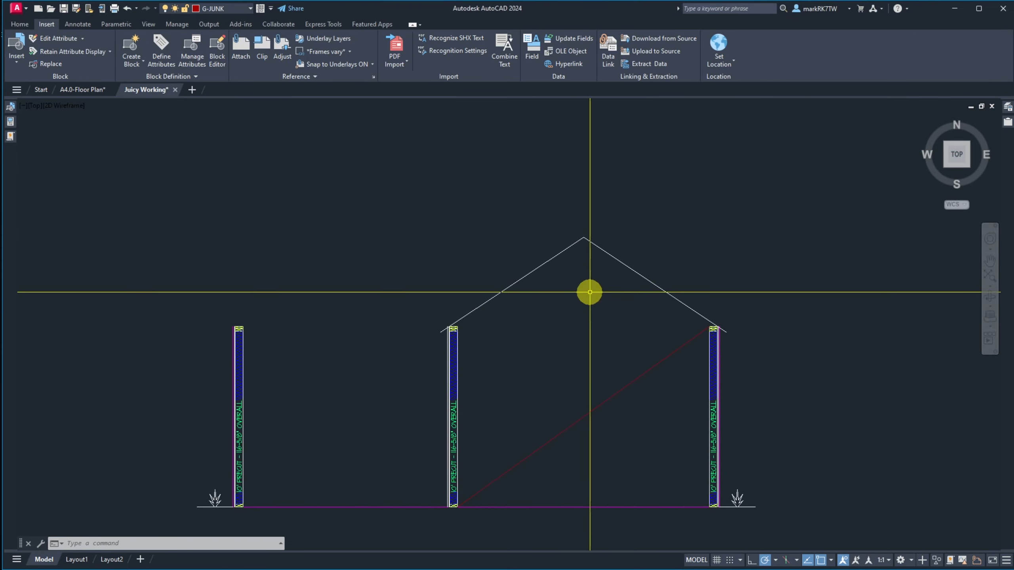
{"action": "type", "text": "o"}
{"action": "key", "text": "Return"}
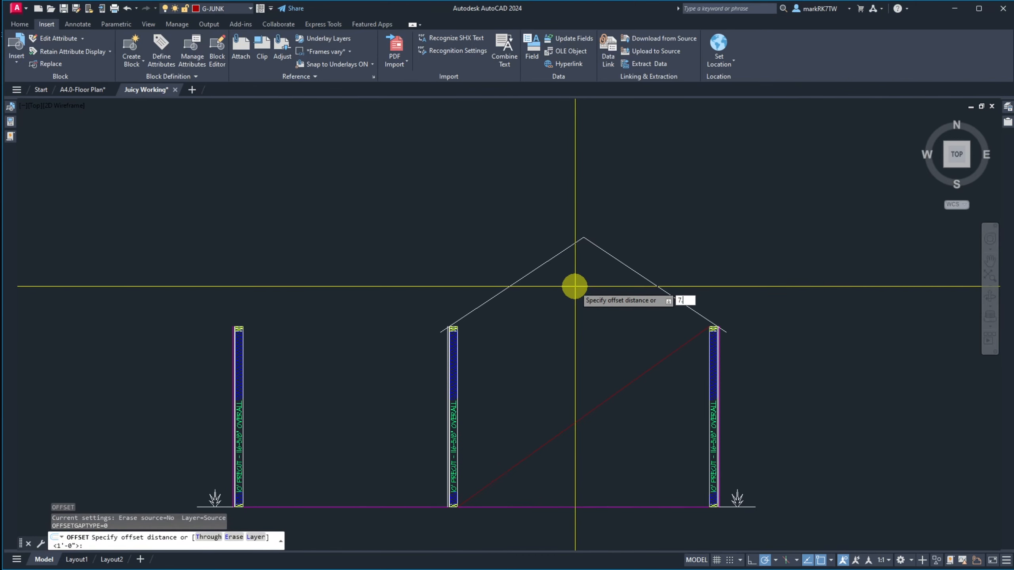
{"action": "key", "text": "Return"}
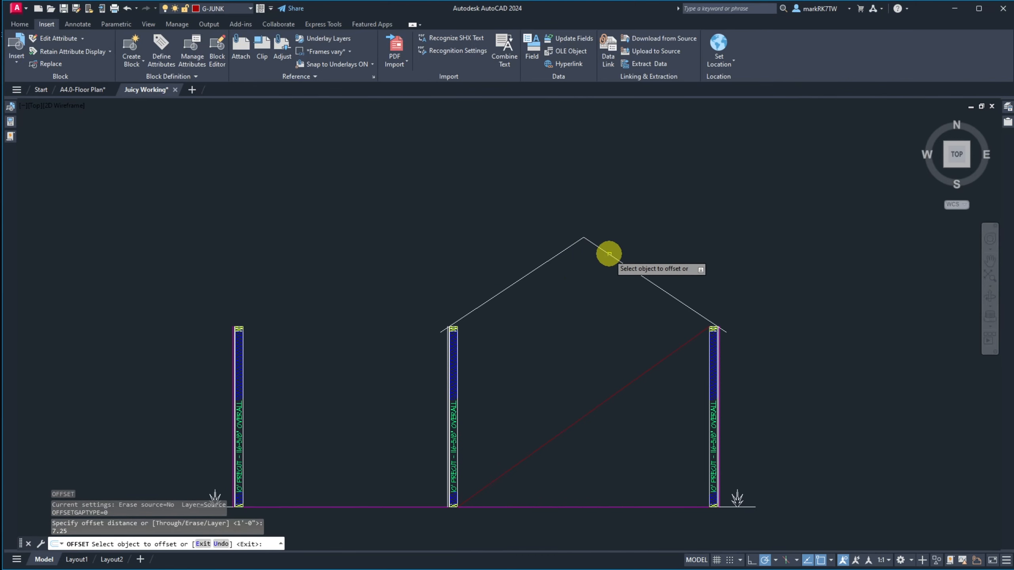
{"action": "left_click", "coordinate": [609, 253]}
{"action": "left_click", "coordinate": [629, 231]}
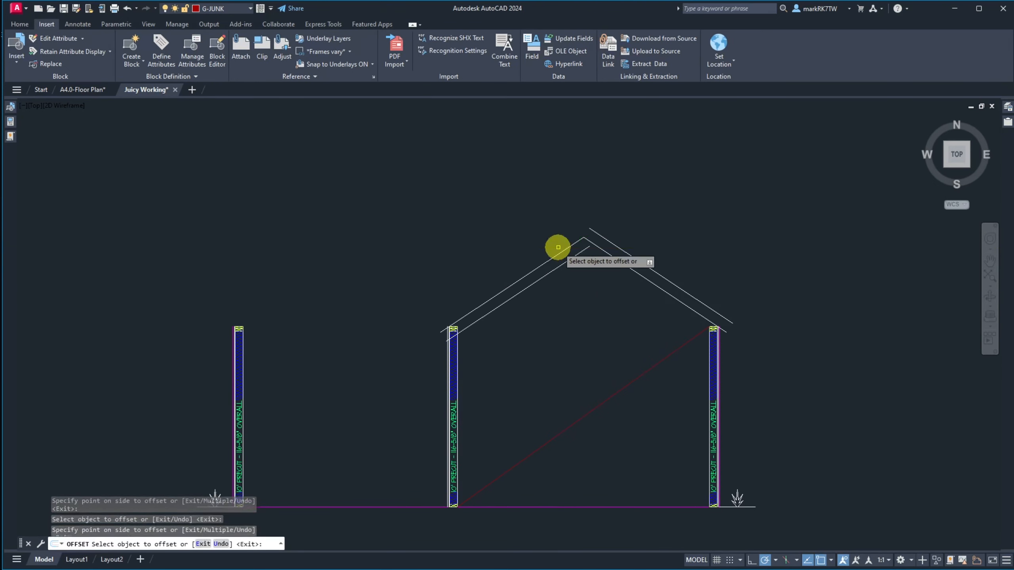
{"action": "left_click", "coordinate": [555, 248]}
{"action": "left_click", "coordinate": [558, 260]}
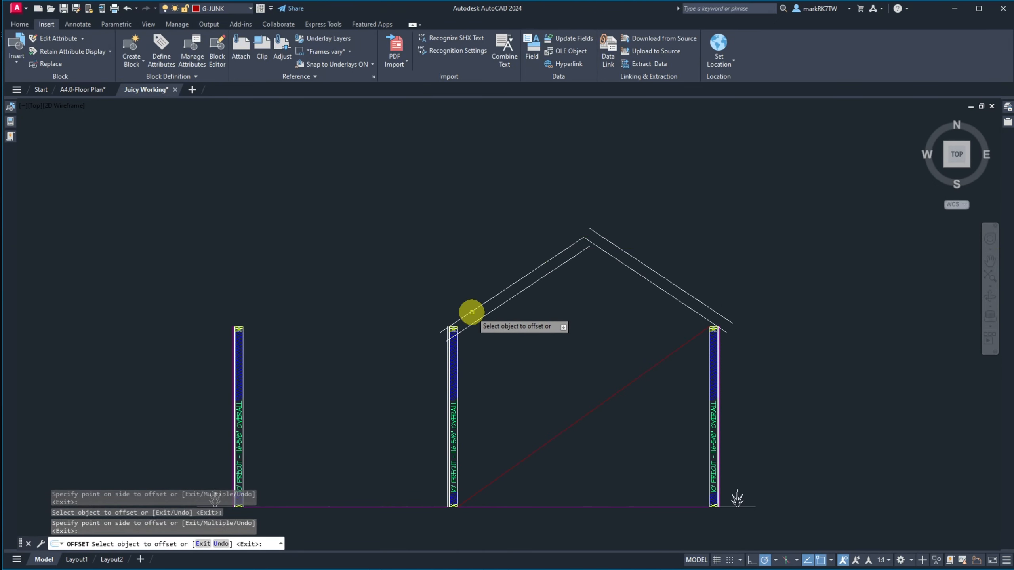
{"action": "key", "text": "Return"}
Move the left pair of slope lines up so the lower line passes through the top inner corner of the middle wall's plate.
{"action": "scroll", "coordinate": [453, 318], "scroll_direction": "up", "scroll_amount": 6}
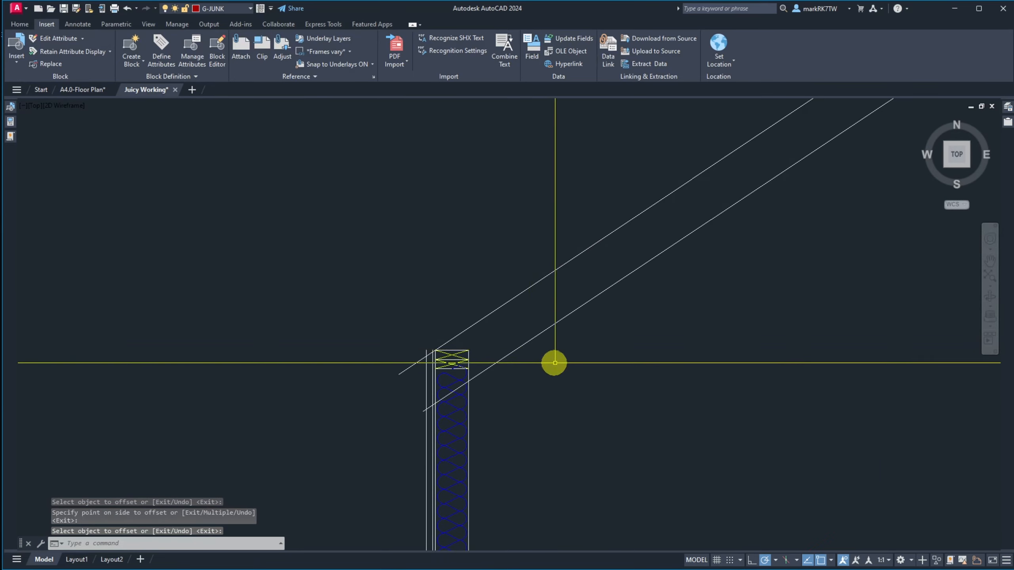
{"action": "type", "text": "m"}
{"action": "key", "text": "Return"}
{"action": "left_click", "coordinate": [555, 358]}
{"action": "left_click", "coordinate": [518, 263]}
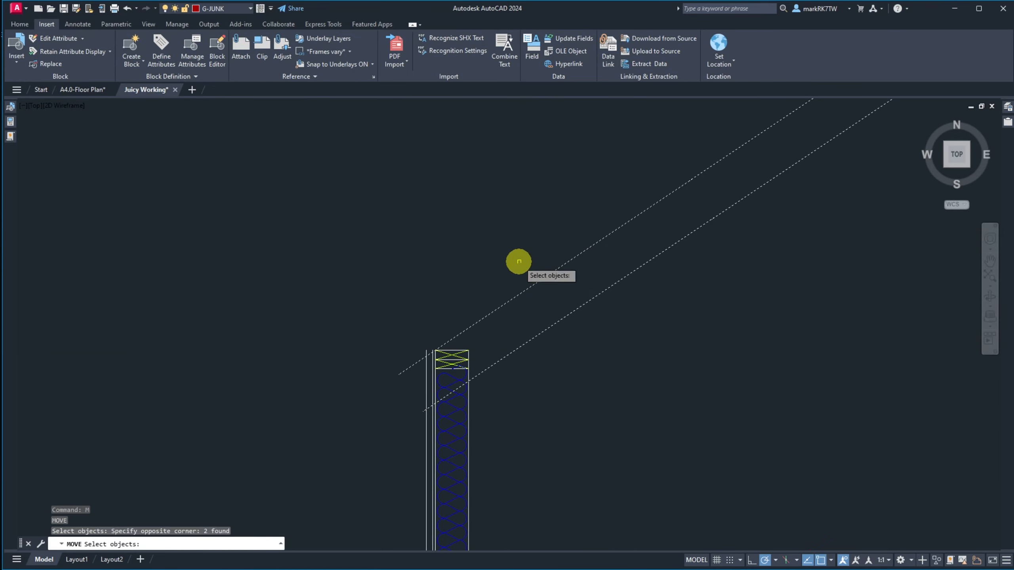
{"action": "key", "text": "Return"}
{"action": "scroll", "coordinate": [466, 379], "scroll_direction": "up", "scroll_amount": 4}
{"action": "scroll", "coordinate": [466, 379], "scroll_direction": "up", "scroll_amount": 2}
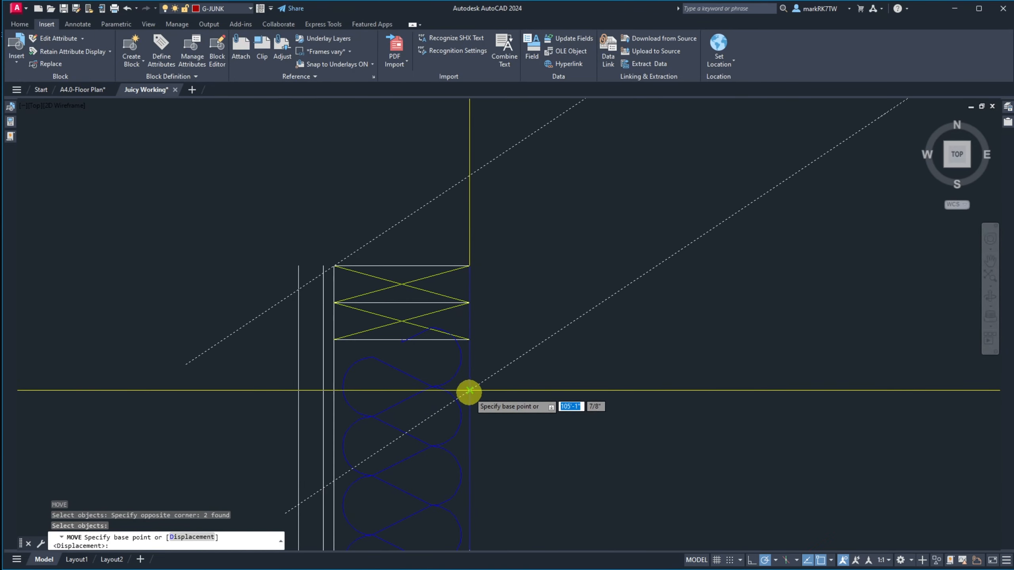
{"action": "left_click", "coordinate": [466, 379]}
{"action": "left_click", "coordinate": [472, 267]}
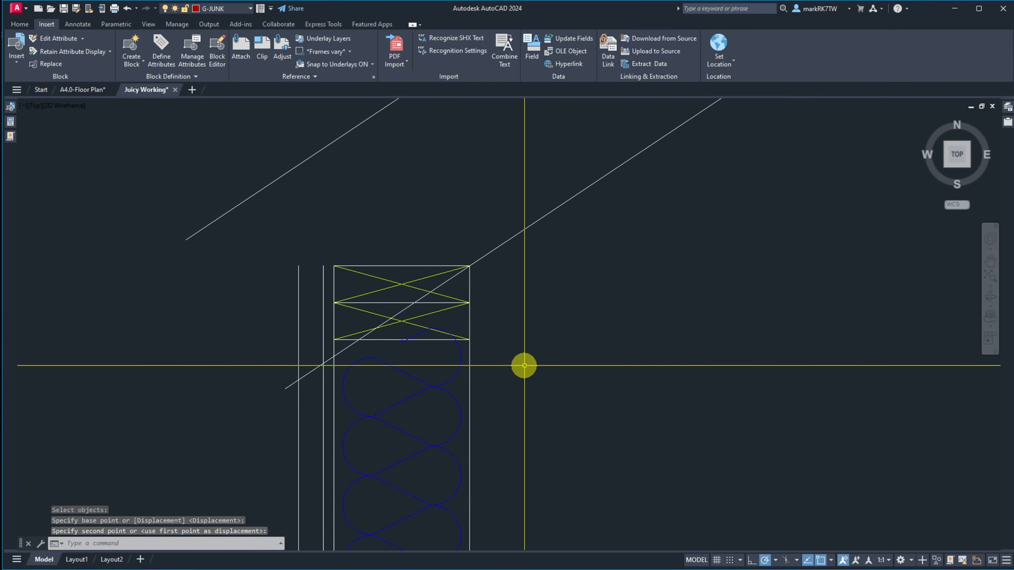
{"action": "left_click", "coordinate": [418, 300]}
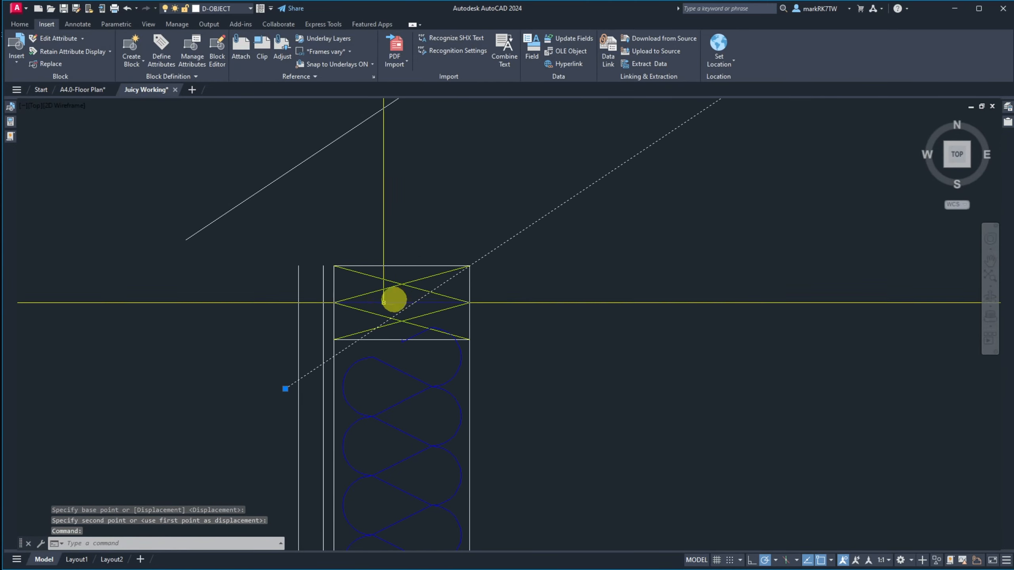
{"action": "left_click", "coordinate": [286, 389]}
{"action": "key", "text": "Escape"}
{"action": "key", "text": "Escape"}
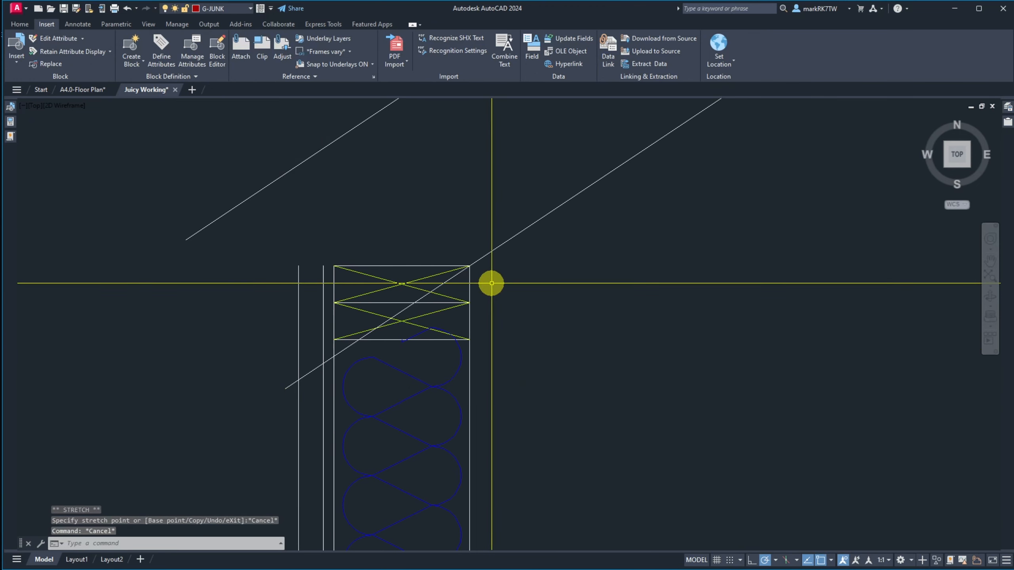
Trim the part of the lower left slope line that crosses the middle wall's uppermost plate.
{"action": "key", "text": "Return"}
{"action": "left_click", "coordinate": [469, 282]}
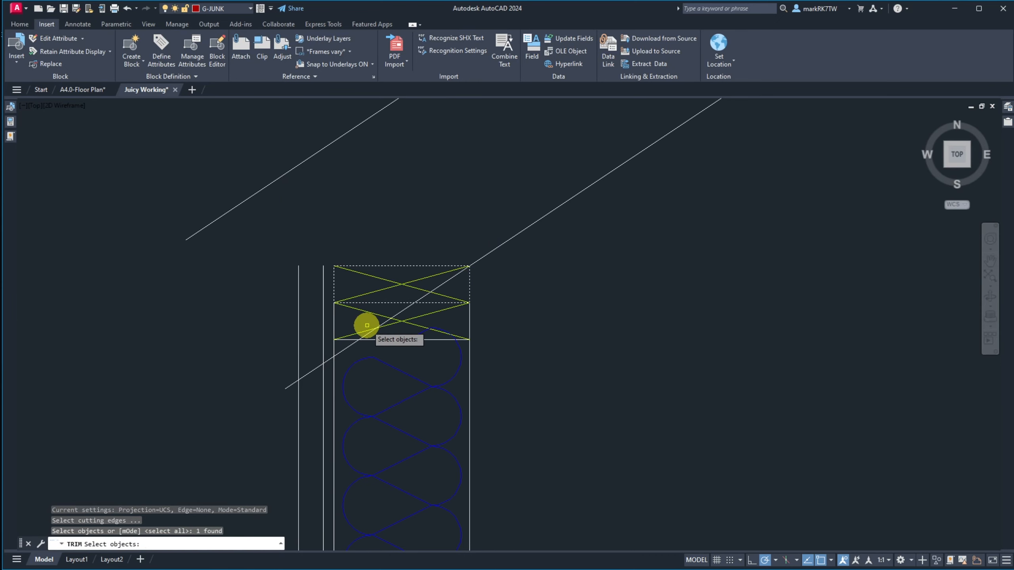
{"action": "key", "text": "Return"}
{"action": "left_click", "coordinate": [453, 277]}
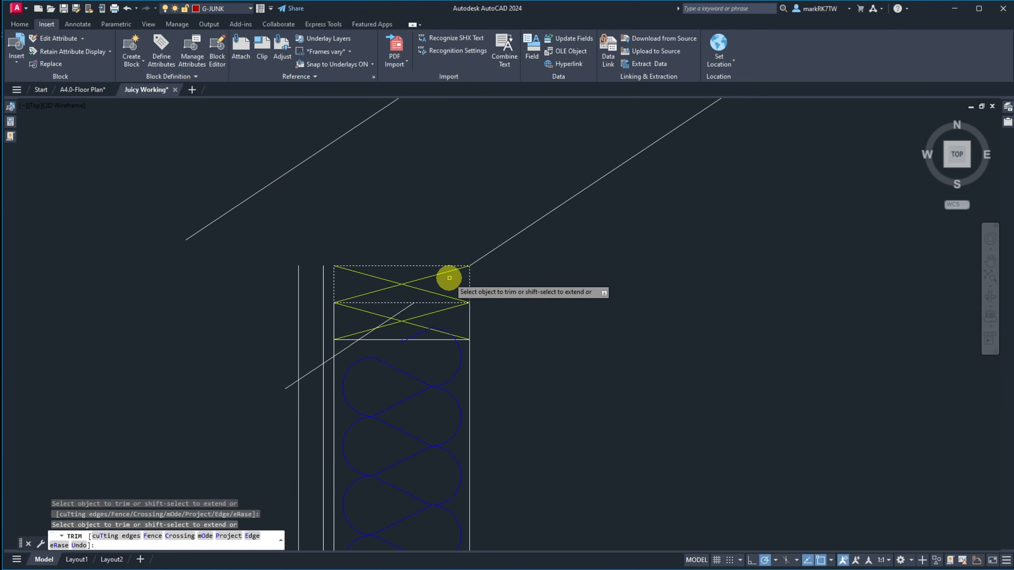
{"action": "key", "text": "Return"}
Move the leftover piece of the lower slope line by its upper end to the middle wall's outer face.
{"action": "left_click", "coordinate": [402, 308]}
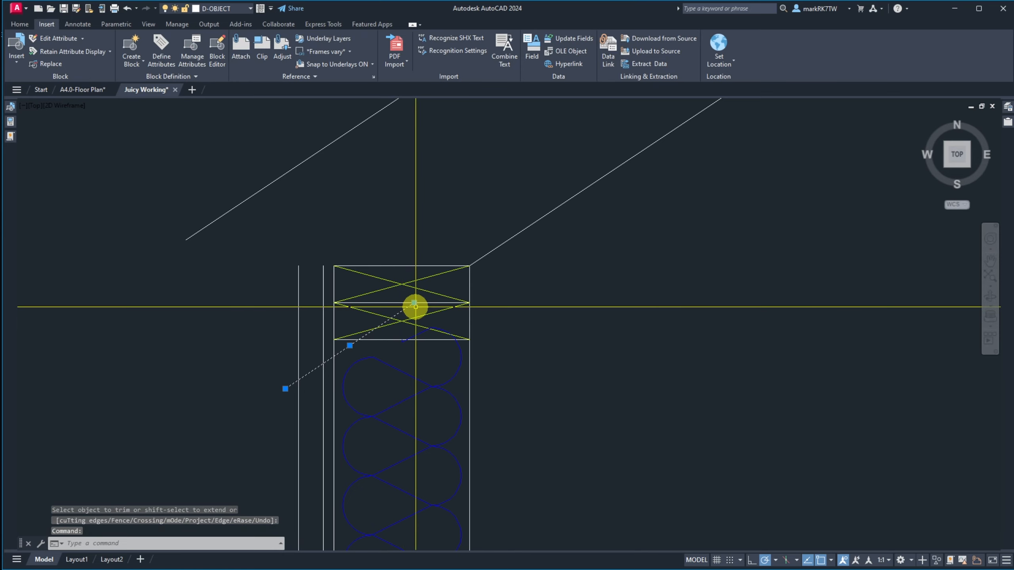
{"action": "type", "text": "m"}
{"action": "key", "text": "Return"}
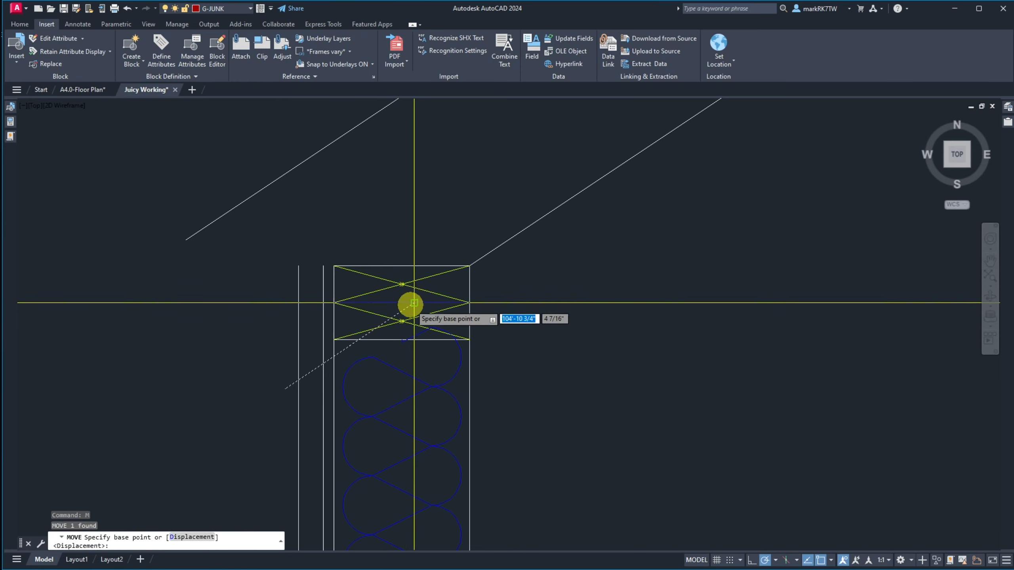
{"action": "left_click", "coordinate": [414, 302]}
{"action": "left_click", "coordinate": [309, 379]}
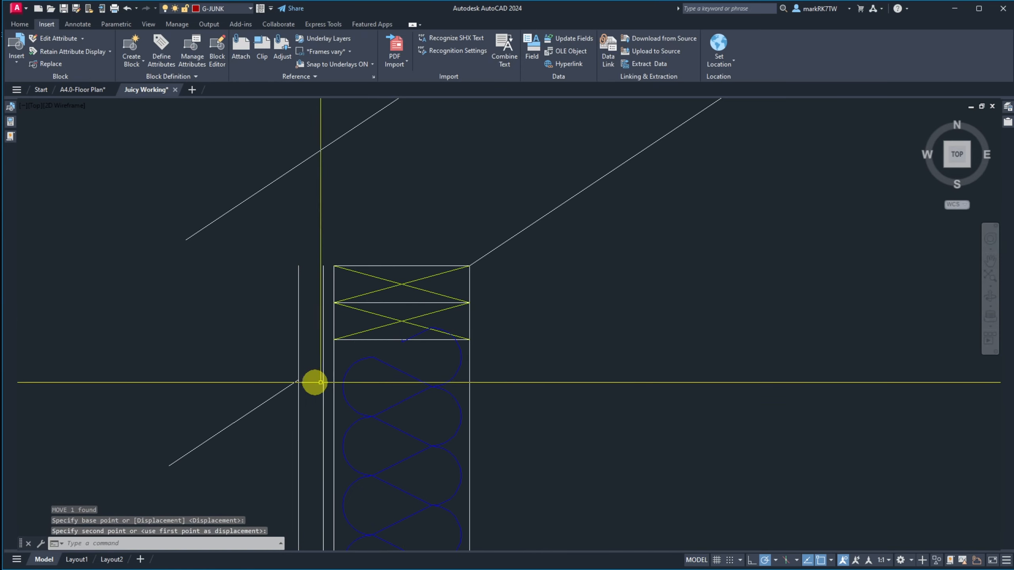
Offset the middle wall's outer face line 24 inches outward to mark the eave overhang.
{"action": "scroll", "coordinate": [618, 301], "scroll_direction": "up", "scroll_amount": 2}
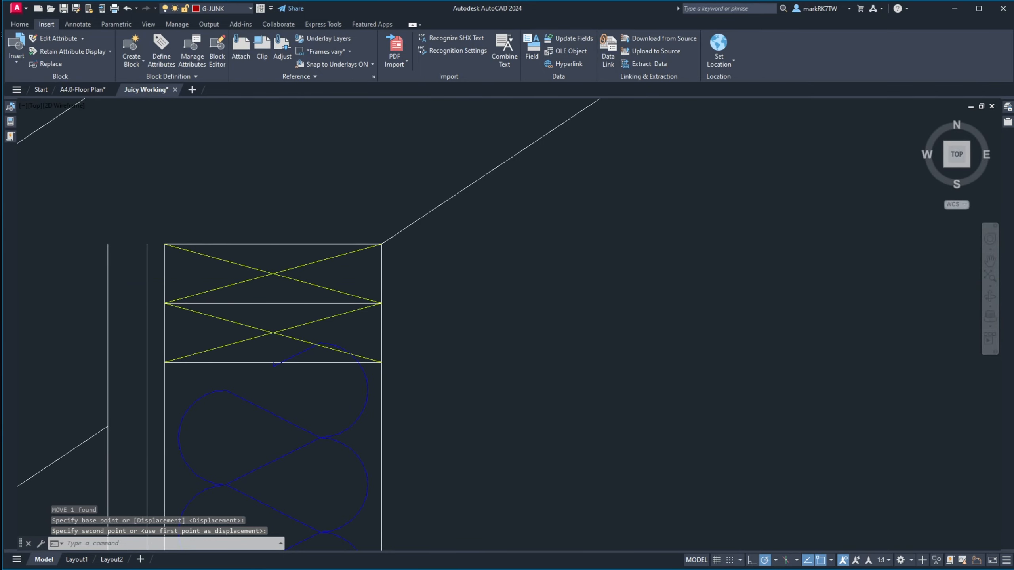
{"action": "left_click_drag", "start_coordinate": [1013, 120], "coordinate": [1013, 55]}
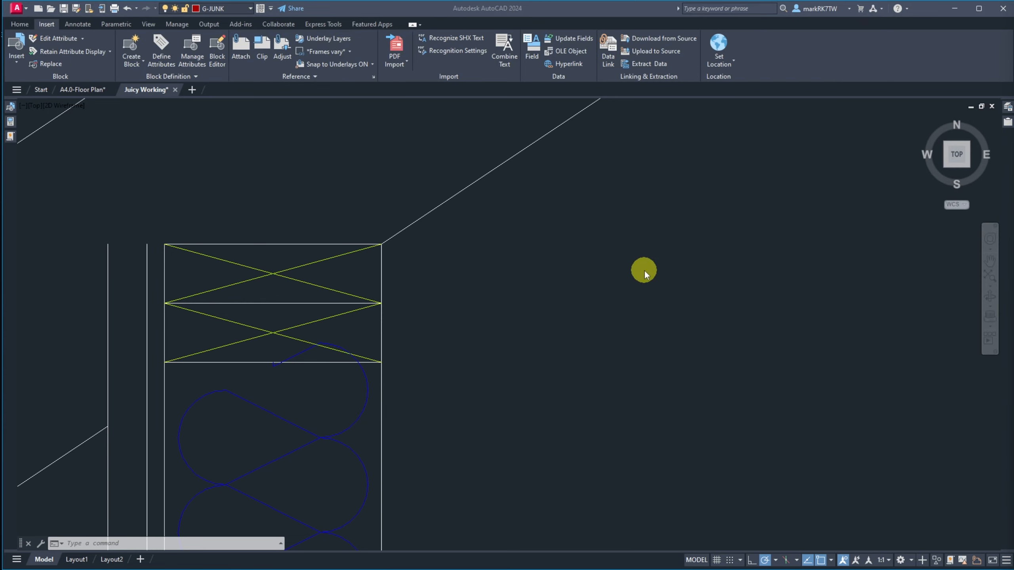
{"action": "scroll", "coordinate": [645, 271], "scroll_direction": "down", "scroll_amount": 8}
{"action": "scroll", "coordinate": [639, 272], "scroll_direction": "up", "scroll_amount": 3}
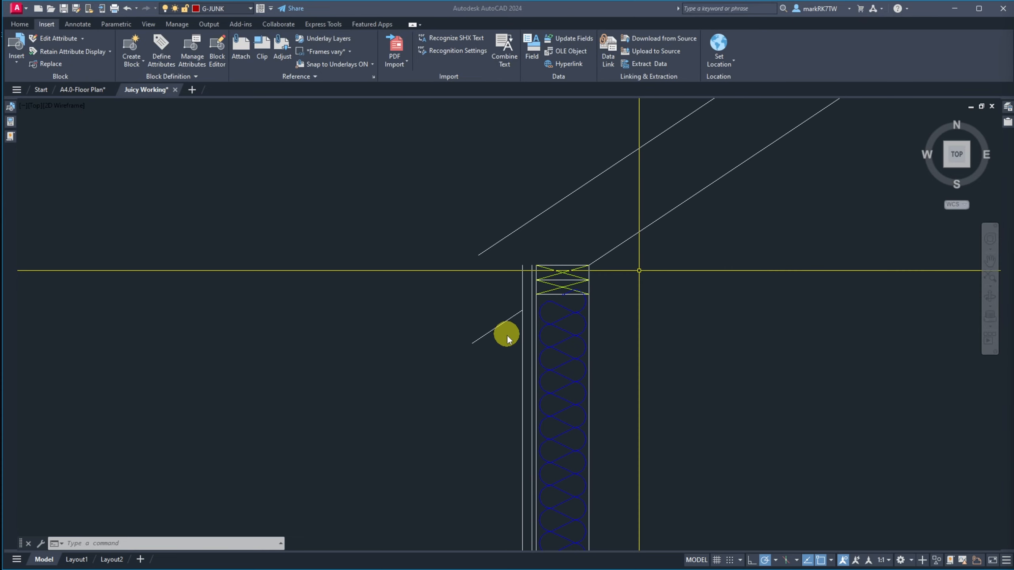
{"action": "left_click", "coordinate": [511, 347]}
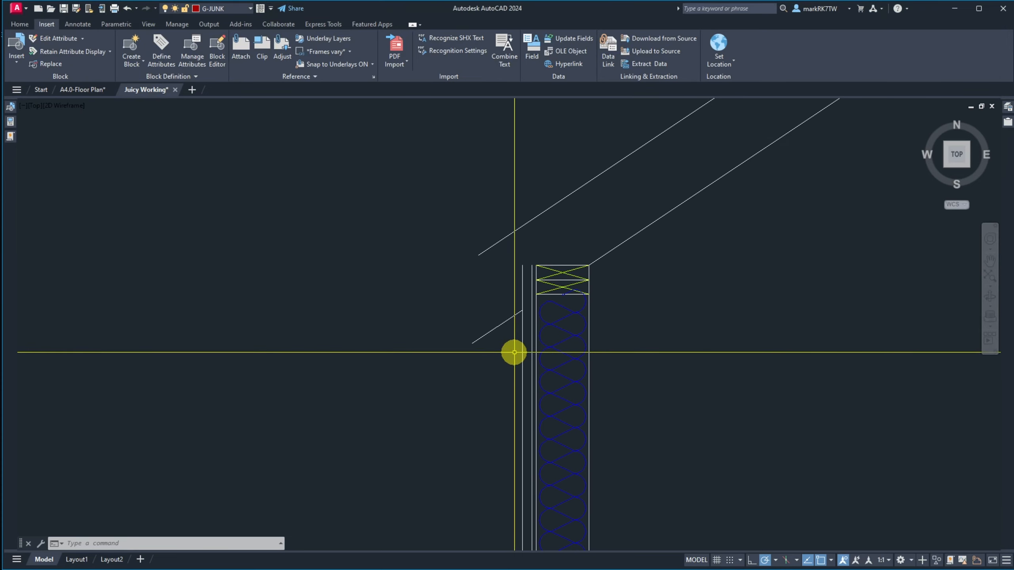
{"action": "type", "text": "o"}
{"action": "key", "text": "Return"}
{"action": "key", "text": "Return"}
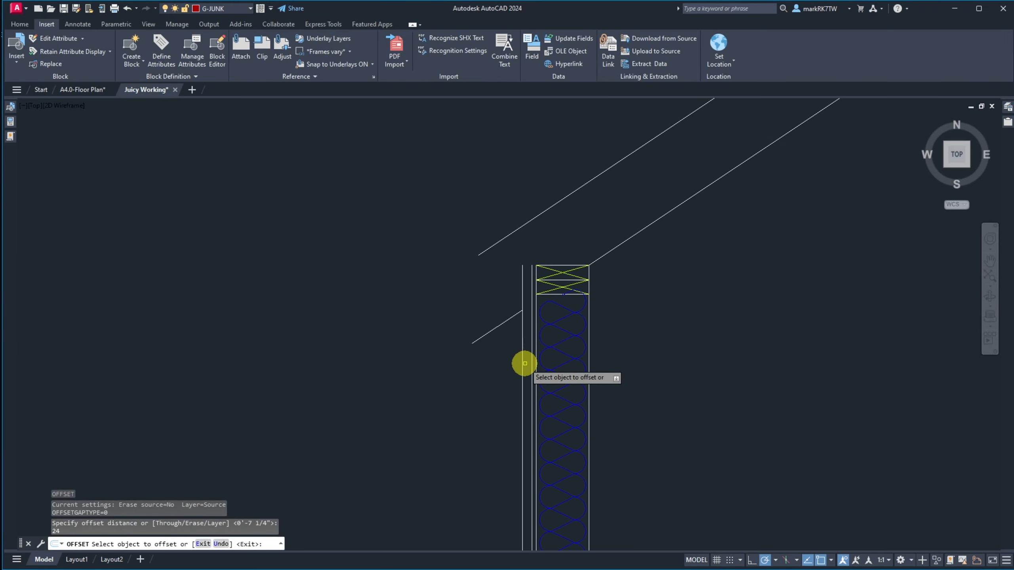
{"action": "left_click", "coordinate": [524, 364]}
{"action": "left_click", "coordinate": [502, 367]}
{"action": "key", "text": "Return"}
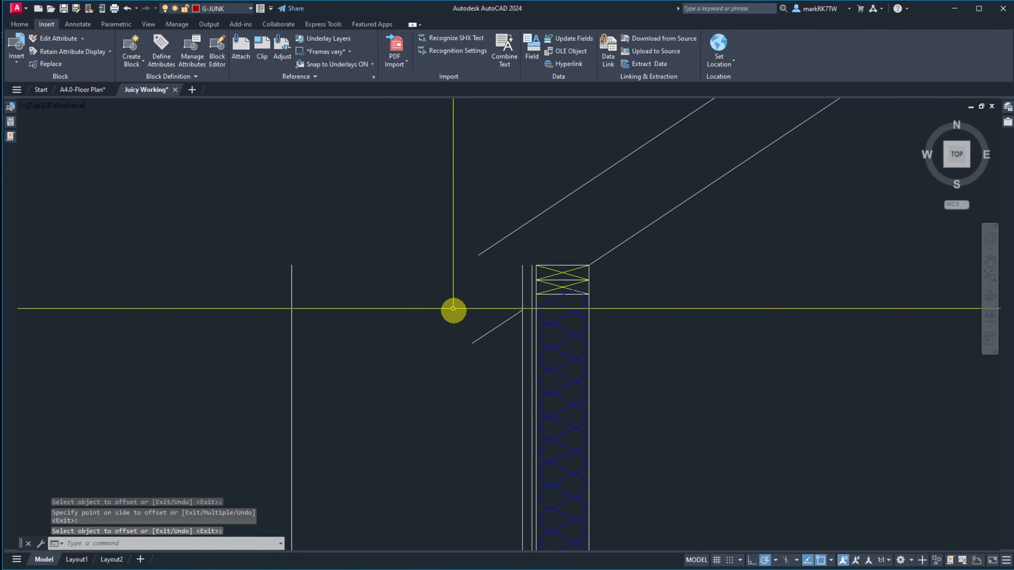
Chamfer the short lower slope line with the 24-inch overhang line so they meet in a sharp corner.
{"action": "scroll", "coordinate": [453, 303], "scroll_direction": "down", "scroll_amount": 10}
{"action": "scroll", "coordinate": [453, 303], "scroll_direction": "up", "scroll_amount": 10}
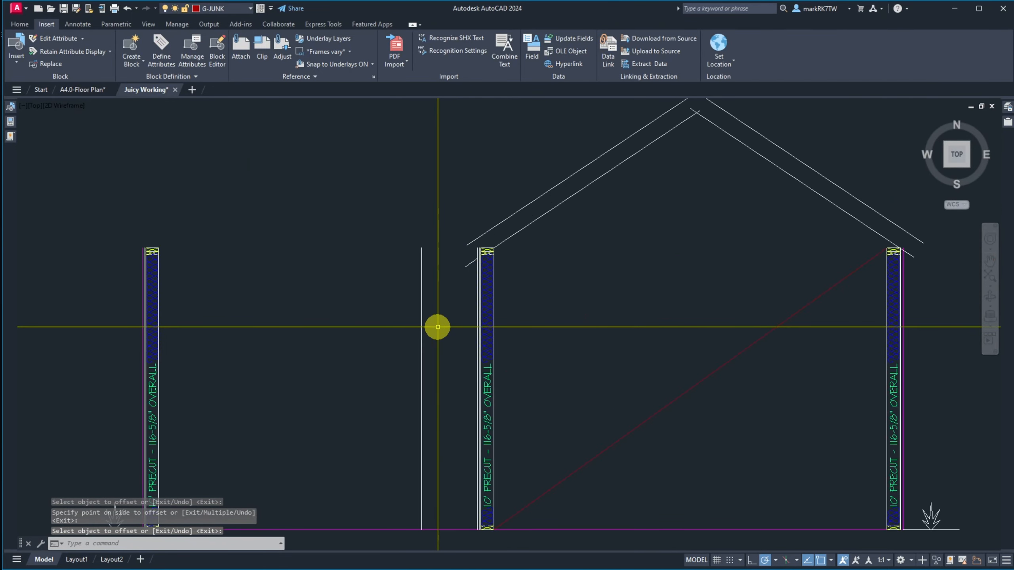
{"action": "scroll", "coordinate": [471, 285], "scroll_direction": "up", "scroll_amount": 5}
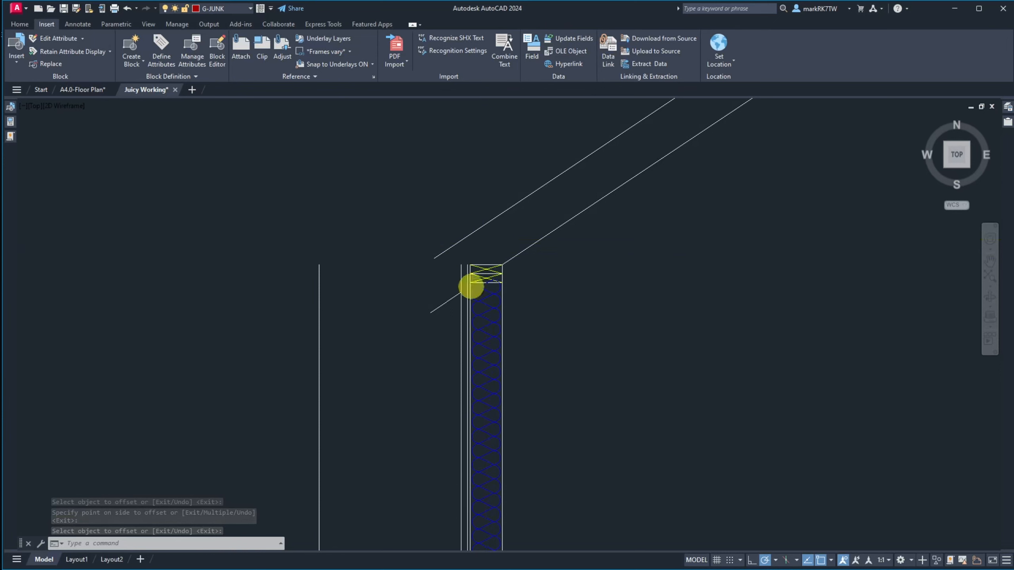
{"action": "type", "text": "cha"}
{"action": "key", "text": "Return"}
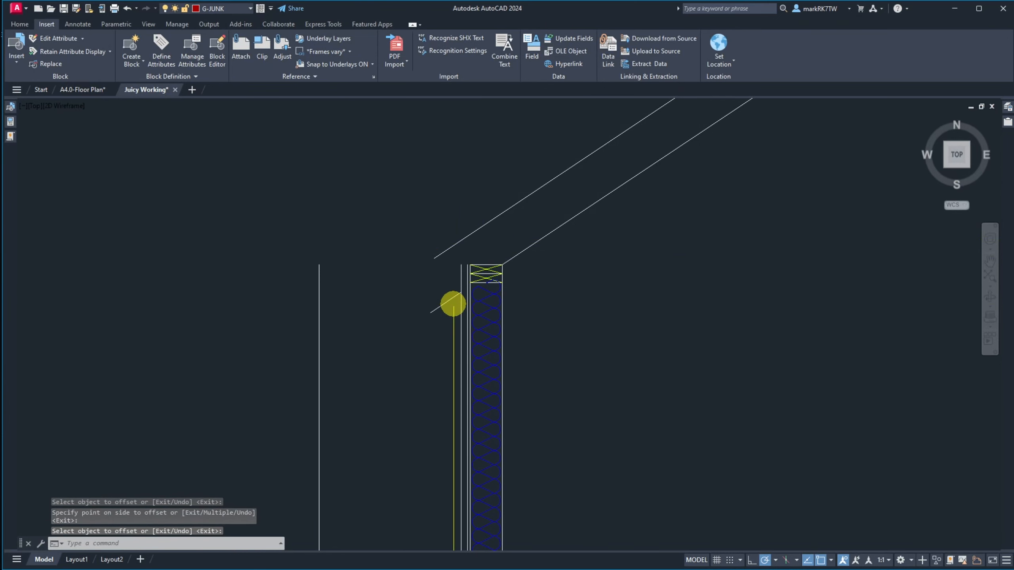
{"action": "left_click", "coordinate": [441, 305]}
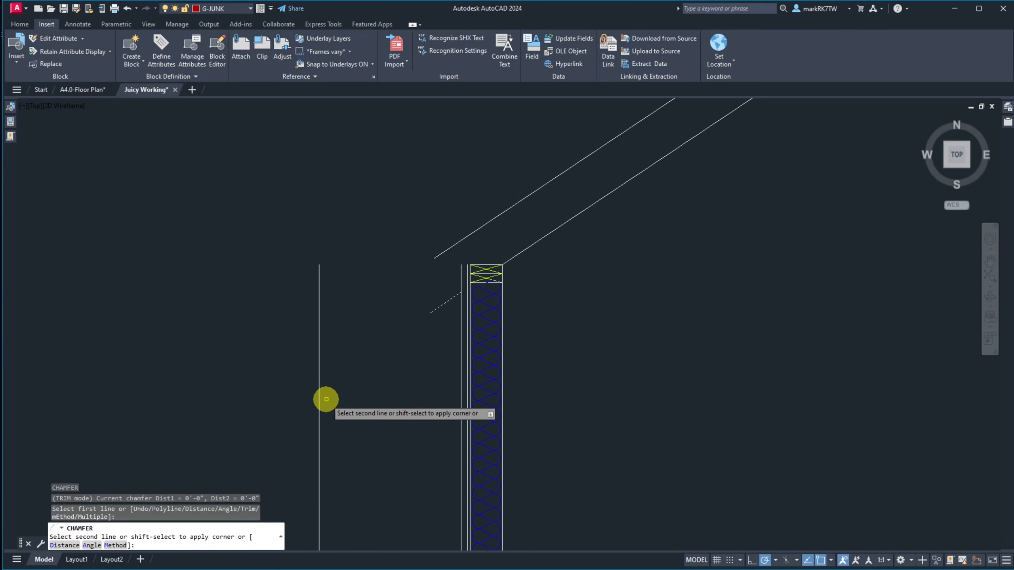
{"action": "left_click", "coordinate": [317, 343]}
{"action": "key", "text": "Return"}
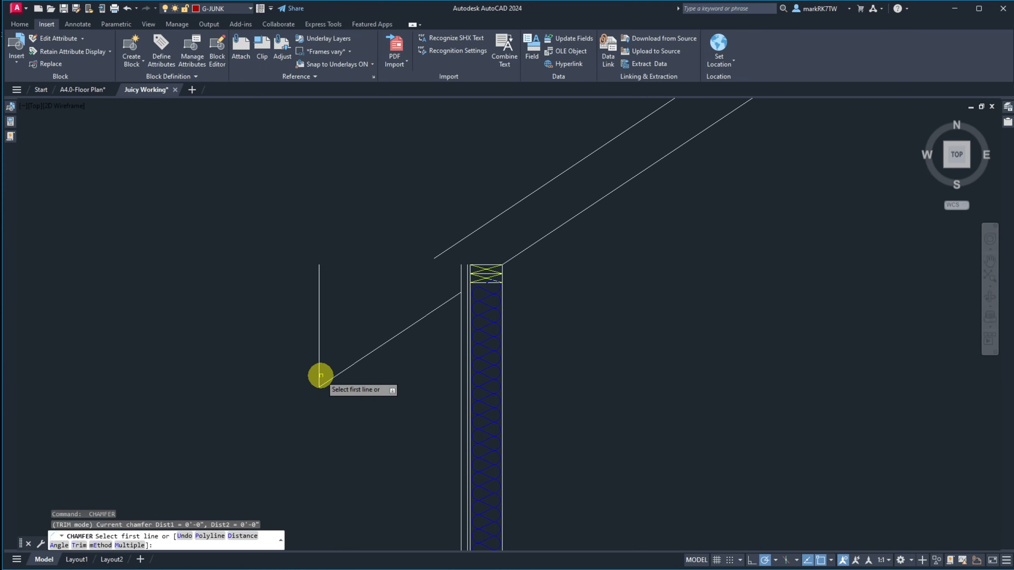
Chamfer the 24-inch overhang line with the upper slope line to close the rafter tail at the middle wall.
{"action": "left_click", "coordinate": [319, 376]}
{"action": "left_click", "coordinate": [451, 247]}
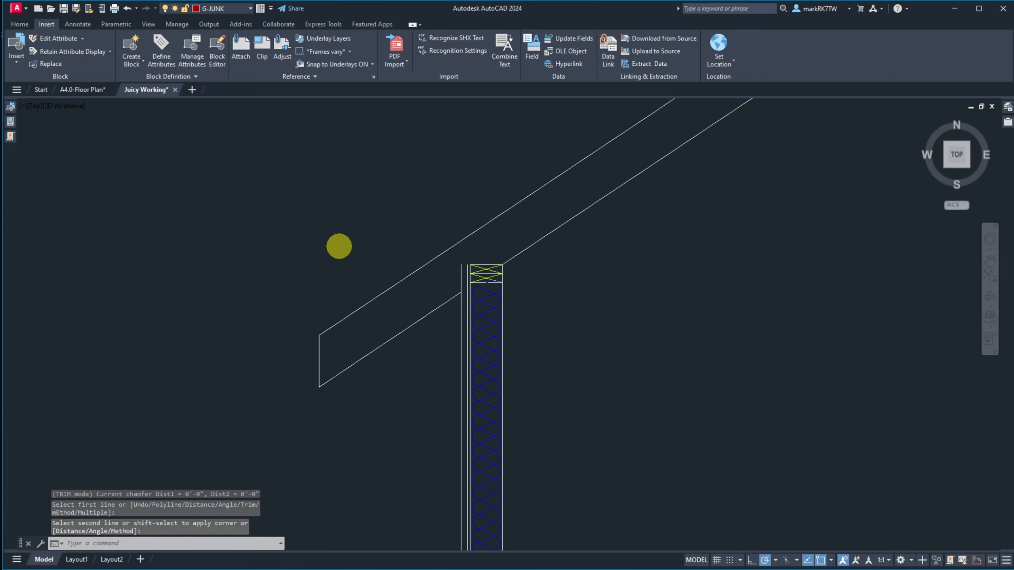
{"action": "scroll", "coordinate": [495, 280], "scroll_direction": "up", "scroll_amount": 4}
{"action": "scroll", "coordinate": [439, 247], "scroll_direction": "down", "scroll_amount": 5}
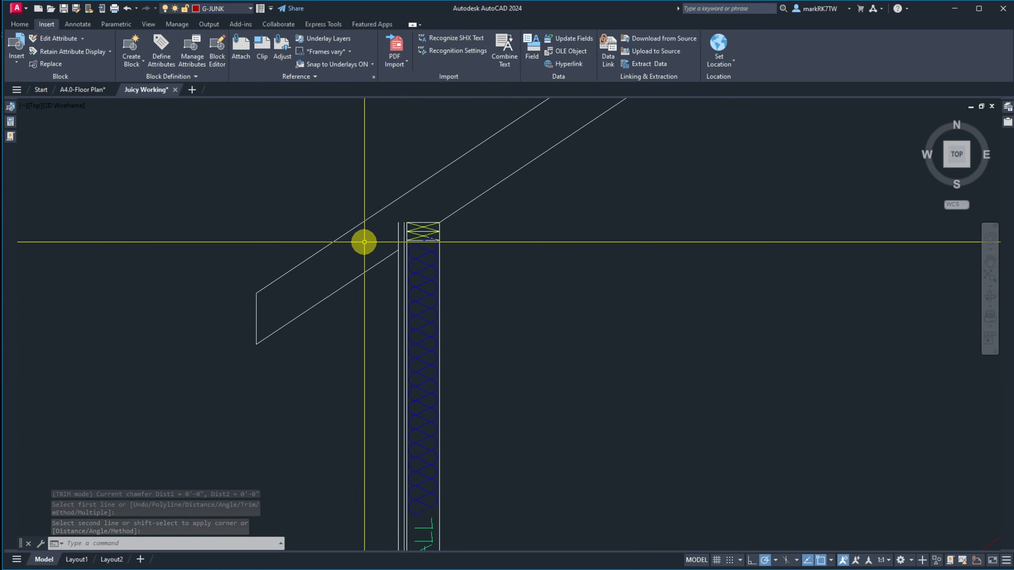
Erase the left rafter's upper slope line and both slope lines of the right rafter.
{"action": "scroll", "coordinate": [316, 323], "scroll_direction": "down", "scroll_amount": 2}
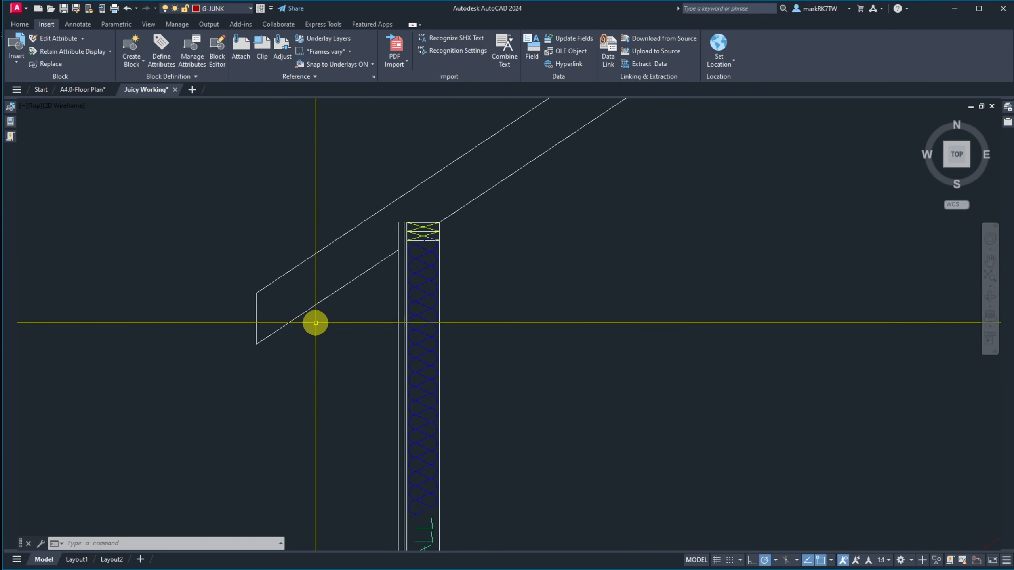
{"action": "scroll", "coordinate": [316, 321], "scroll_direction": "down", "scroll_amount": 2}
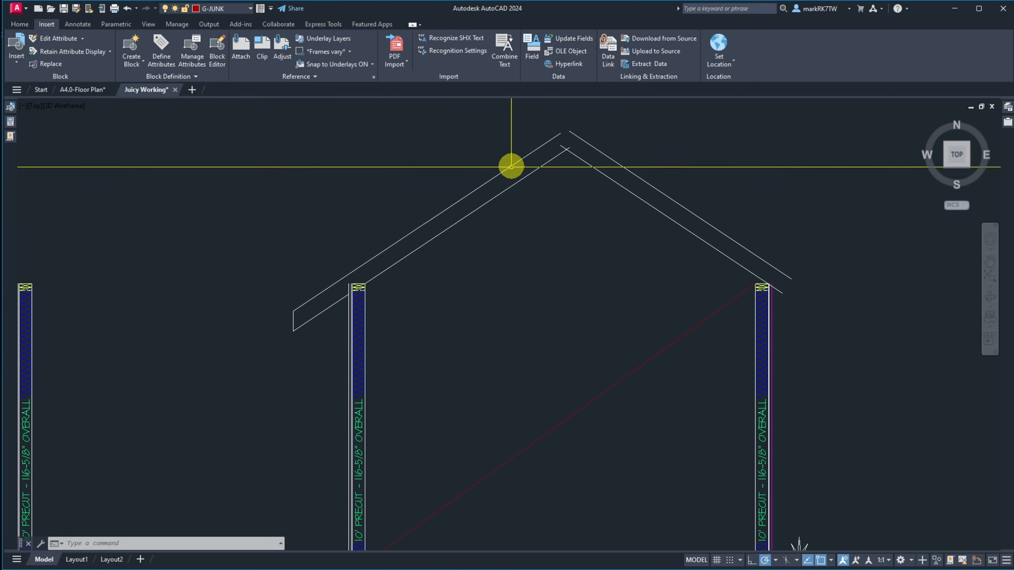
{"action": "type", "text": "e"}
{"action": "key", "text": "Return"}
{"action": "left_click", "coordinate": [503, 177]}
{"action": "left_click", "coordinate": [500, 151]}
{"action": "key", "text": "Return"}
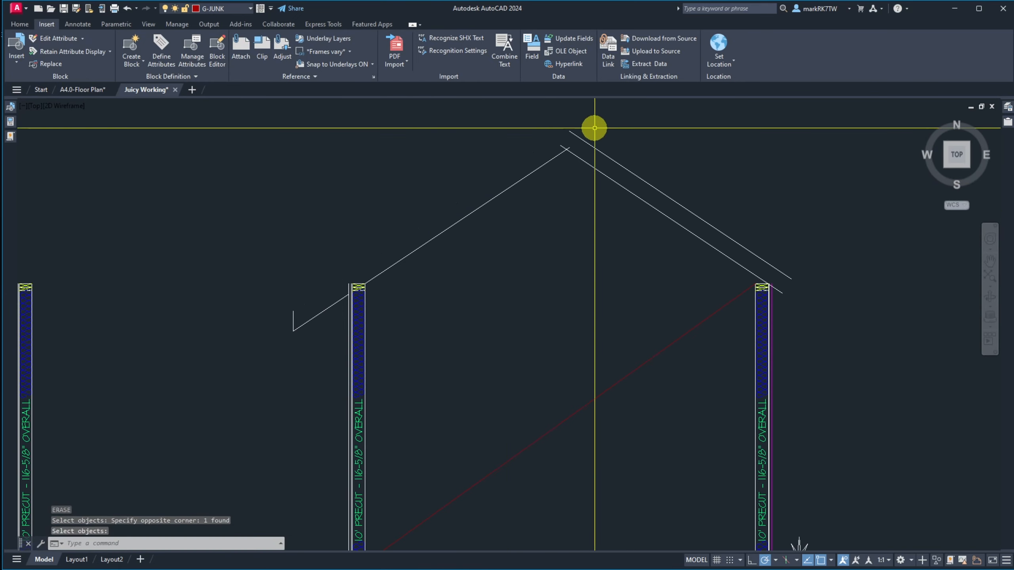
{"action": "left_click", "coordinate": [673, 160]}
{"action": "left_click", "coordinate": [616, 221]}
{"action": "type", "text": "e"}
{"action": "key", "text": "Return"}
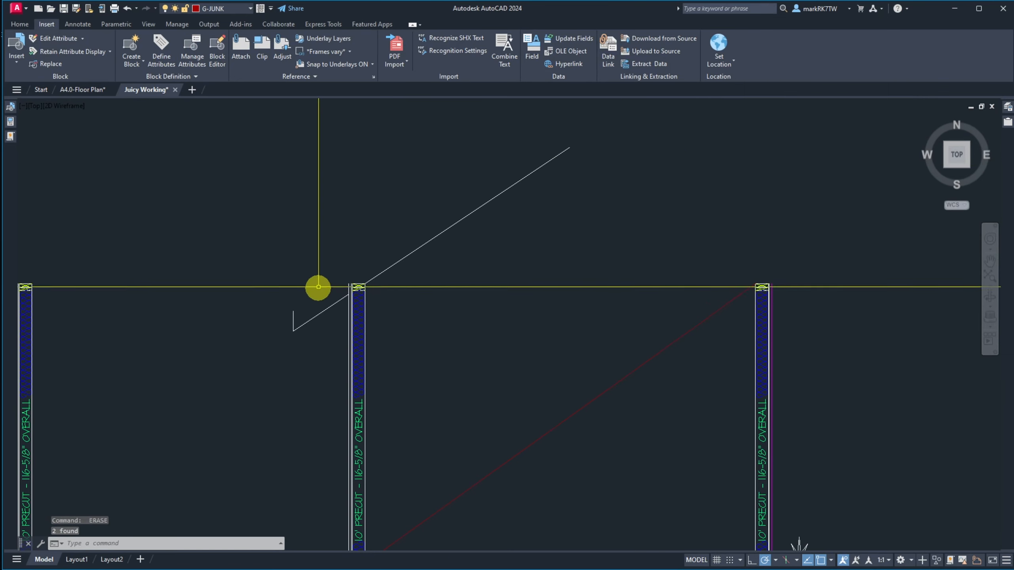
Offset the remaining lower slope line 9.25 inches upward to form the top edge of a deeper rafter.
{"action": "scroll", "coordinate": [335, 272], "scroll_direction": "up", "scroll_amount": 4}
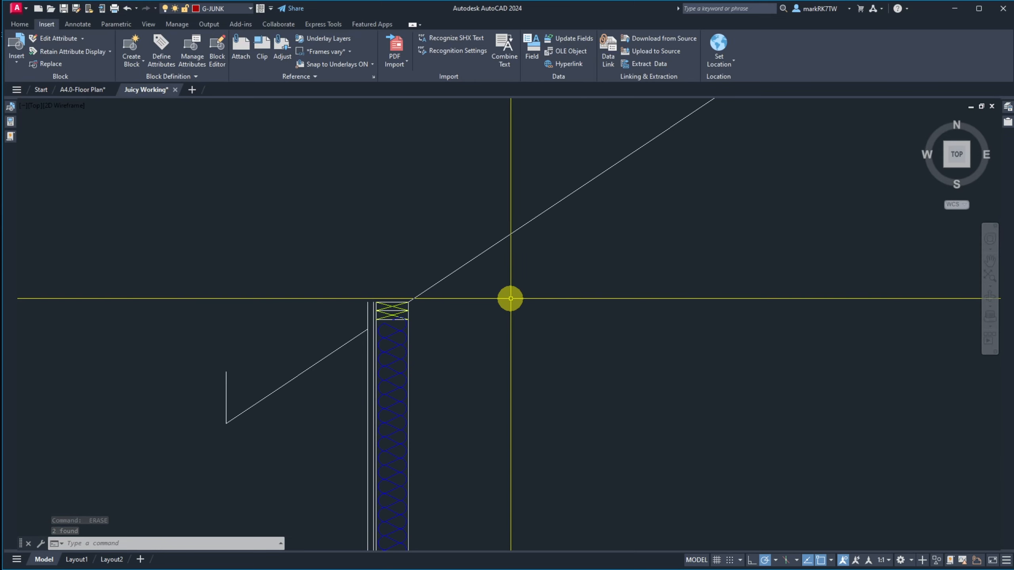
{"action": "type", "text": "o"}
{"action": "key", "text": "Return"}
{"action": "type", "text": "9"}
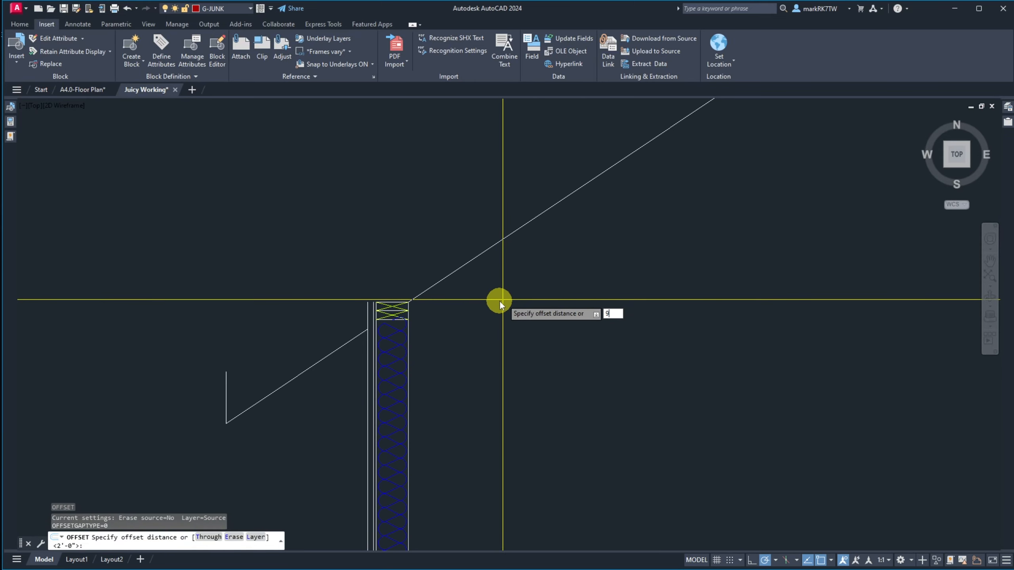
{"action": "type", "text": ".25"}
{"action": "key", "text": "Return"}
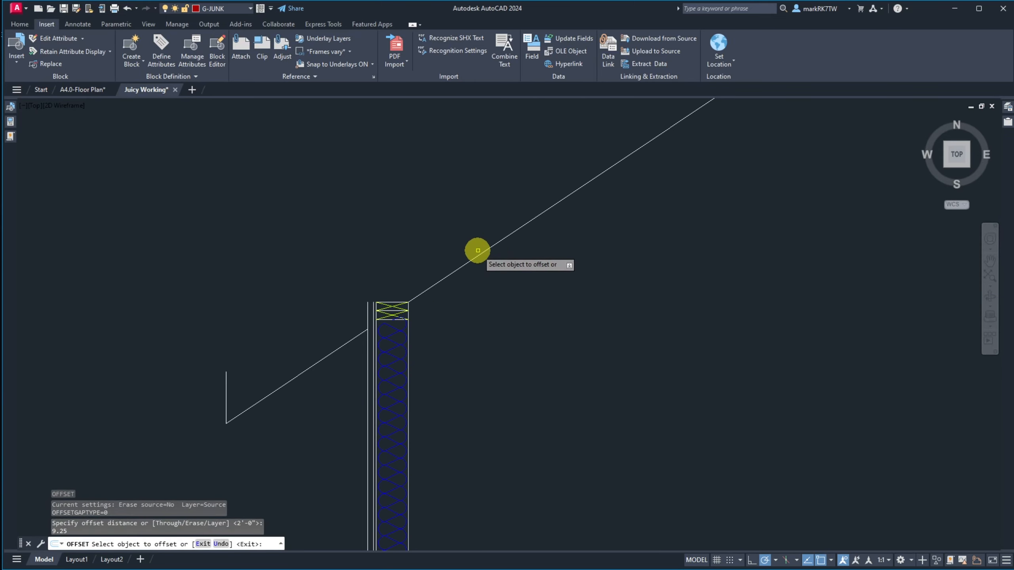
{"action": "left_click", "coordinate": [479, 254]}
{"action": "left_click", "coordinate": [461, 231]}
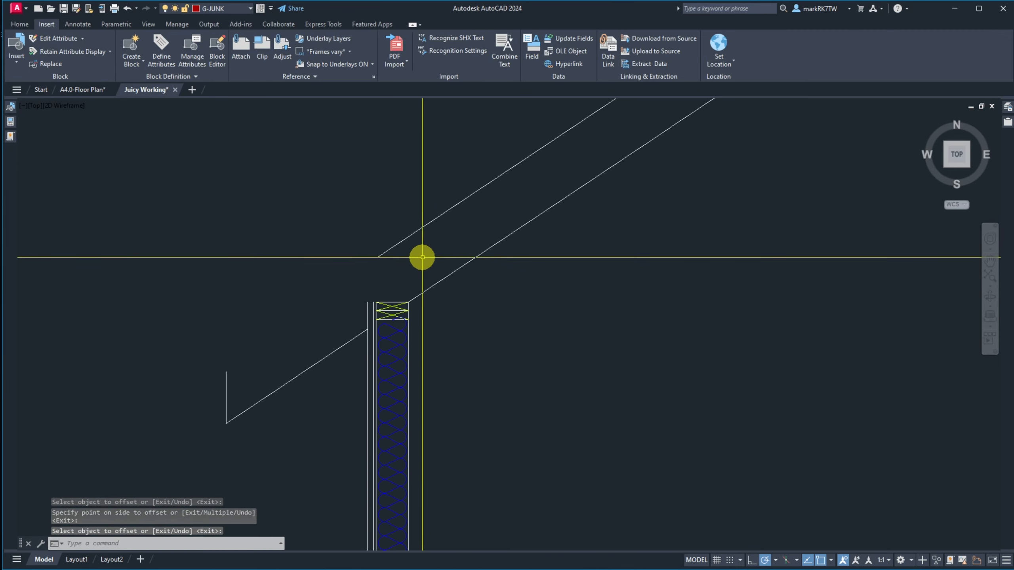
Chamfer the new upper slope line with the vertical overhang line so they meet in a sharp corner.
{"action": "type", "text": "cha"}
{"action": "key", "text": "Return"}
{"action": "left_click", "coordinate": [407, 237]}
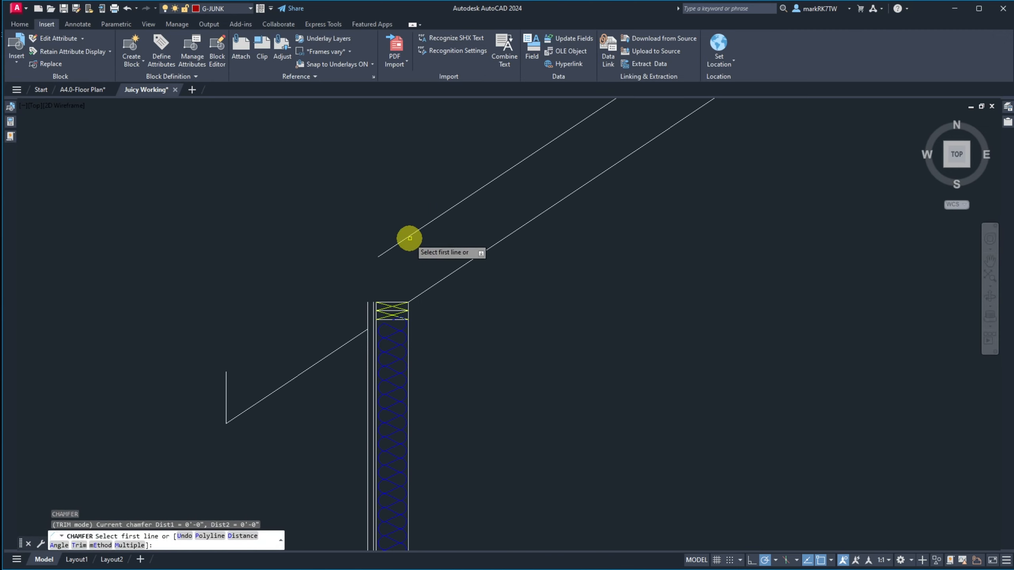
{"action": "left_click", "coordinate": [226, 387]}
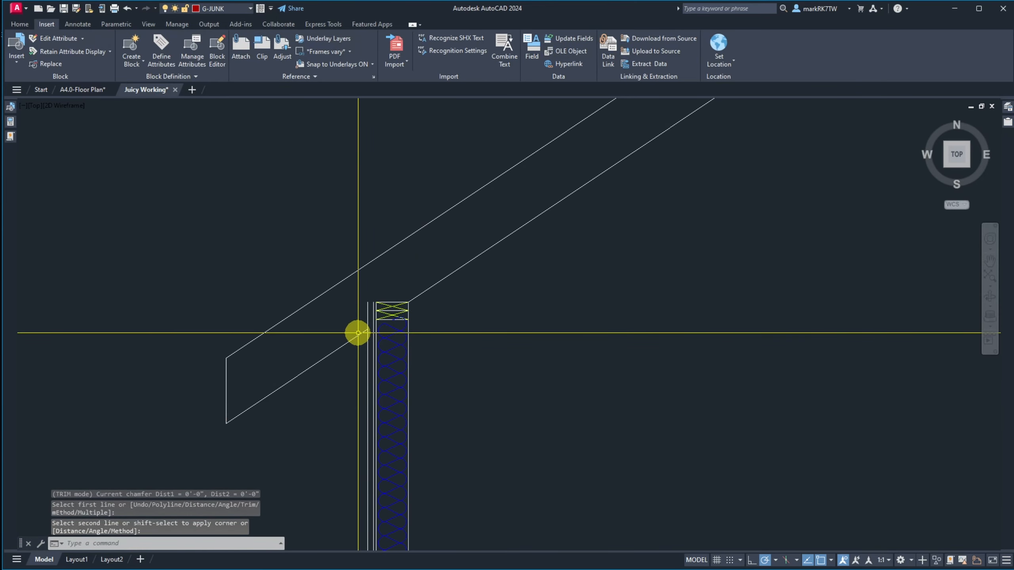
Extend the rafter tail's lower slope line to the outer face of the middle wall's studs.
{"action": "scroll", "coordinate": [358, 333], "scroll_direction": "up", "scroll_amount": 5}
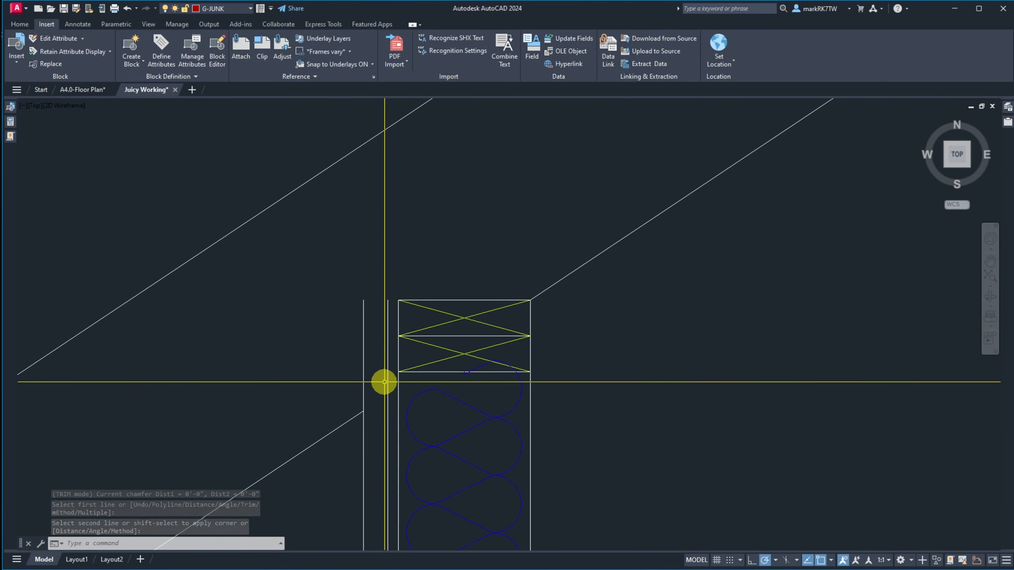
{"action": "type", "text": "ex"}
{"action": "key", "text": "Return"}
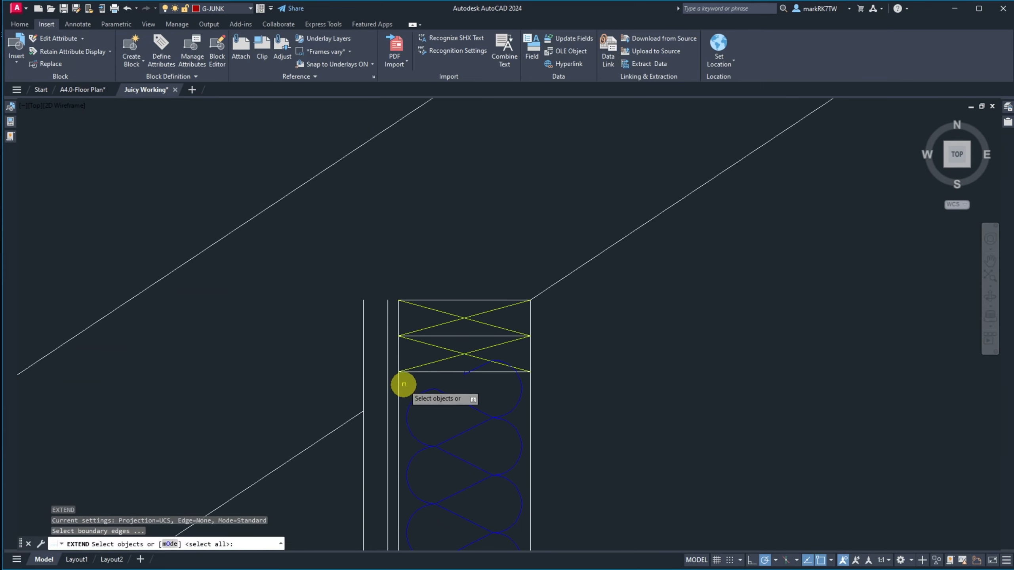
{"action": "left_click", "coordinate": [397, 383]}
{"action": "key", "text": "Return"}
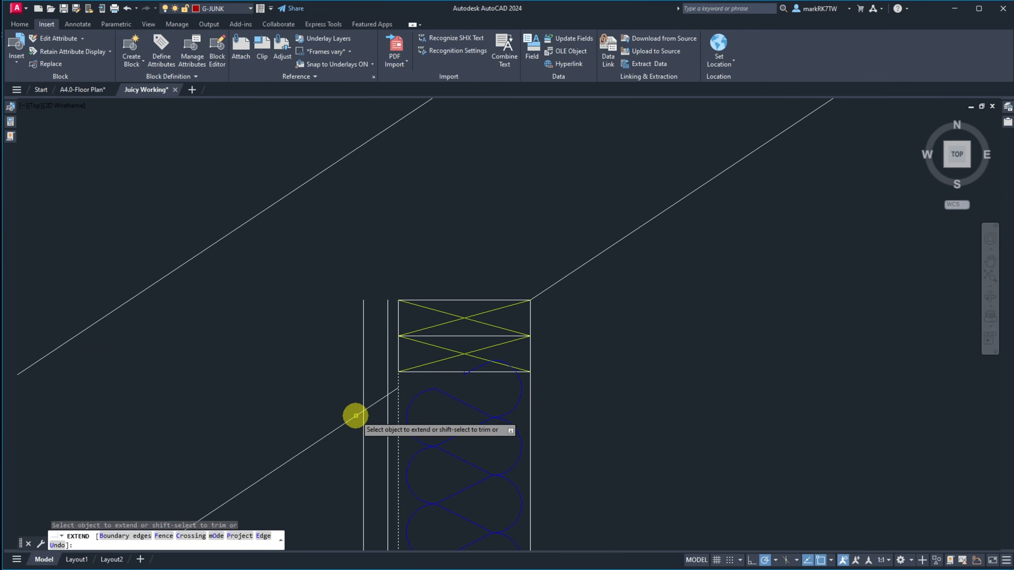
{"action": "left_click", "coordinate": [356, 415]}
{"action": "key", "text": "Return"}
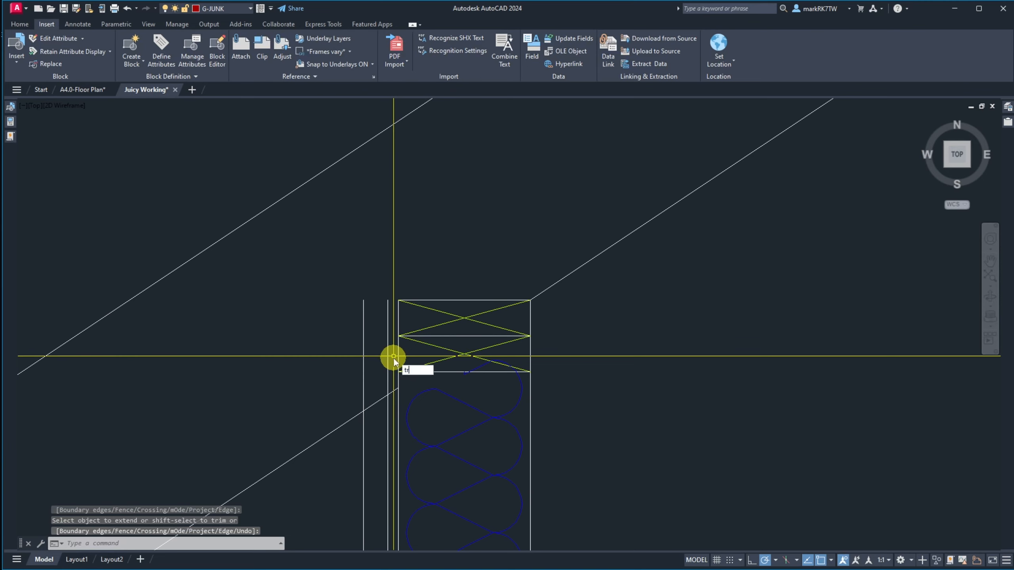
Trim the middle wall's two outer face lines where they rise above the rafter tail's lower slope line.
{"action": "key", "text": "Return"}
{"action": "key", "text": "Return"}
{"action": "left_click", "coordinate": [388, 369]}
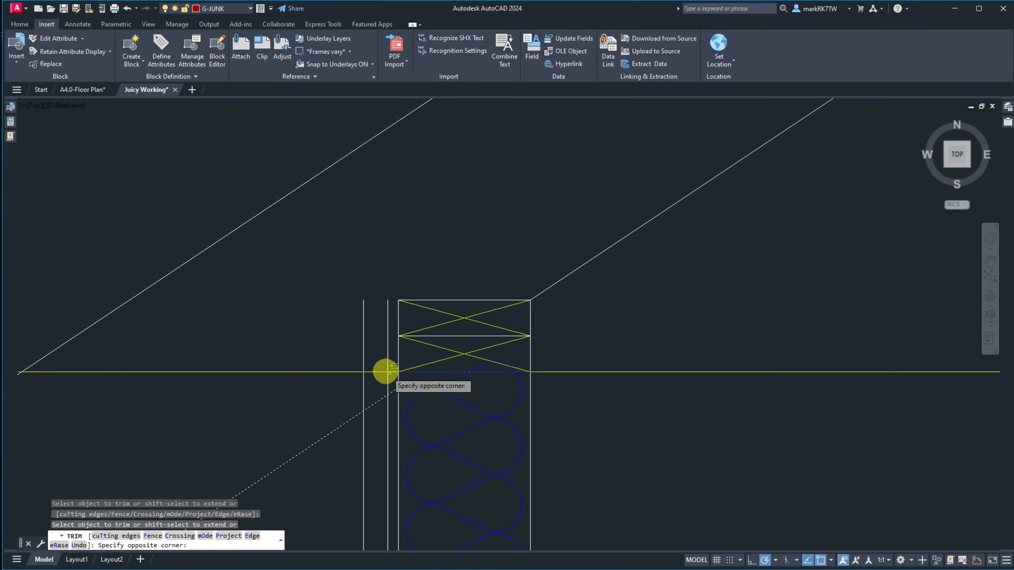
{"action": "left_click", "coordinate": [350, 360]}
{"action": "key", "text": "Return"}
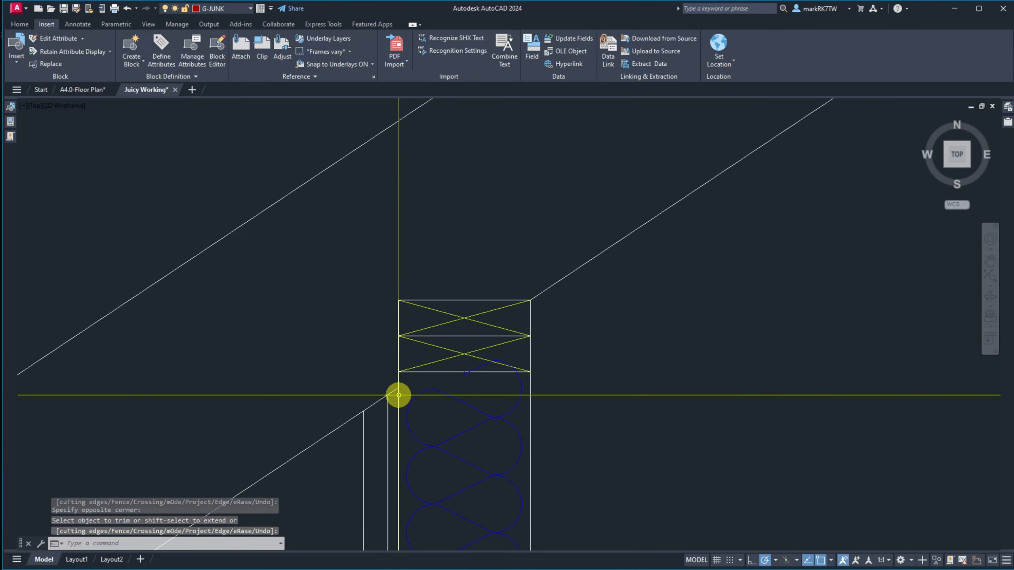
{"action": "scroll", "coordinate": [229, 347], "scroll_direction": "down", "scroll_amount": 8}
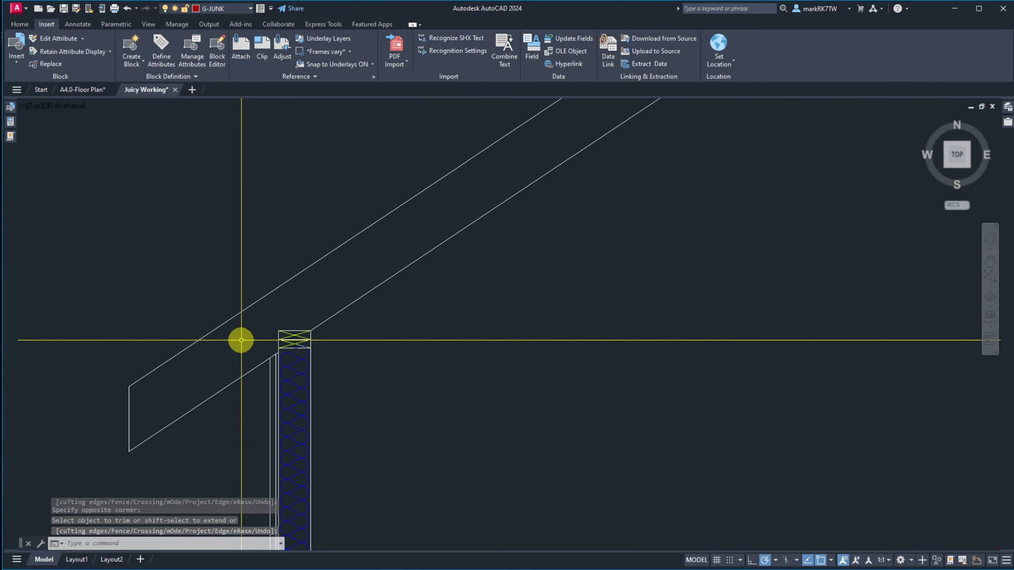
{"action": "scroll", "coordinate": [432, 337], "scroll_direction": "down", "scroll_amount": 5}
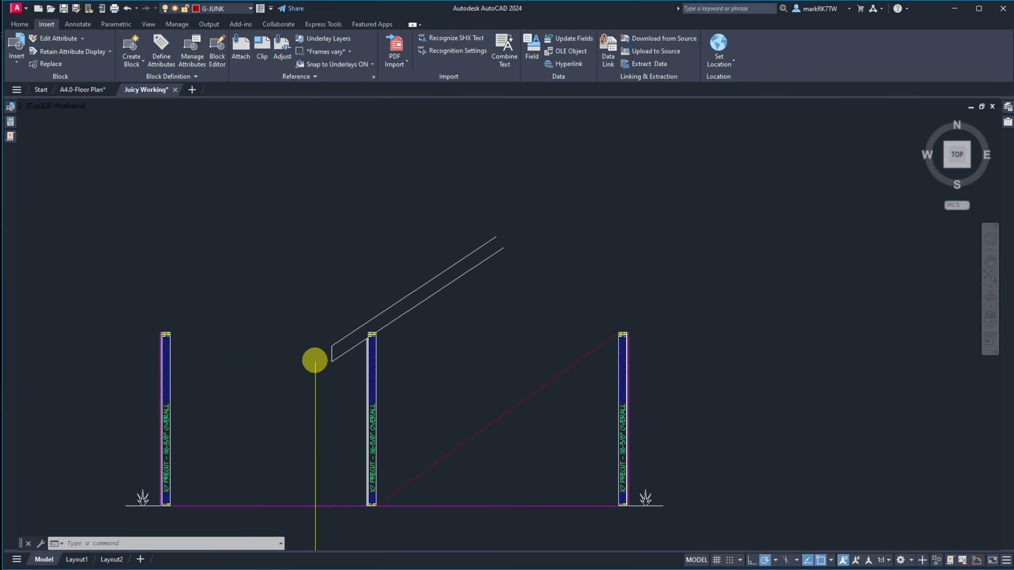
Load 2x8 Vert.dwg from the Structural folder's Dim'l Lumber subfolder as the block library.
{"action": "scroll", "coordinate": [336, 362], "scroll_direction": "up", "scroll_amount": 6}
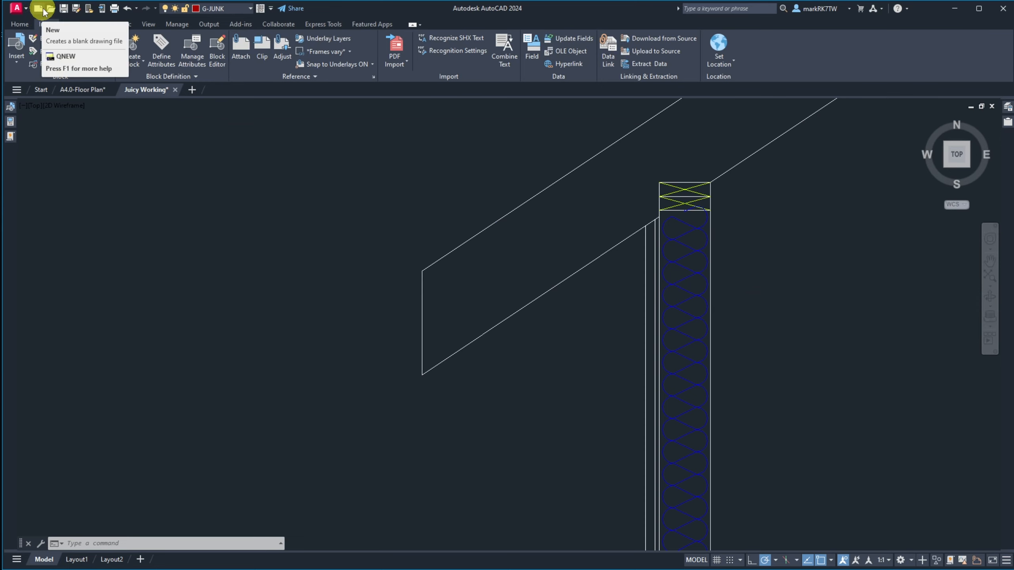
{"action": "left_click", "coordinate": [10, 107]}
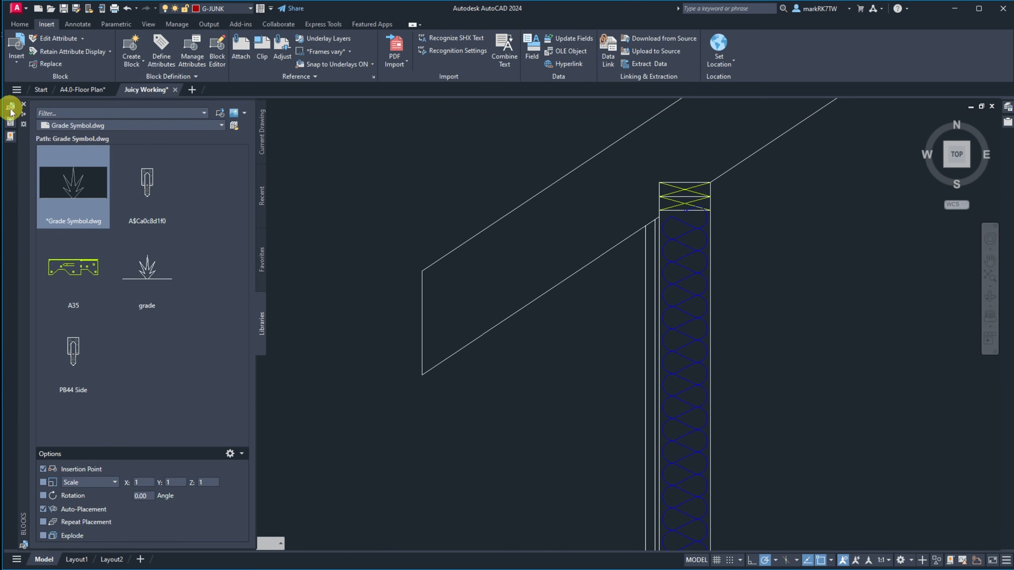
{"action": "left_click", "coordinate": [234, 127]}
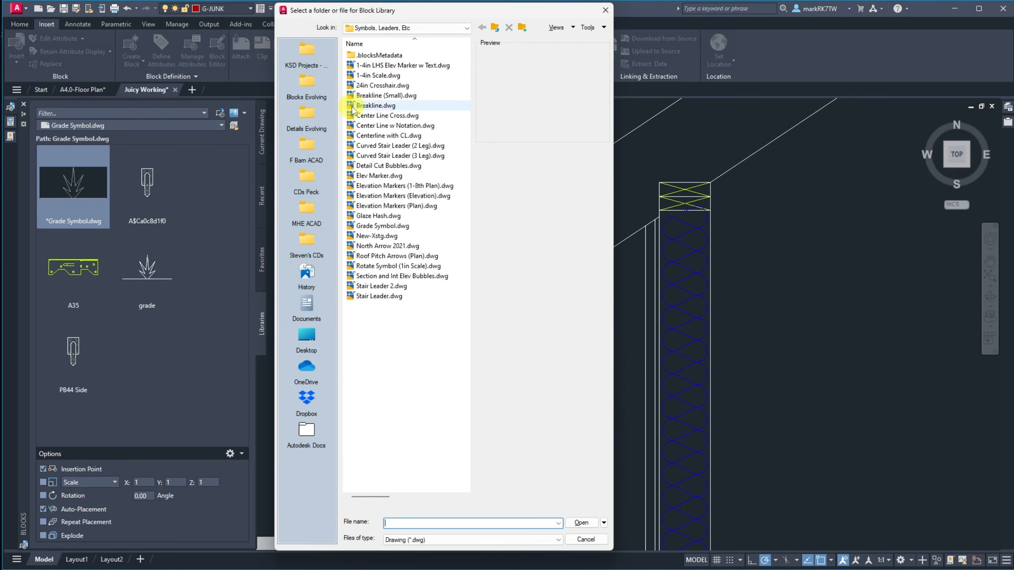
{"action": "left_click", "coordinate": [493, 27]}
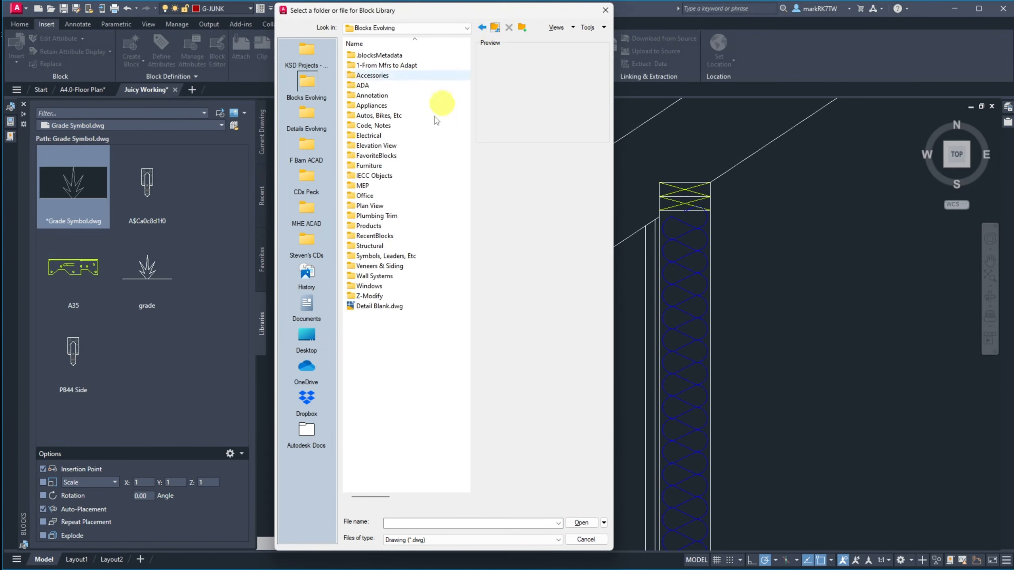
{"action": "double_click", "coordinate": [366, 246]}
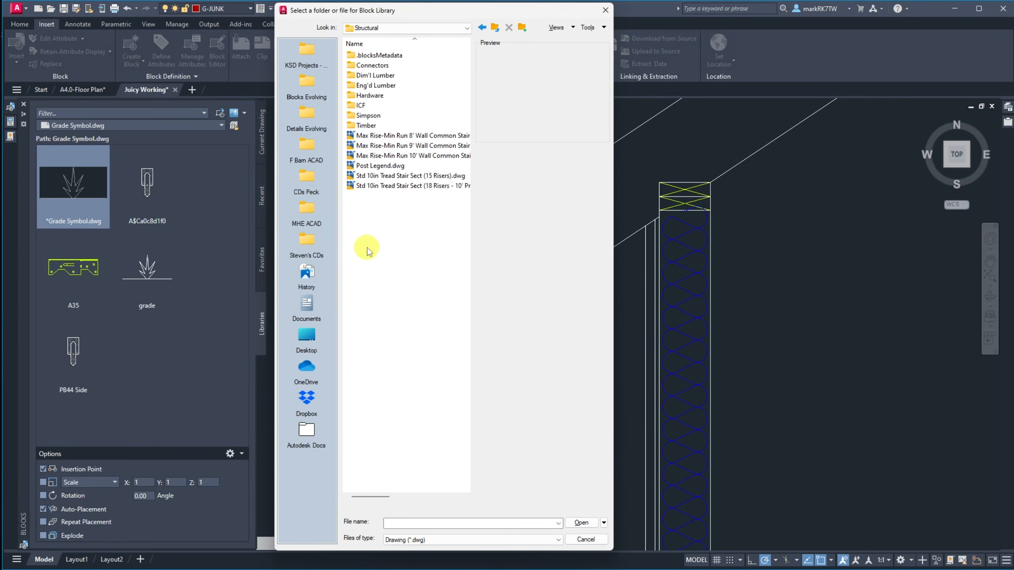
{"action": "double_click", "coordinate": [372, 76]}
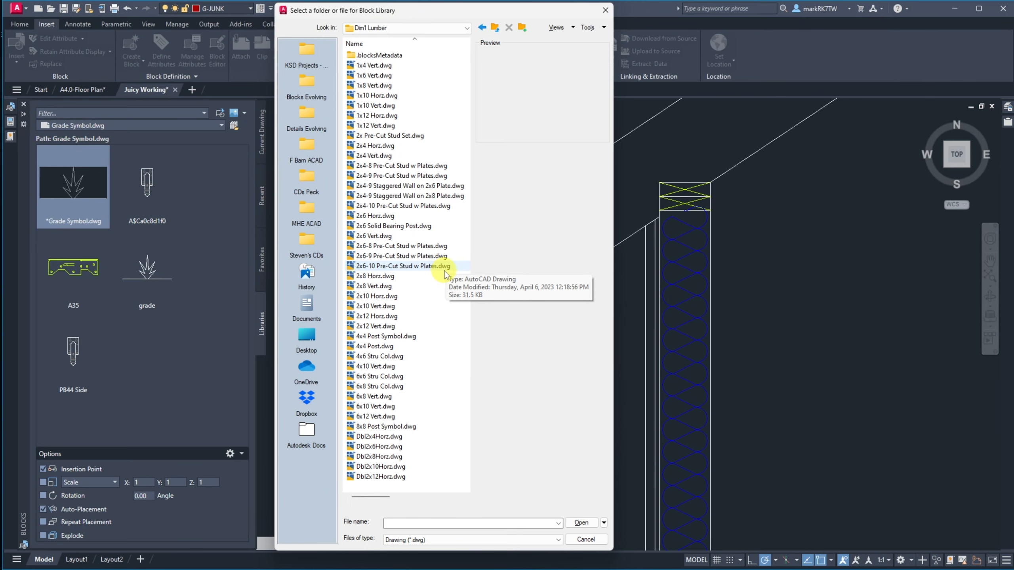
{"action": "left_click", "coordinate": [377, 287]}
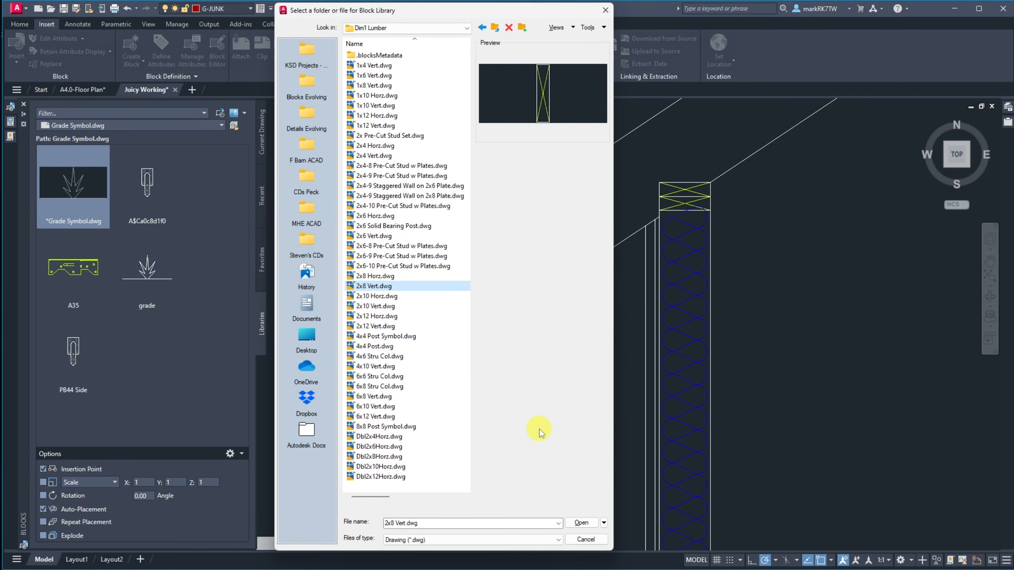
{"action": "left_click", "coordinate": [581, 523]}
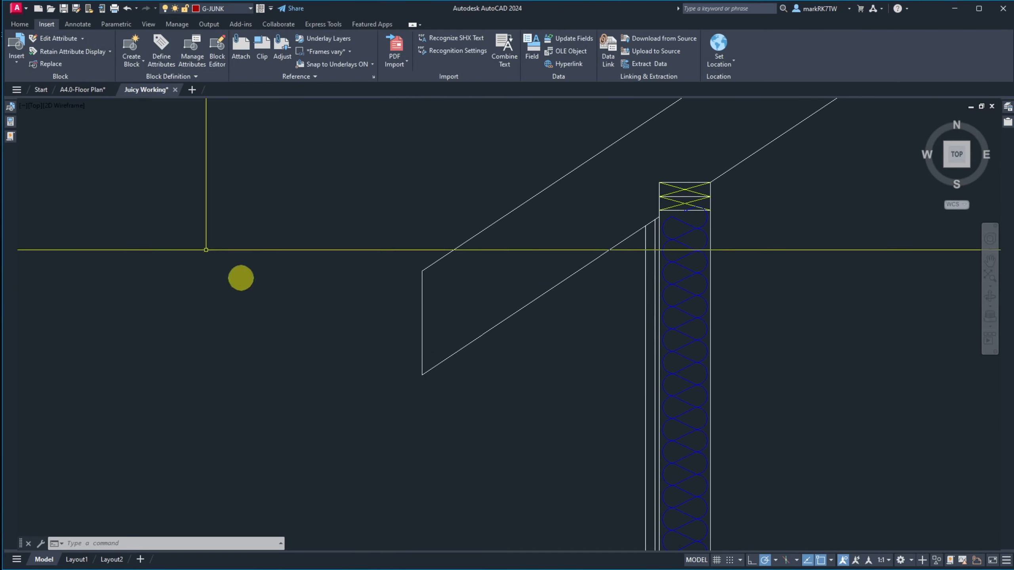
Insert the 2x8 Vert block inside the rafter tail near its outer end.
{"action": "mouse_move", "coordinate": [13, 108]}
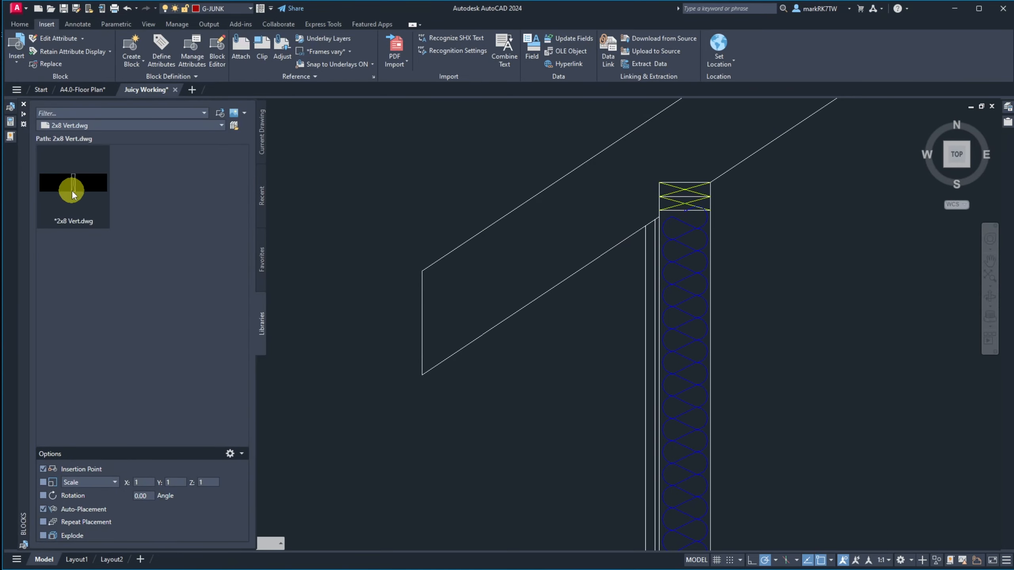
{"action": "left_click", "coordinate": [72, 184]}
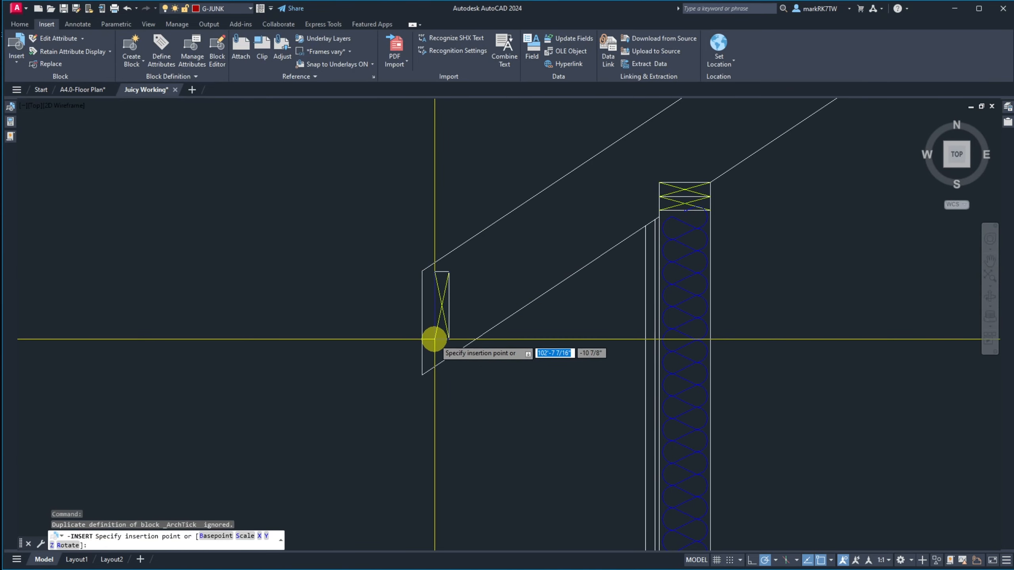
{"action": "left_click", "coordinate": [433, 334]}
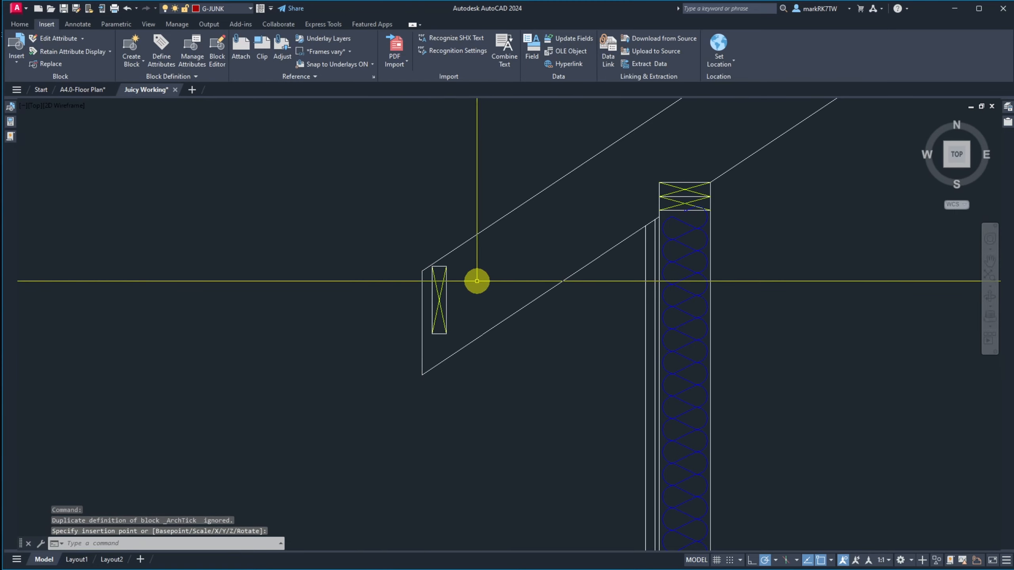
Move the 2x8 block by its upper left corner to the upper corner of the rafter tail's vertical end.
{"action": "scroll", "coordinate": [469, 283], "scroll_direction": "up", "scroll_amount": 8}
{"action": "scroll", "coordinate": [385, 285], "scroll_direction": "down", "scroll_amount": 6}
{"action": "scroll", "coordinate": [450, 289], "scroll_direction": "up", "scroll_amount": 2}
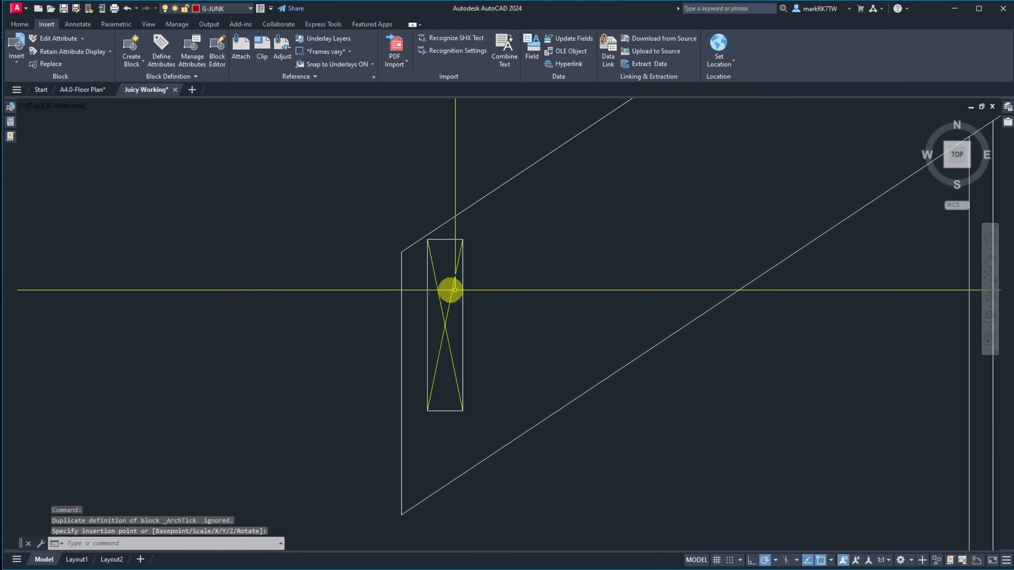
{"action": "type", "text": "m"}
{"action": "key", "text": "space"}
{"action": "left_click", "coordinate": [499, 294]}
{"action": "left_click", "coordinate": [450, 245]}
{"action": "key", "text": "space"}
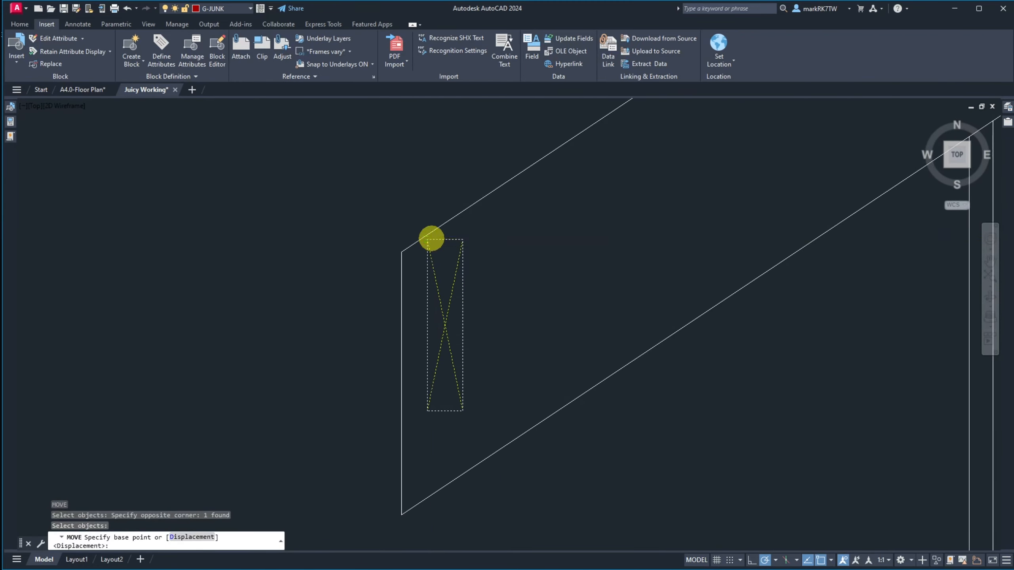
{"action": "left_click", "coordinate": [428, 240]}
{"action": "left_click", "coordinate": [401, 253]}
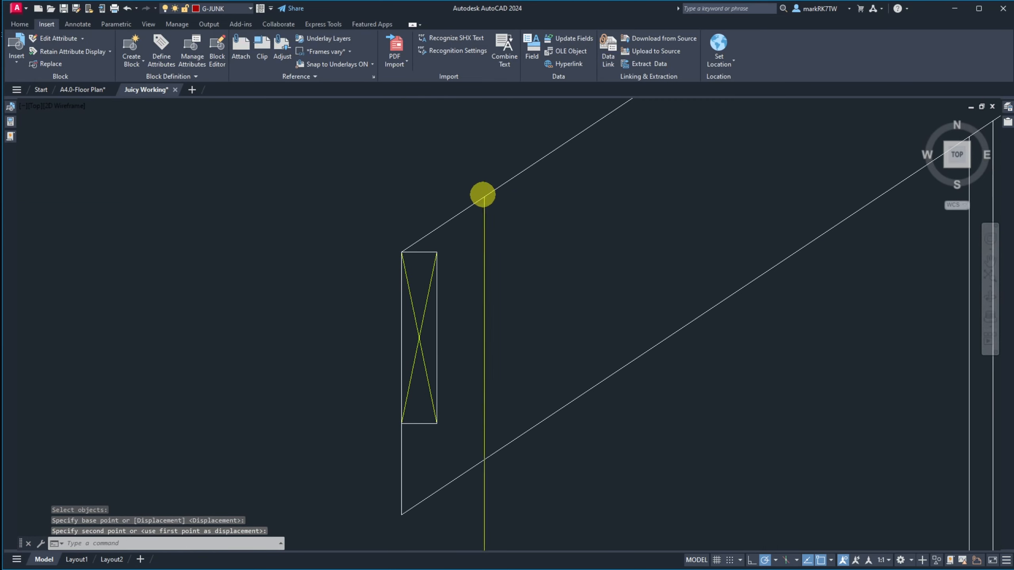
{"action": "mouse_move", "coordinate": [784, 568]}
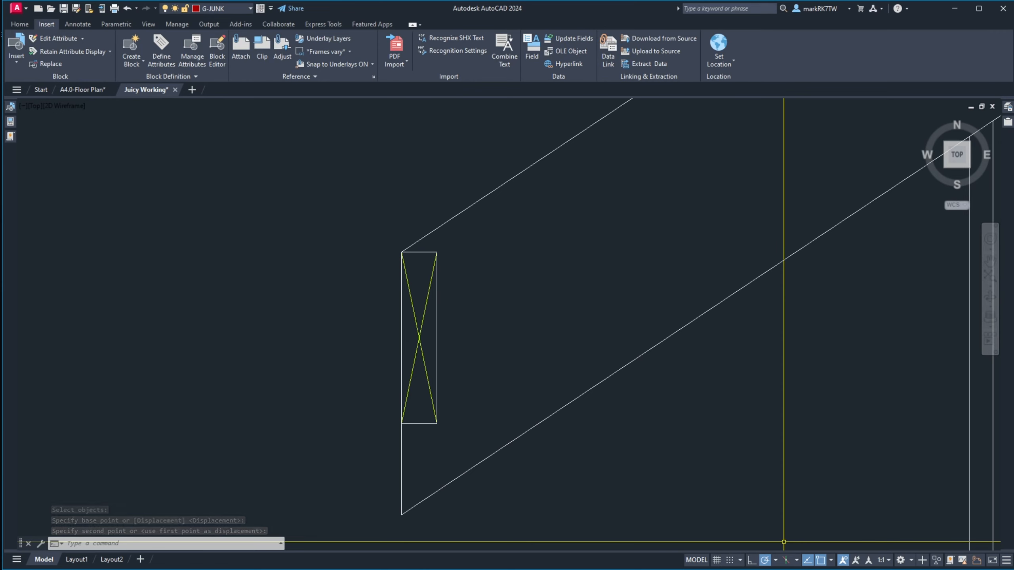
Switch to OneNote and examine the eaves and roof edges in the owner's building photos, then return to the AutoCAD drawing.
{"action": "key", "text": "alt+Tab"}
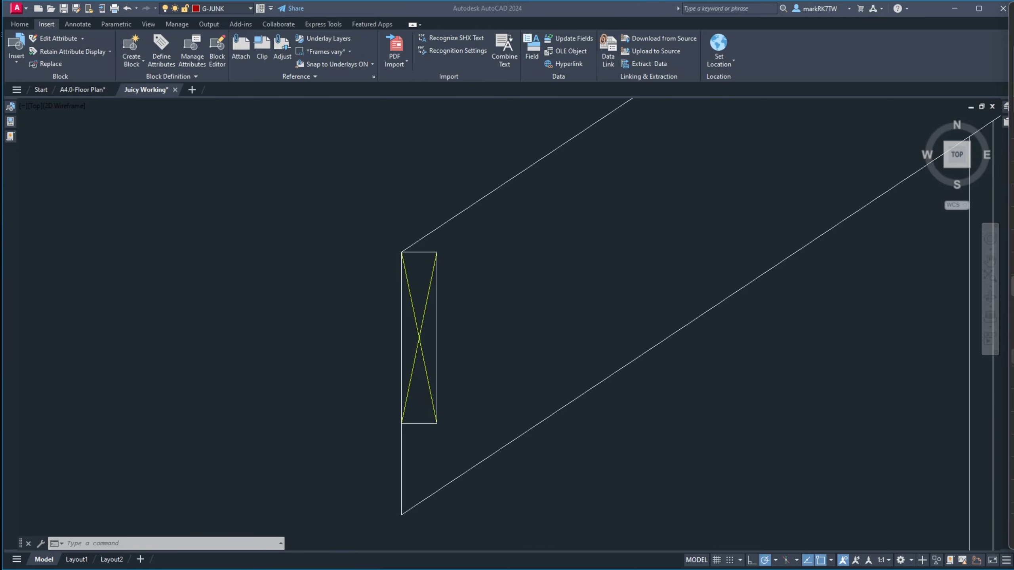
{"action": "left_click_drag", "start_coordinate": [1013, 72], "coordinate": [772, 21]}
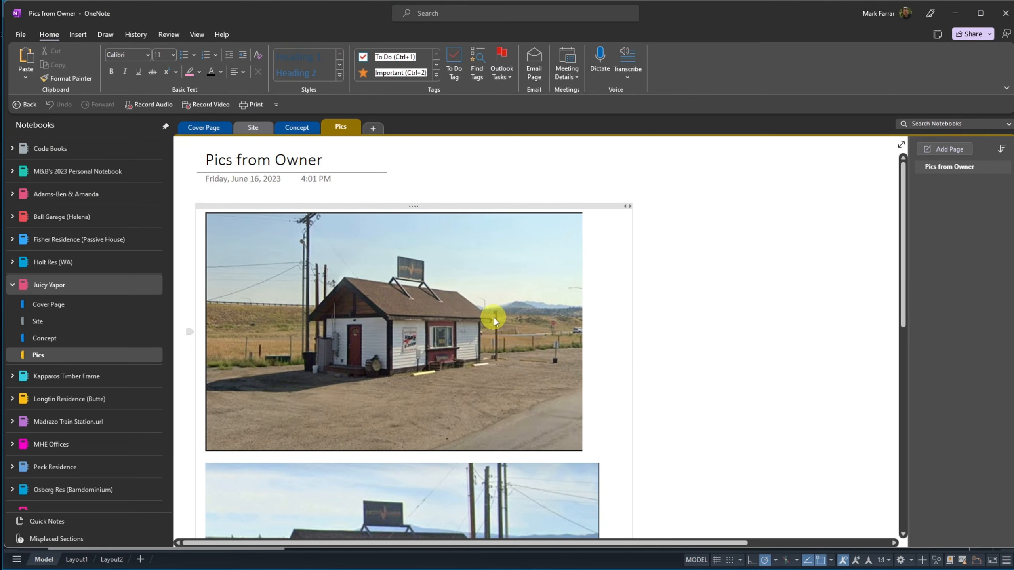
{"action": "scroll", "coordinate": [419, 379], "scroll_direction": "down", "scroll_amount": 5}
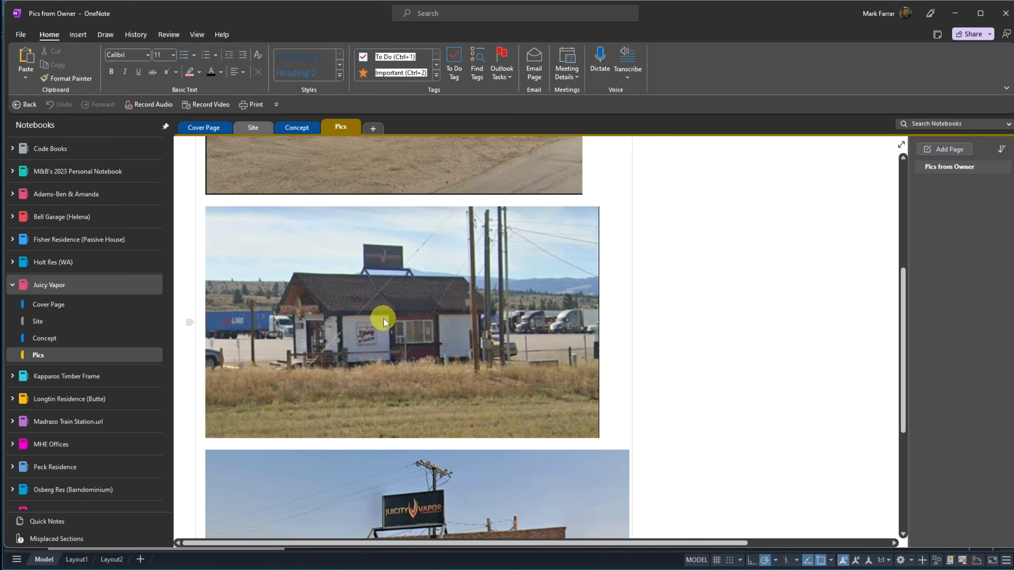
{"action": "scroll", "coordinate": [388, 355], "scroll_direction": "down", "scroll_amount": 3}
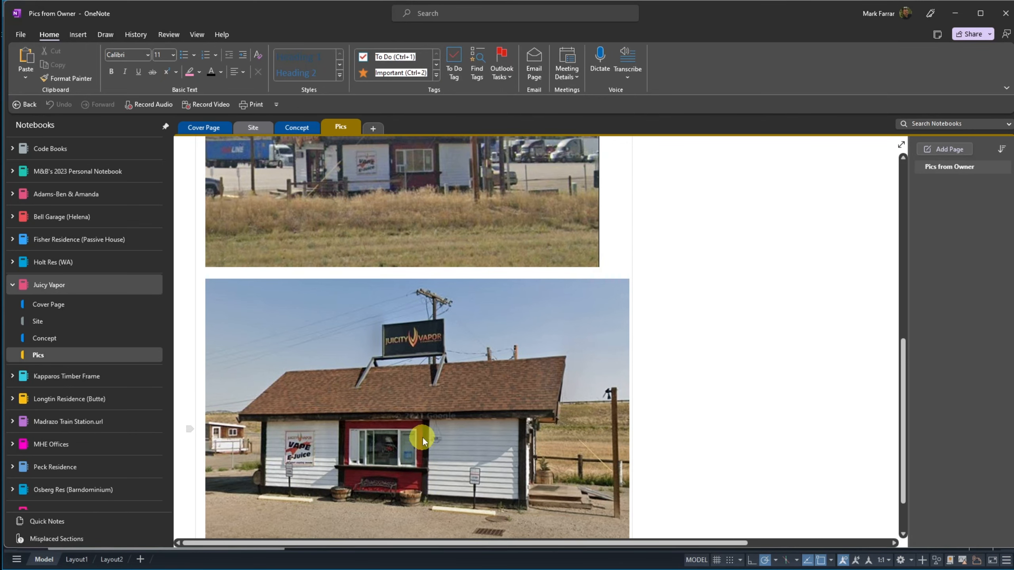
{"action": "scroll", "coordinate": [415, 422], "scroll_direction": "up", "scroll_amount": 3}
{"action": "scroll", "coordinate": [417, 422], "scroll_direction": "down", "scroll_amount": 5}
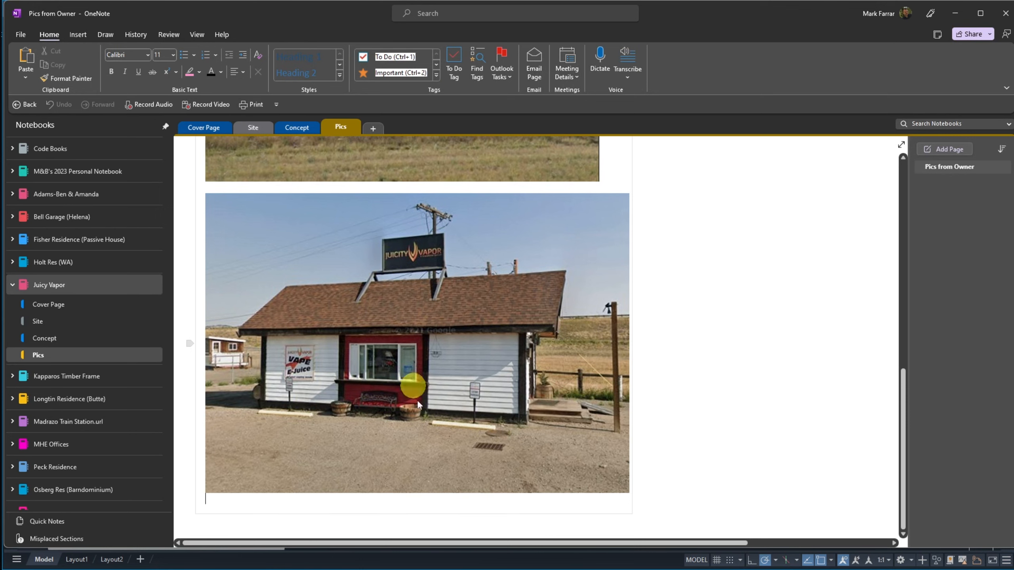
{"action": "scroll", "coordinate": [437, 467], "scroll_direction": "down", "scroll_amount": 10}
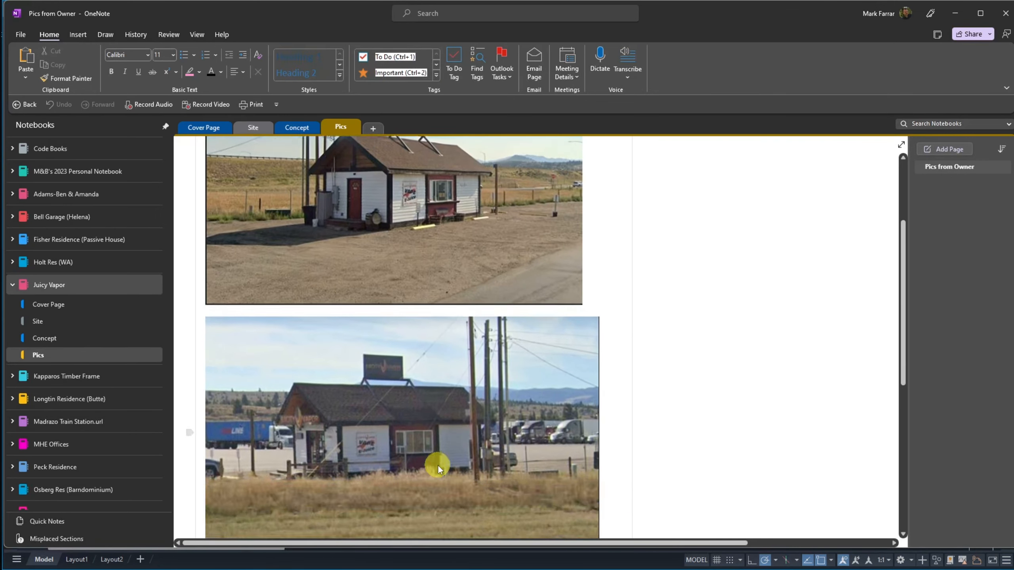
{"action": "scroll", "coordinate": [437, 468], "scroll_direction": "up", "scroll_amount": 5}
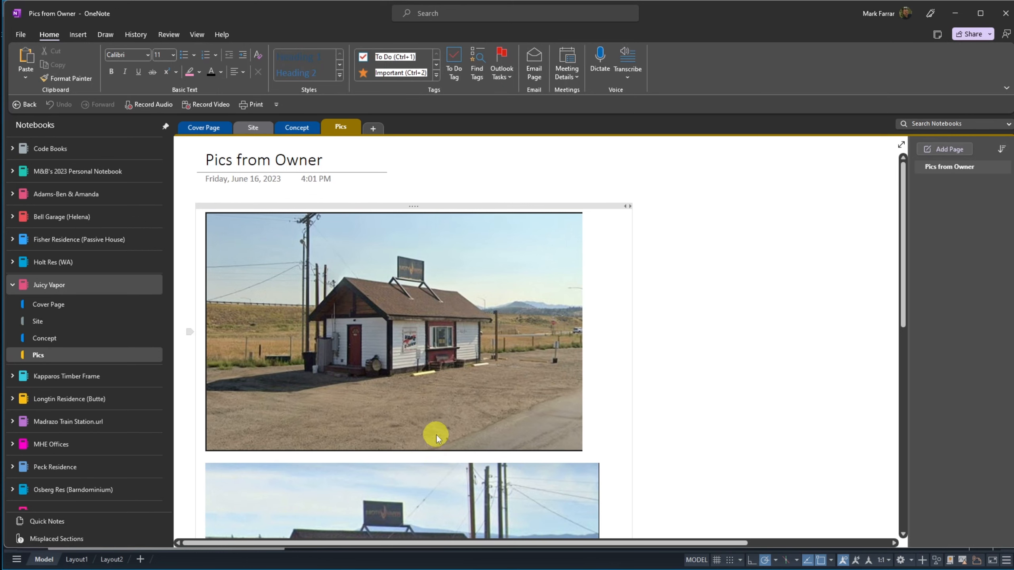
{"action": "scroll", "coordinate": [436, 434], "scroll_direction": "down", "scroll_amount": 5}
{"action": "scroll", "coordinate": [435, 433], "scroll_direction": "down", "scroll_amount": 2}
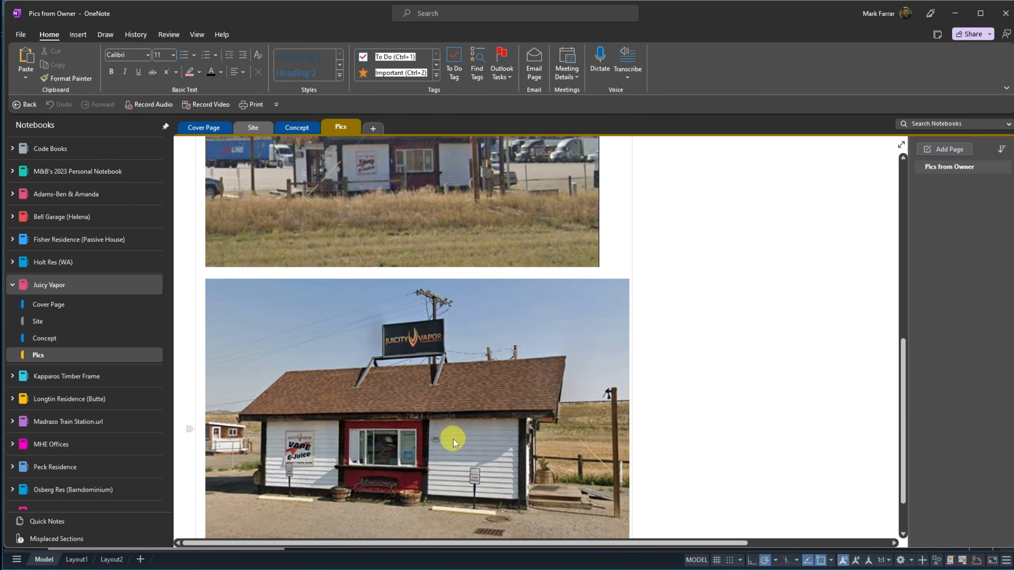
{"action": "scroll", "coordinate": [452, 433], "scroll_direction": "up", "scroll_amount": 4}
{"action": "scroll", "coordinate": [451, 434], "scroll_direction": "up", "scroll_amount": 4}
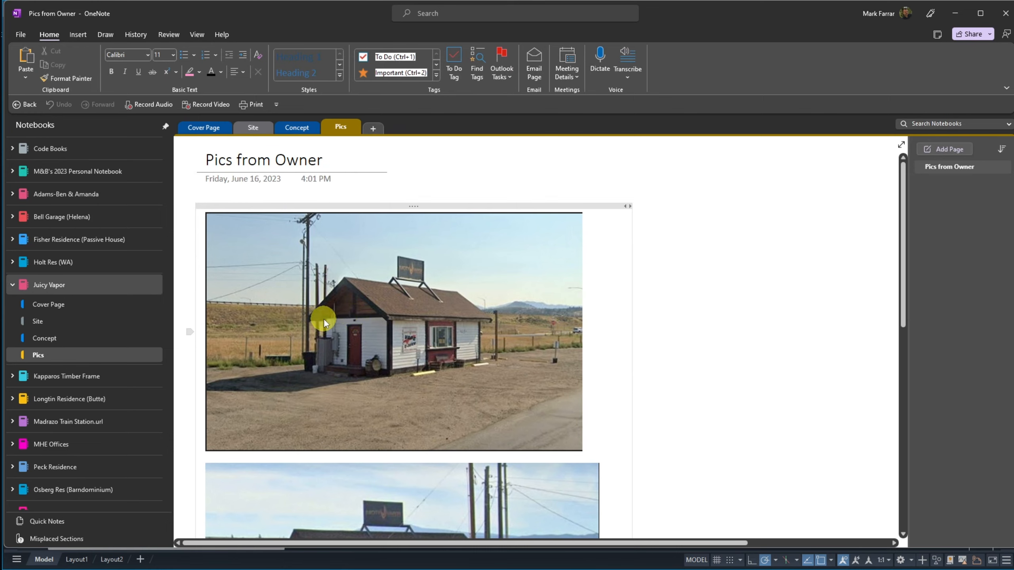
{"action": "scroll", "coordinate": [453, 282], "scroll_direction": "down", "scroll_amount": 4}
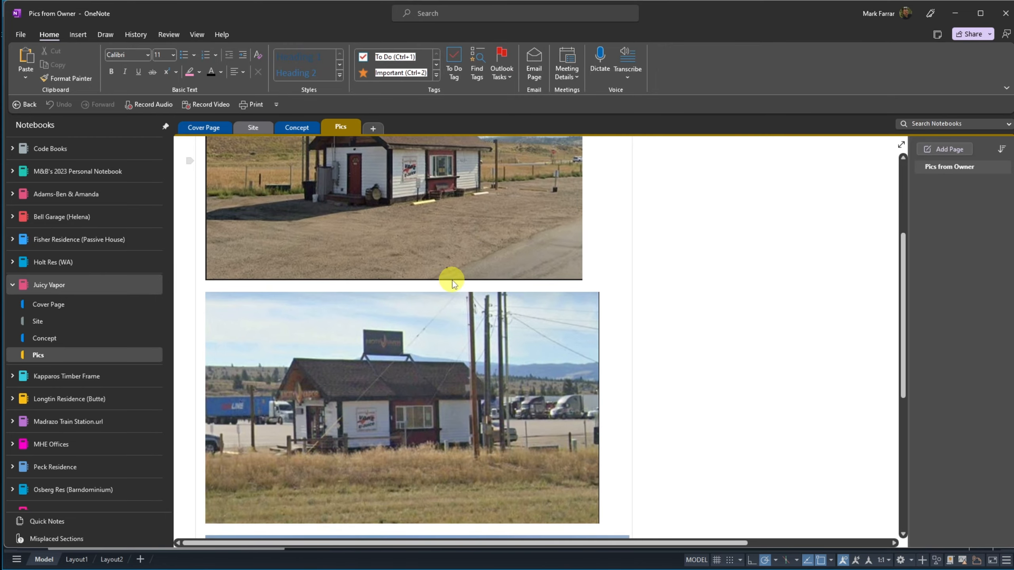
{"action": "scroll", "coordinate": [453, 282], "scroll_direction": "up", "scroll_amount": 4}
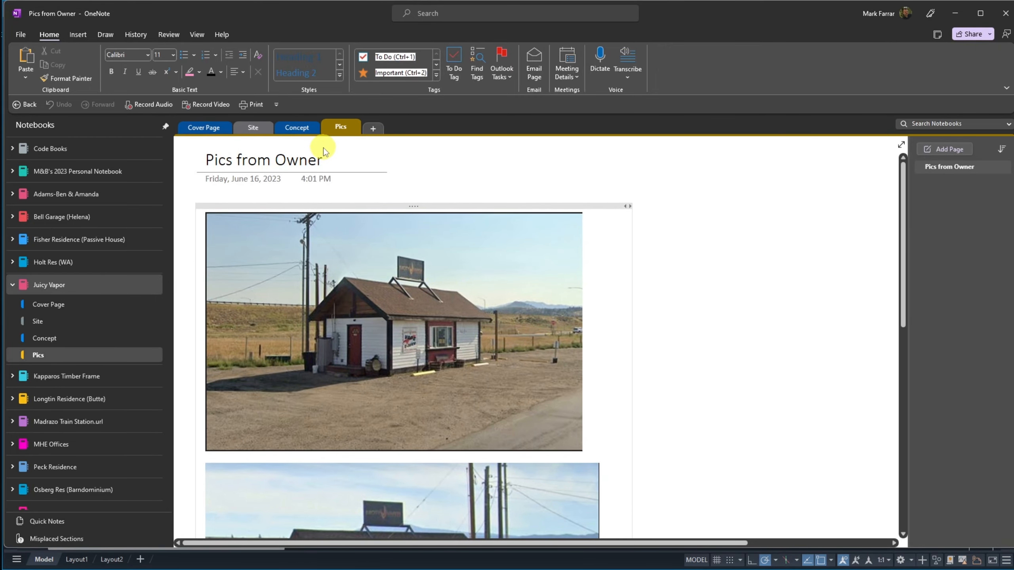
{"action": "left_click_drag", "start_coordinate": [679, 12], "coordinate": [1013, 29]}
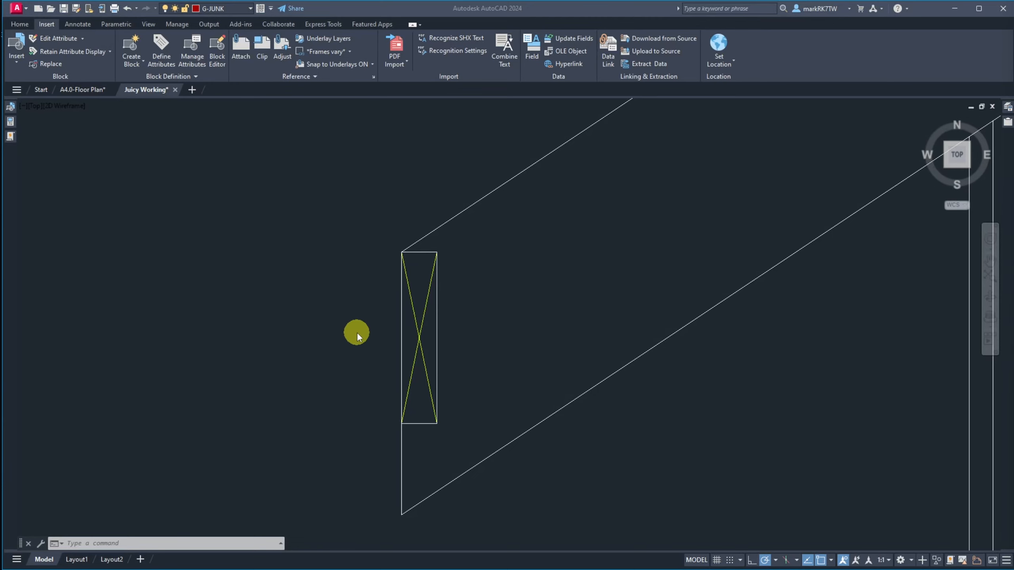
Delete the 2x8 block from the rafter tail's outer end.
{"action": "scroll", "coordinate": [335, 262], "scroll_direction": "down", "scroll_amount": 4}
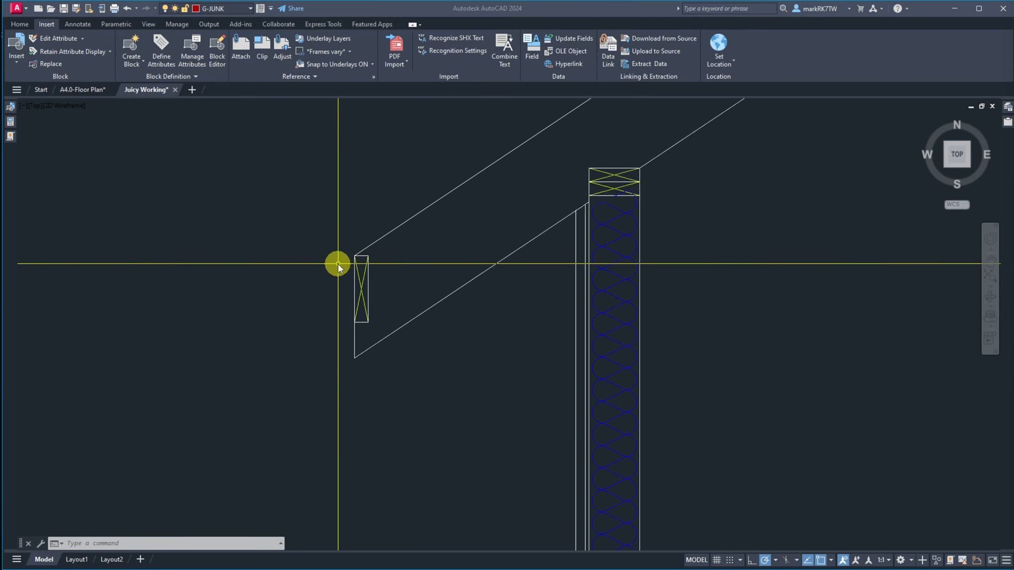
{"action": "left_click", "coordinate": [366, 302]}
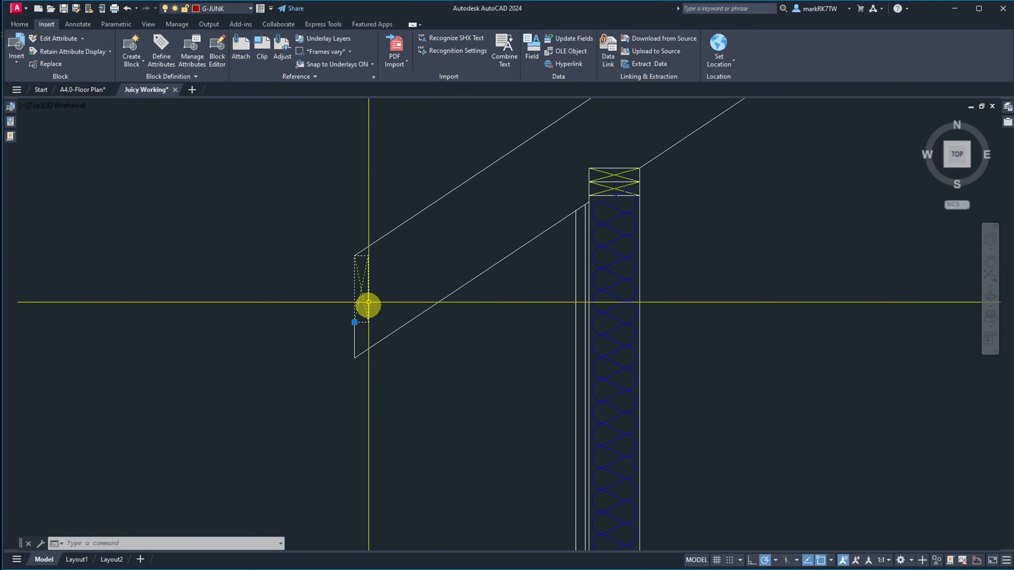
{"action": "key", "text": "Delete"}
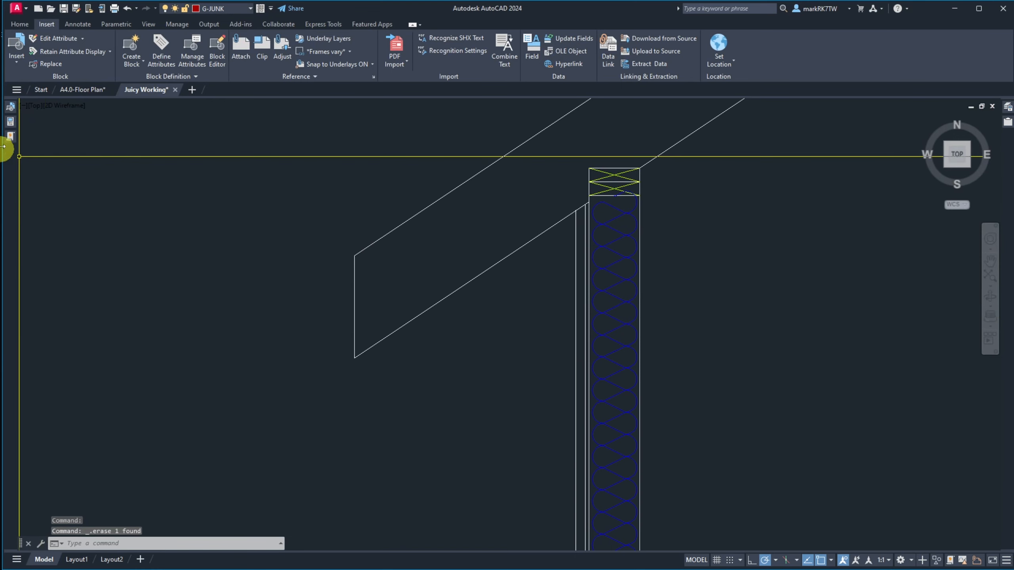
Load 2x10 Vert.dwg from the Dim'l Lumber folder as the block library.
{"action": "mouse_move", "coordinate": [8, 107]}
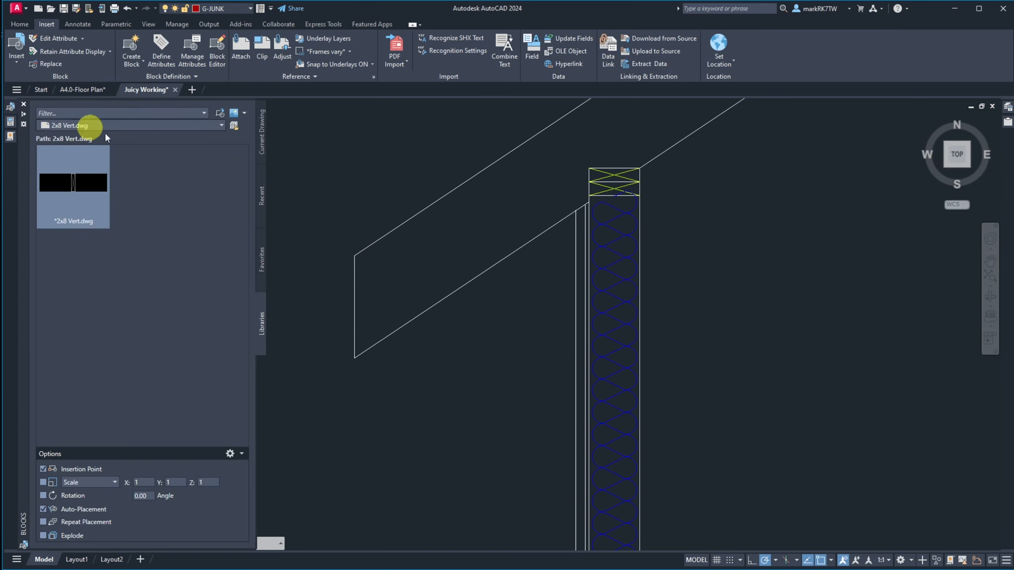
{"action": "left_click", "coordinate": [234, 126]}
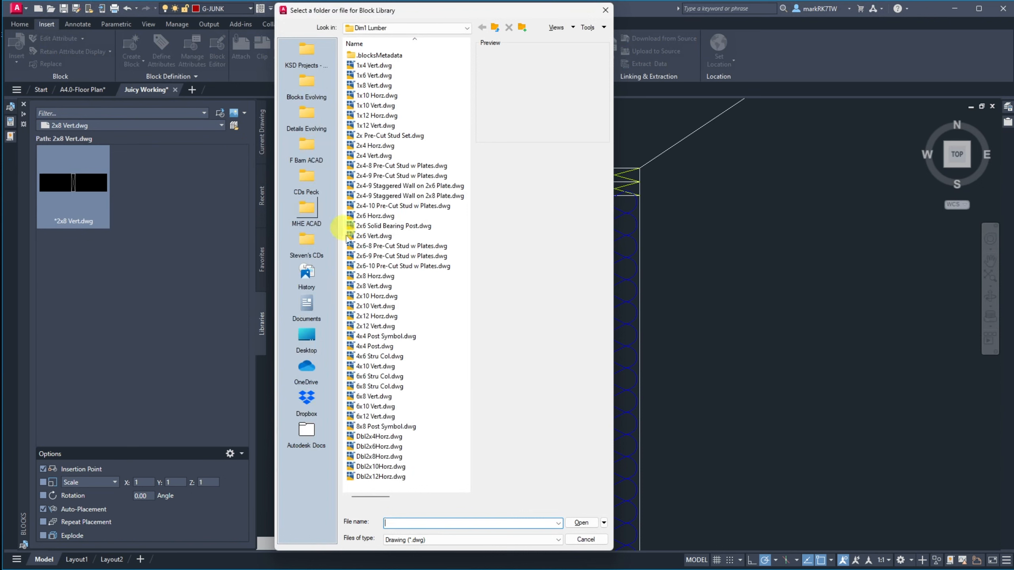
{"action": "left_click", "coordinate": [377, 306]}
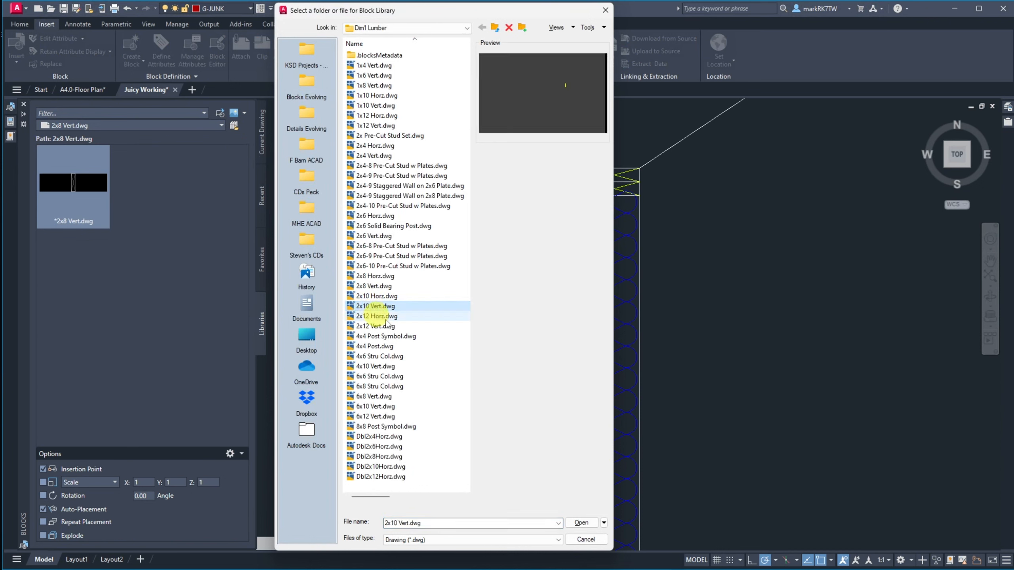
{"action": "left_click", "coordinate": [580, 522]}
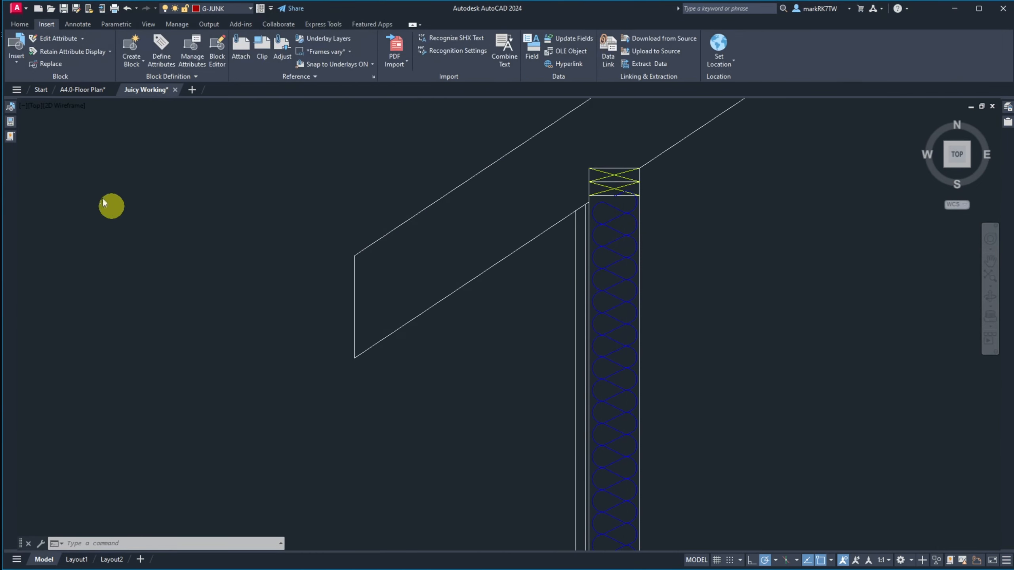
Insert the 2x10 Vert block near the outer end of the rafter tail.
{"action": "mouse_move", "coordinate": [16, 120]}
{"action": "left_click", "coordinate": [120, 192]}
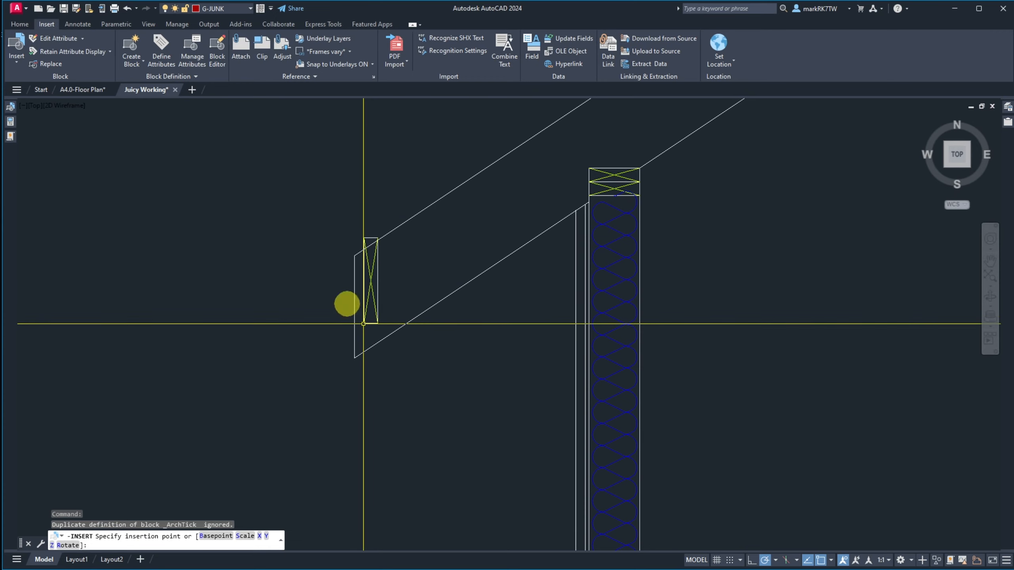
{"action": "scroll", "coordinate": [301, 249], "scroll_direction": "up", "scroll_amount": 5}
{"action": "scroll", "coordinate": [332, 243], "scroll_direction": "down", "scroll_amount": 3}
{"action": "scroll", "coordinate": [419, 294], "scroll_direction": "up", "scroll_amount": 1}
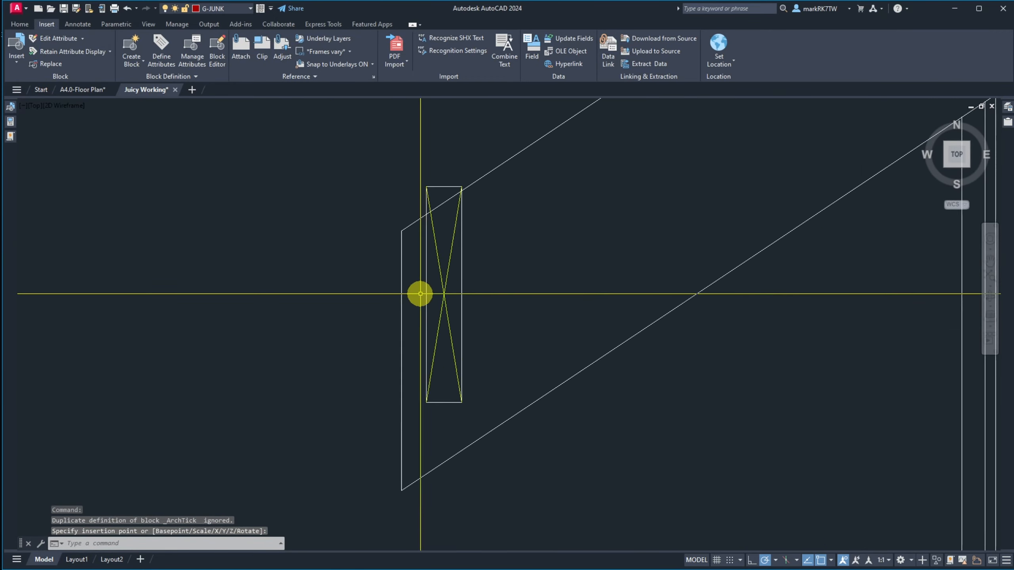
Move the 2x10 block by its upper left corner to the upper corner of the rafter tail's vertical end.
{"action": "type", "text": "m"}
{"action": "key", "text": "Return"}
{"action": "left_click", "coordinate": [494, 244]}
{"action": "left_click", "coordinate": [447, 232]}
{"action": "key", "text": "Return"}
{"action": "left_click", "coordinate": [426, 186]}
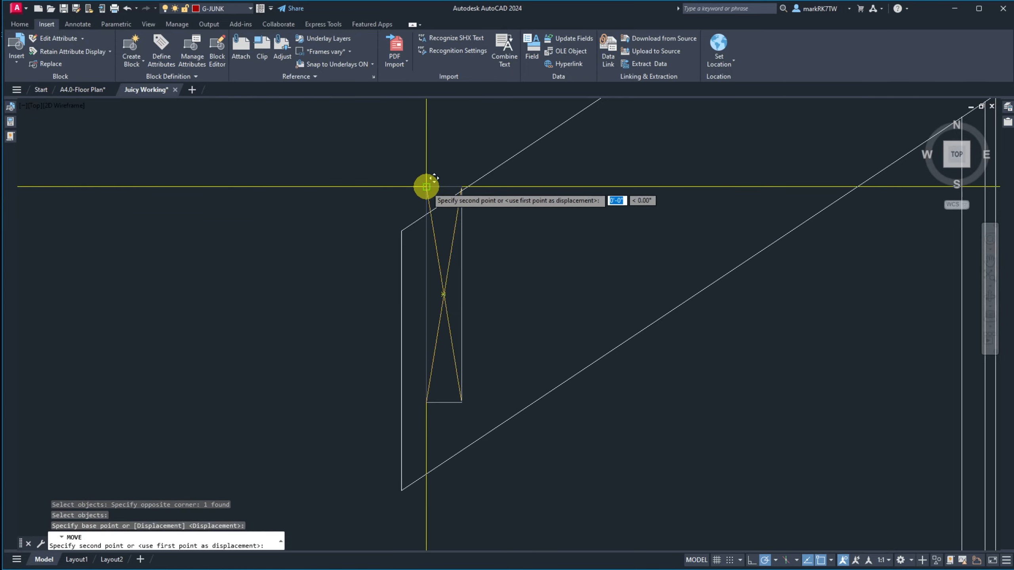
{"action": "left_click", "coordinate": [402, 231]}
{"action": "scroll", "coordinate": [530, 244], "scroll_direction": "down", "scroll_amount": 3}
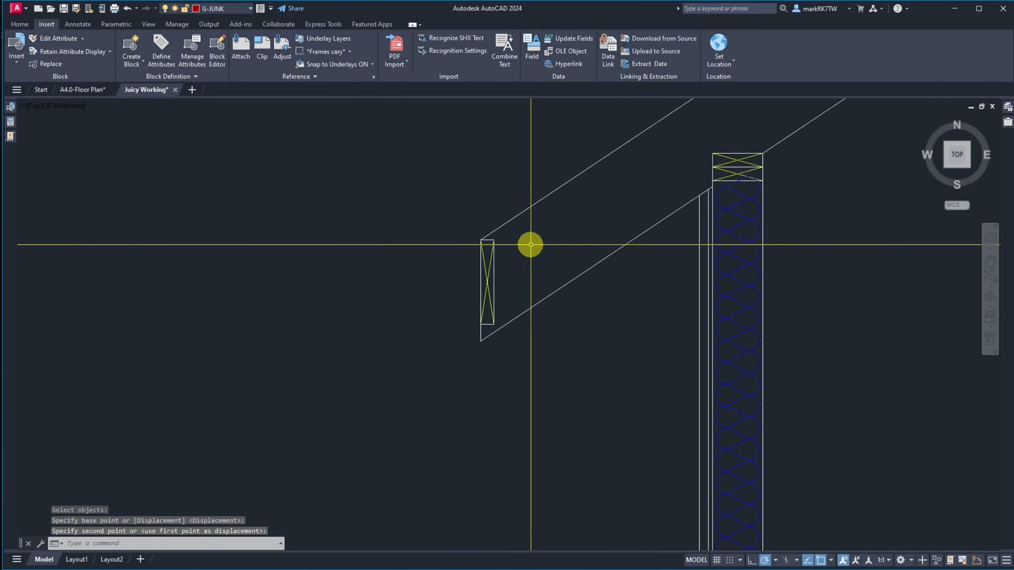
Draw a horizontal line from the 2x10's lower left corner to the rafter tail's lower slope line.
{"action": "scroll", "coordinate": [478, 290], "scroll_direction": "up", "scroll_amount": 5}
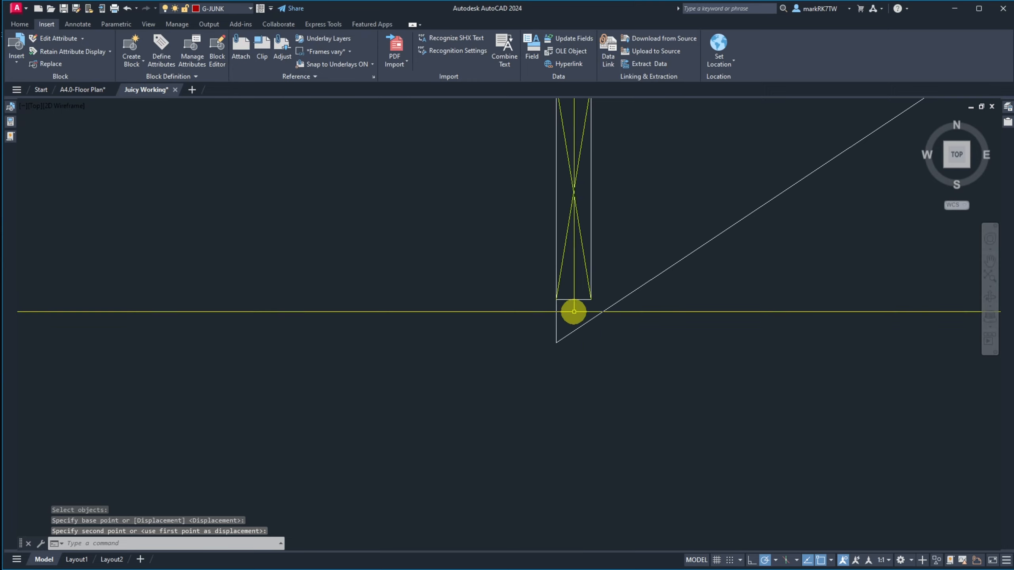
{"action": "scroll", "coordinate": [578, 304], "scroll_direction": "up", "scroll_amount": 5}
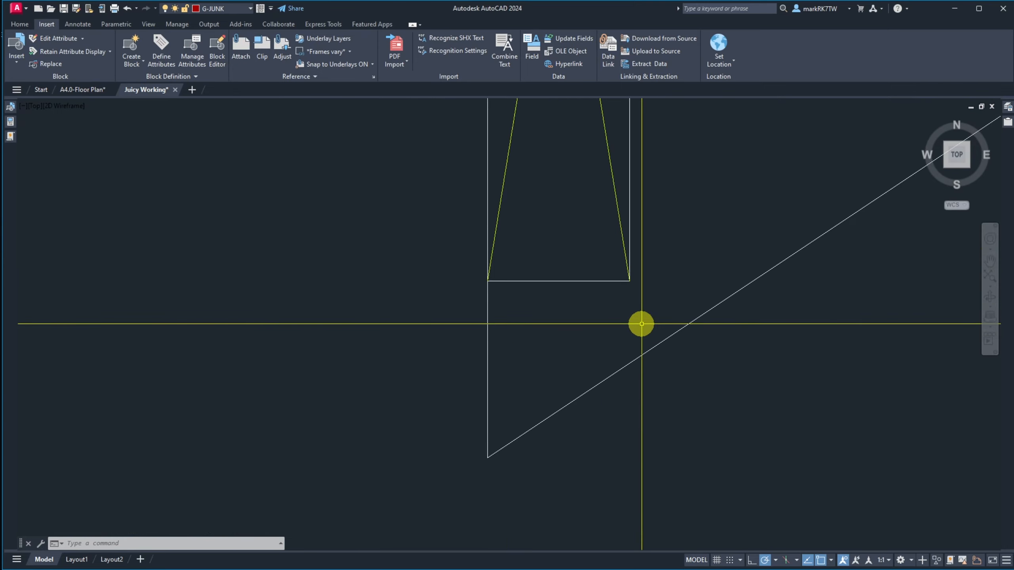
{"action": "type", "text": "l"}
{"action": "key", "text": "Return"}
{"action": "left_click", "coordinate": [487, 281]}
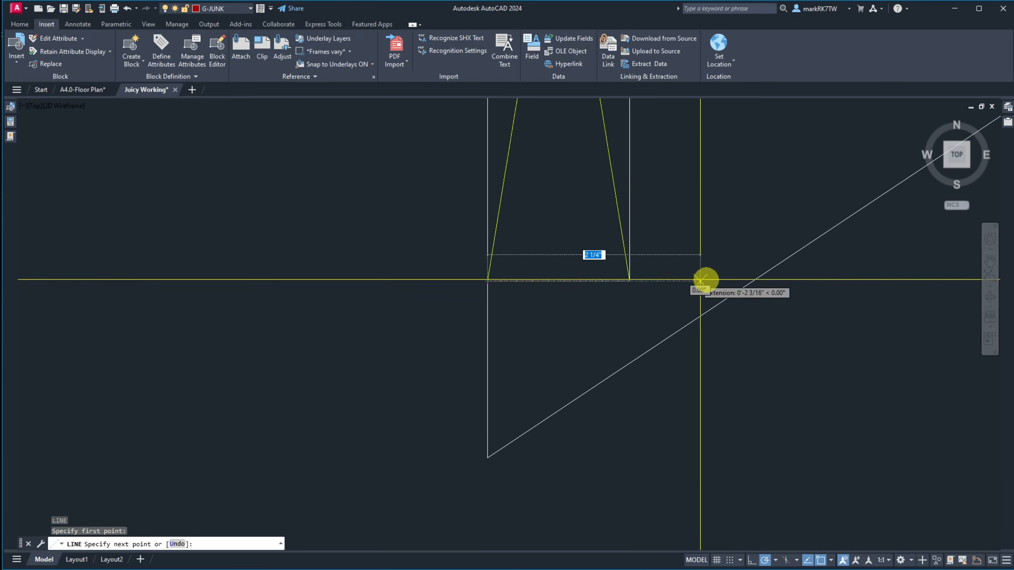
{"action": "left_click", "coordinate": [752, 281]}
{"action": "key", "text": "Escape"}
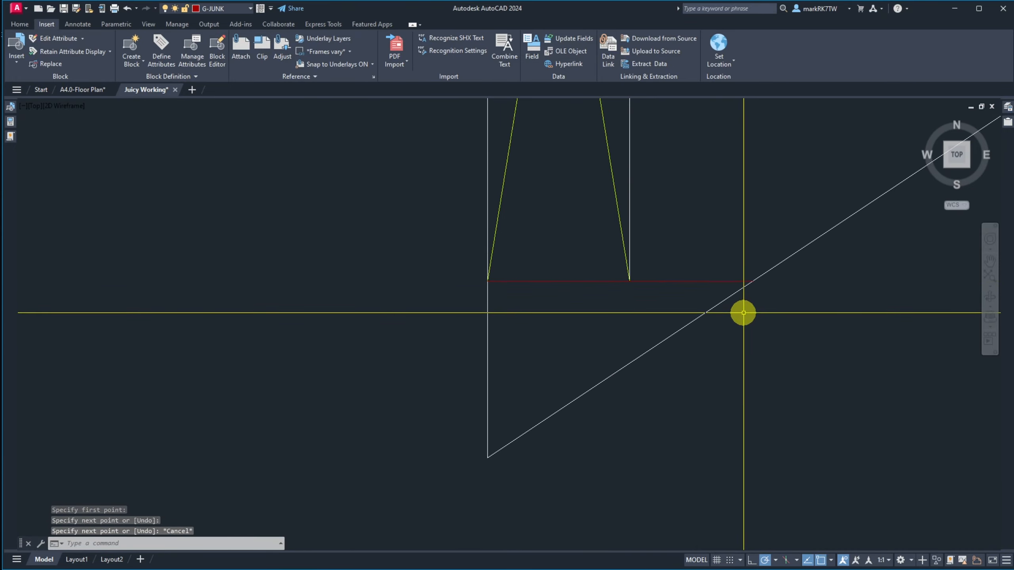
Trim the rafter tail's vertical end and lower slope line below the new horizontal line.
{"action": "type", "text": "tr"}
{"action": "key", "text": "Return"}
{"action": "left_click", "coordinate": [688, 289]}
{"action": "left_click", "coordinate": [673, 266]}
{"action": "key", "text": "Return"}
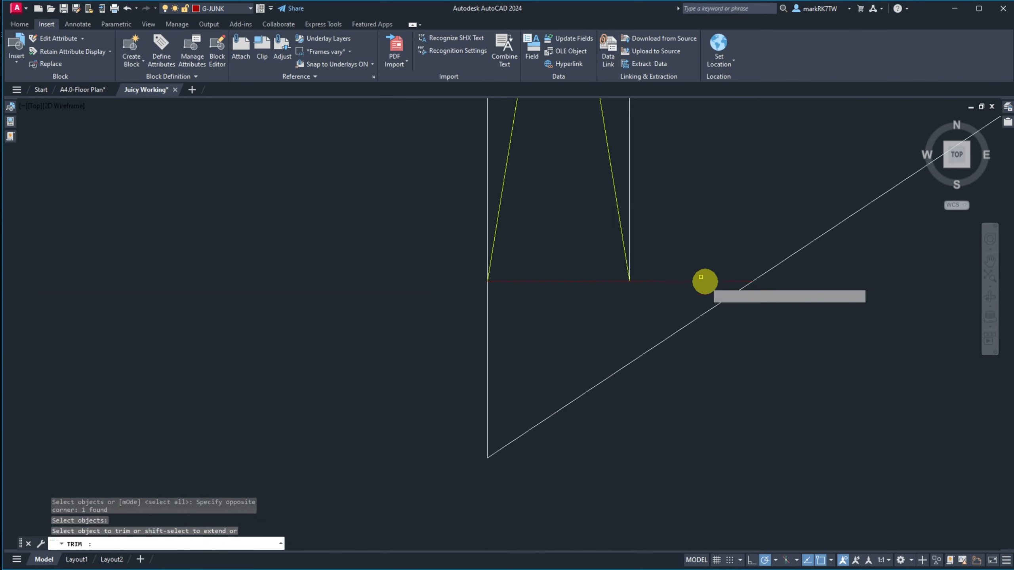
{"action": "left_click", "coordinate": [731, 334]}
{"action": "left_click", "coordinate": [355, 358]}
{"action": "key", "text": "Return"}
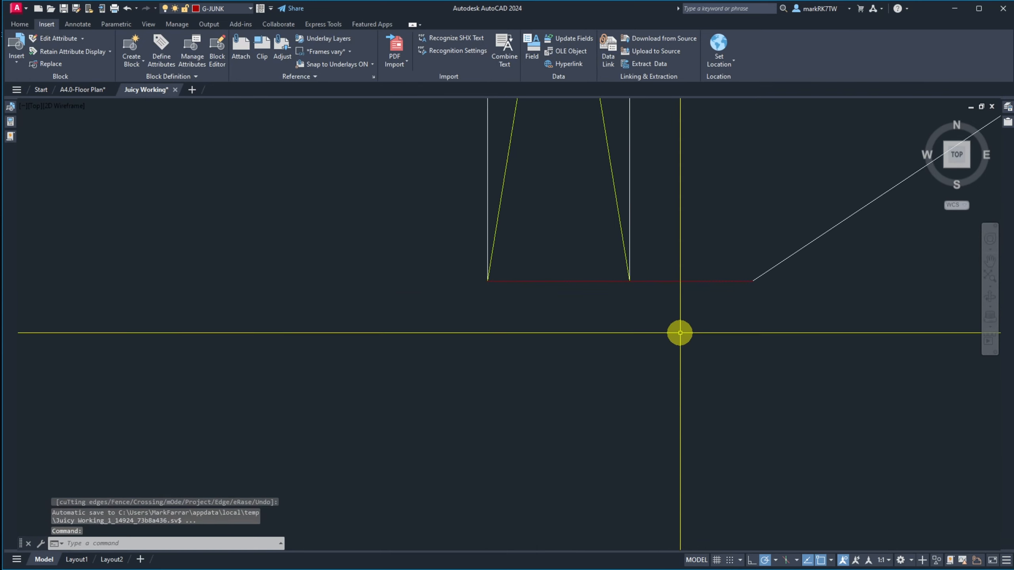
{"action": "key", "text": "Escape"}
{"action": "key", "text": "Escape"}
Match the rafter tail's short bottom line and lower slope line to the properties of the magenta floor line.
{"action": "type", "text": "m"}
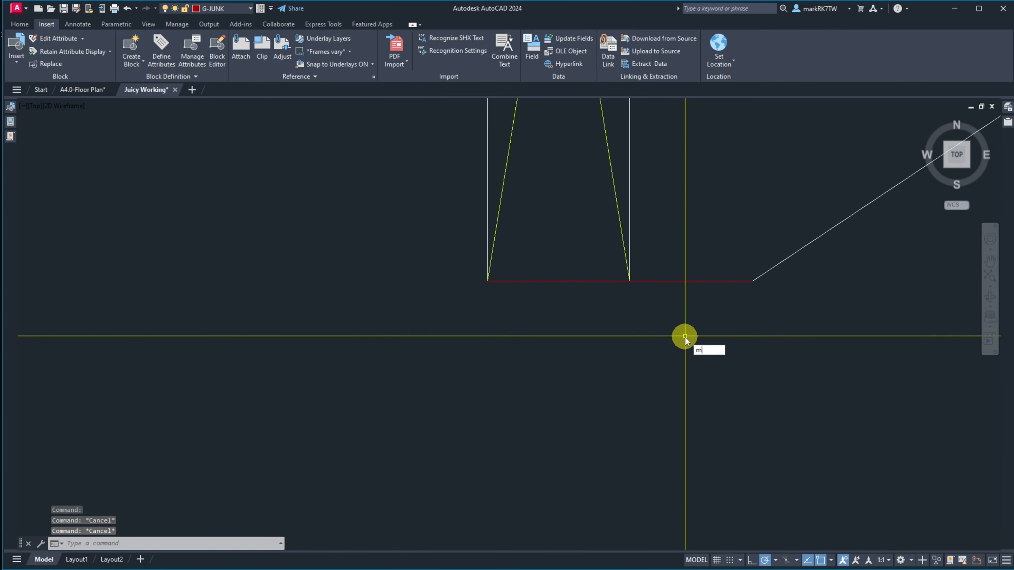
{"action": "type", "text": "a"}
{"action": "key", "text": "Return"}
{"action": "scroll", "coordinate": [561, 302], "scroll_direction": "down", "scroll_amount": 8}
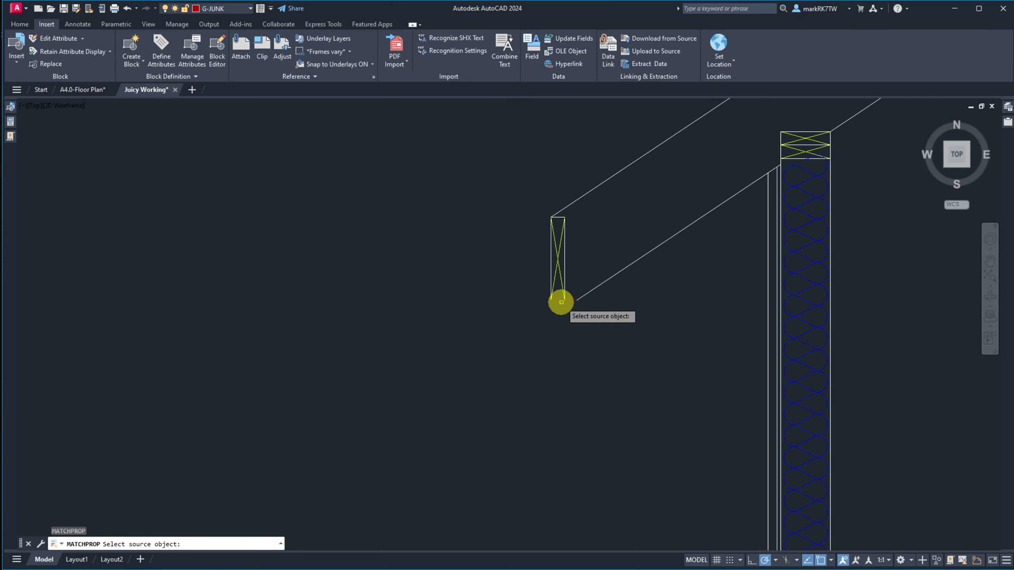
{"action": "scroll", "coordinate": [676, 295], "scroll_direction": "down", "scroll_amount": 8}
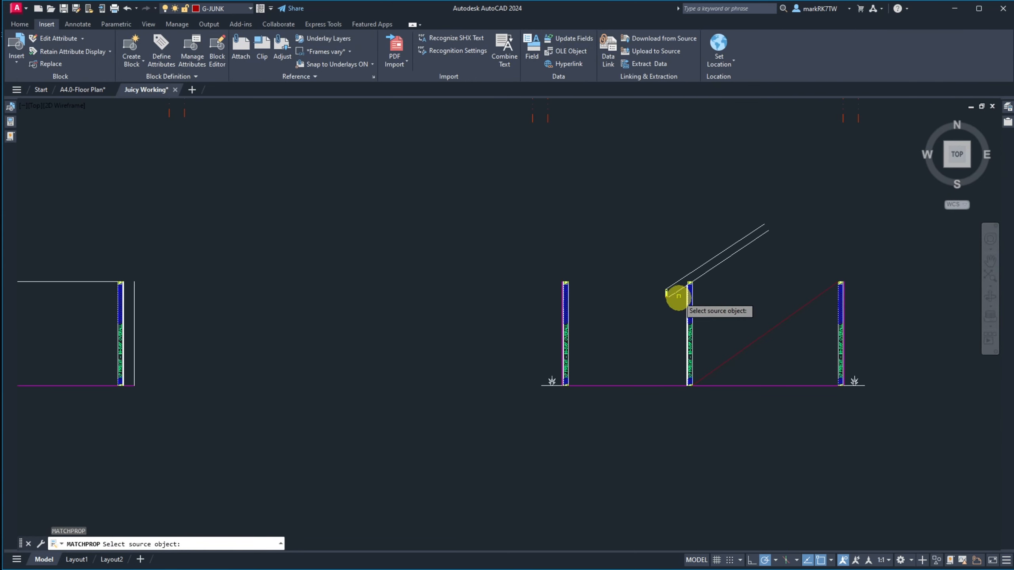
{"action": "left_click", "coordinate": [679, 388]}
{"action": "scroll", "coordinate": [670, 288], "scroll_direction": "up", "scroll_amount": 12}
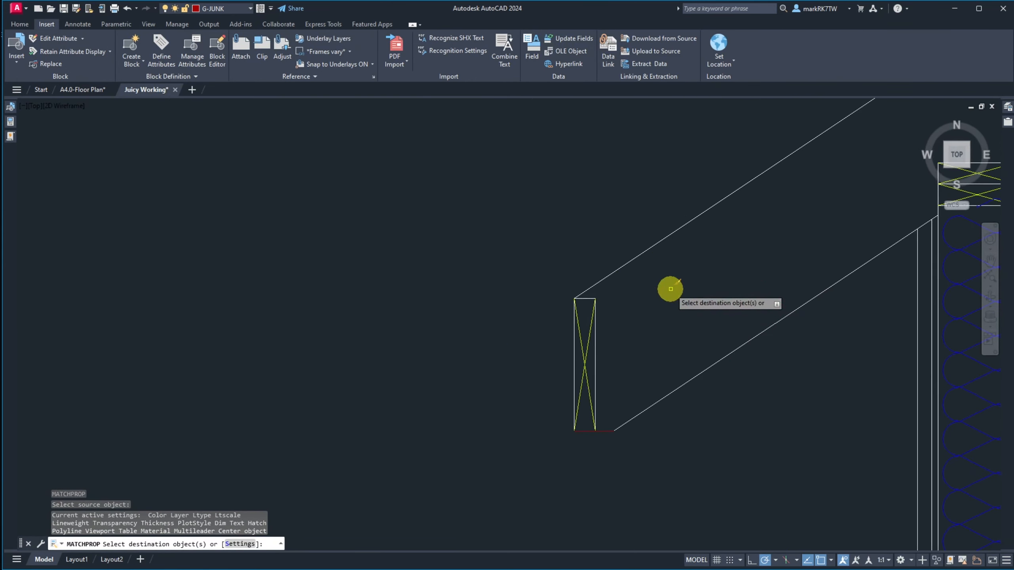
{"action": "left_click", "coordinate": [617, 438]}
{"action": "left_click", "coordinate": [605, 423]}
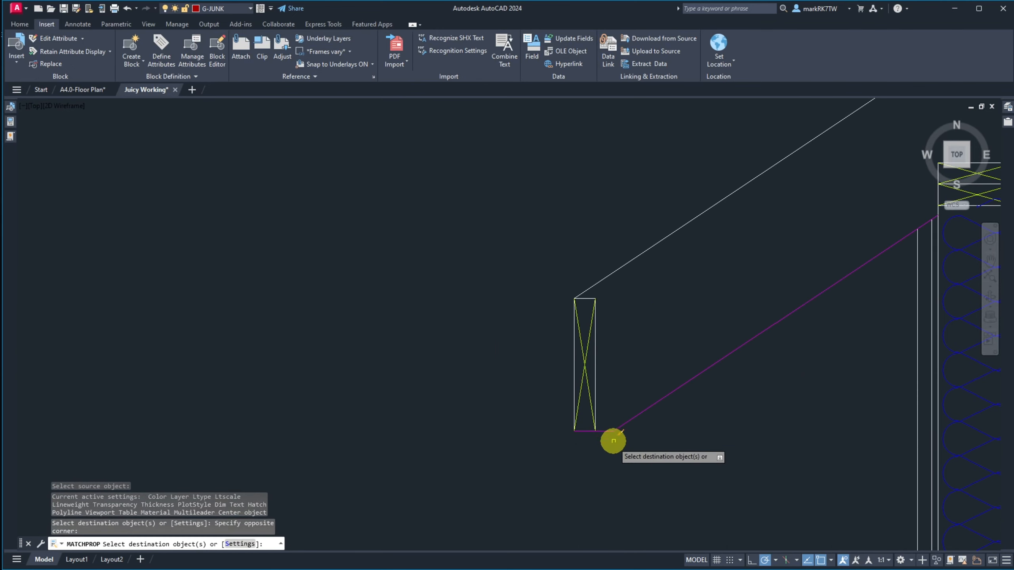
{"action": "scroll", "coordinate": [611, 458], "scroll_direction": "down", "scroll_amount": 2}
{"action": "scroll", "coordinate": [611, 458], "scroll_direction": "up", "scroll_amount": 4}
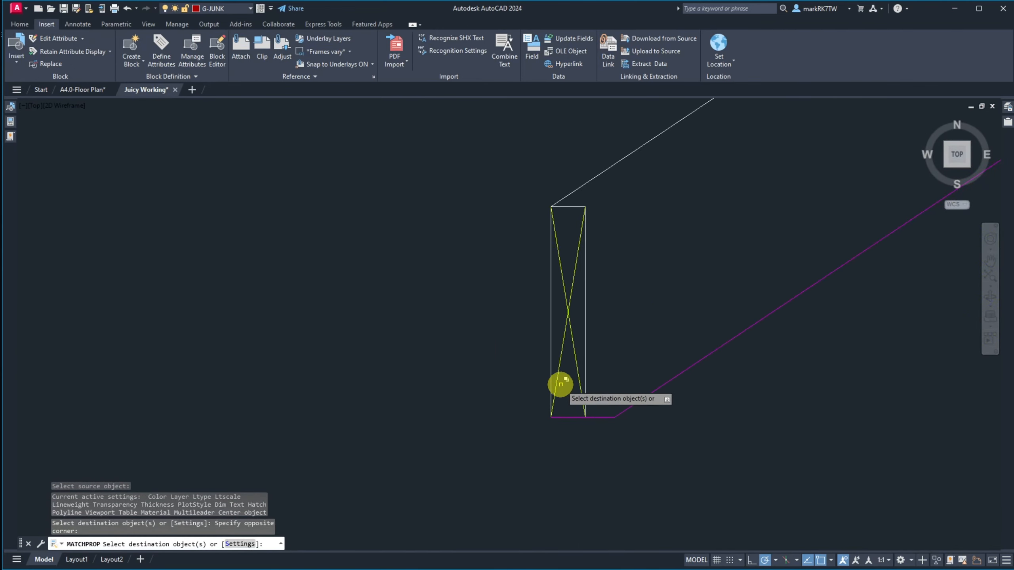
Match the rafter's upper slope line and the wall's outermost exterior line to the magenta floor line's properties.
{"action": "left_click", "coordinate": [549, 349]}
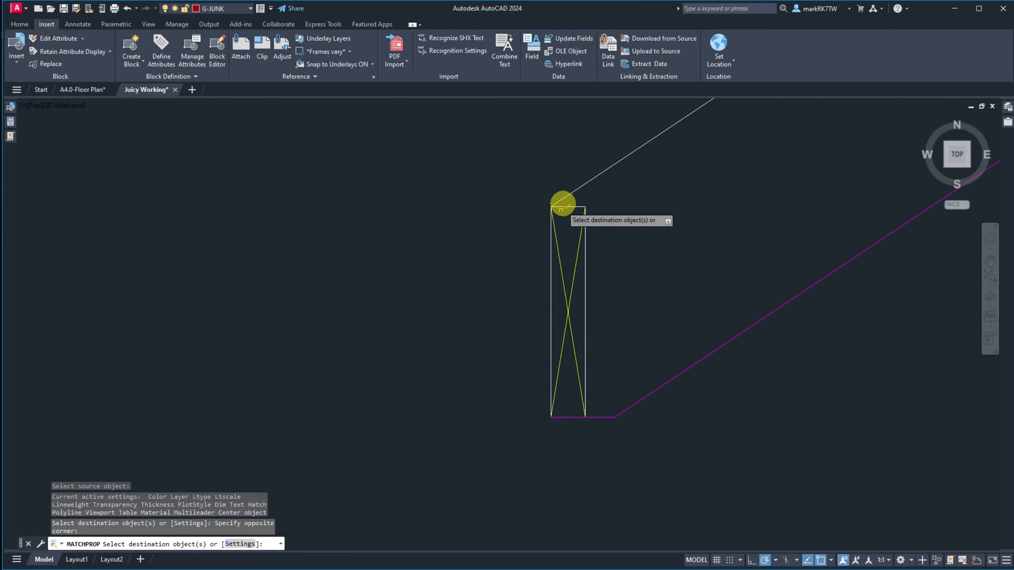
{"action": "left_click", "coordinate": [574, 191]}
{"action": "scroll", "coordinate": [382, 211], "scroll_direction": "down", "scroll_amount": 3}
{"action": "scroll", "coordinate": [382, 212], "scroll_direction": "up", "scroll_amount": 3}
{"action": "scroll", "coordinate": [385, 212], "scroll_direction": "down", "scroll_amount": 6}
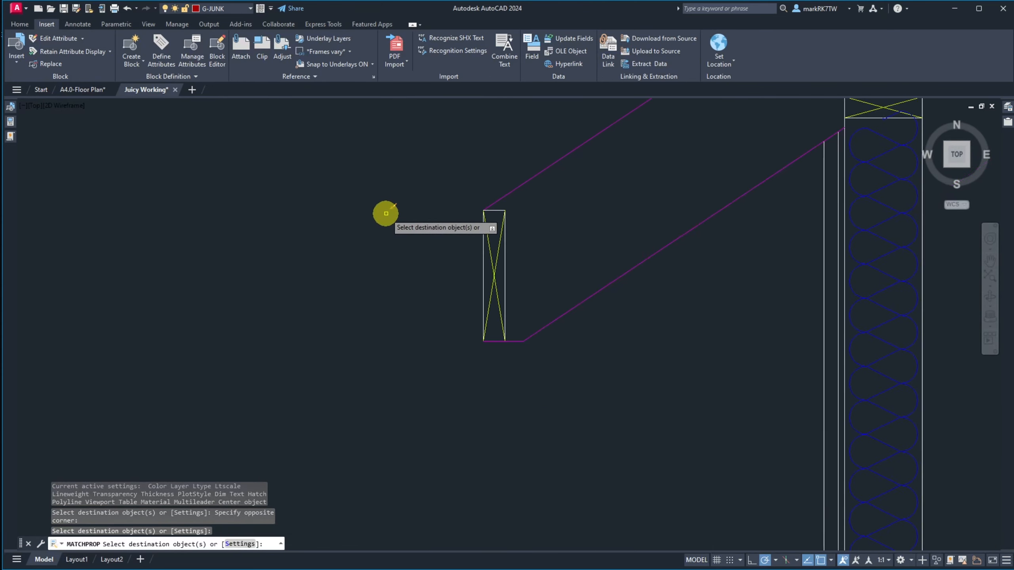
{"action": "left_click", "coordinate": [557, 290]}
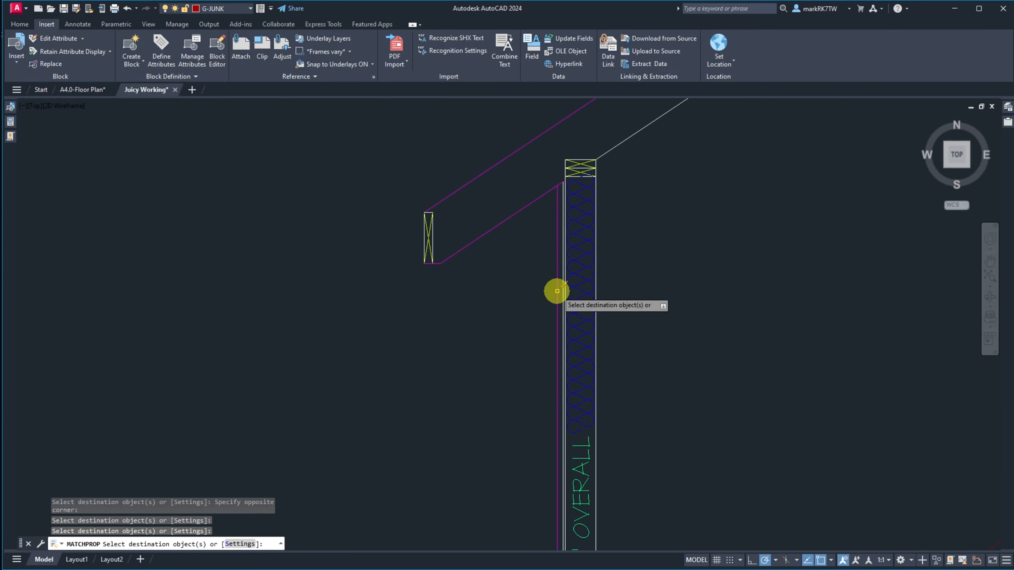
{"action": "key", "text": "Return"}
Offset the rafter's upper slope line 5/8 inch outward, above the rafter.
{"action": "scroll", "coordinate": [527, 287], "scroll_direction": "down", "scroll_amount": 5}
{"action": "scroll", "coordinate": [522, 271], "scroll_direction": "up", "scroll_amount": 7}
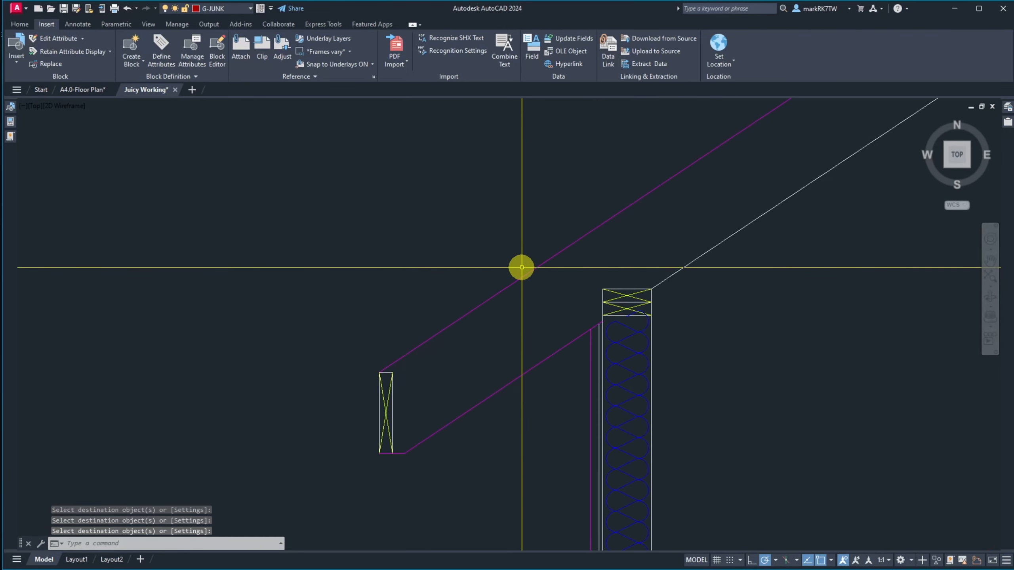
{"action": "scroll", "coordinate": [572, 322], "scroll_direction": "up", "scroll_amount": 4}
{"action": "scroll", "coordinate": [649, 323], "scroll_direction": "down", "scroll_amount": 8}
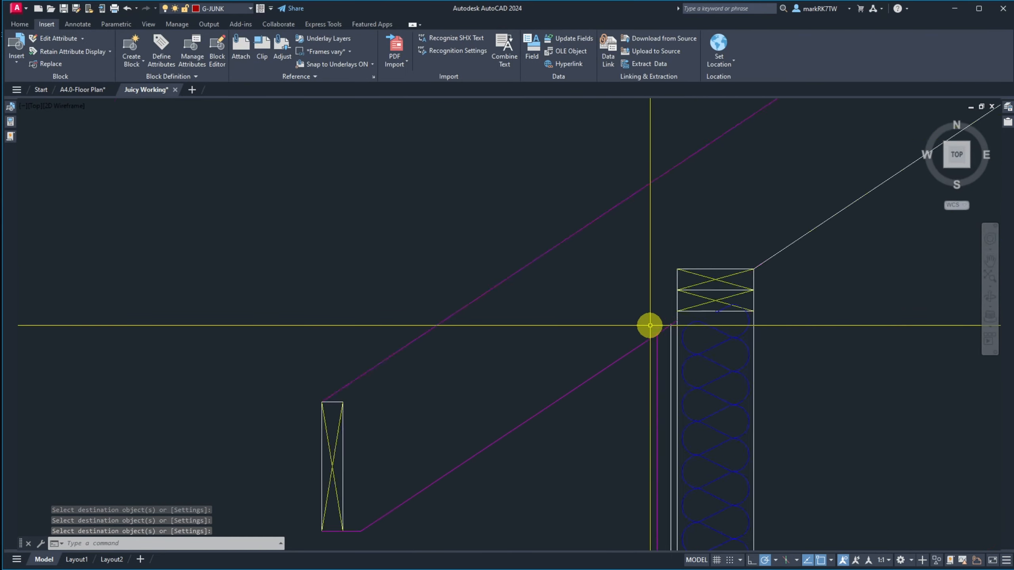
{"action": "scroll", "coordinate": [575, 361], "scroll_direction": "up", "scroll_amount": 4}
{"action": "scroll", "coordinate": [569, 358], "scroll_direction": "down", "scroll_amount": 2}
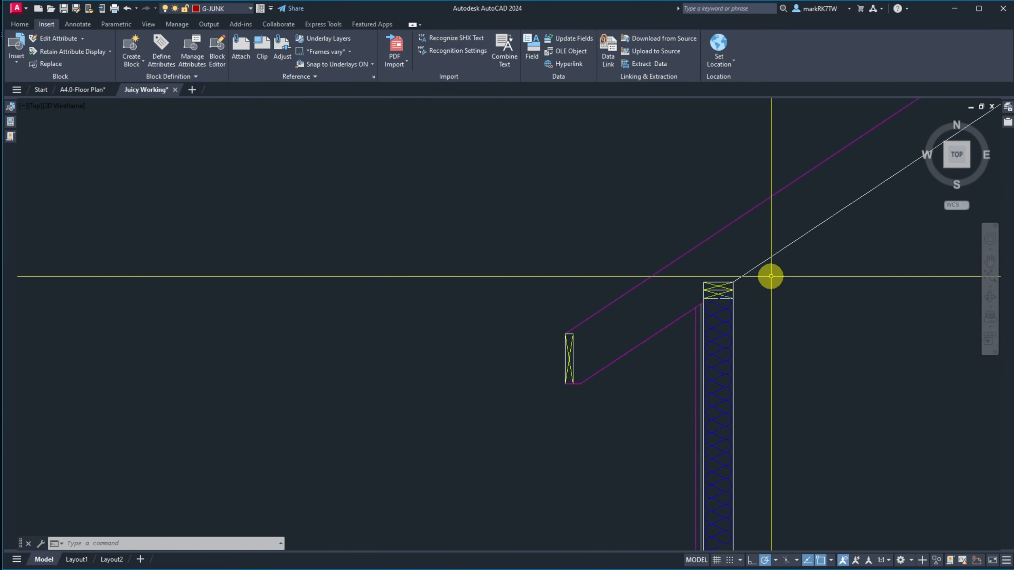
{"action": "type", "text": "o"}
{"action": "key", "text": "Return"}
{"action": "type", "text": "5/8"}
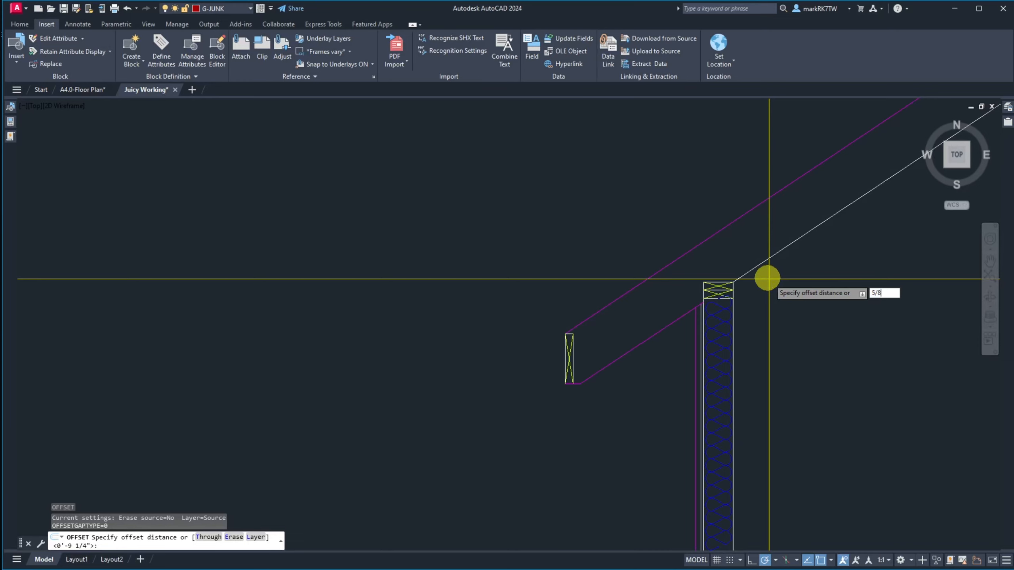
{"action": "key", "text": "Return"}
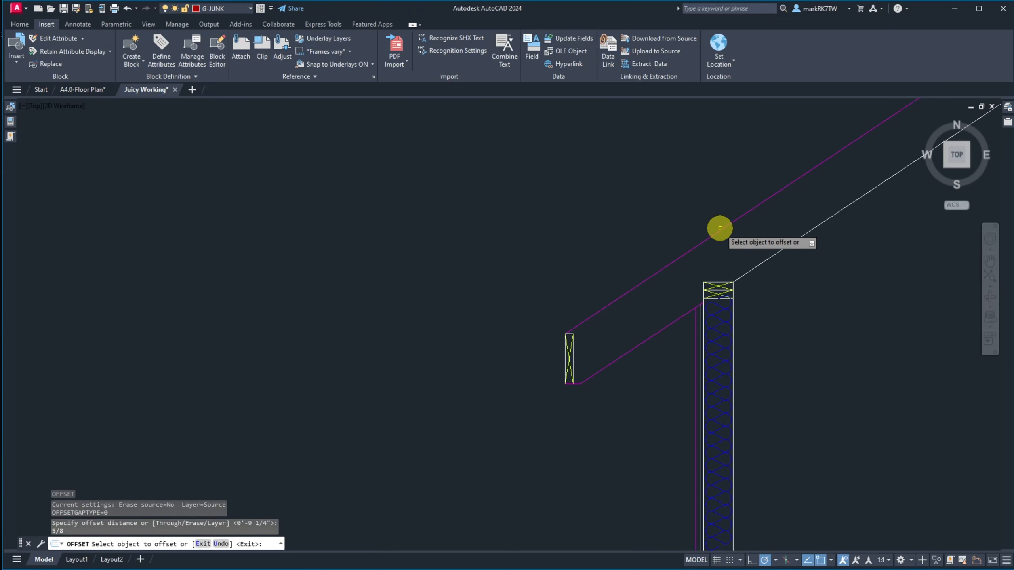
{"action": "left_click", "coordinate": [720, 229]}
{"action": "left_click", "coordinate": [704, 236]}
{"action": "key", "text": "Return"}
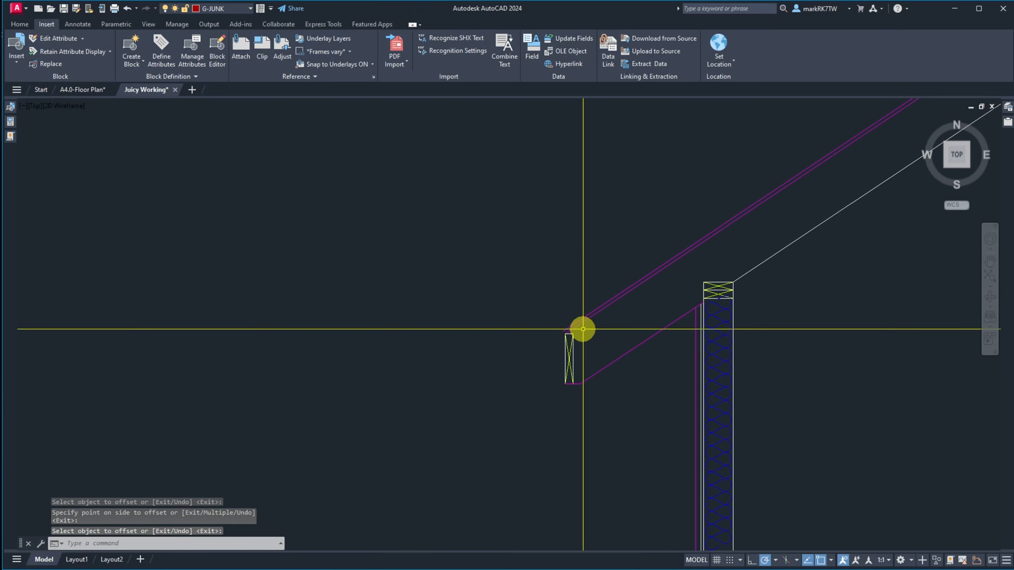
Draw a closing line from the 2x10's outer upper corner to the eave end of the offset slope line.
{"action": "scroll", "coordinate": [544, 333], "scroll_direction": "up", "scroll_amount": 2}
{"action": "scroll", "coordinate": [544, 333], "scroll_direction": "up", "scroll_amount": 4}
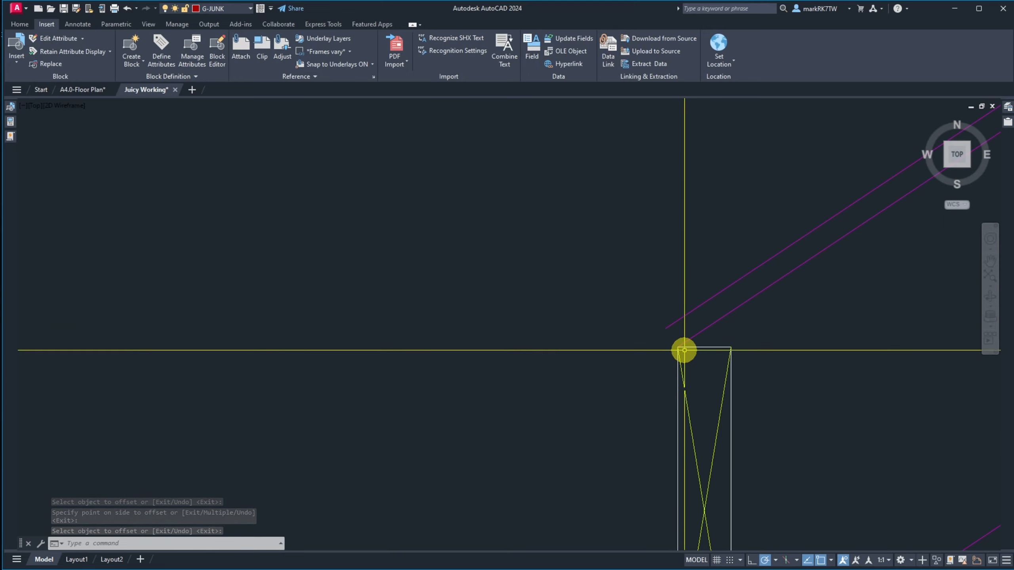
{"action": "type", "text": "l"}
{"action": "key", "text": "Return"}
{"action": "left_click", "coordinate": [678, 348]}
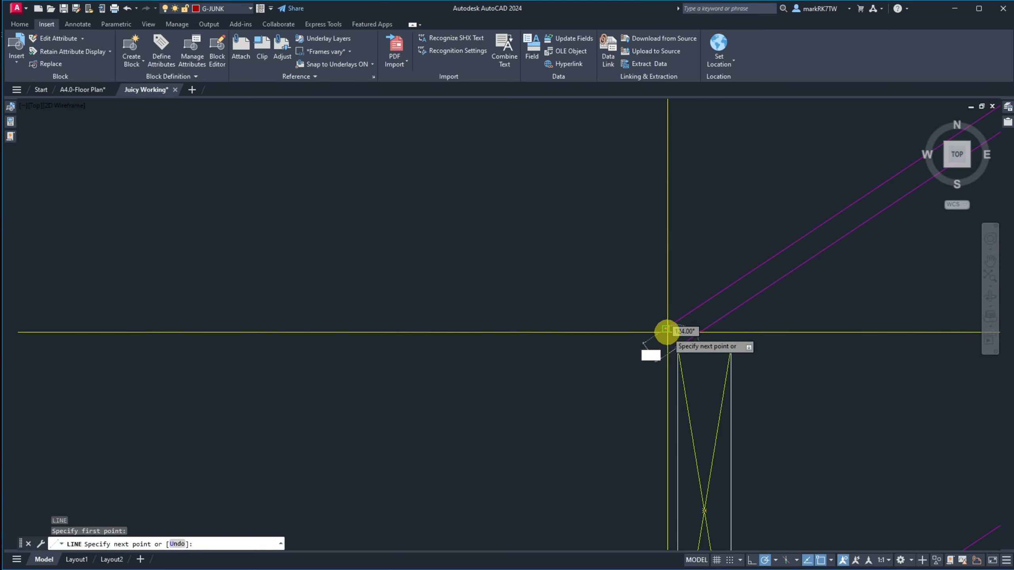
{"action": "key", "text": "Escape"}
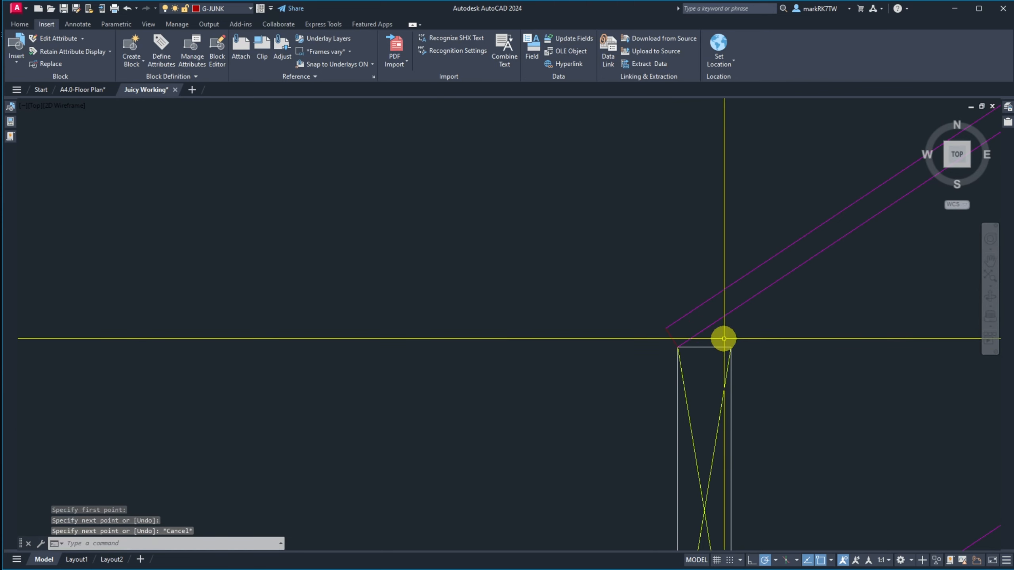
Offset the outermost roof slope line another 0.5 inch outward.
{"action": "type", "text": "o"}
{"action": "key", "text": "Return"}
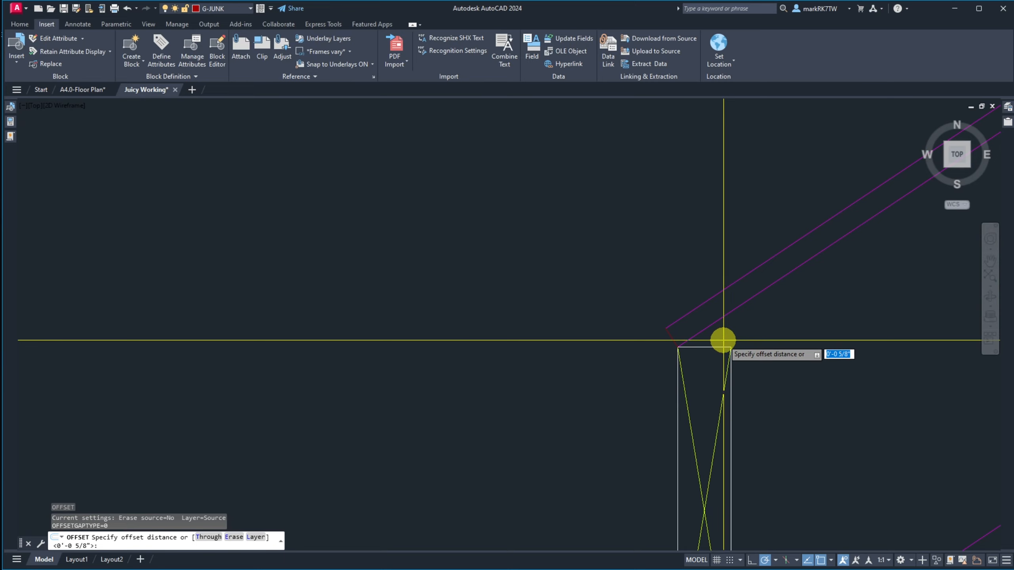
{"action": "type", "text": ".5"}
{"action": "key", "text": "Return"}
{"action": "left_click", "coordinate": [737, 279]}
{"action": "left_click", "coordinate": [724, 263]}
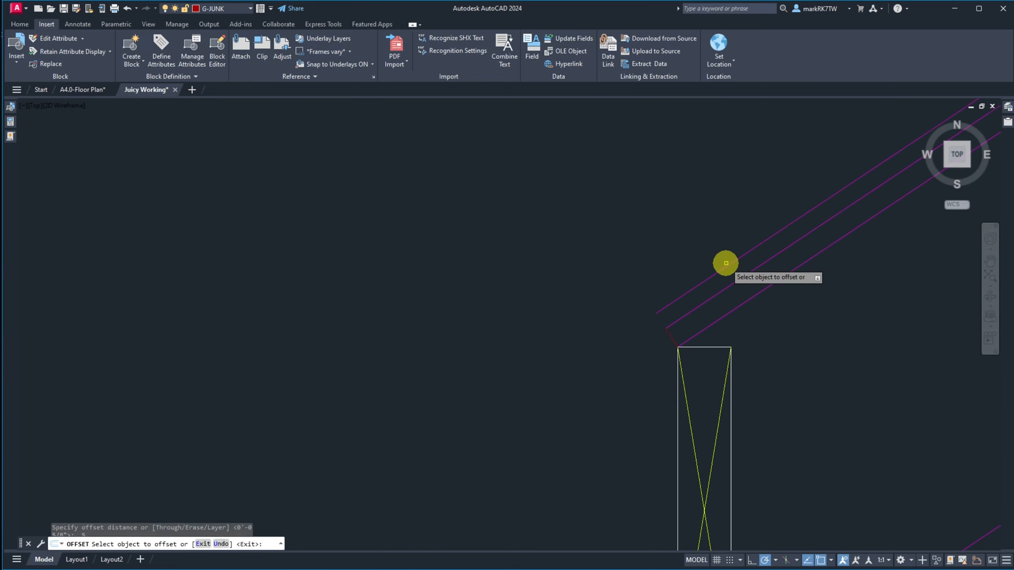
Change the middle of the three roof slope lines to layer D-OBJECT-THIN.
{"action": "left_click", "coordinate": [707, 297]}
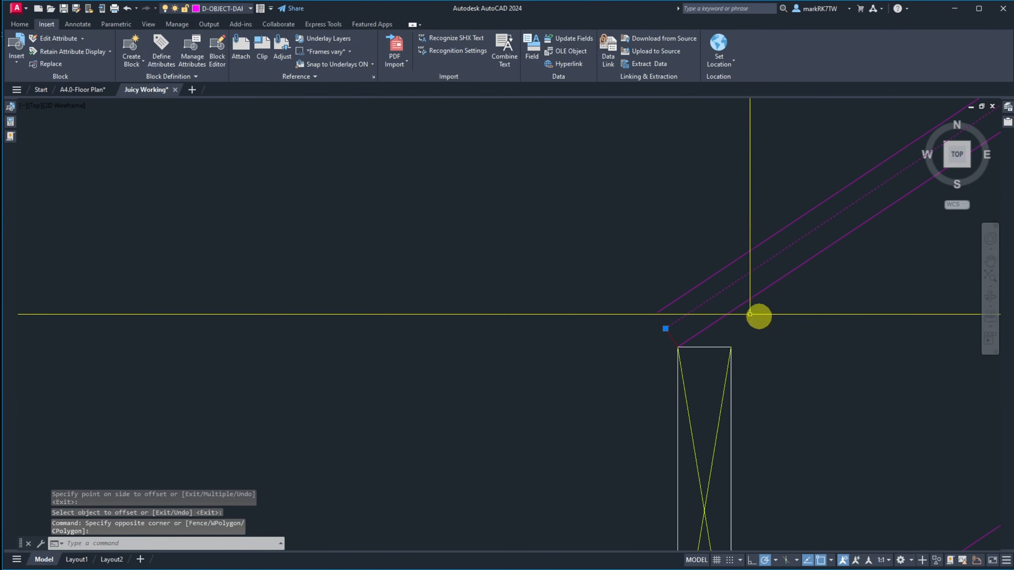
{"action": "scroll", "coordinate": [523, 256], "scroll_direction": "down", "scroll_amount": 3}
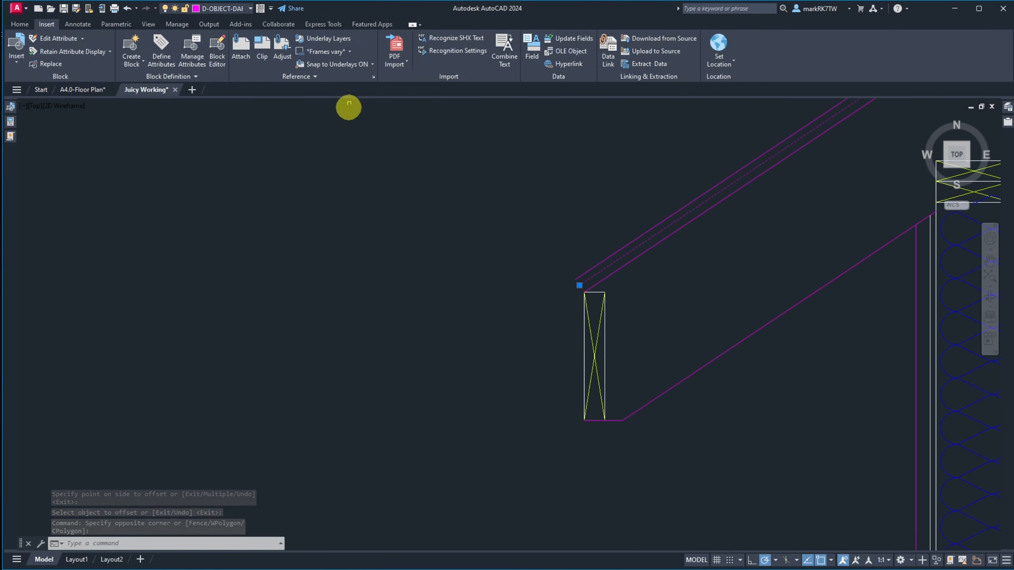
{"action": "left_click", "coordinate": [238, 12]}
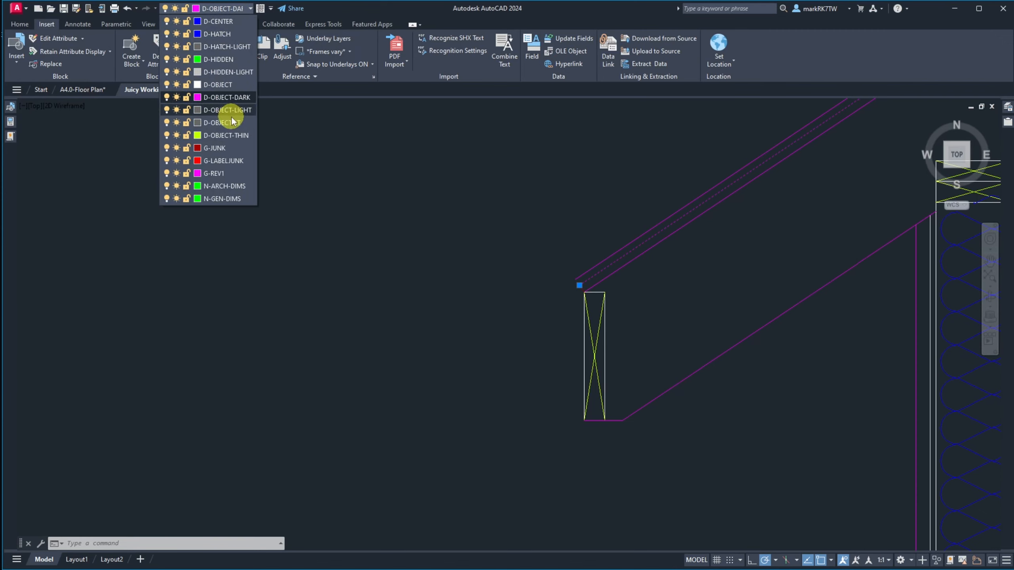
{"action": "left_click", "coordinate": [236, 137]}
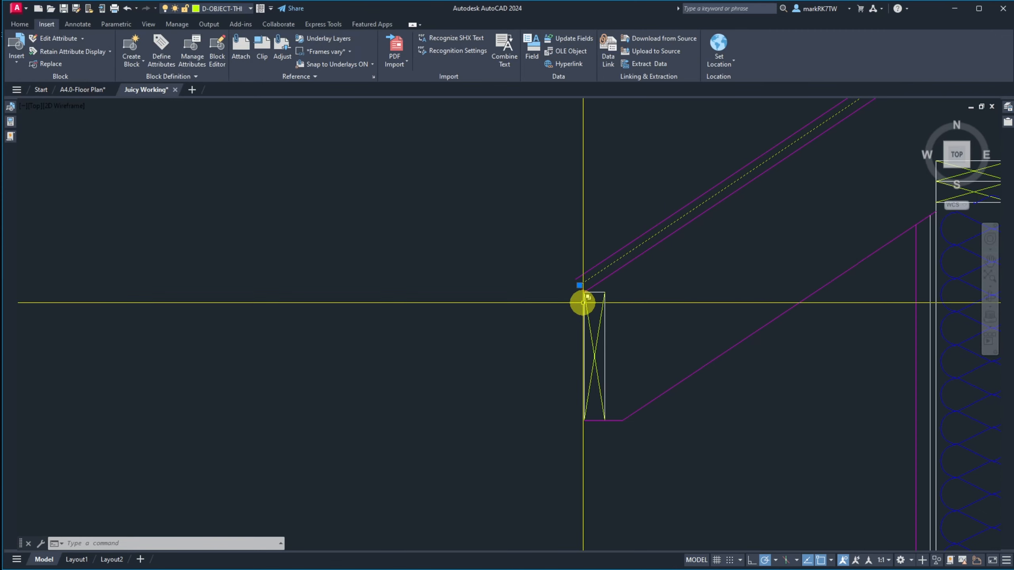
{"action": "left_click", "coordinate": [597, 294]}
{"action": "key", "text": "Escape"}
Join the closing line at the eave to the outermost roof slope line with a zero-distance chamfer.
{"action": "scroll", "coordinate": [572, 276], "scroll_direction": "up", "scroll_amount": 8}
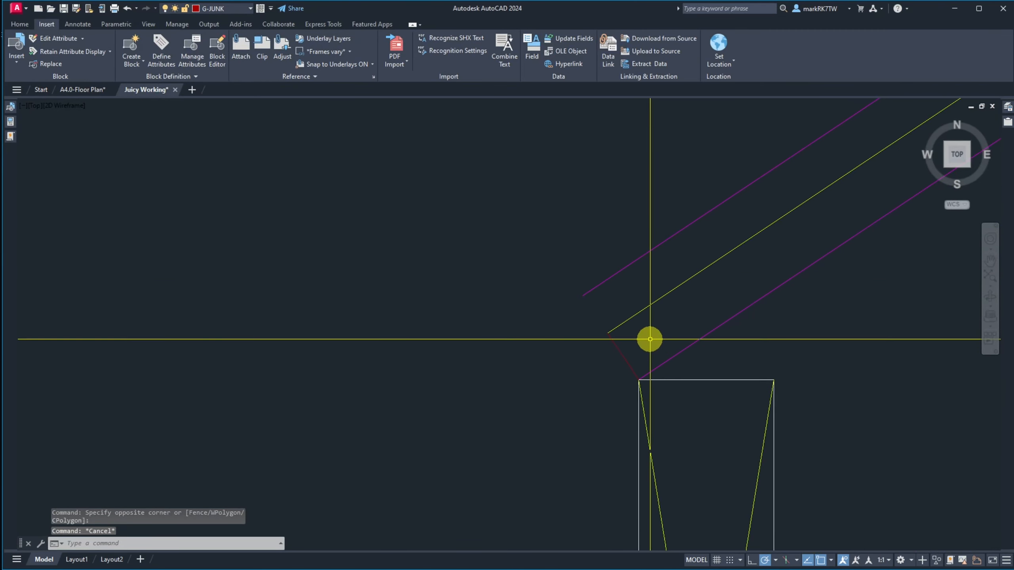
{"action": "type", "text": "c"}
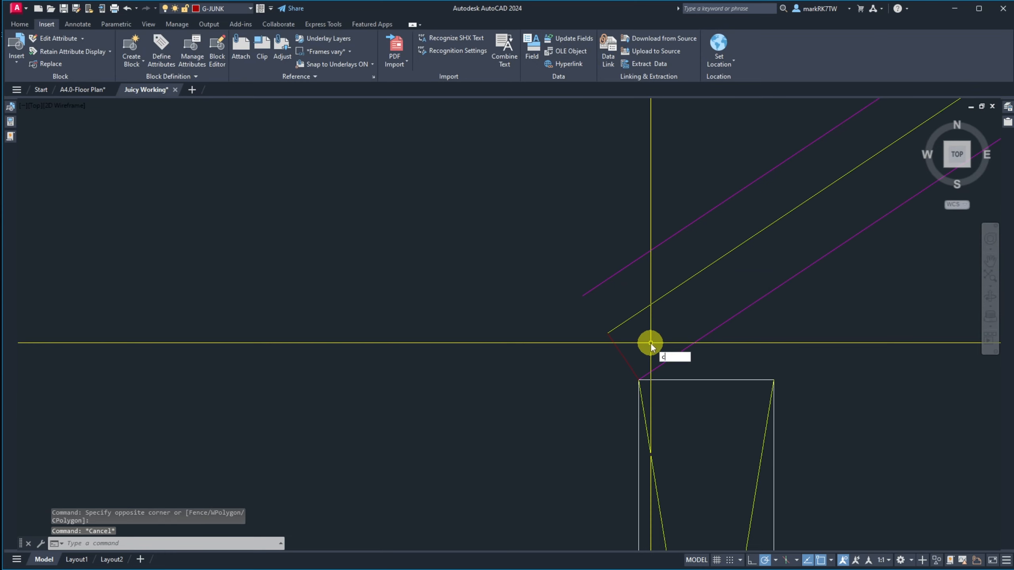
{"action": "type", "text": "ha"}
{"action": "key", "text": "Return"}
{"action": "left_click", "coordinate": [628, 364]}
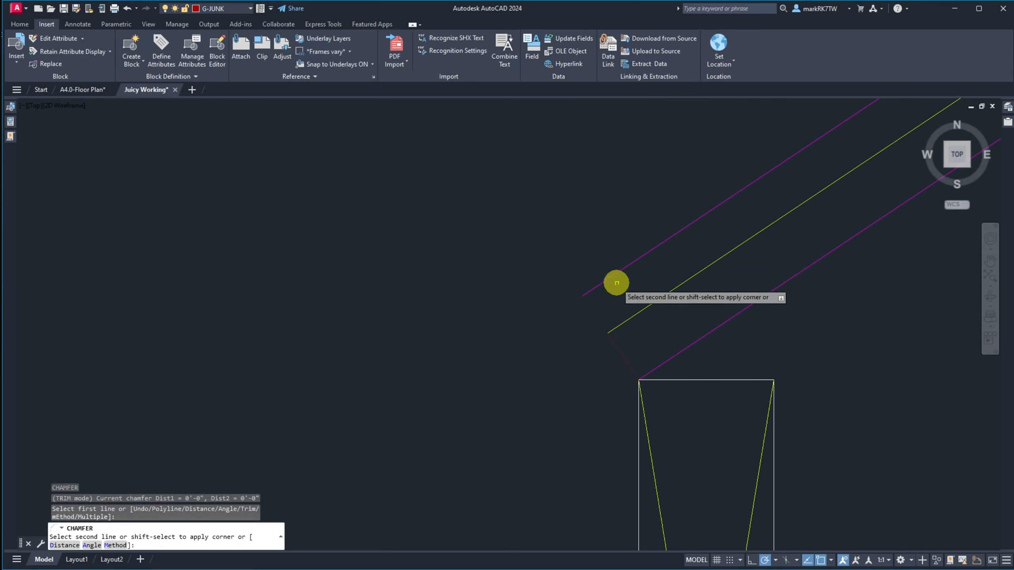
{"action": "left_click", "coordinate": [616, 283]}
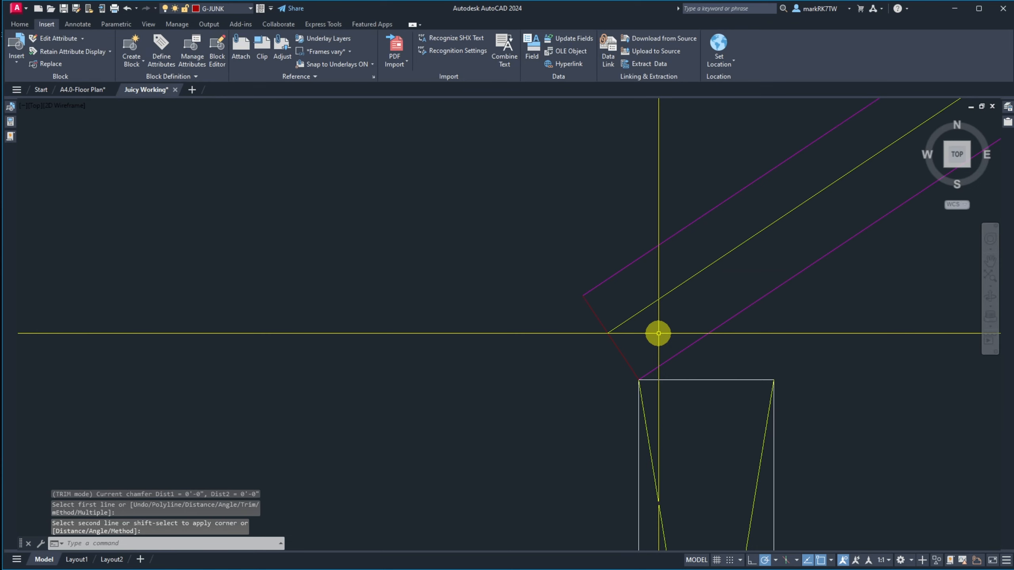
{"action": "type", "text": "a"}
{"action": "key", "text": "Return"}
{"action": "key", "text": "Escape"}
{"action": "key", "text": "Escape"}
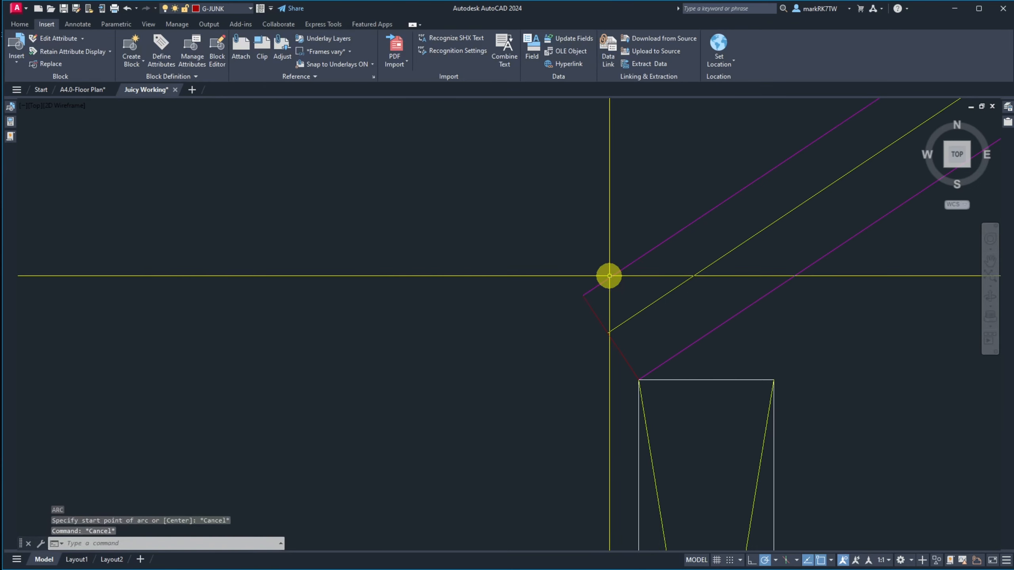
Match the closing line at the eave end to the properties of the outermost roof slope line.
{"action": "type", "text": "ma"}
{"action": "key", "text": "Return"}
{"action": "left_click", "coordinate": [608, 275]}
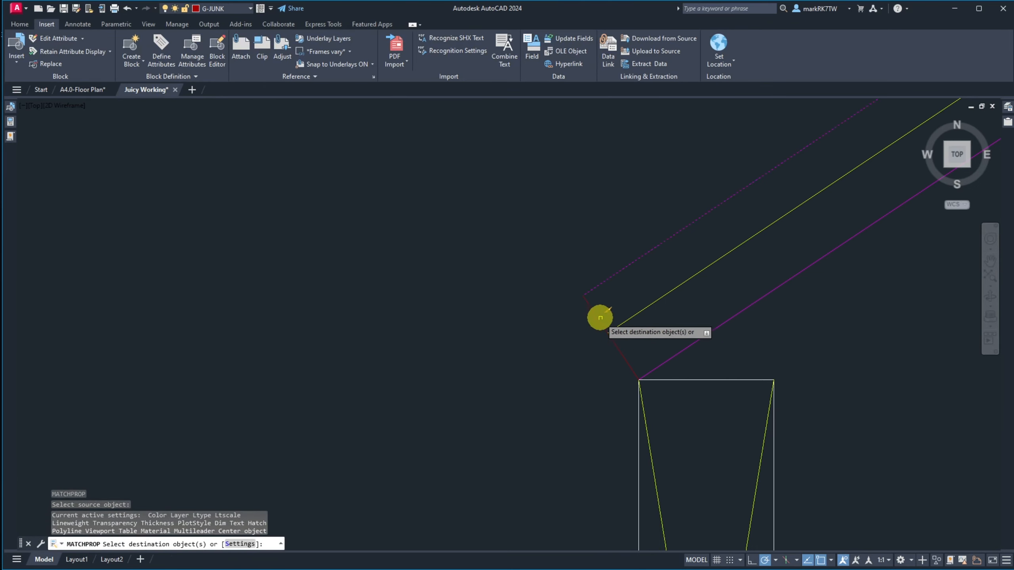
{"action": "left_click", "coordinate": [599, 321]}
{"action": "key", "text": "Return"}
Make D-OBJECT-DARK the current layer and draw a line down the 2x10's outer edge from upper to lower corner.
{"action": "left_click", "coordinate": [236, 10]}
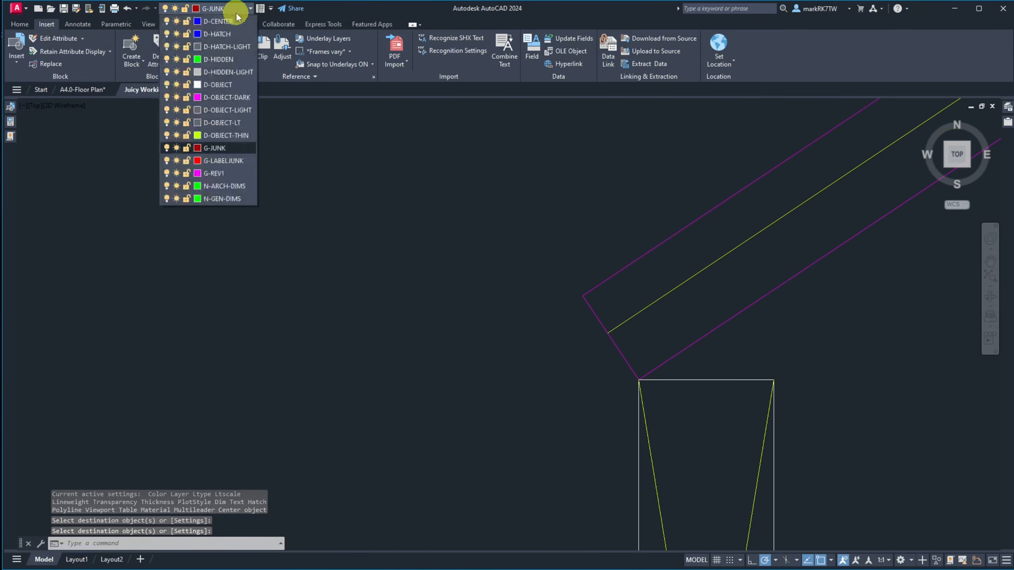
{"action": "left_click", "coordinate": [226, 97]}
{"action": "scroll", "coordinate": [525, 206], "scroll_direction": "down", "scroll_amount": 8}
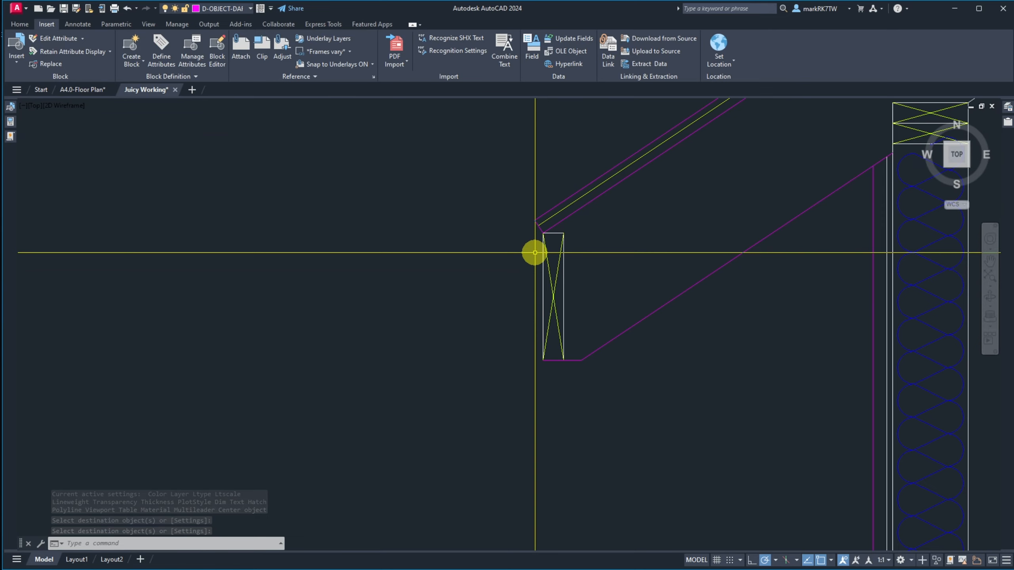
{"action": "type", "text": "l"}
{"action": "key", "text": "Return"}
{"action": "left_click", "coordinate": [543, 234]}
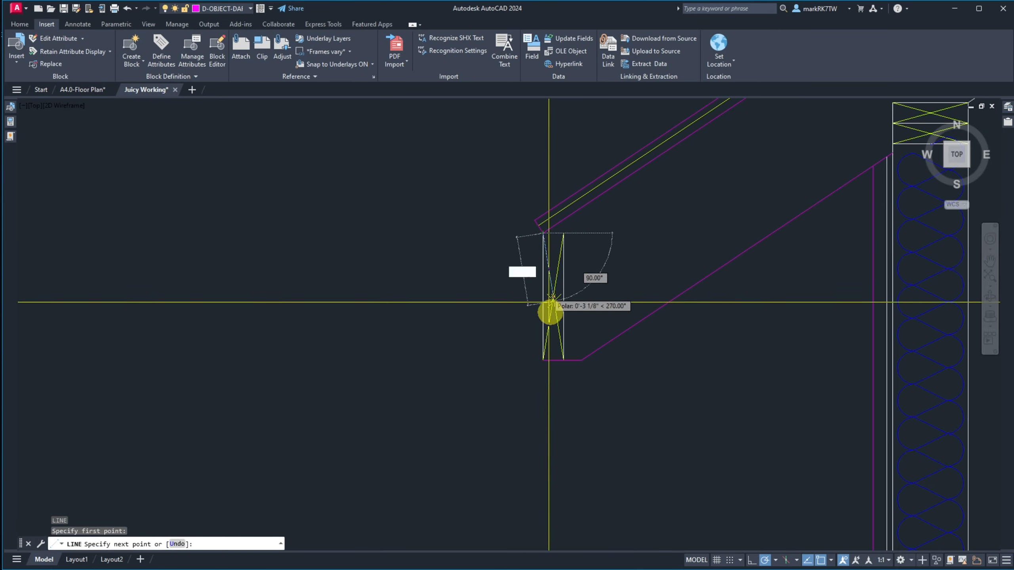
{"action": "left_click", "coordinate": [543, 358]}
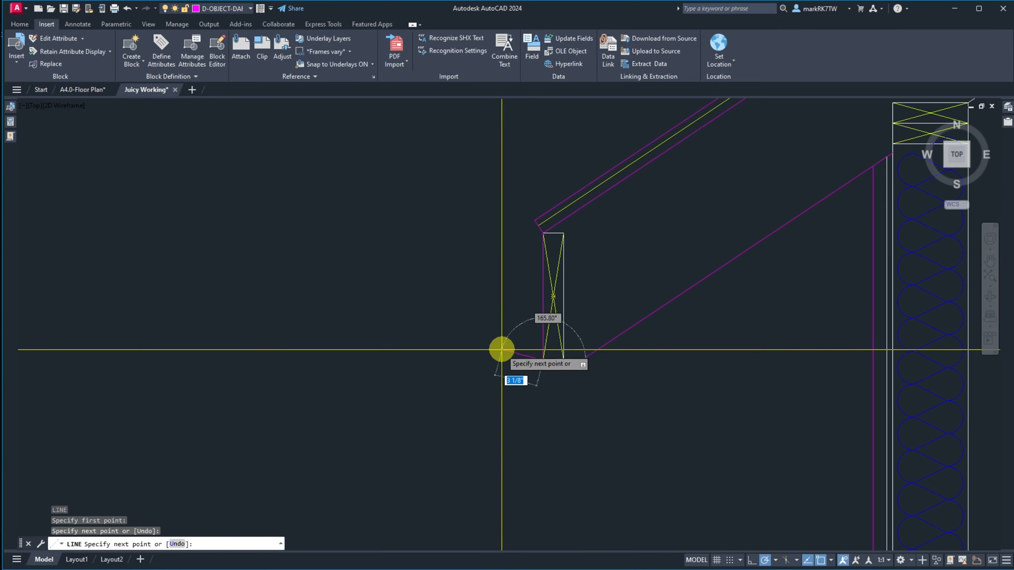
{"action": "key", "text": "Escape"}
{"action": "scroll", "coordinate": [499, 353], "scroll_direction": "up", "scroll_amount": 3}
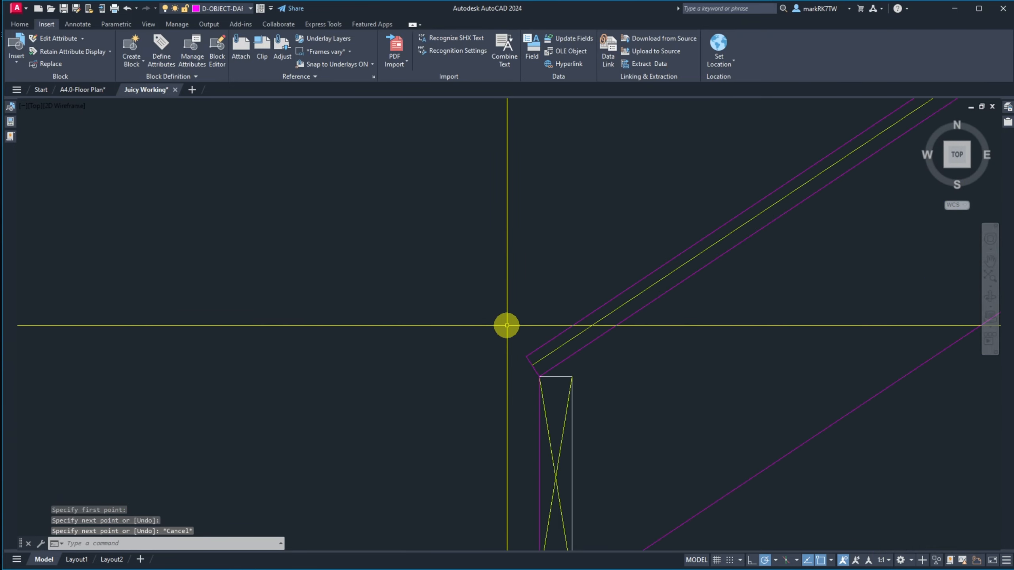
Copy the 2x10 tail block from the middle wall's top outer corner to the rightmost elevation, ending perpendicular to its middle vertical line.
{"action": "scroll", "coordinate": [480, 310], "scroll_direction": "down", "scroll_amount": 3}
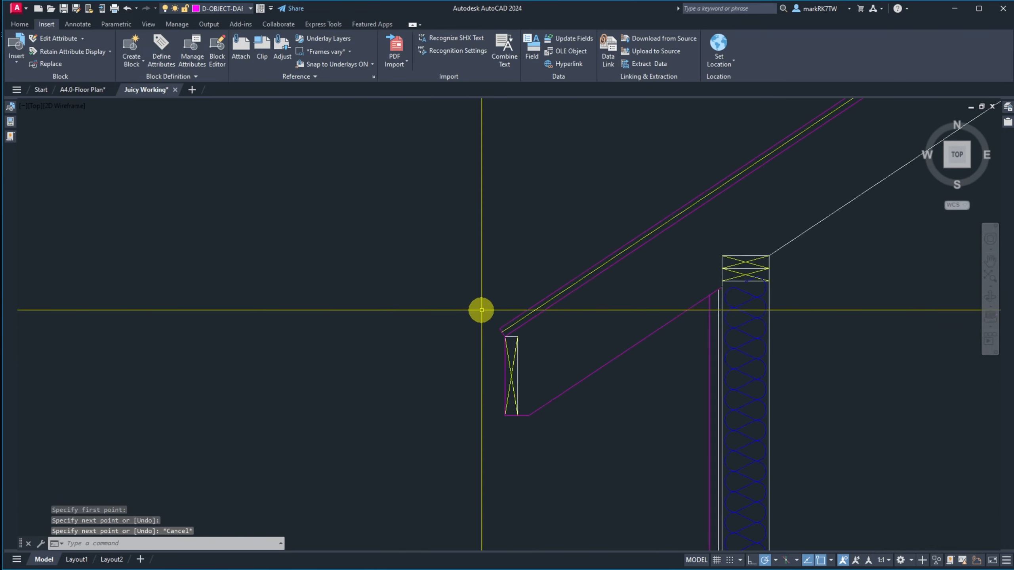
{"action": "left_click", "coordinate": [536, 372]}
{"action": "left_click", "coordinate": [515, 344]}
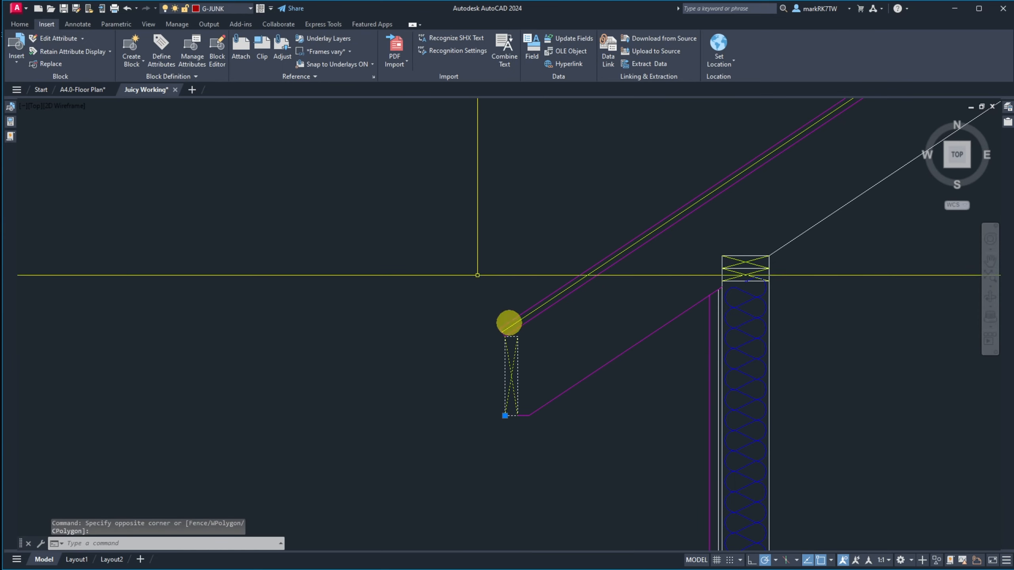
{"action": "scroll", "coordinate": [389, 214], "scroll_direction": "down", "scroll_amount": 6}
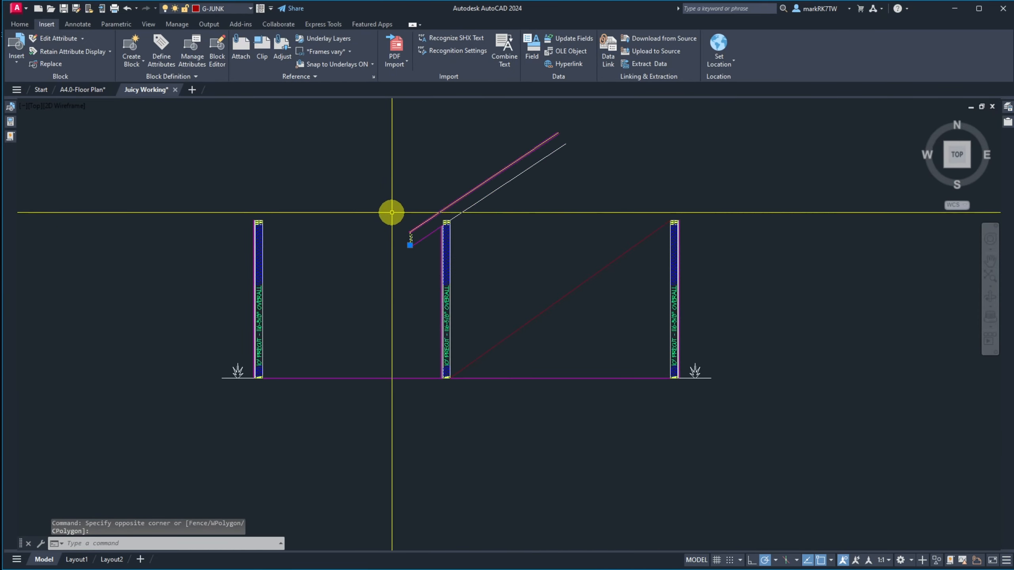
{"action": "scroll", "coordinate": [390, 210], "scroll_direction": "down", "scroll_amount": 4}
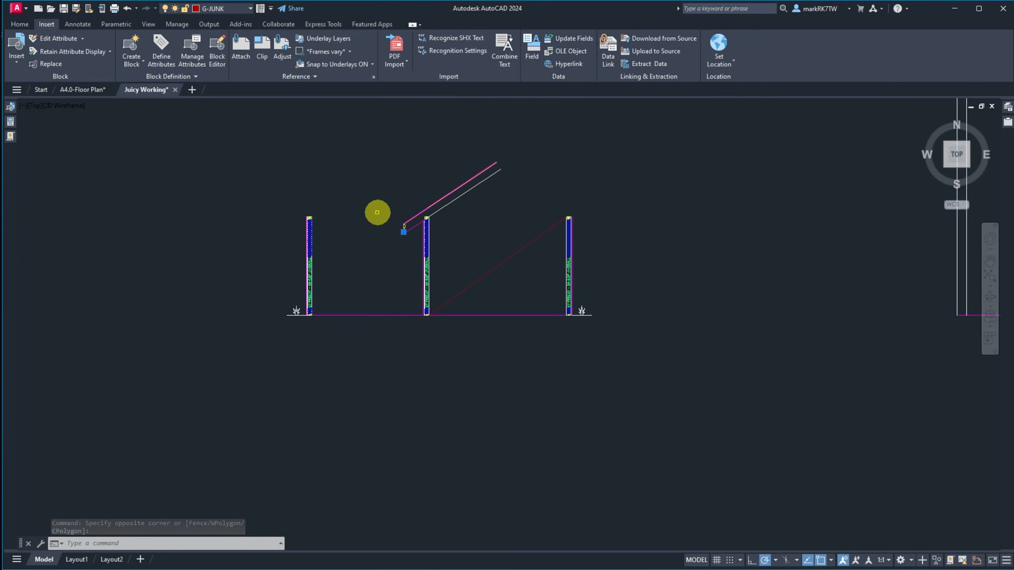
{"action": "scroll", "coordinate": [379, 213], "scroll_direction": "down", "scroll_amount": 4}
{"action": "scroll", "coordinate": [391, 235], "scroll_direction": "down", "scroll_amount": 4}
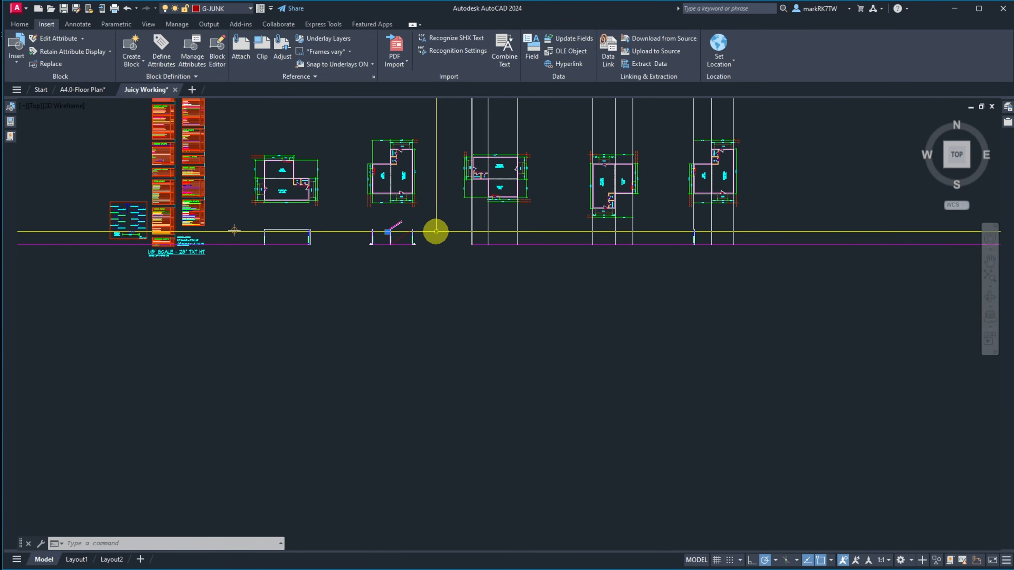
{"action": "scroll", "coordinate": [435, 222], "scroll_direction": "up", "scroll_amount": 4}
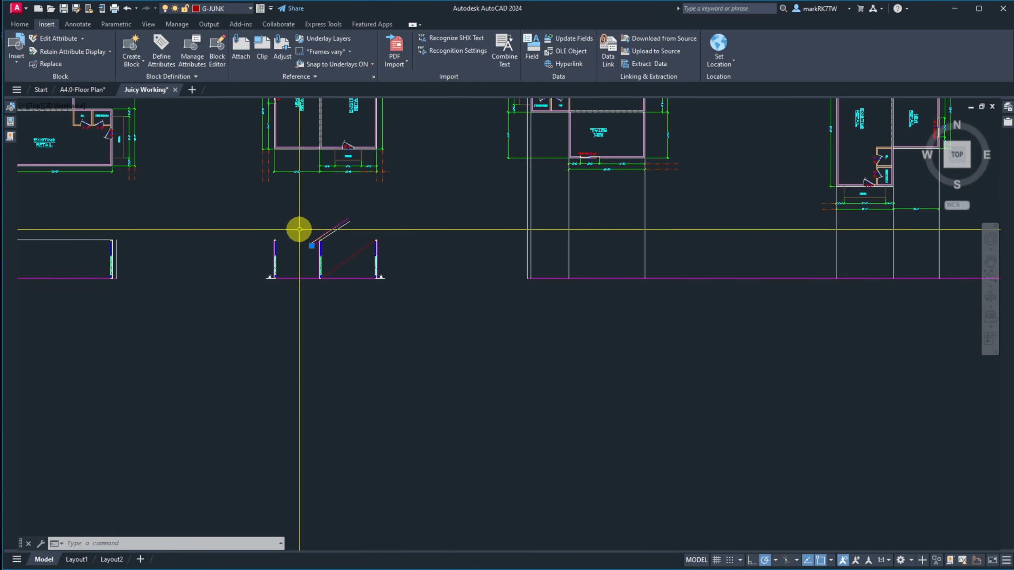
{"action": "scroll", "coordinate": [299, 226], "scroll_direction": "up", "scroll_amount": 7}
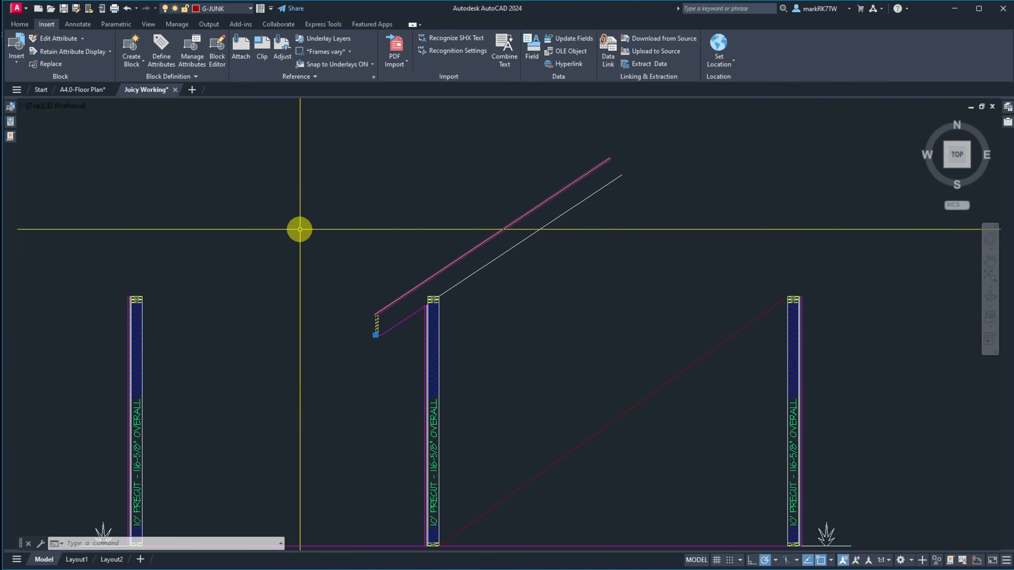
{"action": "left_click", "coordinate": [377, 324]}
{"action": "type", "text": "c"}
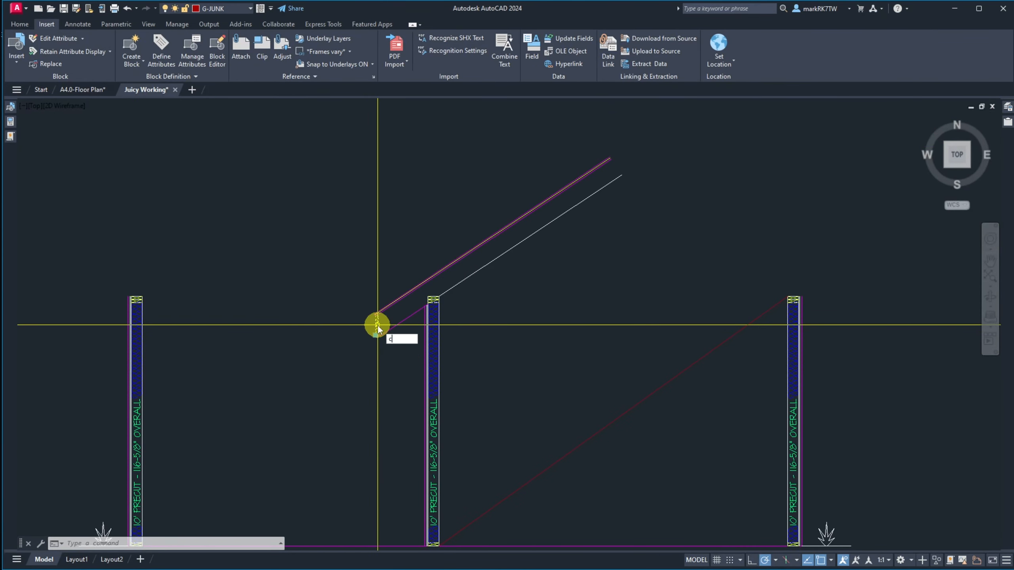
{"action": "key", "text": "Return"}
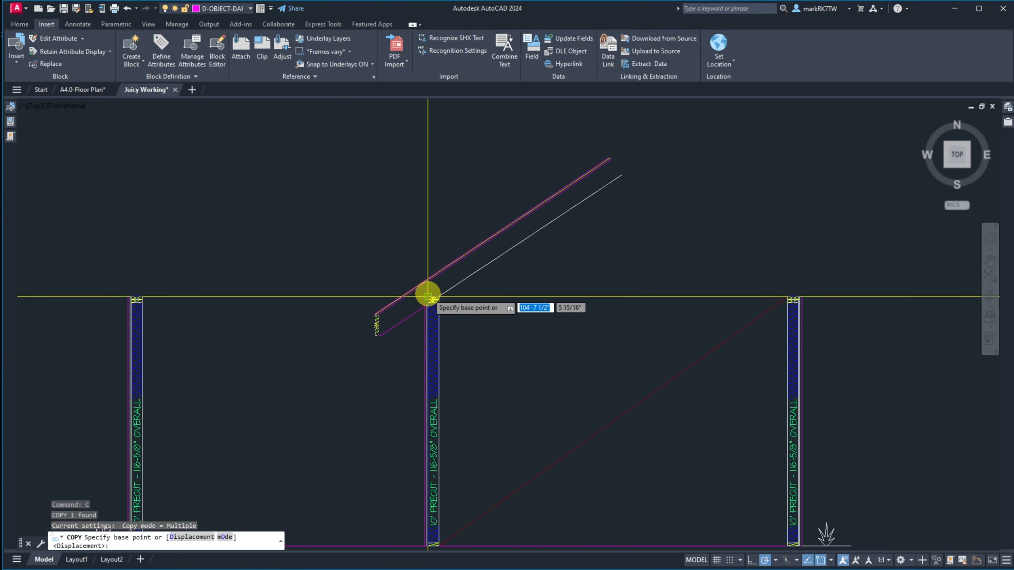
{"action": "left_click", "coordinate": [427, 296]}
{"action": "scroll", "coordinate": [427, 295], "scroll_direction": "down", "scroll_amount": 8}
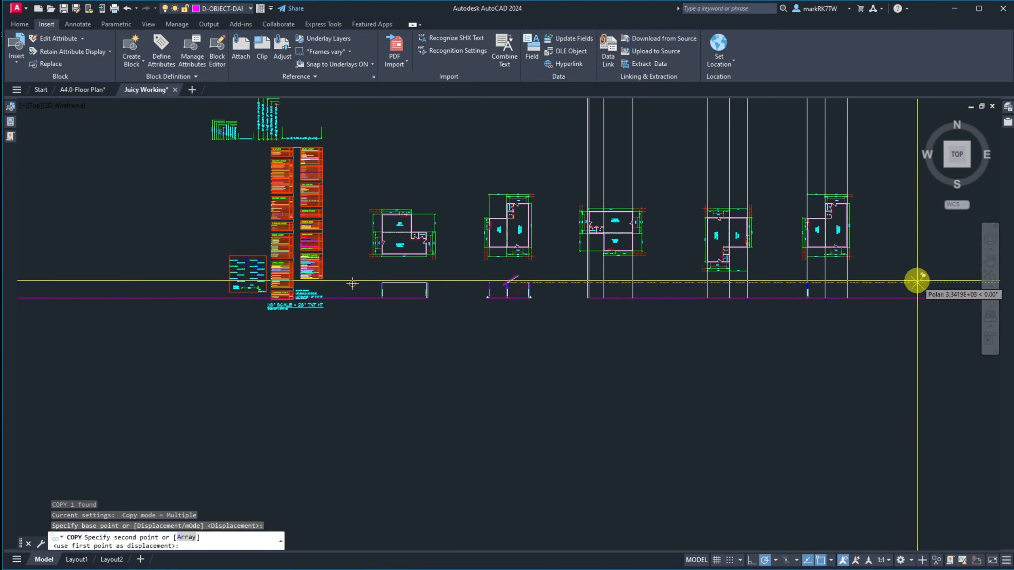
{"action": "scroll", "coordinate": [670, 324], "scroll_direction": "up", "scroll_amount": 6}
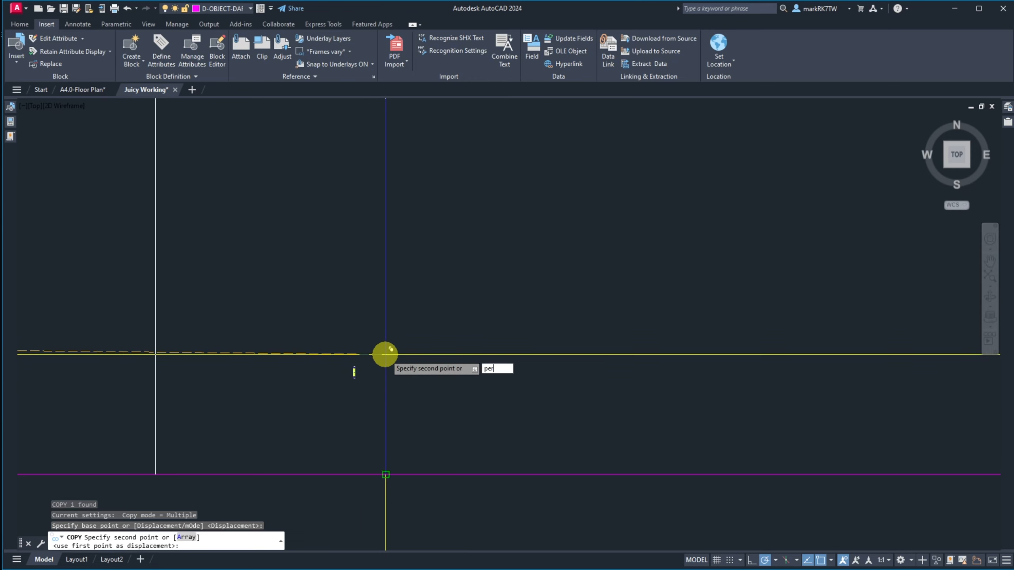
{"action": "type", "text": "per"}
{"action": "key", "text": "Return"}
{"action": "left_click", "coordinate": [385, 353]}
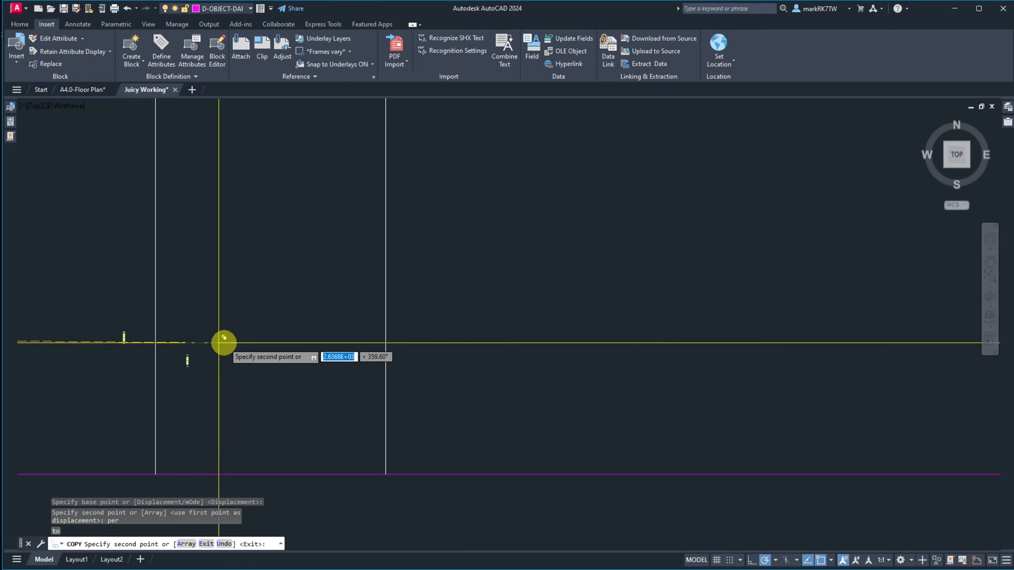
{"action": "key", "text": "Return"}
{"action": "scroll", "coordinate": [306, 267], "scroll_direction": "down", "scroll_amount": 5}
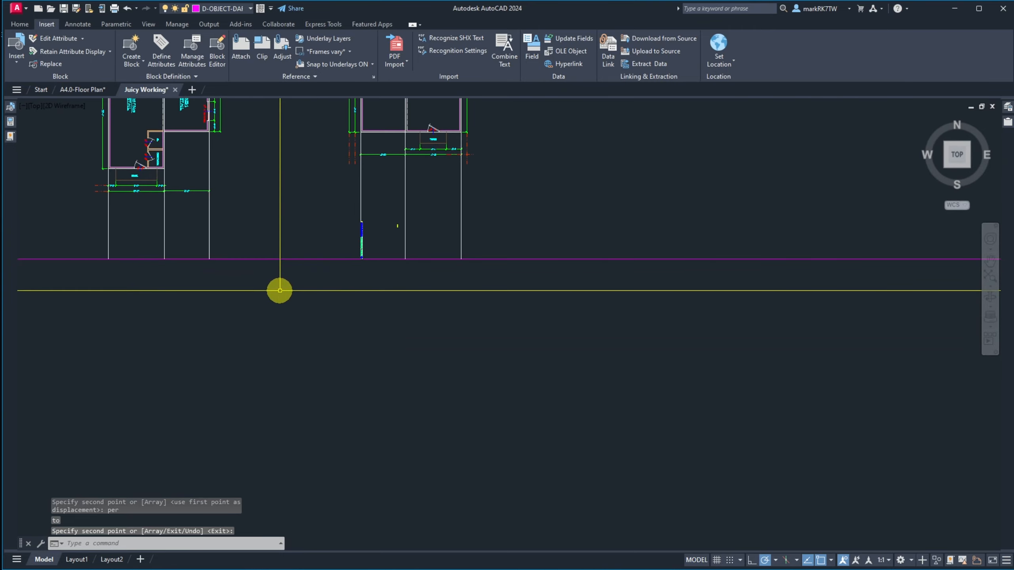
{"action": "scroll", "coordinate": [426, 283], "scroll_direction": "down", "scroll_amount": 2}
{"action": "scroll", "coordinate": [101, 271], "scroll_direction": "up", "scroll_amount": 5}
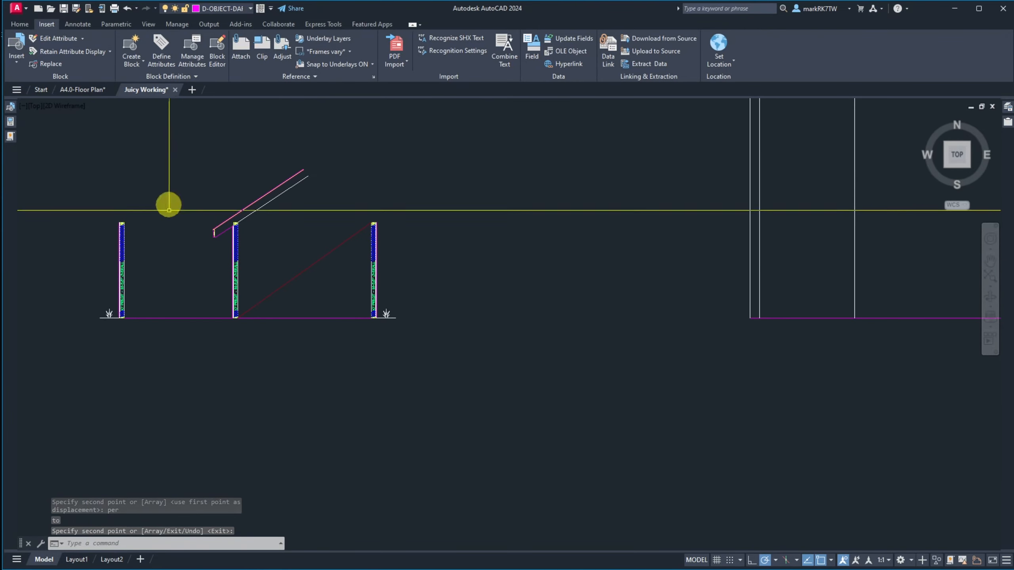
{"action": "scroll", "coordinate": [249, 215], "scroll_direction": "up", "scroll_amount": 4}
{"action": "scroll", "coordinate": [138, 262], "scroll_direction": "down", "scroll_amount": 3}
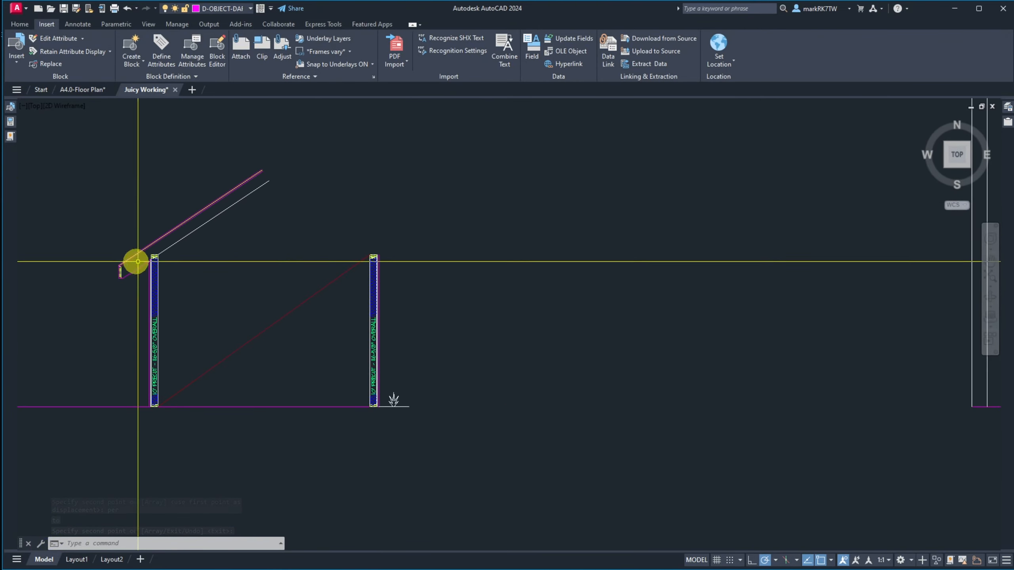
{"action": "scroll", "coordinate": [140, 267], "scroll_direction": "up", "scroll_amount": 4}
{"action": "left_click", "coordinate": [174, 299]}
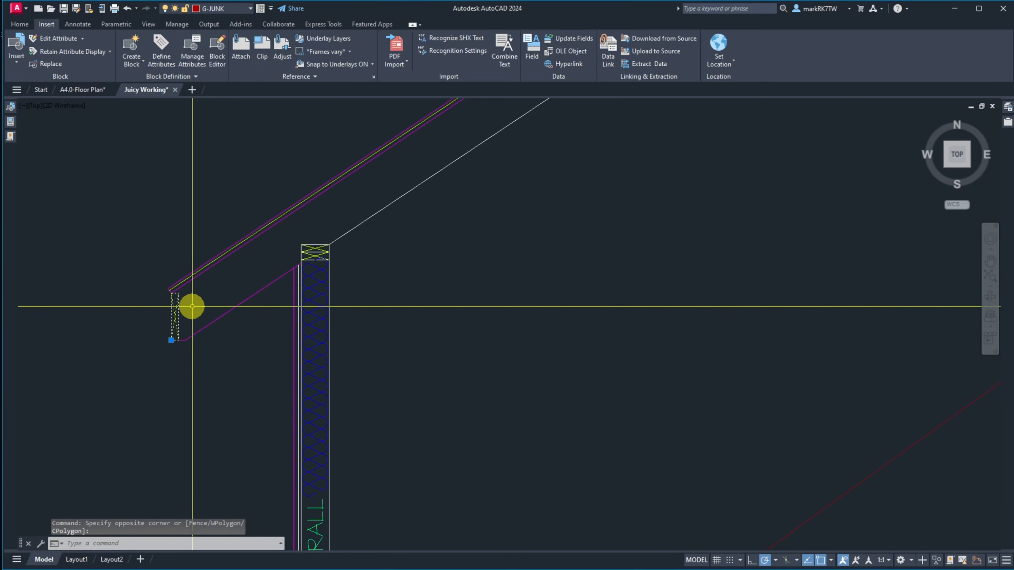
{"action": "key", "text": "Escape"}
Change the copied 2x10 block in the rightmost elevation to layer D-OBJECT.
{"action": "scroll", "coordinate": [247, 276], "scroll_direction": "down", "scroll_amount": 10}
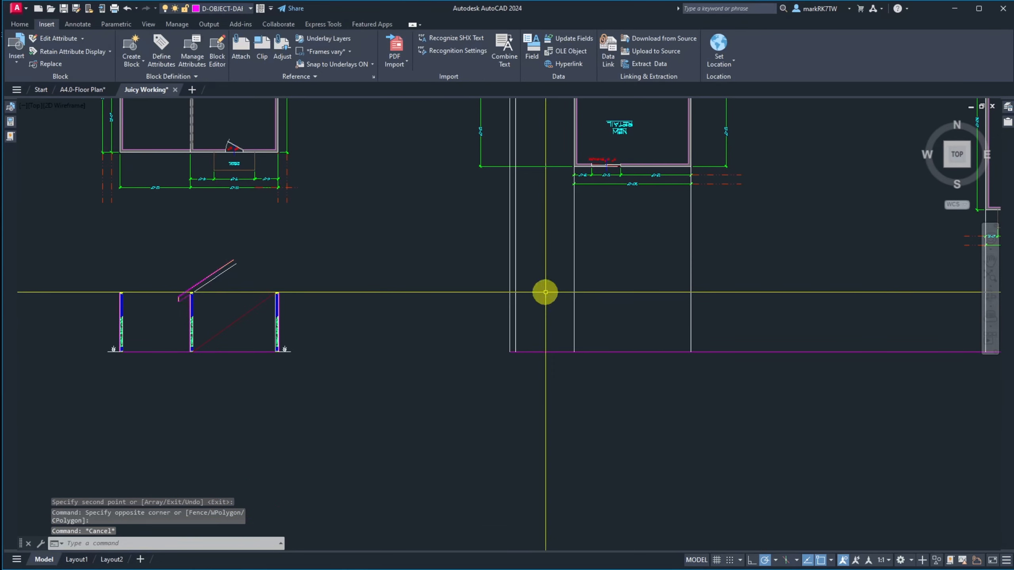
{"action": "scroll", "coordinate": [762, 276], "scroll_direction": "up", "scroll_amount": 10}
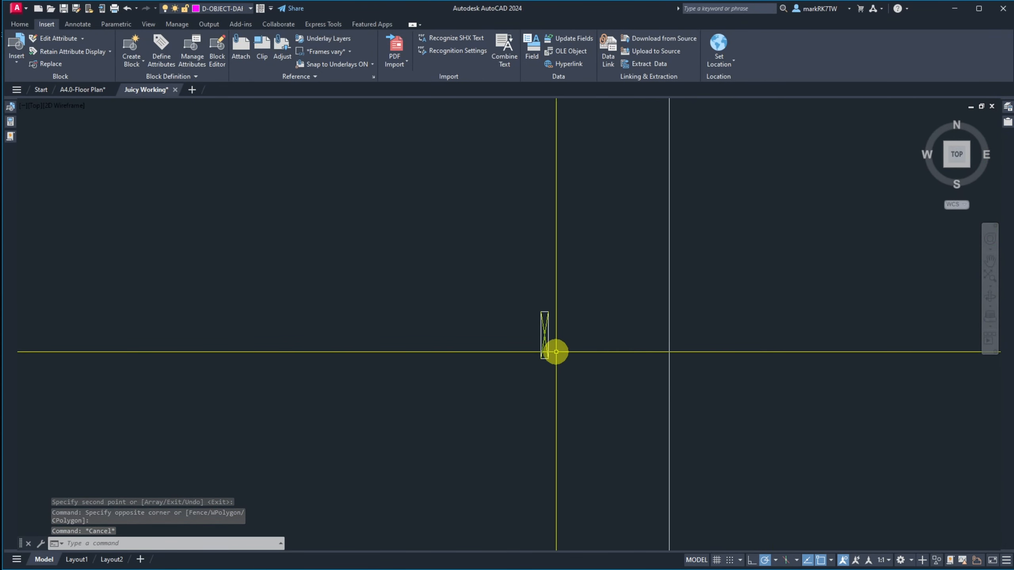
{"action": "left_click", "coordinate": [556, 355]}
{"action": "left_click", "coordinate": [489, 287]}
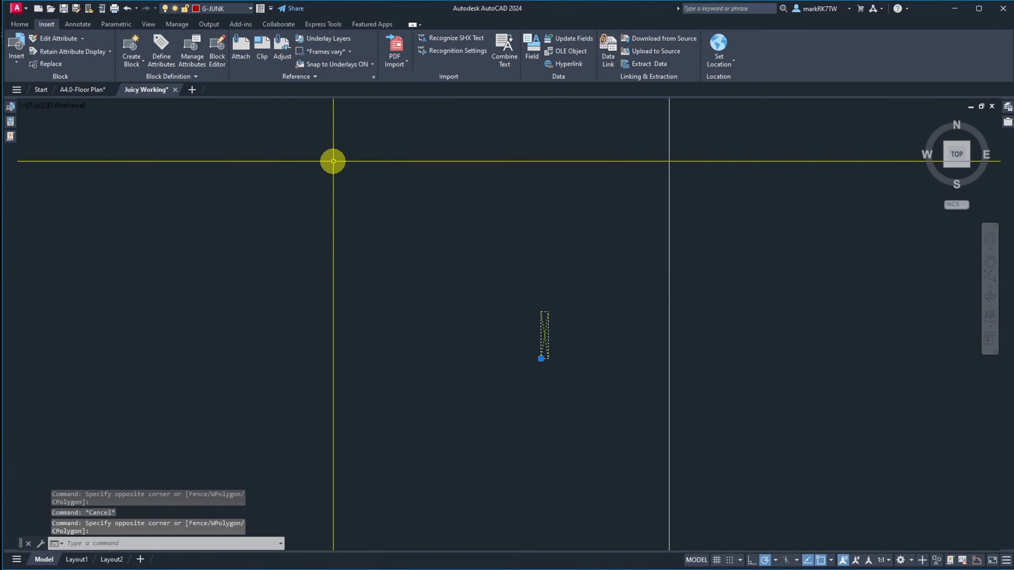
{"action": "left_click", "coordinate": [212, 8]}
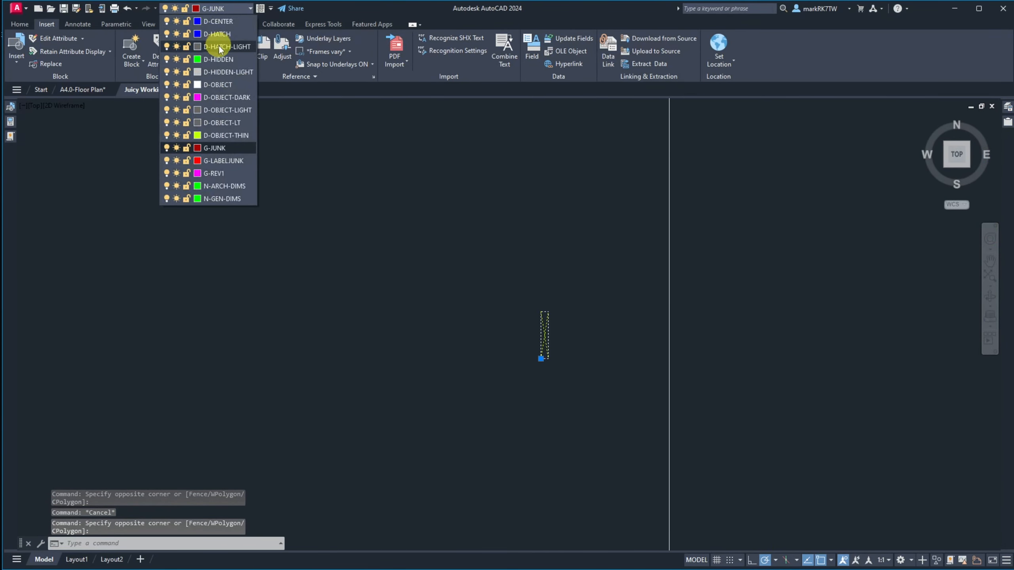
{"action": "left_click", "coordinate": [226, 85]}
{"action": "scroll", "coordinate": [550, 296], "scroll_direction": "up", "scroll_amount": 7}
{"action": "scroll", "coordinate": [550, 298], "scroll_direction": "down", "scroll_amount": 8}
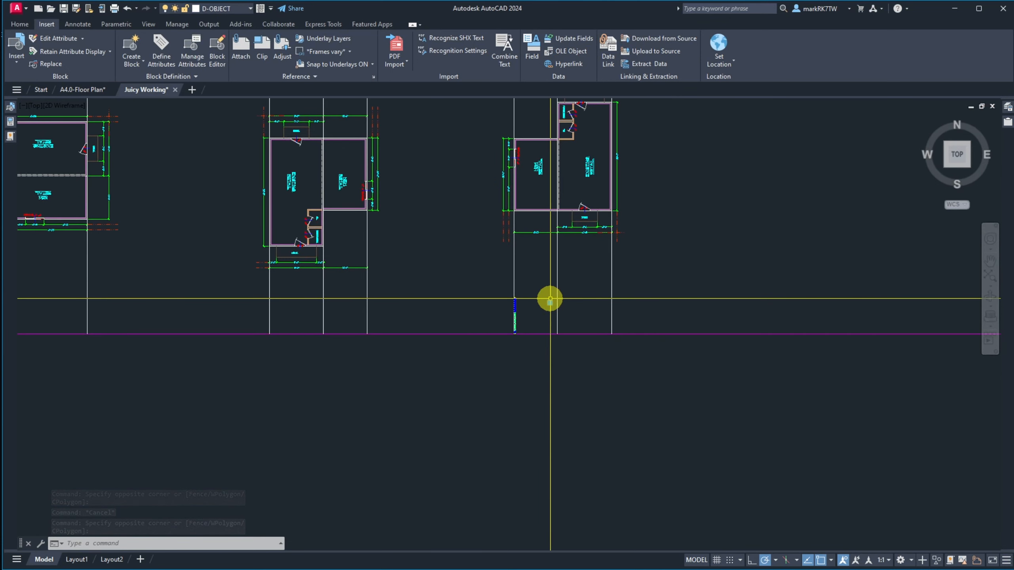
{"action": "key", "text": "Escape"}
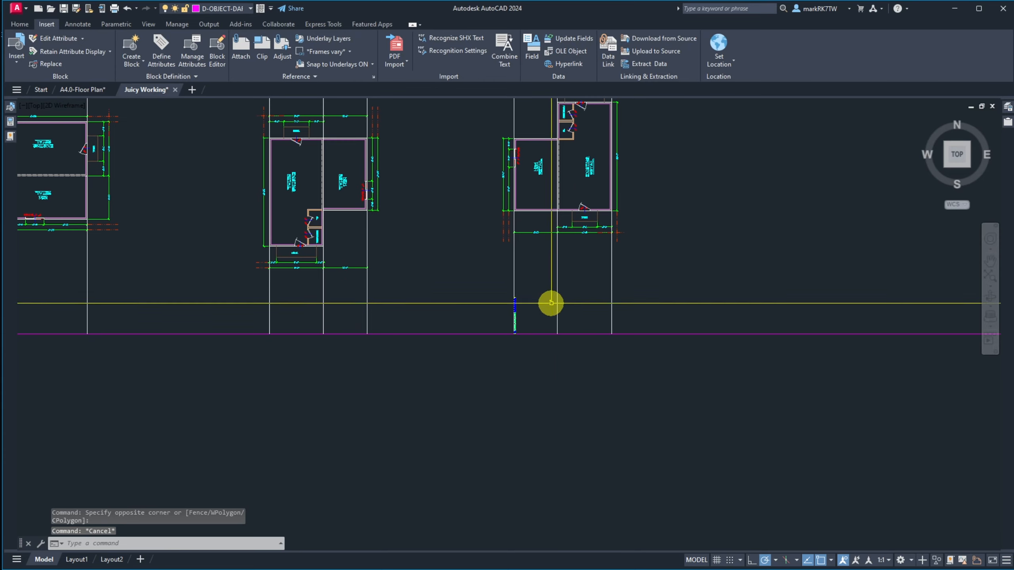
{"action": "left_click", "coordinate": [549, 302]}
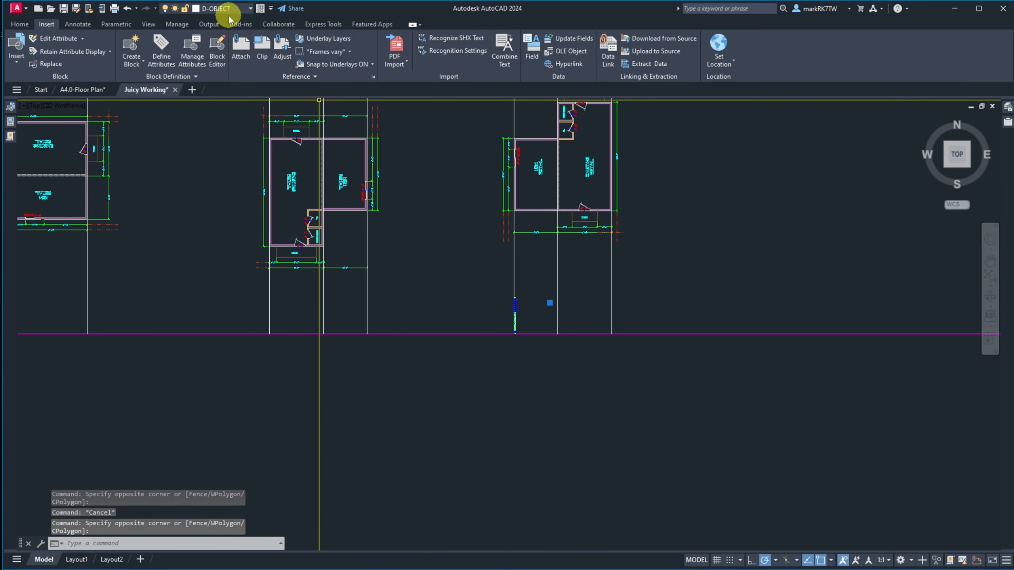
{"action": "key", "text": "Escape"}
Examine the section's eave and 2x10 tail block at the middle wall.
{"action": "scroll", "coordinate": [581, 299], "scroll_direction": "down", "scroll_amount": 4}
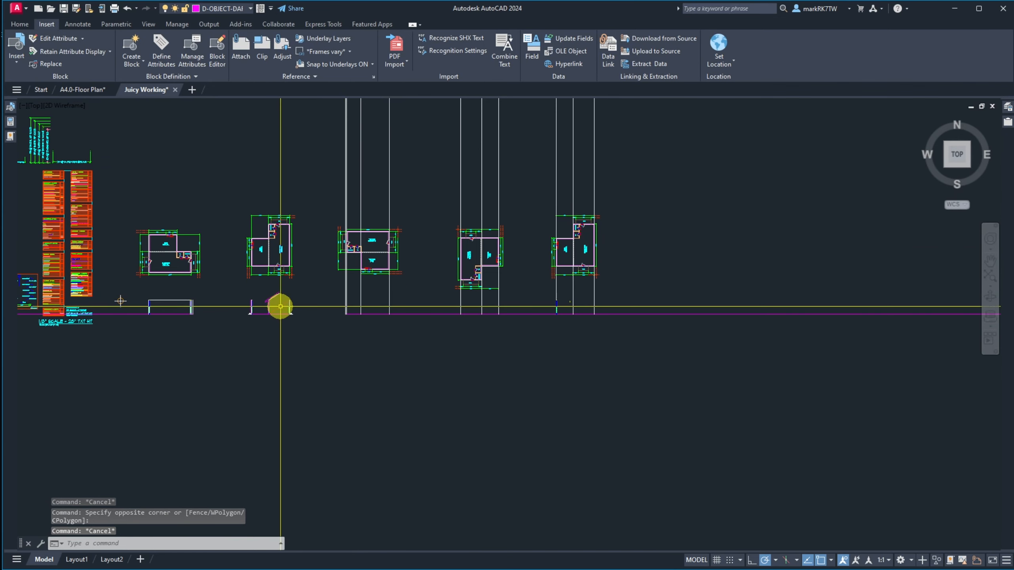
{"action": "scroll", "coordinate": [279, 305], "scroll_direction": "up", "scroll_amount": 5}
{"action": "scroll", "coordinate": [149, 249], "scroll_direction": "up", "scroll_amount": 7}
{"action": "scroll", "coordinate": [244, 226], "scroll_direction": "down", "scroll_amount": 5}
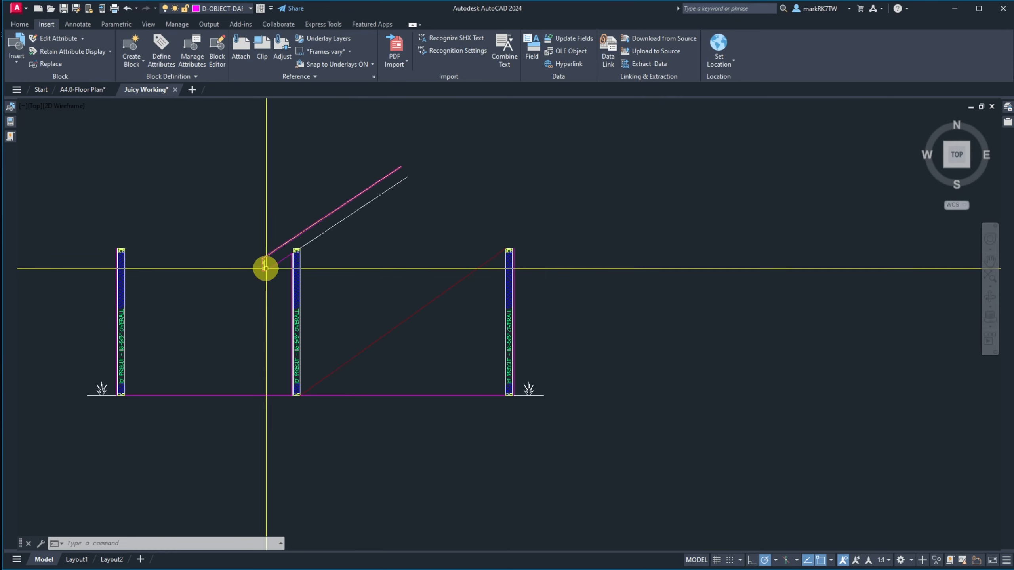
{"action": "scroll", "coordinate": [265, 267], "scroll_direction": "up", "scroll_amount": 4}
{"action": "scroll", "coordinate": [264, 267], "scroll_direction": "down", "scroll_amount": 2}
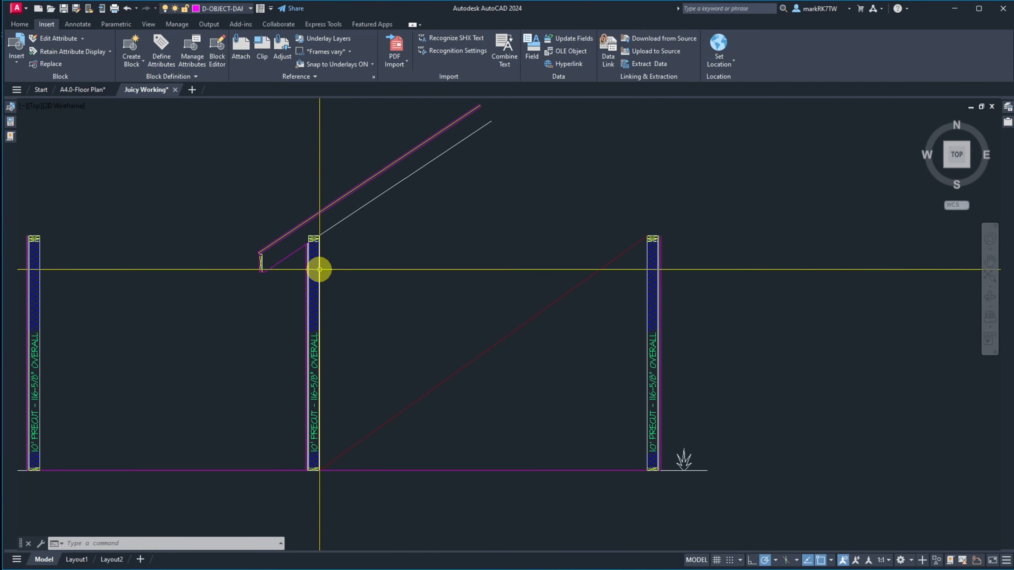
{"action": "scroll", "coordinate": [255, 247], "scroll_direction": "up", "scroll_amount": 5}
{"action": "scroll", "coordinate": [253, 247], "scroll_direction": "down", "scroll_amount": 5}
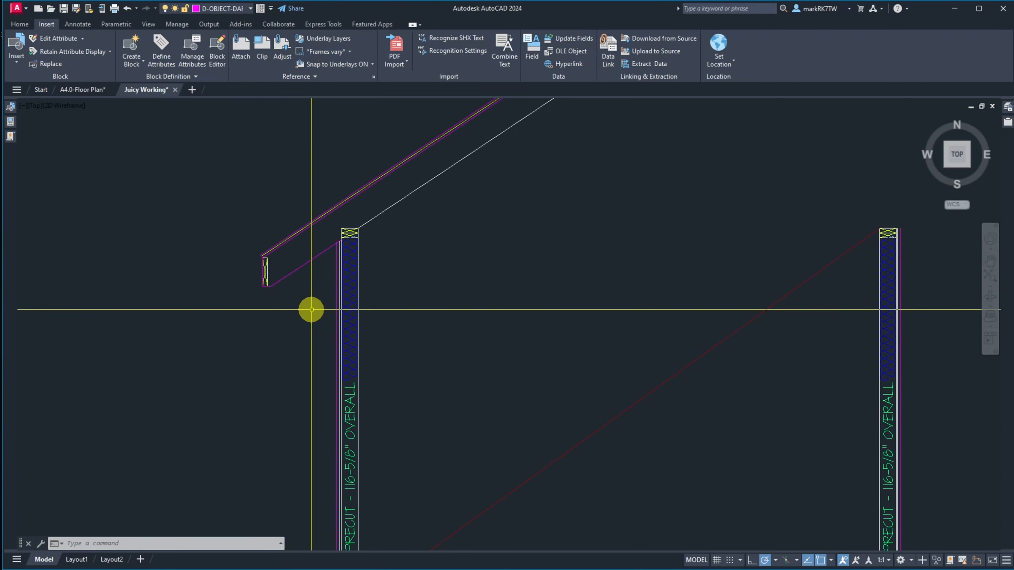
Mirror the rafter, sheathing lines, eave and 2x10 tail block about a vertical line through the red diagonal's midpoint, keeping the originals.
{"action": "scroll", "coordinate": [270, 270], "scroll_direction": "down", "scroll_amount": 4}
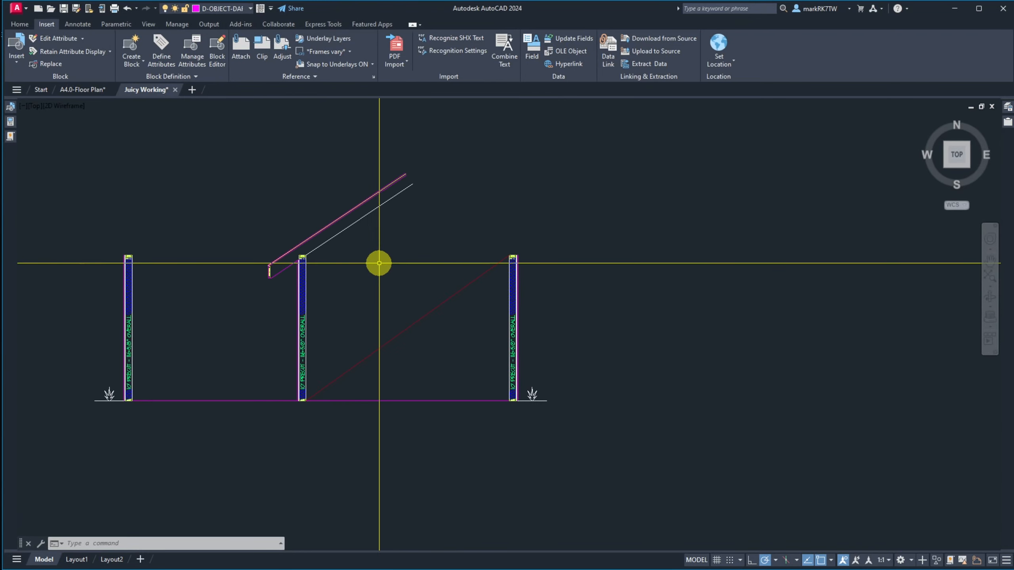
{"action": "type", "text": "MI"}
{"action": "key", "text": "Return"}
{"action": "left_click", "coordinate": [378, 263]}
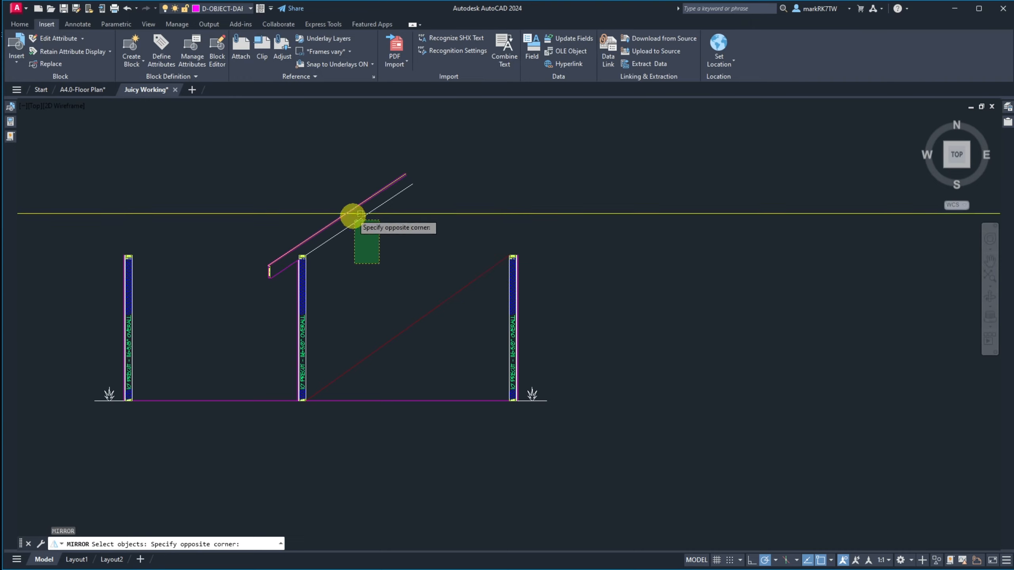
{"action": "left_click", "coordinate": [352, 212]}
{"action": "left_click", "coordinate": [285, 225]}
{"action": "left_click", "coordinate": [260, 289]}
{"action": "key", "text": "Return"}
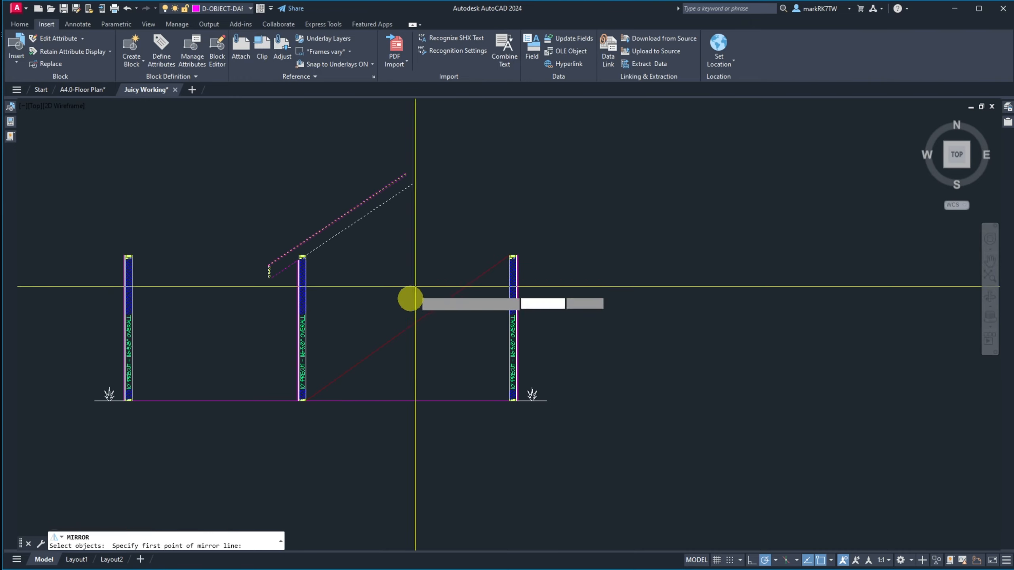
{"action": "left_click", "coordinate": [407, 329]}
{"action": "left_click", "coordinate": [408, 252]}
{"action": "key", "text": "Return"}
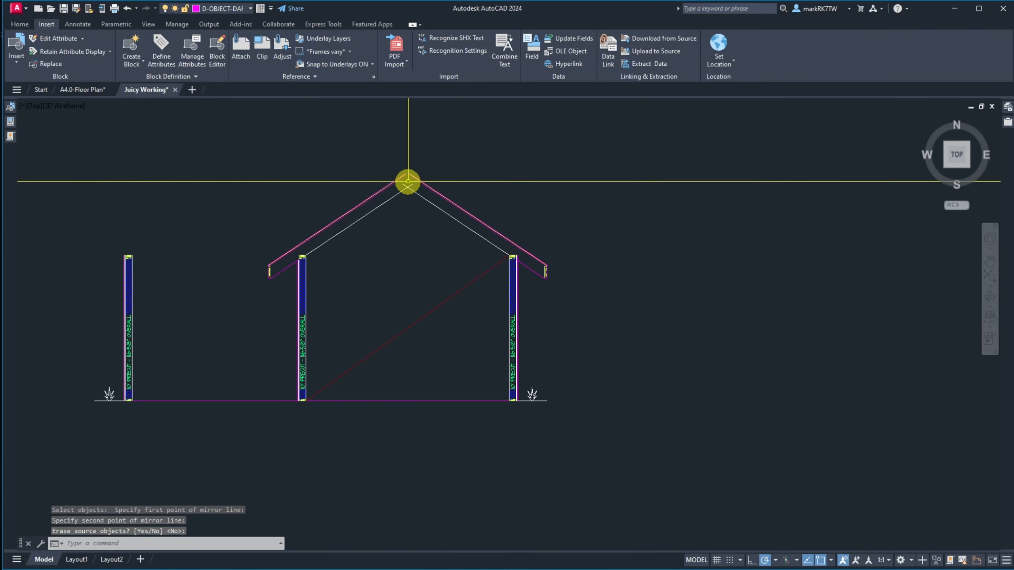
Join the three pairs of magenta and yellow sloping roof lines at the ridge using Chamfer with 0'-0" distances.
{"action": "scroll", "coordinate": [407, 180], "scroll_direction": "up", "scroll_amount": 5}
{"action": "type", "text": "c"}
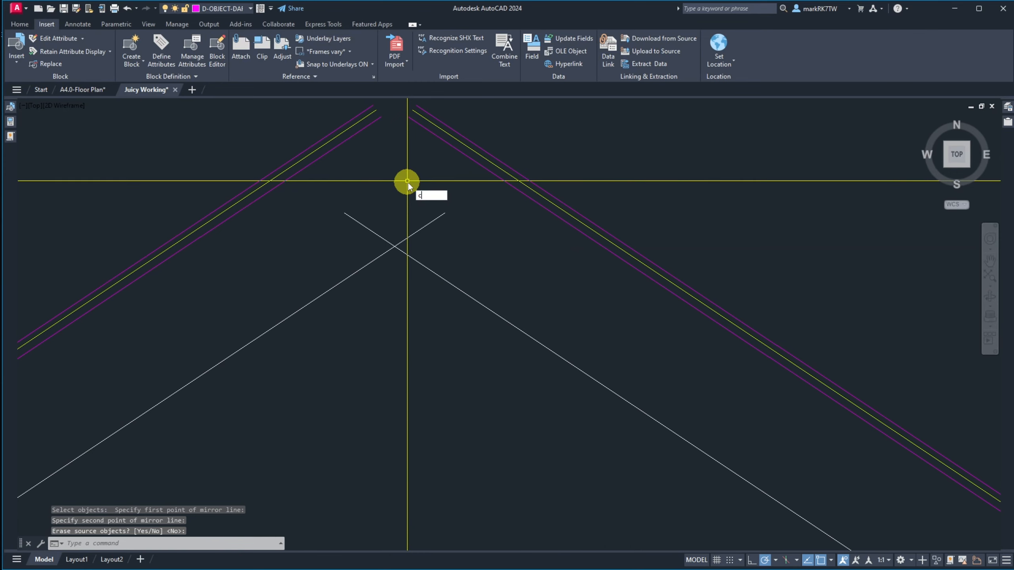
{"action": "type", "text": "ha"}
{"action": "key", "text": "Return"}
{"action": "left_click", "coordinate": [419, 109]}
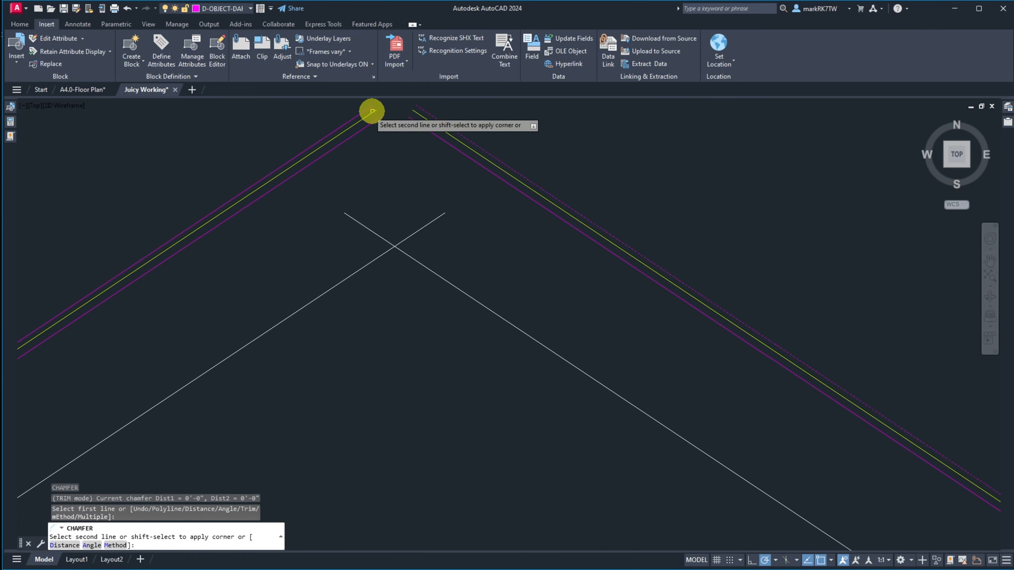
{"action": "left_click", "coordinate": [362, 113]}
{"action": "key", "text": "Return"}
{"action": "left_click", "coordinate": [369, 114]}
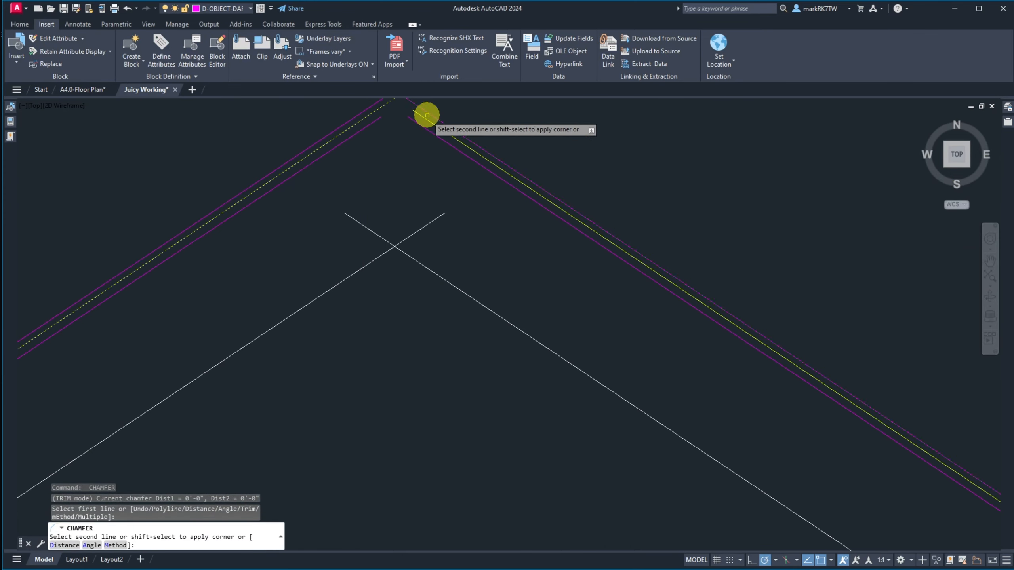
{"action": "left_click", "coordinate": [427, 115]}
{"action": "key", "text": "Return"}
{"action": "left_click", "coordinate": [421, 129]}
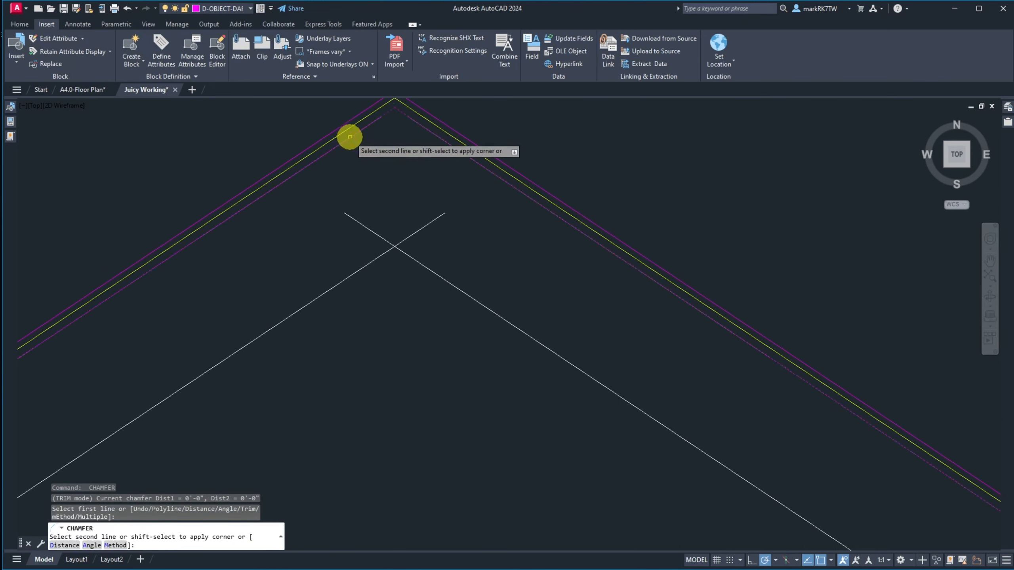
{"action": "left_click", "coordinate": [350, 137]}
Chamfer the two crossing white rafter lines below the ridge into a clean peak with 0'-0" distances.
{"action": "key", "text": "Return"}
{"action": "left_click", "coordinate": [371, 261]}
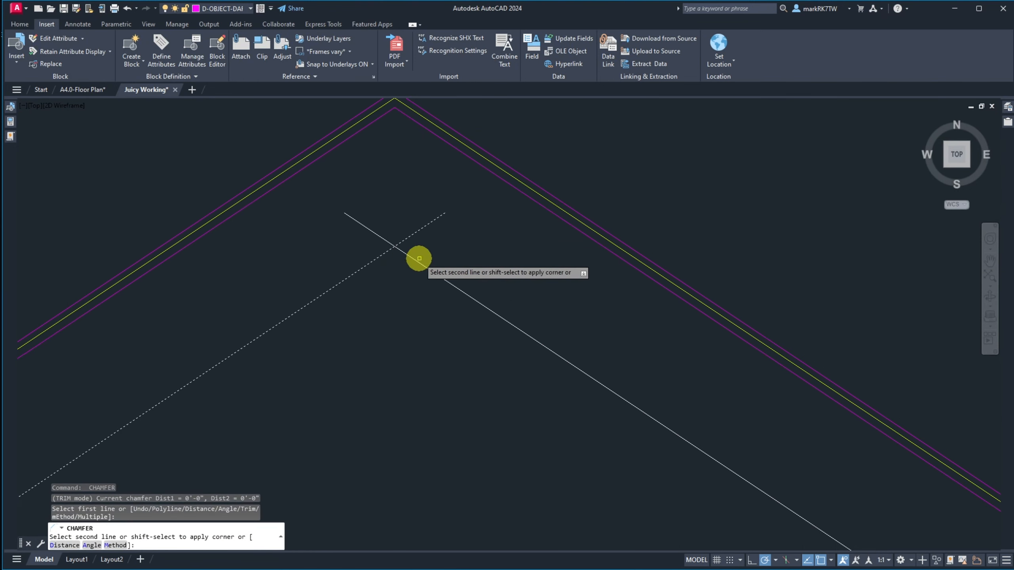
{"action": "left_click", "coordinate": [416, 261]}
{"action": "scroll", "coordinate": [386, 154], "scroll_direction": "down", "scroll_amount": 4}
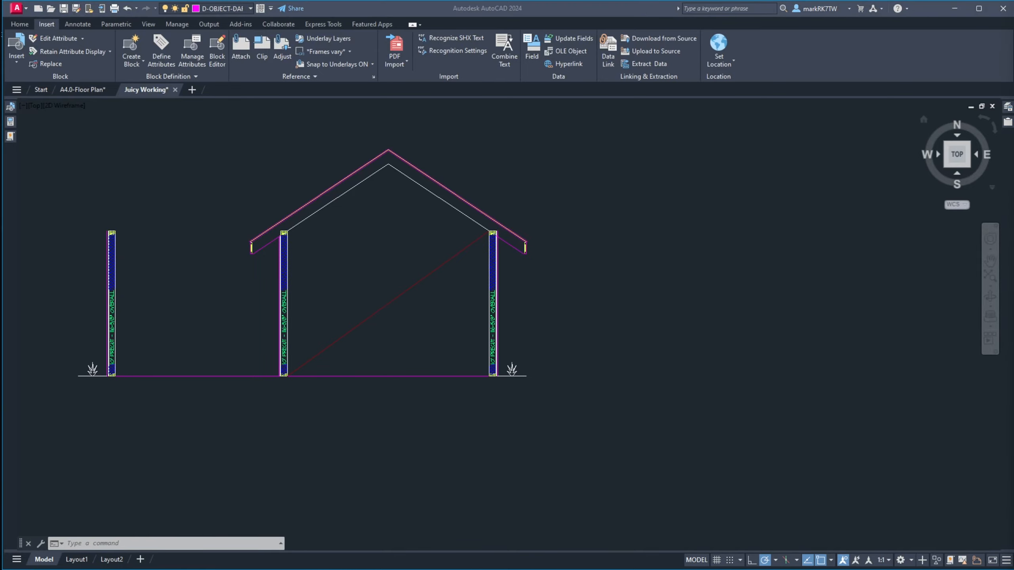
Switch to the PDF in the browser and examine the hand sketch of the new roof over the addition on page 1.
{"action": "left_click_drag", "start_coordinate": [1013, 76], "coordinate": [773, 15]}
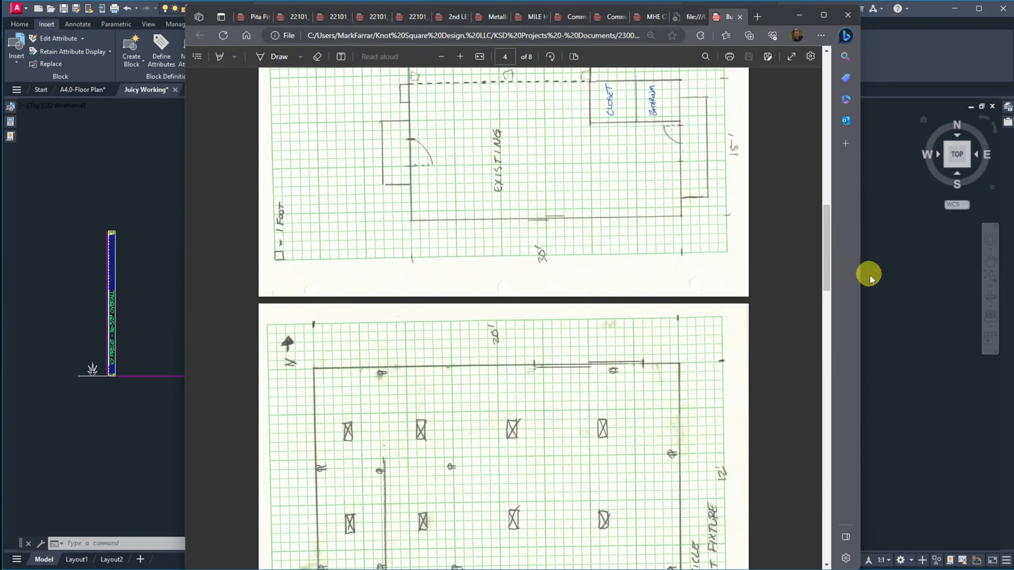
{"action": "left_click_drag", "start_coordinate": [827, 249], "coordinate": [807, 115]}
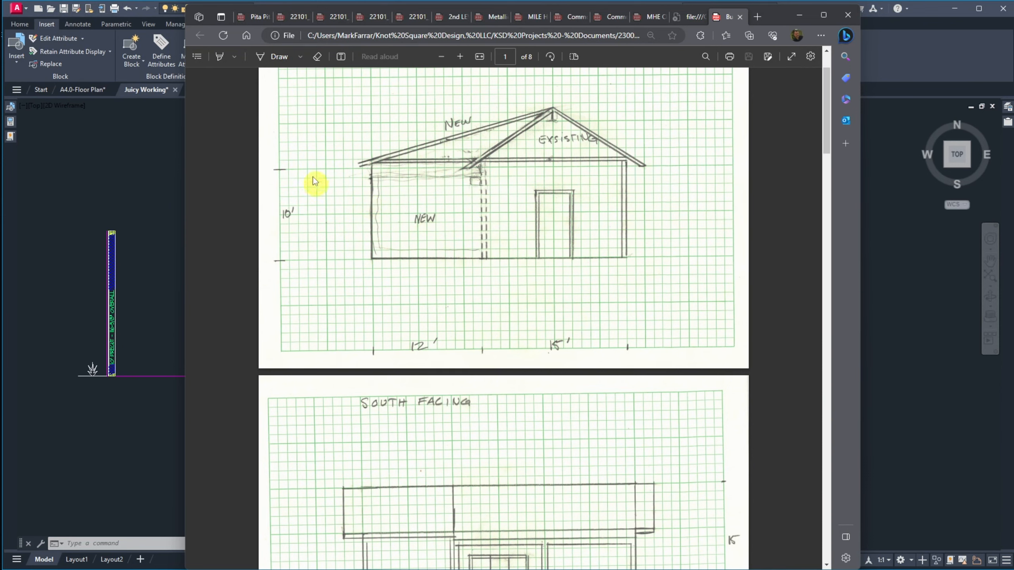
{"action": "left_click_drag", "start_coordinate": [776, 12], "coordinate": [1013, 13]}
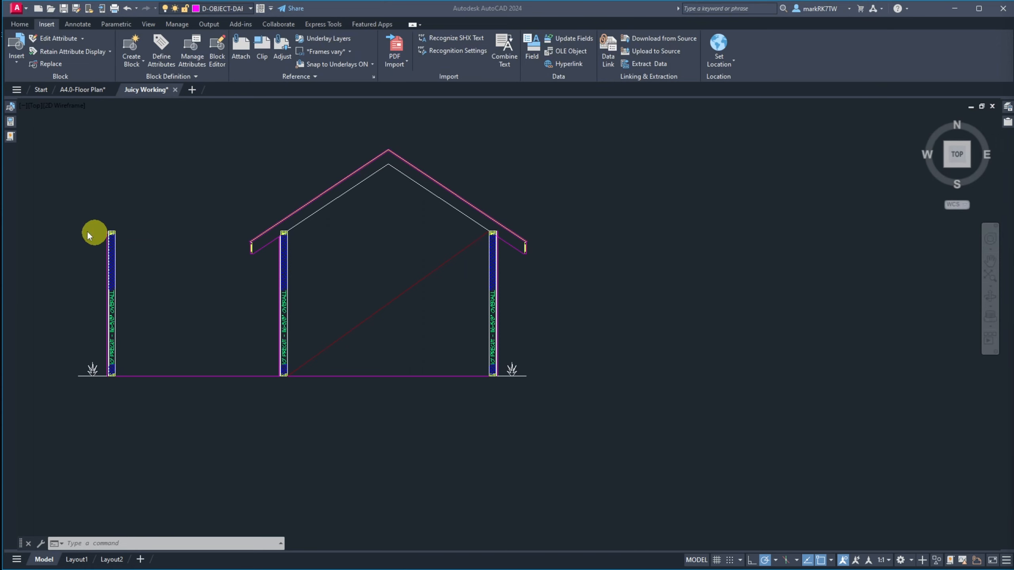
Draw a roof line from the existing gable's ridge peak to the leftmost wall's top outer corner.
{"action": "scroll", "coordinate": [70, 226], "scroll_direction": "up", "scroll_amount": 5}
{"action": "scroll", "coordinate": [416, 225], "scroll_direction": "down", "scroll_amount": 5}
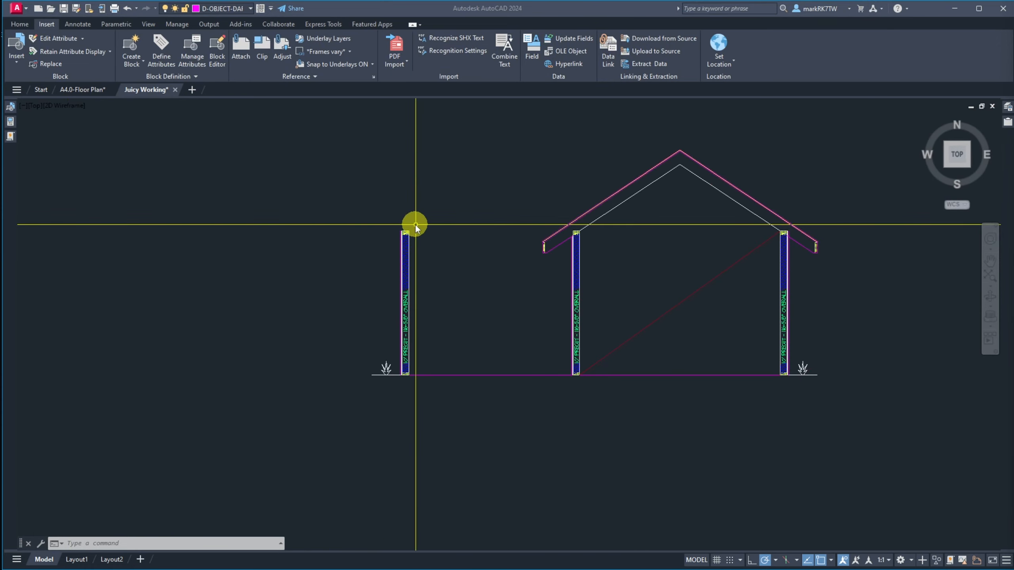
{"action": "scroll", "coordinate": [577, 198], "scroll_direction": "up", "scroll_amount": 2}
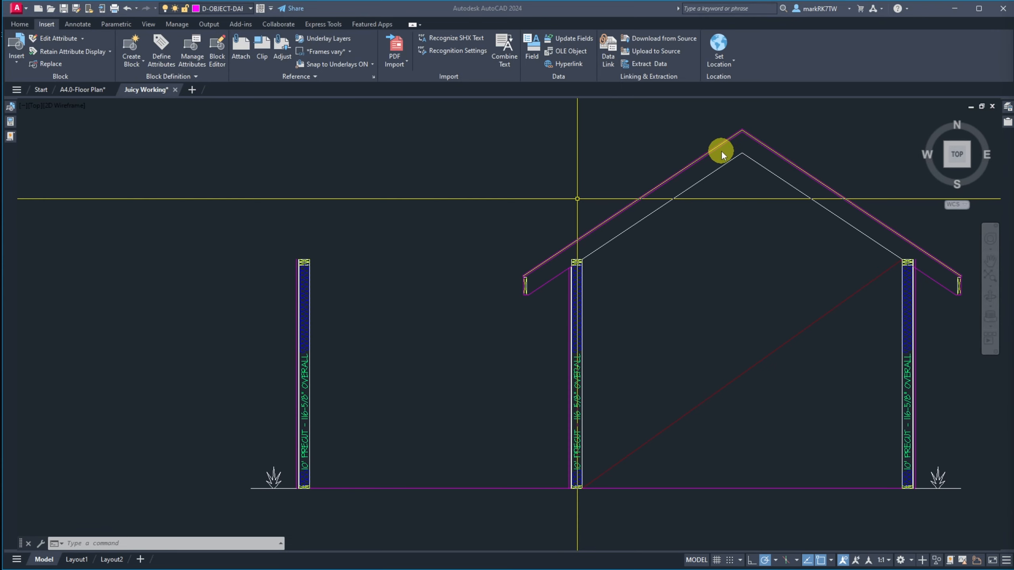
{"action": "type", "text": "l"}
{"action": "key", "text": "Return"}
{"action": "left_click", "coordinate": [746, 129]}
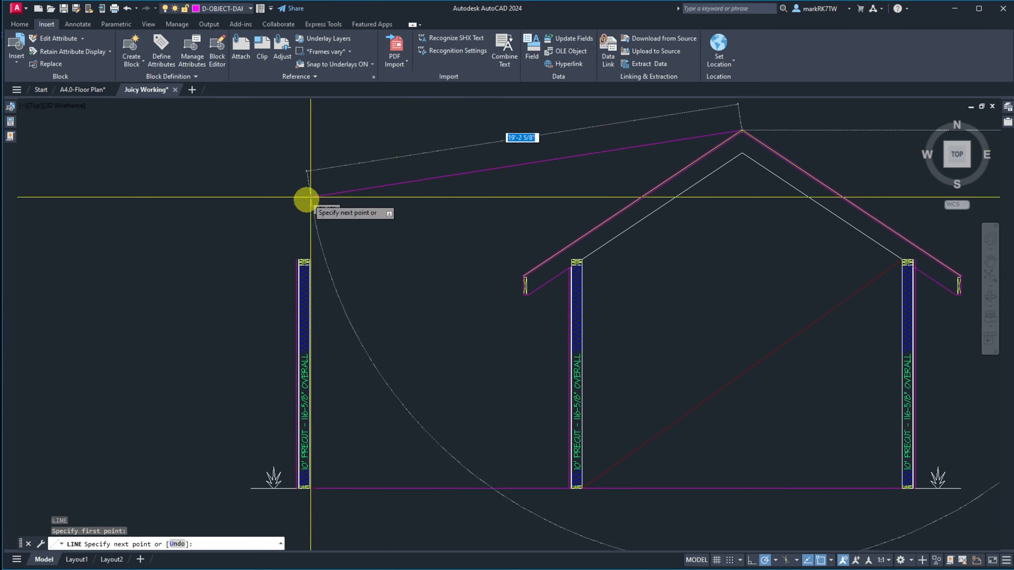
{"action": "left_click", "coordinate": [298, 258]}
{"action": "key", "text": "Escape"}
Examine where the new roof line meets the leftmost wall's top plates and how it runs to the existing ridge.
{"action": "scroll", "coordinate": [264, 210], "scroll_direction": "up", "scroll_amount": 5}
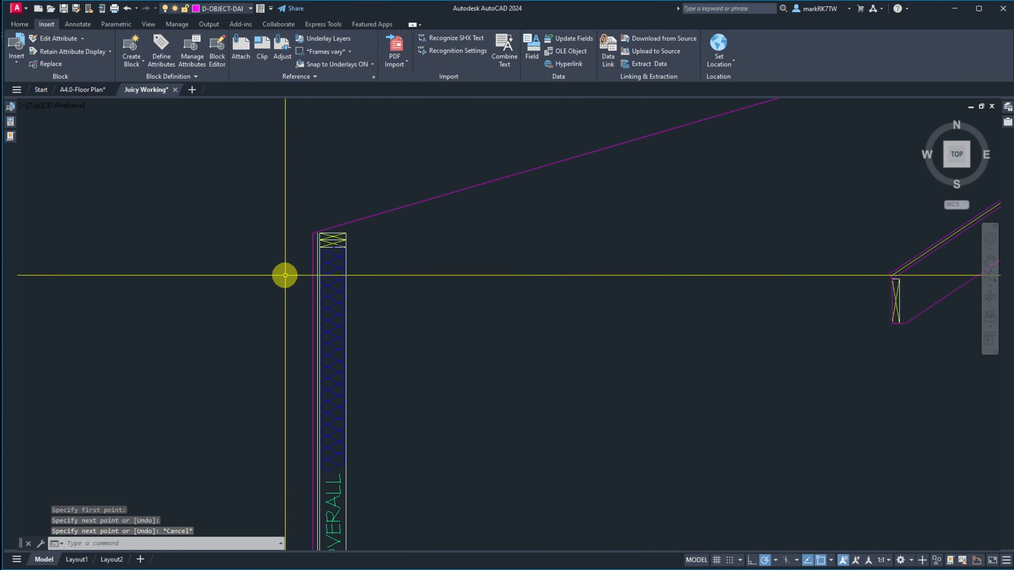
{"action": "scroll", "coordinate": [292, 239], "scroll_direction": "down", "scroll_amount": 5}
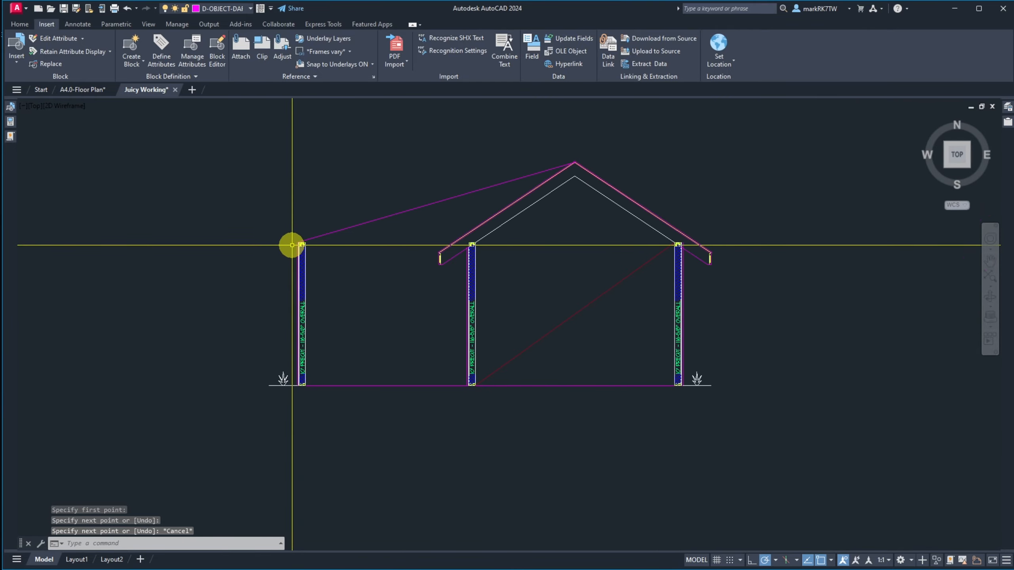
{"action": "scroll", "coordinate": [304, 240], "scroll_direction": "up", "scroll_amount": 6}
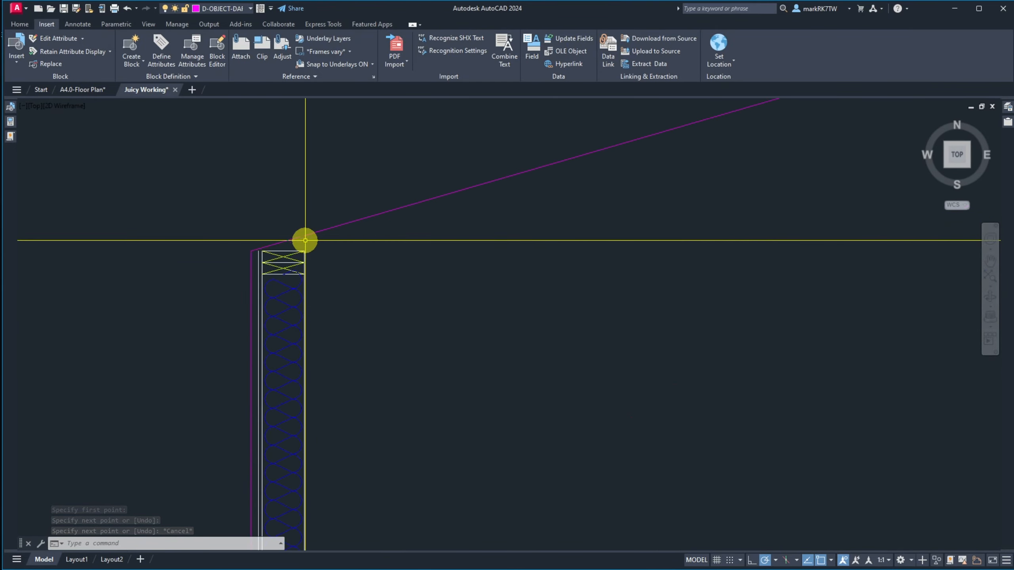
{"action": "scroll", "coordinate": [380, 296], "scroll_direction": "down", "scroll_amount": 6}
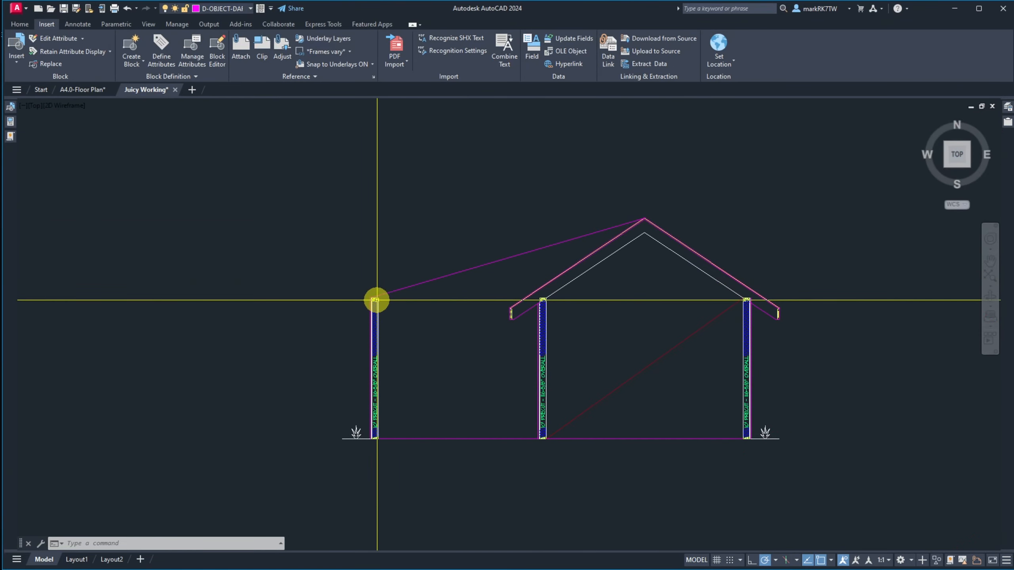
{"action": "scroll", "coordinate": [376, 299], "scroll_direction": "up", "scroll_amount": 4}
{"action": "left_click", "coordinate": [377, 300]}
{"action": "key", "text": "Escape"}
{"action": "scroll", "coordinate": [453, 161], "scroll_direction": "down", "scroll_amount": 4}
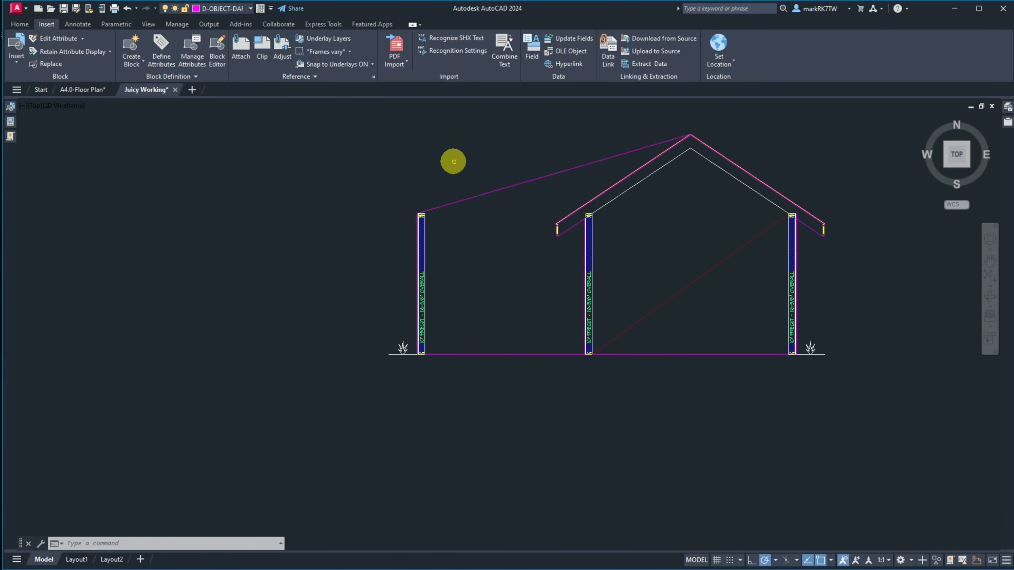
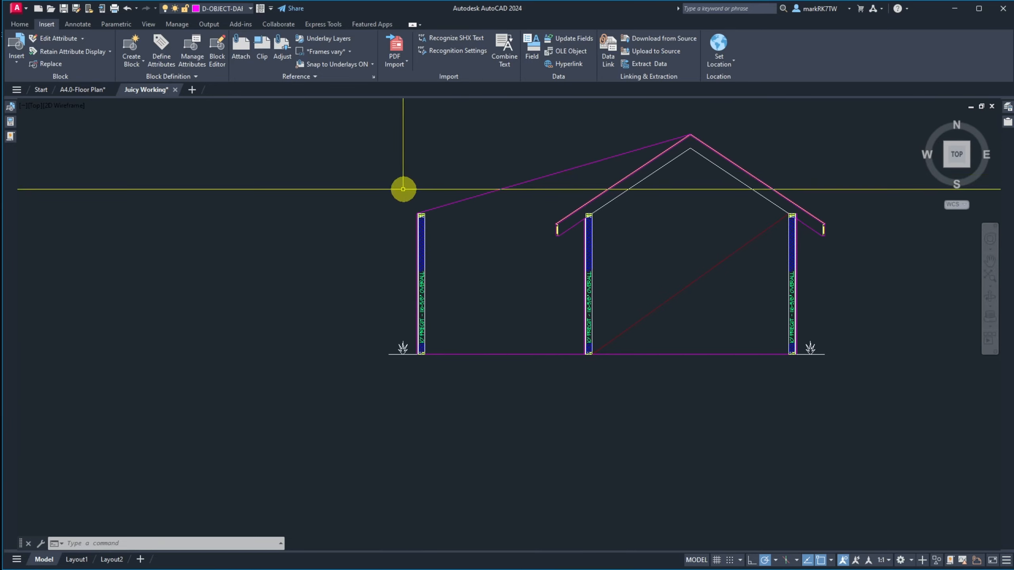
Try to stretch the new roof line's lower end by 8 inches from the leftmost wall's top outer corner.
{"action": "scroll", "coordinate": [399, 188], "scroll_direction": "up", "scroll_amount": 8}
{"action": "scroll", "coordinate": [428, 217], "scroll_direction": "down", "scroll_amount": 4}
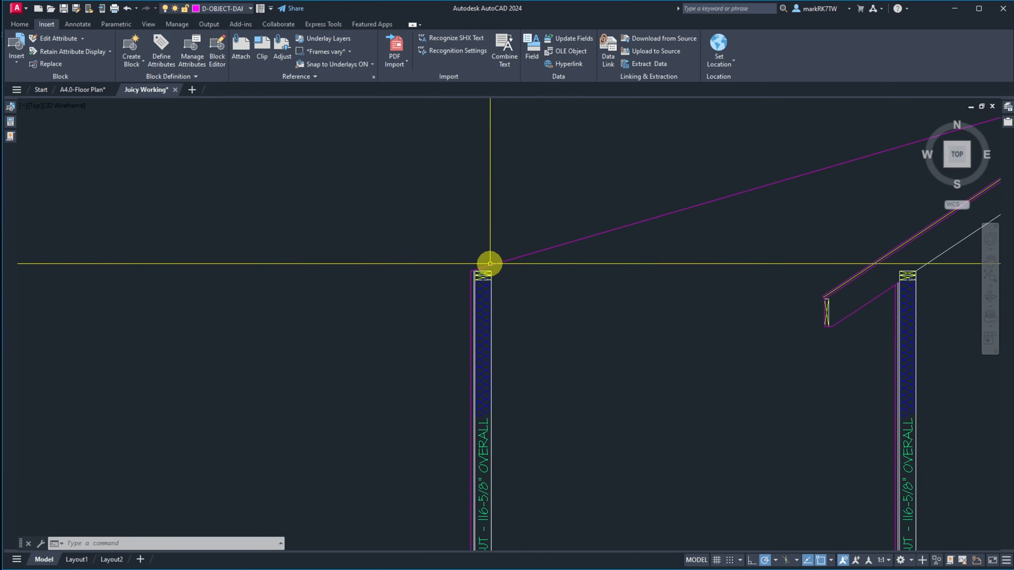
{"action": "left_click", "coordinate": [489, 263]}
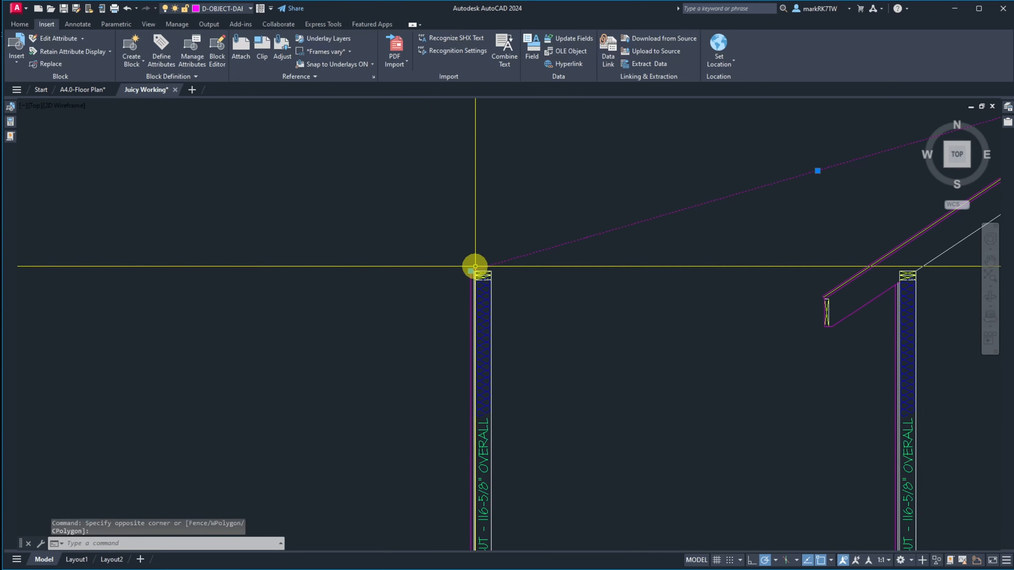
{"action": "scroll", "coordinate": [478, 264], "scroll_direction": "up", "scroll_amount": 4}
{"action": "left_click", "coordinate": [437, 294]}
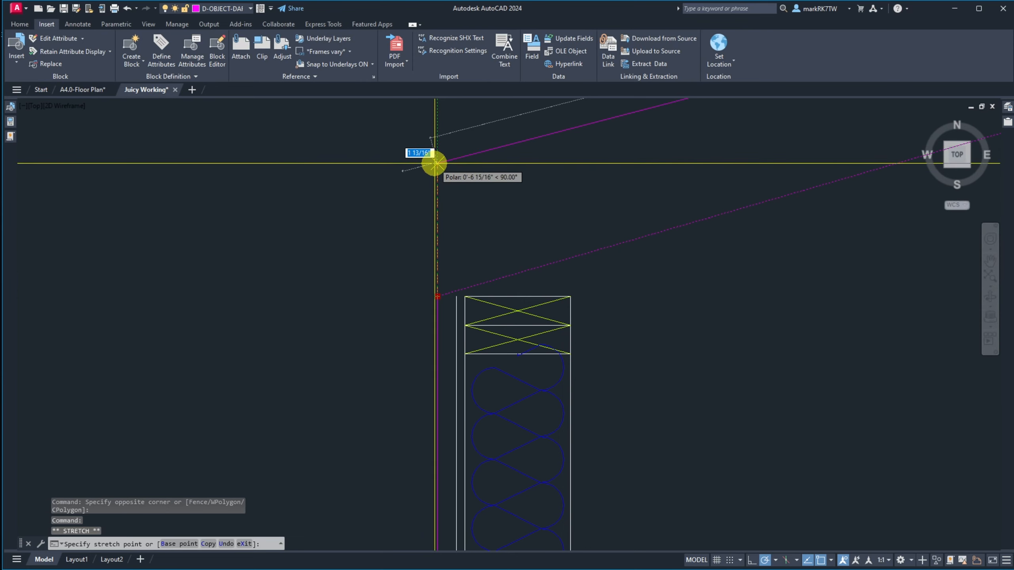
{"action": "type", "text": "8"}
{"action": "key", "text": "Return"}
{"action": "scroll", "coordinate": [426, 216], "scroll_direction": "down", "scroll_amount": 5}
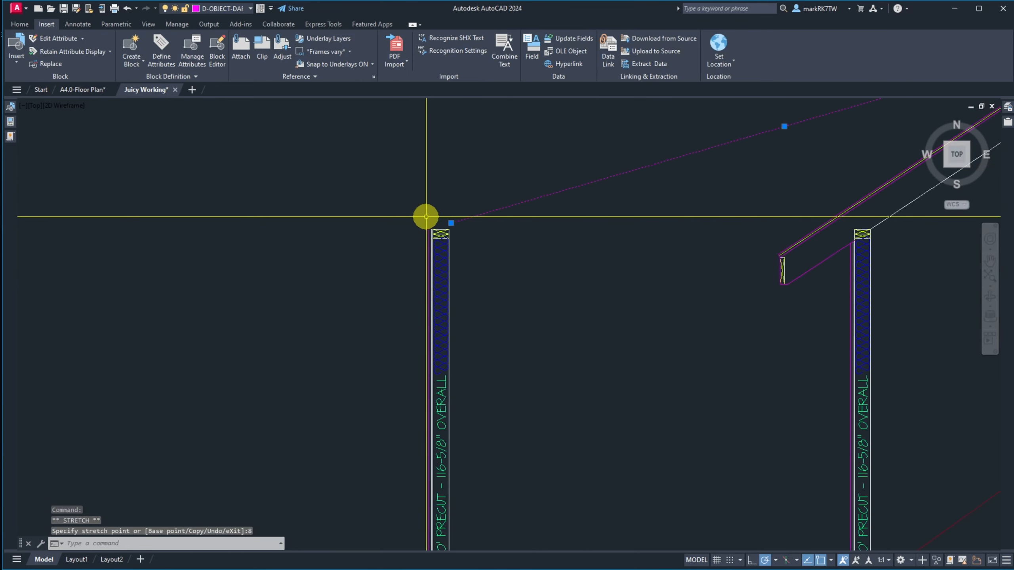
{"action": "scroll", "coordinate": [550, 307], "scroll_direction": "down", "scroll_amount": 2}
{"action": "scroll", "coordinate": [550, 301], "scroll_direction": "up", "scroll_amount": 4}
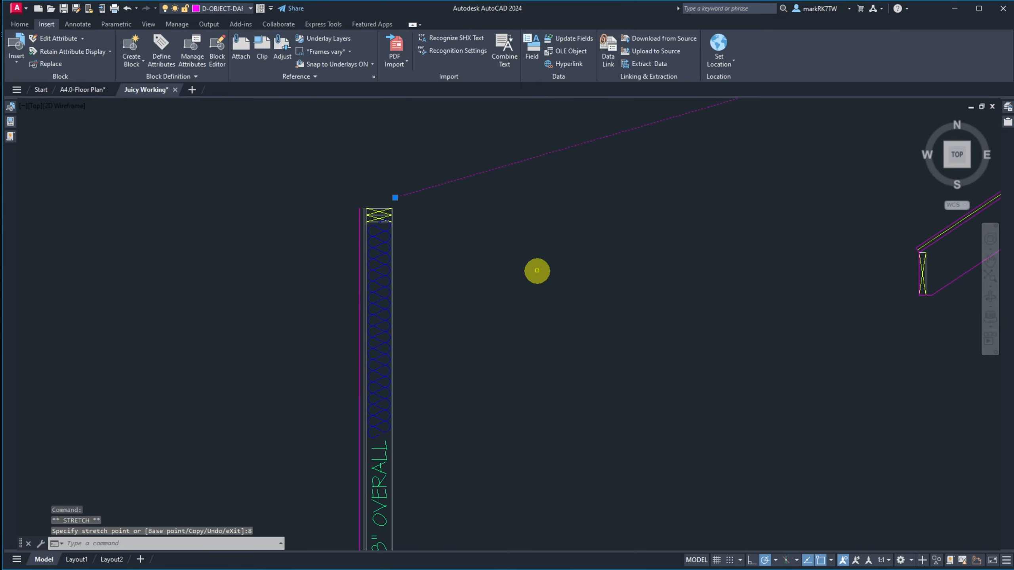
{"action": "key", "text": "Escape"}
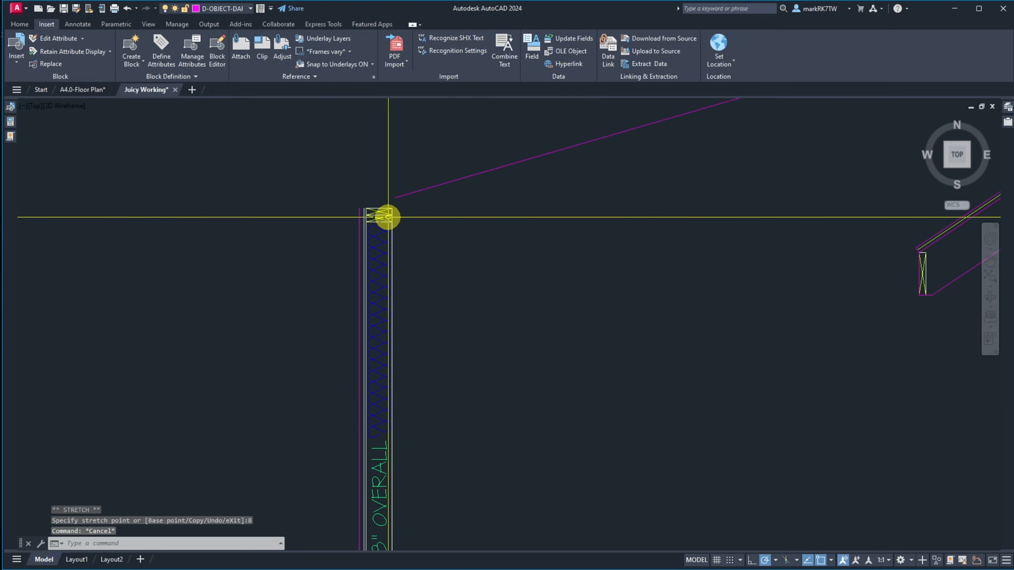
Draw a horizontal construction line along the leftmost wall's top plate and stretch the roof line's lower end to the wall's top outer corner.
{"action": "type", "text": "xl"}
{"action": "key", "text": "Return"}
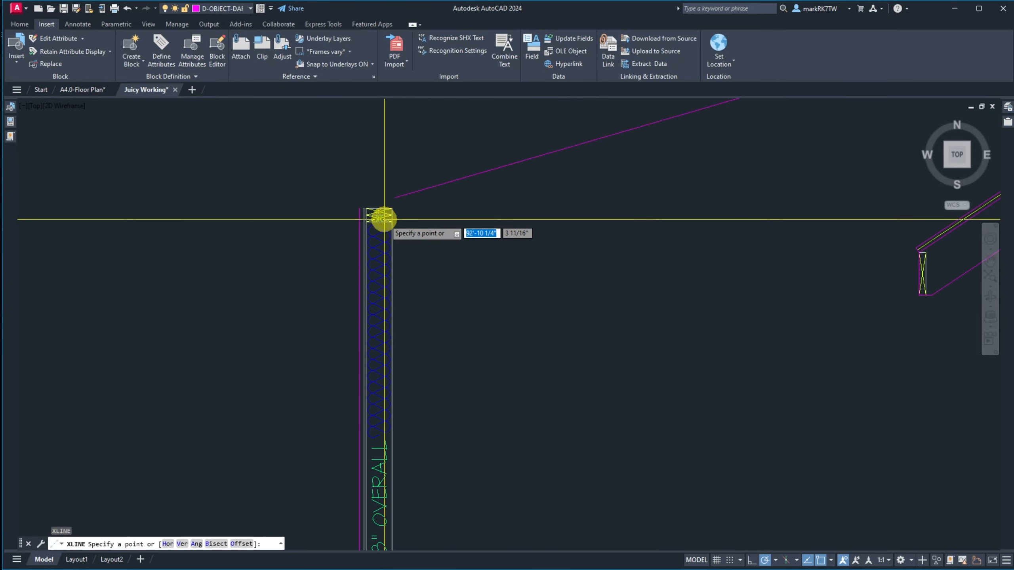
{"action": "type", "text": "h"}
{"action": "key", "text": "Return"}
{"action": "left_click", "coordinate": [380, 208]}
{"action": "key", "text": "Return"}
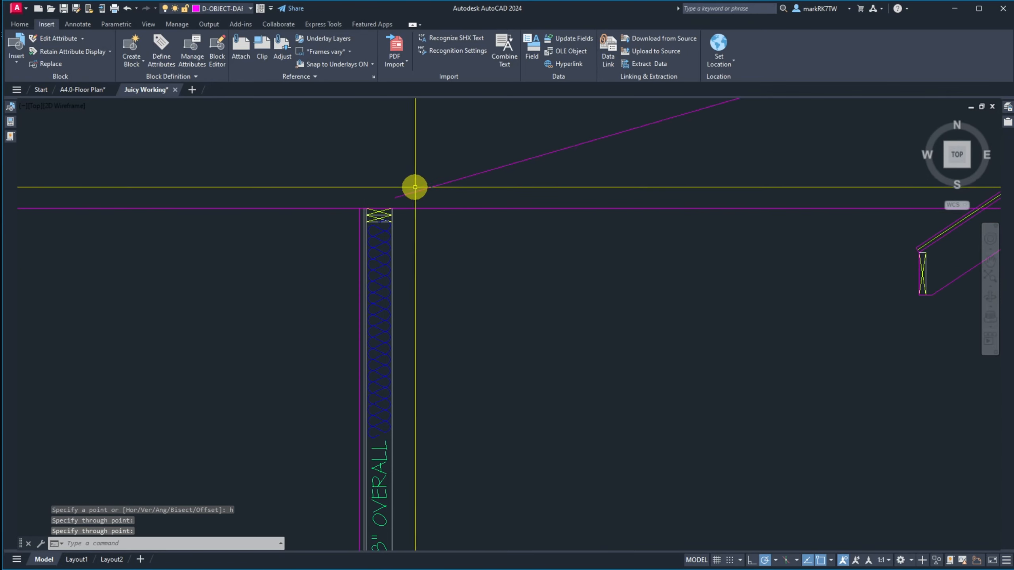
{"action": "left_click", "coordinate": [395, 197]}
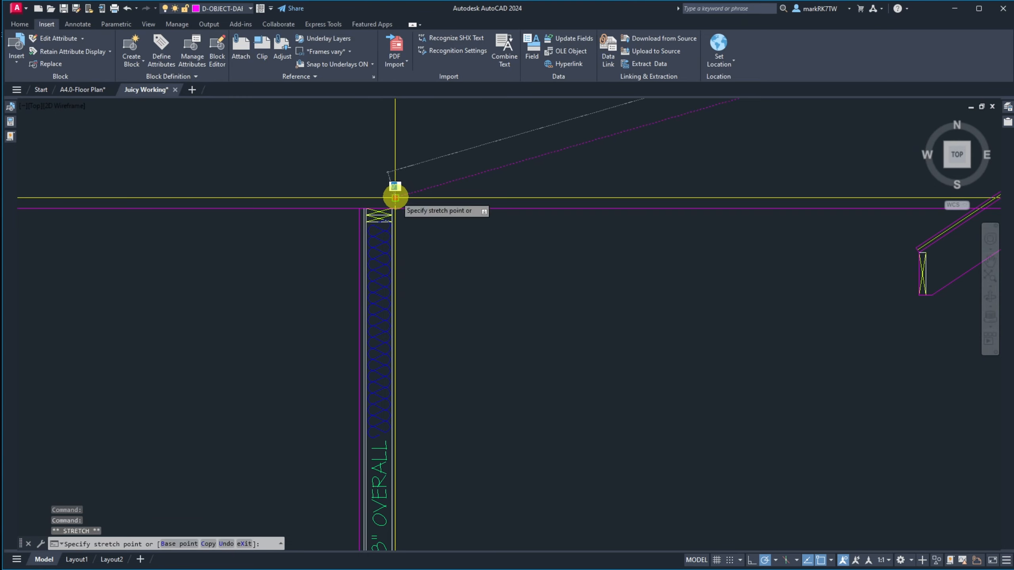
{"action": "left_click", "coordinate": [361, 207]}
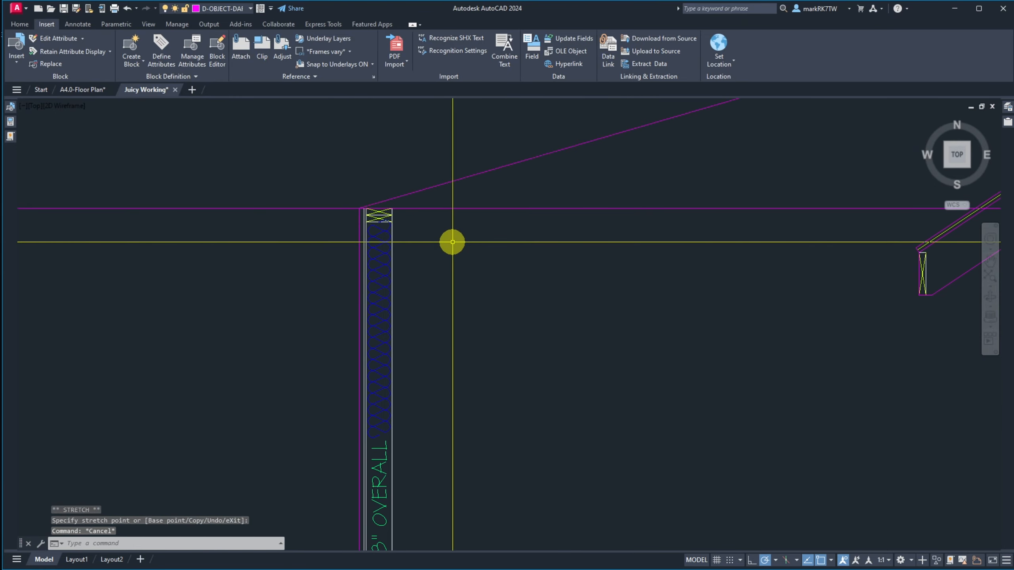
Offset the horizontal construction line 8 inches upward and stretch the roof line's lower end vertically from the wall corner to it.
{"action": "type", "text": "o"}
{"action": "key", "text": "Return"}
{"action": "type", "text": "8"}
{"action": "key", "text": "Return"}
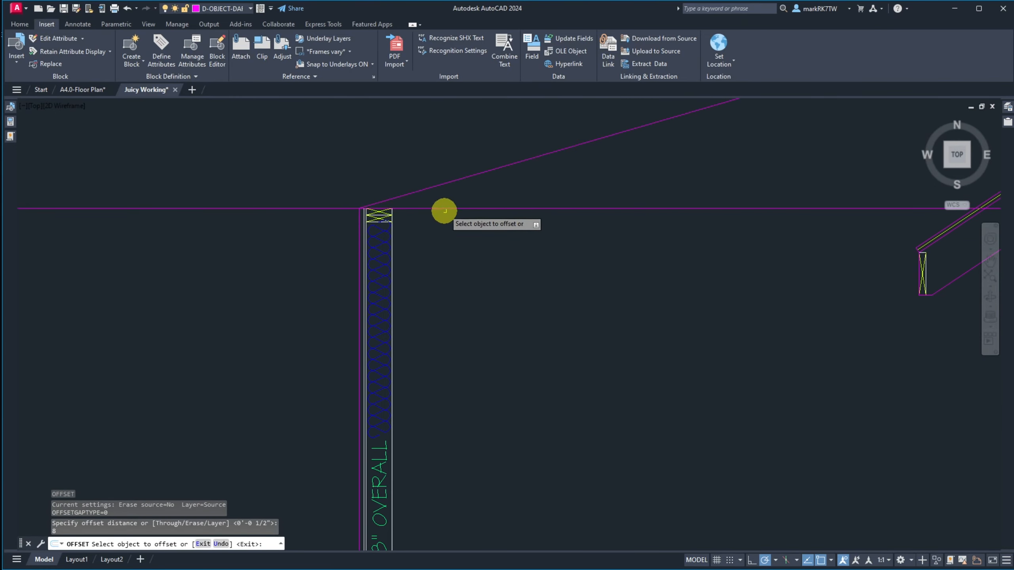
{"action": "left_click", "coordinate": [444, 207]}
{"action": "left_click", "coordinate": [441, 179]}
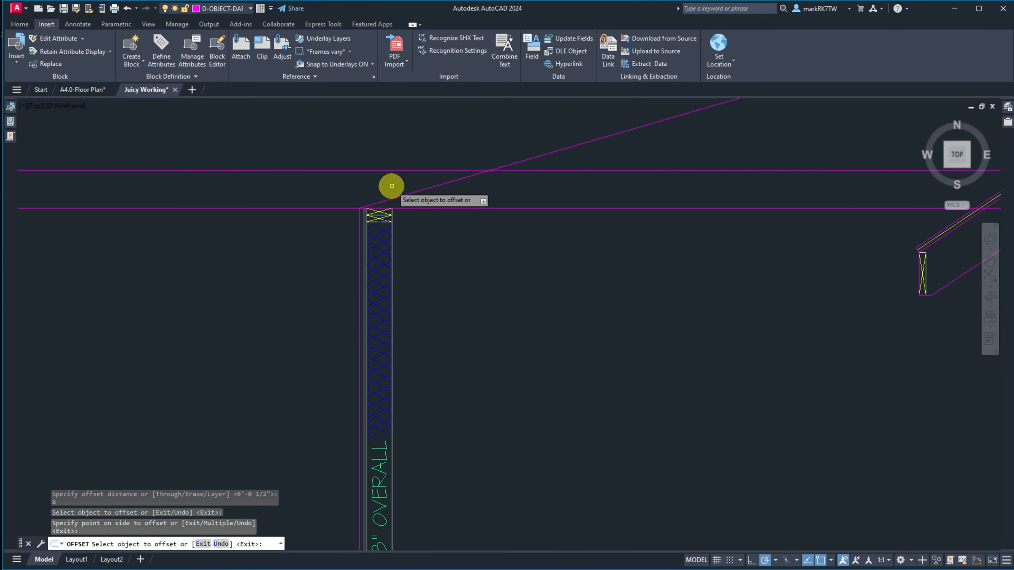
{"action": "key", "text": "Return"}
{"action": "left_click", "coordinate": [359, 208]}
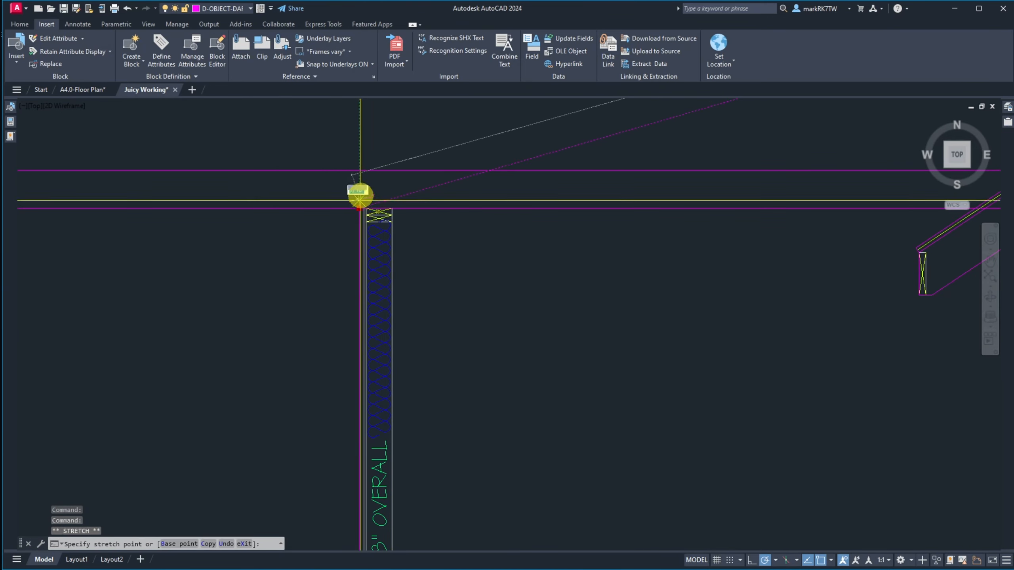
{"action": "key", "text": "Escape"}
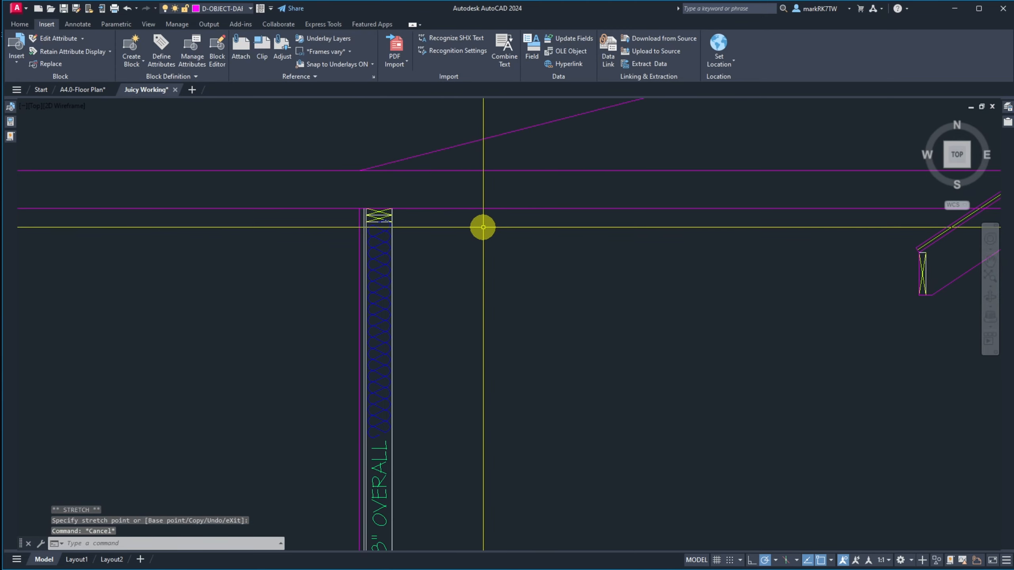
Inspect the middle wall's eave against the construction lines and switch to the OneNote page Pics from Owner to view the existing building.
{"action": "scroll", "coordinate": [494, 239], "scroll_direction": "down", "scroll_amount": 6}
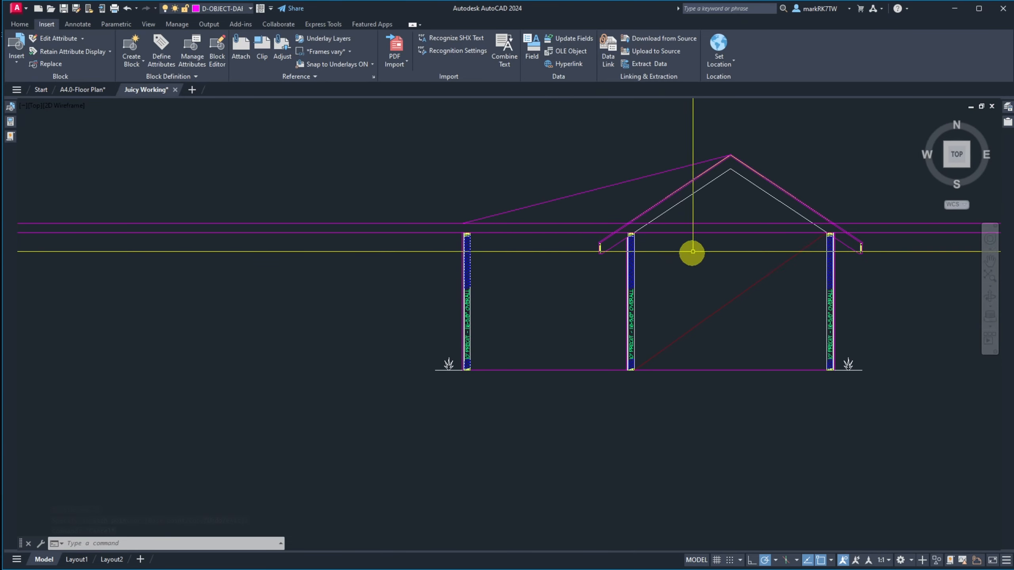
{"action": "scroll", "coordinate": [678, 230], "scroll_direction": "up", "scroll_amount": 8}
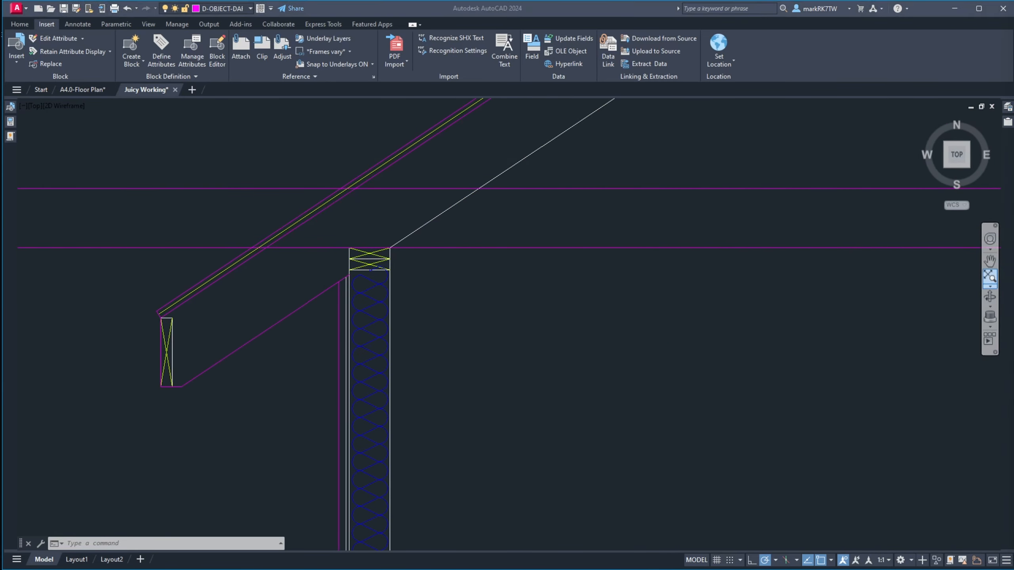
{"action": "left_click_drag", "start_coordinate": [1013, 8], "coordinate": [844, 37]}
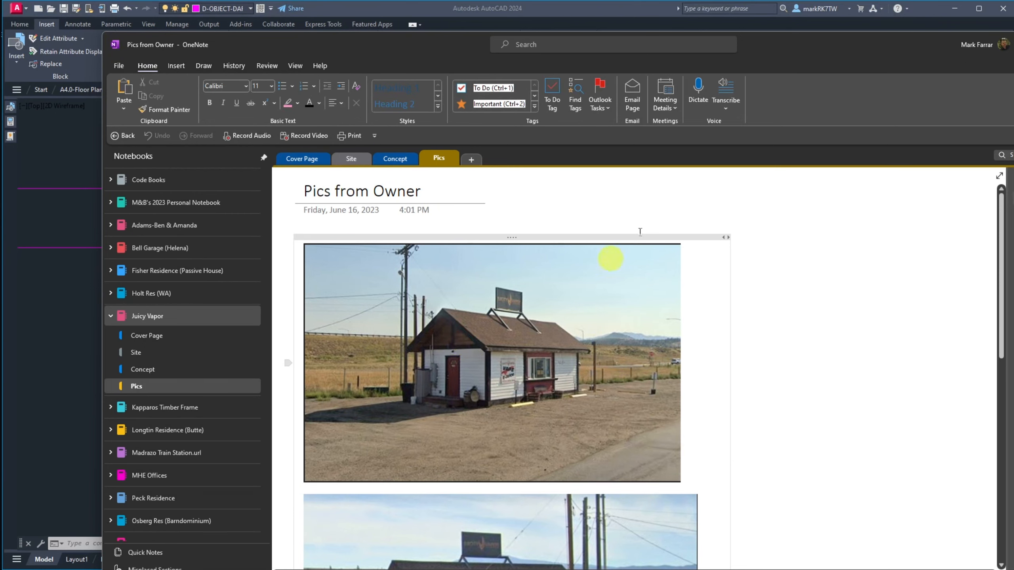
Return to the AutoCAD section drawing and delete the upper of the two horizontal lines crossing the gable roof.
{"action": "left_click_drag", "start_coordinate": [834, 43], "coordinate": [1013, 44]}
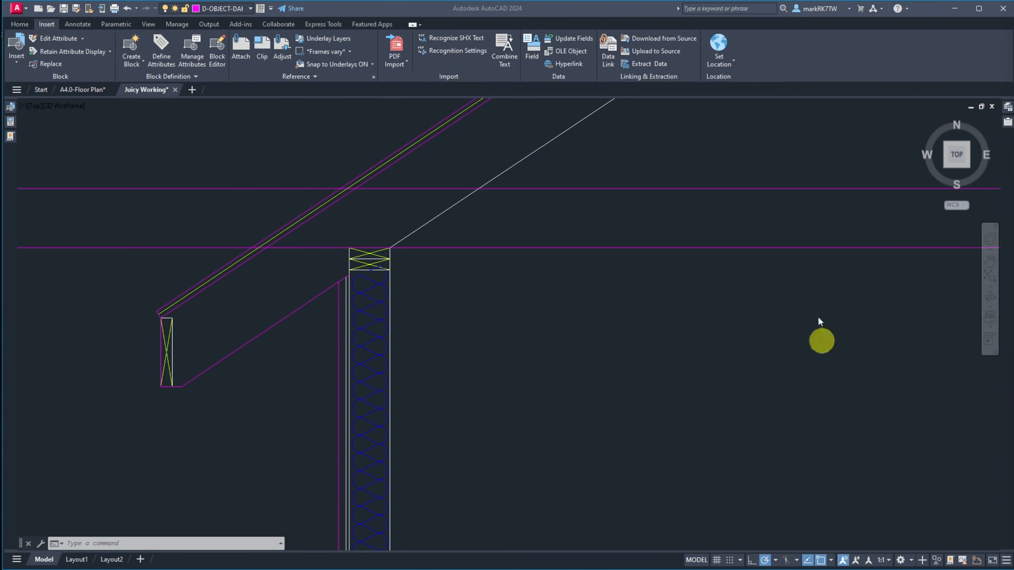
{"action": "scroll", "coordinate": [249, 254], "scroll_direction": "down", "scroll_amount": 4}
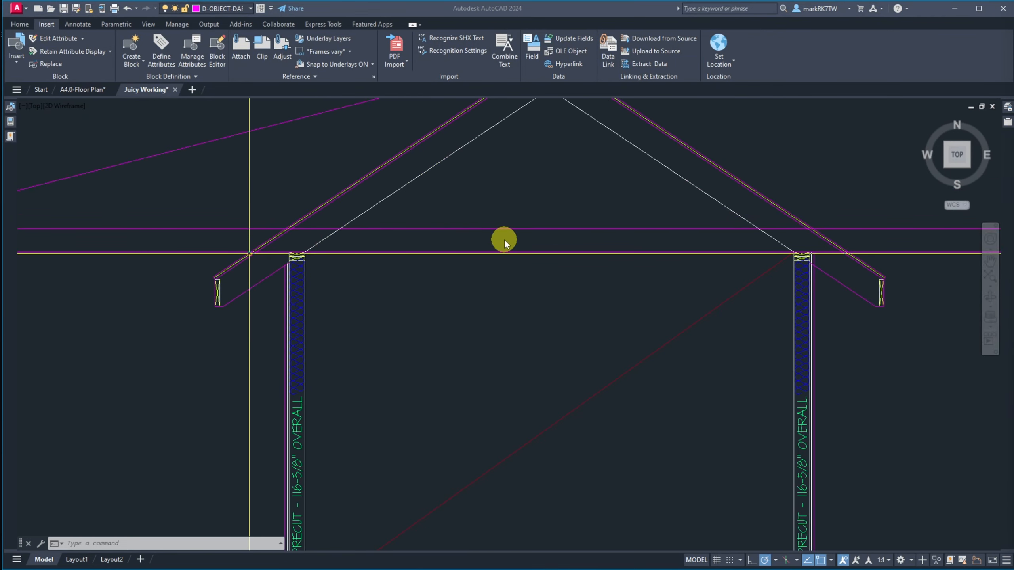
{"action": "left_click", "coordinate": [529, 235]}
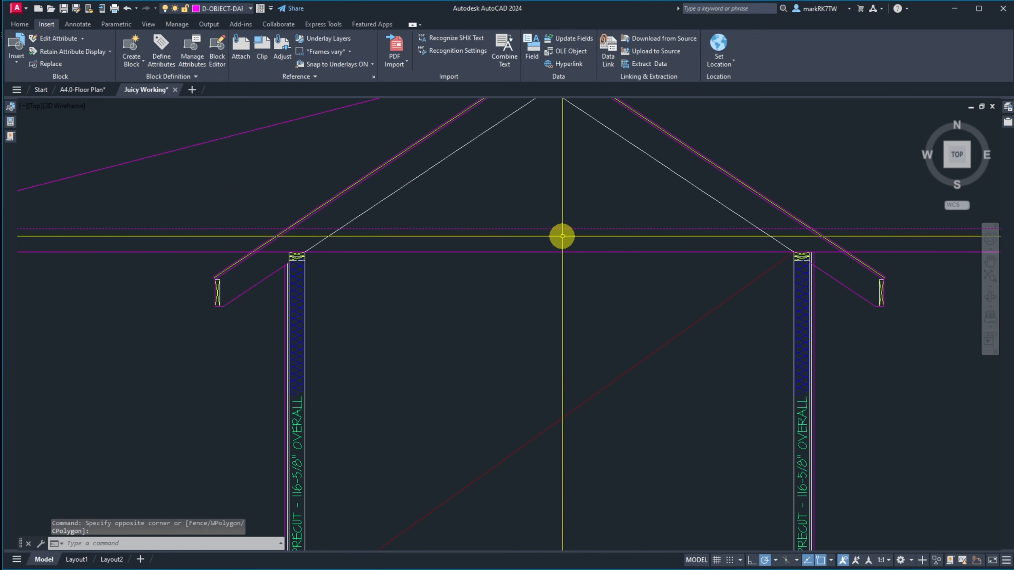
{"action": "key", "text": "Delete"}
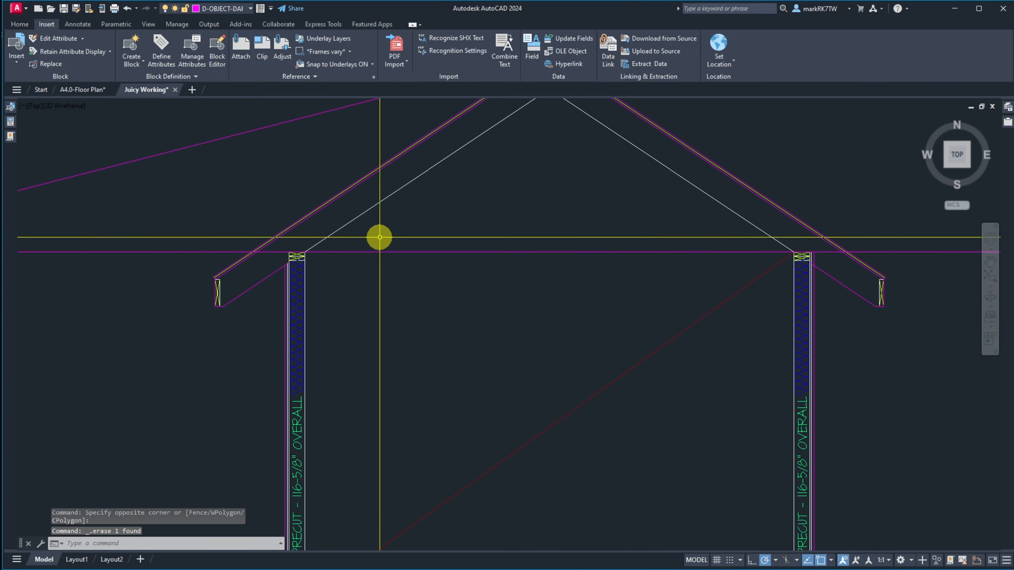
Trim the remaining horizontal line back to the outer edge of the gable's left wall top plate.
{"action": "type", "text": "tr"}
{"action": "key", "text": "Return"}
{"action": "scroll", "coordinate": [292, 244], "scroll_direction": "up", "scroll_amount": 8}
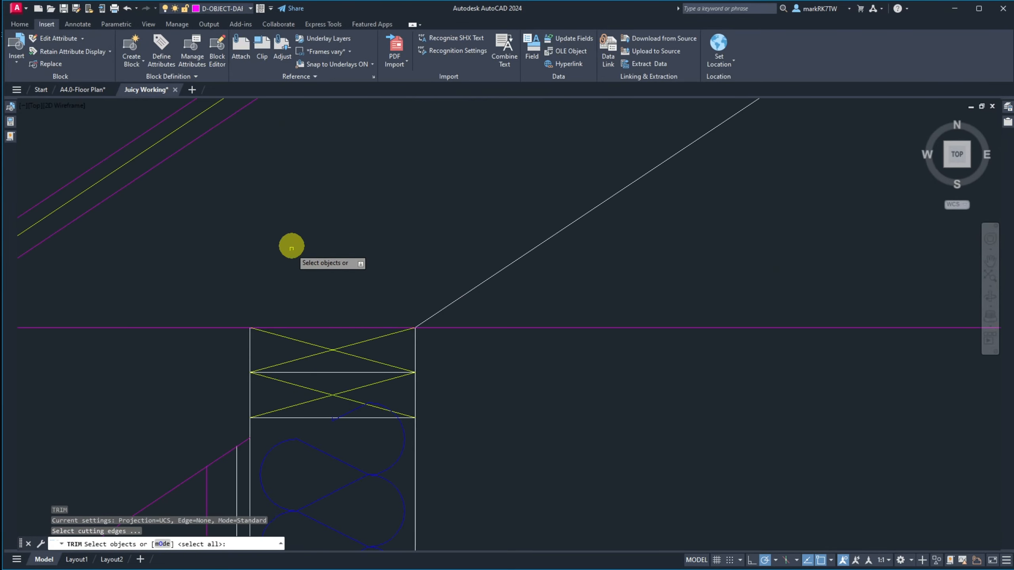
{"action": "left_click", "coordinate": [249, 350]}
{"action": "key", "text": "Return"}
{"action": "left_click", "coordinate": [241, 337]}
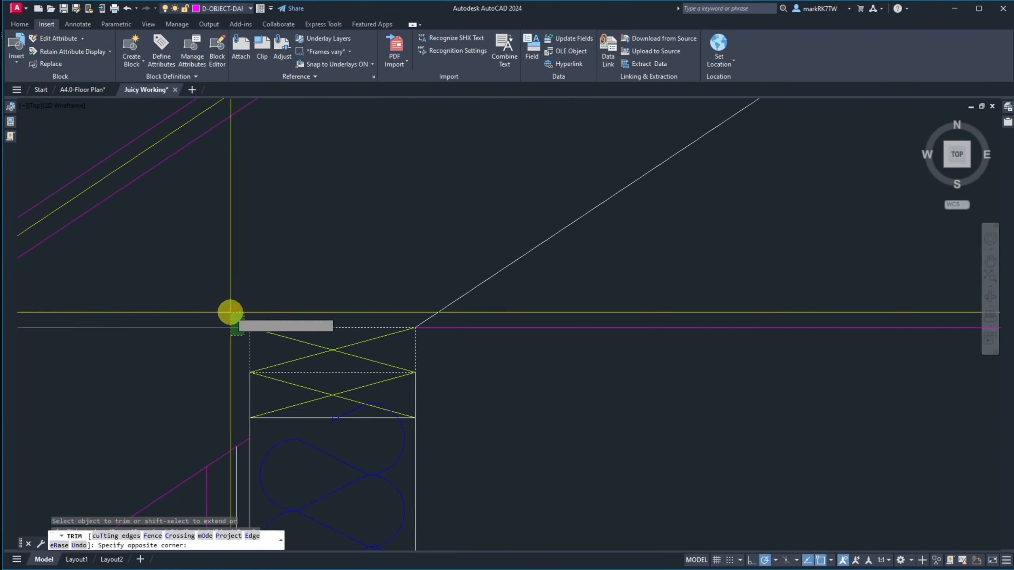
{"action": "left_click", "coordinate": [228, 313]}
{"action": "key", "text": "Return"}
Trim the horizontal line's overhang beyond the outer edge of the gable's right wall top plate.
{"action": "scroll", "coordinate": [195, 323], "scroll_direction": "down", "scroll_amount": 10}
{"action": "scroll", "coordinate": [367, 335], "scroll_direction": "up", "scroll_amount": 2}
{"action": "scroll", "coordinate": [366, 335], "scroll_direction": "up", "scroll_amount": 8}
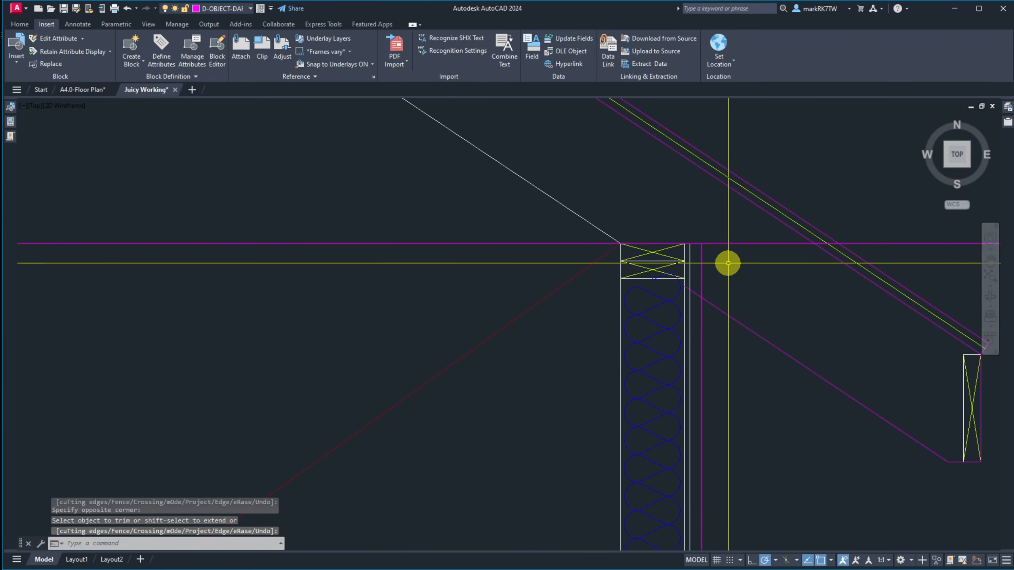
{"action": "type", "text": "tr"}
{"action": "key", "text": "Return"}
{"action": "left_click", "coordinate": [686, 249]}
{"action": "left_click", "coordinate": [723, 244]}
{"action": "left_click", "coordinate": [718, 235]}
{"action": "key", "text": "Return"}
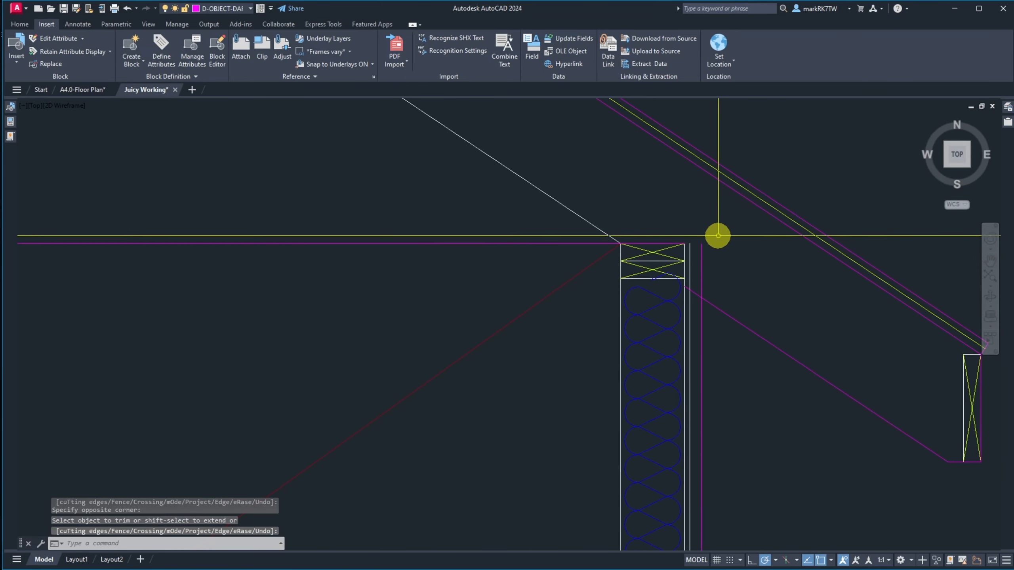
{"action": "scroll", "coordinate": [733, 251], "scroll_direction": "down", "scroll_amount": 10}
{"action": "scroll", "coordinate": [613, 260], "scroll_direction": "up", "scroll_amount": 2}
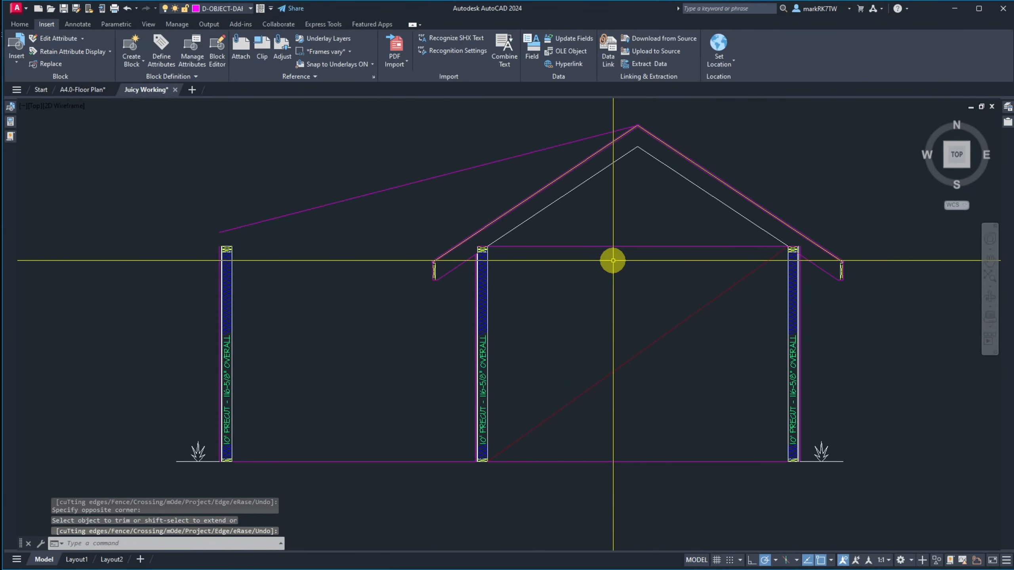
{"action": "type", "text": "o"}
{"action": "key", "text": "Return"}
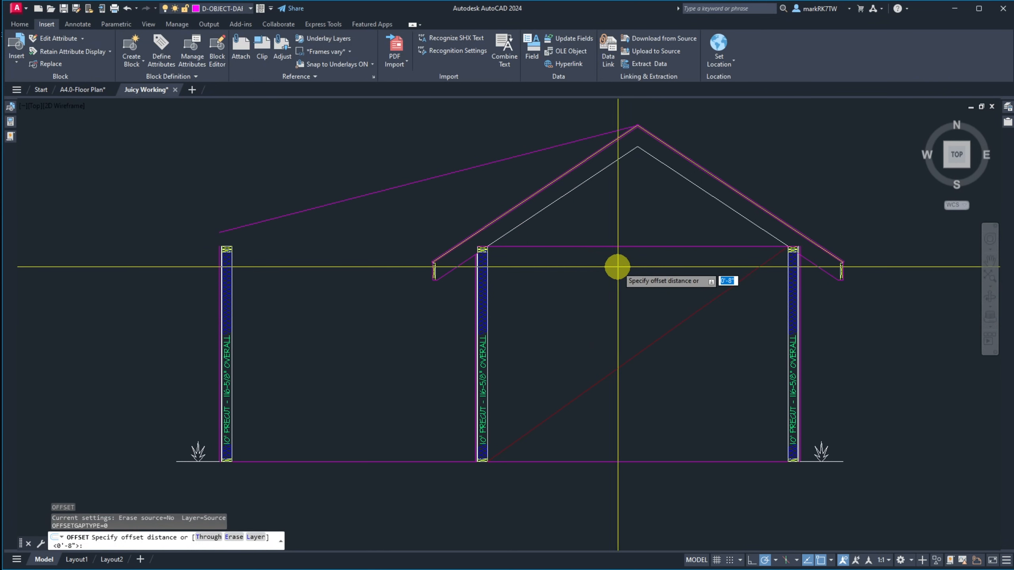
{"action": "type", "text": "7.25"}
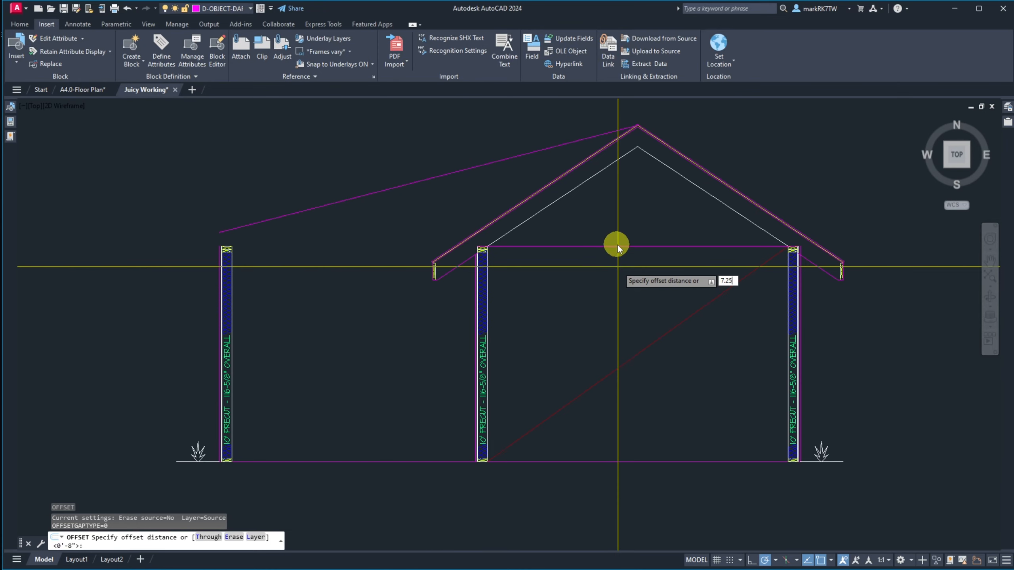
{"action": "left_click", "coordinate": [638, 256]}
{"action": "left_click", "coordinate": [637, 246]}
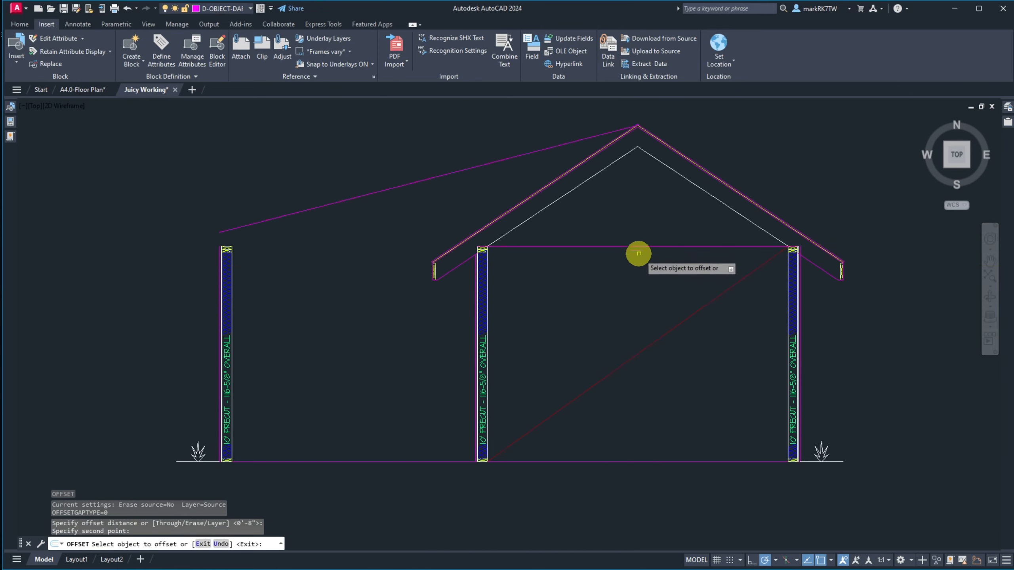
{"action": "key", "text": "Escape"}
Offset the horizontal line at the top of the wall plates upward by 7.25 inches.
{"action": "key", "text": "Return"}
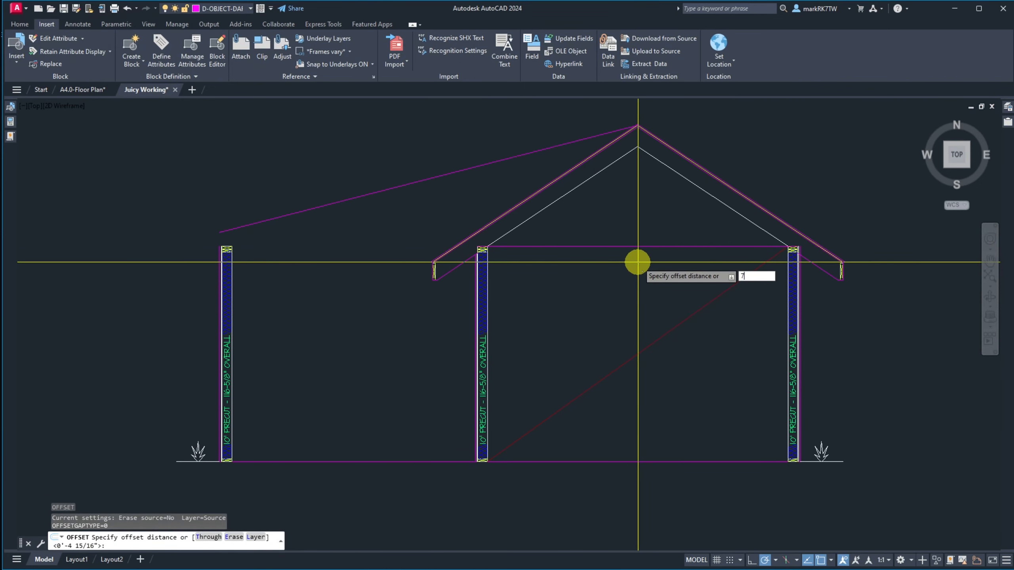
{"action": "key", "text": "Return"}
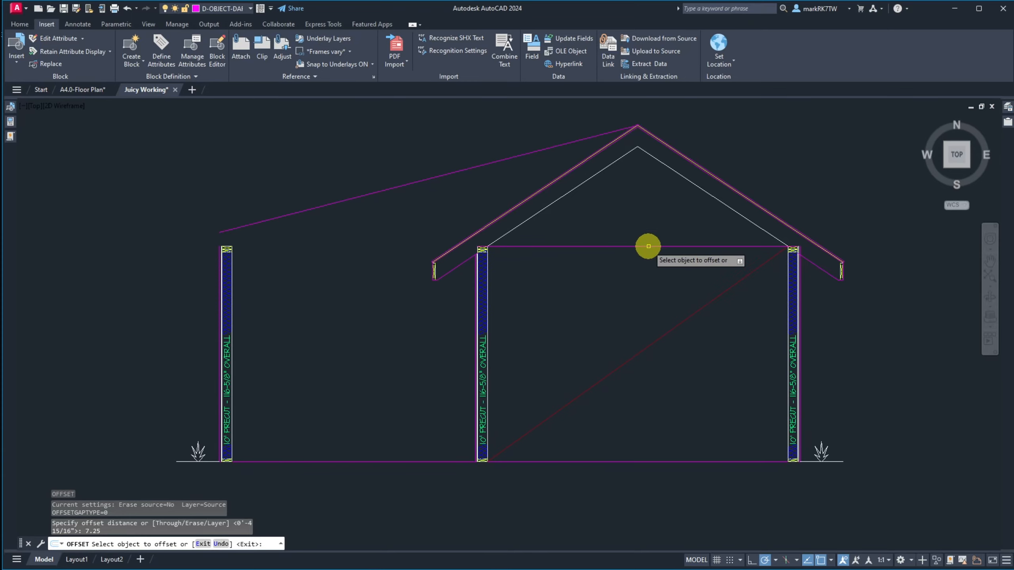
{"action": "left_click", "coordinate": [648, 246]}
{"action": "left_click", "coordinate": [638, 230]}
{"action": "scroll", "coordinate": [638, 182], "scroll_direction": "up", "scroll_amount": 4}
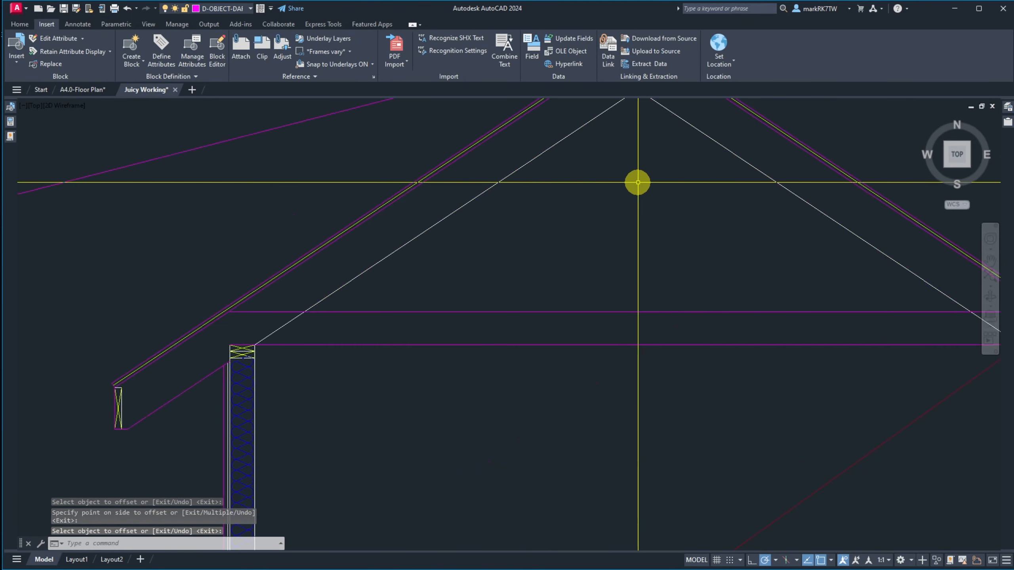
Draw a vertical line from the inner rafter peak down to the upper horizontal line.
{"action": "scroll", "coordinate": [637, 182], "scroll_direction": "down", "scroll_amount": 5}
{"action": "scroll", "coordinate": [638, 154], "scroll_direction": "up", "scroll_amount": 6}
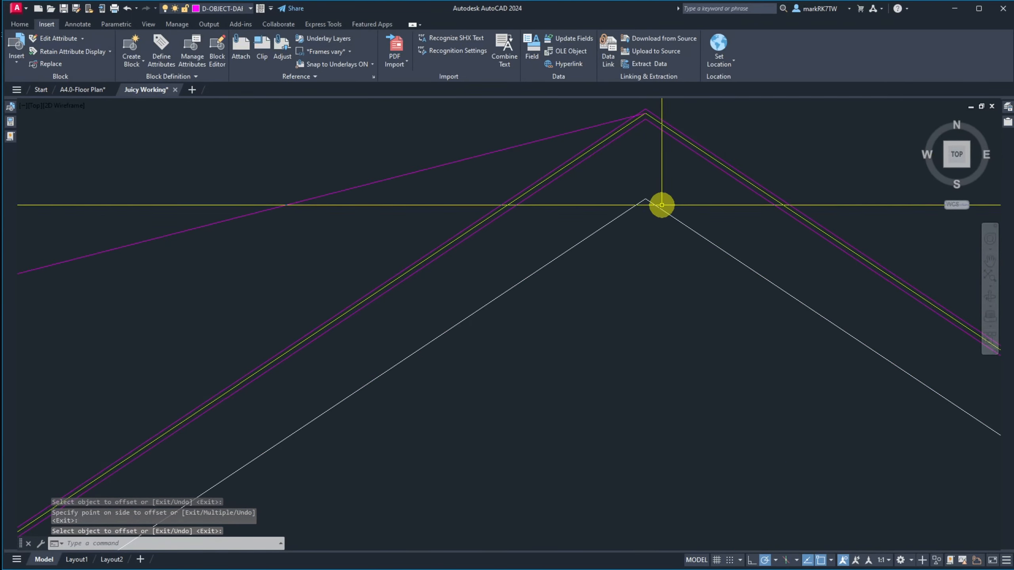
{"action": "key", "text": "Escape"}
{"action": "type", "text": "l"}
{"action": "key", "text": "Return"}
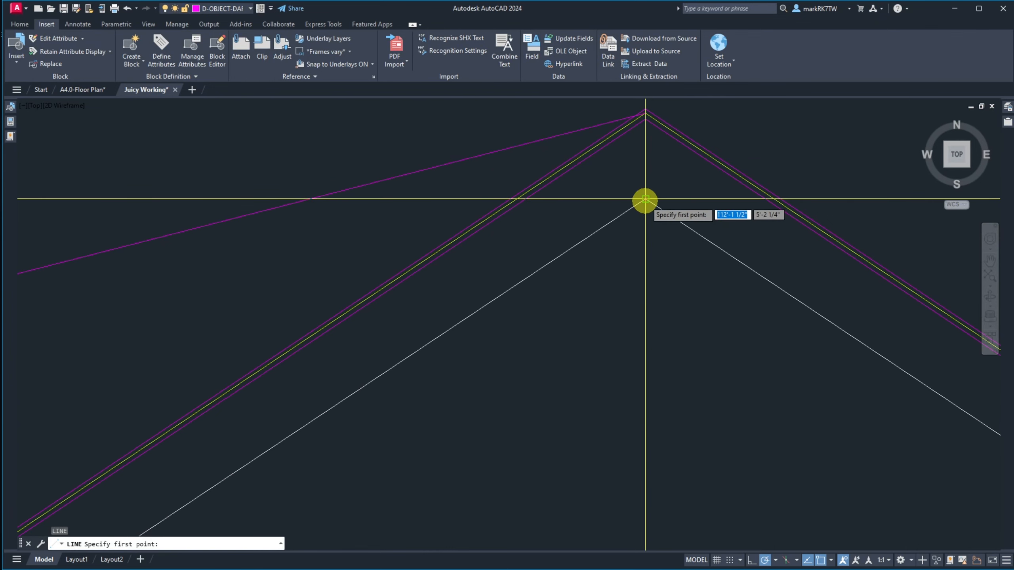
{"action": "left_click", "coordinate": [644, 204]}
{"action": "scroll", "coordinate": [643, 248], "scroll_direction": "down", "scroll_amount": 4}
{"action": "key", "text": "Escape"}
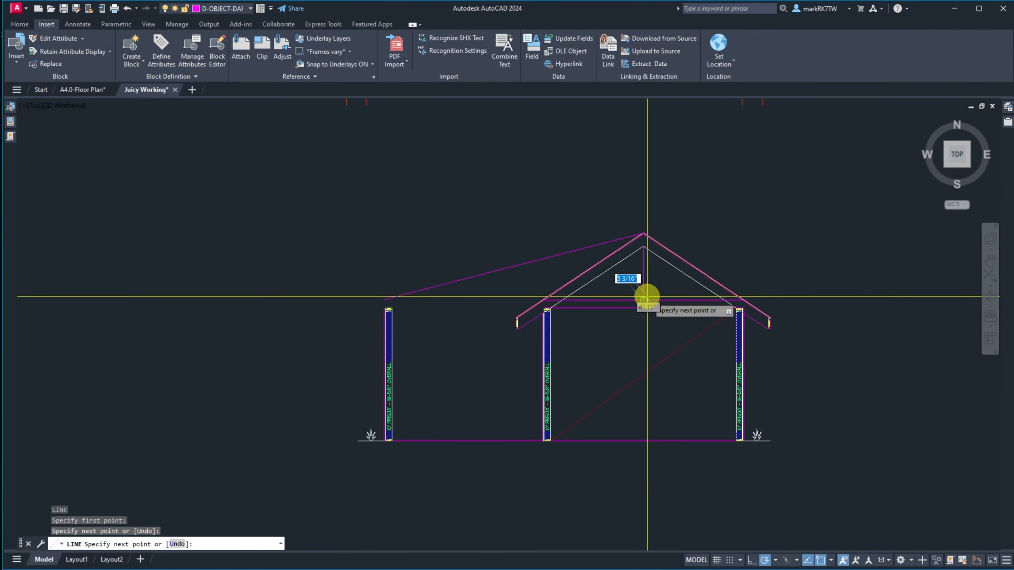
Offset the vertical line under the peak 7 1/4" to the right.
{"action": "scroll", "coordinate": [645, 274], "scroll_direction": "up", "scroll_amount": 5}
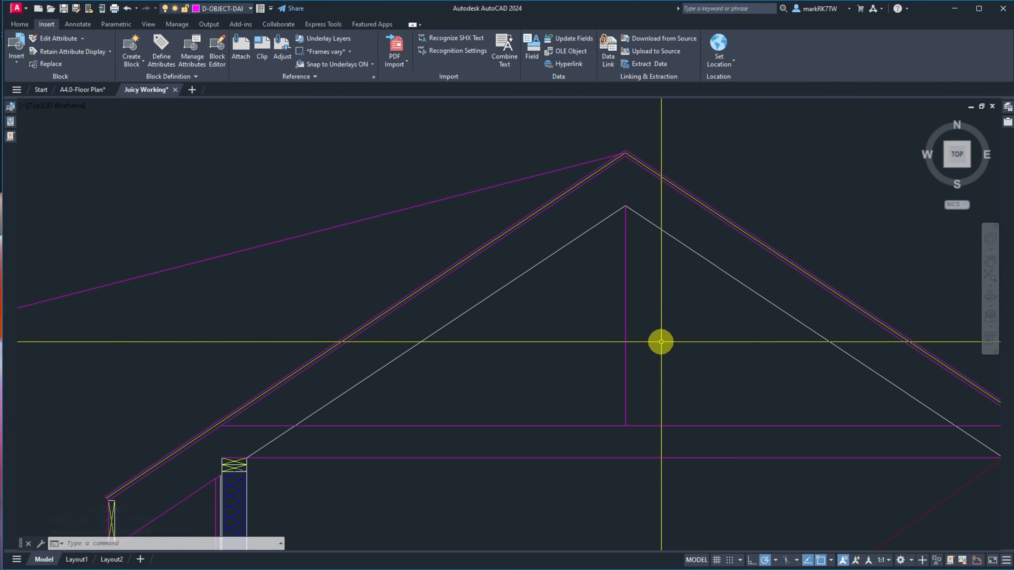
{"action": "type", "text": "o"}
{"action": "key", "text": "Return"}
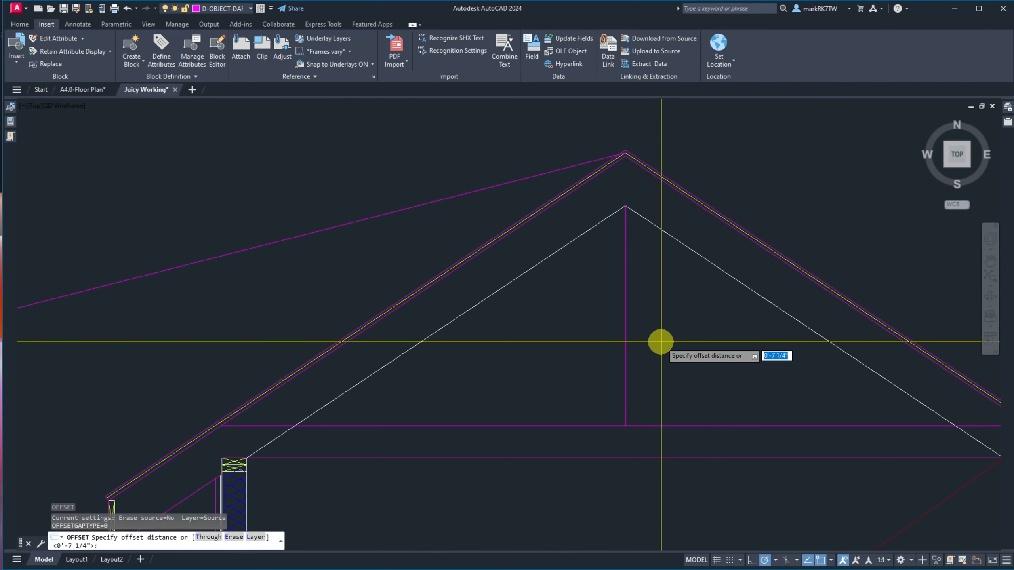
{"action": "key", "text": "Return"}
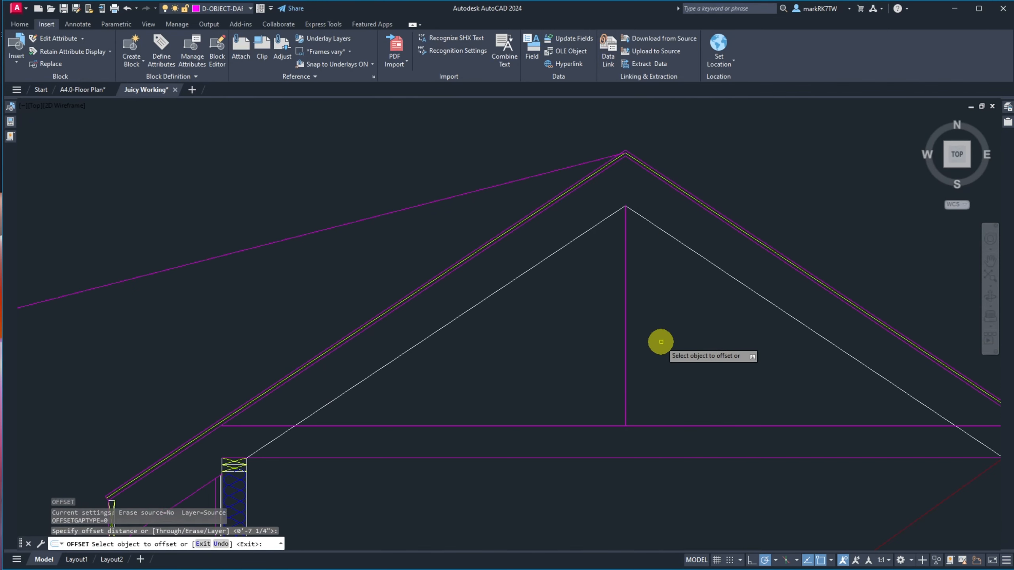
{"action": "left_click", "coordinate": [624, 365]}
{"action": "left_click", "coordinate": [658, 355]}
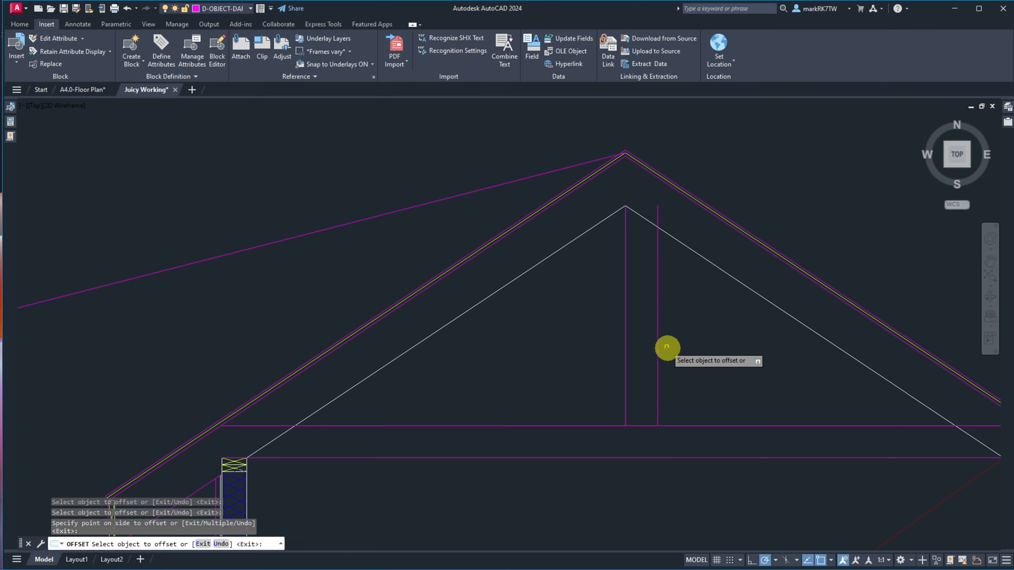
{"action": "key", "text": "Return"}
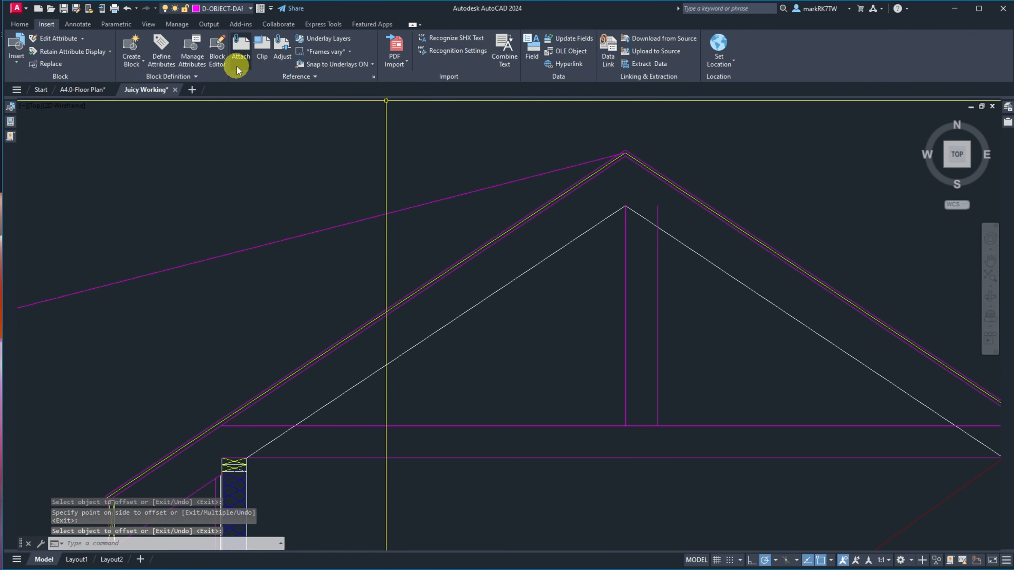
Make G-JUNK the current layer and draw a helper line joining the tops of the two vertical lines.
{"action": "left_click", "coordinate": [242, 8]}
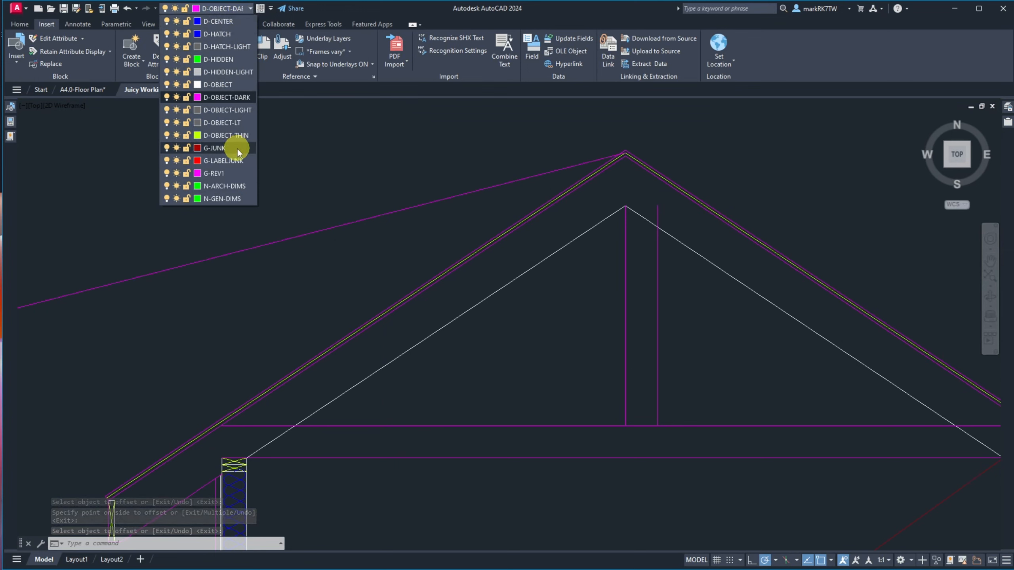
{"action": "left_click", "coordinate": [216, 148]}
{"action": "type", "text": "l"}
{"action": "key", "text": "Return"}
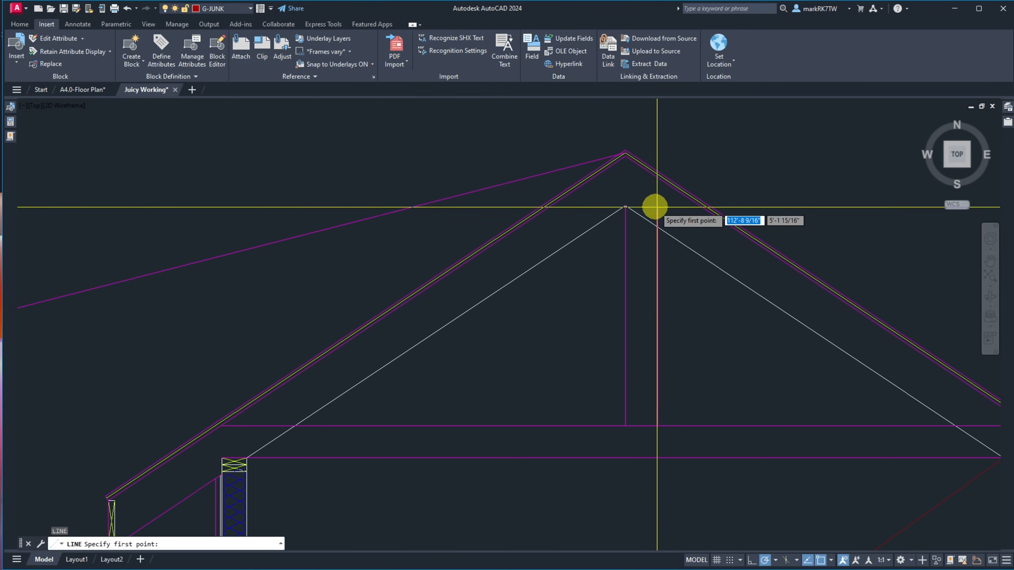
{"action": "left_click", "coordinate": [656, 206]}
{"action": "left_click", "coordinate": [625, 206]}
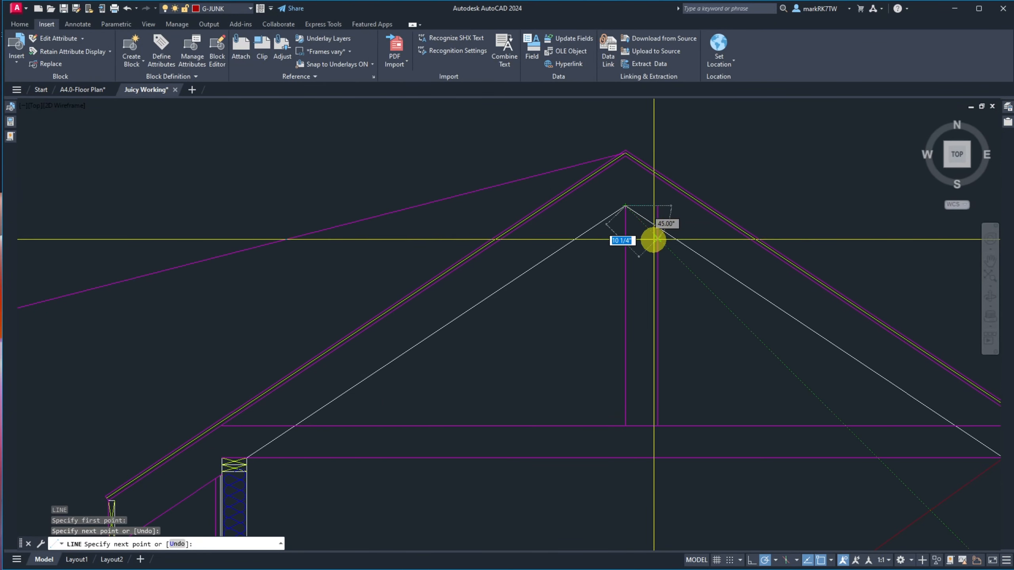
{"action": "key", "text": "Escape"}
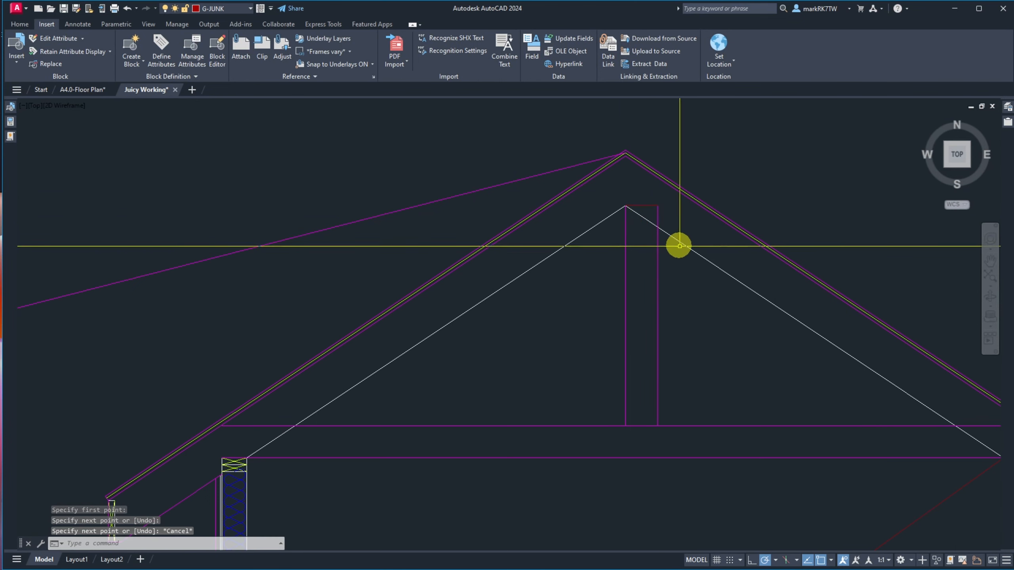
Move the two vertical lines from the helper line's midpoint to the inner peak, centring them under it.
{"action": "type", "text": "m"}
{"action": "key", "text": "Return"}
{"action": "left_click", "coordinate": [683, 291]}
{"action": "left_click", "coordinate": [617, 279]}
{"action": "key", "text": "Return"}
{"action": "left_click", "coordinate": [641, 205]}
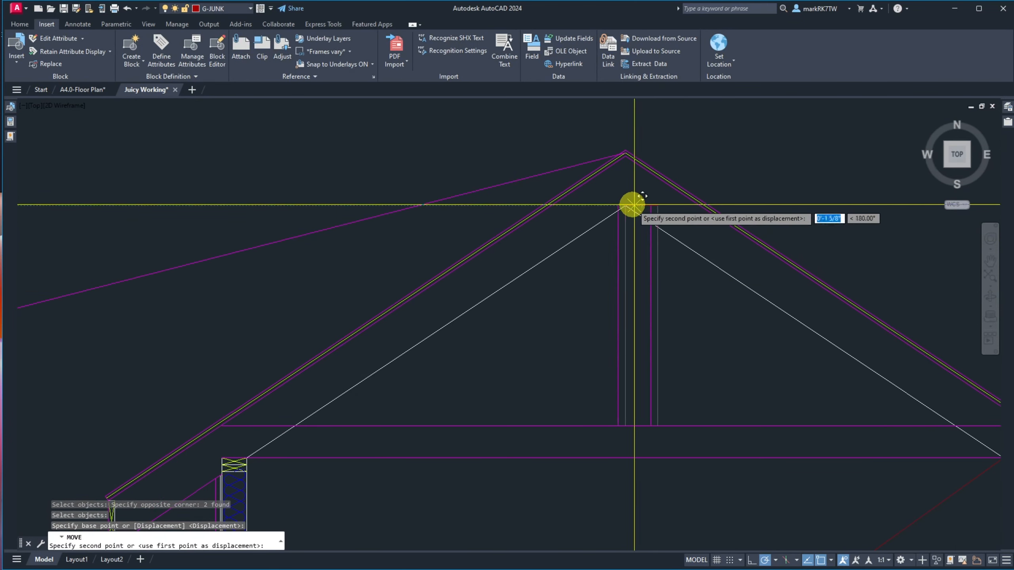
{"action": "left_click", "coordinate": [632, 205]}
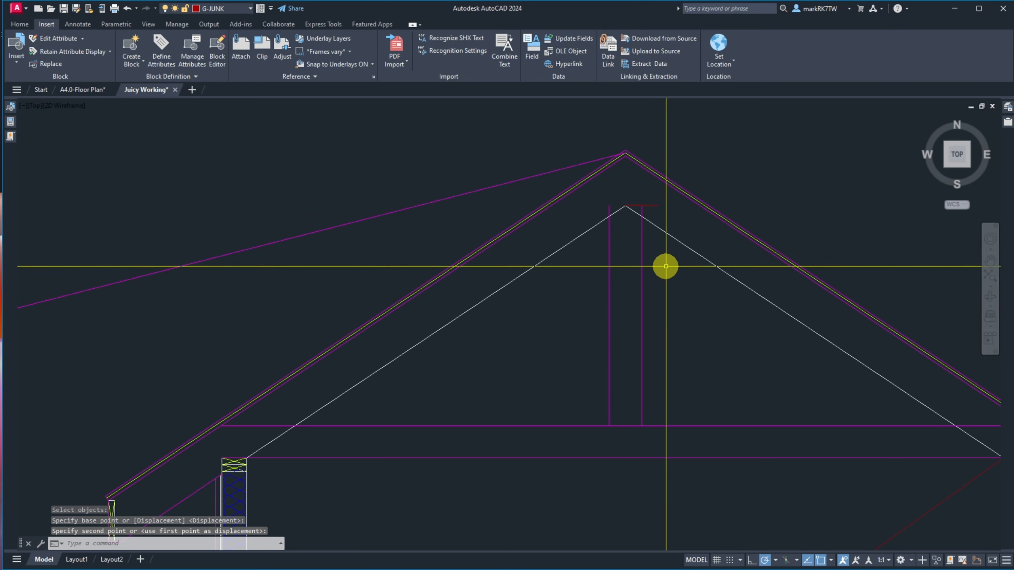
Trim the tops of both vertical lines where they extend above the white inner rafter lines.
{"action": "type", "text": "tr"}
{"action": "key", "text": "Return"}
{"action": "left_click", "coordinate": [659, 240]}
{"action": "left_click", "coordinate": [651, 219]}
{"action": "key", "text": "Return"}
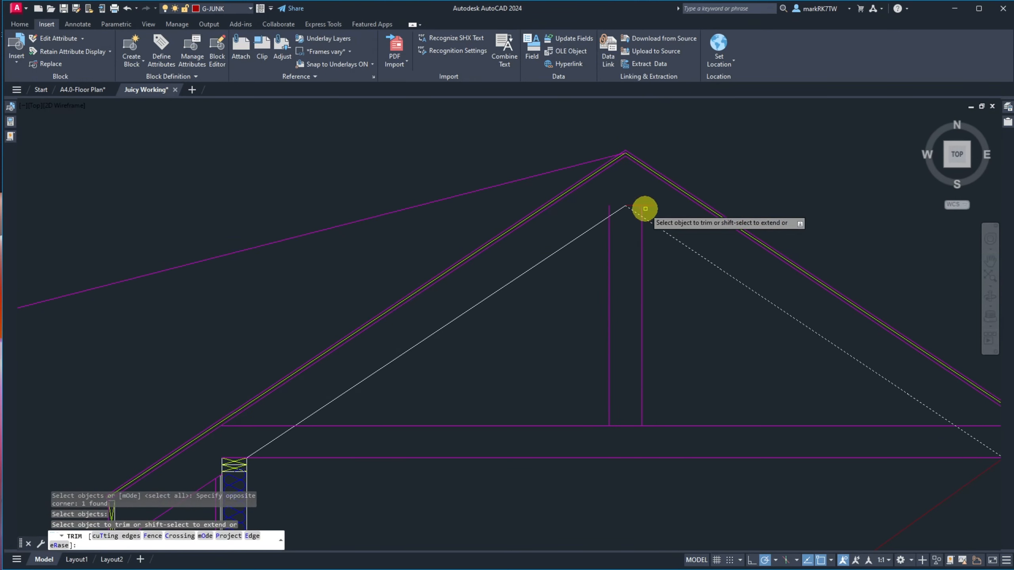
{"action": "left_click", "coordinate": [642, 208]}
{"action": "key", "text": "Return"}
{"action": "key", "text": "Return"}
{"action": "left_click", "coordinate": [617, 211]}
{"action": "key", "text": "Return"}
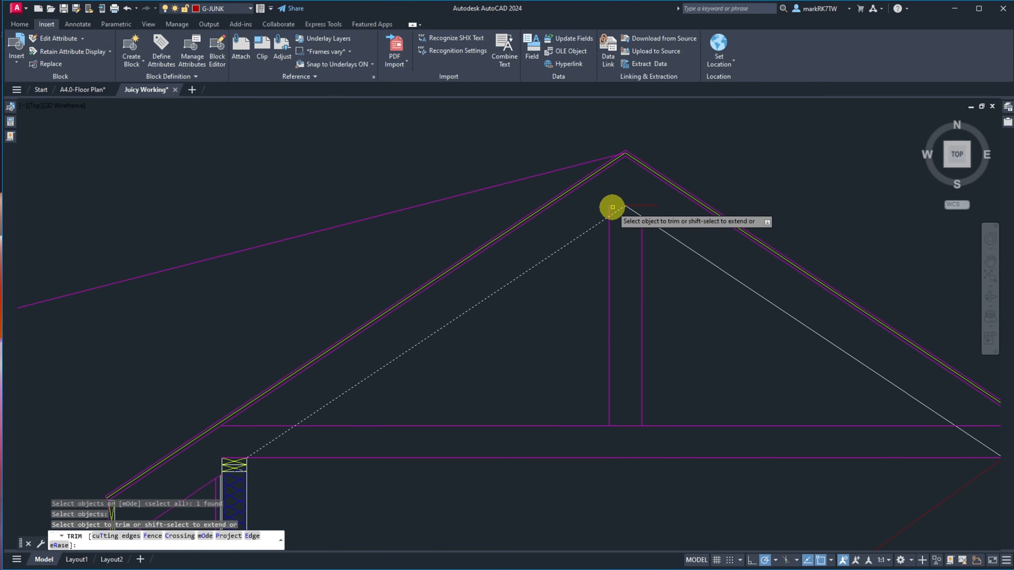
{"action": "left_click", "coordinate": [608, 206]}
{"action": "key", "text": "Return"}
Erase the horizontal helper line at the inner peak.
{"action": "type", "text": "e"}
{"action": "key", "text": "Return"}
{"action": "left_click", "coordinate": [640, 205]}
{"action": "key", "text": "Return"}
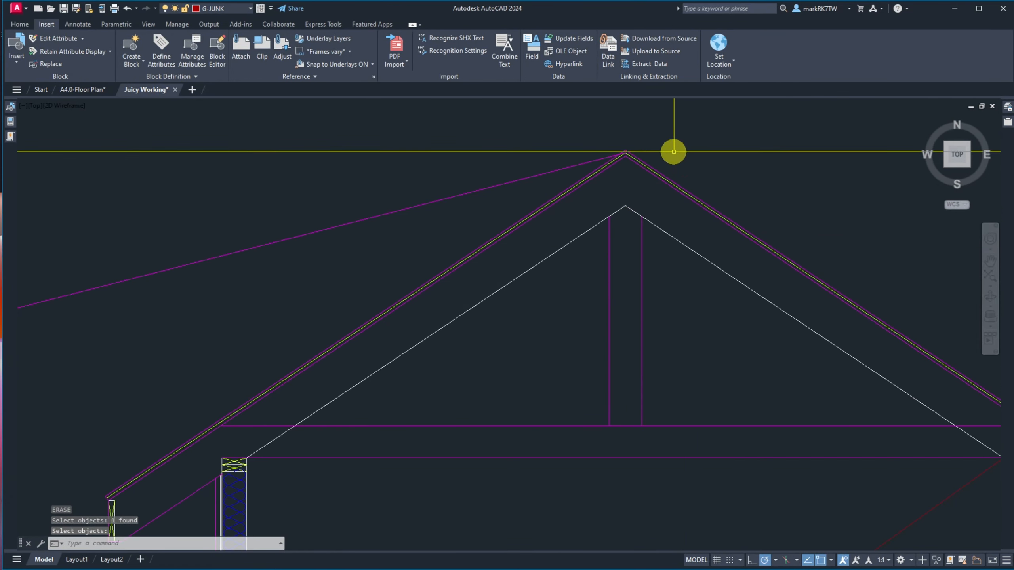
Stretch the upper end of the long, shallow-sloped roof line to the peak of the outermost gable roof line.
{"action": "scroll", "coordinate": [672, 151], "scroll_direction": "down", "scroll_amount": 4}
{"action": "scroll", "coordinate": [655, 157], "scroll_direction": "up", "scroll_amount": 8}
{"action": "scroll", "coordinate": [672, 130], "scroll_direction": "up", "scroll_amount": 5}
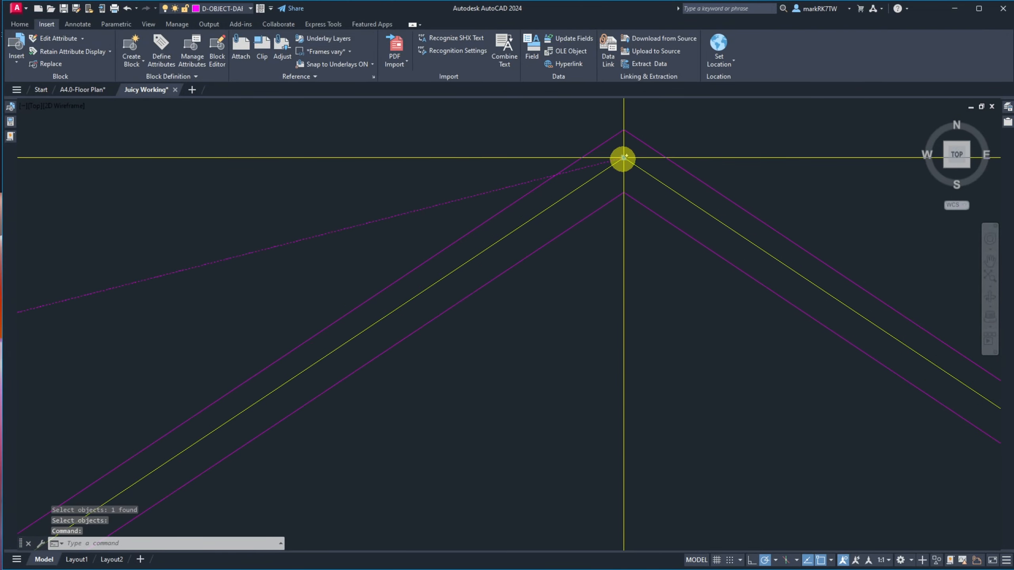
{"action": "left_click", "coordinate": [623, 158]}
{"action": "left_click", "coordinate": [624, 130]}
{"action": "scroll", "coordinate": [698, 114], "scroll_direction": "down", "scroll_amount": 5}
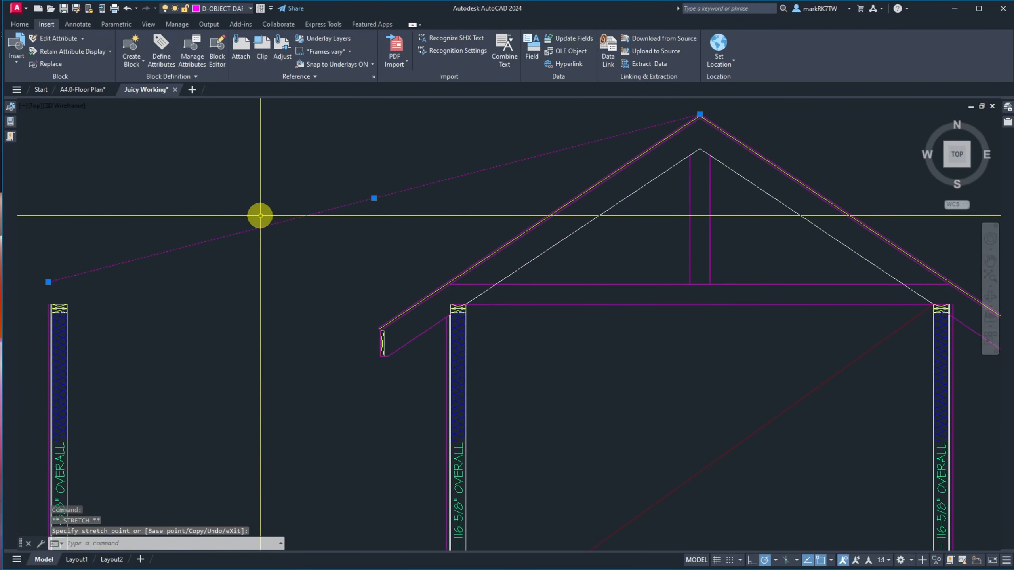
{"action": "scroll", "coordinate": [455, 236], "scroll_direction": "down", "scroll_amount": 4}
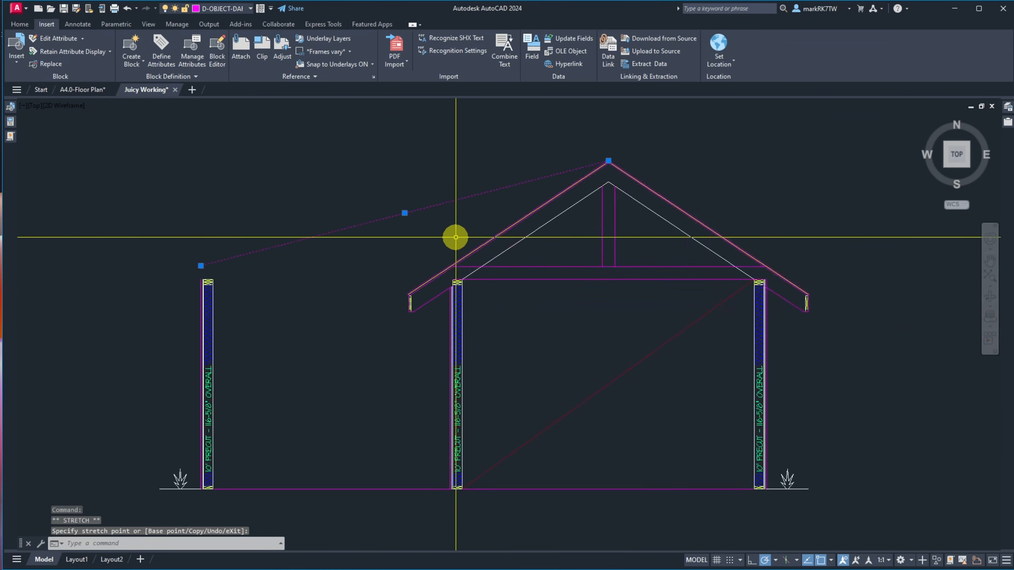
Switch to the browser PDF and OneNote to examine the hand-drawn floor plan and the owner's building photos, returning to AutoCAD.
{"action": "scroll", "coordinate": [477, 288], "scroll_direction": "up", "scroll_amount": 2}
{"action": "scroll", "coordinate": [506, 301], "scroll_direction": "down", "scroll_amount": 4}
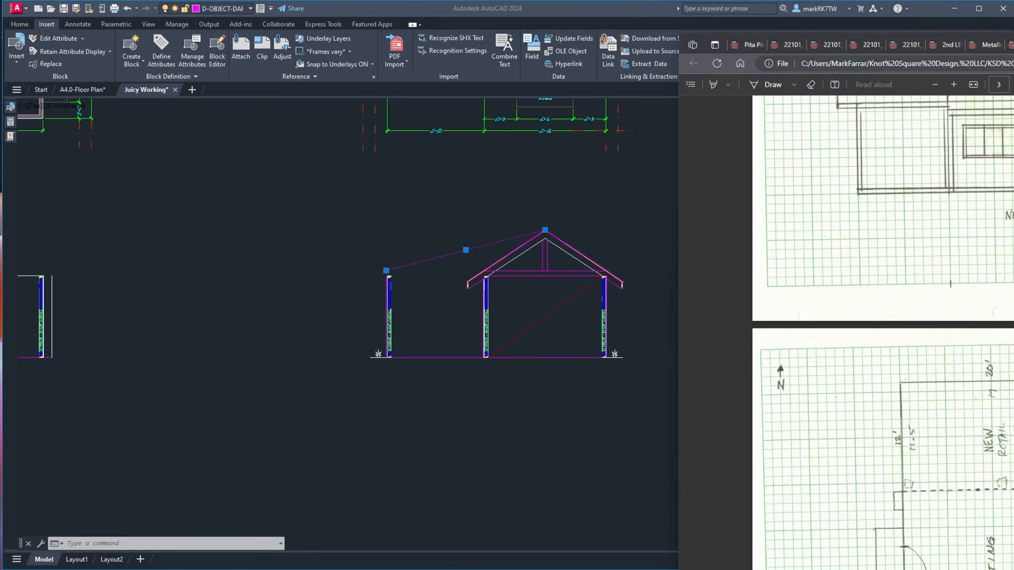
{"action": "left_click_drag", "start_coordinate": [1013, 20], "coordinate": [891, 12]}
{"action": "scroll", "coordinate": [706, 346], "scroll_direction": "down", "scroll_amount": 5}
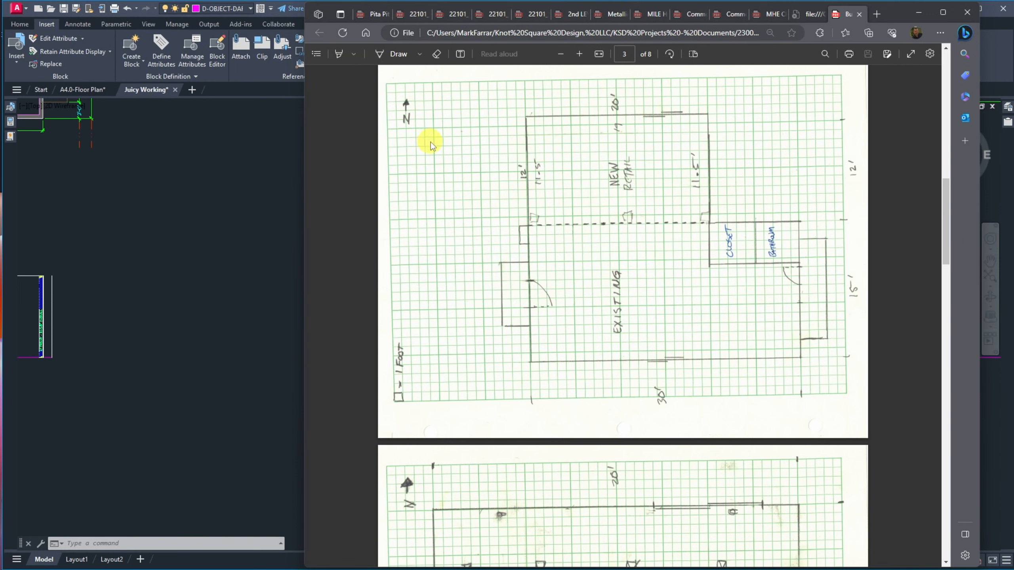
{"action": "left_click_drag", "start_coordinate": [1012, 16], "coordinate": [728, 24]}
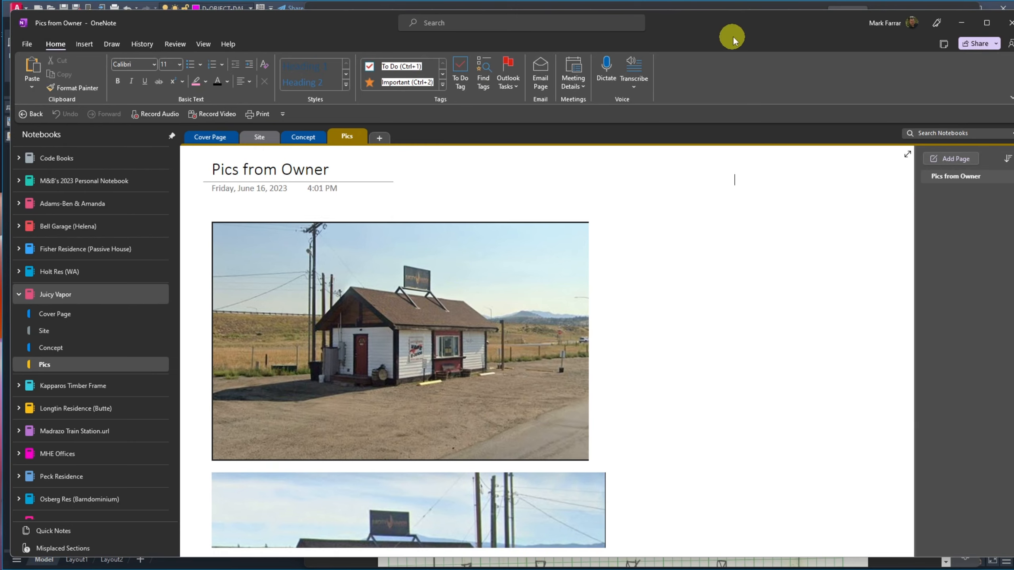
{"action": "left_click_drag", "start_coordinate": [745, 26], "coordinate": [1013, 26]}
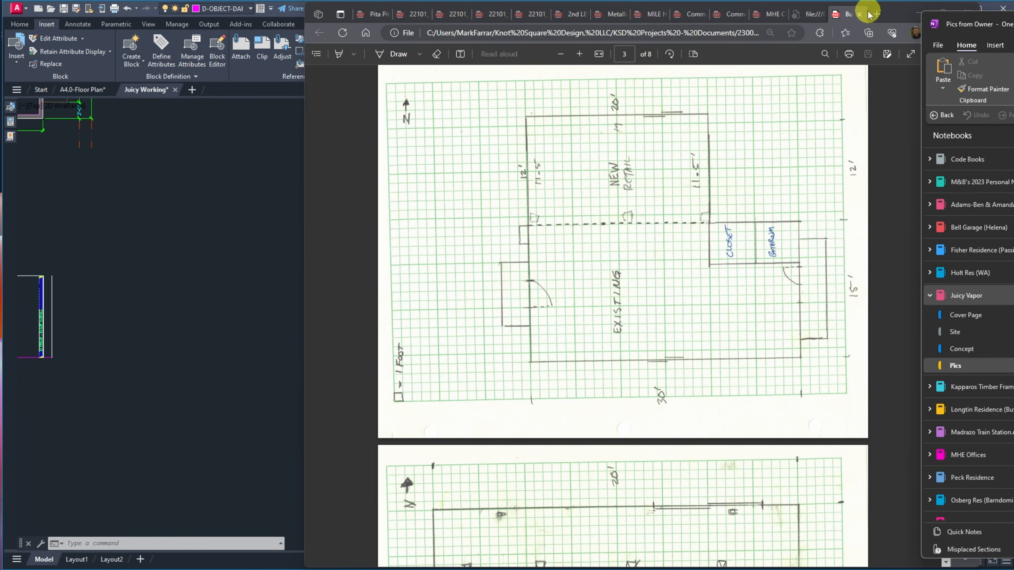
{"action": "left_click", "coordinate": [890, 14]}
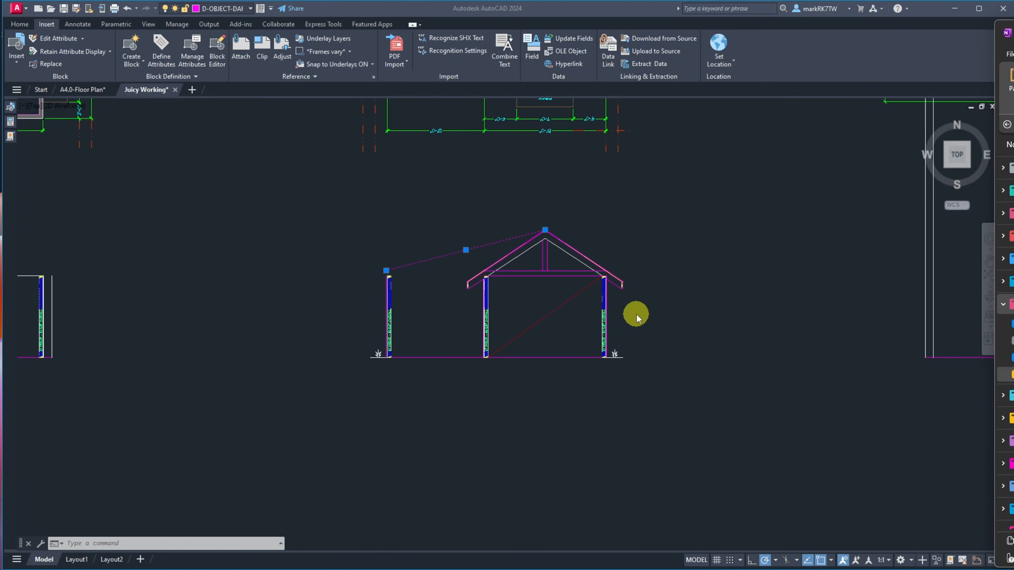
Compare the building section with the floor plan above it and inspect the floor line at the base of the walls.
{"action": "scroll", "coordinate": [668, 378], "scroll_direction": "down", "scroll_amount": 2}
{"action": "scroll", "coordinate": [668, 377], "scroll_direction": "down", "scroll_amount": 3}
{"action": "scroll", "coordinate": [658, 331], "scroll_direction": "up", "scroll_amount": 5}
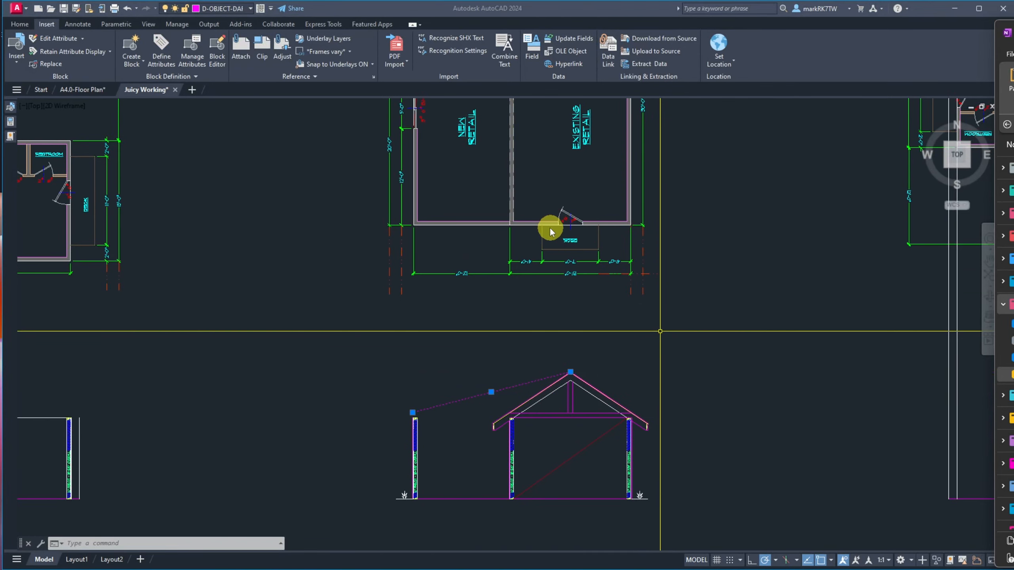
{"action": "scroll", "coordinate": [550, 235], "scroll_direction": "up", "scroll_amount": 4}
{"action": "scroll", "coordinate": [551, 249], "scroll_direction": "down", "scroll_amount": 5}
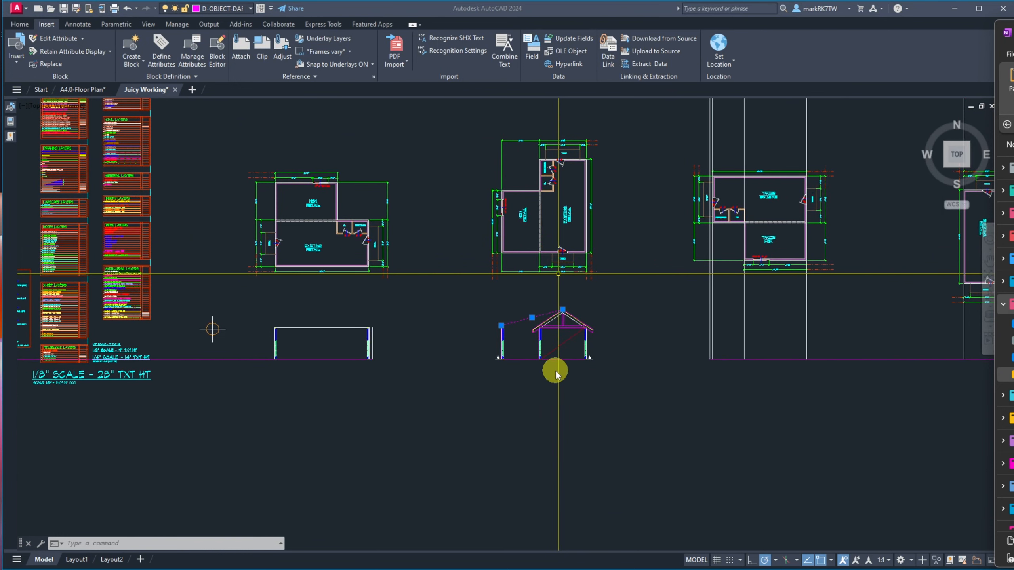
{"action": "scroll", "coordinate": [555, 371], "scroll_direction": "up", "scroll_amount": 8}
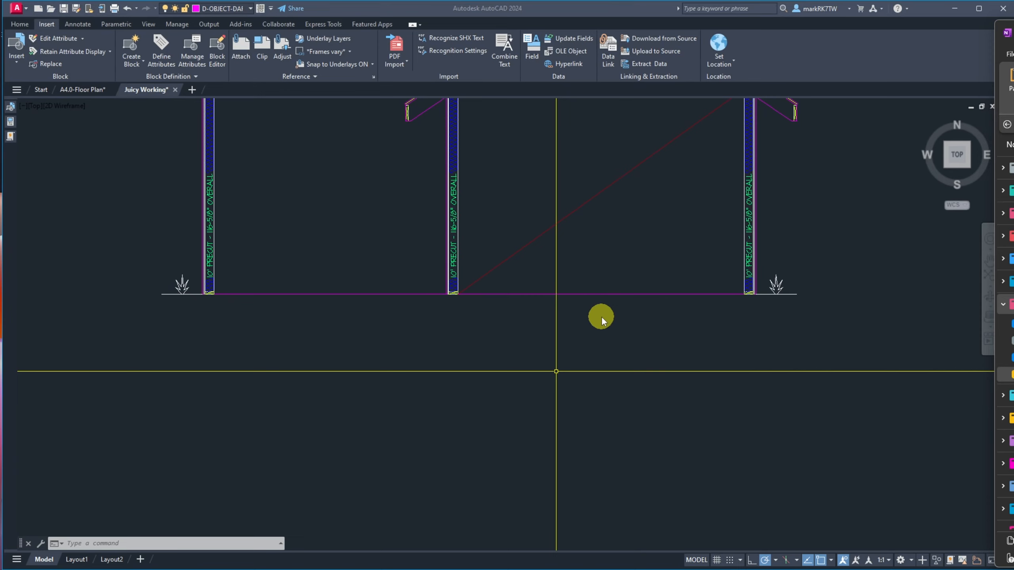
{"action": "left_click", "coordinate": [623, 283]}
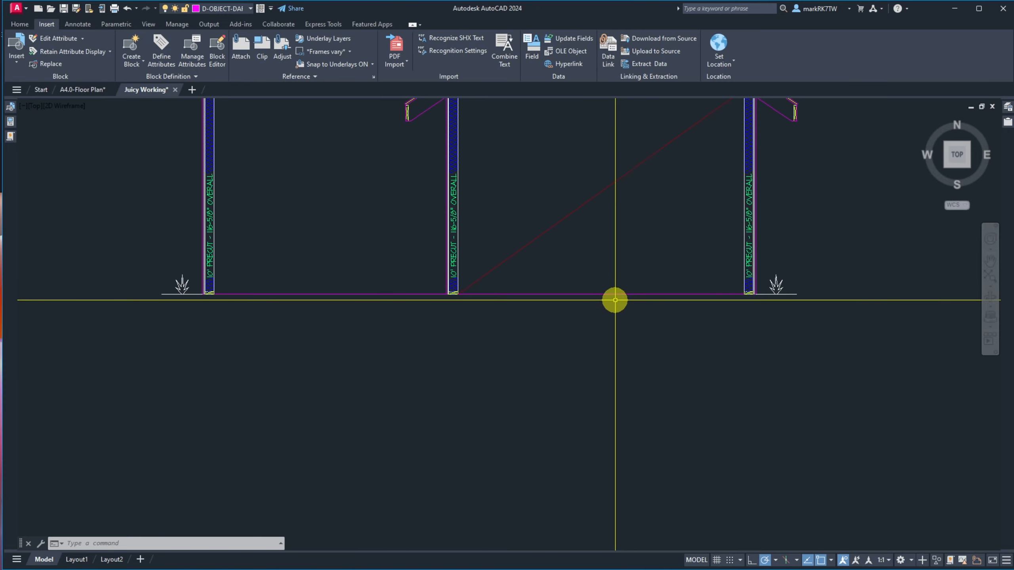
{"action": "scroll", "coordinate": [614, 297], "scroll_direction": "up", "scroll_amount": 5}
{"action": "scroll", "coordinate": [399, 299], "scroll_direction": "down", "scroll_amount": 5}
{"action": "scroll", "coordinate": [414, 294], "scroll_direction": "up", "scroll_amount": 5}
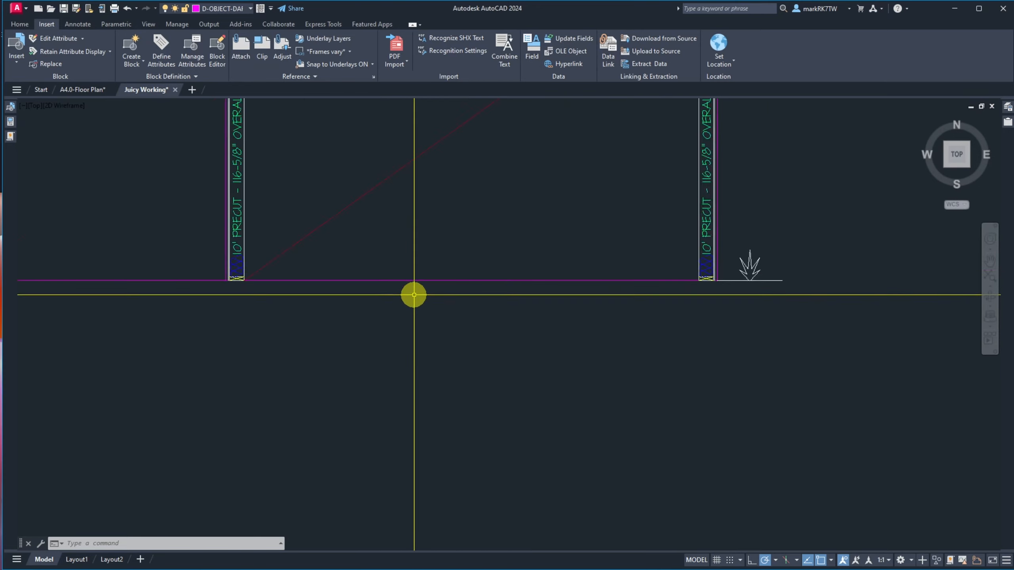
{"action": "type", "text": "o"}
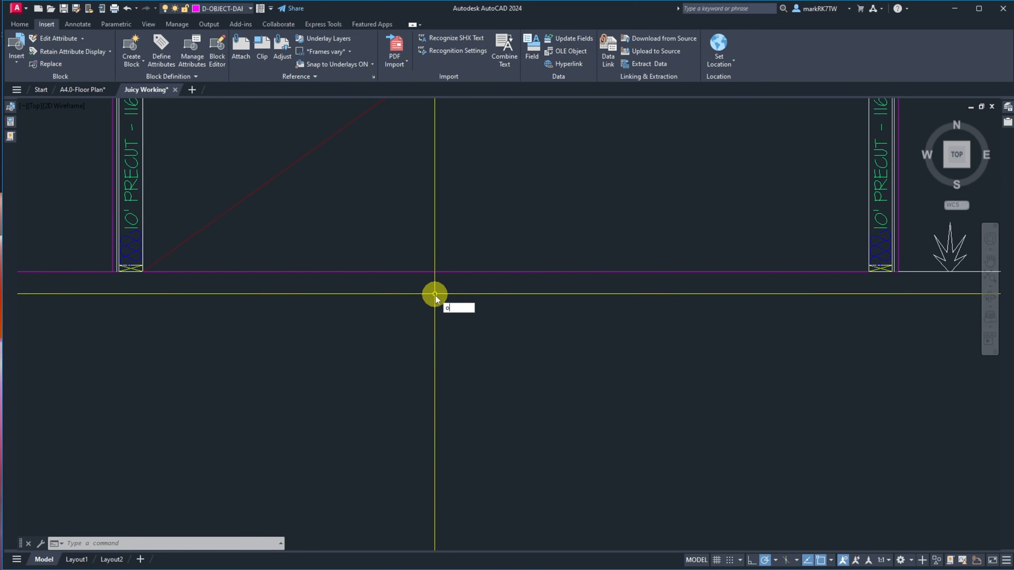
{"action": "key", "text": "Return"}
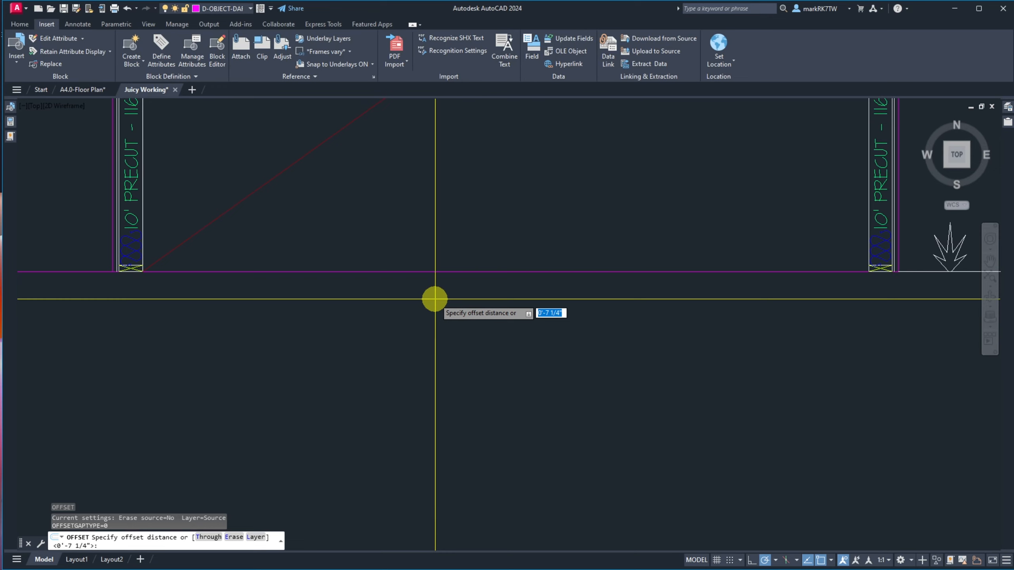
{"action": "type", "text": ".75"}
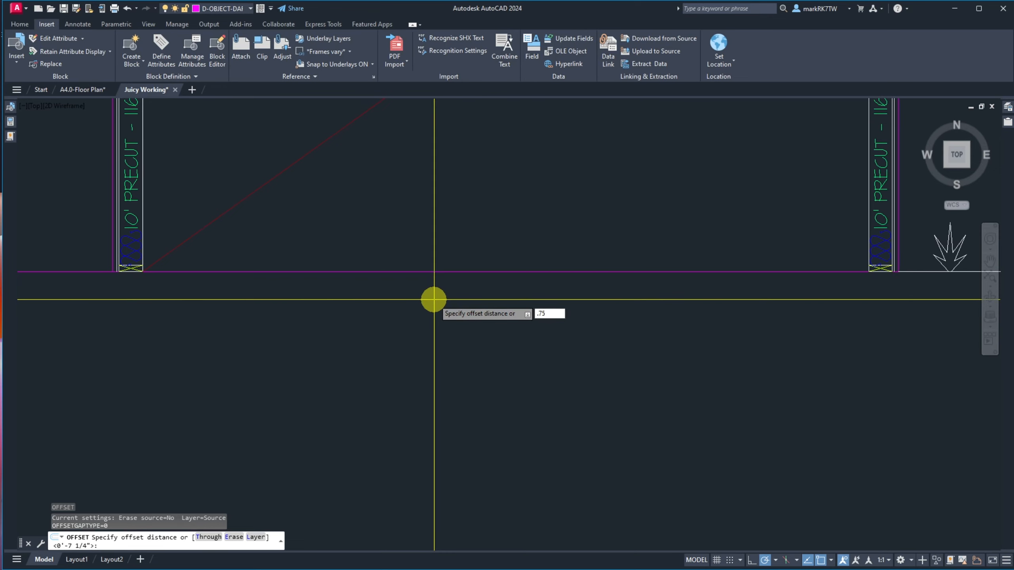
{"action": "key", "text": "Return"}
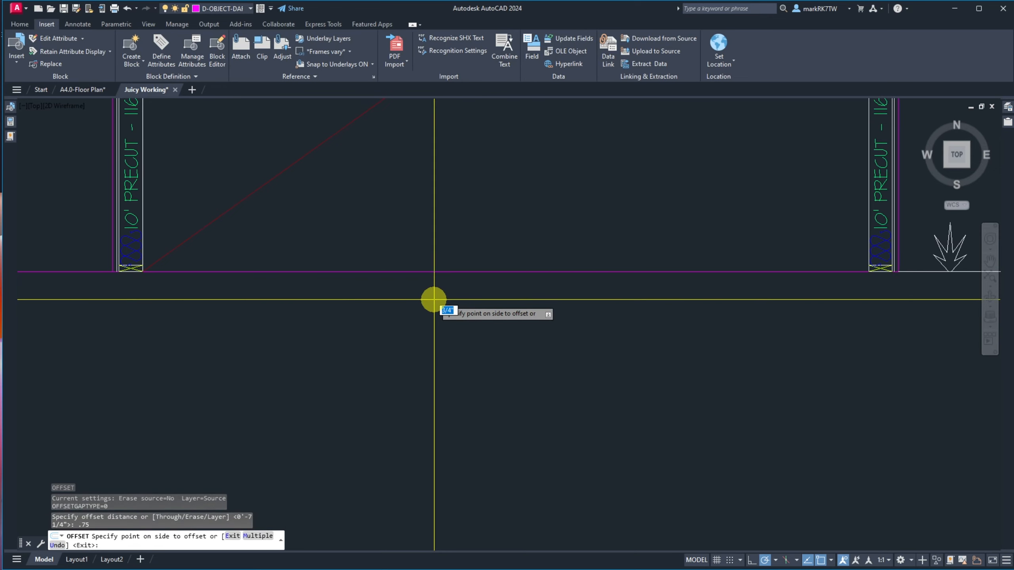
{"action": "key", "text": "Escape"}
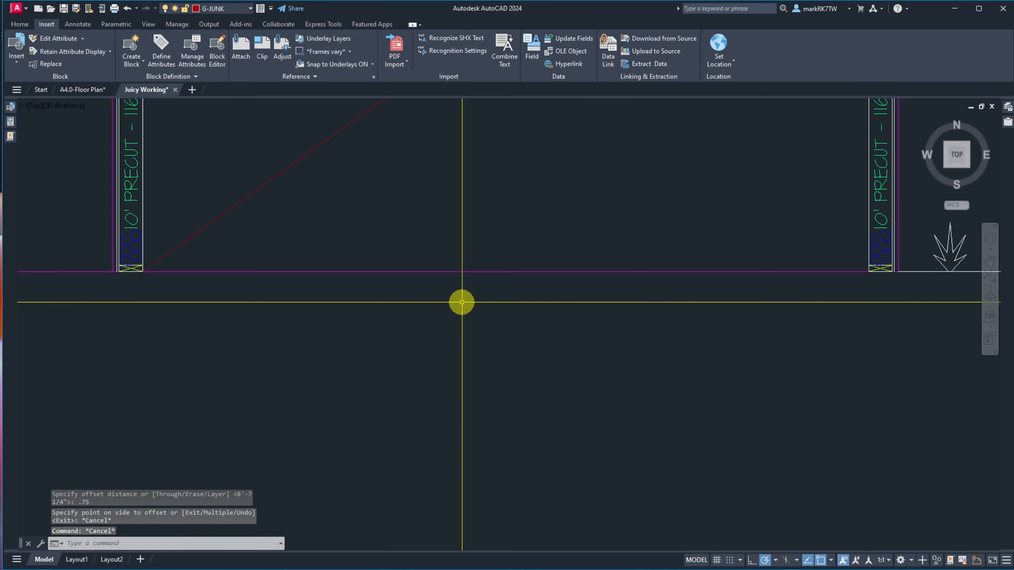
Offset the section's floor line 0.75 inch downward.
{"action": "type", "text": "o"}
{"action": "key", "text": "Return"}
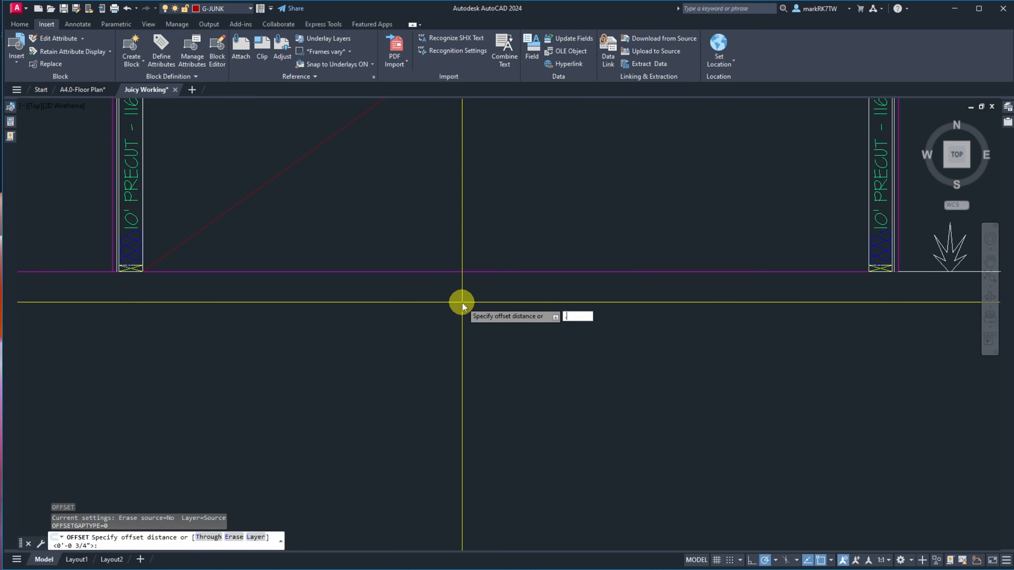
{"action": "key", "text": "Return"}
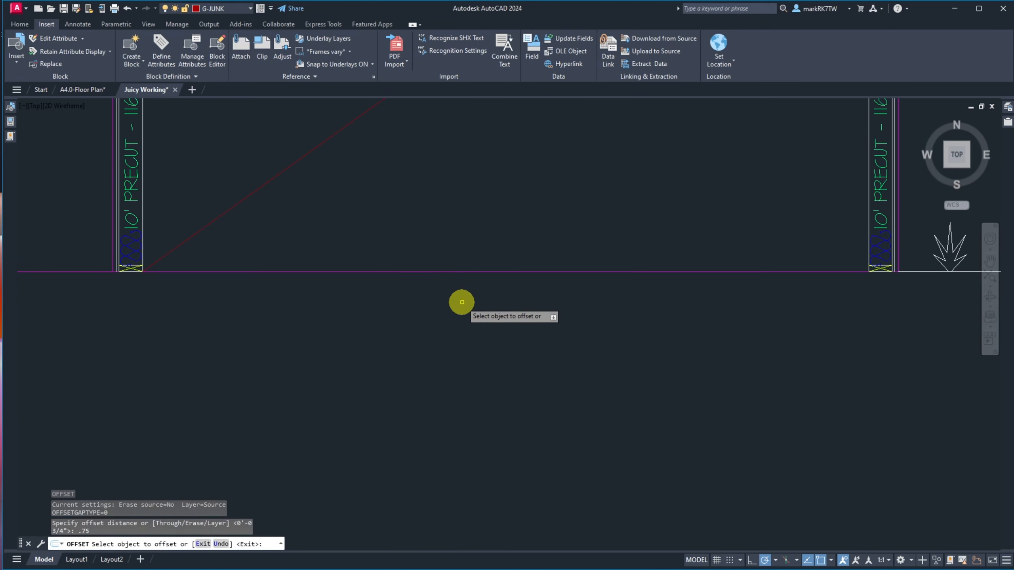
{"action": "left_click", "coordinate": [471, 272]}
{"action": "left_click", "coordinate": [474, 298]}
{"action": "key", "text": "Return"}
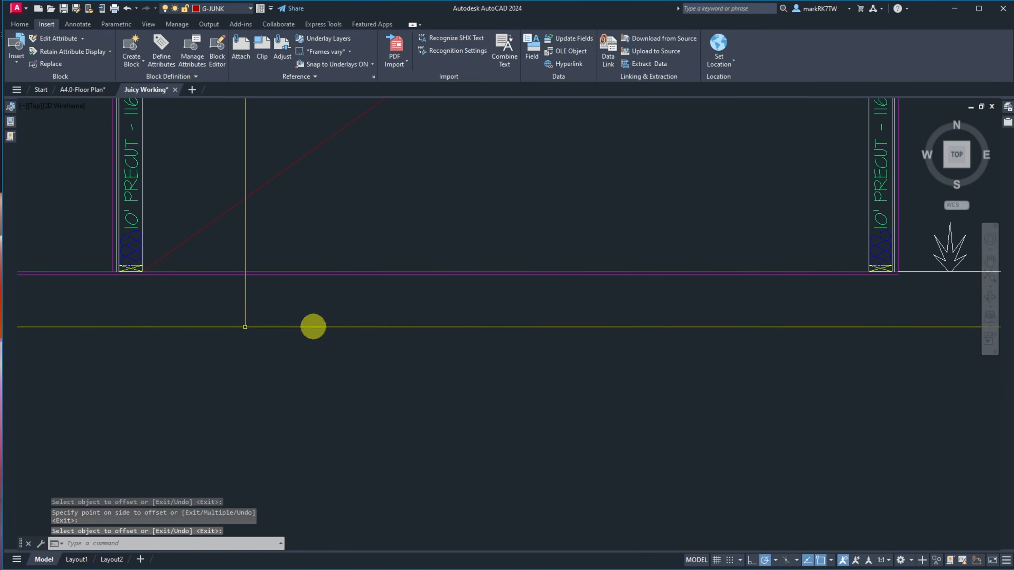
Offset the lower of the two closely spaced floor lines 7.25 inches downward.
{"action": "scroll", "coordinate": [371, 287], "scroll_direction": "down", "scroll_amount": 2}
{"action": "scroll", "coordinate": [264, 304], "scroll_direction": "up", "scroll_amount": 2}
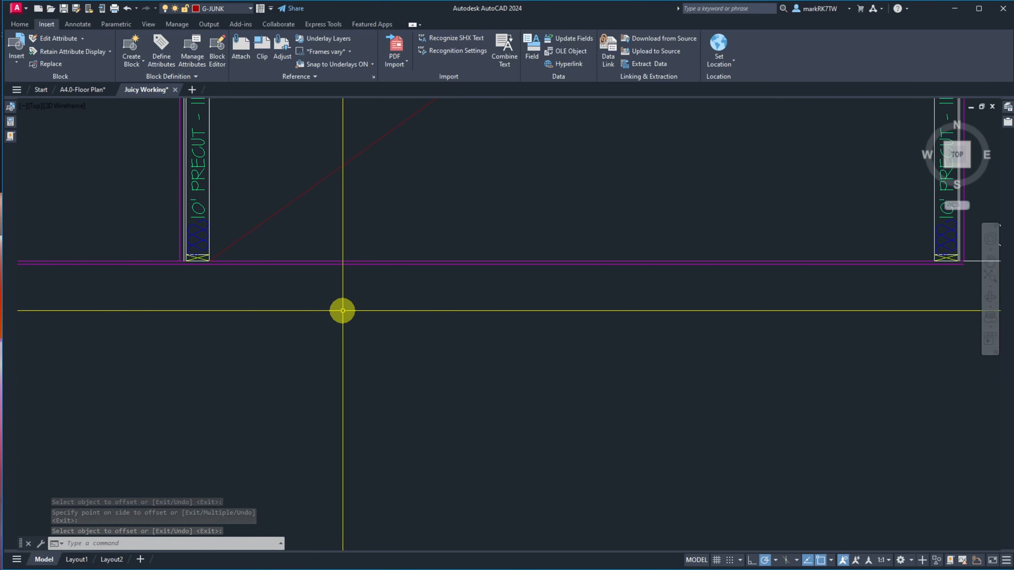
{"action": "key", "text": "Return"}
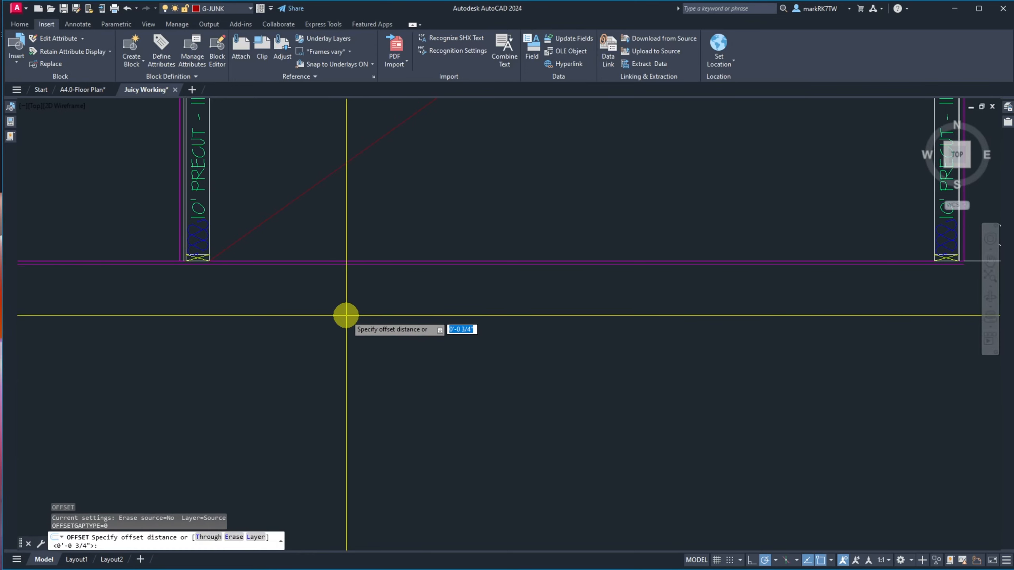
{"action": "type", "text": "7.25"}
{"action": "key", "text": "Return"}
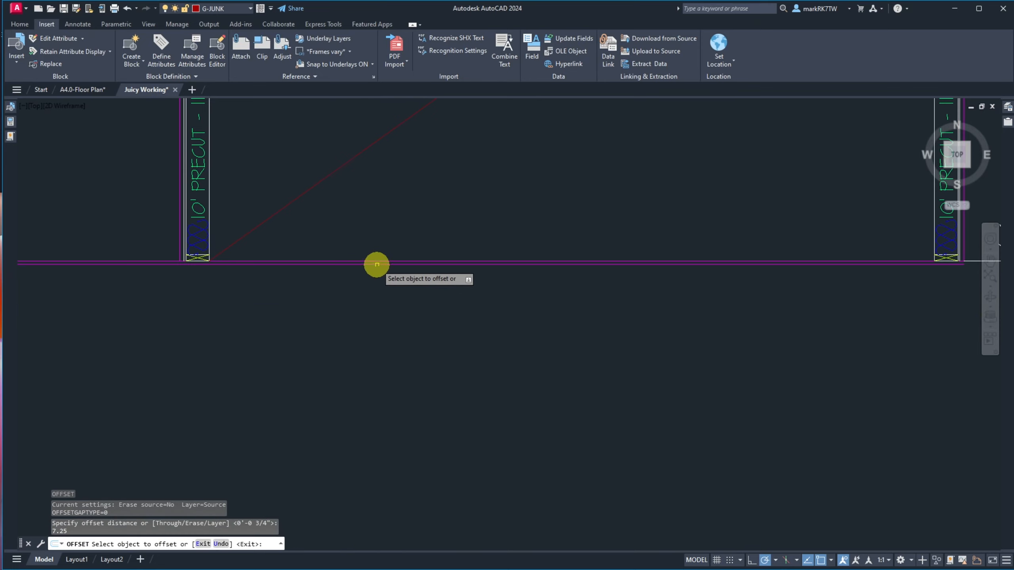
{"action": "left_click", "coordinate": [375, 262]}
{"action": "left_click", "coordinate": [381, 290]}
{"action": "key", "text": "Return"}
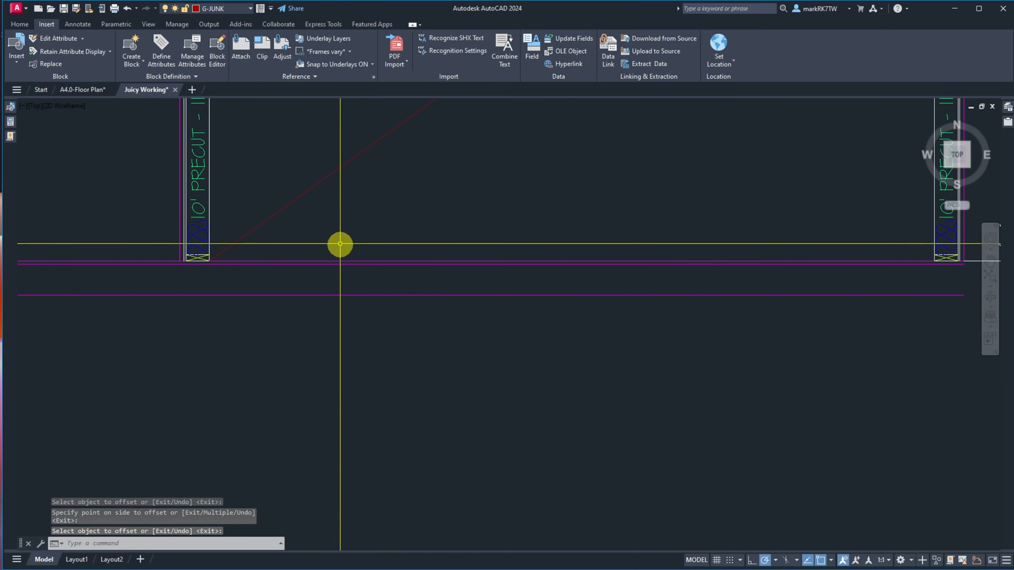
Assign all three horizontal floor lines under the walls to the D-OBJECT layer.
{"action": "scroll", "coordinate": [340, 255], "scroll_direction": "down", "scroll_amount": 3}
{"action": "scroll", "coordinate": [369, 269], "scroll_direction": "up", "scroll_amount": 4}
{"action": "scroll", "coordinate": [229, 216], "scroll_direction": "up", "scroll_amount": 6}
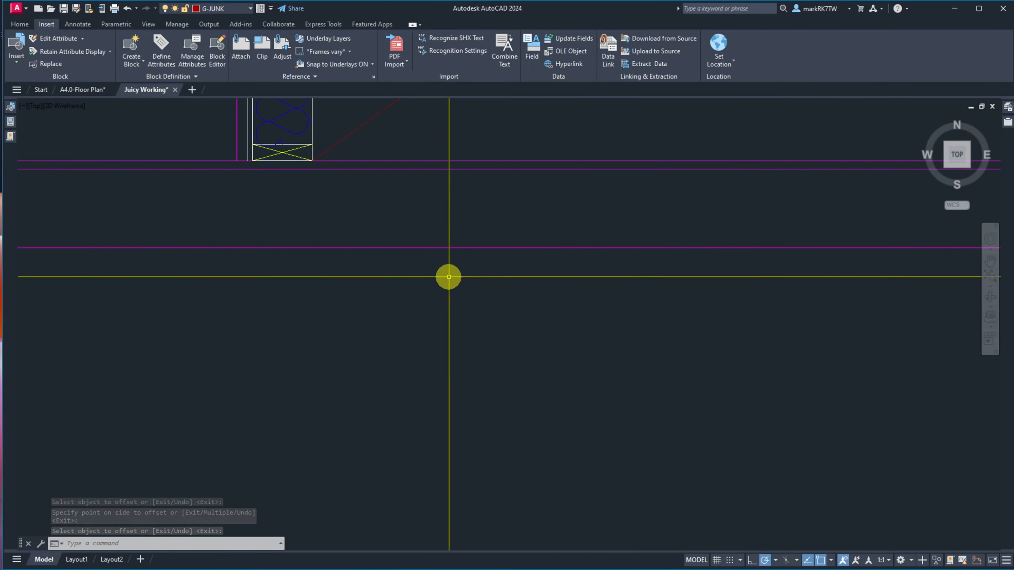
{"action": "scroll", "coordinate": [448, 274], "scroll_direction": "down", "scroll_amount": 4}
{"action": "scroll", "coordinate": [164, 272], "scroll_direction": "up", "scroll_amount": 5}
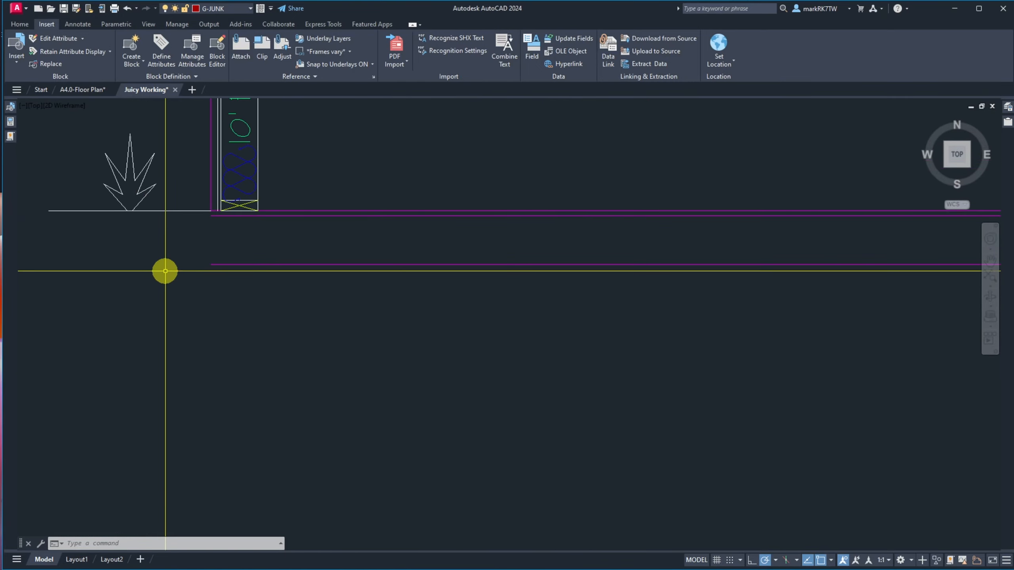
{"action": "scroll", "coordinate": [235, 257], "scroll_direction": "down", "scroll_amount": 4}
{"action": "left_click", "coordinate": [483, 273]}
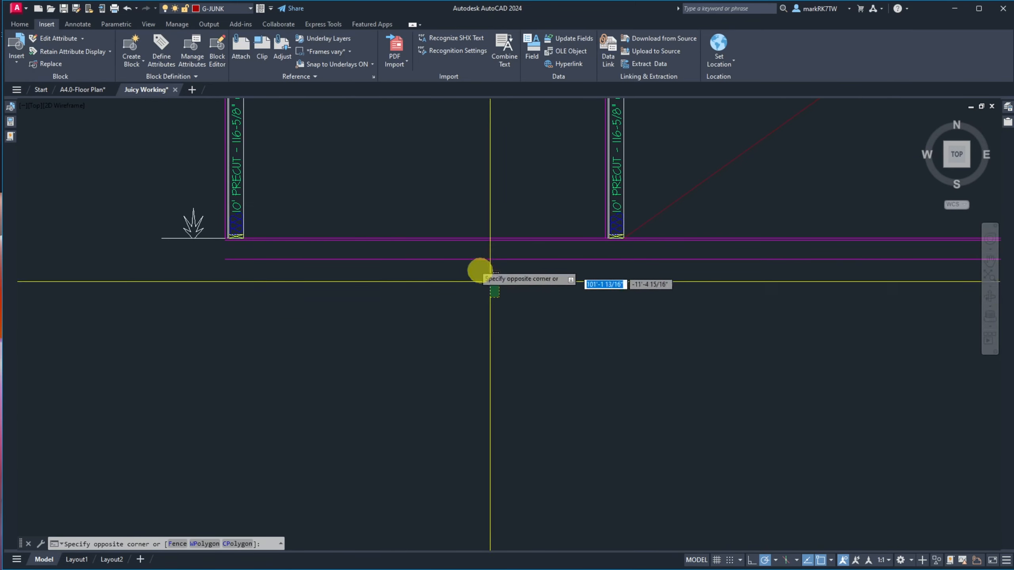
{"action": "left_click", "coordinate": [435, 194]}
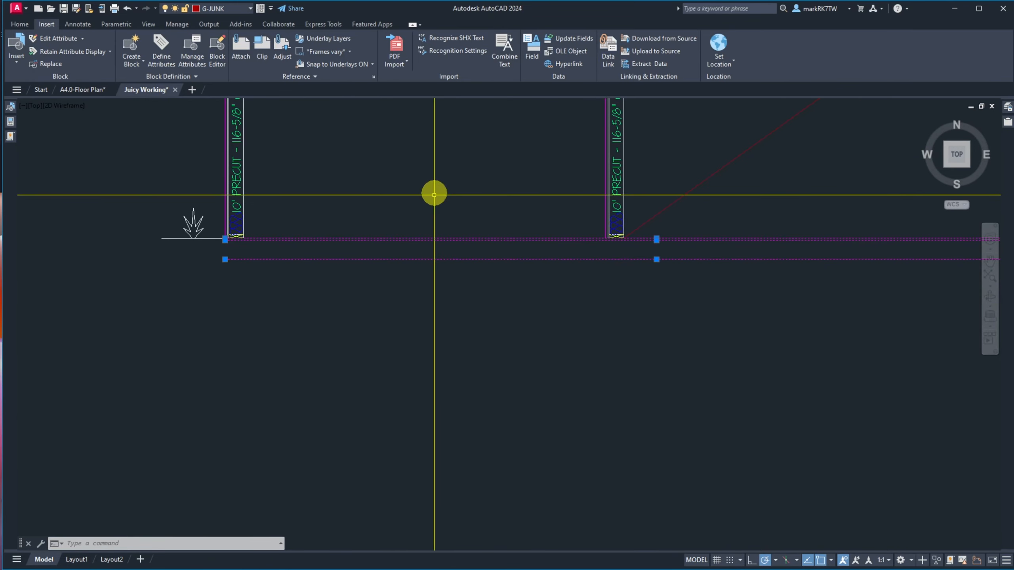
{"action": "left_click", "coordinate": [217, 9]}
{"action": "left_click", "coordinate": [223, 85]}
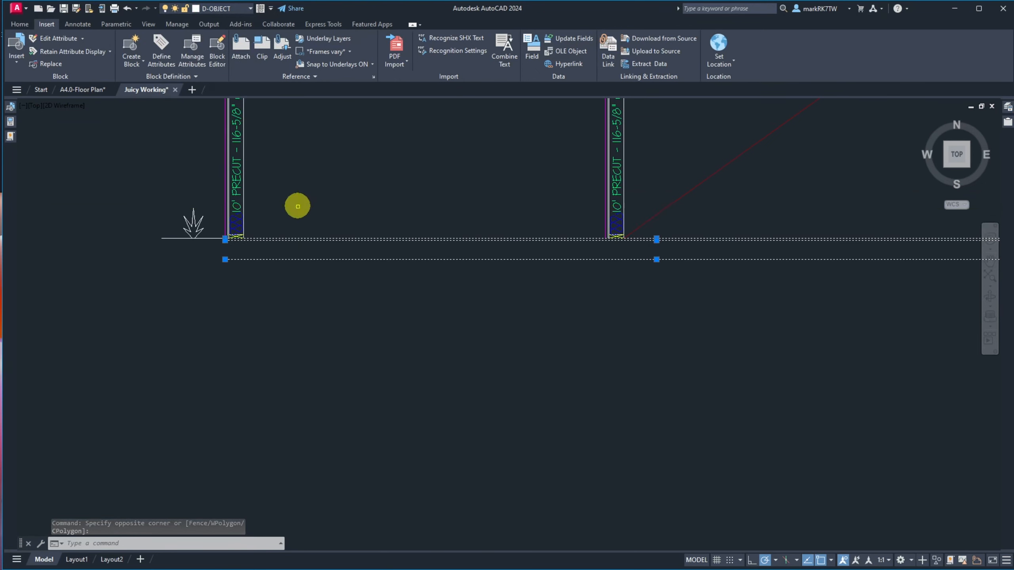
{"action": "key", "text": "Escape"}
Assign the middle floor line to the D-OBJECT-THIN layer.
{"action": "left_click", "coordinate": [322, 241]}
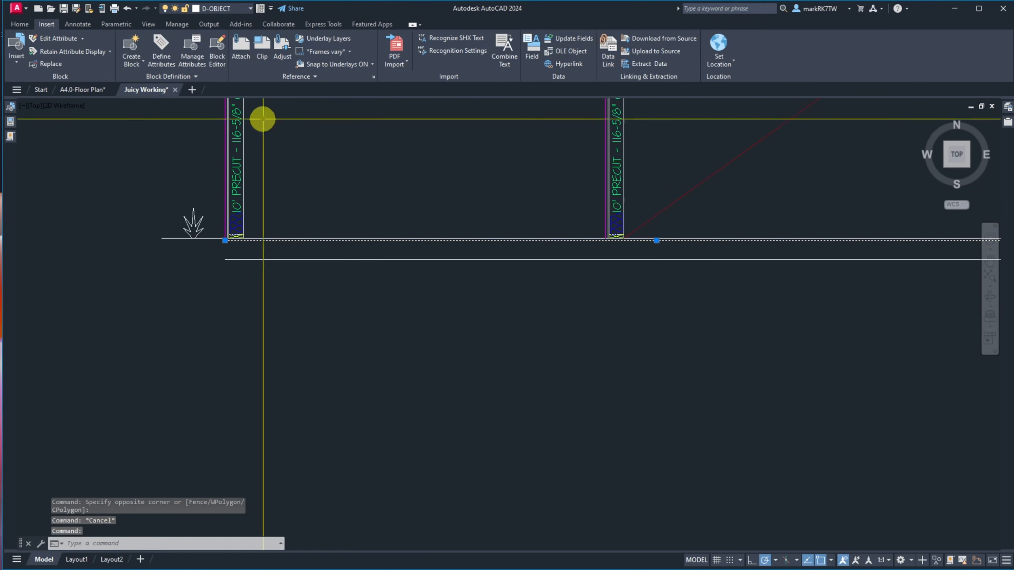
{"action": "left_click", "coordinate": [220, 9]}
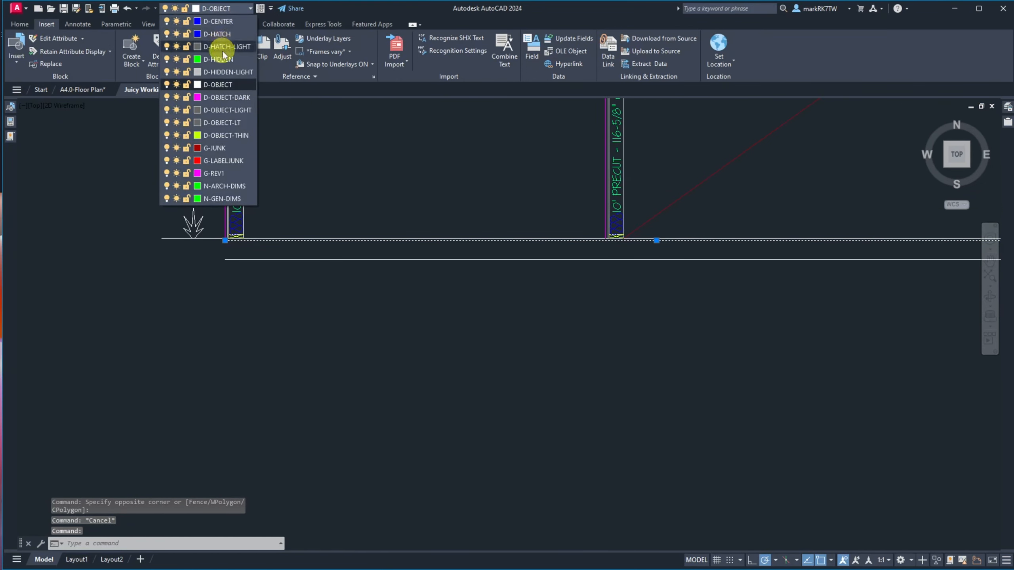
{"action": "left_click", "coordinate": [222, 136]}
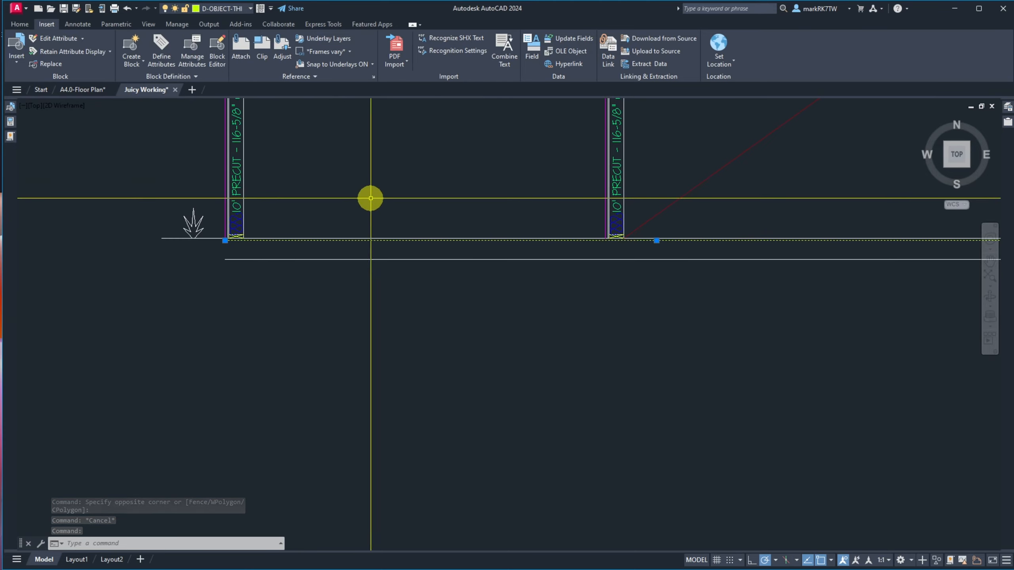
{"action": "key", "text": "Escape"}
Inspect the floor lines at the wall base and consult the hand-drawn Floor Joist Plan in the browser PDF, returning to AutoCAD.
{"action": "scroll", "coordinate": [662, 236], "scroll_direction": "down", "scroll_amount": 3}
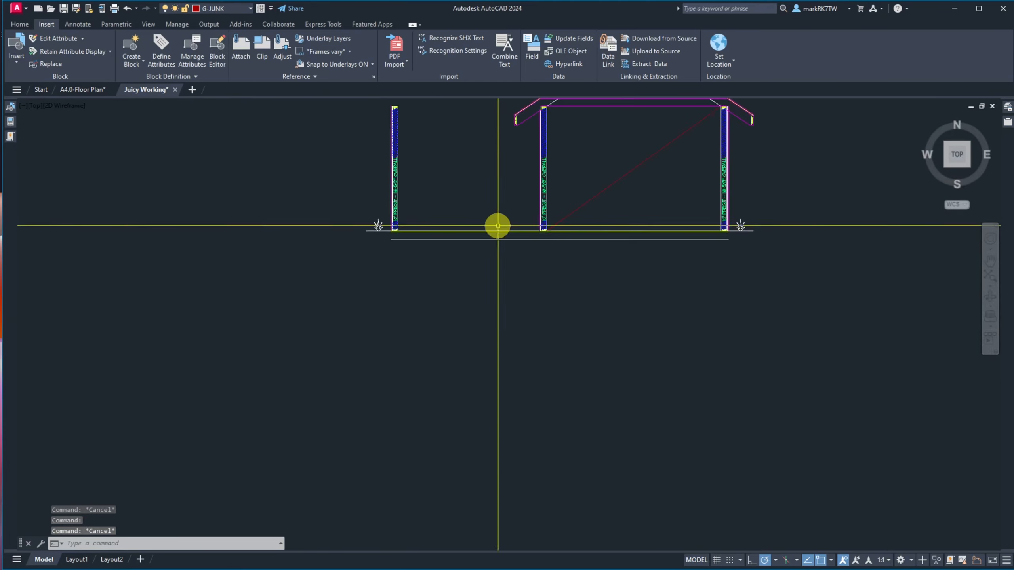
{"action": "scroll", "coordinate": [545, 240], "scroll_direction": "up", "scroll_amount": 5}
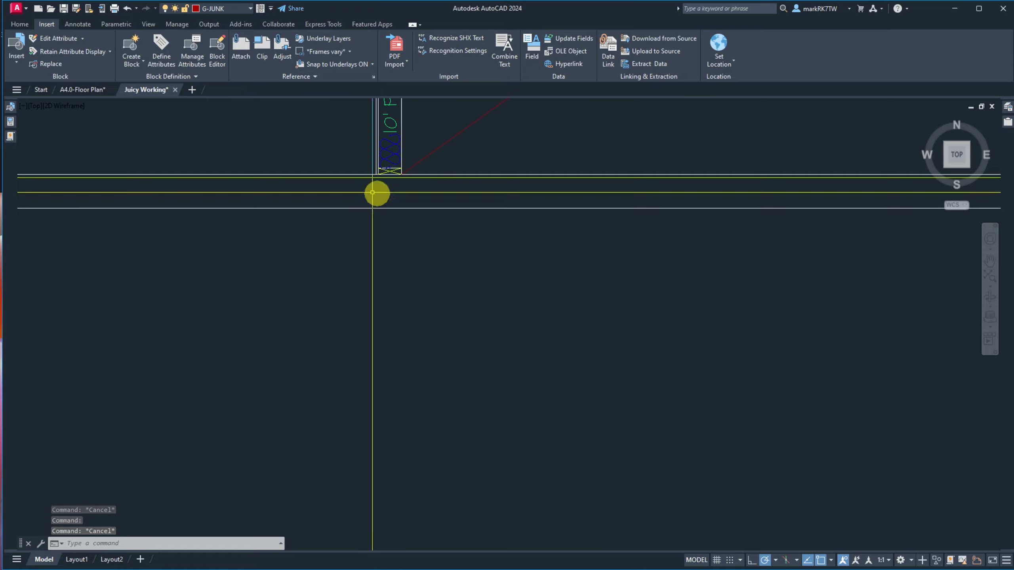
{"action": "scroll", "coordinate": [376, 184], "scroll_direction": "up", "scroll_amount": 4}
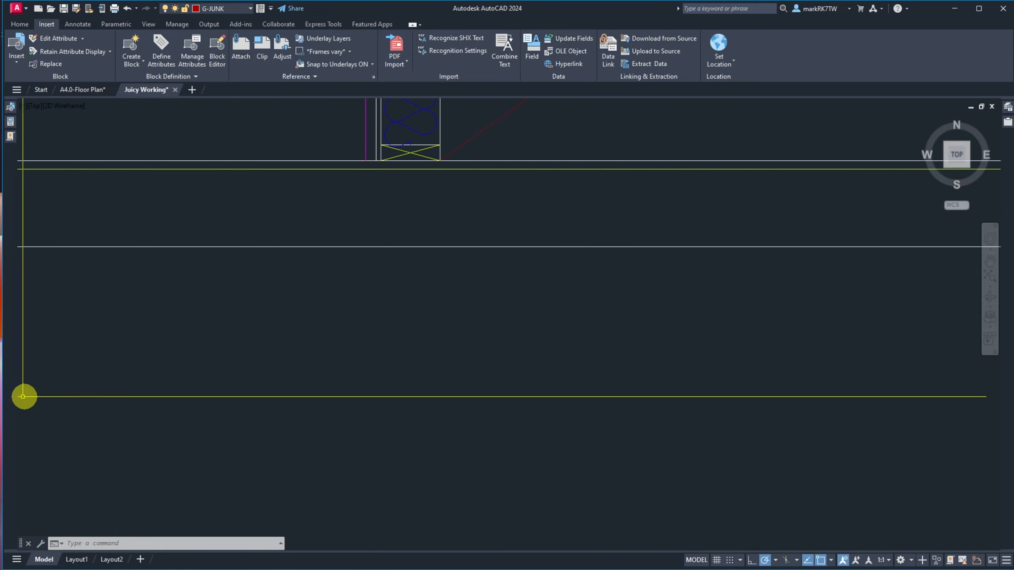
{"action": "key", "text": "alt+Tab"}
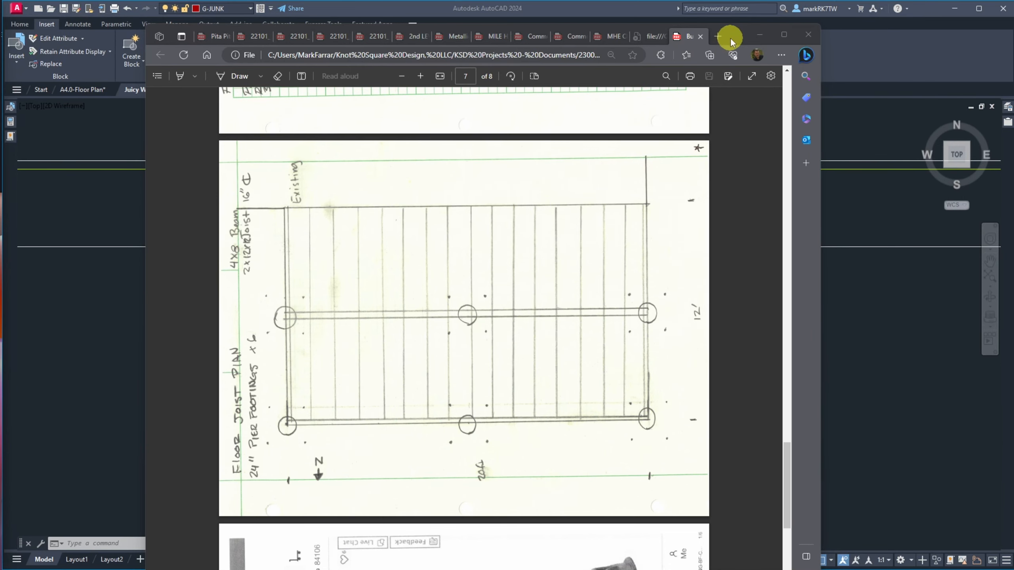
{"action": "left_click", "coordinate": [759, 35]}
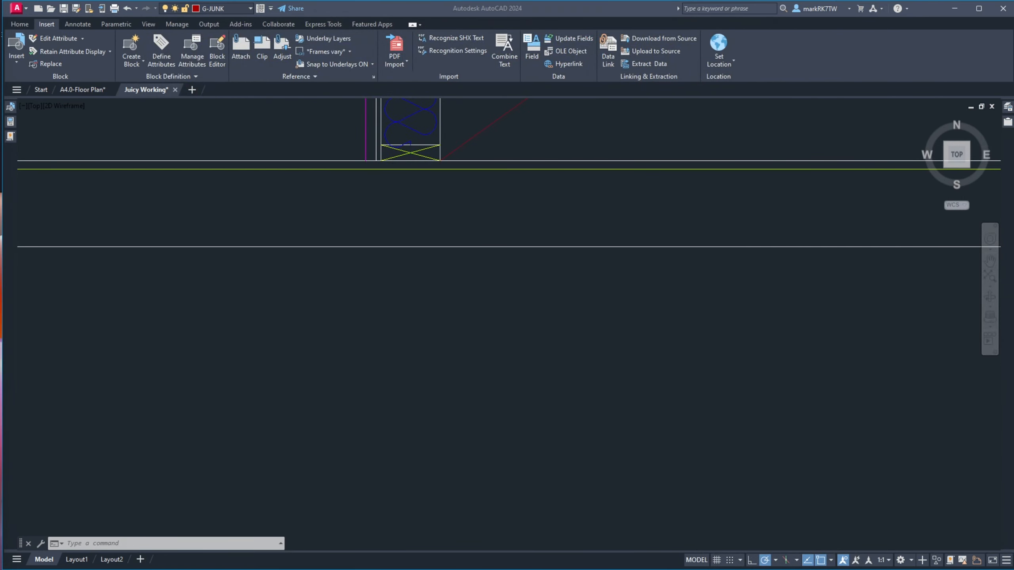
Examine the building section and its floor lines in relation to the neighbouring floor plans.
{"action": "scroll", "coordinate": [715, 363], "scroll_direction": "down", "scroll_amount": 5}
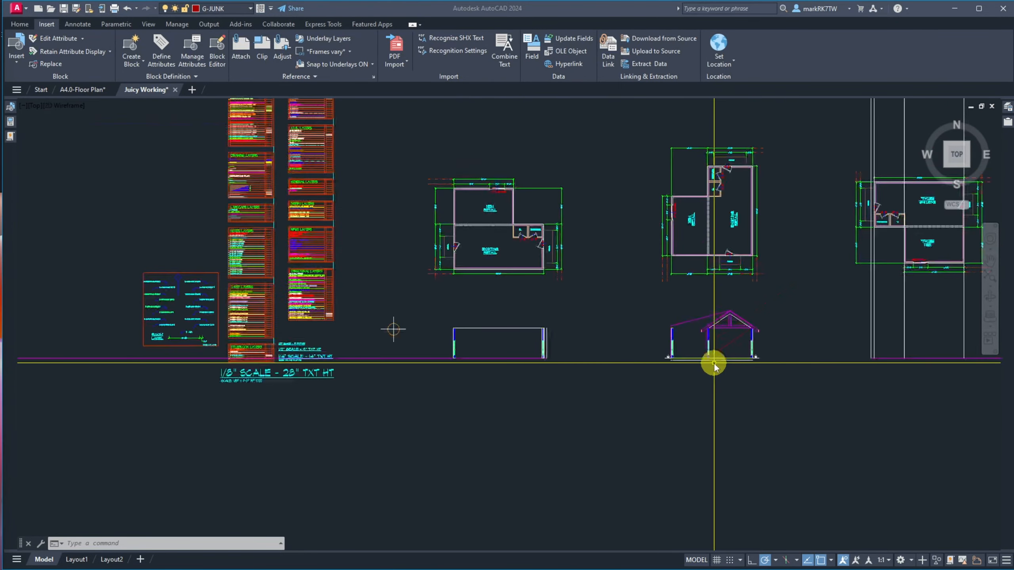
{"action": "scroll", "coordinate": [710, 244], "scroll_direction": "up", "scroll_amount": 8}
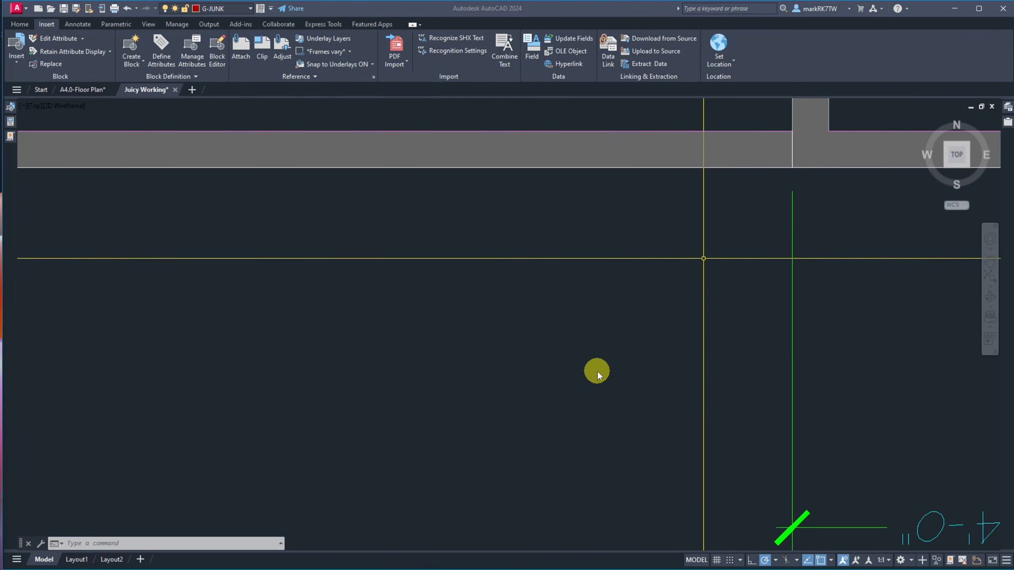
{"action": "scroll", "coordinate": [469, 447], "scroll_direction": "down", "scroll_amount": 3}
{"action": "scroll", "coordinate": [516, 347], "scroll_direction": "down", "scroll_amount": 5}
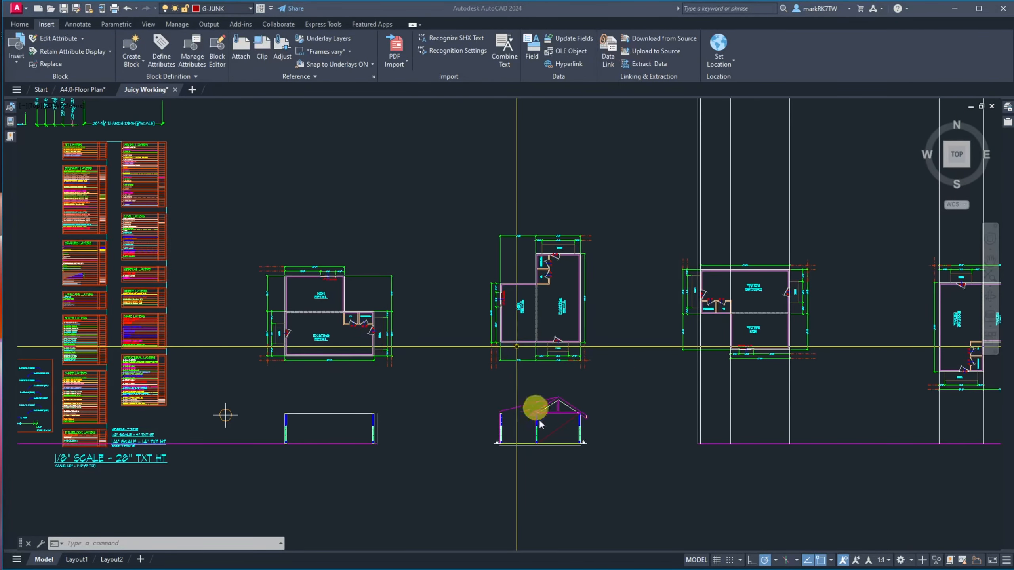
{"action": "scroll", "coordinate": [543, 446], "scroll_direction": "up", "scroll_amount": 5}
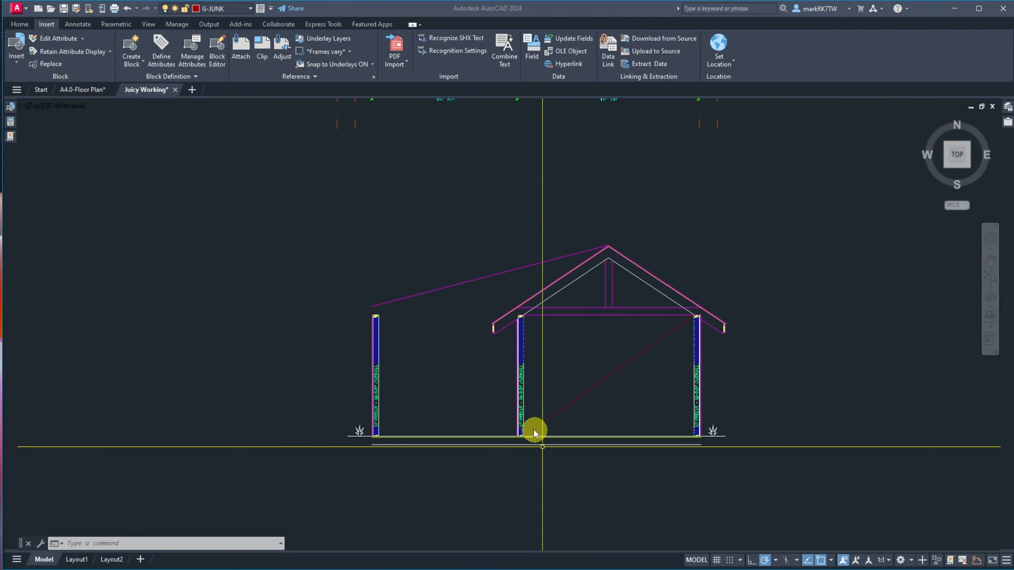
{"action": "scroll", "coordinate": [401, 440], "scroll_direction": "up", "scroll_amount": 6}
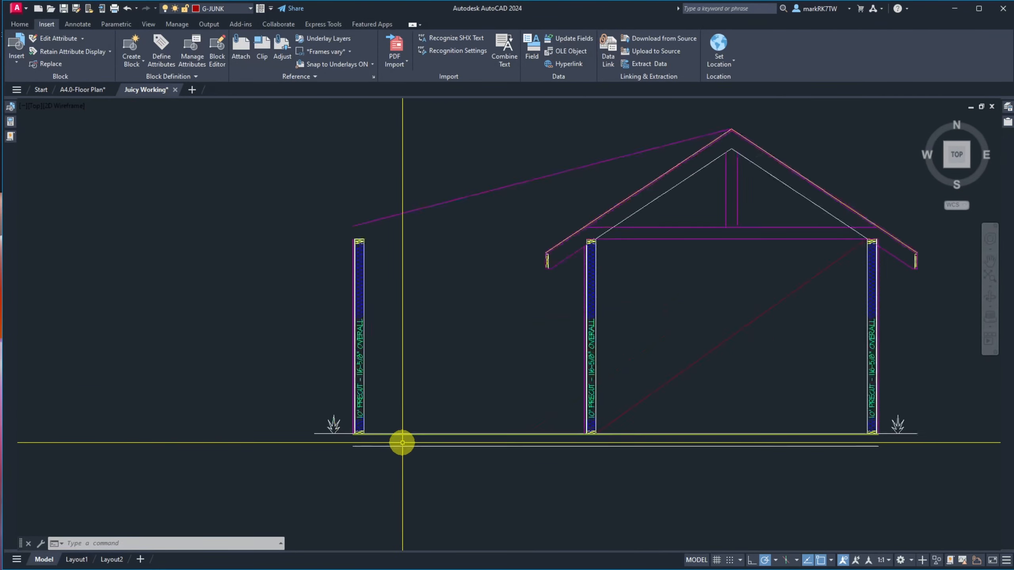
{"action": "scroll", "coordinate": [415, 423], "scroll_direction": "down", "scroll_amount": 2}
{"action": "scroll", "coordinate": [531, 432], "scroll_direction": "down", "scroll_amount": 3}
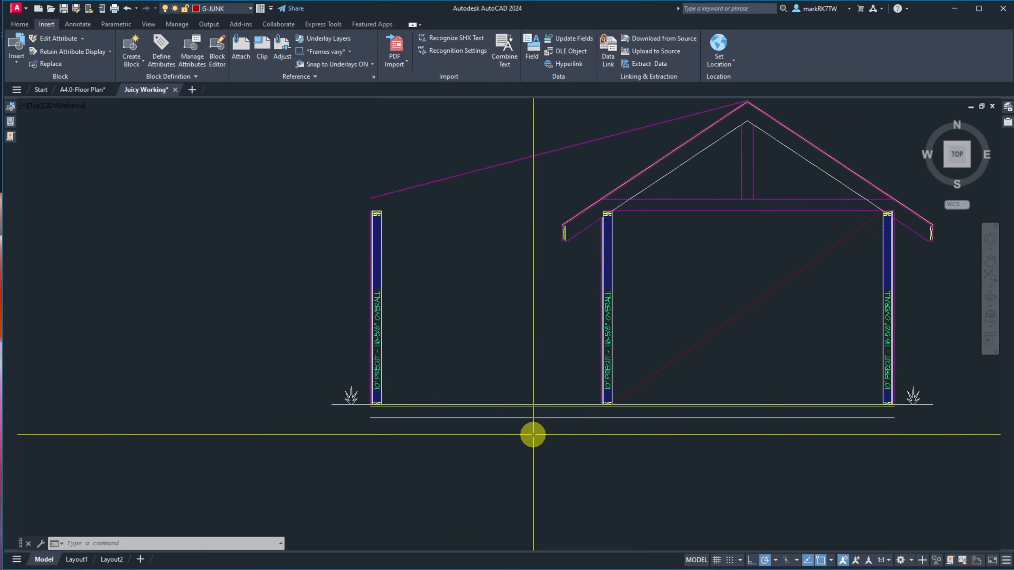
Erase the lowest horizontal floor line beneath the walls.
{"action": "scroll", "coordinate": [559, 435], "scroll_direction": "up", "scroll_amount": 6}
{"action": "type", "text": "e"}
{"action": "key", "text": "Return"}
{"action": "left_click", "coordinate": [574, 421]}
{"action": "left_click", "coordinate": [520, 355]}
{"action": "key", "text": "Return"}
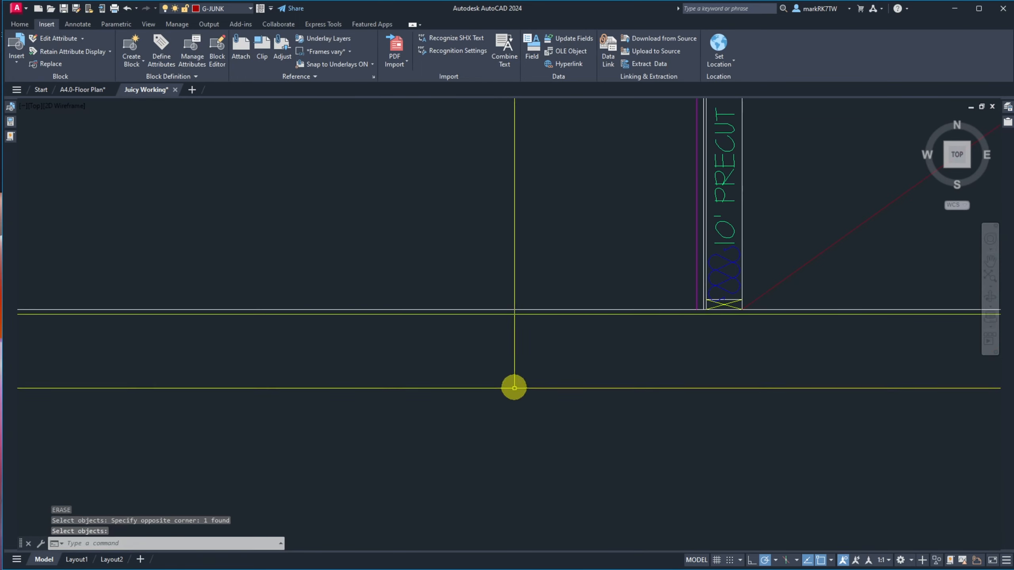
Offset the thin floor line just below the wall base 11.25 inches downward.
{"action": "type", "text": "o"}
{"action": "key", "text": "Return"}
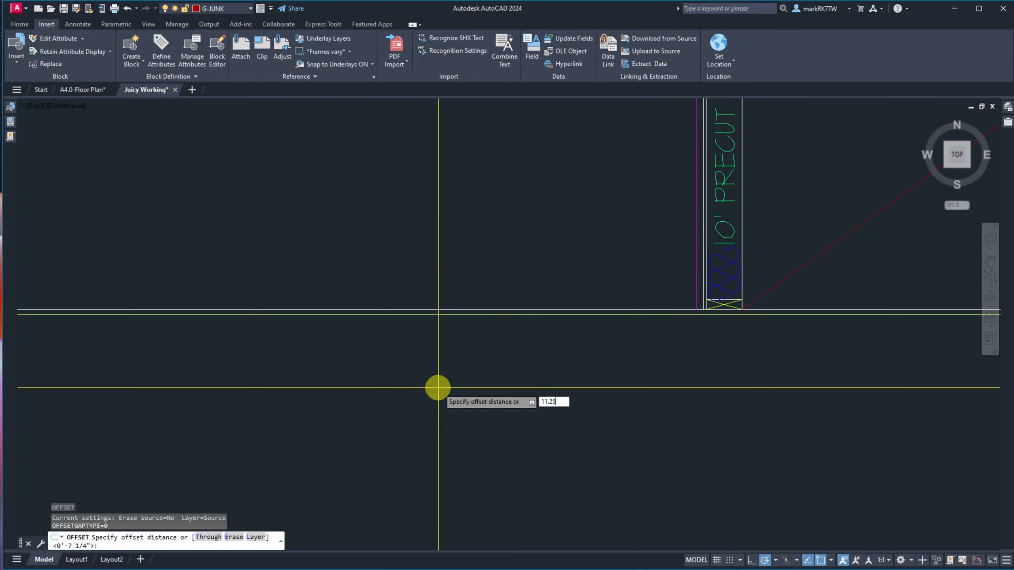
{"action": "type", "text": "11.25"}
{"action": "key", "text": "Return"}
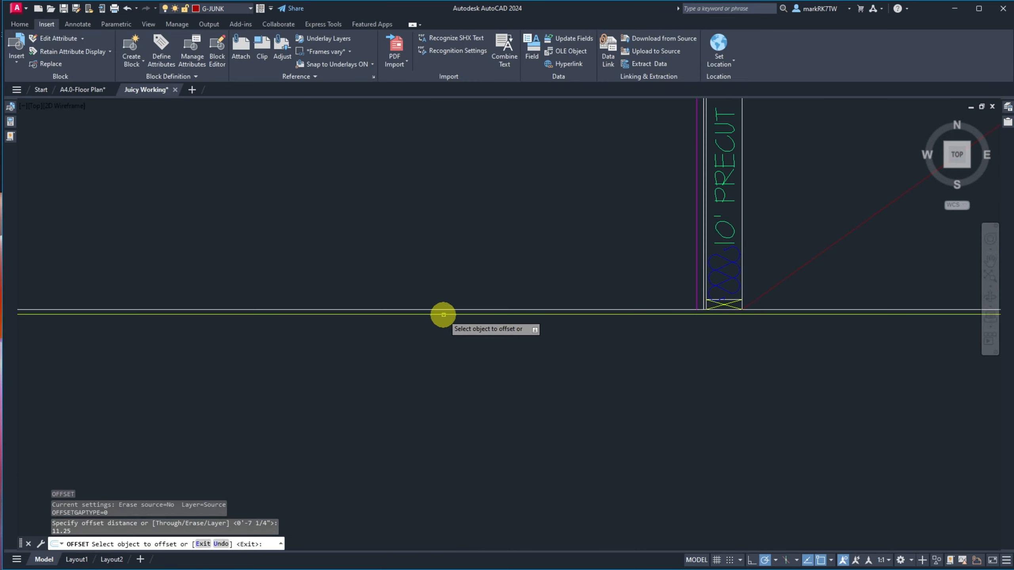
{"action": "left_click", "coordinate": [442, 315]}
{"action": "left_click", "coordinate": [447, 372]}
{"action": "key", "text": "Return"}
{"action": "scroll", "coordinate": [430, 306], "scroll_direction": "down", "scroll_amount": 3}
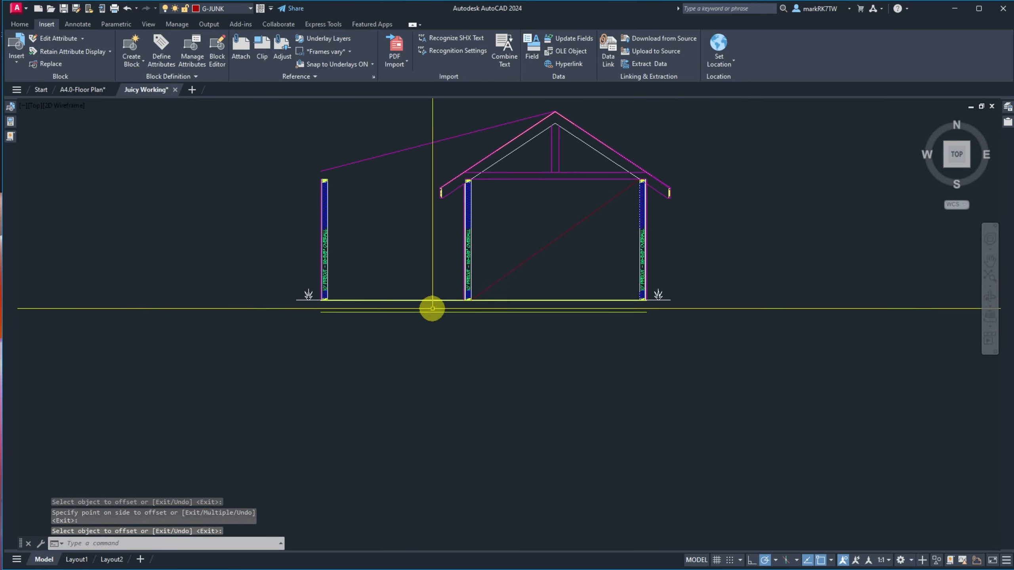
Draw a vertical line from the outer sheathing's base at the far-right wall down to the lowest floor line.
{"action": "scroll", "coordinate": [556, 344], "scroll_direction": "up", "scroll_amount": 4}
{"action": "scroll", "coordinate": [838, 243], "scroll_direction": "up", "scroll_amount": 3}
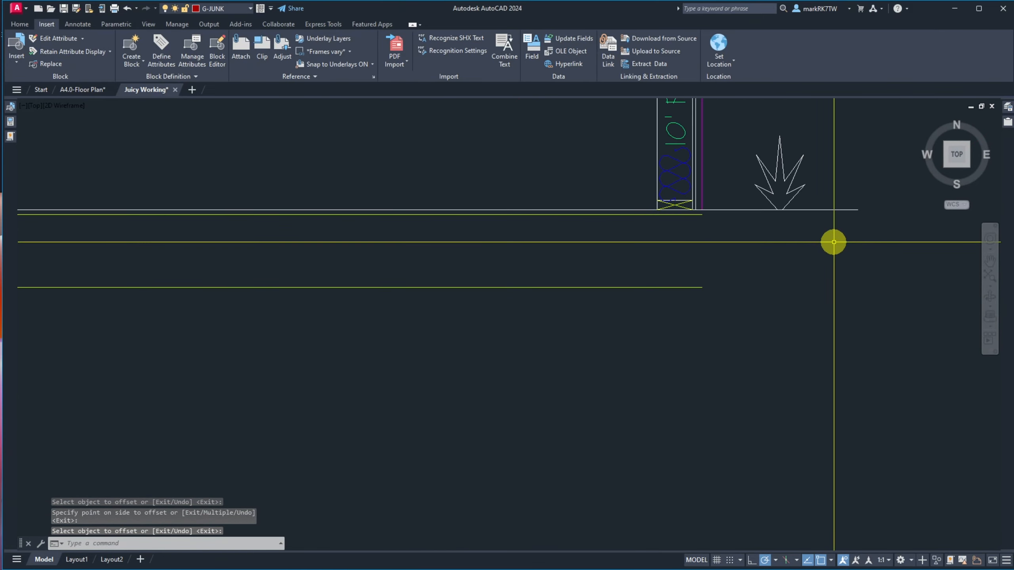
{"action": "scroll", "coordinate": [646, 228], "scroll_direction": "up", "scroll_amount": 4}
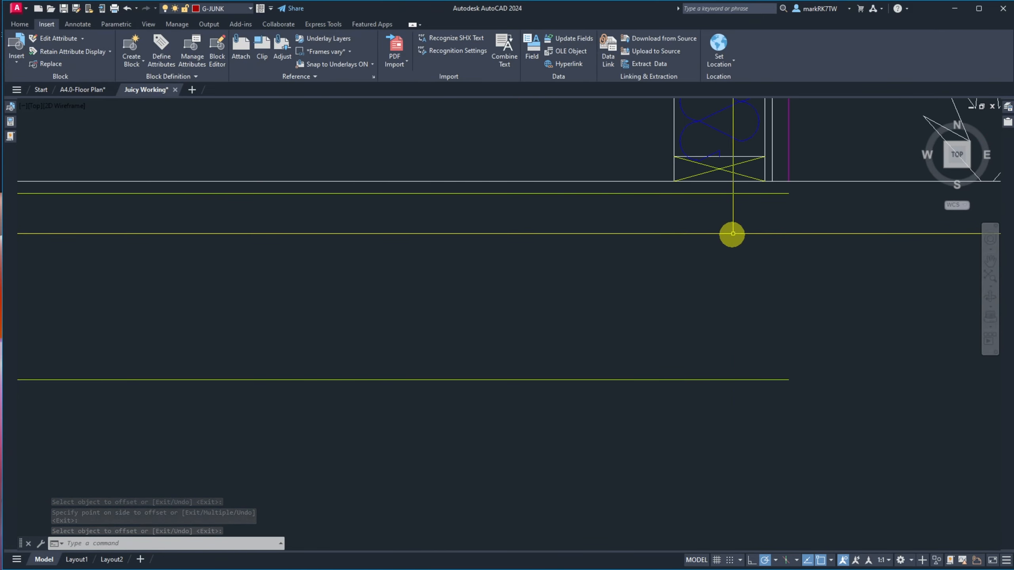
{"action": "left_click", "coordinate": [765, 175]}
{"action": "key", "text": "Escape"}
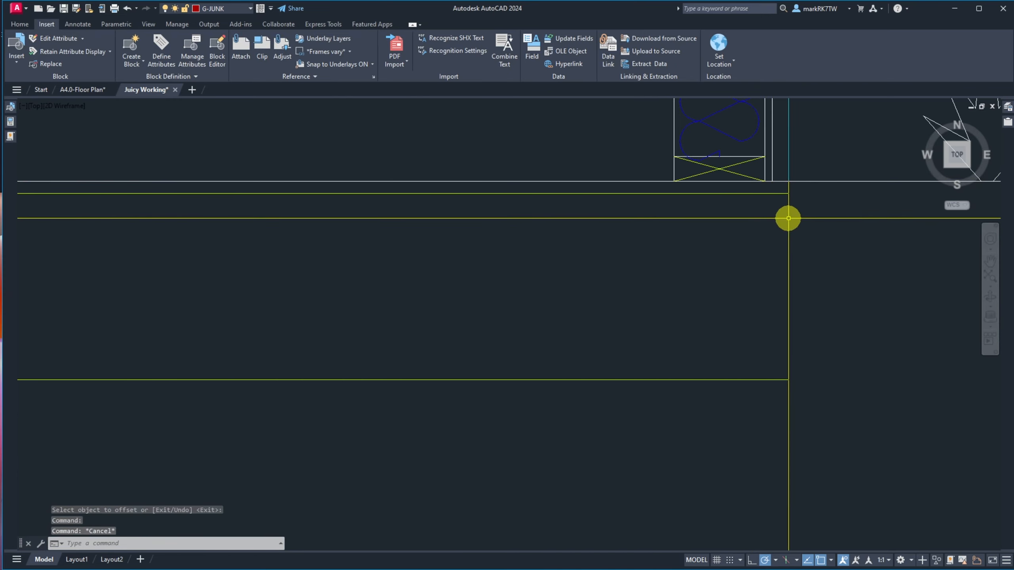
{"action": "type", "text": "l"}
{"action": "key", "text": "Return"}
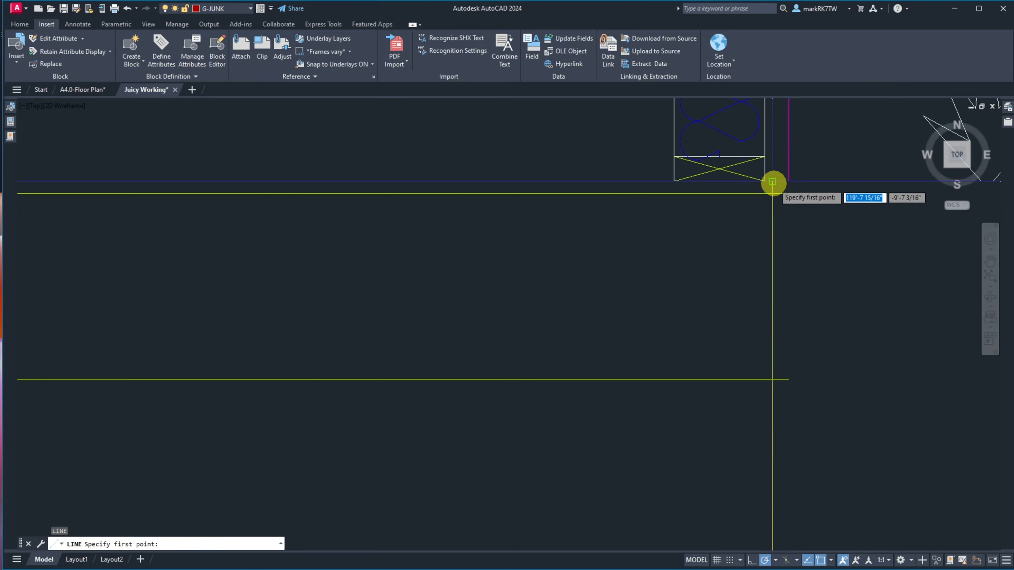
{"action": "left_click", "coordinate": [772, 182]}
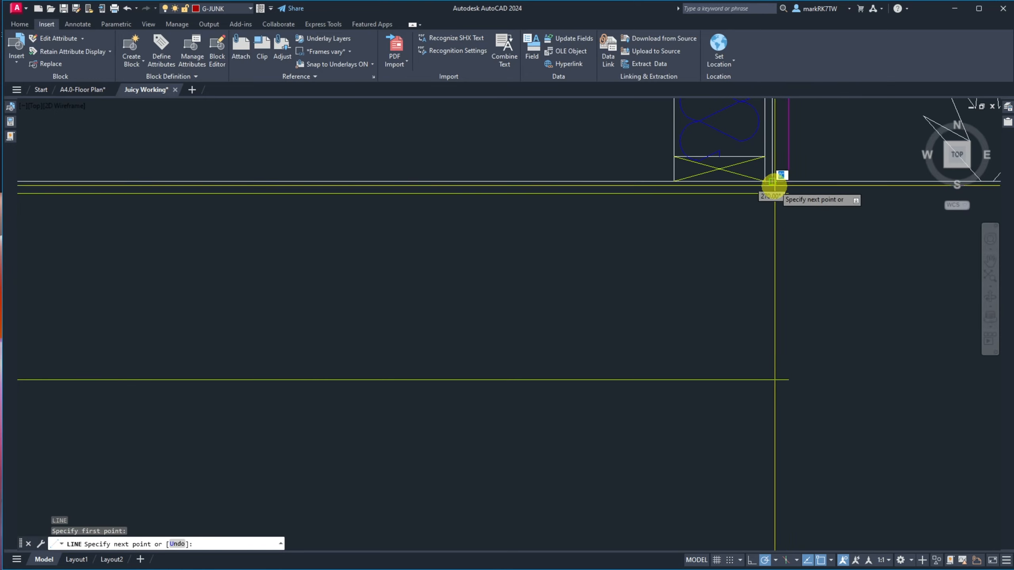
{"action": "left_click", "coordinate": [776, 379]}
{"action": "key", "text": "Escape"}
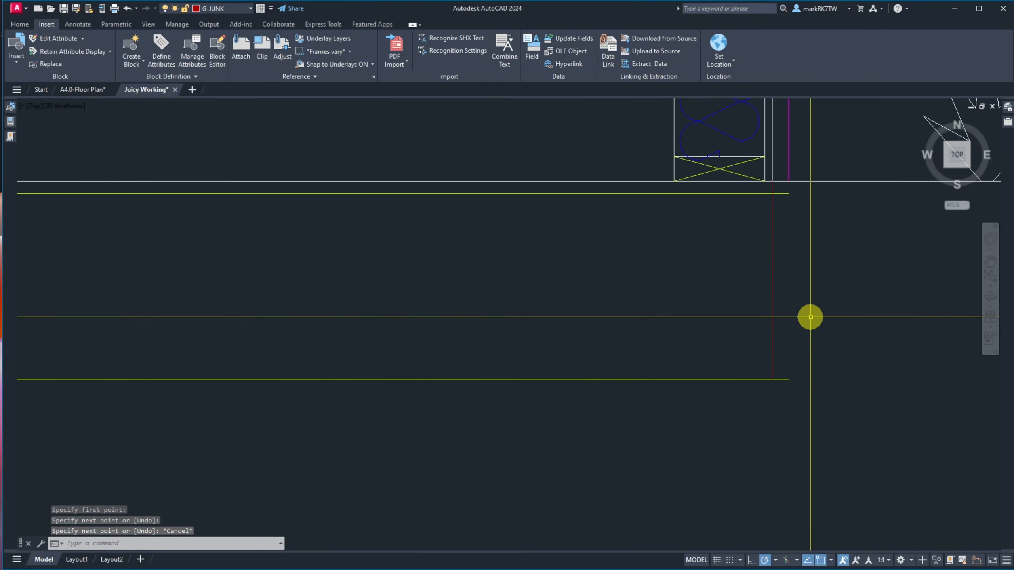
Match the properties of the top floor line onto the new vertical end line and the lowest floor line.
{"action": "type", "text": "ma"}
{"action": "key", "text": "Return"}
{"action": "left_click", "coordinate": [620, 182]}
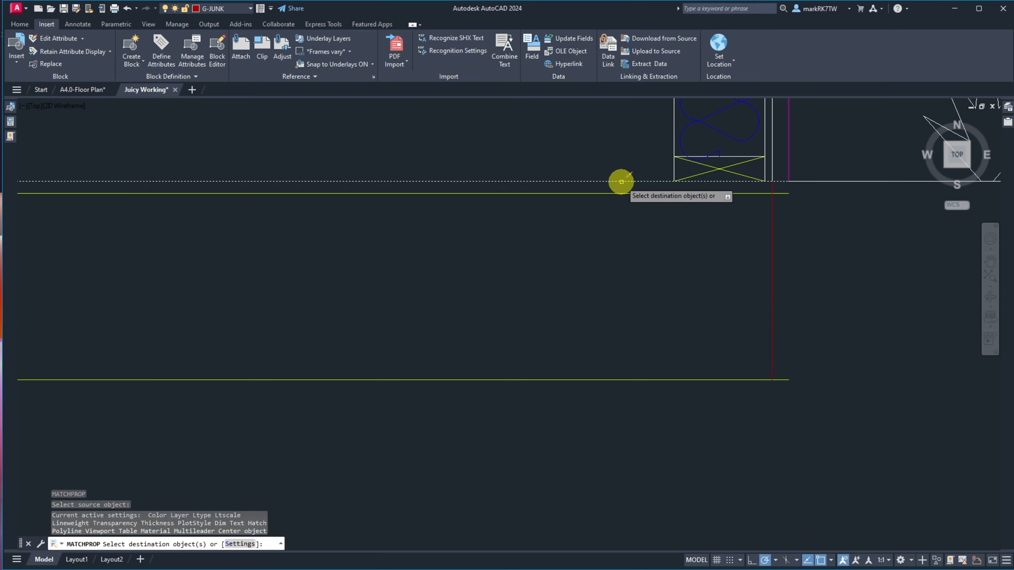
{"action": "left_click", "coordinate": [656, 411]}
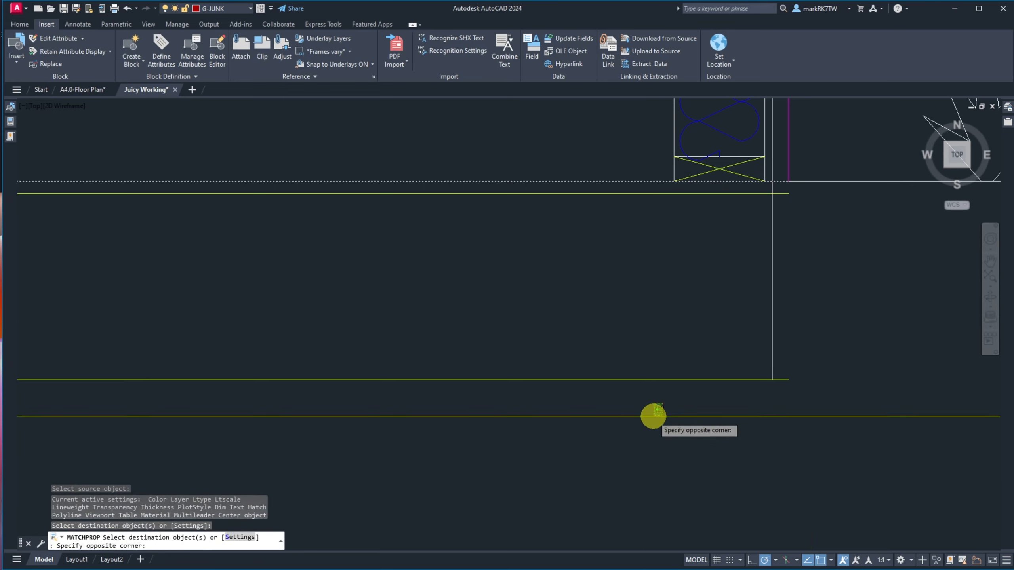
{"action": "left_click", "coordinate": [541, 324]}
{"action": "key", "text": "Return"}
{"action": "scroll", "coordinate": [800, 349], "scroll_direction": "down", "scroll_amount": 5}
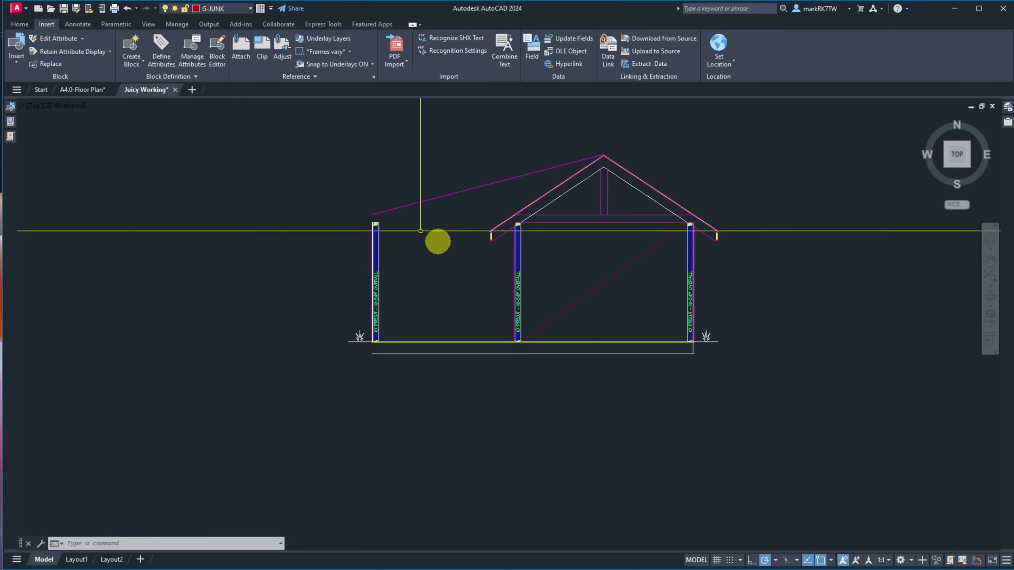
Copy the entire building section 215'-7 3/16" horizontally along the ground line, aligning its walls with the vertical projection lines there.
{"action": "left_click", "coordinate": [269, 120]}
{"action": "left_click", "coordinate": [769, 401]}
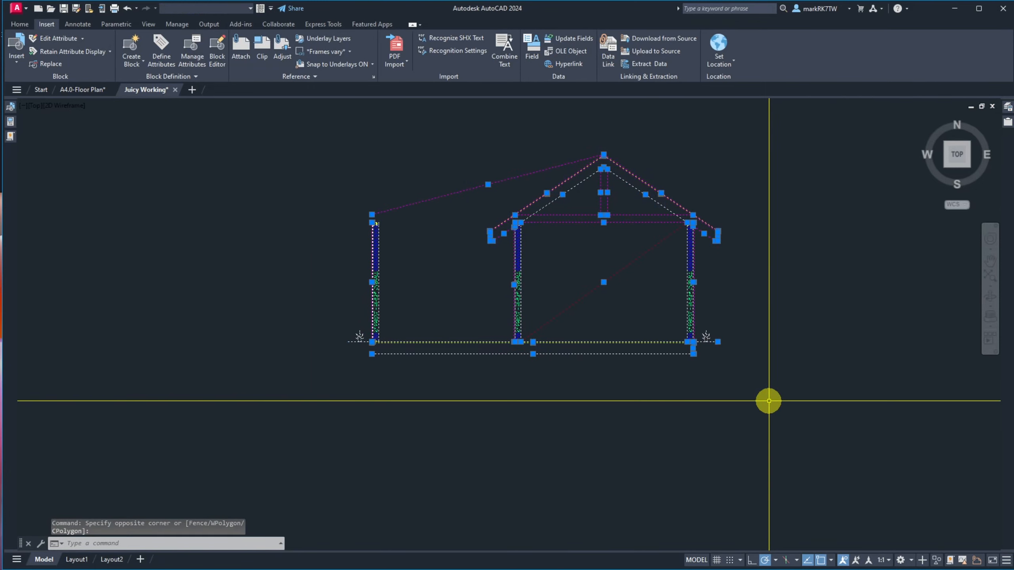
{"action": "type", "text": "c"}
{"action": "key", "text": "Return"}
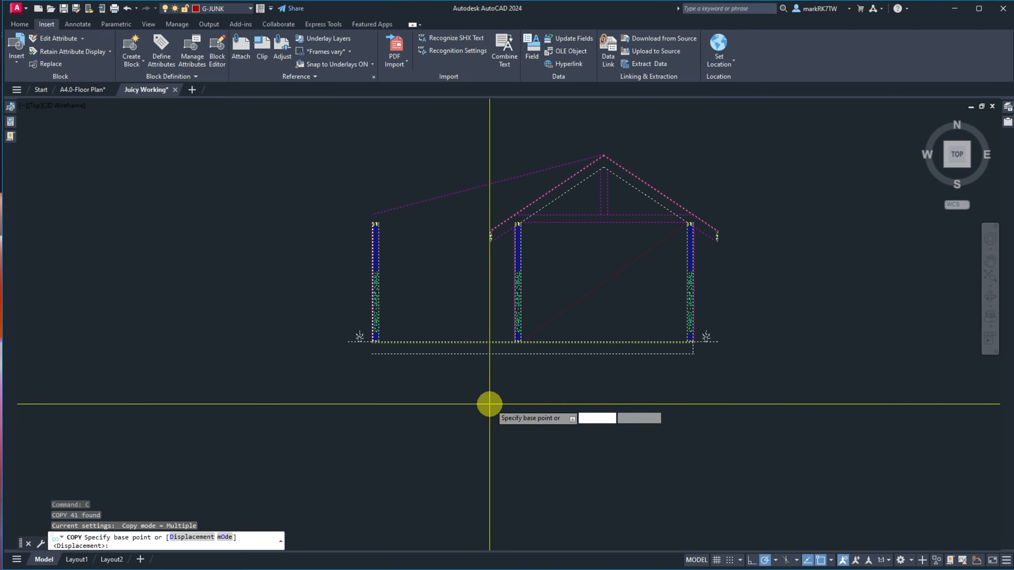
{"action": "scroll", "coordinate": [697, 346], "scroll_direction": "up", "scroll_amount": 5}
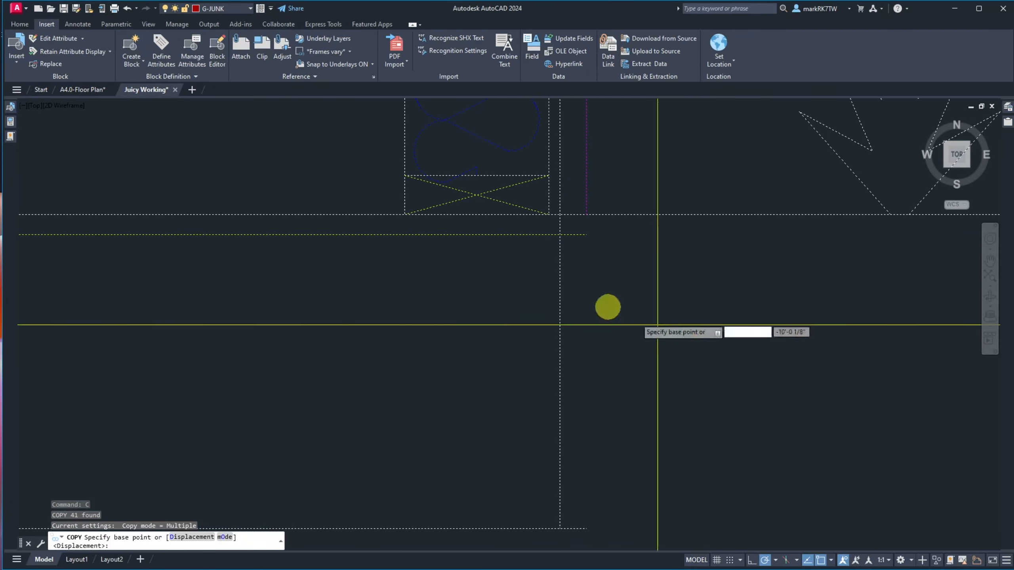
{"action": "left_click", "coordinate": [545, 215]}
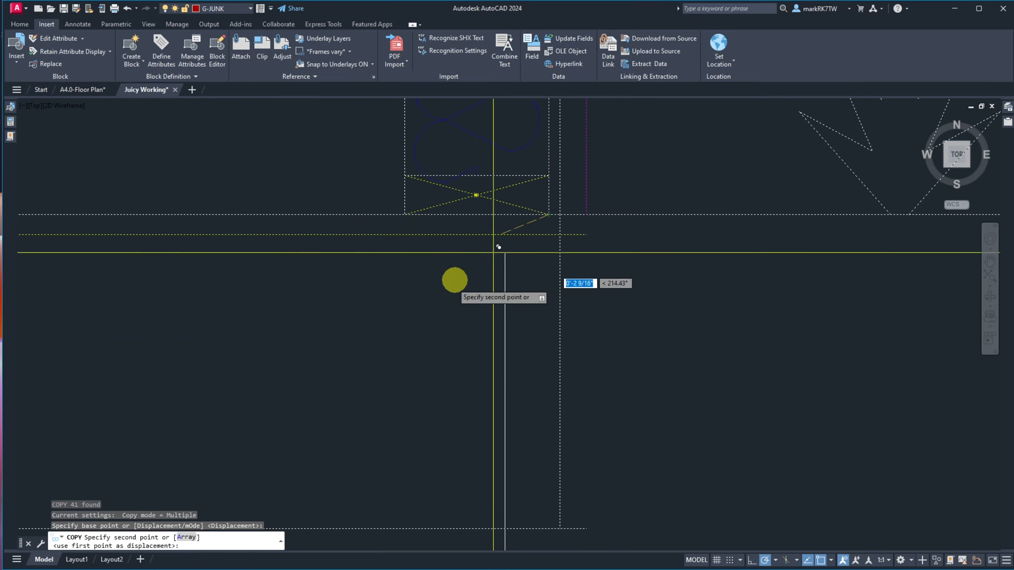
{"action": "scroll", "coordinate": [425, 294], "scroll_direction": "down", "scroll_amount": 8}
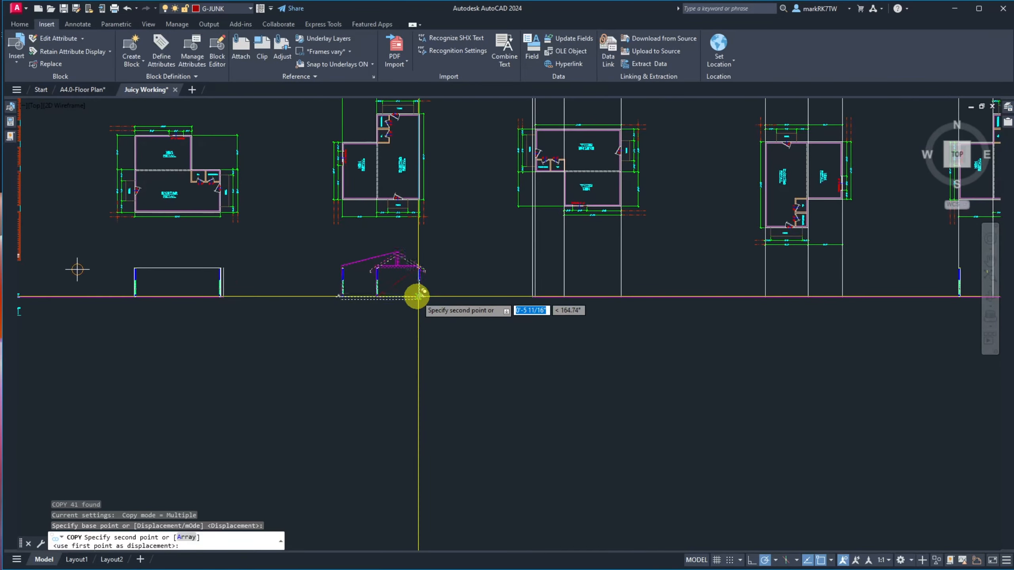
{"action": "scroll", "coordinate": [430, 303], "scroll_direction": "down", "scroll_amount": 3}
{"action": "scroll", "coordinate": [819, 296], "scroll_direction": "up", "scroll_amount": 8}
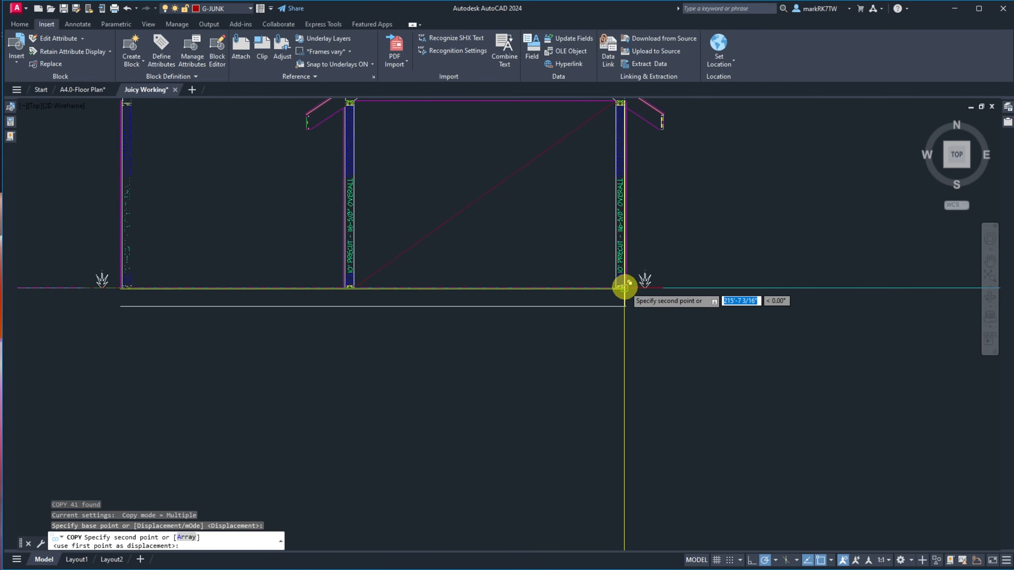
{"action": "left_click", "coordinate": [624, 288]}
{"action": "scroll", "coordinate": [655, 311], "scroll_direction": "down", "scroll_amount": 3}
{"action": "key", "text": "Escape"}
{"action": "scroll", "coordinate": [647, 396], "scroll_direction": "down", "scroll_amount": 2}
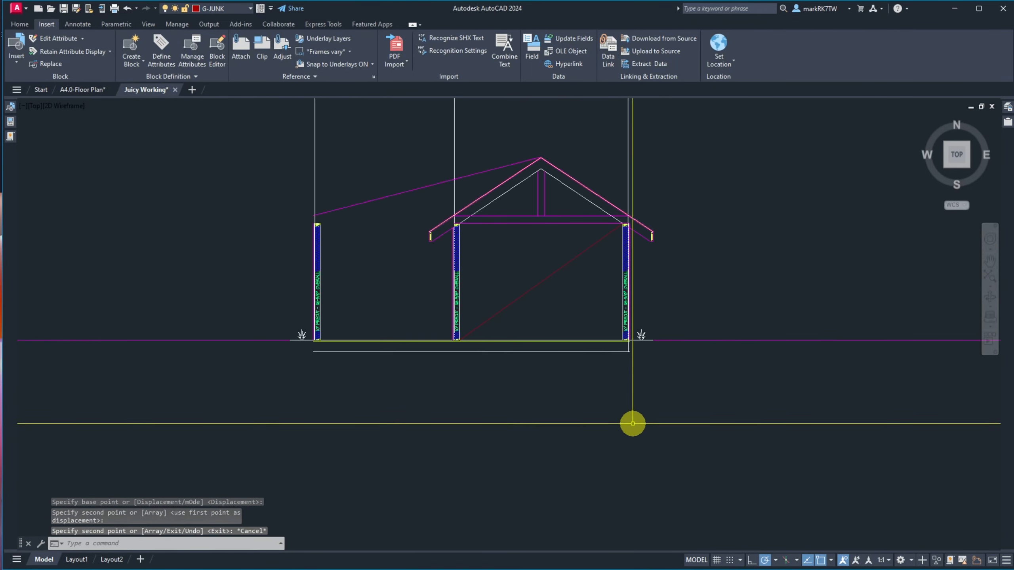
Delete the duplicate fascia board block at the gable roof's left eave in the copied section.
{"action": "scroll", "coordinate": [415, 217], "scroll_direction": "up", "scroll_amount": 8}
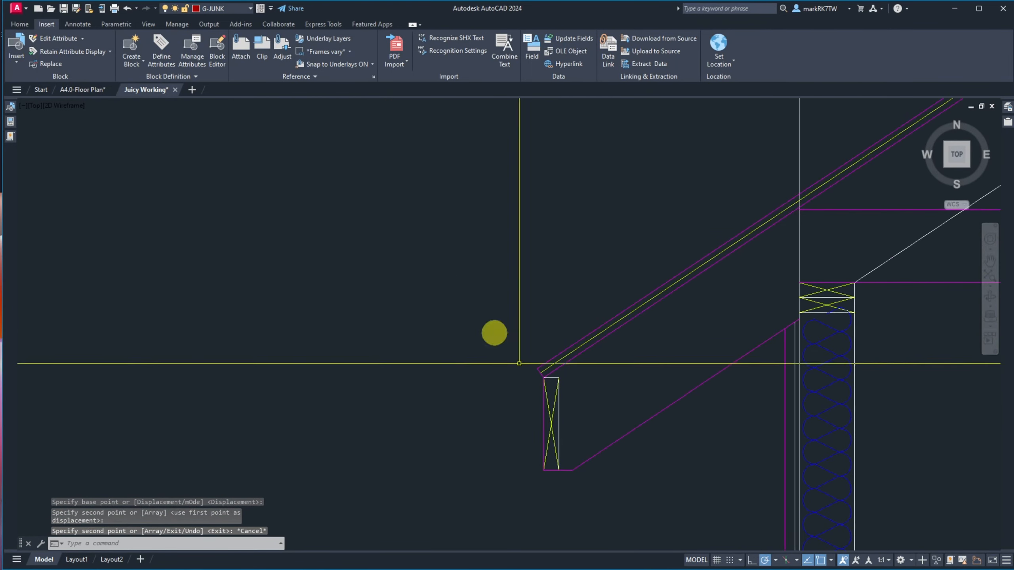
{"action": "left_click", "coordinate": [559, 437]}
{"action": "left_click", "coordinate": [616, 478]}
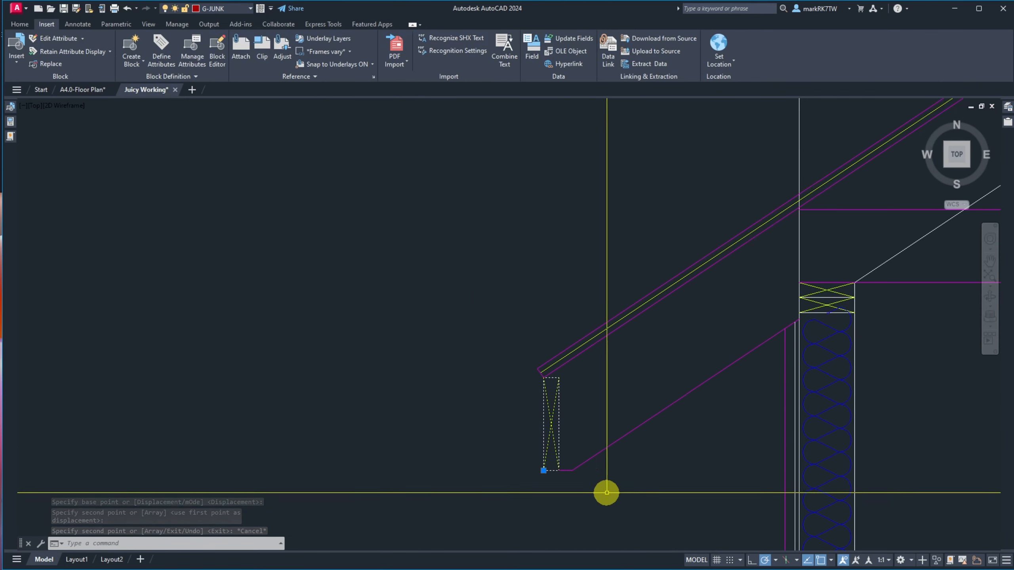
{"action": "key", "text": "Delete"}
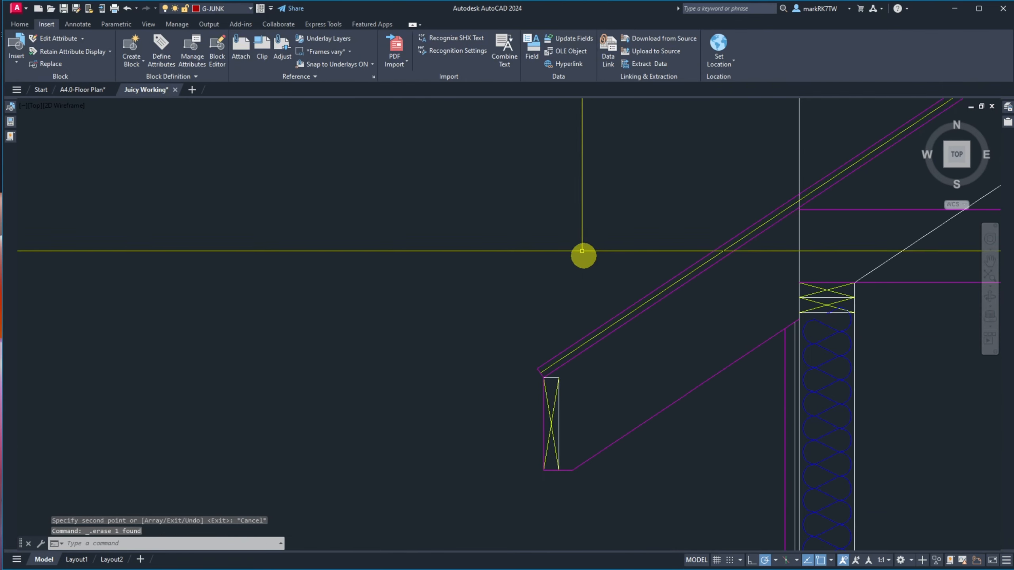
Delete one of the two overlapping wall blocks at the copied section's far-left wall.
{"action": "scroll", "coordinate": [581, 240], "scroll_direction": "down", "scroll_amount": 6}
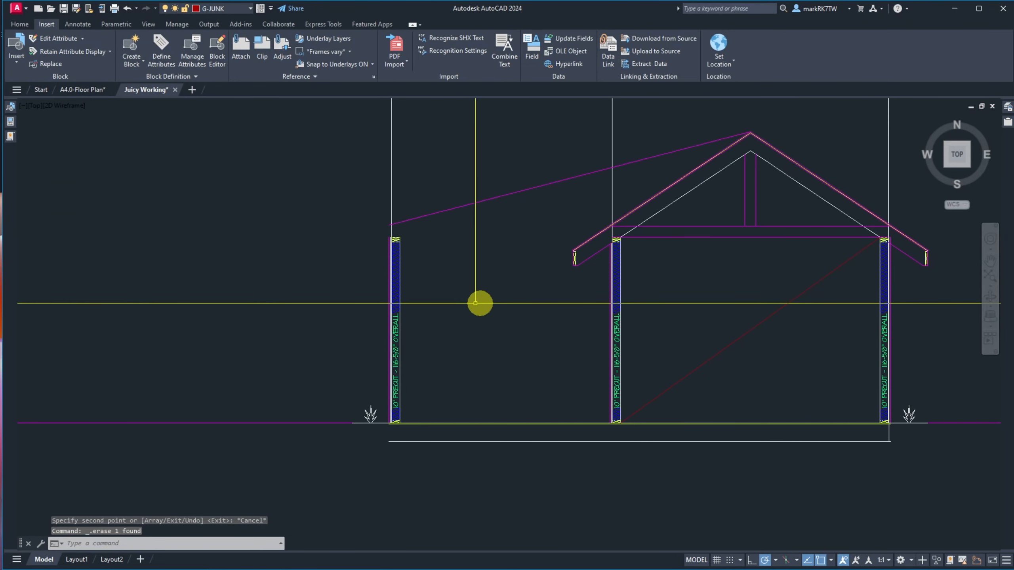
{"action": "left_click", "coordinate": [399, 375]}
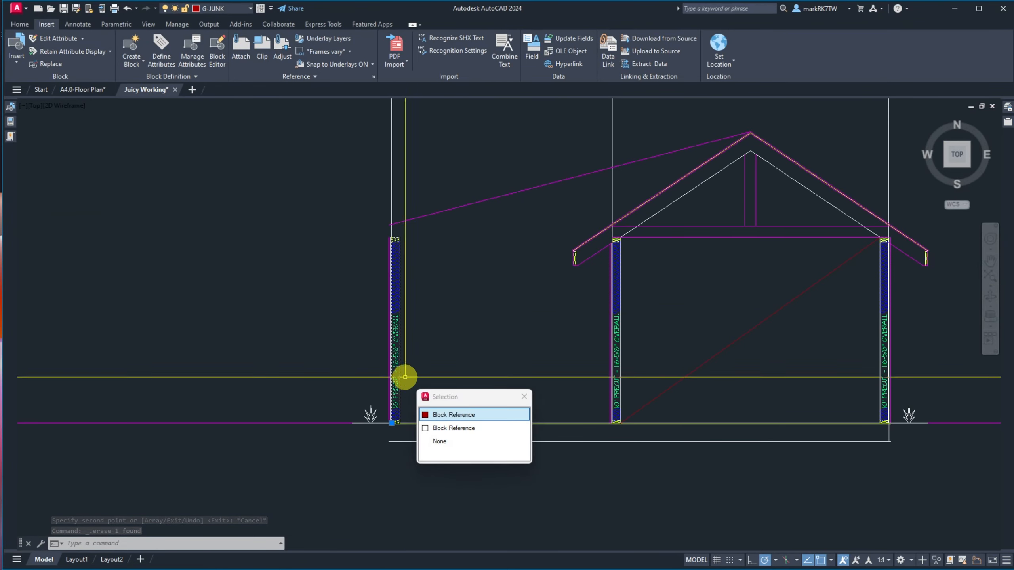
{"action": "left_click", "coordinate": [462, 416]}
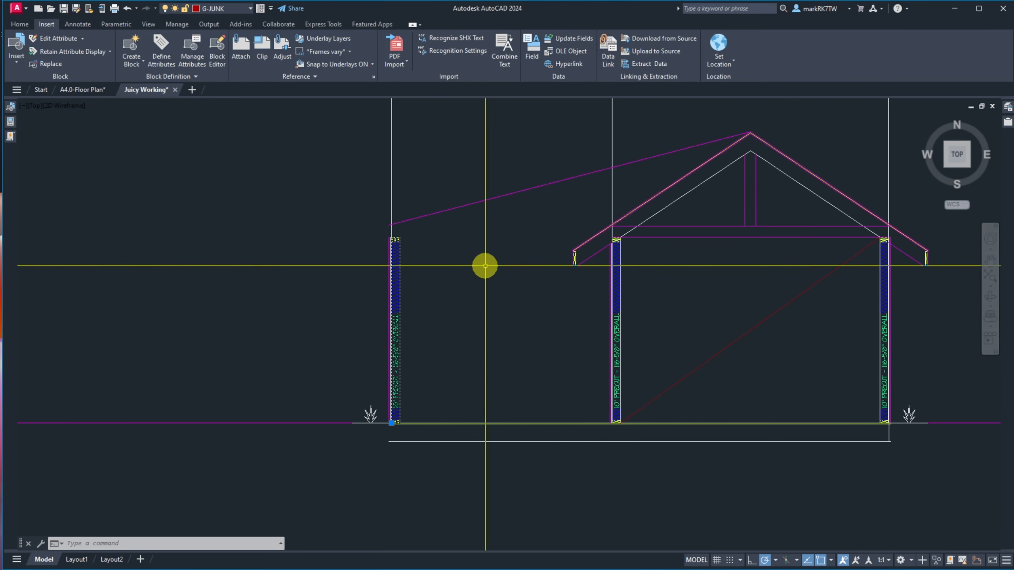
{"action": "key", "text": "Delete"}
Assign the middle and right wall blocks of the copied section to the D-OBJECT layer.
{"action": "left_click", "coordinate": [617, 310]}
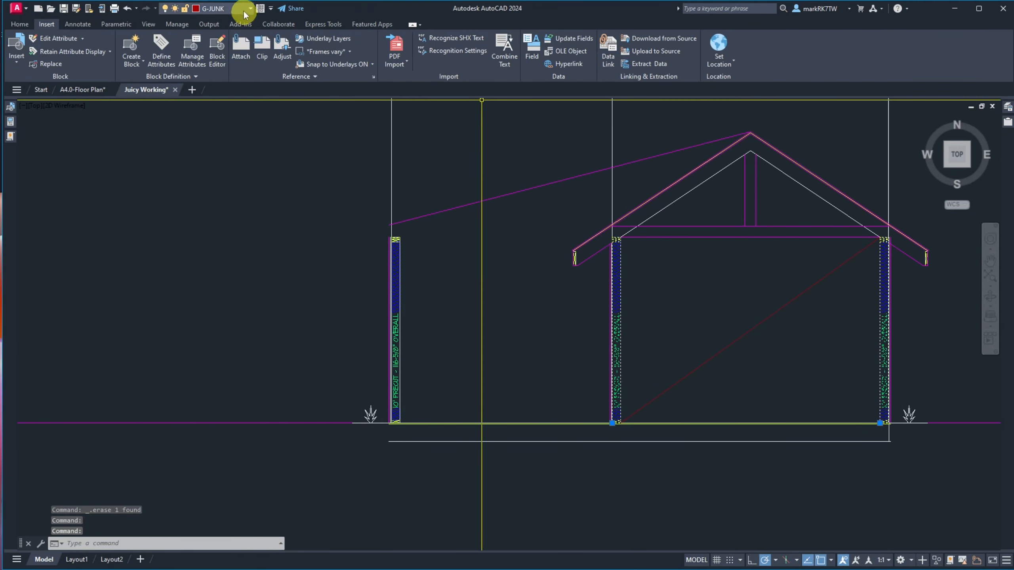
{"action": "left_click", "coordinate": [248, 10]}
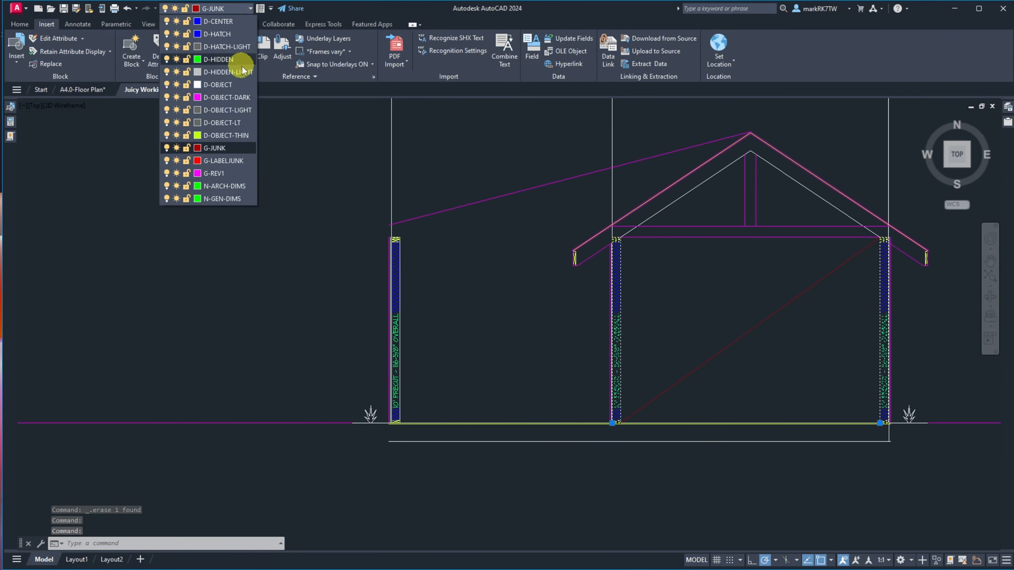
{"action": "left_click", "coordinate": [239, 85]}
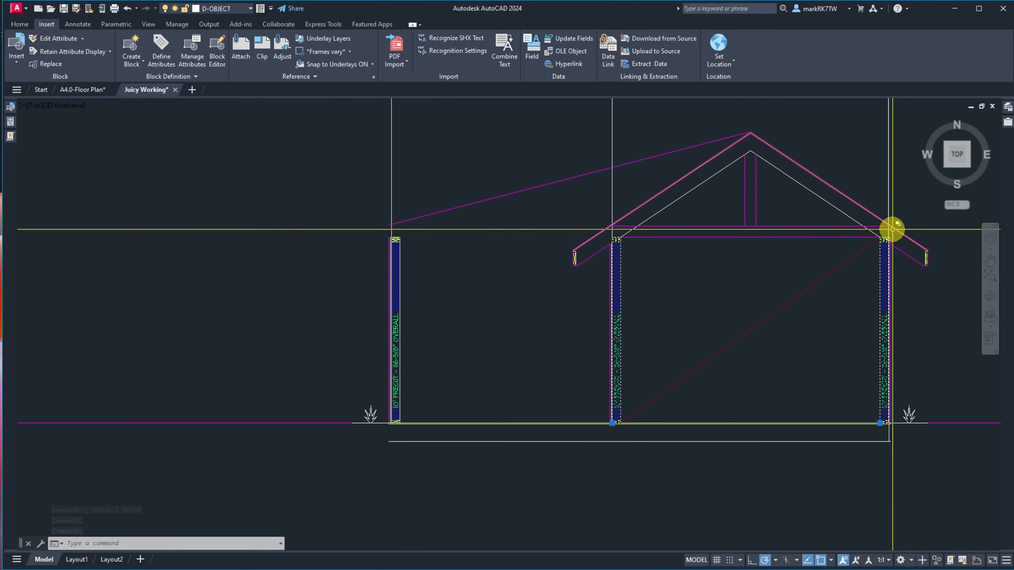
Assign the fascia board block at the copied section's right eave to the D-OBJECT layer and check the grade symbols' layer.
{"action": "key", "text": "Escape"}
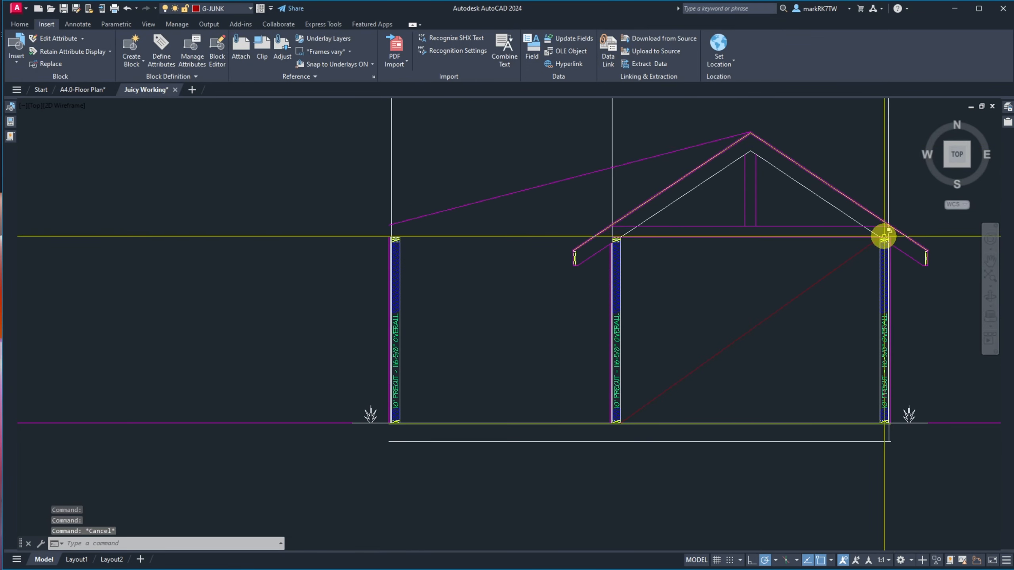
{"action": "left_click", "coordinate": [924, 259]}
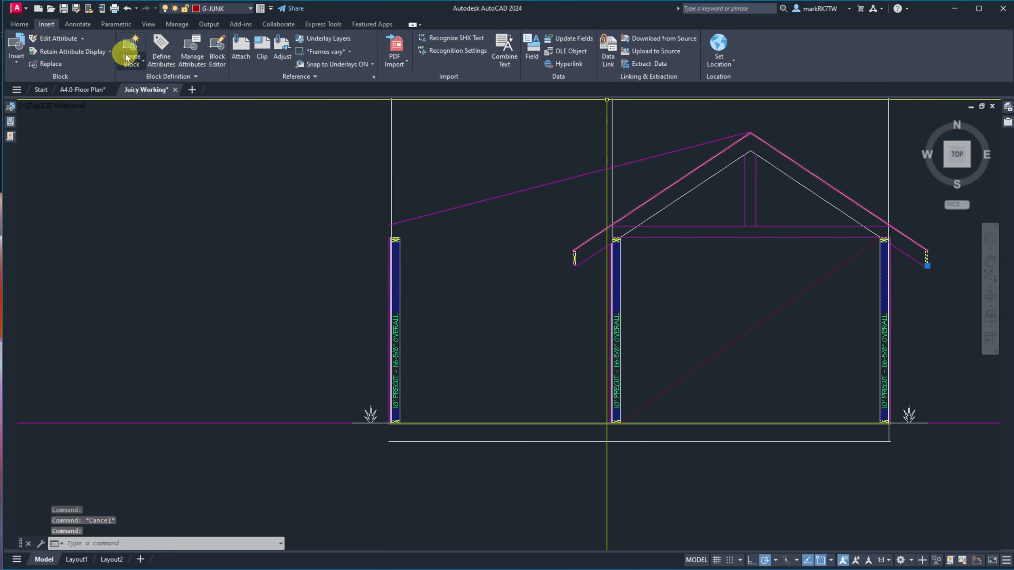
{"action": "left_click", "coordinate": [236, 8]}
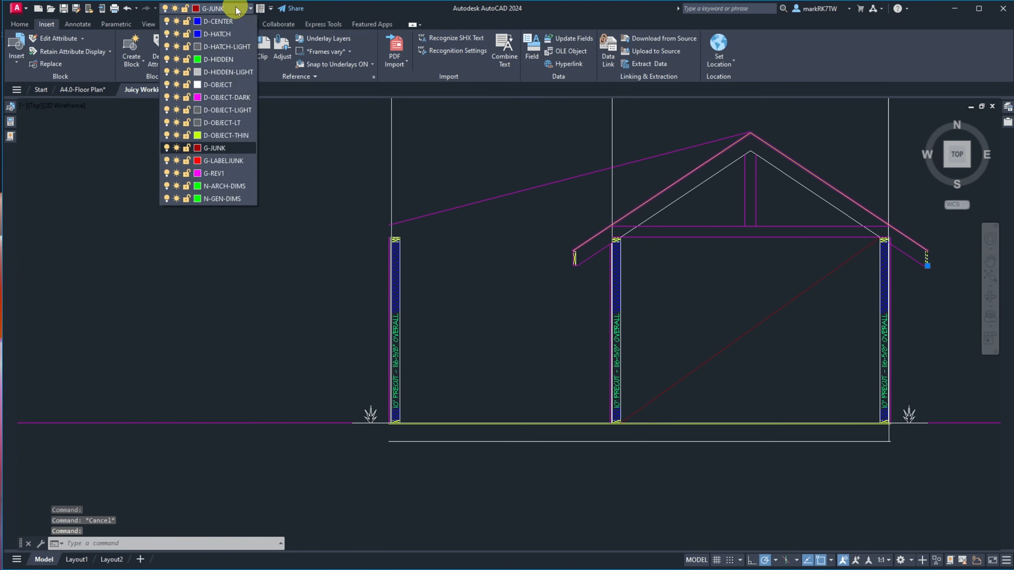
{"action": "left_click", "coordinate": [222, 87]}
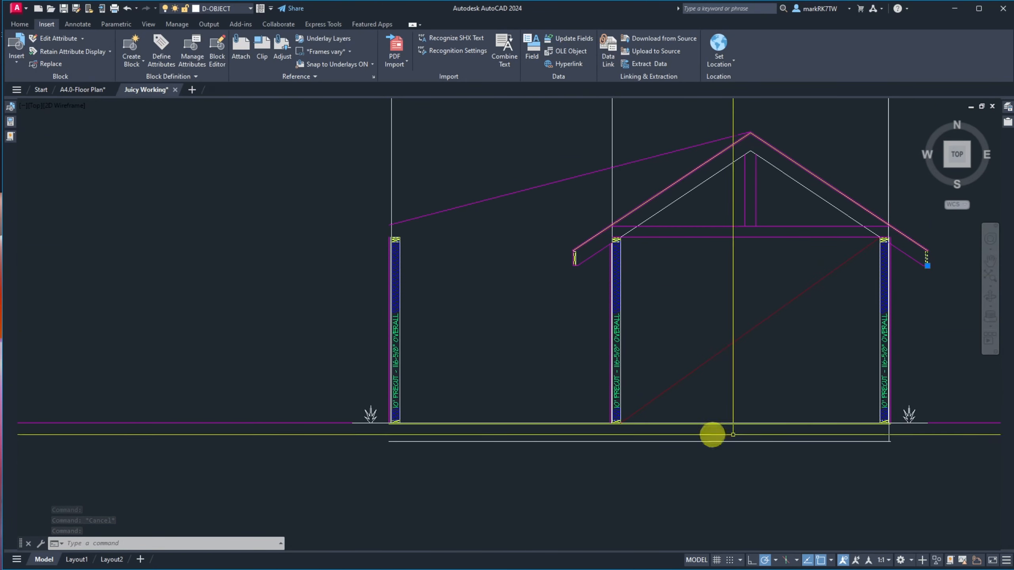
{"action": "left_click", "coordinate": [370, 416]}
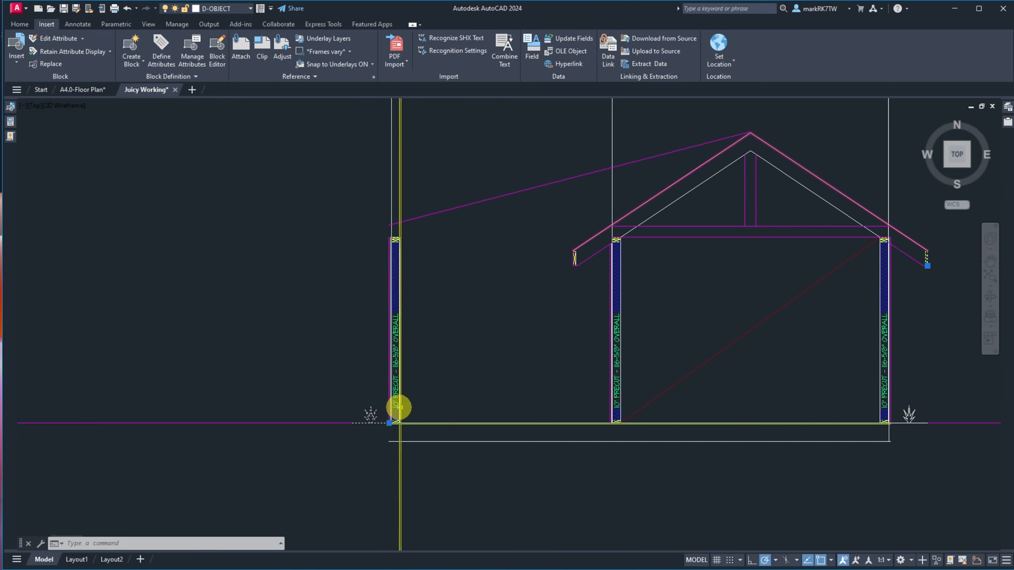
{"action": "left_click", "coordinate": [906, 416]}
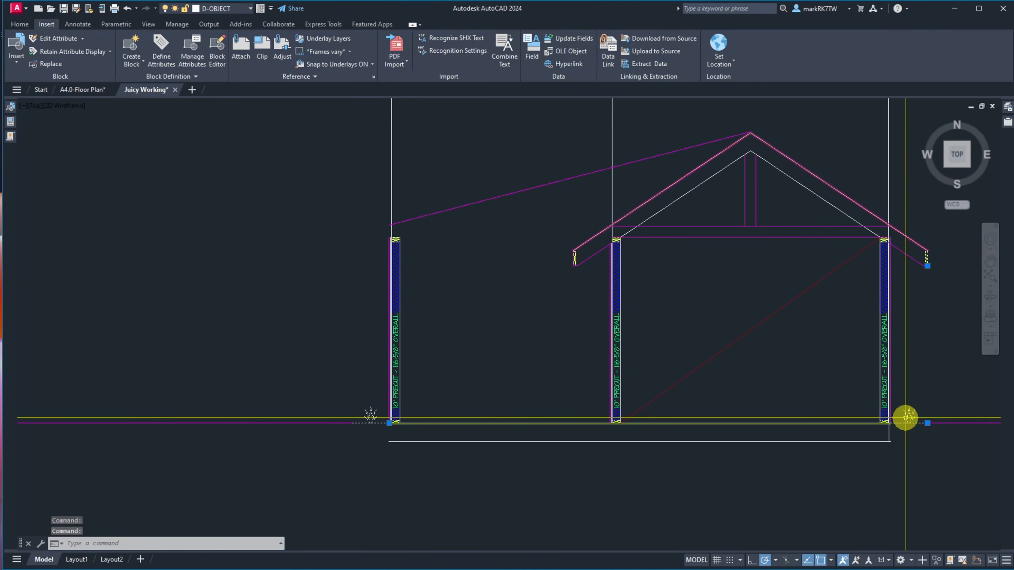
{"action": "key", "text": "Escape"}
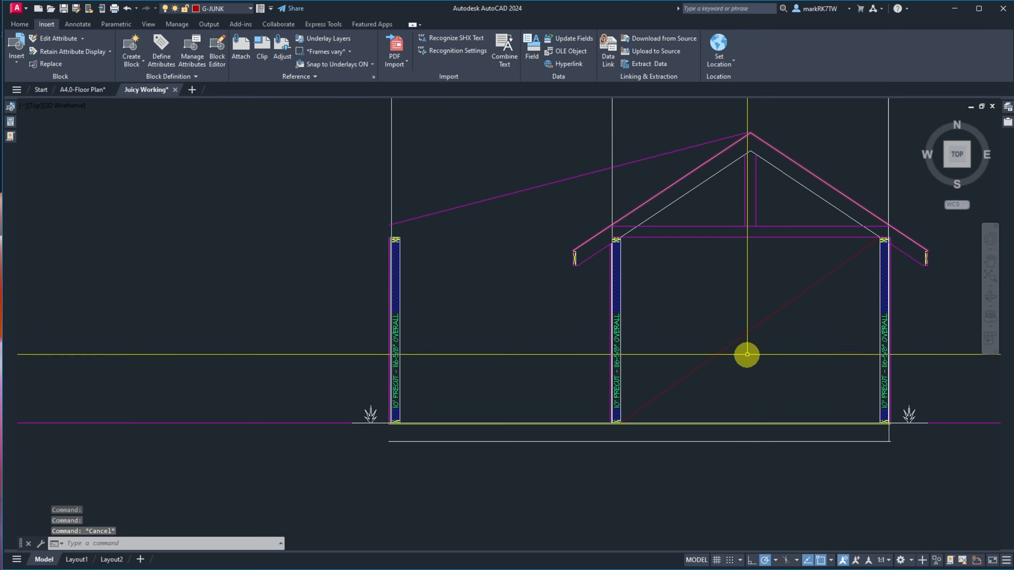
Erase the three vertical projection lines that run down to the copied section's walls.
{"action": "scroll", "coordinate": [386, 247], "scroll_direction": "up", "scroll_amount": 2}
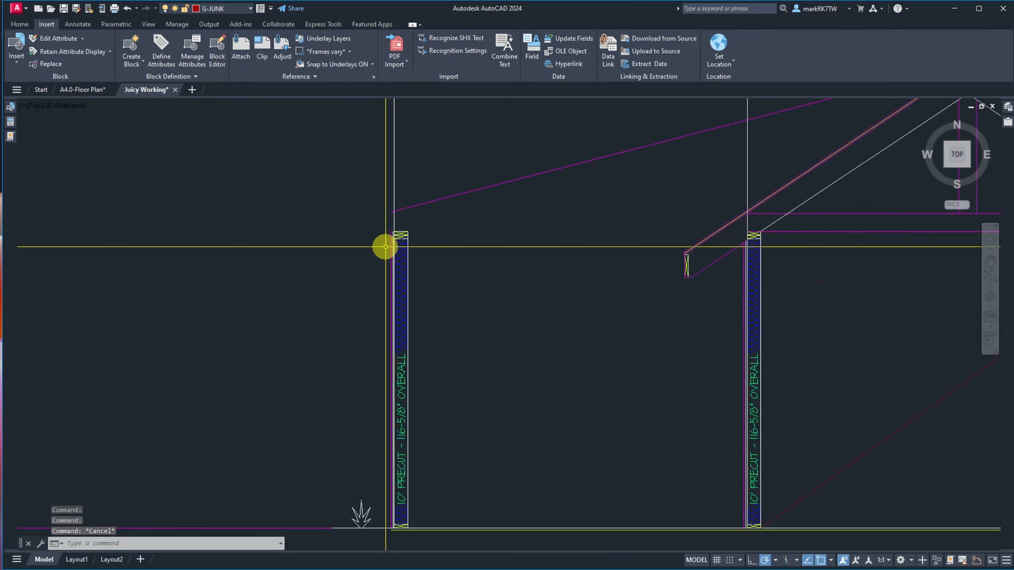
{"action": "scroll", "coordinate": [386, 247], "scroll_direction": "up", "scroll_amount": 3}
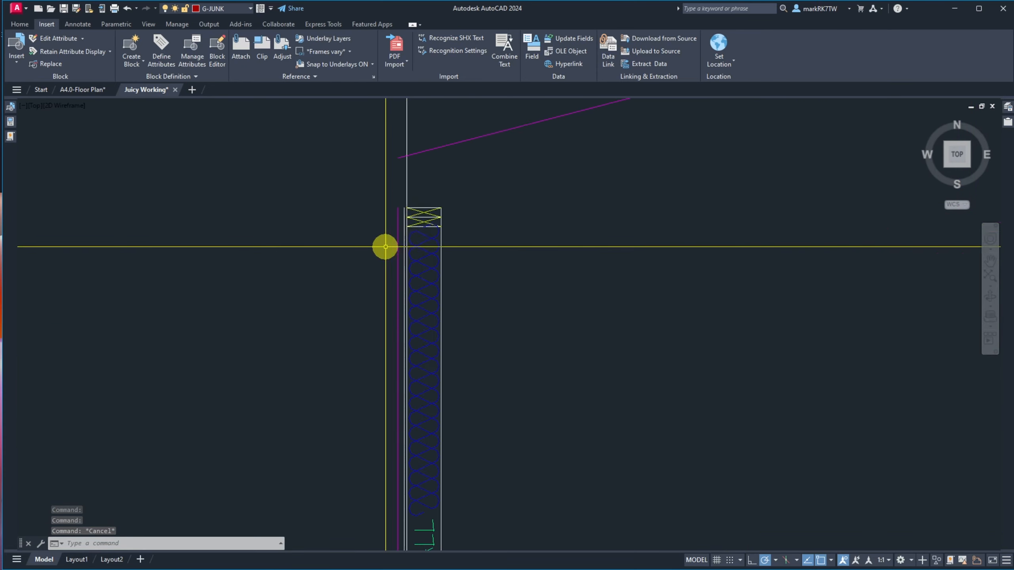
{"action": "type", "text": "e"}
{"action": "key", "text": "Return"}
{"action": "left_click", "coordinate": [422, 183]}
{"action": "left_click", "coordinate": [397, 177]}
{"action": "key", "text": "Return"}
{"action": "scroll", "coordinate": [260, 183], "scroll_direction": "down", "scroll_amount": 8}
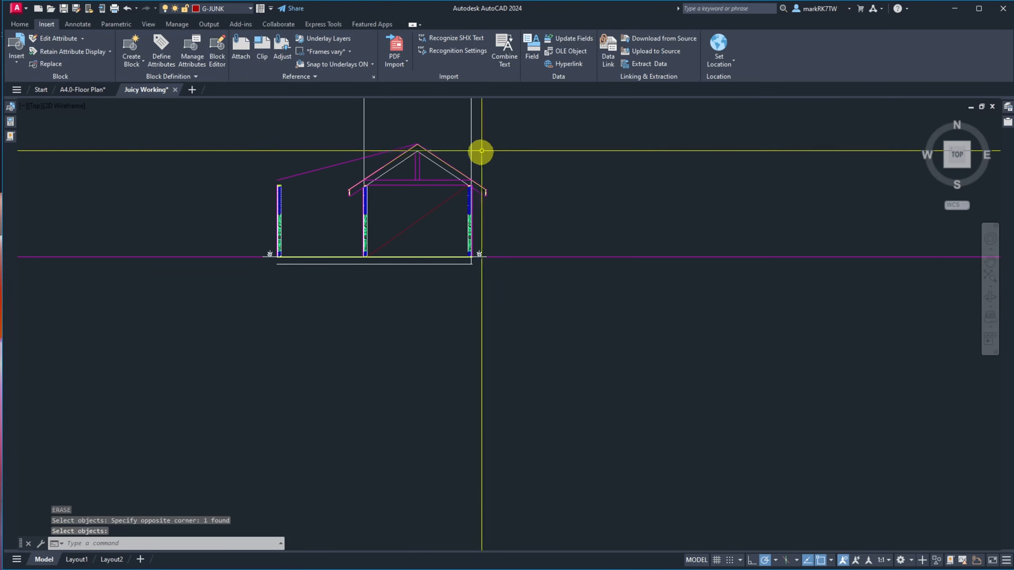
{"action": "left_click", "coordinate": [495, 116]}
{"action": "left_click", "coordinate": [375, 102]}
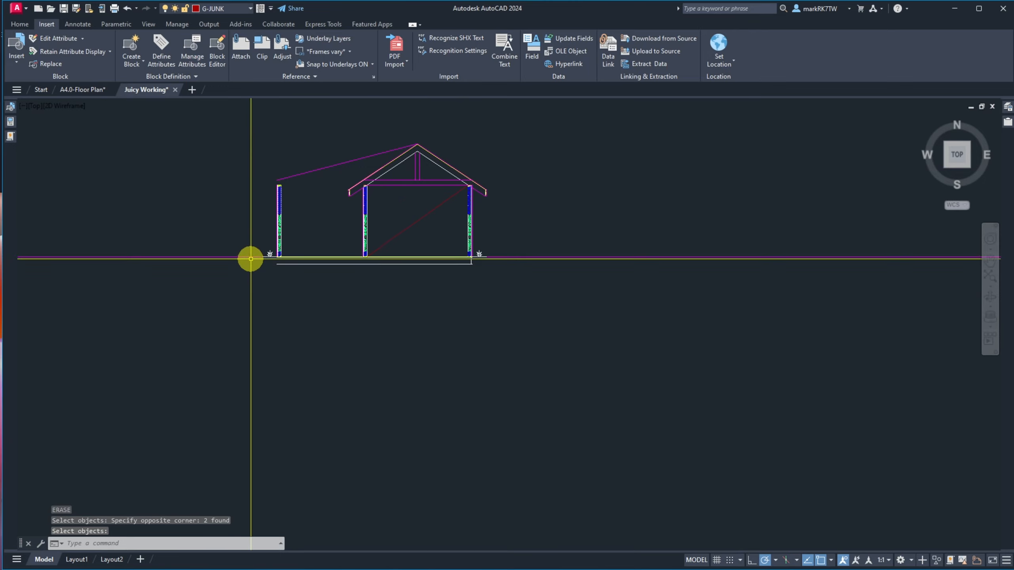
Draw three connected helper lines around the underside of the copied section, crossing the ground line on both sides of it.
{"action": "scroll", "coordinate": [251, 258], "scroll_direction": "up", "scroll_amount": 3}
{"action": "scroll", "coordinate": [276, 308], "scroll_direction": "down", "scroll_amount": 6}
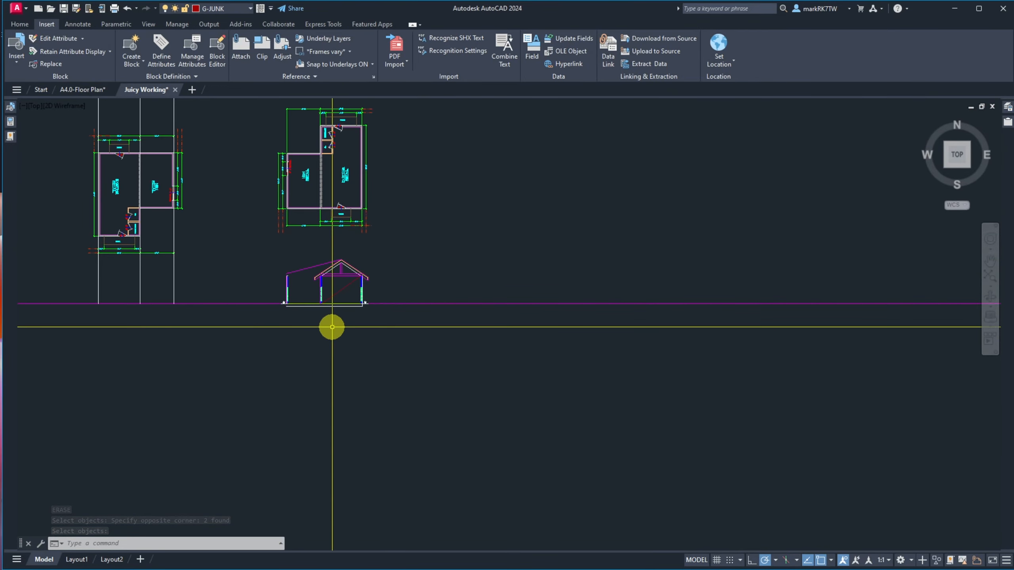
{"action": "scroll", "coordinate": [332, 327], "scroll_direction": "up", "scroll_amount": 6}
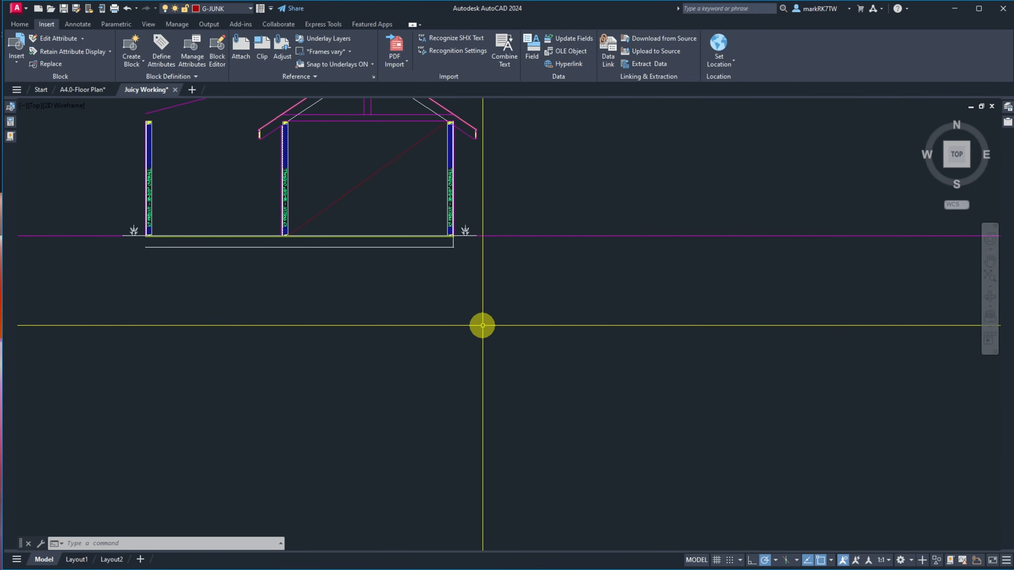
{"action": "type", "text": "l"}
{"action": "key", "text": "Return"}
{"action": "left_click", "coordinate": [643, 142]}
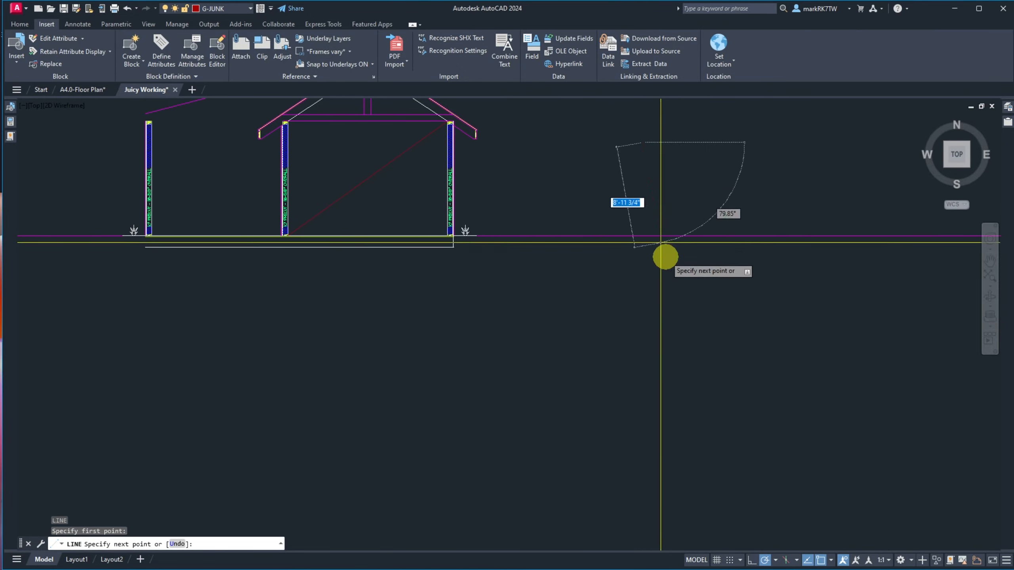
{"action": "left_click", "coordinate": [665, 310]}
{"action": "left_click", "coordinate": [62, 352]}
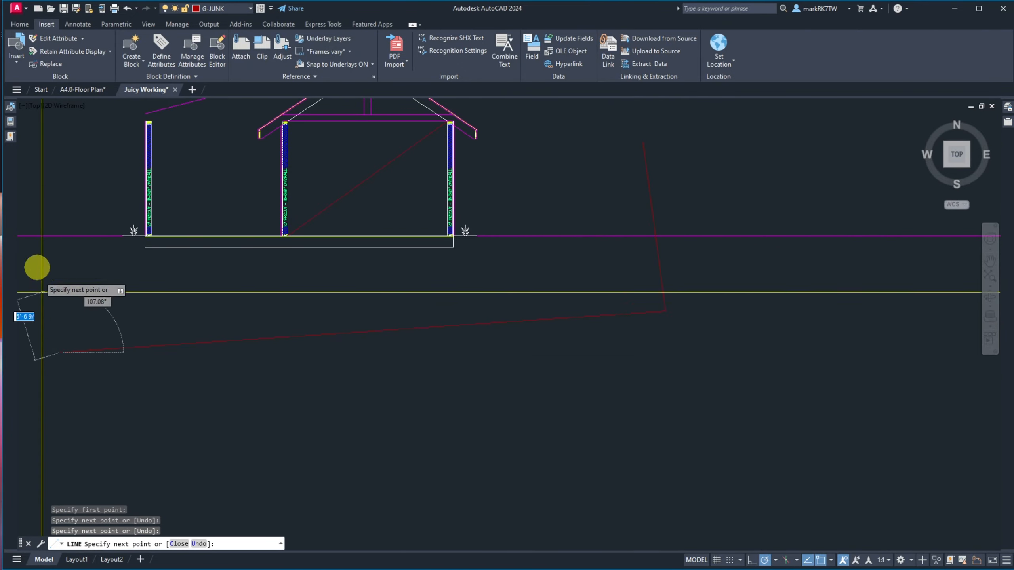
{"action": "left_click", "coordinate": [35, 191]}
{"action": "key", "text": "Return"}
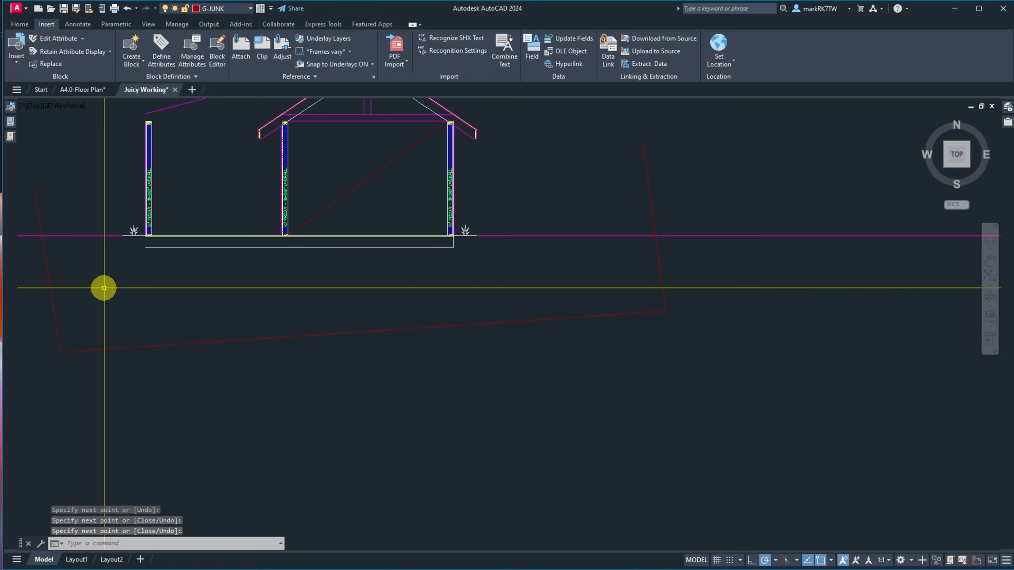
Trim the magenta ground line between the two side helper lines so it no longer runs through the copied section.
{"action": "type", "text": "tr"}
{"action": "key", "text": "Return"}
{"action": "left_click", "coordinate": [762, 257]}
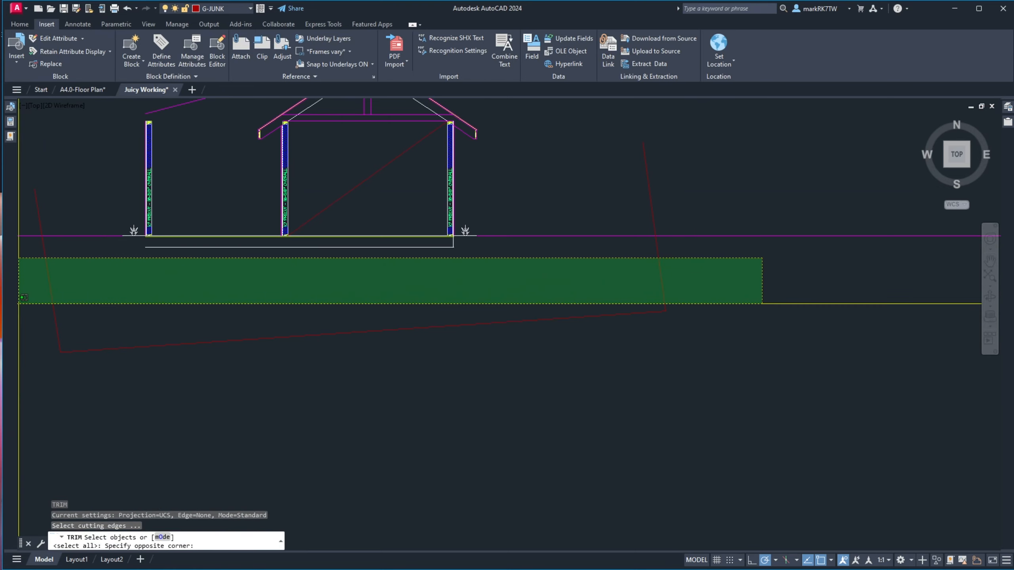
{"action": "left_click", "coordinate": [40, 297]}
{"action": "left_click", "coordinate": [57, 236]}
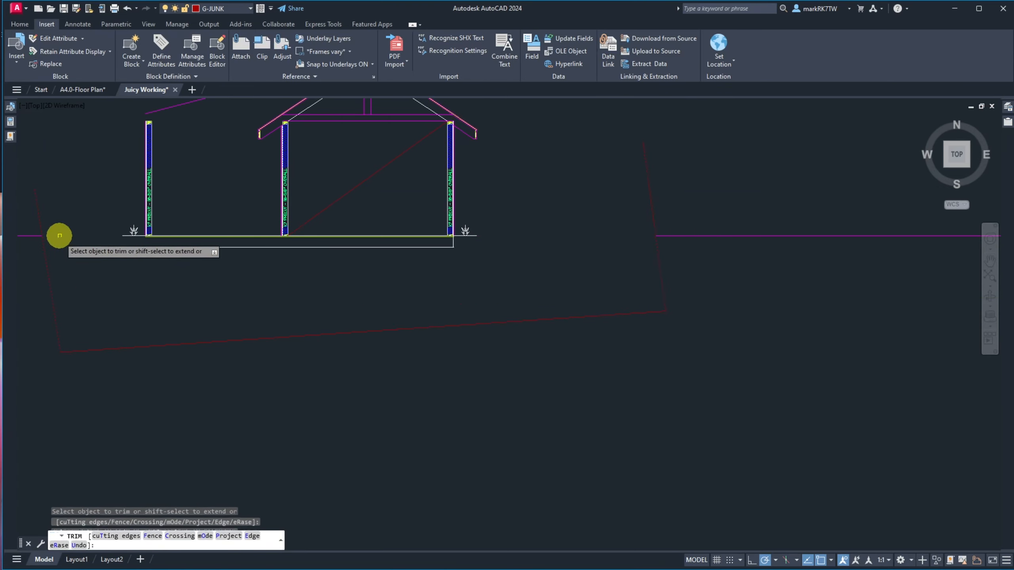
{"action": "key", "text": "Escape"}
Erase the three temporary helper lines around the copied section.
{"action": "type", "text": "e"}
{"action": "key", "text": "Return"}
{"action": "left_click", "coordinate": [871, 347]}
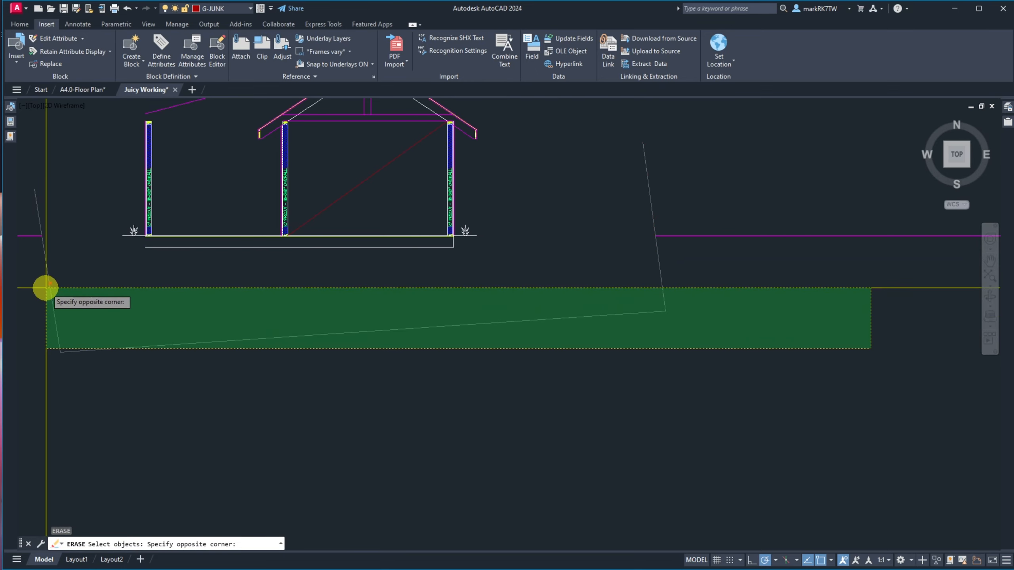
{"action": "left_click", "coordinate": [45, 288]}
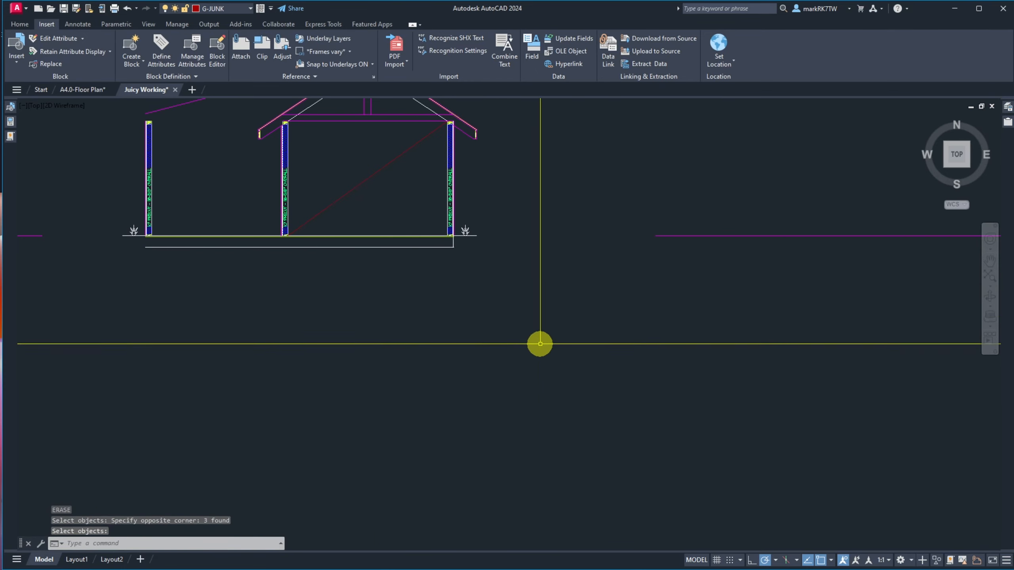
Examine the hand-drawn floor joist plan PDF for beams and footings, and the Pics from Owner page in OneNote for the existing building.
{"action": "scroll", "coordinate": [540, 344], "scroll_direction": "down", "scroll_amount": 1}
{"action": "scroll", "coordinate": [339, 207], "scroll_direction": "up", "scroll_amount": 4}
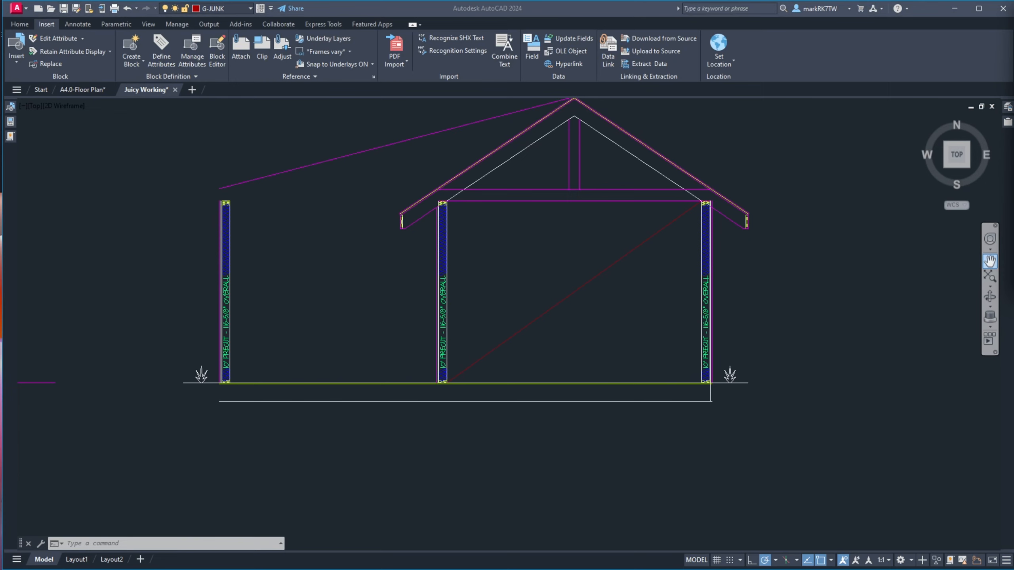
{"action": "left_click_drag", "start_coordinate": [1013, 160], "coordinate": [1013, 120]}
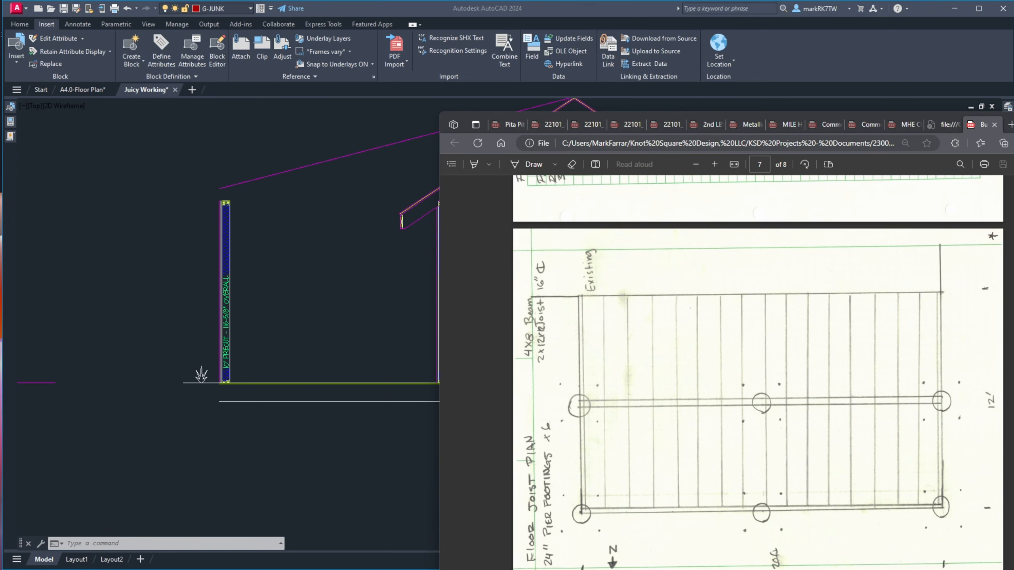
{"action": "mouse_move", "coordinate": [945, 116]}
{"action": "left_mouse_down"}
{"action": "mouse_move", "coordinate": [1012, 116]}
{"action": "mouse_move", "coordinate": [1013, 91]}
{"action": "left_mouse_up"}
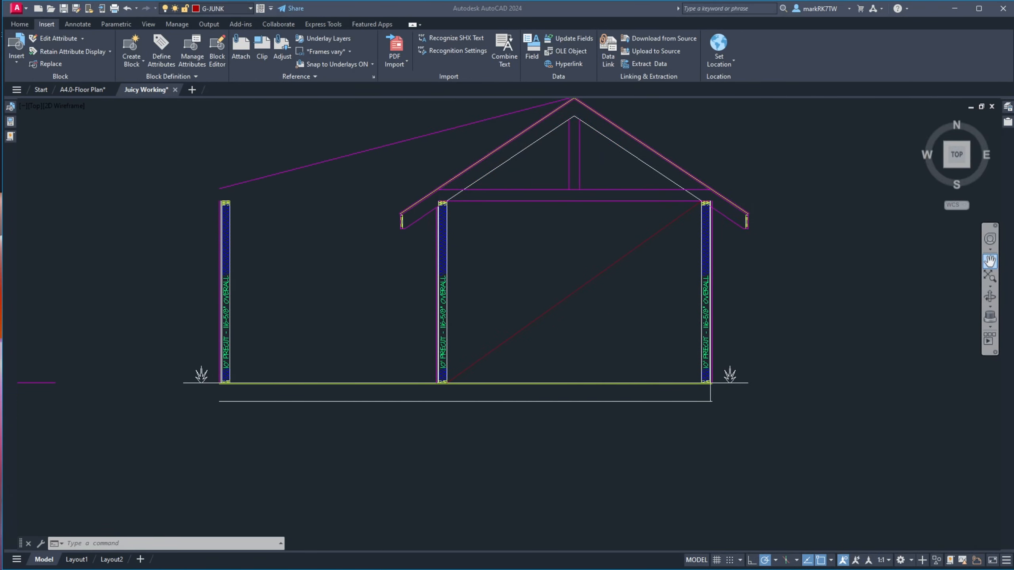
{"action": "left_click_drag", "start_coordinate": [1013, 391], "coordinate": [1013, 273]}
{"action": "mouse_move", "coordinate": [1013, 154]}
{"action": "left_mouse_down"}
{"action": "mouse_move", "coordinate": [980, 154]}
{"action": "mouse_move", "coordinate": [1013, 154]}
{"action": "mouse_move", "coordinate": [1013, 170]}
{"action": "left_mouse_up"}
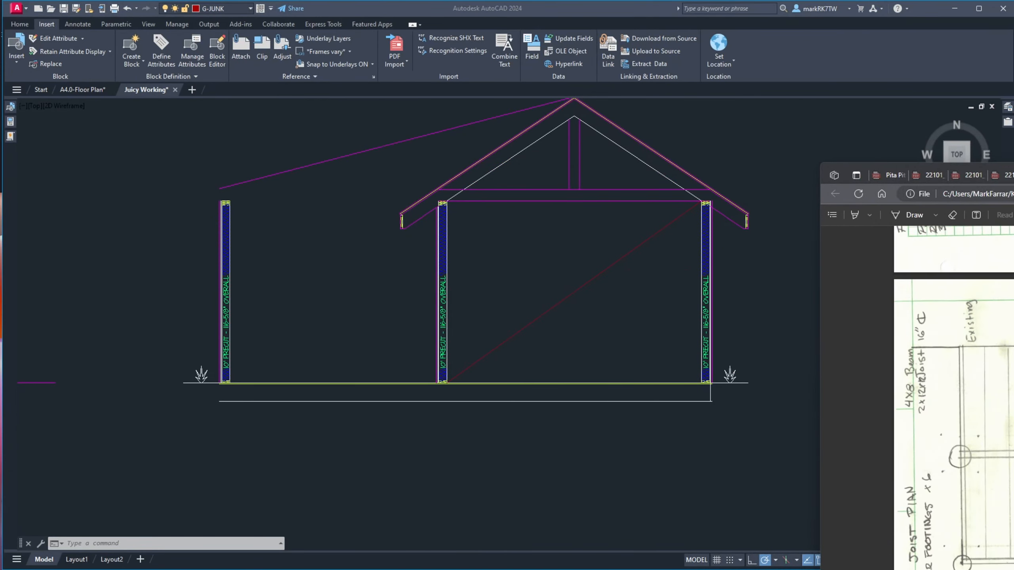
{"action": "left_click_drag", "start_coordinate": [1013, 60], "coordinate": [381, 99]}
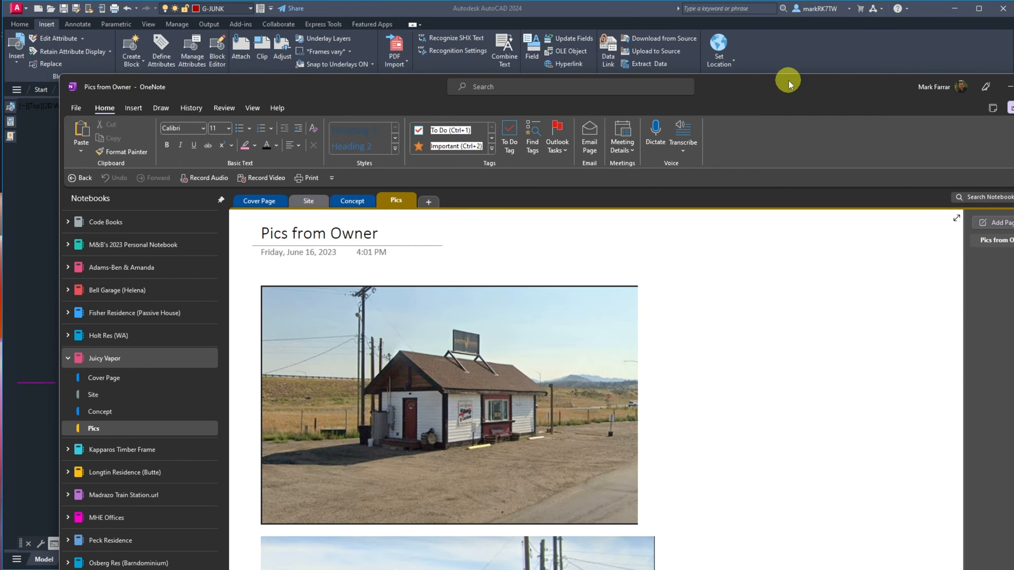
{"action": "mouse_move", "coordinate": [788, 81]}
{"action": "left_mouse_down"}
{"action": "mouse_move", "coordinate": [1013, 94]}
{"action": "mouse_move", "coordinate": [1013, 7]}
{"action": "mouse_move", "coordinate": [1013, 28]}
{"action": "left_mouse_up"}
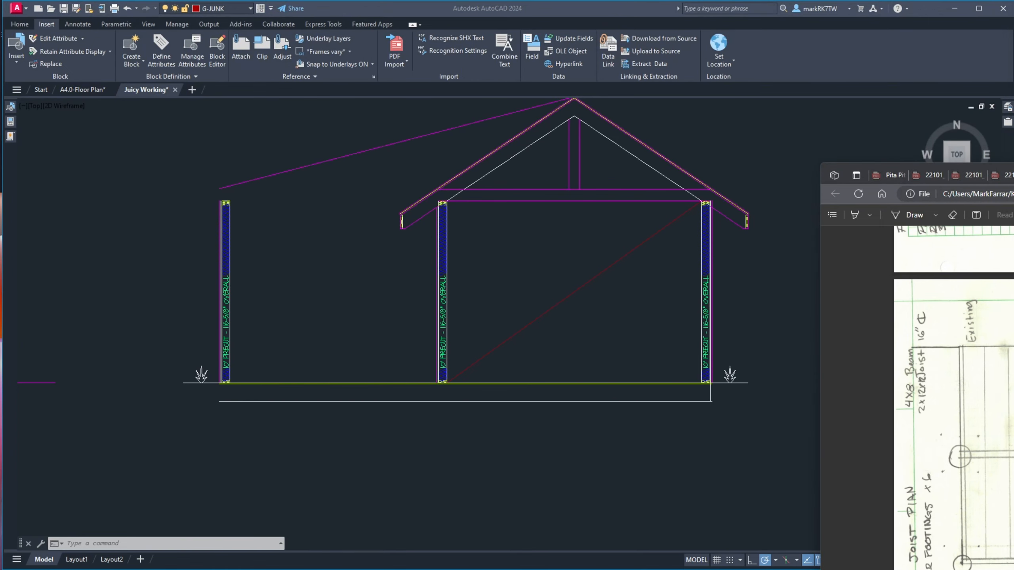
{"action": "mouse_move", "coordinate": [1013, 175]}
{"action": "left_mouse_down"}
{"action": "mouse_move", "coordinate": [725, 118]}
{"action": "mouse_move", "coordinate": [732, 97]}
{"action": "mouse_move", "coordinate": [1013, 90]}
{"action": "left_mouse_up"}
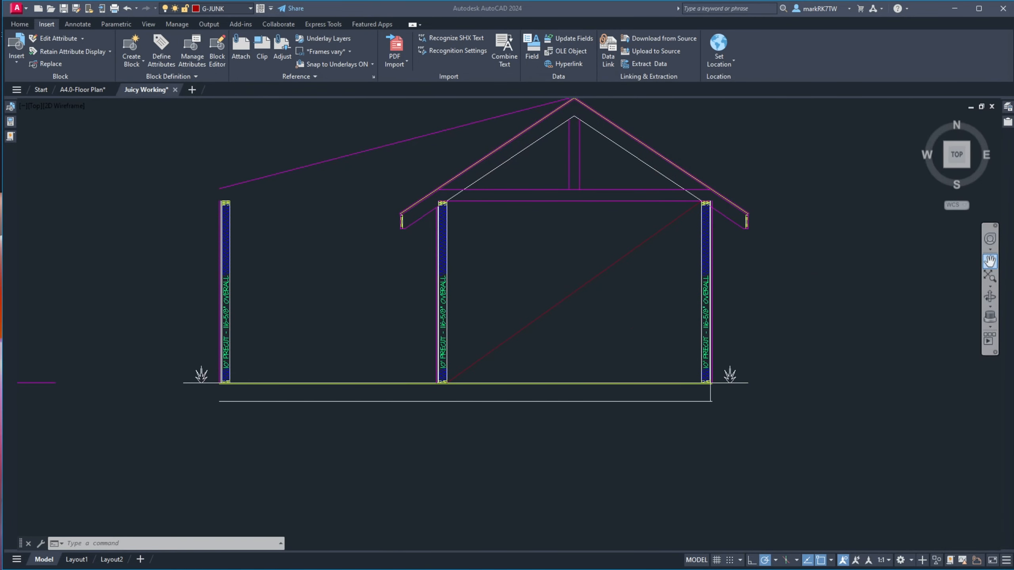
Draw a 3.5 by 7.25 inch rectangle for the beam below the floor joists, between the left and middle walls.
{"action": "left_click", "coordinate": [349, 413]}
{"action": "scroll", "coordinate": [210, 412], "scroll_direction": "up", "scroll_amount": 5}
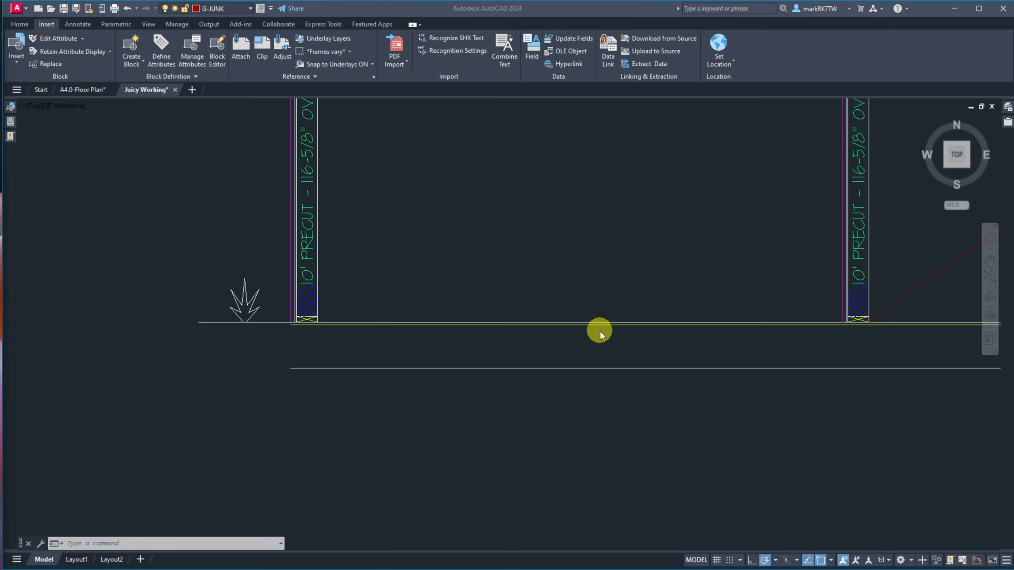
{"action": "left_click", "coordinate": [601, 378]}
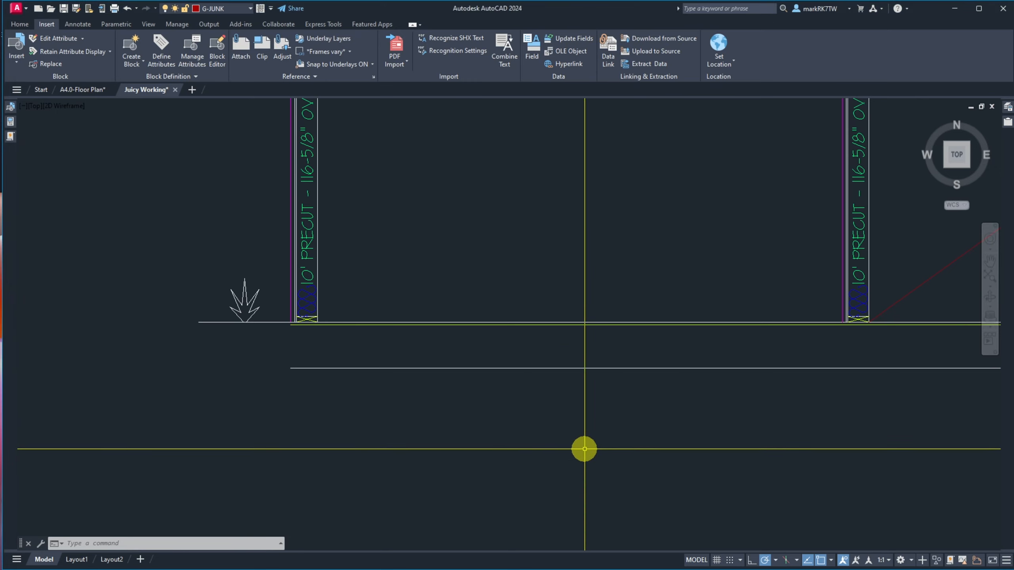
{"action": "type", "text": "rec"}
{"action": "key", "text": "Return"}
{"action": "left_click", "coordinate": [577, 468]}
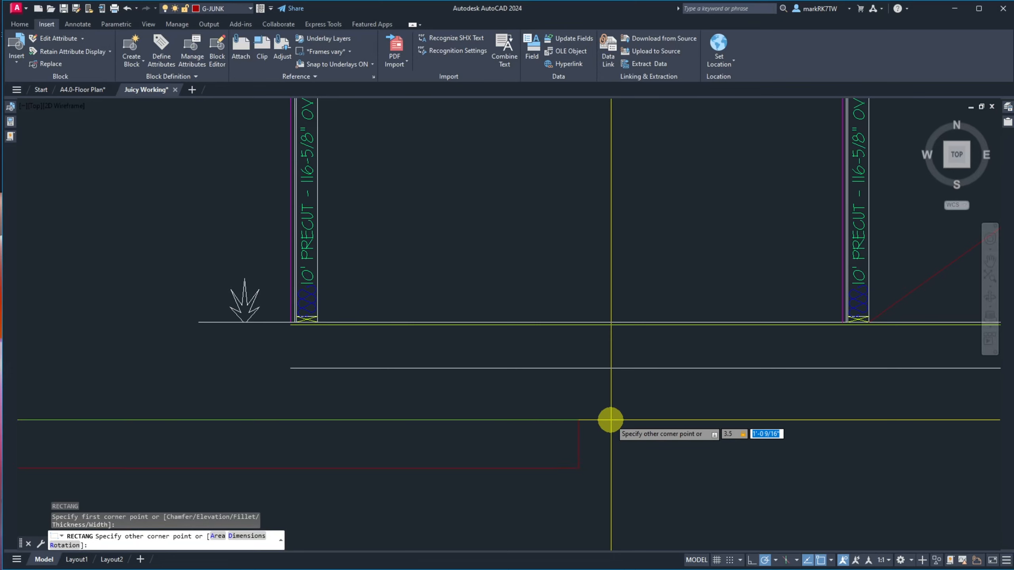
{"action": "type", "text": ".25"}
{"action": "key", "text": "Return"}
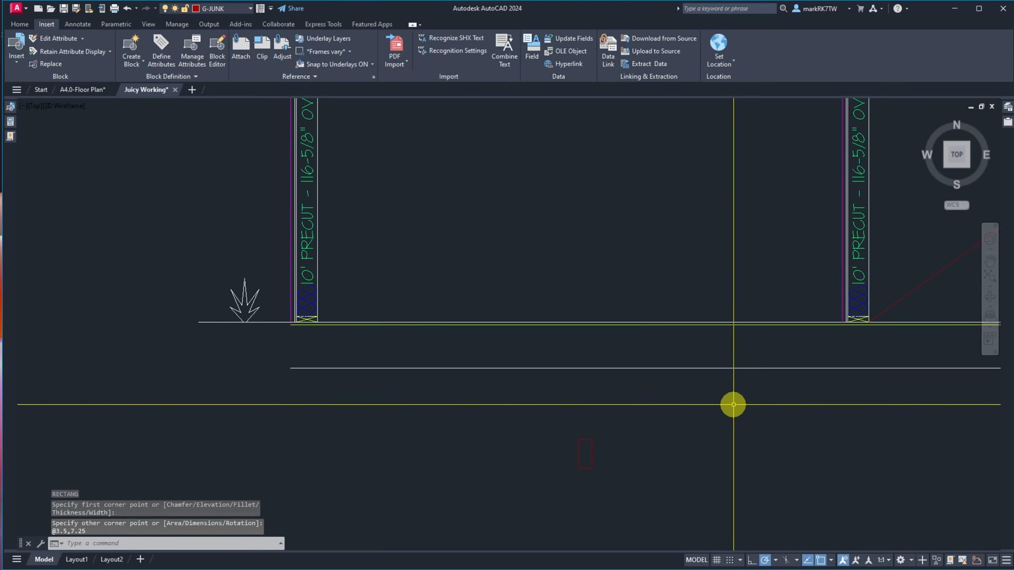
{"action": "type", "text": "m"}
{"action": "key", "text": "Return"}
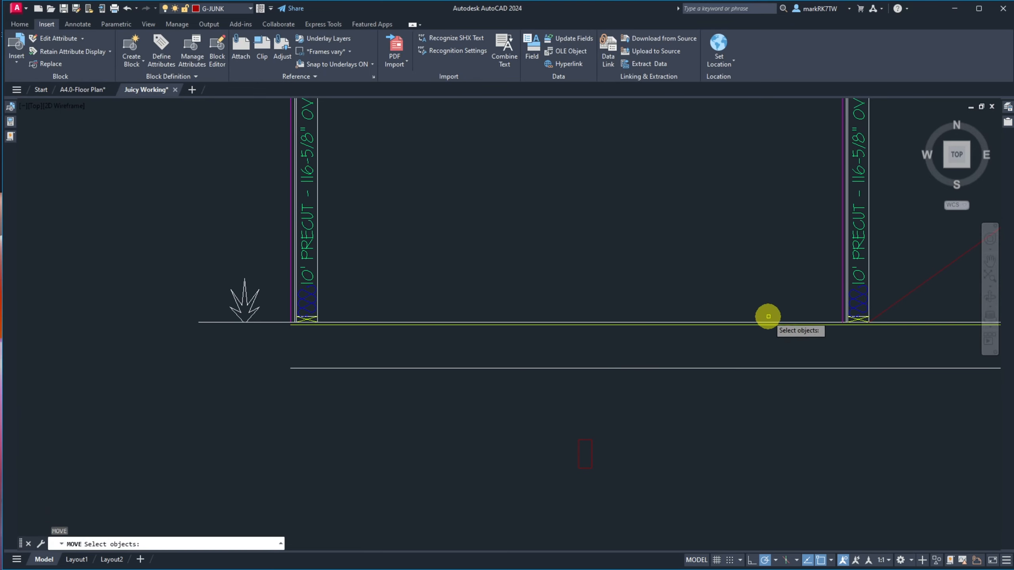
{"action": "key", "text": "Escape"}
Draw a helper line from the middle wall's bottom plate to the inner corner of the left wall's bottom plate.
{"action": "type", "text": "l"}
{"action": "key", "text": "Return"}
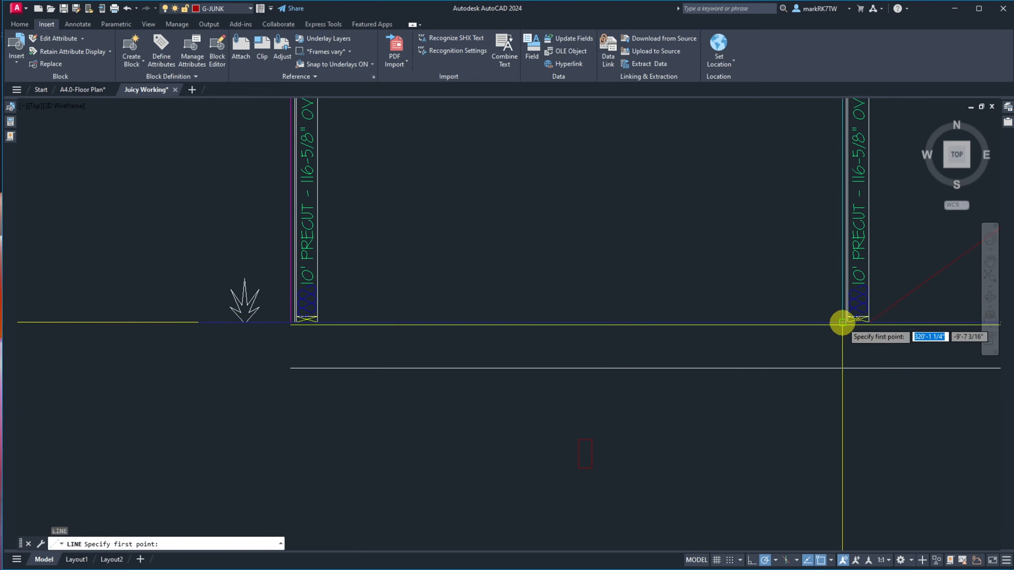
{"action": "scroll", "coordinate": [842, 323], "scroll_direction": "up", "scroll_amount": 4}
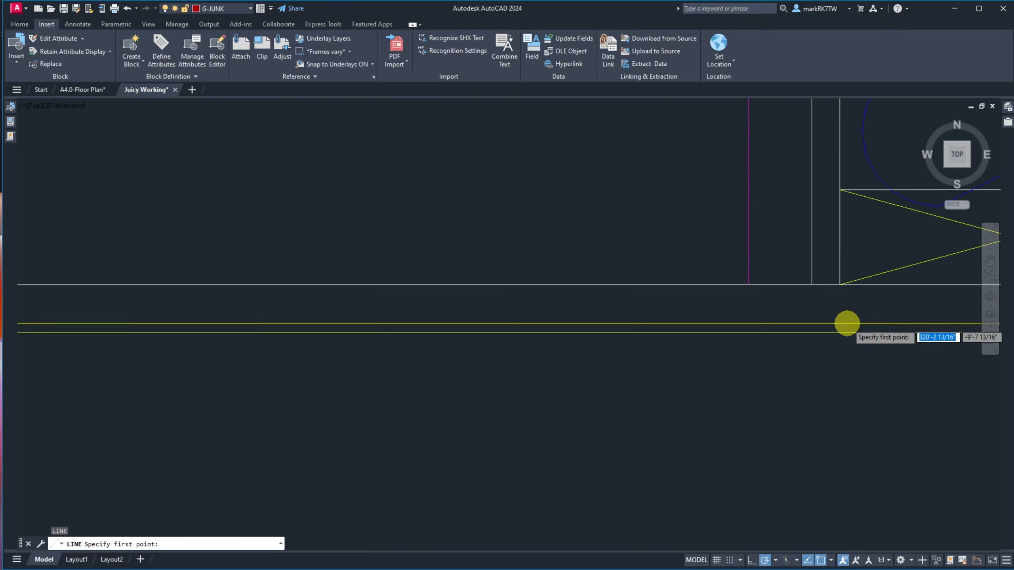
{"action": "left_click", "coordinate": [842, 194]}
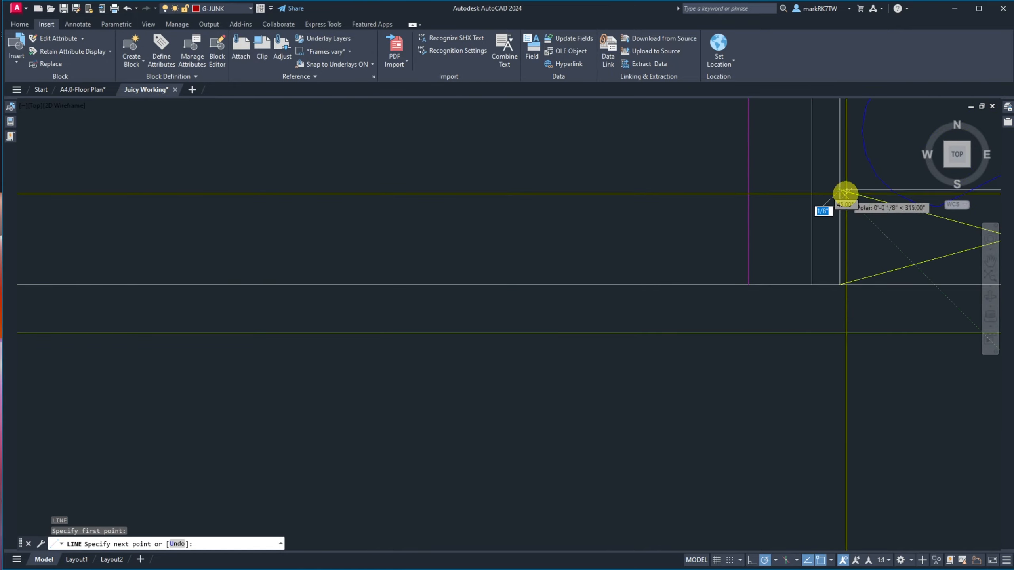
{"action": "scroll", "coordinate": [842, 195], "scroll_direction": "down", "scroll_amount": 3}
{"action": "scroll", "coordinate": [421, 181], "scroll_direction": "up", "scroll_amount": 5}
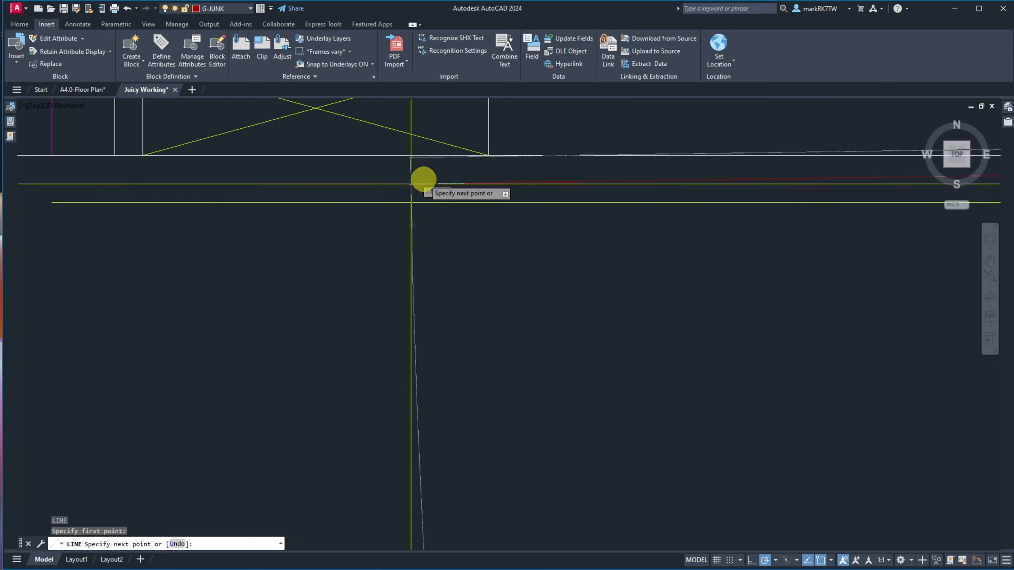
{"action": "left_click", "coordinate": [492, 153]}
{"action": "key", "text": "Escape"}
{"action": "scroll", "coordinate": [316, 193], "scroll_direction": "down", "scroll_amount": 8}
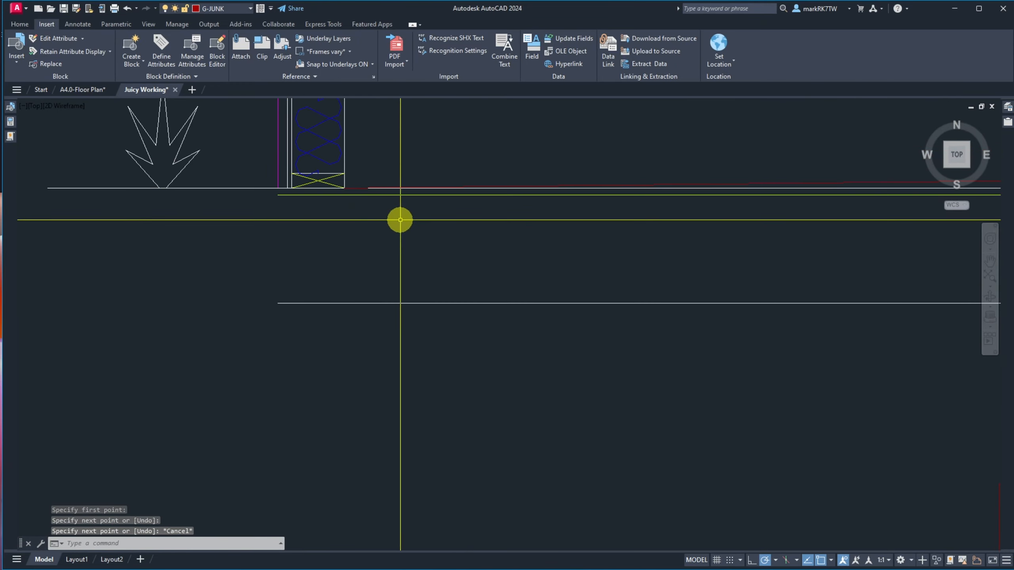
{"action": "scroll", "coordinate": [528, 263], "scroll_direction": "up", "scroll_amount": 2}
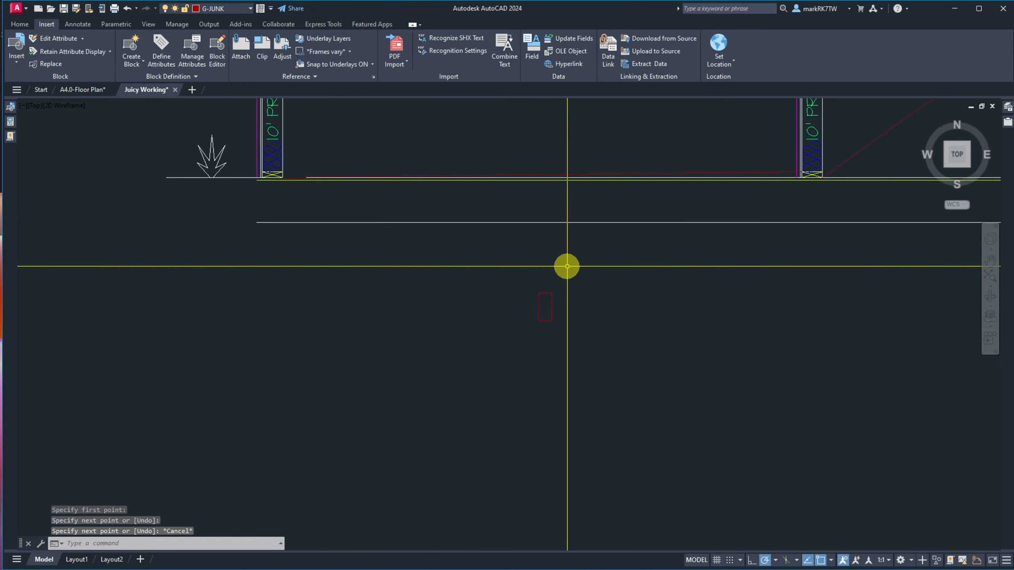
Move the beam rectangle by its top midpoint onto the midpoint of the helper line between the walls.
{"action": "type", "text": "m"}
{"action": "key", "text": "Return"}
{"action": "left_click", "coordinate": [567, 323]}
{"action": "left_click", "coordinate": [522, 280]}
{"action": "key", "text": "Return"}
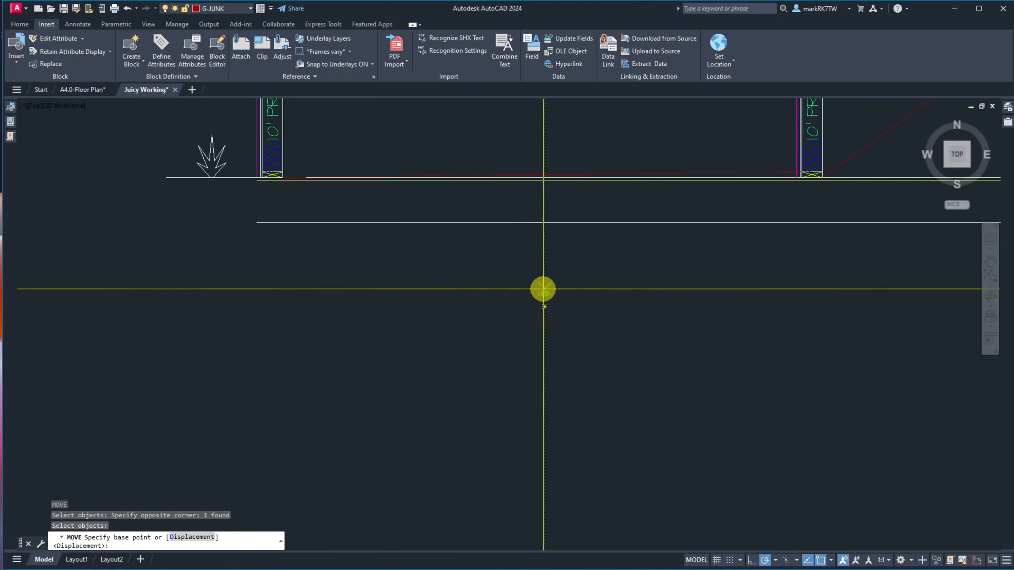
{"action": "left_click", "coordinate": [545, 293]}
{"action": "scroll", "coordinate": [573, 163], "scroll_direction": "up", "scroll_amount": 8}
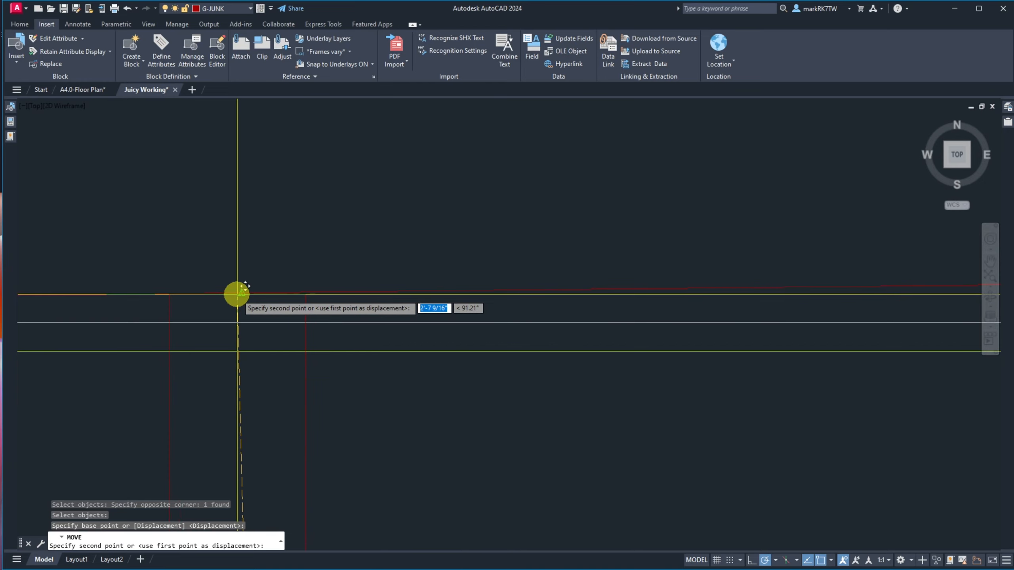
{"action": "left_click", "coordinate": [241, 294]}
{"action": "scroll", "coordinate": [382, 176], "scroll_direction": "down", "scroll_amount": 8}
{"action": "scroll", "coordinate": [294, 220], "scroll_direction": "up", "scroll_amount": 4}
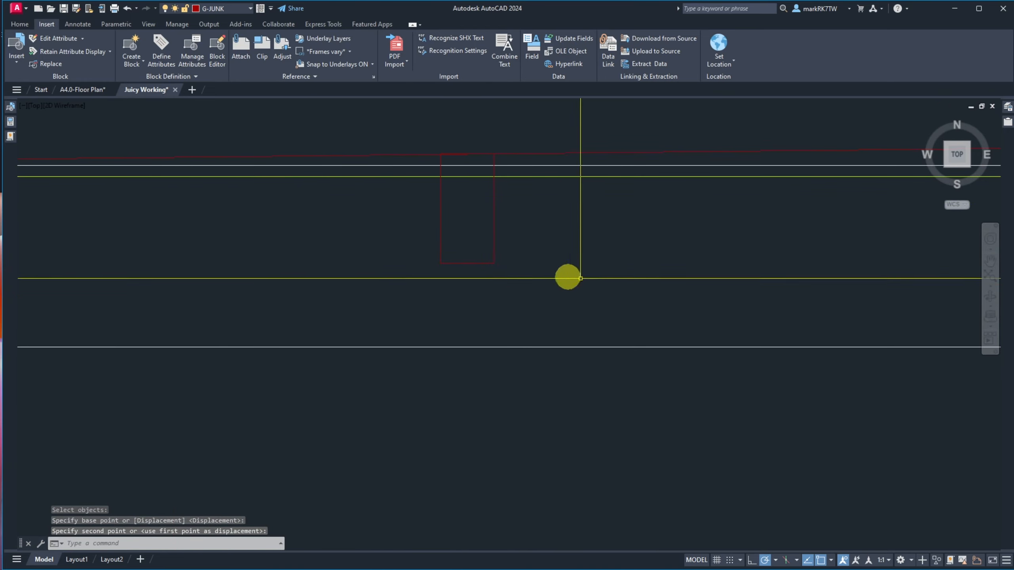
Move the beam rectangle straight down so its top edge sits on the underside line of the floor joists.
{"action": "key", "text": "Return"}
{"action": "left_click", "coordinate": [599, 268]}
{"action": "left_click", "coordinate": [487, 227]}
{"action": "key", "text": "Return"}
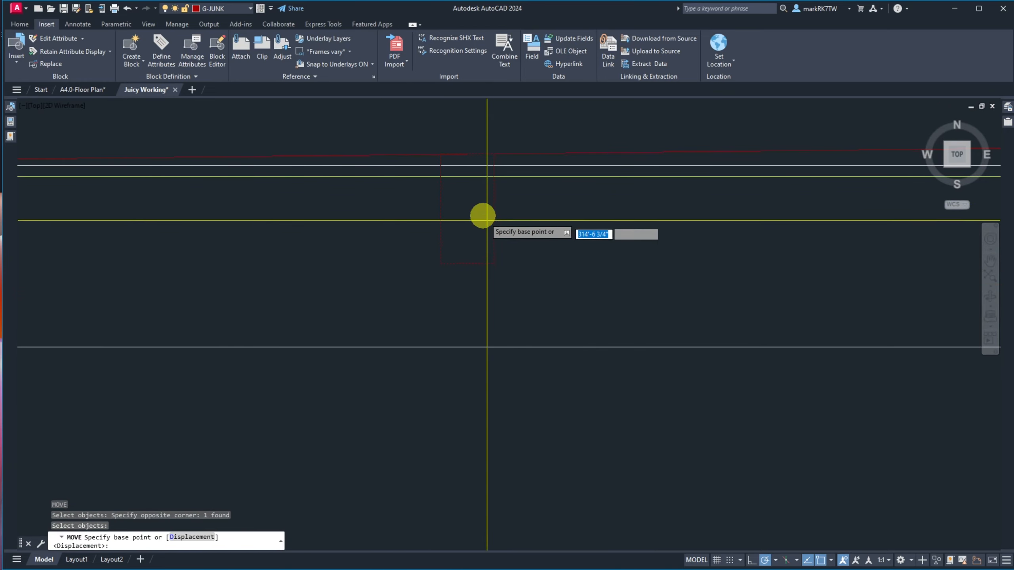
{"action": "left_click", "coordinate": [466, 154]}
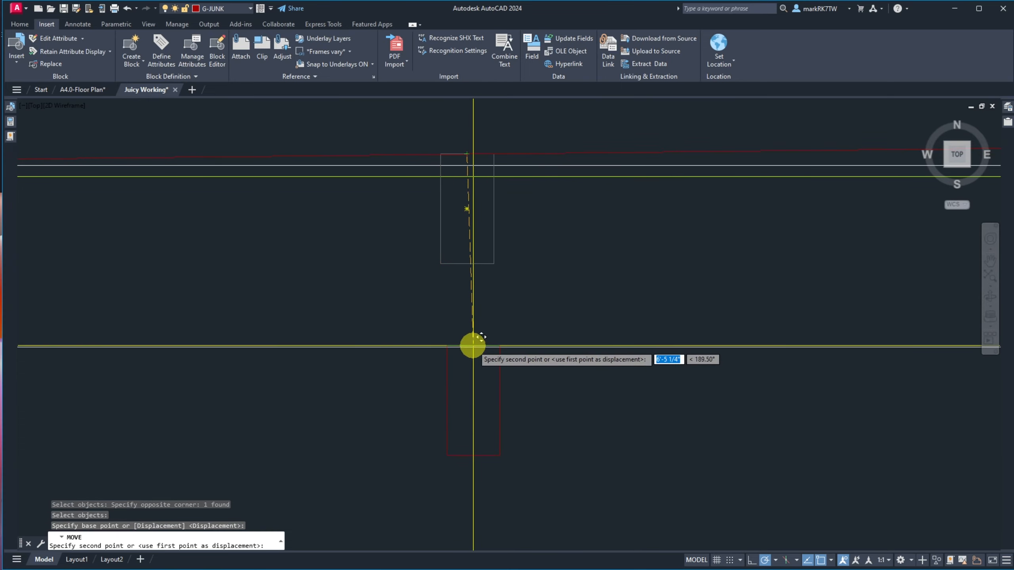
{"action": "left_click", "coordinate": [468, 349]}
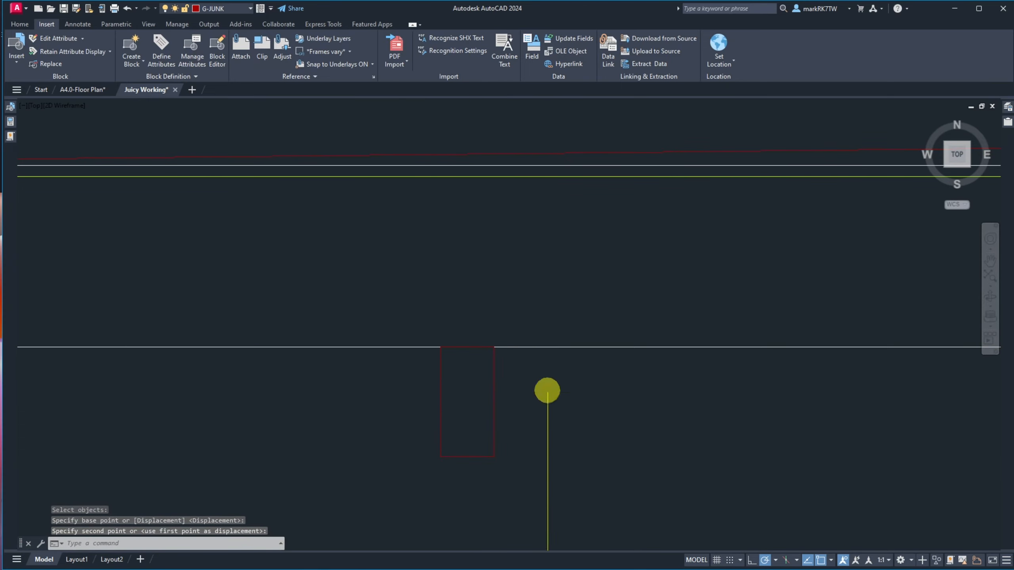
Check the Dim1 Lumber block library folder for a matching beam block, and assign the beam rectangle to layer D-OBJECT.
{"action": "left_click", "coordinate": [545, 393]}
{"action": "left_click", "coordinate": [466, 384]}
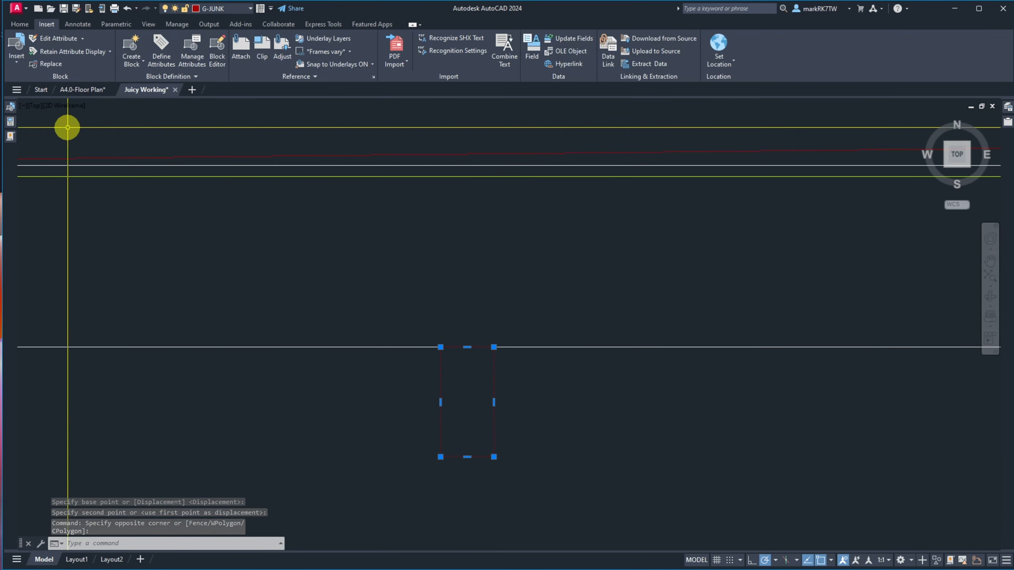
{"action": "left_click", "coordinate": [11, 106]}
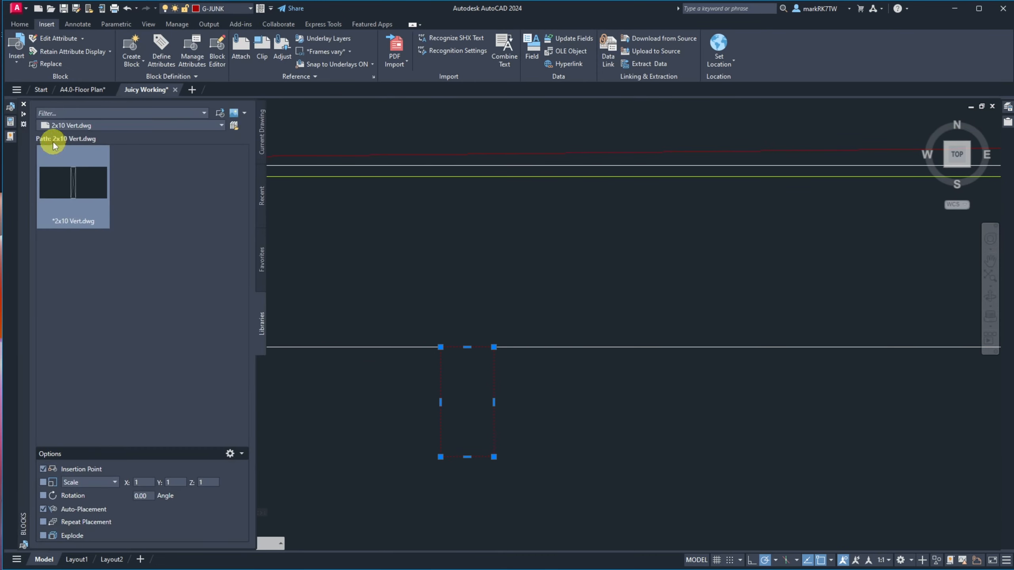
{"action": "left_click", "coordinate": [234, 126]}
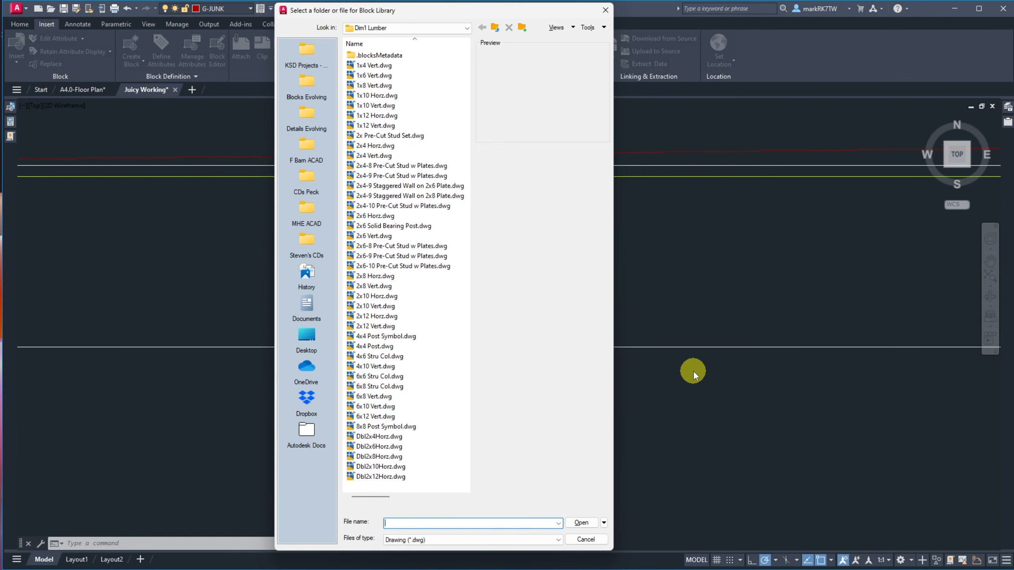
{"action": "key", "text": "Escape"}
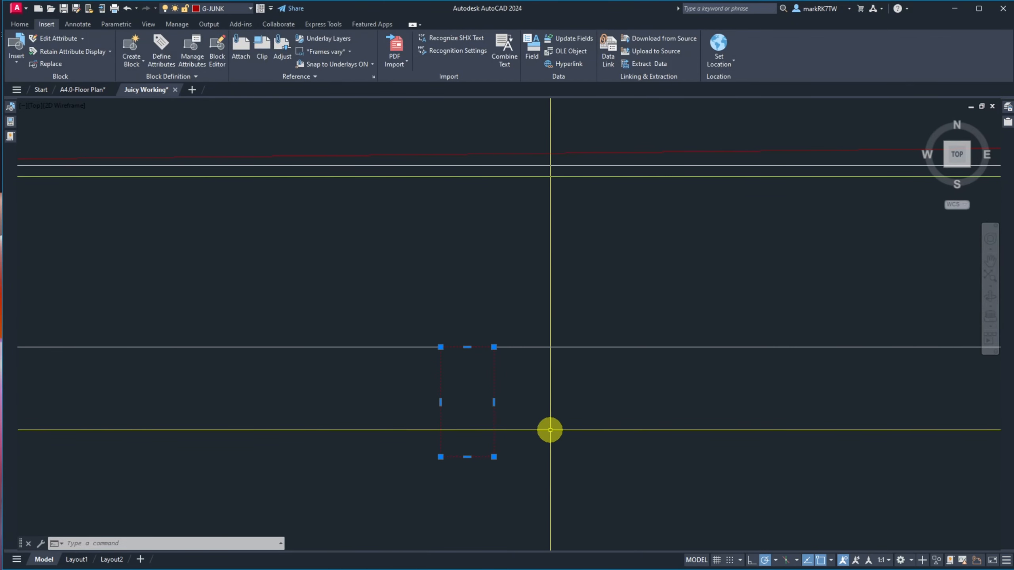
{"action": "left_click", "coordinate": [243, 11]}
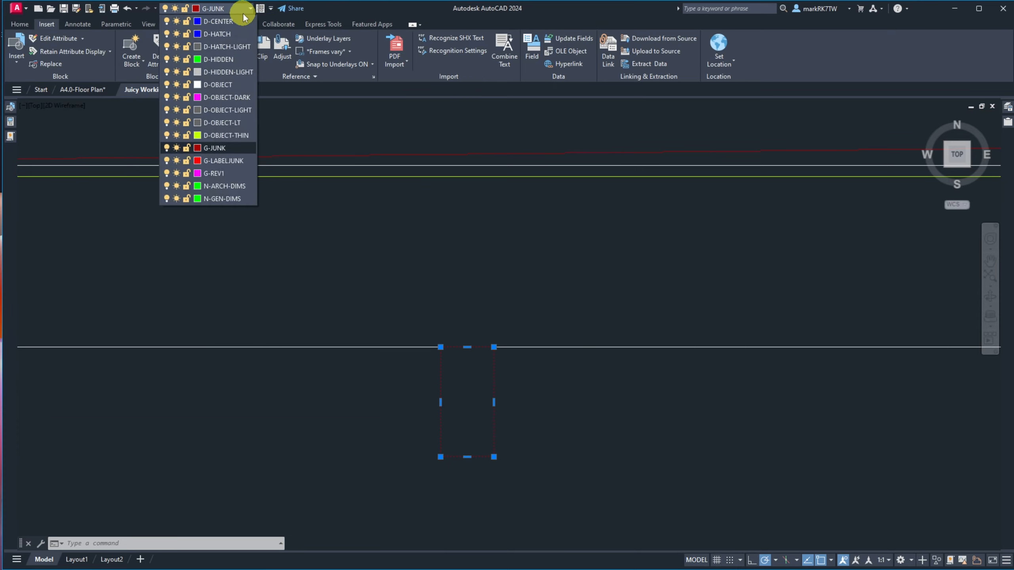
{"action": "left_click", "coordinate": [223, 84]}
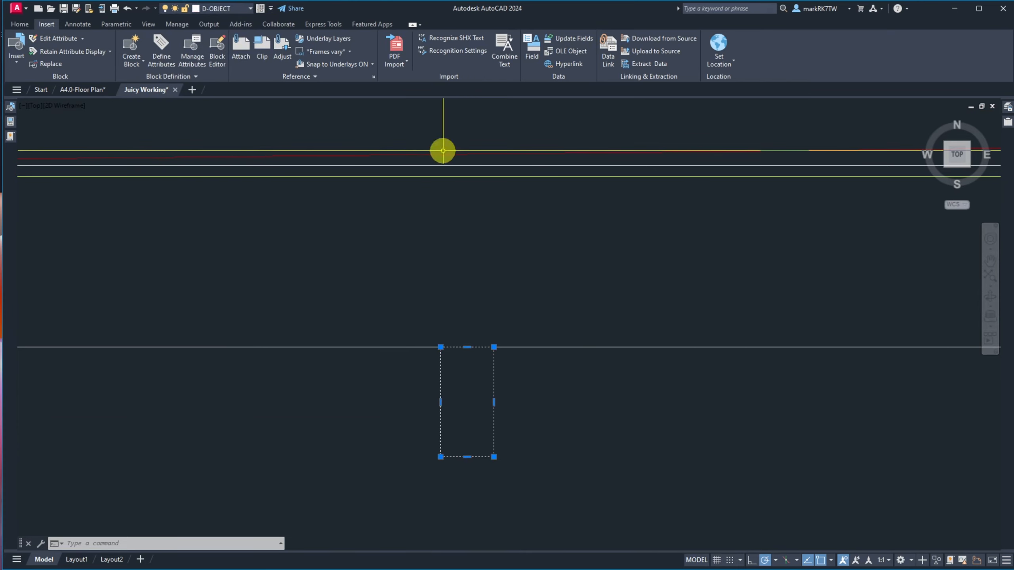
{"action": "left_click", "coordinate": [576, 390]}
{"action": "key", "text": "Escape"}
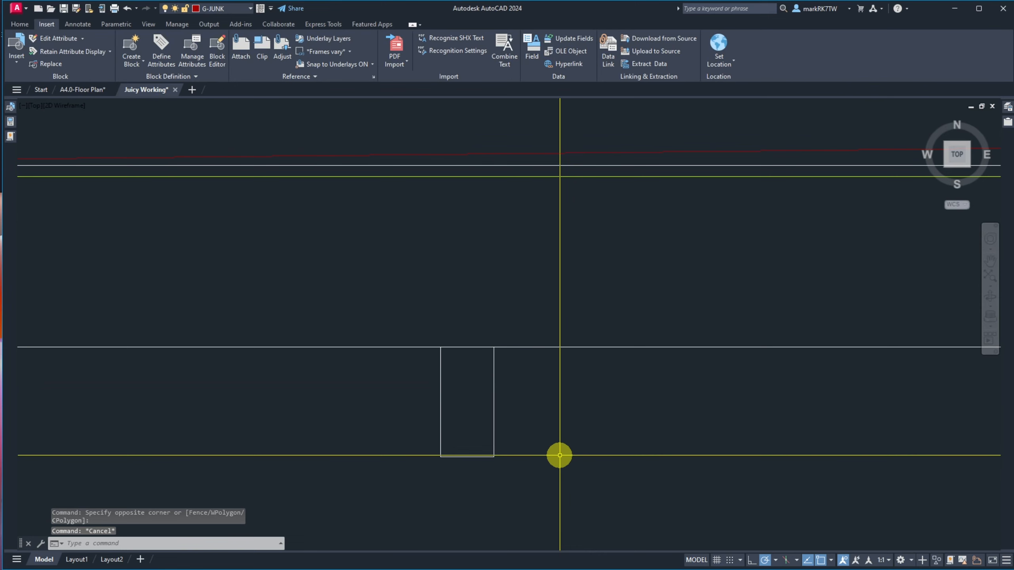
Review the Drawing layer filter's layer descriptions and make D-OBJECT the current layer.
{"action": "left_click", "coordinate": [242, 11]}
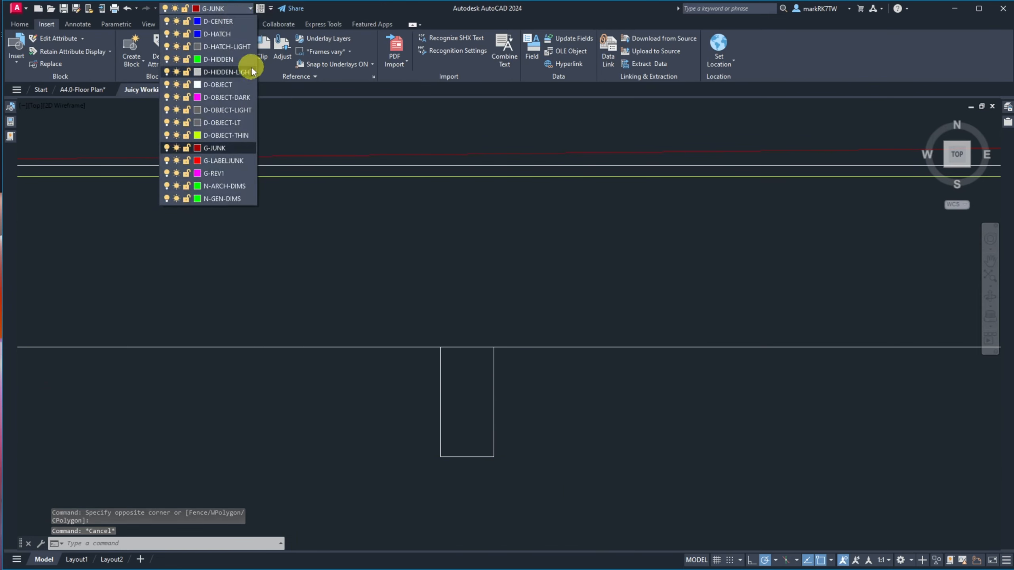
{"action": "left_click", "coordinate": [1006, 112]}
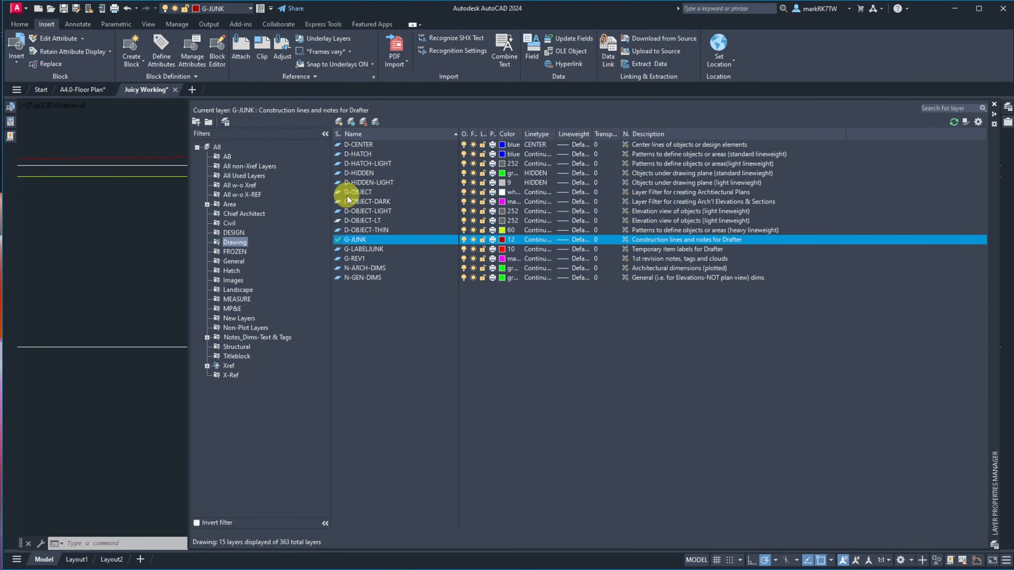
{"action": "left_click", "coordinate": [149, 222]}
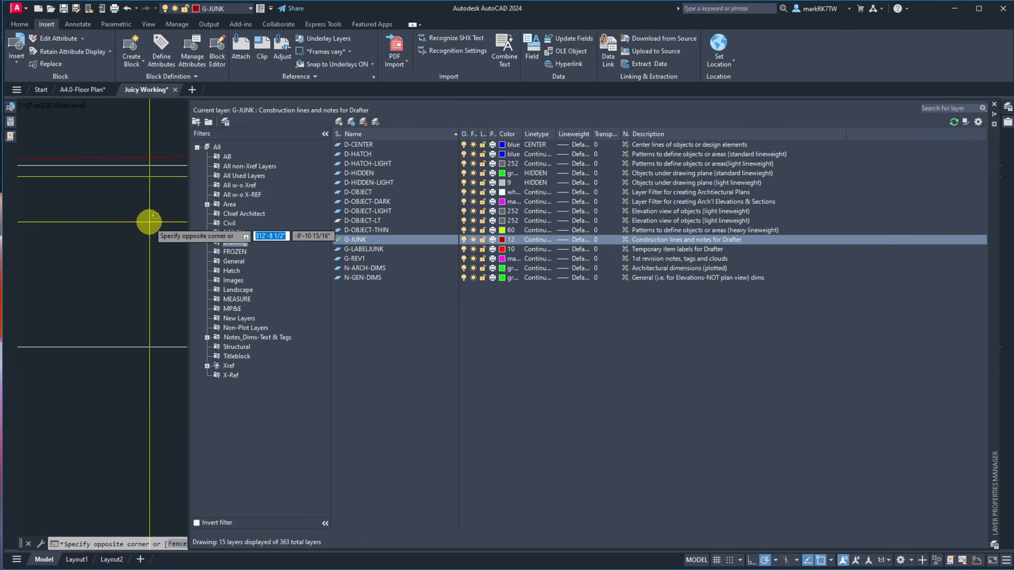
{"action": "left_click", "coordinate": [118, 282]}
{"action": "key", "text": "Escape"}
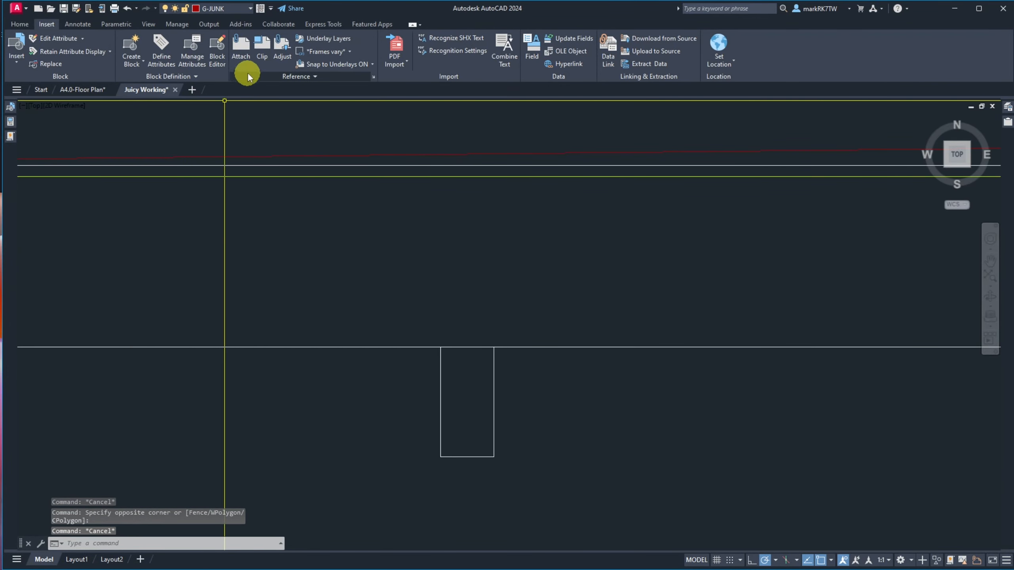
{"action": "left_click", "coordinate": [244, 8]}
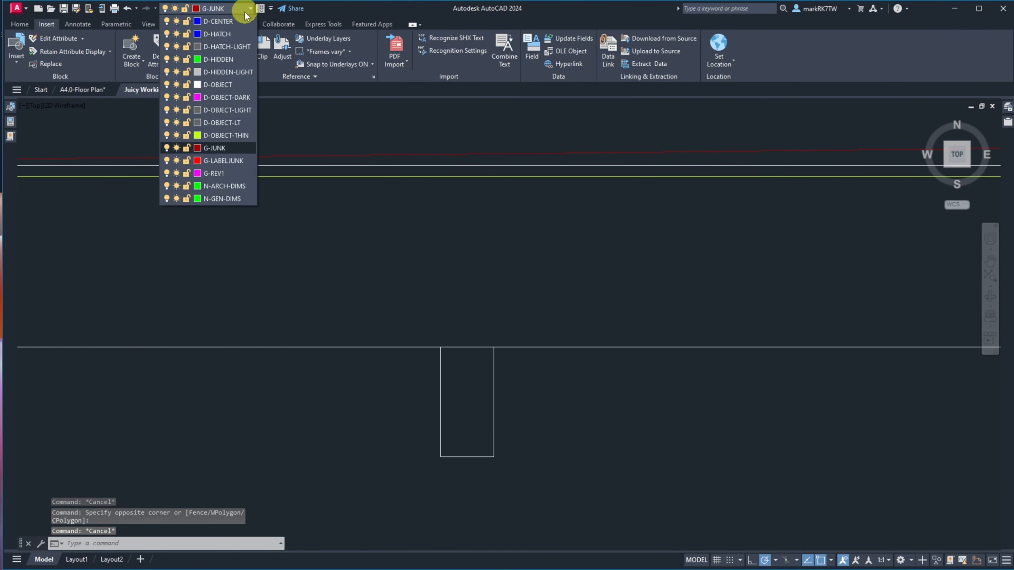
{"action": "left_click", "coordinate": [229, 86]}
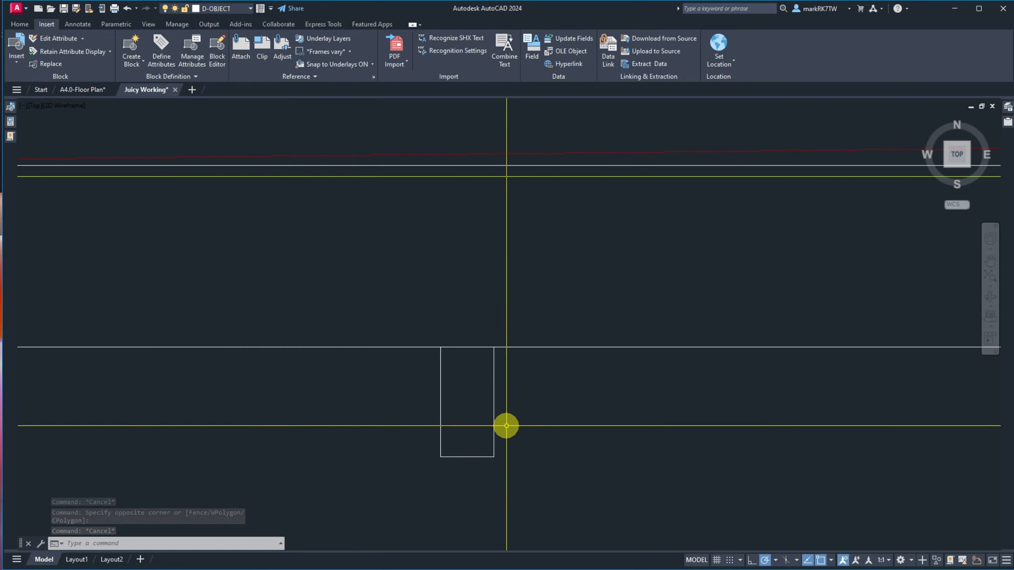
Draw two crossing diagonal lines between opposite corners of the beam rectangle.
{"action": "type", "text": "l"}
{"action": "key", "text": "Return"}
{"action": "left_click", "coordinate": [441, 457]}
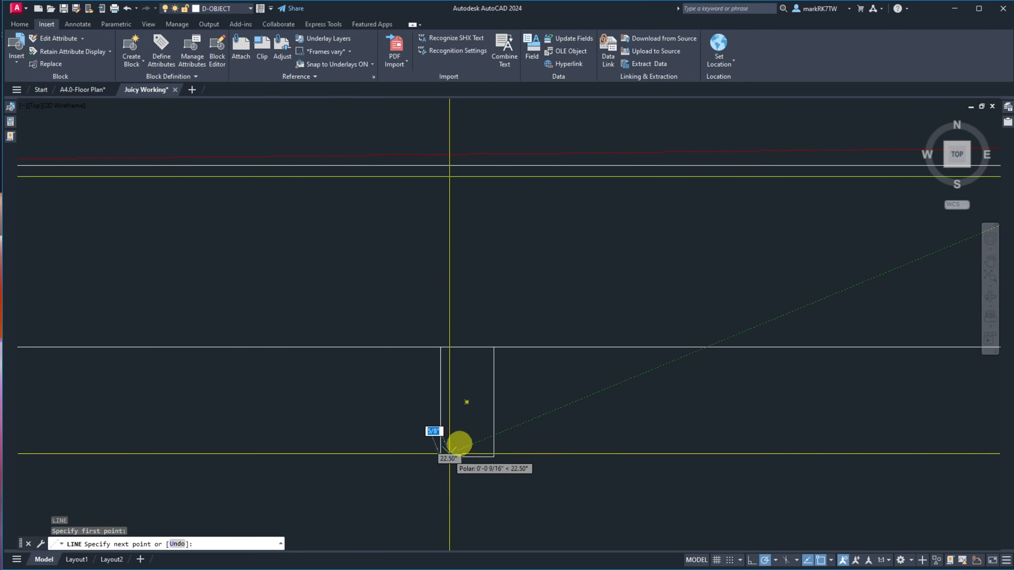
{"action": "left_click", "coordinate": [494, 348]}
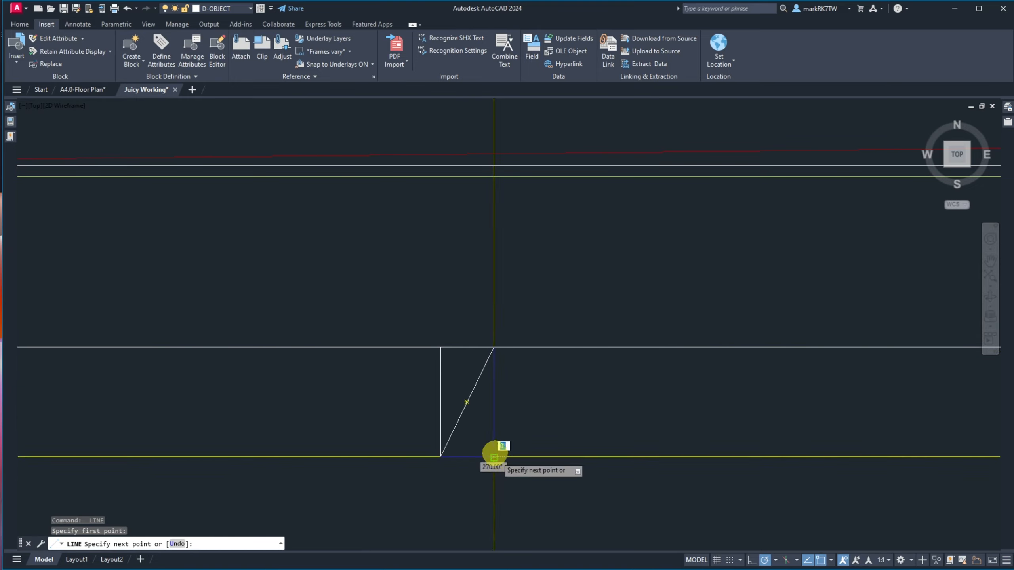
{"action": "left_click", "coordinate": [440, 347]}
{"action": "key", "text": "Escape"}
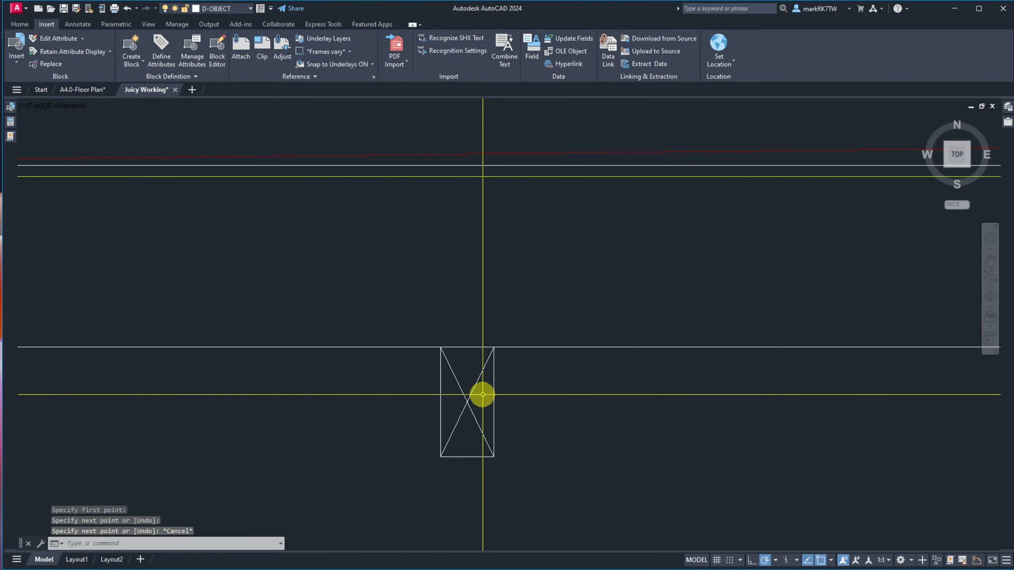
Assign the beam's two diagonal lines to layer D-OBJECT-THIN.
{"action": "left_click", "coordinate": [483, 394]}
{"action": "left_click", "coordinate": [443, 374]}
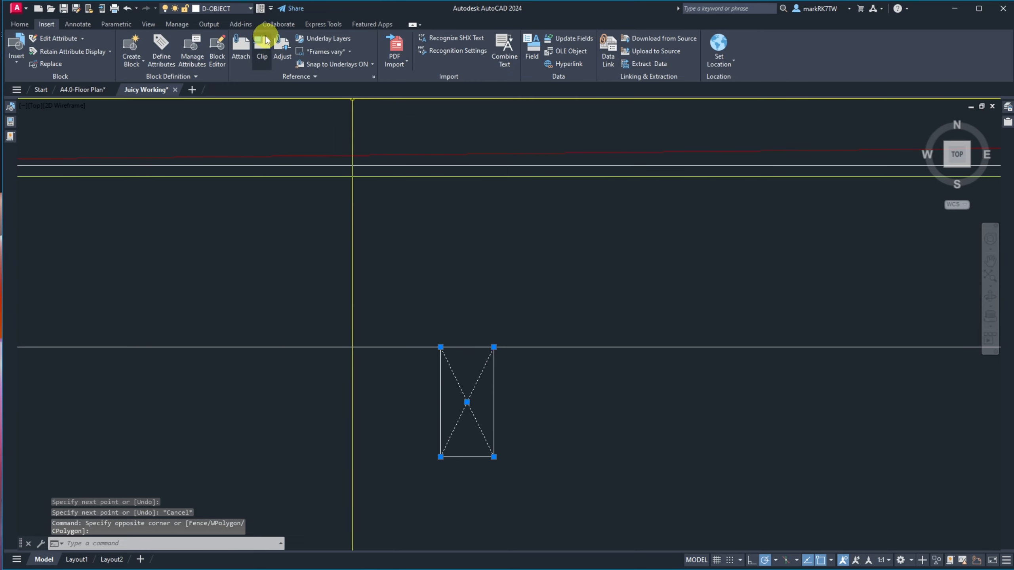
{"action": "left_click", "coordinate": [249, 11]}
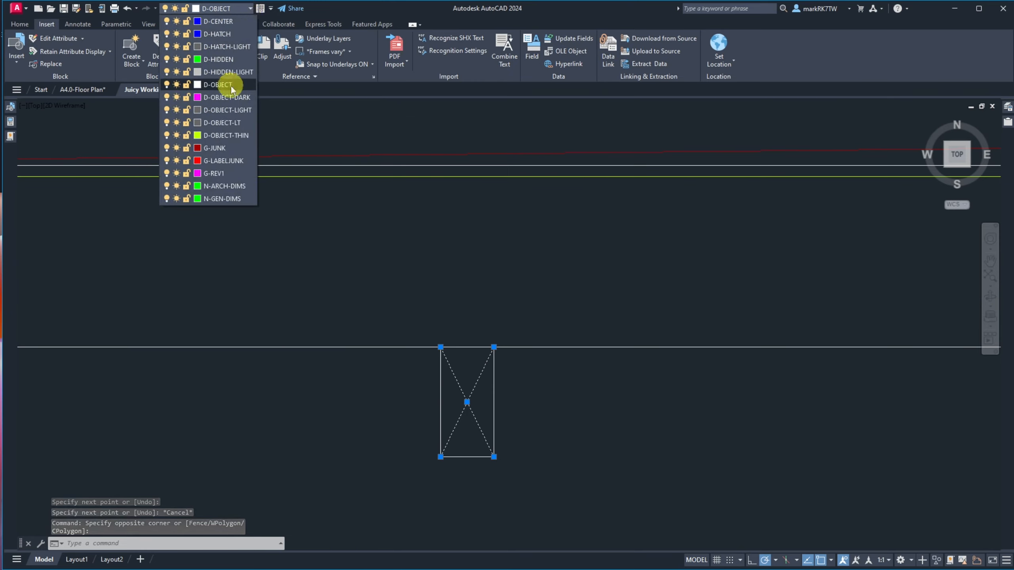
{"action": "left_click", "coordinate": [220, 136]}
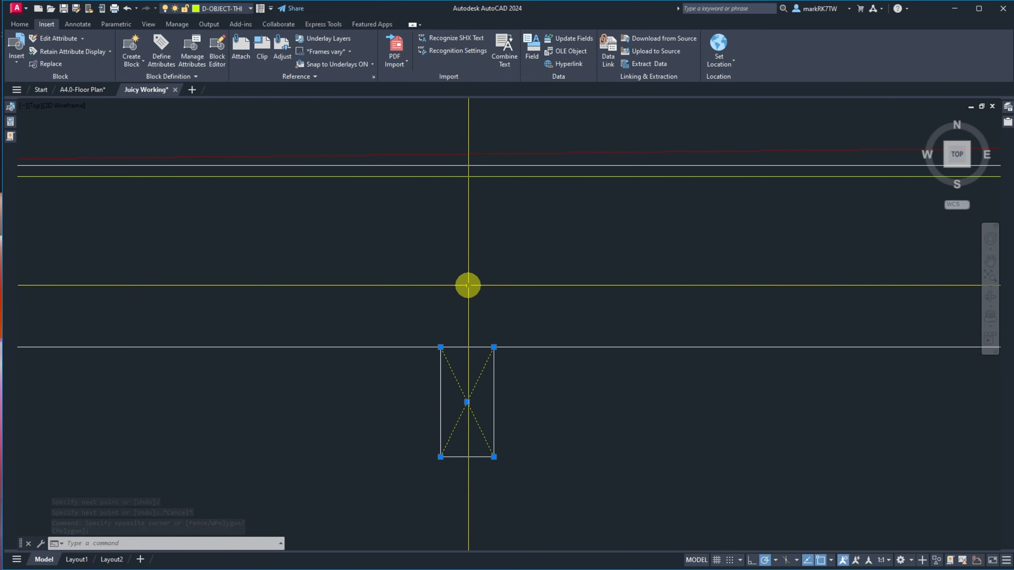
{"action": "key", "text": "Escape"}
Start writing the beam rectangle and its two diagonals to a block file, with the base point at the rectangle's lower-left corner.
{"action": "left_click", "coordinate": [427, 283]}
{"action": "left_click", "coordinate": [541, 471]}
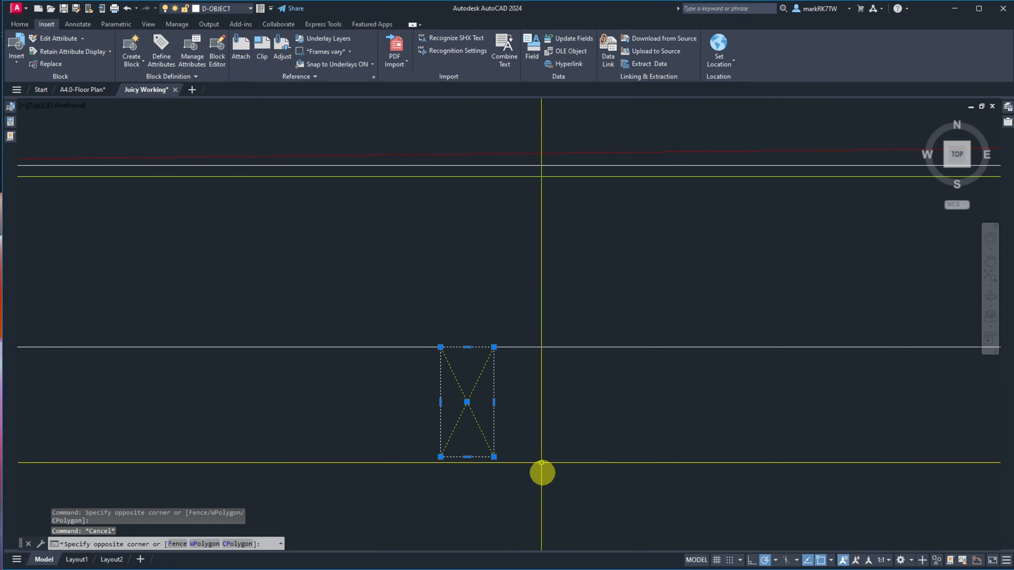
{"action": "left_click", "coordinate": [542, 471]}
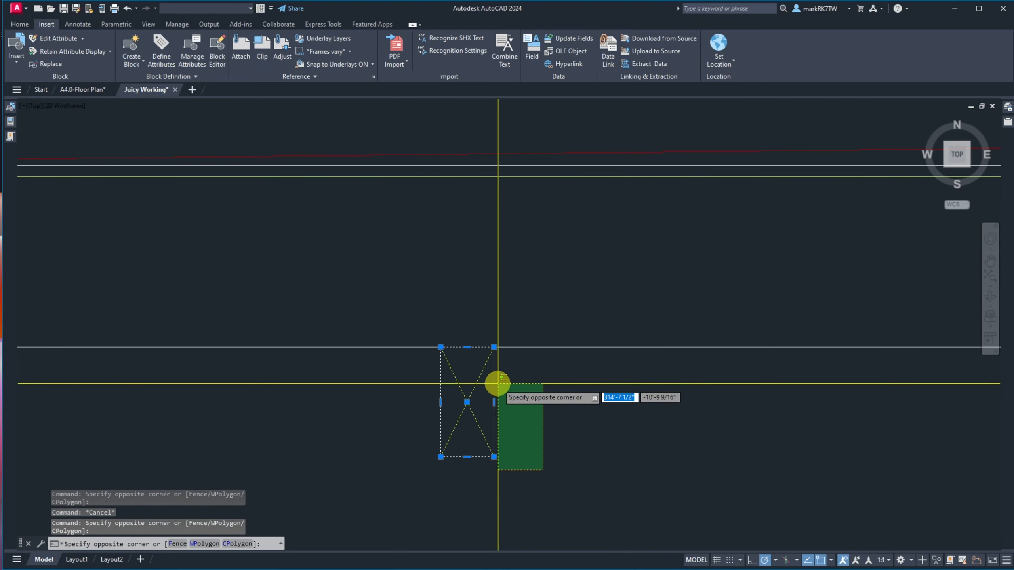
{"action": "type", "text": "wb"}
{"action": "key", "text": "Return"}
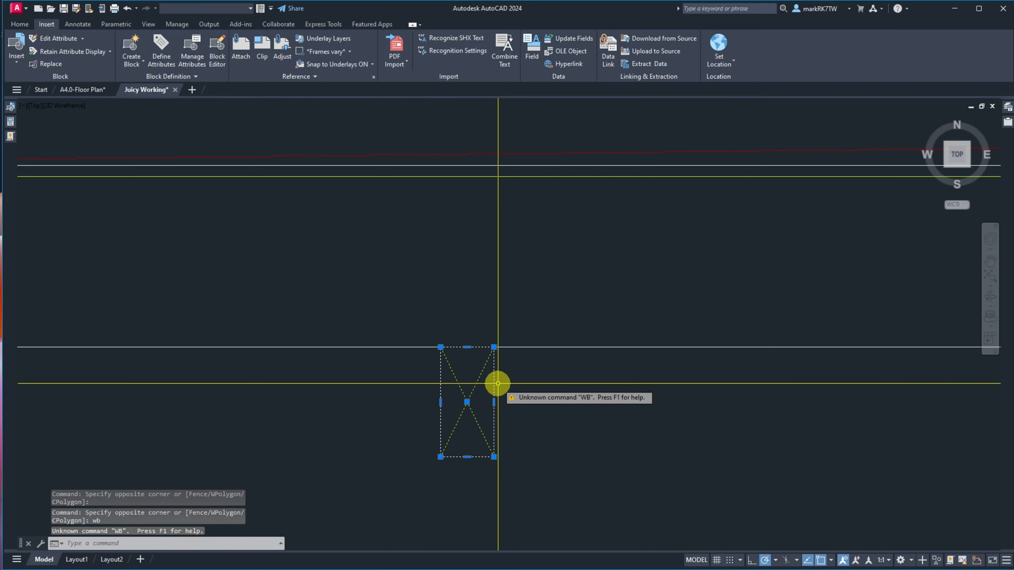
{"action": "type", "text": "w"}
{"action": "key", "text": "Return"}
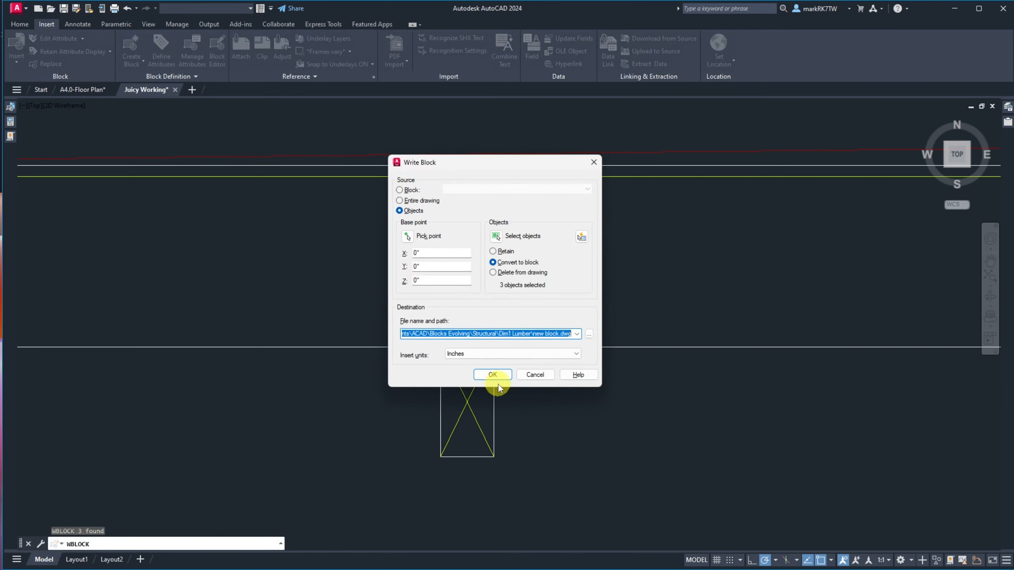
{"action": "left_click", "coordinate": [407, 236]}
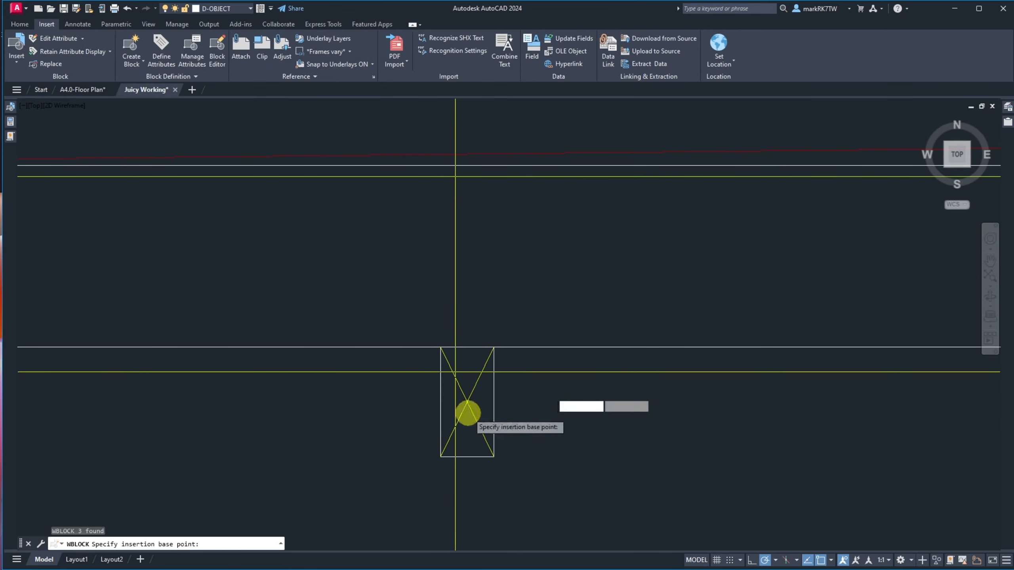
{"action": "left_click", "coordinate": [440, 458]}
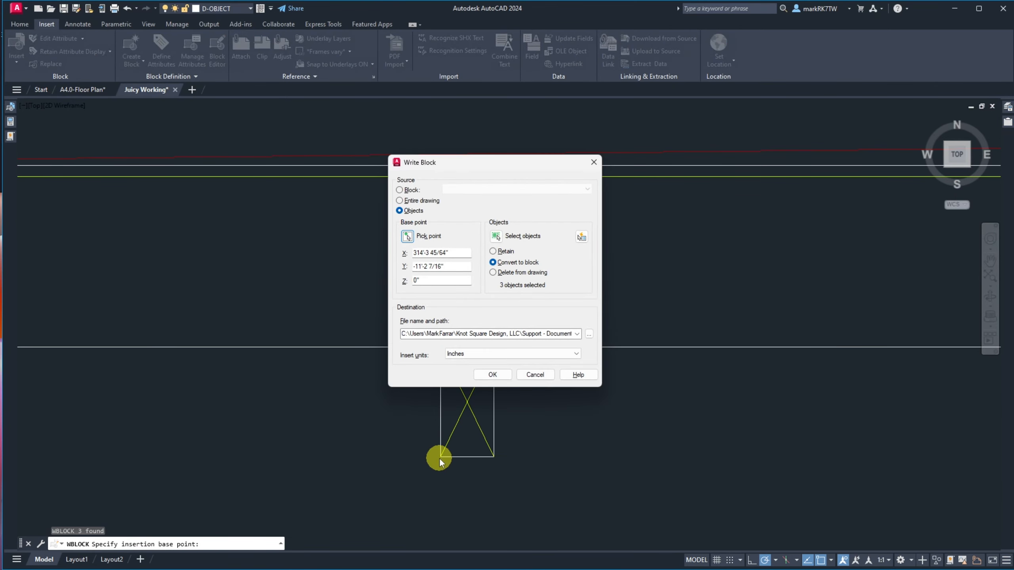
Reselect the beam rectangle and diagonals as the block's objects and save the block as 4x8 Vert in the Dim1 Lumber folder.
{"action": "left_click", "coordinate": [497, 236]}
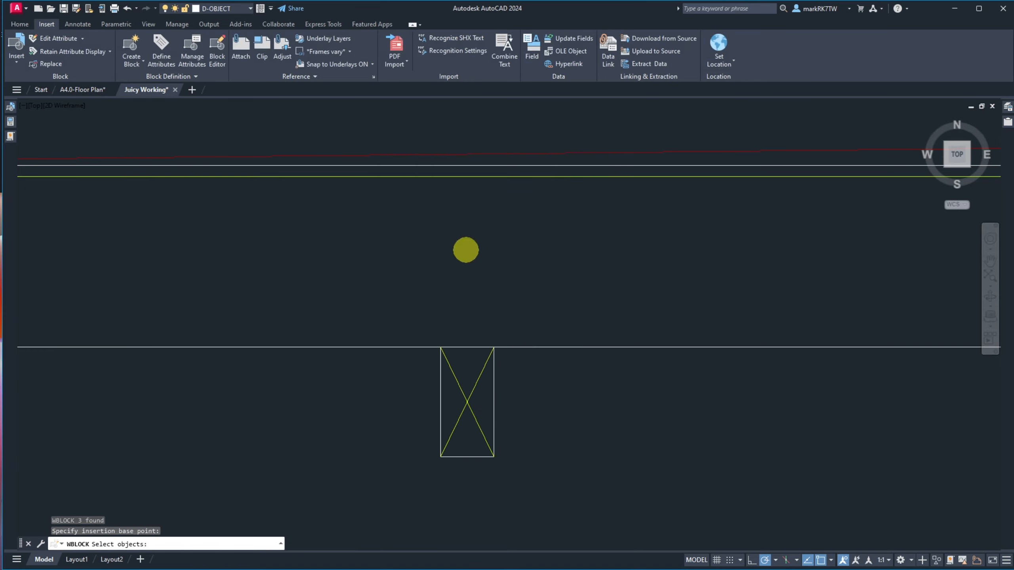
{"action": "left_click", "coordinate": [423, 277]}
{"action": "left_click", "coordinate": [541, 521]}
{"action": "key", "text": "Return"}
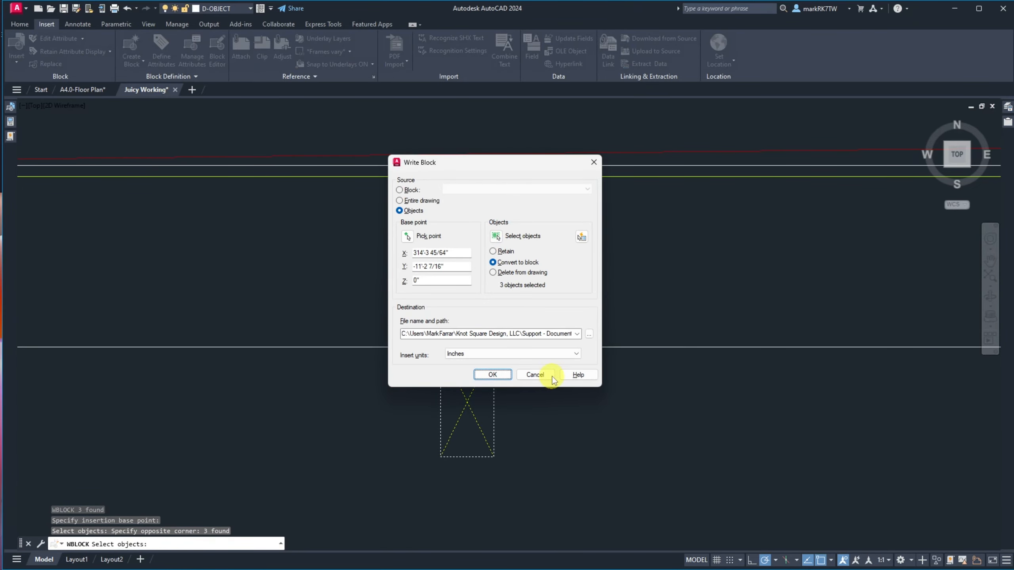
{"action": "left_click", "coordinate": [590, 334]}
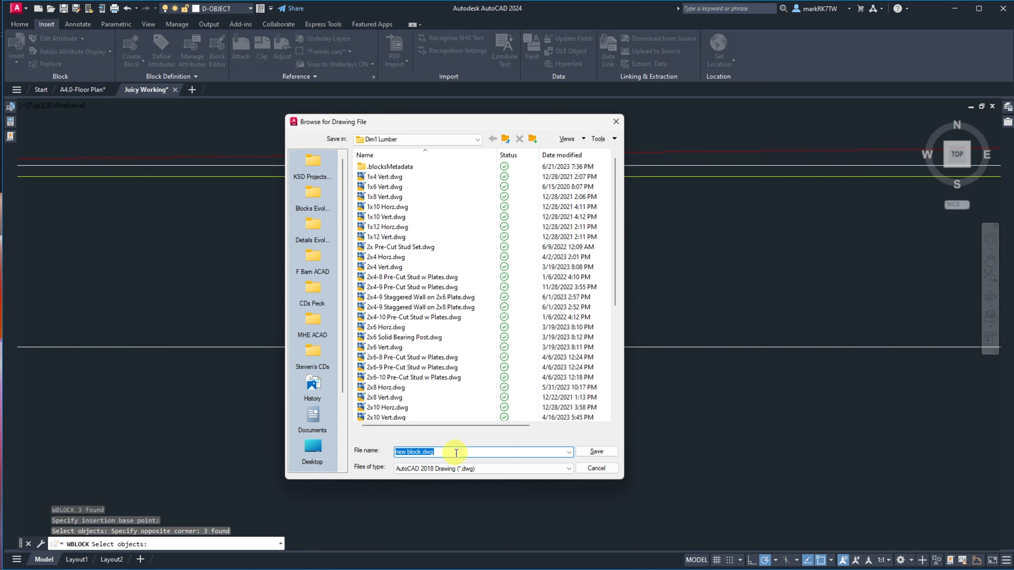
{"action": "type", "text": "4x"}
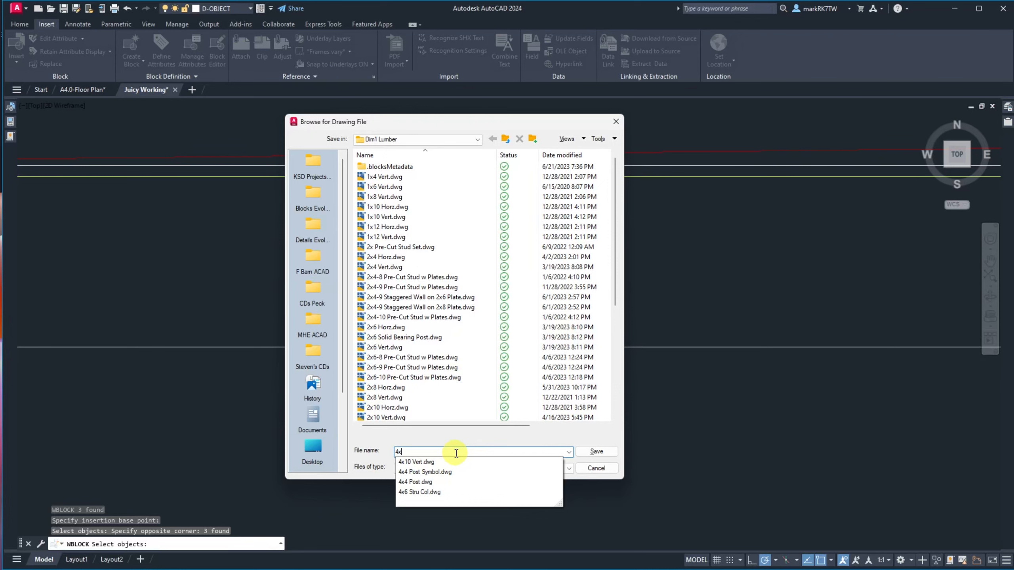
{"action": "type", "text": "8 Vert"}
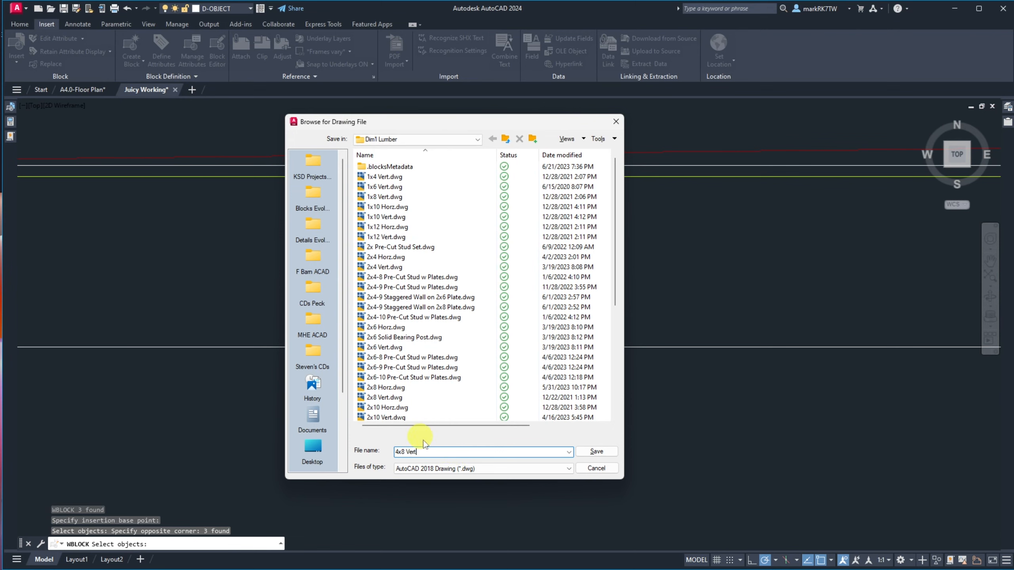
{"action": "left_click", "coordinate": [602, 454]}
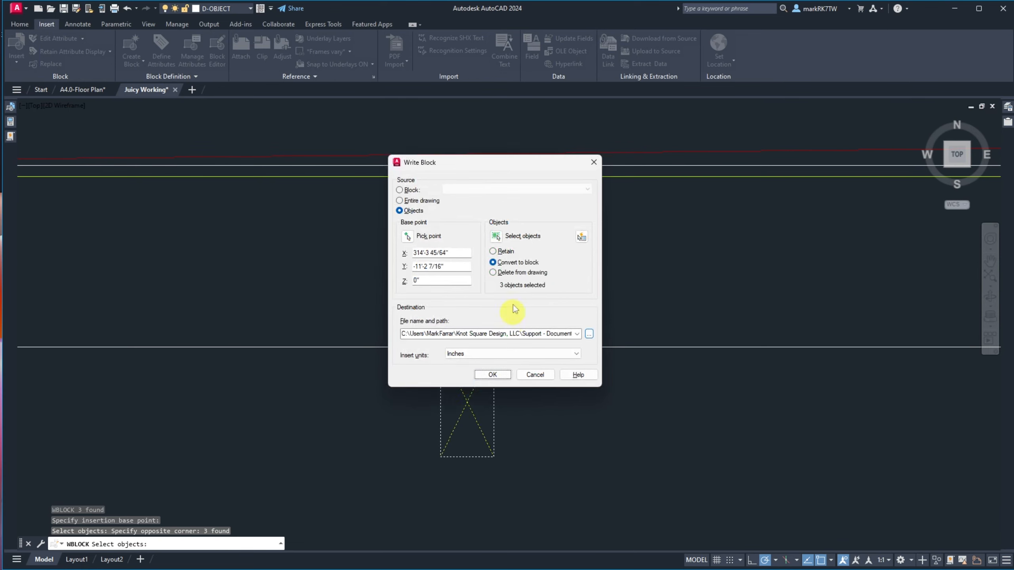
{"action": "left_click", "coordinate": [492, 375]}
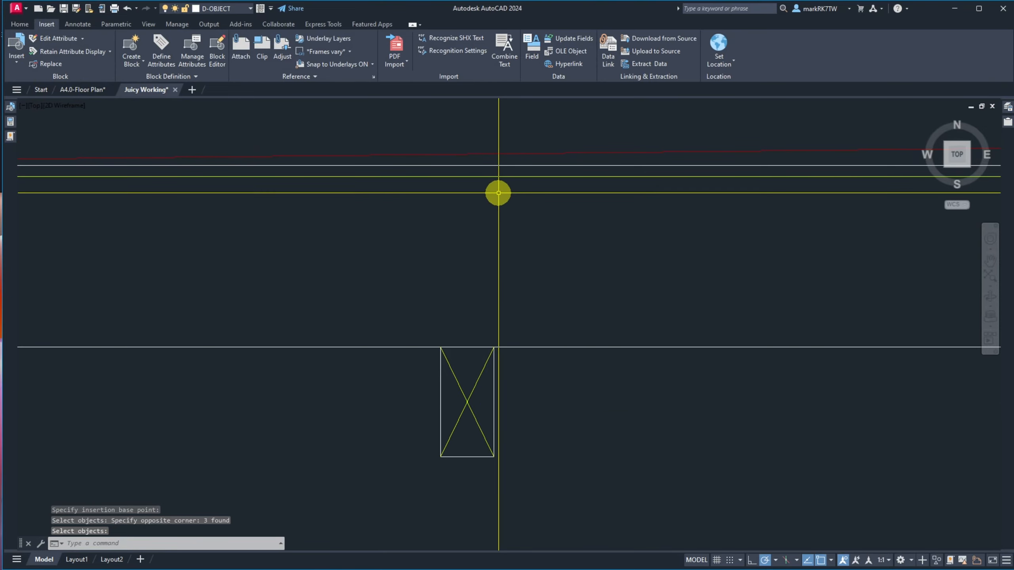
Copy the floor joists' bottom line from the beam's top-left corner down to its bottom-left corner.
{"action": "scroll", "coordinate": [498, 190], "scroll_direction": "down", "scroll_amount": 2}
{"action": "scroll", "coordinate": [498, 190], "scroll_direction": "down", "scroll_amount": 2}
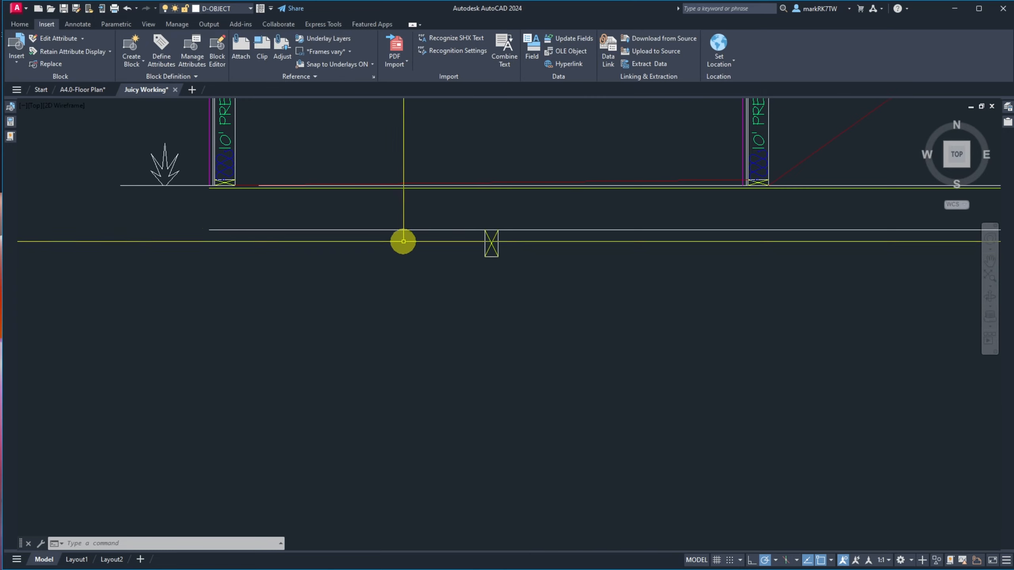
{"action": "scroll", "coordinate": [362, 193], "scroll_direction": "down", "scroll_amount": 2}
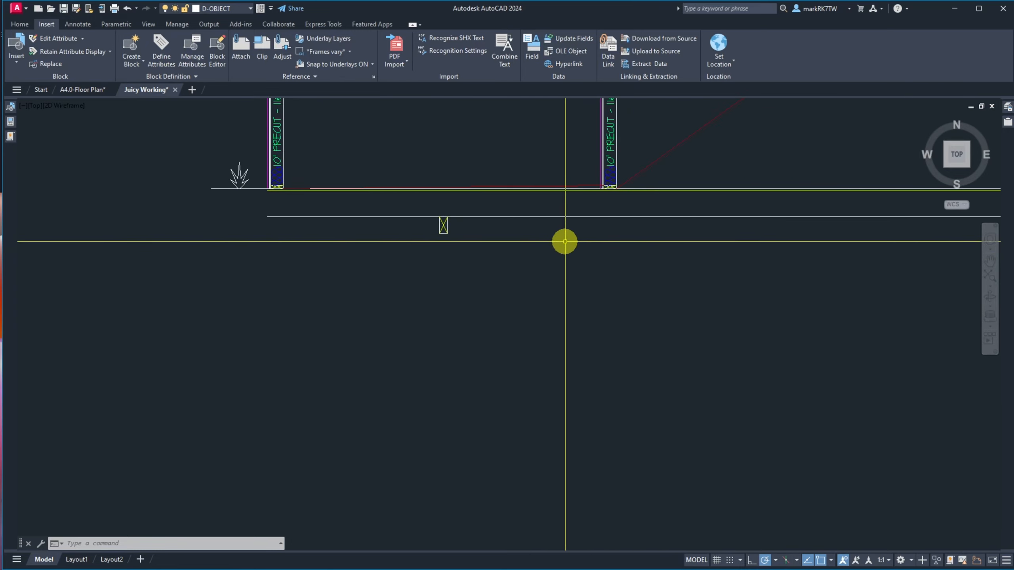
{"action": "type", "text": "co"}
{"action": "key", "text": "space"}
{"action": "left_click", "coordinate": [490, 238]}
{"action": "left_click", "coordinate": [474, 204]}
{"action": "key", "text": "space"}
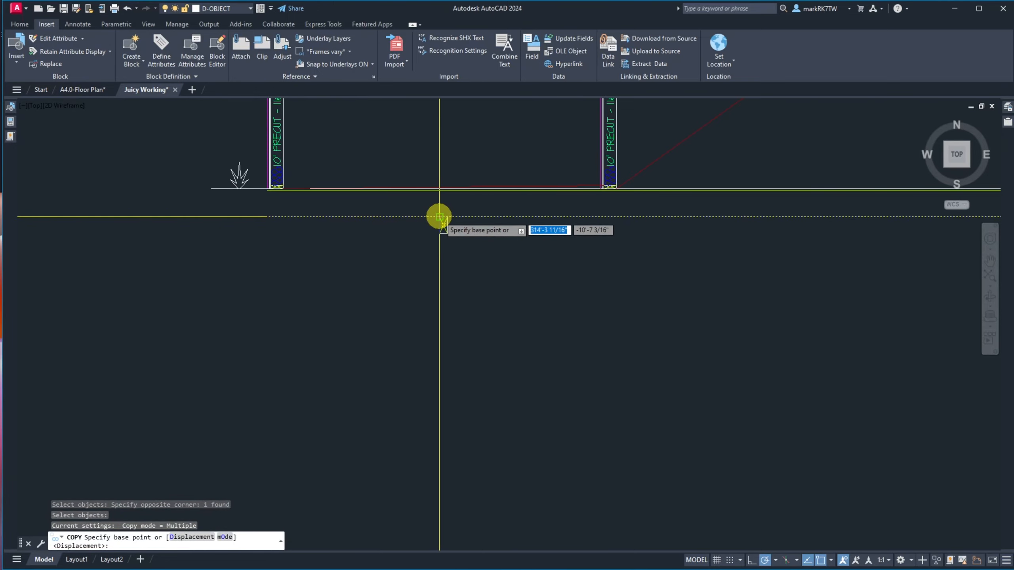
{"action": "left_click", "coordinate": [439, 217]}
{"action": "left_click", "coordinate": [439, 233]}
{"action": "key", "text": "Escape"}
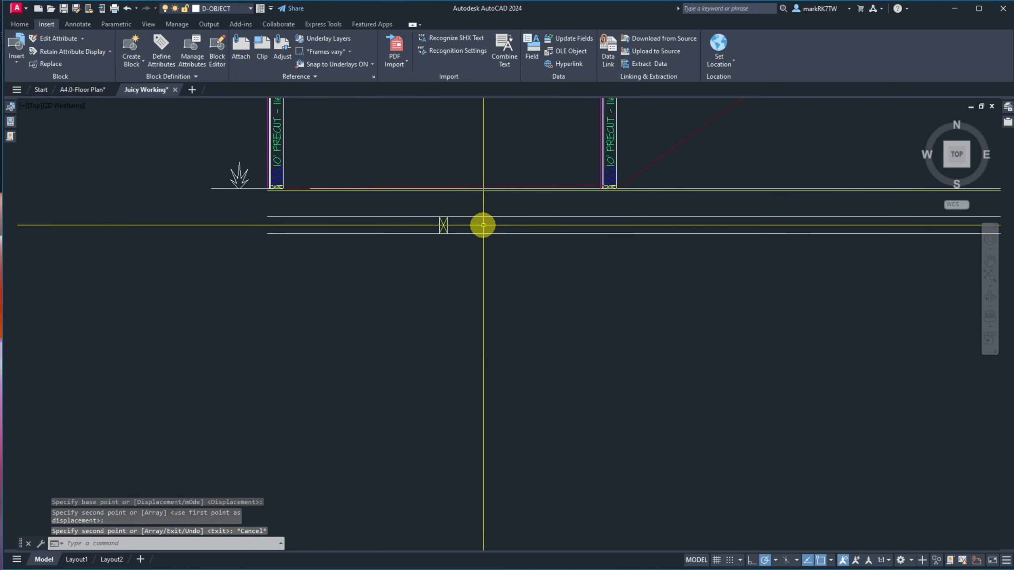
Move the copied horizontal line at the beam's underside down 12 inches.
{"action": "type", "text": "m"}
{"action": "key", "text": "space"}
{"action": "left_click", "coordinate": [482, 226]}
{"action": "left_click", "coordinate": [478, 243]}
{"action": "key", "text": "space"}
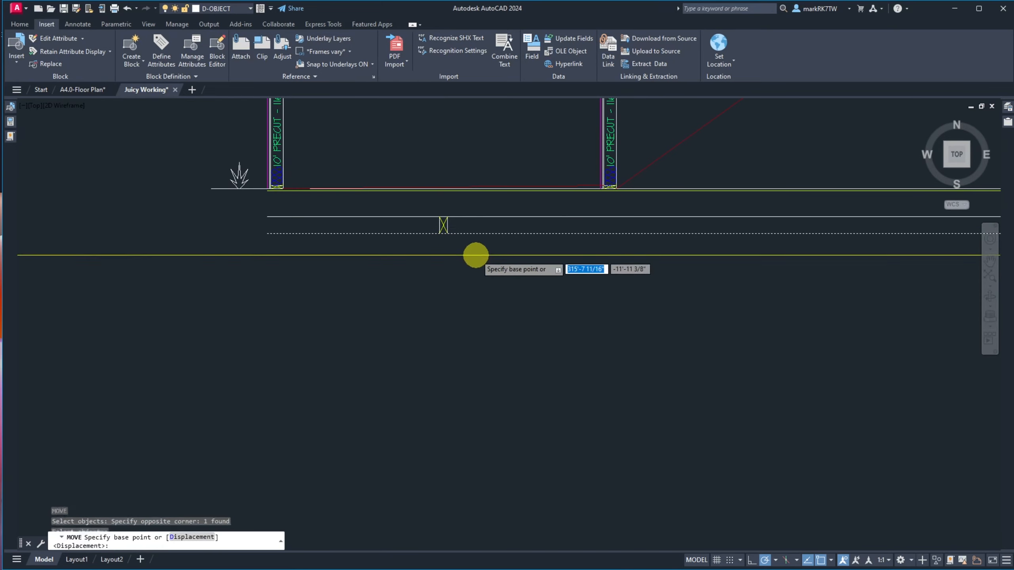
{"action": "left_click", "coordinate": [477, 256]}
{"action": "type", "text": "12"}
{"action": "key", "text": "space"}
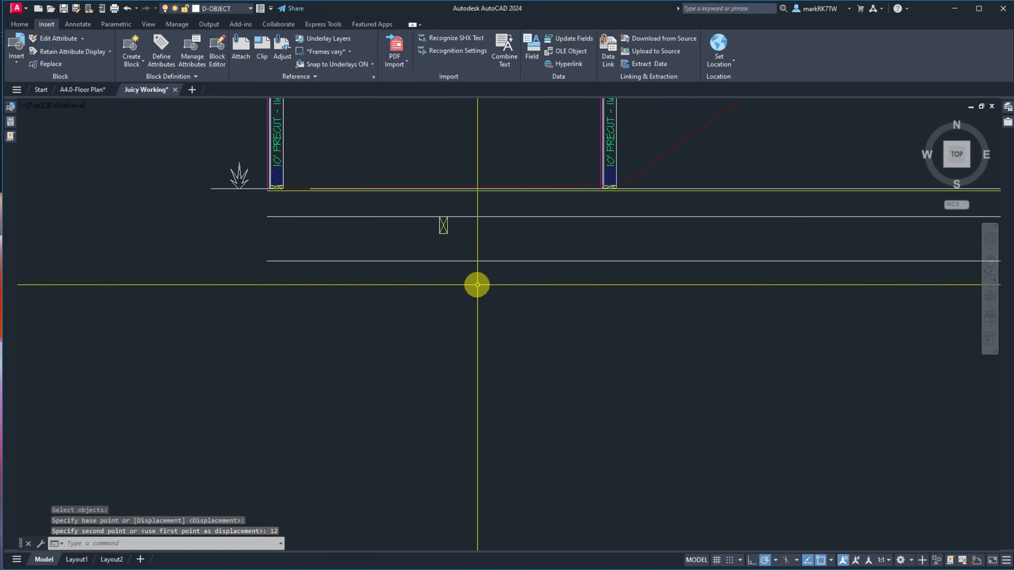
Draw a vertical line from the lower-left corner of the middle wall's bottom plate down to the lowest horizontal line.
{"action": "scroll", "coordinate": [453, 255], "scroll_direction": "down", "scroll_amount": 3}
{"action": "scroll", "coordinate": [442, 263], "scroll_direction": "up", "scroll_amount": 3}
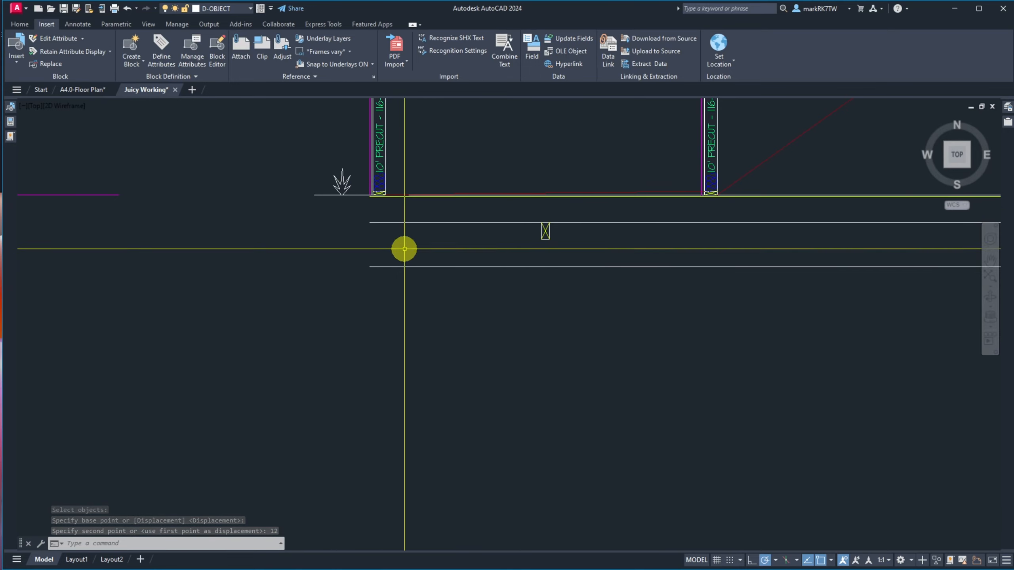
{"action": "scroll", "coordinate": [736, 206], "scroll_direction": "up", "scroll_amount": 4}
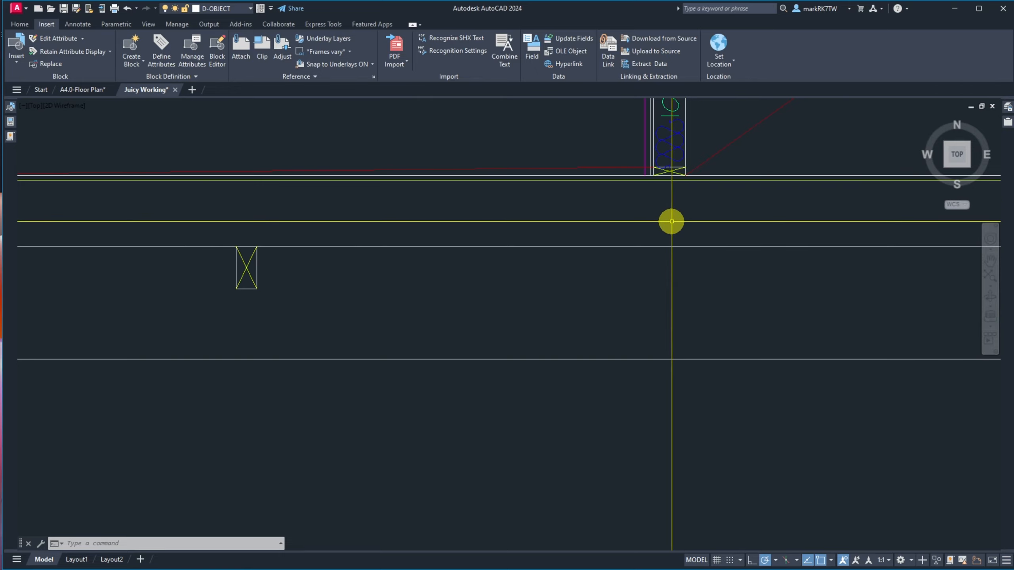
{"action": "type", "text": "l"}
{"action": "key", "text": "Return"}
{"action": "left_click", "coordinate": [654, 175]}
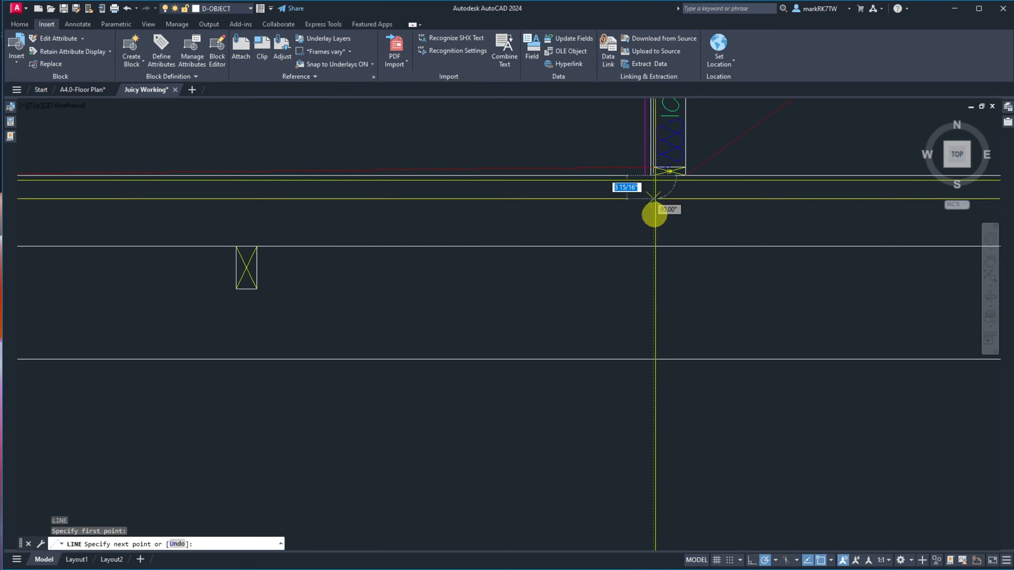
{"action": "key", "text": "Escape"}
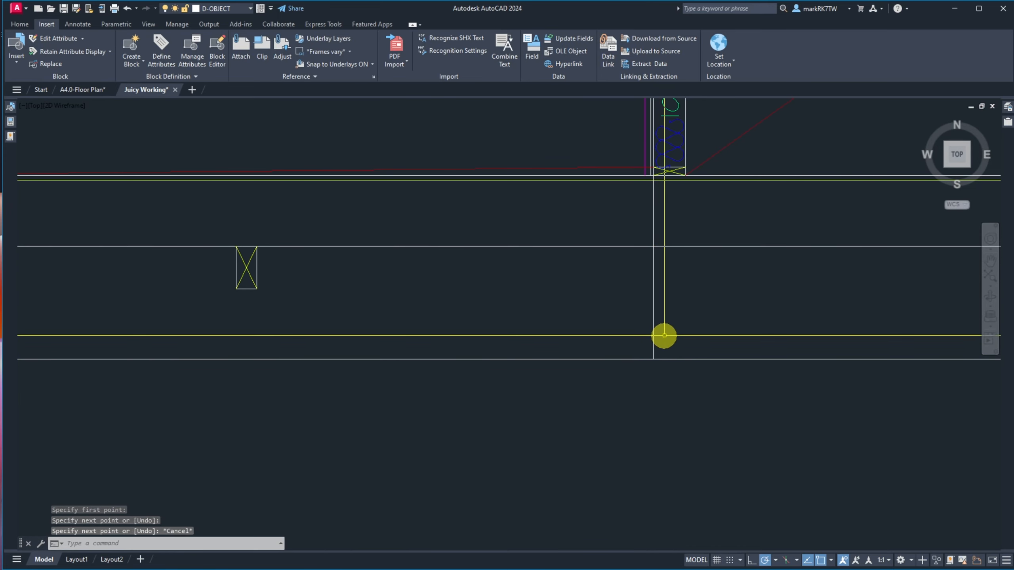
Use Chamfer to join the vertical line and the lowest horizontal line in a sharp corner below the middle wall.
{"action": "scroll", "coordinate": [662, 335], "scroll_direction": "down", "scroll_amount": 5}
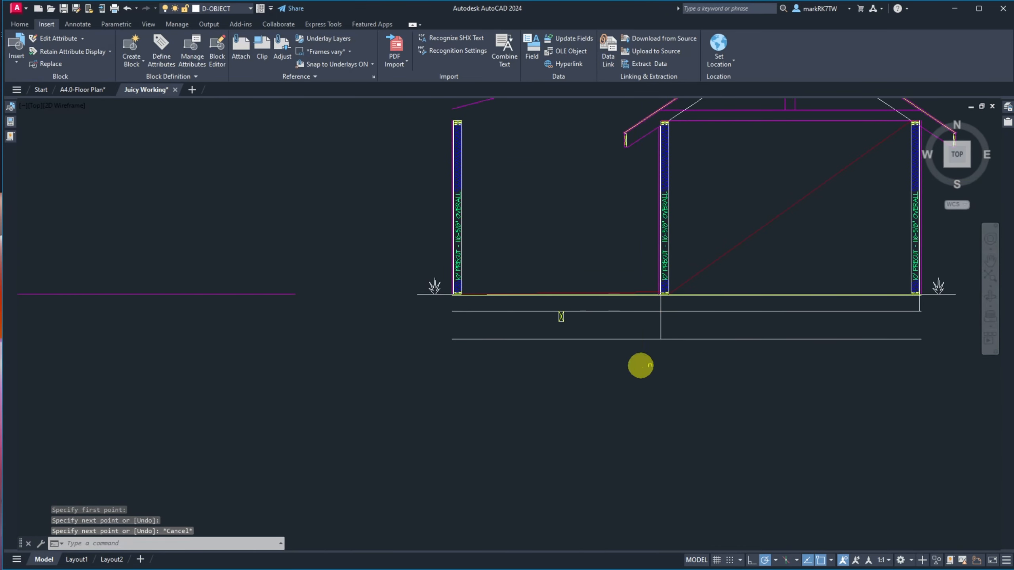
{"action": "type", "text": "cha"}
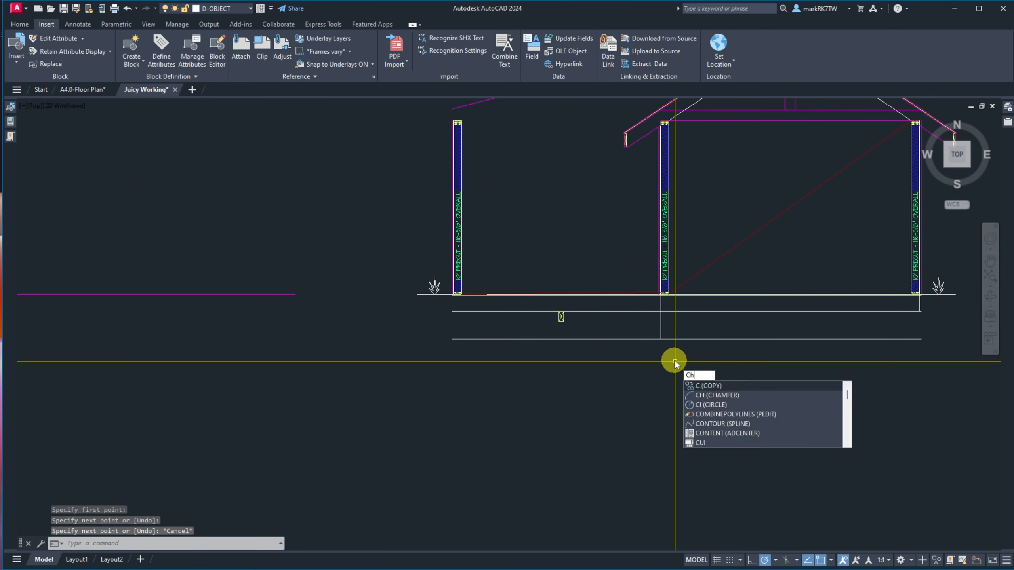
{"action": "key", "text": "Return"}
{"action": "left_click", "coordinate": [657, 339]}
{"action": "left_click", "coordinate": [657, 338]}
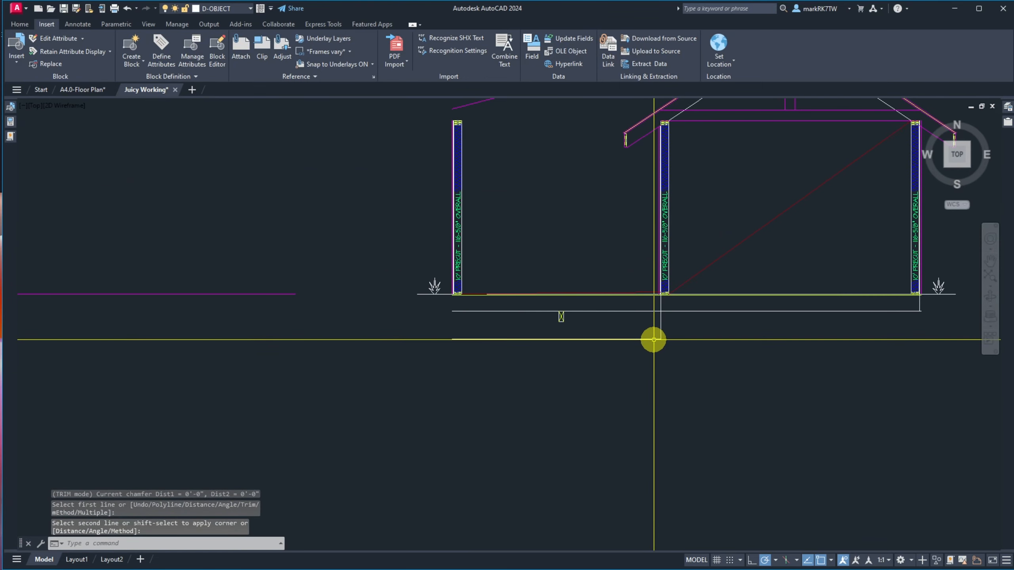
Mirror the vertical line at the middle wall about a vertical axis through the beam's centre, keeping the original.
{"action": "scroll", "coordinate": [653, 319], "scroll_direction": "up", "scroll_amount": 6}
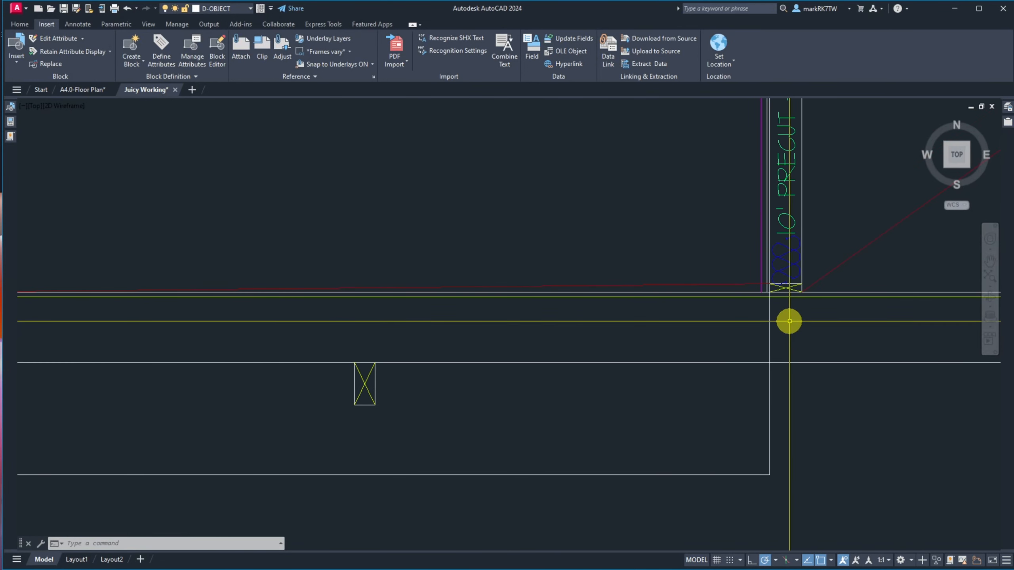
{"action": "type", "text": "mi"}
{"action": "key", "text": "space"}
{"action": "left_click", "coordinate": [788, 321]}
{"action": "left_click", "coordinate": [754, 318]}
{"action": "key", "text": "space"}
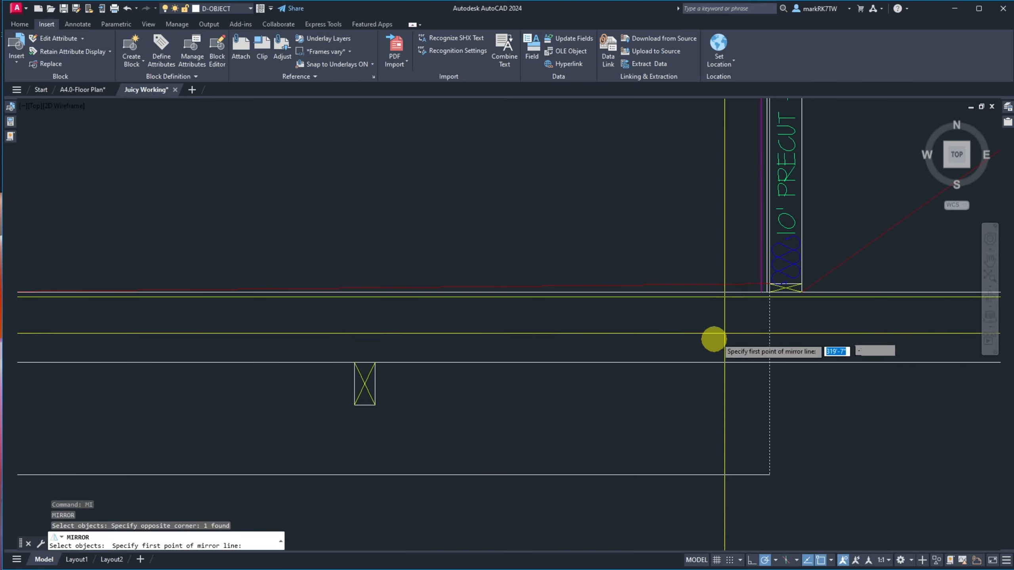
{"action": "scroll", "coordinate": [694, 343], "scroll_direction": "down", "scroll_amount": 8}
{"action": "scroll", "coordinate": [658, 340], "scroll_direction": "up", "scroll_amount": 4}
{"action": "scroll", "coordinate": [658, 336], "scroll_direction": "up", "scroll_amount": 4}
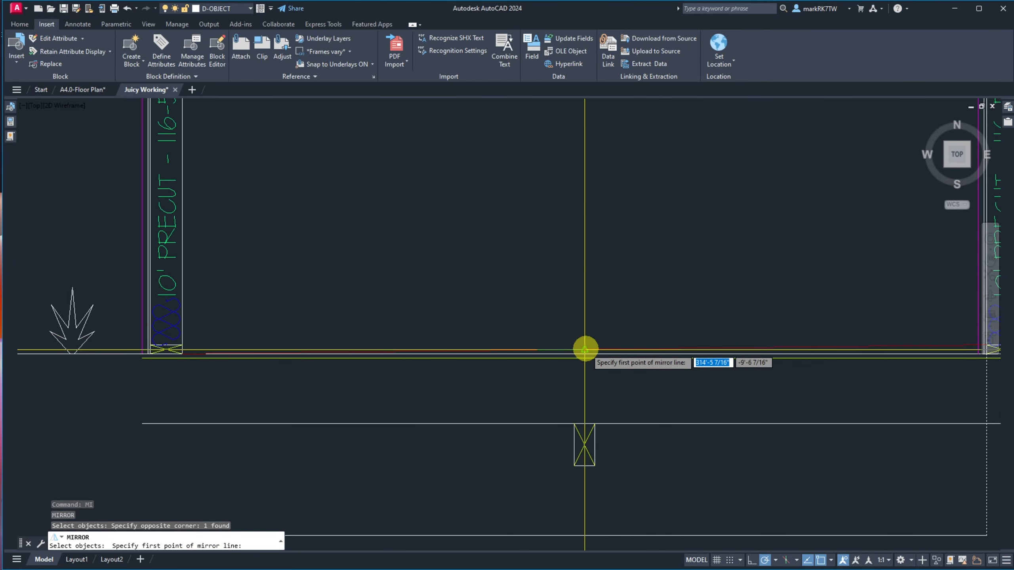
{"action": "left_click", "coordinate": [584, 350]}
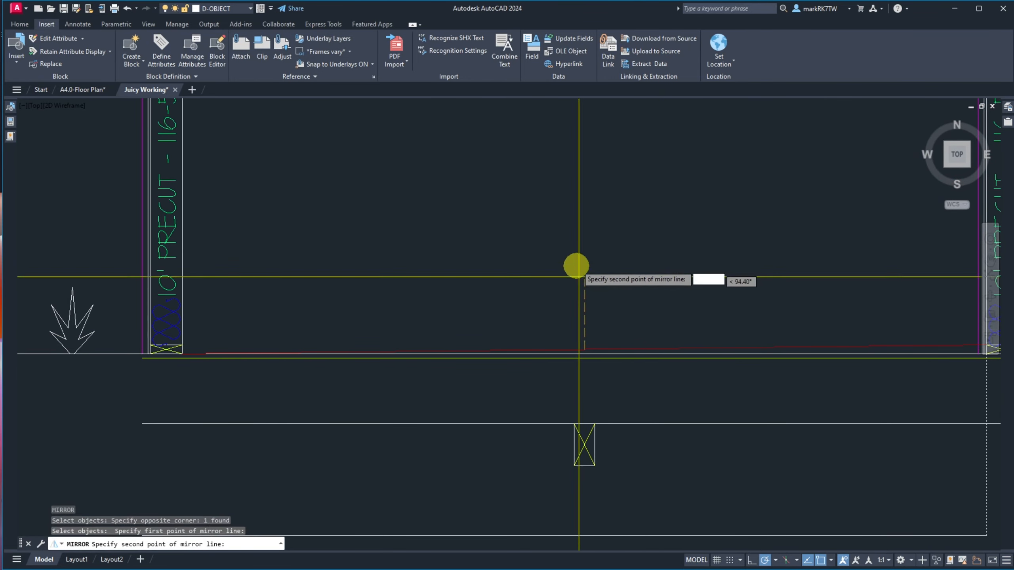
{"action": "left_click", "coordinate": [584, 305]}
{"action": "key", "text": "Return"}
{"action": "scroll", "coordinate": [530, 261], "scroll_direction": "up", "scroll_amount": 8}
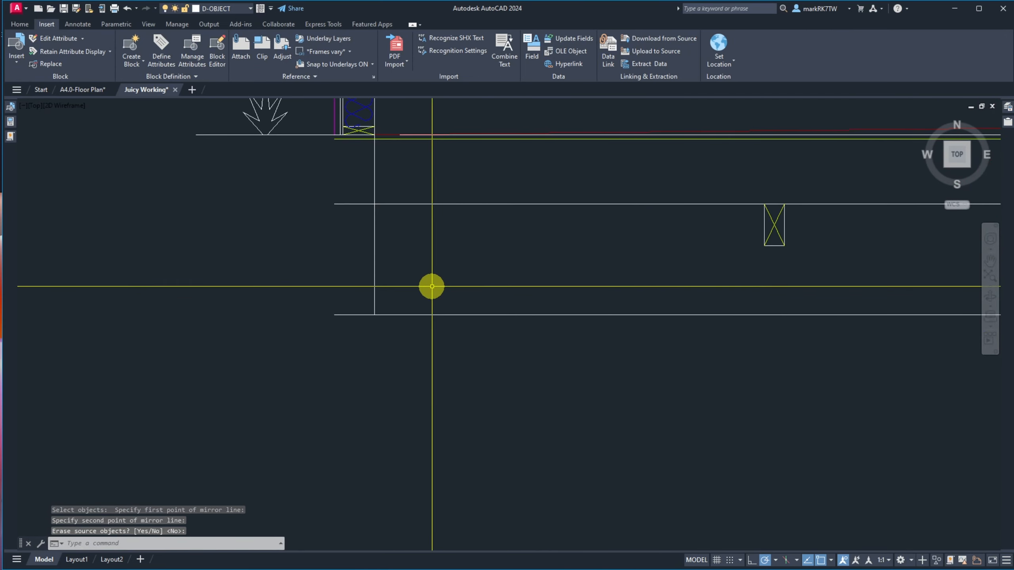
Use Chamfer to trim the joists' bottom line to a sharp corner with the mirrored vertical line at the left wall.
{"action": "type", "text": "cha"}
{"action": "key", "text": "Return"}
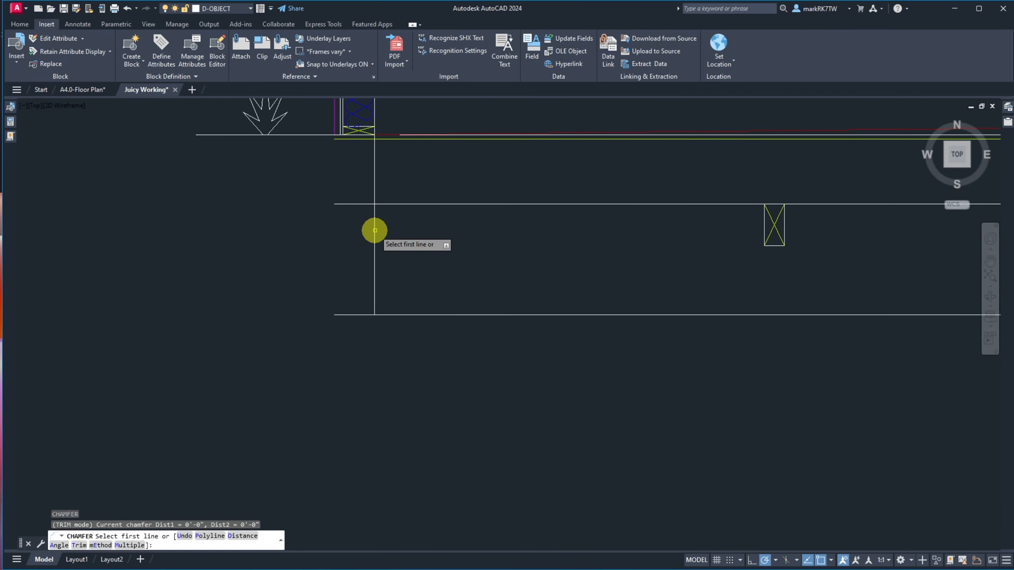
{"action": "left_click", "coordinate": [370, 174]}
{"action": "left_click", "coordinate": [375, 204]}
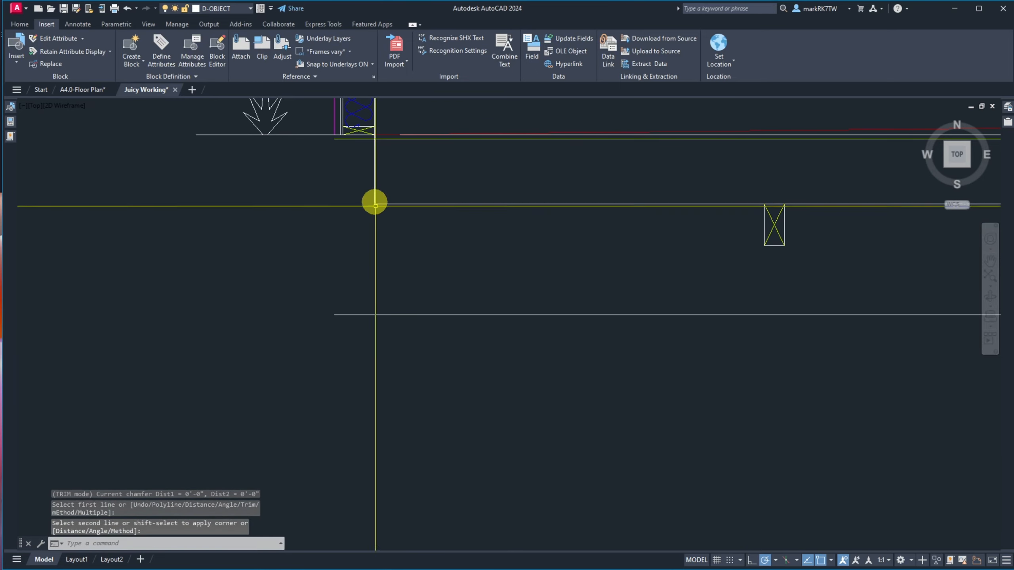
Use Chamfer to extend the left vertical line down to a sharp corner with the lowest horizontal line.
{"action": "key", "text": "Return"}
{"action": "left_click", "coordinate": [374, 197]}
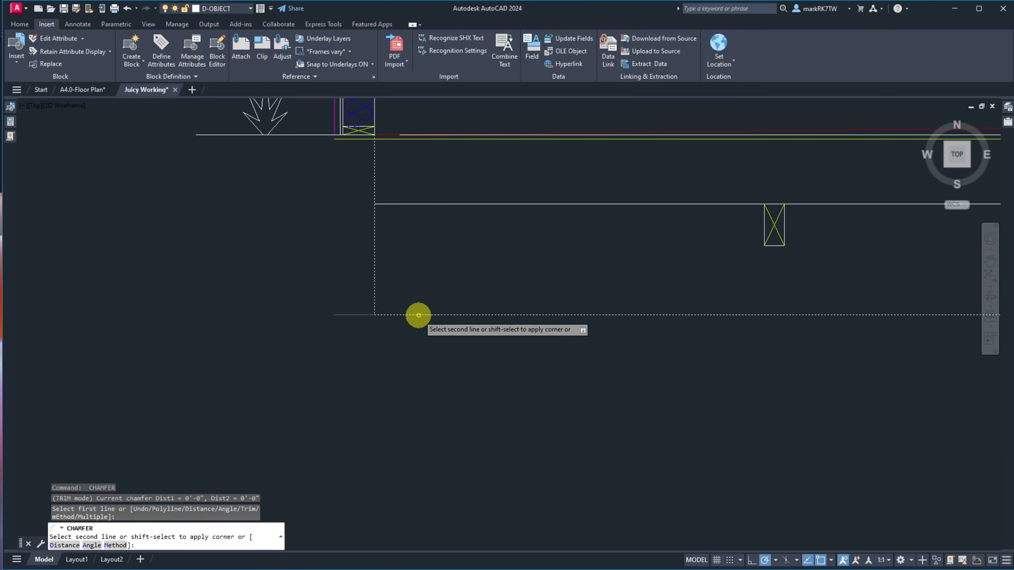
{"action": "left_click", "coordinate": [419, 315]}
{"action": "scroll", "coordinate": [396, 282], "scroll_direction": "down", "scroll_amount": 8}
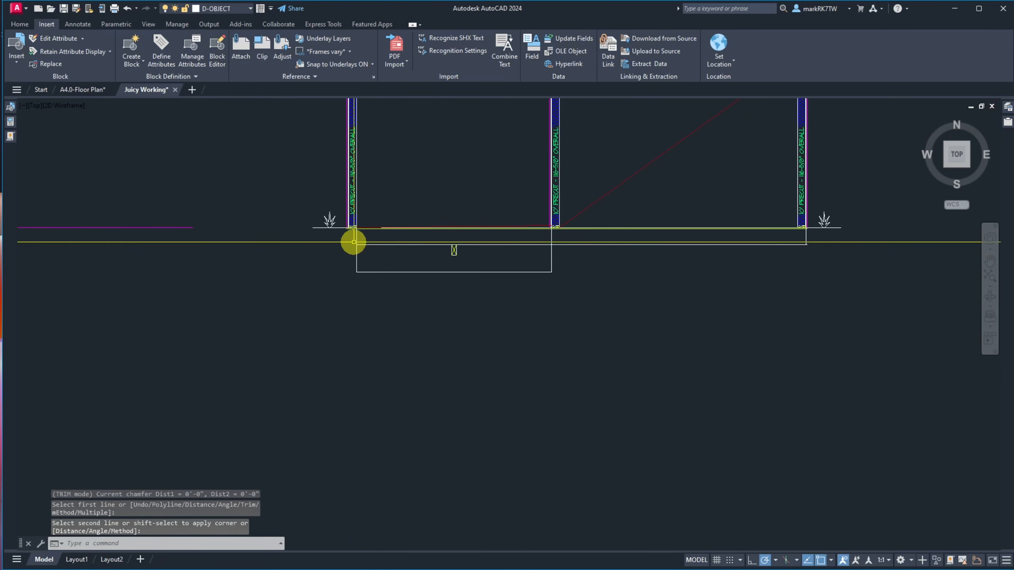
Trim the yellow subfloor line back to the vertical line at the left wall's inner face.
{"action": "scroll", "coordinate": [353, 241], "scroll_direction": "up", "scroll_amount": 2}
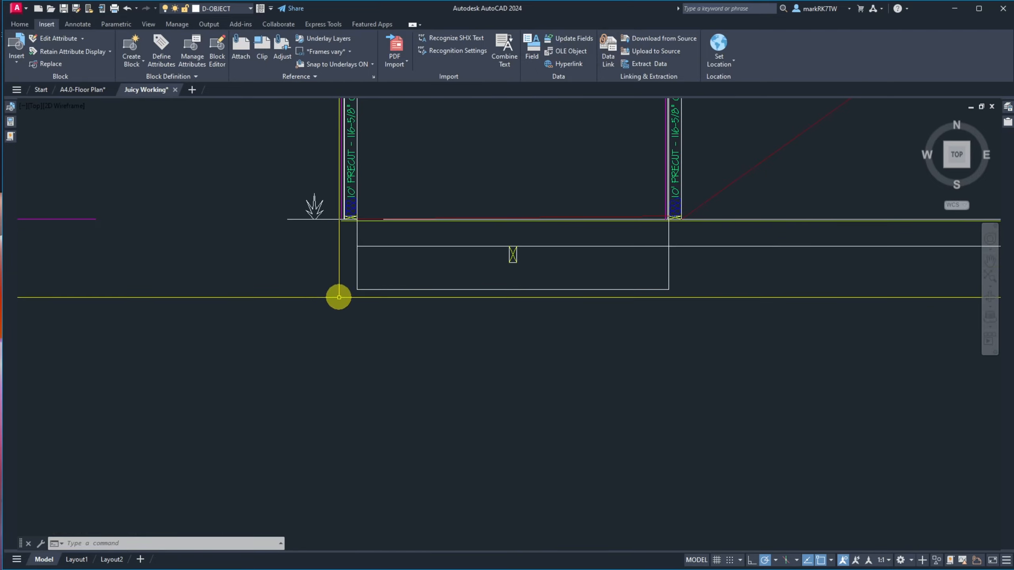
{"action": "scroll", "coordinate": [324, 227], "scroll_direction": "up", "scroll_amount": 5}
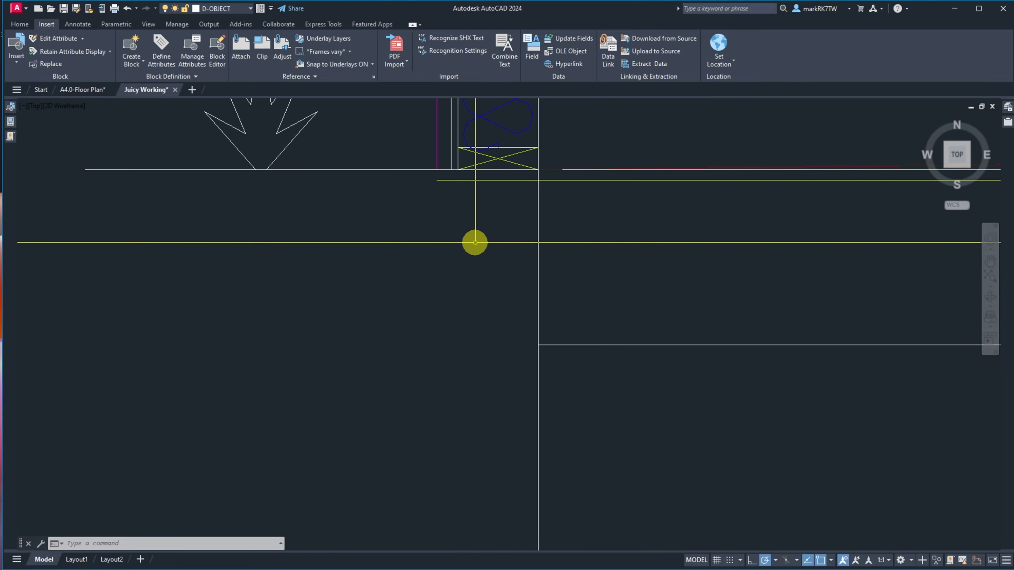
{"action": "type", "text": "tr"}
{"action": "key", "text": "Return"}
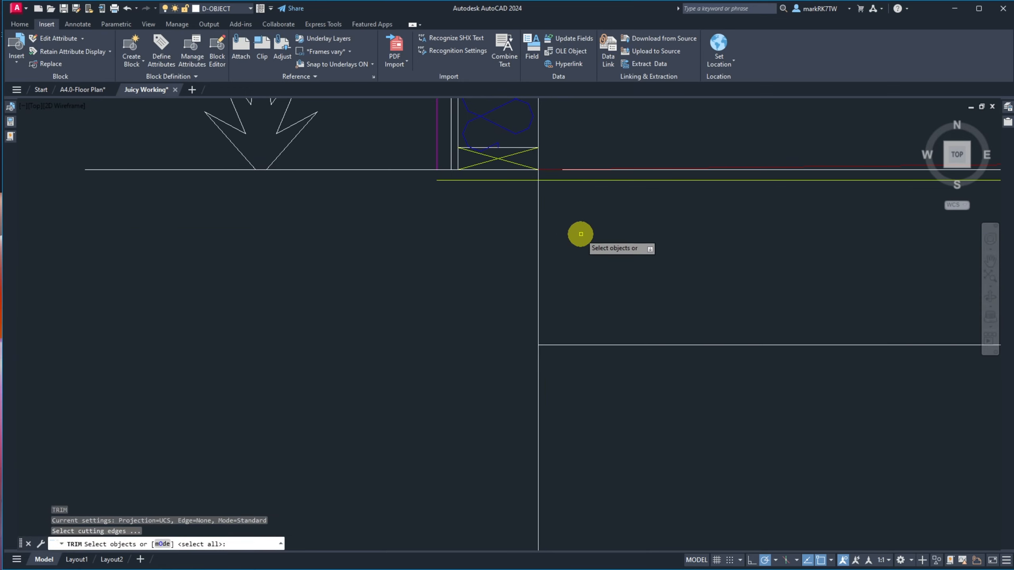
{"action": "left_click", "coordinate": [578, 235]}
{"action": "left_click", "coordinate": [515, 213]}
{"action": "key", "text": "Return"}
{"action": "left_click", "coordinate": [507, 183]}
{"action": "key", "text": "Return"}
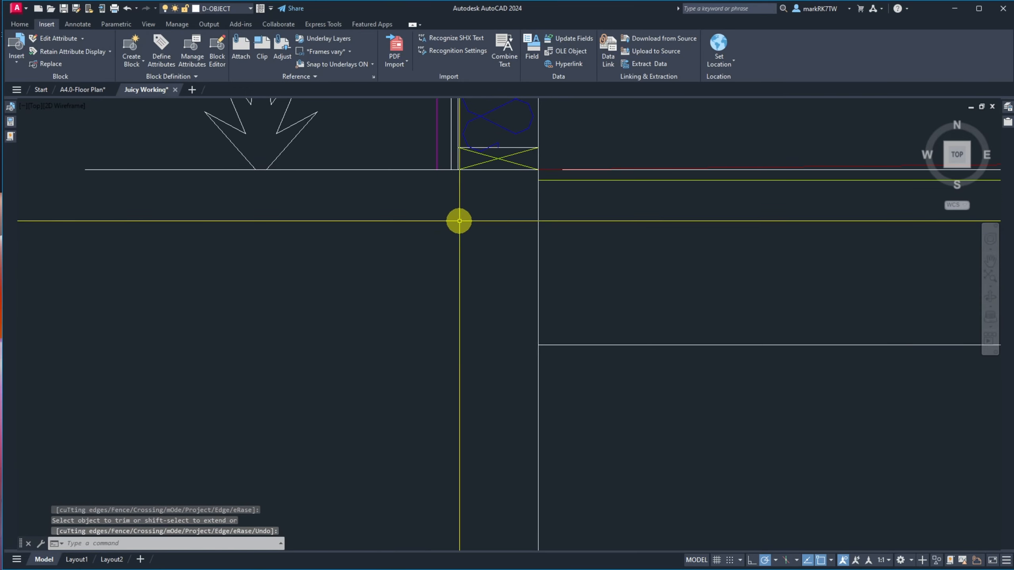
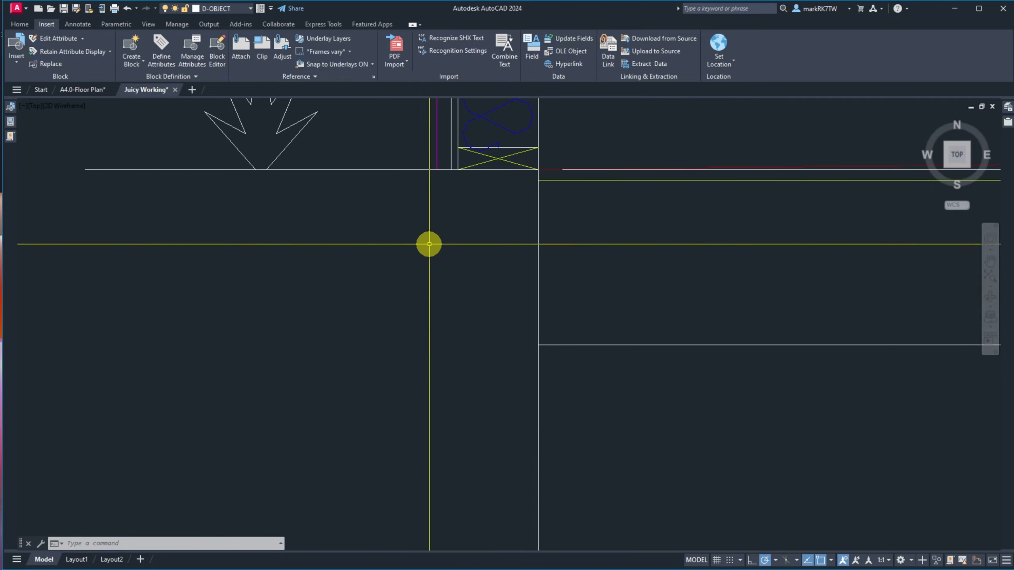
Examine the left wall from its top plates down to the floor edge and crawl space outline beneath it.
{"action": "scroll", "coordinate": [408, 310], "scroll_direction": "down", "scroll_amount": 5}
{"action": "scroll", "coordinate": [407, 310], "scroll_direction": "down", "scroll_amount": 3}
{"action": "scroll", "coordinate": [408, 310], "scroll_direction": "up", "scroll_amount": 10}
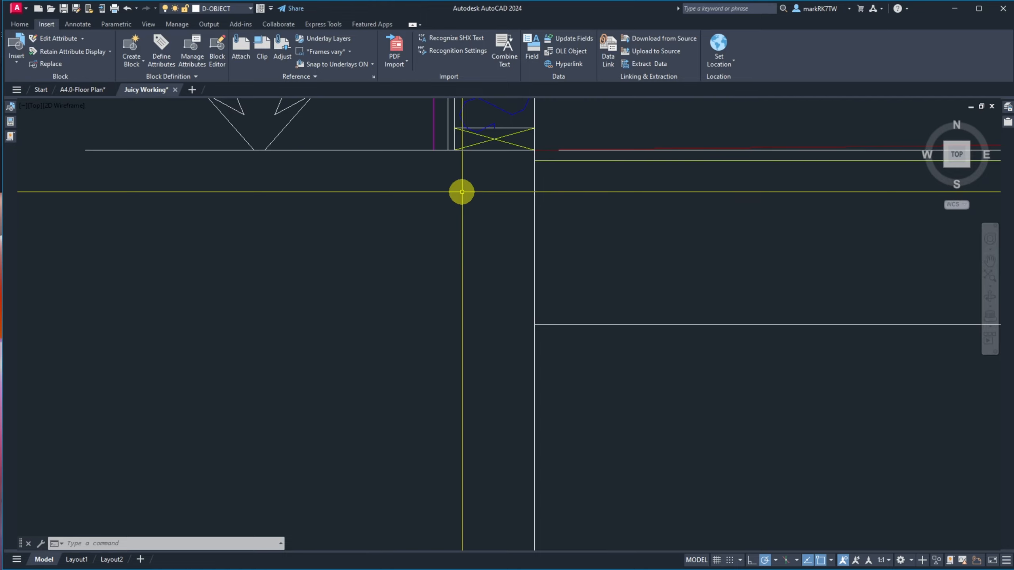
{"action": "scroll", "coordinate": [479, 345], "scroll_direction": "down", "scroll_amount": 5}
{"action": "scroll", "coordinate": [467, 285], "scroll_direction": "down", "scroll_amount": 2}
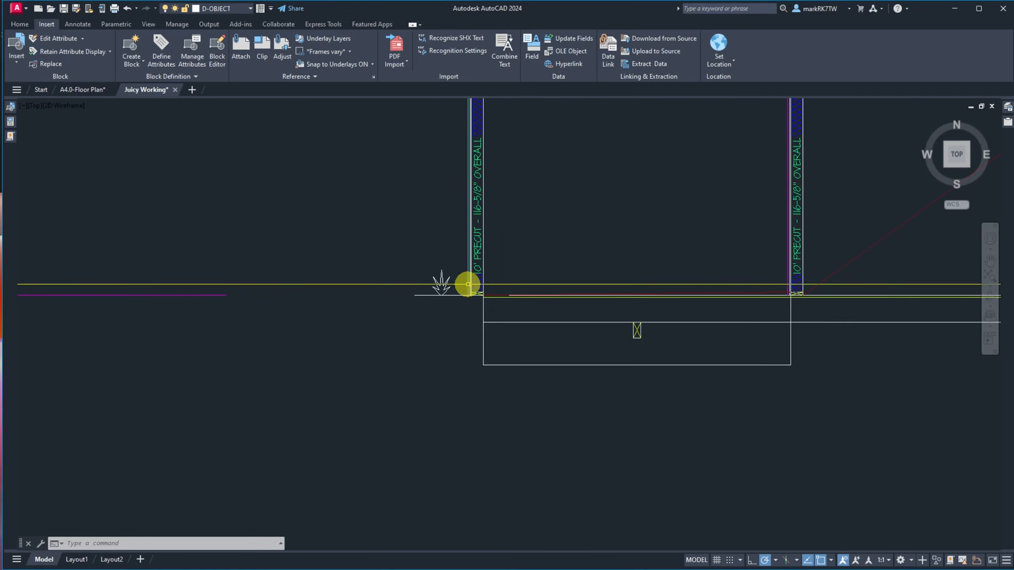
{"action": "scroll", "coordinate": [467, 284], "scroll_direction": "down", "scroll_amount": 2}
{"action": "scroll", "coordinate": [459, 124], "scroll_direction": "up", "scroll_amount": 8}
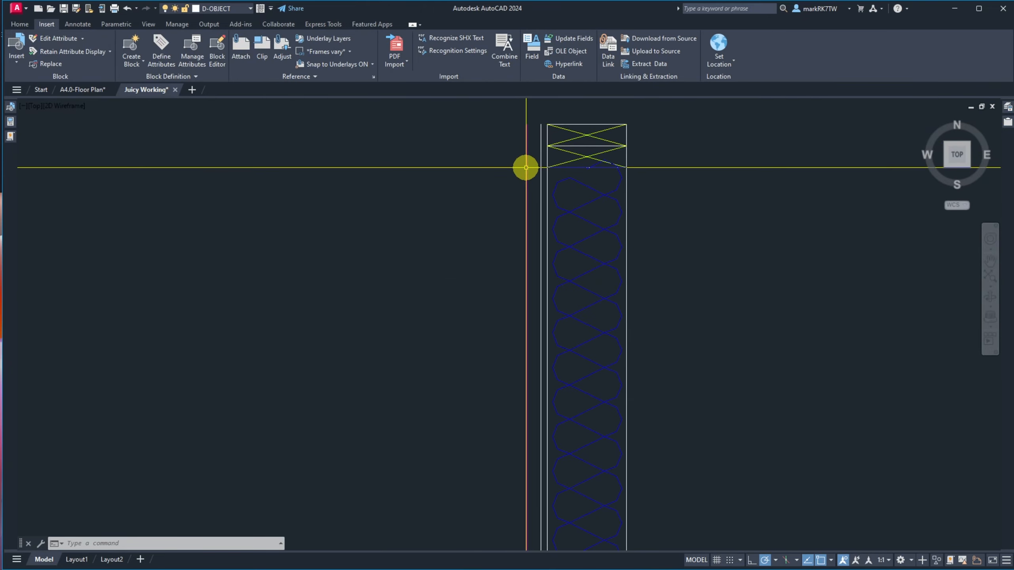
{"action": "scroll", "coordinate": [522, 180], "scroll_direction": "down", "scroll_amount": 8}
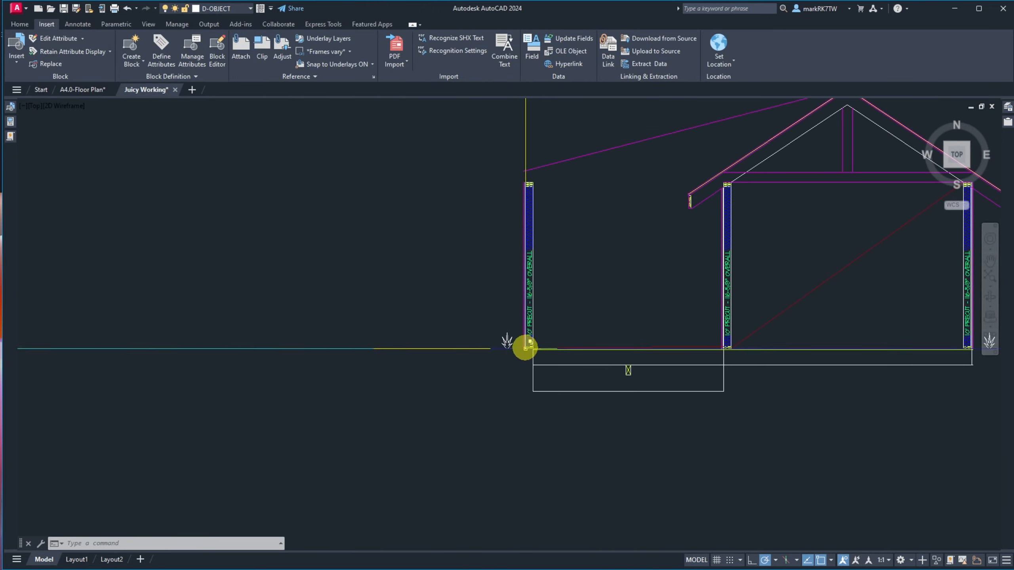
{"action": "scroll", "coordinate": [525, 347], "scroll_direction": "up", "scroll_amount": 8}
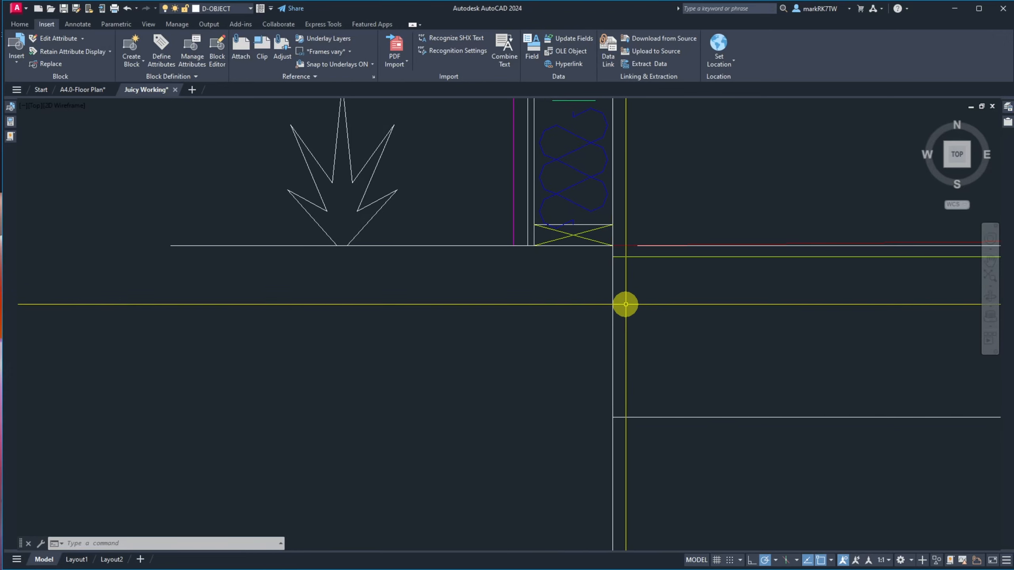
{"action": "scroll", "coordinate": [503, 258], "scroll_direction": "down", "scroll_amount": 3}
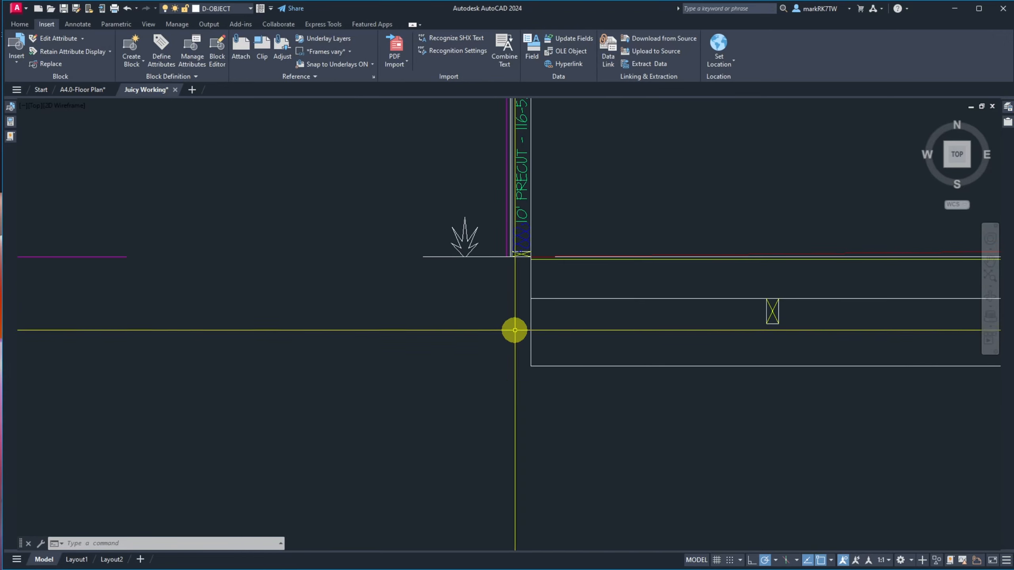
Offset the crawl space's left vertical line 6 inches outward beneath the left wall.
{"action": "scroll", "coordinate": [501, 298], "scroll_direction": "up", "scroll_amount": 2}
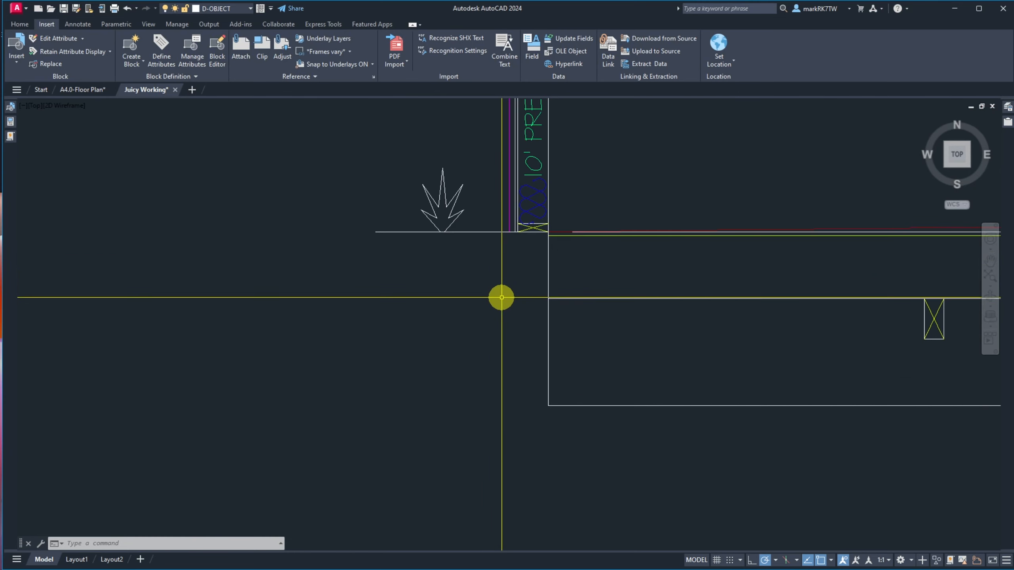
{"action": "type", "text": "o"}
{"action": "key", "text": "Return"}
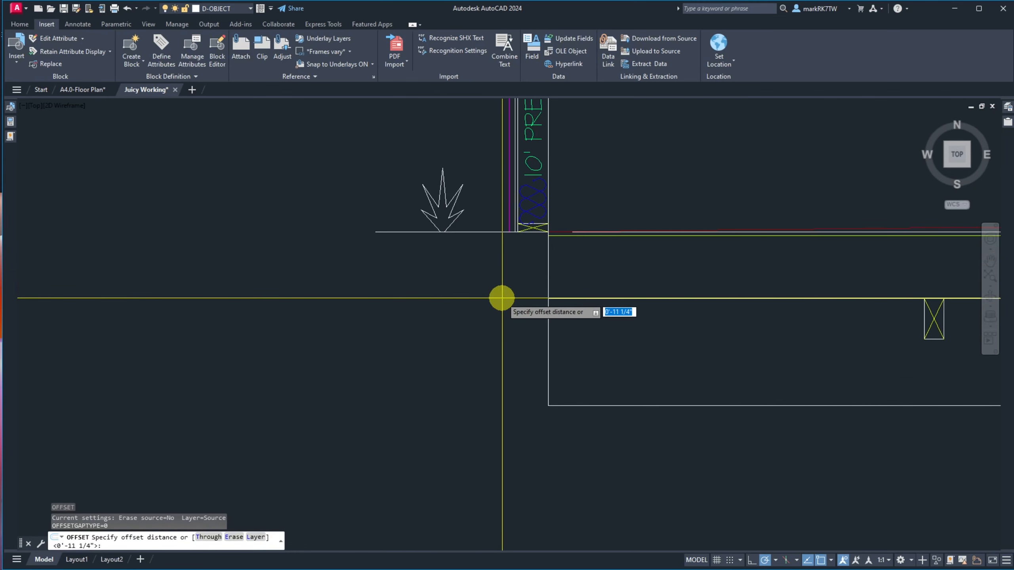
{"action": "type", "text": "6"}
{"action": "key", "text": "Return"}
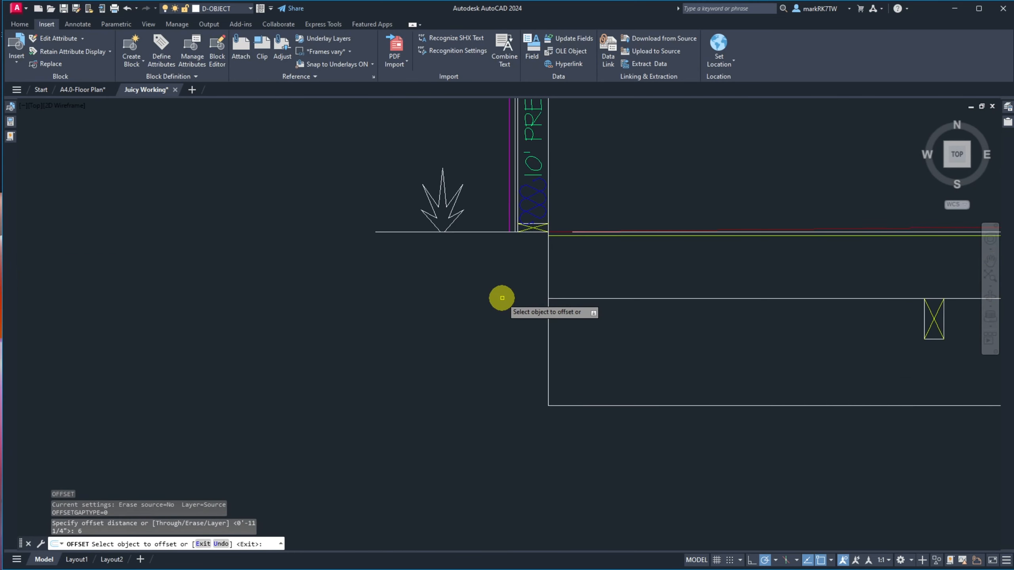
{"action": "left_click", "coordinate": [548, 254]}
{"action": "left_click", "coordinate": [534, 254]}
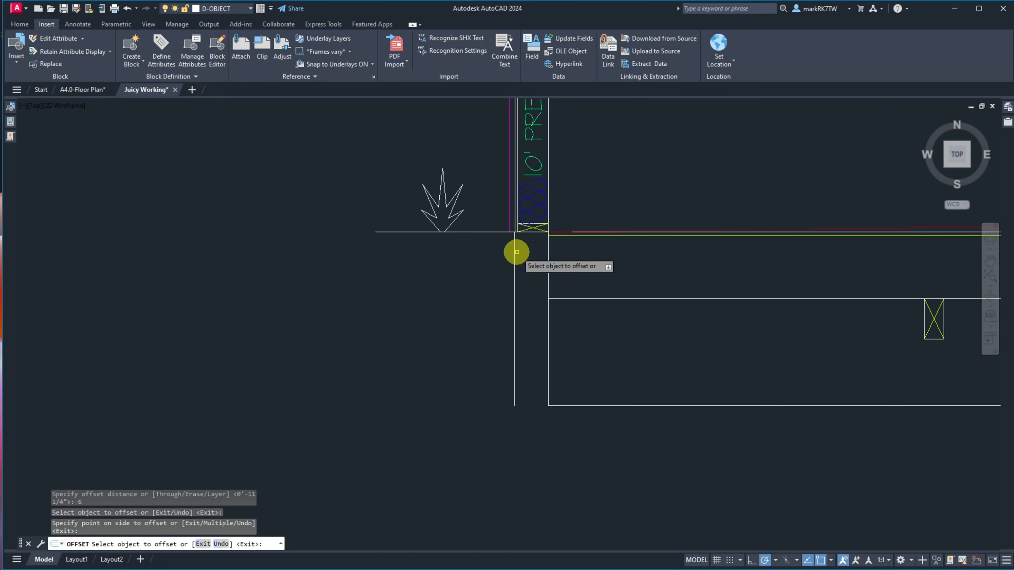
{"action": "key", "text": "Return"}
Offset the crawl space's left vertical line 8 inches outward to form the foundation wall's outer face.
{"action": "key", "text": "Return"}
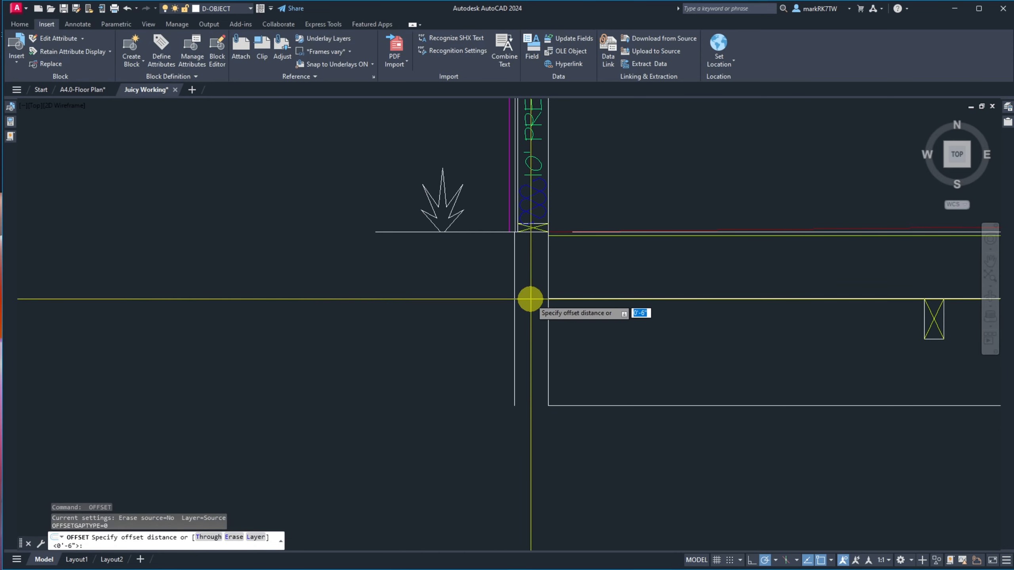
{"action": "type", "text": "8"}
{"action": "key", "text": "Return"}
{"action": "left_click", "coordinate": [548, 331]}
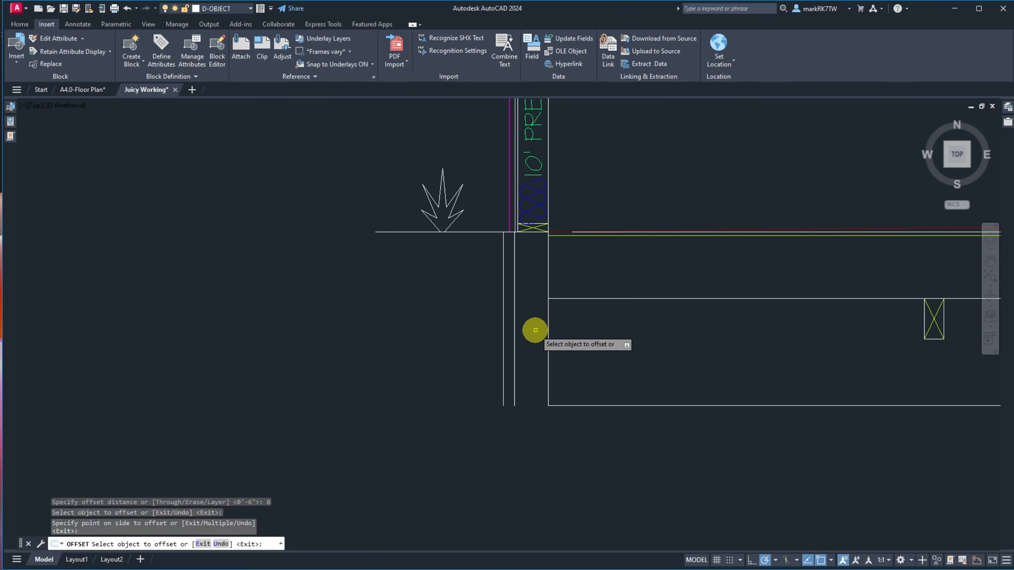
{"action": "left_click", "coordinate": [535, 331]}
{"action": "key", "text": "Return"}
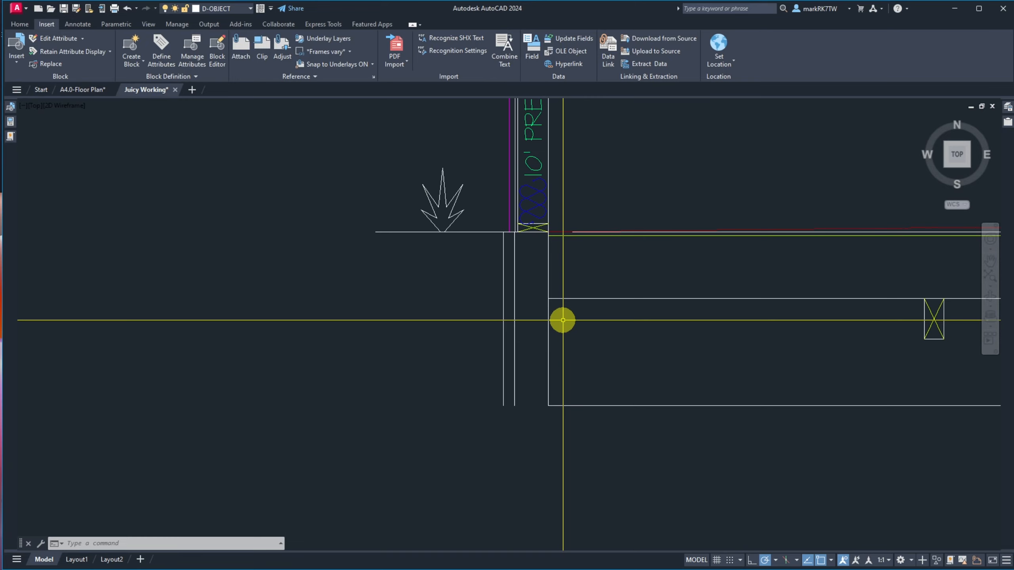
Trim out the part of the crawl space's left vertical line between the subfloor line and the joists' bottom line.
{"action": "scroll", "coordinate": [539, 230], "scroll_direction": "up", "scroll_amount": 10}
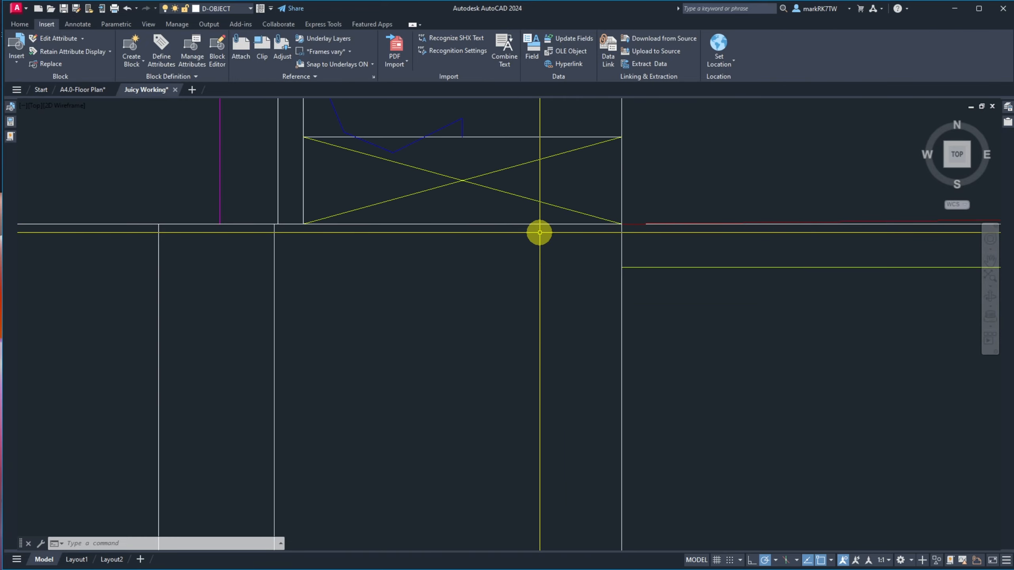
{"action": "scroll", "coordinate": [601, 243], "scroll_direction": "down", "scroll_amount": 6}
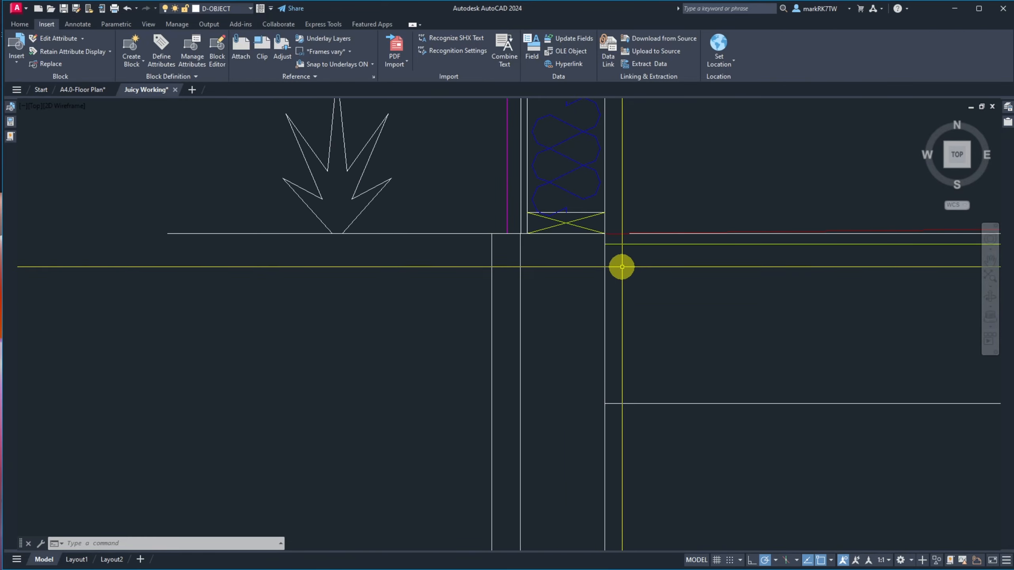
{"action": "type", "text": "tr"}
{"action": "key", "text": "Return"}
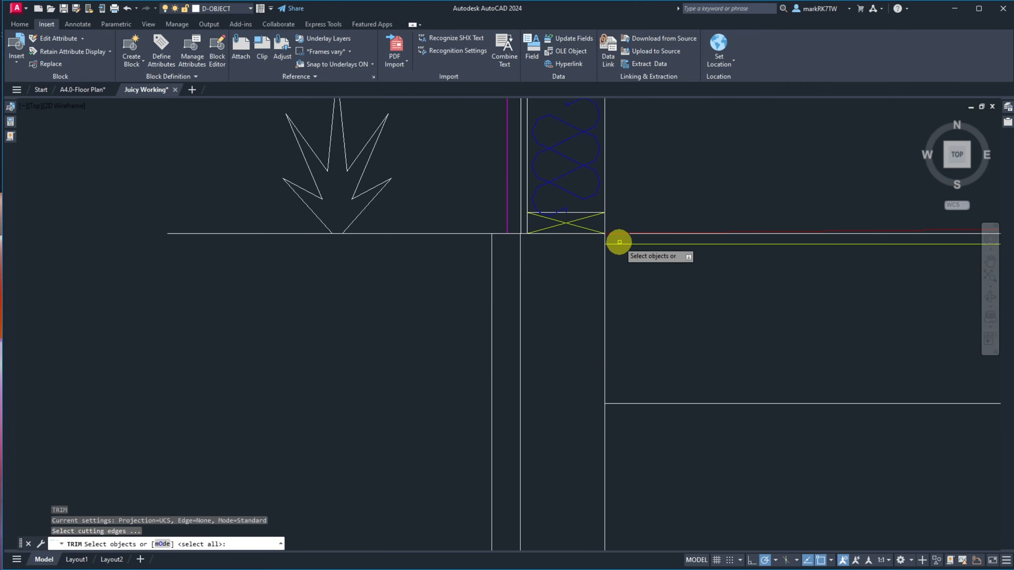
{"action": "left_click", "coordinate": [619, 242]}
{"action": "left_click", "coordinate": [612, 414]}
{"action": "key", "text": "Return"}
{"action": "left_click", "coordinate": [658, 314]}
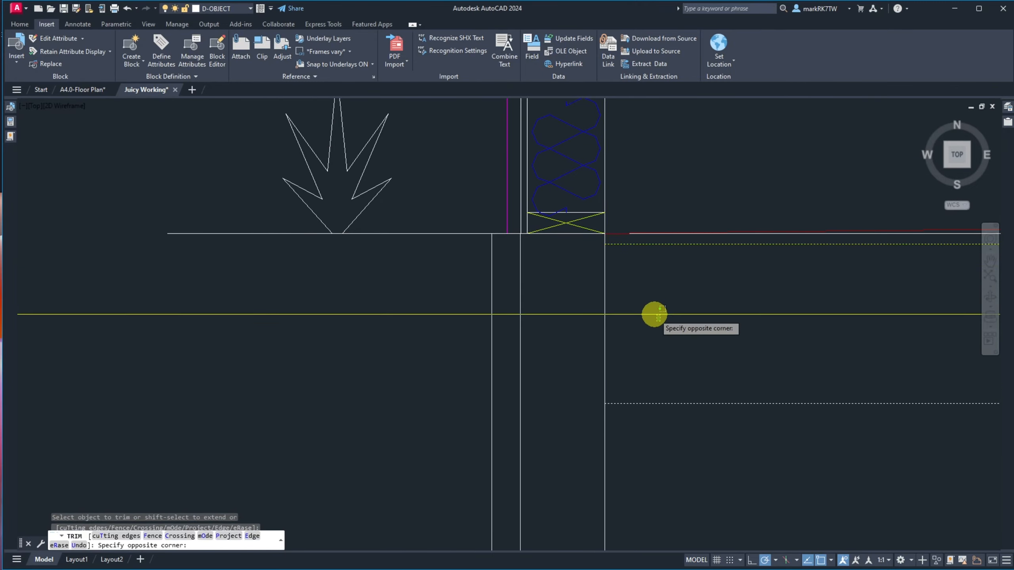
{"action": "left_click", "coordinate": [577, 301]}
{"action": "key", "text": "Return"}
Extend the subfloor line and the joists' bottom line outward to the 6-inch offset line below the left wall.
{"action": "type", "text": "ex"}
{"action": "key", "text": "Return"}
{"action": "left_click", "coordinate": [577, 306]}
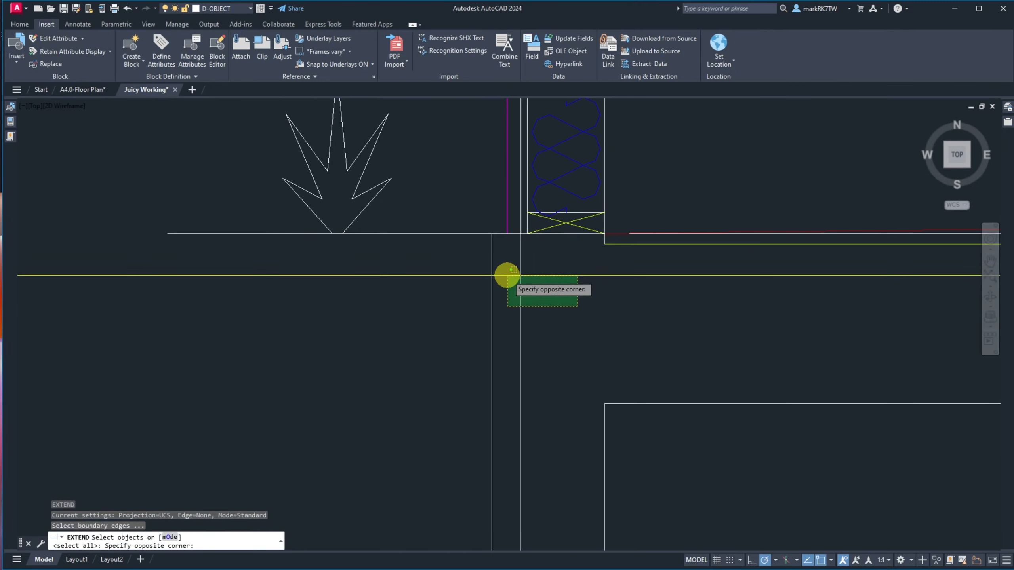
{"action": "left_click", "coordinate": [507, 275]}
{"action": "key", "text": "Return"}
{"action": "left_click", "coordinate": [619, 243]}
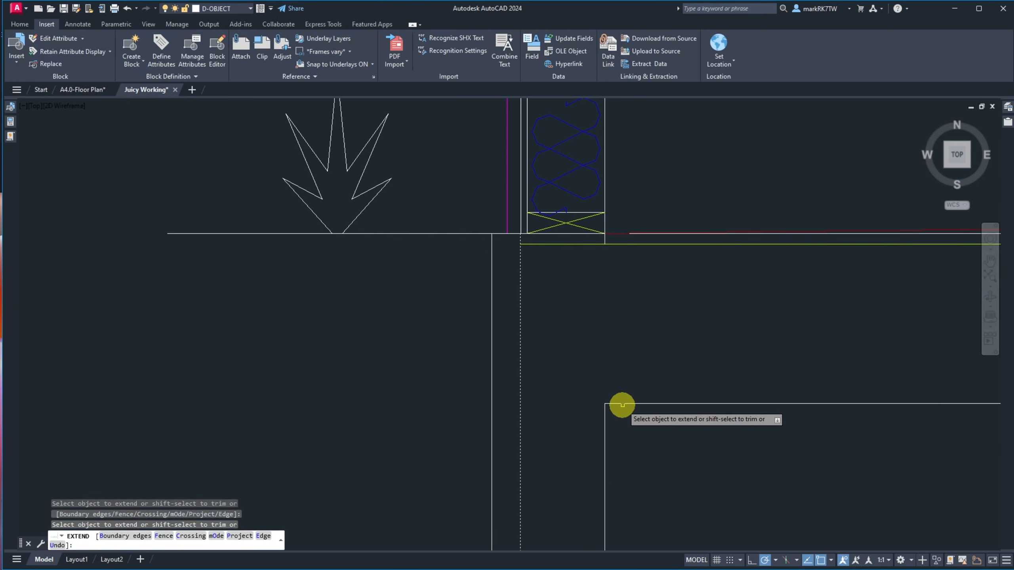
{"action": "key", "text": "Return"}
Use Chamfer to trim the 6-inch offset line to a sharp corner with the joists' bottom line.
{"action": "scroll", "coordinate": [443, 351], "scroll_direction": "down", "scroll_amount": 6}
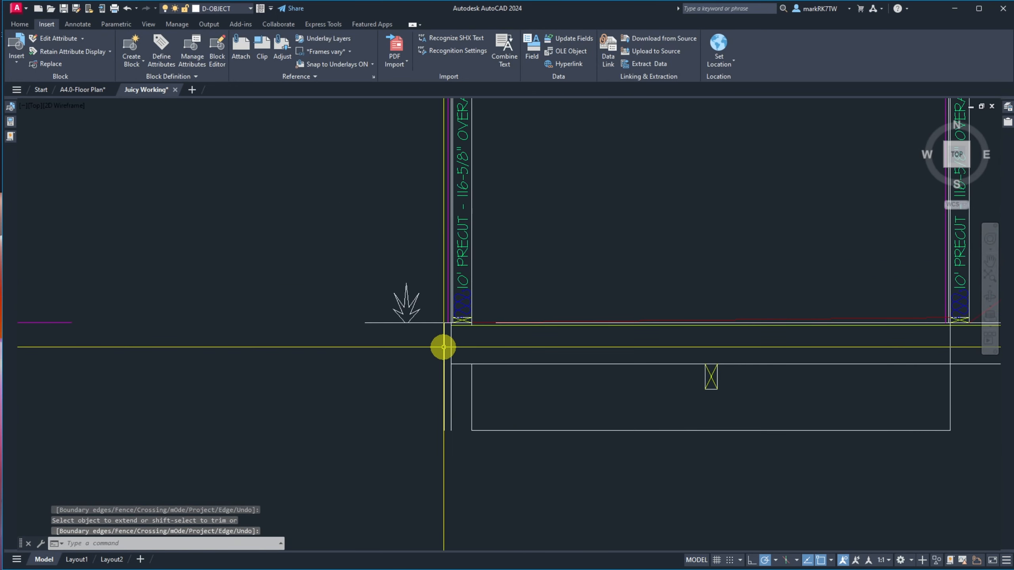
{"action": "scroll", "coordinate": [422, 409], "scroll_direction": "up", "scroll_amount": 6}
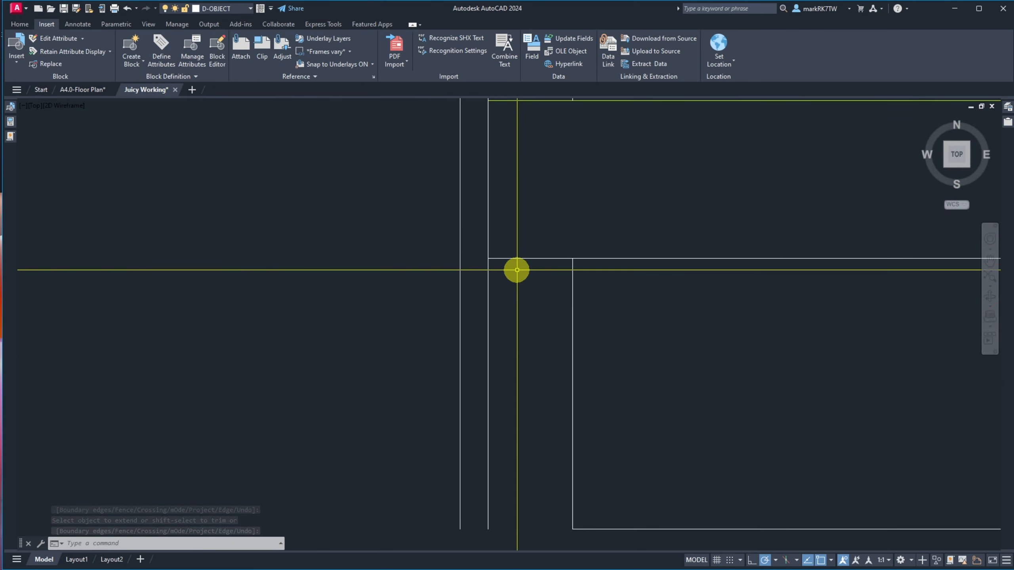
{"action": "type", "text": "cha"}
{"action": "key", "text": "Return"}
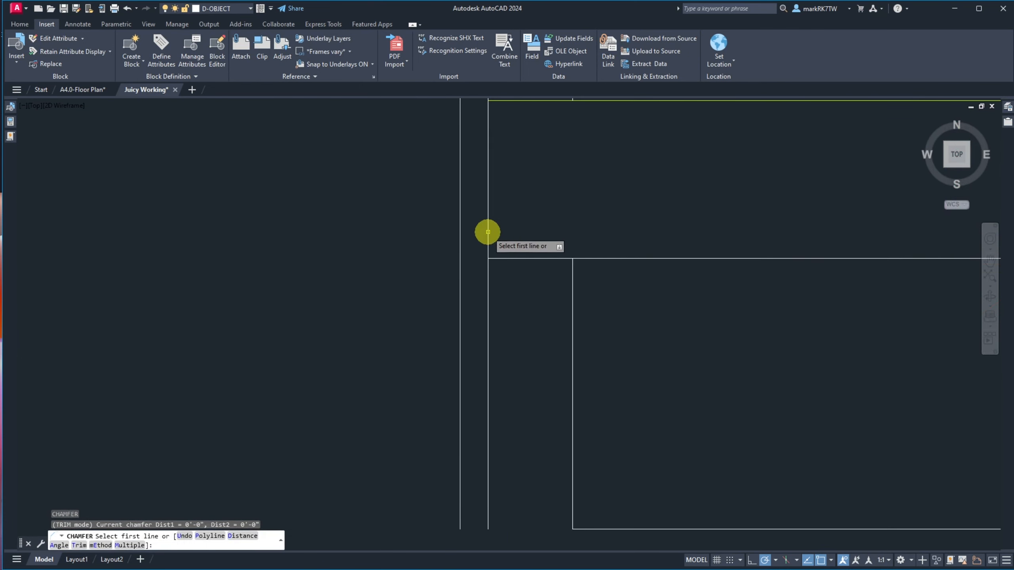
{"action": "left_click", "coordinate": [488, 232]}
{"action": "left_click", "coordinate": [498, 256]}
{"action": "left_click", "coordinate": [497, 258]}
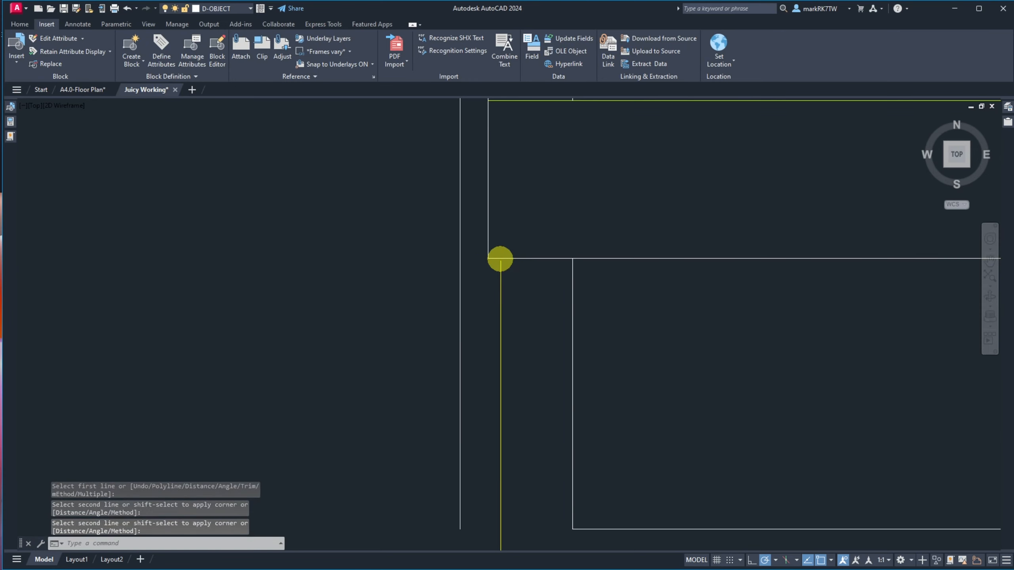
Use Chamfer to join the joists' bottom line and the lower part of the 8-inch offset line in a sharp corner.
{"action": "key", "text": "Return"}
{"action": "left_click", "coordinate": [500, 258]}
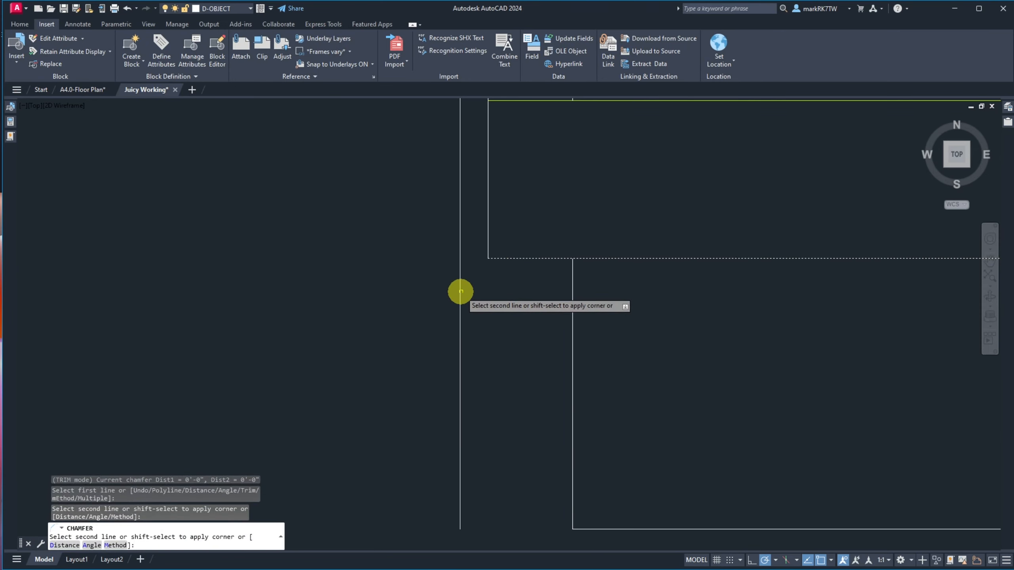
{"action": "left_click", "coordinate": [460, 291]}
{"action": "scroll", "coordinate": [486, 292], "scroll_direction": "down", "scroll_amount": 3}
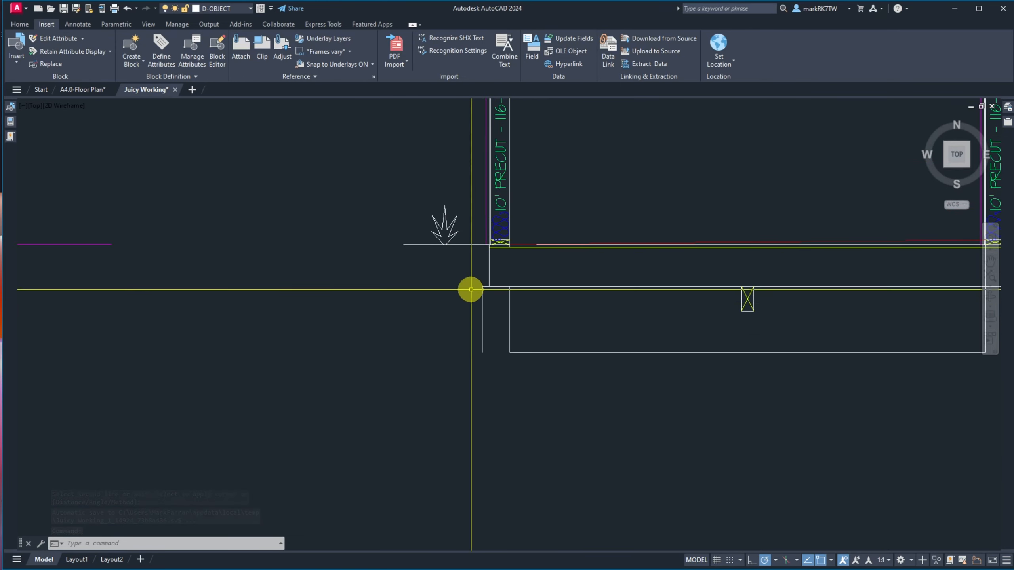
Stretch the floor edge line, with the subfloor and joist bottom lines' ends, inward to the outer face of the left wall's bottom plate.
{"action": "scroll", "coordinate": [466, 292], "scroll_direction": "up", "scroll_amount": 3}
{"action": "scroll", "coordinate": [466, 291], "scroll_direction": "down", "scroll_amount": 2}
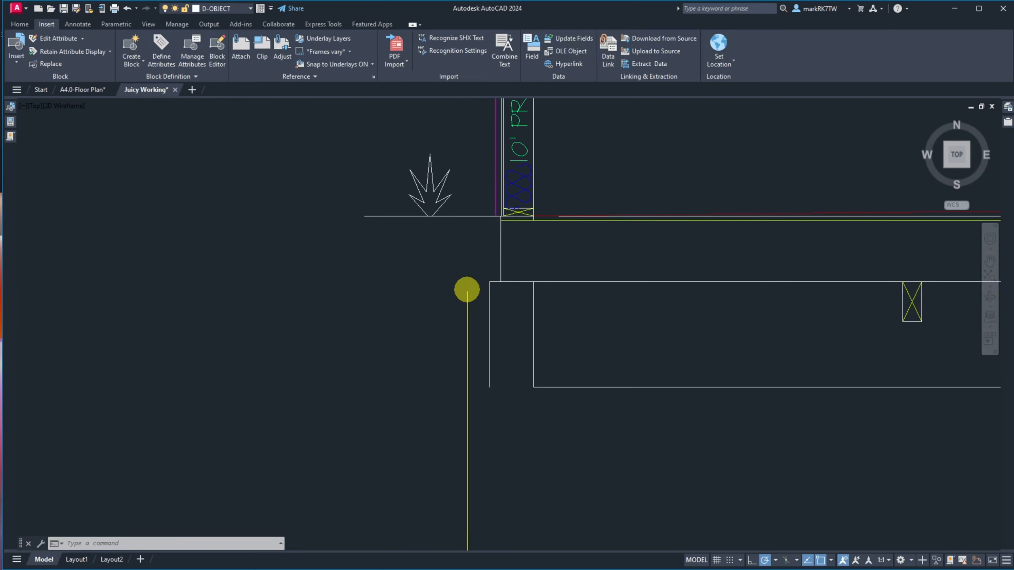
{"action": "scroll", "coordinate": [501, 206], "scroll_direction": "up", "scroll_amount": 1}
{"action": "scroll", "coordinate": [501, 206], "scroll_direction": "up", "scroll_amount": 1}
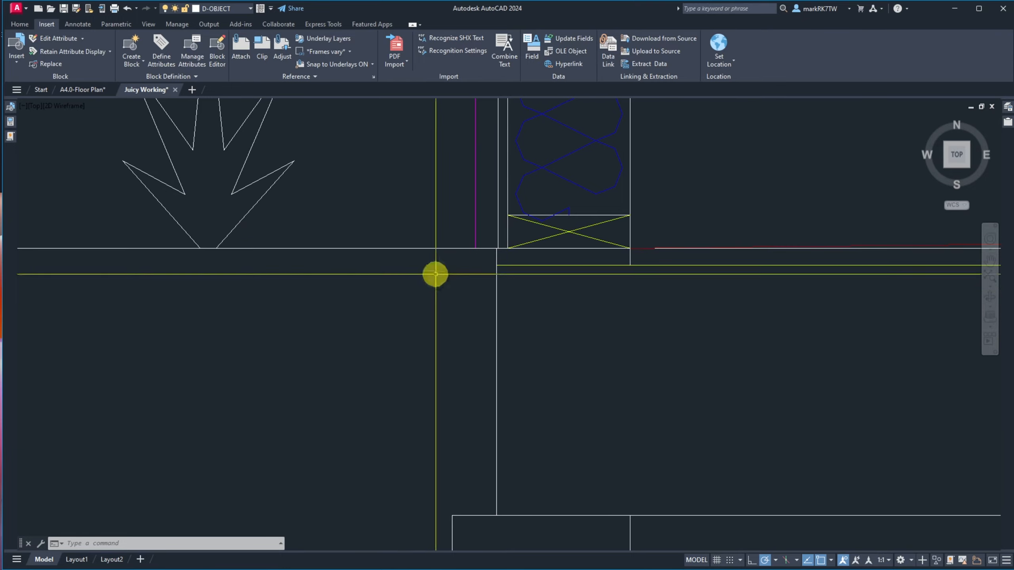
{"action": "scroll", "coordinate": [334, 244], "scroll_direction": "down", "scroll_amount": 4}
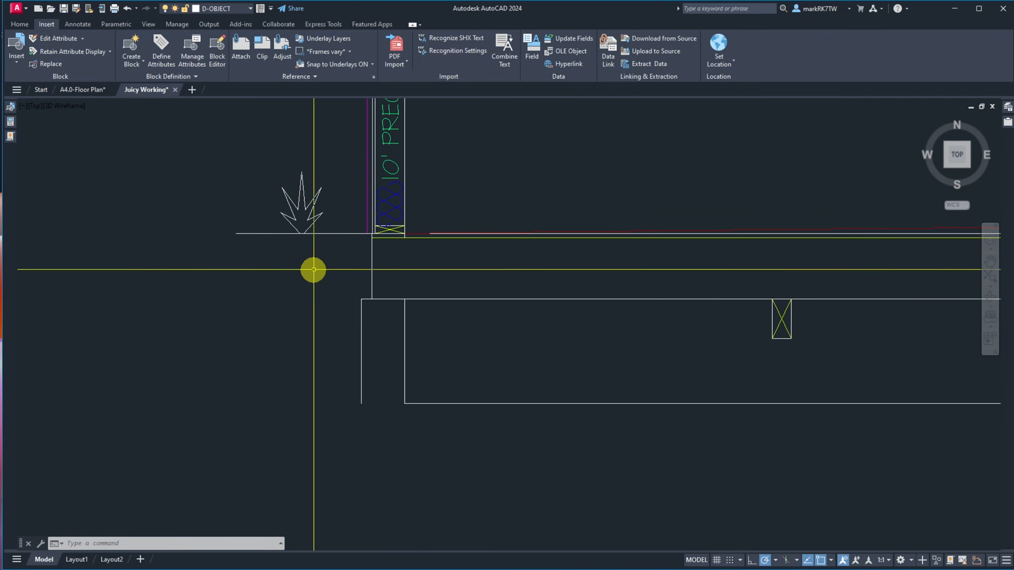
{"action": "scroll", "coordinate": [368, 240], "scroll_direction": "up", "scroll_amount": 6}
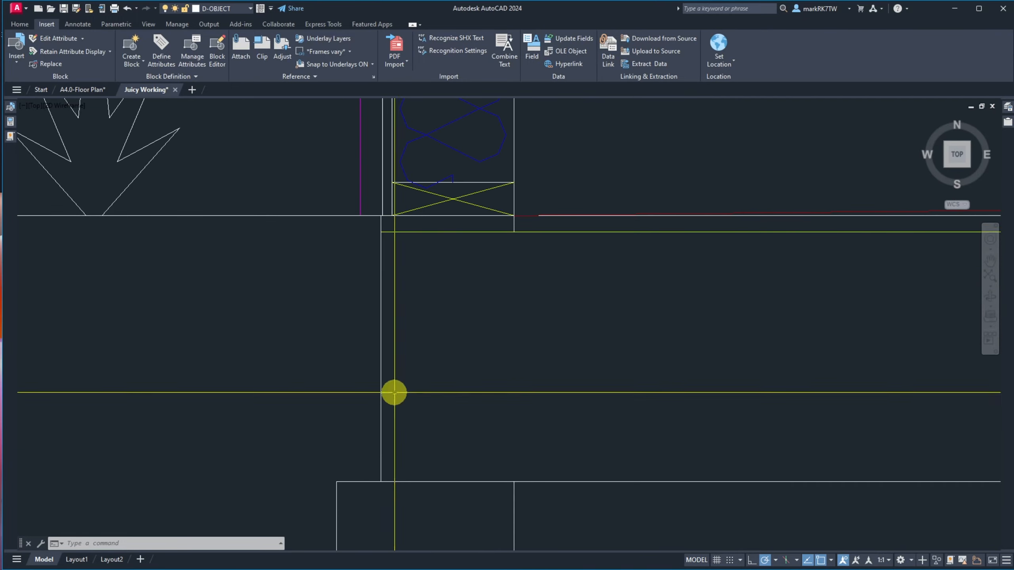
{"action": "type", "text": "s"}
{"action": "key", "text": "Return"}
{"action": "left_click", "coordinate": [396, 500]}
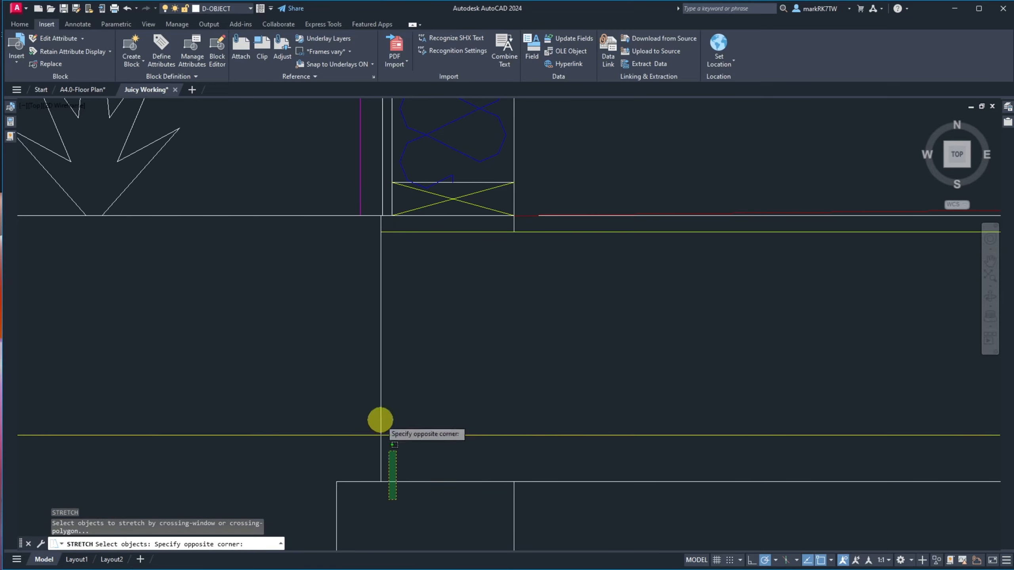
{"action": "left_click", "coordinate": [371, 212]}
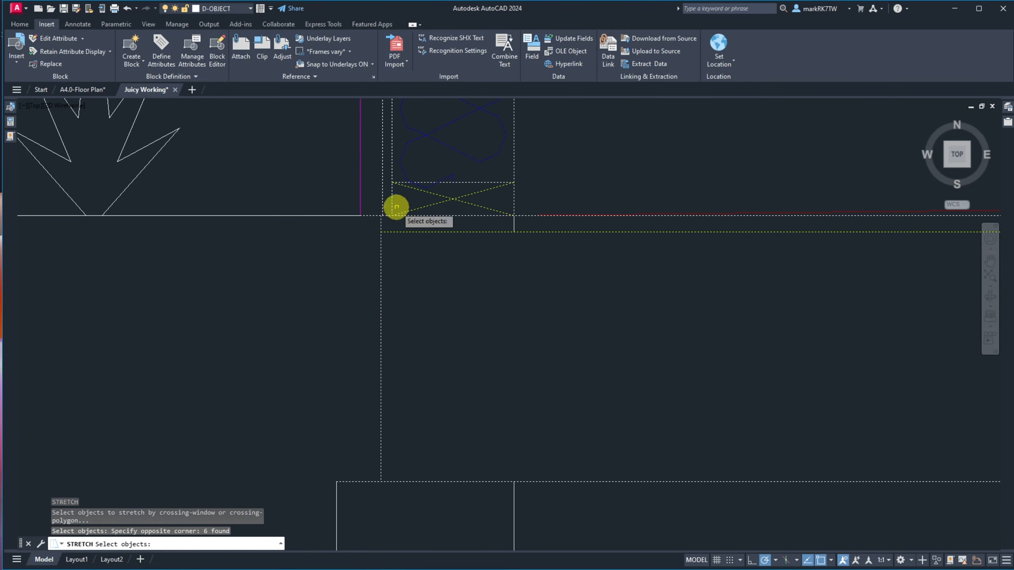
{"action": "left_click", "coordinate": [416, 204], "text": "shift"}
{"action": "left_click", "coordinate": [342, 192], "text": "shift"}
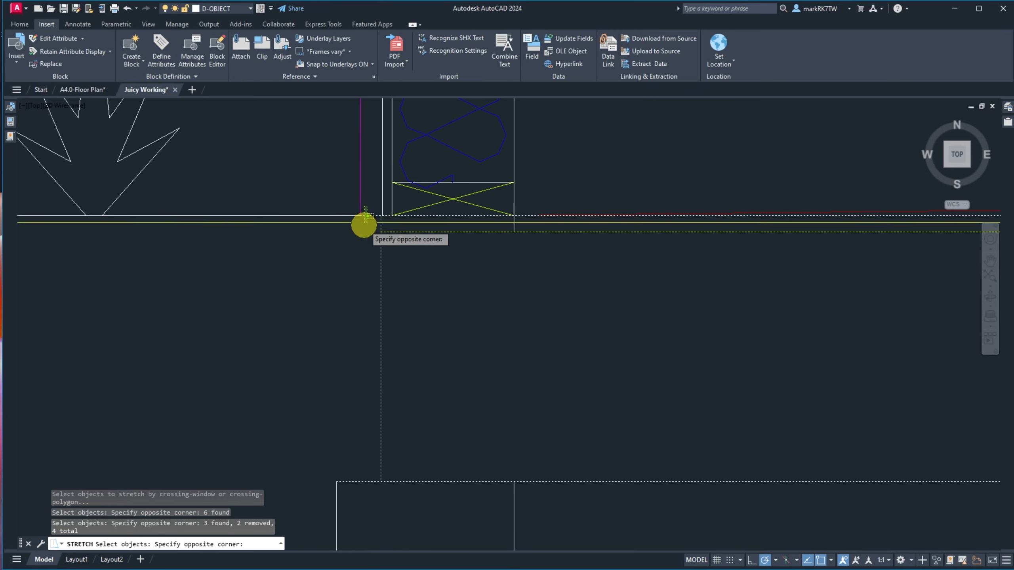
{"action": "left_click", "coordinate": [363, 225], "text": "shift"}
{"action": "key", "text": "Return"}
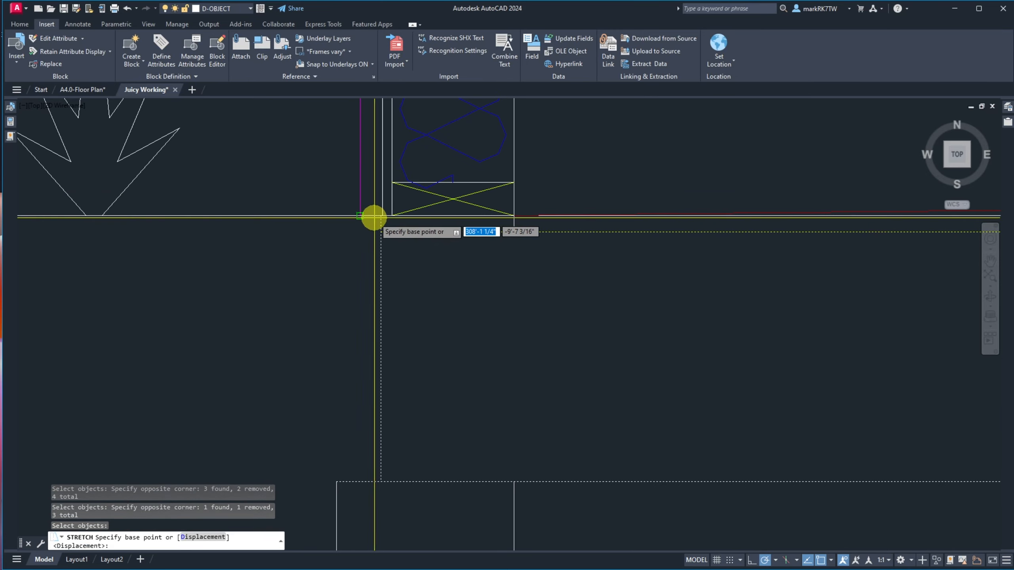
{"action": "left_click", "coordinate": [380, 216]}
{"action": "left_click", "coordinate": [393, 219]}
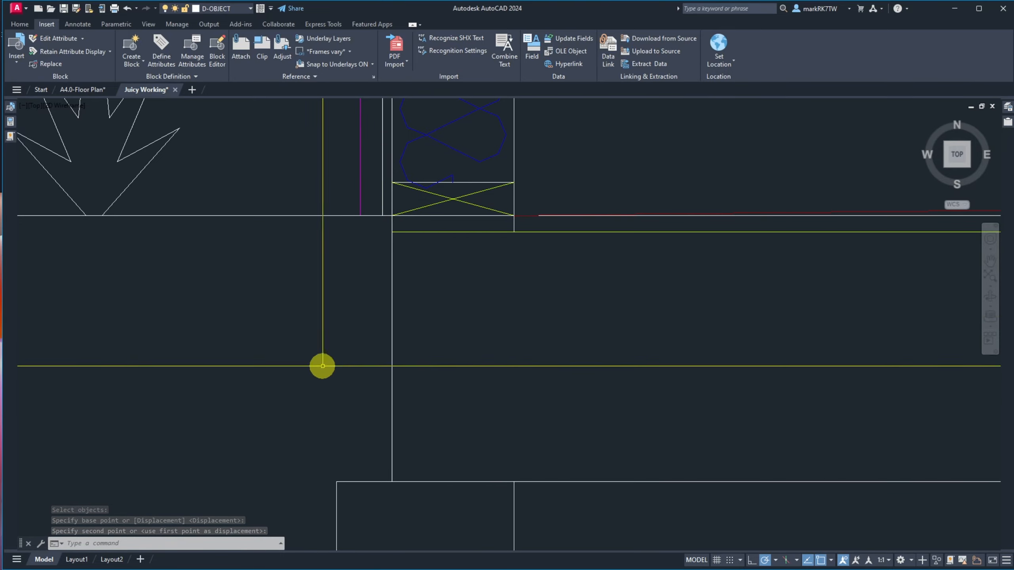
Switch to the A4.0-Floor Plan drawing and locate the N-STRU-TEXT leader samples.
{"action": "scroll", "coordinate": [331, 393], "scroll_direction": "down", "scroll_amount": 2}
{"action": "scroll", "coordinate": [331, 393], "scroll_direction": "down", "scroll_amount": 6}
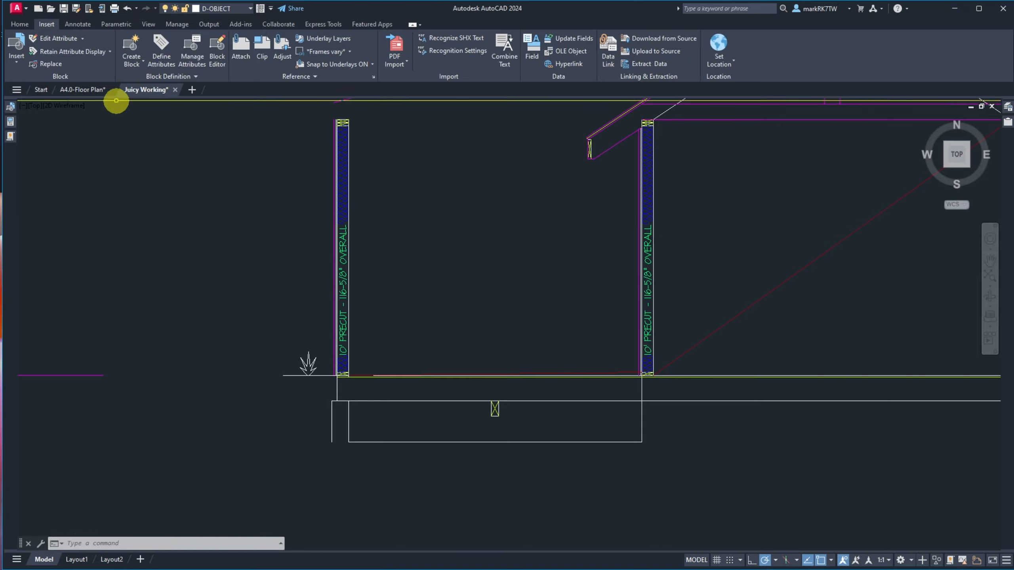
{"action": "left_click", "coordinate": [93, 90]}
{"action": "scroll", "coordinate": [398, 331], "scroll_direction": "down", "scroll_amount": 5}
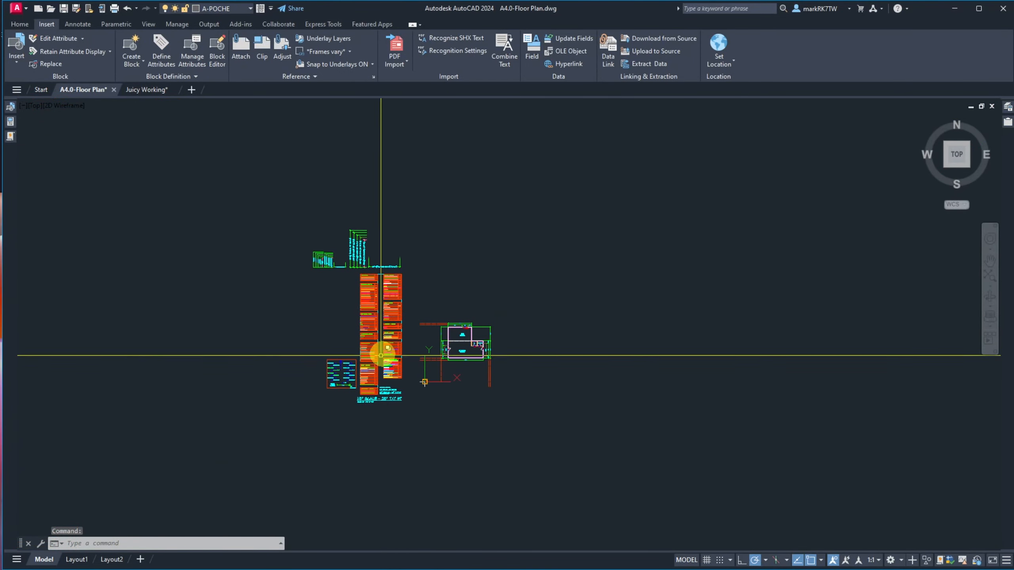
{"action": "scroll", "coordinate": [328, 388], "scroll_direction": "up", "scroll_amount": 10}
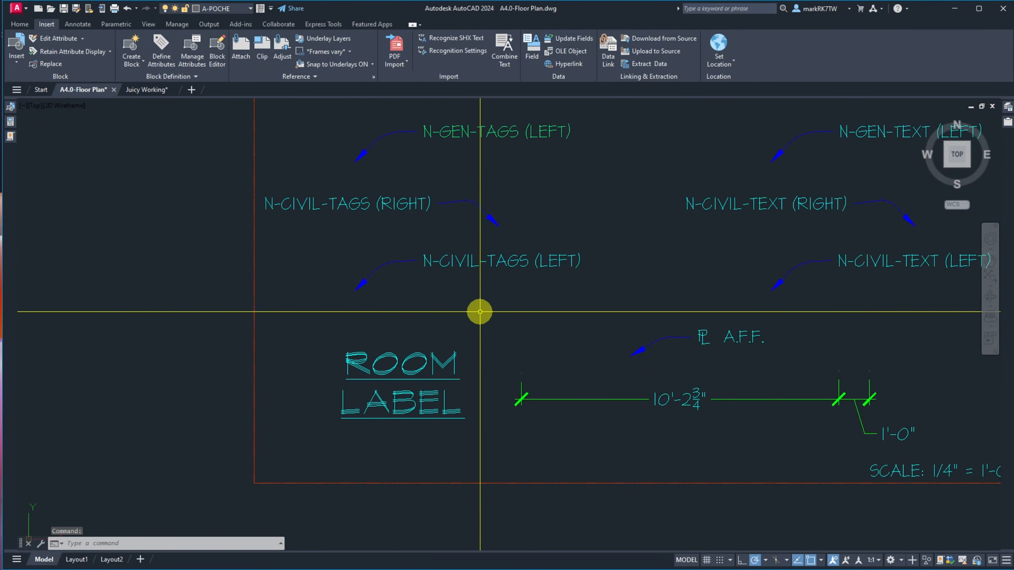
{"action": "scroll", "coordinate": [479, 310], "scroll_direction": "down", "scroll_amount": 5}
{"action": "scroll", "coordinate": [495, 199], "scroll_direction": "up", "scroll_amount": 6}
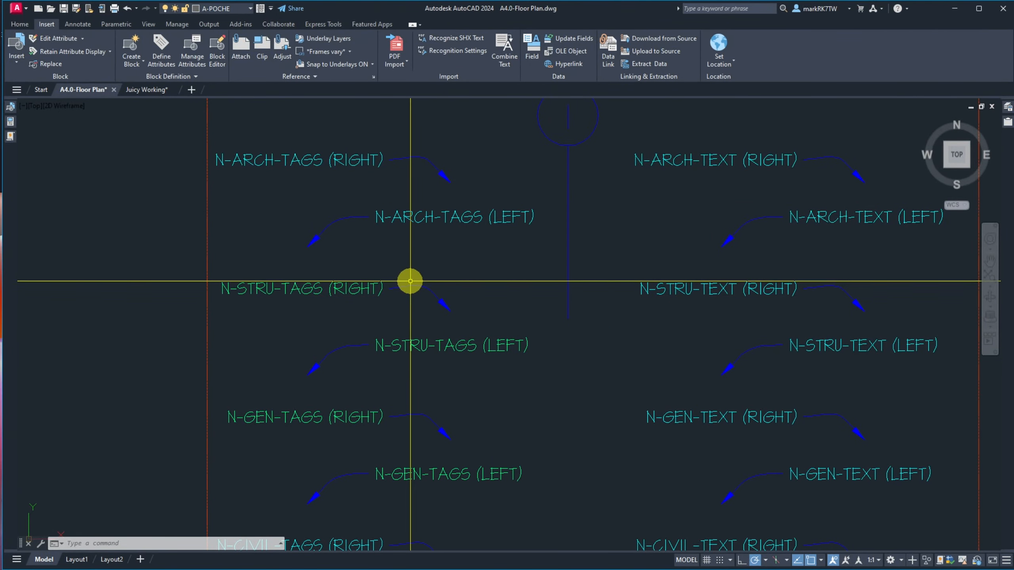
Copy the N-STRU-TEXT (LEFT) note with its leader so the arrow tip touches the outer face of New Retail's east wall.
{"action": "left_click_drag", "start_coordinate": [836, 367], "coordinate": [776, 331]}
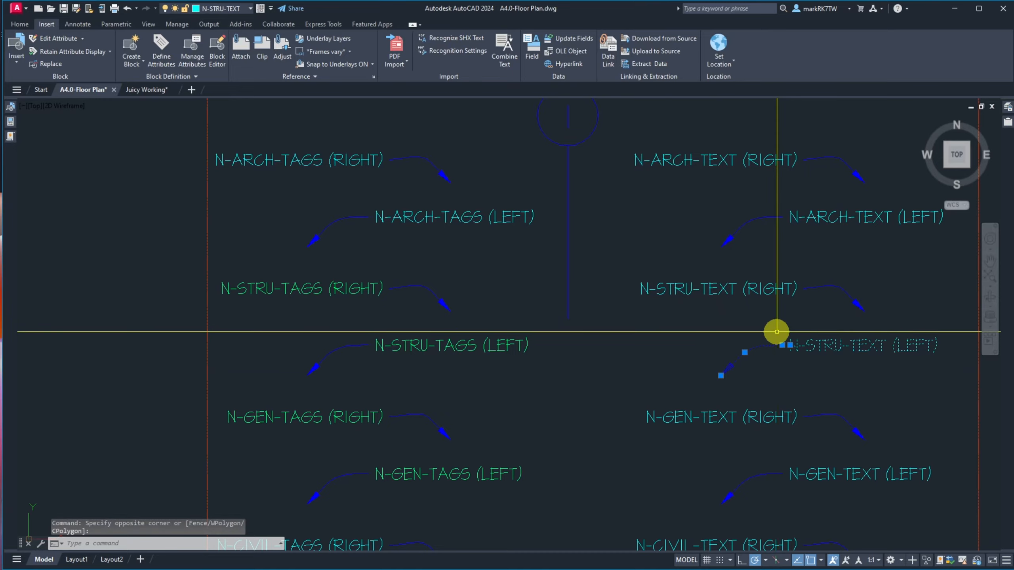
{"action": "type", "text": "co"}
{"action": "key", "text": "Return"}
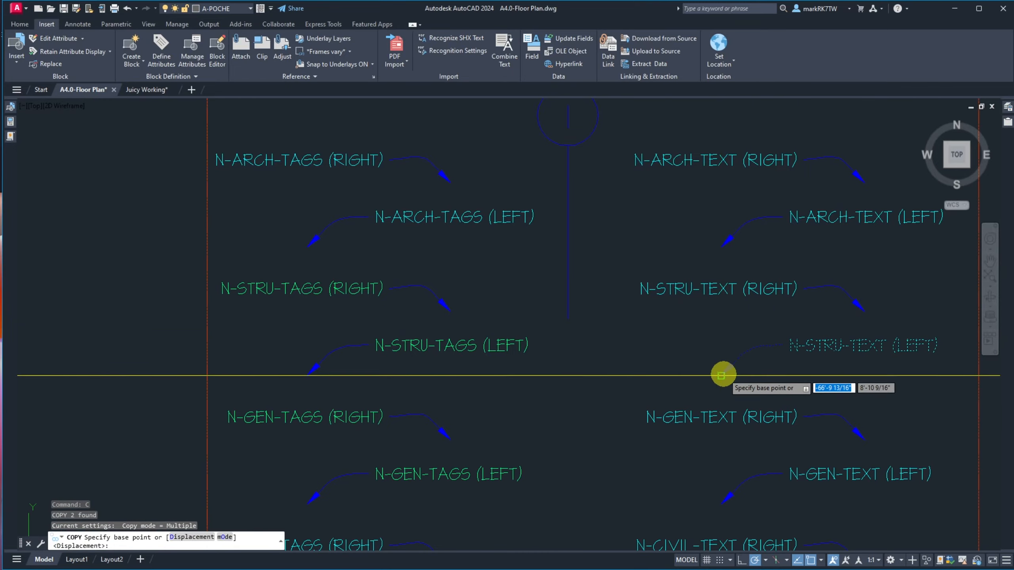
{"action": "left_click", "coordinate": [721, 375]}
{"action": "scroll", "coordinate": [428, 333], "scroll_direction": "down", "scroll_amount": 5}
{"action": "scroll", "coordinate": [712, 236], "scroll_direction": "up", "scroll_amount": 10}
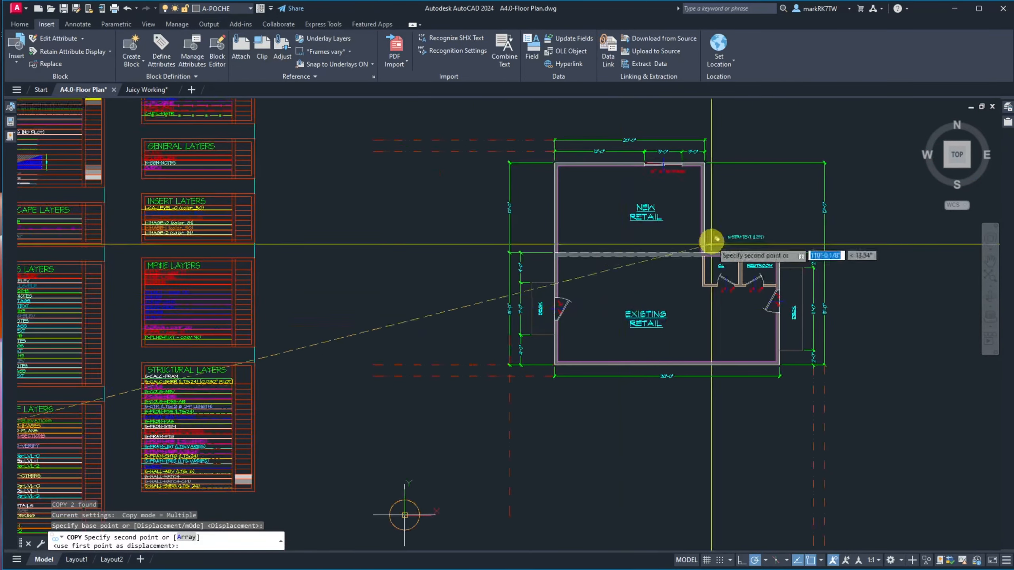
{"action": "scroll", "coordinate": [715, 220], "scroll_direction": "down", "scroll_amount": 7}
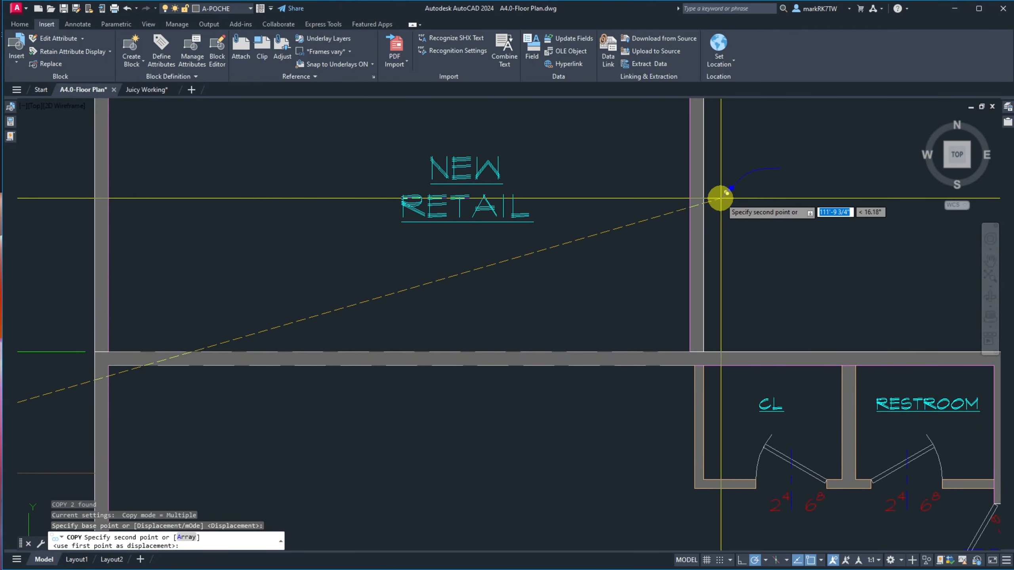
{"action": "scroll", "coordinate": [719, 197], "scroll_direction": "up", "scroll_amount": 9}
{"action": "scroll", "coordinate": [708, 209], "scroll_direction": "down", "scroll_amount": 4}
{"action": "left_click", "coordinate": [702, 174]}
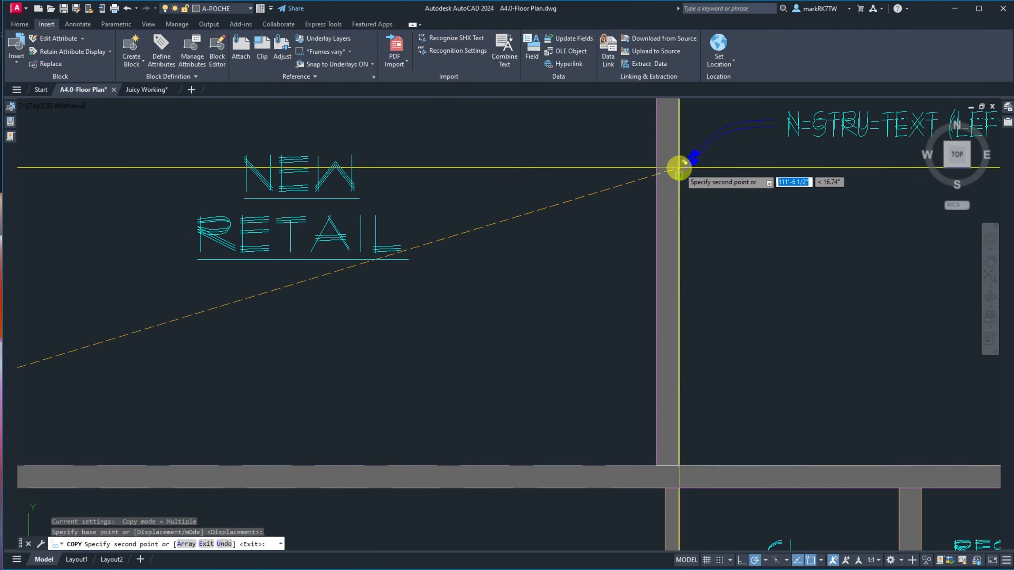
{"action": "key", "text": "Escape"}
Change the copied leader note's text to BASELINE.
{"action": "scroll", "coordinate": [673, 240], "scroll_direction": "down", "scroll_amount": 6}
{"action": "scroll", "coordinate": [675, 240], "scroll_direction": "up", "scroll_amount": 8}
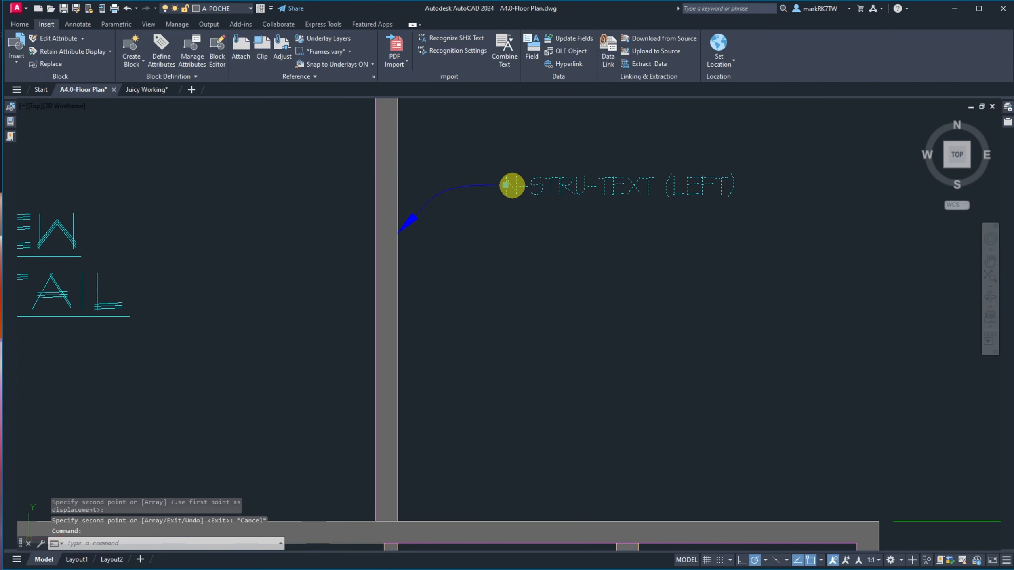
{"action": "double_click", "coordinate": [512, 186]}
{"action": "left_click_drag", "start_coordinate": [540, 185], "coordinate": [869, 170]}
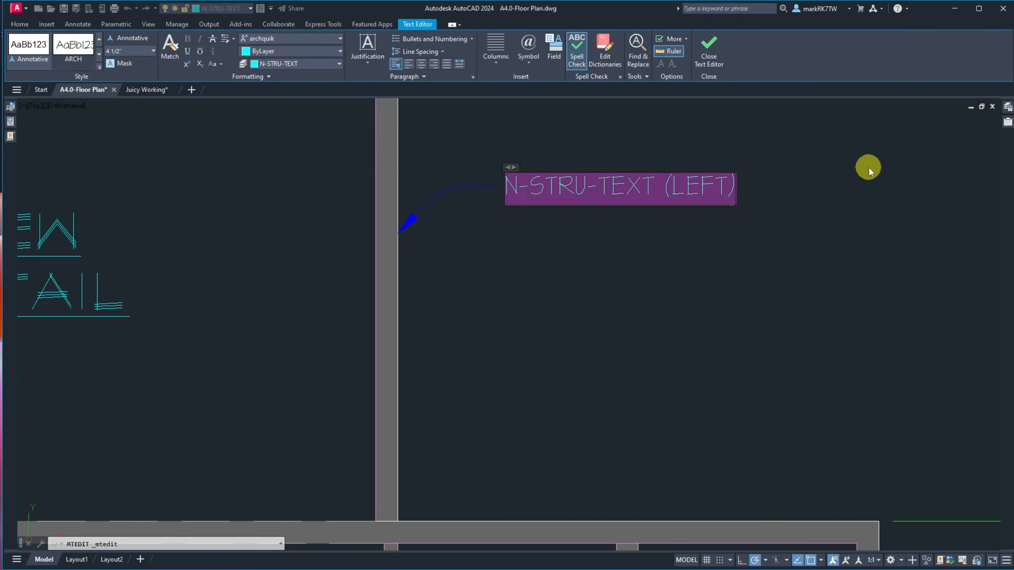
{"action": "type", "text": "BASELINE"}
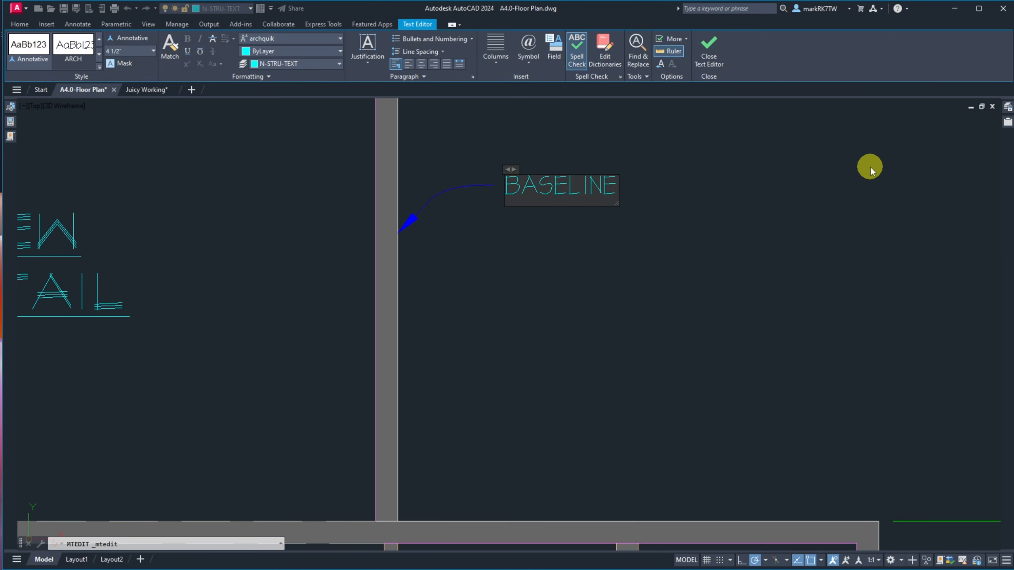
{"action": "left_click", "coordinate": [869, 166]}
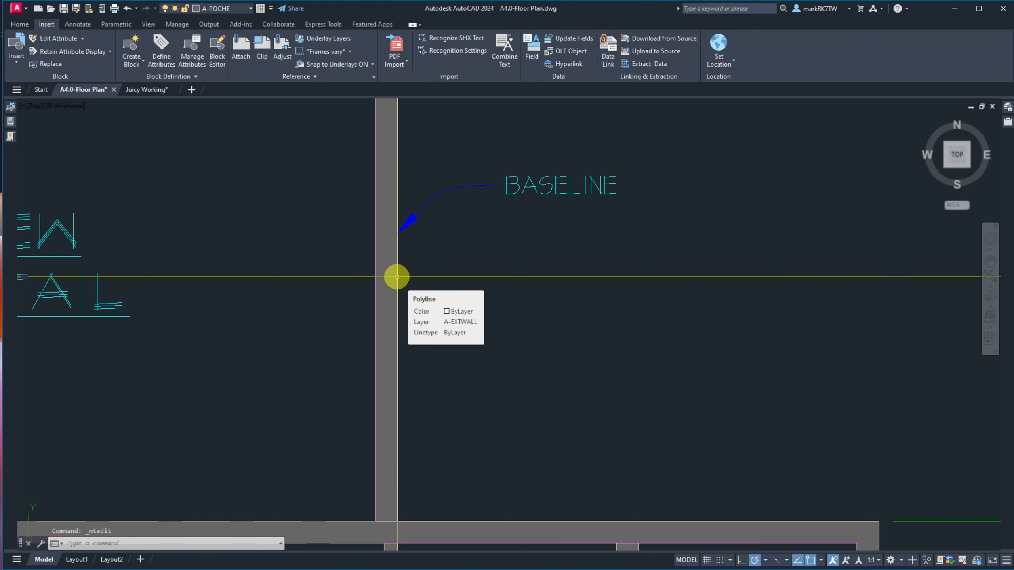
Erase the short jamb line overshooting the wall faces at the east end of New Retail's bi-pass opening.
{"action": "scroll", "coordinate": [507, 353], "scroll_direction": "down", "scroll_amount": 2}
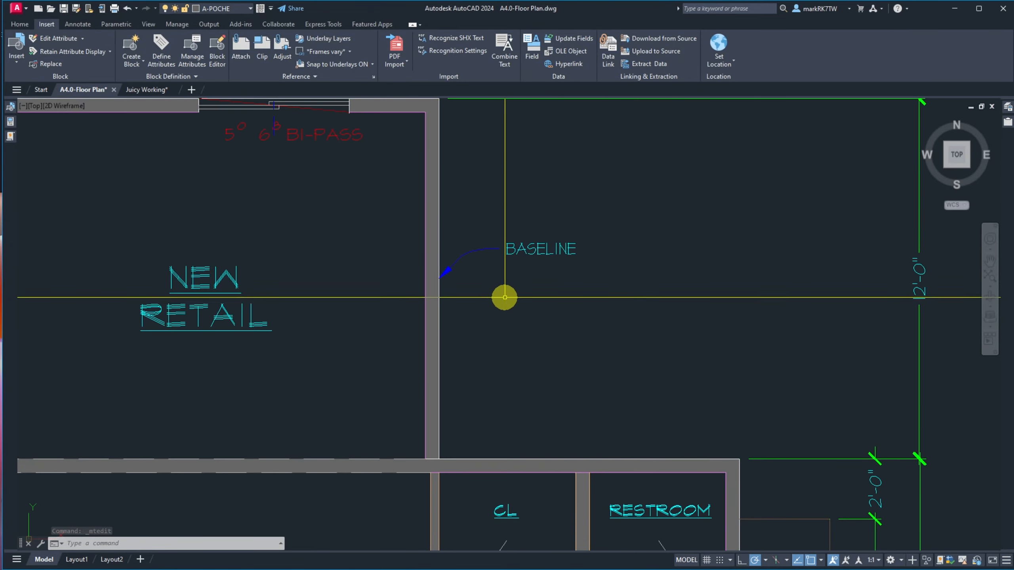
{"action": "scroll", "coordinate": [505, 297], "scroll_direction": "down", "scroll_amount": 2}
{"action": "scroll", "coordinate": [443, 158], "scroll_direction": "up", "scroll_amount": 8}
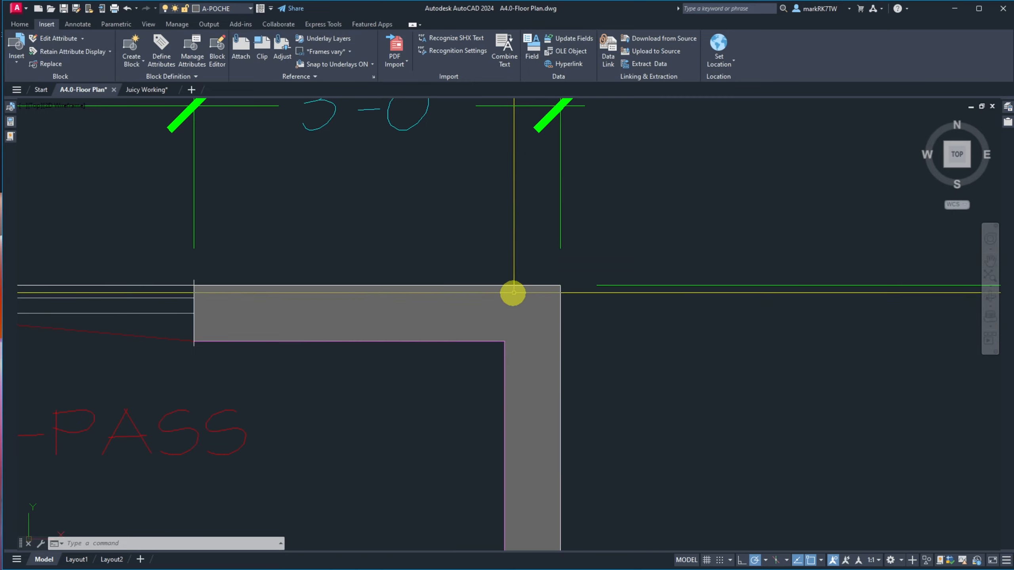
{"action": "scroll", "coordinate": [523, 233], "scroll_direction": "down", "scroll_amount": 4}
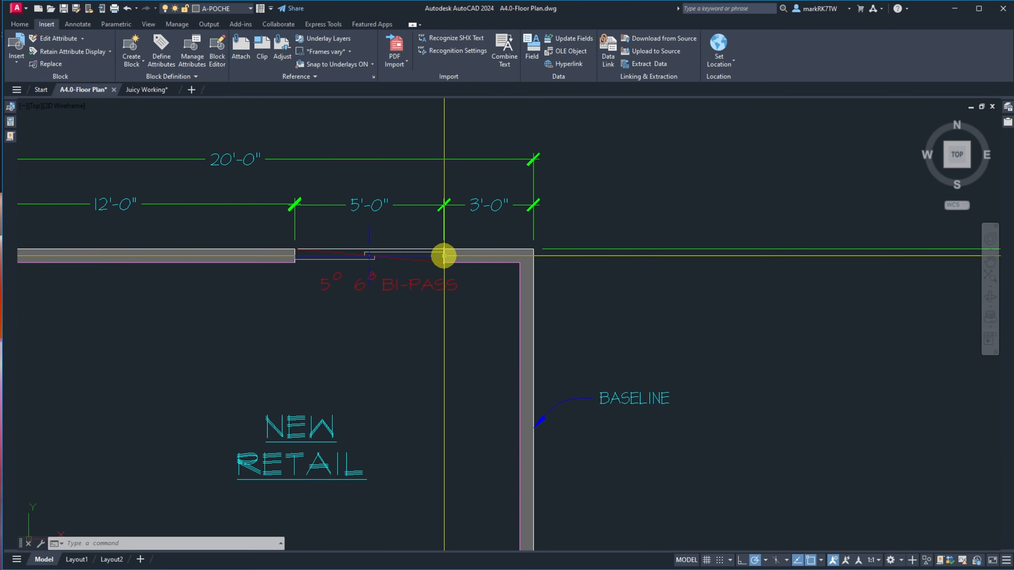
{"action": "scroll", "coordinate": [439, 255], "scroll_direction": "up", "scroll_amount": 5}
{"action": "scroll", "coordinate": [436, 254], "scroll_direction": "down", "scroll_amount": 3}
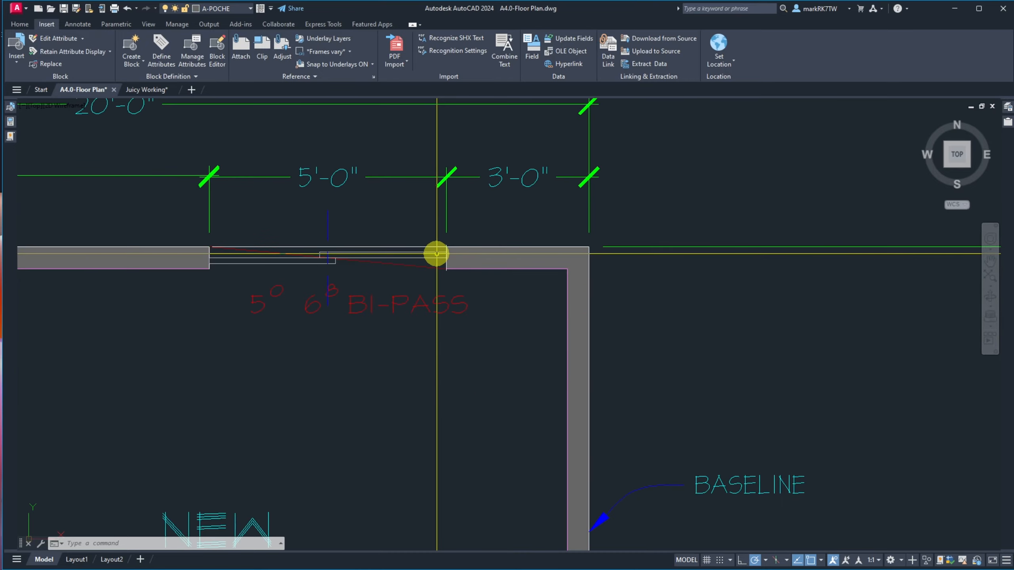
{"action": "scroll", "coordinate": [436, 254], "scroll_direction": "up", "scroll_amount": 3}
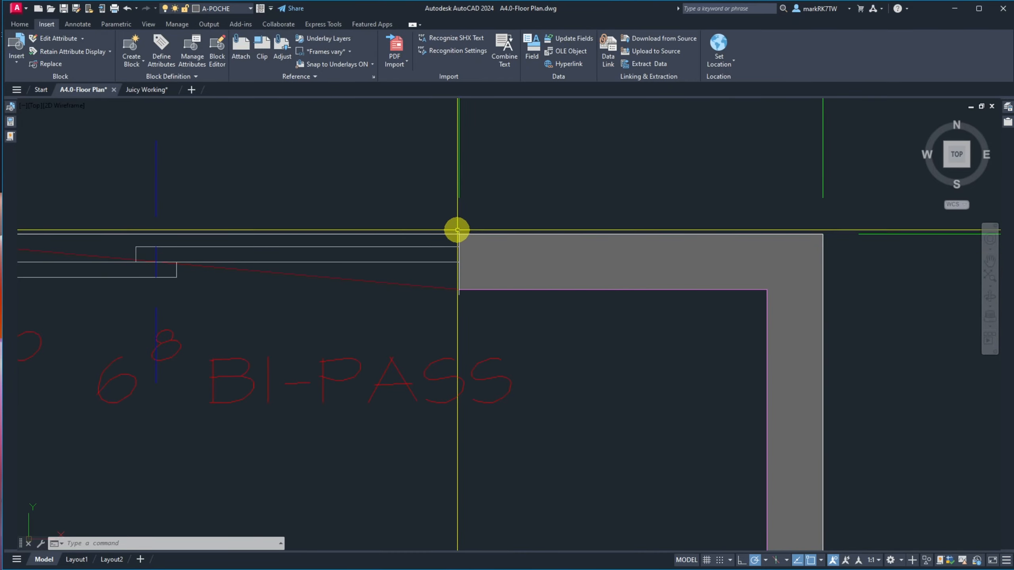
{"action": "left_click", "coordinate": [457, 230]}
{"action": "left_click", "coordinate": [458, 231]}
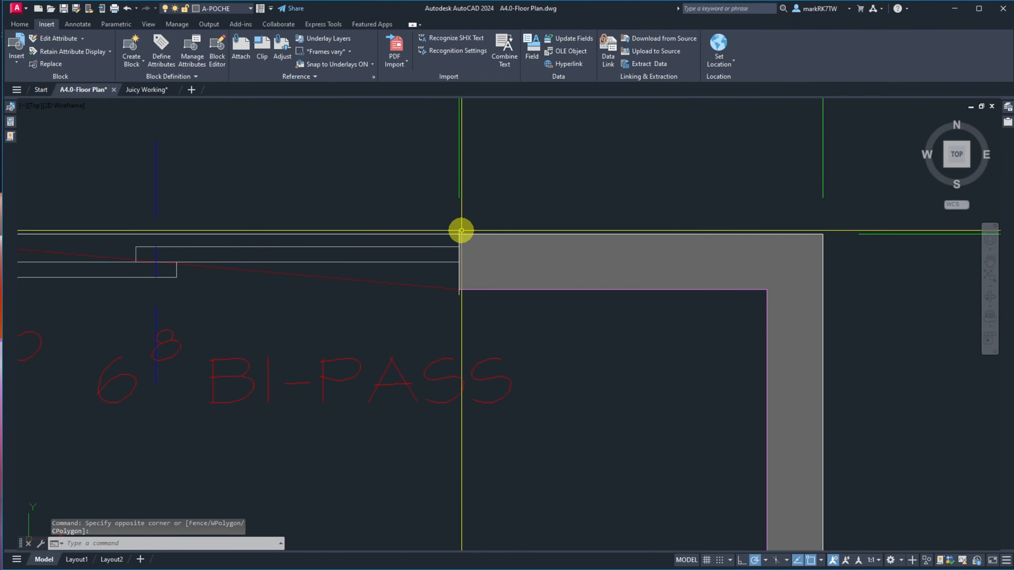
{"action": "left_click", "coordinate": [458, 230]}
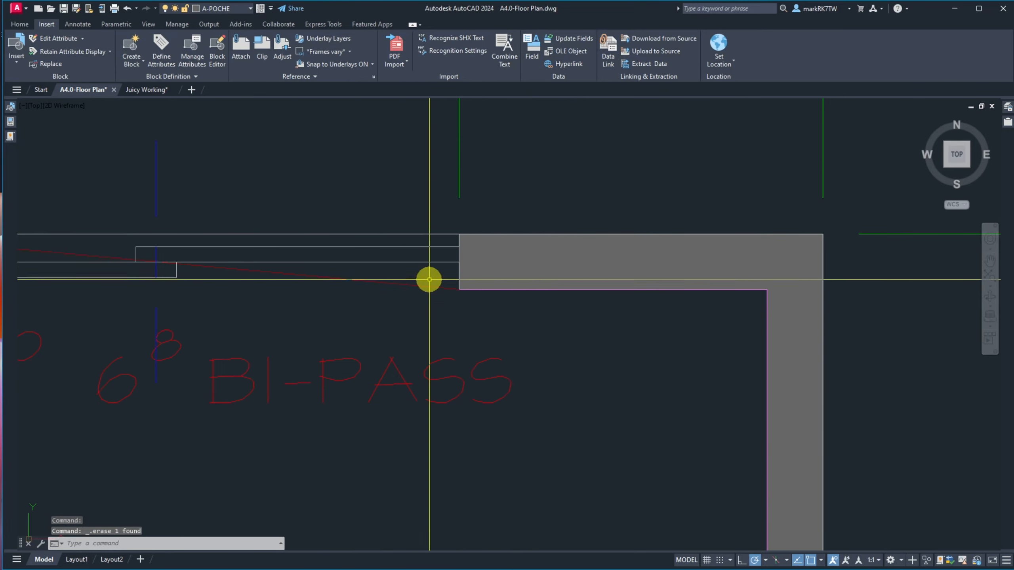
{"action": "left_click", "coordinate": [441, 227]}
{"action": "left_click", "coordinate": [502, 351]}
{"action": "key", "text": "Escape"}
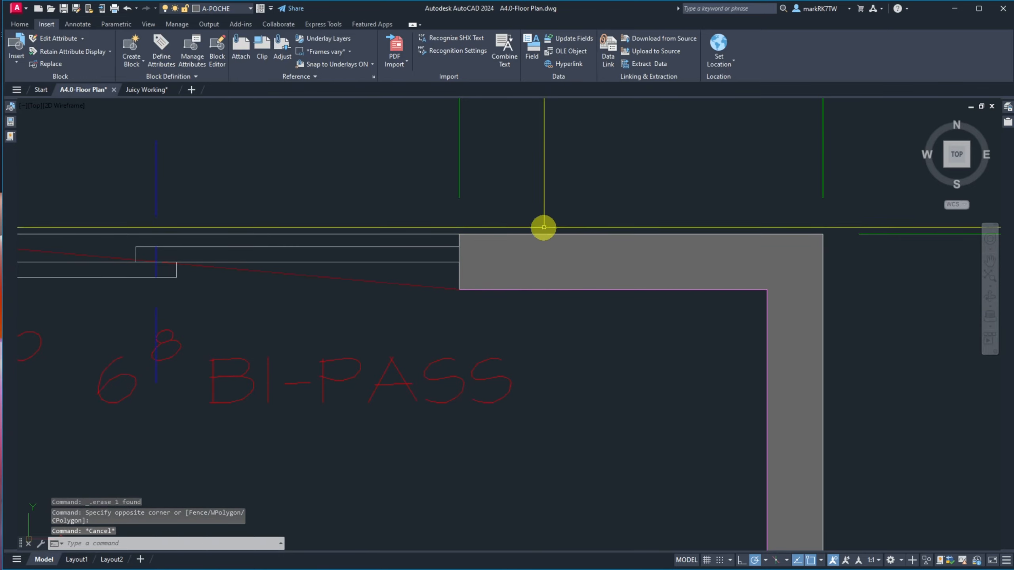
Offset the building's exterior wall outline outward by 2 inches.
{"action": "scroll", "coordinate": [543, 227], "scroll_direction": "down", "scroll_amount": 6}
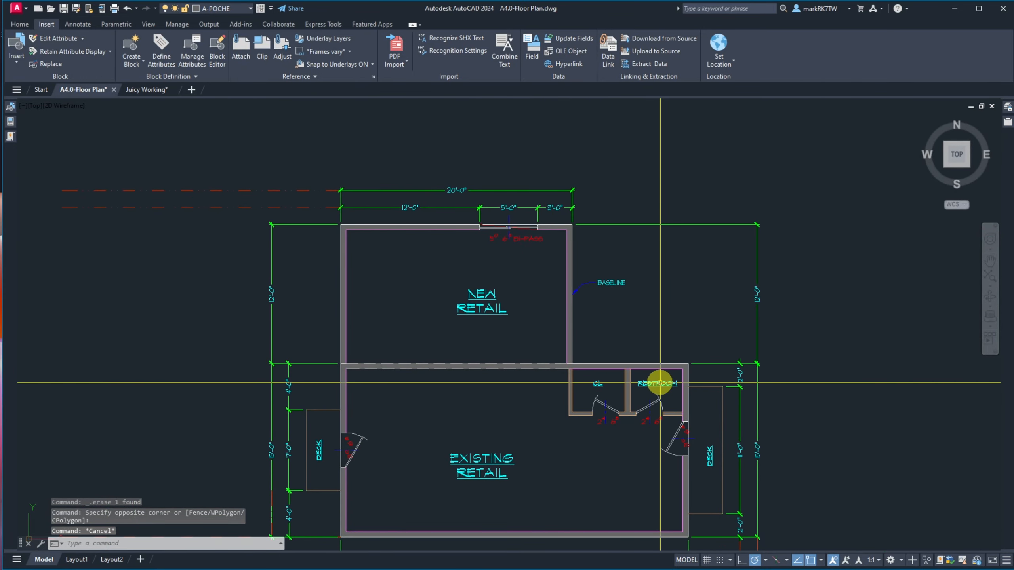
{"action": "scroll", "coordinate": [543, 215], "scroll_direction": "up", "scroll_amount": 8}
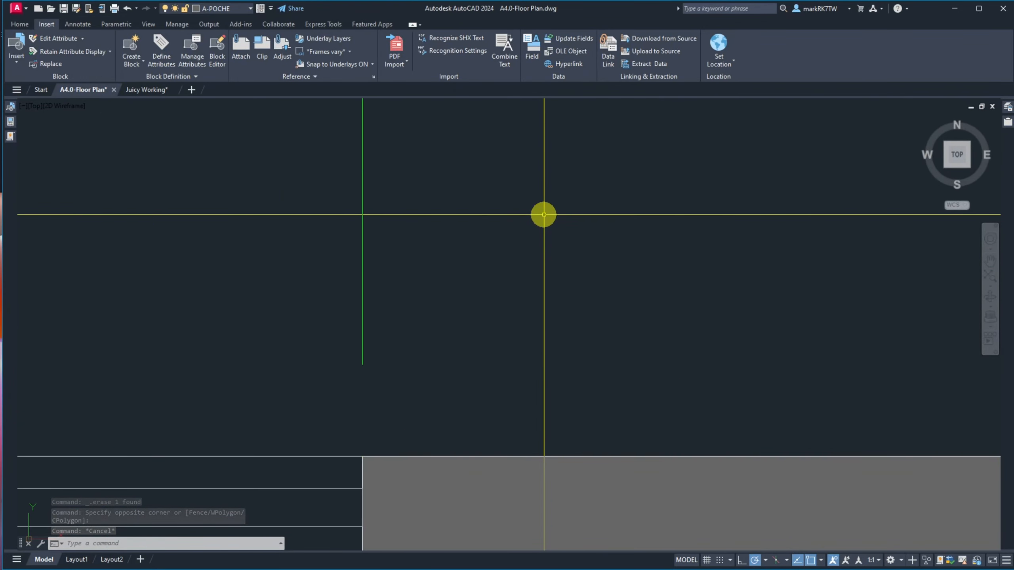
{"action": "scroll", "coordinate": [543, 215], "scroll_direction": "down", "scroll_amount": 4}
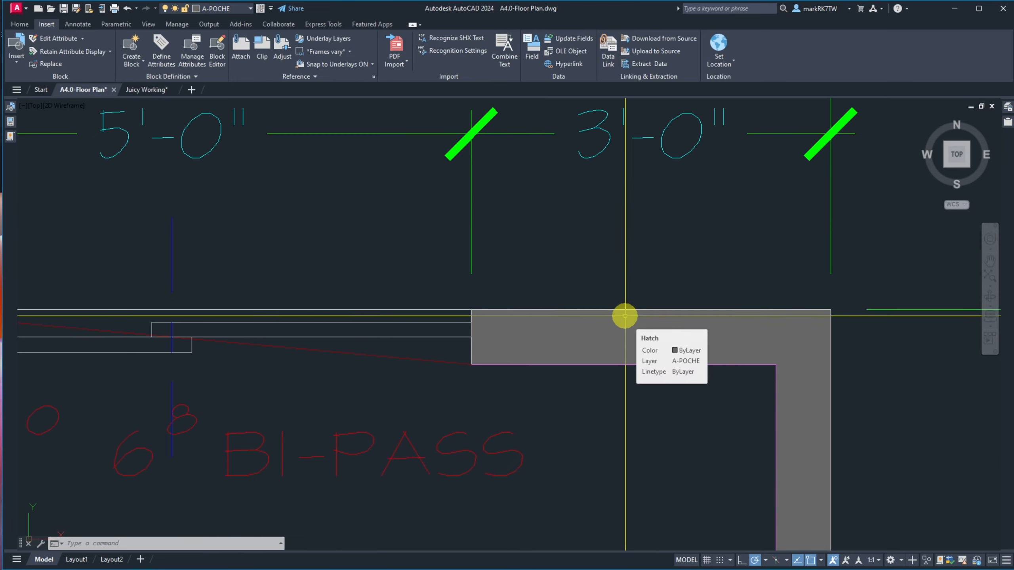
{"action": "scroll", "coordinate": [625, 316], "scroll_direction": "up", "scroll_amount": 4}
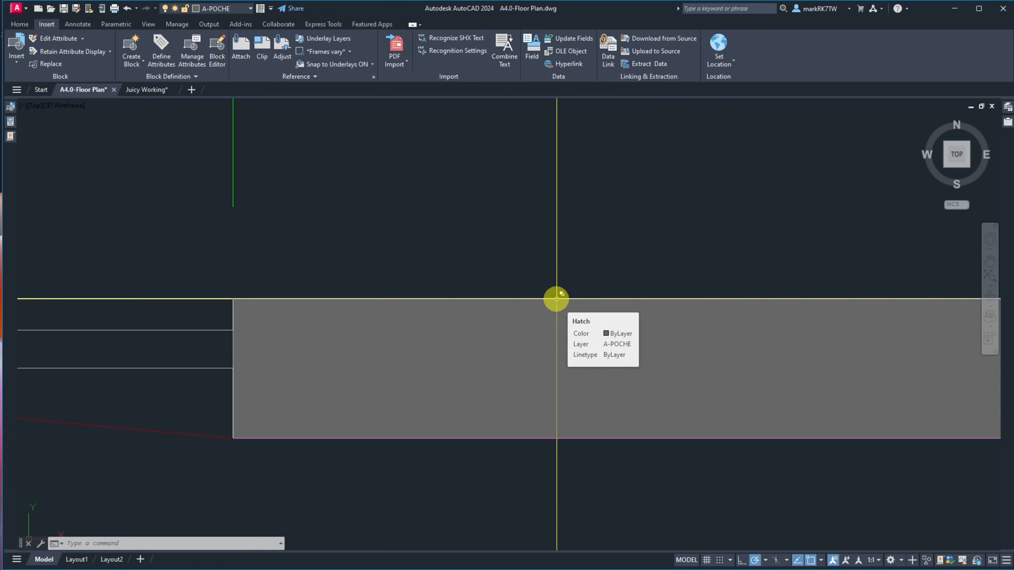
{"action": "type", "text": "o"}
{"action": "key", "text": "Return"}
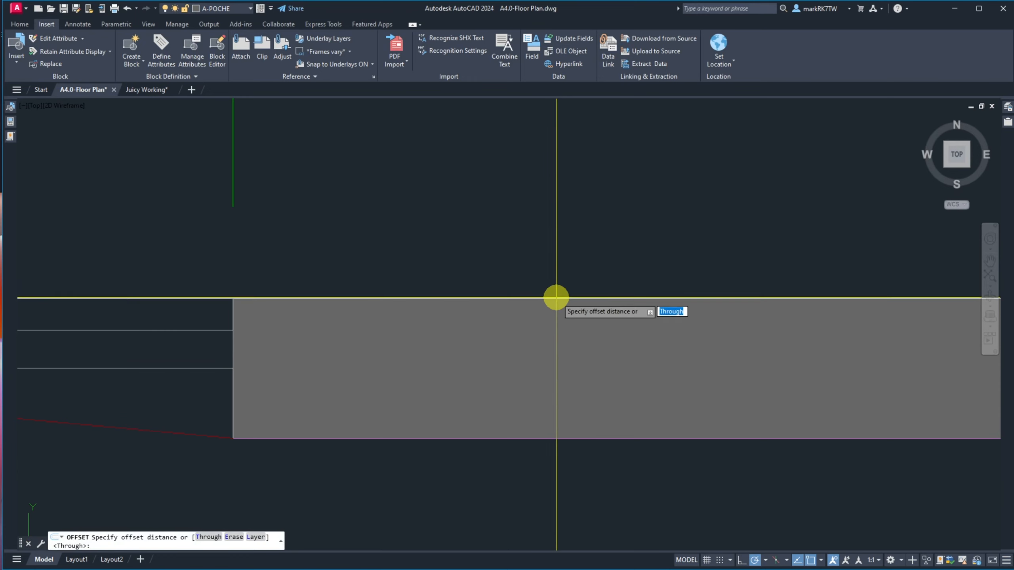
{"action": "type", "text": "2"}
{"action": "key", "text": "Return"}
{"action": "left_click", "coordinate": [553, 297]}
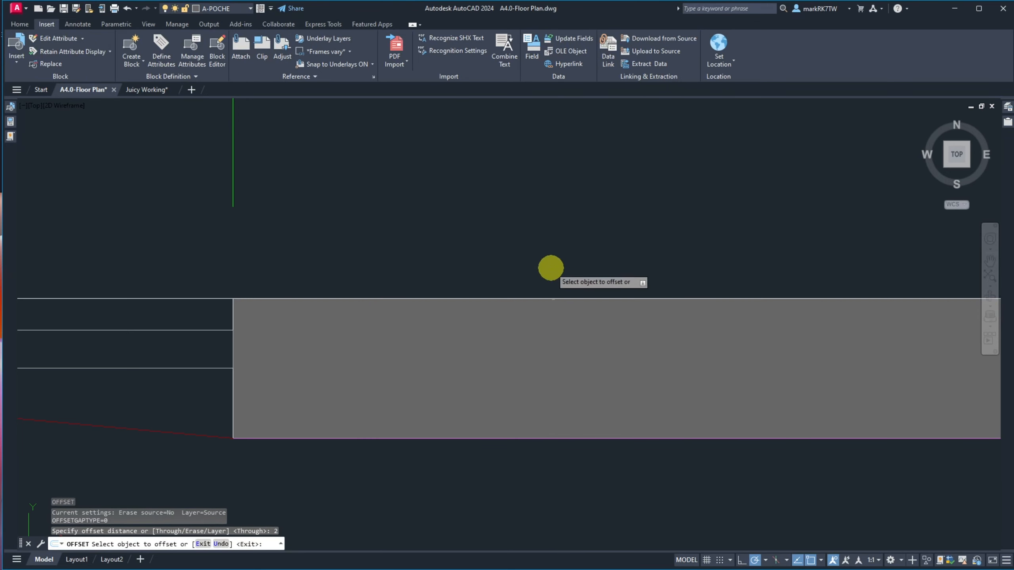
{"action": "left_click", "coordinate": [550, 267]}
{"action": "scroll", "coordinate": [518, 255], "scroll_direction": "down", "scroll_amount": 5}
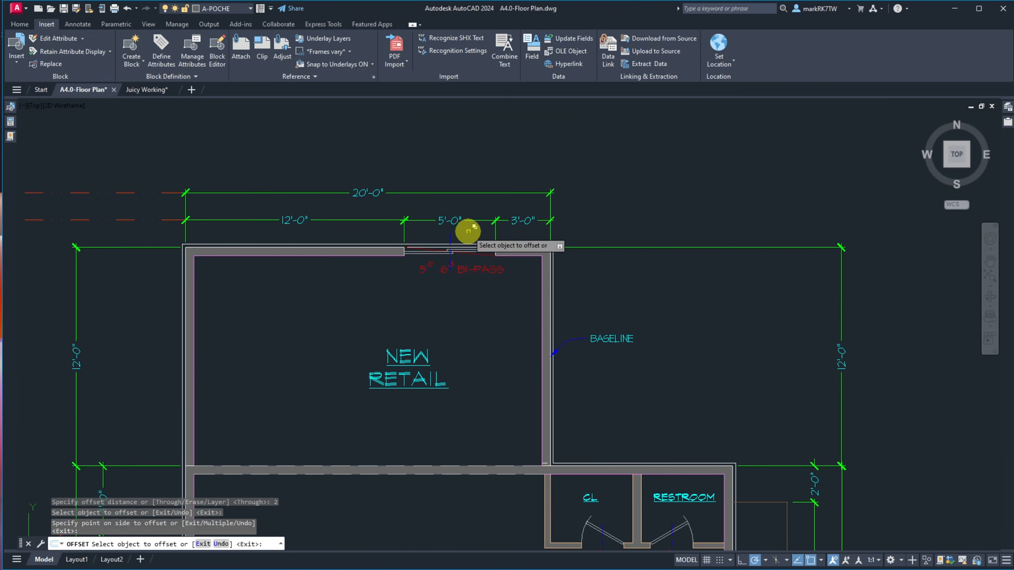
{"action": "scroll", "coordinate": [467, 230], "scroll_direction": "down", "scroll_amount": 2}
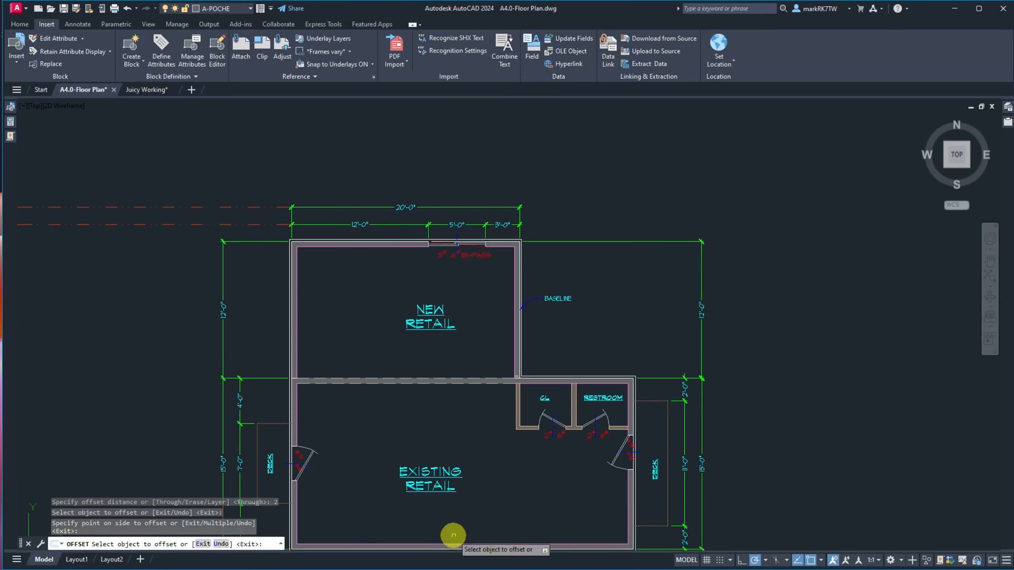
{"action": "key", "text": "Escape"}
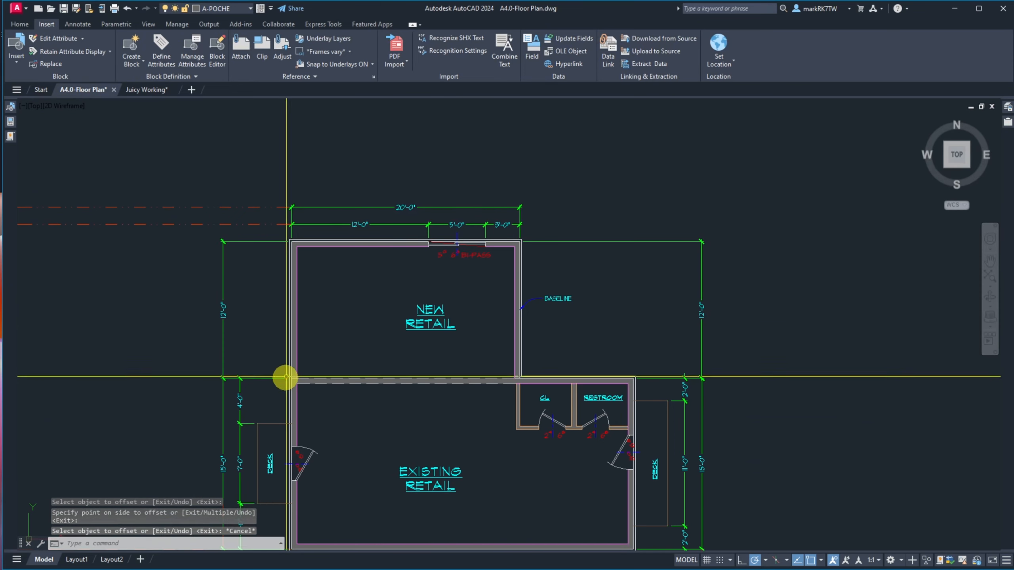
Stretch the short line crossing the west wall at the New Retail and Existing Retail divider out to the offset outline.
{"action": "scroll", "coordinate": [292, 383], "scroll_direction": "up", "scroll_amount": 8}
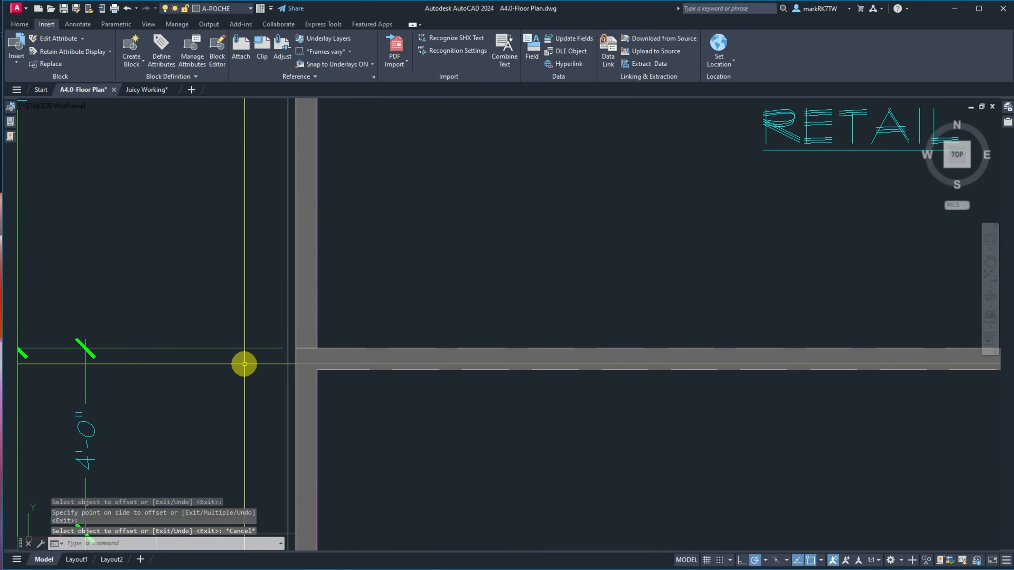
{"action": "scroll", "coordinate": [319, 385], "scroll_direction": "down", "scroll_amount": 6}
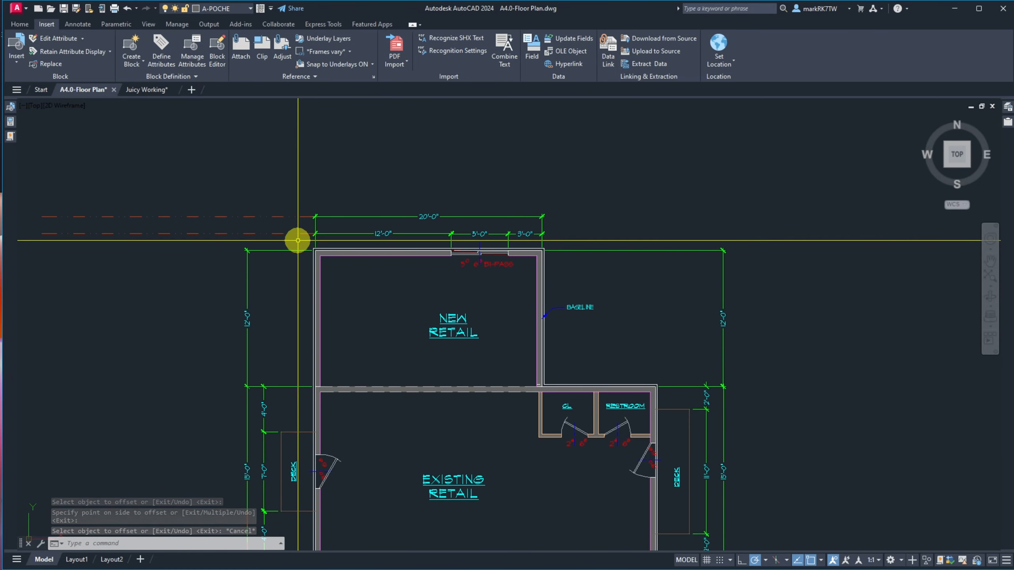
{"action": "scroll", "coordinate": [299, 468], "scroll_direction": "up", "scroll_amount": 6}
{"action": "scroll", "coordinate": [313, 251], "scroll_direction": "down", "scroll_amount": 6}
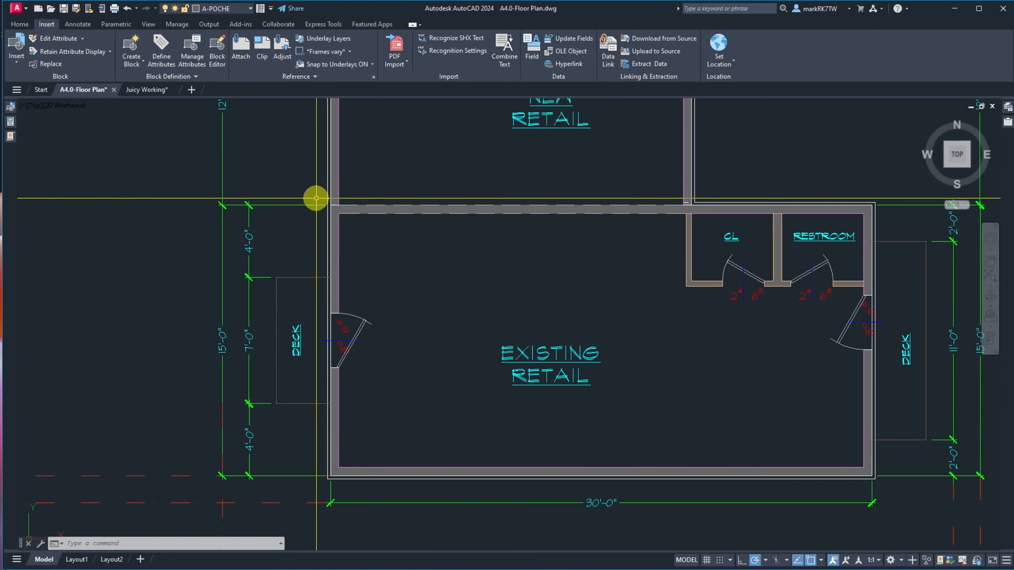
{"action": "scroll", "coordinate": [391, 227], "scroll_direction": "up", "scroll_amount": 8}
{"action": "left_click", "coordinate": [412, 240]}
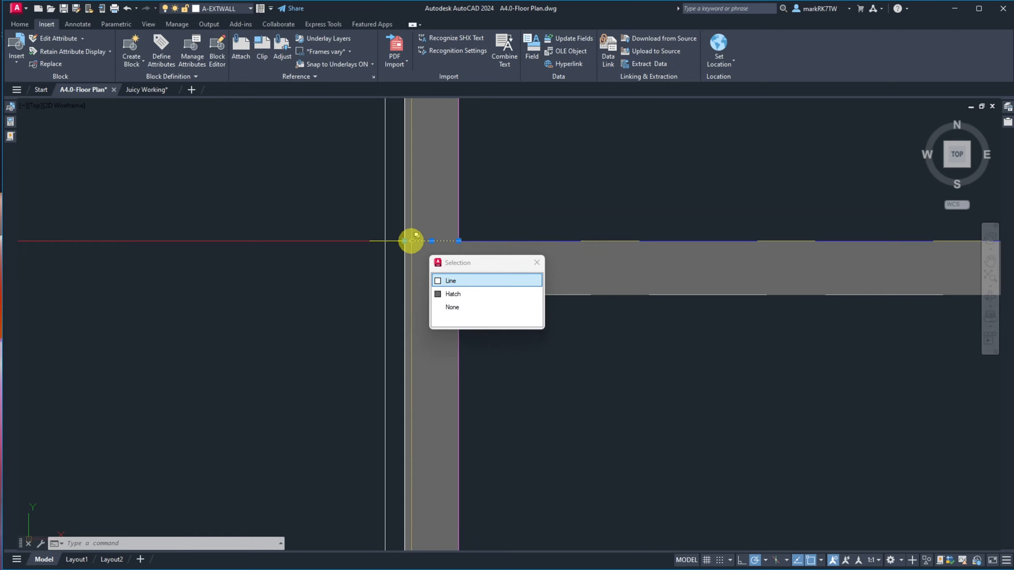
{"action": "left_click", "coordinate": [468, 273]}
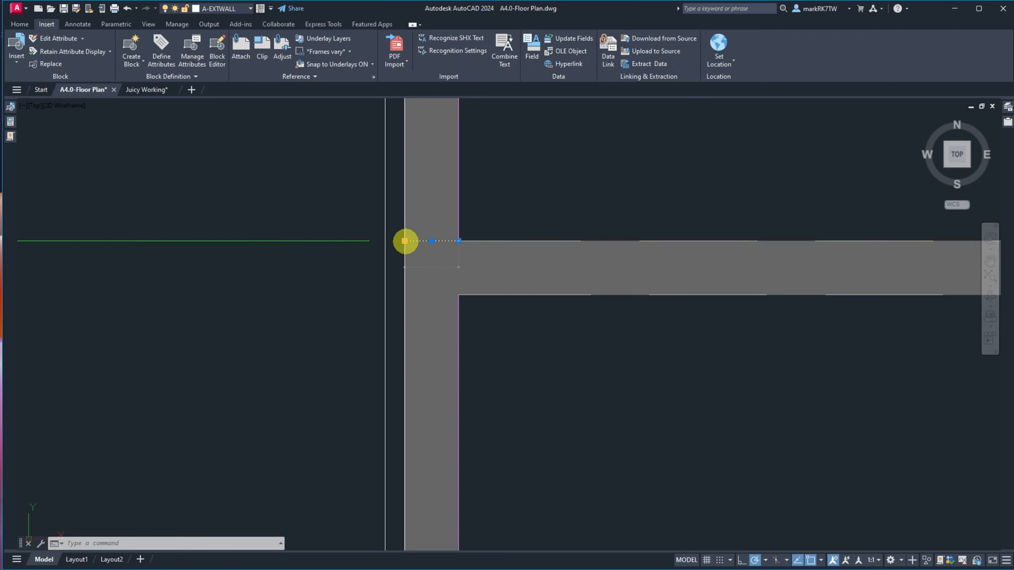
{"action": "left_click", "coordinate": [405, 240]}
{"action": "scroll", "coordinate": [311, 262], "scroll_direction": "down", "scroll_amount": 5}
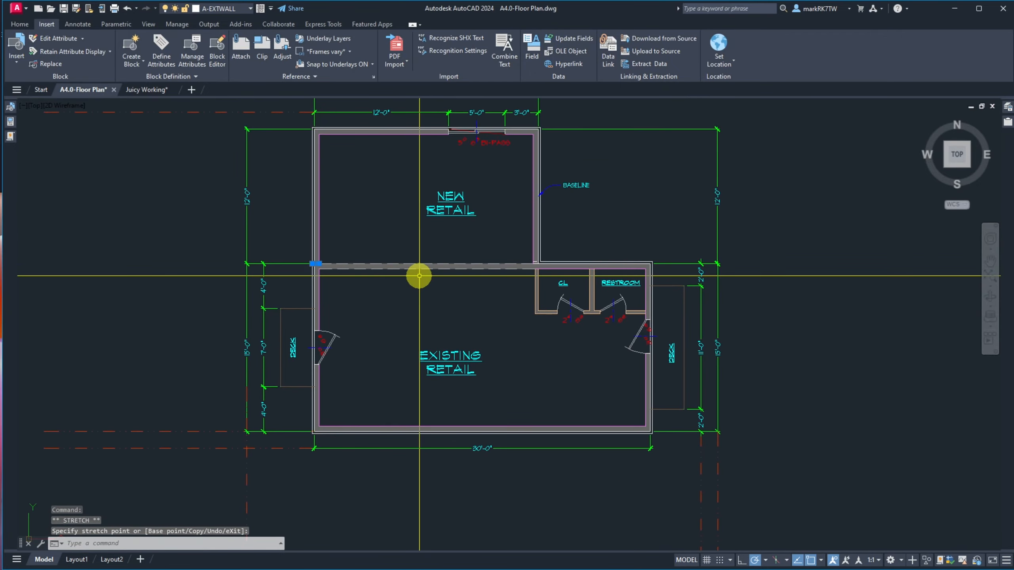
Erase the stray short line inside the south end of New Retail's east wall, and explode the offset outline.
{"action": "scroll", "coordinate": [525, 267], "scroll_direction": "up", "scroll_amount": 10}
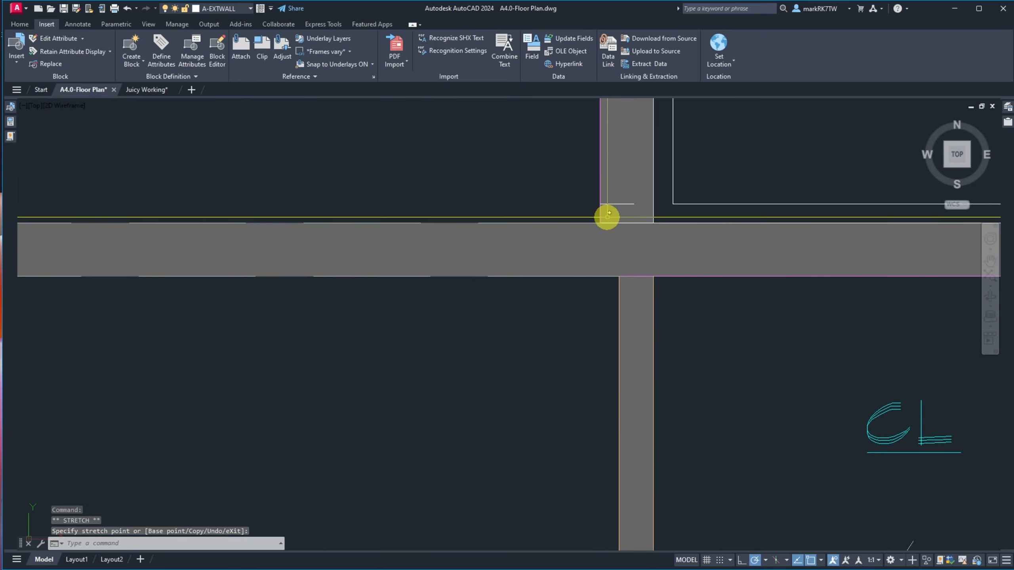
{"action": "key", "text": "Escape"}
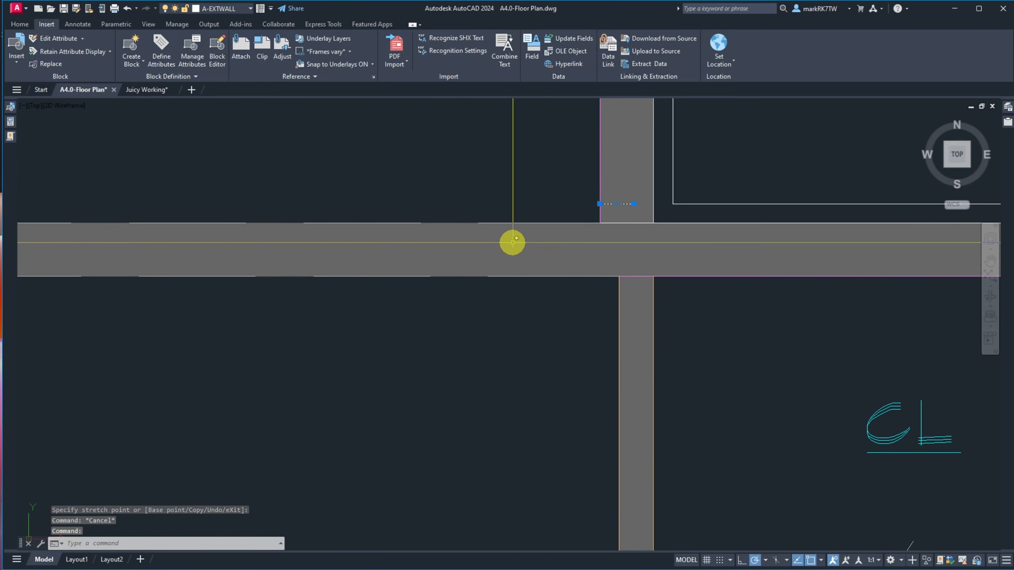
{"action": "scroll", "coordinate": [477, 238], "scroll_direction": "down", "scroll_amount": 4}
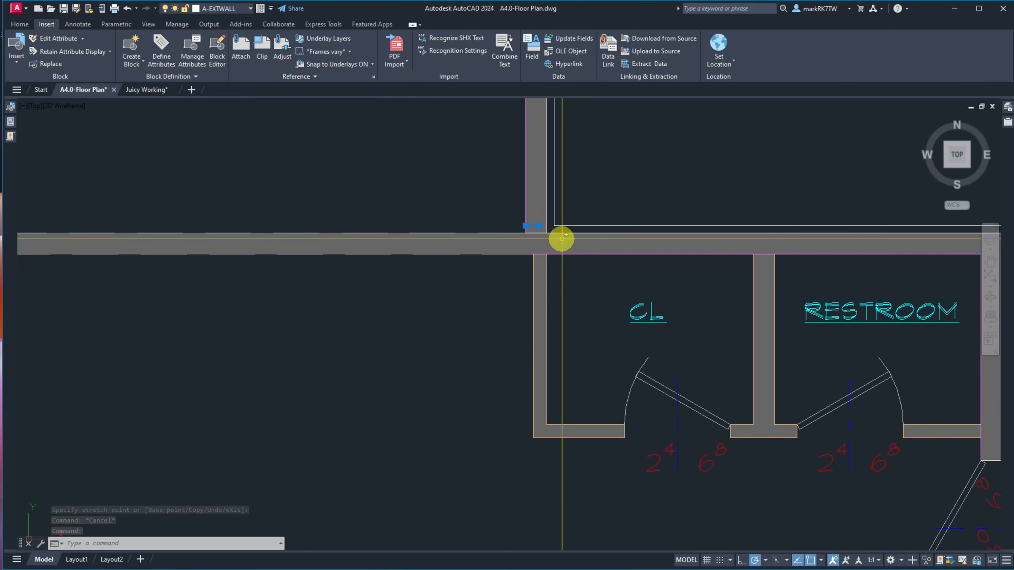
{"action": "scroll", "coordinate": [562, 238], "scroll_direction": "down", "scroll_amount": 5}
{"action": "scroll", "coordinate": [494, 209], "scroll_direction": "up", "scroll_amount": 2}
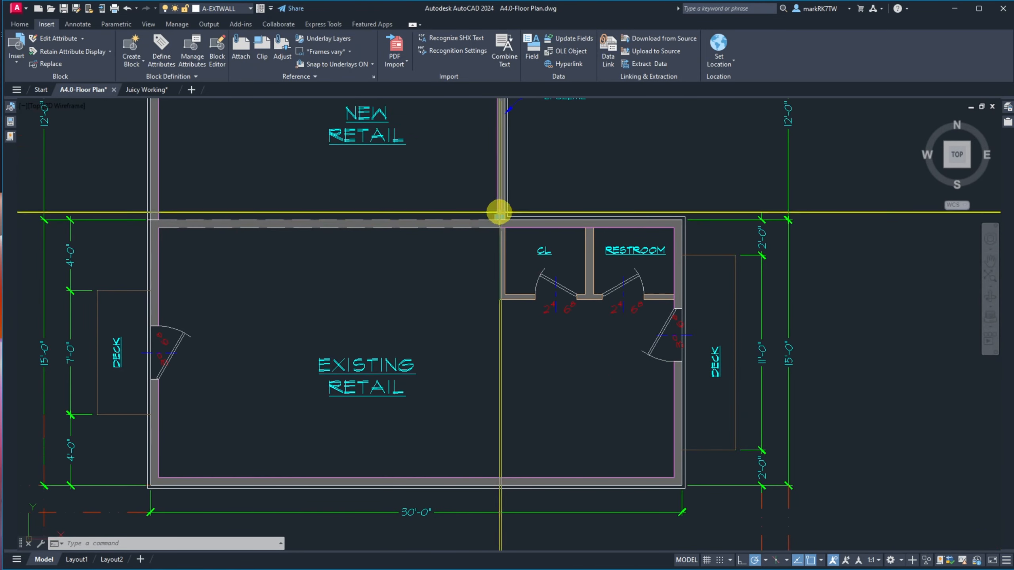
{"action": "scroll", "coordinate": [495, 211], "scroll_direction": "down", "scroll_amount": 2}
{"action": "scroll", "coordinate": [528, 220], "scroll_direction": "up", "scroll_amount": 4}
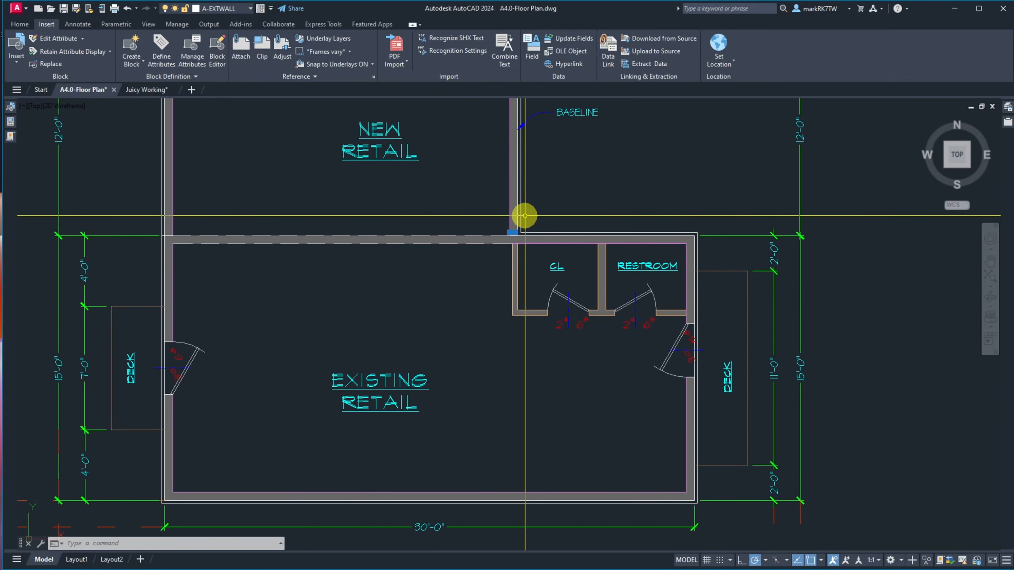
{"action": "left_click", "coordinate": [542, 235]}
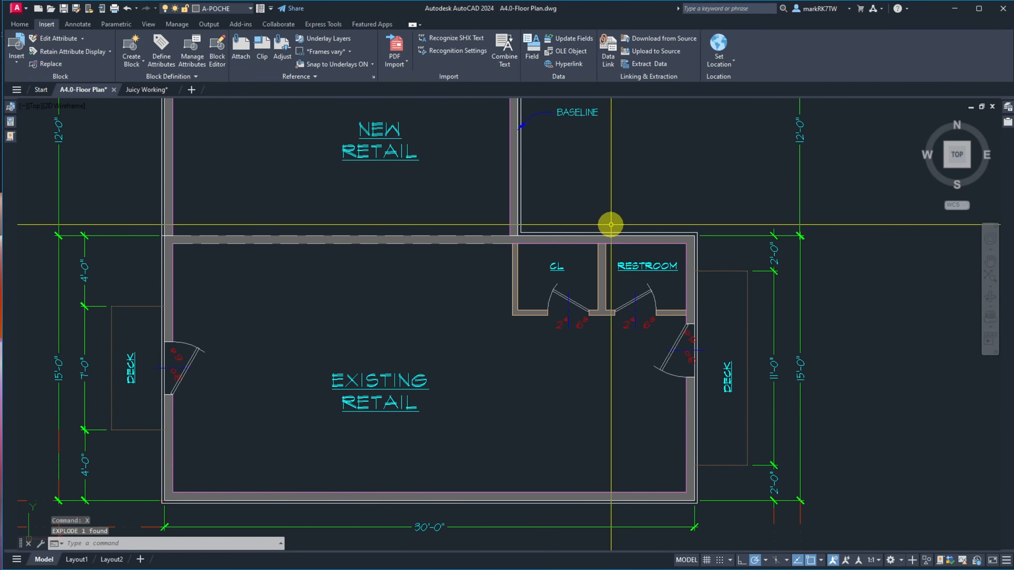
{"action": "type", "text": "e"}
{"action": "key", "text": "Return"}
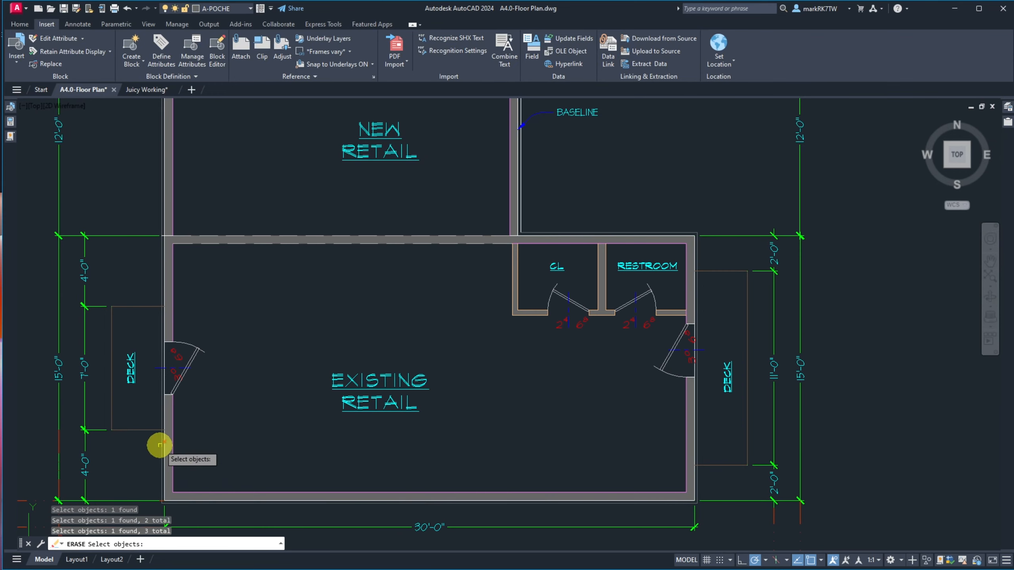
{"action": "key", "text": "Escape"}
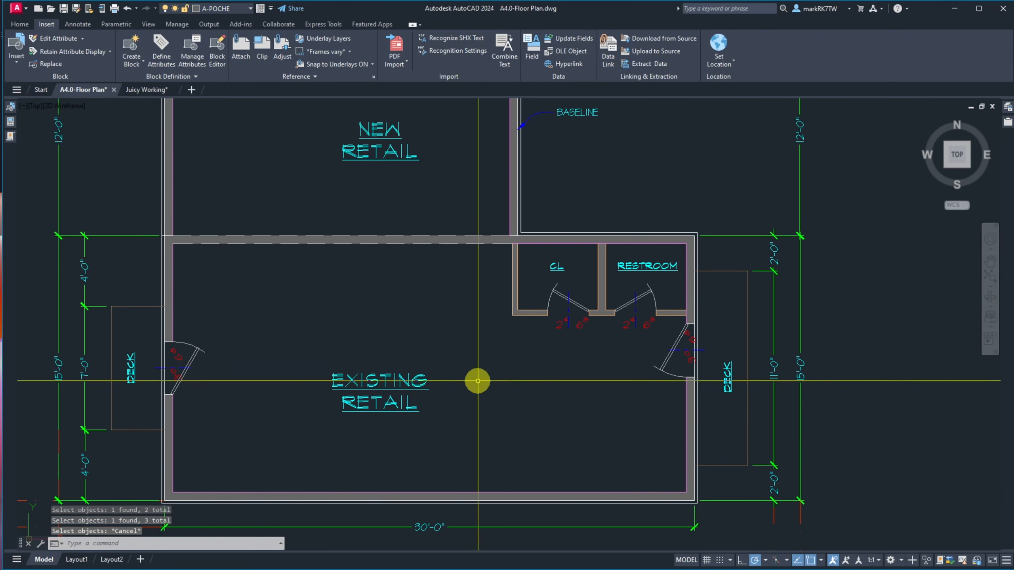
Erase the offset lines running along the north, east and south exterior walls of Existing Retail.
{"action": "type", "text": "e"}
{"action": "key", "text": "Return"}
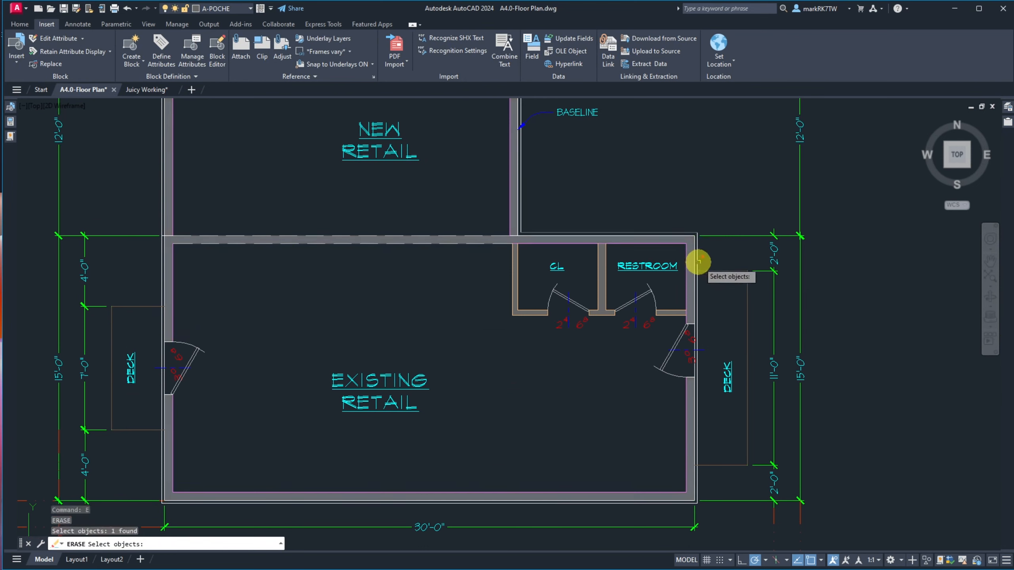
{"action": "key", "text": "Return"}
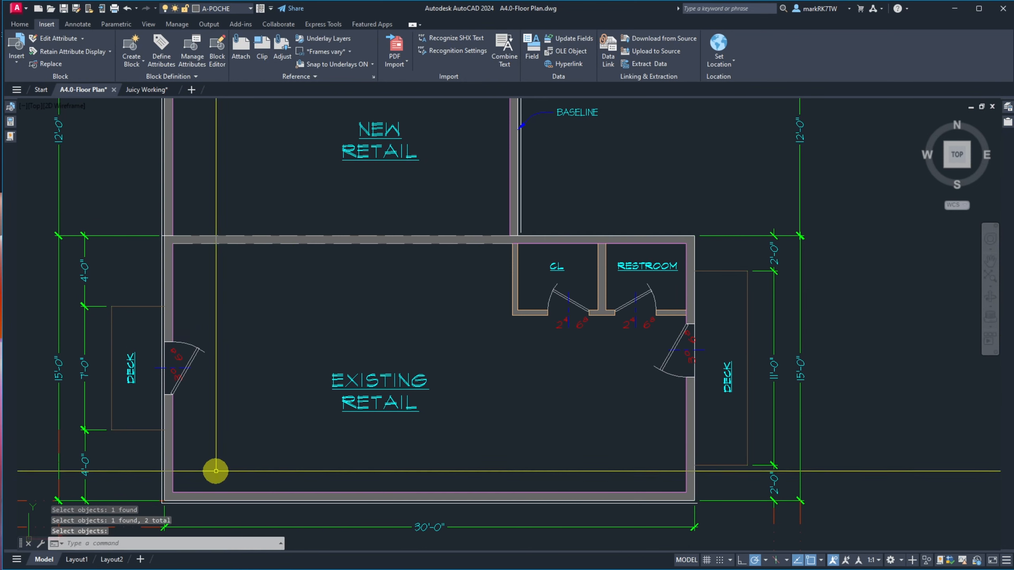
{"action": "key", "text": "Return"}
{"action": "left_click", "coordinate": [269, 503]}
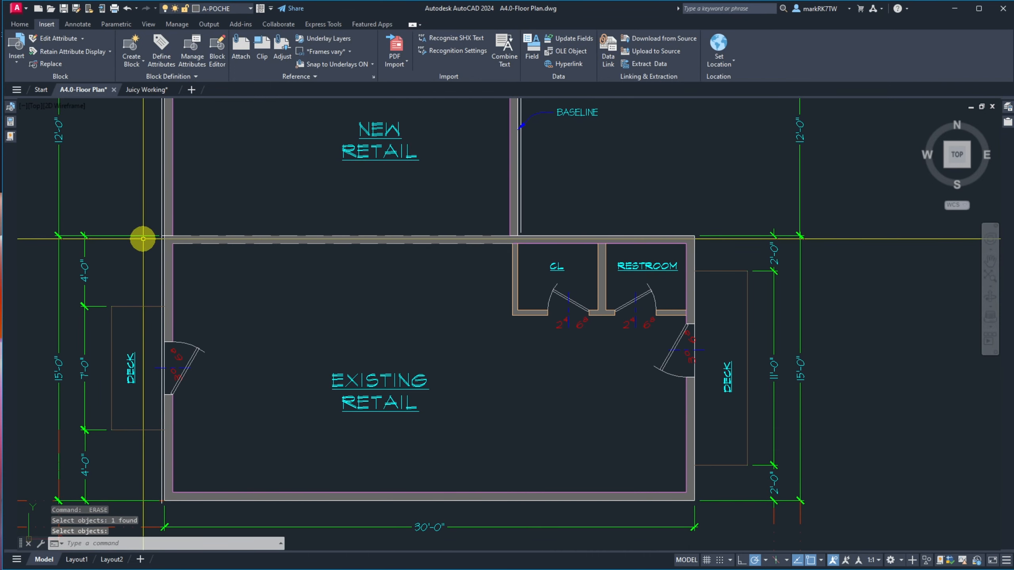
Trim away the west offset line along Existing Retail, using the short line at the dividing wall as cutting edge.
{"action": "type", "text": "tr"}
{"action": "key", "text": "Return"}
{"action": "left_click", "coordinate": [131, 232]}
{"action": "left_click", "coordinate": [176, 241]}
{"action": "key", "text": "Return"}
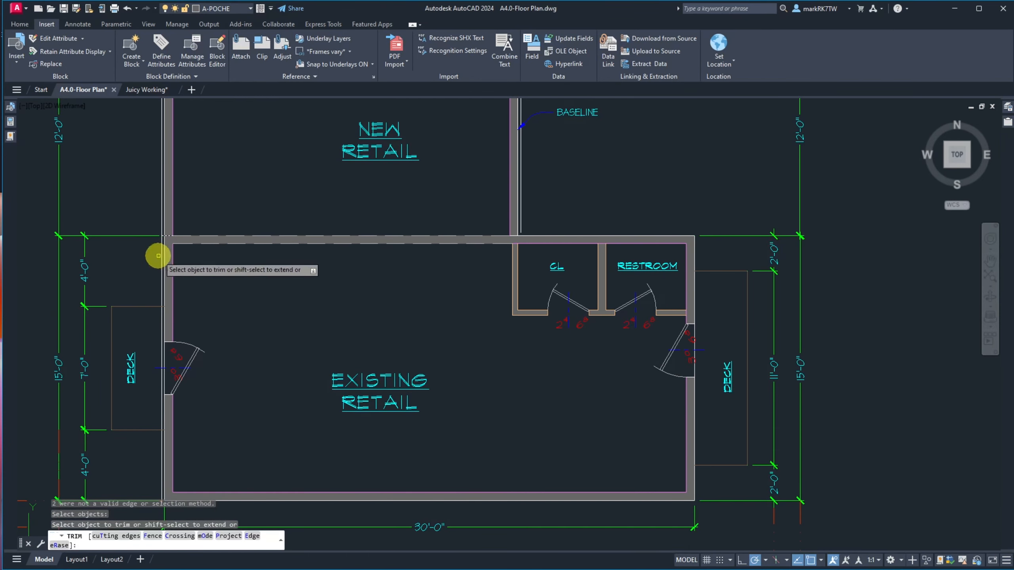
{"action": "key", "text": "Return"}
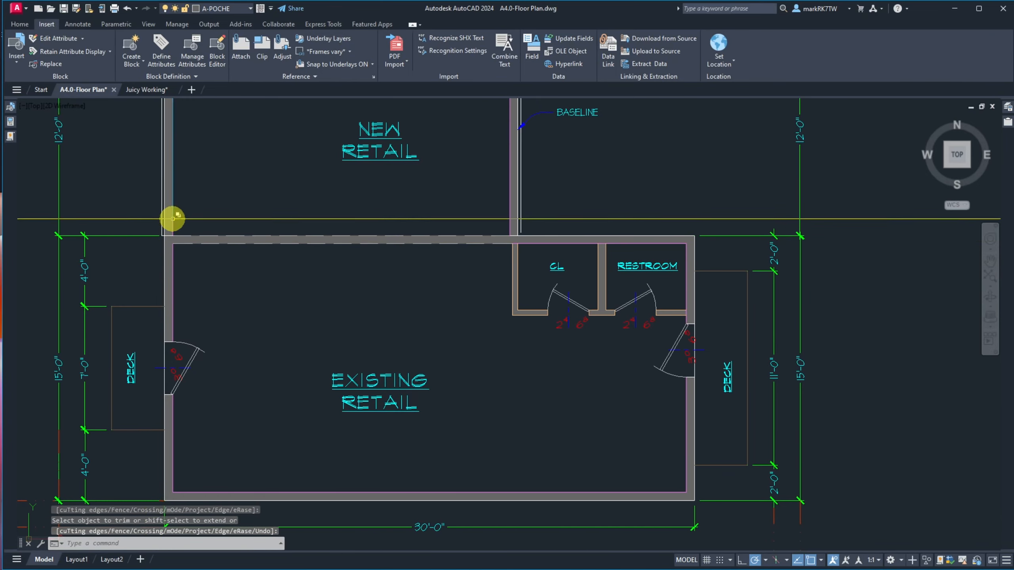
{"action": "scroll", "coordinate": [152, 240], "scroll_direction": "up", "scroll_amount": 8}
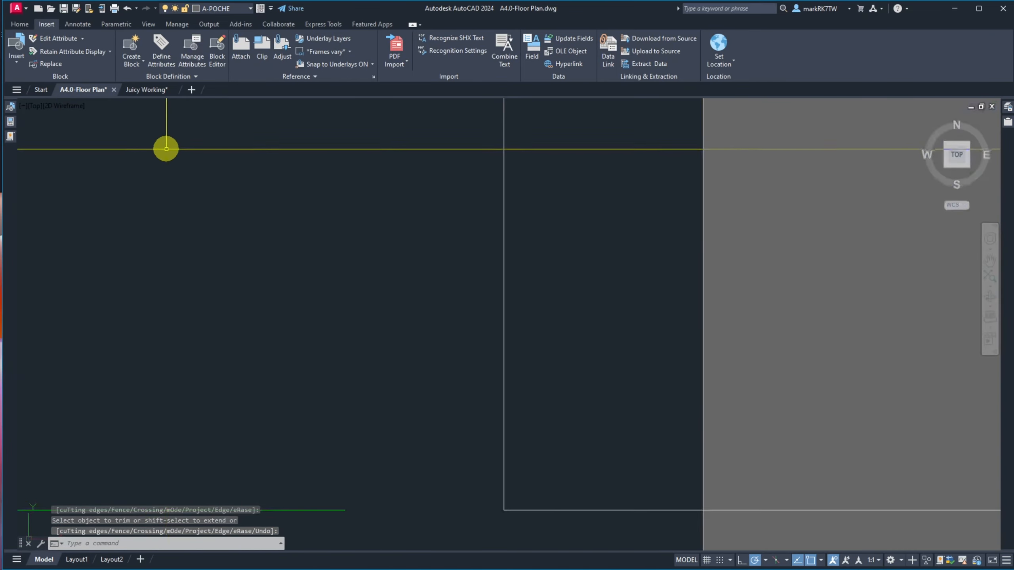
{"action": "scroll", "coordinate": [363, 264], "scroll_direction": "down", "scroll_amount": 5}
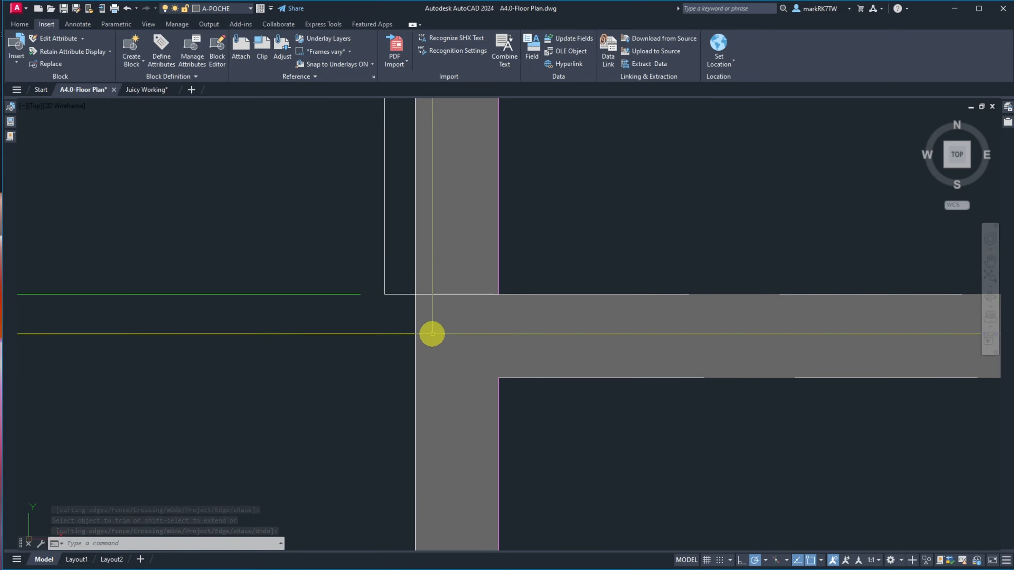
{"action": "scroll", "coordinate": [430, 335], "scroll_direction": "down", "scroll_amount": 4}
{"action": "scroll", "coordinate": [365, 265], "scroll_direction": "up", "scroll_amount": 4}
{"action": "scroll", "coordinate": [455, 342], "scroll_direction": "down", "scroll_amount": 10}
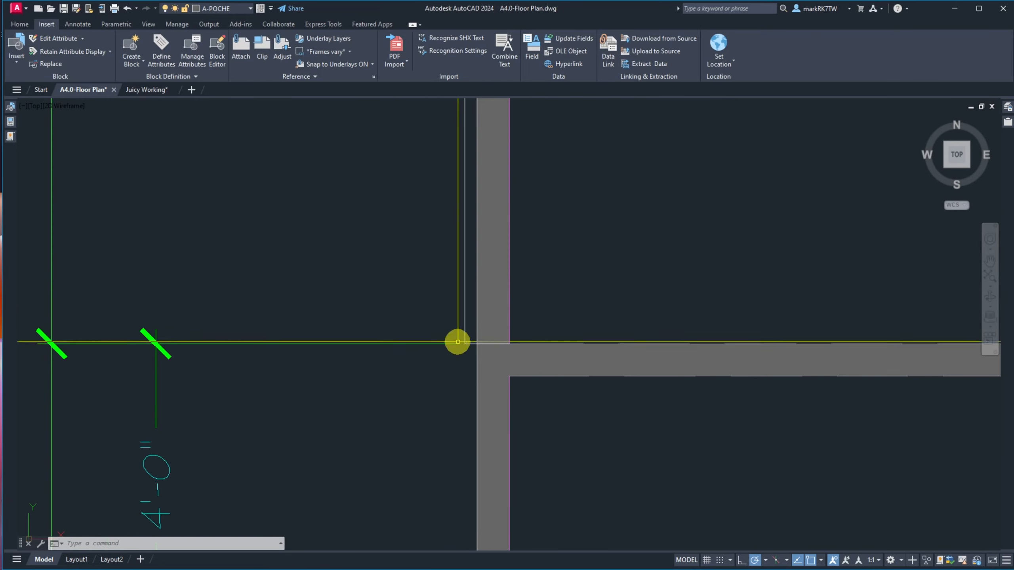
{"action": "scroll", "coordinate": [600, 352], "scroll_direction": "down", "scroll_amount": 2}
{"action": "scroll", "coordinate": [599, 359], "scroll_direction": "up", "scroll_amount": 8}
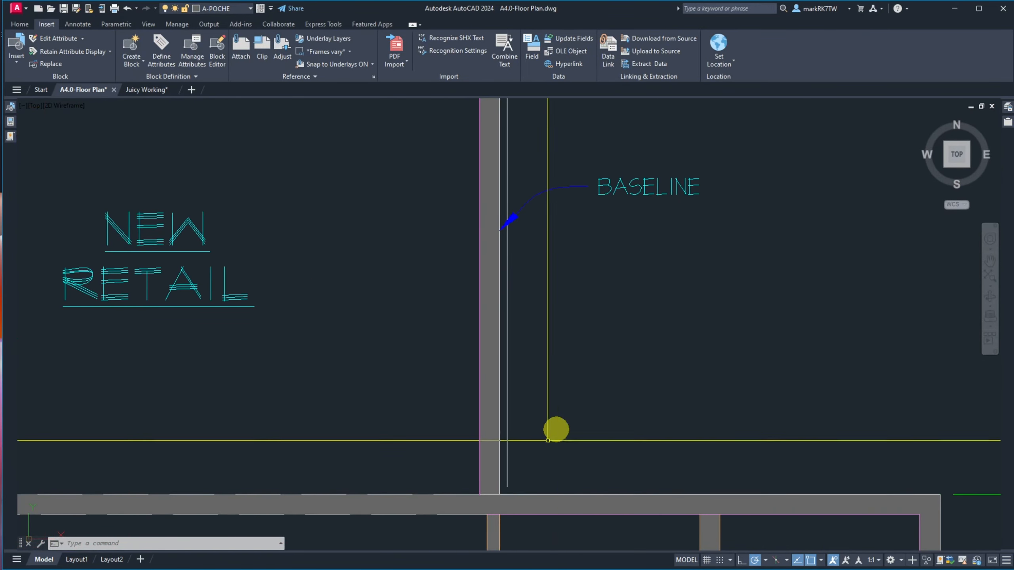
{"action": "scroll", "coordinate": [530, 485], "scroll_direction": "up", "scroll_amount": 3}
{"action": "key", "text": "Return"}
{"action": "left_click", "coordinate": [530, 485]}
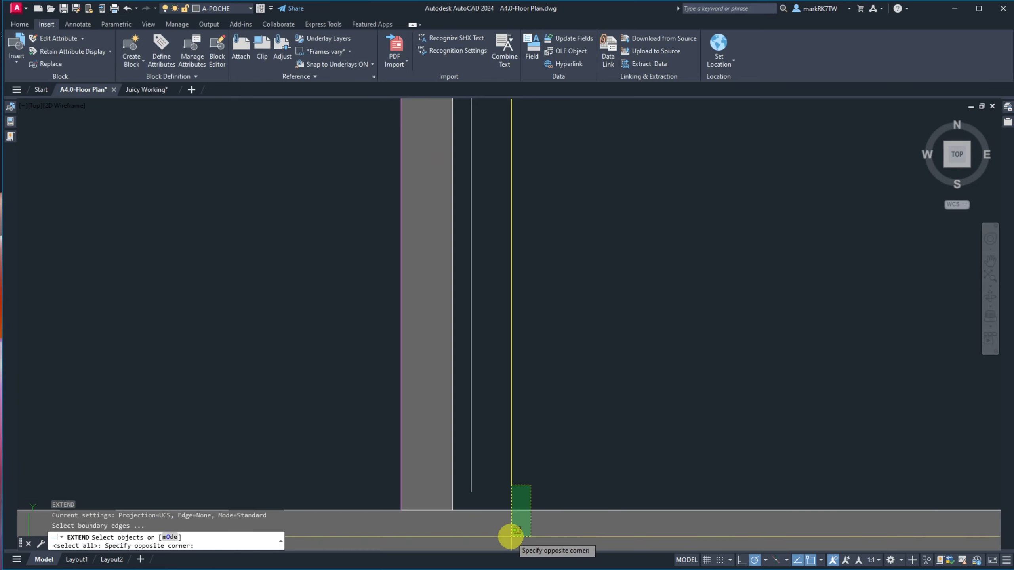
{"action": "key", "text": "Escape"}
{"action": "key", "text": "Escape"}
{"action": "scroll", "coordinate": [507, 451], "scroll_direction": "down", "scroll_amount": 4}
{"action": "scroll", "coordinate": [509, 508], "scroll_direction": "up", "scroll_amount": 4}
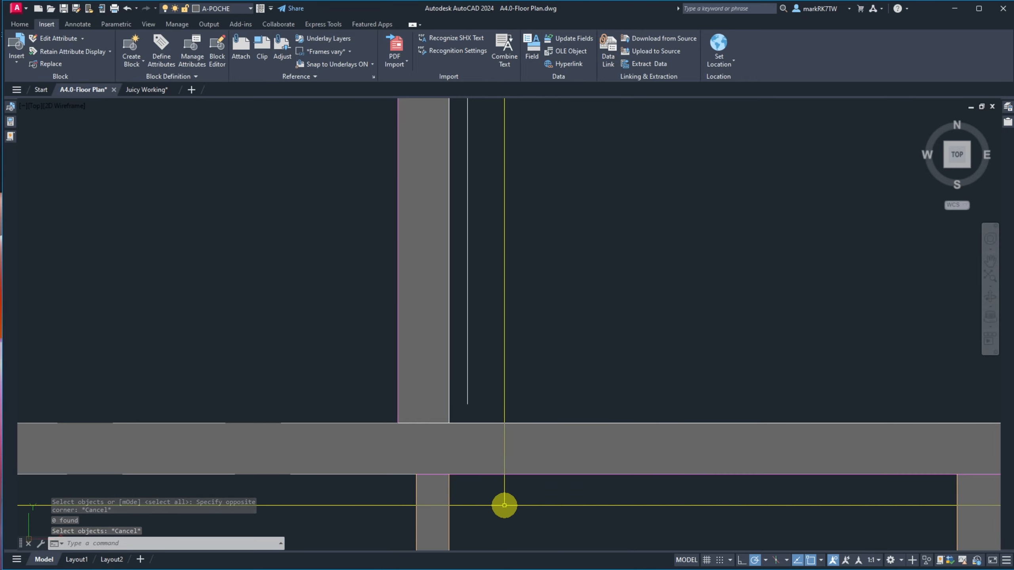
Start the Offset command for adding another wall layer line around New Retail.
{"action": "scroll", "coordinate": [534, 444], "scroll_direction": "down", "scroll_amount": 4}
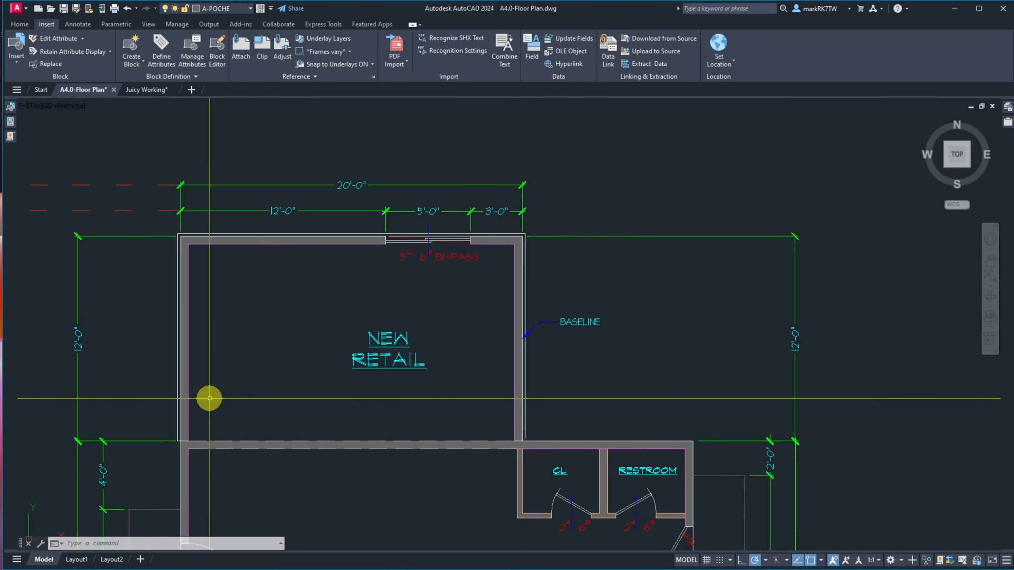
{"action": "type", "text": "o"}
{"action": "key", "text": "Return"}
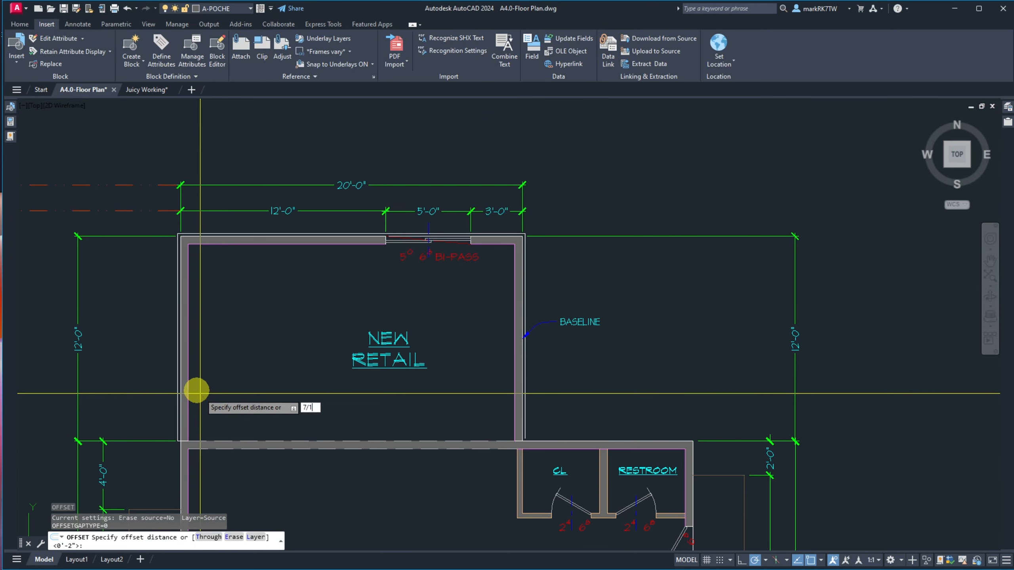
Offset the building's exterior wall outline 7/16" to the outside, picking it along the New Retail room's west wall.
{"action": "key", "text": "Return"}
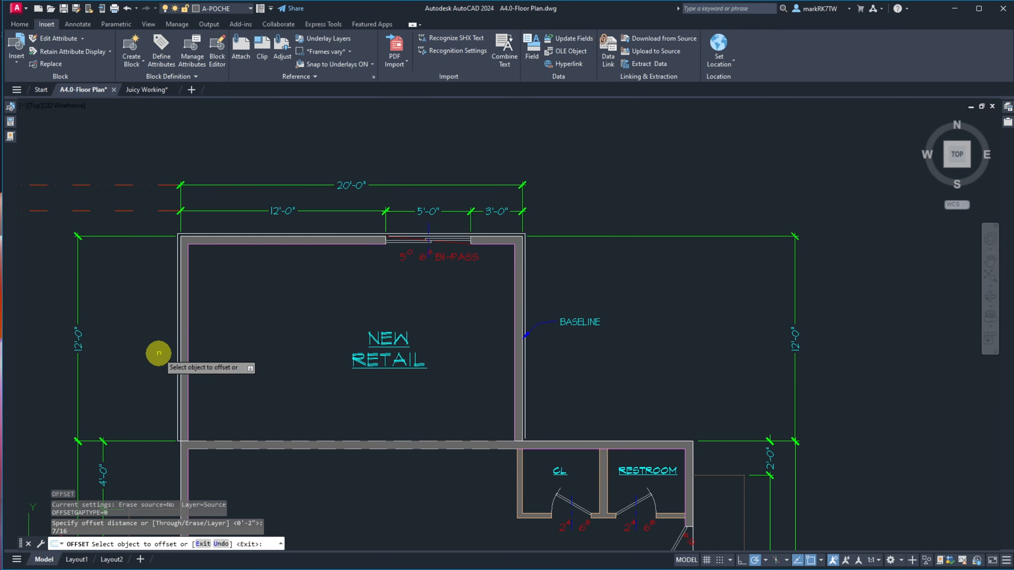
{"action": "scroll", "coordinate": [158, 353], "scroll_direction": "up", "scroll_amount": 4}
{"action": "left_click", "coordinate": [214, 359]}
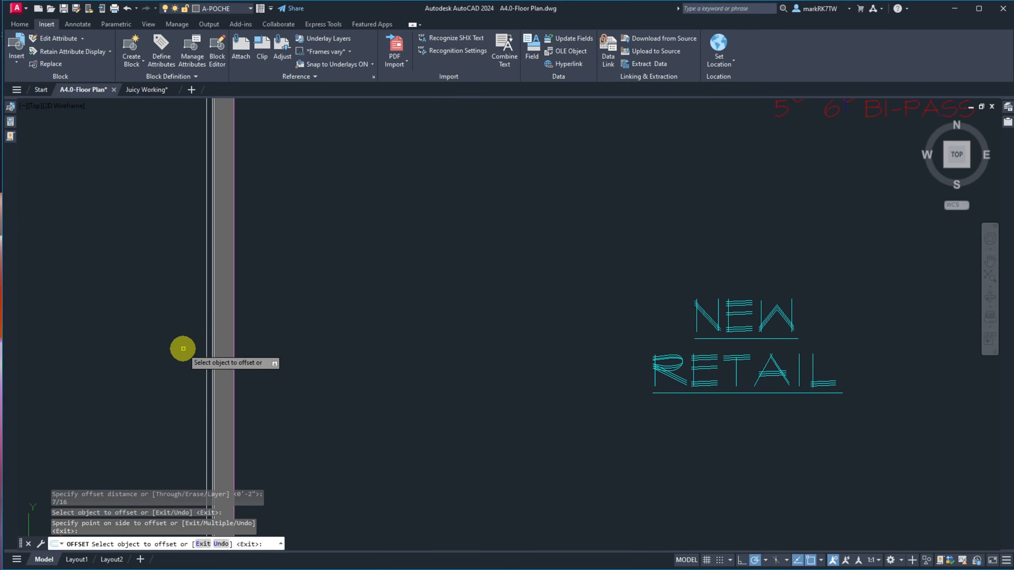
{"action": "left_click", "coordinate": [171, 335]}
Erase the short line crossing the base of the New Retail room's east wall near the closet.
{"action": "scroll", "coordinate": [160, 315], "scroll_direction": "down", "scroll_amount": 5}
{"action": "scroll", "coordinate": [150, 421], "scroll_direction": "up", "scroll_amount": 8}
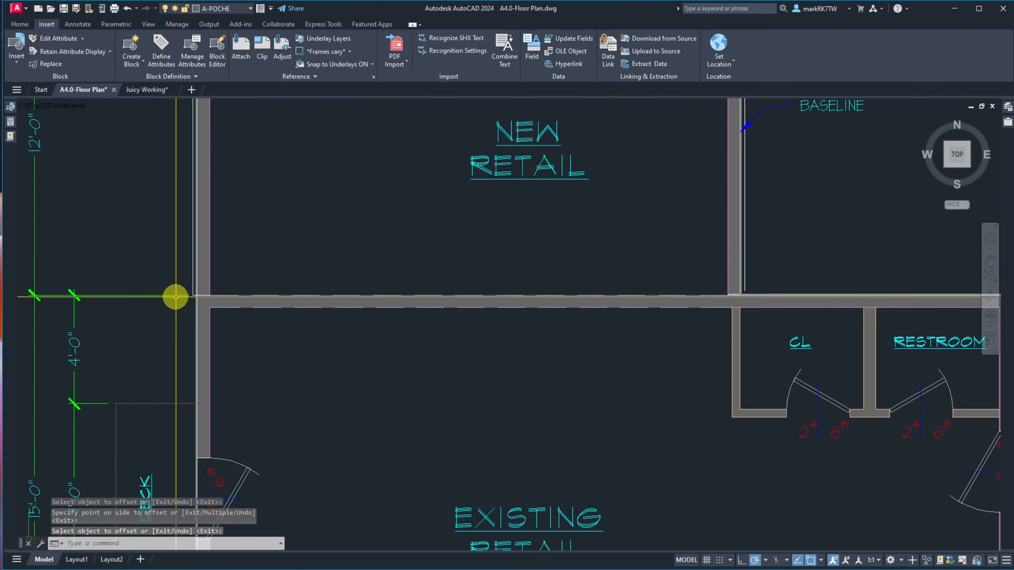
{"action": "scroll", "coordinate": [226, 300], "scroll_direction": "down", "scroll_amount": 6}
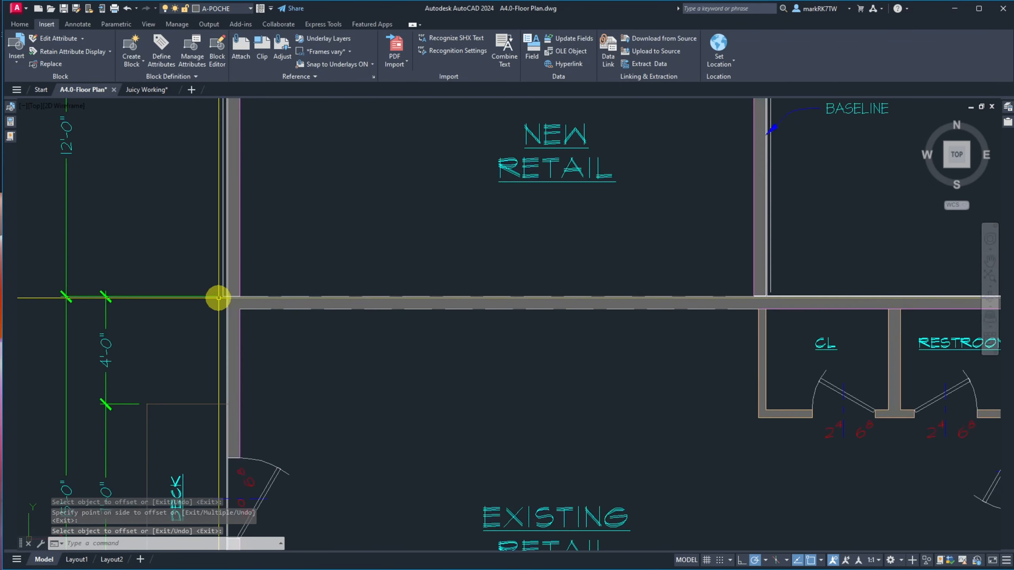
{"action": "scroll", "coordinate": [494, 297], "scroll_direction": "up", "scroll_amount": 7}
{"action": "scroll", "coordinate": [295, 324], "scroll_direction": "up", "scroll_amount": 4}
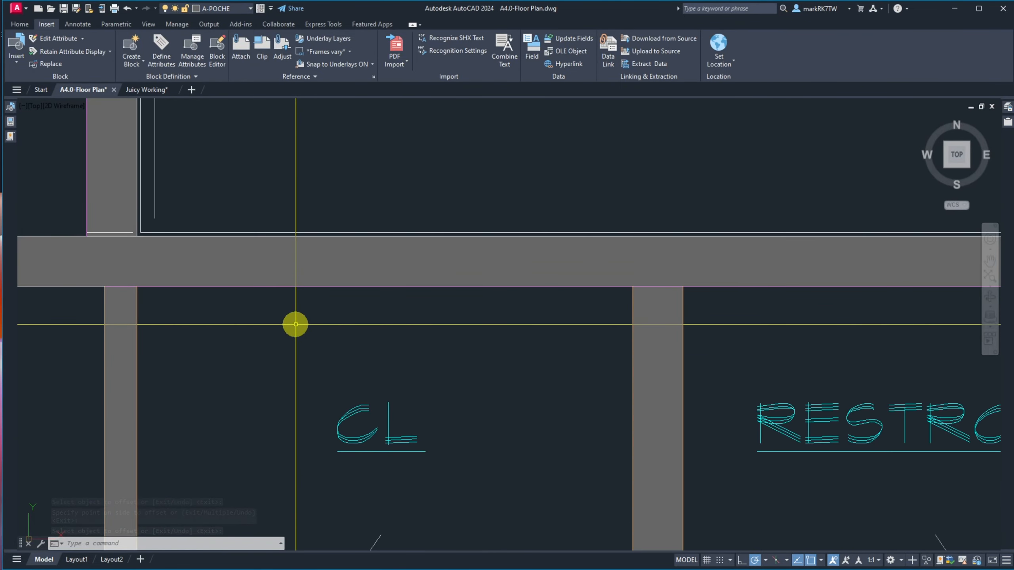
{"action": "scroll", "coordinate": [364, 325], "scroll_direction": "down", "scroll_amount": 3}
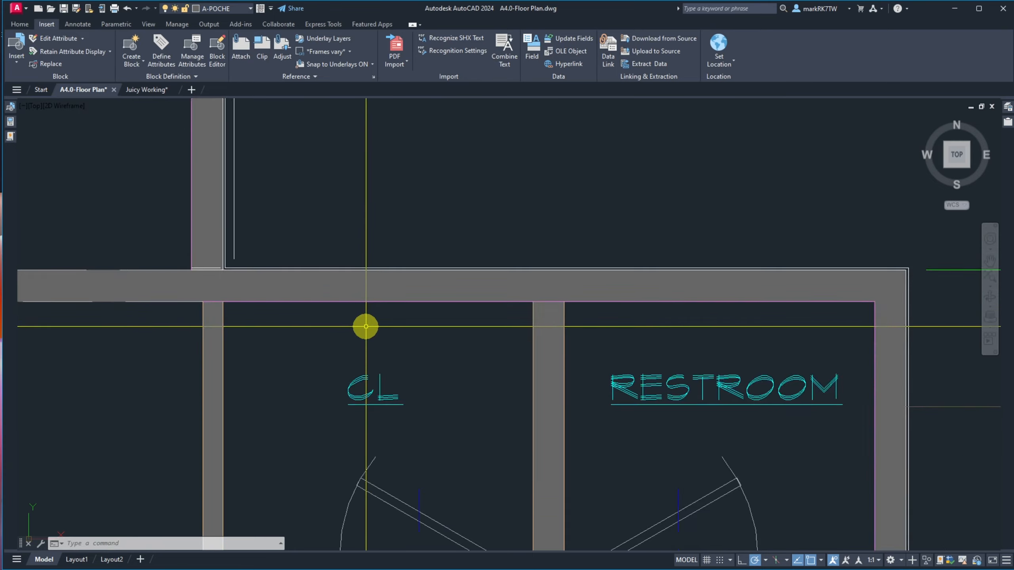
{"action": "scroll", "coordinate": [369, 326], "scroll_direction": "down", "scroll_amount": 4}
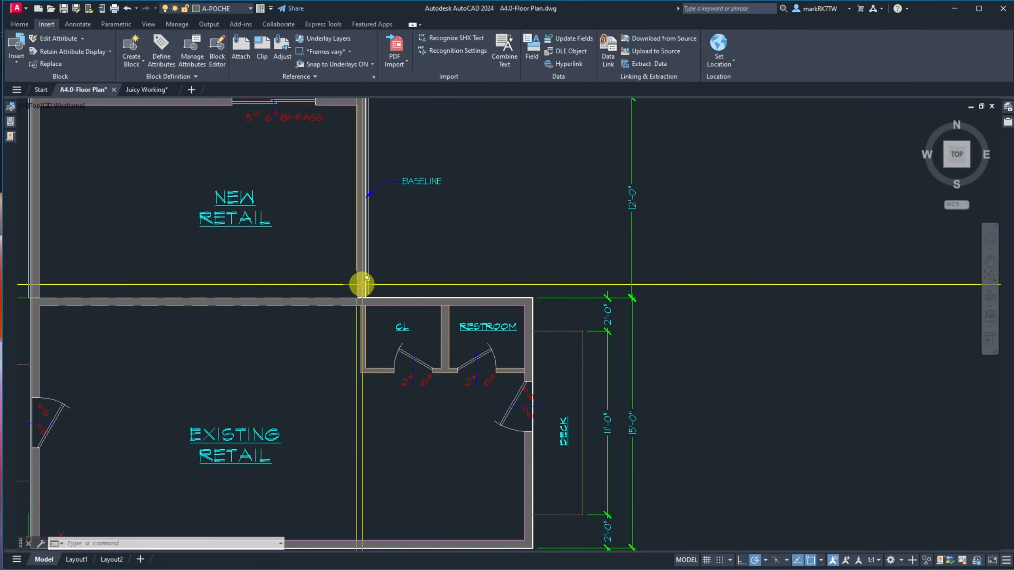
{"action": "scroll", "coordinate": [365, 291], "scroll_direction": "up", "scroll_amount": 5}
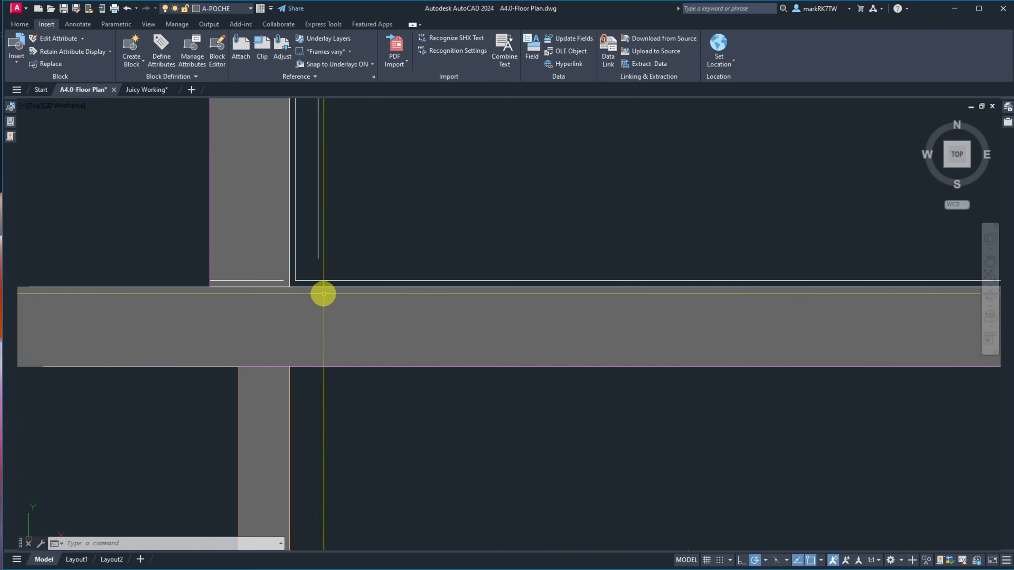
{"action": "left_click", "coordinate": [247, 281]}
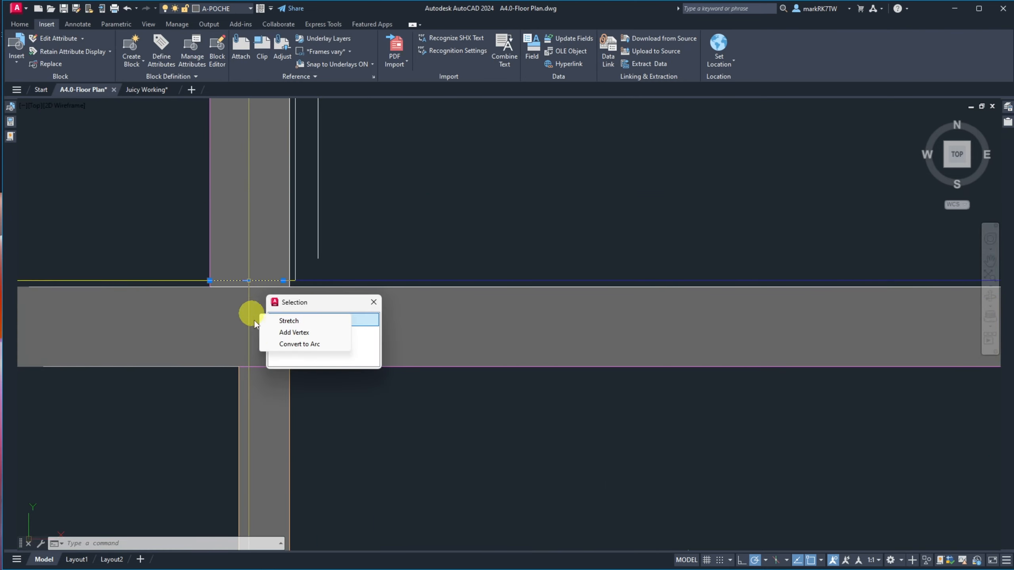
{"action": "type", "text": "E"}
{"action": "key", "text": "Return"}
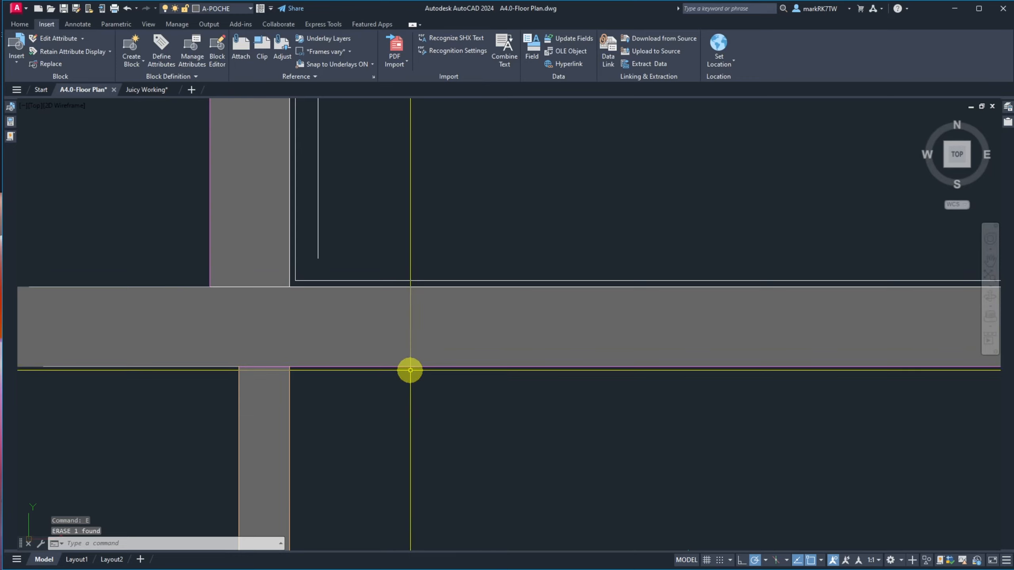
Erase the outermost vertical line running outside the New Retail room's east wall.
{"action": "scroll", "coordinate": [409, 367], "scroll_direction": "down", "scroll_amount": 4}
{"action": "left_click", "coordinate": [320, 327]}
{"action": "left_click", "coordinate": [433, 348]}
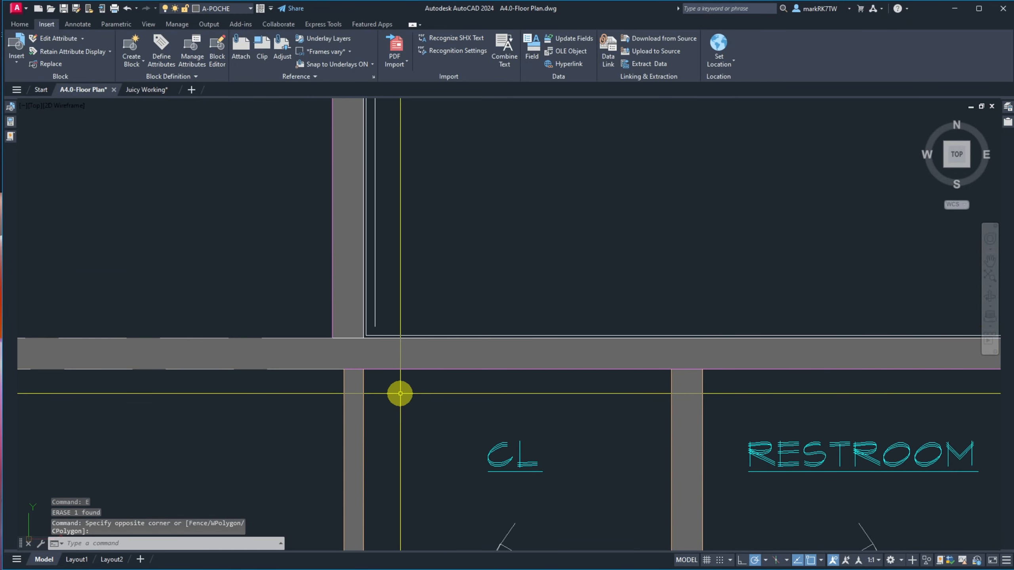
{"action": "key", "text": "Return"}
{"action": "scroll", "coordinate": [456, 423], "scroll_direction": "down", "scroll_amount": 2}
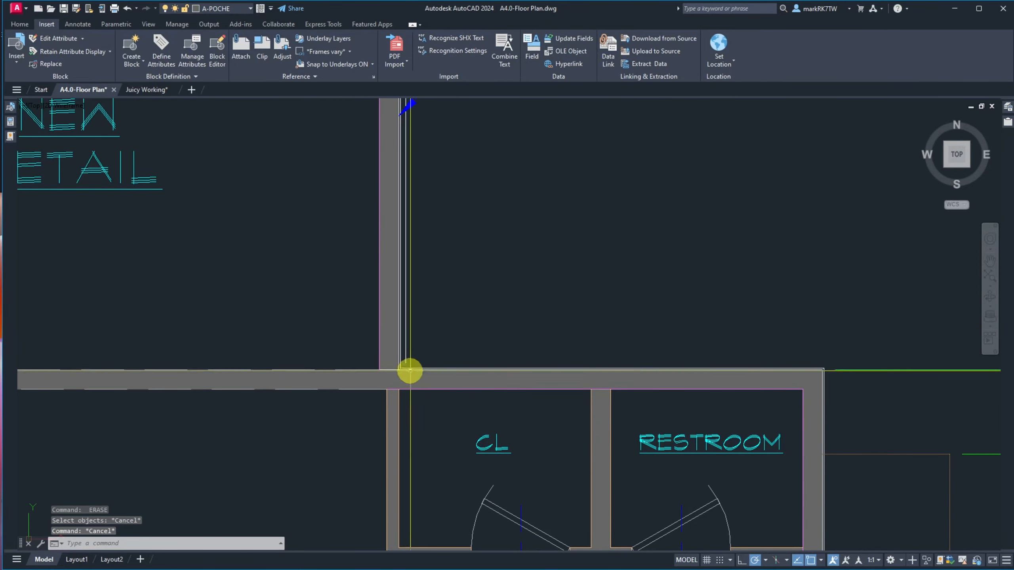
{"action": "scroll", "coordinate": [413, 363], "scroll_direction": "up", "scroll_amount": 2}
{"action": "key", "text": "Return"}
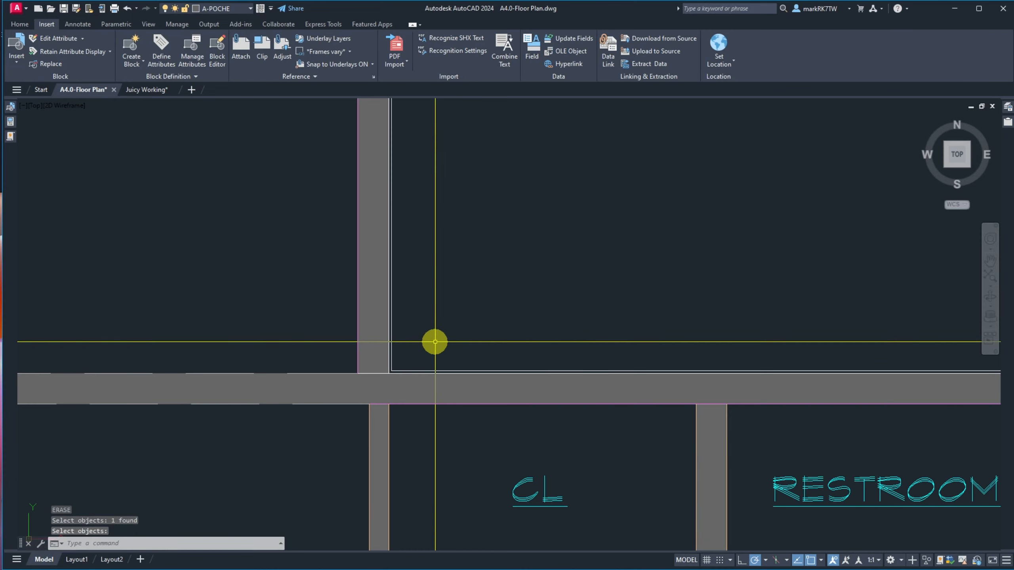
Offset the outer 7/16" outline 2" to the outside, picking it beside the New Retail room's east wall.
{"action": "type", "text": "o"}
{"action": "key", "text": "Return"}
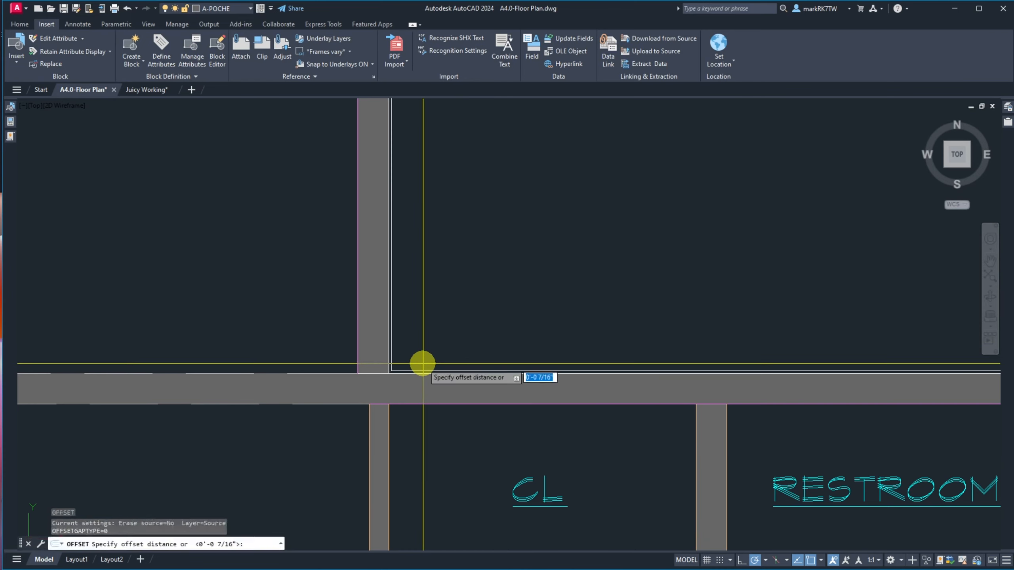
{"action": "type", "text": "2"}
{"action": "key", "text": "Return"}
{"action": "left_click", "coordinate": [390, 339]}
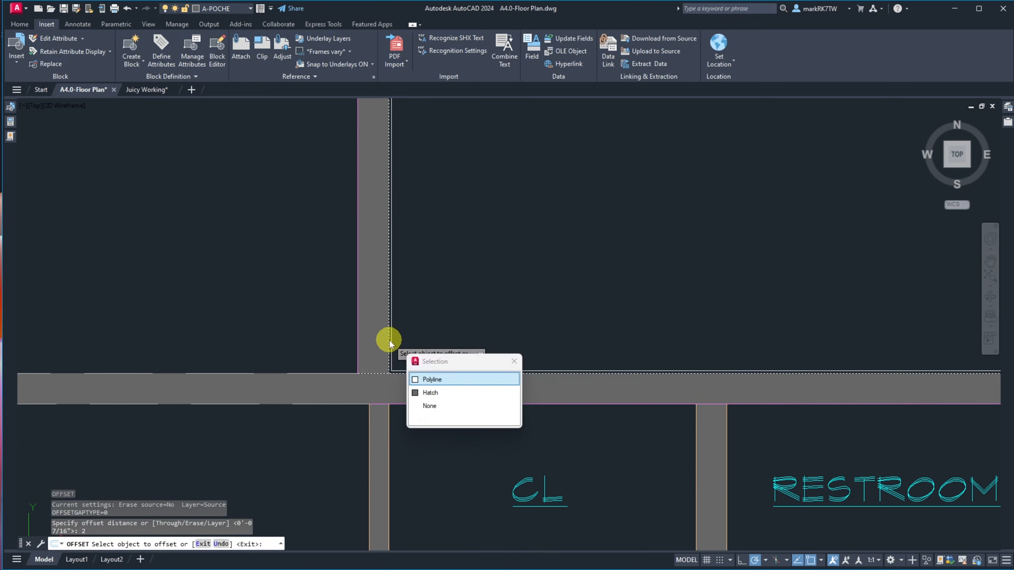
{"action": "key", "text": "Escape"}
{"action": "key", "text": "Escape"}
{"action": "key", "text": "Return"}
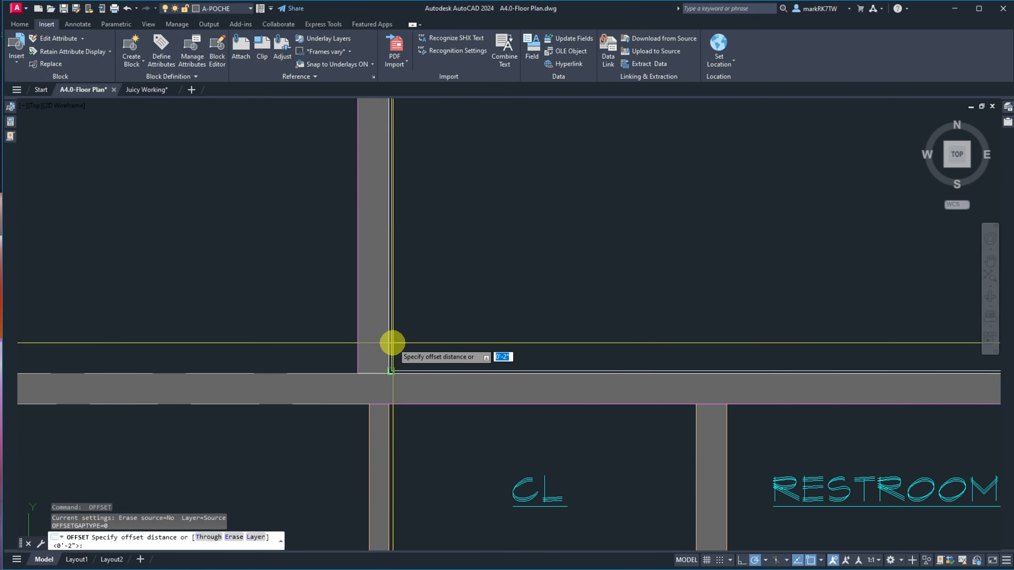
{"action": "key", "text": "Return"}
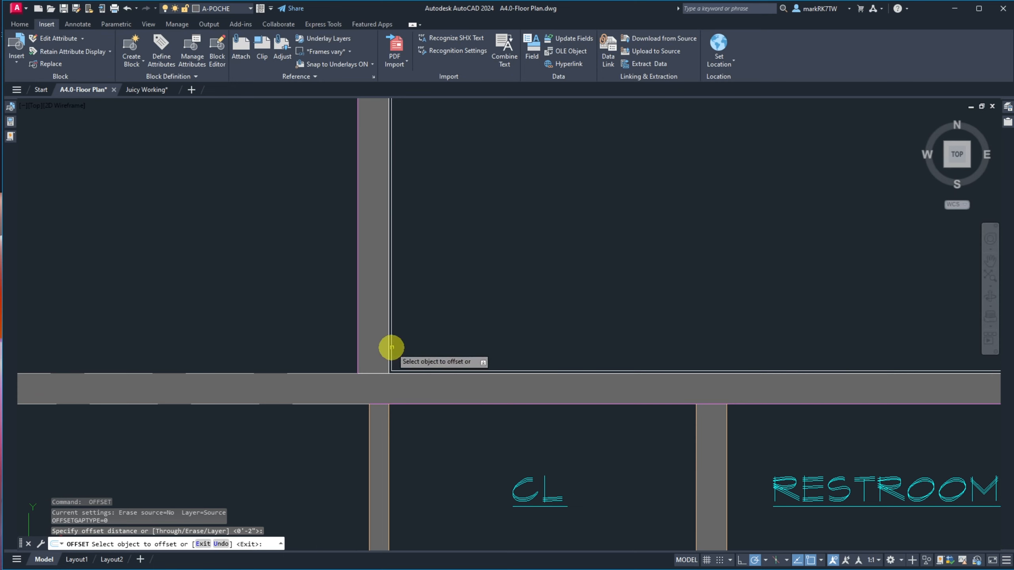
{"action": "left_click", "coordinate": [391, 346]}
{"action": "left_click", "coordinate": [533, 333]}
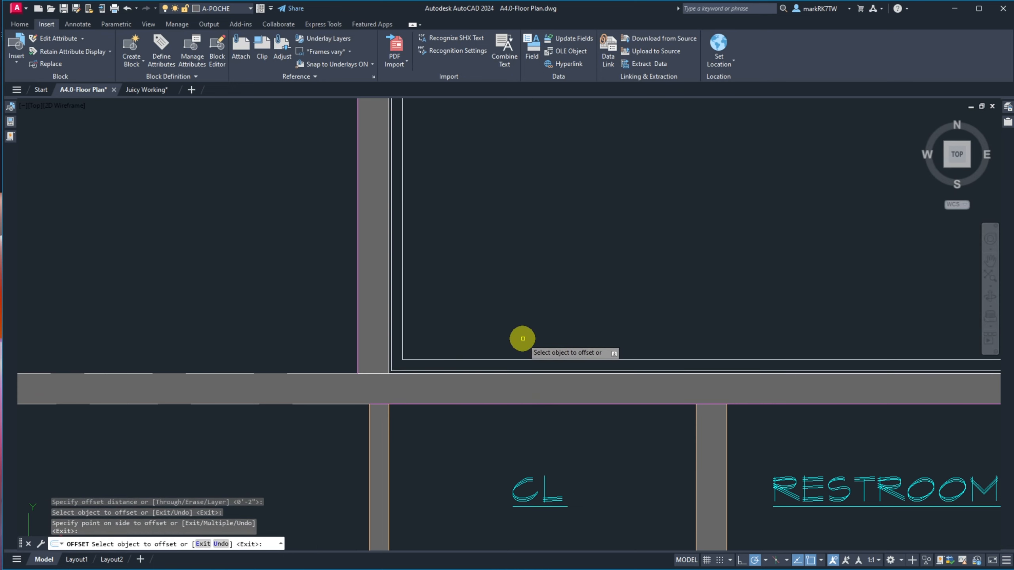
{"action": "key", "text": "Return"}
Explode the 2" offset polyline around the building into separate lines.
{"action": "type", "text": "x"}
{"action": "key", "text": "Return"}
{"action": "left_click", "coordinate": [520, 342]}
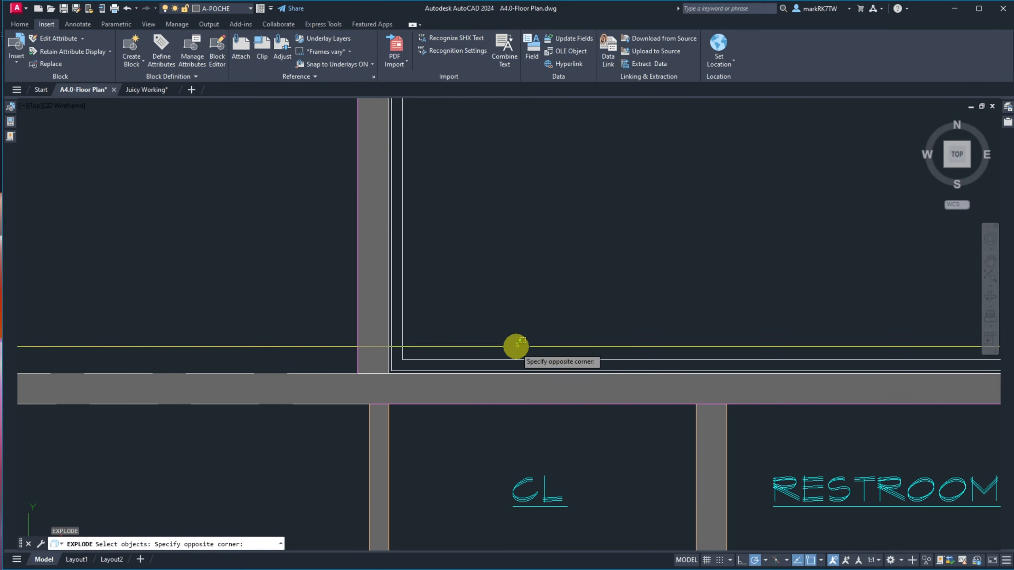
{"action": "left_click", "coordinate": [500, 362]}
{"action": "scroll", "coordinate": [526, 312], "scroll_direction": "down", "scroll_amount": 8}
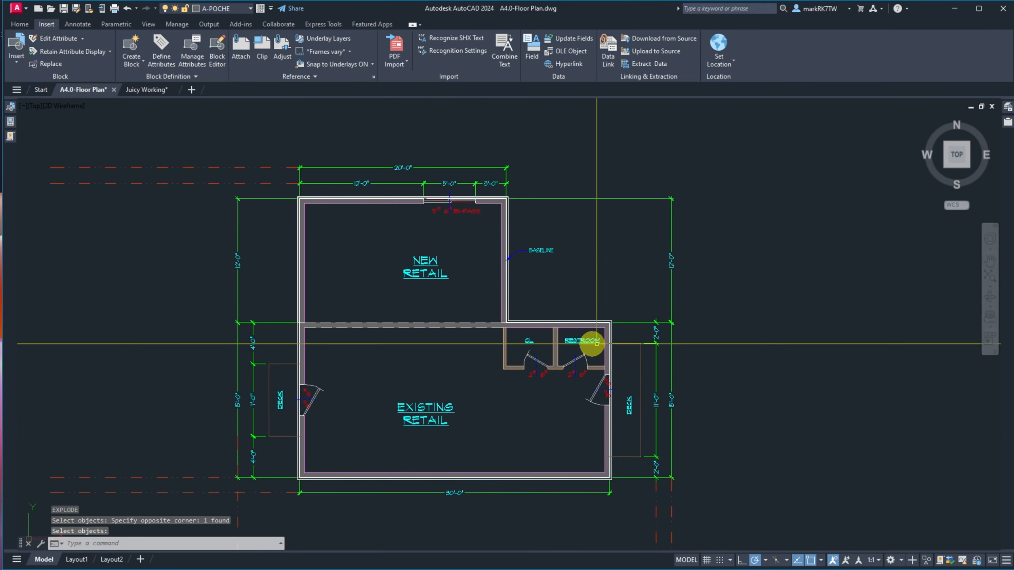
Erase the exploded 2" offset lines along the closet and restroom's north side and the Existing Retail's east and south sides.
{"action": "scroll", "coordinate": [595, 343], "scroll_direction": "up", "scroll_amount": 6}
{"action": "type", "text": "e"}
{"action": "key", "text": "Return"}
{"action": "left_click", "coordinate": [465, 242]}
{"action": "left_click", "coordinate": [455, 200]}
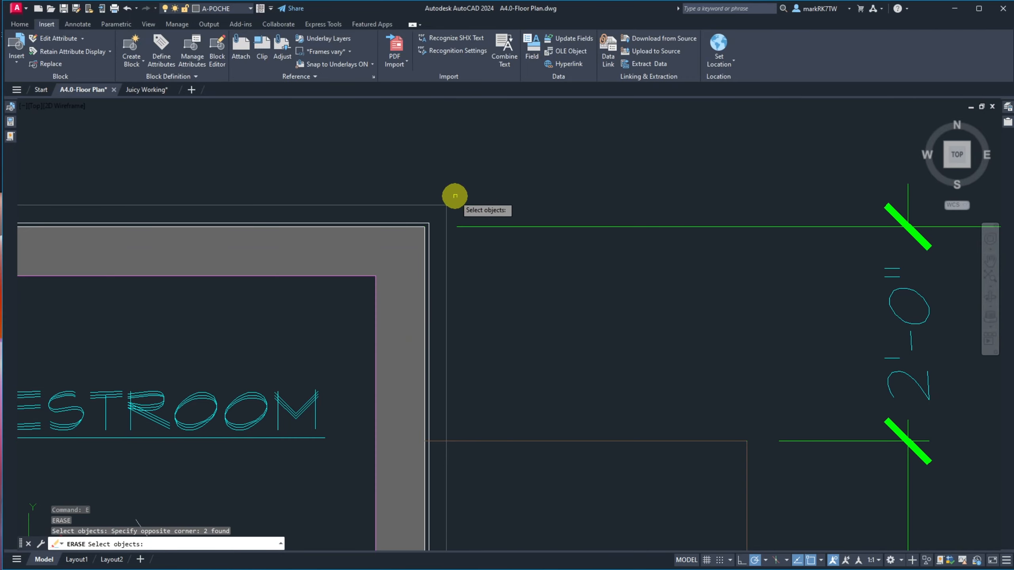
{"action": "scroll", "coordinate": [453, 204], "scroll_direction": "down", "scroll_amount": 5}
{"action": "scroll", "coordinate": [453, 471], "scroll_direction": "up", "scroll_amount": 6}
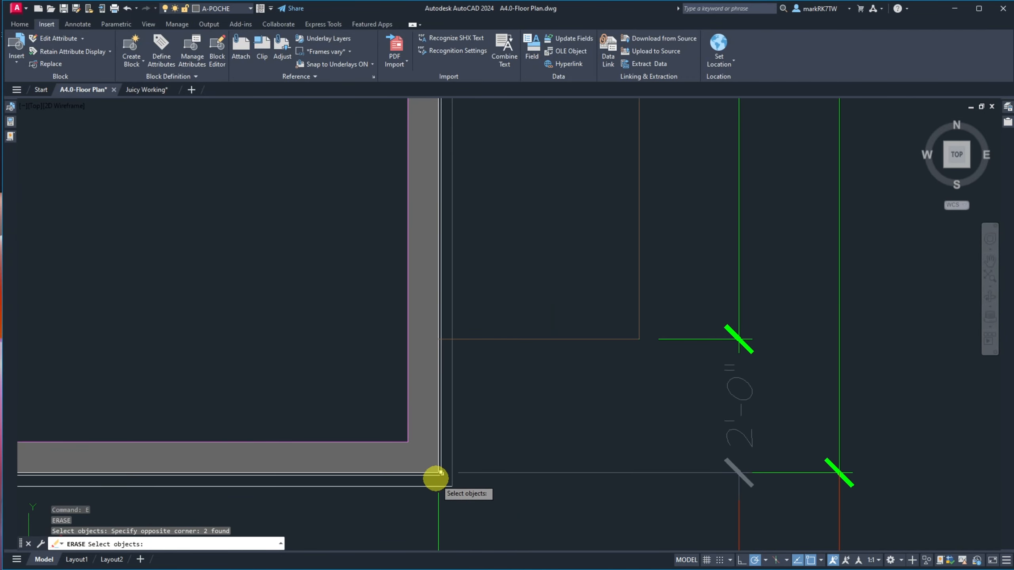
{"action": "scroll", "coordinate": [554, 373], "scroll_direction": "down", "scroll_amount": 5}
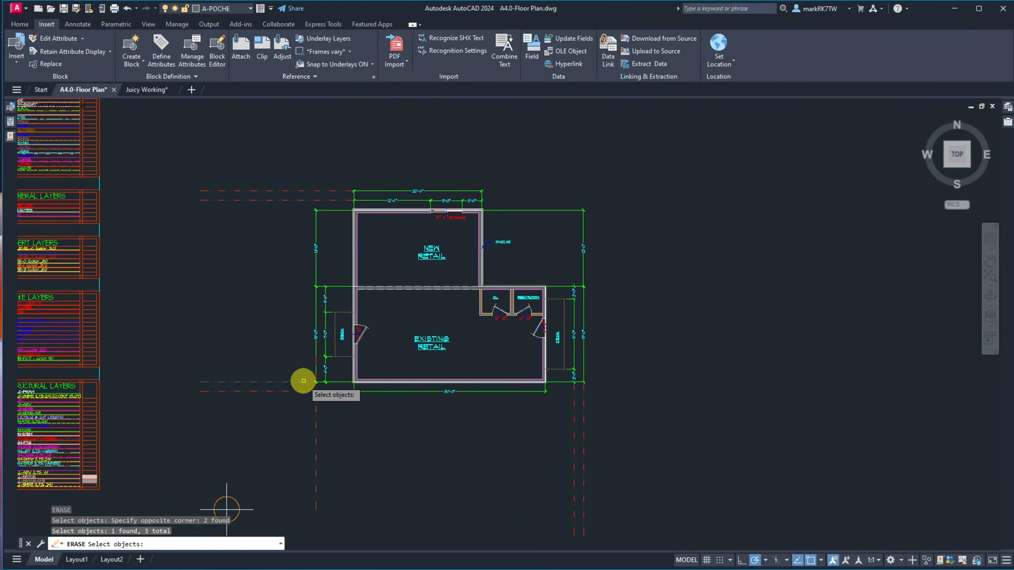
{"action": "scroll", "coordinate": [315, 381], "scroll_direction": "up", "scroll_amount": 8}
{"action": "scroll", "coordinate": [425, 335], "scroll_direction": "down", "scroll_amount": 6}
{"action": "key", "text": "Return"}
{"action": "scroll", "coordinate": [399, 235], "scroll_direction": "up", "scroll_amount": 4}
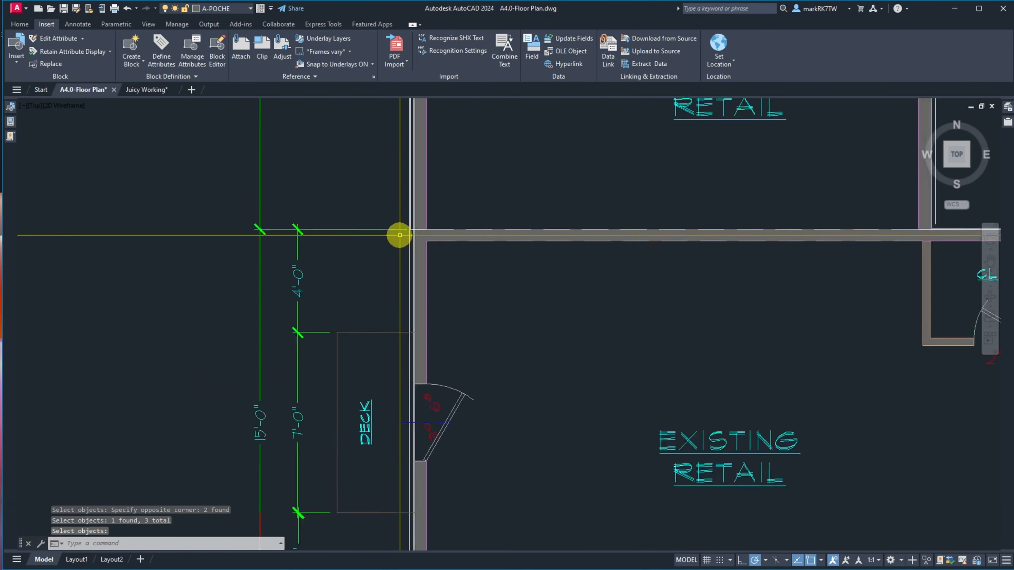
Erase the shorter, inner duplicate vertical line outside the New Retail room's west wall.
{"action": "scroll", "coordinate": [399, 234], "scroll_direction": "up", "scroll_amount": 8}
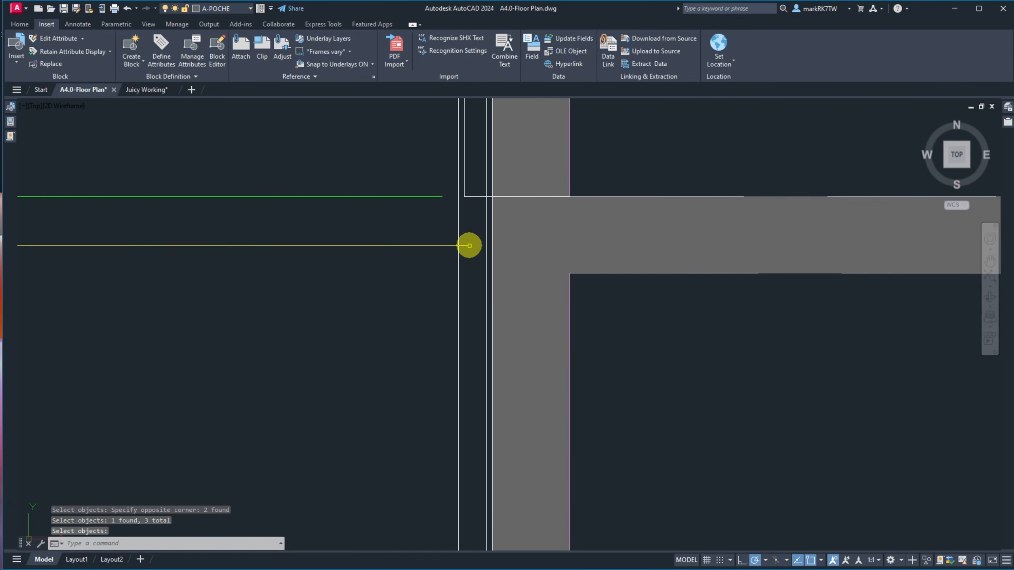
{"action": "type", "text": "e"}
{"action": "key", "text": "Return"}
{"action": "left_click", "coordinate": [464, 186]}
{"action": "key", "text": "Return"}
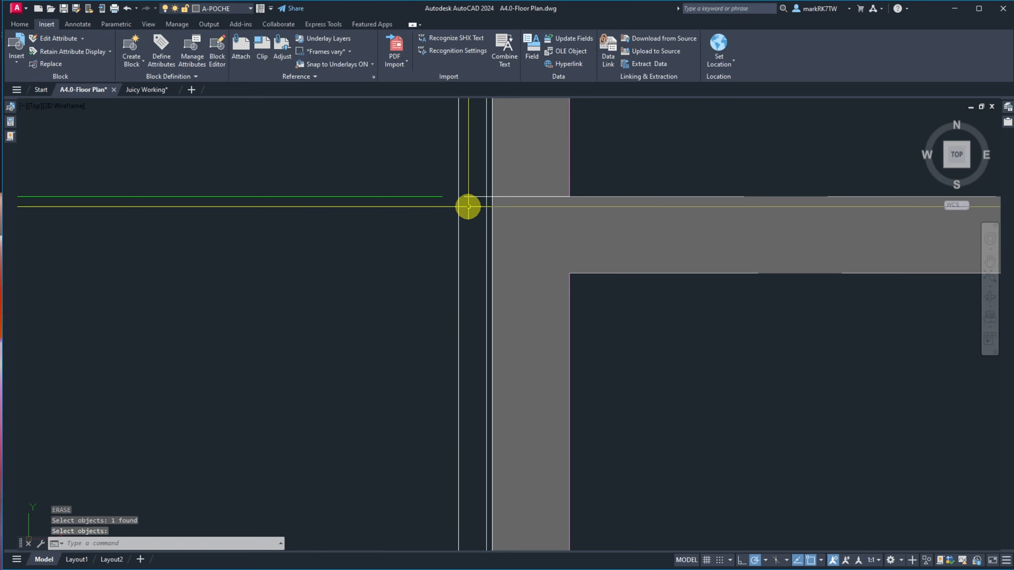
Chamfer the outer west vertical line with the short horizontal line at the New Retail wall junction into a square corner.
{"action": "type", "text": "c"}
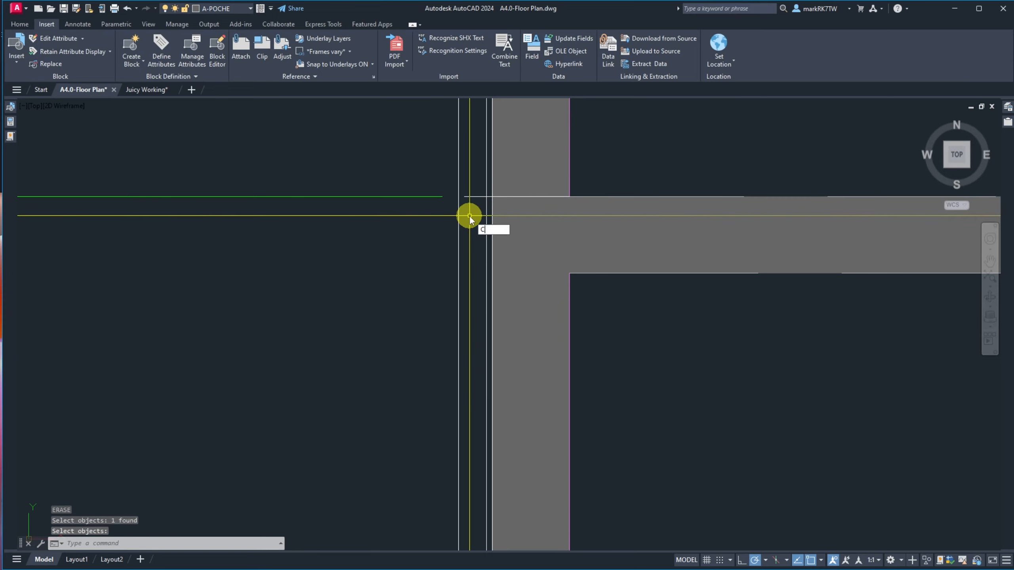
{"action": "type", "text": "ha"}
{"action": "key", "text": "Return"}
{"action": "left_click", "coordinate": [459, 162]}
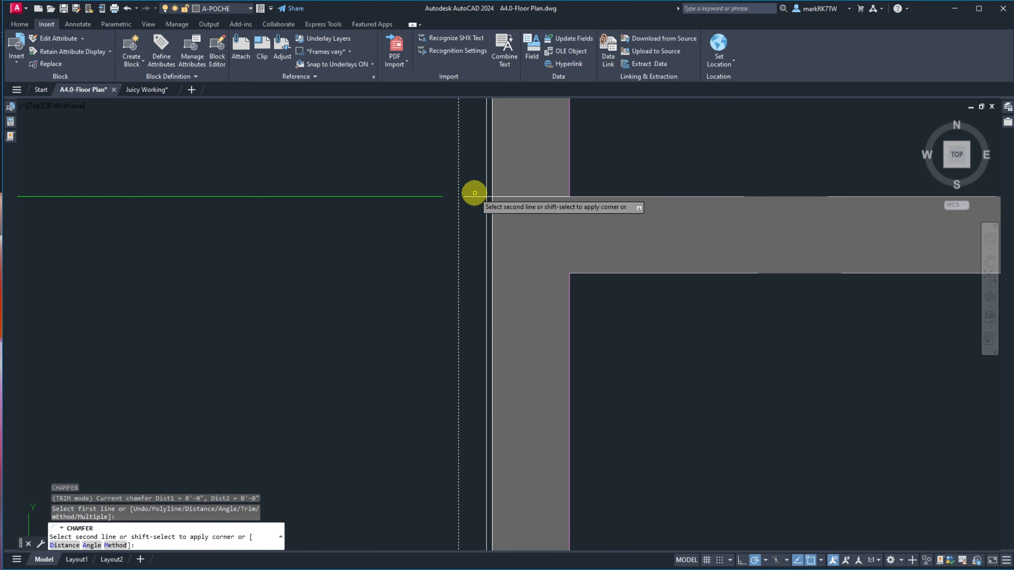
{"action": "left_click", "coordinate": [473, 196]}
{"action": "scroll", "coordinate": [439, 324], "scroll_direction": "down", "scroll_amount": 10}
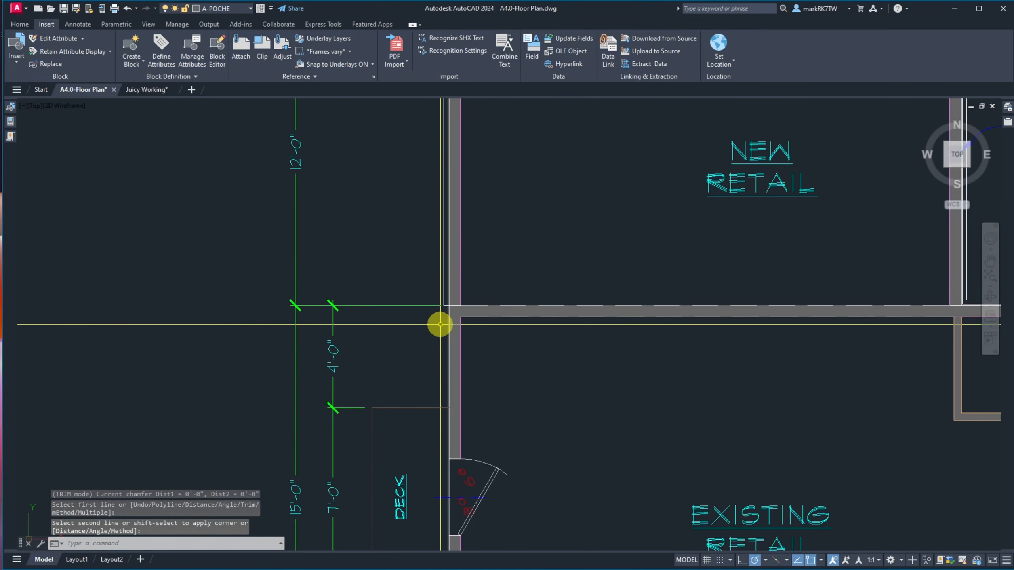
Erase the duplicate horizontal line just inside the outer offset line along the New Retail room's north wall.
{"action": "scroll", "coordinate": [434, 179], "scroll_direction": "up", "scroll_amount": 6}
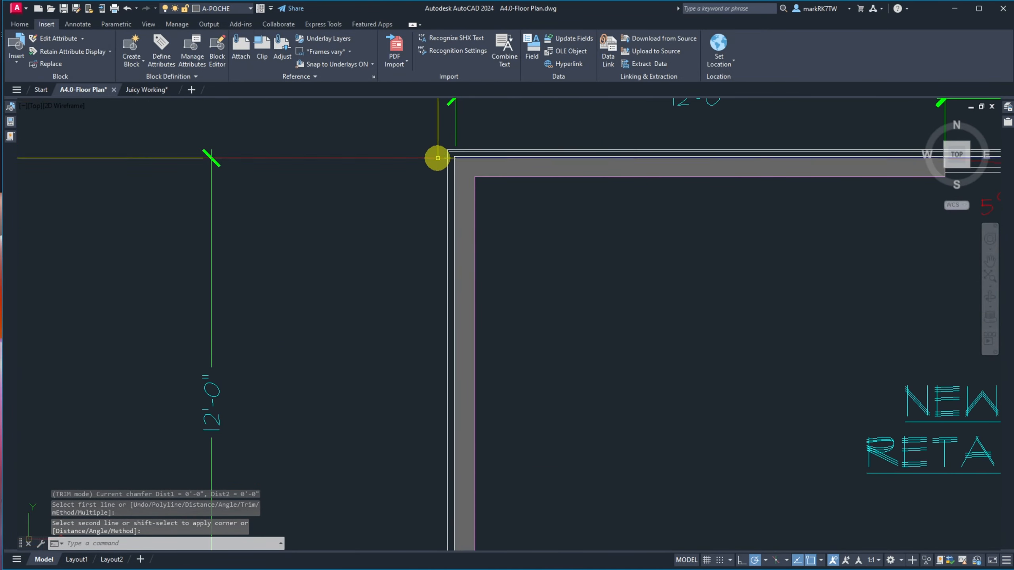
{"action": "scroll", "coordinate": [475, 160], "scroll_direction": "up", "scroll_amount": 3}
{"action": "type", "text": "e"}
{"action": "key", "text": "Return"}
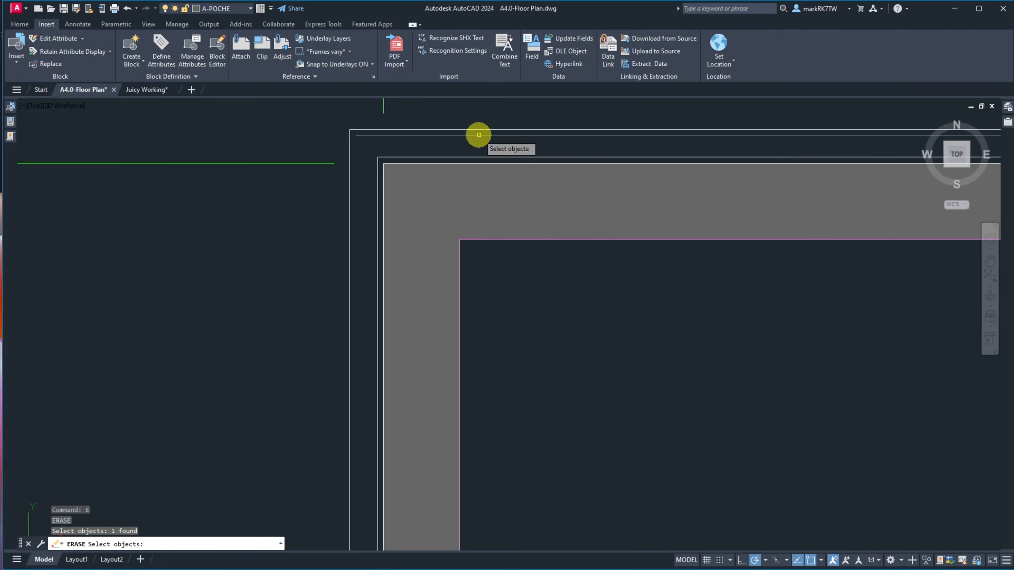
{"action": "scroll", "coordinate": [414, 185], "scroll_direction": "down", "scroll_amount": 5}
{"action": "scroll", "coordinate": [852, 205], "scroll_direction": "up", "scroll_amount": 6}
{"action": "scroll", "coordinate": [869, 226], "scroll_direction": "down", "scroll_amount": 3}
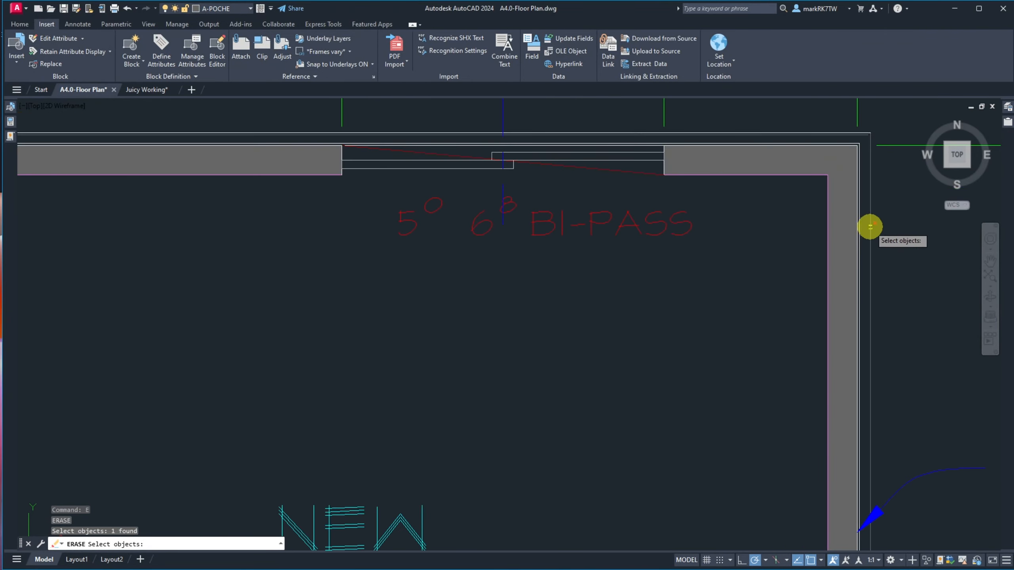
{"action": "scroll", "coordinate": [883, 152], "scroll_direction": "up", "scroll_amount": 5}
{"action": "key", "text": "Return"}
{"action": "scroll", "coordinate": [866, 240], "scroll_direction": "down", "scroll_amount": 5}
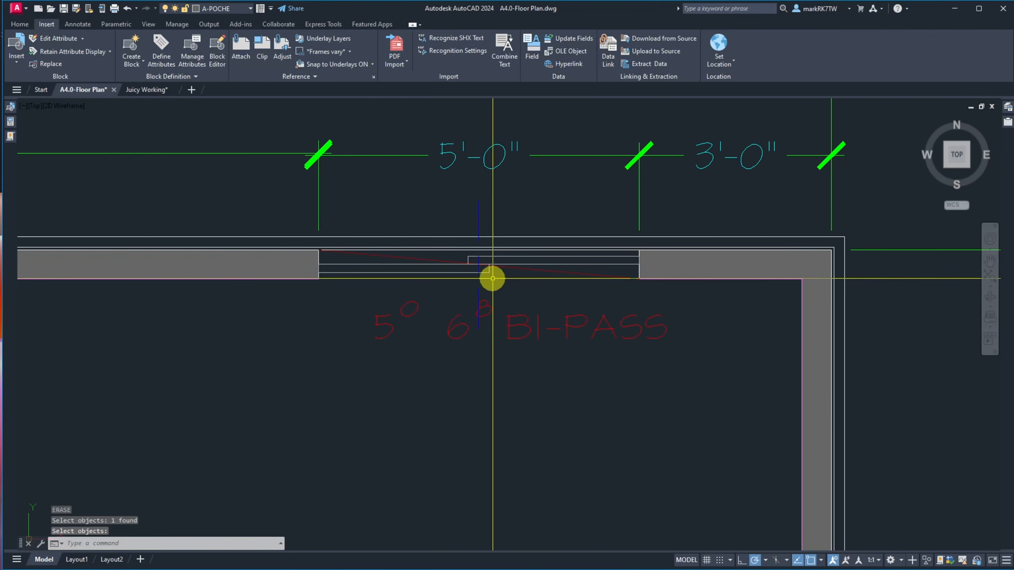
Offset the outermost lines along the New Retail room's west, north and east walls outward by 0.75".
{"action": "scroll", "coordinate": [291, 289], "scroll_direction": "down", "scroll_amount": 2}
{"action": "scroll", "coordinate": [195, 295], "scroll_direction": "up", "scroll_amount": 4}
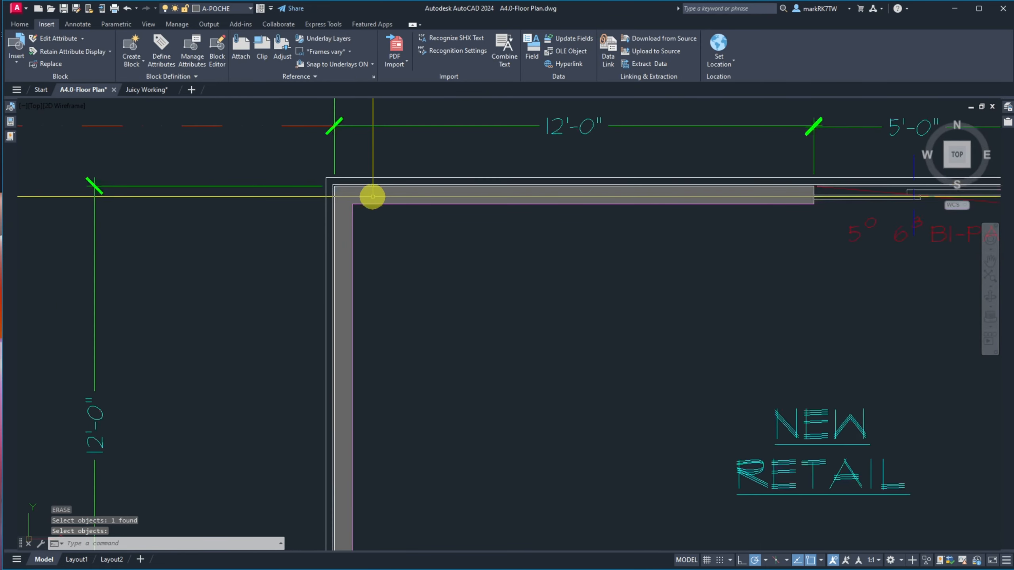
{"action": "scroll", "coordinate": [373, 240], "scroll_direction": "down", "scroll_amount": 4}
{"action": "type", "text": "o"}
{"action": "key", "text": "Return"}
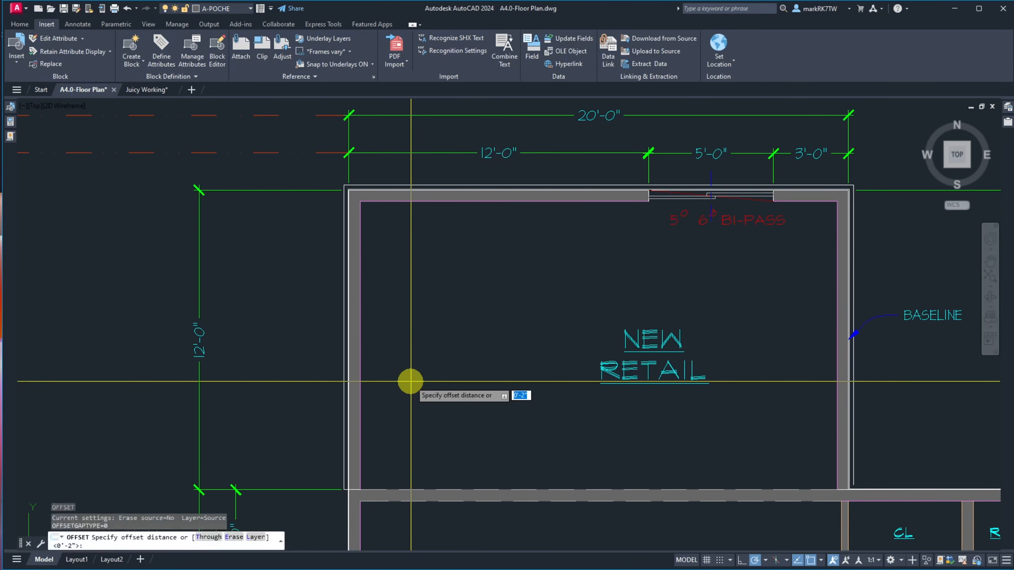
{"action": "type", "text": ".7"}
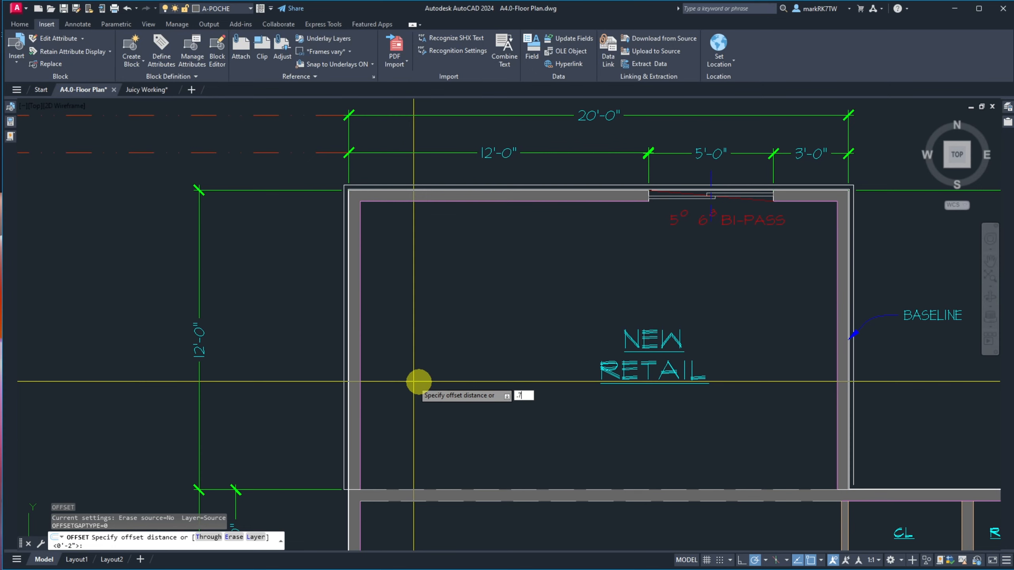
{"action": "type", "text": "5"}
{"action": "key", "text": "Return"}
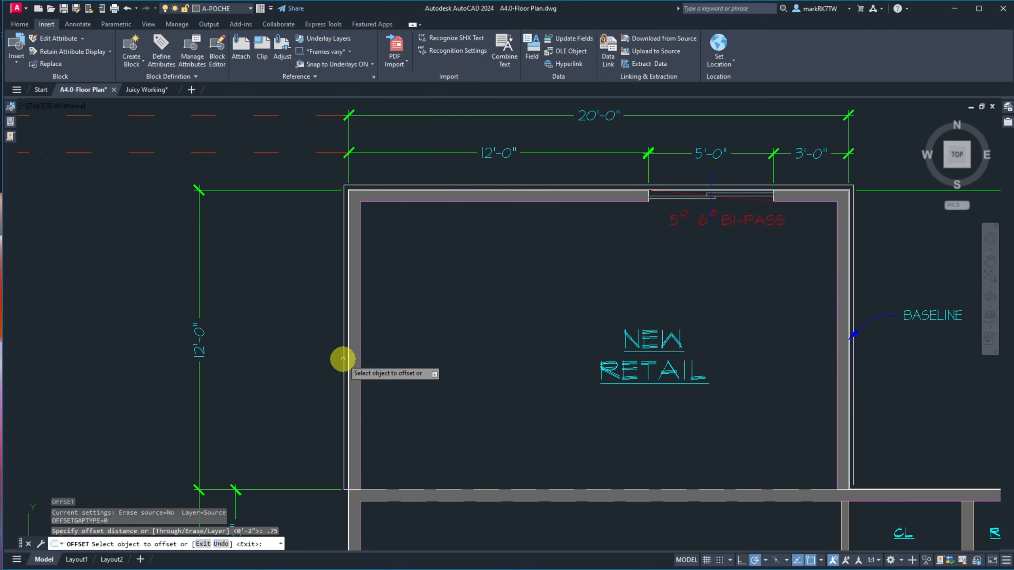
{"action": "left_click", "coordinate": [342, 359]}
{"action": "left_click", "coordinate": [389, 220]}
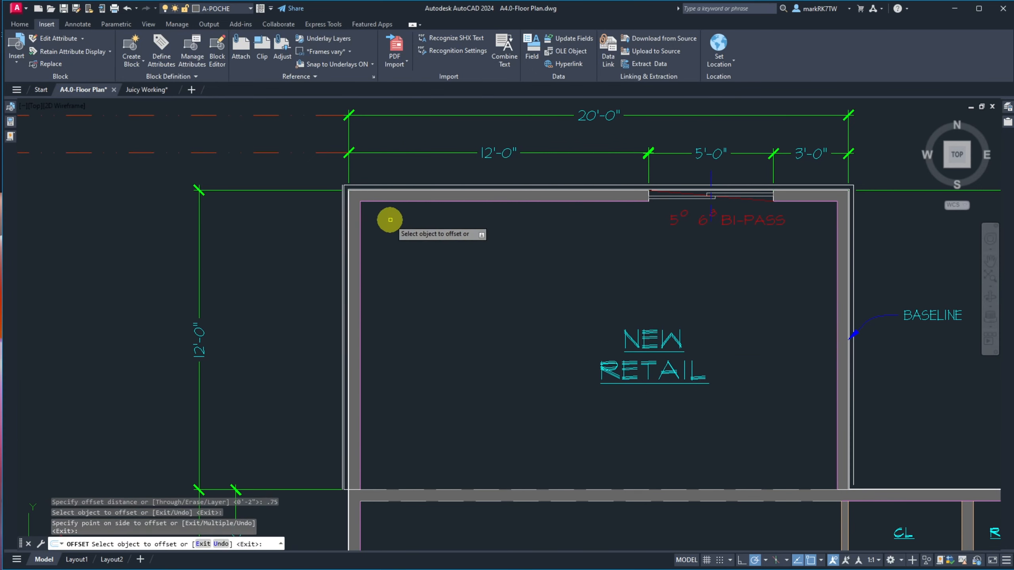
{"action": "left_click", "coordinate": [382, 185]}
{"action": "left_click", "coordinate": [385, 170]}
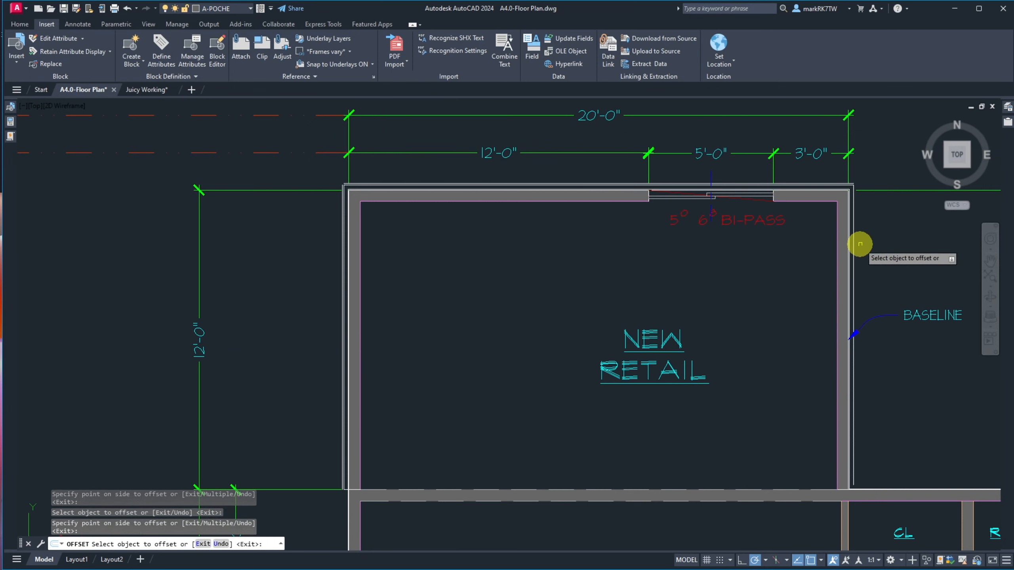
{"action": "key", "text": "Return"}
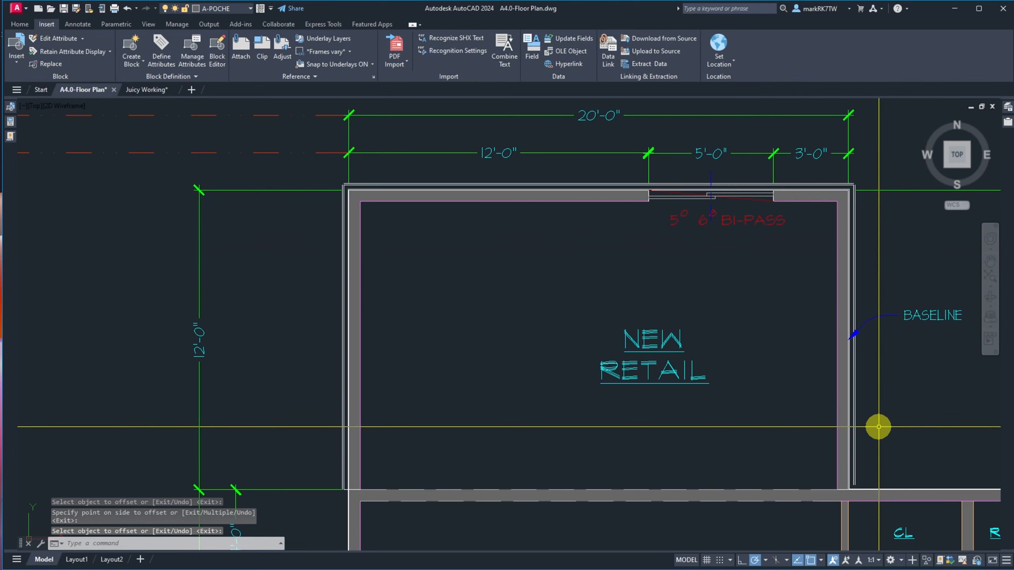
Chamfer the outermost east and north offset lines into a square corner at the New Retail room's northeast corner.
{"action": "type", "text": "cha"}
{"action": "key", "text": "Return"}
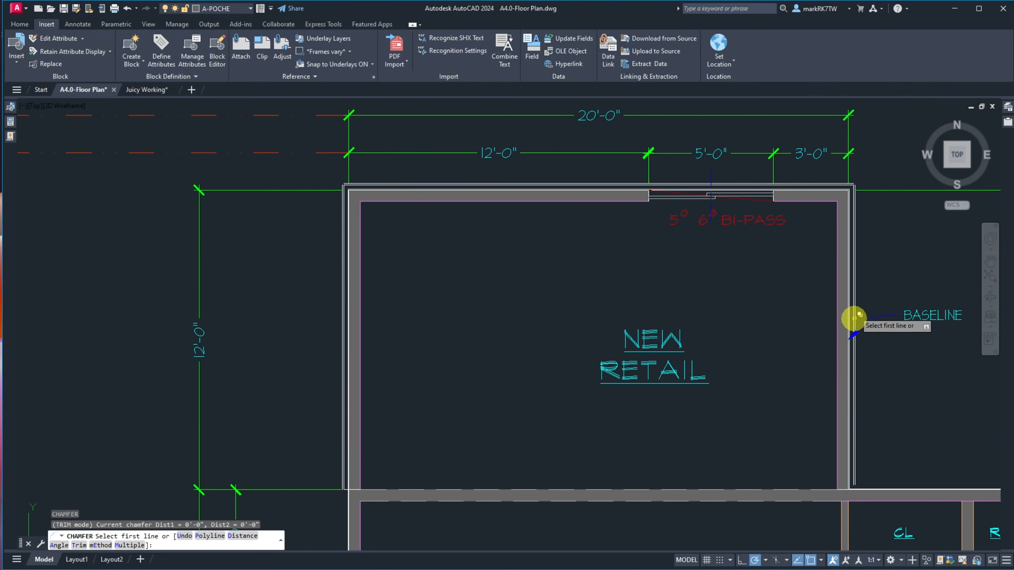
{"action": "scroll", "coordinate": [861, 149], "scroll_direction": "up", "scroll_amount": 5}
{"action": "scroll", "coordinate": [851, 306], "scroll_direction": "up", "scroll_amount": 6}
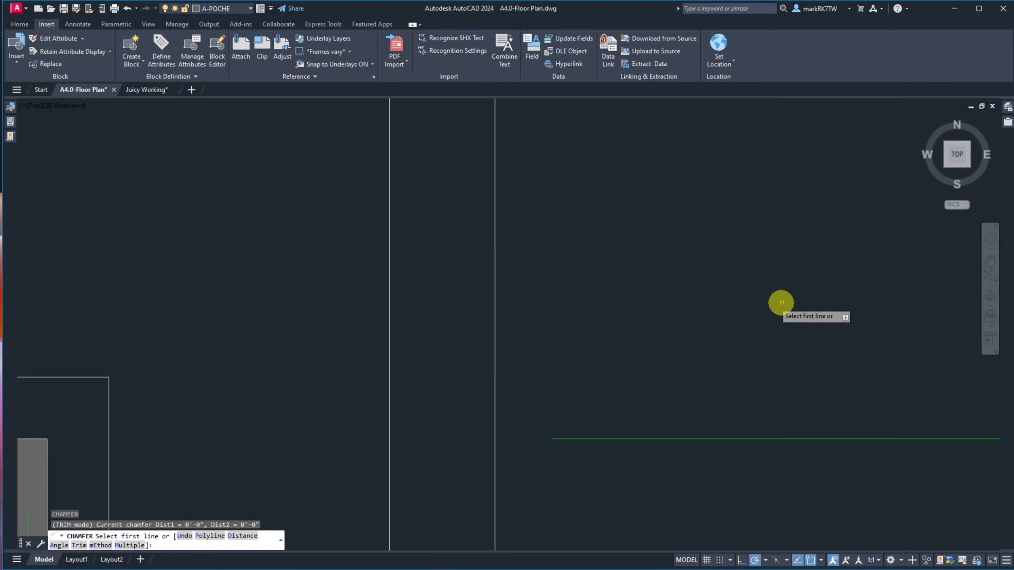
{"action": "scroll", "coordinate": [651, 339], "scroll_direction": "down", "scroll_amount": 4}
{"action": "left_click", "coordinate": [628, 315]}
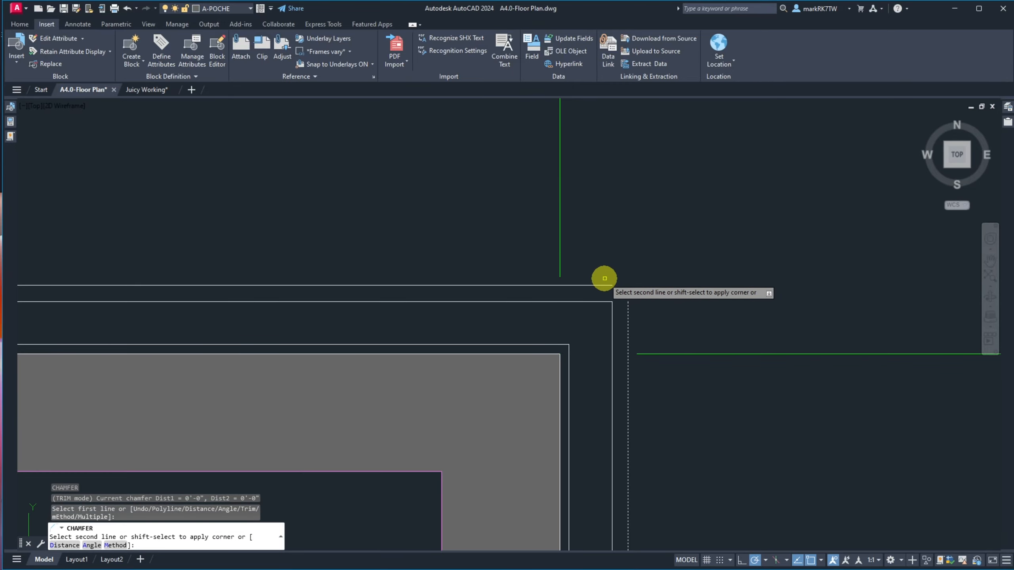
{"action": "left_click", "coordinate": [604, 285]}
Chamfer the outermost north and west offset lines into a square corner at the New Retail room's northwest corner.
{"action": "scroll", "coordinate": [746, 265], "scroll_direction": "down", "scroll_amount": 6}
{"action": "scroll", "coordinate": [226, 285], "scroll_direction": "up", "scroll_amount": 8}
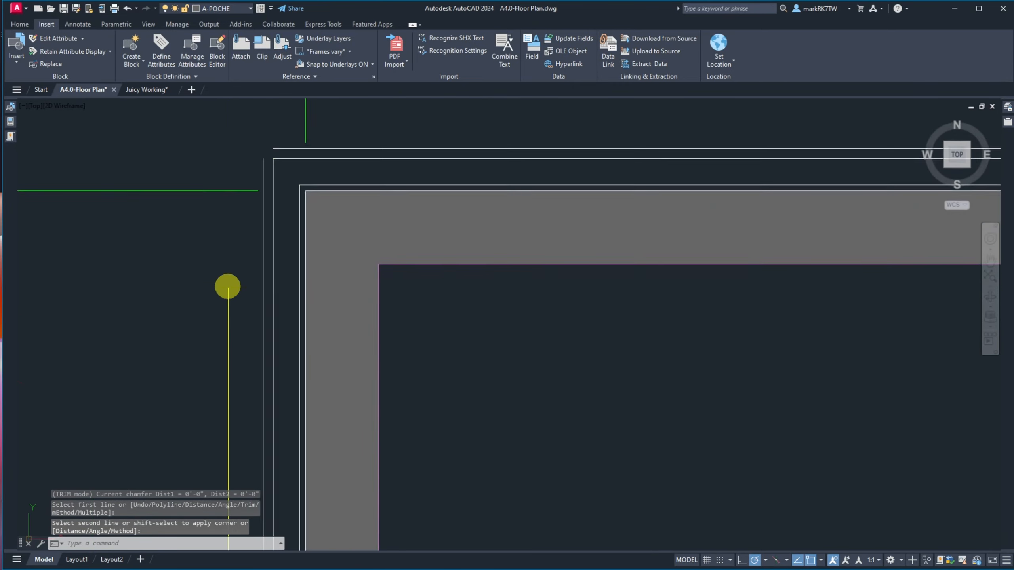
{"action": "scroll", "coordinate": [313, 199], "scroll_direction": "down", "scroll_amount": 6}
{"action": "scroll", "coordinate": [344, 181], "scroll_direction": "up", "scroll_amount": 6}
{"action": "key", "text": "Return"}
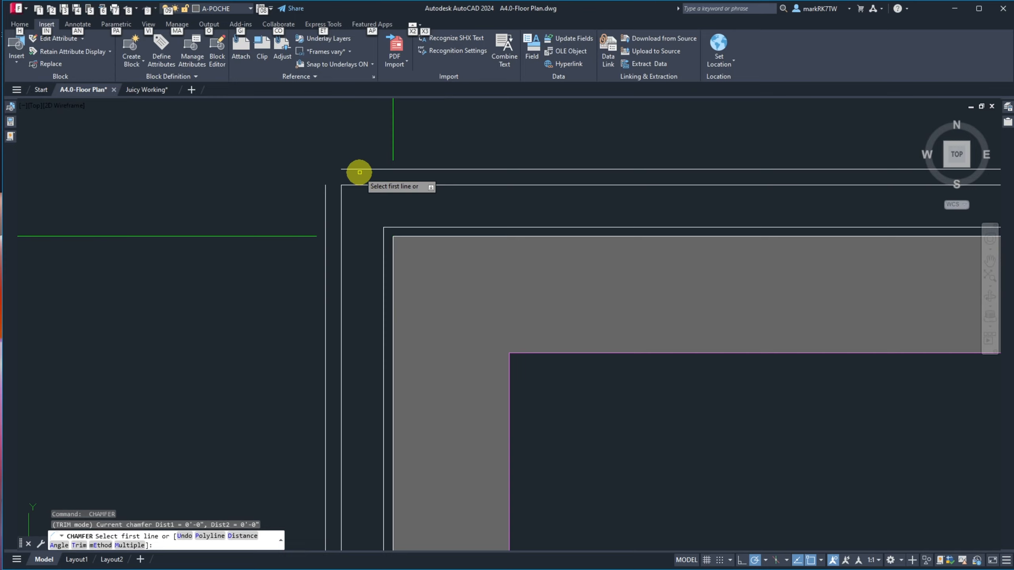
{"action": "left_click", "coordinate": [354, 168]}
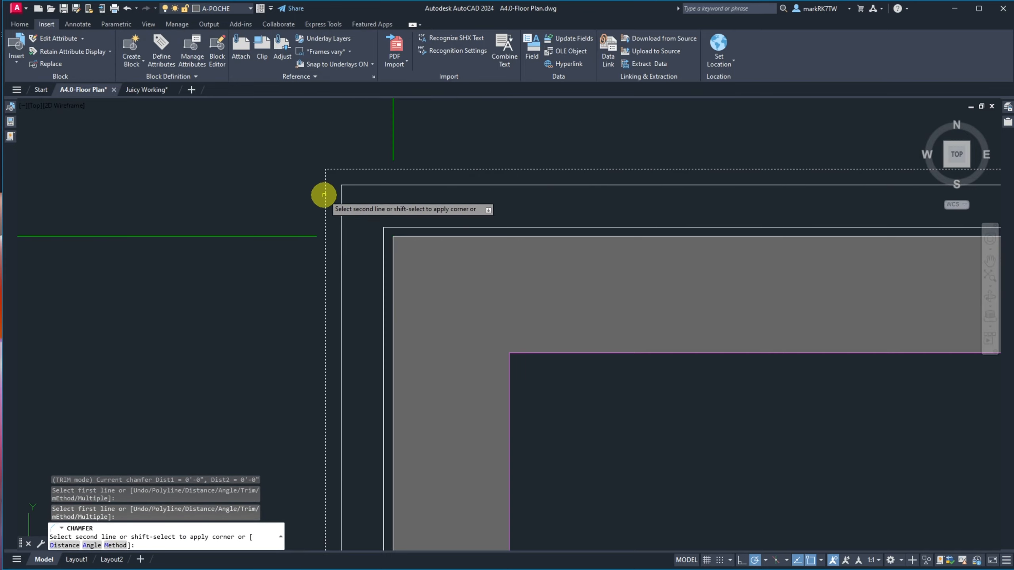
{"action": "scroll", "coordinate": [304, 154], "scroll_direction": "down", "scroll_amount": 8}
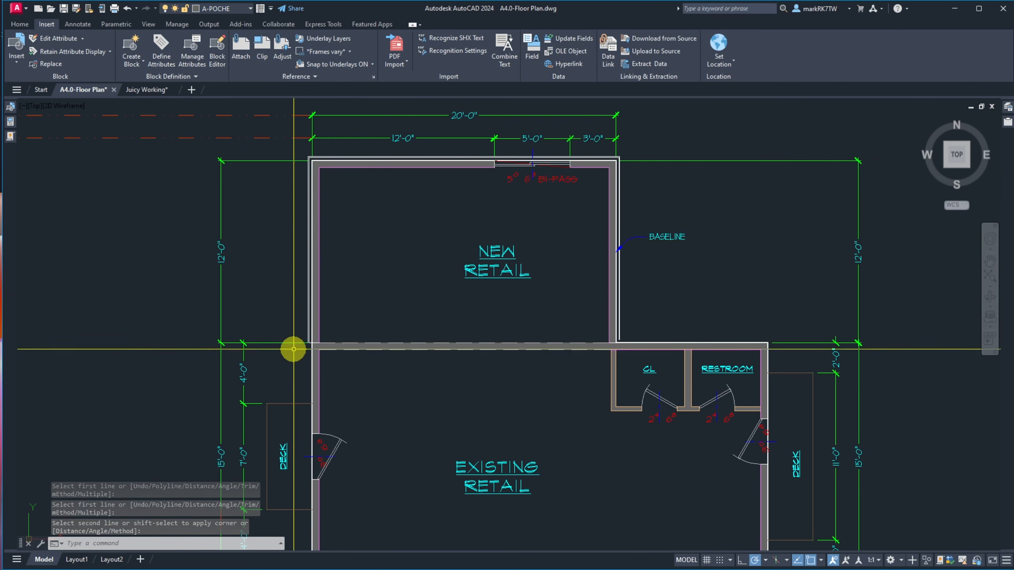
Offset the outermost vertical line along the New Retail room's west wall outward by 1".
{"action": "scroll", "coordinate": [292, 351], "scroll_direction": "up", "scroll_amount": 10}
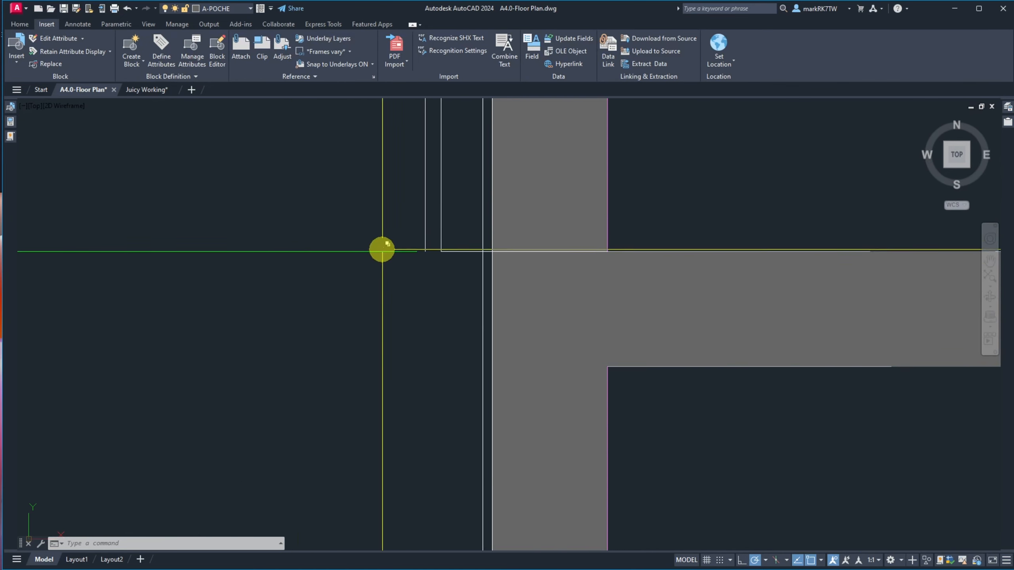
{"action": "type", "text": "o"}
{"action": "key", "text": "Return"}
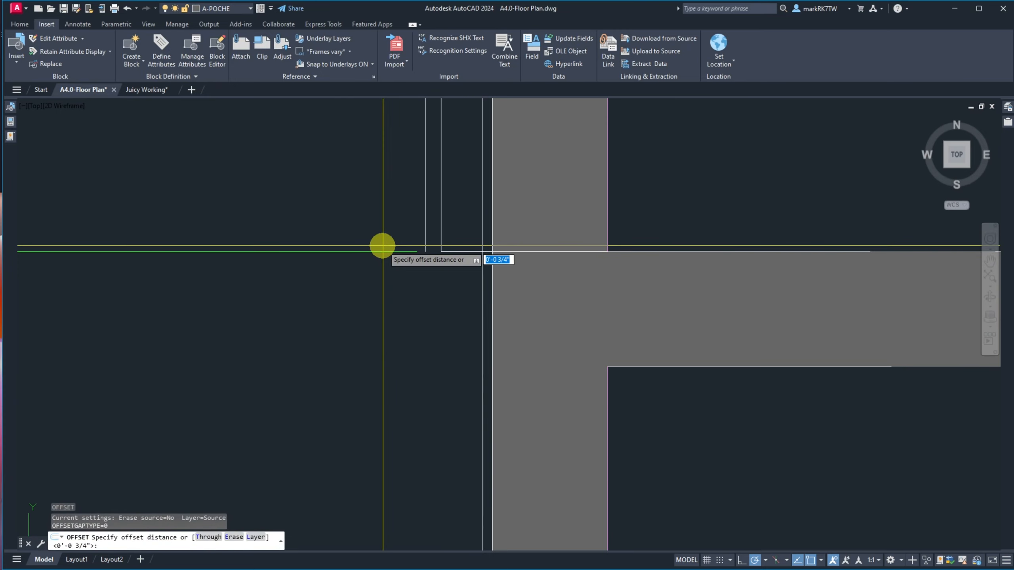
{"action": "type", "text": "1"}
{"action": "key", "text": "Return"}
{"action": "left_click", "coordinate": [425, 228]}
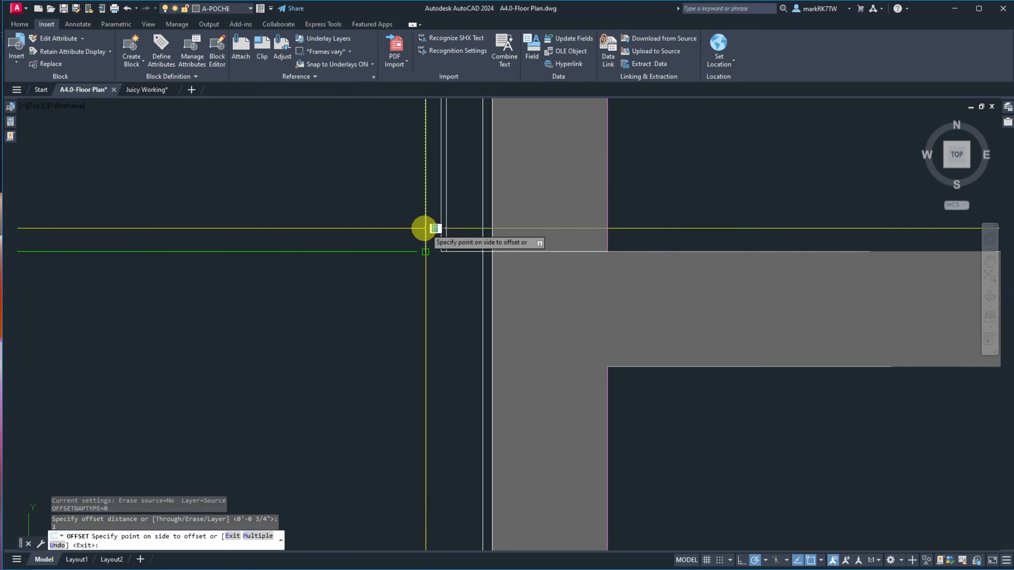
{"action": "left_click", "coordinate": [375, 233]}
{"action": "key", "text": "Return"}
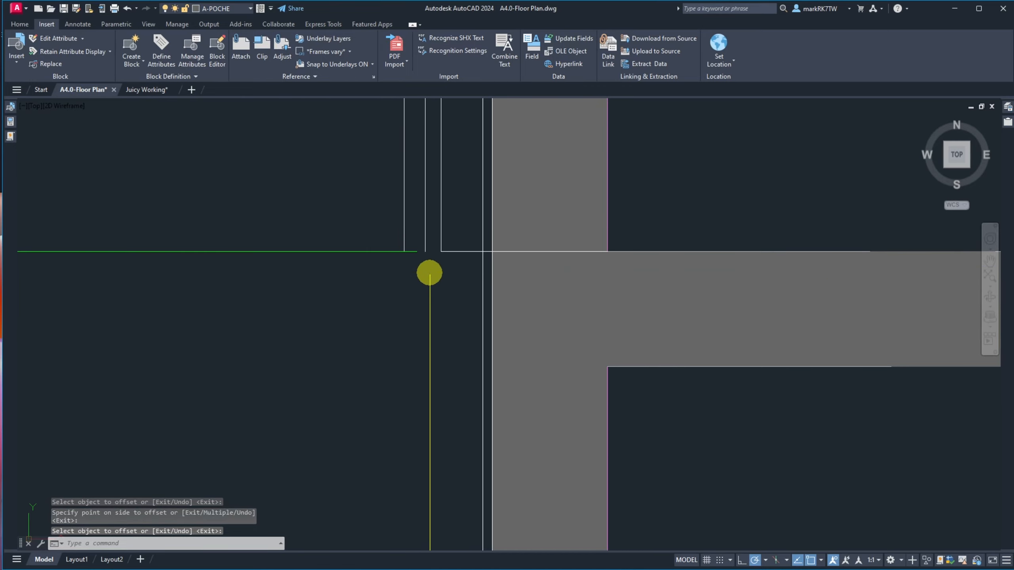
Stretch the west-side dimension origin at the New Retail wall junction to the south end of the new outermost west line.
{"action": "left_click", "coordinate": [363, 266]}
{"action": "left_click", "coordinate": [346, 242]}
{"action": "left_click", "coordinate": [492, 251]}
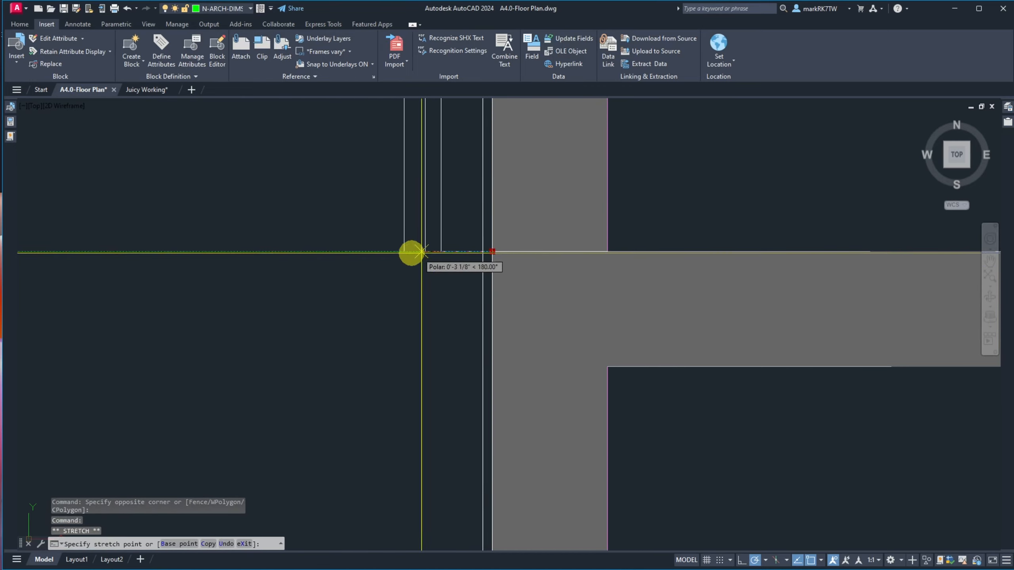
{"action": "left_click", "coordinate": [404, 251]}
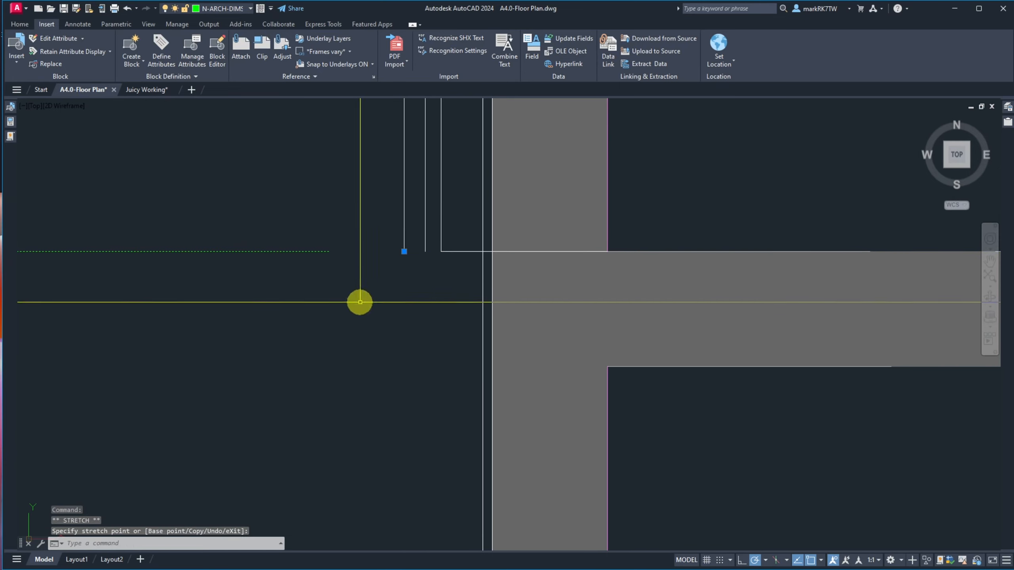
{"action": "key", "text": "Escape"}
Chamfer the short horizontal line at the wall junction with the outermost west line into a square corner.
{"action": "type", "text": "c"}
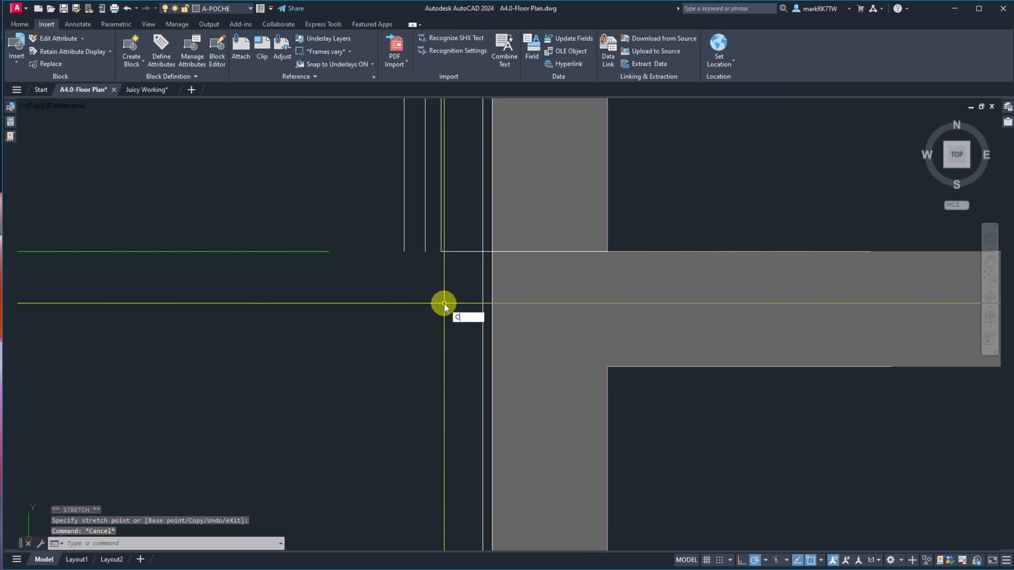
{"action": "type", "text": "ha"}
{"action": "key", "text": "Return"}
{"action": "left_click", "coordinate": [455, 252]}
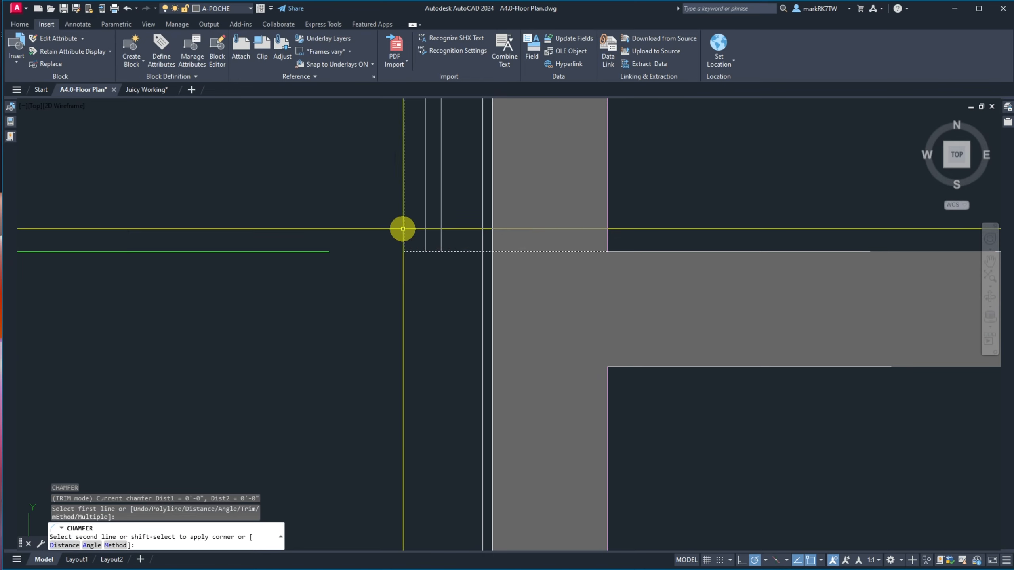
{"action": "left_click", "coordinate": [403, 228]}
Assign the innermost of the three outer west lines to layer A-INSUL and set its linetype scale to 24.
{"action": "scroll", "coordinate": [375, 436], "scroll_direction": "down", "scroll_amount": 6}
{"action": "scroll", "coordinate": [376, 433], "scroll_direction": "up", "scroll_amount": 5}
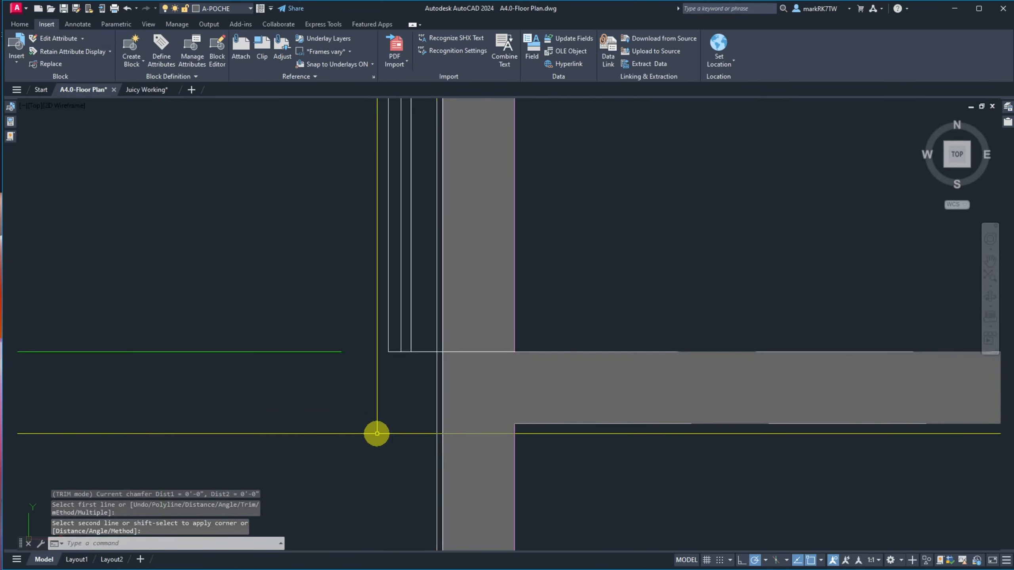
{"action": "left_click", "coordinate": [411, 308]}
{"action": "left_click", "coordinate": [411, 307]}
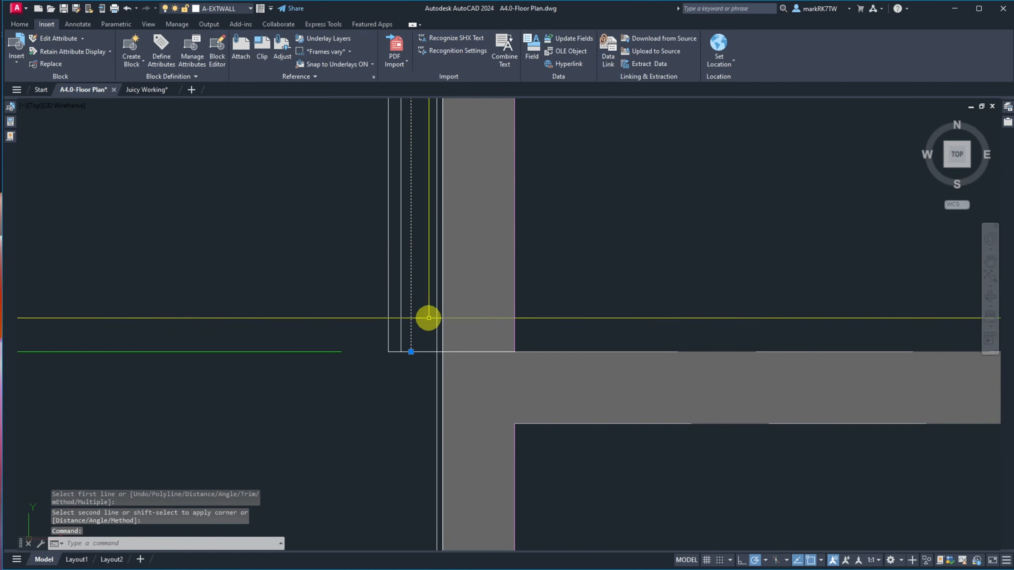
{"action": "left_click", "coordinate": [236, 10]}
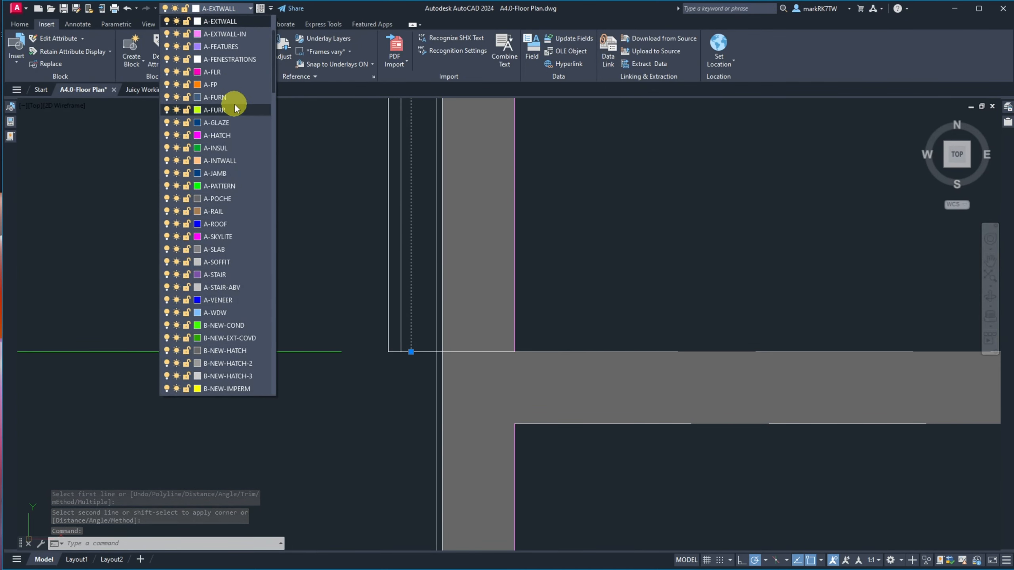
{"action": "left_click", "coordinate": [227, 148]}
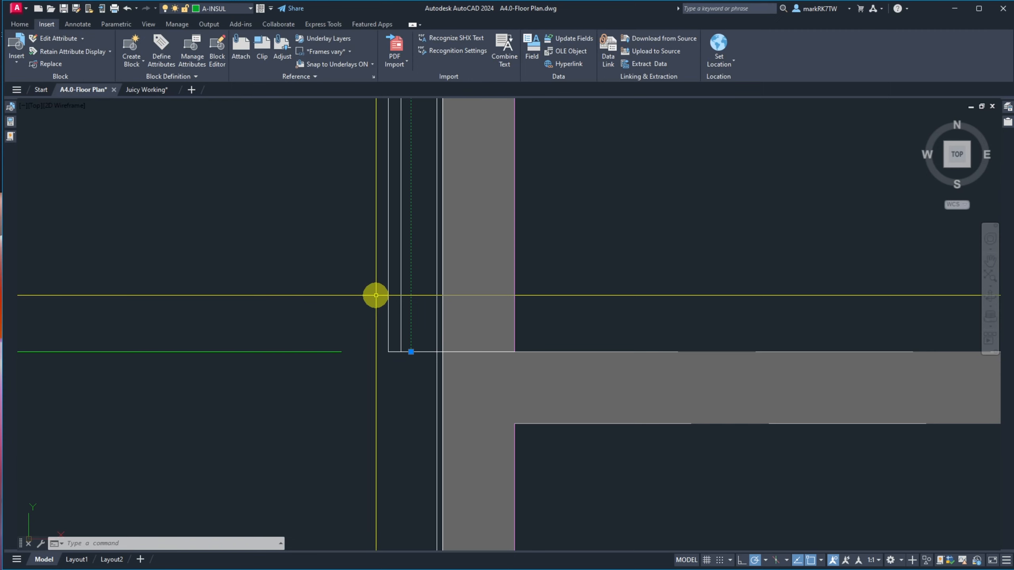
{"action": "left_click", "coordinate": [11, 121]}
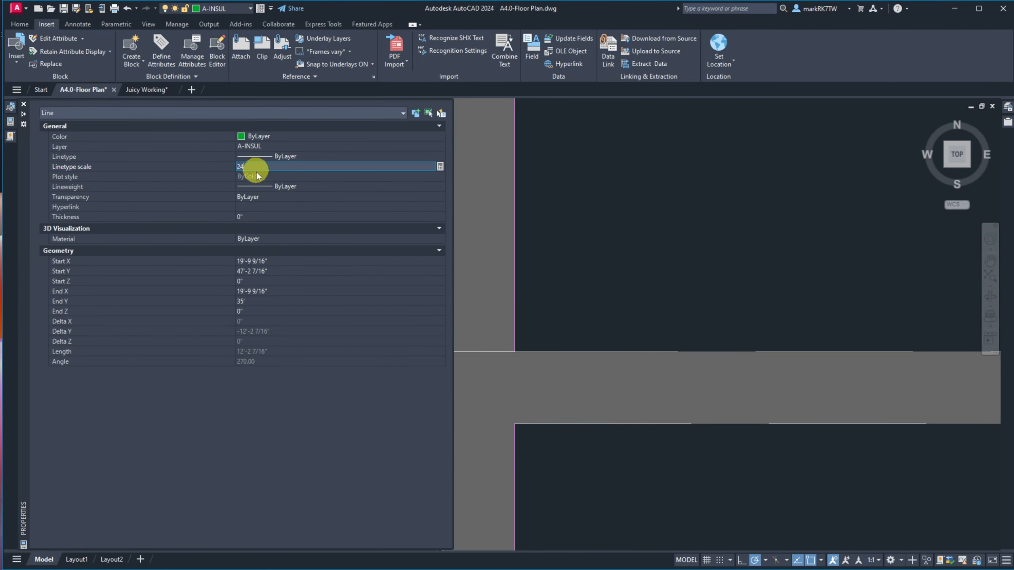
{"action": "key", "text": "Escape"}
{"action": "key", "text": "ctrl+1"}
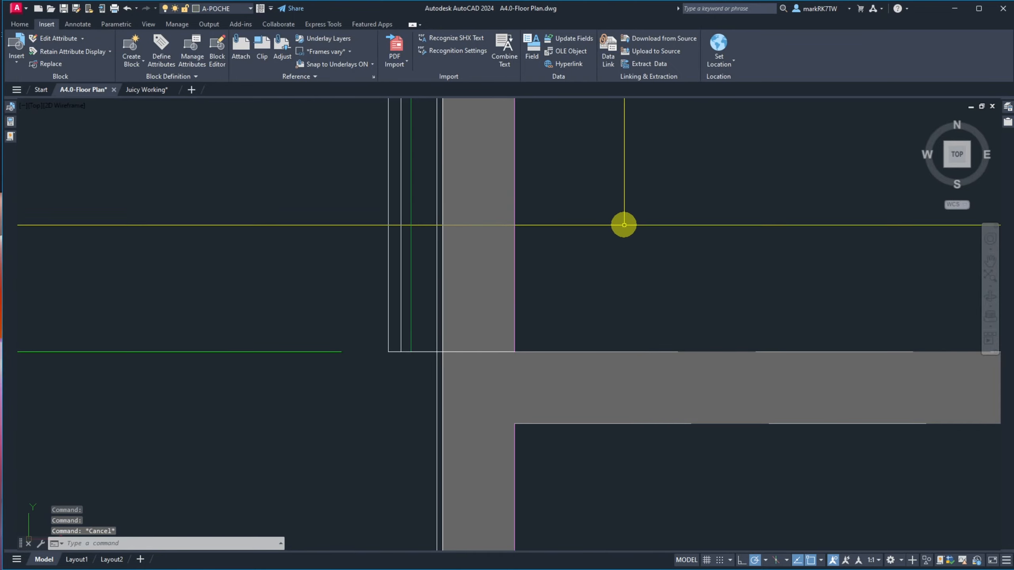
Assign the middle of the three outer west lines to layer A-FURR and set its linetype scale to 24.
{"action": "scroll", "coordinate": [606, 251], "scroll_direction": "down", "scroll_amount": 6}
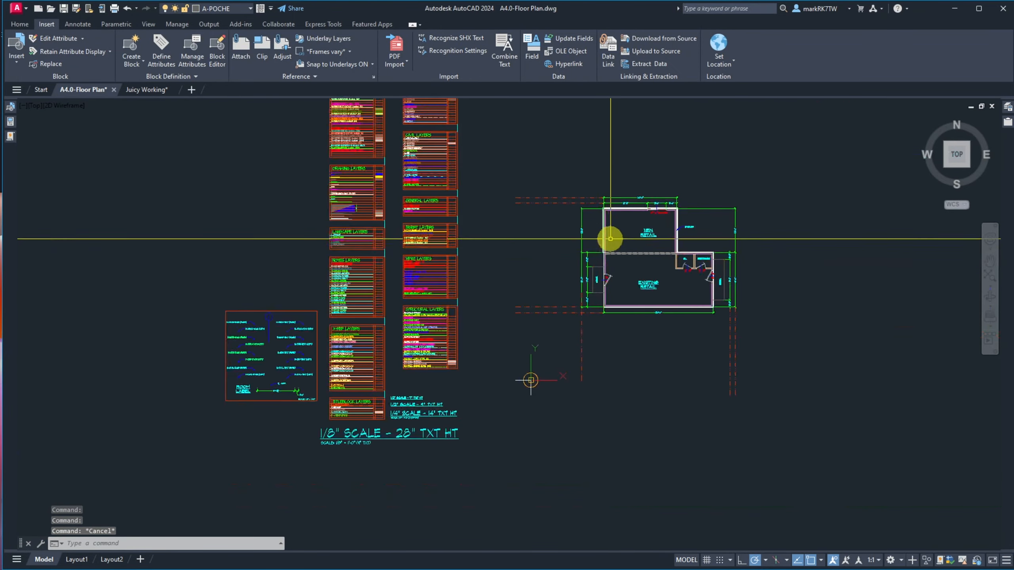
{"action": "scroll", "coordinate": [609, 224], "scroll_direction": "up", "scroll_amount": 6}
{"action": "scroll", "coordinate": [484, 140], "scroll_direction": "down", "scroll_amount": 5}
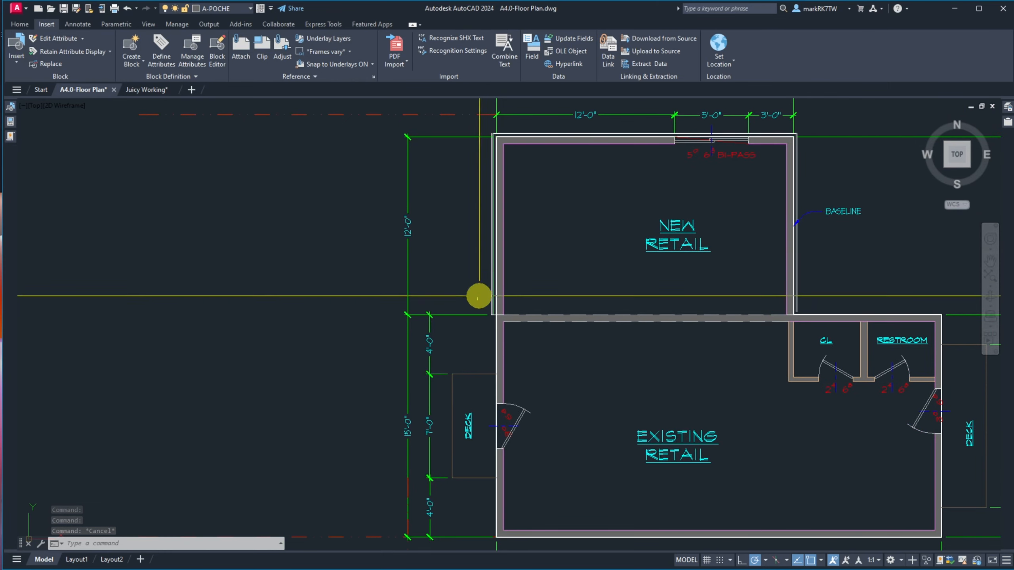
{"action": "scroll", "coordinate": [479, 303], "scroll_direction": "up", "scroll_amount": 8}
{"action": "scroll", "coordinate": [544, 284], "scroll_direction": "up", "scroll_amount": 2}
{"action": "left_click", "coordinate": [584, 326]}
{"action": "left_click", "coordinate": [563, 290]}
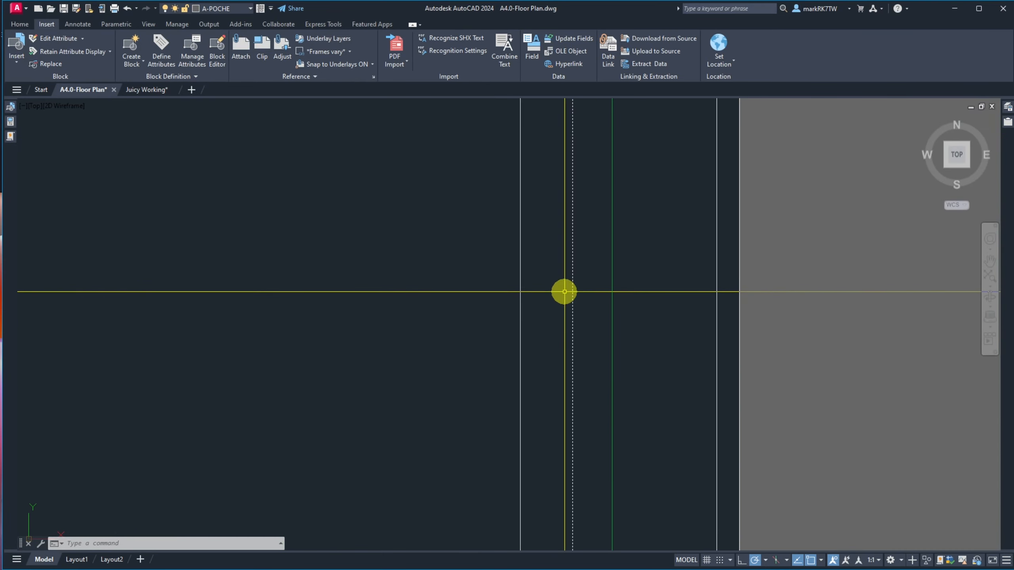
{"action": "left_click", "coordinate": [220, 9]}
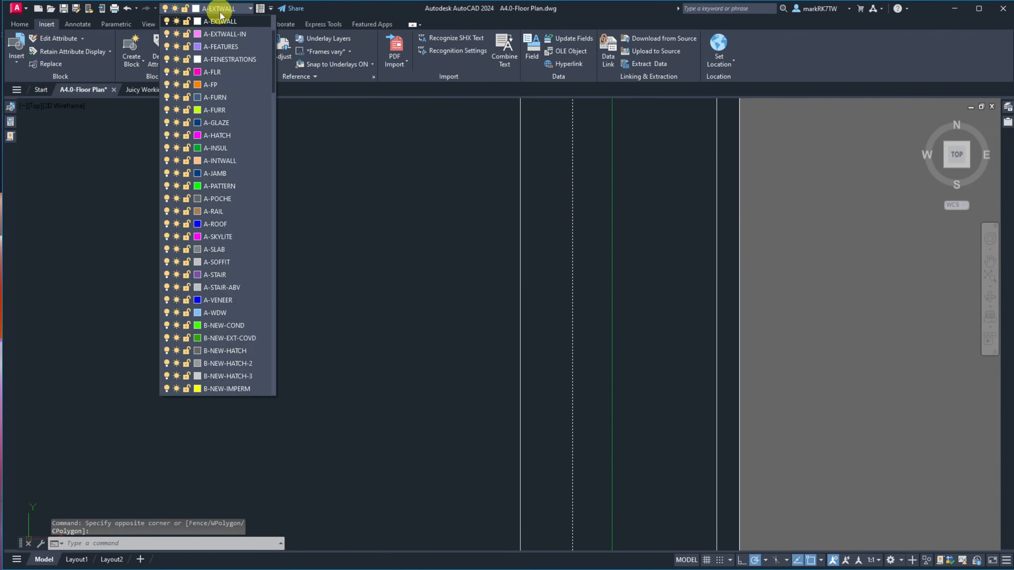
{"action": "left_click", "coordinate": [228, 111]}
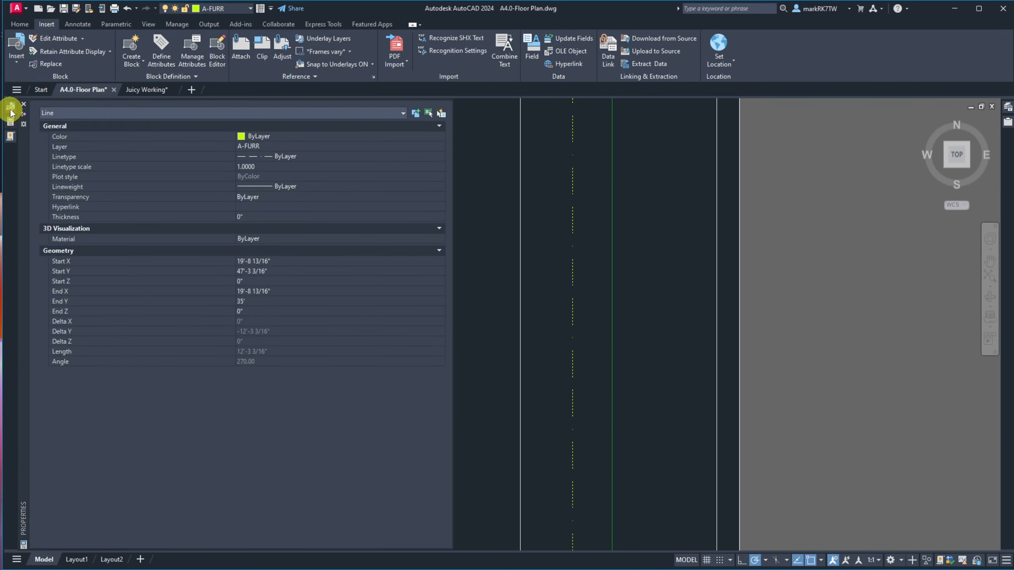
{"action": "mouse_move", "coordinate": [11, 110]}
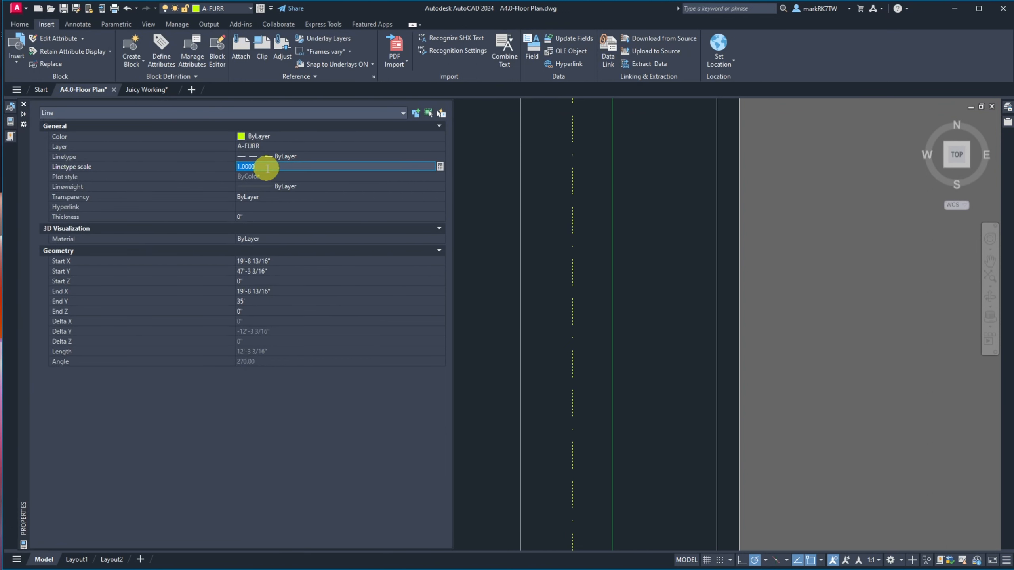
{"action": "left_click", "coordinate": [626, 249]}
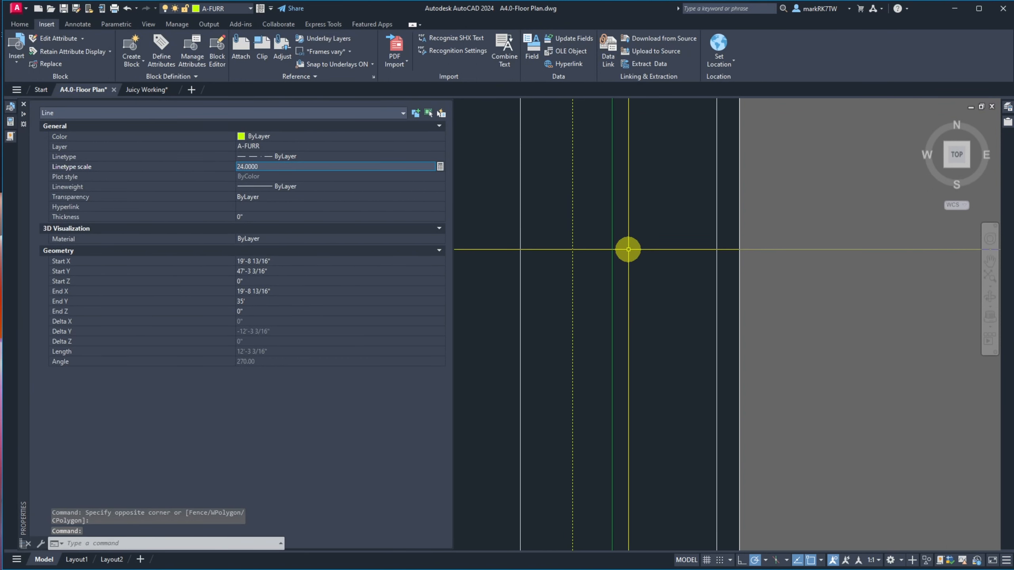
Mirror the outermost west line about a 45-degree line through the northwest corner of the furring lines, keeping the original.
{"action": "key", "text": "Escape"}
{"action": "scroll", "coordinate": [478, 267], "scroll_direction": "down", "scroll_amount": 3}
{"action": "scroll", "coordinate": [462, 331], "scroll_direction": "down", "scroll_amount": 3}
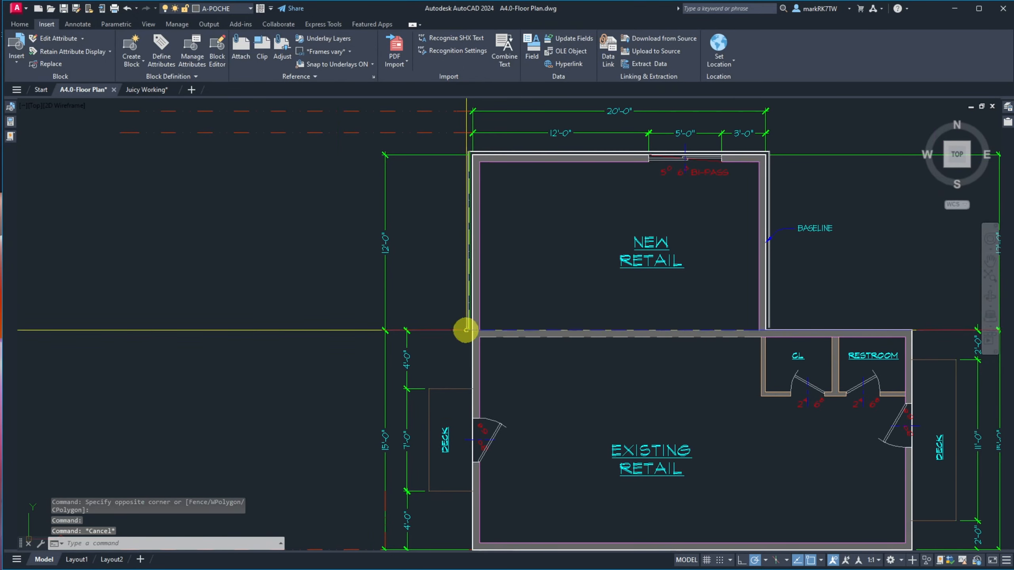
{"action": "scroll", "coordinate": [519, 188], "scroll_direction": "up", "scroll_amount": 3}
{"action": "scroll", "coordinate": [485, 158], "scroll_direction": "down", "scroll_amount": 4}
{"action": "scroll", "coordinate": [486, 168], "scroll_direction": "up", "scroll_amount": 6}
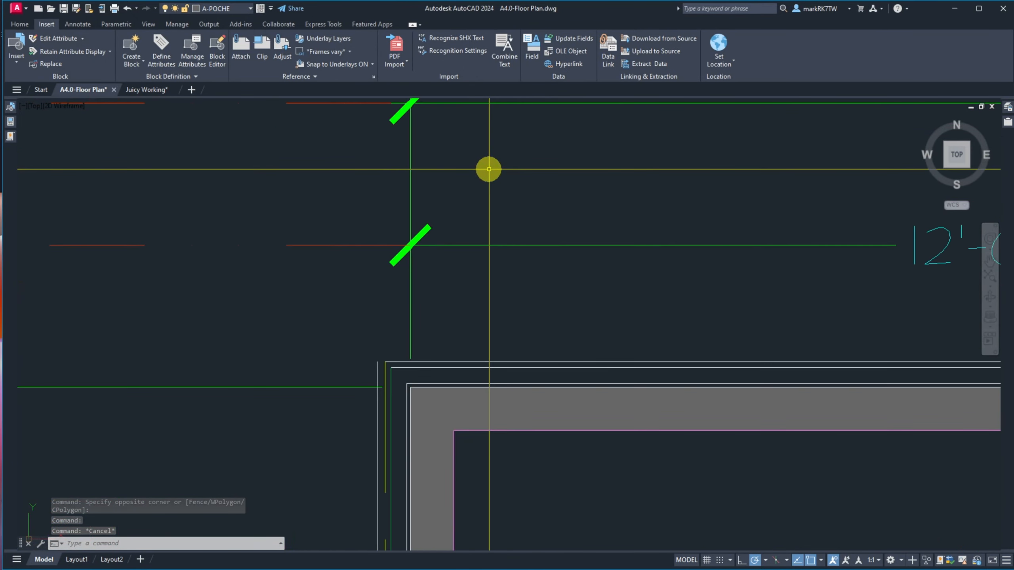
{"action": "scroll", "coordinate": [355, 442], "scroll_direction": "up", "scroll_amount": 4}
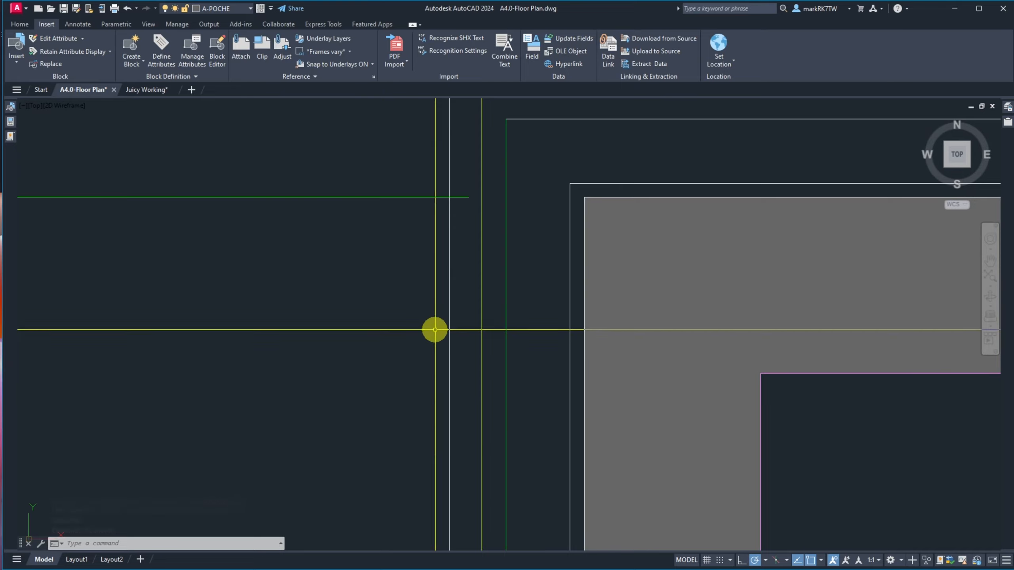
{"action": "scroll", "coordinate": [527, 290], "scroll_direction": "down", "scroll_amount": 3}
{"action": "scroll", "coordinate": [444, 246], "scroll_direction": "down", "scroll_amount": 3}
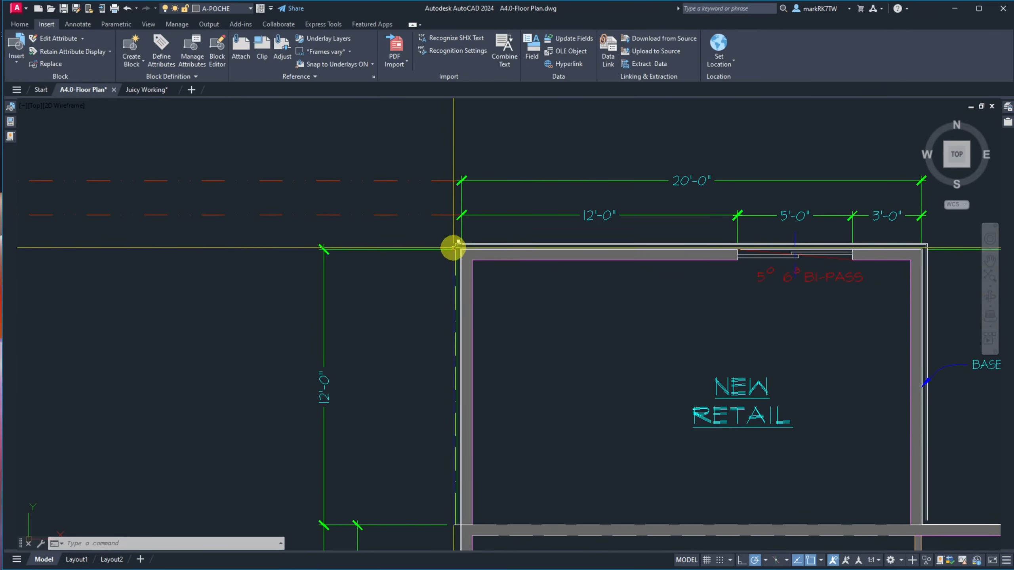
{"action": "scroll", "coordinate": [456, 246], "scroll_direction": "up", "scroll_amount": 5}
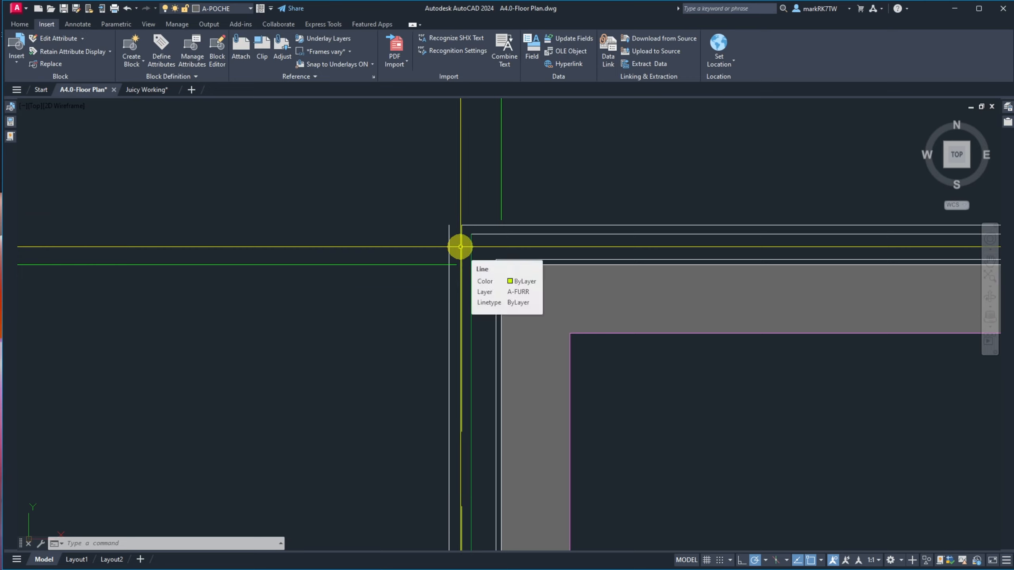
{"action": "type", "text": "mi"}
{"action": "key", "text": "Return"}
{"action": "key", "text": "Return"}
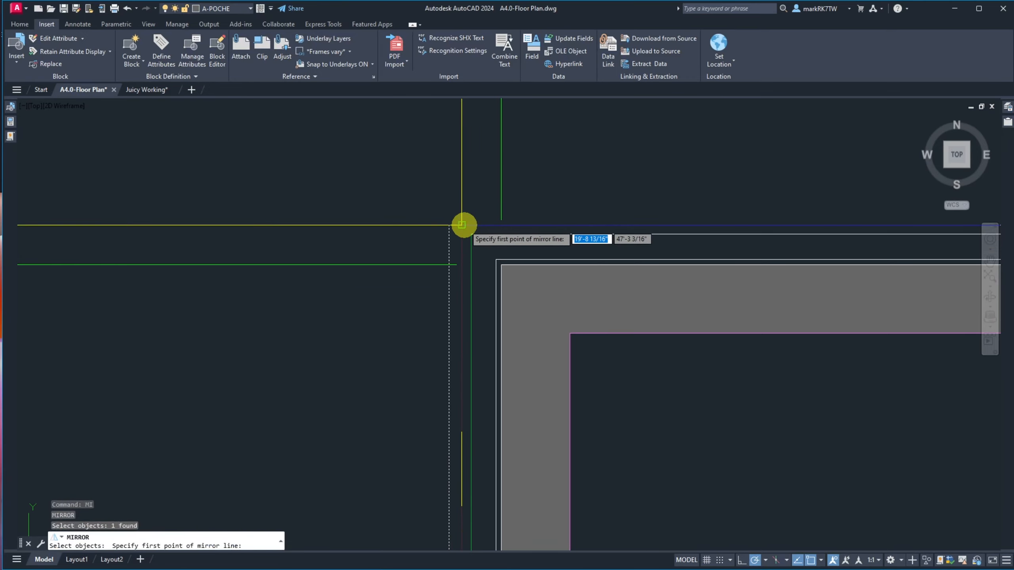
{"action": "left_click", "coordinate": [461, 224]}
{"action": "left_click", "coordinate": [414, 180]}
{"action": "key", "text": "Return"}
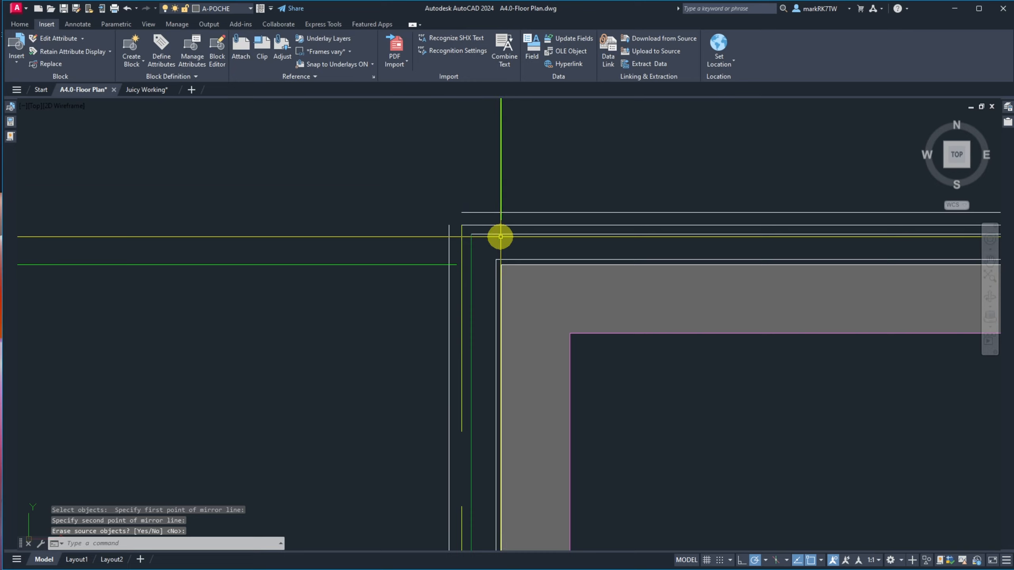
Assign the outermost west line and its mirrored copy along the north wall to layer A-VENEER.
{"action": "left_click", "coordinate": [471, 206]}
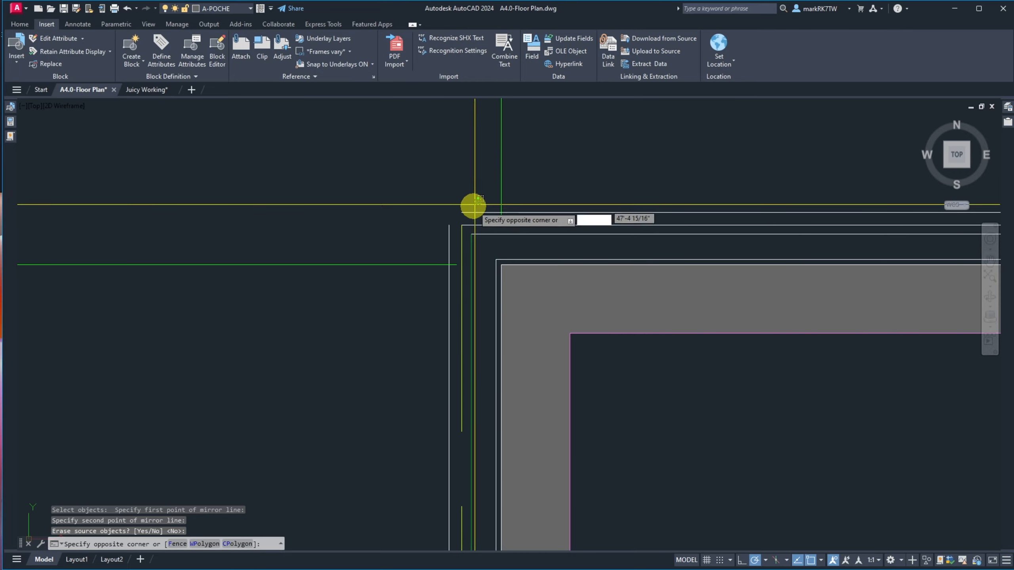
{"action": "left_click", "coordinate": [455, 222]}
{"action": "left_click", "coordinate": [441, 231]}
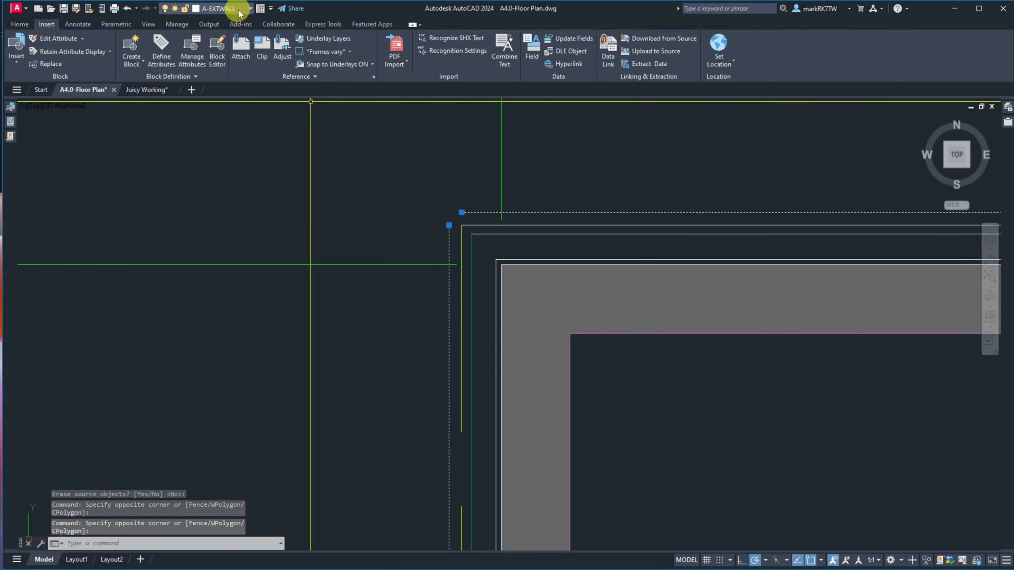
{"action": "left_click", "coordinate": [240, 9]}
{"action": "left_click", "coordinate": [210, 300]}
{"action": "key", "text": "Escape"}
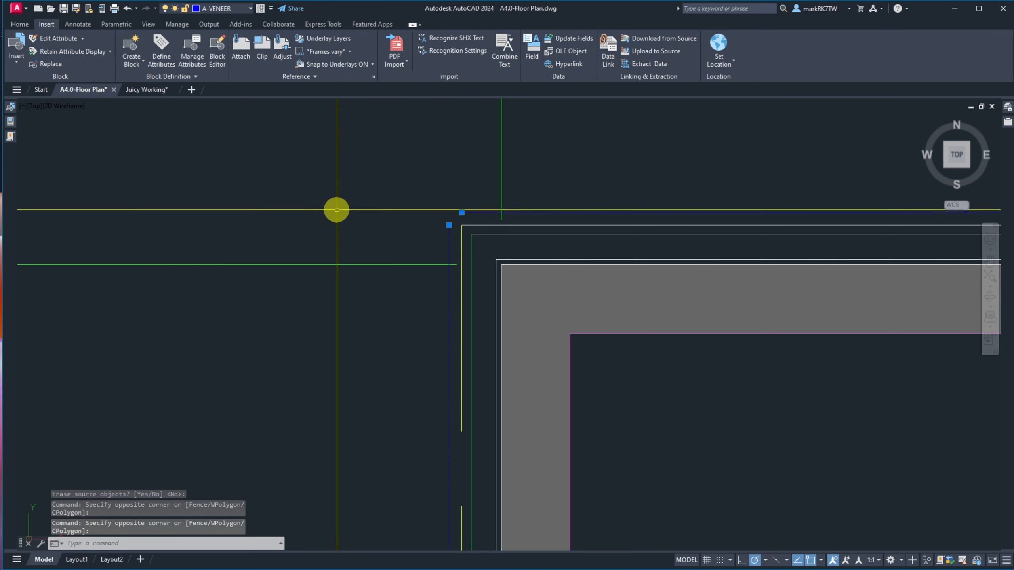
{"action": "key", "text": "Escape"}
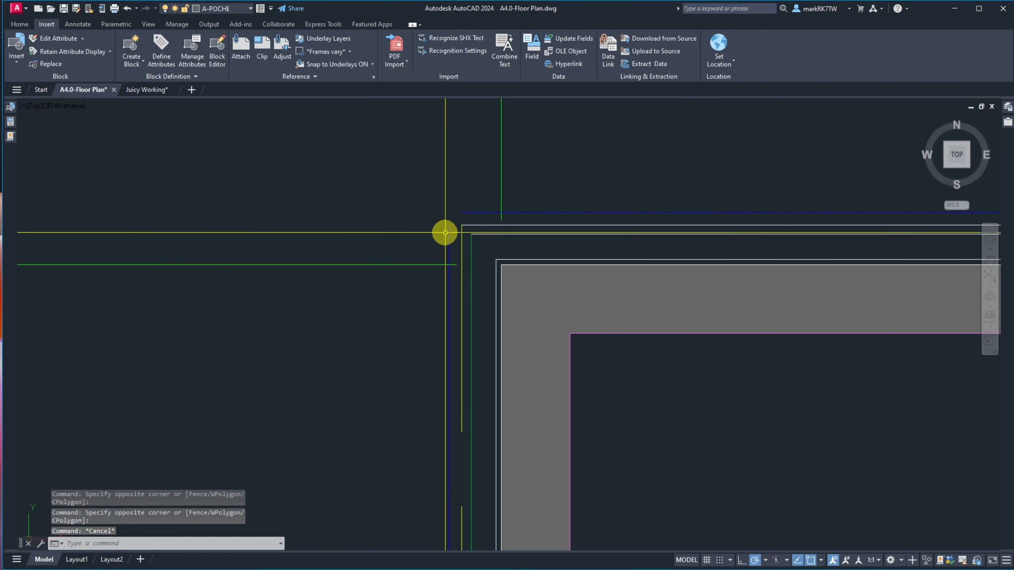
Chamfer the north and west veneer lines into a square corner at the northwest of New Retail.
{"action": "type", "text": "ha"}
{"action": "key", "text": "Return"}
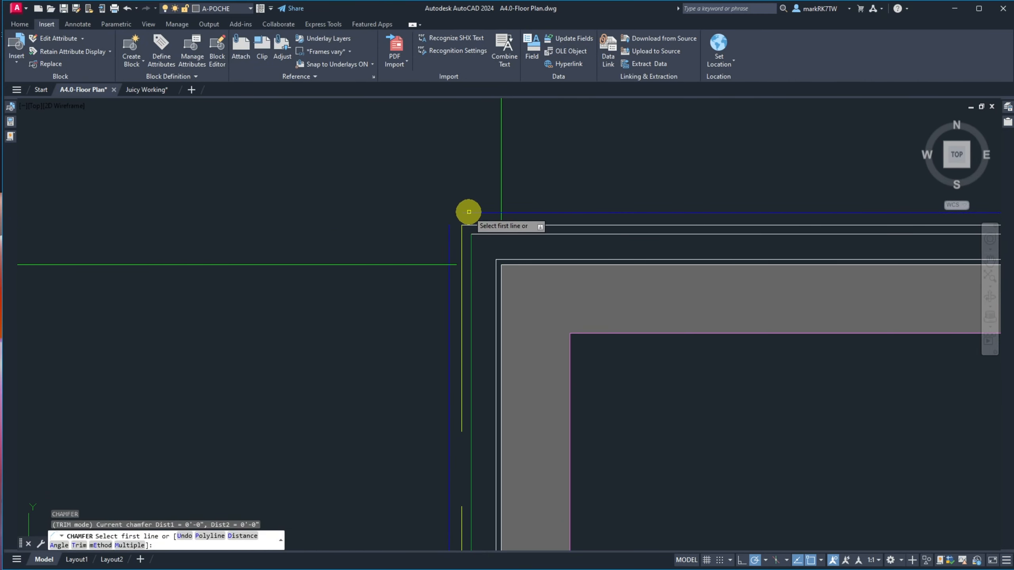
{"action": "left_click", "coordinate": [469, 212]}
{"action": "left_click", "coordinate": [449, 239]}
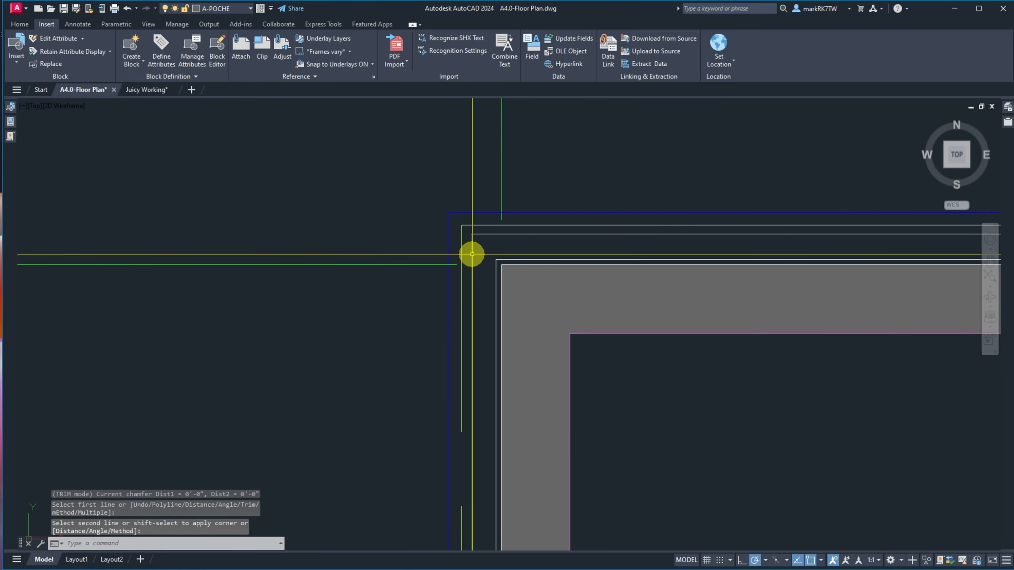
Match the west A-FURR line's properties onto the outer of the two uncoloured exterior lines along the north and east walls.
{"action": "type", "text": "ma"}
{"action": "key", "text": "Return"}
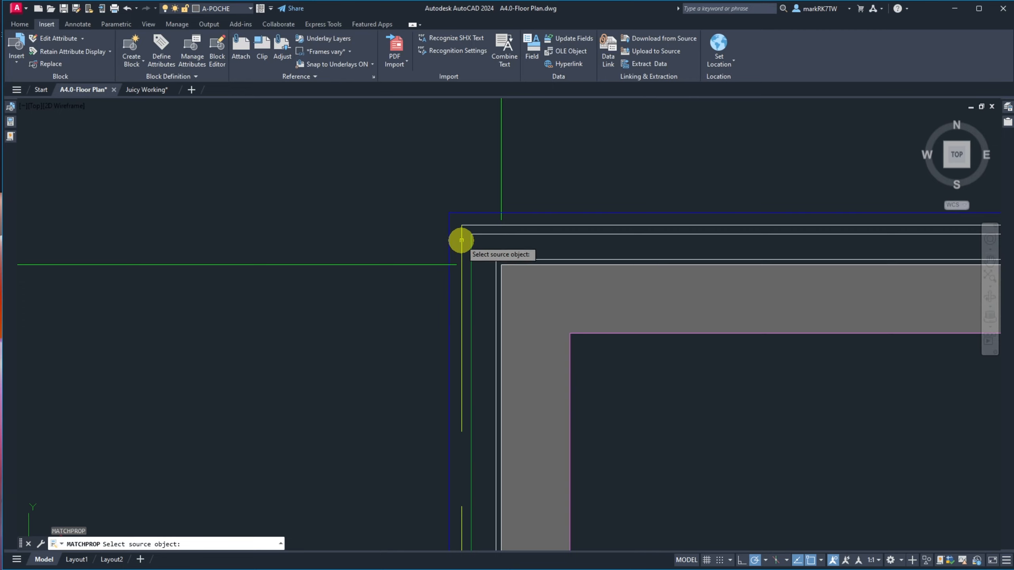
{"action": "left_click", "coordinate": [461, 240]}
{"action": "left_click", "coordinate": [469, 224]}
{"action": "left_click", "coordinate": [466, 225]}
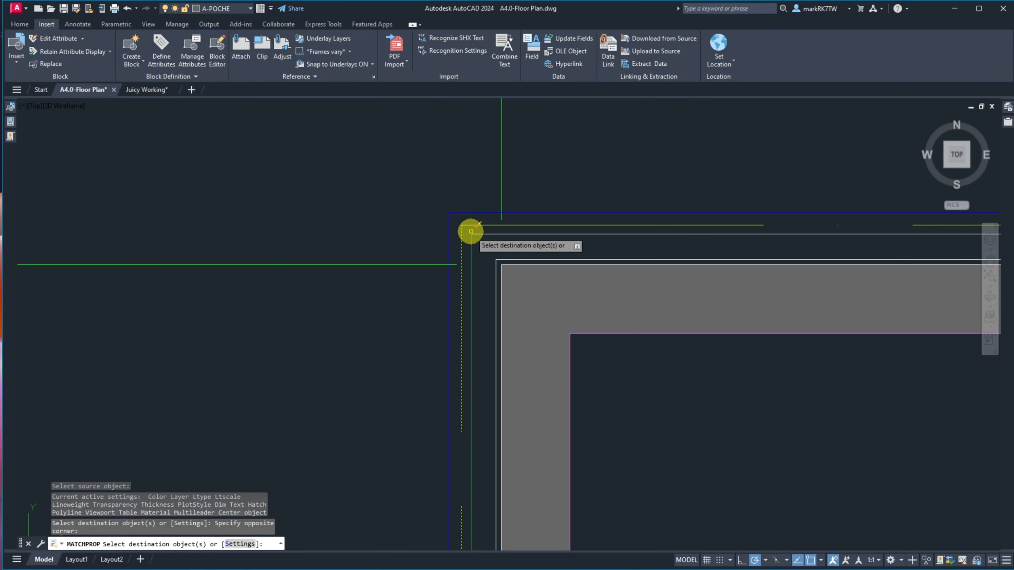
{"action": "scroll", "coordinate": [462, 236], "scroll_direction": "down", "scroll_amount": 6}
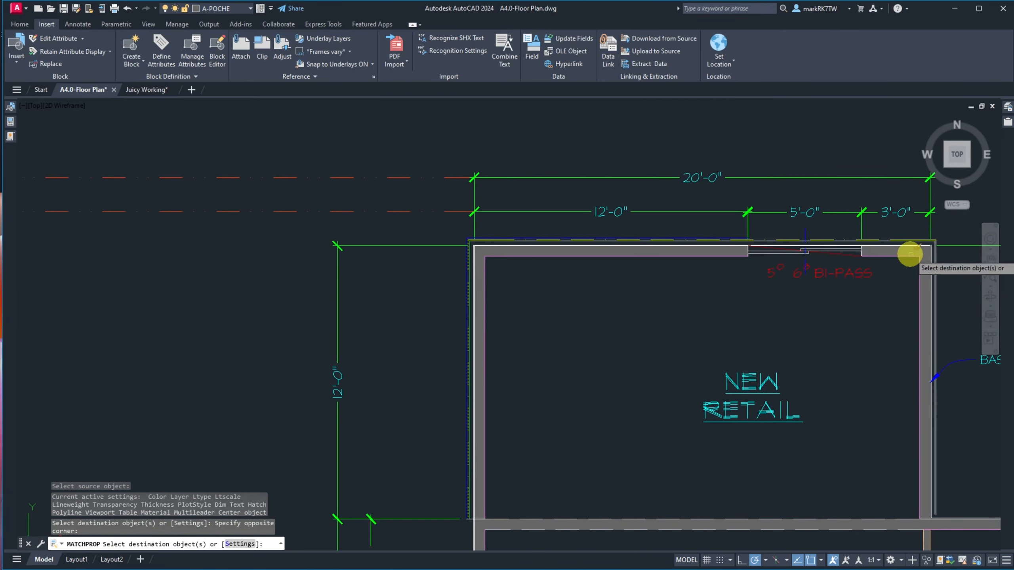
{"action": "scroll", "coordinate": [958, 246], "scroll_direction": "up", "scroll_amount": 5}
{"action": "scroll", "coordinate": [483, 252], "scroll_direction": "down", "scroll_amount": 3}
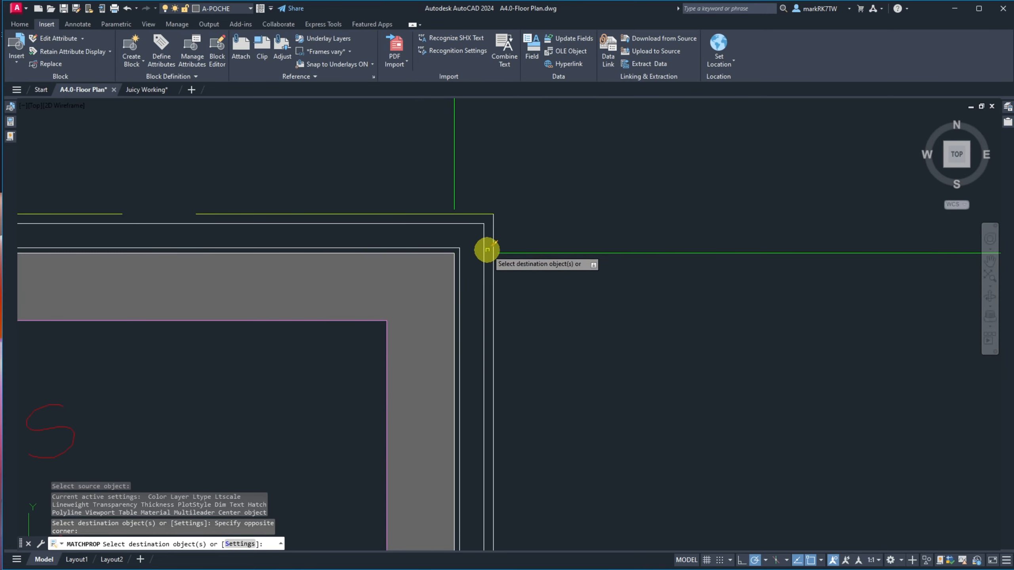
{"action": "left_click", "coordinate": [493, 223]}
{"action": "key", "text": "Return"}
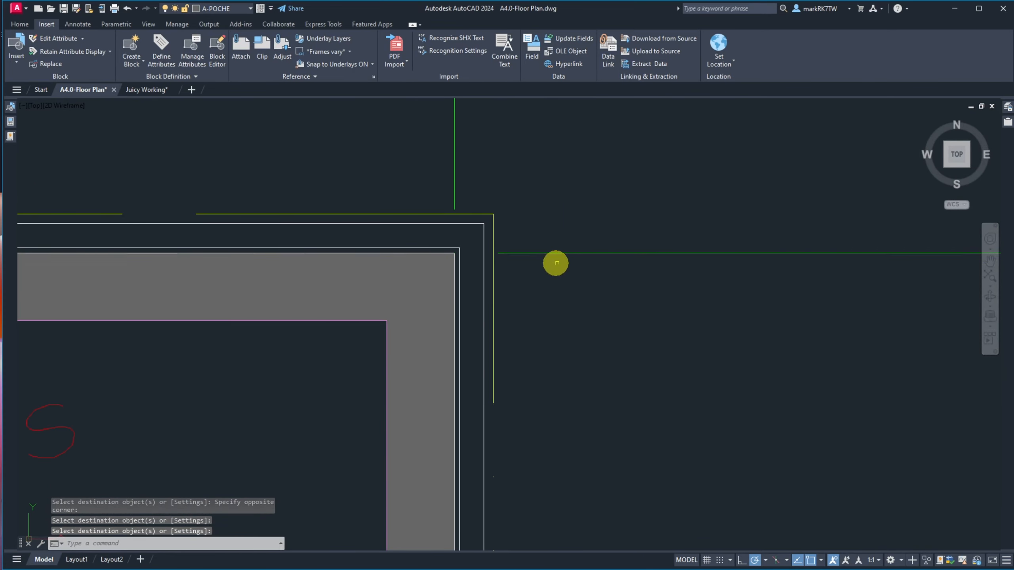
Match the west A-INSUL line's properties onto the adjacent lines just inside the furring on the north and east walls.
{"action": "scroll", "coordinate": [554, 263], "scroll_direction": "down", "scroll_amount": 3}
{"action": "scroll", "coordinate": [272, 260], "scroll_direction": "up", "scroll_amount": 5}
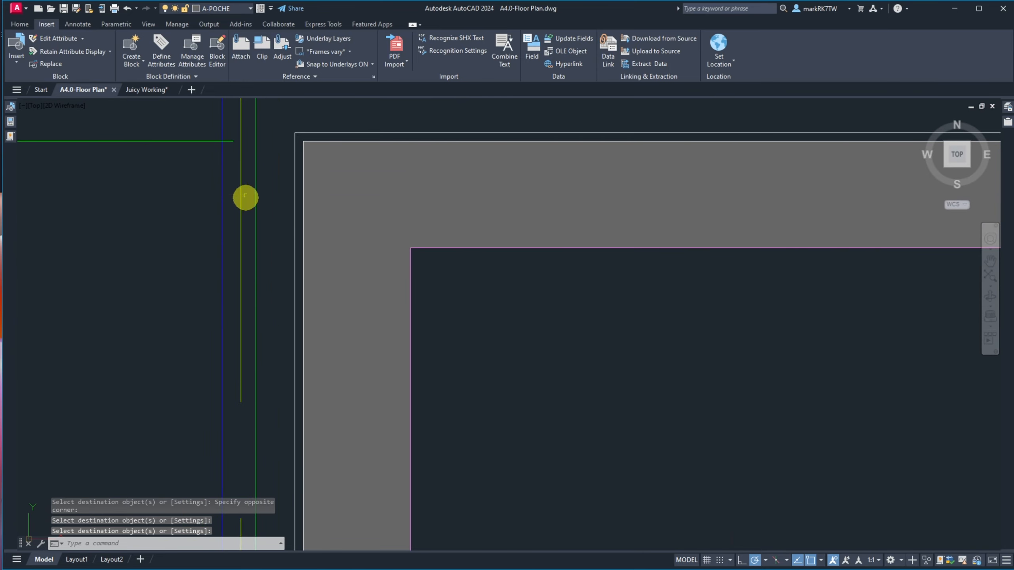
{"action": "key", "text": "Return"}
{"action": "left_click", "coordinate": [254, 197]}
{"action": "scroll", "coordinate": [288, 208], "scroll_direction": "down", "scroll_amount": 3}
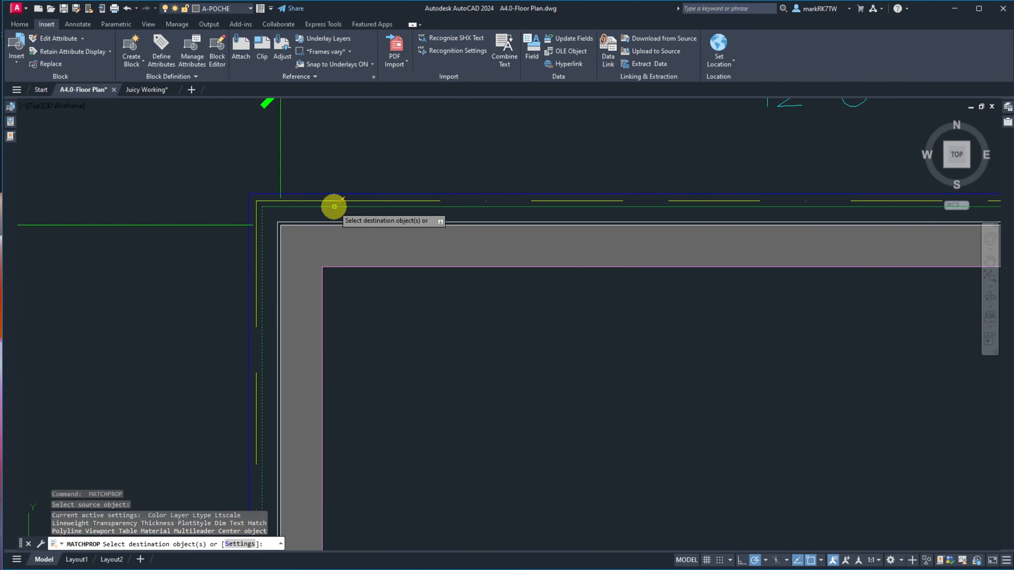
{"action": "left_click", "coordinate": [334, 206]}
{"action": "scroll", "coordinate": [359, 211], "scroll_direction": "down", "scroll_amount": 3}
{"action": "scroll", "coordinate": [713, 231], "scroll_direction": "up", "scroll_amount": 5}
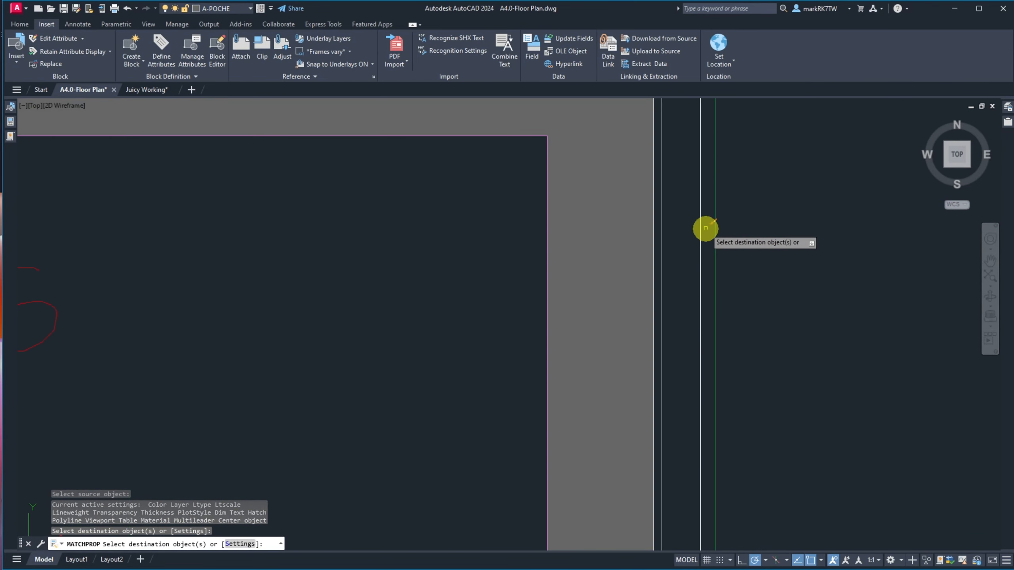
{"action": "left_click", "coordinate": [699, 224]}
{"action": "key", "text": "Return"}
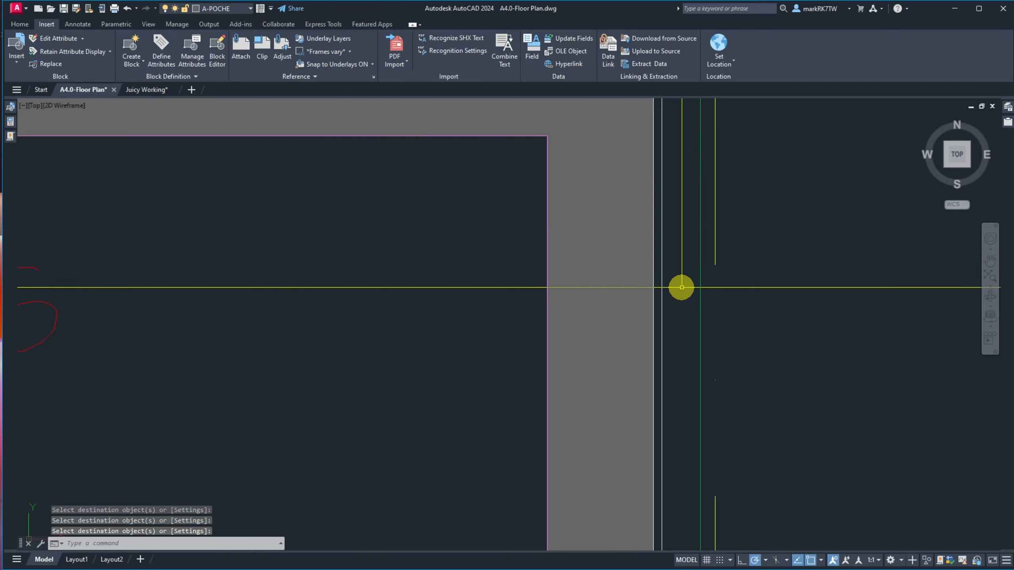
Assign the closed polyline just outside the building's exterior wall face to layer S-FRAM-SHTG.
{"action": "scroll", "coordinate": [679, 330], "scroll_direction": "down", "scroll_amount": 5}
{"action": "scroll", "coordinate": [691, 287], "scroll_direction": "up", "scroll_amount": 5}
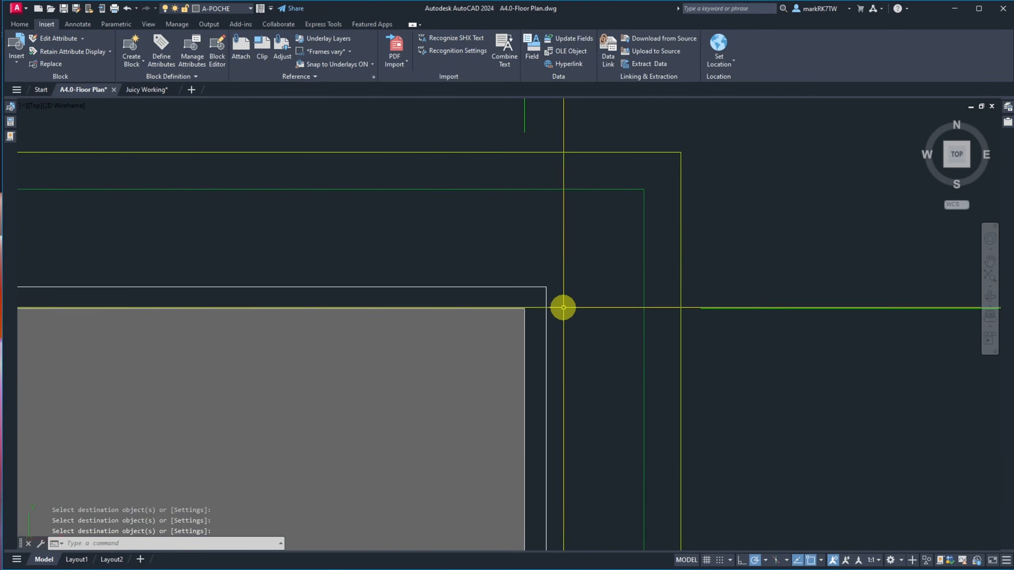
{"action": "left_click", "coordinate": [538, 278]}
{"action": "scroll", "coordinate": [605, 240], "scroll_direction": "down", "scroll_amount": 10}
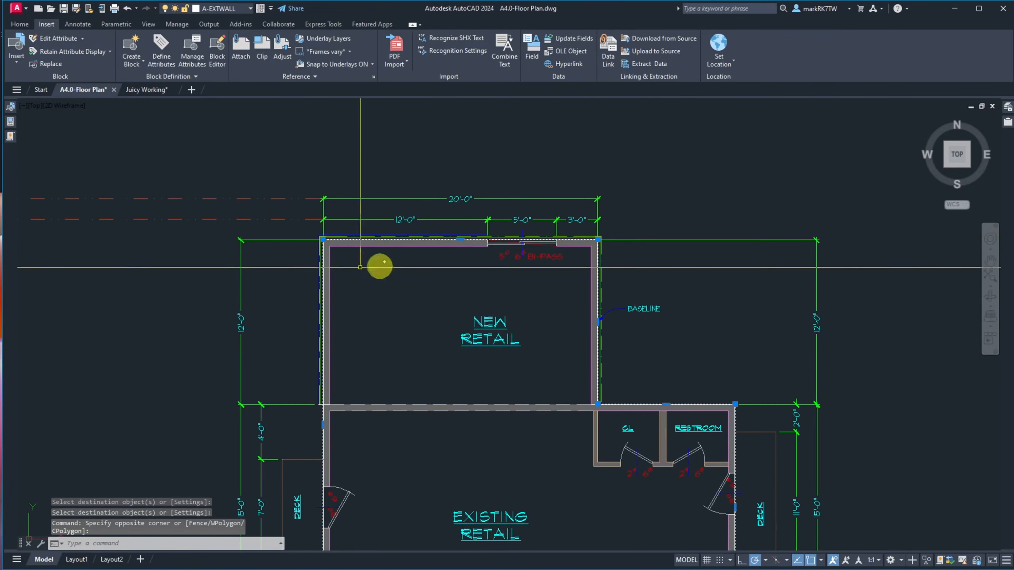
{"action": "scroll", "coordinate": [306, 255], "scroll_direction": "up", "scroll_amount": 8}
{"action": "scroll", "coordinate": [303, 254], "scroll_direction": "down", "scroll_amount": 8}
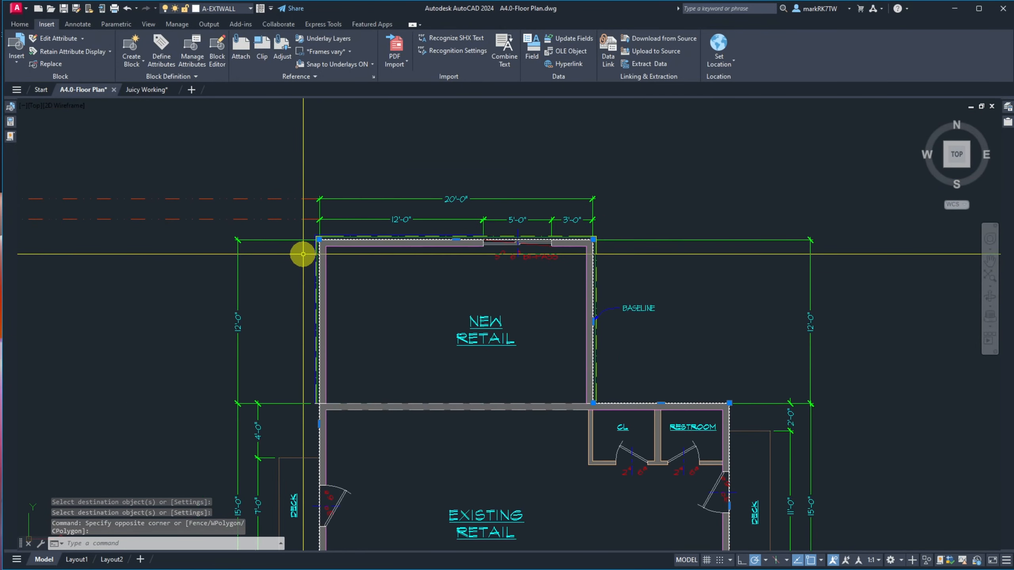
{"action": "left_click", "coordinate": [236, 11]}
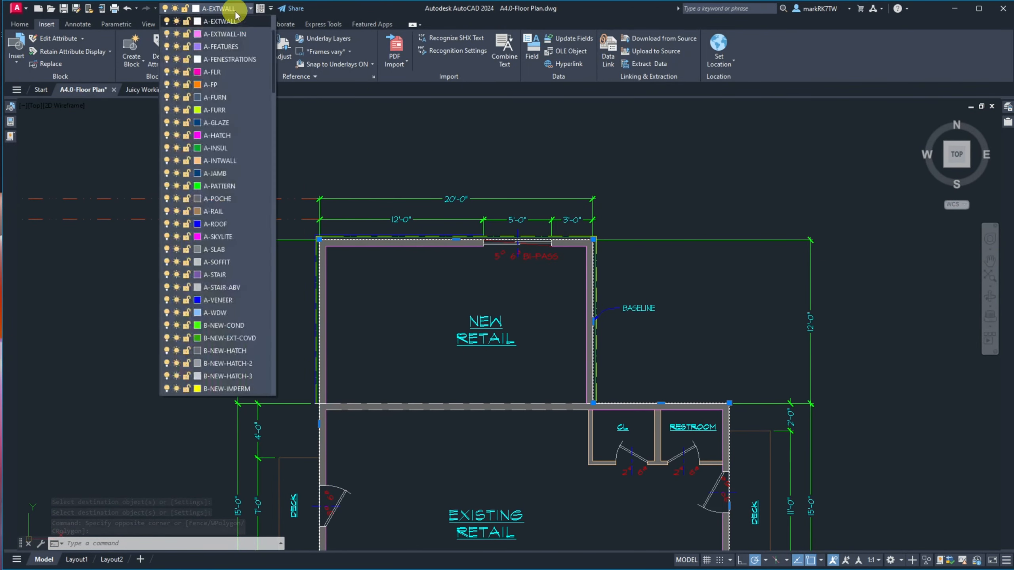
{"action": "scroll", "coordinate": [200, 333], "scroll_direction": "down", "scroll_amount": 20}
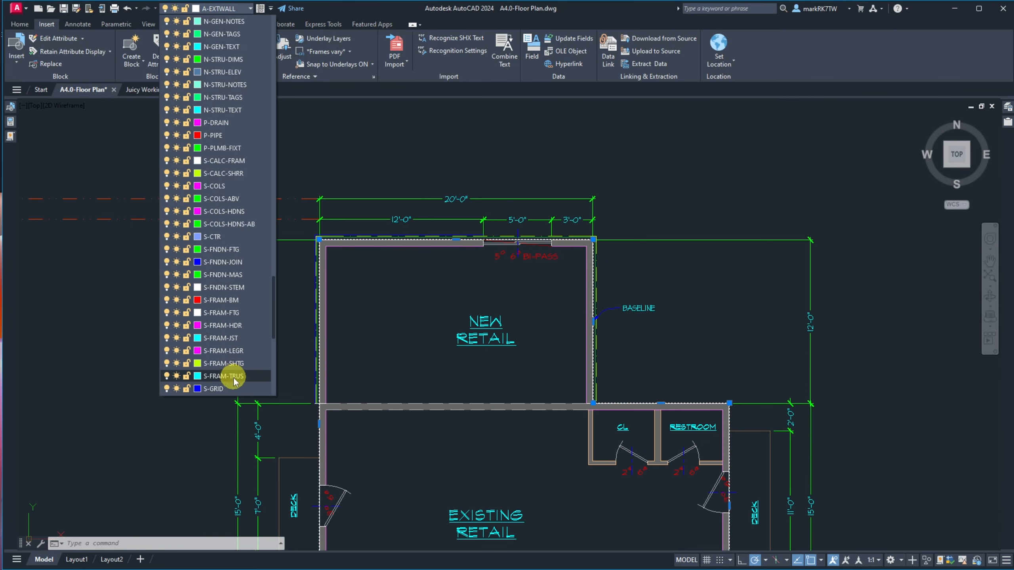
{"action": "left_click", "coordinate": [232, 363]}
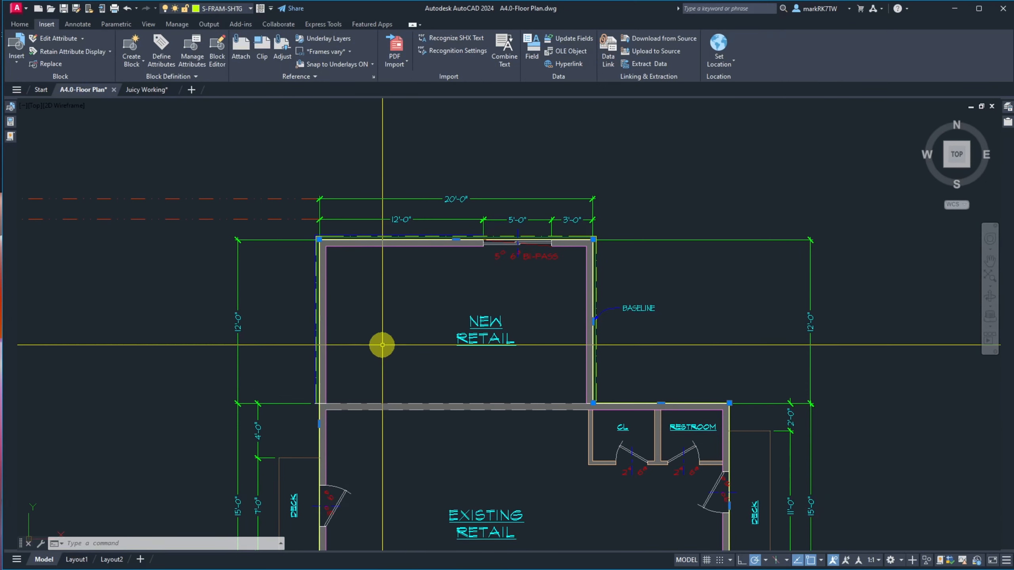
Set the sheathing polyline's linetype scale to 0.5 and close its properties.
{"action": "left_click", "coordinate": [9, 122]}
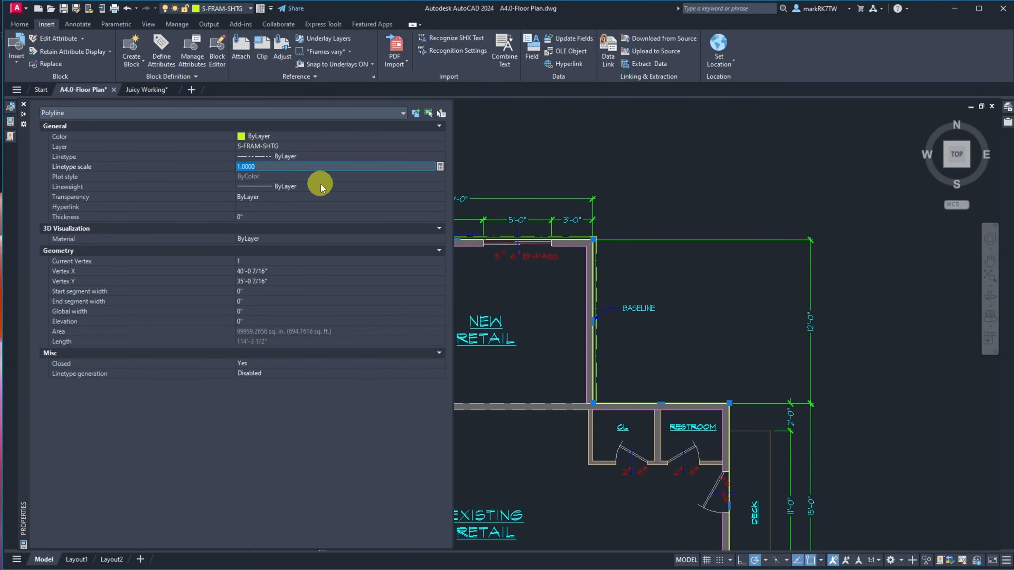
{"action": "type", "text": ".5"}
{"action": "key", "text": "Return"}
{"action": "key", "text": "Escape"}
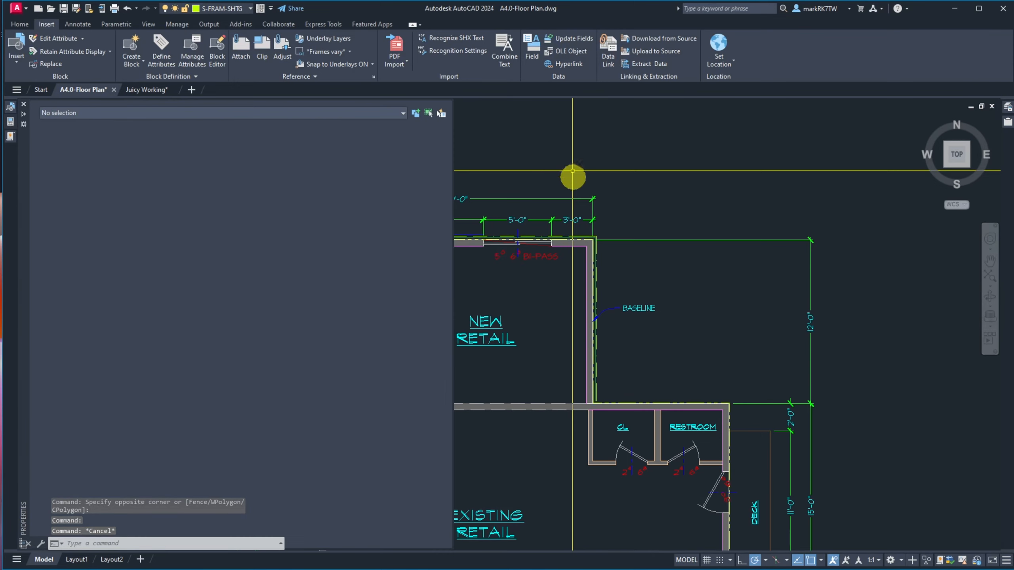
{"action": "key", "text": "ctrl+1"}
Save the floor plan drawing.
{"action": "scroll", "coordinate": [592, 313], "scroll_direction": "up", "scroll_amount": 8}
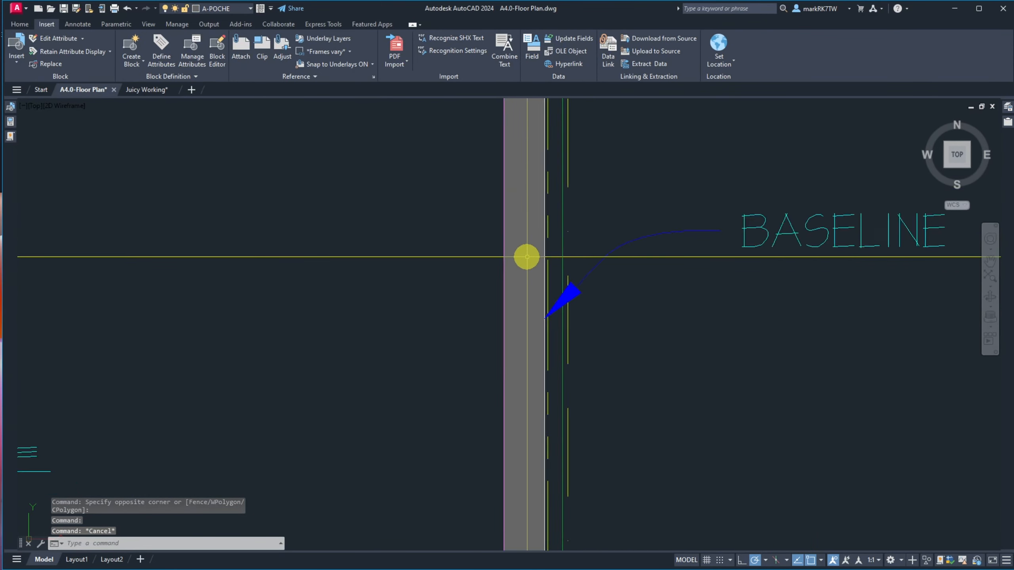
{"action": "scroll", "coordinate": [526, 257], "scroll_direction": "down", "scroll_amount": 7}
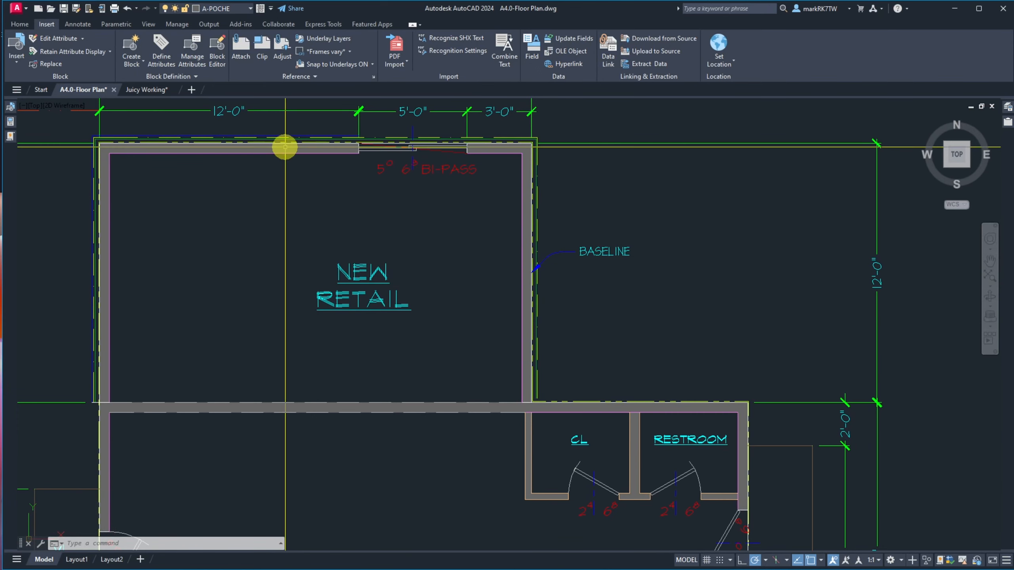
{"action": "left_click", "coordinate": [66, 10]}
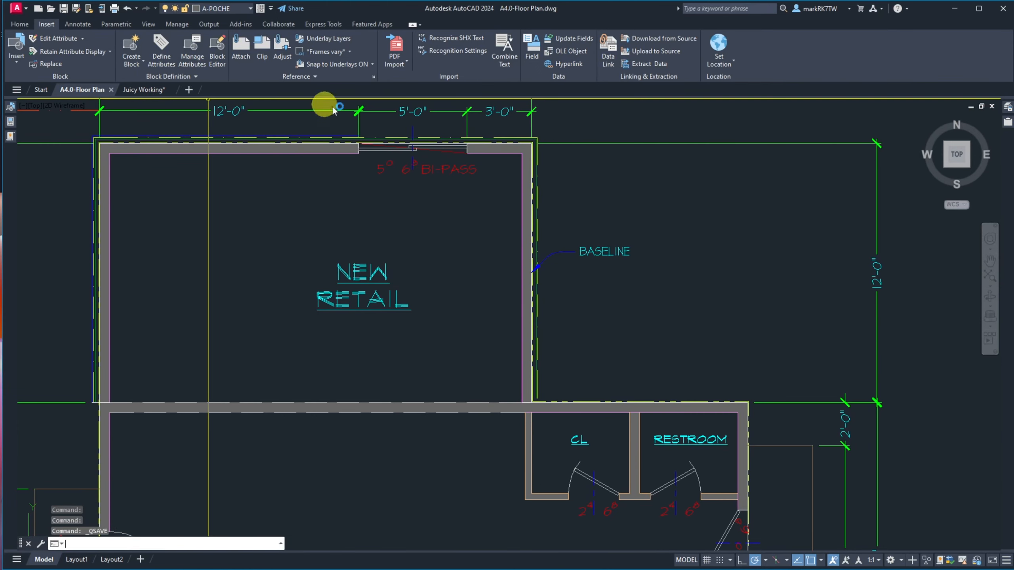
{"action": "scroll", "coordinate": [462, 116], "scroll_direction": "up", "scroll_amount": 6}
{"action": "scroll", "coordinate": [462, 115], "scroll_direction": "up", "scroll_amount": 2}
{"action": "scroll", "coordinate": [290, 175], "scroll_direction": "down", "scroll_amount": 3}
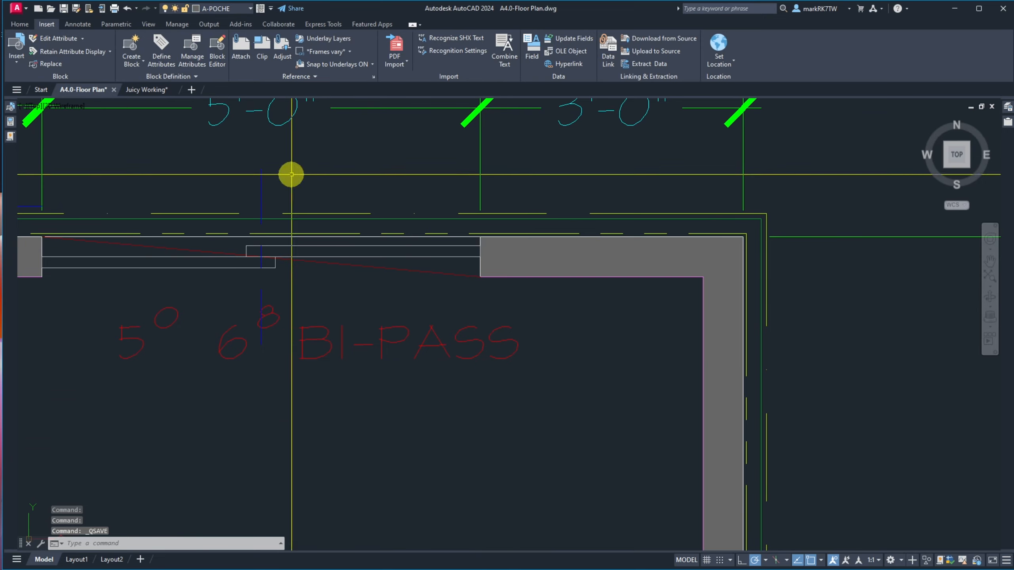
{"action": "scroll", "coordinate": [433, 229], "scroll_direction": "down", "scroll_amount": 4}
{"action": "scroll", "coordinate": [339, 230], "scroll_direction": "up", "scroll_amount": 4}
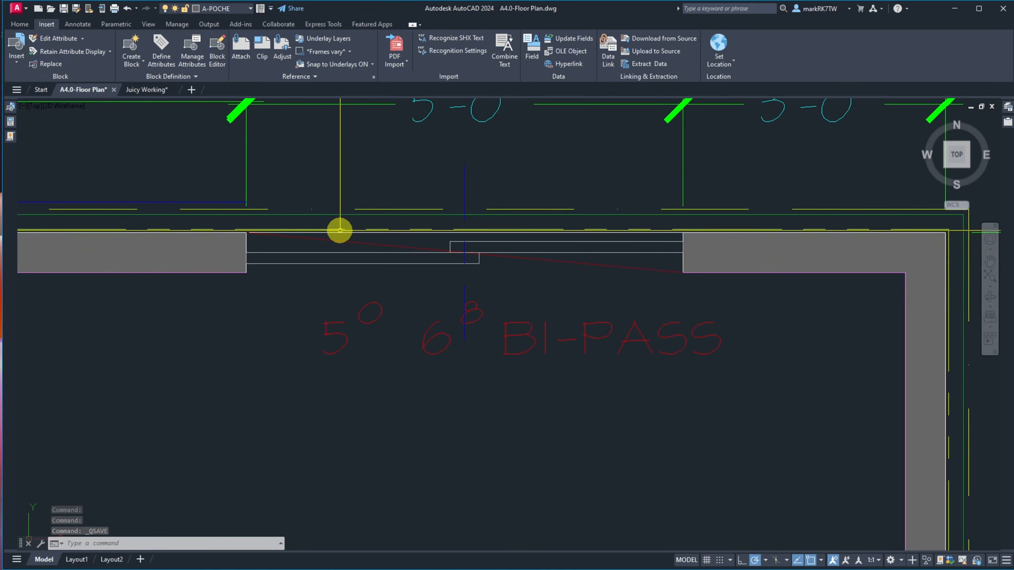
Extend the blue veneer line along the New Retail north wall to the east furring line with a zero-distance chamfer.
{"action": "scroll", "coordinate": [339, 231], "scroll_direction": "down", "scroll_amount": 3}
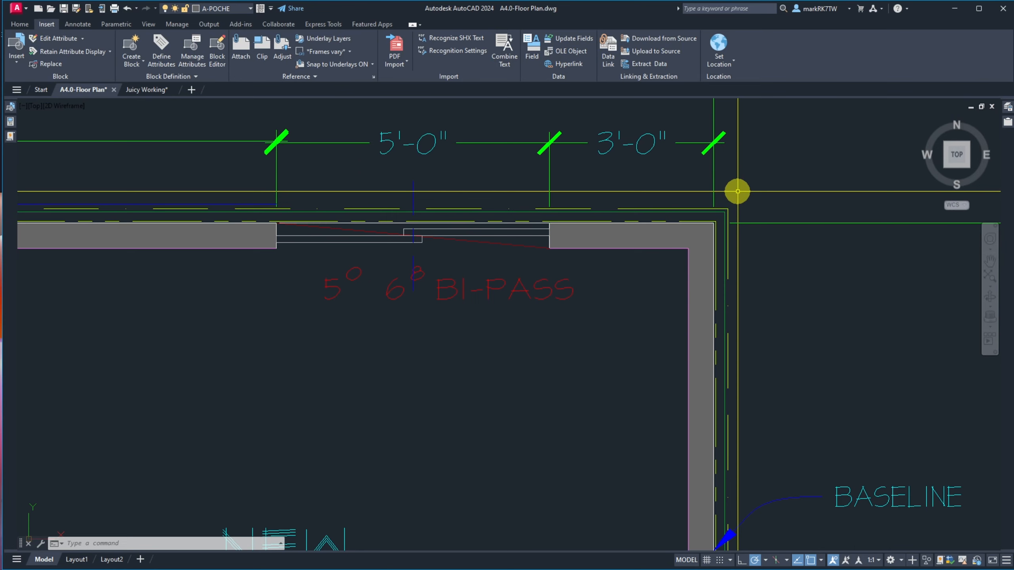
{"action": "type", "text": "cha"}
{"action": "key", "text": "Return"}
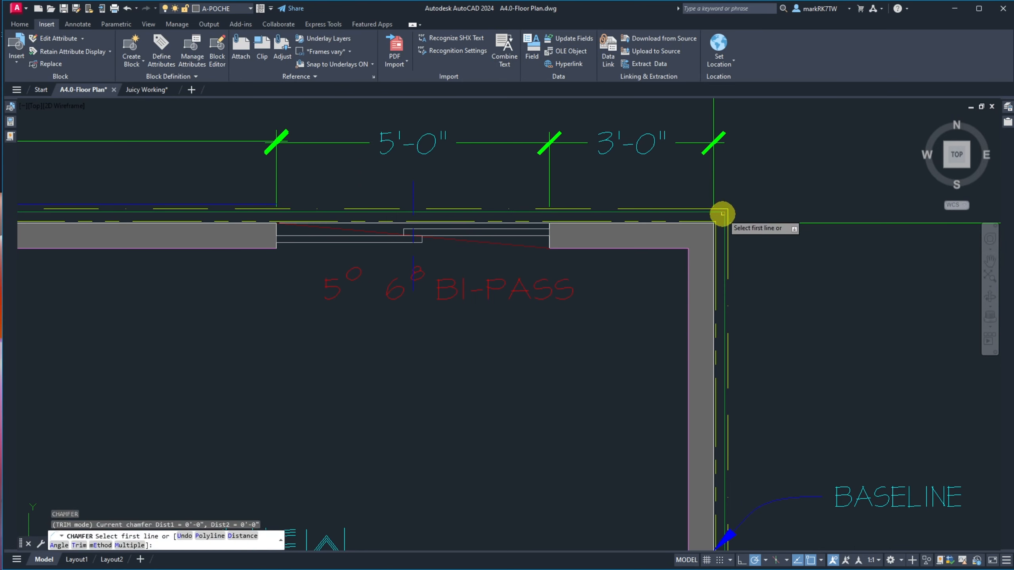
{"action": "left_click", "coordinate": [727, 220]}
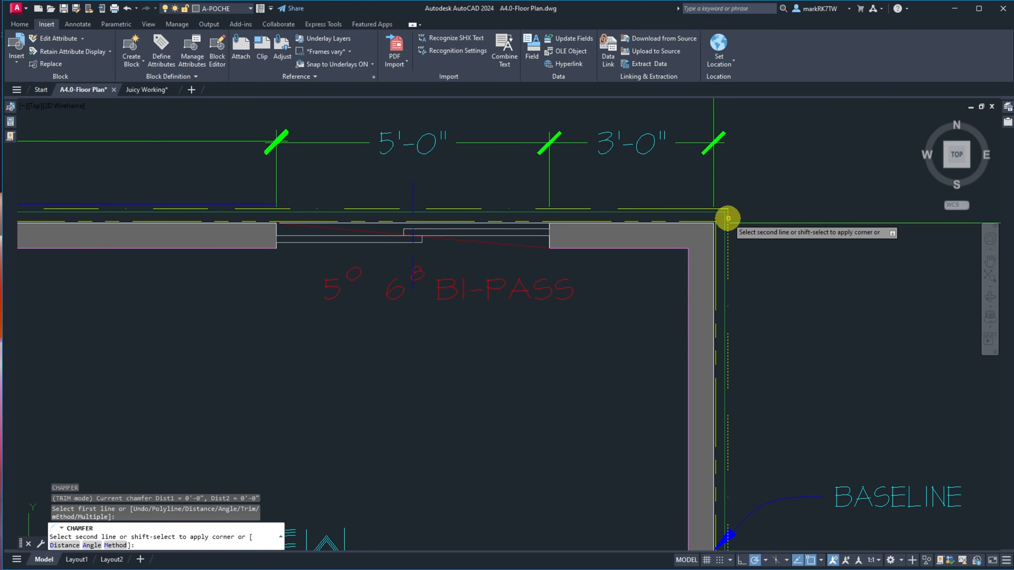
{"action": "left_click", "coordinate": [257, 204]}
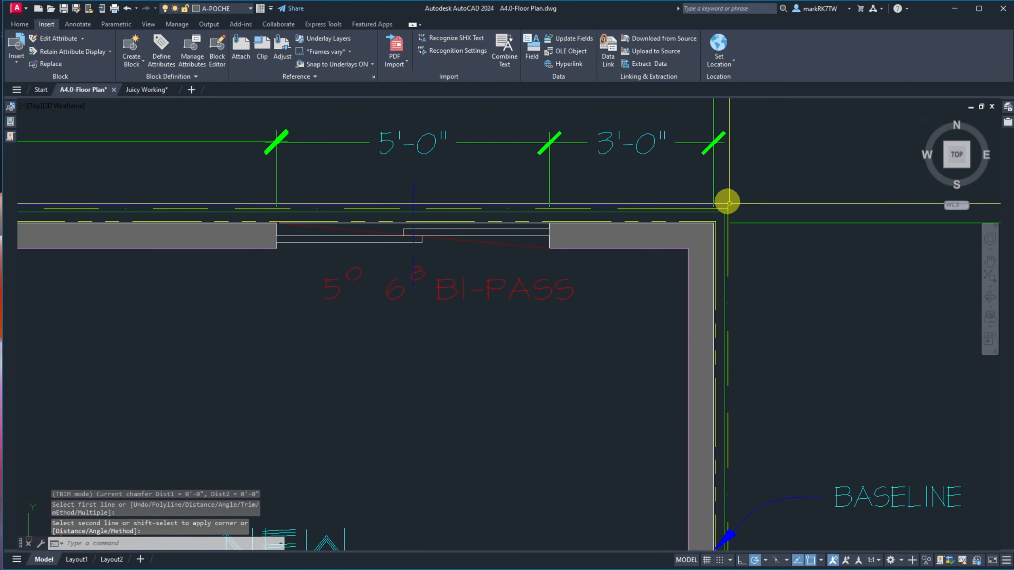
Join the north and east furring lines at the addition's northeast corner with a zero-distance chamfer.
{"action": "scroll", "coordinate": [726, 203], "scroll_direction": "up", "scroll_amount": 4}
{"action": "key", "text": "Return"}
{"action": "left_click", "coordinate": [657, 240]}
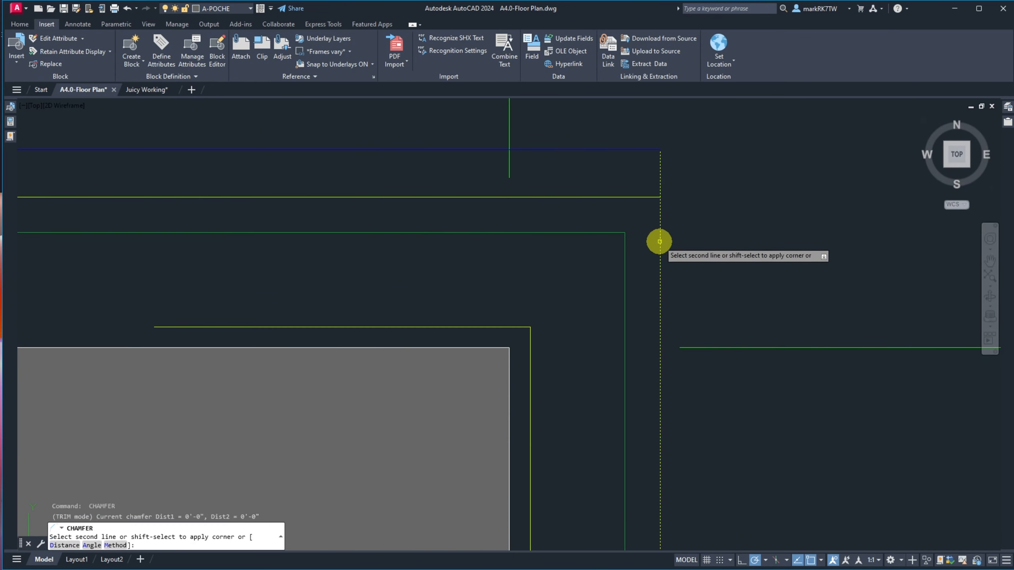
{"action": "left_click", "coordinate": [646, 197]}
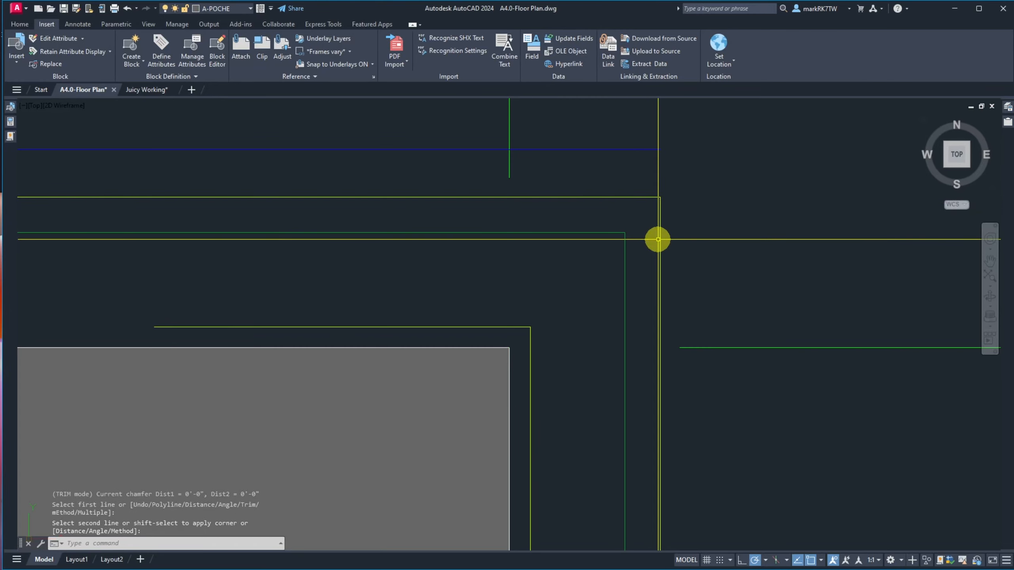
Mirror the north veneer line about a diagonal through the northeast furring corner, keeping the source, to form the east veneer line.
{"action": "type", "text": "mi"}
{"action": "key", "text": "Return"}
{"action": "left_click", "coordinate": [660, 164]}
{"action": "left_click", "coordinate": [643, 142]}
{"action": "key", "text": "Return"}
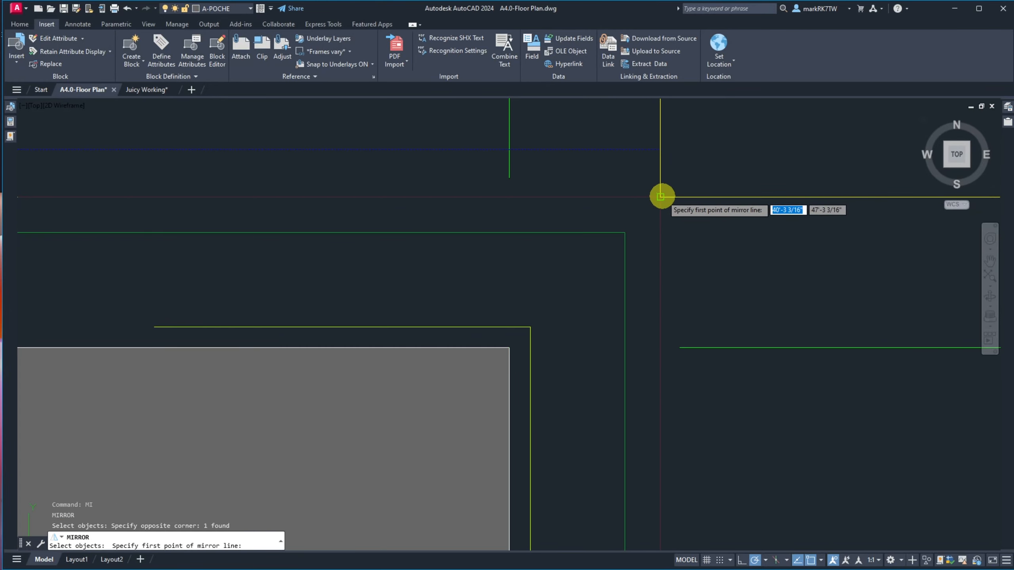
{"action": "left_click", "coordinate": [661, 196]}
{"action": "left_click", "coordinate": [687, 154]}
{"action": "key", "text": "Return"}
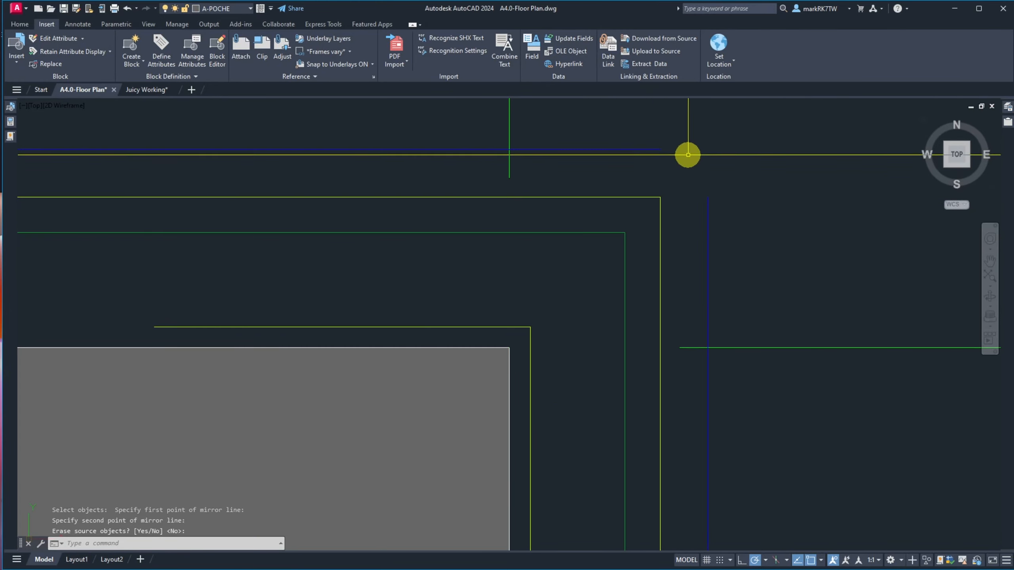
Join the north and east veneer lines at the northeast corner with a zero-distance chamfer.
{"action": "scroll", "coordinate": [688, 154], "scroll_direction": "down", "scroll_amount": 5}
{"action": "type", "text": "cha"}
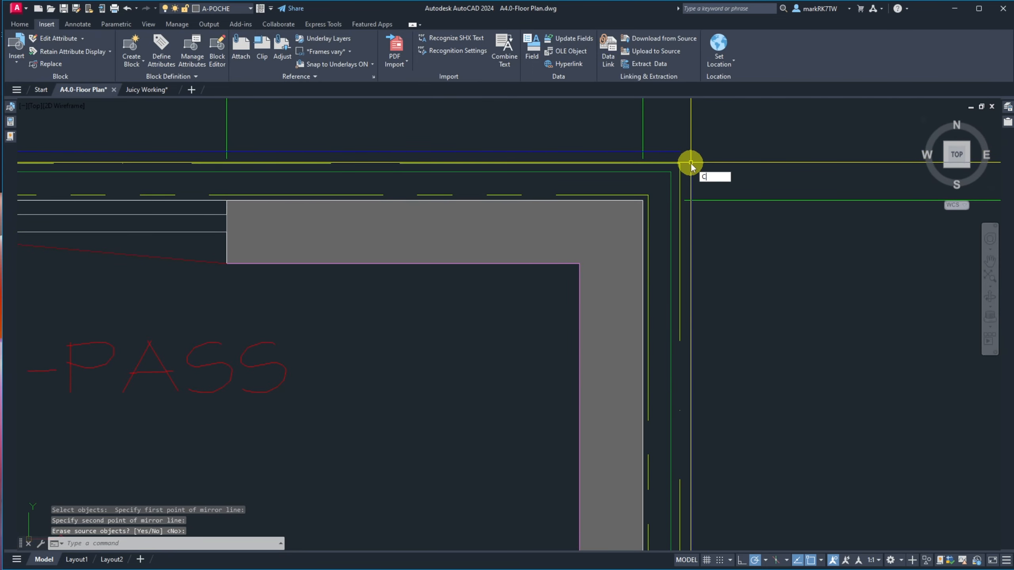
{"action": "key", "text": "Return"}
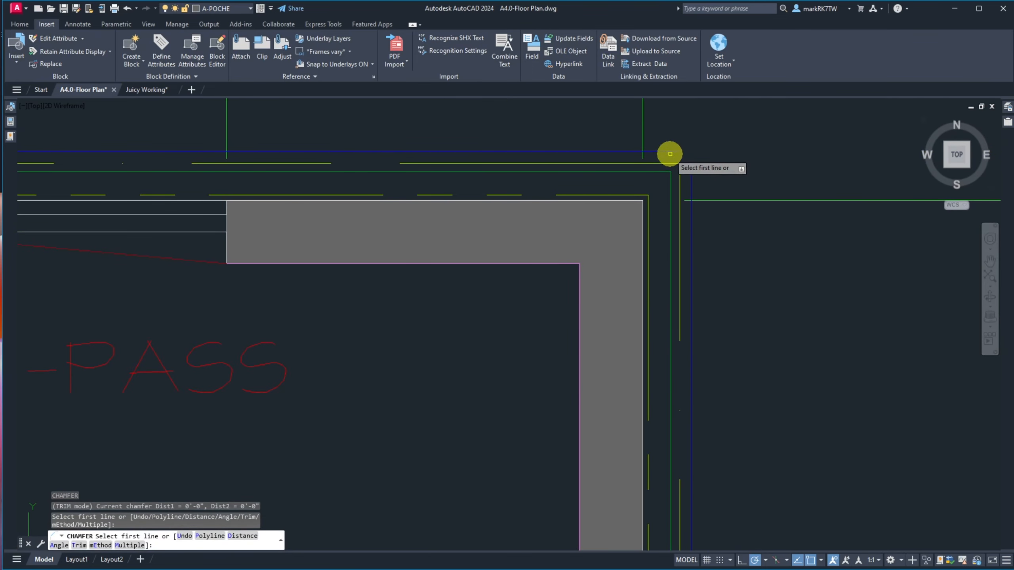
{"action": "left_click", "coordinate": [670, 154]}
{"action": "left_click", "coordinate": [691, 181]}
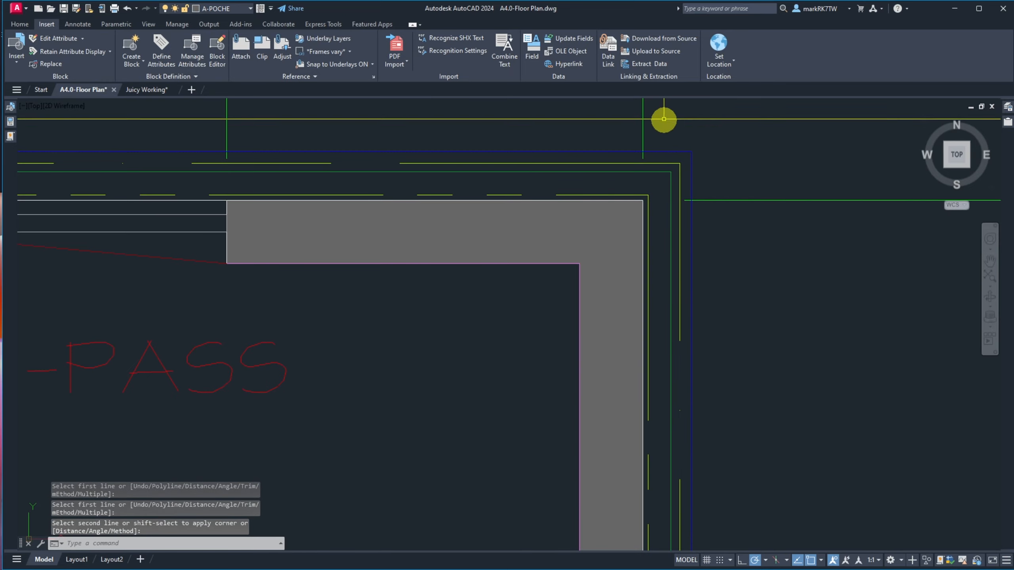
Trim the south end of the east veneer line back to the sheathing polyline above the existing building's wall.
{"action": "scroll", "coordinate": [662, 132], "scroll_direction": "down", "scroll_amount": 5}
{"action": "scroll", "coordinate": [674, 268], "scroll_direction": "up", "scroll_amount": 10}
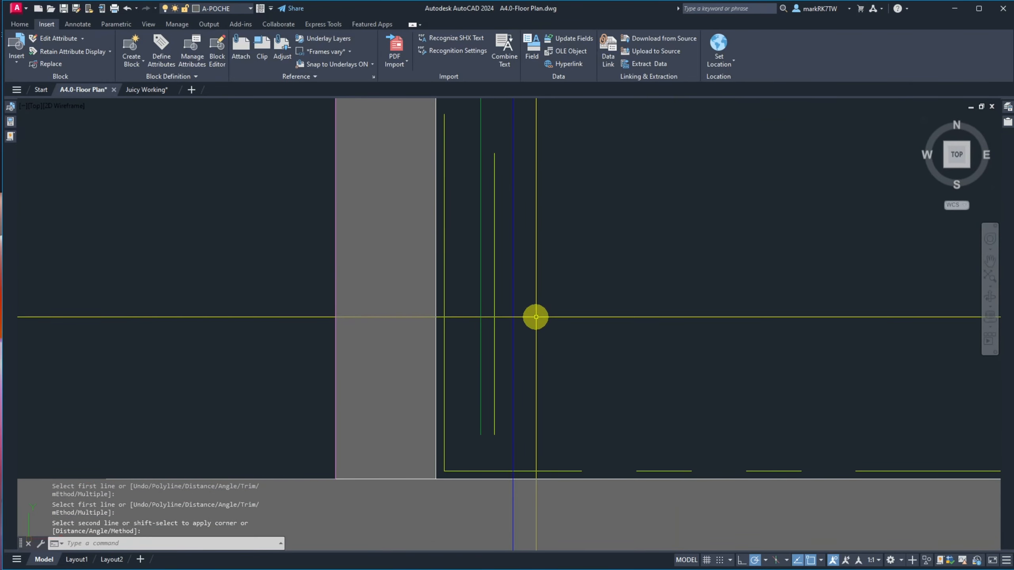
{"action": "type", "text": "tr"}
{"action": "key", "text": "Return"}
{"action": "left_click", "coordinate": [526, 444]}
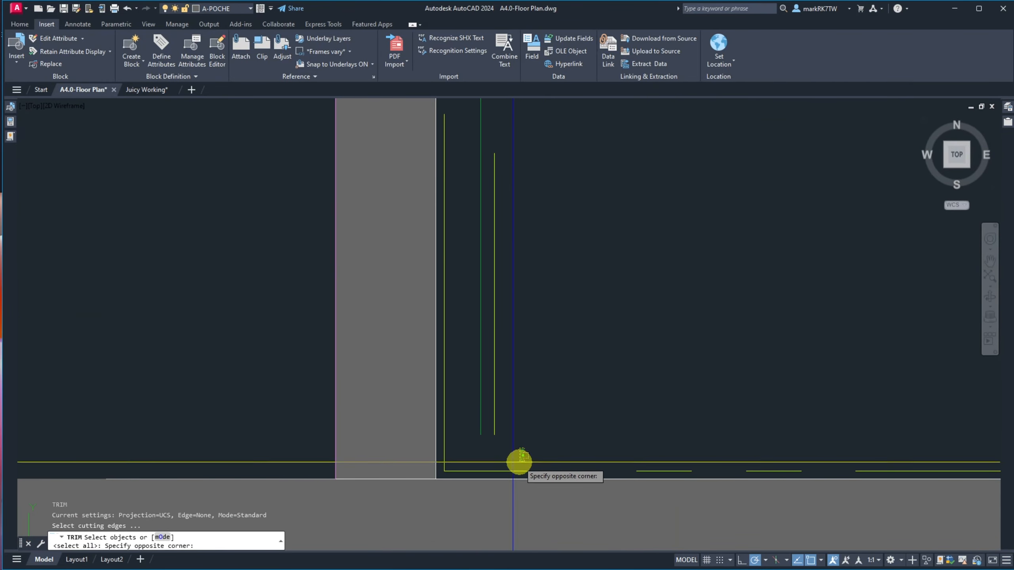
{"action": "left_click", "coordinate": [517, 472]}
{"action": "key", "text": "Return"}
{"action": "left_click", "coordinate": [516, 475]}
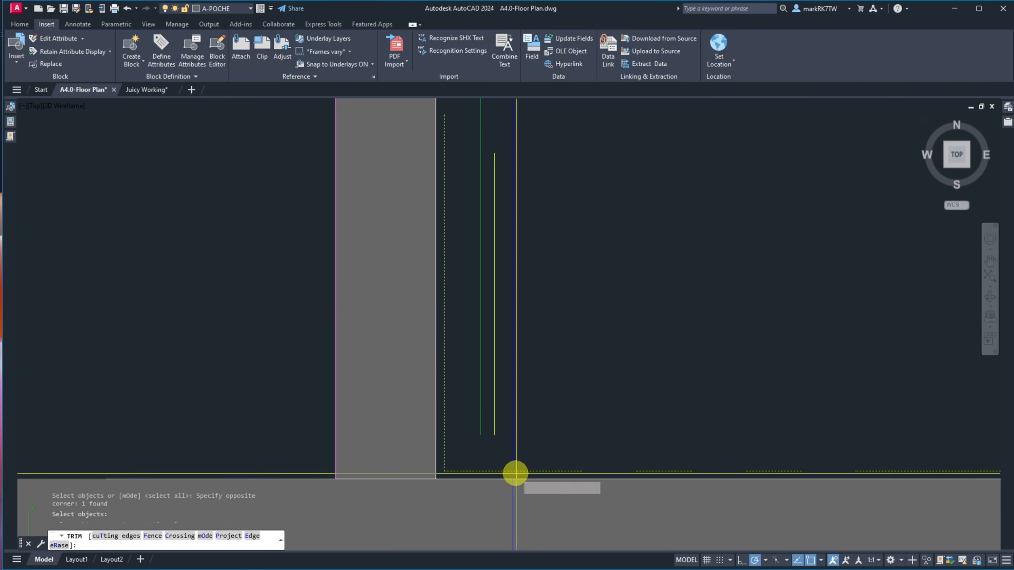
{"action": "left_click", "coordinate": [505, 474]}
{"action": "key", "text": "Return"}
Extend the addition's east insulation and furring lines south to the sheathing polyline at the existing building.
{"action": "type", "text": "ex"}
{"action": "key", "text": "Return"}
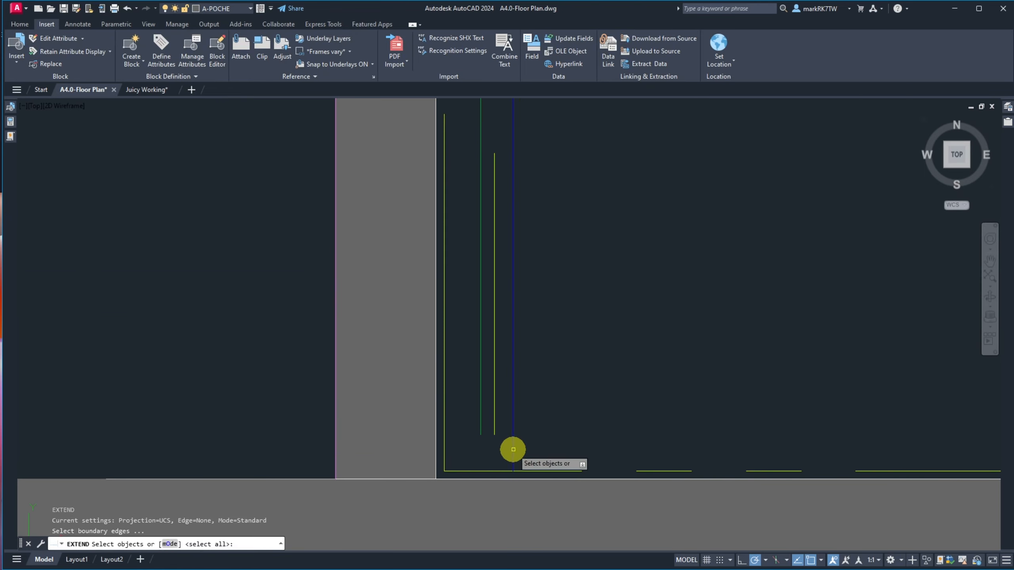
{"action": "left_click", "coordinate": [505, 475]}
{"action": "left_click", "coordinate": [505, 466]}
{"action": "key", "text": "Return"}
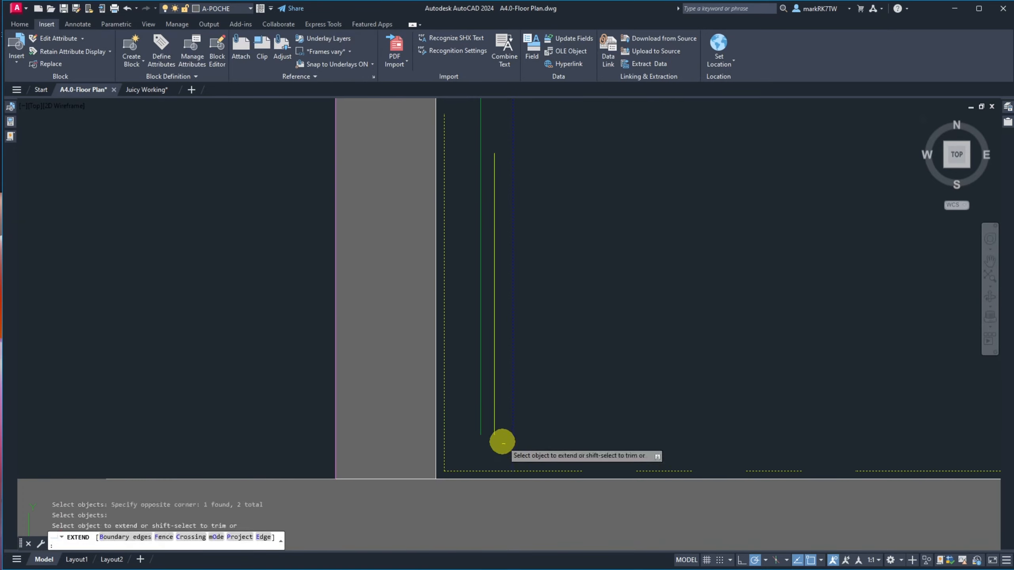
{"action": "left_click", "coordinate": [500, 438]}
{"action": "left_click", "coordinate": [471, 407]}
{"action": "key", "text": "Return"}
{"action": "scroll", "coordinate": [561, 385], "scroll_direction": "down", "scroll_amount": 6}
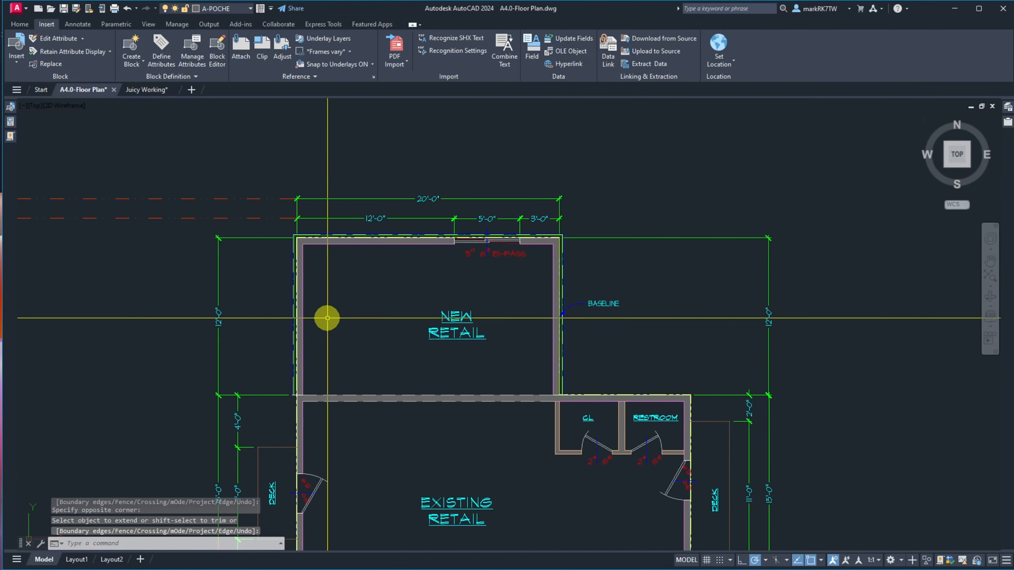
Offset the closed sheathing polyline 1 inch outward from the building.
{"action": "scroll", "coordinate": [588, 417], "scroll_direction": "up", "scroll_amount": 8}
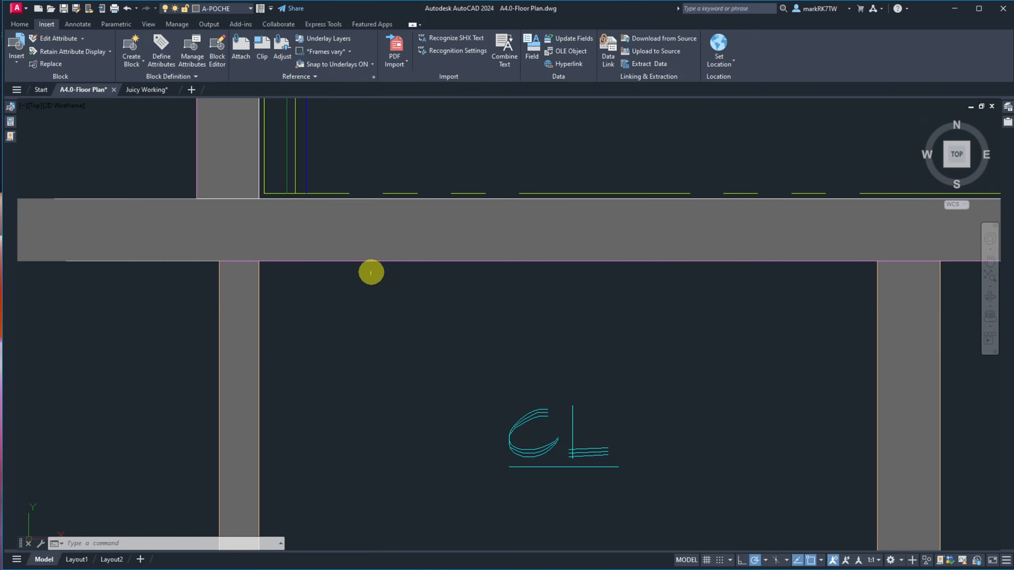
{"action": "scroll", "coordinate": [375, 274], "scroll_direction": "down", "scroll_amount": 10}
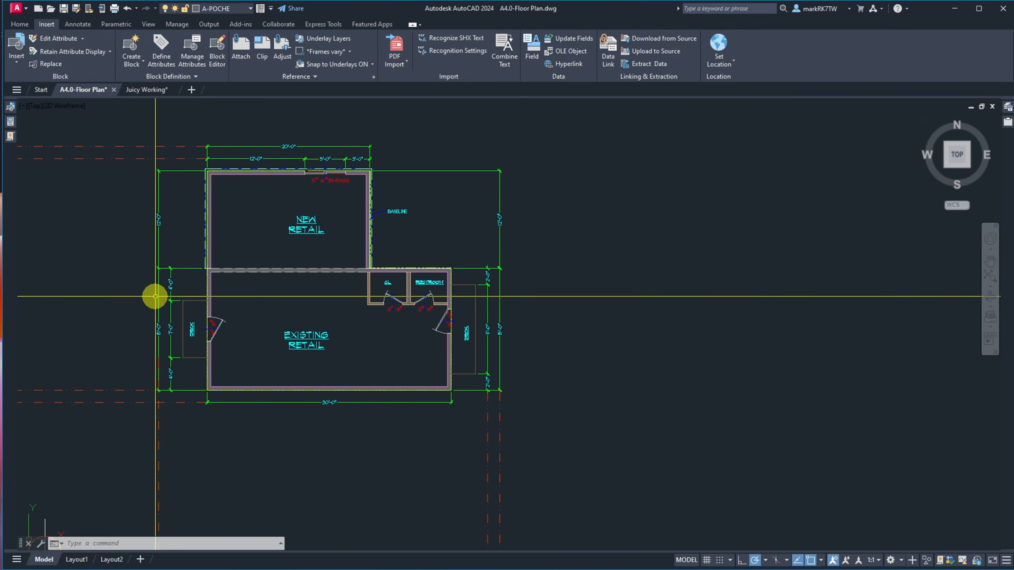
{"action": "scroll", "coordinate": [170, 279], "scroll_direction": "up", "scroll_amount": 10}
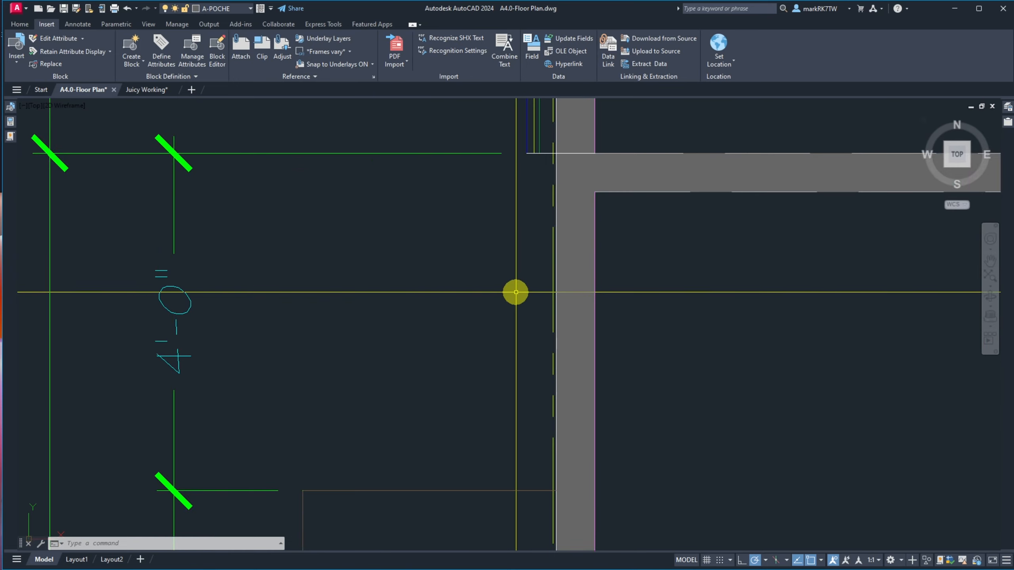
{"action": "type", "text": "o"}
{"action": "key", "text": "Return"}
{"action": "type", "text": "1"}
{"action": "key", "text": "Return"}
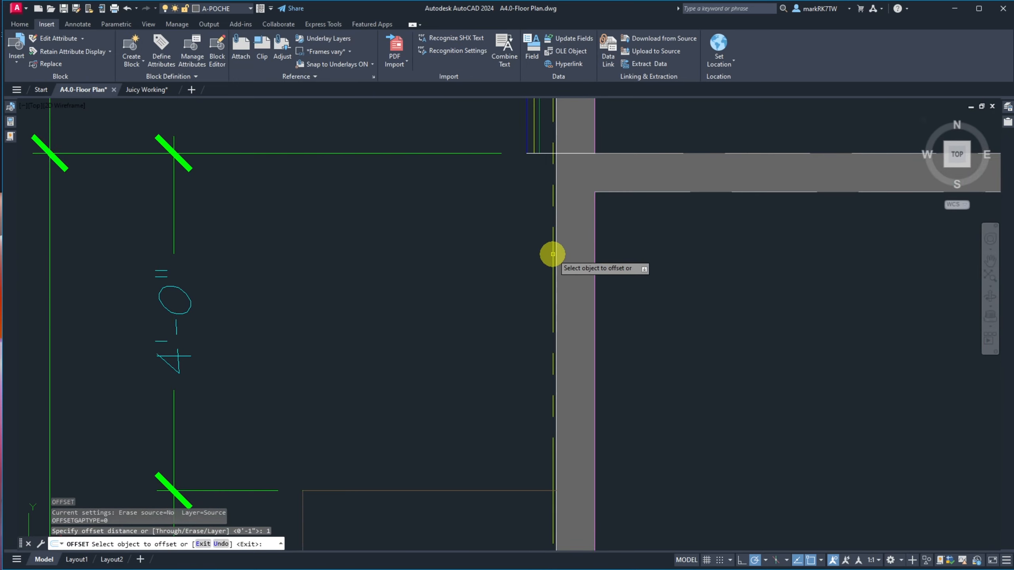
{"action": "left_click", "coordinate": [551, 251]}
{"action": "left_click", "coordinate": [537, 196]}
{"action": "scroll", "coordinate": [547, 153], "scroll_direction": "up", "scroll_amount": 3}
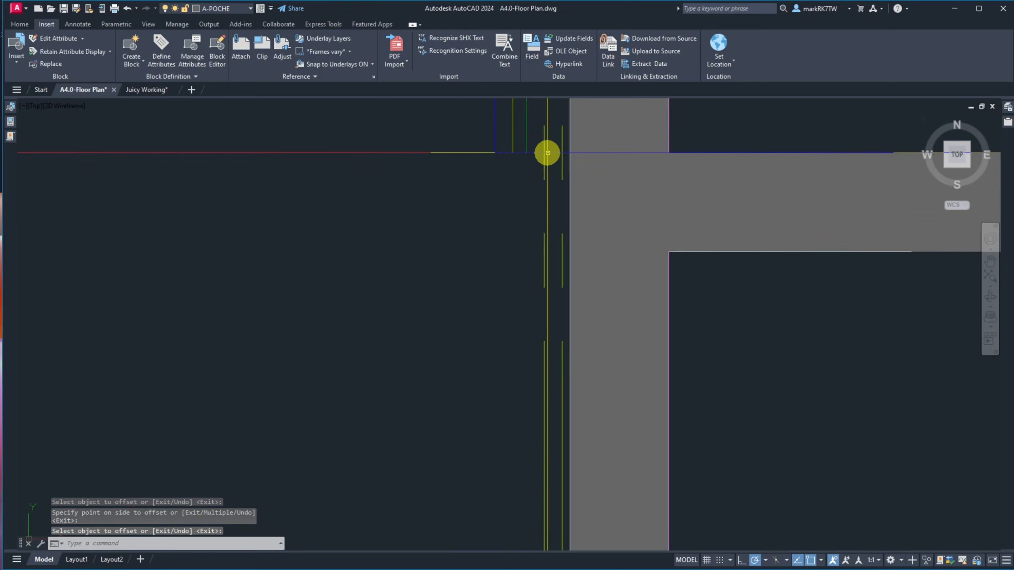
Trim the offset polyline around the New Retail addition, using the east veneer line and the west wall-end line as cutting edges.
{"action": "scroll", "coordinate": [548, 153], "scroll_direction": "up", "scroll_amount": 3}
{"action": "scroll", "coordinate": [553, 176], "scroll_direction": "down", "scroll_amount": 5}
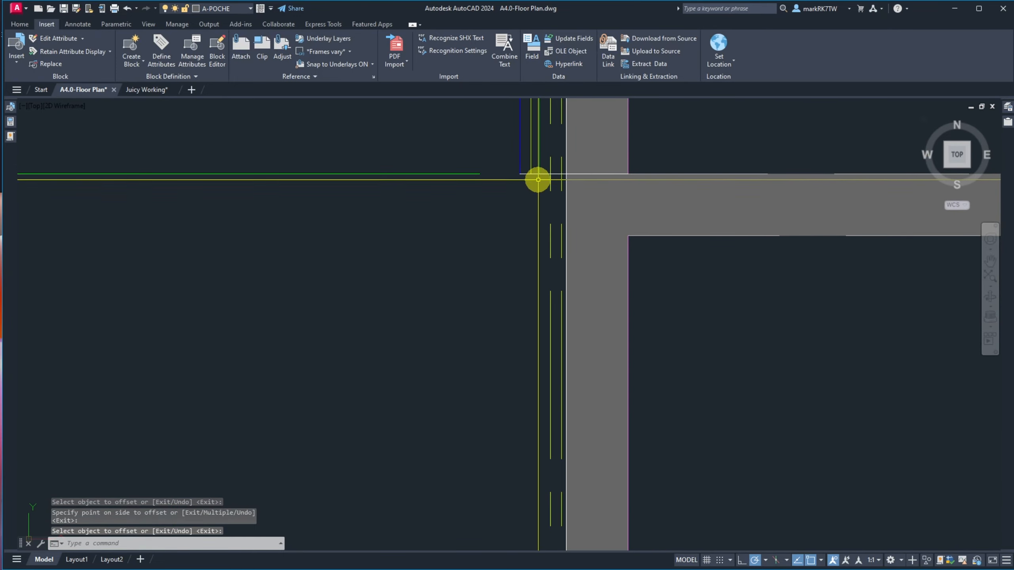
{"action": "scroll", "coordinate": [539, 187], "scroll_direction": "down", "scroll_amount": 6}
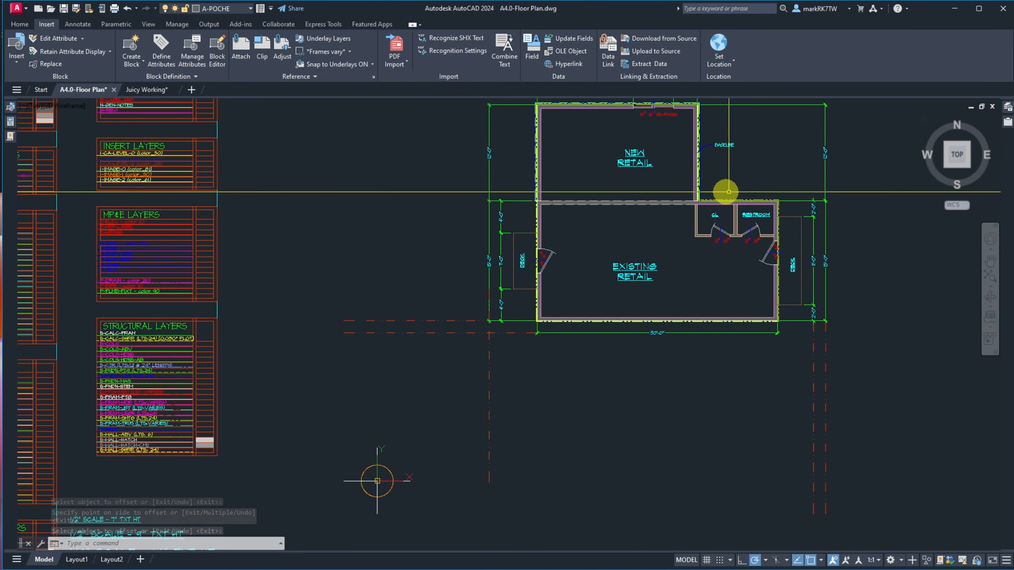
{"action": "scroll", "coordinate": [758, 200], "scroll_direction": "up", "scroll_amount": 6}
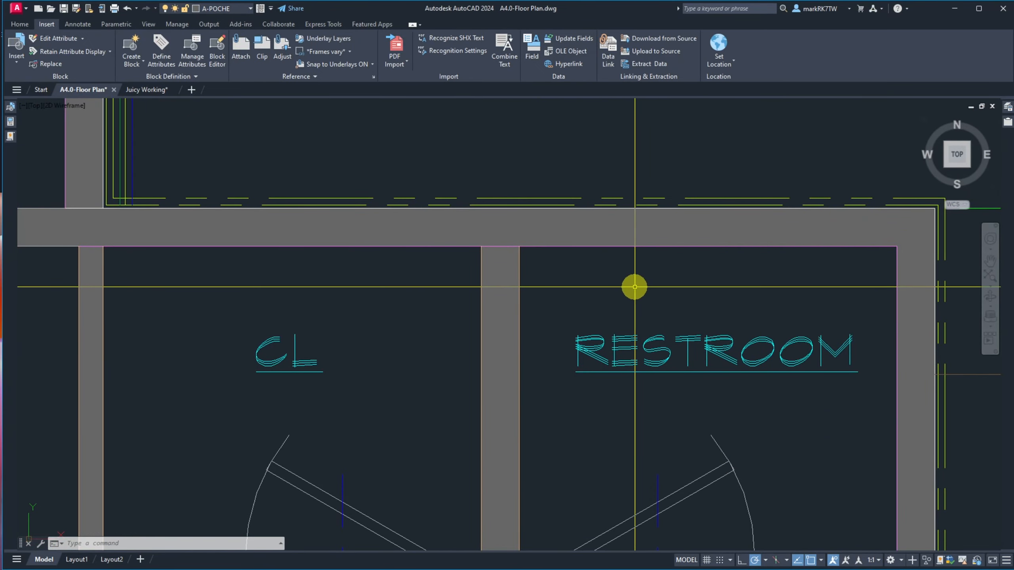
{"action": "scroll", "coordinate": [567, 289], "scroll_direction": "down", "scroll_amount": 7}
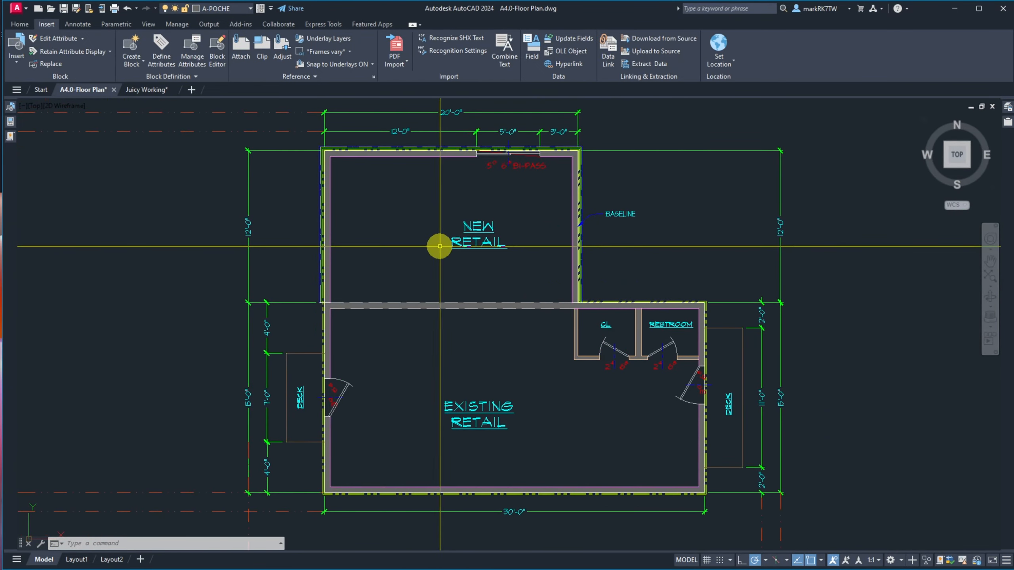
{"action": "type", "text": "trim"}
{"action": "key", "text": "Return"}
{"action": "scroll", "coordinate": [535, 299], "scroll_direction": "up", "scroll_amount": 5}
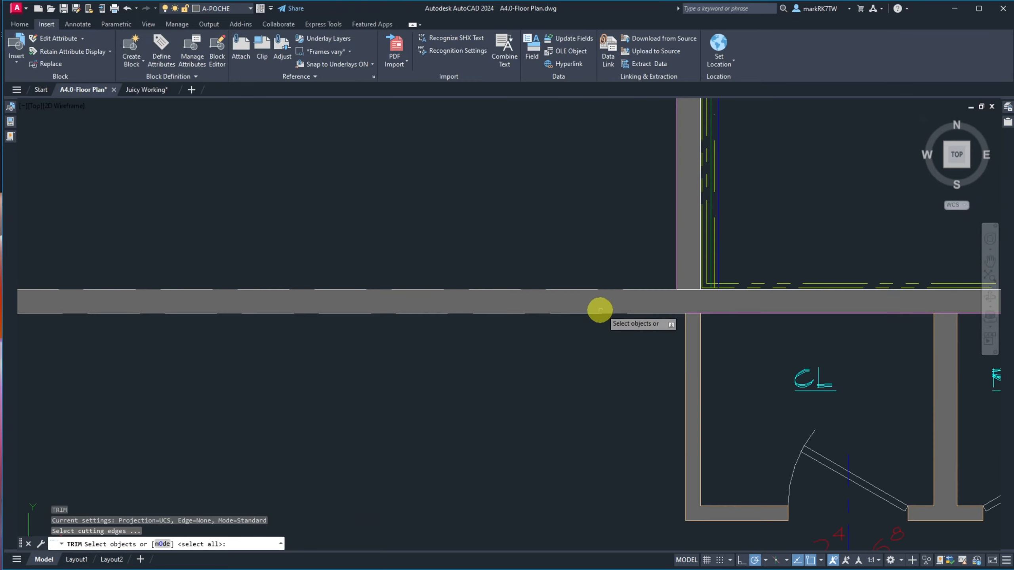
{"action": "left_click", "coordinate": [718, 273]}
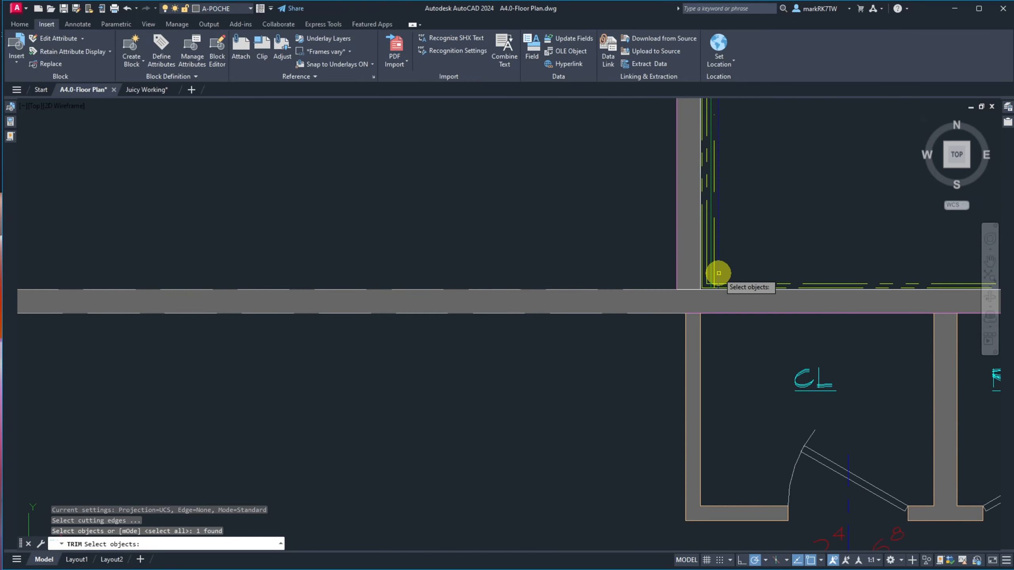
{"action": "scroll", "coordinate": [711, 270], "scroll_direction": "down", "scroll_amount": 5}
{"action": "scroll", "coordinate": [550, 276], "scroll_direction": "up", "scroll_amount": 8}
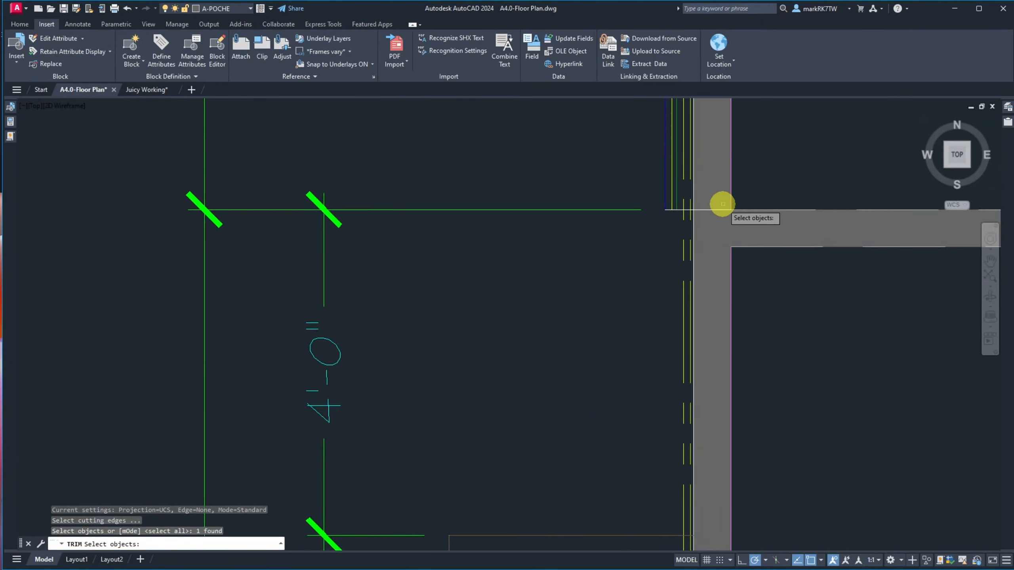
{"action": "scroll", "coordinate": [723, 204], "scroll_direction": "up", "scroll_amount": 6}
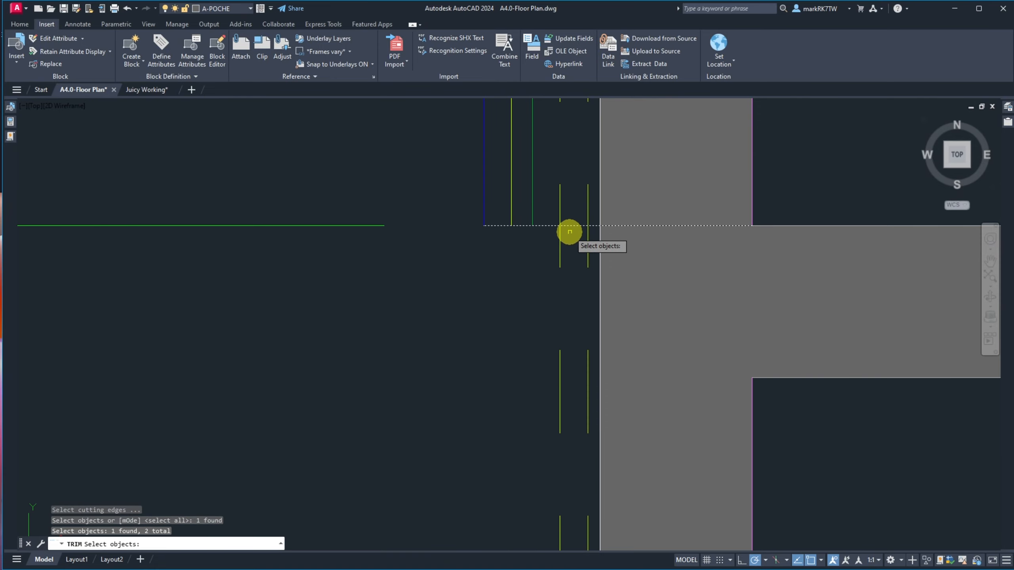
{"action": "key", "text": "Return"}
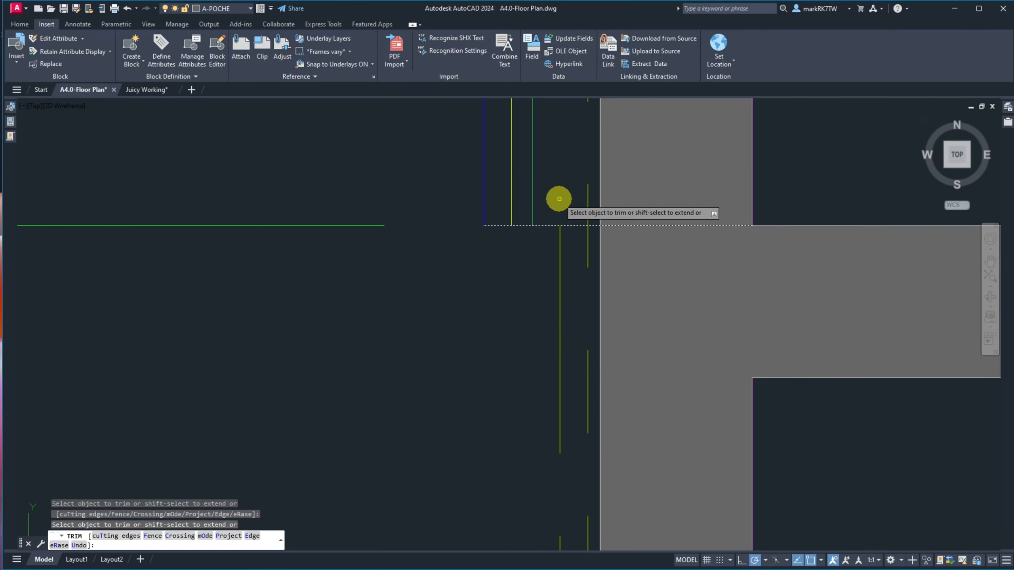
{"action": "scroll", "coordinate": [485, 307], "scroll_direction": "down", "scroll_amount": 8}
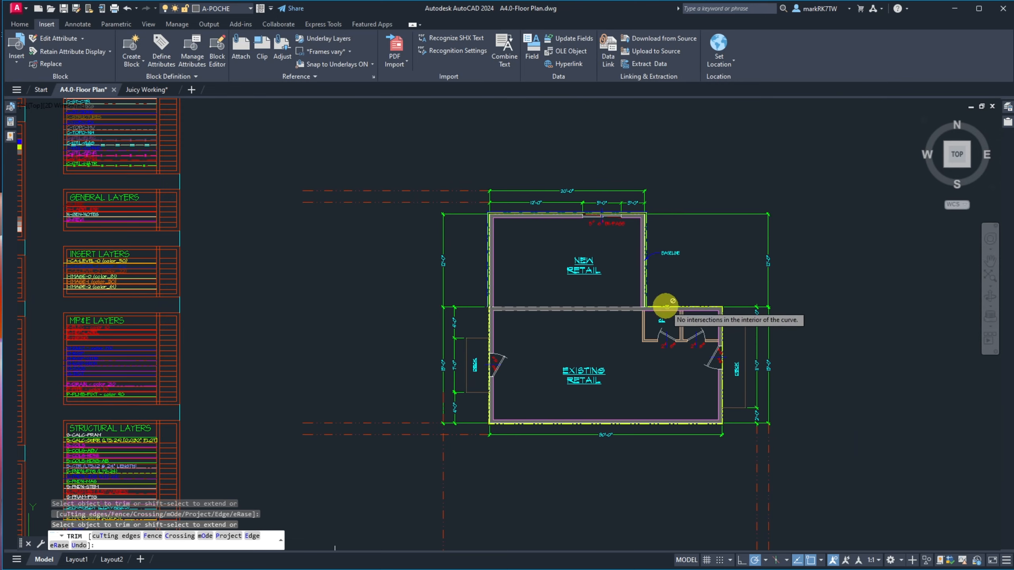
{"action": "scroll", "coordinate": [664, 305], "scroll_direction": "up", "scroll_amount": 10}
{"action": "scroll", "coordinate": [552, 354], "scroll_direction": "up", "scroll_amount": 4}
{"action": "left_click", "coordinate": [559, 343]}
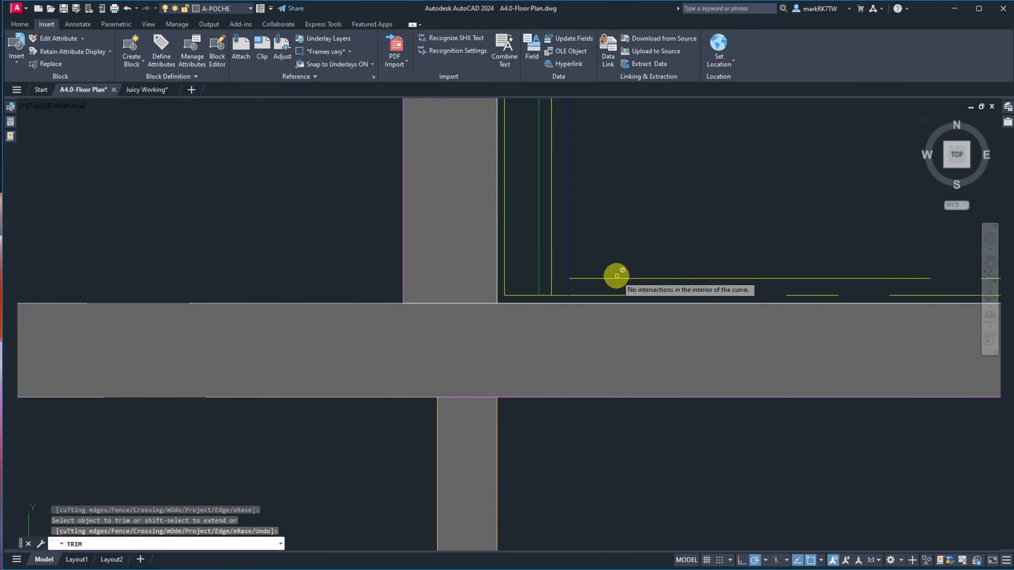
{"action": "key", "text": "Escape"}
Match the 1-inch offset polyline along the existing building's north wall to the properties of the addition's east veneer line.
{"action": "type", "text": "M"}
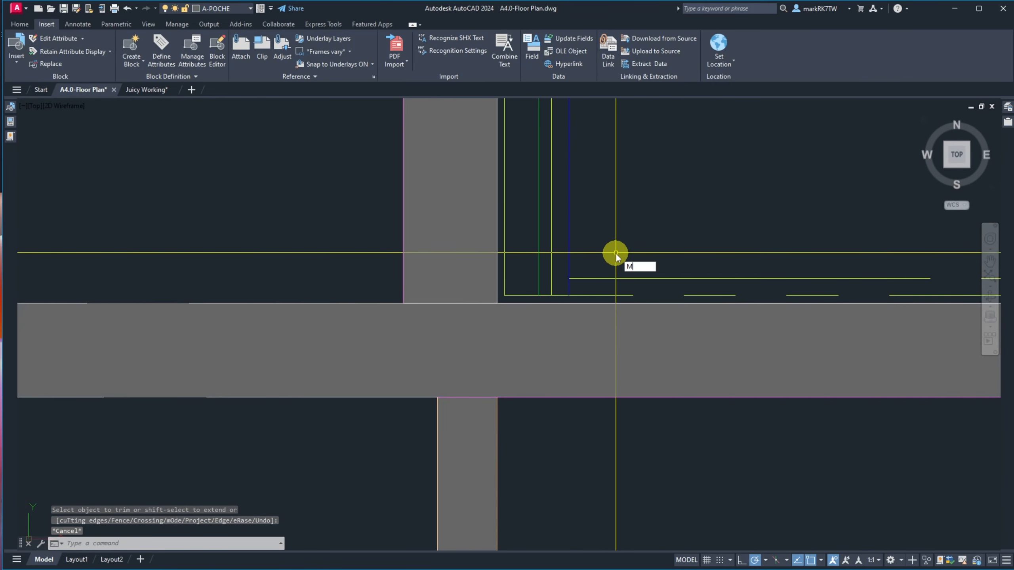
{"action": "type", "text": "A"}
{"action": "key", "text": "Return"}
{"action": "left_click", "coordinate": [569, 252]}
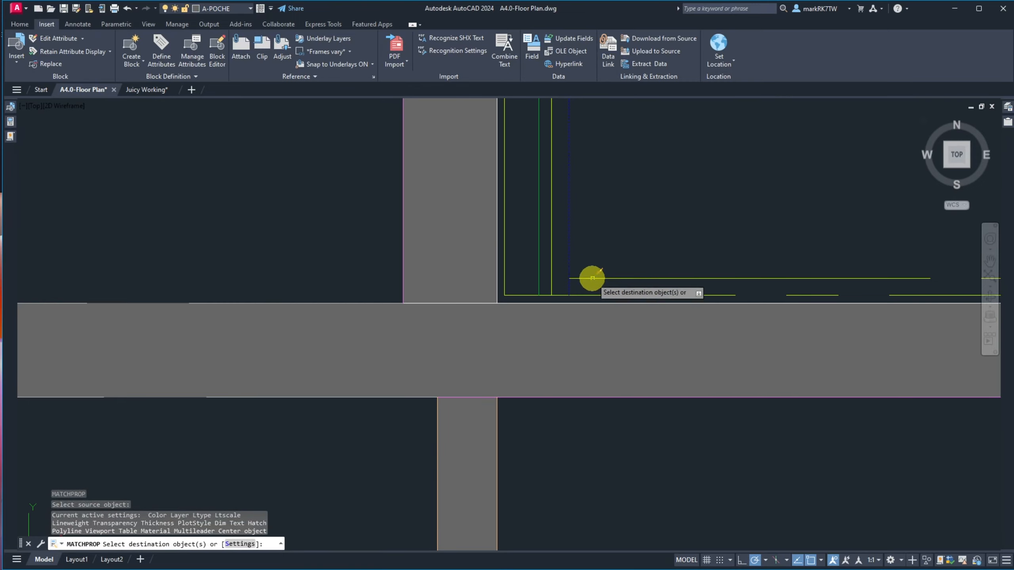
{"action": "left_click", "coordinate": [596, 278]}
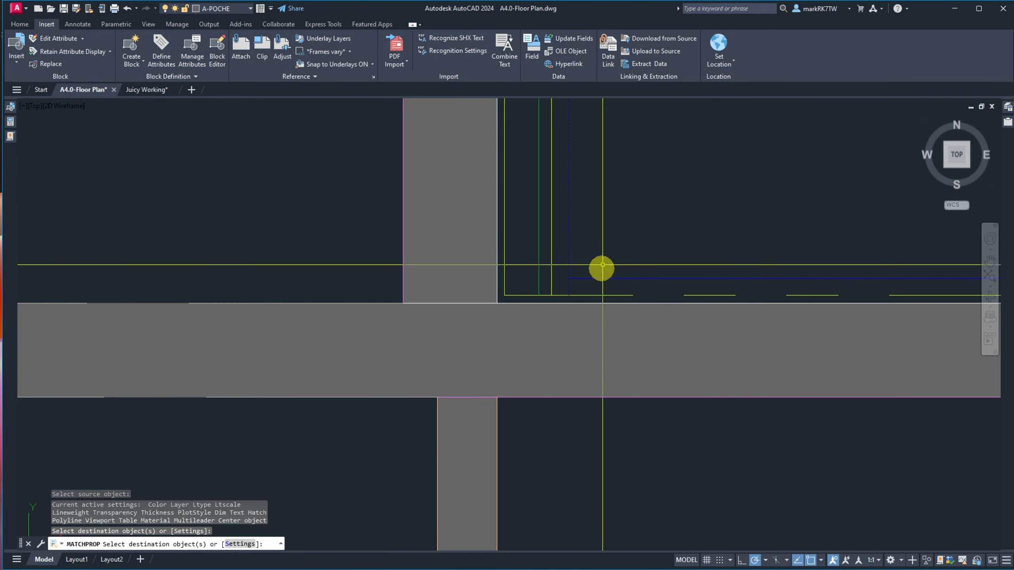
{"action": "key", "text": "Escape"}
Break the existing building's north wall line near the outer face of the addition's west wall.
{"action": "scroll", "coordinate": [627, 226], "scroll_direction": "down", "scroll_amount": 10}
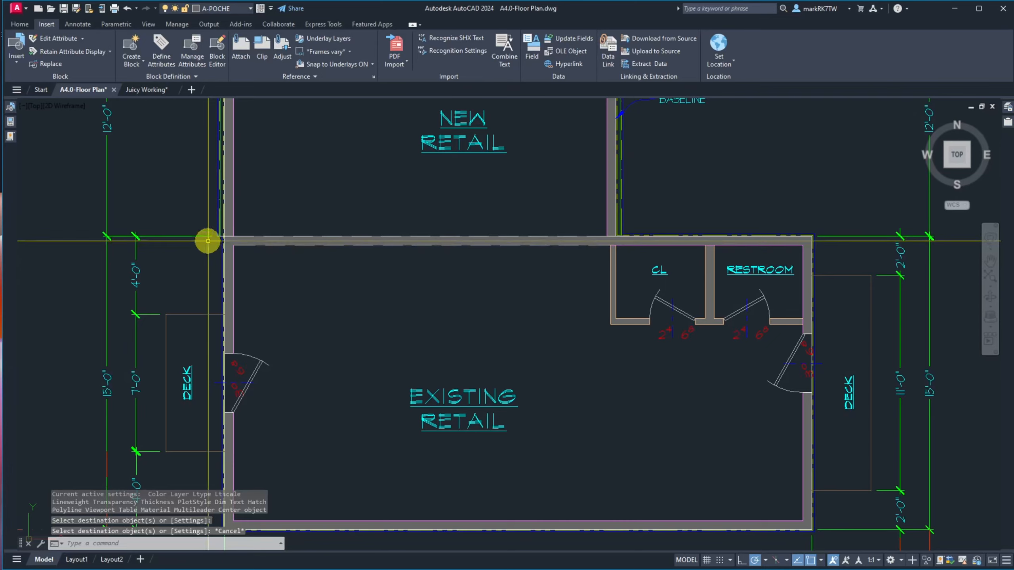
{"action": "scroll", "coordinate": [207, 240], "scroll_direction": "up", "scroll_amount": 10}
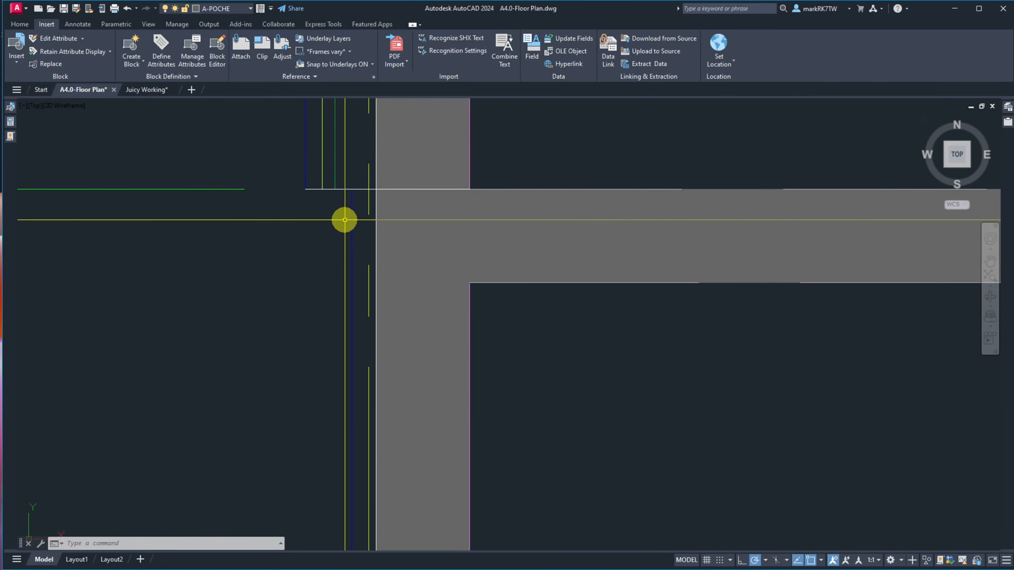
{"action": "type", "text": "BR"}
{"action": "key", "text": "Return"}
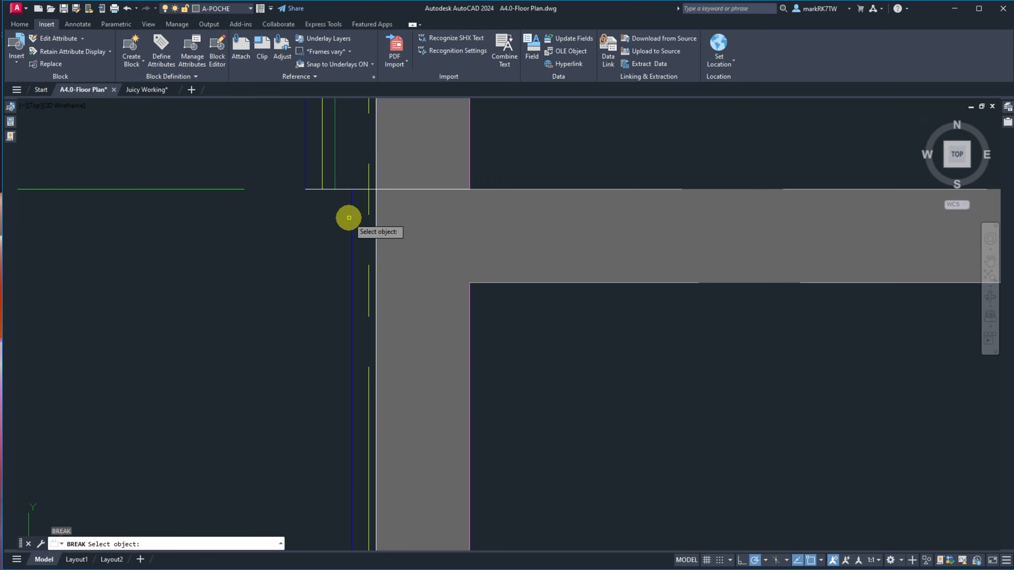
{"action": "left_click", "coordinate": [365, 190]}
{"action": "left_click", "coordinate": [369, 190]}
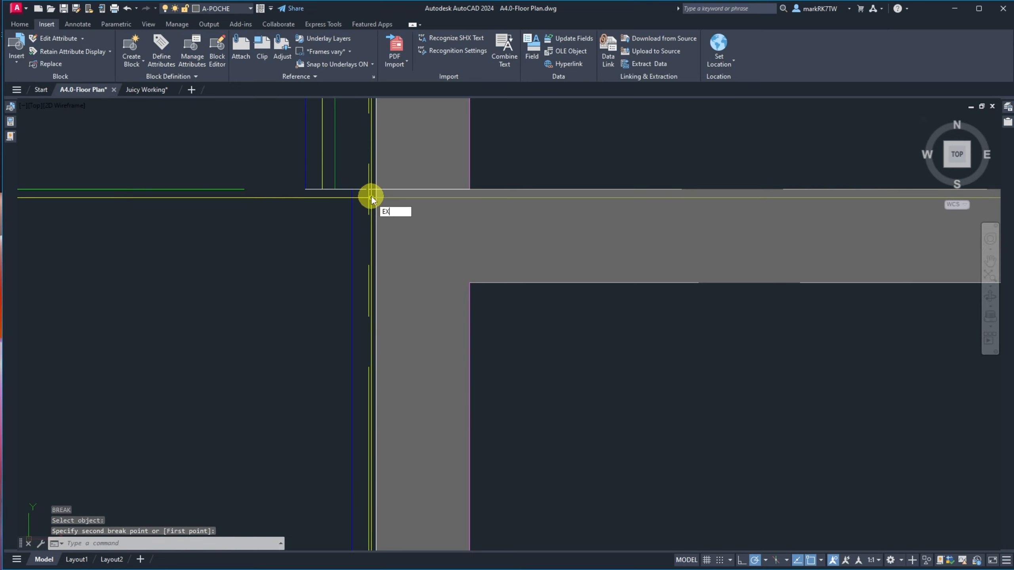
{"action": "type", "text": "EX"}
{"action": "key", "text": "Return"}
{"action": "key", "text": "Escape"}
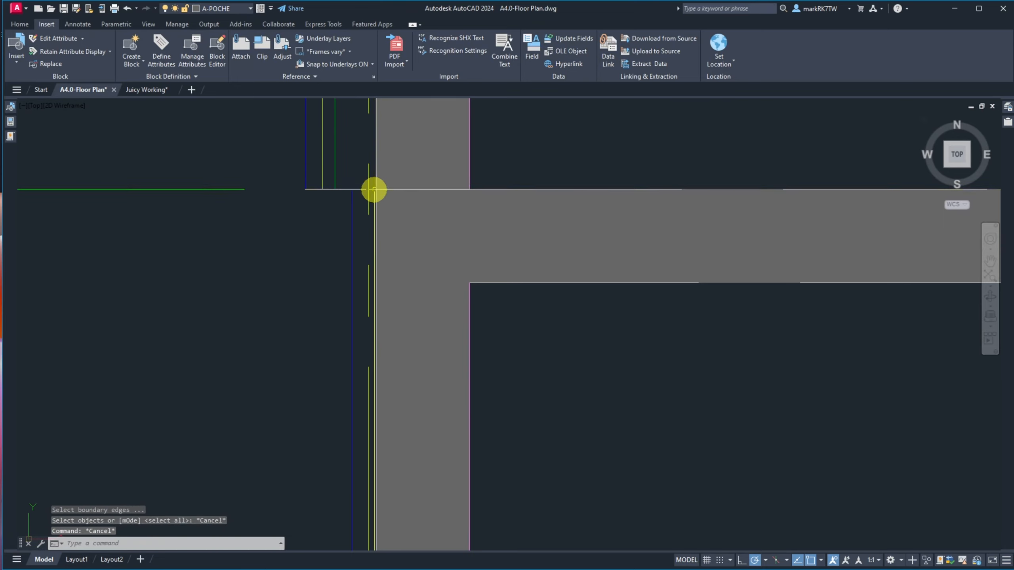
Stretch the west end of the broken north wall line to the wall's outer corner.
{"action": "left_click", "coordinate": [373, 189]}
{"action": "left_click", "coordinate": [376, 188]}
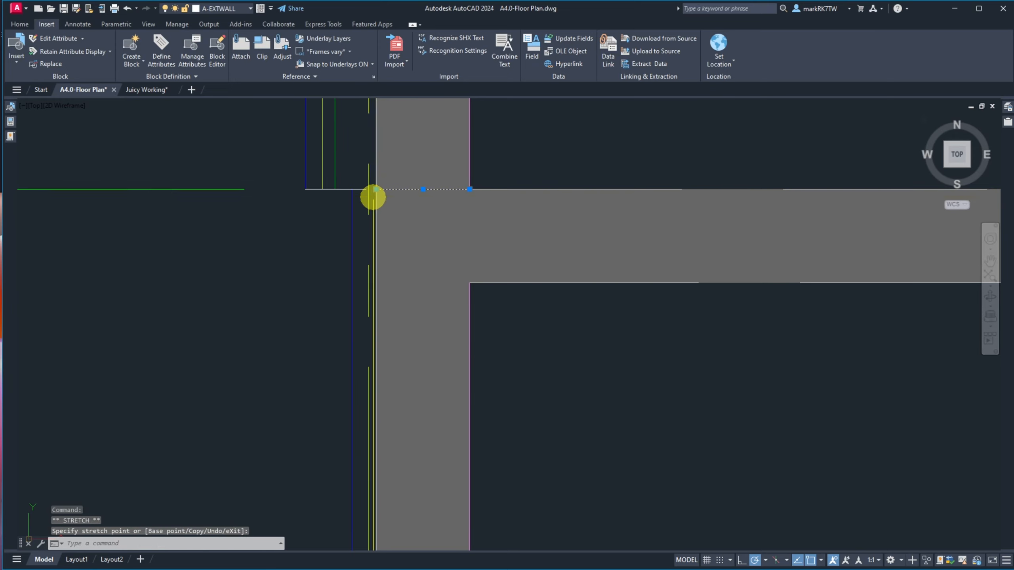
{"action": "left_click", "coordinate": [365, 189]}
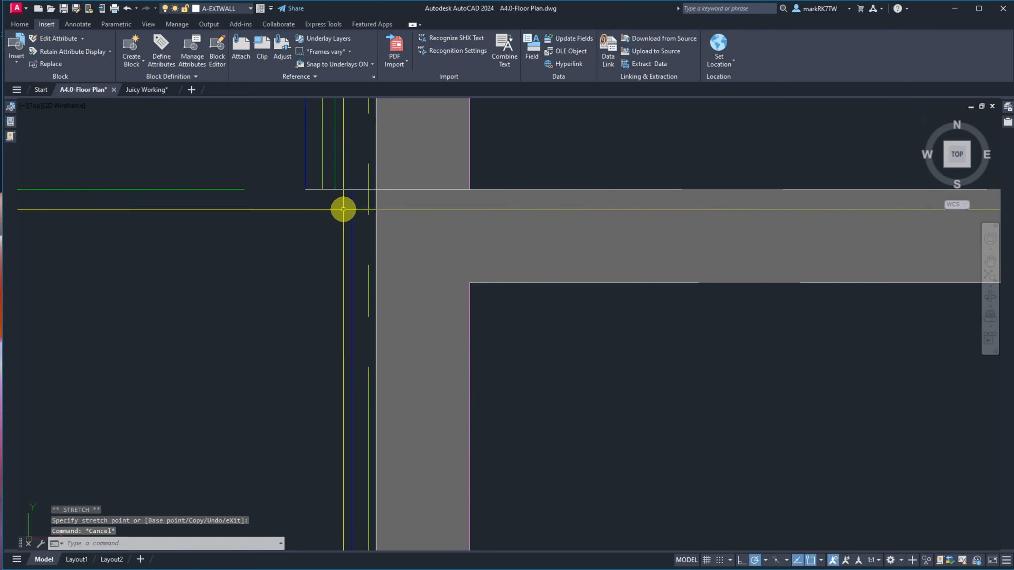
Match the short wall-end line under the addition's west layers to the properties of the west veneer line.
{"action": "type", "text": "ma"}
{"action": "key", "text": "Return"}
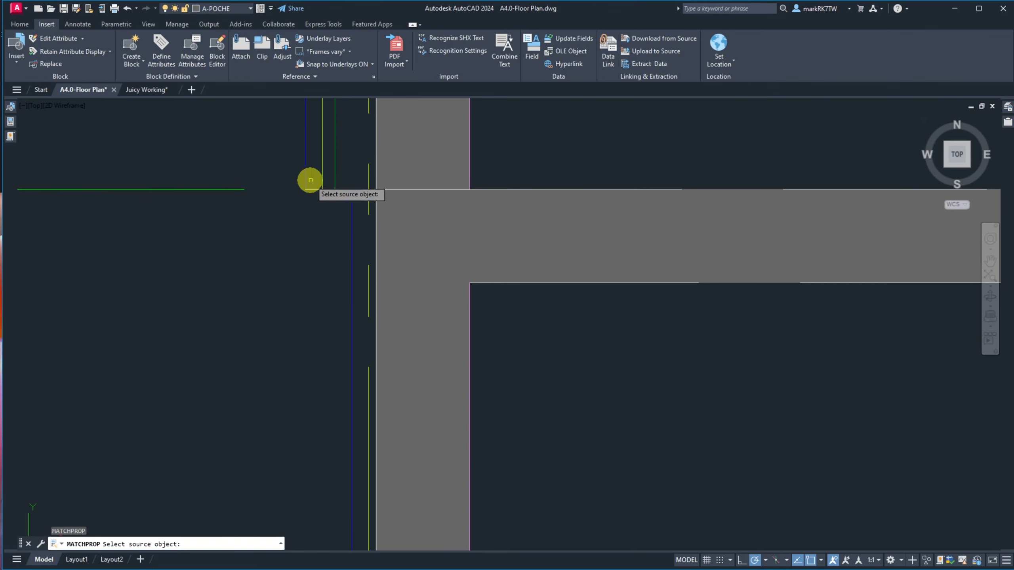
{"action": "left_click", "coordinate": [313, 191]}
{"action": "left_click", "coordinate": [314, 188]}
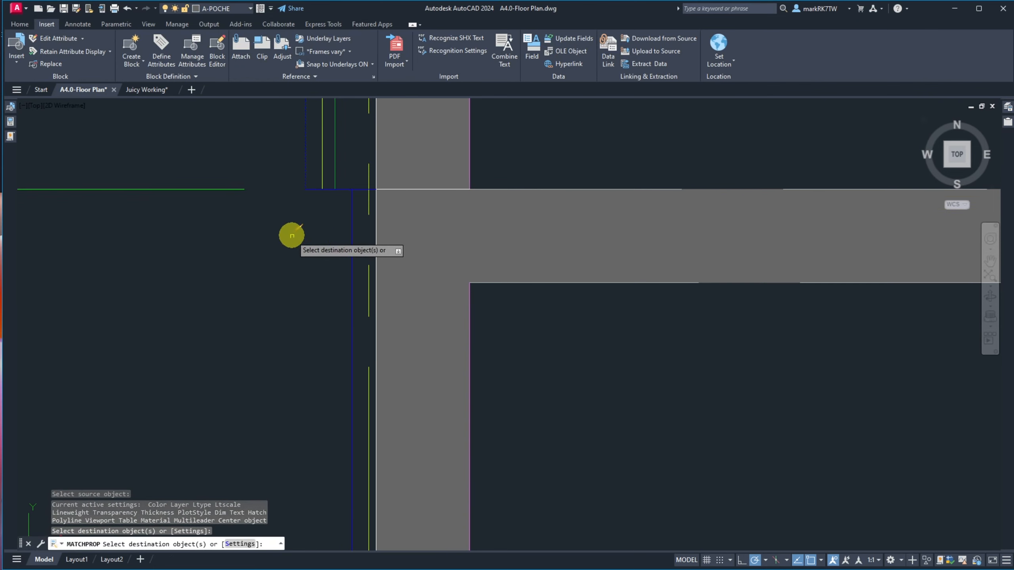
{"action": "key", "text": "Escape"}
Stretch the east-side dimensions' origin at the existing building's northeast corner out to the east veneer line.
{"action": "scroll", "coordinate": [275, 276], "scroll_direction": "down", "scroll_amount": 10}
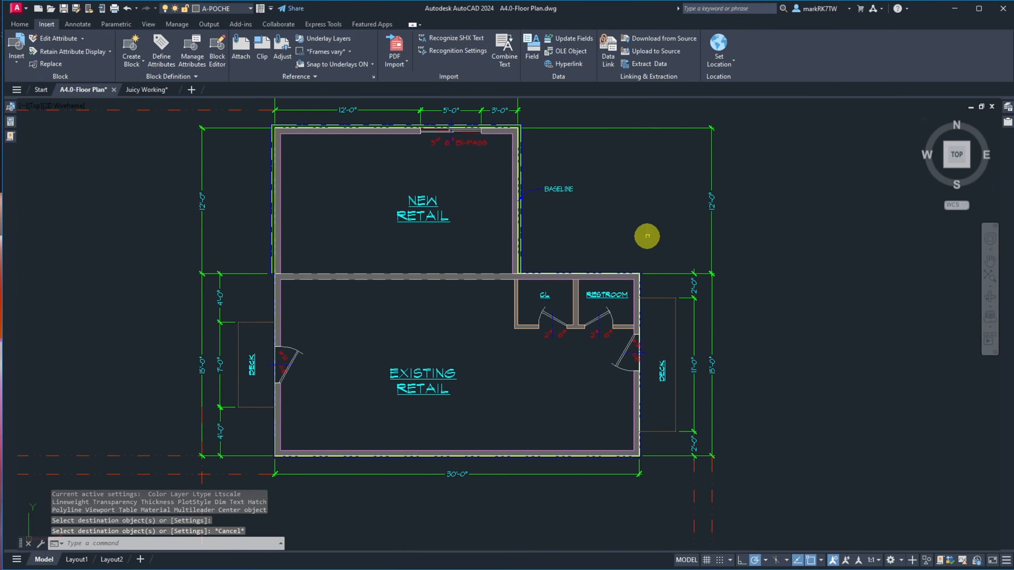
{"action": "scroll", "coordinate": [661, 274], "scroll_direction": "up", "scroll_amount": 6}
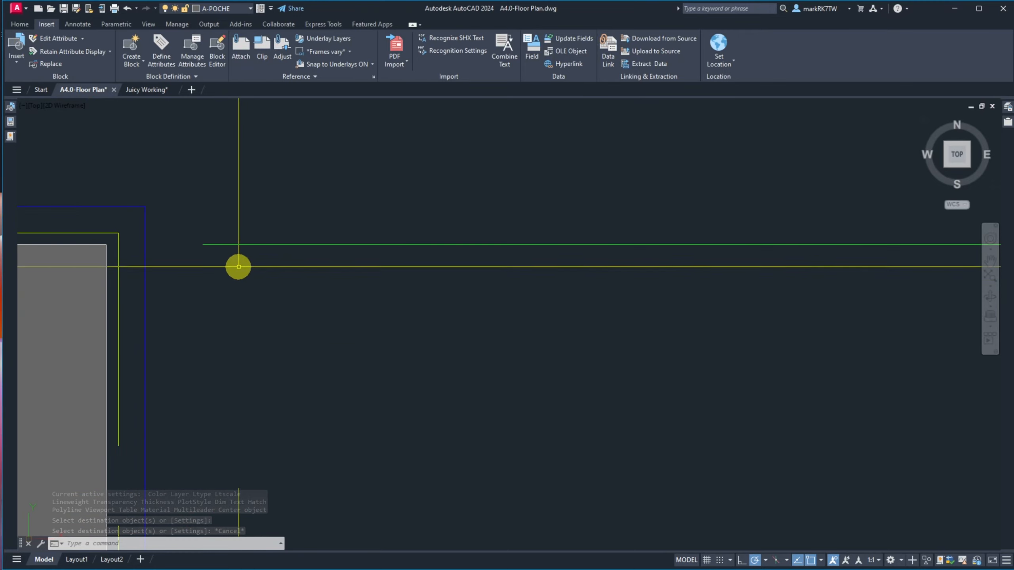
{"action": "left_click", "coordinate": [239, 266]}
{"action": "left_click", "coordinate": [193, 216]}
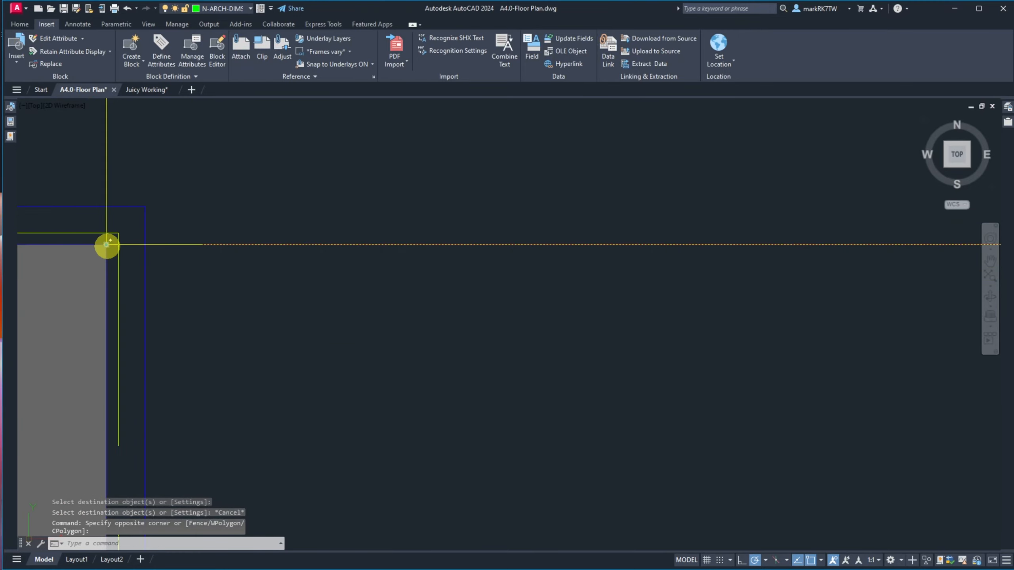
{"action": "left_click", "coordinate": [105, 244]}
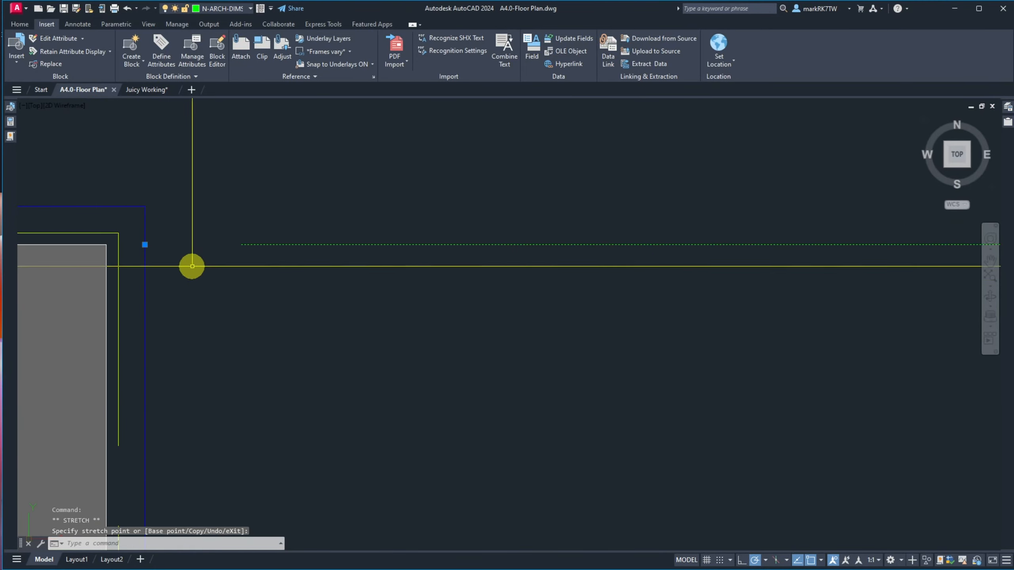
Stretch the east 12'-0" dimension's origin at the New Retail addition's northeast corner out to the east veneer line.
{"action": "scroll", "coordinate": [389, 296], "scroll_direction": "down", "scroll_amount": 5}
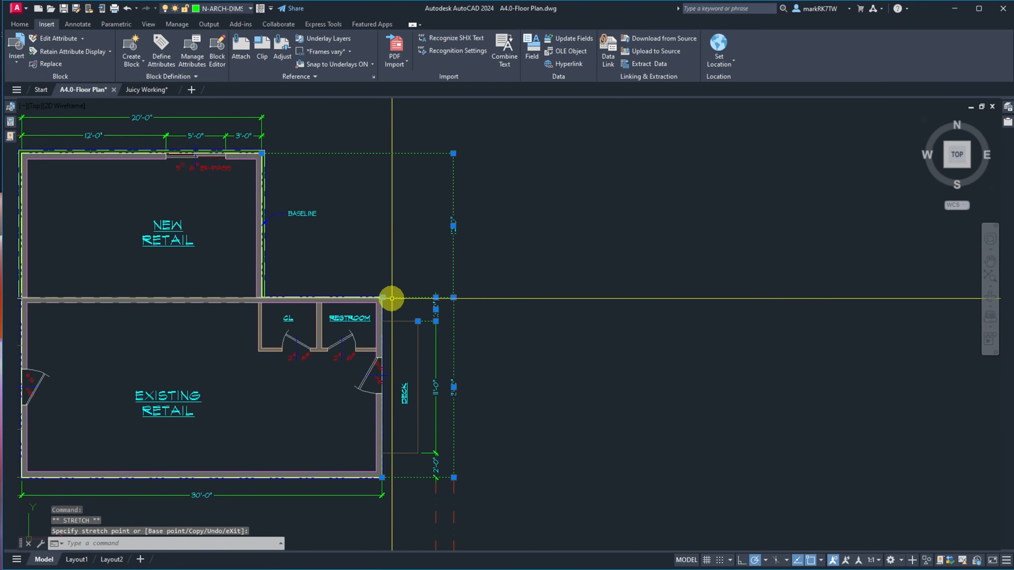
{"action": "scroll", "coordinate": [240, 143], "scroll_direction": "up", "scroll_amount": 5}
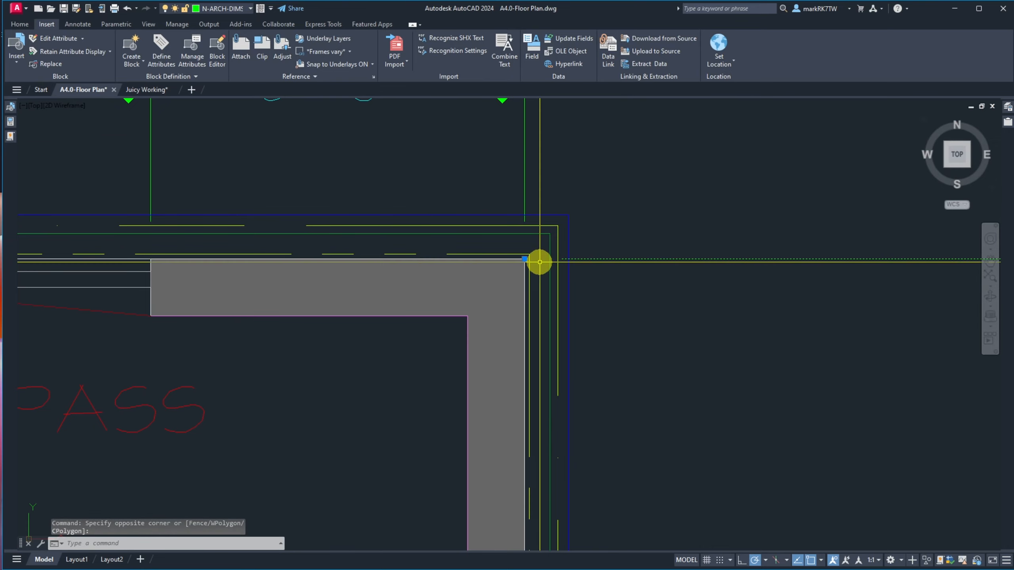
{"action": "left_click", "coordinate": [524, 258]}
{"action": "left_click", "coordinate": [569, 258]}
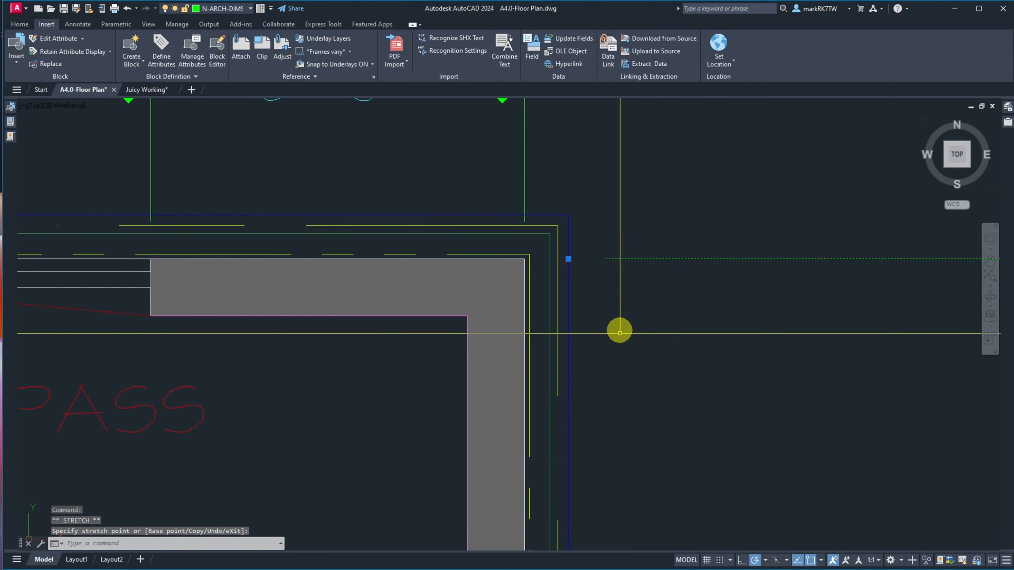
Stretch the 20'-0" and 3'-0" dimensions' shared origin at the addition's northeast corner up to the north veneer line.
{"action": "scroll", "coordinate": [614, 335], "scroll_direction": "down", "scroll_amount": 4}
{"action": "scroll", "coordinate": [593, 292], "scroll_direction": "up", "scroll_amount": 8}
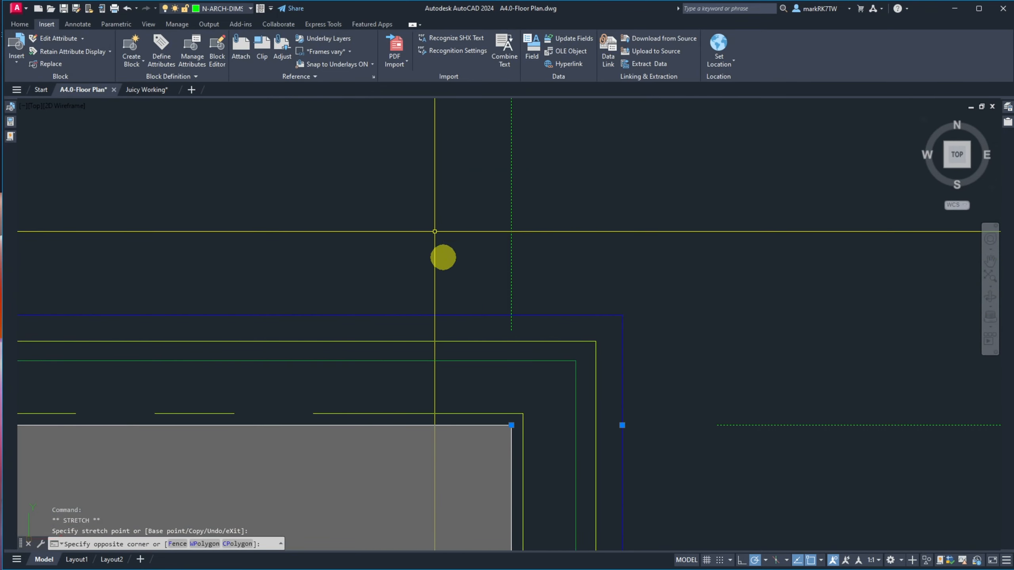
{"action": "left_click", "coordinate": [498, 407]}
{"action": "left_click", "coordinate": [508, 424]}
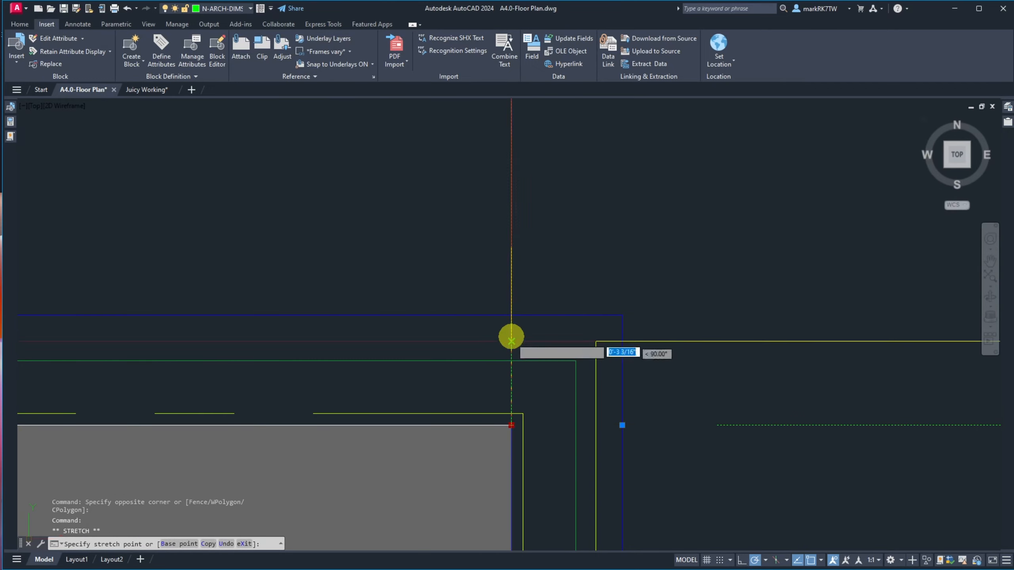
{"action": "left_click", "coordinate": [510, 316]}
Stretch the 3'-0" and 5'-0" dimensions' origins at the bi-pass door's east jamb up to the north veneer line.
{"action": "scroll", "coordinate": [669, 324], "scroll_direction": "down", "scroll_amount": 3}
{"action": "scroll", "coordinate": [580, 333], "scroll_direction": "up", "scroll_amount": 5}
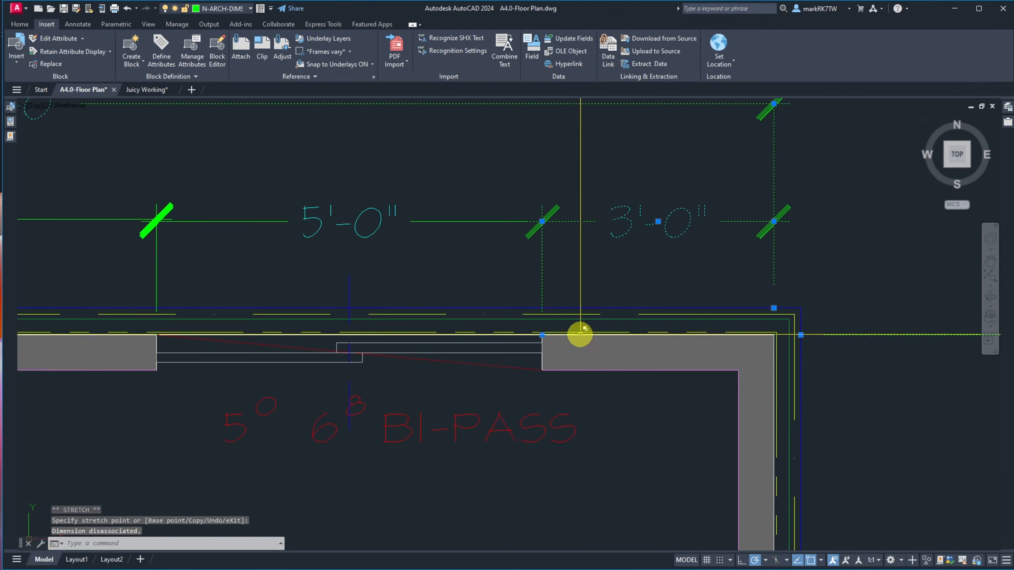
{"action": "scroll", "coordinate": [520, 337], "scroll_direction": "up", "scroll_amount": 3}
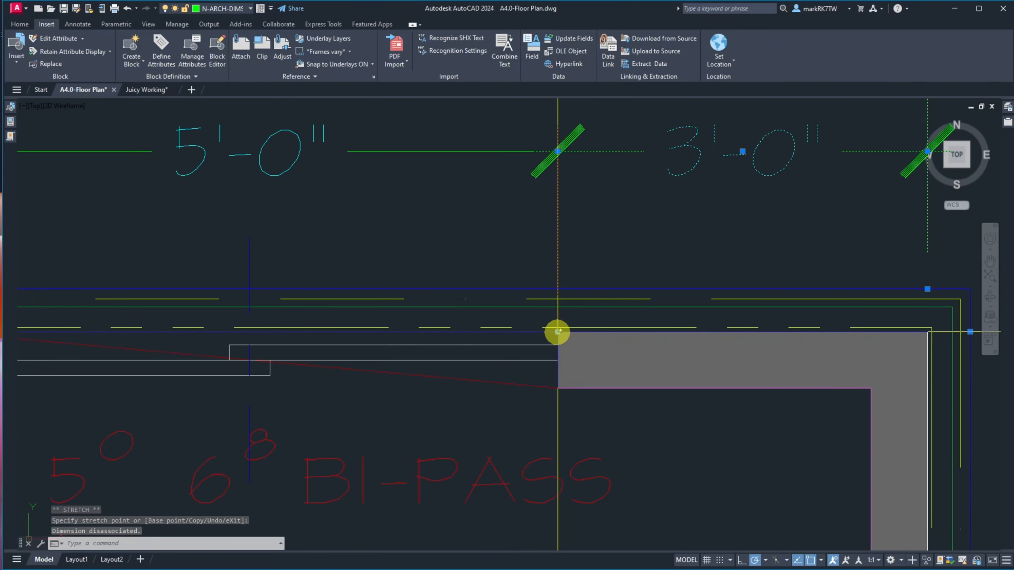
{"action": "left_click", "coordinate": [557, 331]}
{"action": "left_click", "coordinate": [557, 289]}
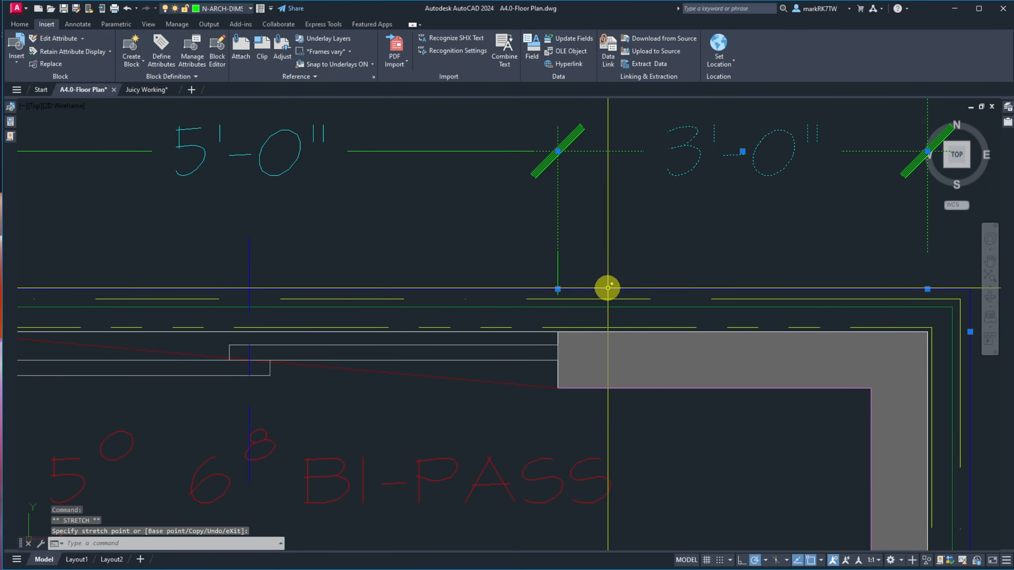
{"action": "left_click", "coordinate": [601, 271]}
{"action": "left_click", "coordinate": [526, 244]}
{"action": "left_click", "coordinate": [558, 331]}
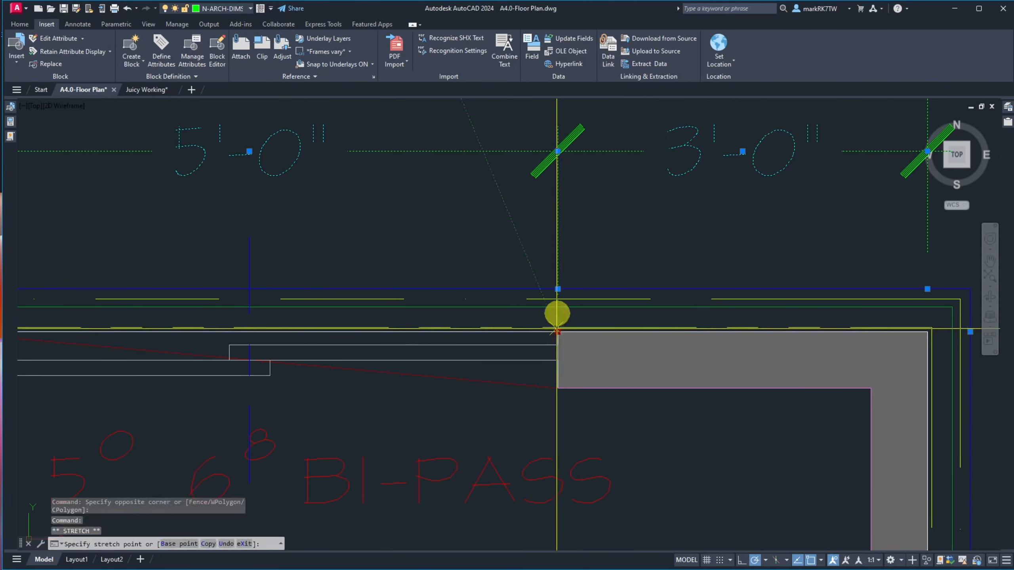
{"action": "left_click", "coordinate": [559, 288]}
Stretch the 12'-0" and 5'-0" dimensions' origins at the bi-pass door's west jamb up to the north veneer line.
{"action": "scroll", "coordinate": [511, 260], "scroll_direction": "down", "scroll_amount": 5}
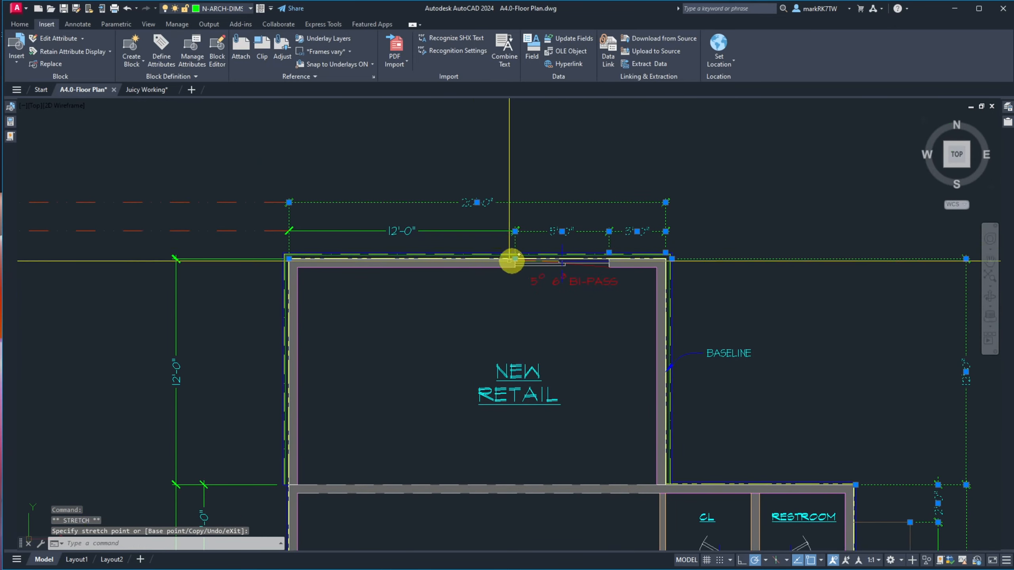
{"action": "scroll", "coordinate": [480, 254], "scroll_direction": "up", "scroll_amount": 7}
{"action": "left_click", "coordinate": [659, 210]}
{"action": "left_click", "coordinate": [804, 211]}
{"action": "left_click", "coordinate": [803, 211]}
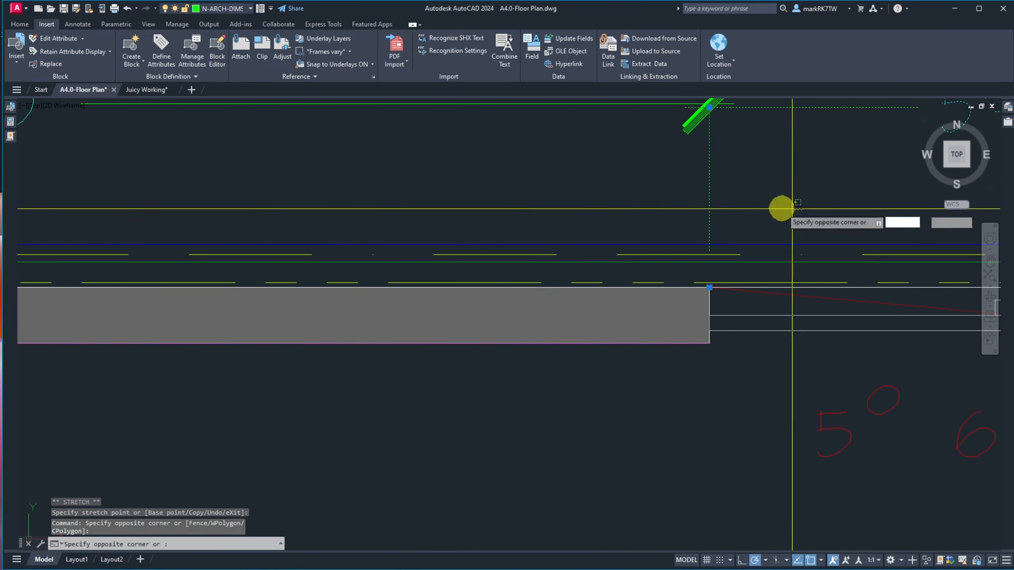
{"action": "left_click", "coordinate": [607, 193]}
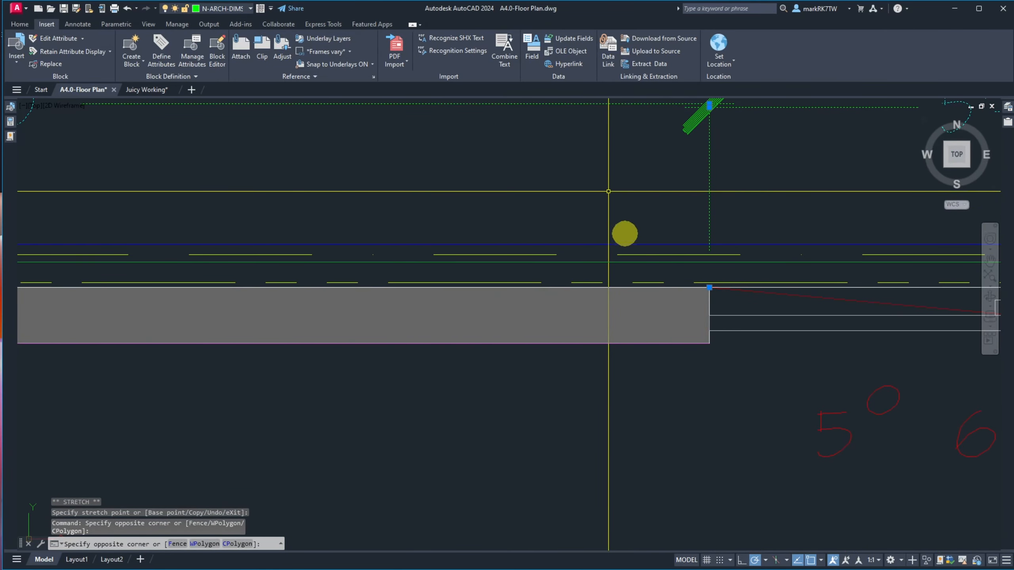
{"action": "left_click", "coordinate": [709, 287]}
{"action": "left_click", "coordinate": [708, 242]}
{"action": "key", "text": "Escape"}
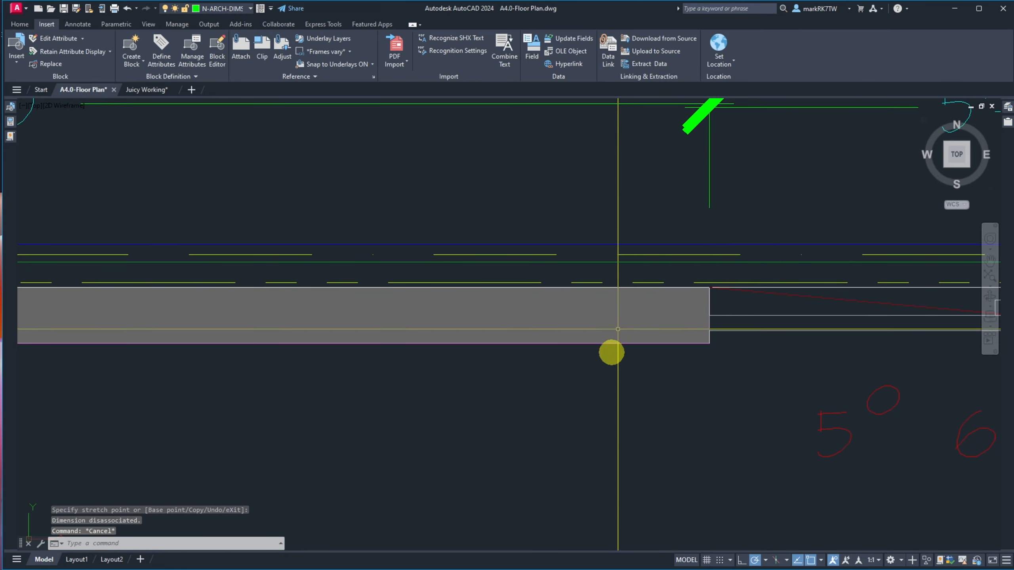
Measure from the 5'-0" and 12'-0" dimension lines down to the wall's outer face at the bi-pass door's west jamb.
{"action": "scroll", "coordinate": [618, 329], "scroll_direction": "down", "scroll_amount": 6}
{"action": "scroll", "coordinate": [658, 335], "scroll_direction": "up", "scroll_amount": 4}
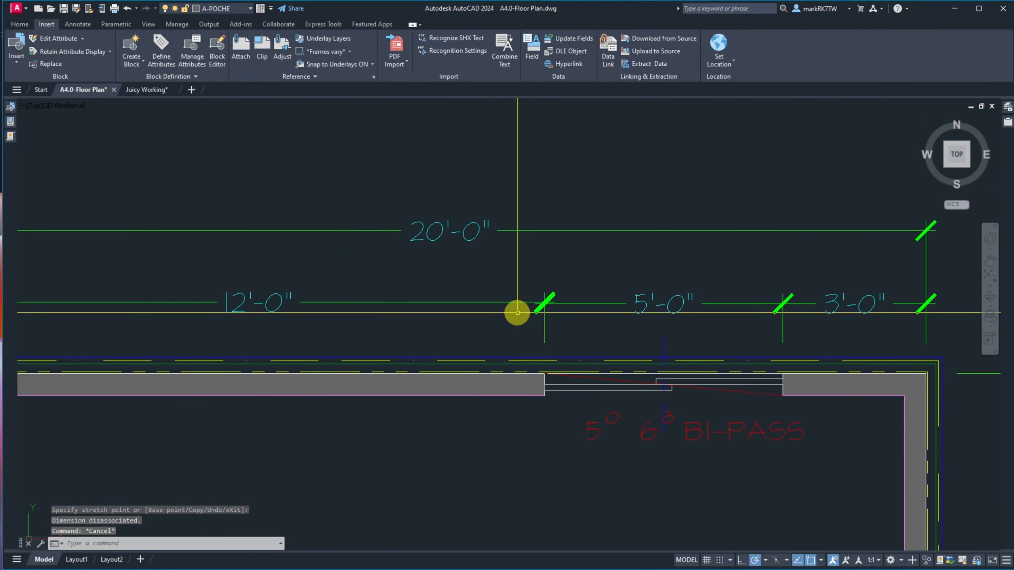
{"action": "scroll", "coordinate": [548, 307], "scroll_direction": "up", "scroll_amount": 7}
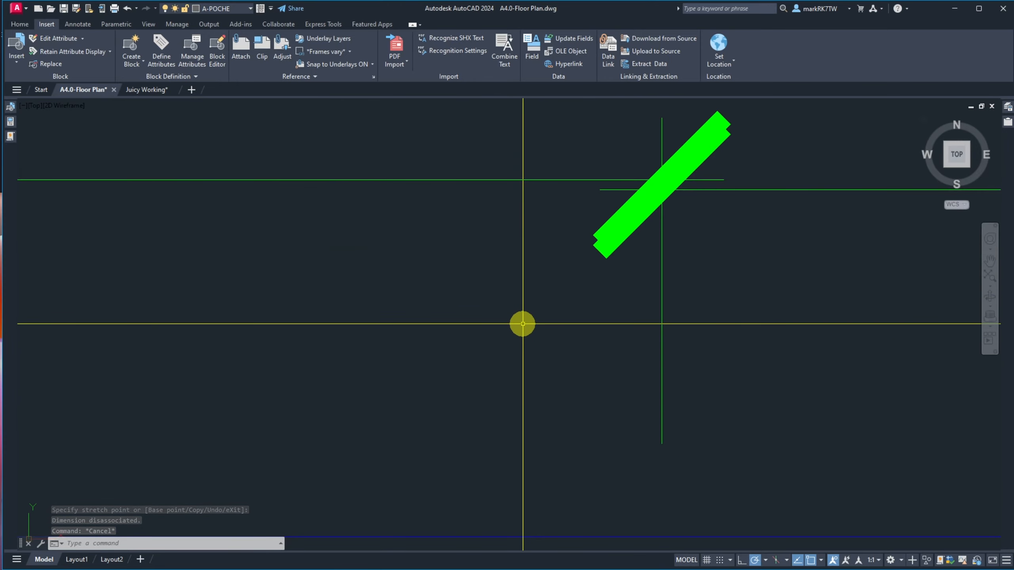
{"action": "scroll", "coordinate": [516, 321], "scroll_direction": "down", "scroll_amount": 4}
{"action": "type", "text": "dist"}
{"action": "key", "text": "Return"}
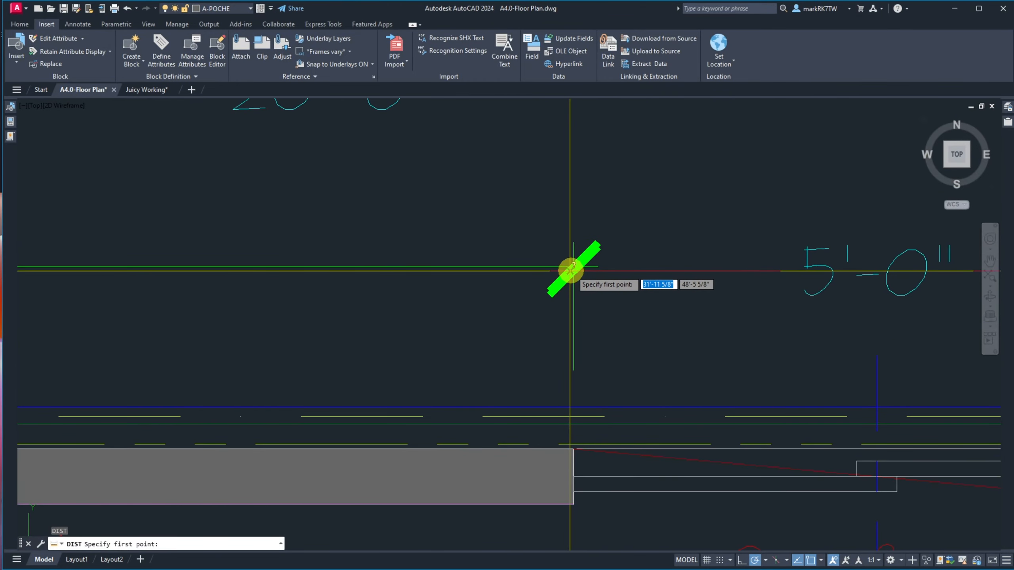
{"action": "left_click", "coordinate": [571, 273]}
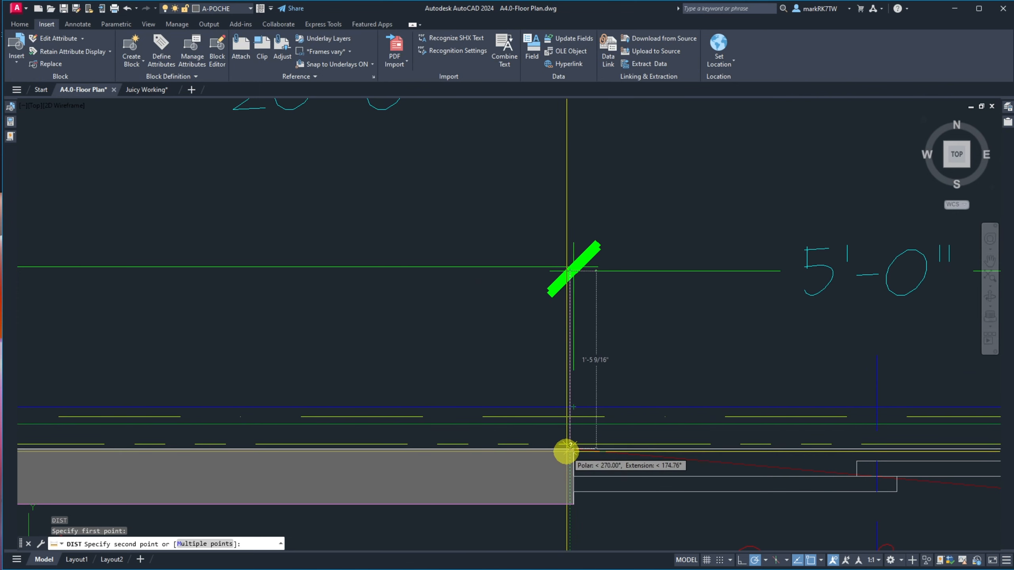
{"action": "left_click", "coordinate": [567, 446]}
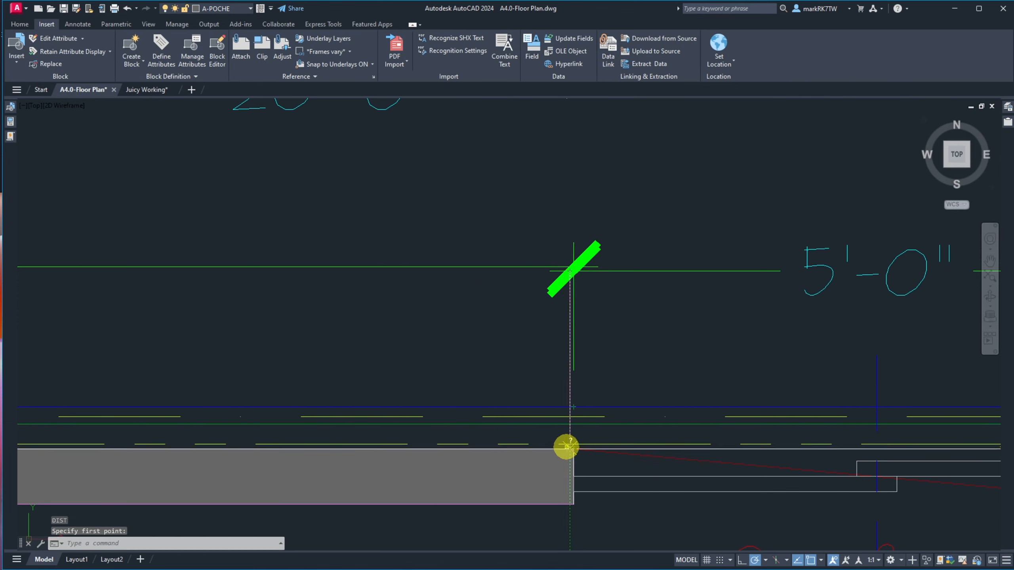
{"action": "key", "text": "Return"}
{"action": "left_click", "coordinate": [598, 266]}
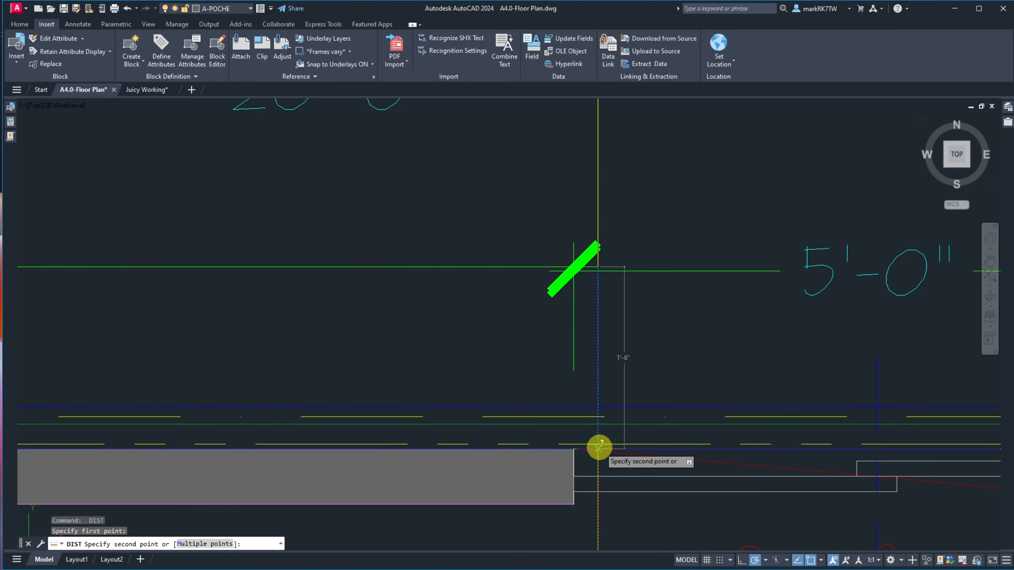
{"action": "key", "text": "Escape"}
Stretch the 5'-0" and 3'-0" dimension lines above the bi-pass door into line with the adjacent 12'-0" dimension line.
{"action": "left_click", "coordinate": [679, 312]}
{"action": "left_click", "coordinate": [651, 244]}
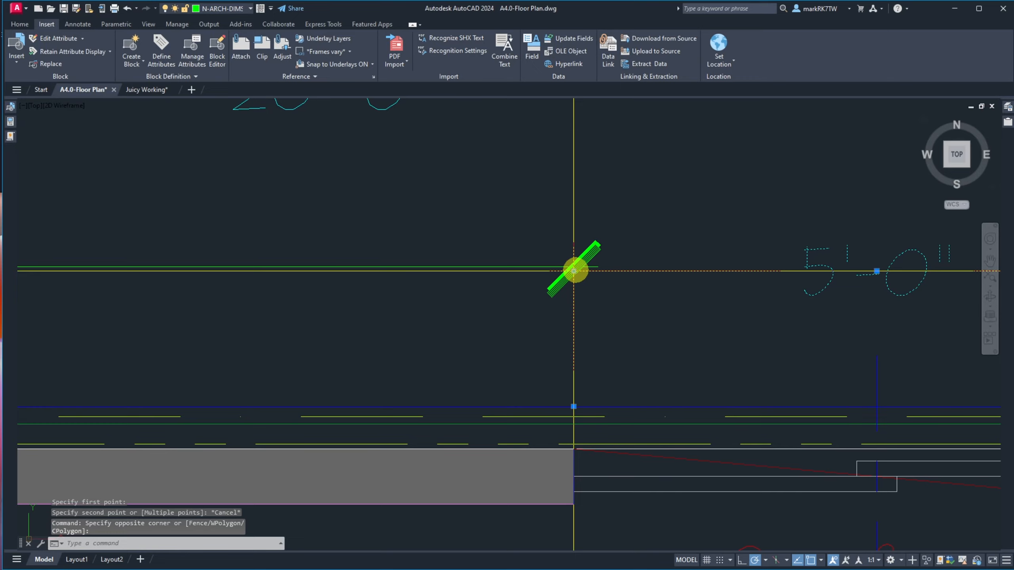
{"action": "left_click", "coordinate": [573, 271]}
{"action": "scroll", "coordinate": [495, 298], "scroll_direction": "down", "scroll_amount": 6}
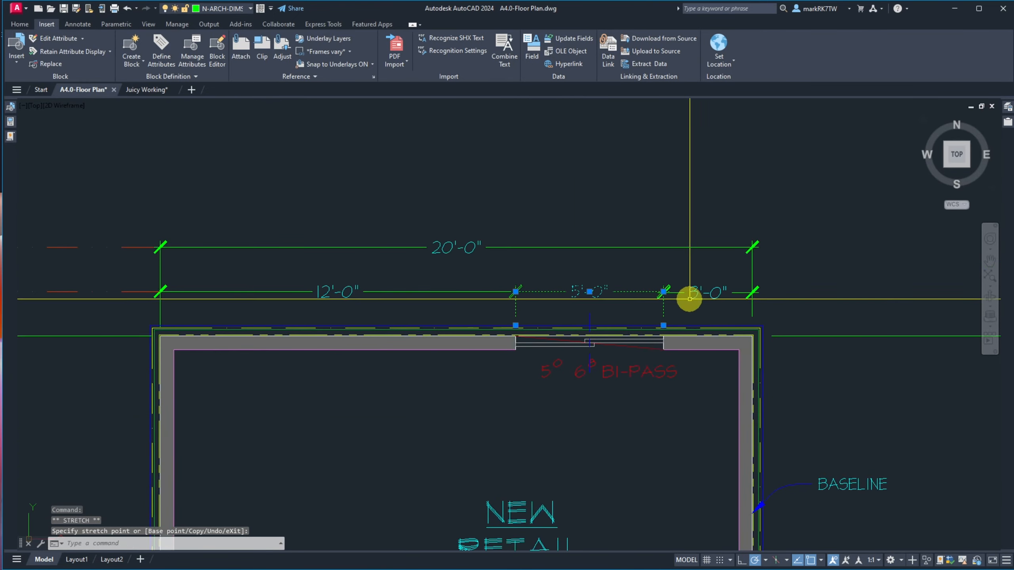
{"action": "scroll", "coordinate": [671, 295], "scroll_direction": "up", "scroll_amount": 10}
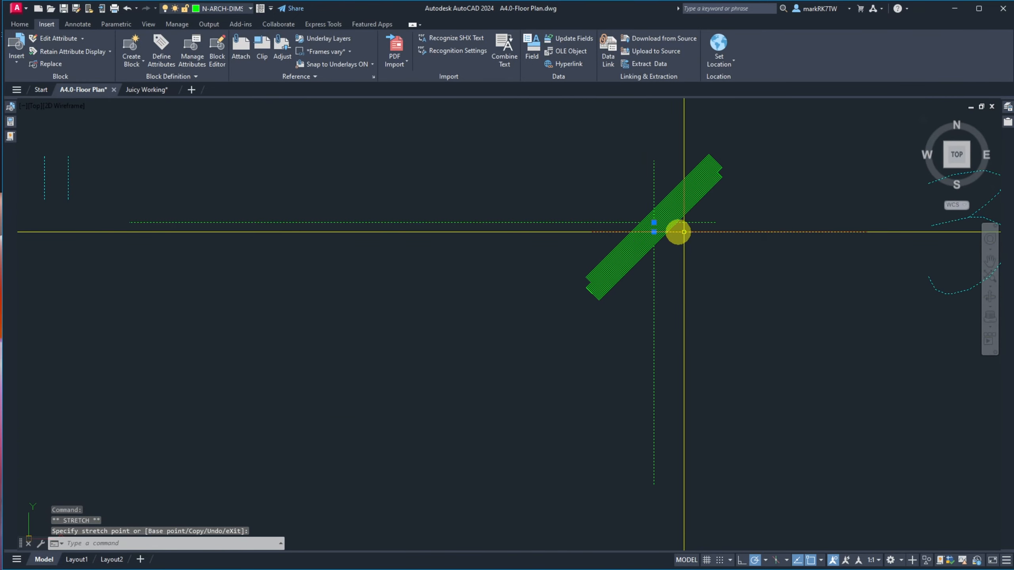
{"action": "left_click", "coordinate": [655, 233]}
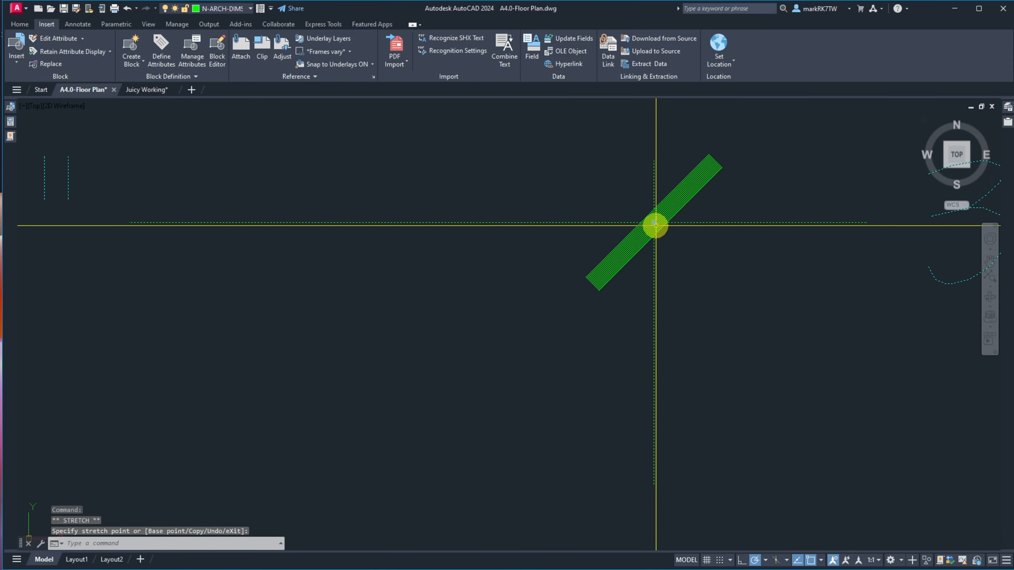
{"action": "scroll", "coordinate": [630, 236], "scroll_direction": "down", "scroll_amount": 8}
{"action": "key", "text": "Escape"}
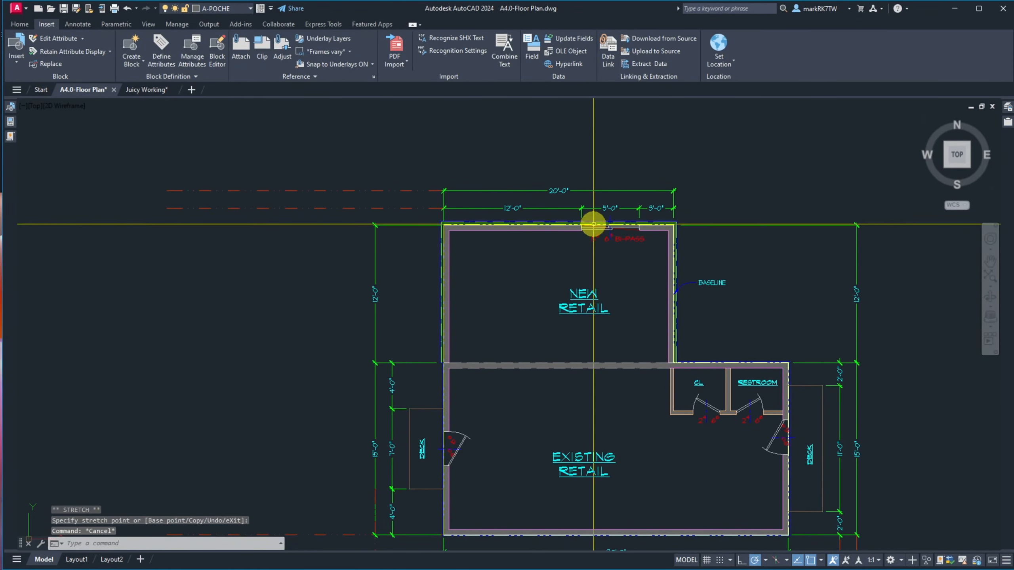
{"action": "scroll", "coordinate": [485, 214], "scroll_direction": "up", "scroll_amount": 8}
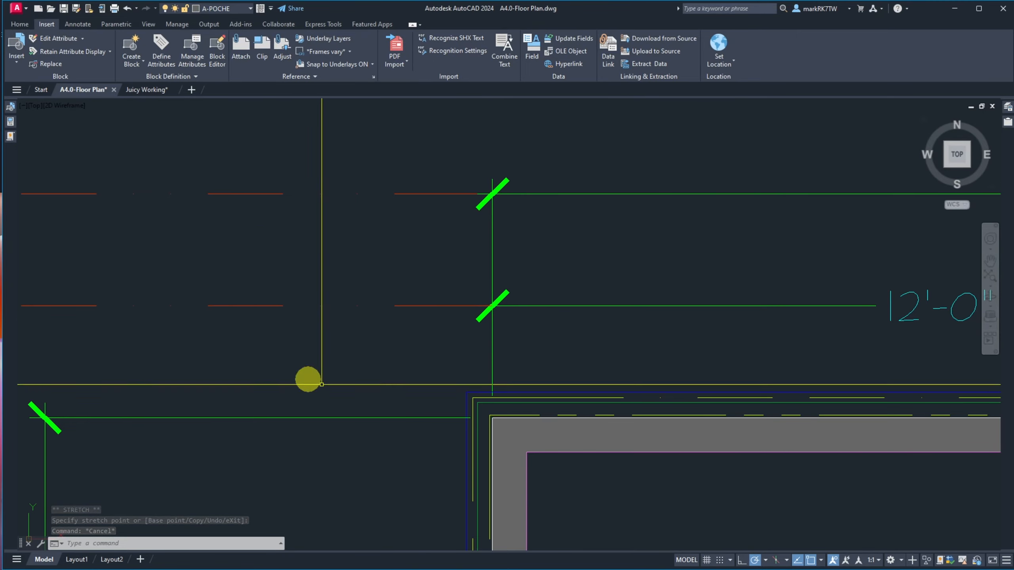
{"action": "left_click", "coordinate": [277, 200]}
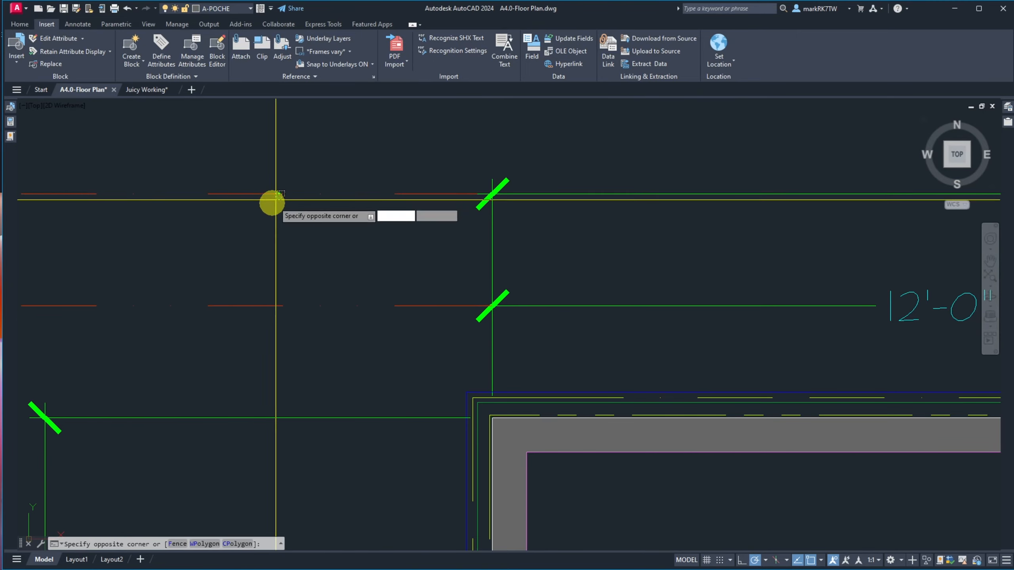
{"action": "left_click", "coordinate": [266, 191]}
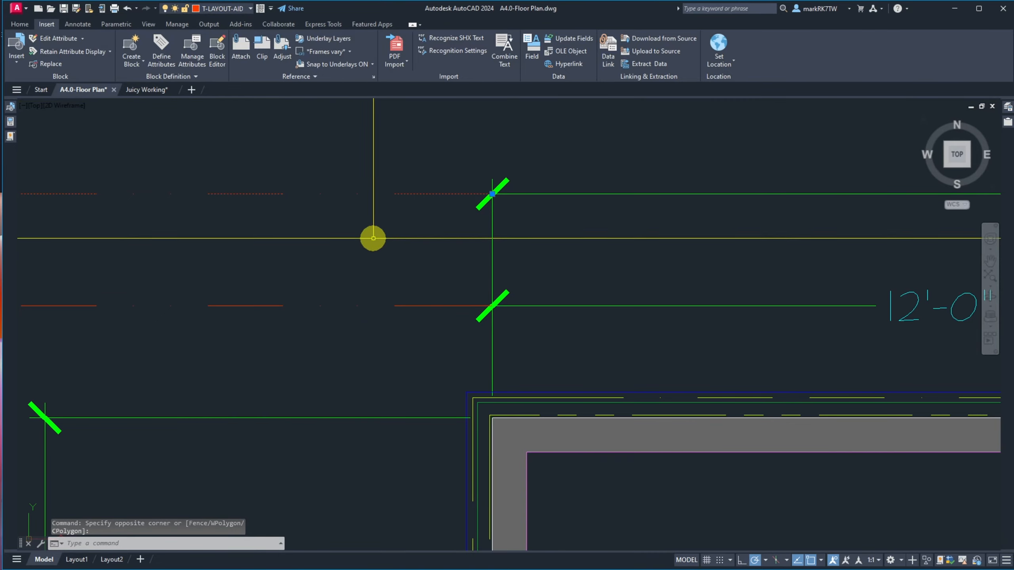
{"action": "key", "text": "Escape"}
Save the floor plan drawing, then switch to the Juicy Working drawing and reload its A4.0-Floor Plan xref.
{"action": "scroll", "coordinate": [322, 219], "scroll_direction": "down", "scroll_amount": 10}
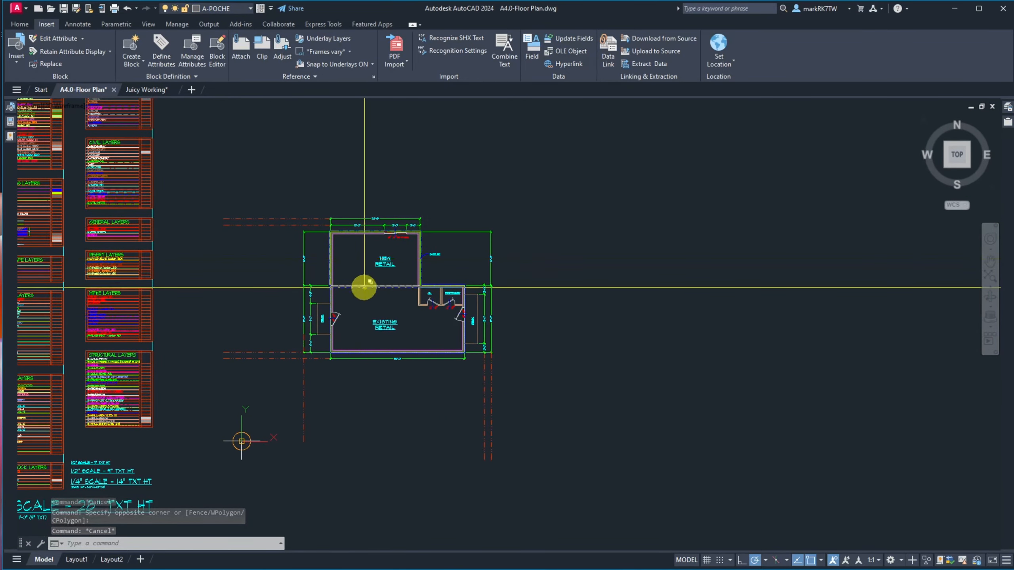
{"action": "left_click", "coordinate": [63, 9]}
{"action": "left_click", "coordinate": [135, 90]}
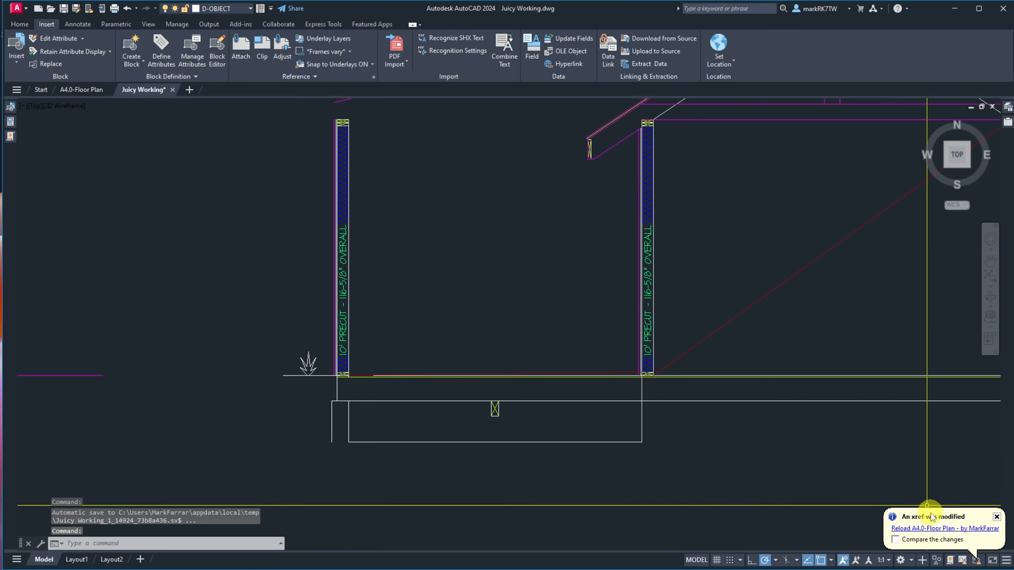
{"action": "left_click", "coordinate": [937, 528]}
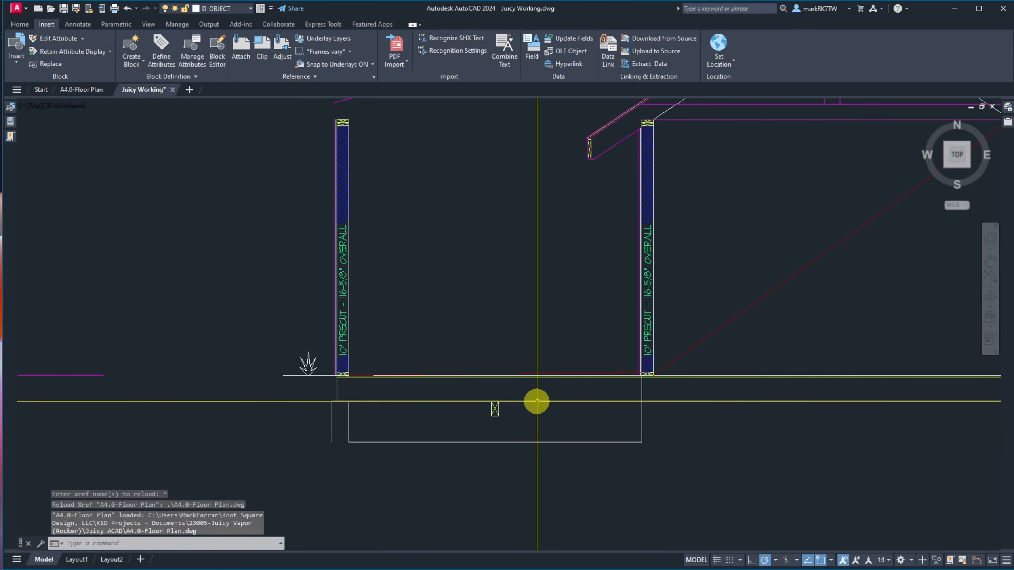
Erase the magenta line and adjacent white line along the outer face of the addition's exterior wall in the building section.
{"action": "scroll", "coordinate": [536, 401], "scroll_direction": "down", "scroll_amount": 5}
{"action": "scroll", "coordinate": [548, 199], "scroll_direction": "up", "scroll_amount": 10}
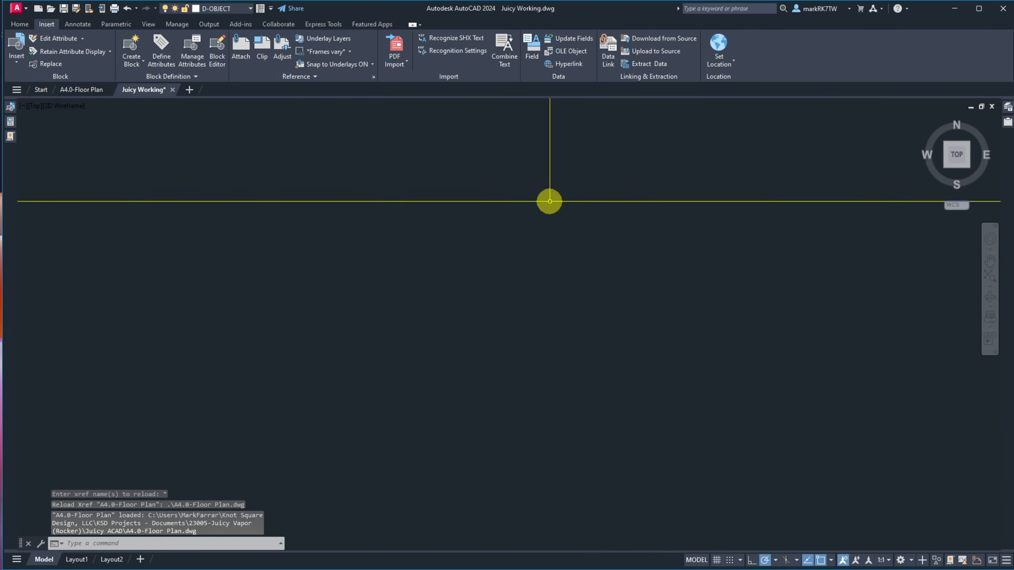
{"action": "scroll", "coordinate": [453, 247], "scroll_direction": "down", "scroll_amount": 8}
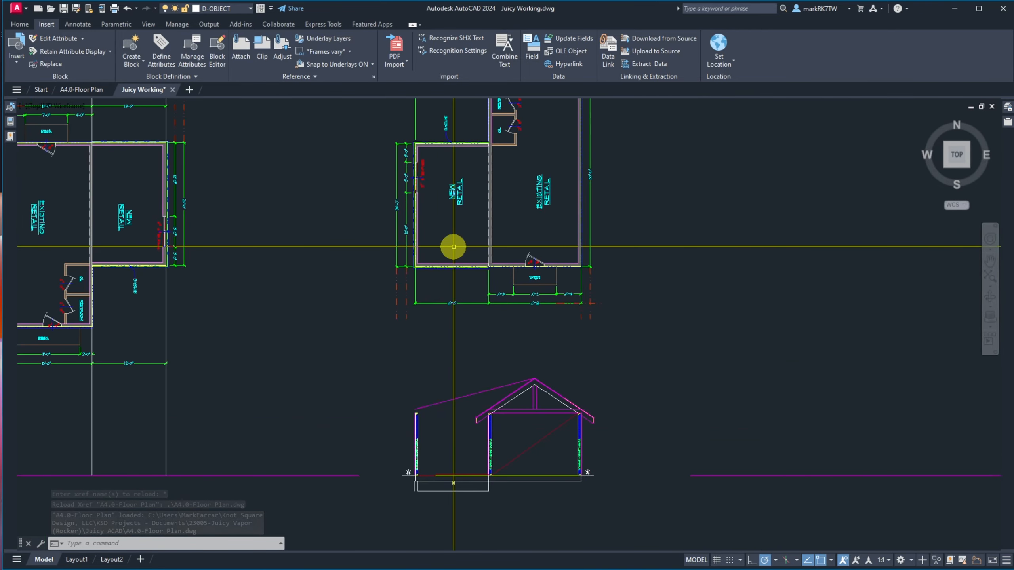
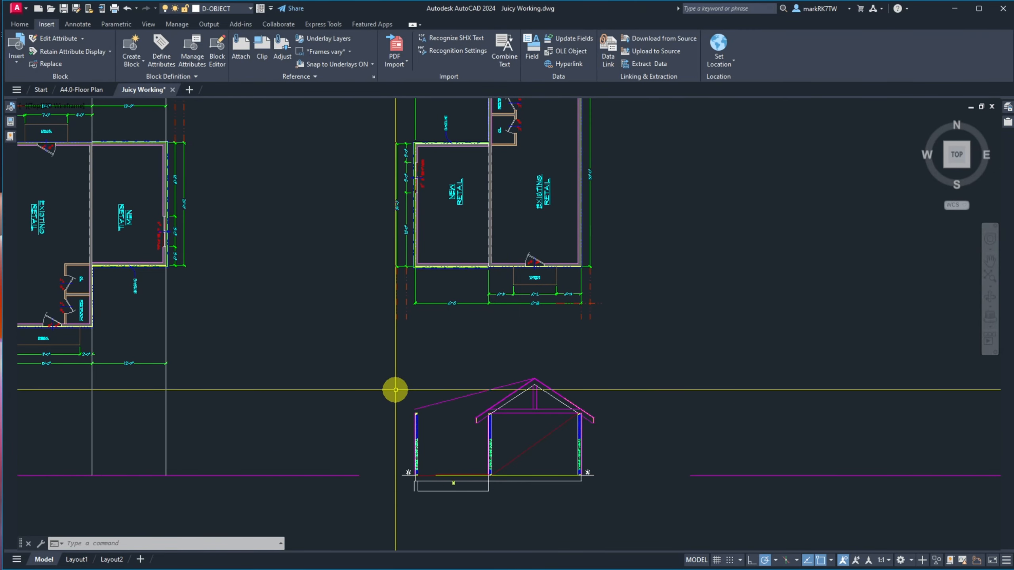
{"action": "scroll", "coordinate": [395, 389], "scroll_direction": "up", "scroll_amount": 4}
{"action": "scroll", "coordinate": [399, 419], "scroll_direction": "down", "scroll_amount": 6}
{"action": "scroll", "coordinate": [403, 457], "scroll_direction": "up", "scroll_amount": 8}
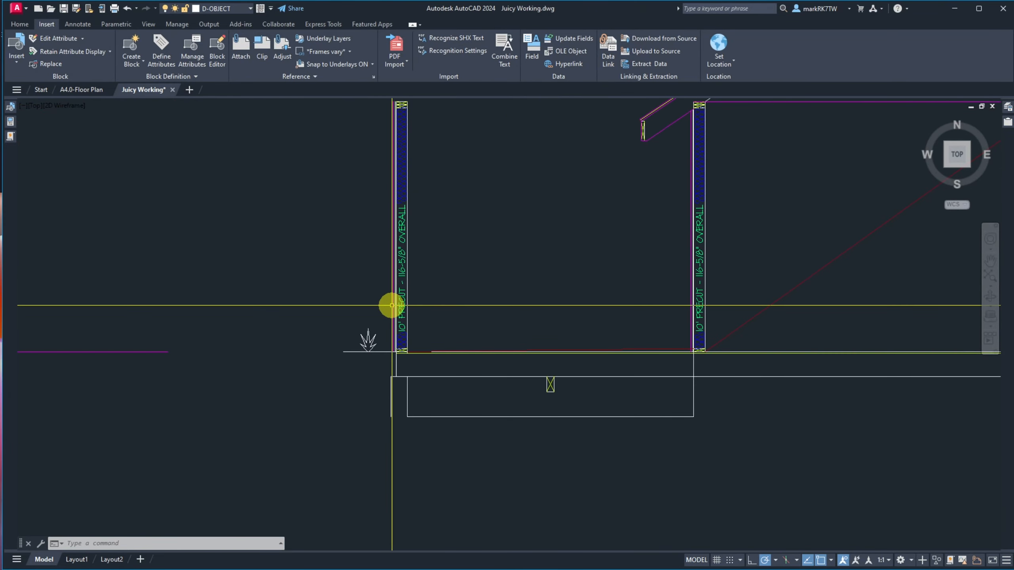
{"action": "scroll", "coordinate": [392, 305], "scroll_direction": "up", "scroll_amount": 8}
{"action": "type", "text": "e"}
{"action": "key", "text": "space"}
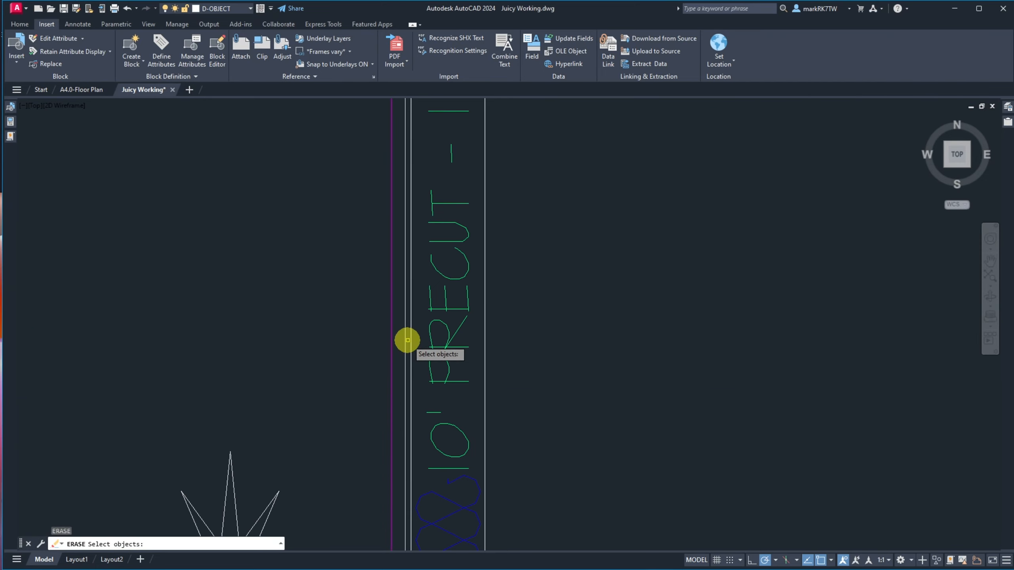
{"action": "left_click", "coordinate": [407, 340]}
{"action": "left_click", "coordinate": [369, 297]}
{"action": "scroll", "coordinate": [295, 313], "scroll_direction": "down", "scroll_amount": 10}
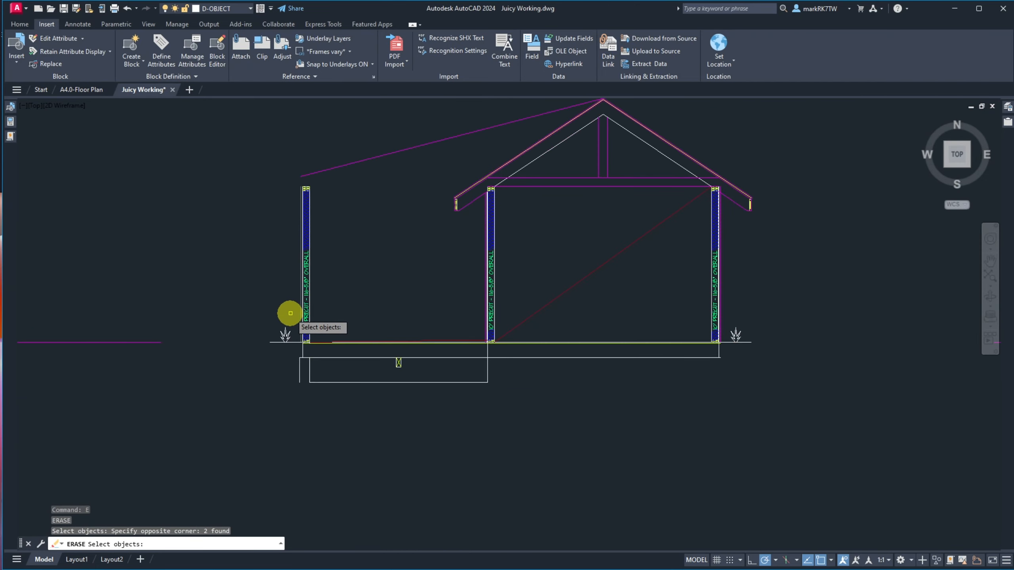
{"action": "key", "text": "space"}
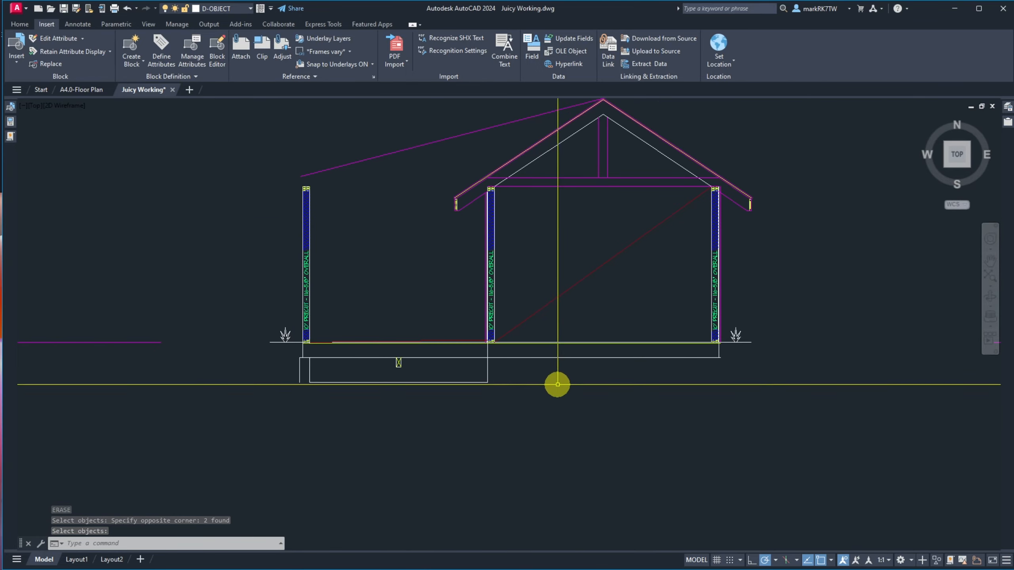
Load Section and Int Elev Bubbles.dwg from the Symbols, Leaders, Etc folder of Blocks Evolving as the block library.
{"action": "scroll", "coordinate": [546, 358], "scroll_direction": "down", "scroll_amount": 6}
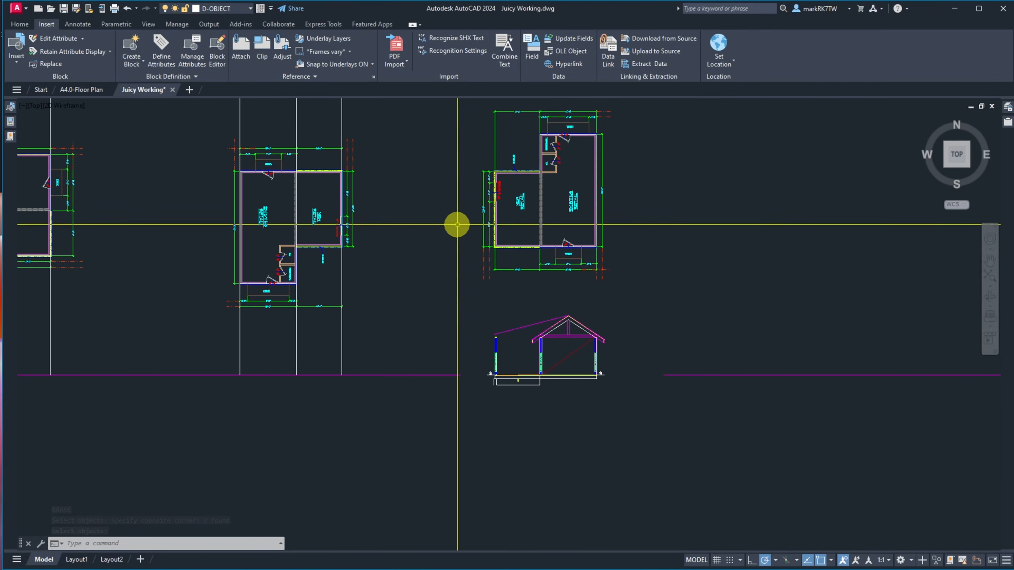
{"action": "scroll", "coordinate": [485, 228], "scroll_direction": "up", "scroll_amount": 4}
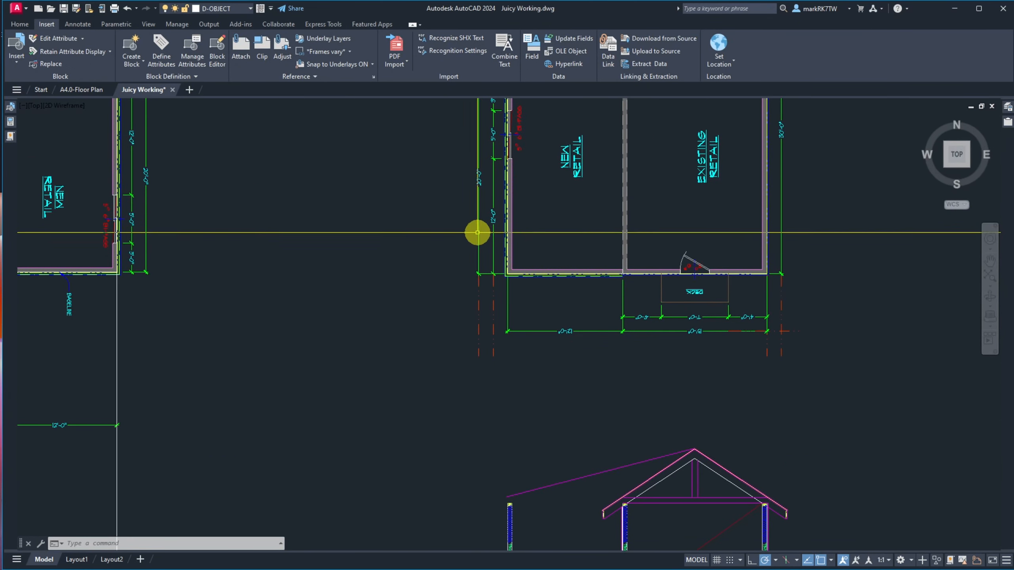
{"action": "left_click", "coordinate": [10, 107]}
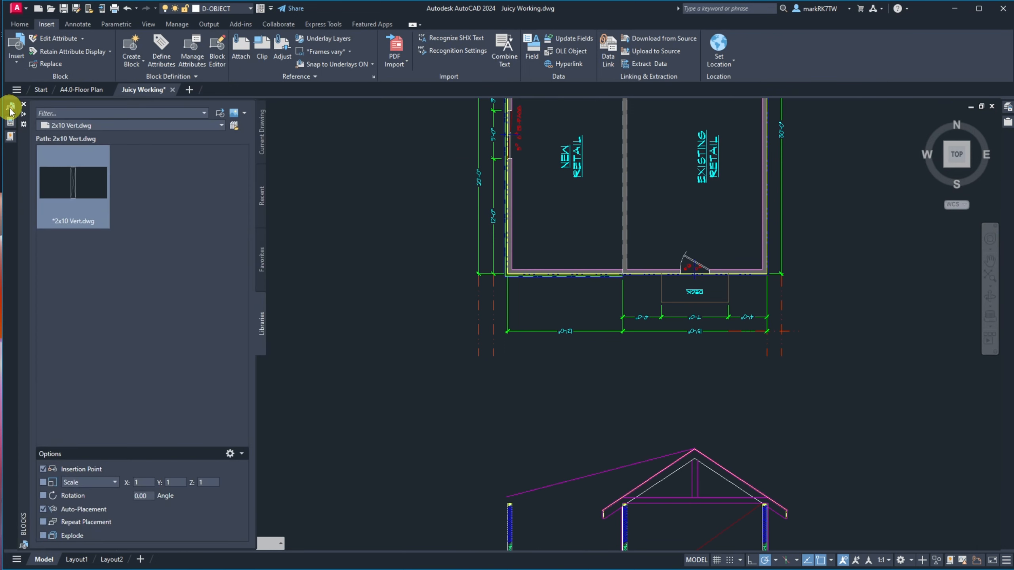
{"action": "left_click", "coordinate": [235, 127]}
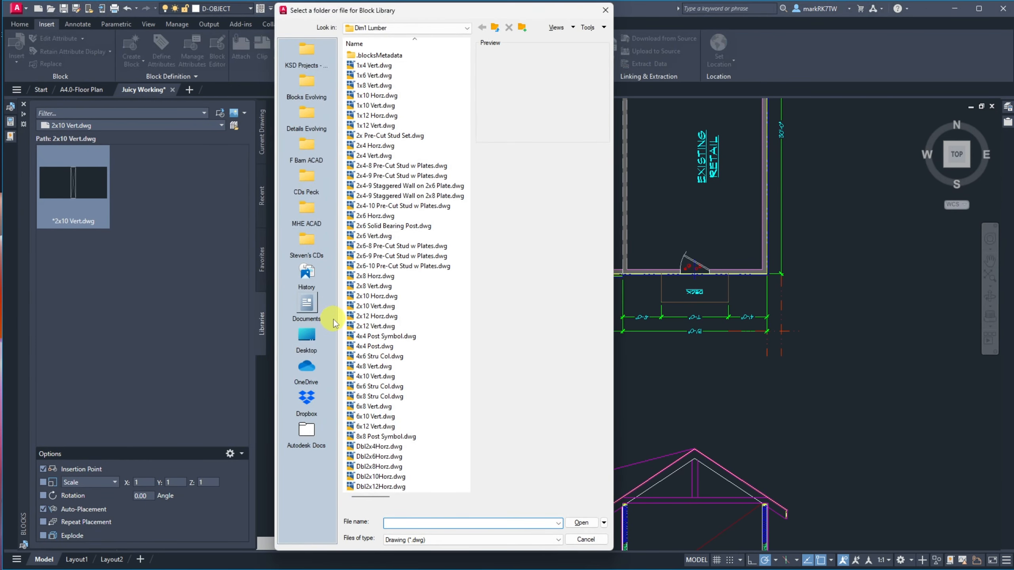
{"action": "left_click", "coordinate": [306, 90]}
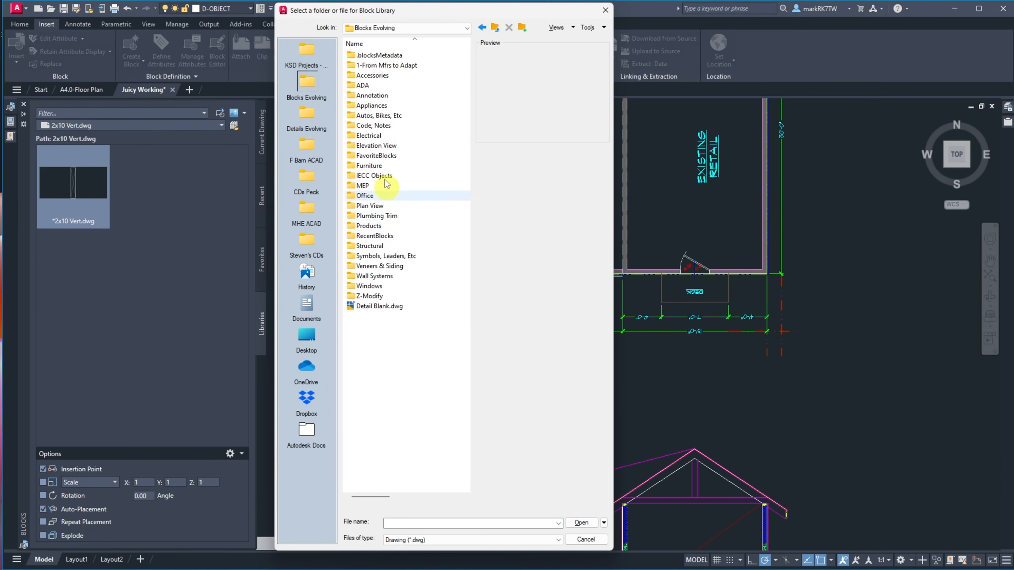
{"action": "left_click", "coordinate": [366, 96]}
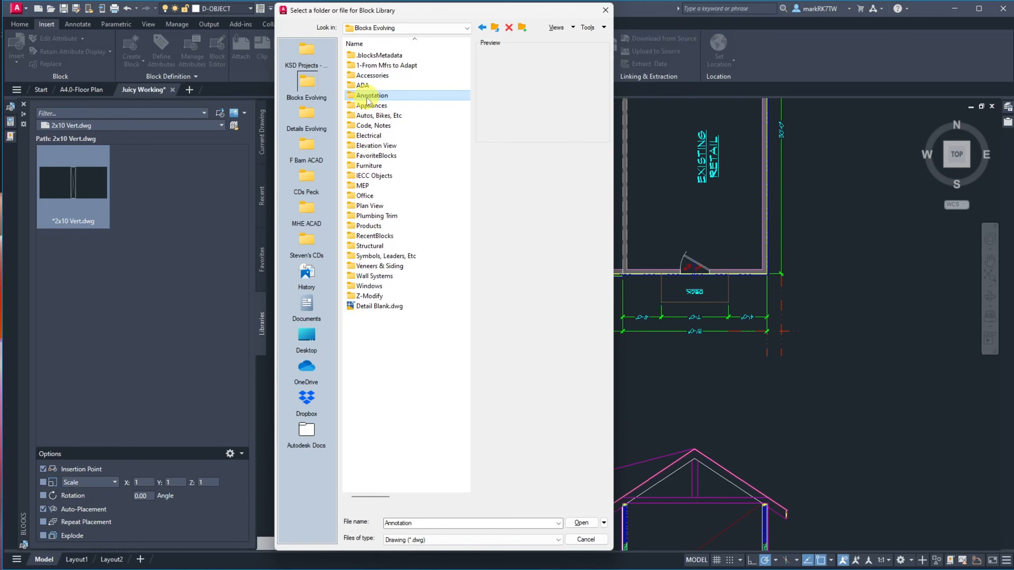
{"action": "double_click", "coordinate": [370, 256]}
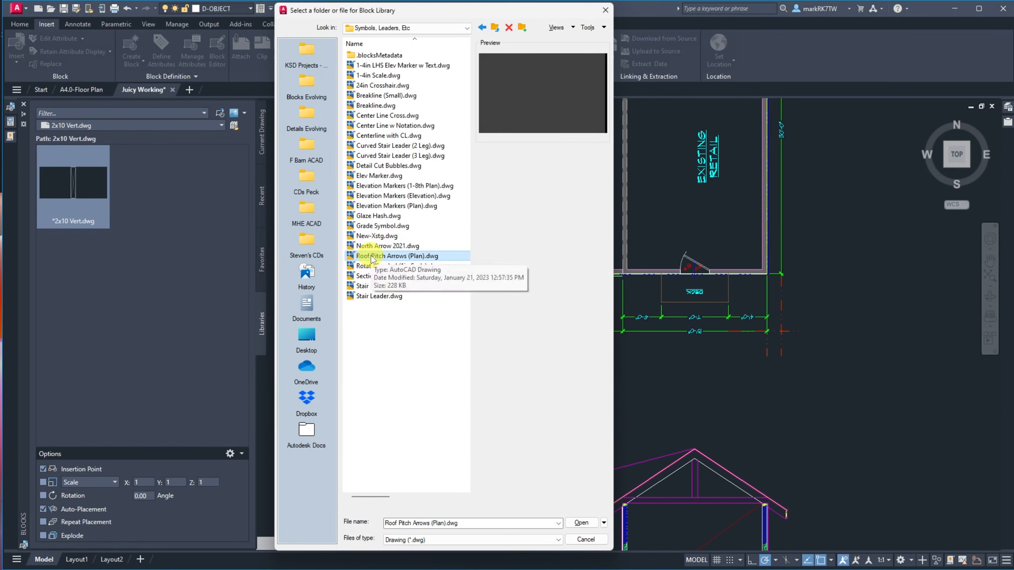
{"action": "left_click", "coordinate": [375, 277]}
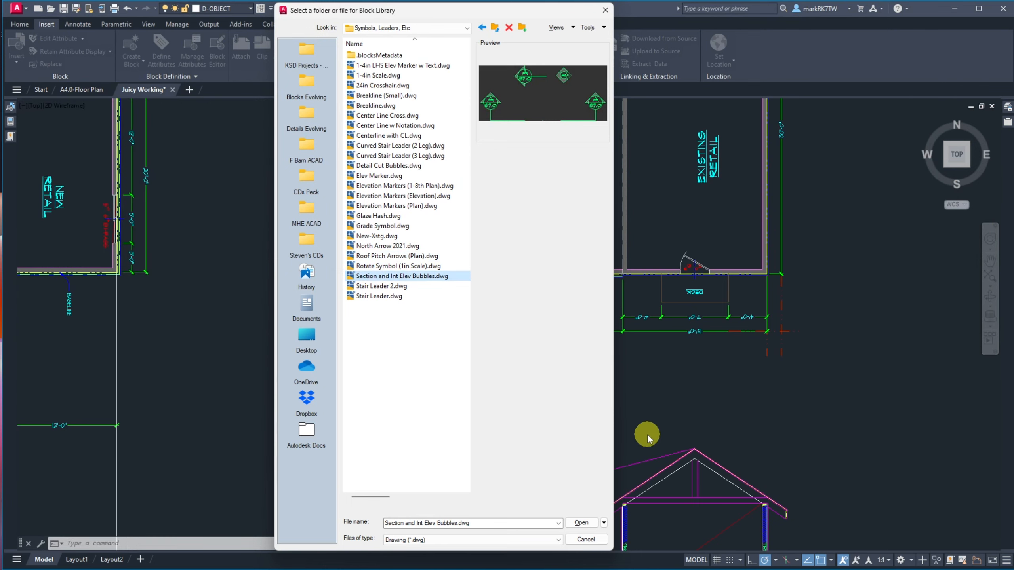
{"action": "left_click", "coordinate": [581, 524]}
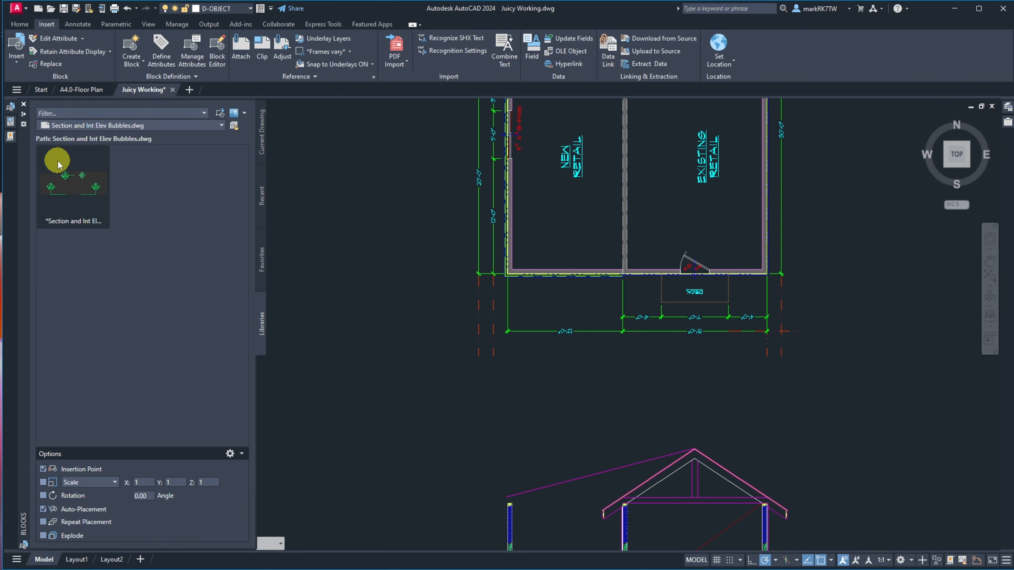
Insert the Section and Int Elev Bubbles block in the empty space beside the rotated floor plan above the building section.
{"action": "left_click", "coordinate": [69, 189]}
{"action": "scroll", "coordinate": [489, 339], "scroll_direction": "down", "scroll_amount": 5}
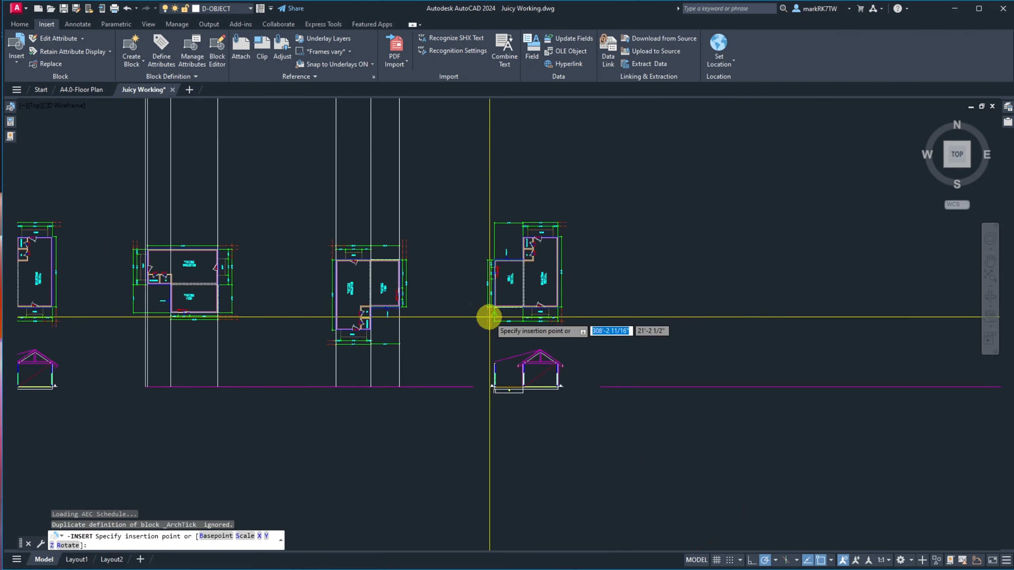
{"action": "left_click", "coordinate": [656, 287]}
{"action": "scroll", "coordinate": [592, 287], "scroll_direction": "up", "scroll_amount": 5}
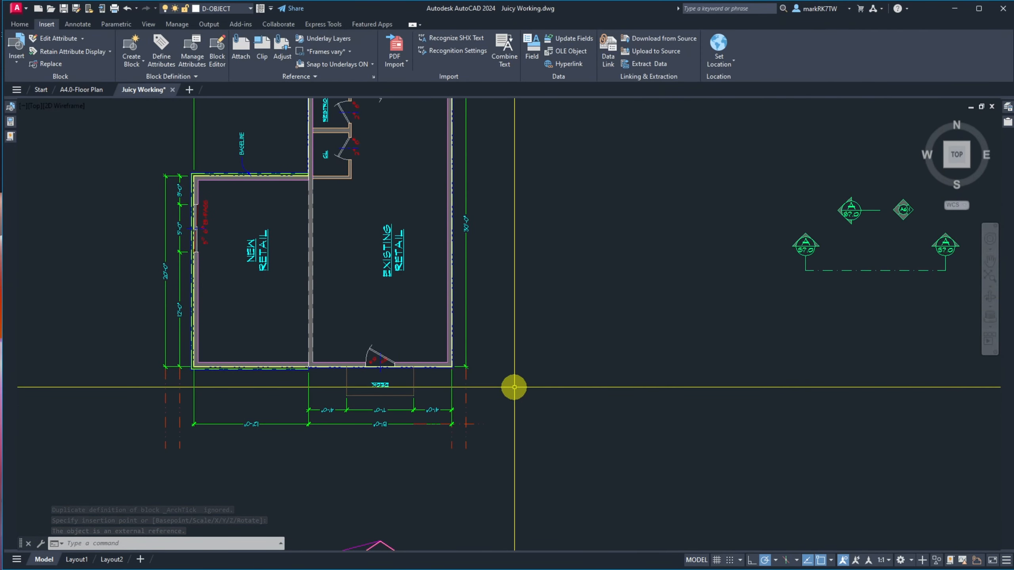
{"action": "type", "text": "o"}
{"action": "key", "text": "Return"}
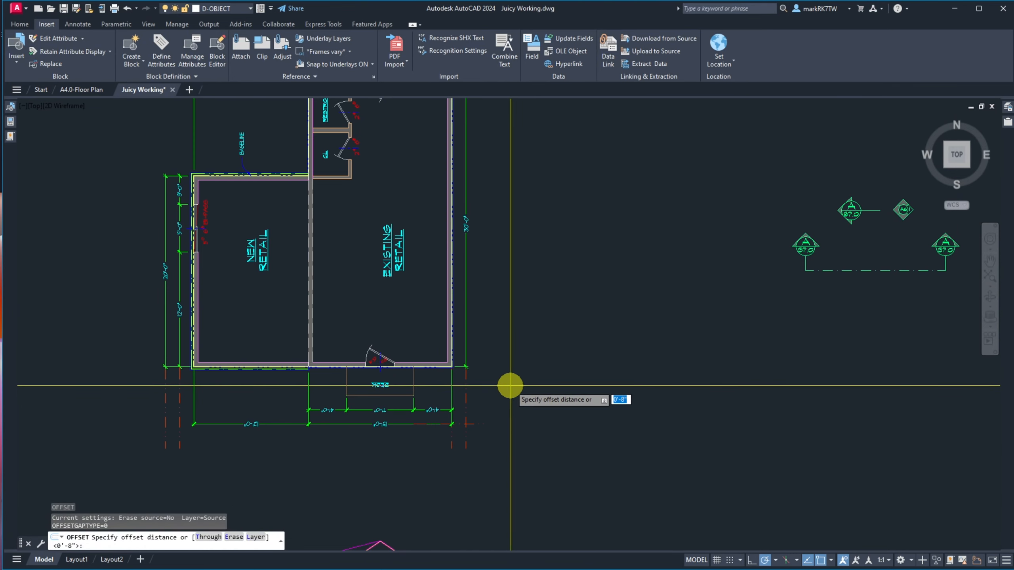
{"action": "key", "text": "Escape"}
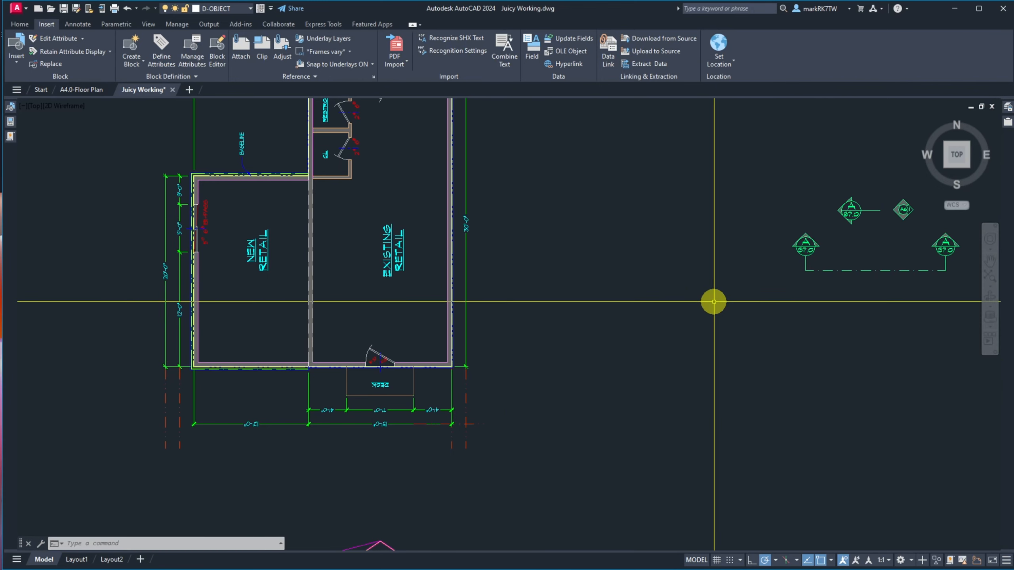
{"action": "type", "text": "m"}
{"action": "key", "text": "Return"}
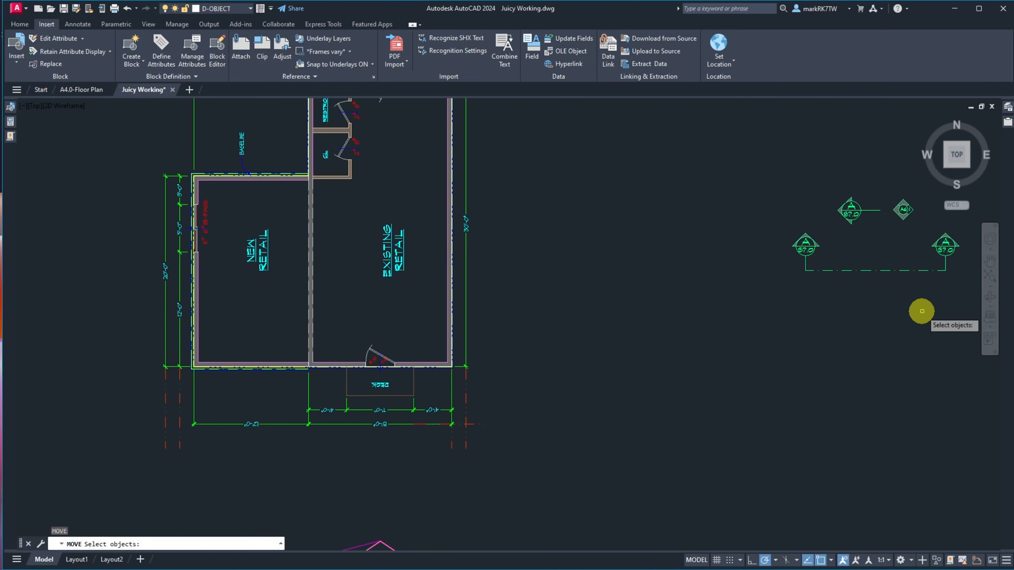
{"action": "left_click_drag", "start_coordinate": [954, 303], "coordinate": [794, 231]}
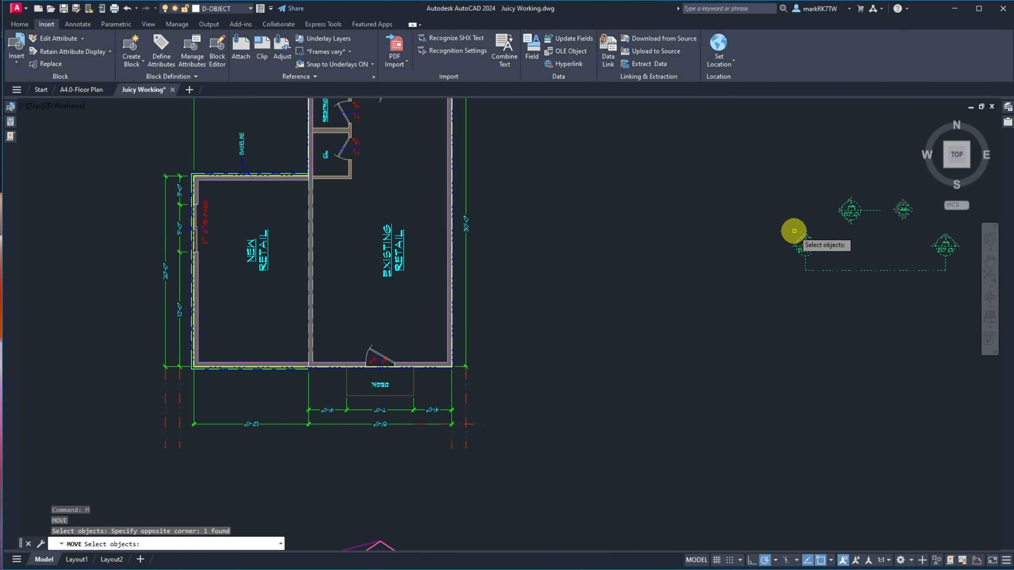
{"action": "key", "text": "Escape"}
{"action": "key", "text": "Escape"}
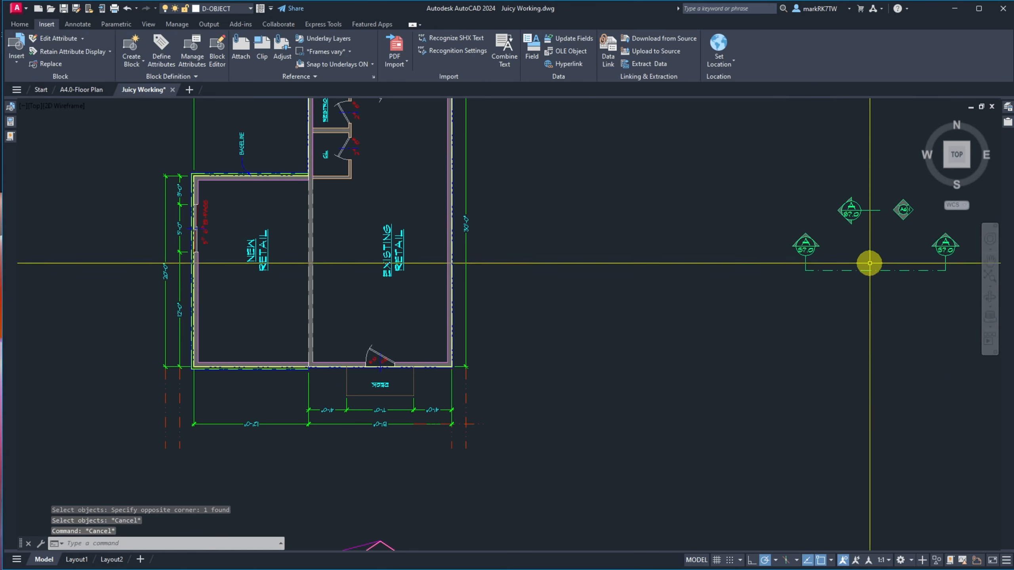
Explode the inserted section and elevation bubbles block into separate objects.
{"action": "type", "text": "x"}
{"action": "key", "text": "Return"}
{"action": "left_click", "coordinate": [867, 268]}
{"action": "left_click", "coordinate": [831, 305]}
{"action": "key", "text": "Return"}
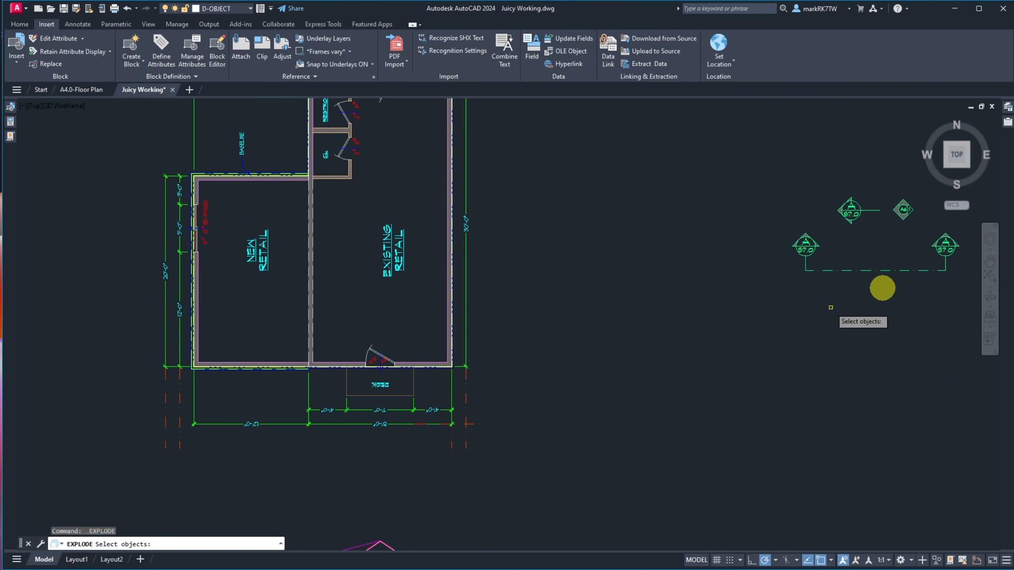
{"action": "key", "text": "Escape"}
{"action": "key", "text": "Escape"}
Move the section line with its two A bubbles onto the rotated floor plan, spanning the New Retail and Existing Retail rooms.
{"action": "type", "text": "M"}
{"action": "key", "text": "Return"}
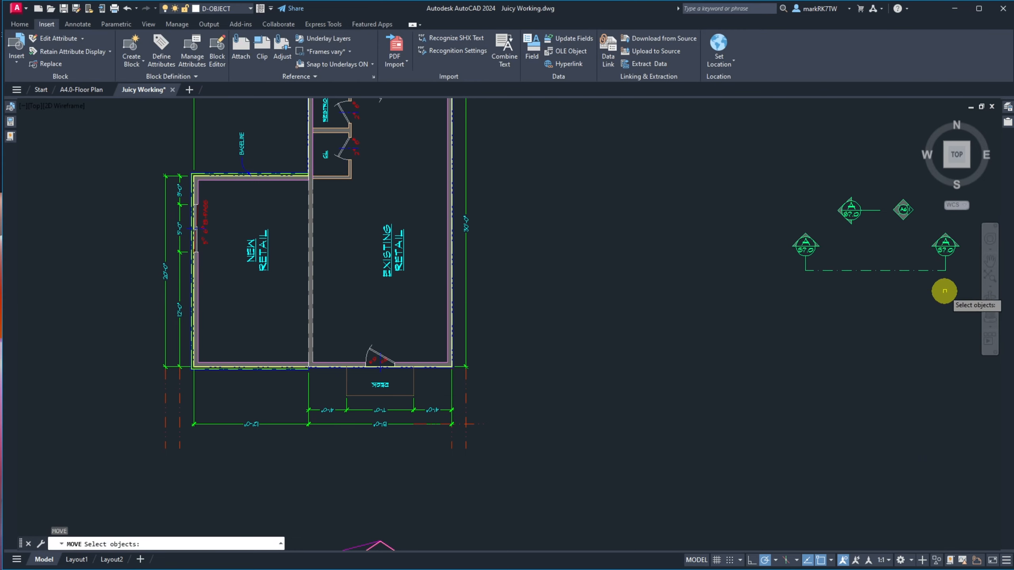
{"action": "left_click", "coordinate": [973, 281]}
{"action": "left_click", "coordinate": [791, 247]}
{"action": "key", "text": "Return"}
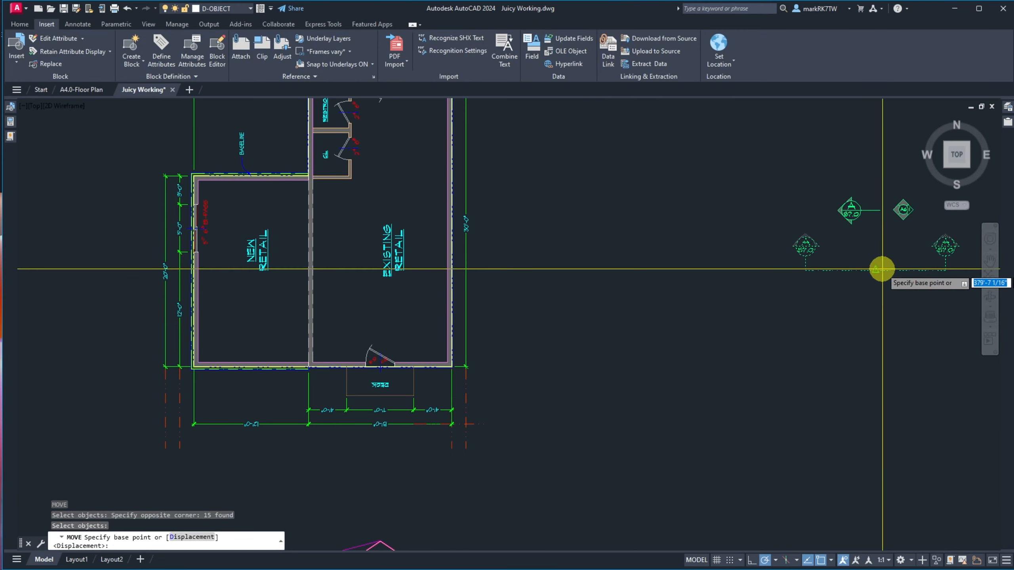
{"action": "left_click", "coordinate": [880, 269]}
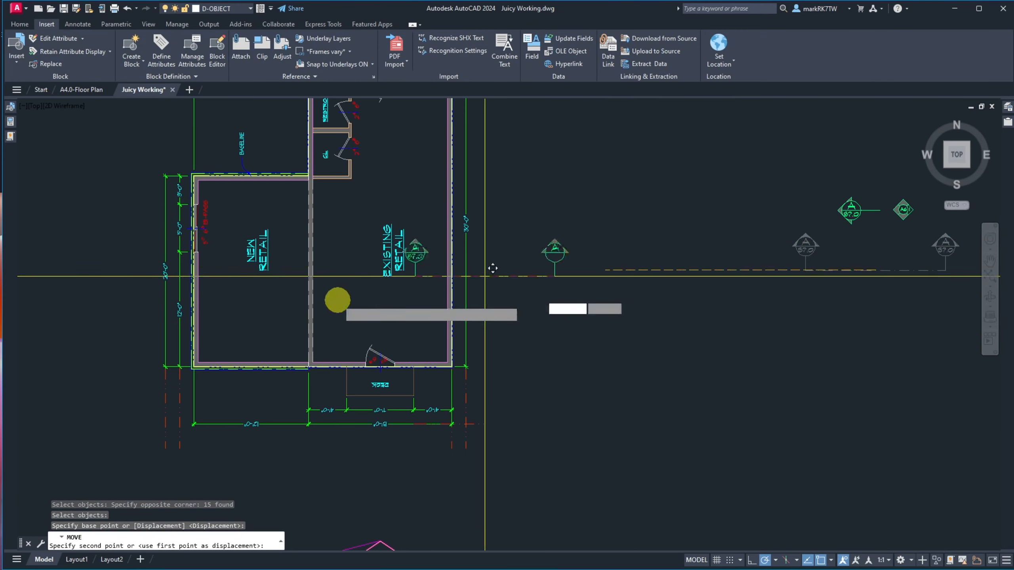
{"action": "left_click", "coordinate": [307, 277]}
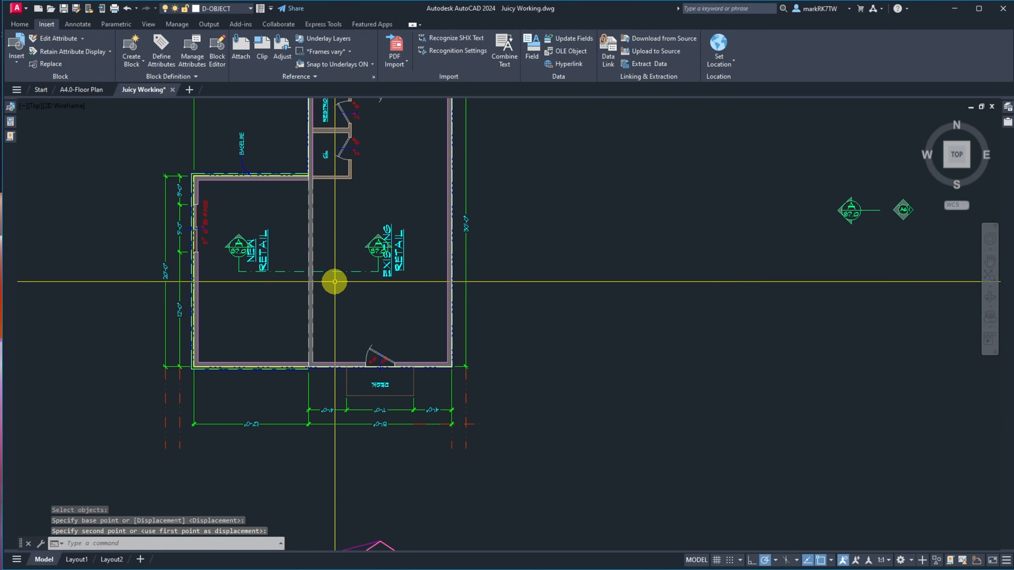
Move the section line and its two bubbles straight down about 6'-9" to the lower part of the retail rooms.
{"action": "type", "text": "m"}
{"action": "key", "text": "Return"}
{"action": "type", "text": "p"}
{"action": "key", "text": "Return"}
{"action": "key", "text": "Return"}
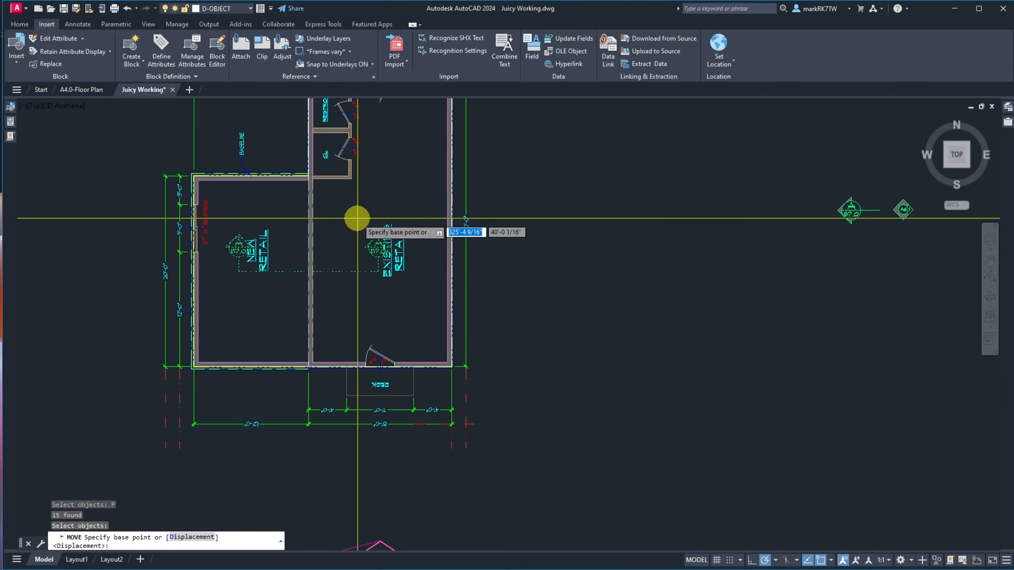
{"action": "left_click", "coordinate": [528, 194]}
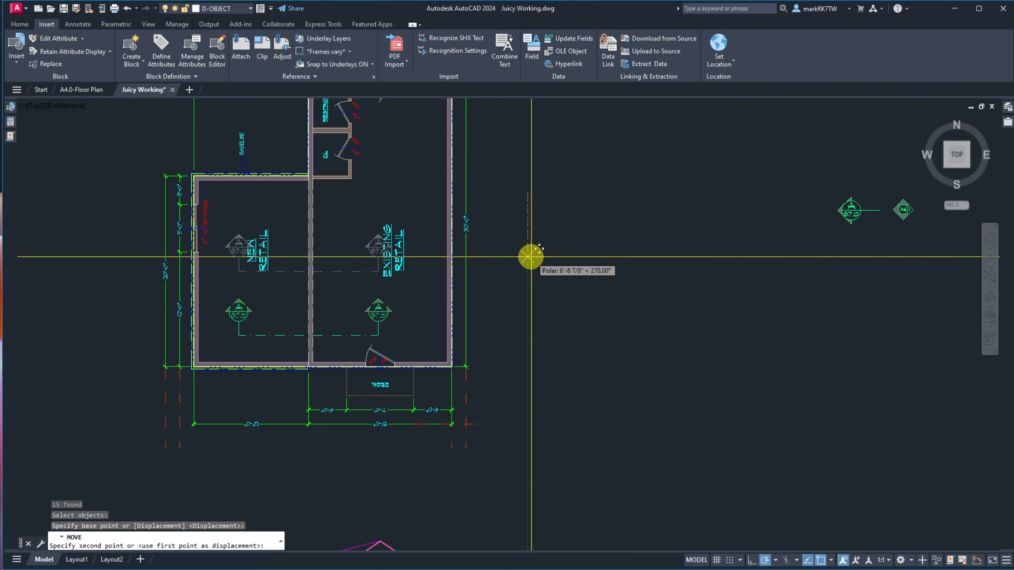
{"action": "left_click", "coordinate": [530, 256]}
Stretch the section line's right end and bubble about 10'-7" to the right, past the Existing Retail exterior wall.
{"action": "type", "text": "s"}
{"action": "key", "text": "Return"}
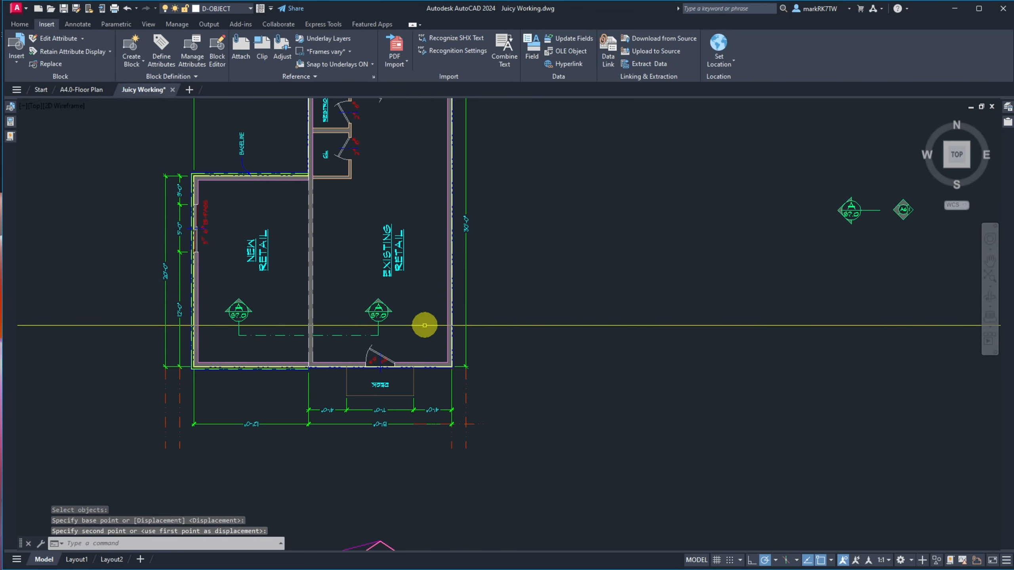
{"action": "left_click", "coordinate": [401, 340]}
{"action": "left_click", "coordinate": [355, 290]}
{"action": "key", "text": "Return"}
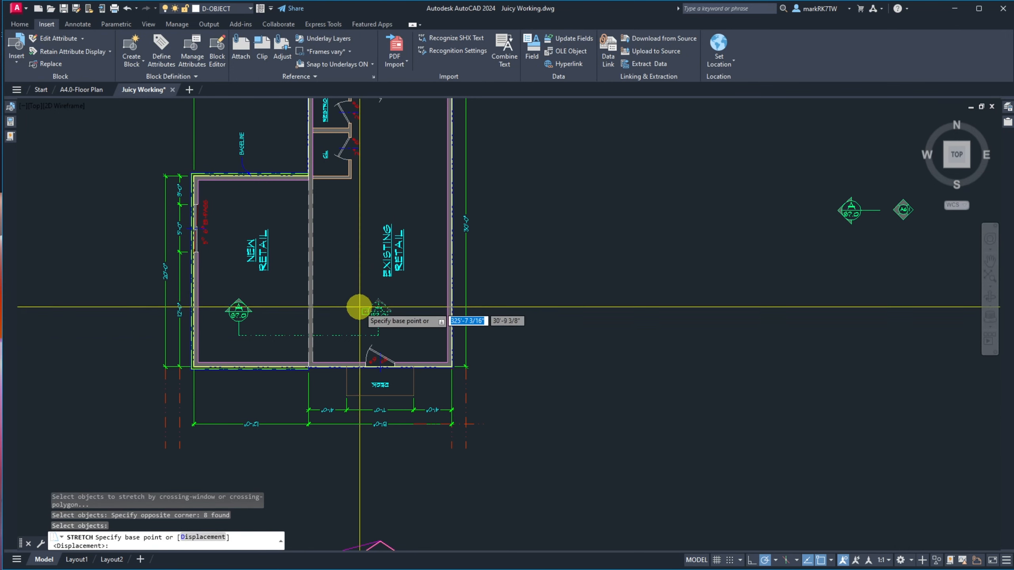
{"action": "left_click", "coordinate": [361, 311]}
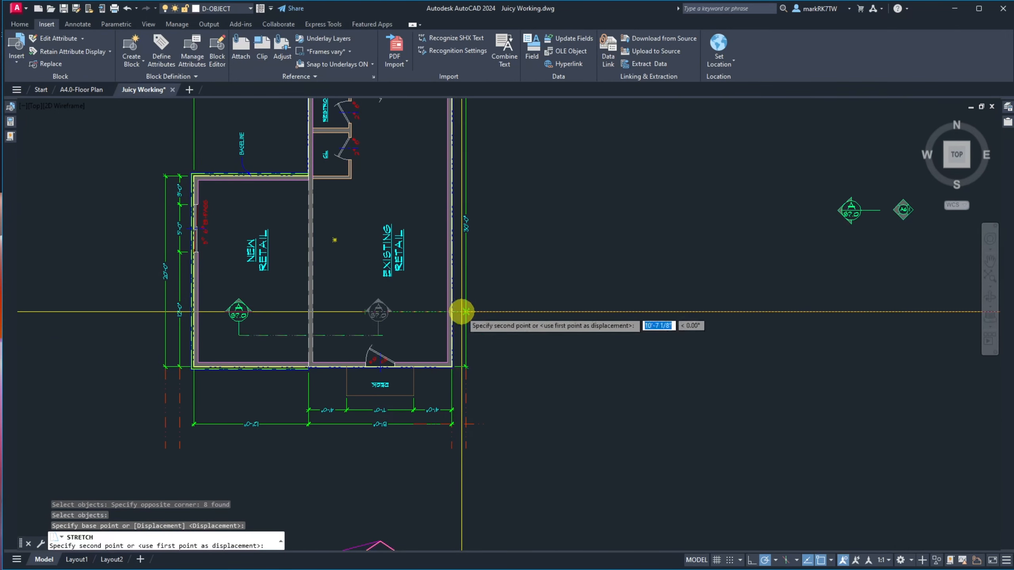
{"action": "left_click", "coordinate": [461, 311]}
Stretch the section line's right end and bubble another 6" to the right, leaving the floor plan xref out of the selection.
{"action": "key", "text": "Return"}
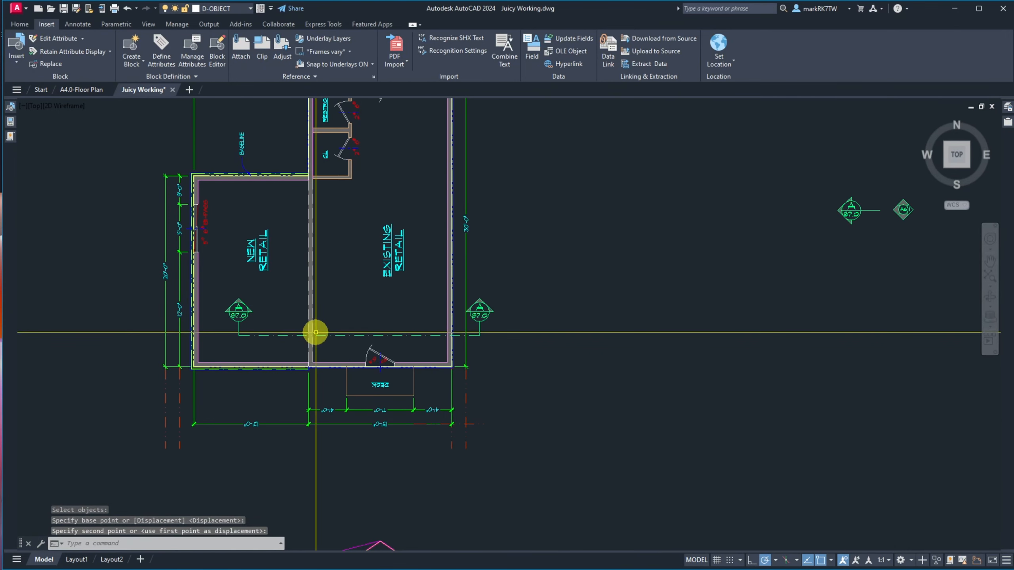
{"action": "left_click", "coordinate": [506, 344]}
{"action": "left_click", "coordinate": [465, 282]}
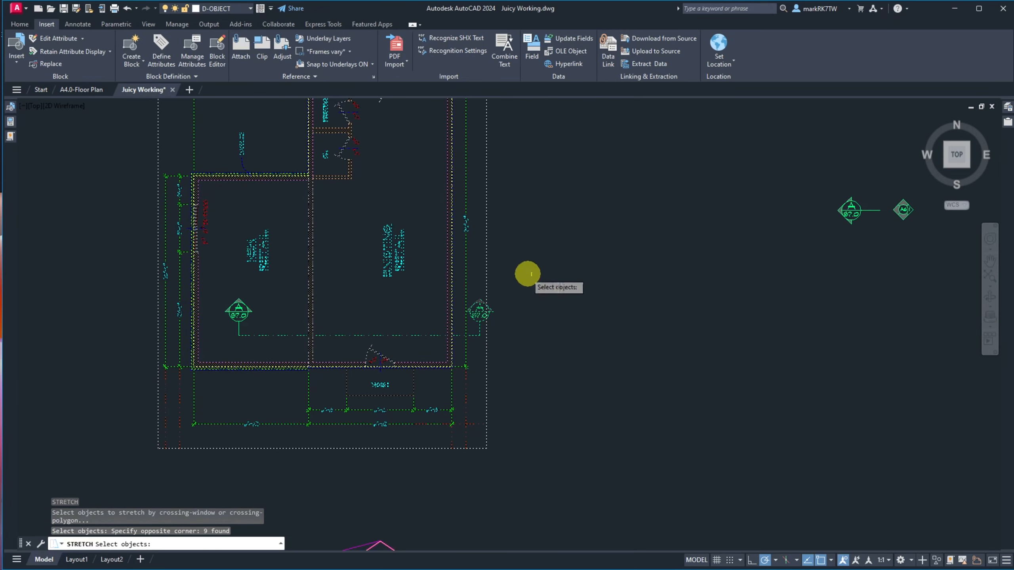
{"action": "left_click", "coordinate": [525, 272], "text": "shift"}
{"action": "left_click", "coordinate": [413, 250], "text": "shift"}
{"action": "key", "text": "Return"}
{"action": "left_click", "coordinate": [521, 294]}
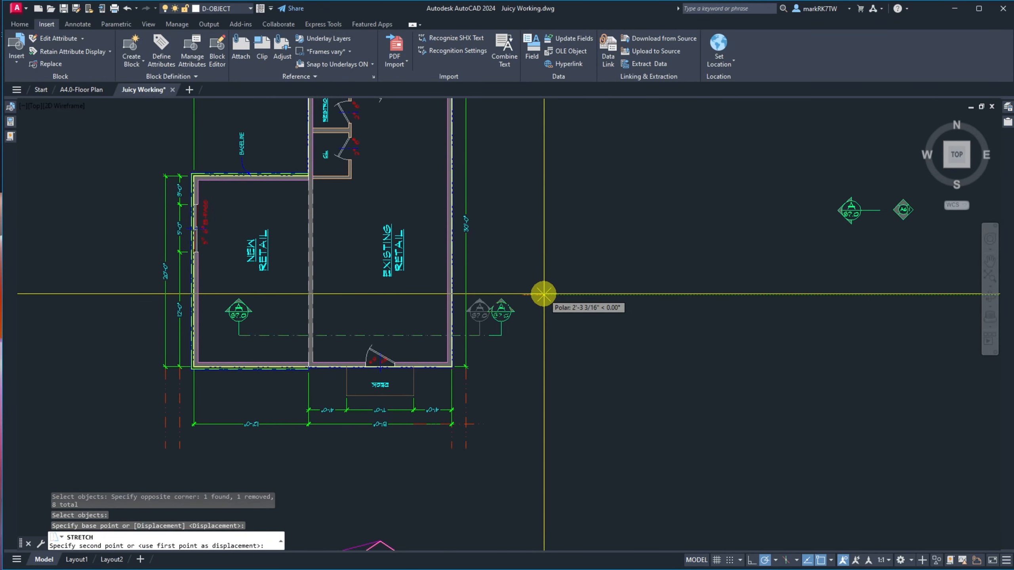
{"action": "type", "text": "6"}
{"action": "key", "text": "Return"}
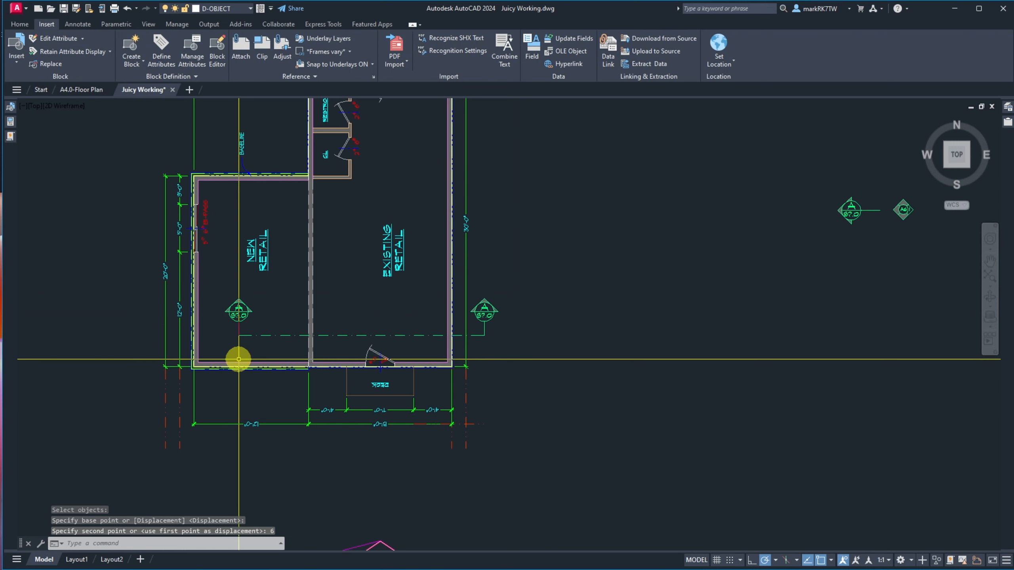
Stretch the section line's left end and bubble horizontally out past the New Retail exterior wall to the outer dimension line.
{"action": "type", "text": "s"}
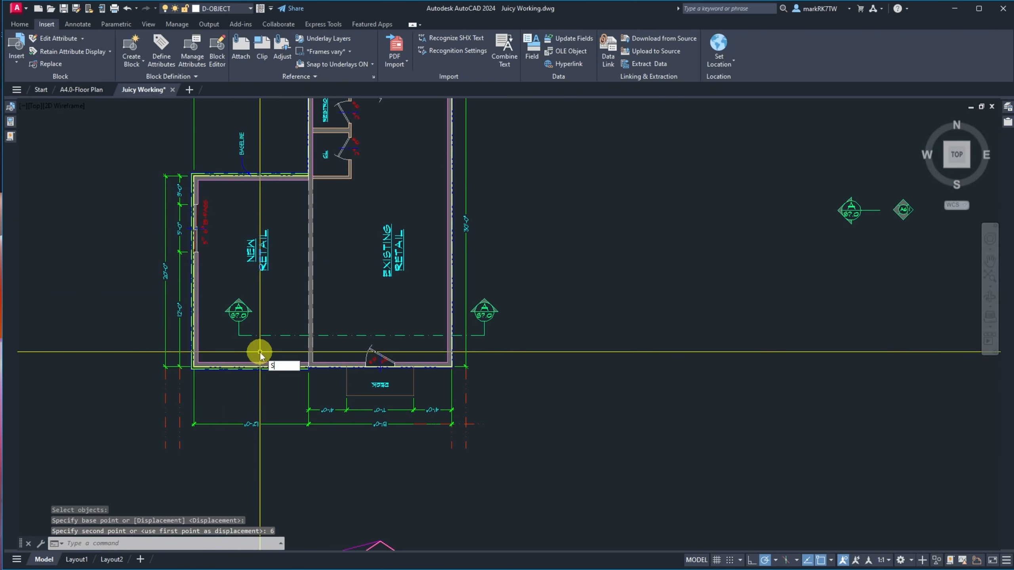
{"action": "key", "text": "Return"}
{"action": "left_click", "coordinate": [259, 350]}
{"action": "left_click", "coordinate": [221, 282]}
{"action": "key", "text": "Return"}
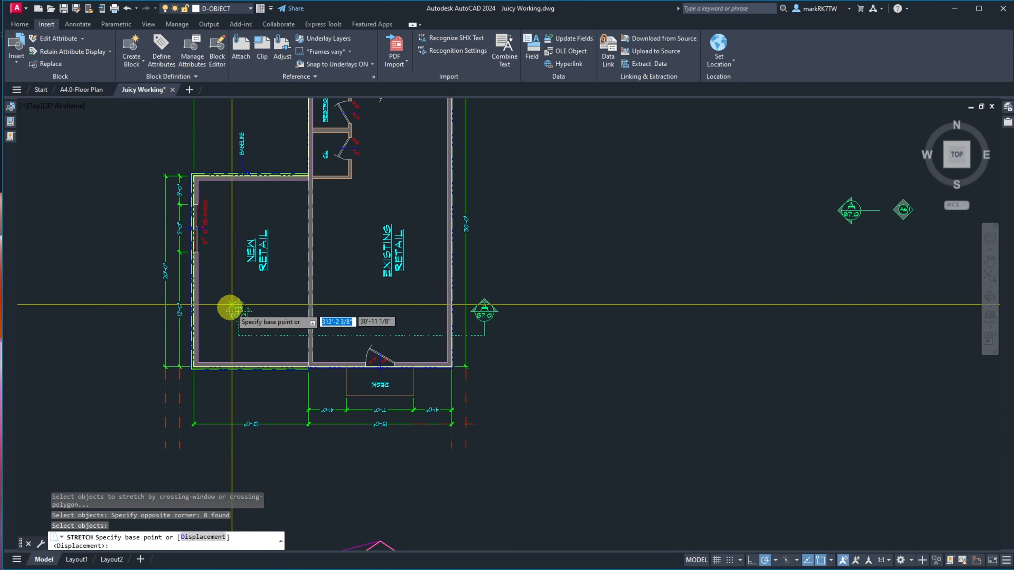
{"action": "left_click", "coordinate": [251, 310]}
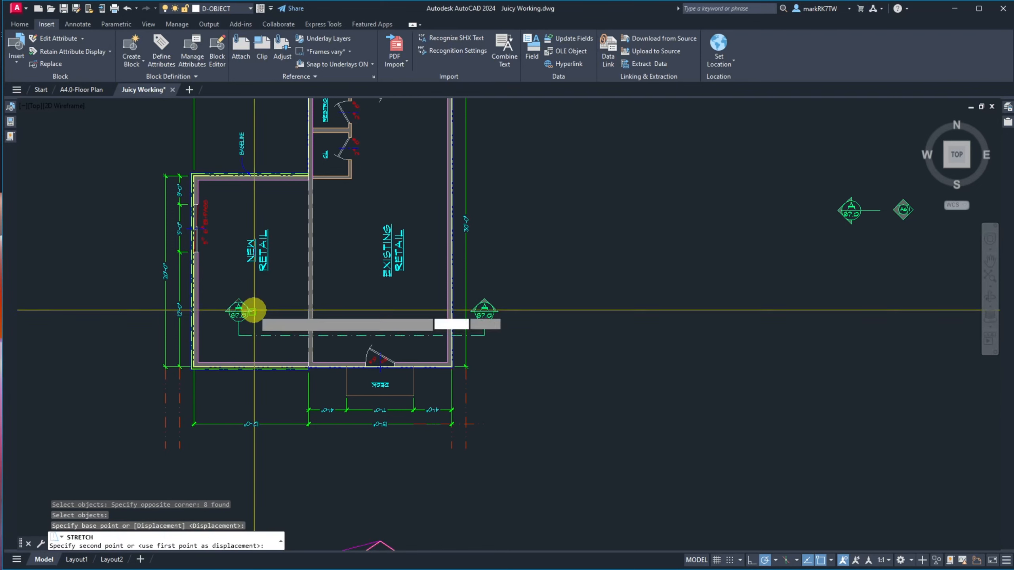
{"action": "left_click", "coordinate": [165, 309]}
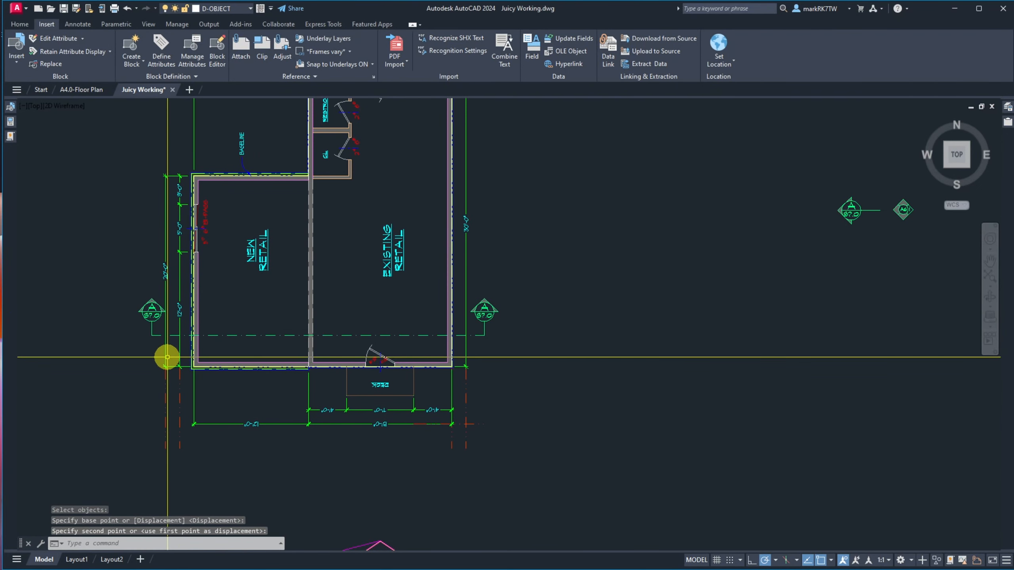
Stretch the section line's left end and bubble another 6" to the left, leaving the floor plan xref out of the selection.
{"action": "key", "text": "Return"}
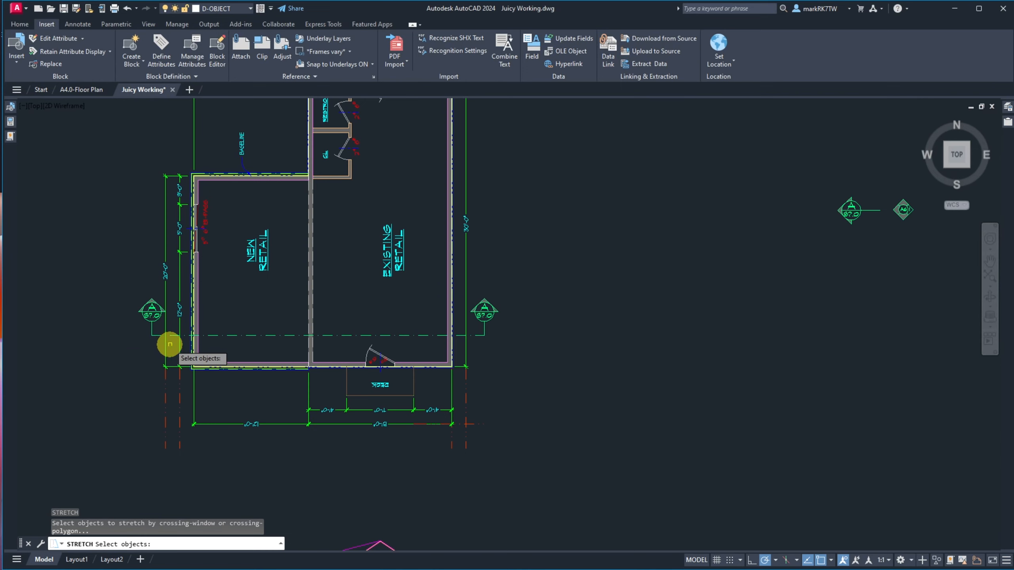
{"action": "left_click", "coordinate": [171, 343]}
{"action": "left_click", "coordinate": [143, 291]}
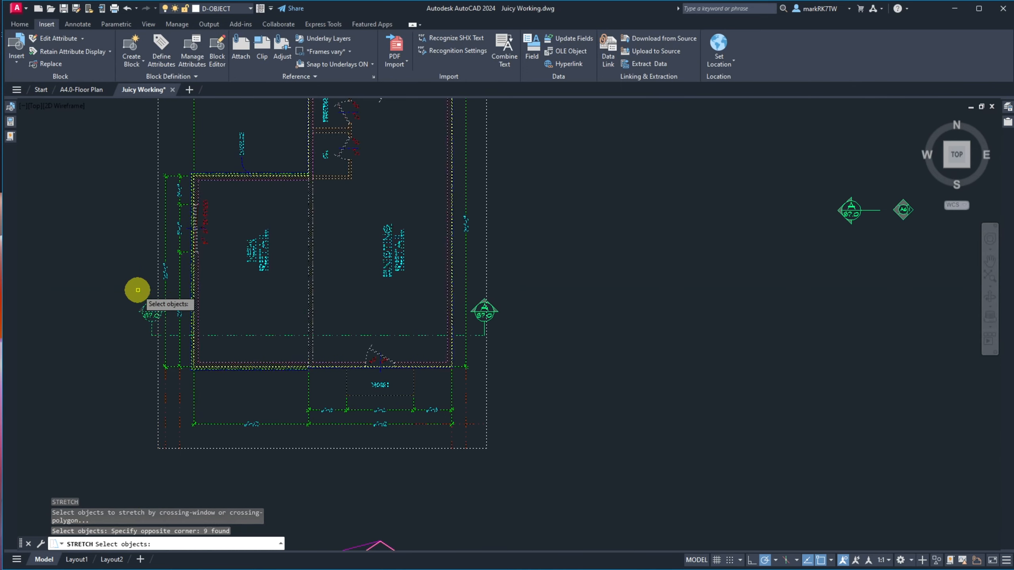
{"action": "left_click", "coordinate": [171, 285]}
{"action": "left_click", "coordinate": [143, 282], "text": "shift"}
{"action": "key", "text": "Return"}
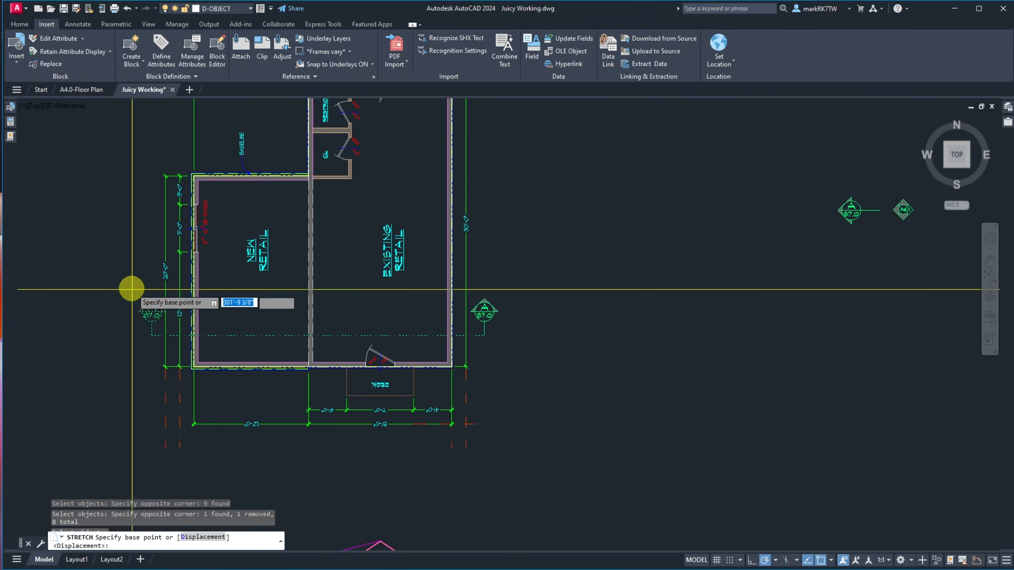
{"action": "left_click", "coordinate": [132, 284]}
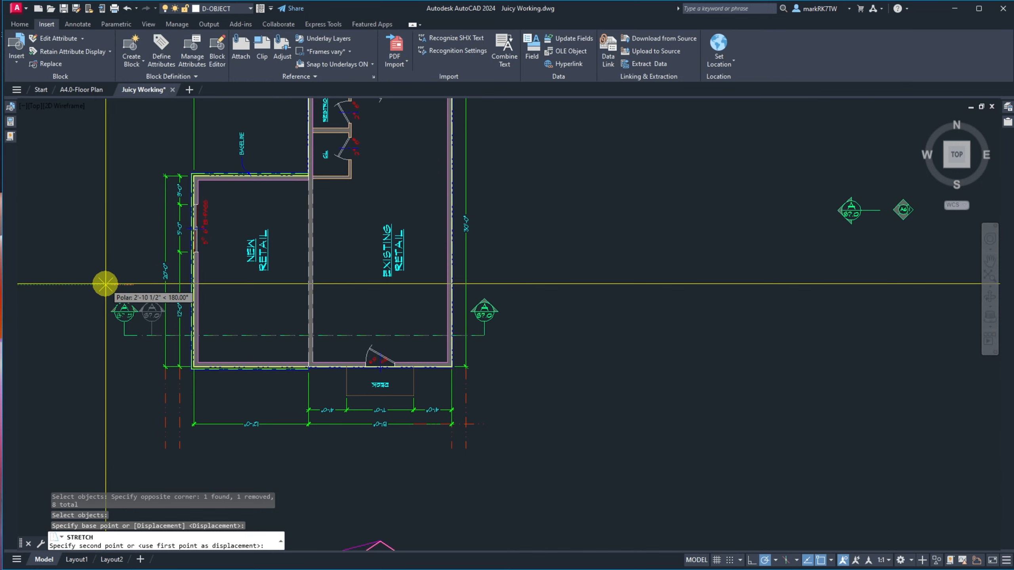
{"action": "type", "text": "6"}
{"action": "key", "text": "Return"}
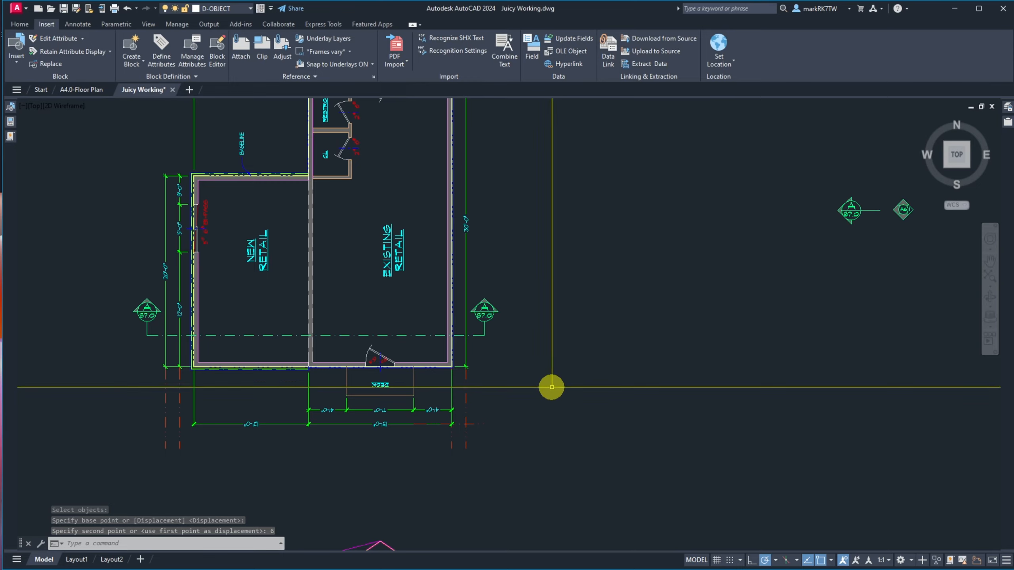
Examine the building section's roof framing, stud walls, floor and foundation below the rotated floor plan.
{"action": "scroll", "coordinate": [549, 385], "scroll_direction": "down", "scroll_amount": 5}
{"action": "scroll", "coordinate": [492, 370], "scroll_direction": "up", "scroll_amount": 2}
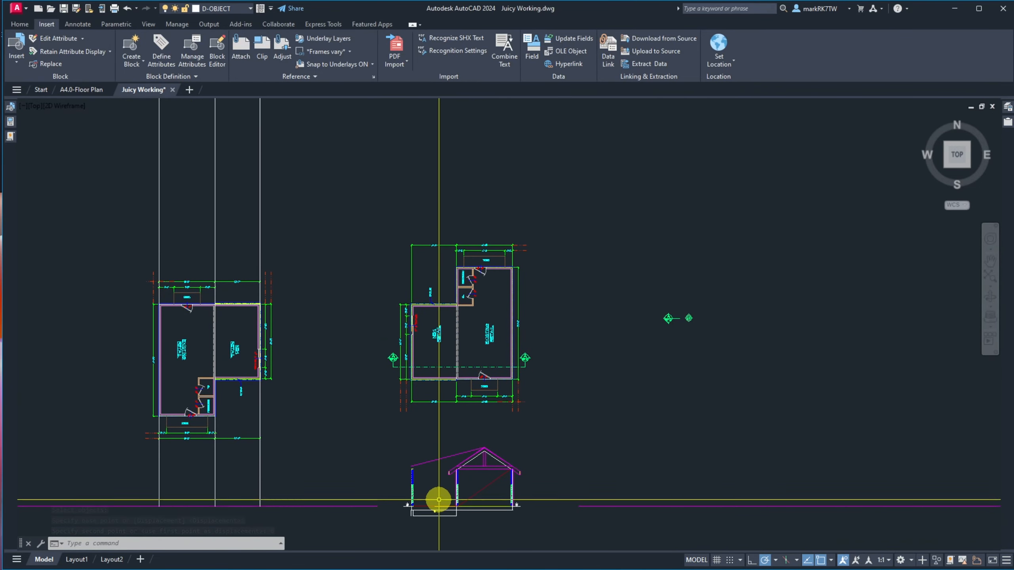
{"action": "scroll", "coordinate": [444, 533], "scroll_direction": "up", "scroll_amount": 6}
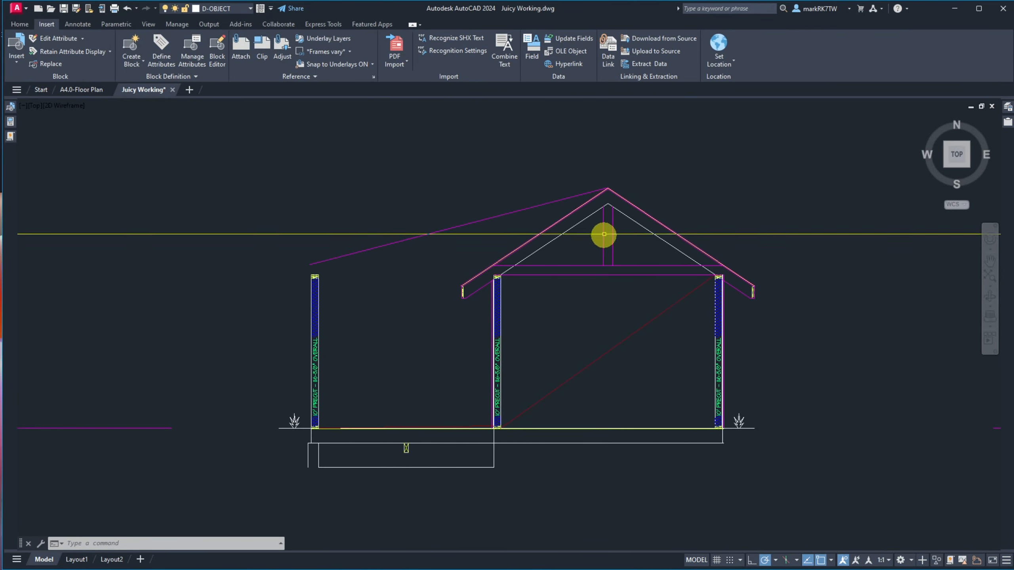
{"action": "scroll", "coordinate": [568, 386], "scroll_direction": "down", "scroll_amount": 2}
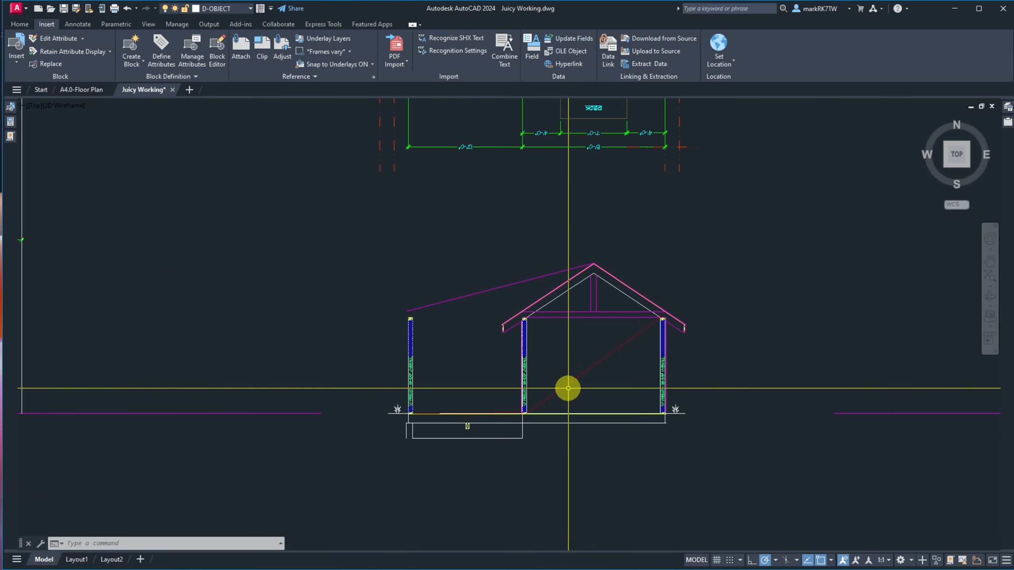
{"action": "scroll", "coordinate": [575, 323], "scroll_direction": "up", "scroll_amount": 4}
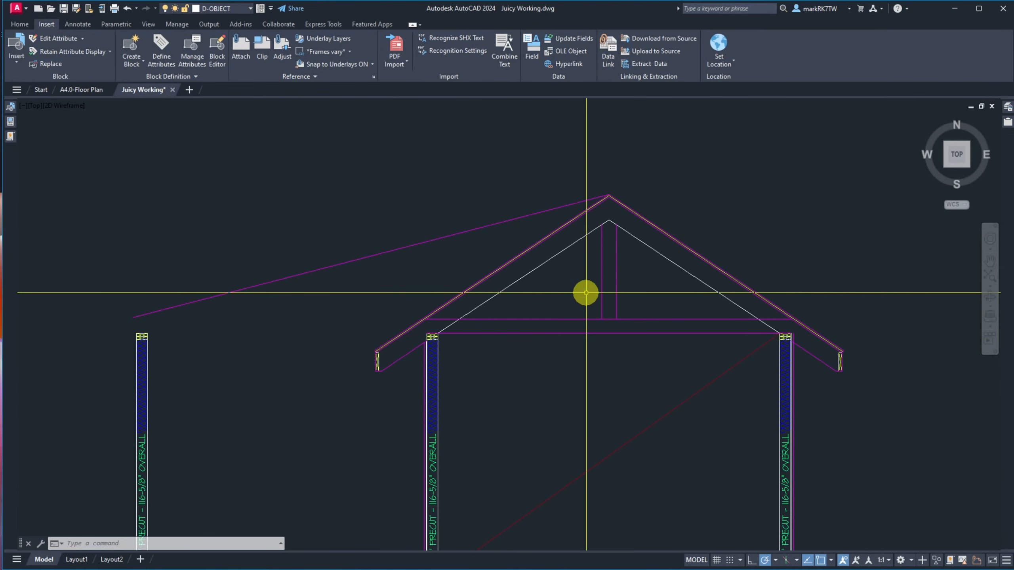
{"action": "scroll", "coordinate": [584, 290], "scroll_direction": "down", "scroll_amount": 4}
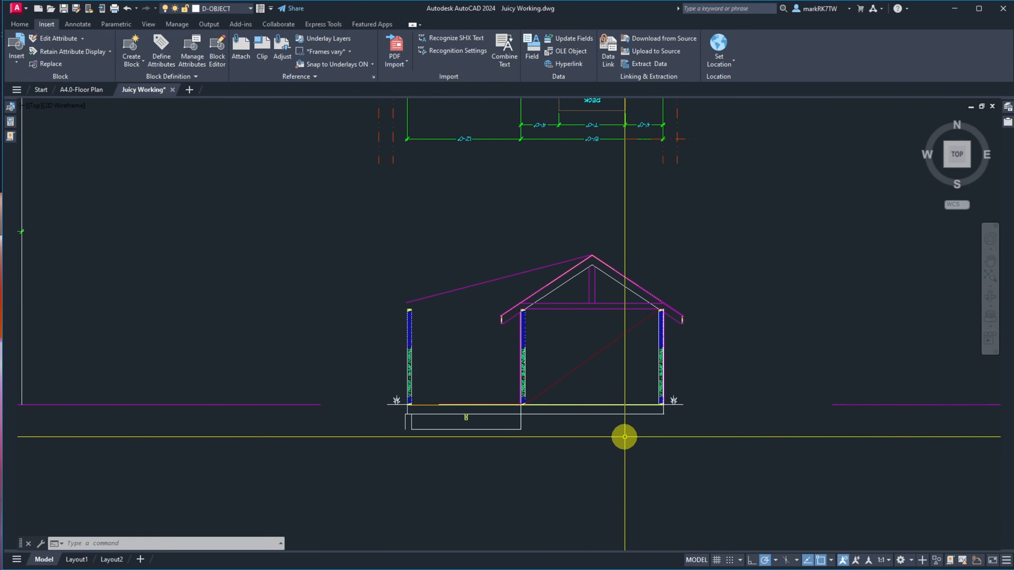
{"action": "scroll", "coordinate": [663, 426], "scroll_direction": "up", "scroll_amount": 4}
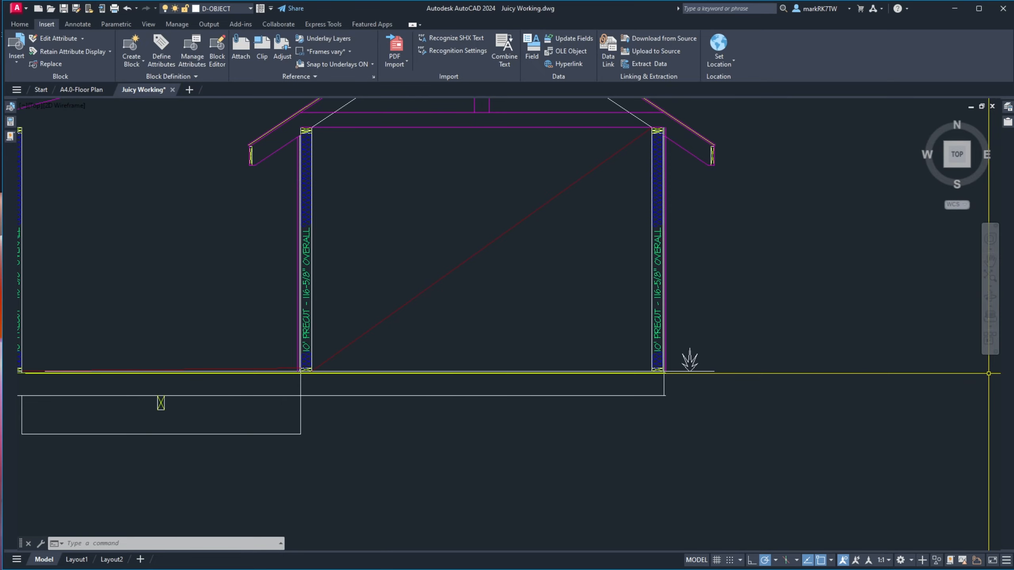
Switch to the project PDF in Microsoft Edge and view the 24 in. Pier Footing Form on page 8.
{"action": "mouse_move", "coordinate": [1013, 10]}
{"action": "left_mouse_down"}
{"action": "mouse_move", "coordinate": [730, 7]}
{"action": "mouse_move", "coordinate": [728, 15]}
{"action": "left_mouse_up"}
{"action": "scroll", "coordinate": [609, 378], "scroll_direction": "down", "scroll_amount": 6}
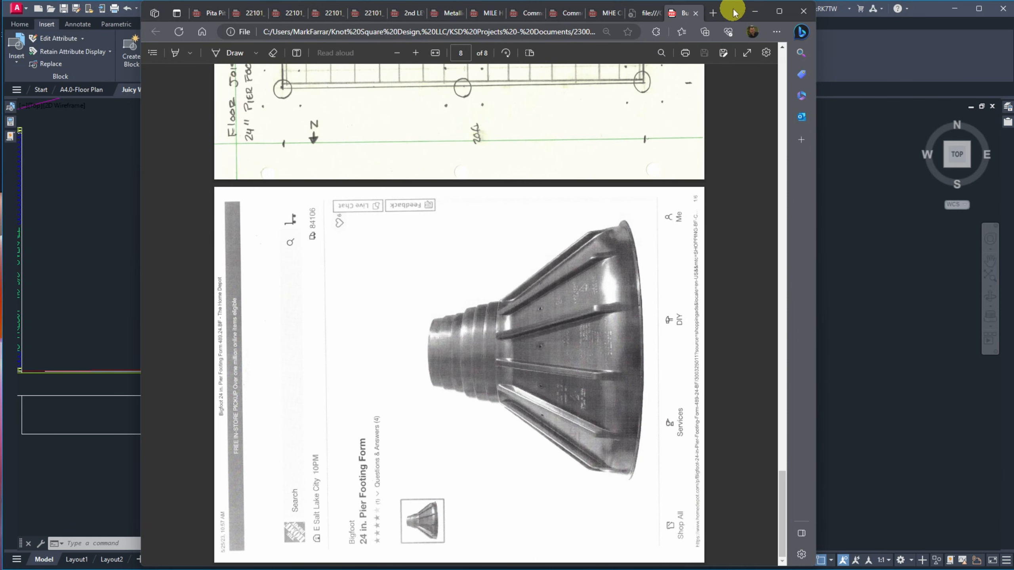
Return to AutoCAD and examine the building section's floor and foundation, including the area below the end wall.
{"action": "left_click", "coordinate": [754, 11]}
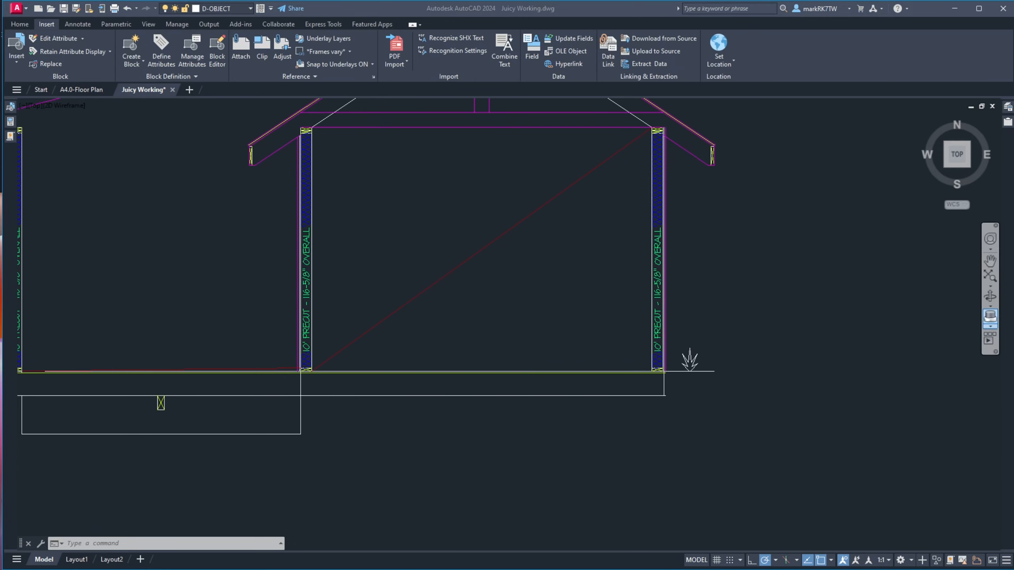
{"action": "mouse_move", "coordinate": [1013, 38]}
{"action": "left_mouse_down"}
{"action": "mouse_move", "coordinate": [706, 169]}
{"action": "mouse_move", "coordinate": [710, 153]}
{"action": "mouse_move", "coordinate": [734, 151]}
{"action": "mouse_move", "coordinate": [1013, 151]}
{"action": "left_mouse_up"}
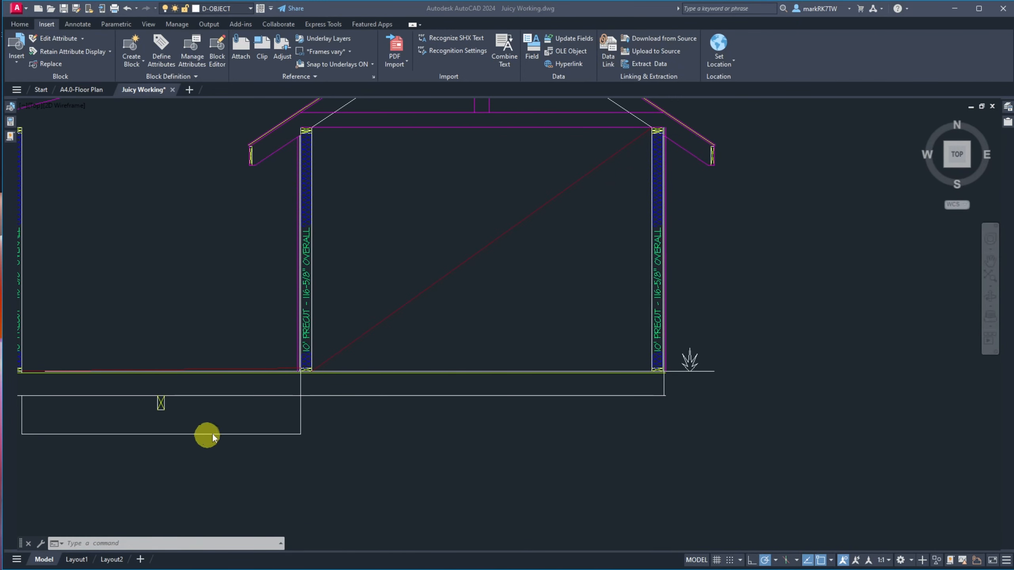
{"action": "scroll", "coordinate": [293, 422], "scroll_direction": "down", "scroll_amount": 5}
{"action": "scroll", "coordinate": [241, 397], "scroll_direction": "up", "scroll_amount": 10}
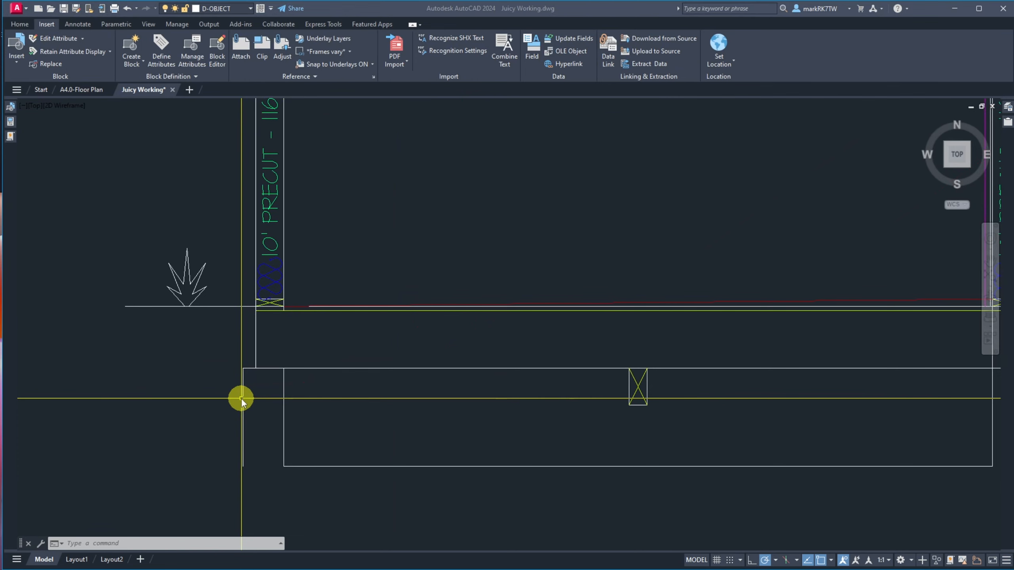
{"action": "scroll", "coordinate": [241, 397], "scroll_direction": "down", "scroll_amount": 4}
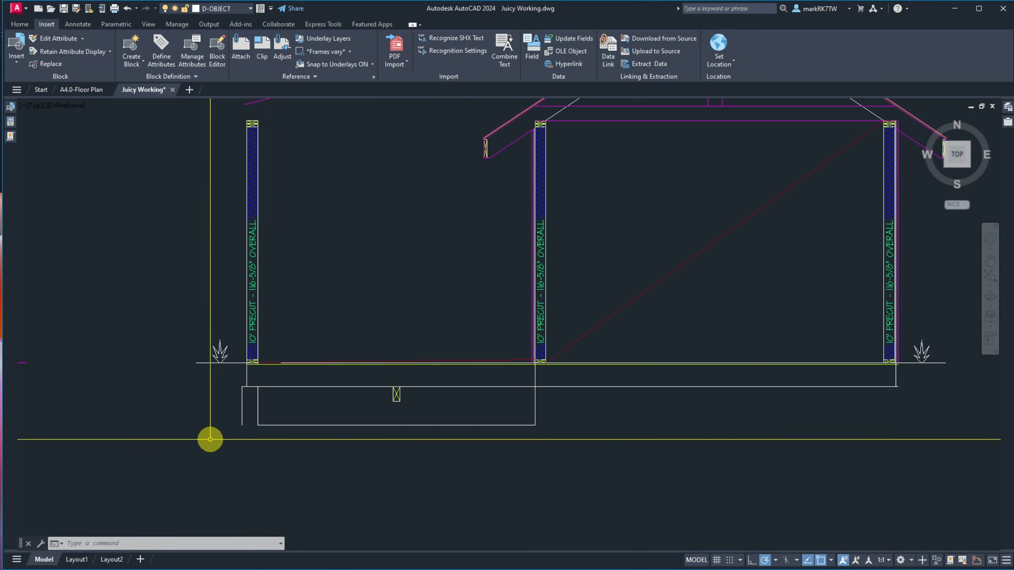
{"action": "scroll", "coordinate": [201, 403], "scroll_direction": "up", "scroll_amount": 6}
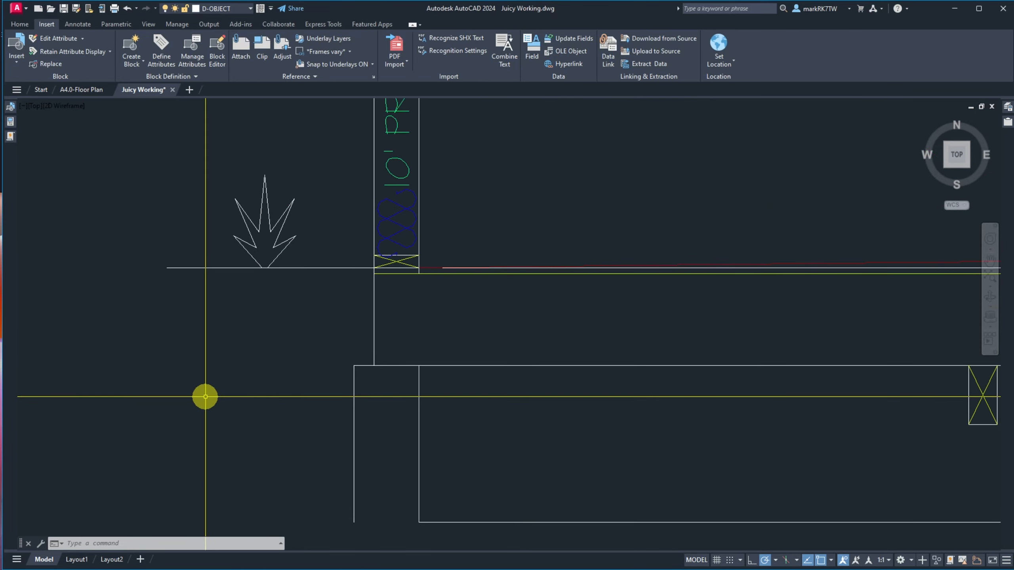
{"action": "scroll", "coordinate": [281, 373], "scroll_direction": "down", "scroll_amount": 3}
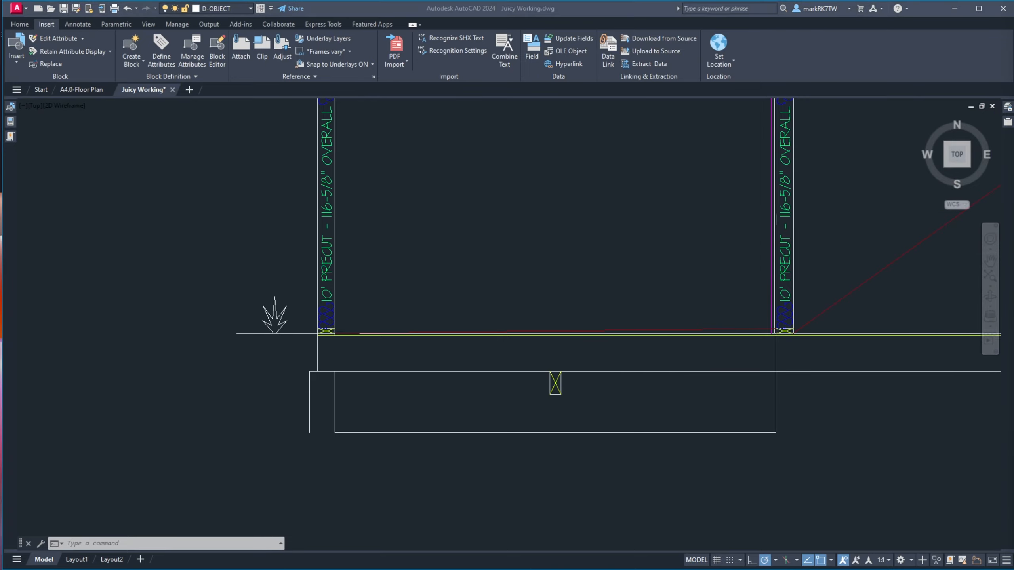
View the owner's building photo on the Pics page in OneNote, and return to AutoCAD to review the floor plan with its section markers.
{"action": "left_click_drag", "start_coordinate": [1013, 61], "coordinate": [871, 41]}
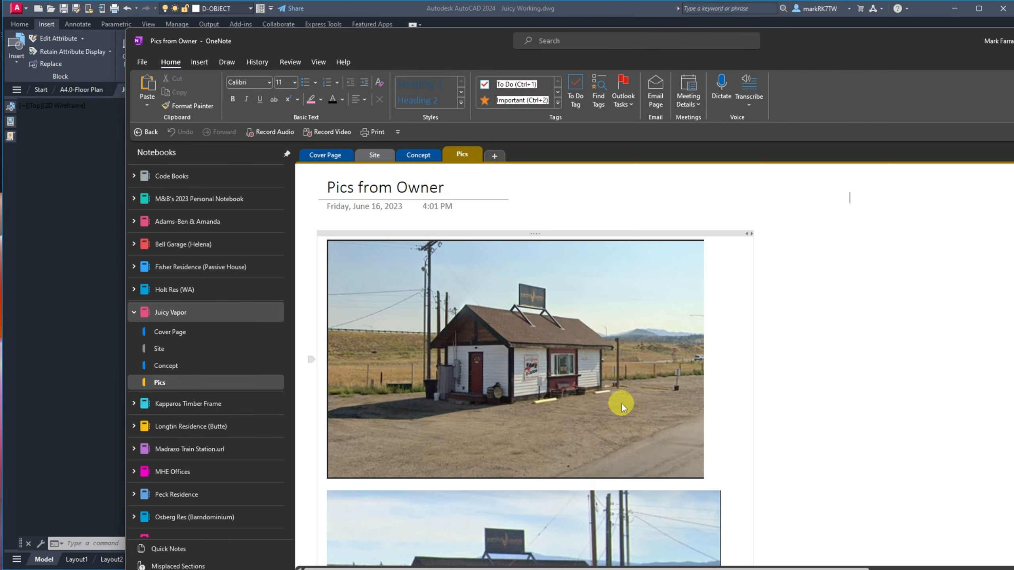
{"action": "left_click_drag", "start_coordinate": [843, 51], "coordinate": [1013, 44]}
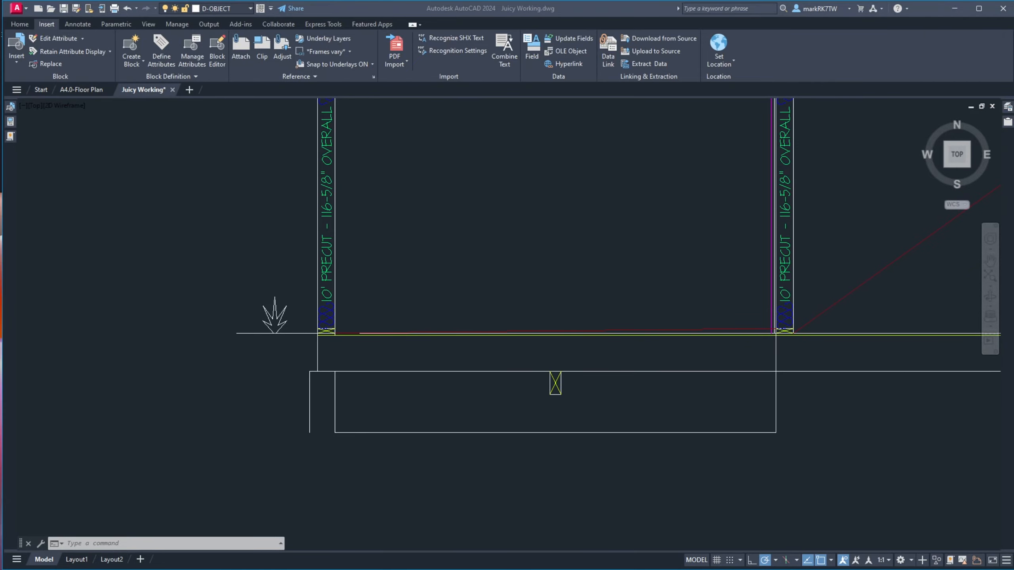
{"action": "scroll", "coordinate": [642, 331], "scroll_direction": "down", "scroll_amount": 8}
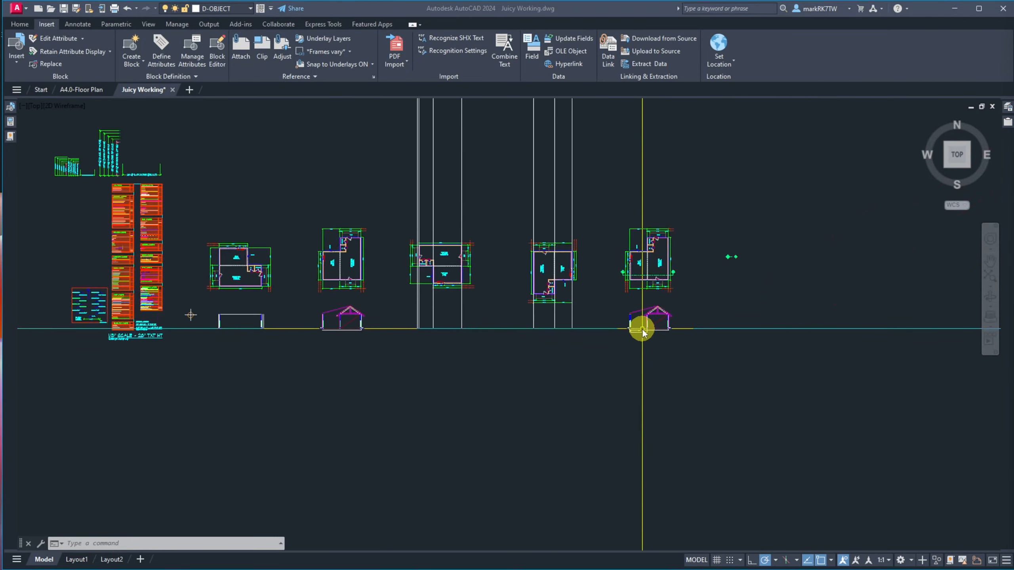
{"action": "scroll", "coordinate": [644, 288], "scroll_direction": "up", "scroll_amount": 8}
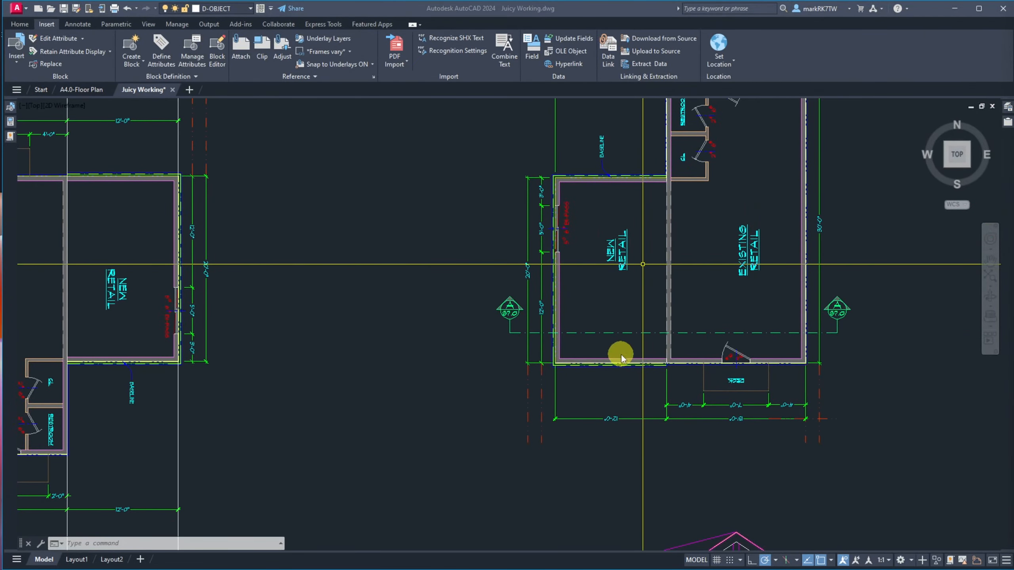
{"action": "scroll", "coordinate": [620, 355], "scroll_direction": "down", "scroll_amount": 8}
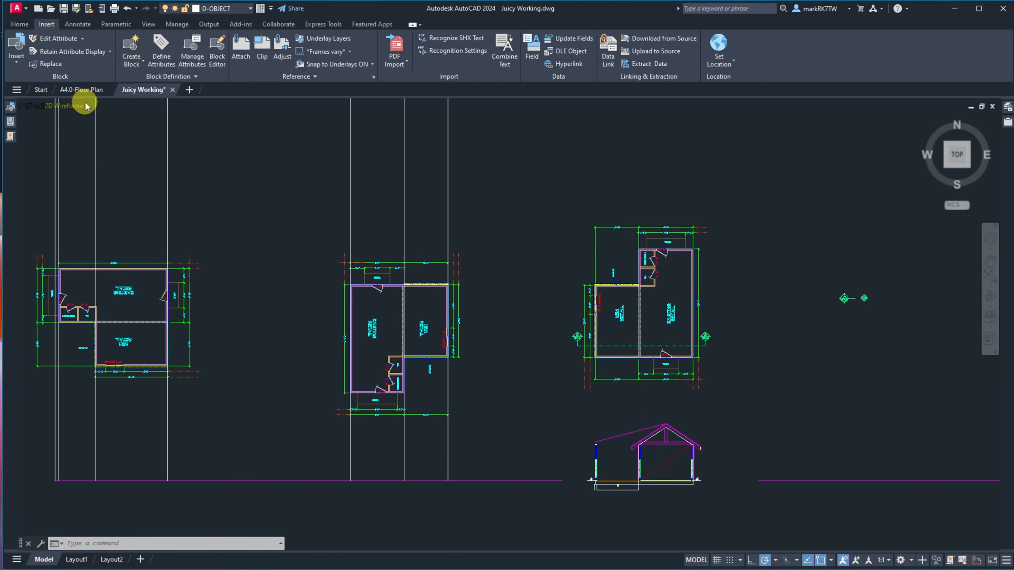
Switch to the A4.0-Floor Plan drawing and browse its layer list through the N- annotation layers.
{"action": "left_click", "coordinate": [87, 91]}
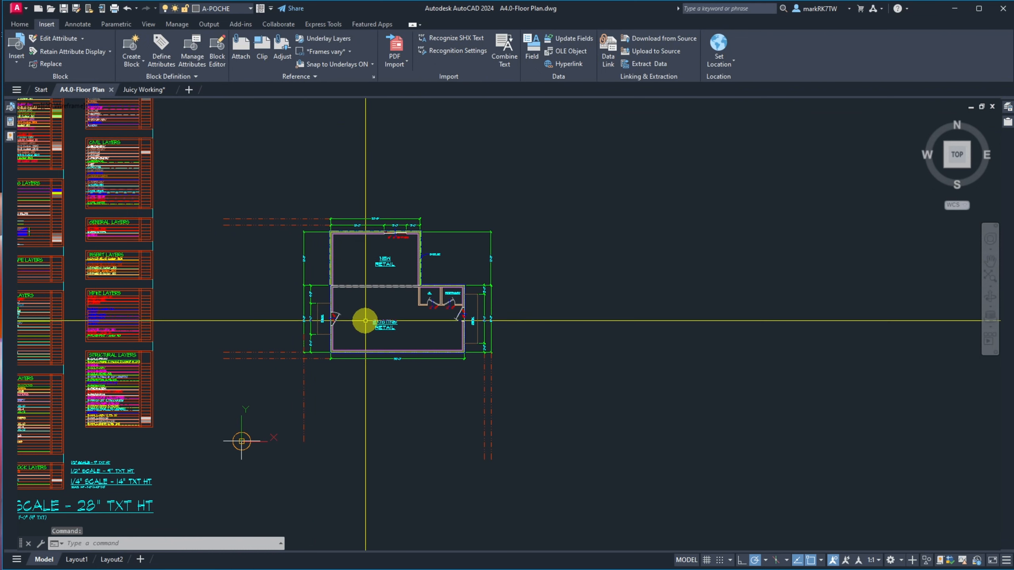
{"action": "scroll", "coordinate": [368, 330], "scroll_direction": "down", "scroll_amount": 5}
{"action": "scroll", "coordinate": [379, 362], "scroll_direction": "up", "scroll_amount": 3}
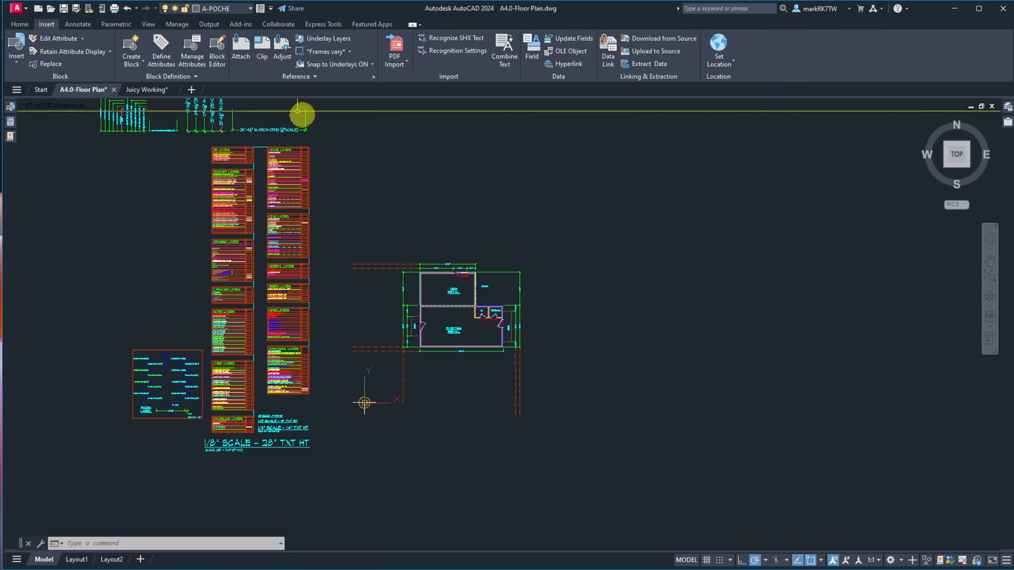
{"action": "left_click", "coordinate": [240, 9]}
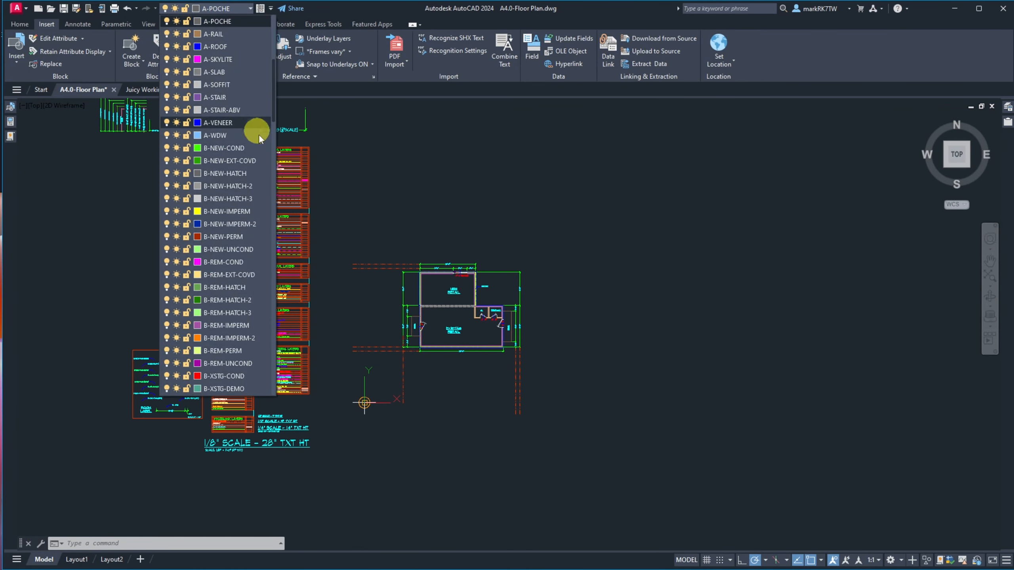
{"action": "left_click_drag", "start_coordinate": [272, 111], "coordinate": [292, 290]}
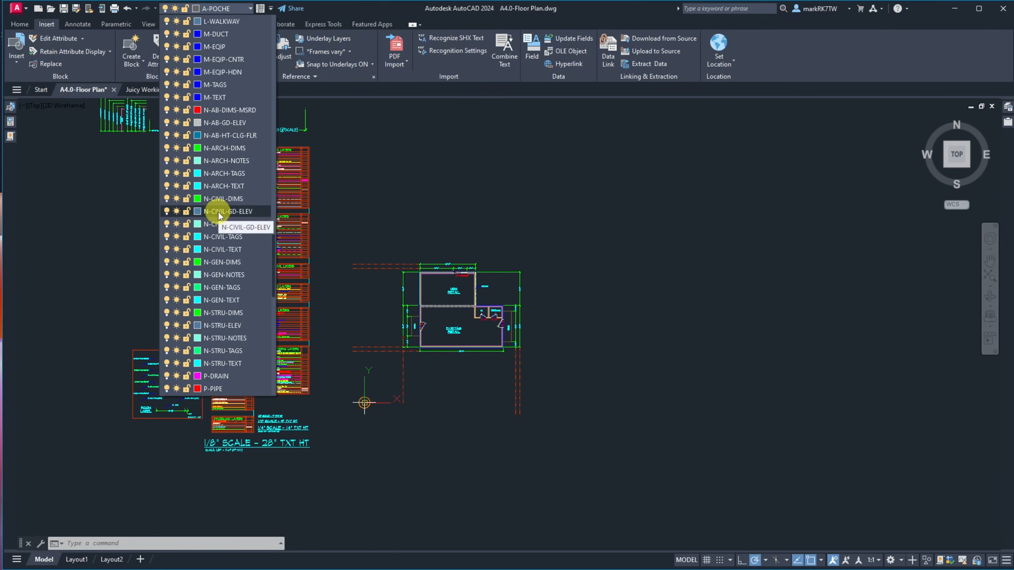
Open the drawing A3.0 Site Plan.dwg from the Juicy ACAD folder.
{"action": "left_click", "coordinate": [51, 12]}
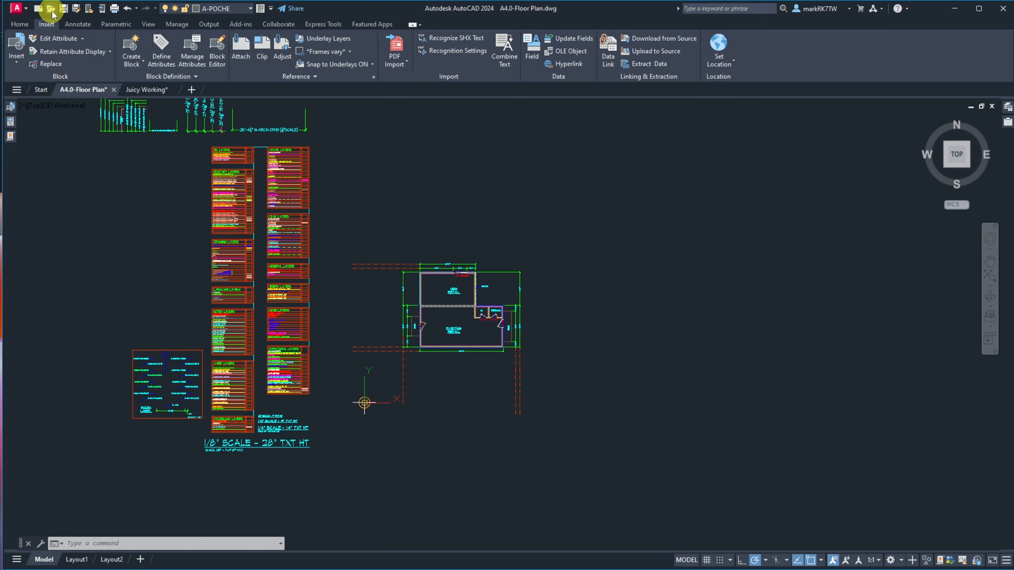
{"action": "left_click", "coordinate": [51, 9]}
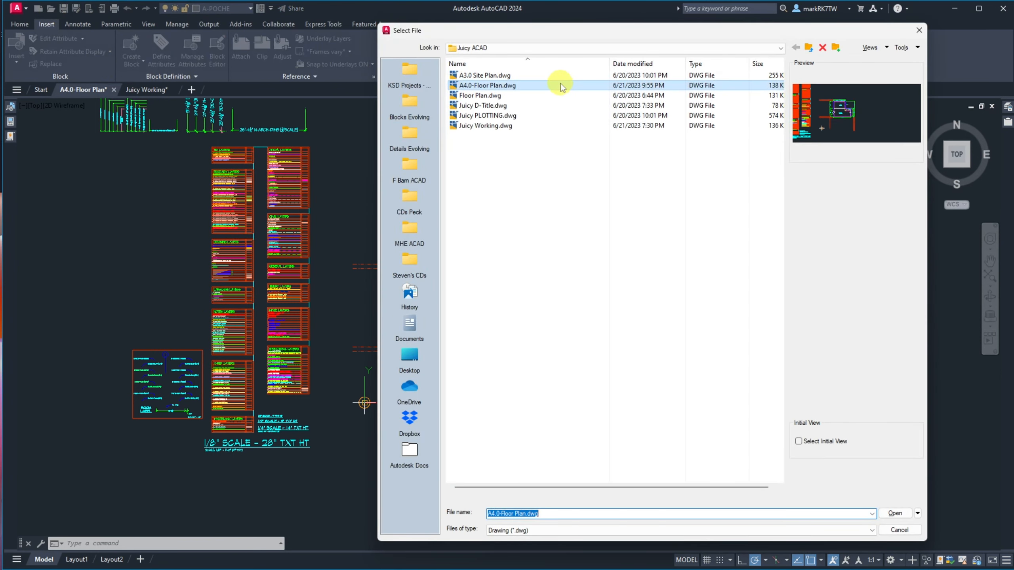
{"action": "double_click", "coordinate": [478, 76]}
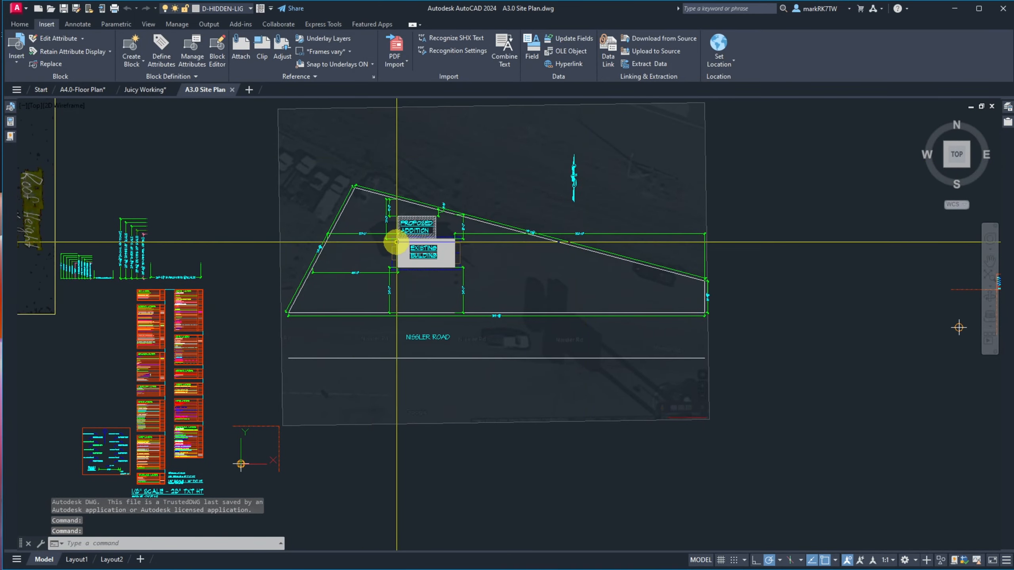
Copy the north arrow above the site boundary with a base point.
{"action": "scroll", "coordinate": [397, 237], "scroll_direction": "up", "scroll_amount": 5}
{"action": "scroll", "coordinate": [460, 317], "scroll_direction": "down", "scroll_amount": 1}
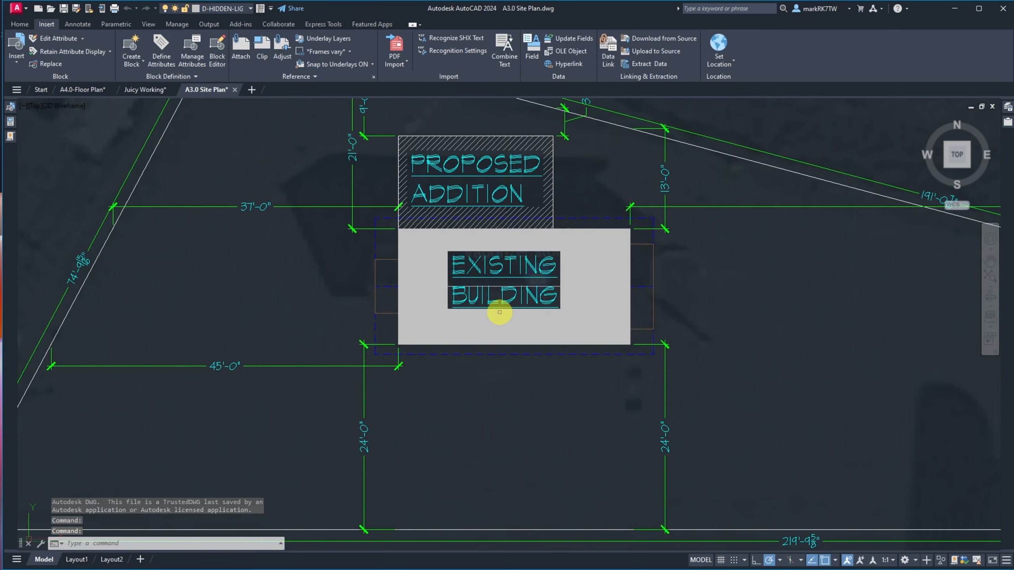
{"action": "scroll", "coordinate": [453, 337], "scroll_direction": "down", "scroll_amount": 5}
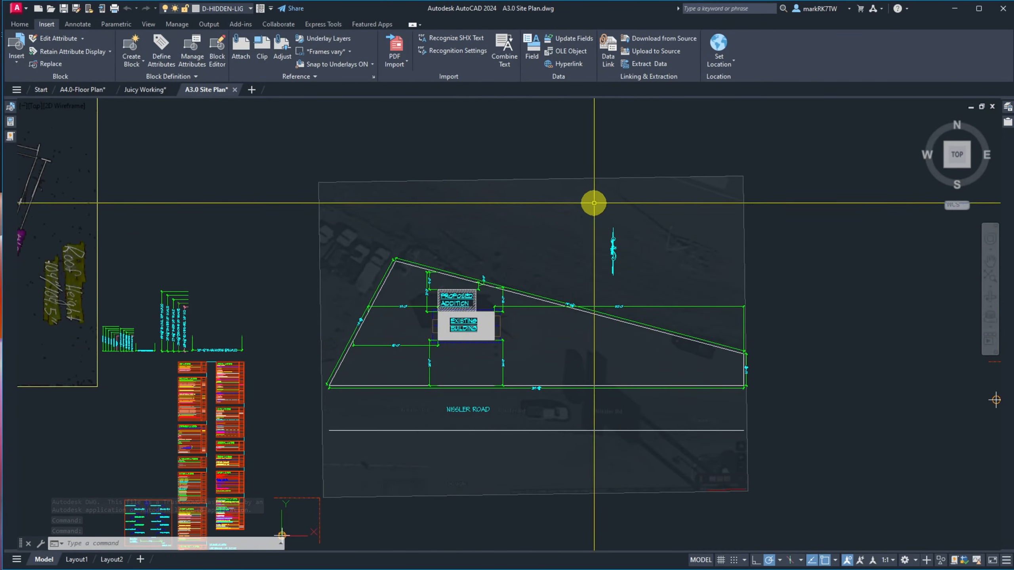
{"action": "left_click", "coordinate": [580, 153]}
{"action": "left_click", "coordinate": [654, 286]}
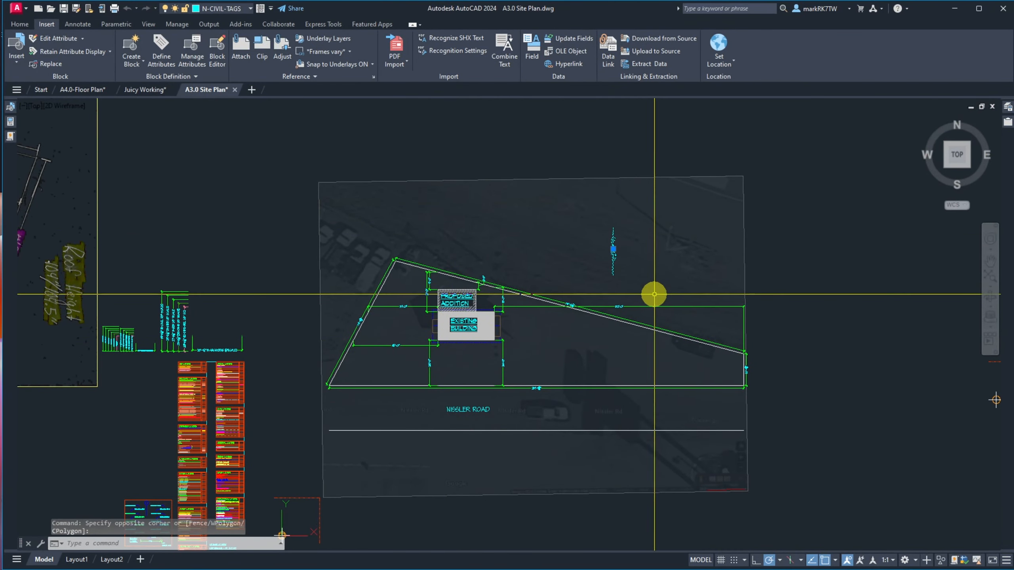
{"action": "key", "text": "ctrl+shift+c"}
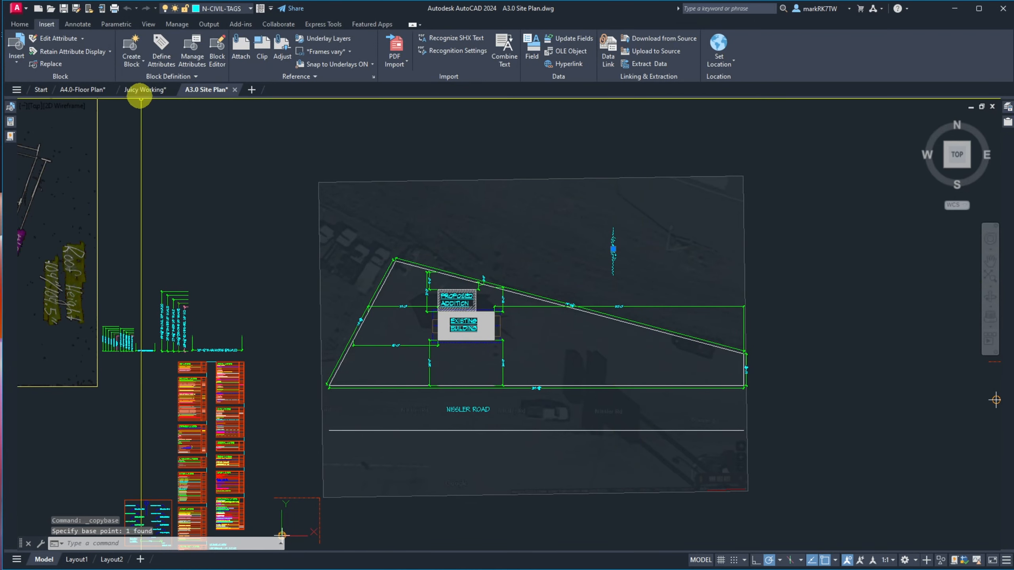
Reorder A3.0 Site Plan ahead of the other open drawings and paste the north arrow beside the floor plan in A4.0-Floor Plan.
{"action": "left_click_drag", "start_coordinate": [193, 89], "coordinate": [122, 90]}
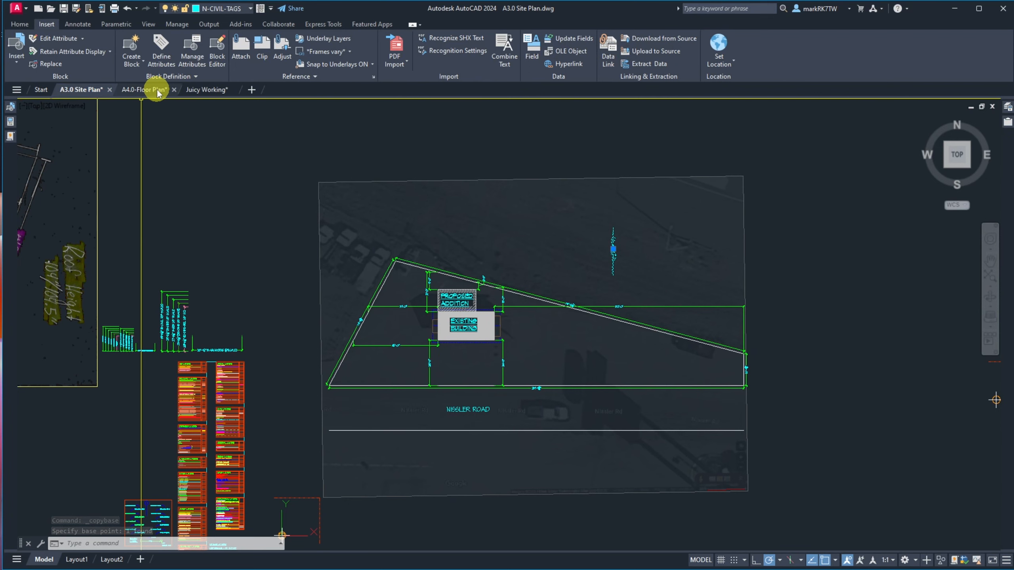
{"action": "left_click", "coordinate": [156, 89]}
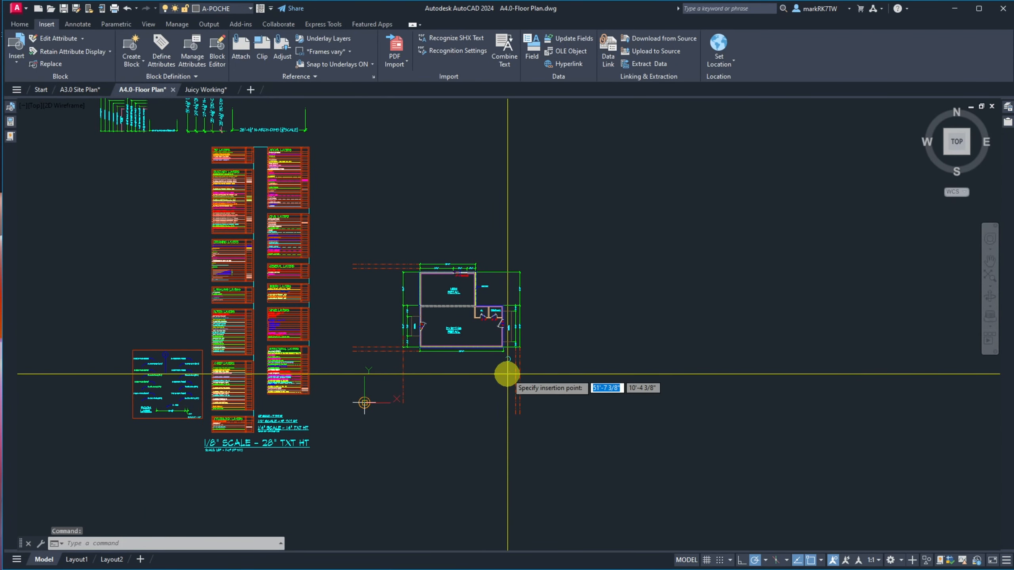
{"action": "left_click", "coordinate": [546, 311]}
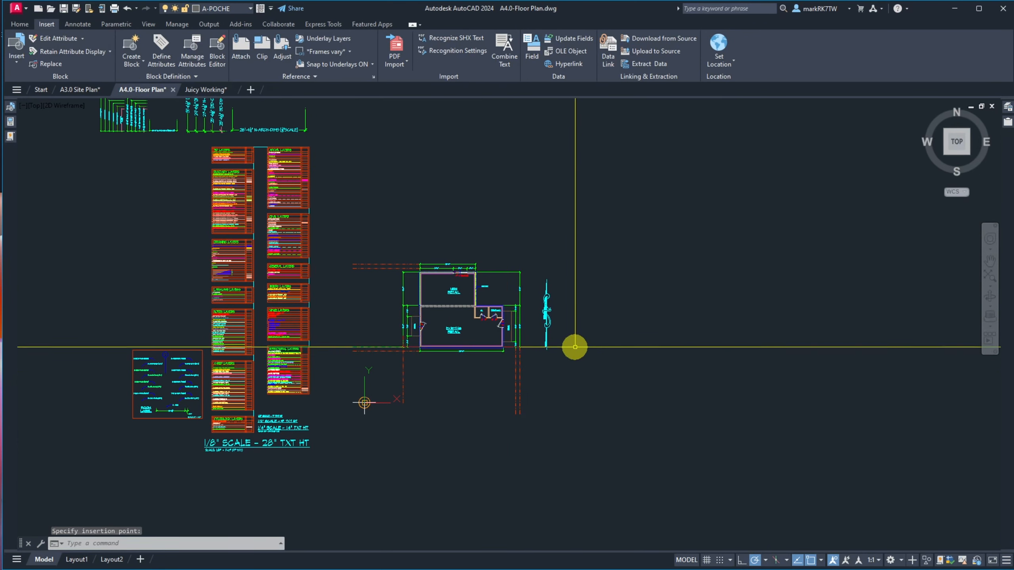
Scale the pasted north arrow by a factor of .25 about its center.
{"action": "key", "text": "space"}
{"action": "left_click", "coordinate": [571, 345]}
{"action": "left_click", "coordinate": [535, 291]}
{"action": "key", "text": "space"}
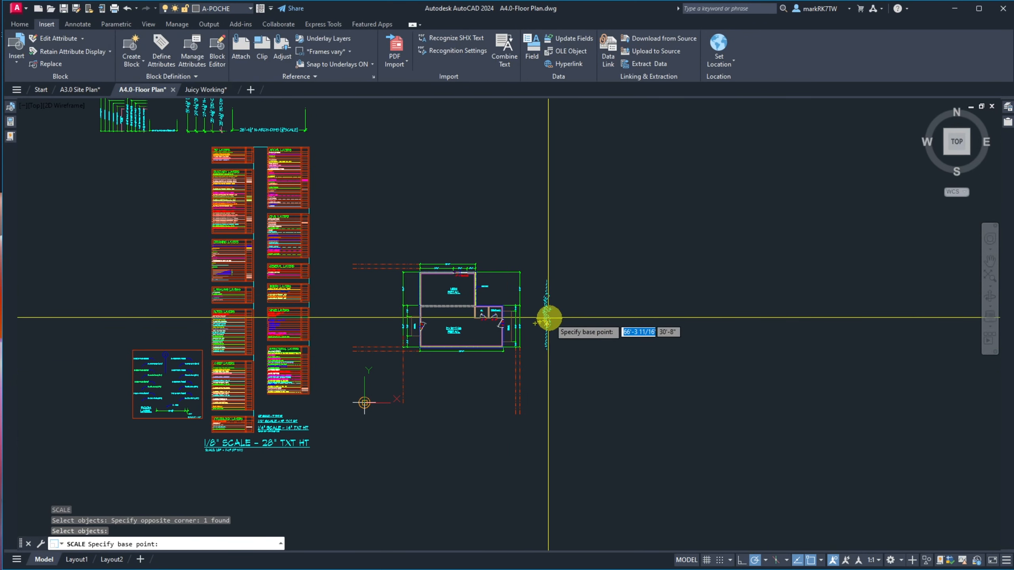
{"action": "left_click", "coordinate": [544, 312]}
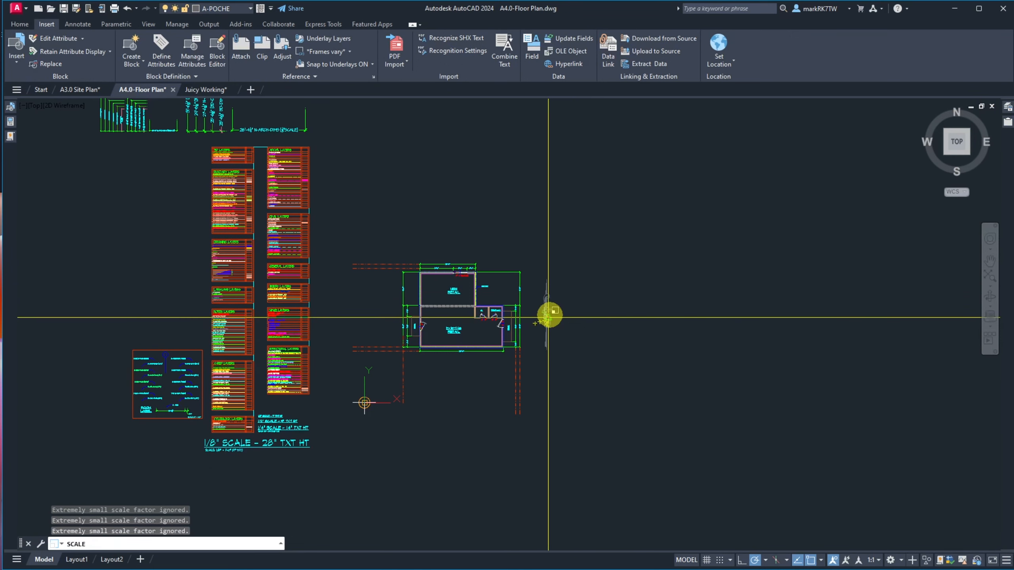
{"action": "key", "text": "Return"}
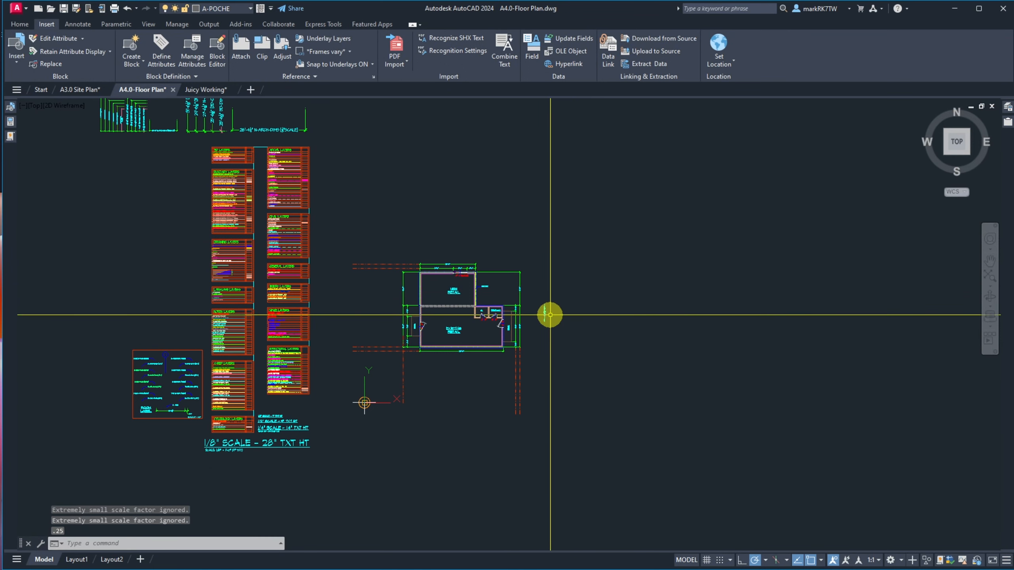
{"action": "scroll", "coordinate": [439, 335], "scroll_direction": "up", "scroll_amount": 4}
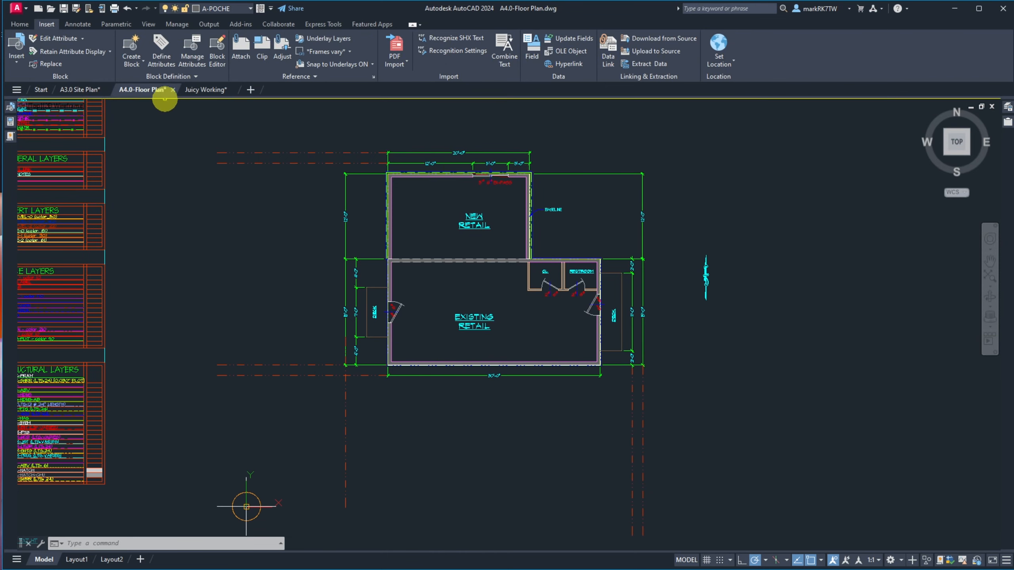
Switch to A3.0 Site Plan and examine the proposed addition, its setback dimensions to the property line and the surrounding site.
{"action": "left_click", "coordinate": [80, 89]}
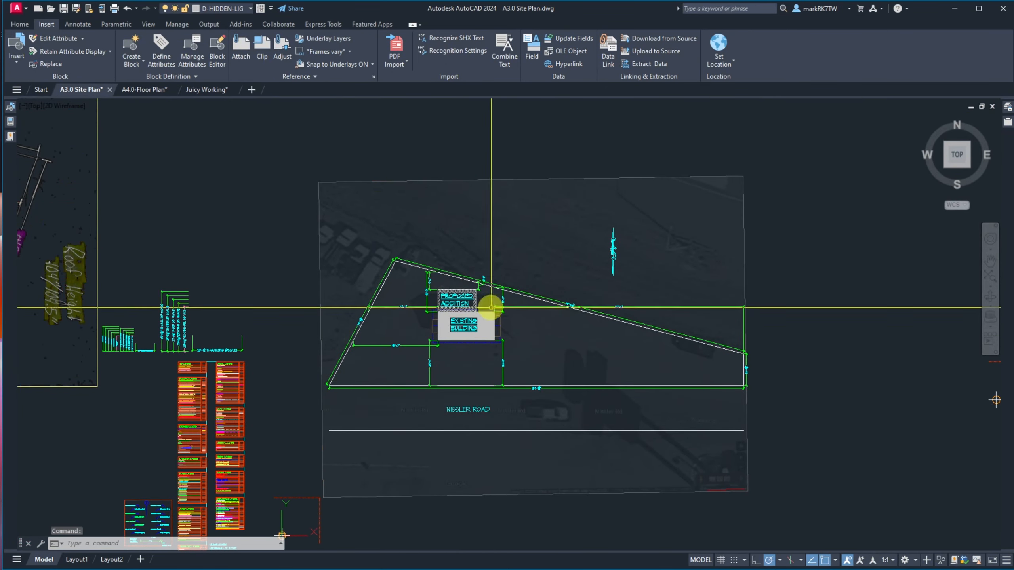
{"action": "scroll", "coordinate": [497, 289], "scroll_direction": "up", "scroll_amount": 8}
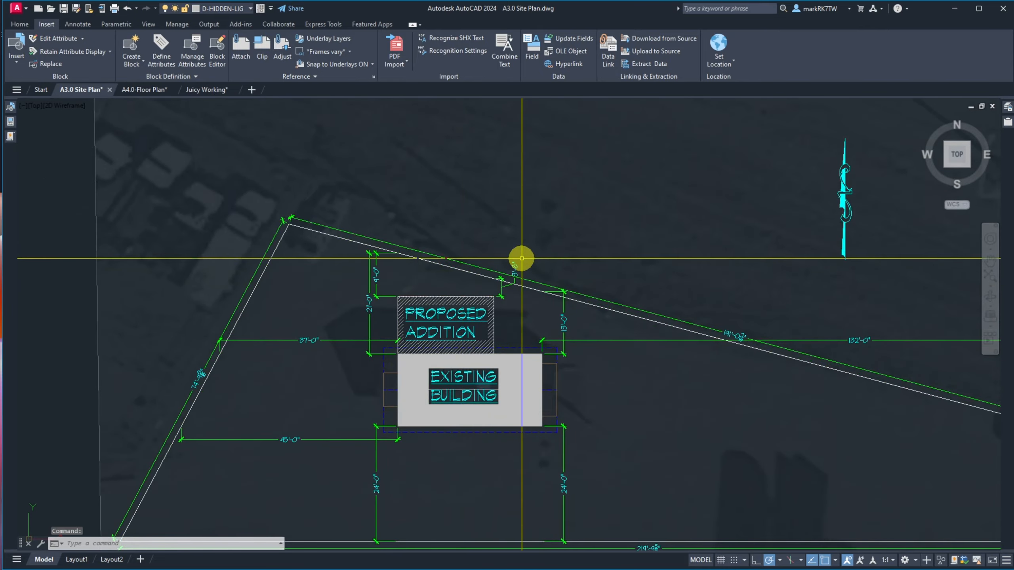
{"action": "scroll", "coordinate": [335, 182], "scroll_direction": "down", "scroll_amount": 6}
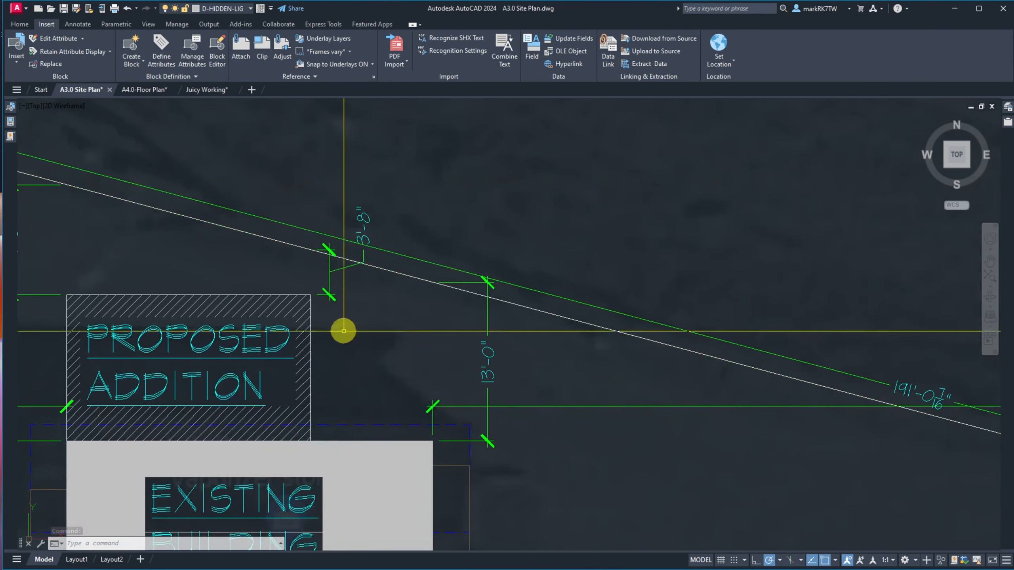
{"action": "scroll", "coordinate": [346, 332], "scroll_direction": "up", "scroll_amount": 2}
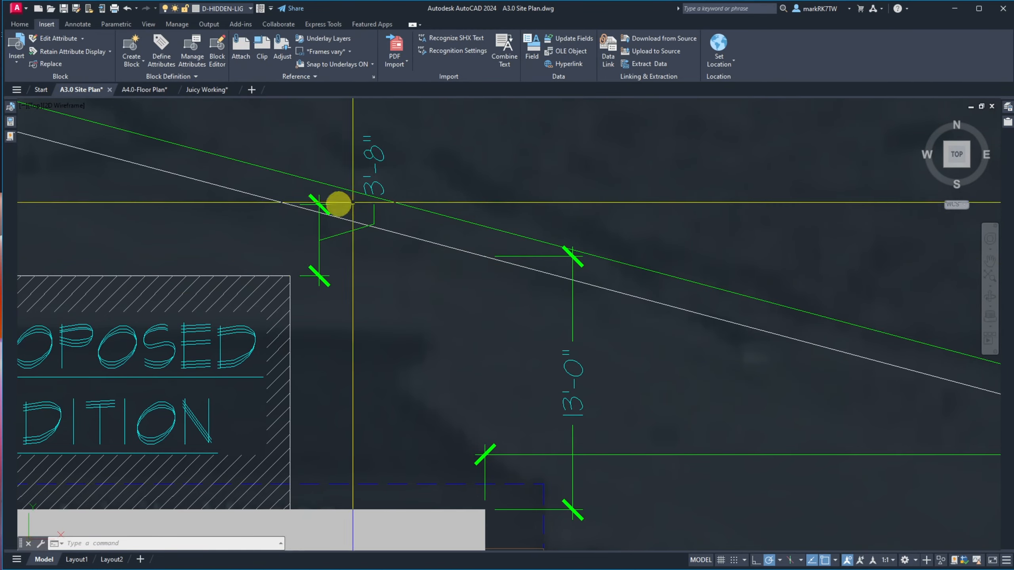
{"action": "scroll", "coordinate": [499, 175], "scroll_direction": "down", "scroll_amount": 6}
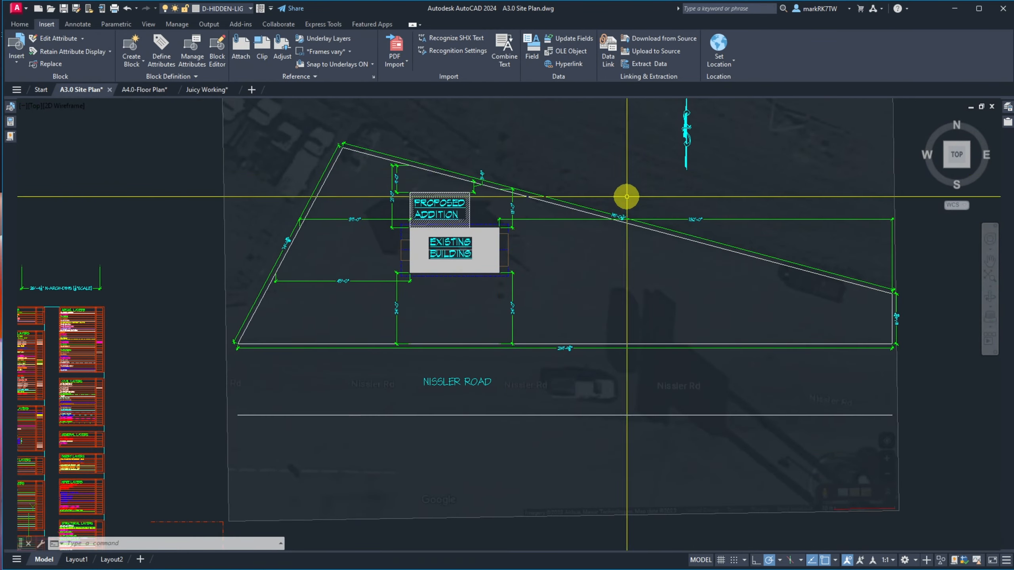
{"action": "scroll", "coordinate": [624, 197], "scroll_direction": "up", "scroll_amount": 6}
{"action": "scroll", "coordinate": [571, 233], "scroll_direction": "down", "scroll_amount": 6}
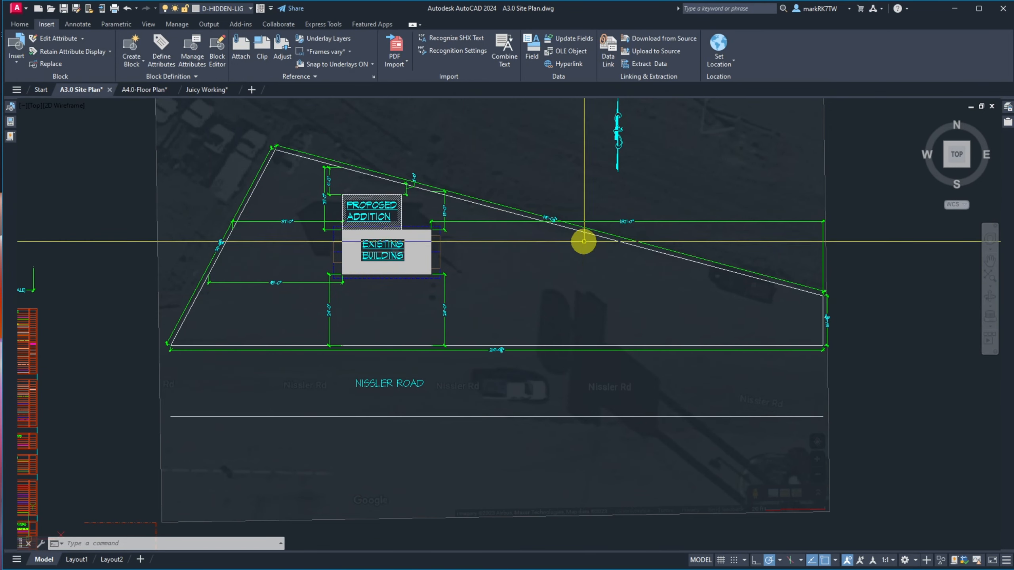
{"action": "scroll", "coordinate": [542, 217], "scroll_direction": "up", "scroll_amount": 6}
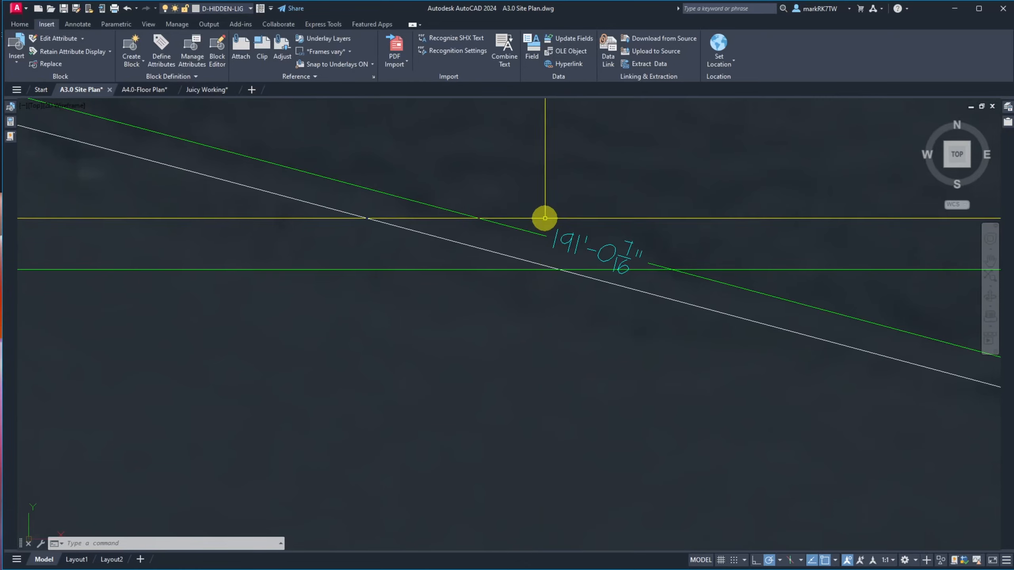
{"action": "left_click", "coordinate": [597, 250]}
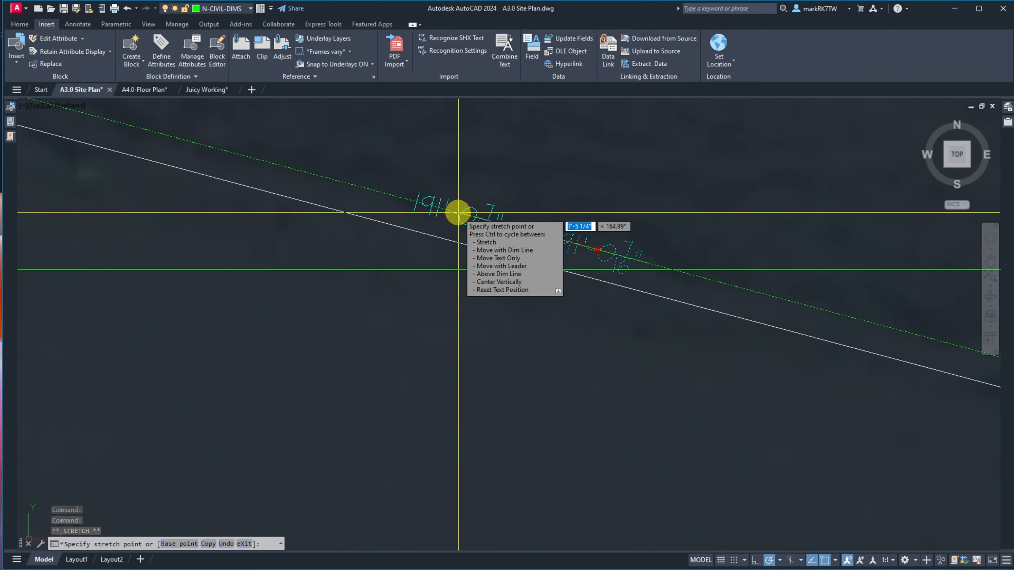
{"action": "key", "text": "Return"}
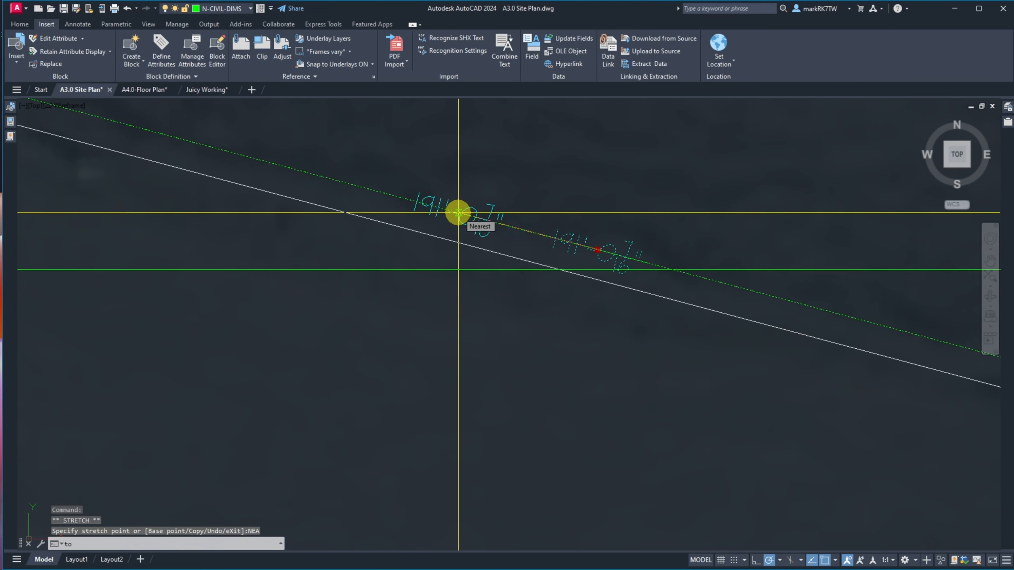
{"action": "right_click", "coordinate": [458, 212]}
{"action": "key", "text": "Escape"}
{"action": "key", "text": "Escape"}
{"action": "scroll", "coordinate": [581, 169], "scroll_direction": "down", "scroll_amount": 3}
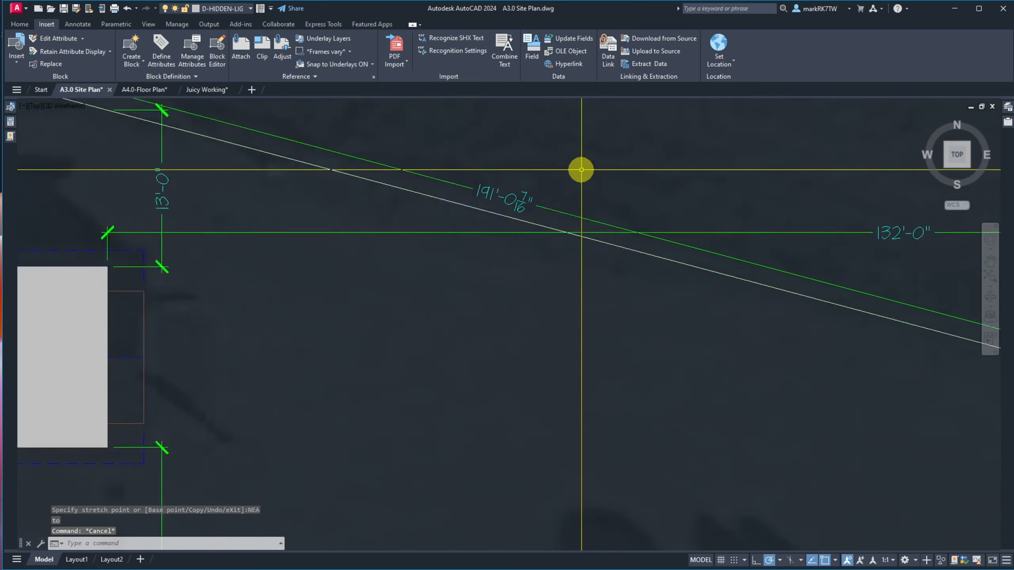
{"action": "scroll", "coordinate": [581, 170], "scroll_direction": "down", "scroll_amount": 5}
{"action": "scroll", "coordinate": [502, 224], "scroll_direction": "down", "scroll_amount": 2}
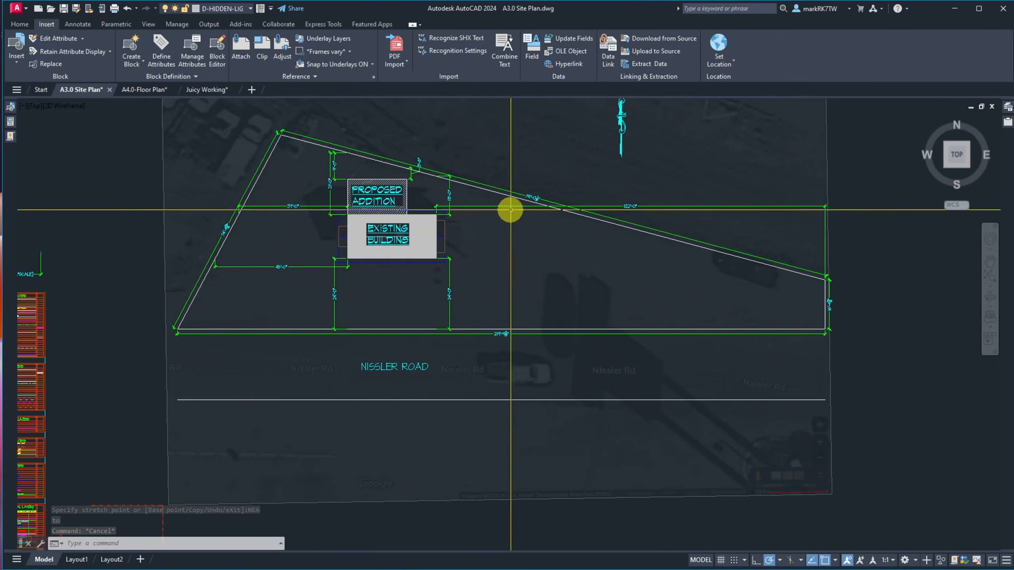
Draw a circle around the 191'-0 7/16" dimension text on the sloping upper property line.
{"action": "scroll", "coordinate": [532, 192], "scroll_direction": "up", "scroll_amount": 5}
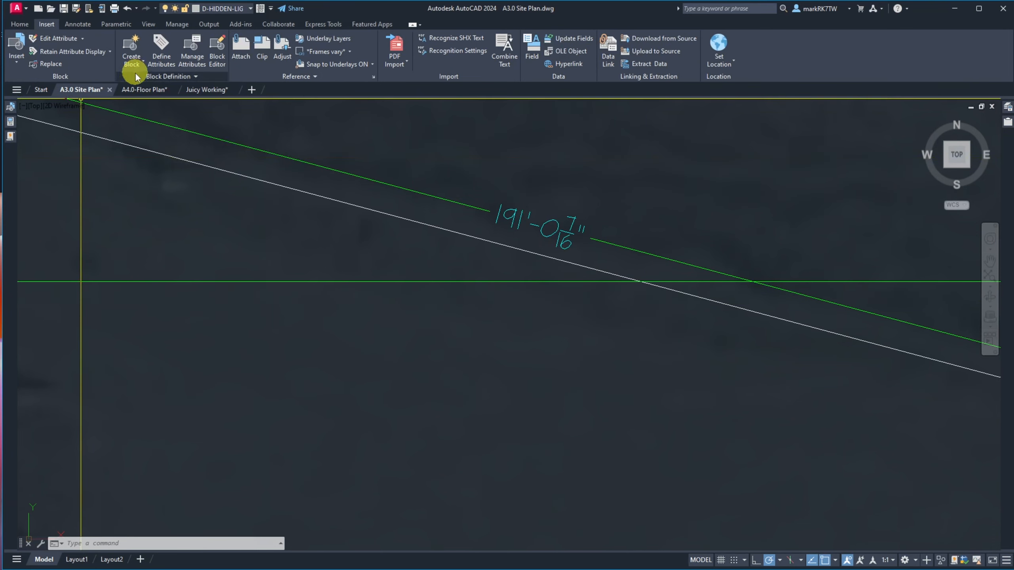
{"action": "left_click", "coordinate": [19, 24]}
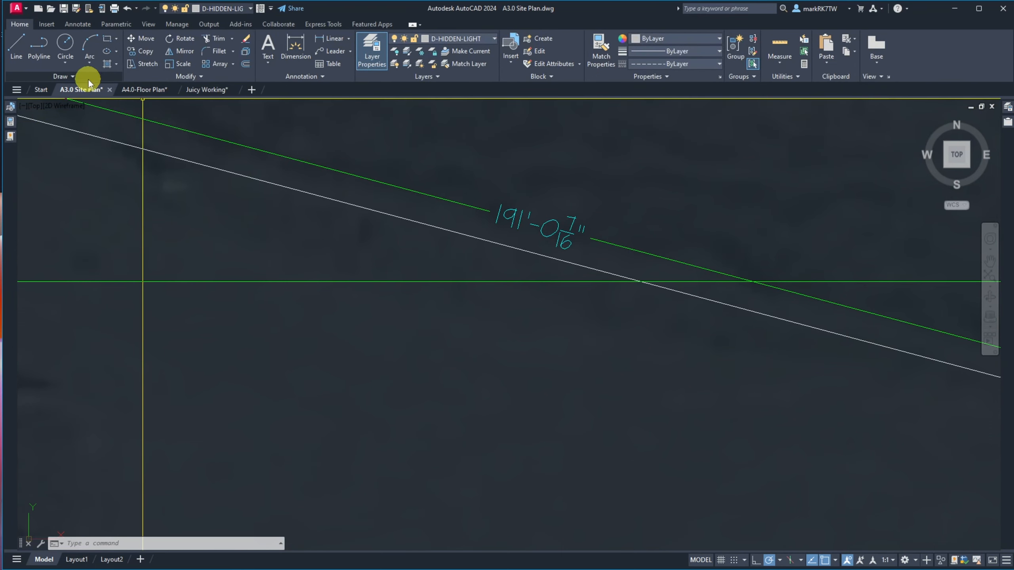
{"action": "left_click", "coordinate": [66, 49]}
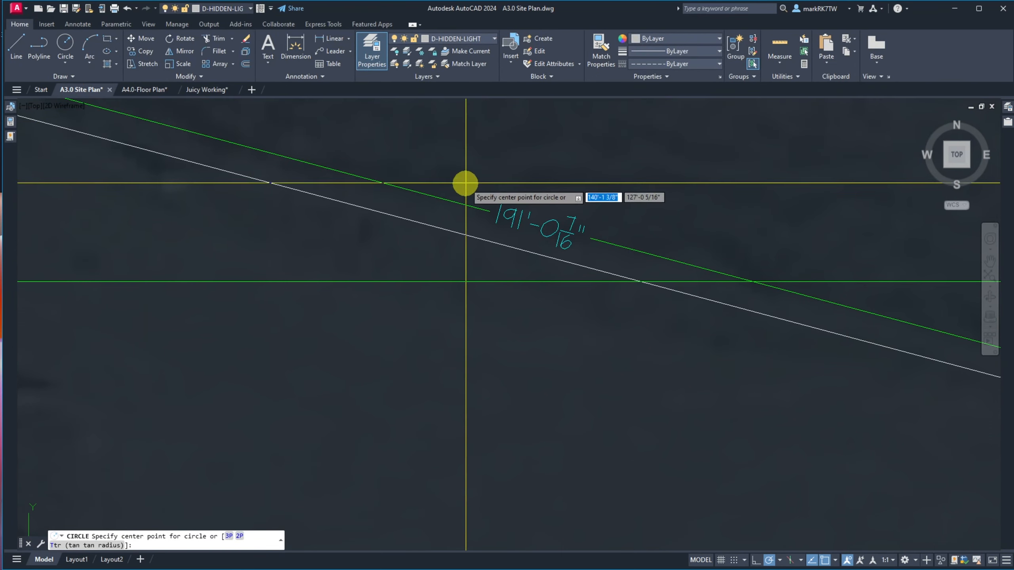
{"action": "left_click", "coordinate": [539, 231]}
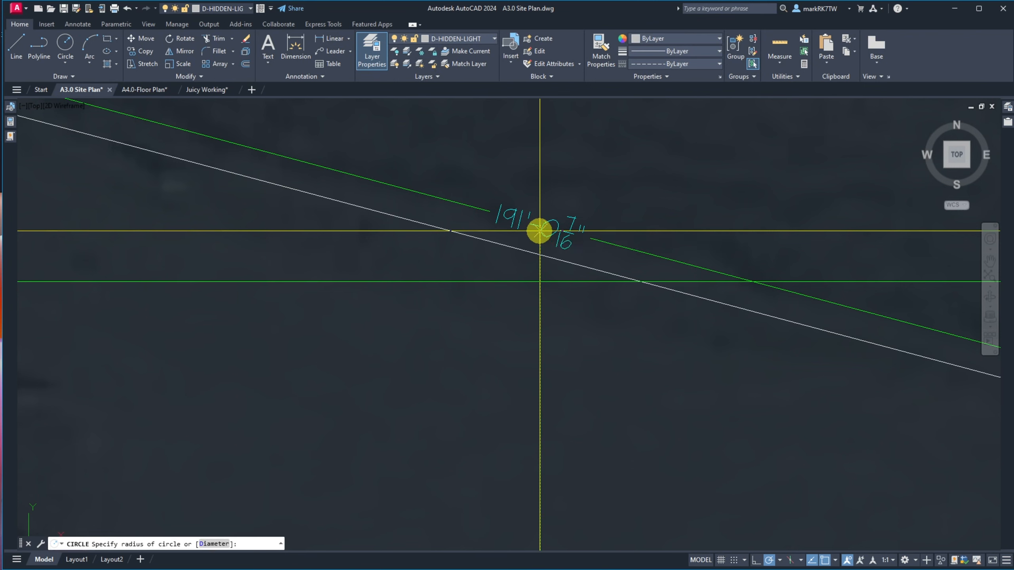
{"action": "left_click", "coordinate": [587, 150]}
Put the new circle on the G-JUNK layer and give it the orange color 242,103,34.
{"action": "left_click", "coordinate": [575, 151]}
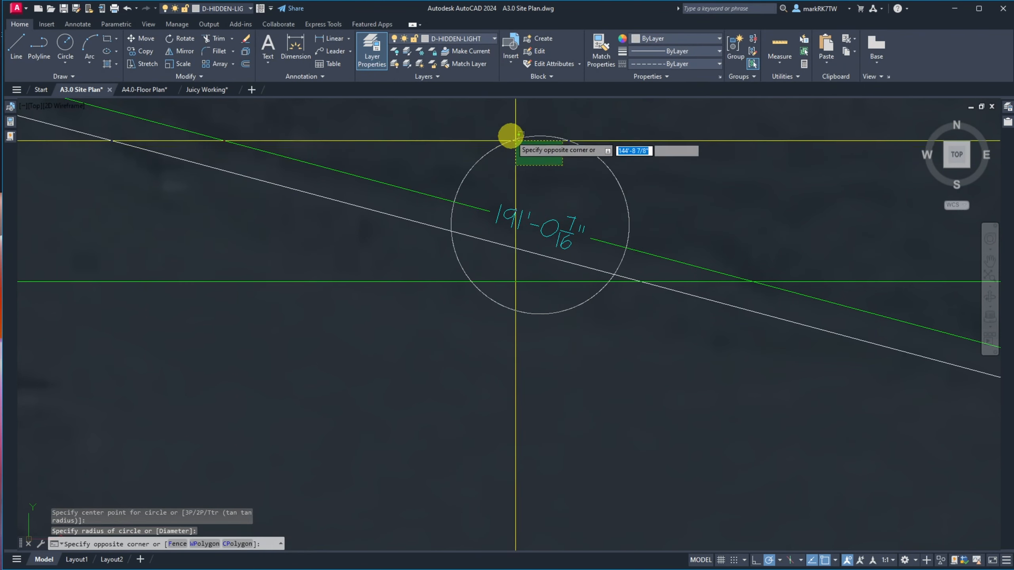
{"action": "left_click", "coordinate": [407, 118]}
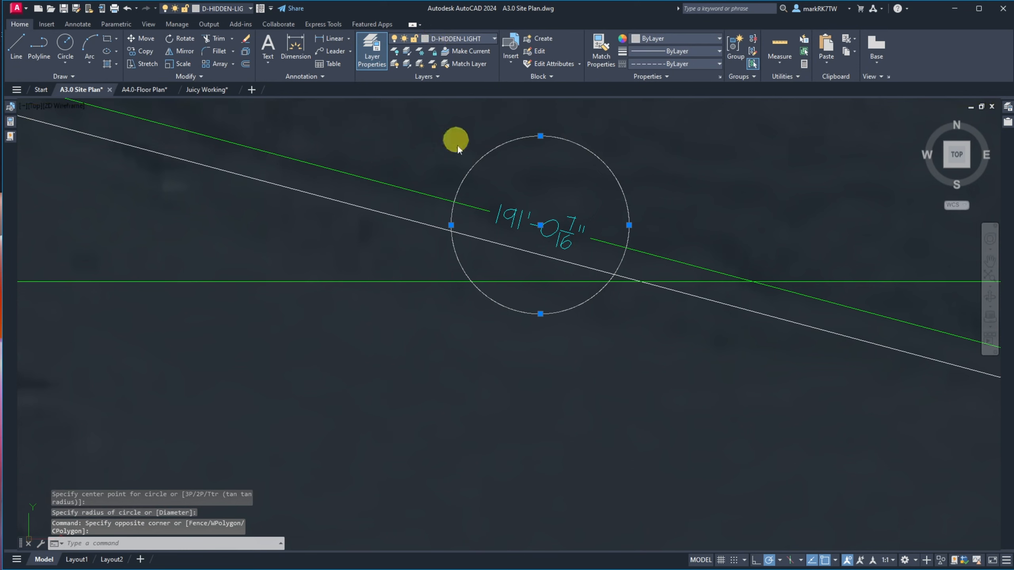
{"action": "left_click", "coordinate": [462, 38]}
{"action": "left_click", "coordinate": [460, 165]}
{"action": "left_click", "coordinate": [575, 149]}
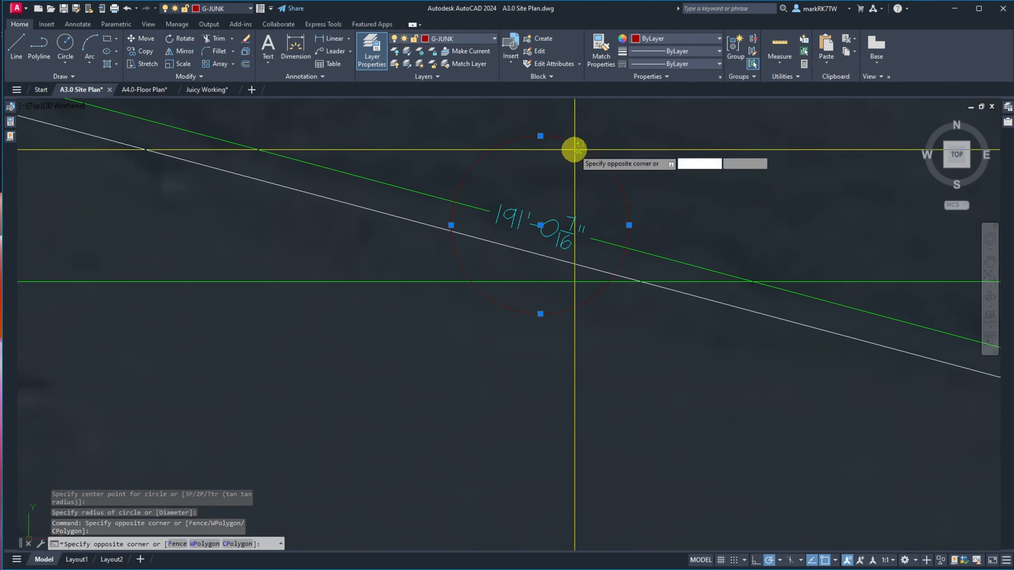
{"action": "left_click", "coordinate": [560, 136]}
{"action": "left_click", "coordinate": [691, 44]}
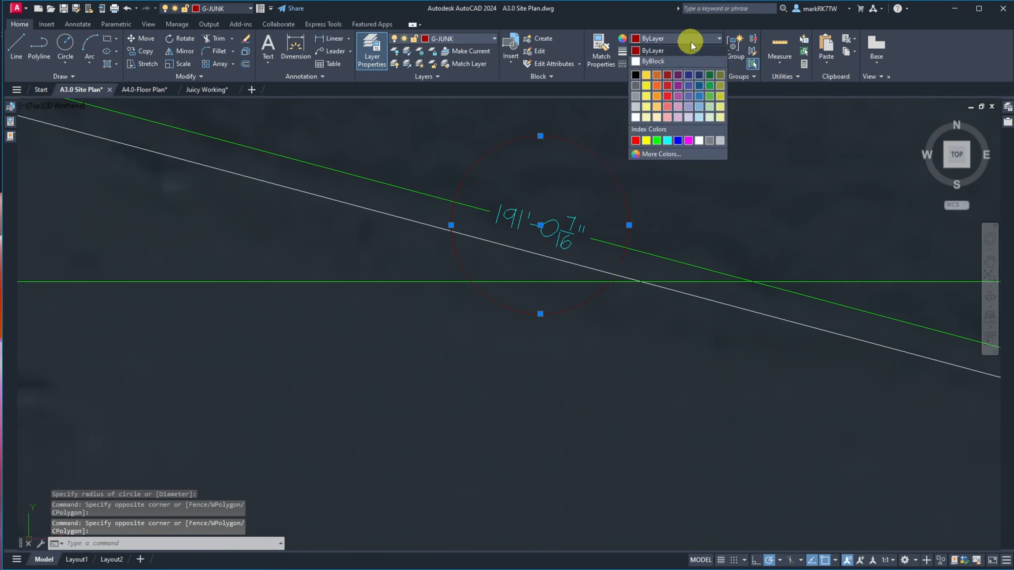
{"action": "left_click", "coordinate": [658, 85]}
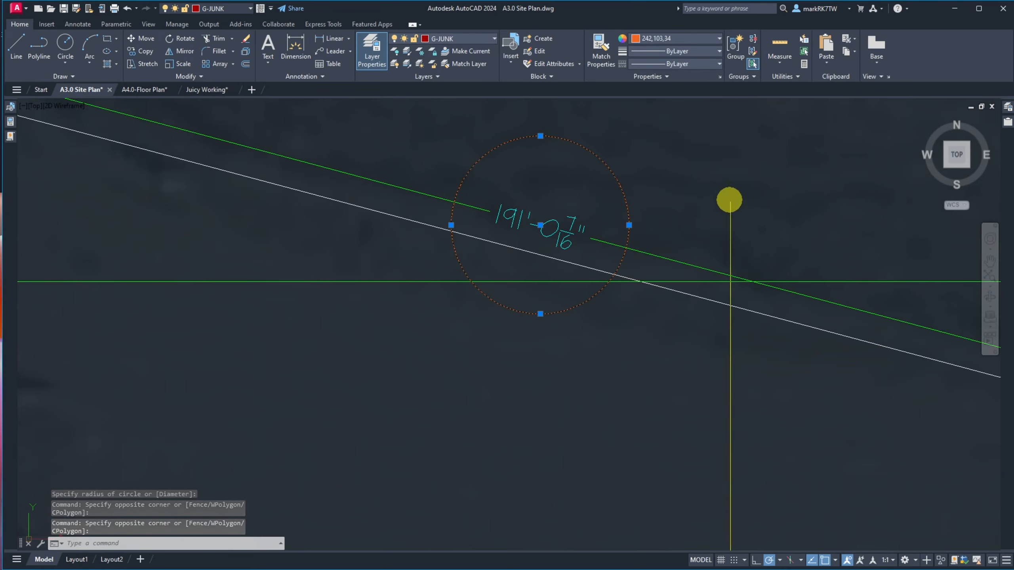
{"action": "key", "text": "Escape"}
Examine the length dimensions along the other property lines of the site plan.
{"action": "scroll", "coordinate": [541, 261], "scroll_direction": "down", "scroll_amount": 6}
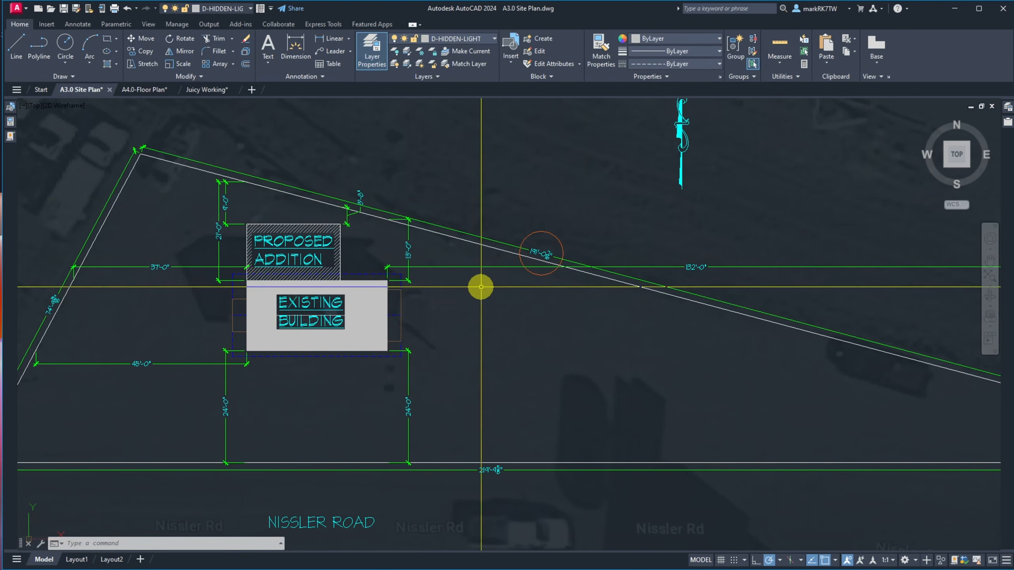
{"action": "scroll", "coordinate": [475, 229], "scroll_direction": "down", "scroll_amount": 3}
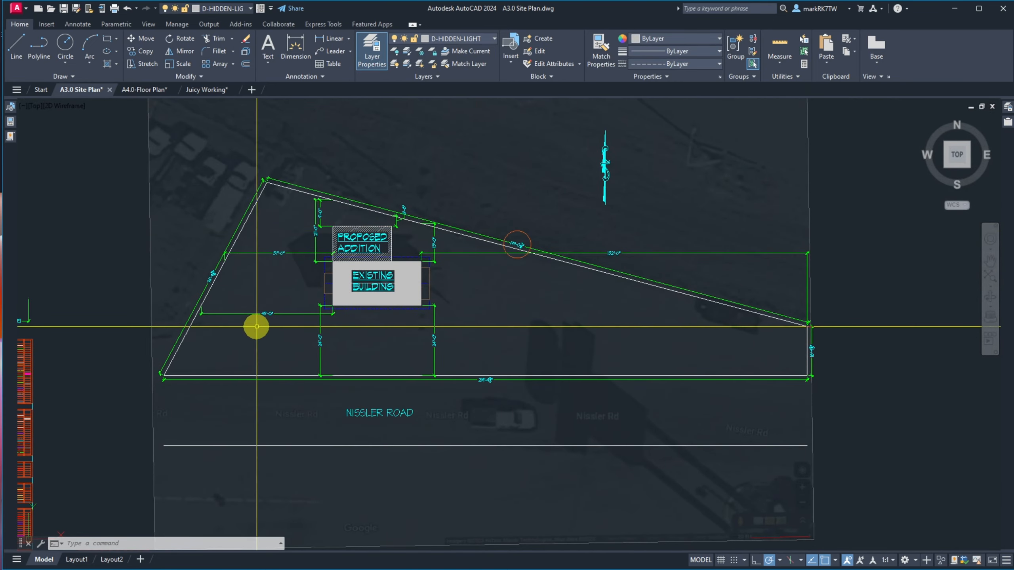
{"action": "scroll", "coordinate": [194, 285], "scroll_direction": "up", "scroll_amount": 8}
{"action": "scroll", "coordinate": [339, 201], "scroll_direction": "up", "scroll_amount": 3}
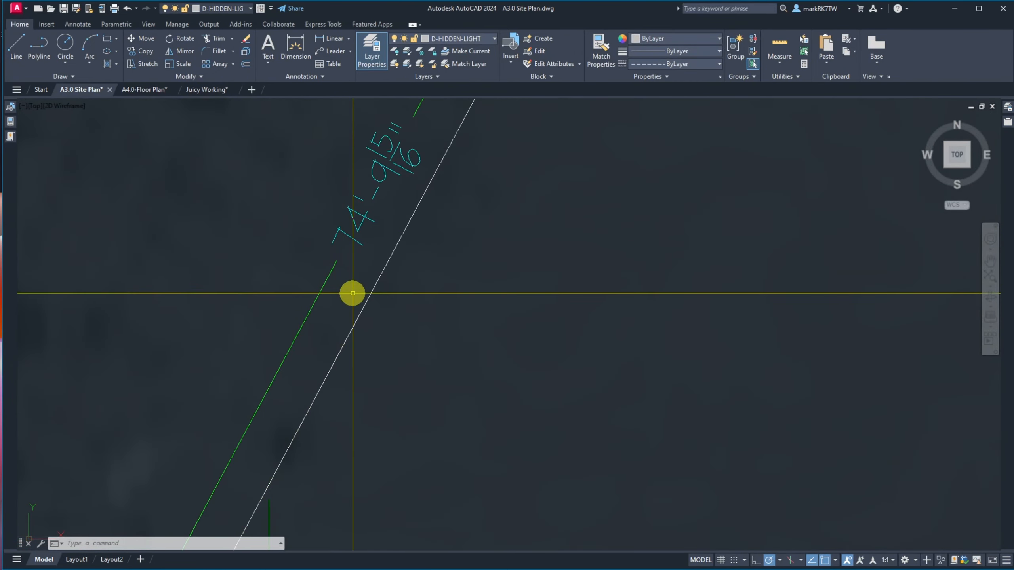
{"action": "scroll", "coordinate": [332, 335], "scroll_direction": "down", "scroll_amount": 5}
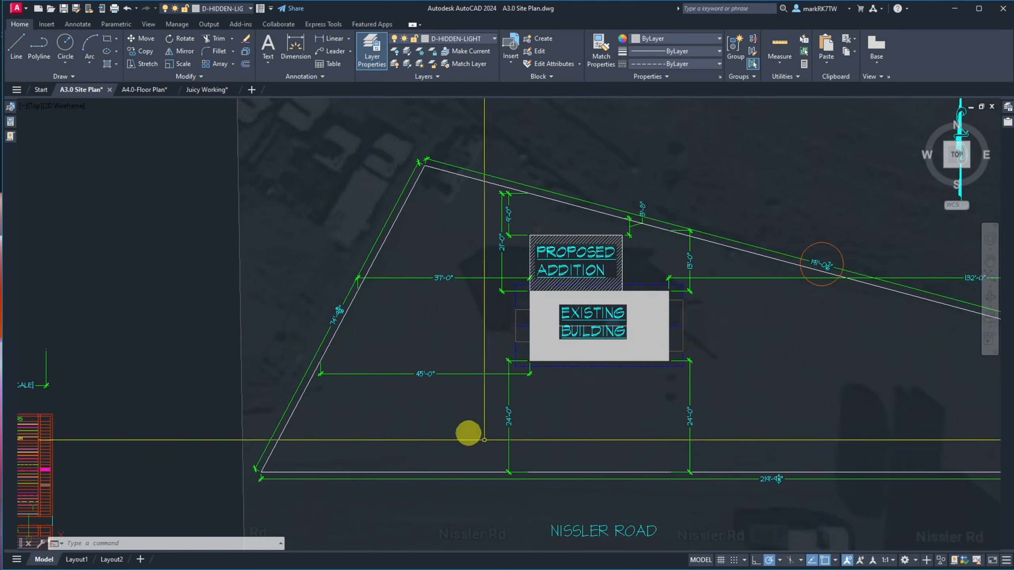
{"action": "scroll", "coordinate": [776, 487], "scroll_direction": "up", "scroll_amount": 8}
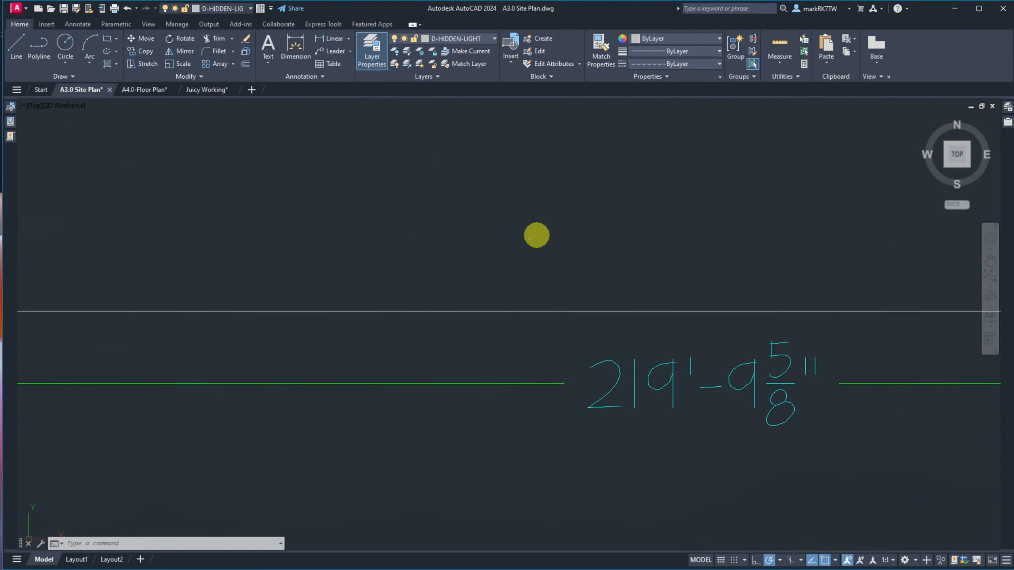
{"action": "scroll", "coordinate": [524, 444], "scroll_direction": "down", "scroll_amount": 6}
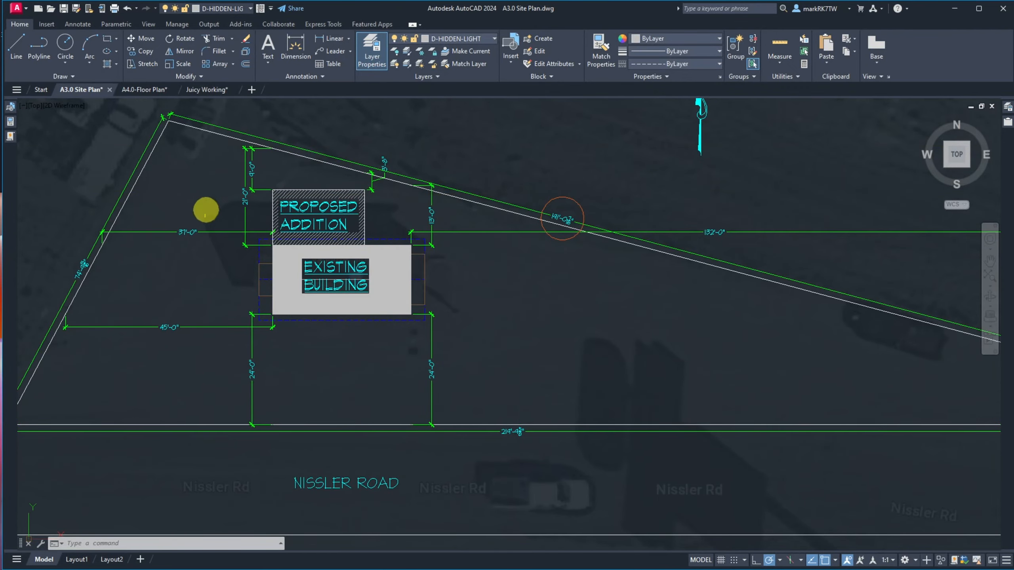
{"action": "scroll", "coordinate": [422, 242], "scroll_direction": "down", "scroll_amount": 5}
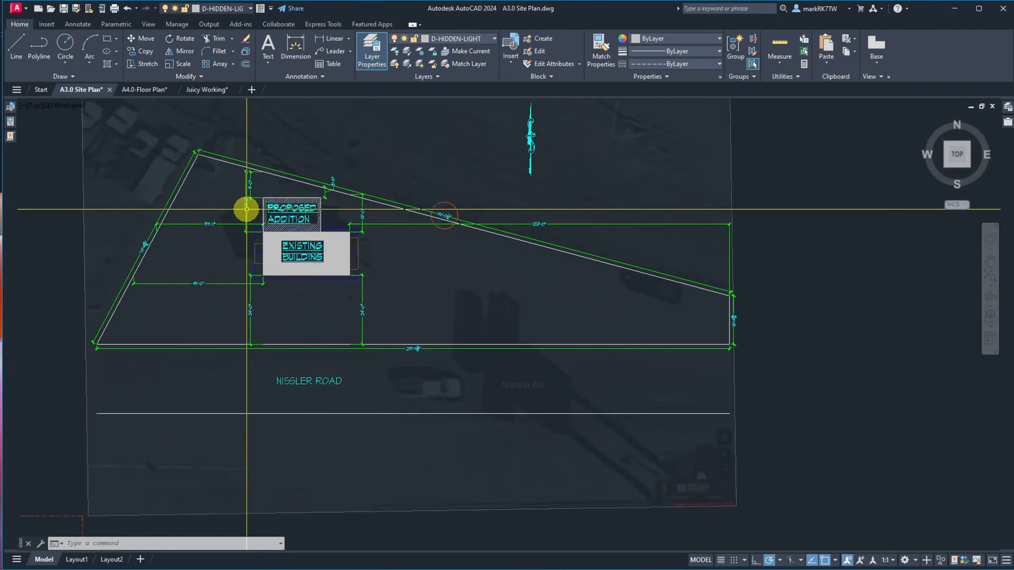
{"action": "scroll", "coordinate": [454, 235], "scroll_direction": "up", "scroll_amount": 5}
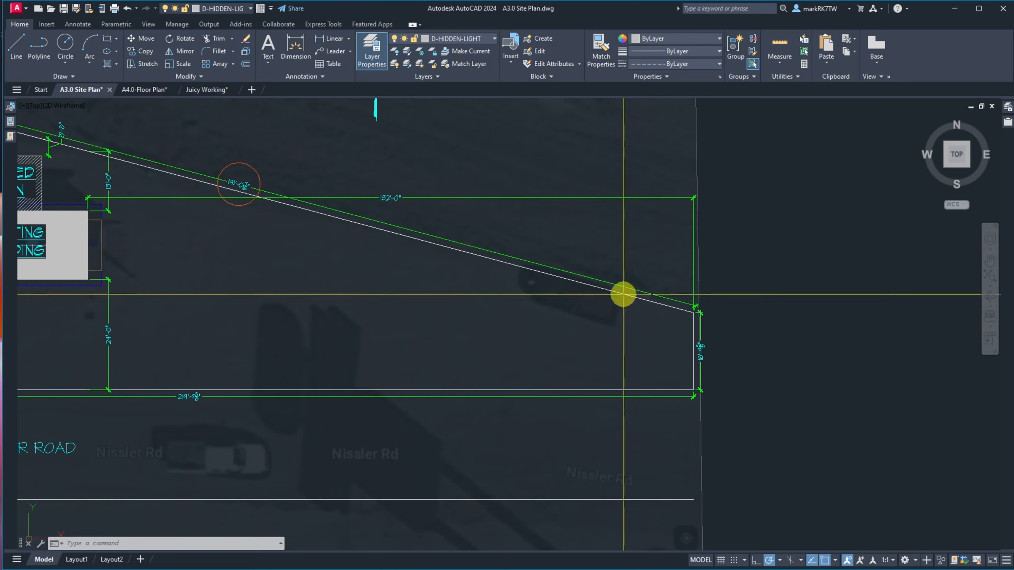
{"action": "scroll", "coordinate": [724, 359], "scroll_direction": "up", "scroll_amount": 4}
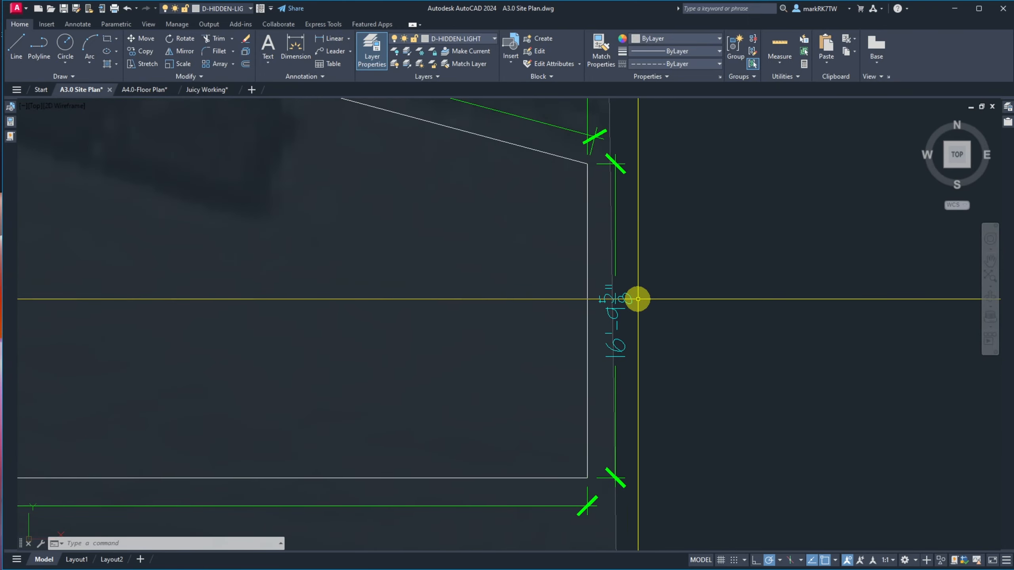
{"action": "scroll", "coordinate": [639, 297], "scroll_direction": "down", "scroll_amount": 4}
{"action": "scroll", "coordinate": [640, 299], "scroll_direction": "down", "scroll_amount": 5}
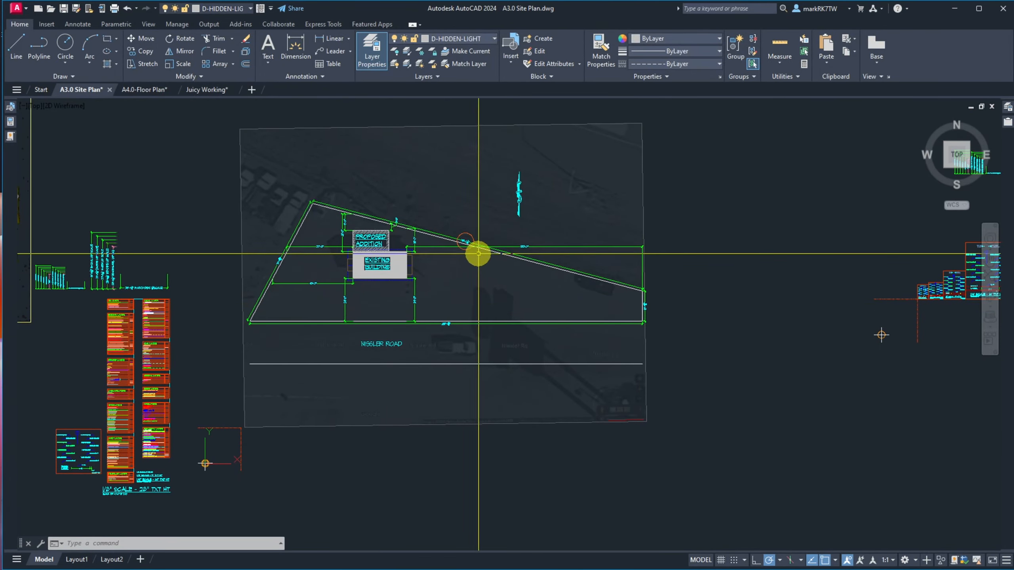
Add [200'] in front of the measured value in the circled property line dimension text.
{"action": "scroll", "coordinate": [448, 225], "scroll_direction": "up", "scroll_amount": 5}
{"action": "scroll", "coordinate": [514, 264], "scroll_direction": "down", "scroll_amount": 5}
{"action": "scroll", "coordinate": [558, 320], "scroll_direction": "up", "scroll_amount": 5}
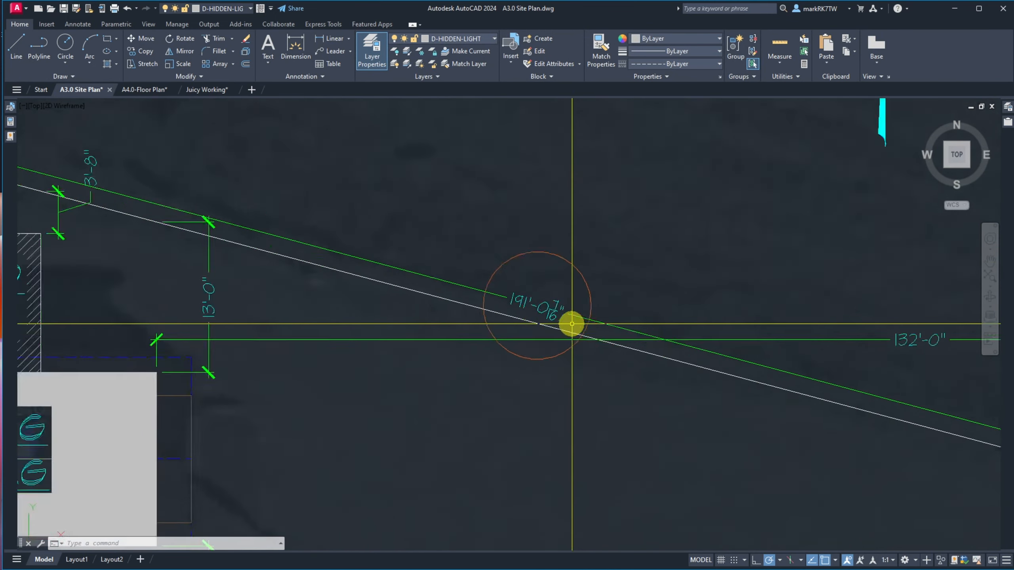
{"action": "left_click", "coordinate": [520, 304]}
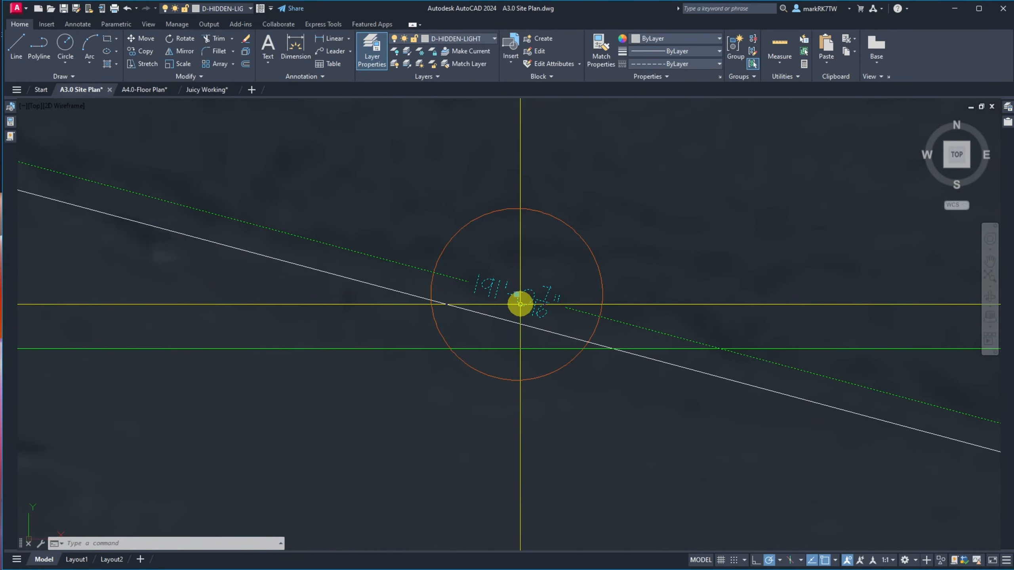
{"action": "double_click", "coordinate": [520, 304]}
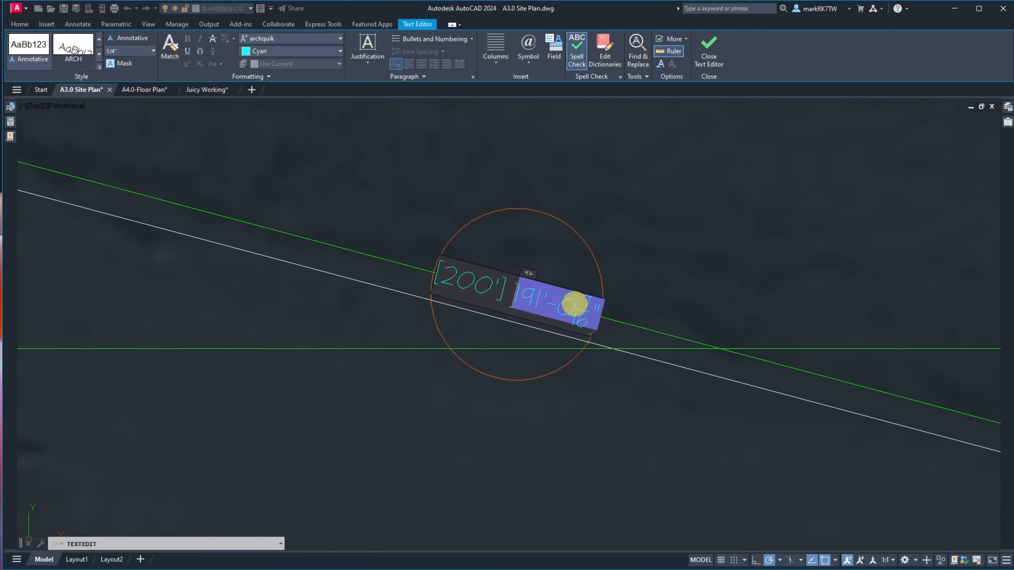
{"action": "left_click", "coordinate": [660, 237]}
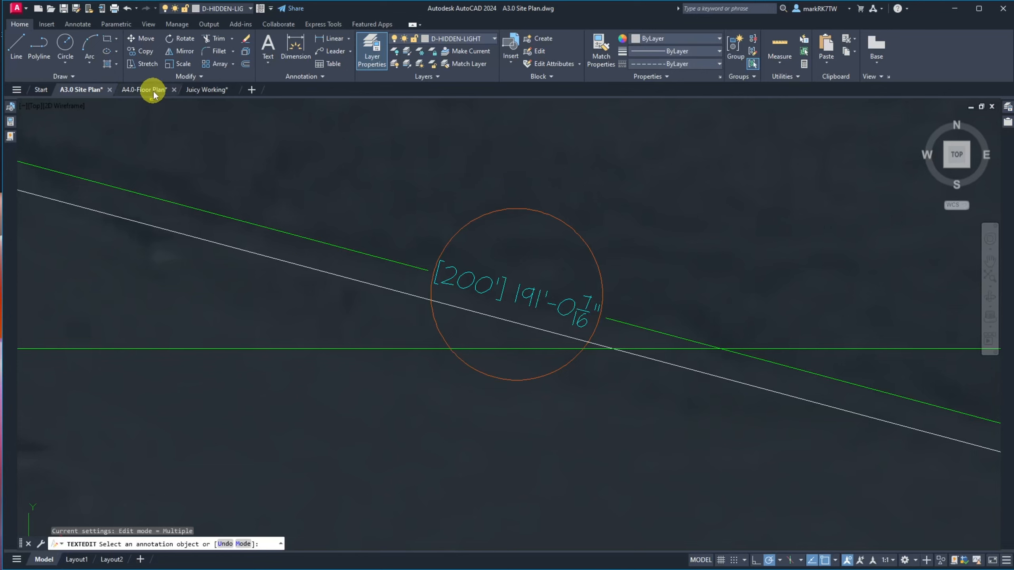
Switch to the Juicy Working drawing and examine the foundation beneath the building section.
{"action": "left_click", "coordinate": [193, 91]}
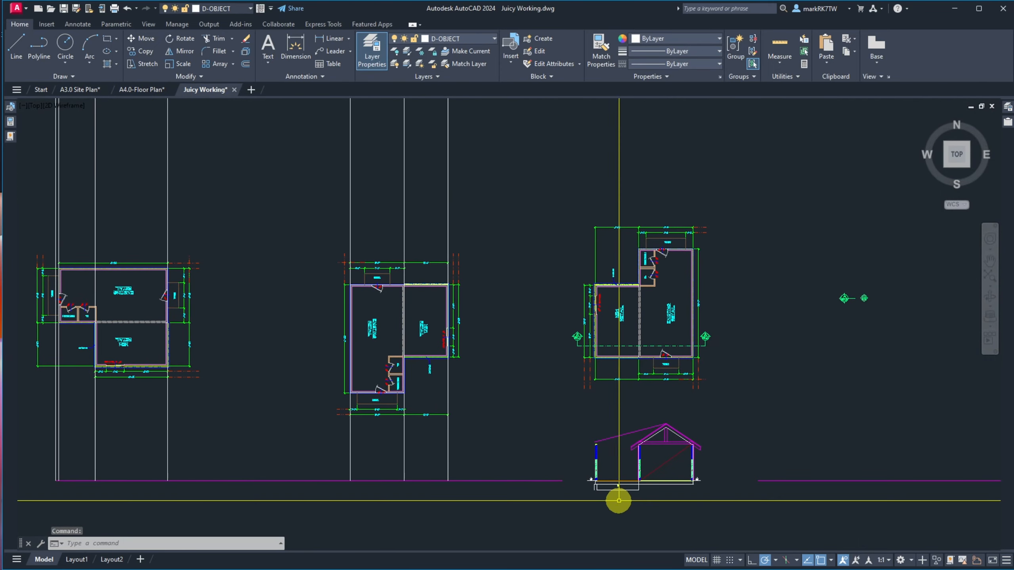
{"action": "scroll", "coordinate": [618, 500], "scroll_direction": "up", "scroll_amount": 10}
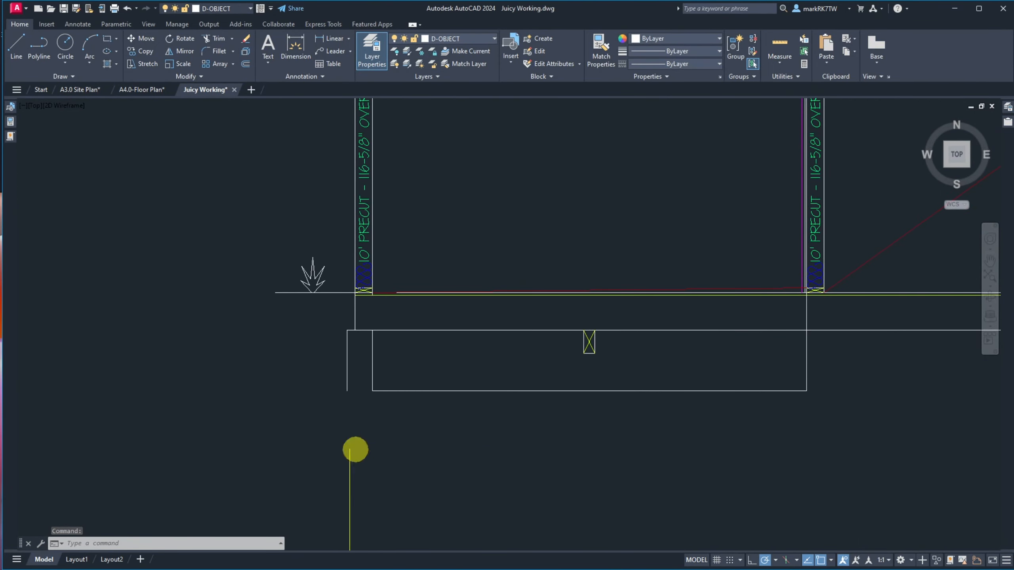